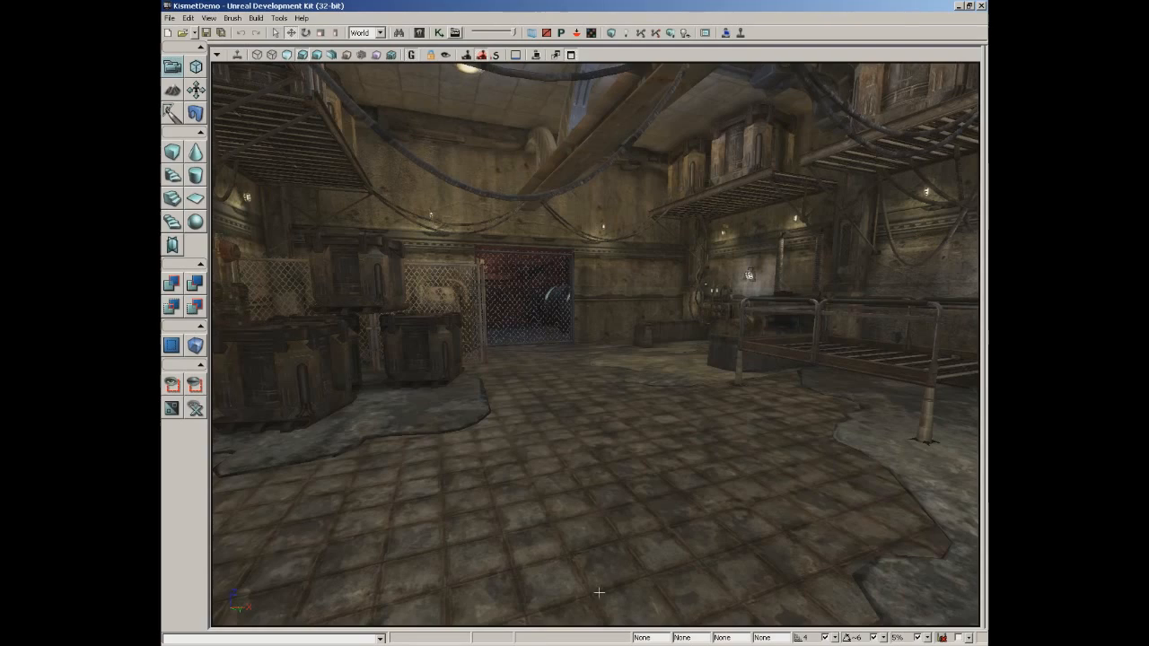
Start an in-editor play test of the level and walk through the chain-link gate into the dark room
{"action": "left_click", "coordinate": [741, 34]}
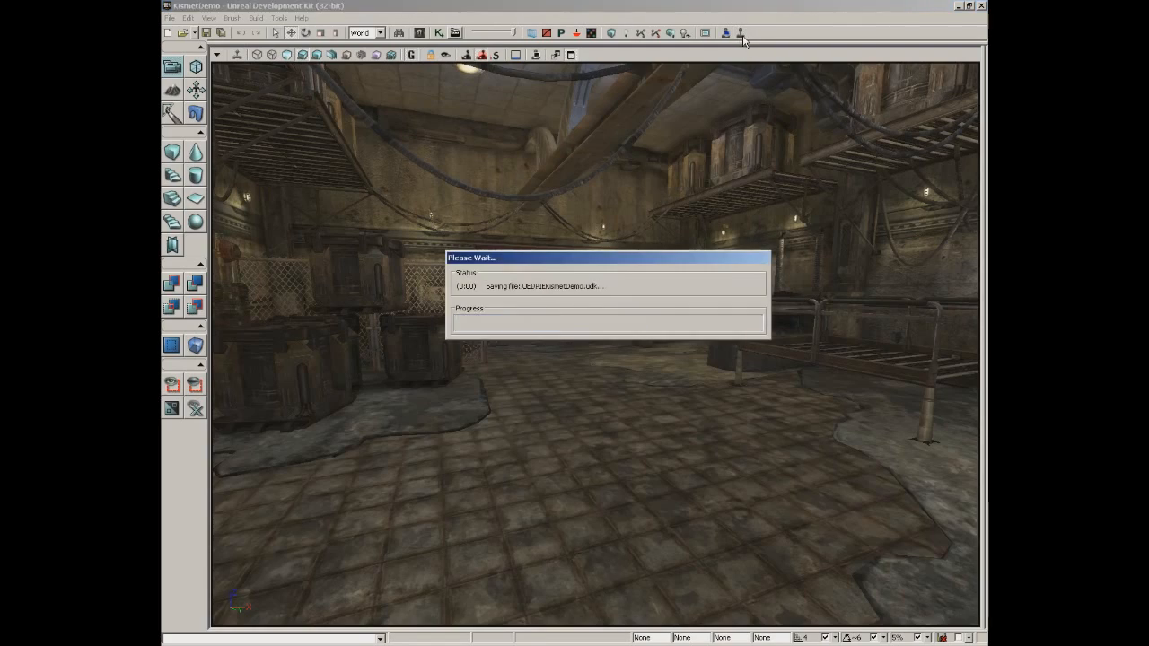
{"action": "key", "text": "w"}
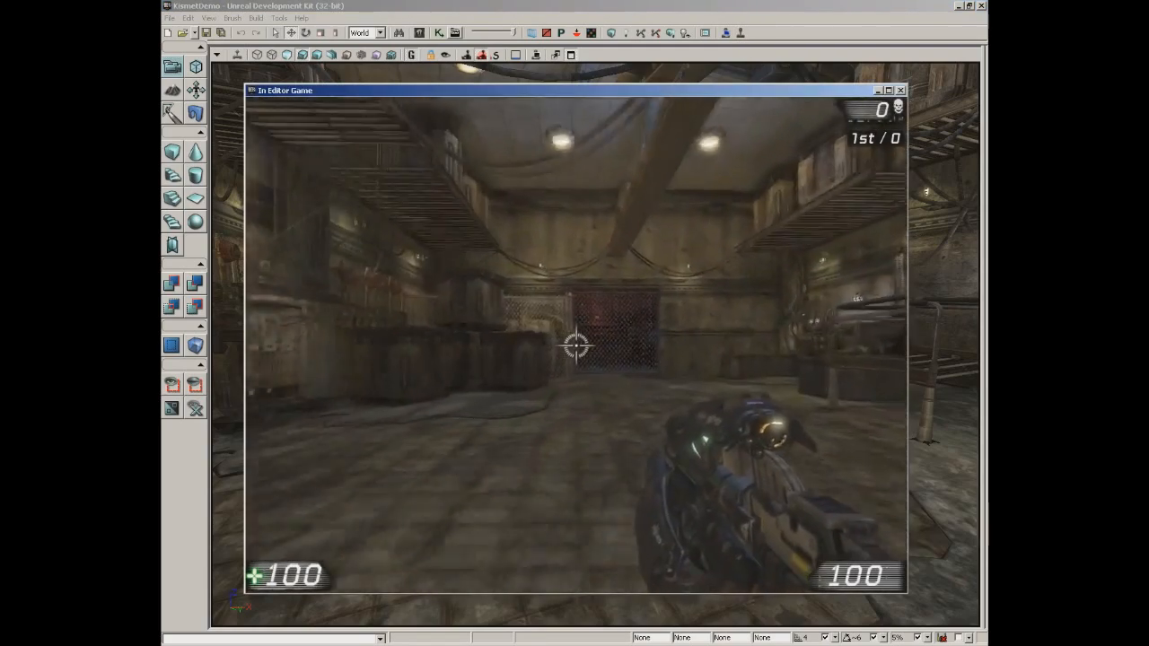
{"action": "key", "text": "w"}
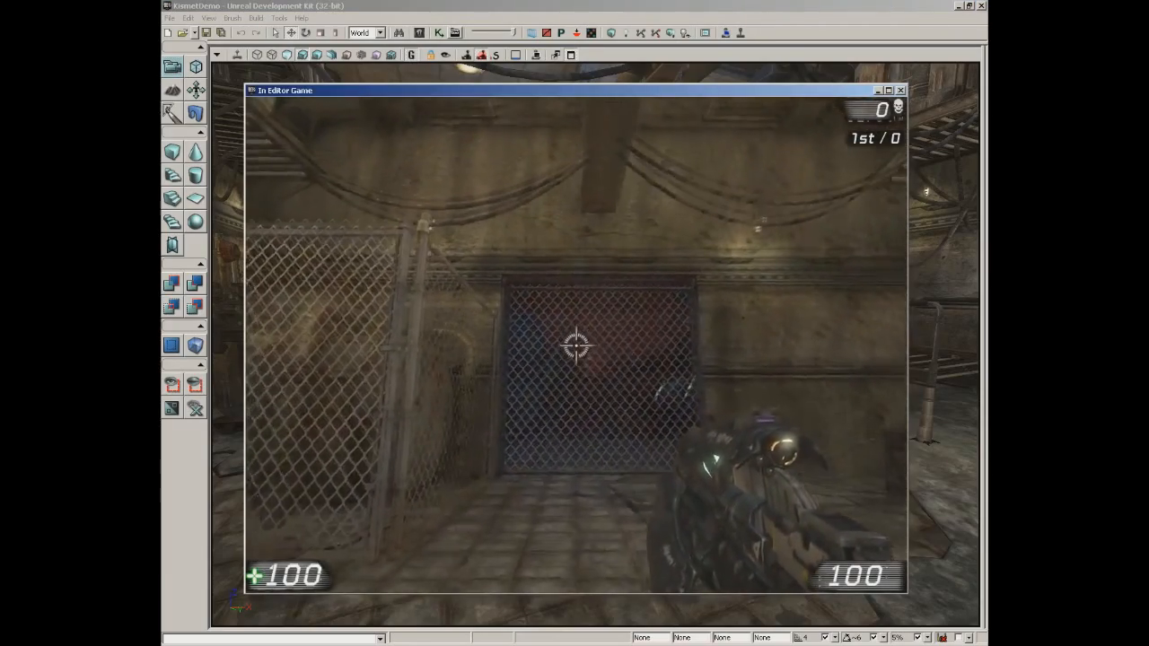
{"action": "key", "text": "w"}
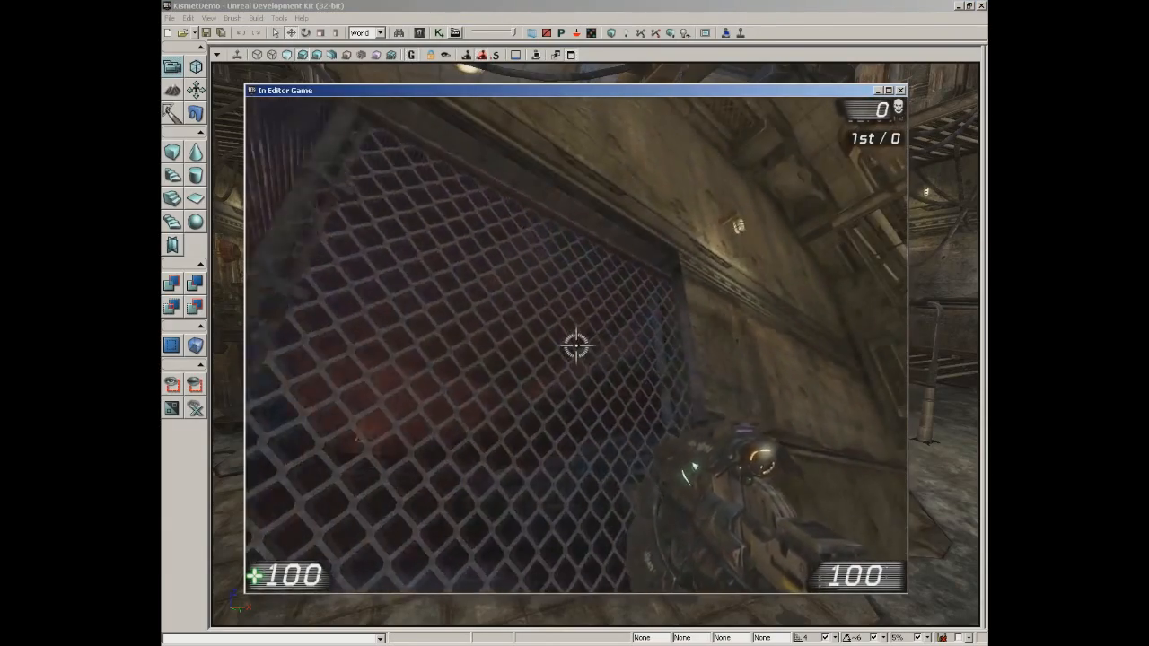
{"action": "key", "text": "w"}
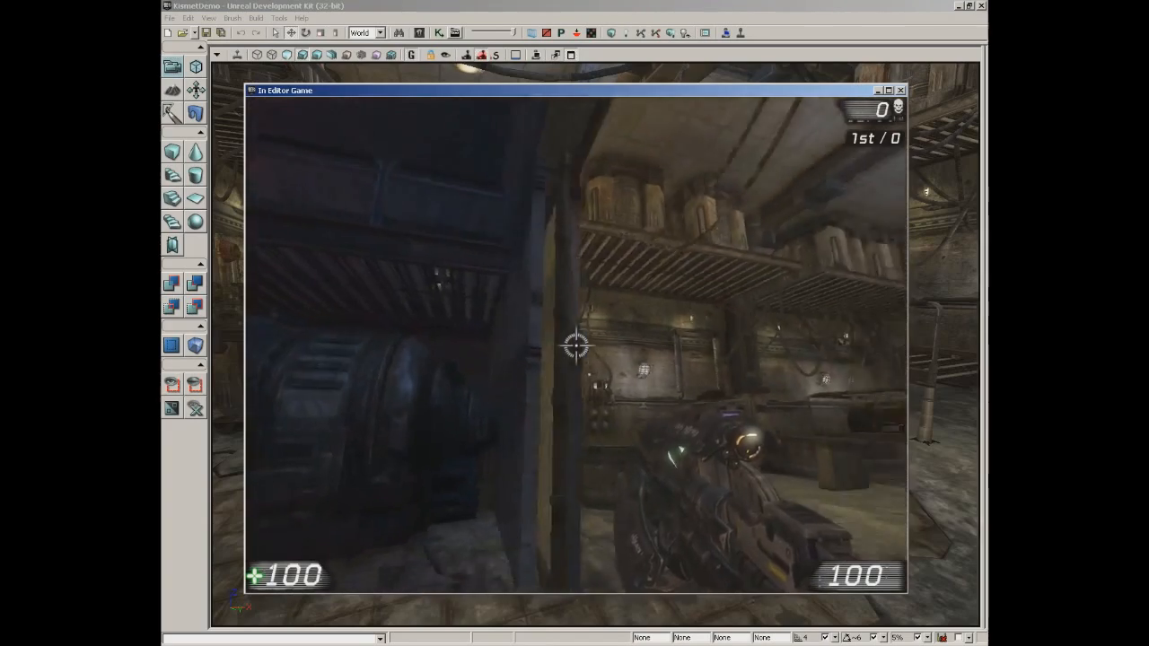
{"action": "key", "text": "w"}
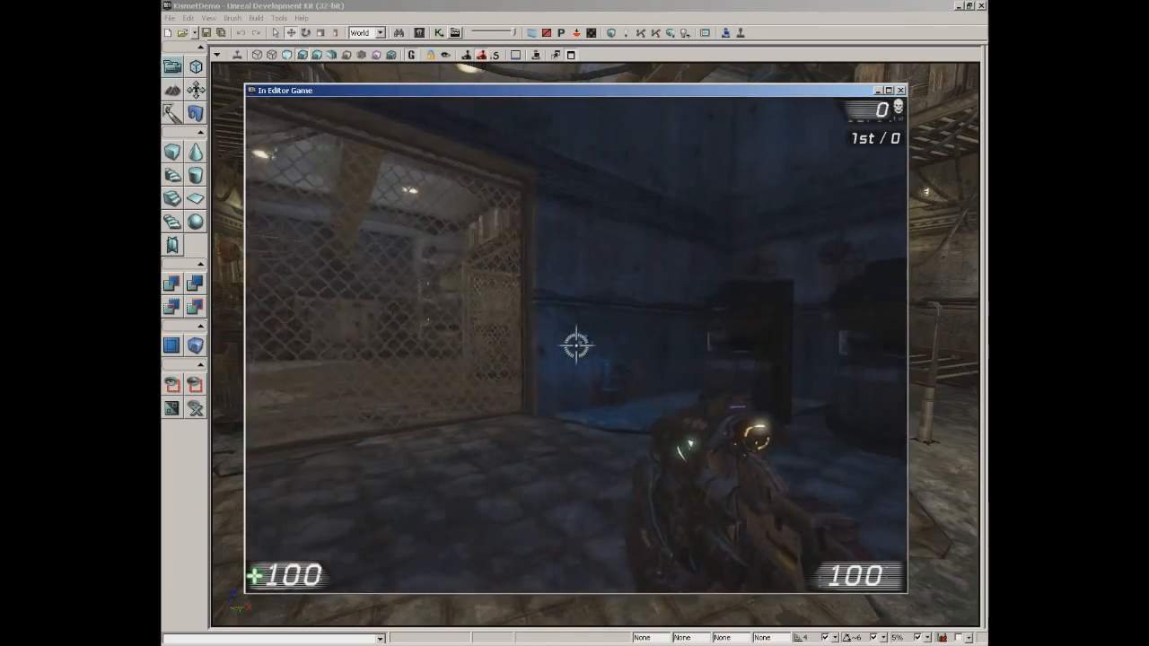
Climb the stairs in the dark room and walk up to the glowing red switch on the wall
{"action": "key", "text": "w"}
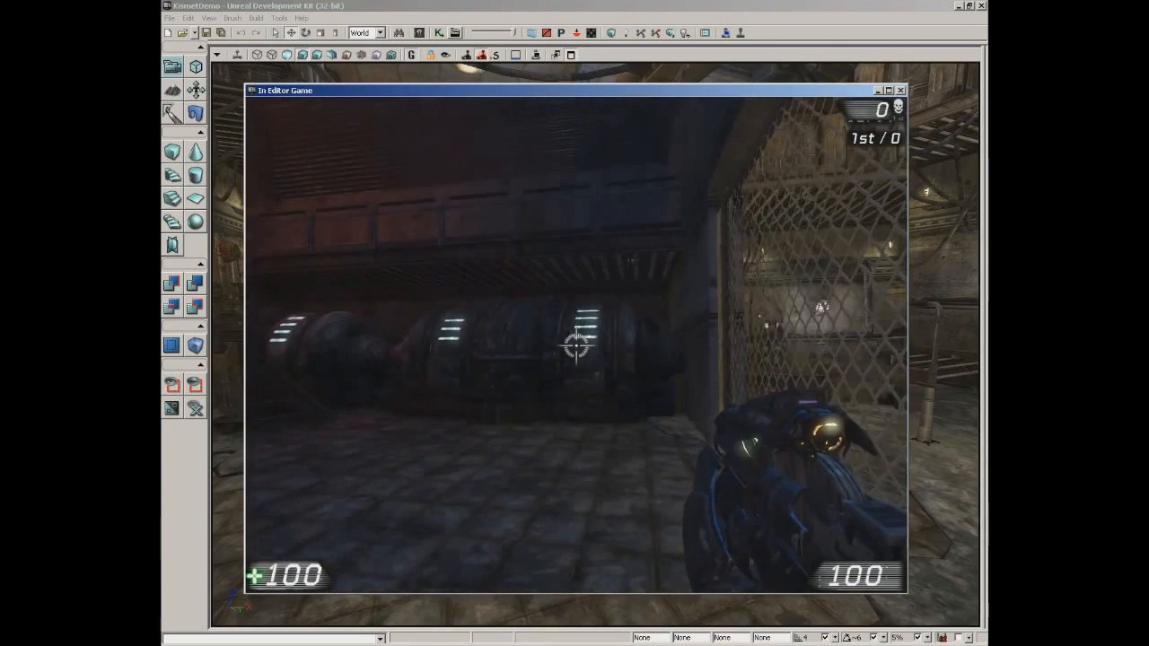
{"action": "key", "text": "w"}
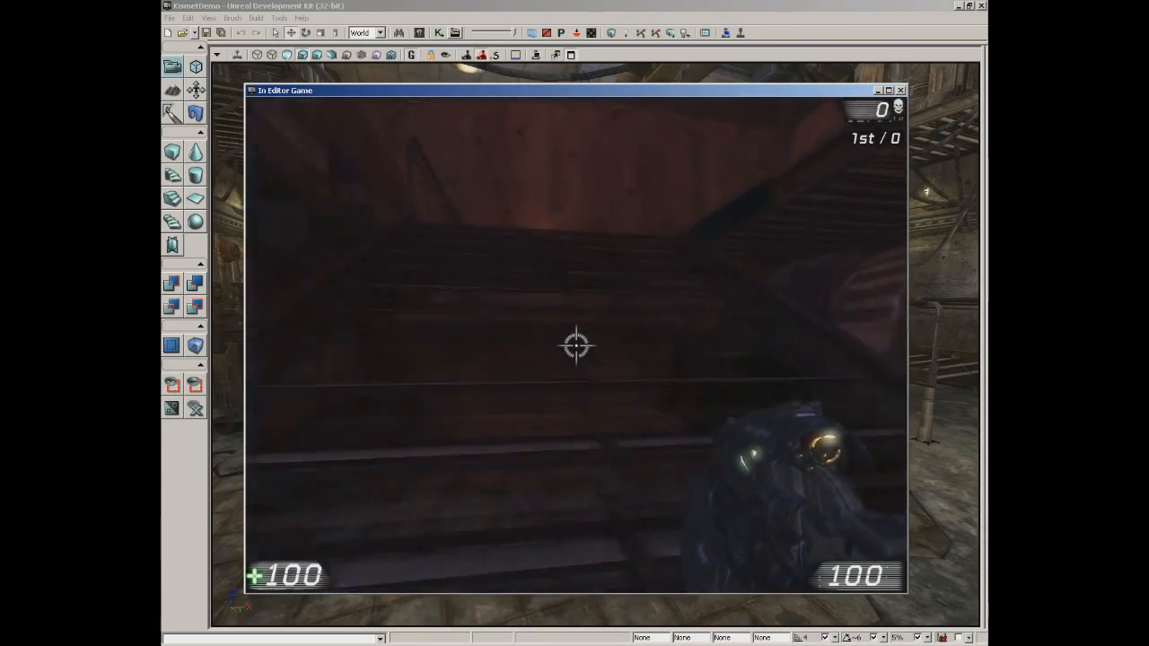
{"action": "key", "text": "w"}
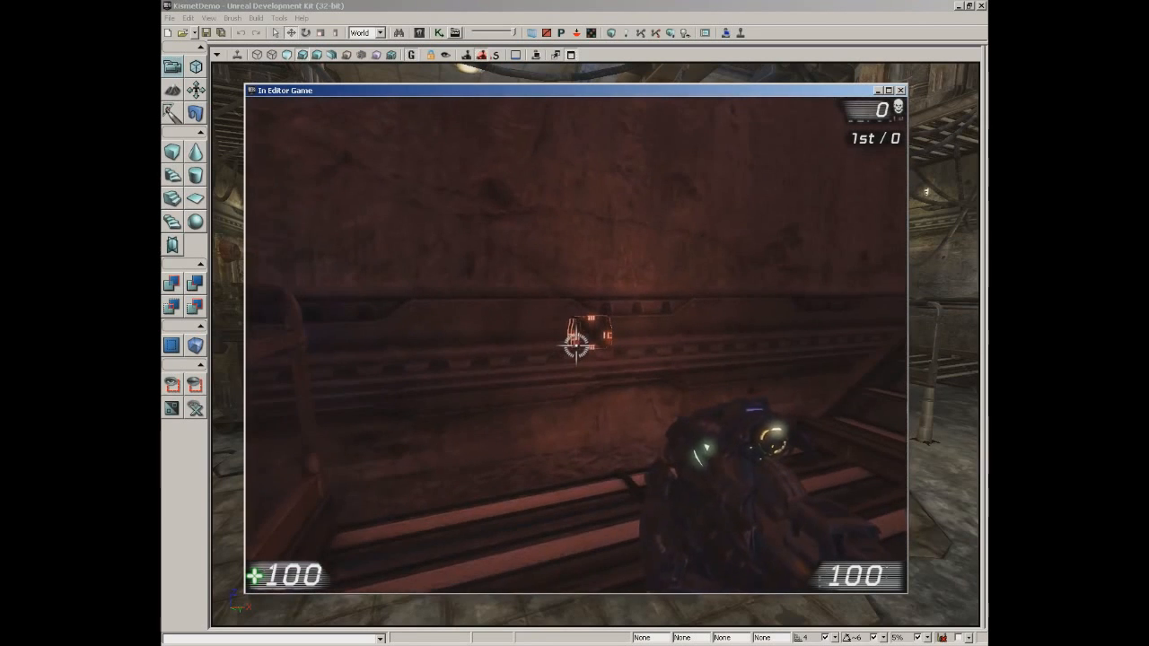
{"action": "key", "text": "w"}
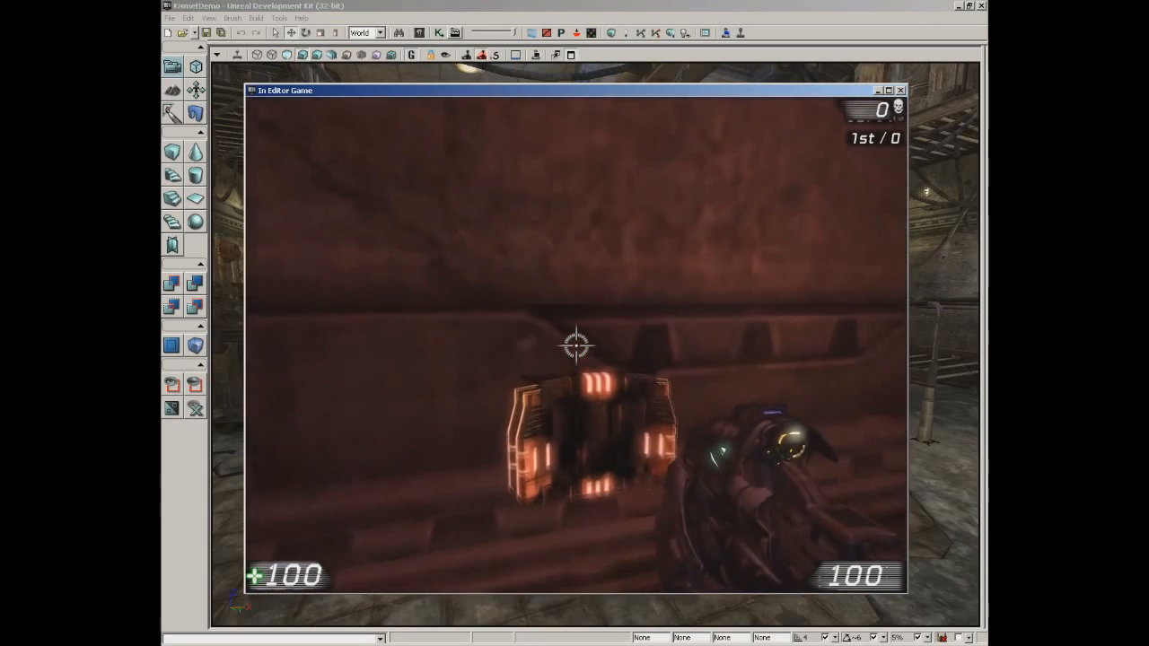
Activate the glowing red switch repeatedly to test its successive responses, moving away and returning between uses
{"action": "key", "text": "e"}
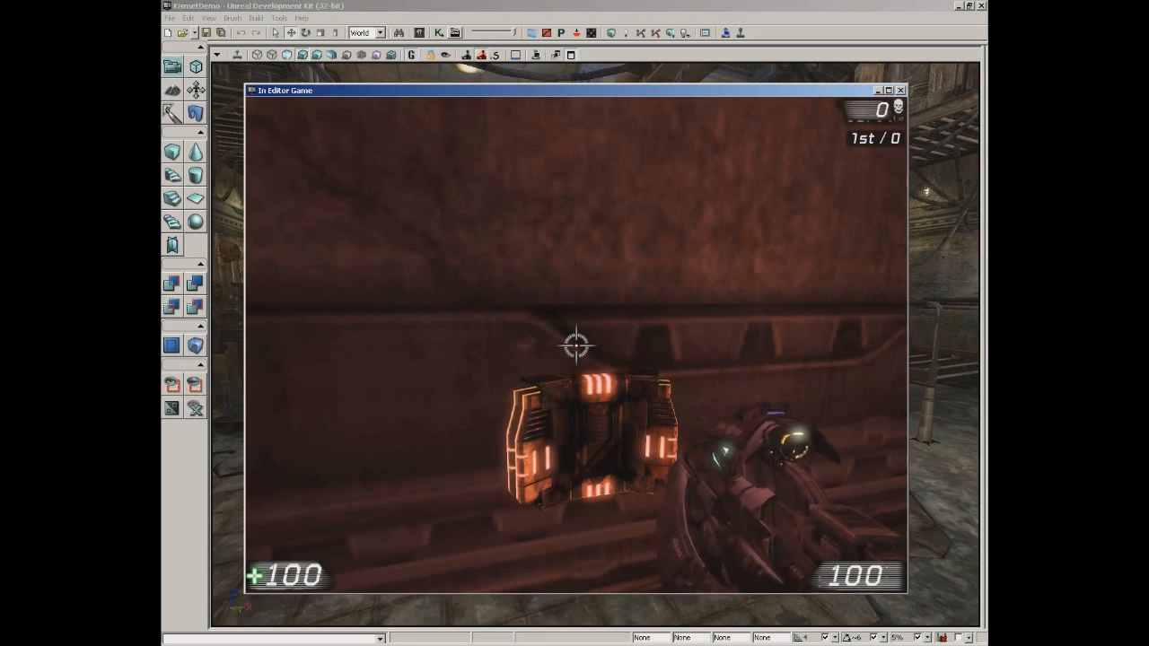
{"action": "key", "text": "e"}
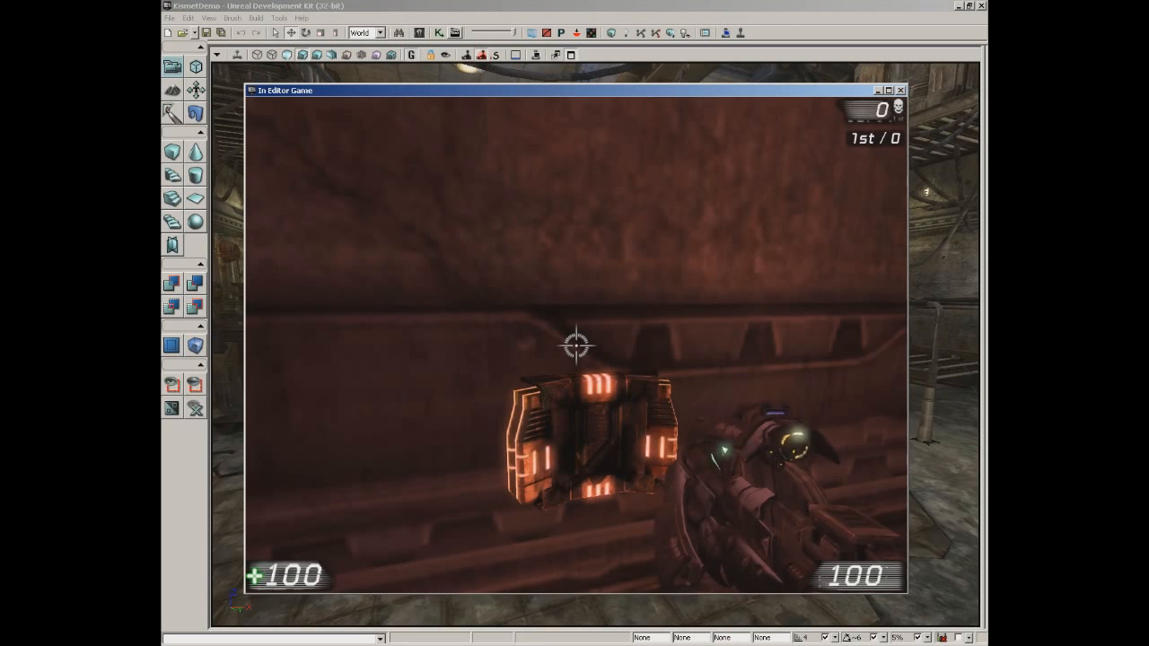
{"action": "key", "text": "e"}
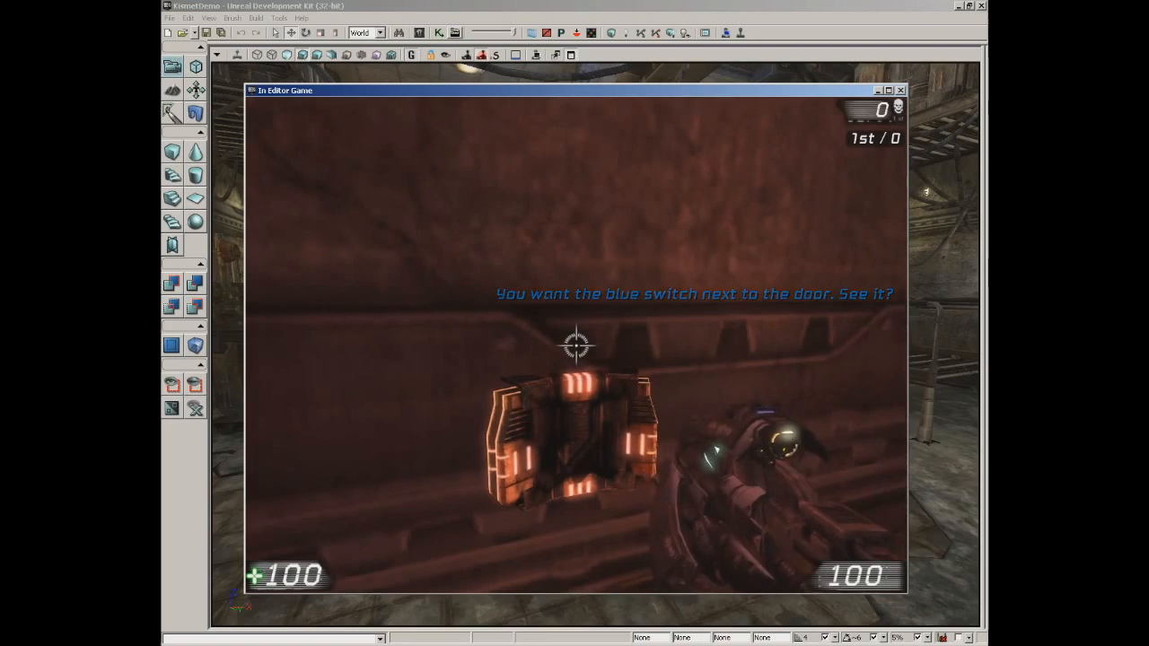
{"action": "key", "text": "w"}
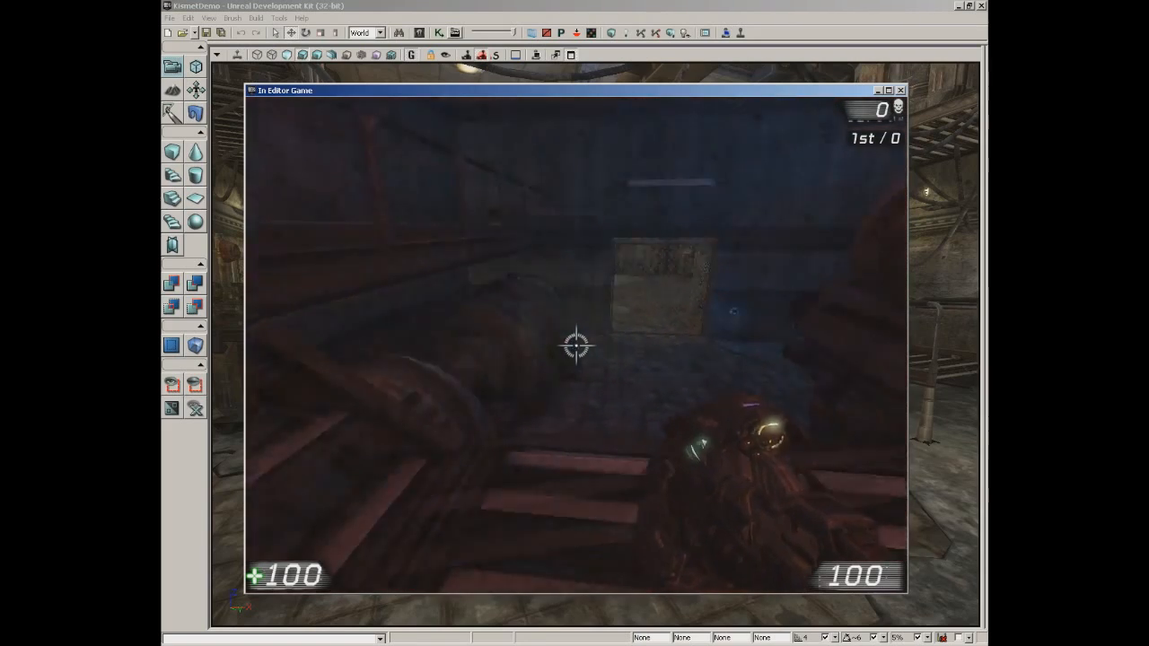
{"action": "key", "text": "w"}
{"action": "key", "text": "w"}
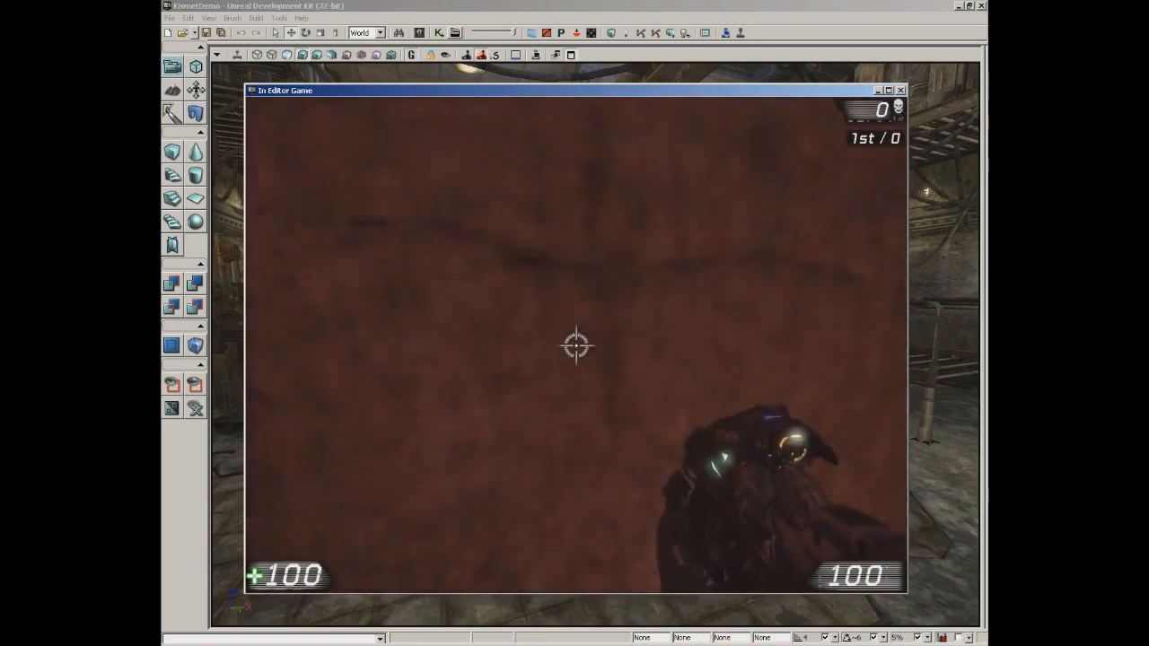
{"action": "key", "text": "e"}
{"action": "key", "text": "s"}
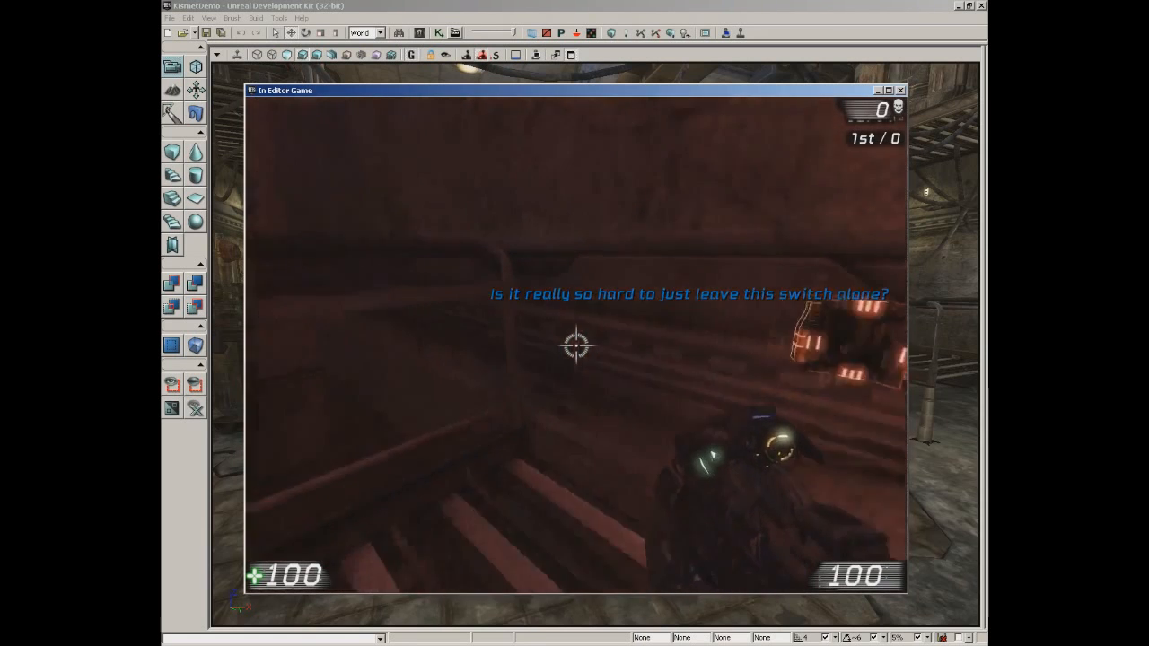
{"action": "key", "text": "w"}
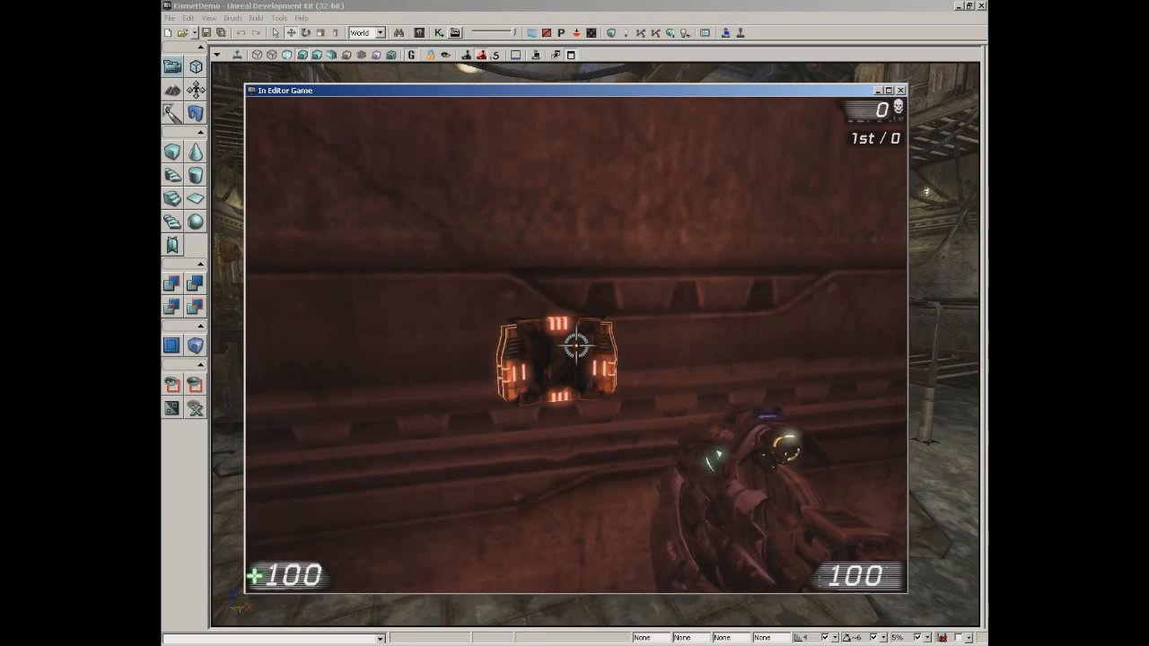
{"action": "key", "text": "e"}
{"action": "key", "text": "w"}
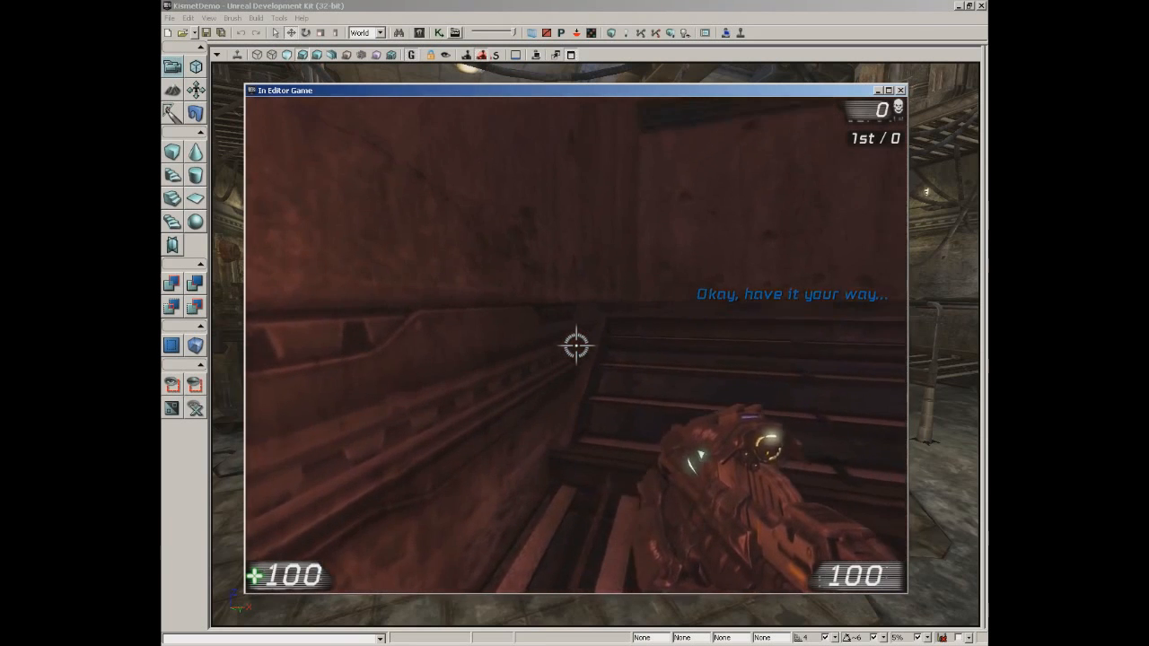
Run back toward the lit doorway during the countdown, let it run out, and end the play test
{"action": "key", "text": "w"}
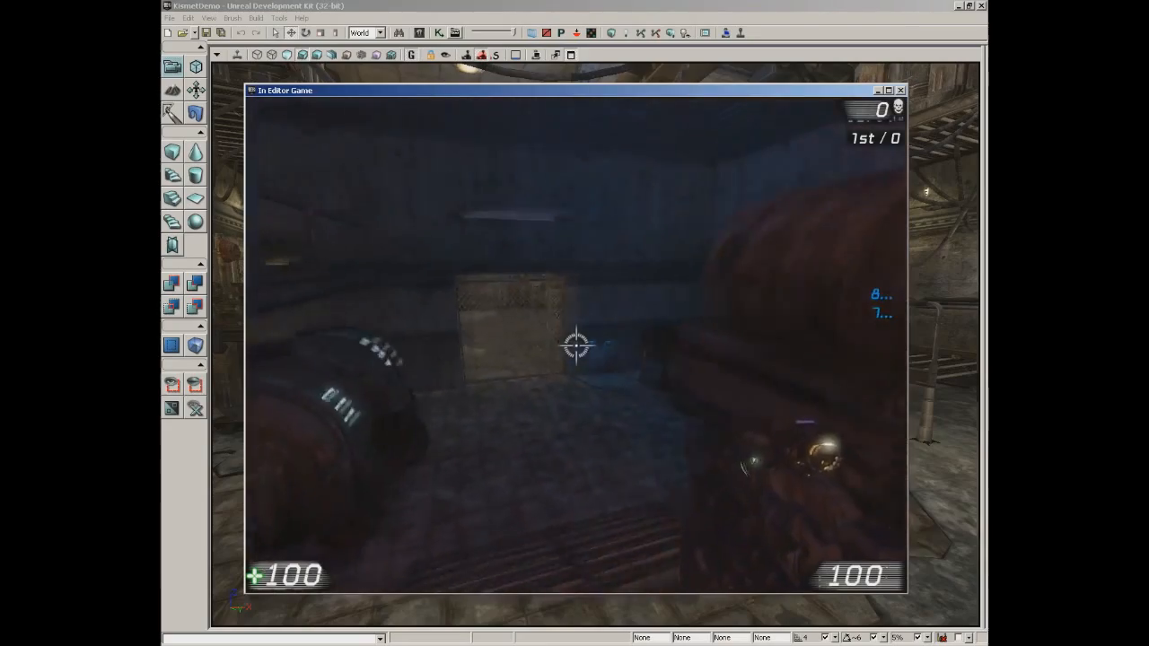
{"action": "key", "text": "w"}
{"action": "key", "text": "w"}
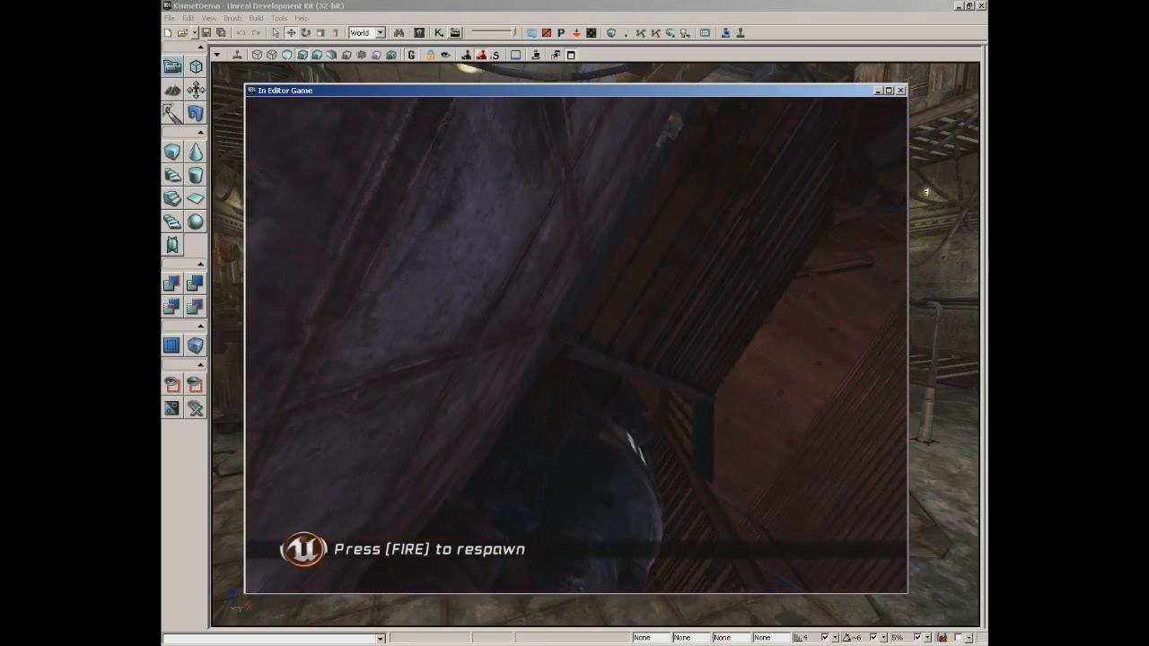
{"action": "key", "text": "Escape"}
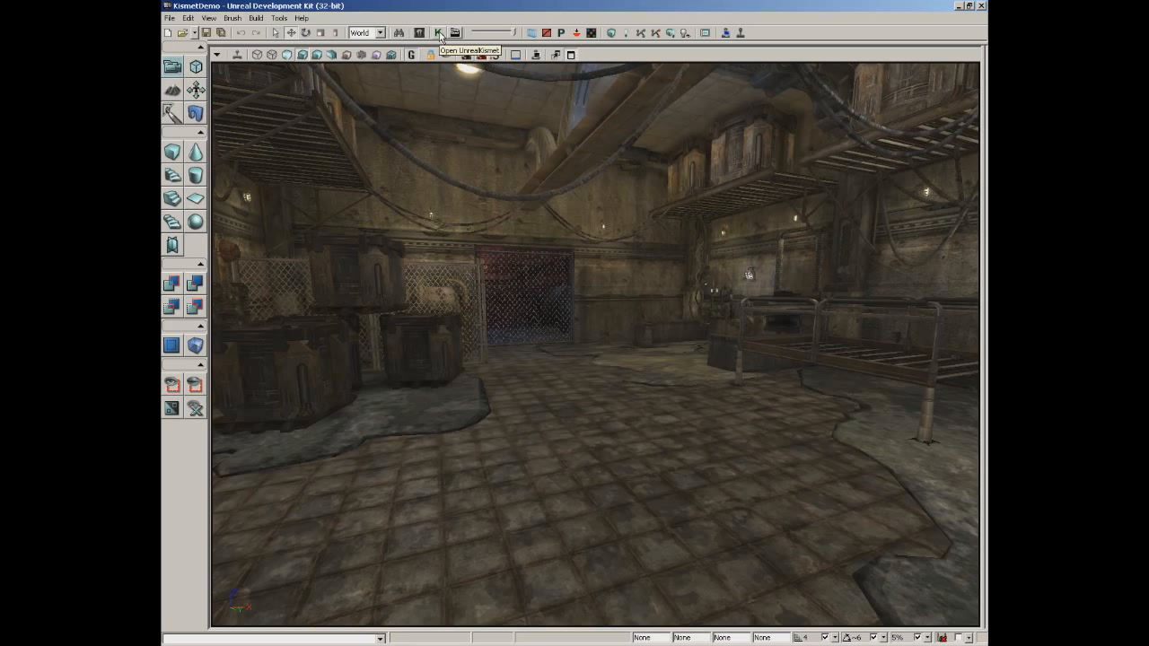
Open UnrealKismet and bring all the comment groups of the level's main sequence into view
{"action": "left_click", "coordinate": [209, 18]}
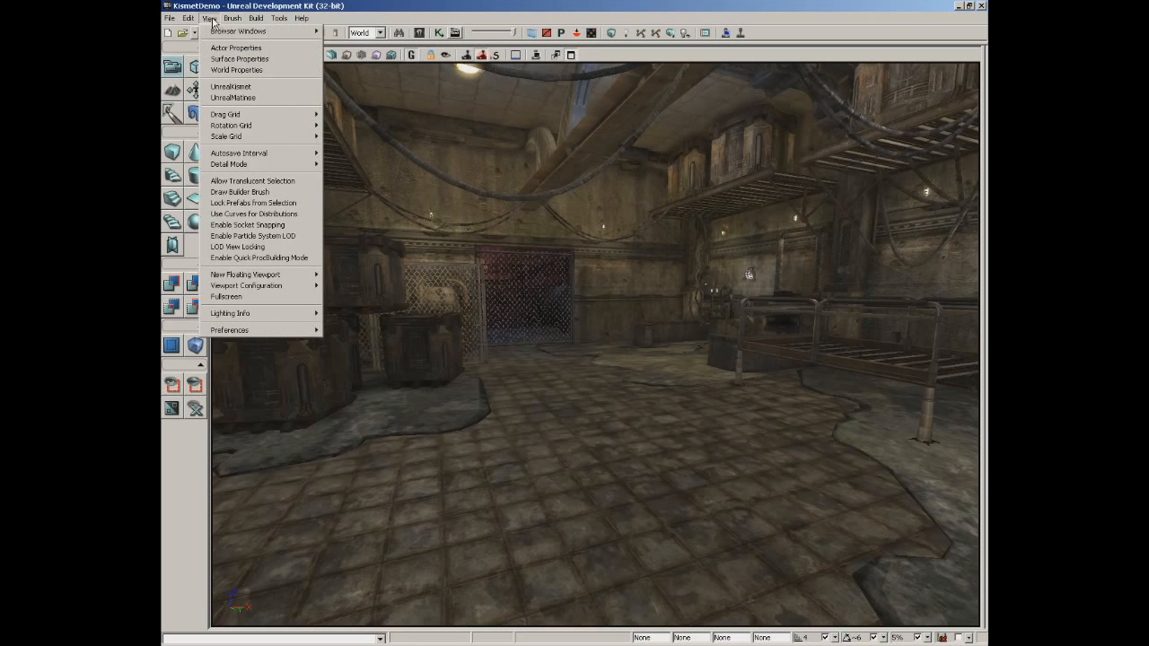
{"action": "left_click", "coordinate": [250, 88]}
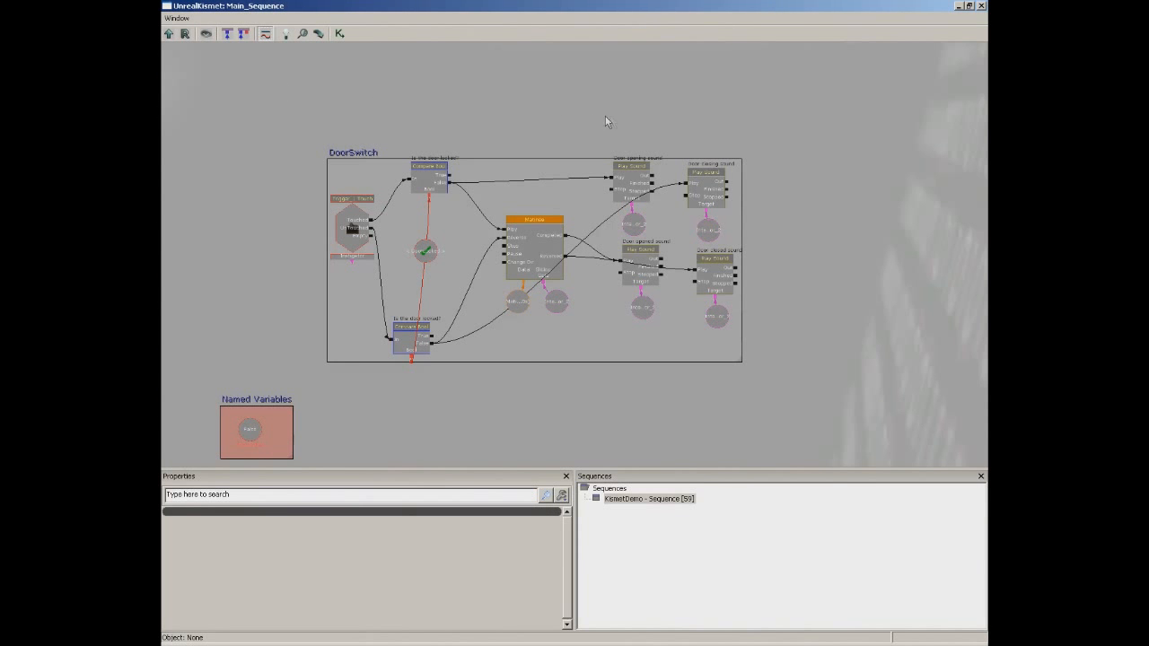
{"action": "scroll", "coordinate": [609, 111], "scroll_direction": "down", "scroll_amount": 1}
{"action": "scroll", "coordinate": [609, 112], "scroll_direction": "down", "scroll_amount": 6}
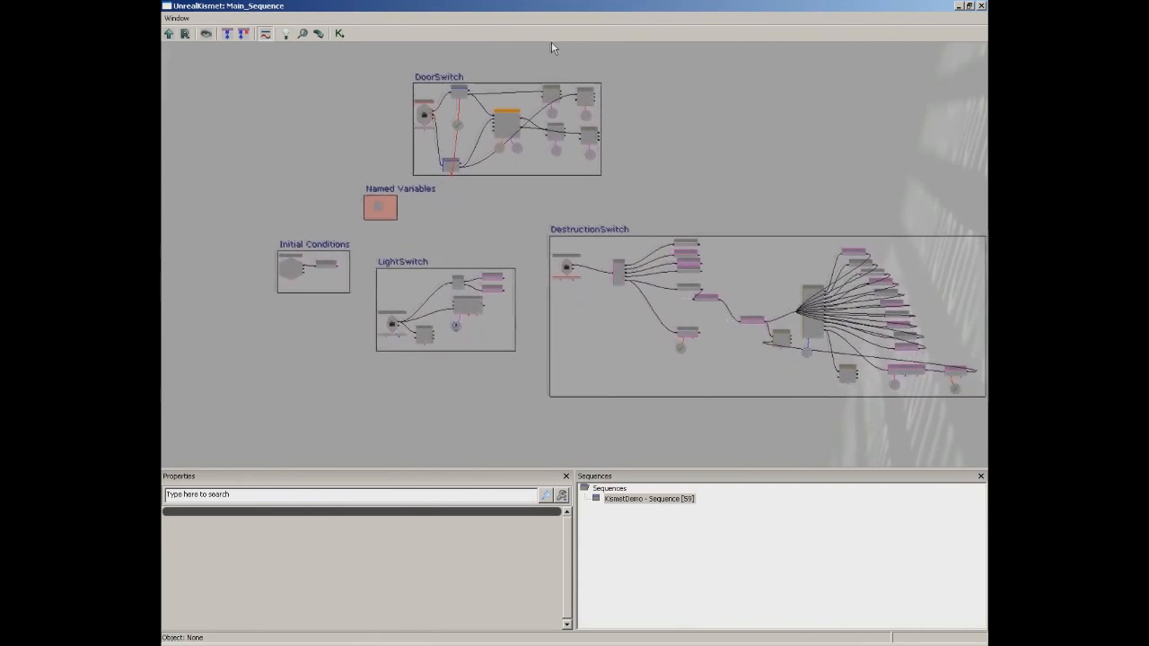
{"action": "left_click_drag", "start_coordinate": [546, 116], "coordinate": [619, 154]}
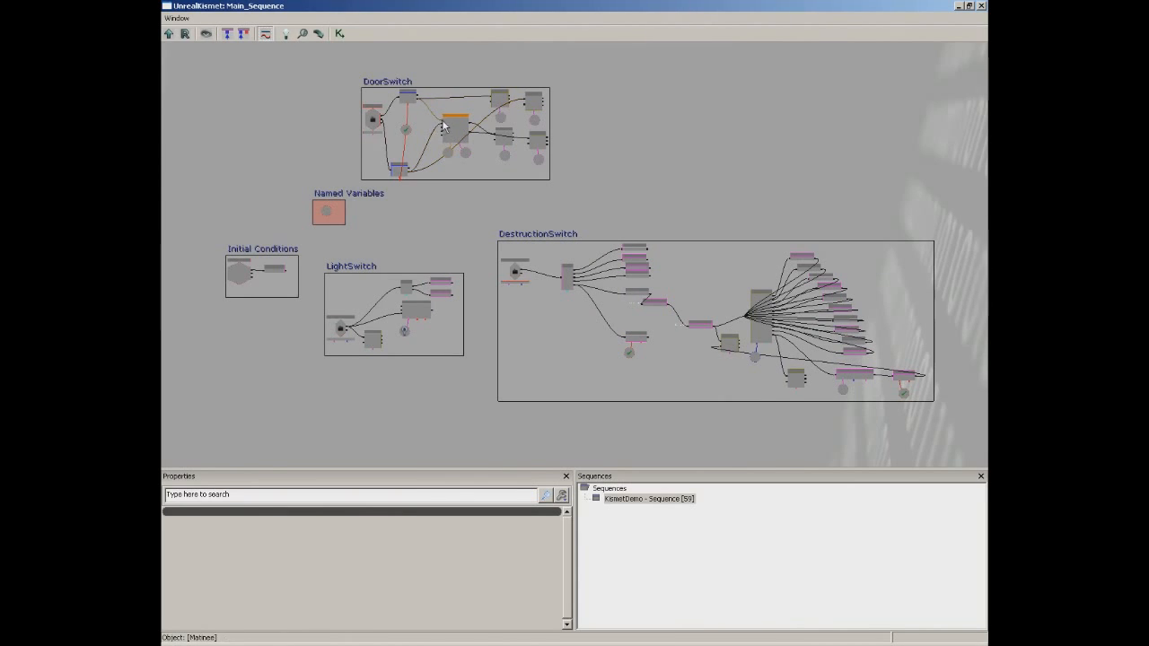
Shift the upper Compare Bool node and the "Door opening sound" node slightly downward inside the DoorSwitch group
{"action": "scroll", "coordinate": [447, 170], "scroll_direction": "up", "scroll_amount": 6}
{"action": "left_click_drag", "start_coordinate": [415, 115], "coordinate": [719, 432]}
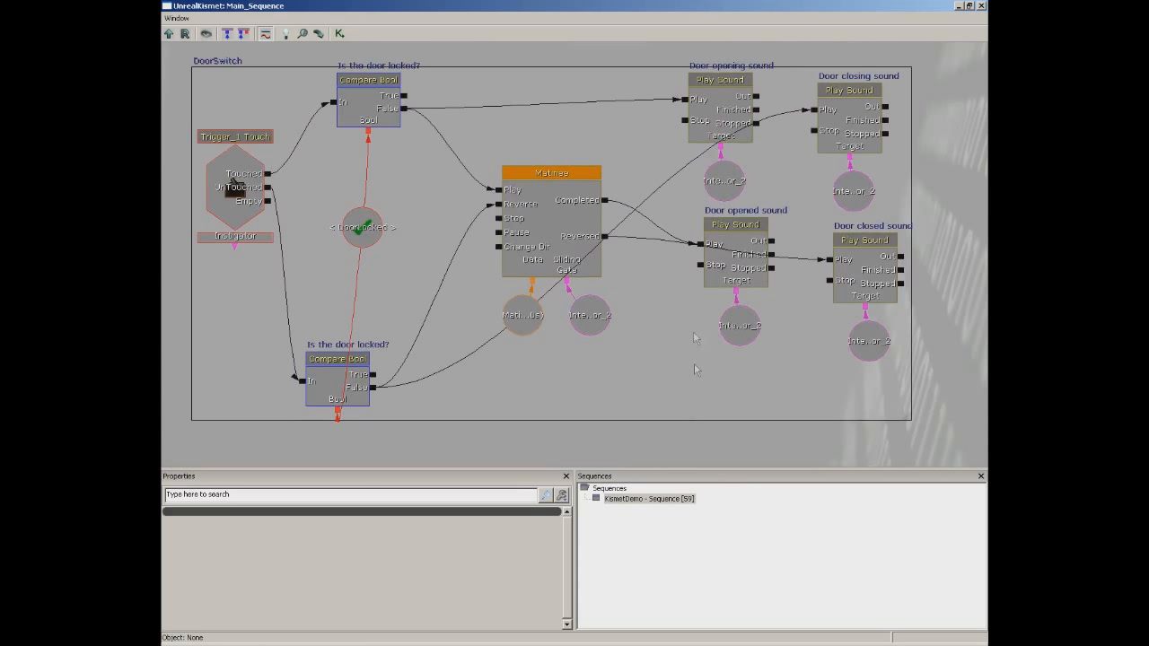
{"action": "left_click_drag", "start_coordinate": [398, 115], "coordinate": [392, 131]}
{"action": "left_click", "coordinate": [717, 102]}
{"action": "left_click_drag", "start_coordinate": [717, 101], "coordinate": [717, 106]}
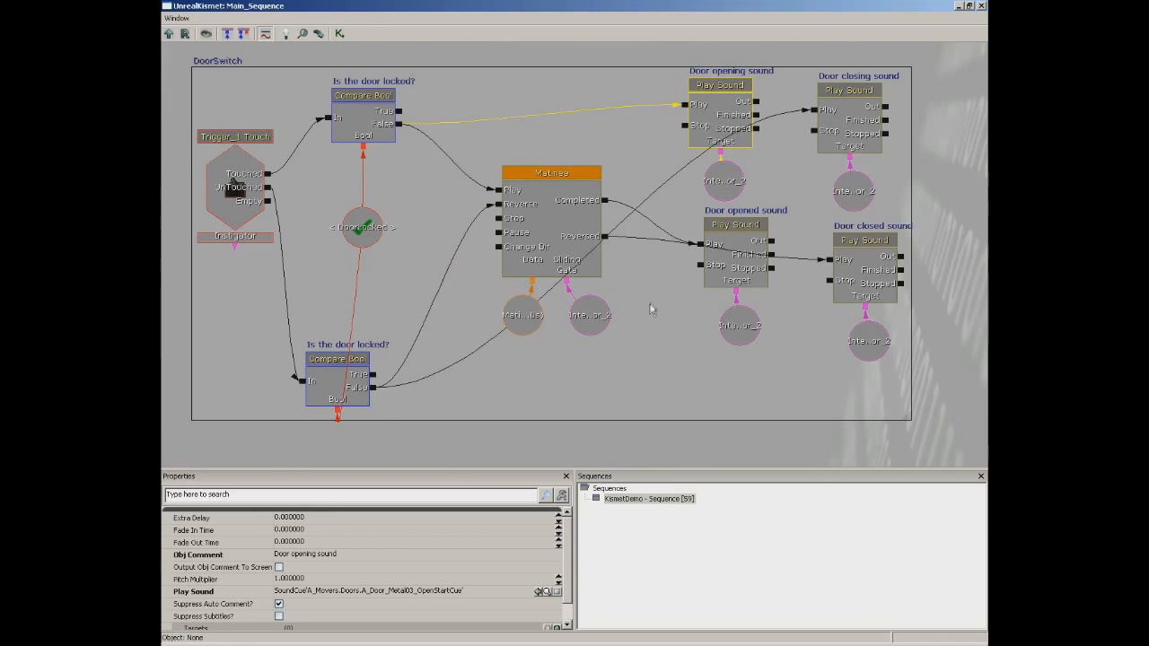
Go to the LightSwitch group and examine the properties of its Trigger_0 Used event
{"action": "left_click_drag", "start_coordinate": [657, 350], "coordinate": [695, 260]}
{"action": "scroll", "coordinate": [685, 272], "scroll_direction": "down", "scroll_amount": 5}
{"action": "left_click_drag", "start_coordinate": [674, 386], "coordinate": [775, 49]}
{"action": "scroll", "coordinate": [689, 153], "scroll_direction": "up", "scroll_amount": 5}
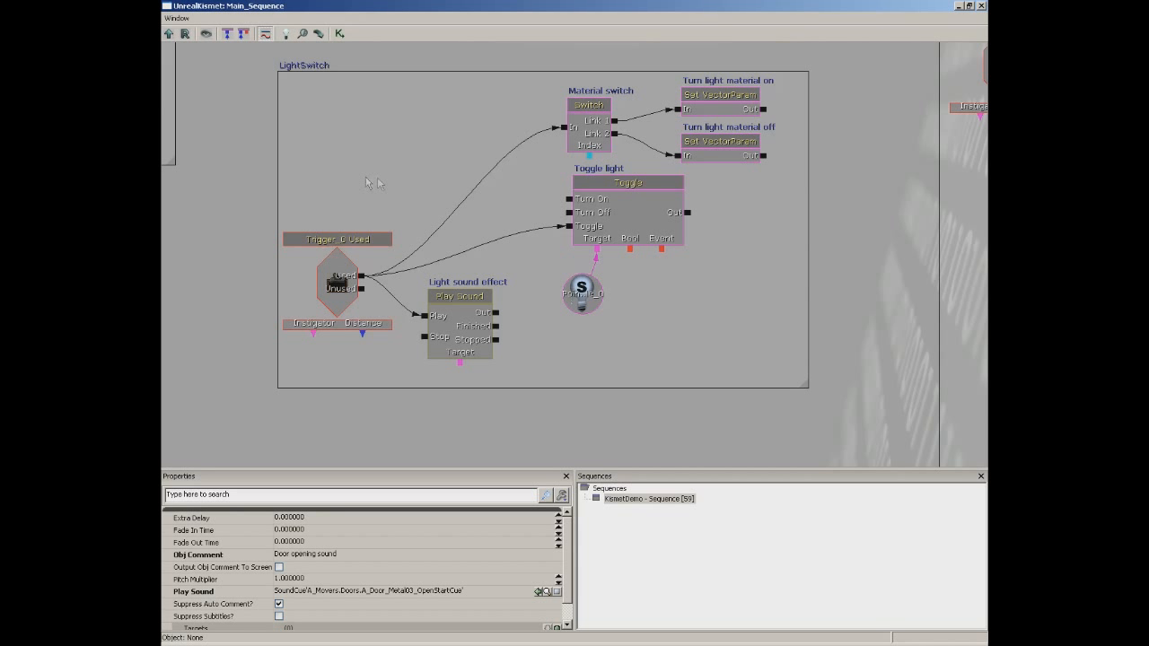
{"action": "left_click", "coordinate": [339, 283]}
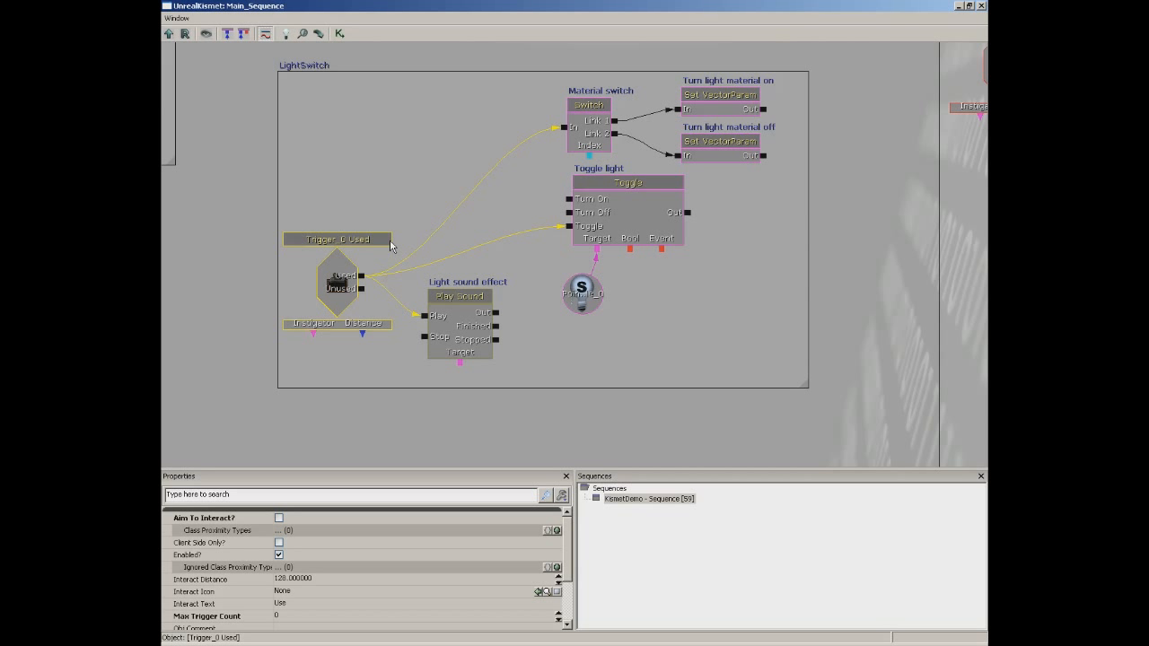
{"action": "left_click", "coordinate": [370, 292]}
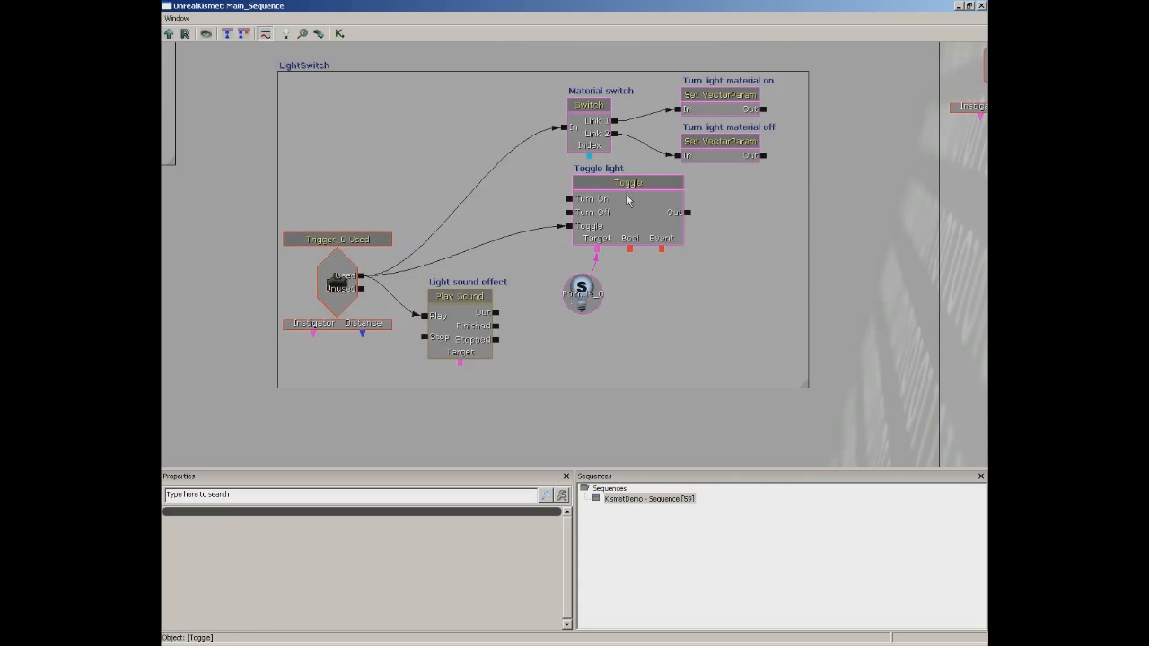
Examine the properties of the Toggle action, its target point light and the two Set VectorParam actions in the LightSwitch group
{"action": "left_click", "coordinate": [584, 290]}
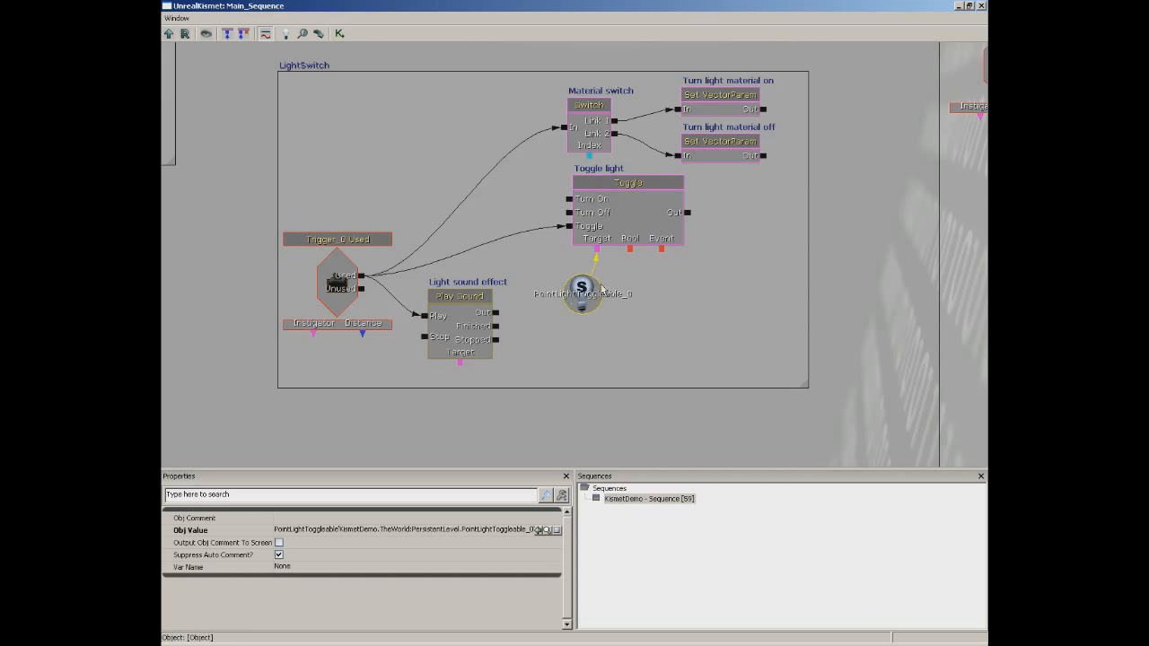
{"action": "left_click", "coordinate": [619, 215]}
{"action": "left_click_drag", "start_coordinate": [737, 257], "coordinate": [722, 263]}
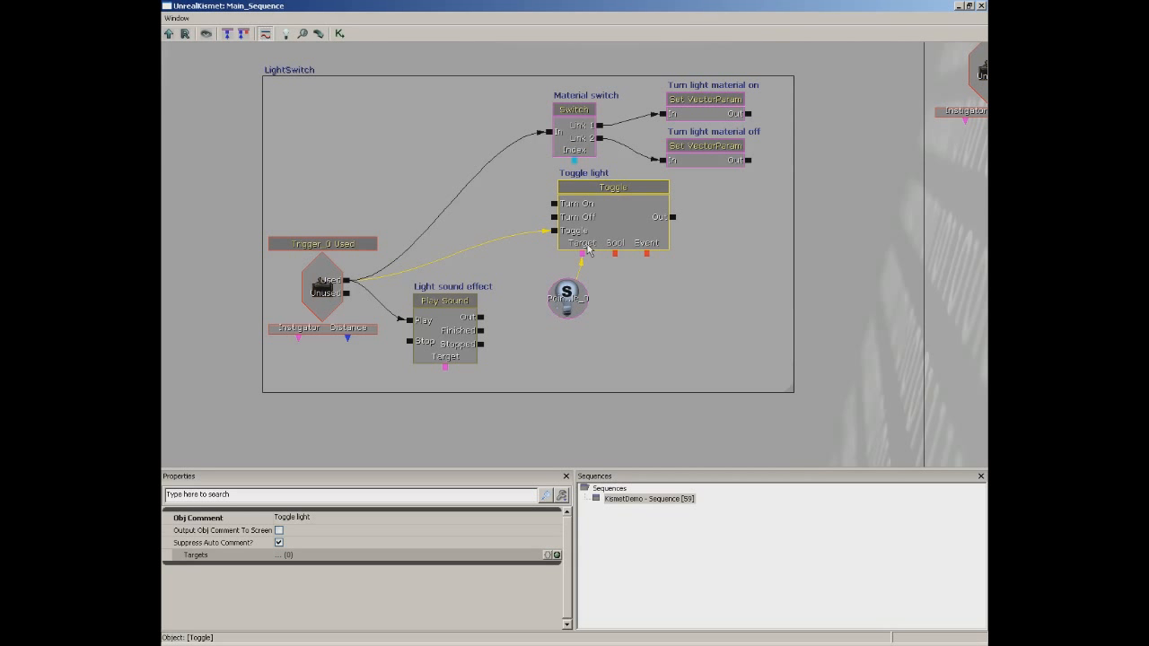
{"action": "left_click", "coordinate": [572, 315]}
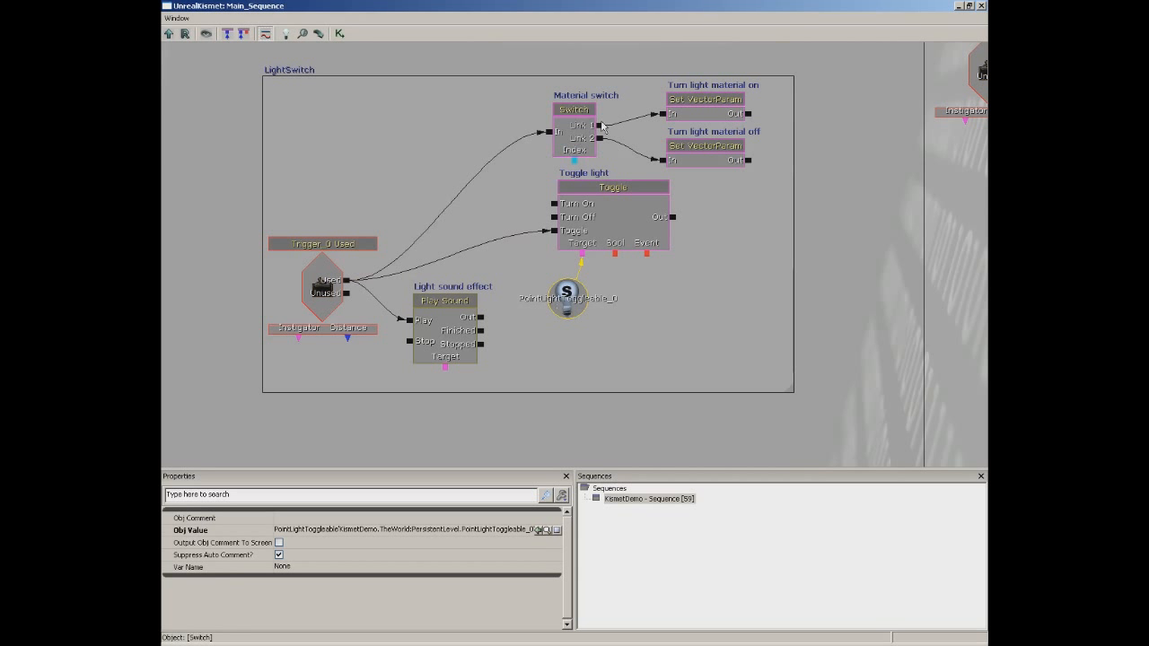
{"action": "left_click", "coordinate": [689, 107]}
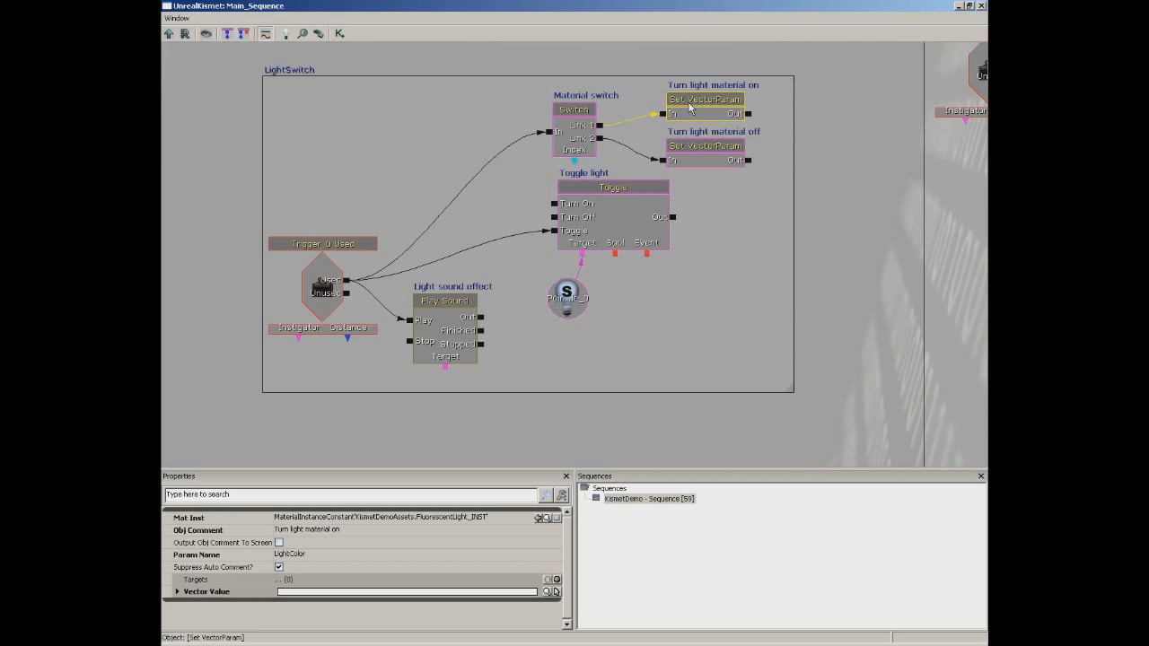
{"action": "left_click", "coordinate": [699, 152]}
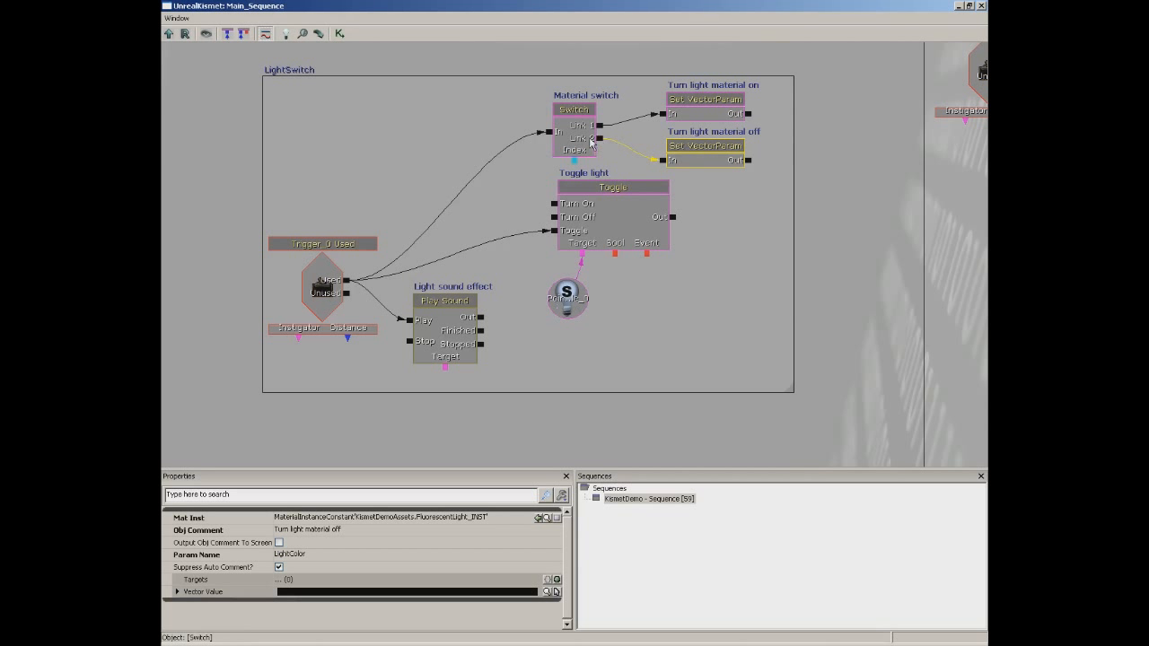
Examine the properties of the Material switch node and the Trigger_0 Used event in the LightSwitch group
{"action": "left_click", "coordinate": [577, 133]}
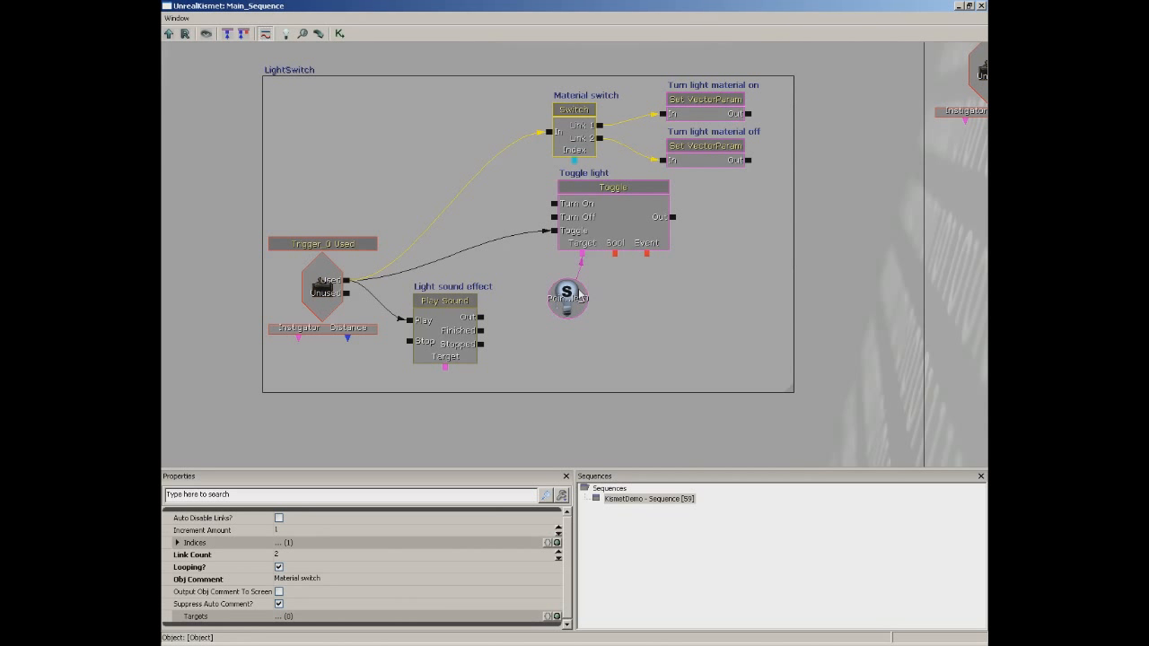
{"action": "left_click", "coordinate": [332, 294]}
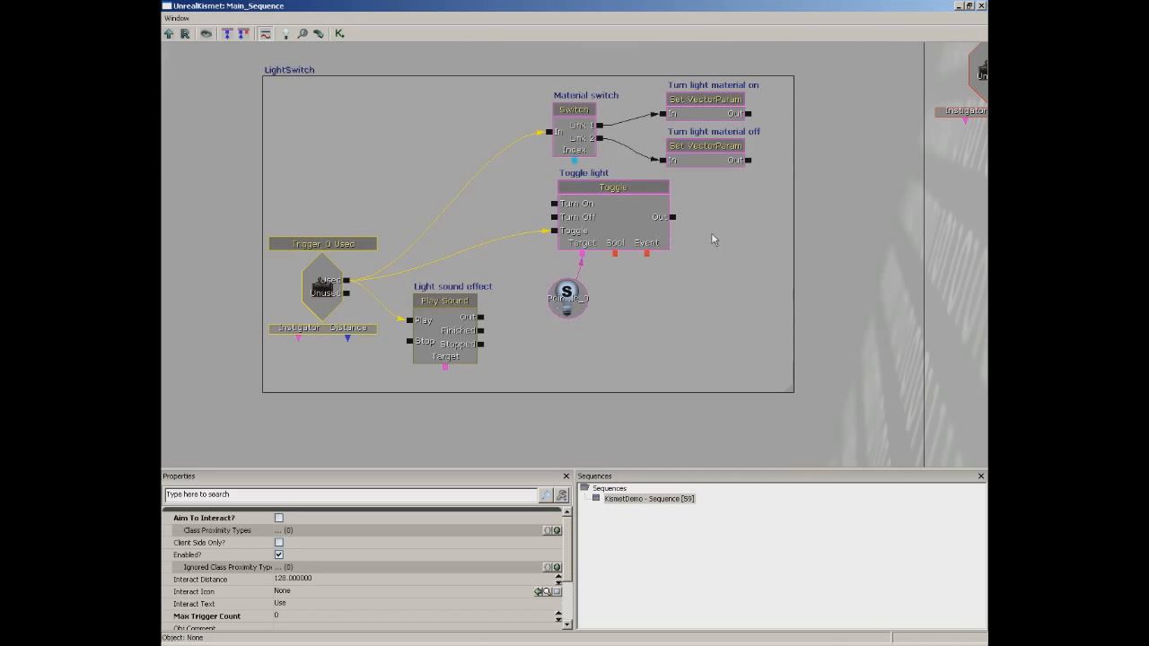
Go to the DestructionSwitch group and follow its node chain from the Trigger_2 Used event through the warnings to the countdown and door unlock
{"action": "left_click_drag", "start_coordinate": [833, 270], "coordinate": [494, 353]}
{"action": "left_click_drag", "start_coordinate": [577, 348], "coordinate": [428, 333]}
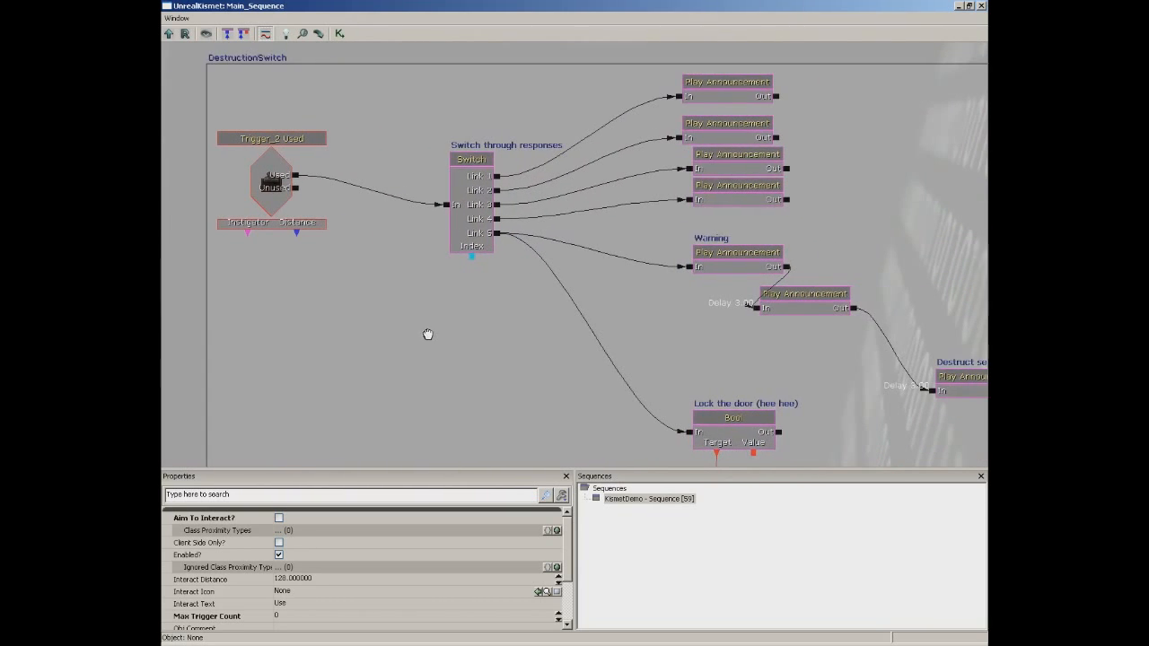
{"action": "scroll", "coordinate": [492, 333], "scroll_direction": "down", "scroll_amount": 1}
{"action": "scroll", "coordinate": [492, 333], "scroll_direction": "down", "scroll_amount": 1}
{"action": "left_click_drag", "start_coordinate": [495, 331], "coordinate": [415, 290]}
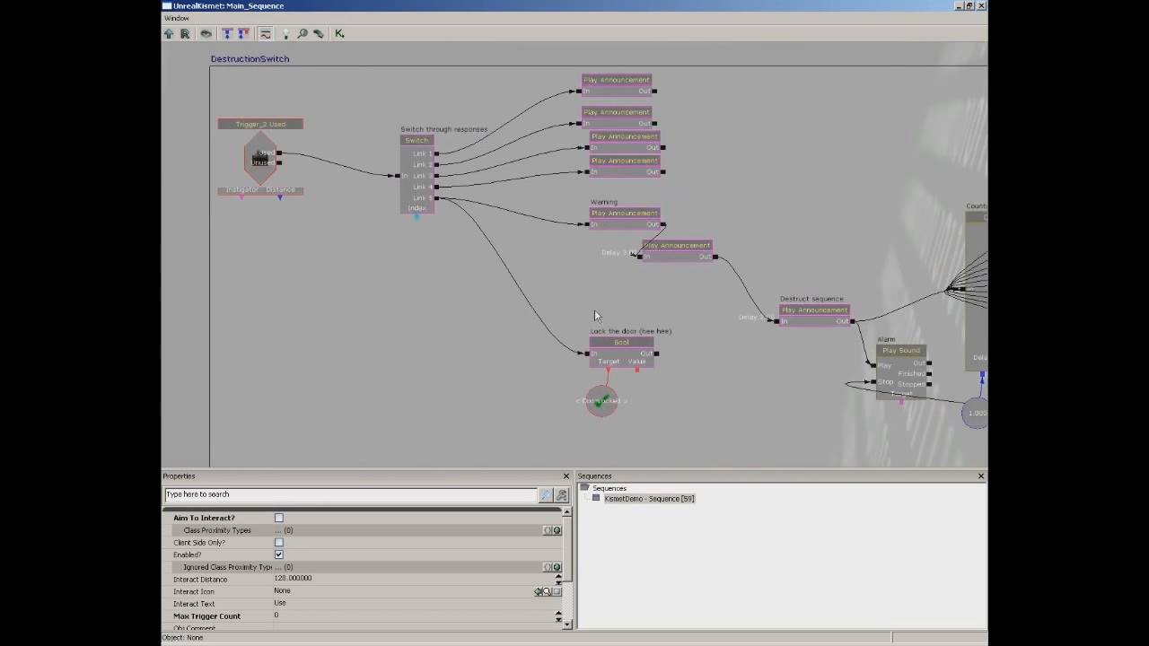
{"action": "left_click_drag", "start_coordinate": [594, 315], "coordinate": [564, 268]}
{"action": "left_click_drag", "start_coordinate": [628, 340], "coordinate": [595, 304]}
{"action": "scroll", "coordinate": [595, 304], "scroll_direction": "up", "scroll_amount": 2}
{"action": "left_click_drag", "start_coordinate": [623, 252], "coordinate": [467, 274]}
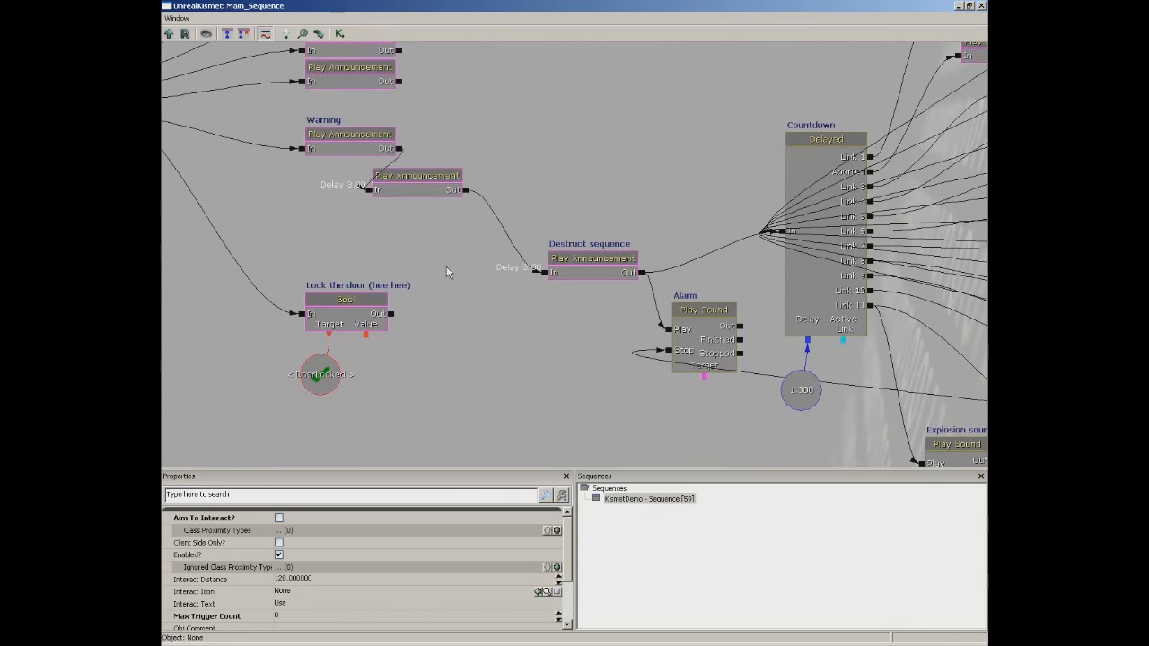
{"action": "left_click_drag", "start_coordinate": [503, 323], "coordinate": [295, 324]}
{"action": "scroll", "coordinate": [357, 328], "scroll_direction": "down", "scroll_amount": 2}
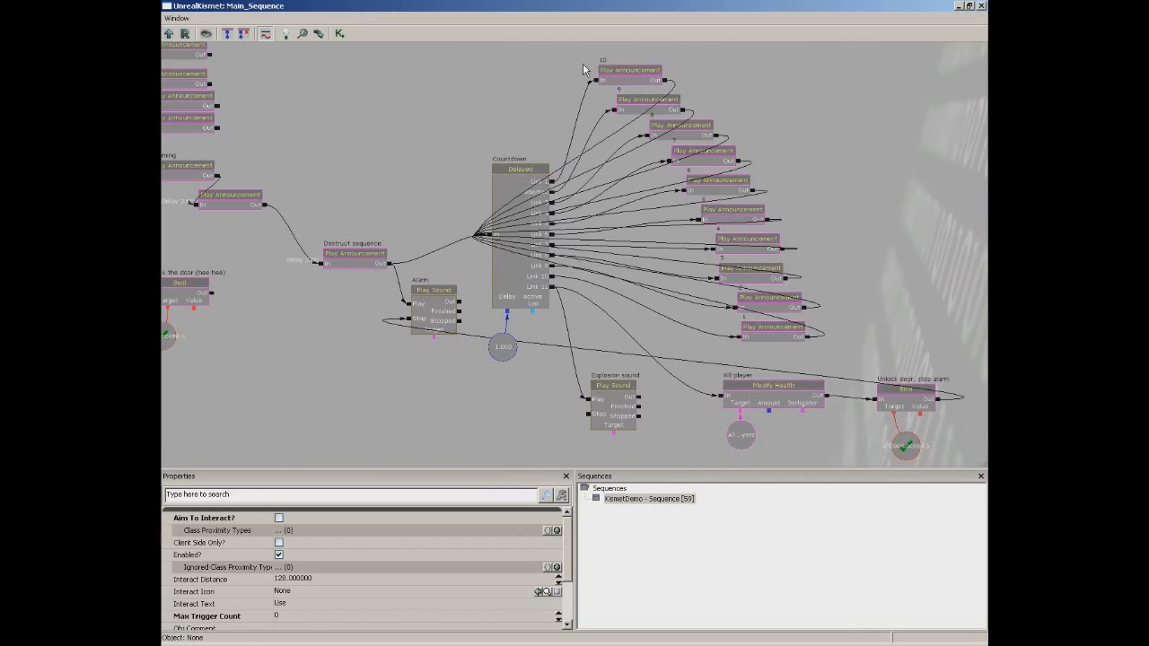
{"action": "left_click_drag", "start_coordinate": [848, 298], "coordinate": [734, 207]}
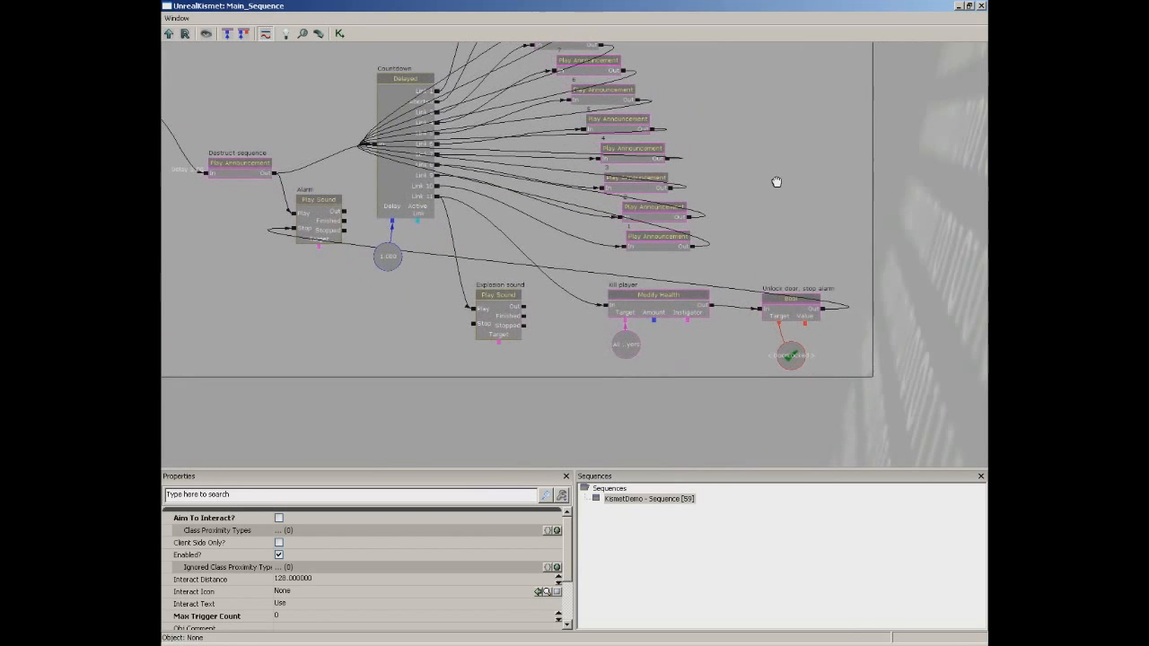
Examine the properties of the Kill player Modify Health action and the "Unlock door, stop alarm" Bool action
{"action": "left_click", "coordinate": [659, 296]}
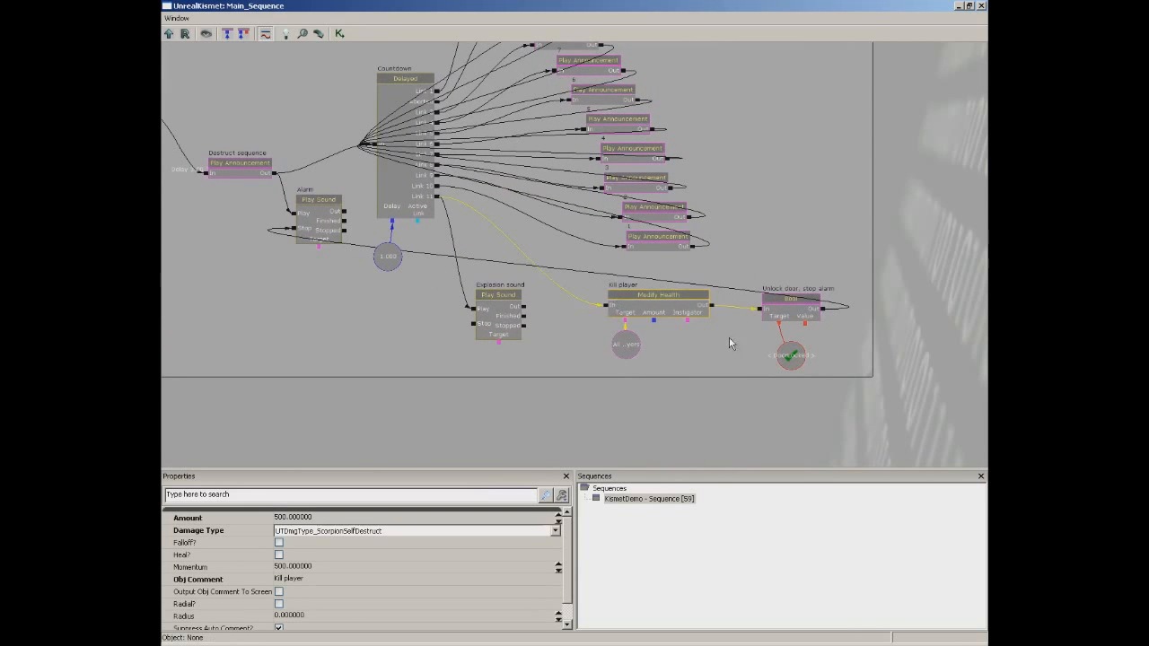
{"action": "scroll", "coordinate": [669, 331], "scroll_direction": "up", "scroll_amount": 1}
{"action": "left_click", "coordinate": [766, 296]}
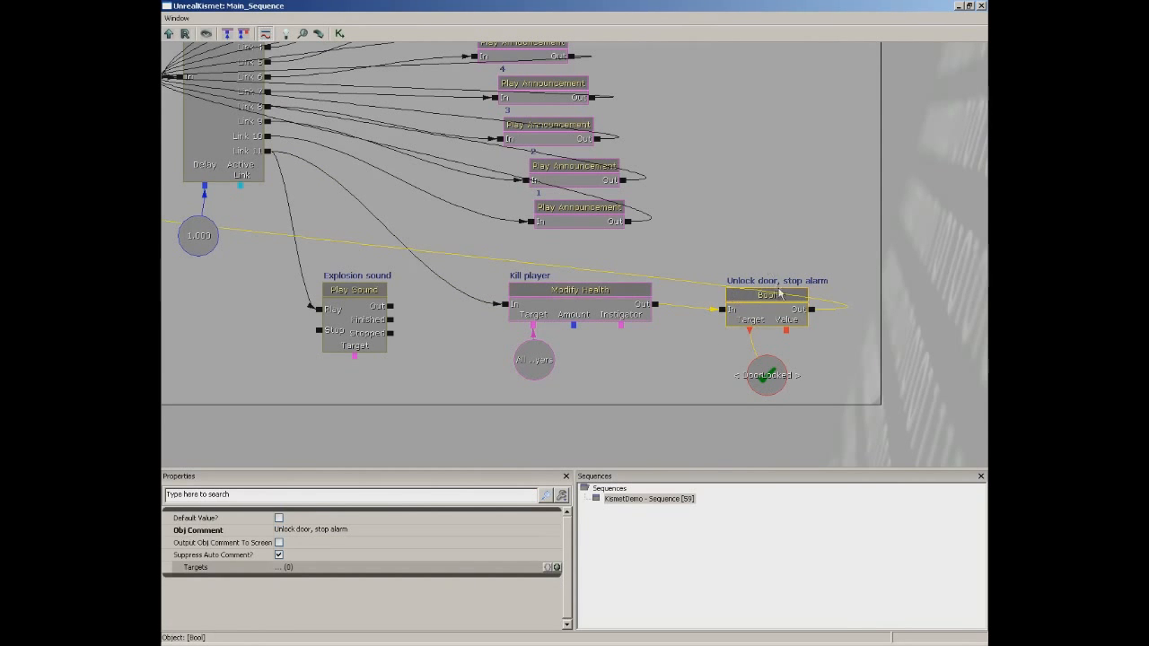
Bring the entire DestructionSwitch group into view, then minimize the UnrealKismet window to return to the level
{"action": "left_click_drag", "start_coordinate": [729, 149], "coordinate": [844, 331]}
{"action": "left_click_drag", "start_coordinate": [346, 121], "coordinate": [587, 298]}
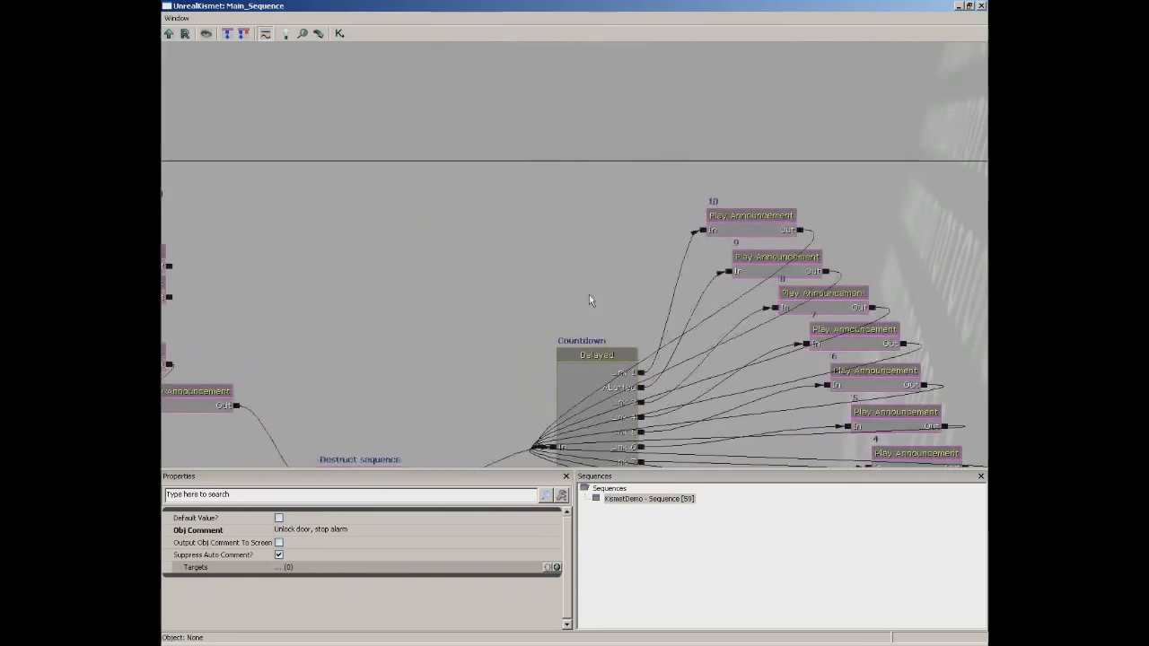
{"action": "left_click_drag", "start_coordinate": [435, 232], "coordinate": [665, 268]}
{"action": "scroll", "coordinate": [666, 269], "scroll_direction": "down", "scroll_amount": 8}
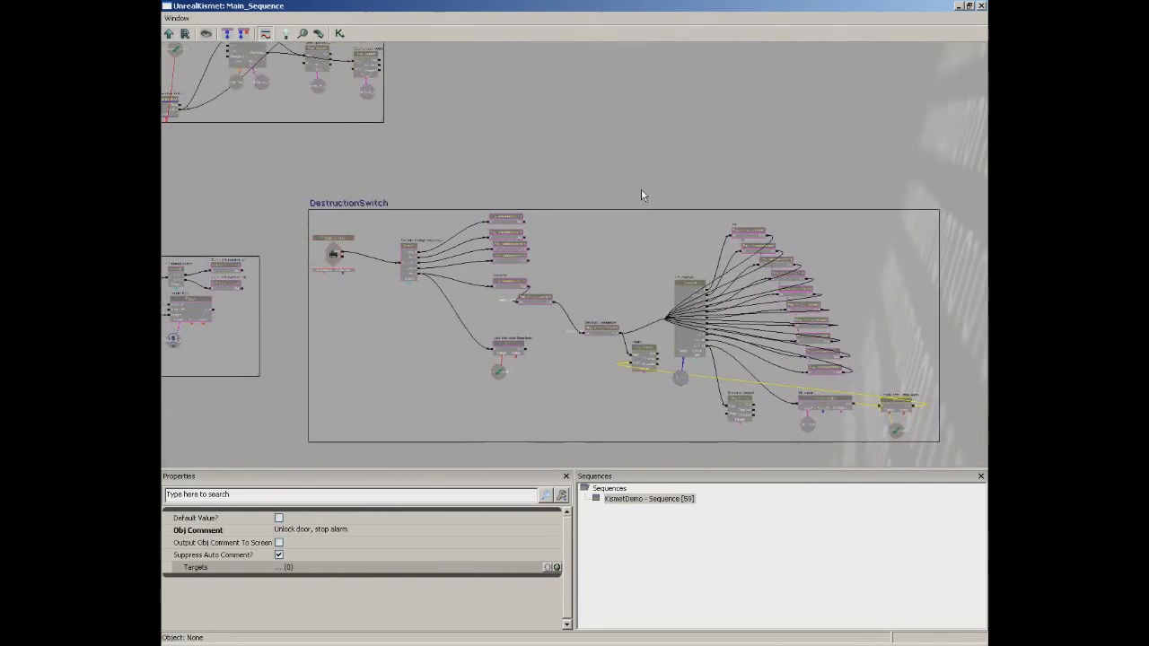
{"action": "left_click_drag", "start_coordinate": [653, 220], "coordinate": [668, 207]}
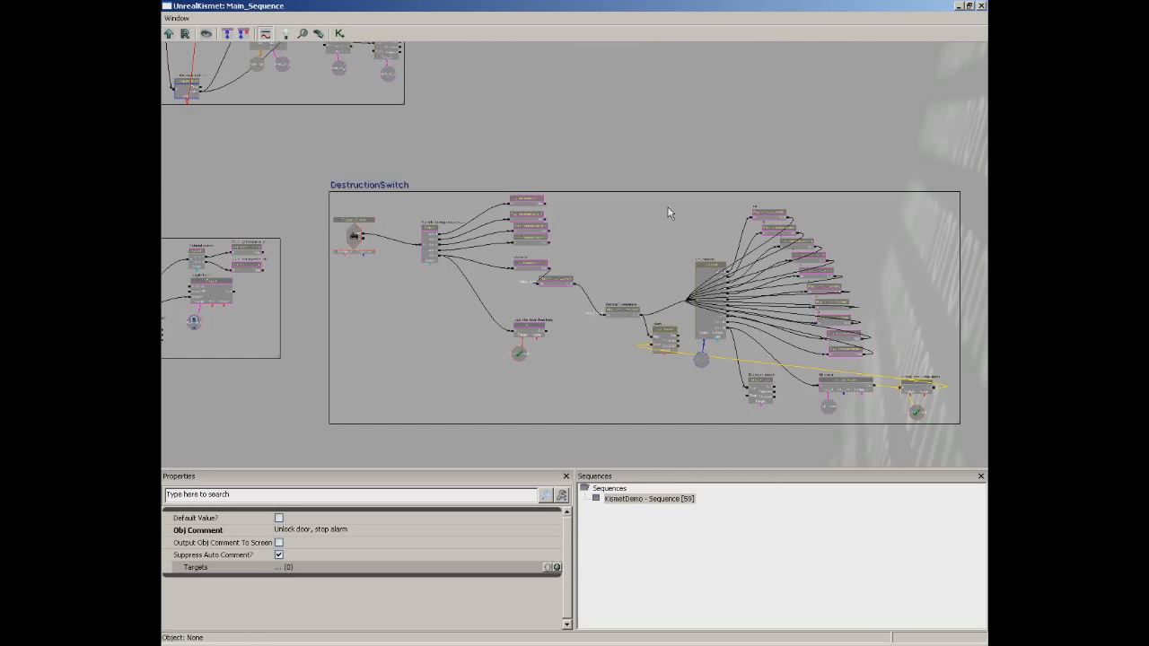
{"action": "left_click", "coordinate": [959, 6]}
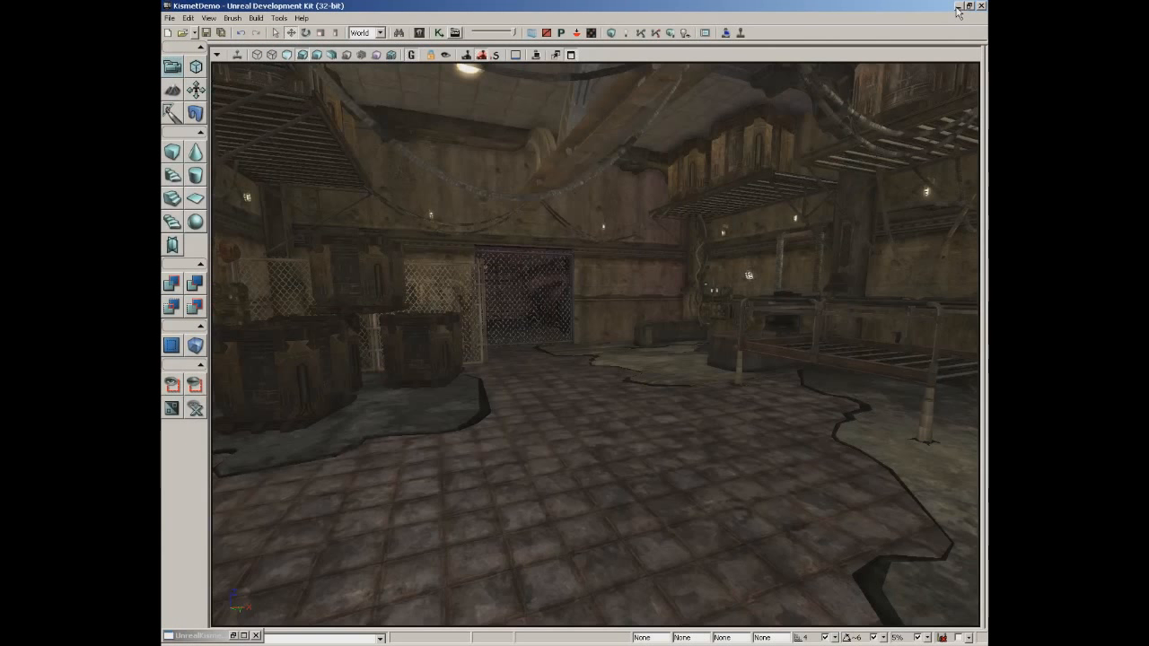
Select the chain-link gate in the doorway of the KismetDemo_Start level and locate its mesh in the Content Browser
{"action": "right_click_drag", "start_coordinate": [633, 295], "coordinate": [633, 294]}
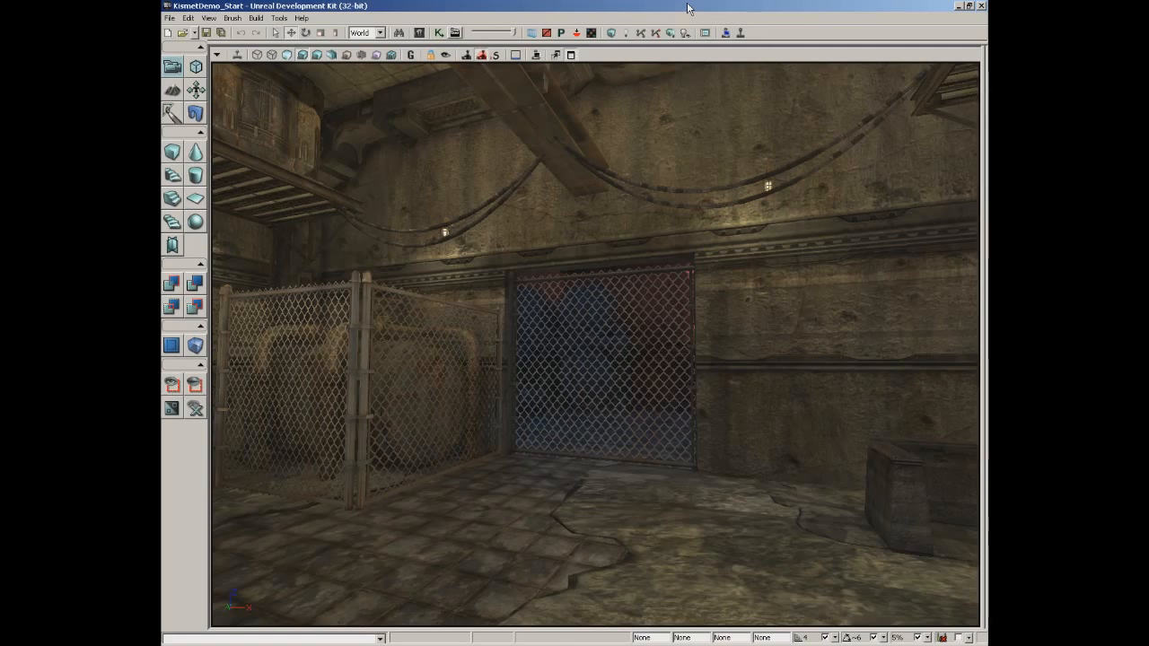
{"action": "left_click_drag", "start_coordinate": [633, 378], "coordinate": [539, 296]}
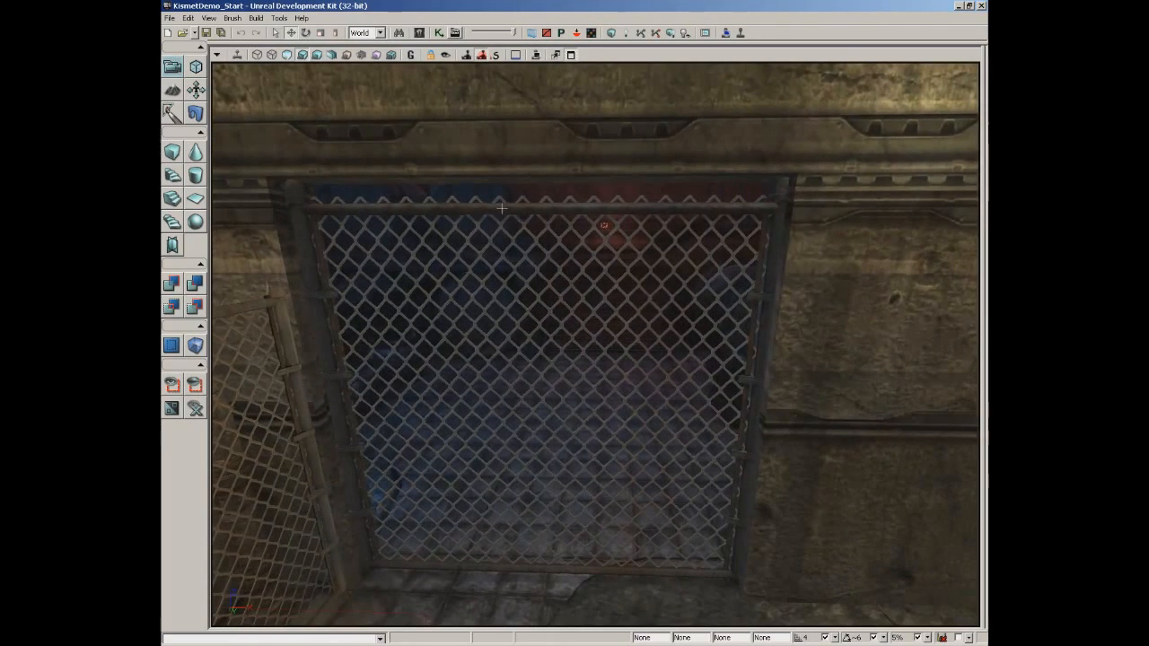
{"action": "left_click", "coordinate": [442, 240]}
{"action": "mouse_move", "coordinate": [346, 195]}
{"action": "left_mouse_down"}
{"action": "mouse_move", "coordinate": [489, 195]}
{"action": "mouse_move", "coordinate": [359, 193]}
{"action": "left_mouse_up"}
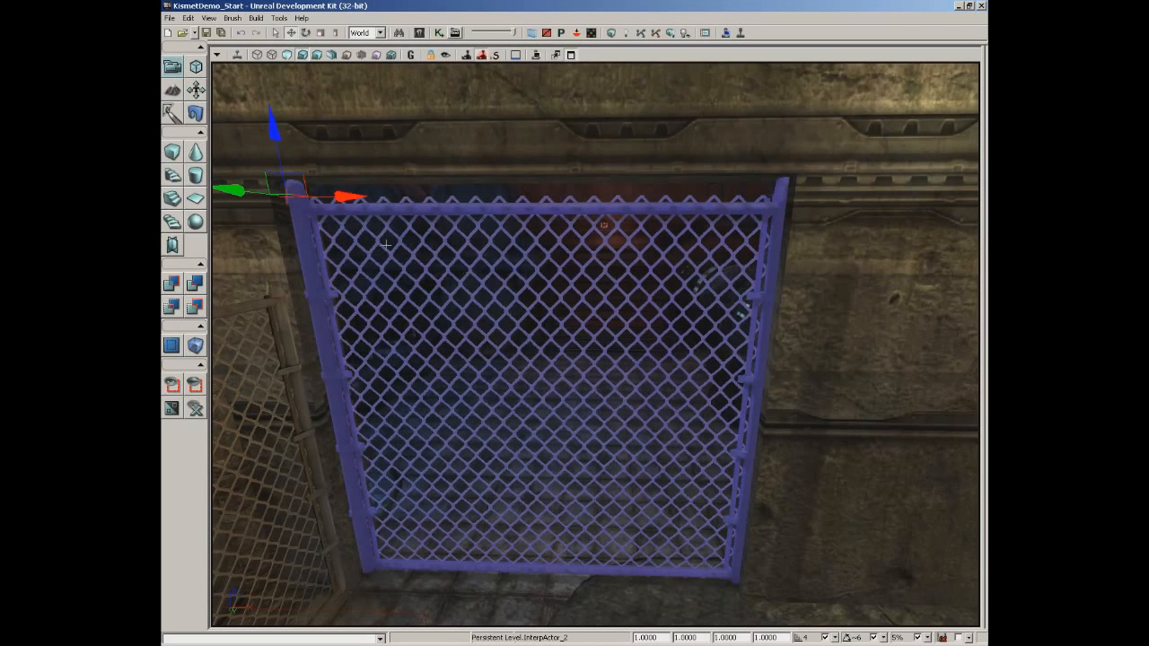
{"action": "right_click", "coordinate": [430, 210]}
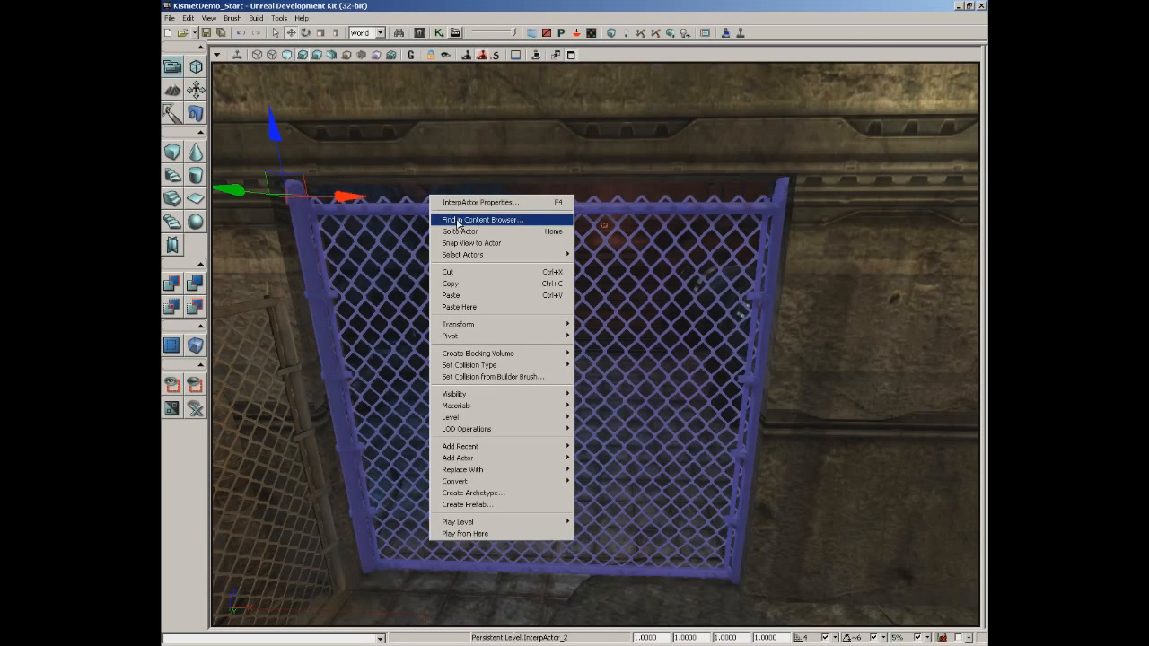
{"action": "left_click", "coordinate": [461, 220]}
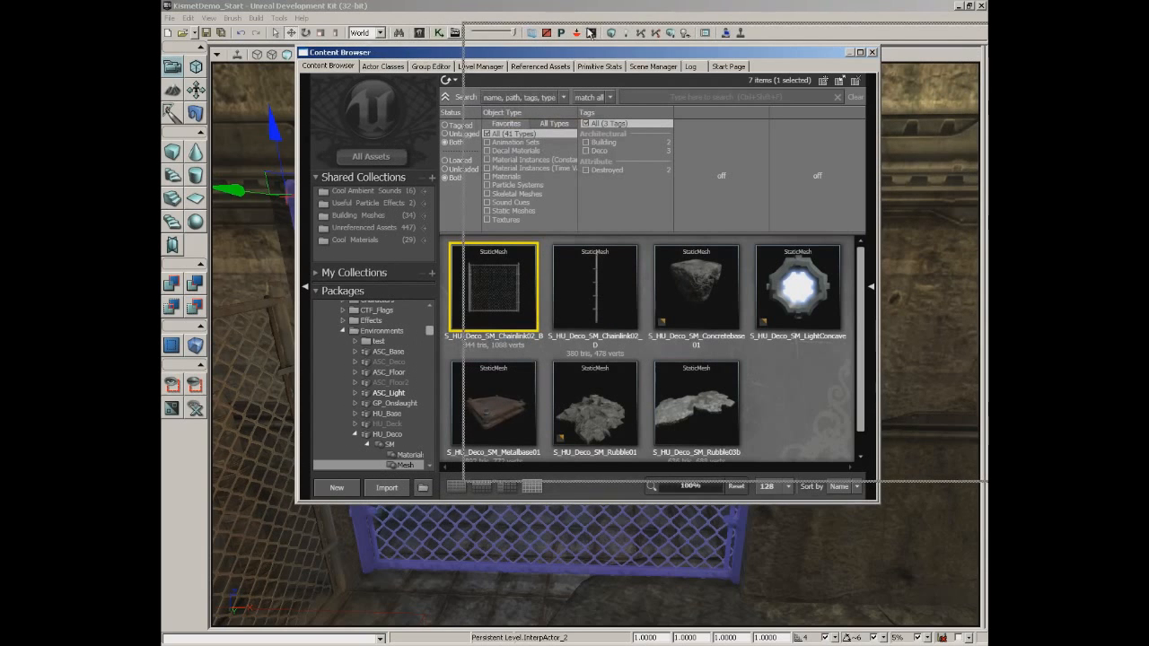
{"action": "left_click_drag", "start_coordinate": [420, 56], "coordinate": [718, 8]}
View the Add Actor options for the gate's mesh on the floor in front of the doorway
{"action": "right_click_drag", "start_coordinate": [521, 200], "coordinate": [520, 270]}
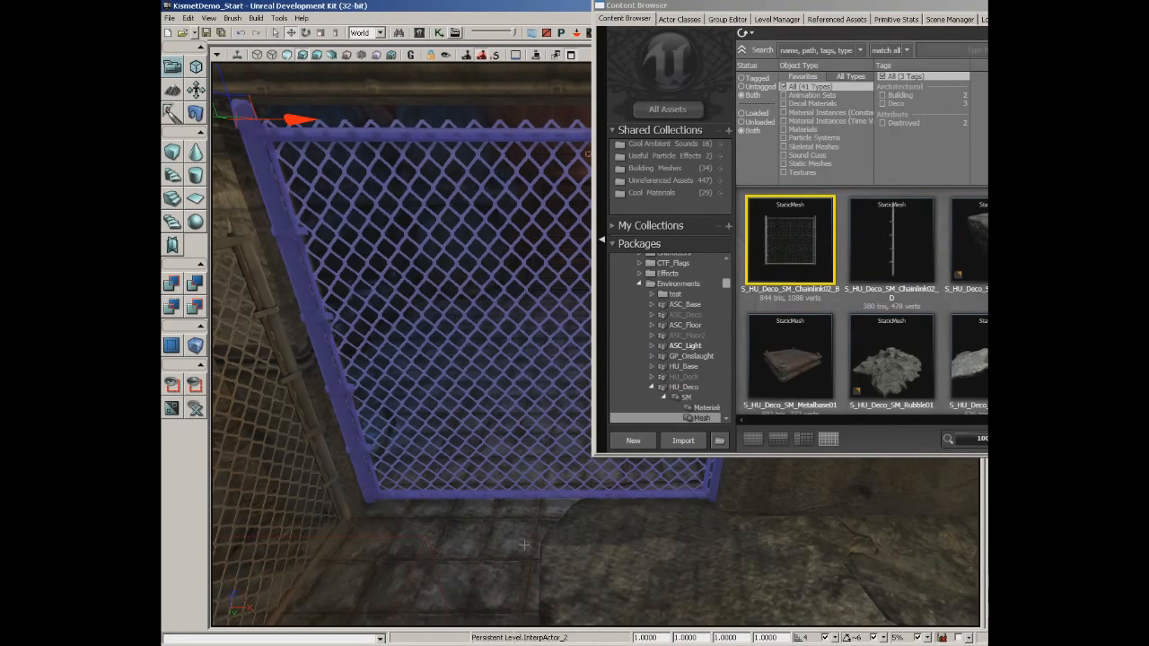
{"action": "right_click", "coordinate": [447, 517]}
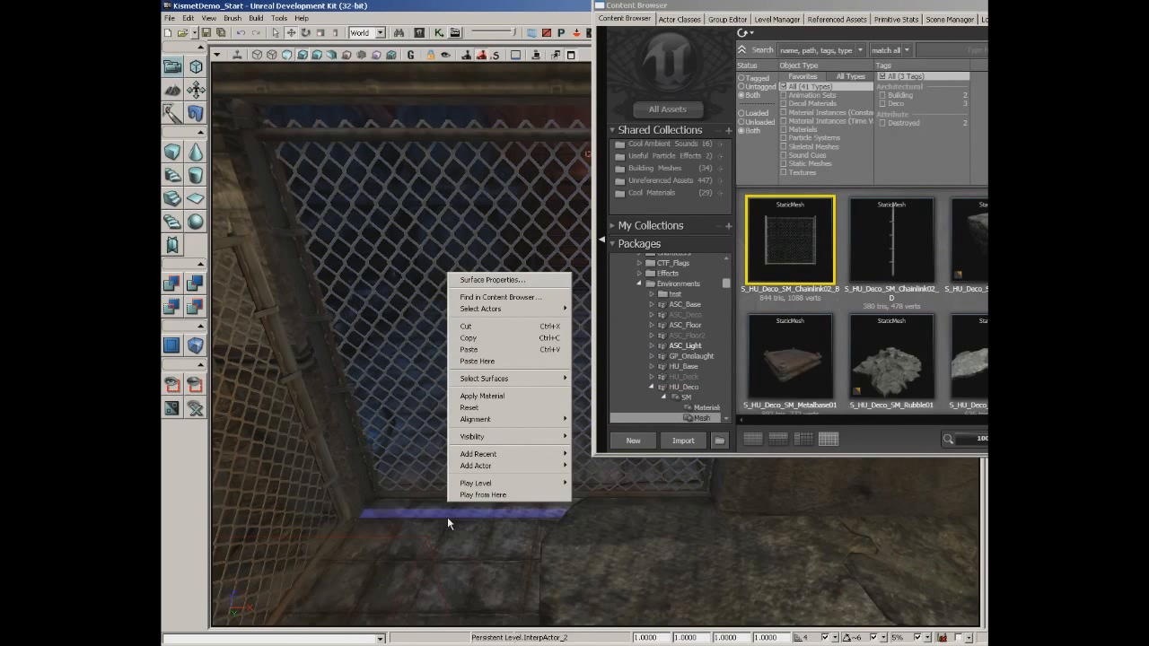
{"action": "mouse_move", "coordinate": [476, 466]}
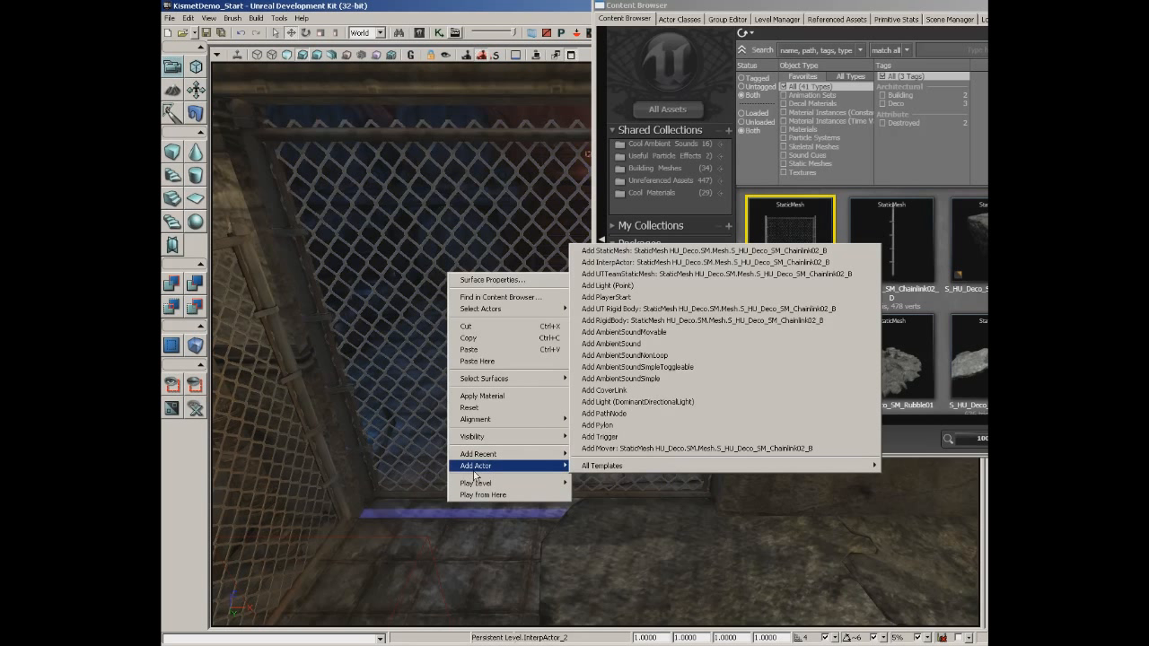
{"action": "left_click", "coordinate": [672, 274]}
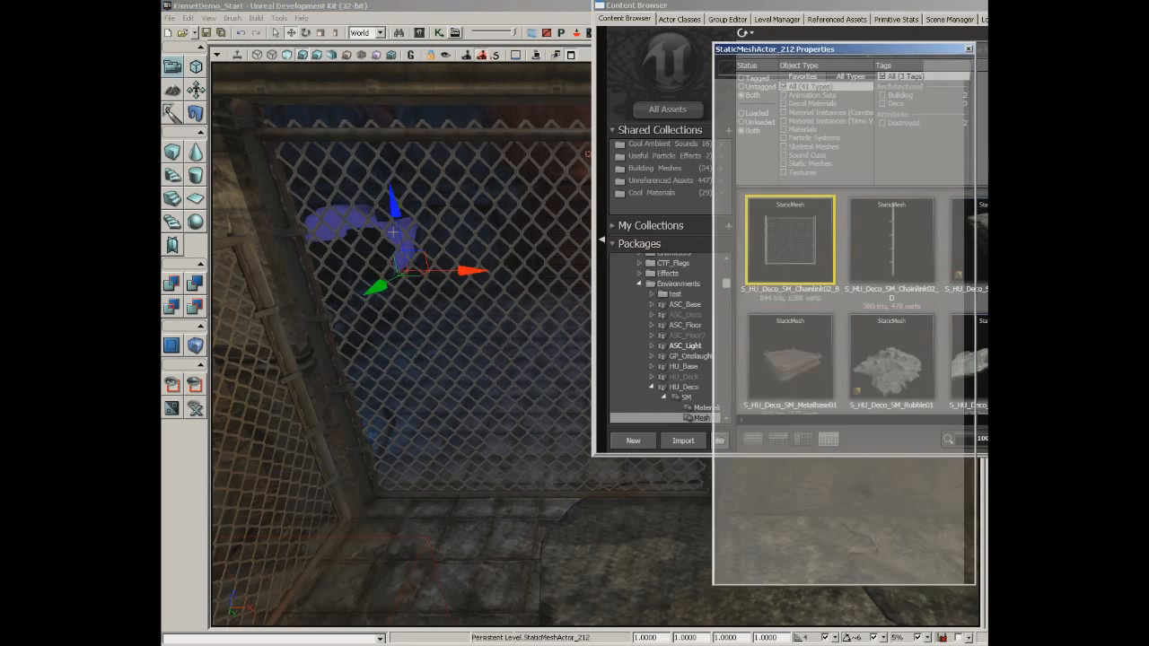
View the property categories of the static mesh behind the gate, and close its properties and the Content Browser
{"action": "key", "text": "F4"}
{"action": "left_click_drag", "start_coordinate": [864, 47], "coordinate": [810, 48]}
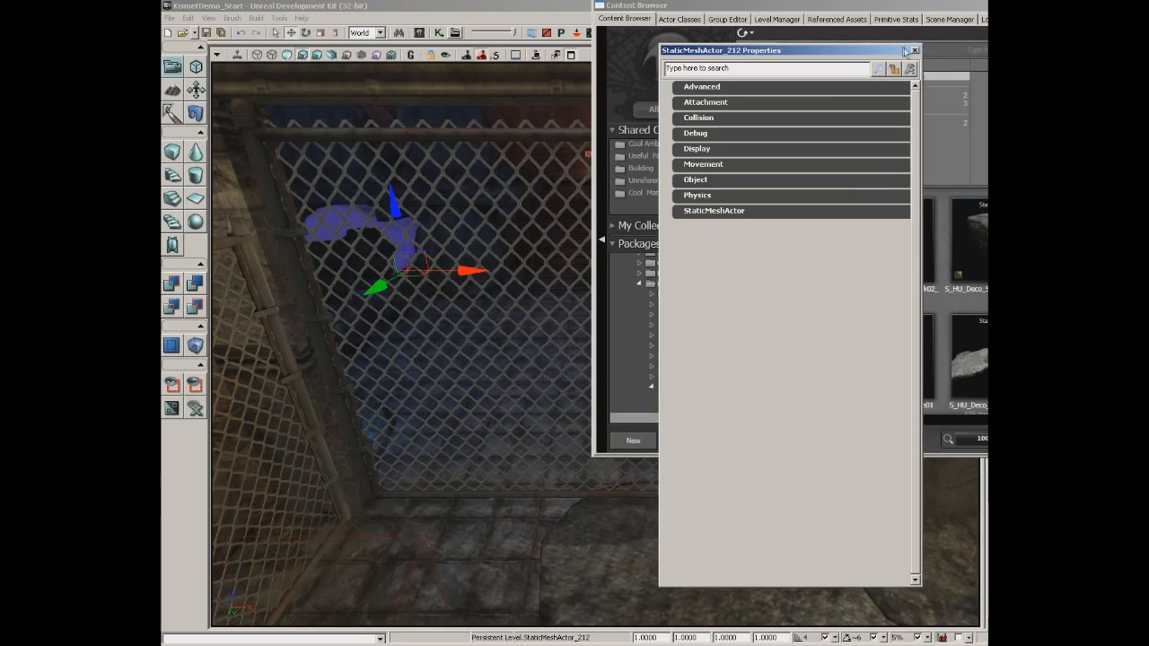
{"action": "left_click", "coordinate": [917, 51]}
{"action": "left_click_drag", "start_coordinate": [921, 6], "coordinate": [770, 85]}
{"action": "left_click_drag", "start_coordinate": [904, 85], "coordinate": [707, 75]}
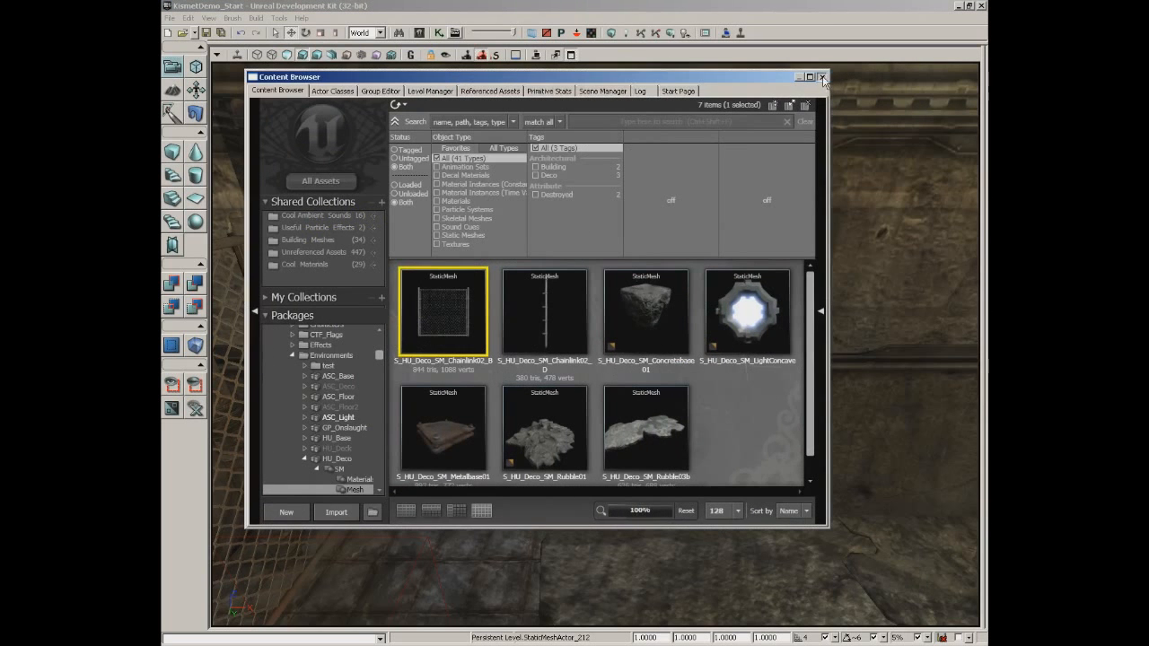
{"action": "left_click", "coordinate": [822, 76]}
In the chain-link gate's collision properties, try COLLIDE_NoCollision as the Collision Type, restore COLLIDE_BlockAll and close the properties
{"action": "left_click", "coordinate": [591, 132]}
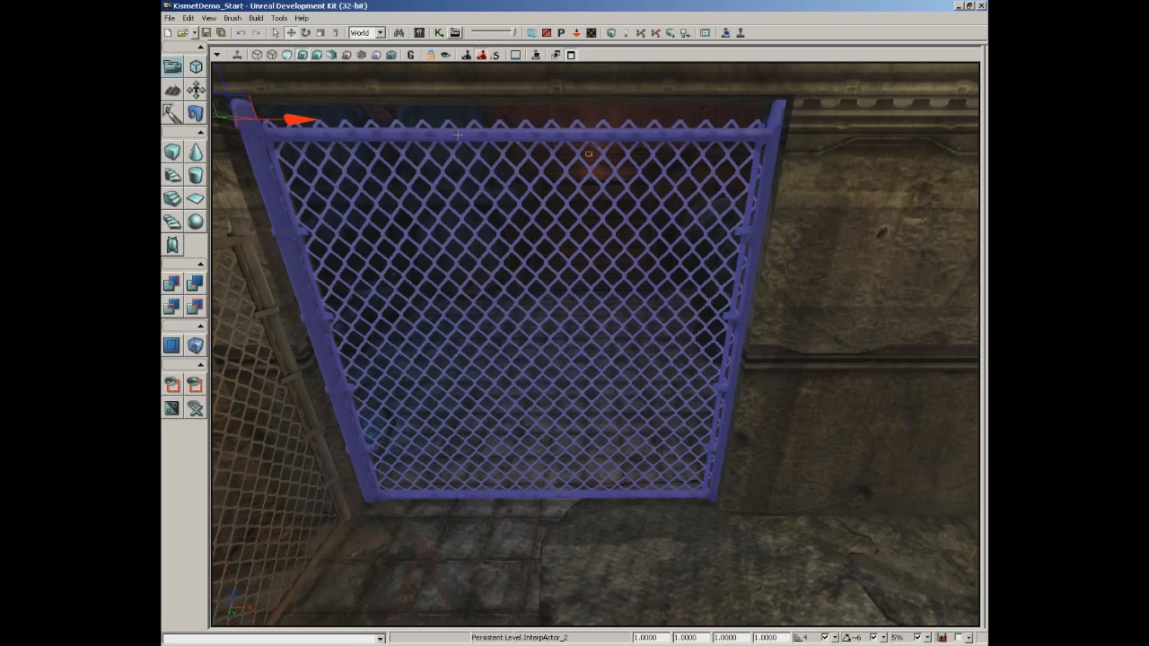
{"action": "key", "text": "F4"}
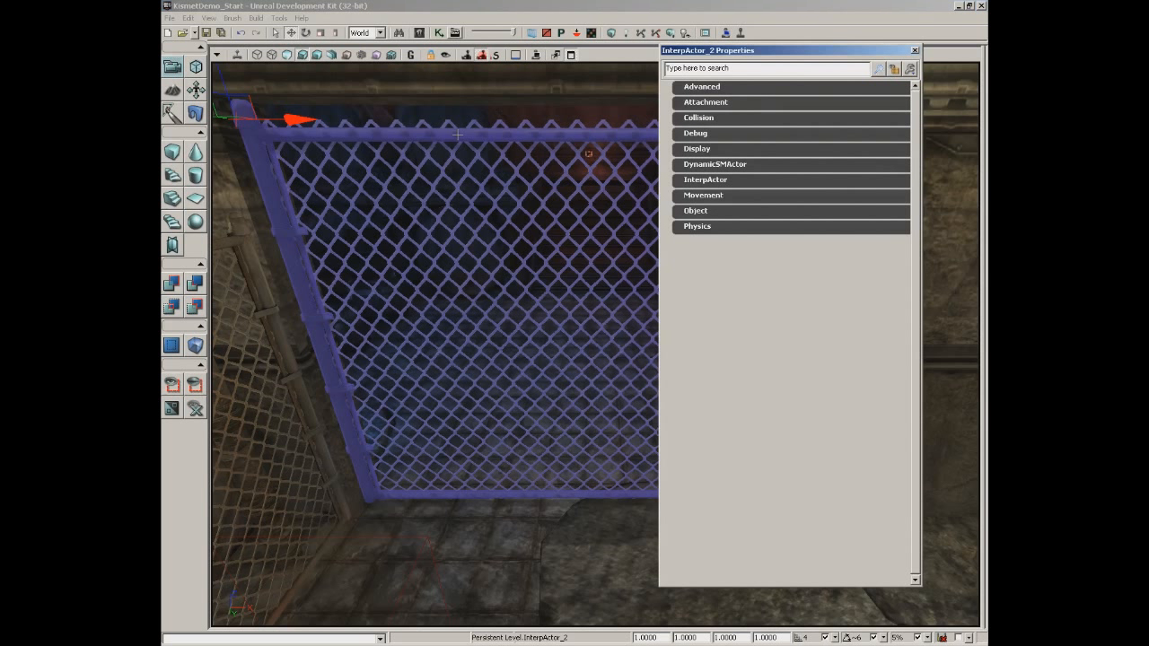
{"action": "left_click", "coordinate": [690, 118]}
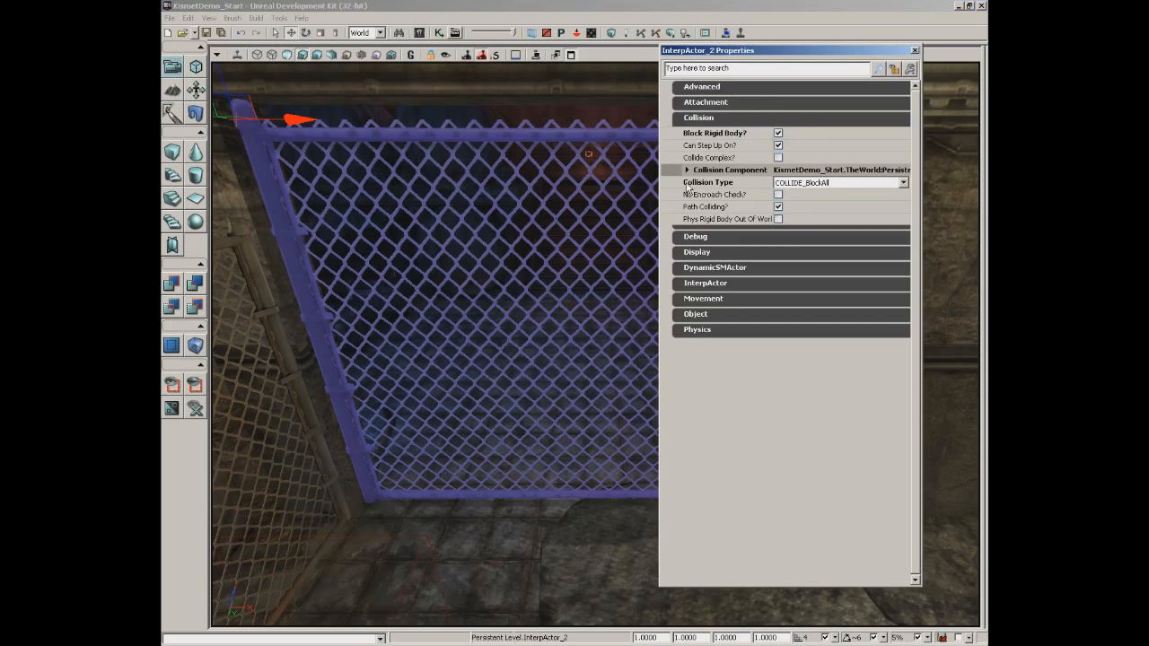
{"action": "left_click", "coordinate": [851, 185]}
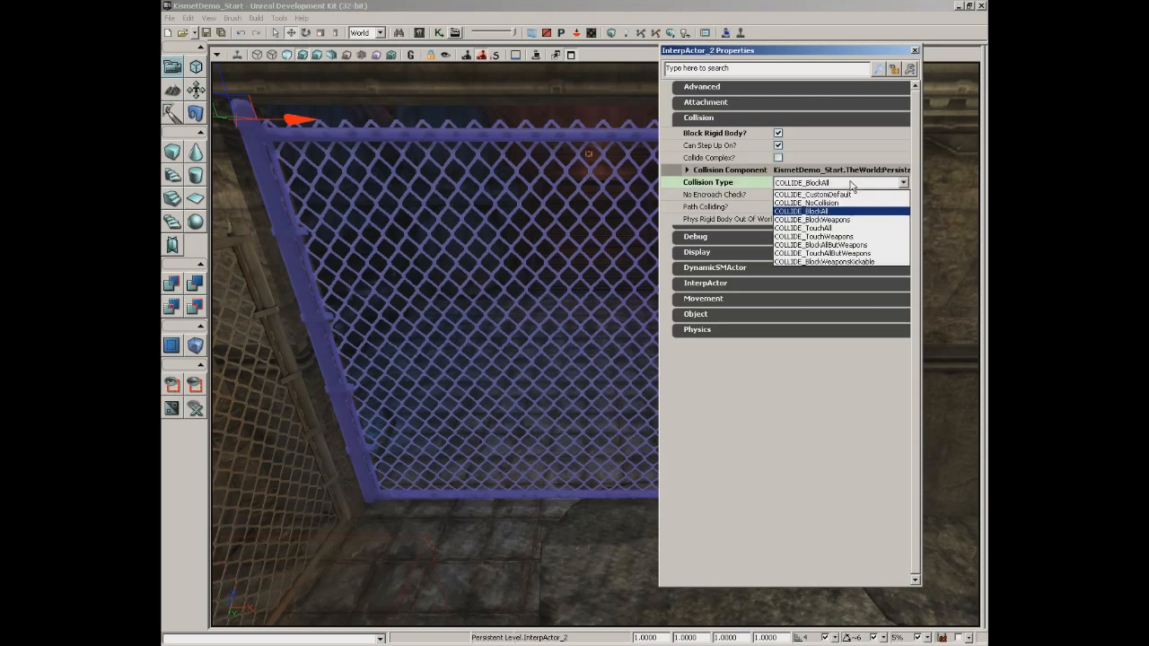
{"action": "left_click", "coordinate": [835, 209]}
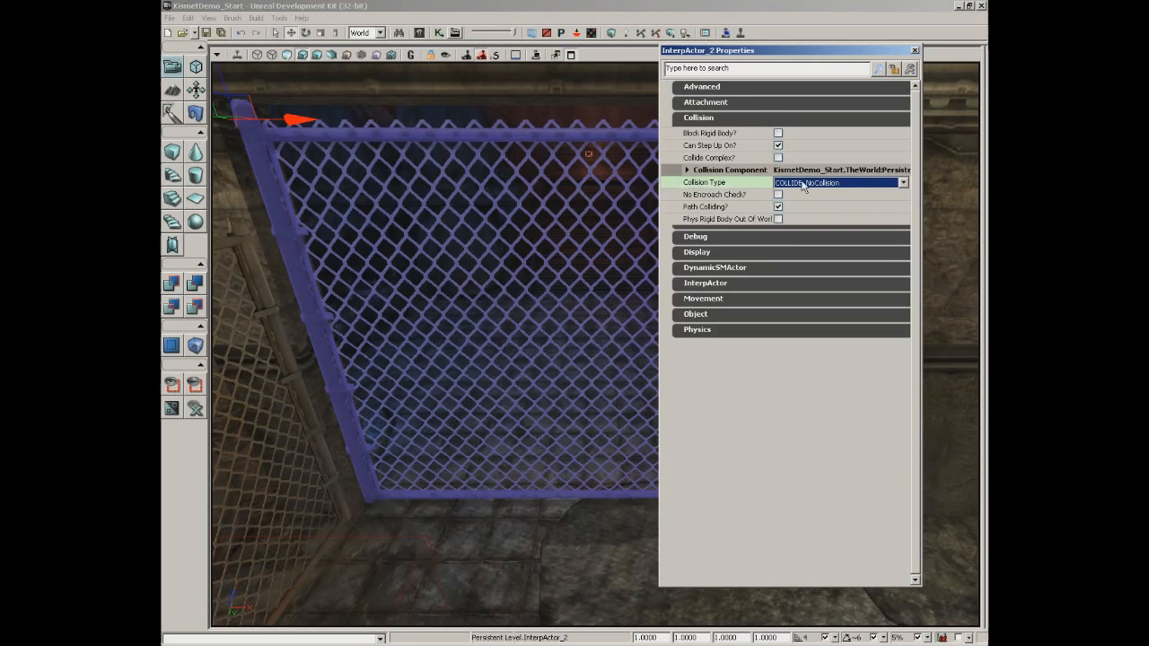
{"action": "left_click", "coordinate": [802, 185]}
{"action": "left_click", "coordinate": [806, 217]}
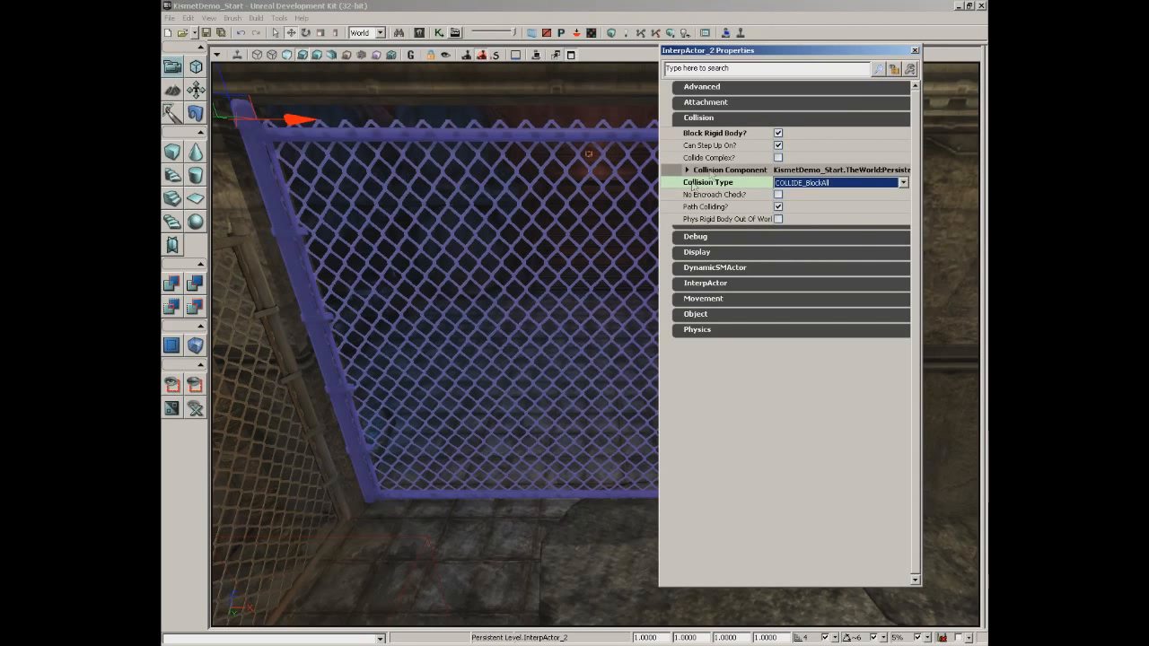
{"action": "left_click", "coordinate": [914, 51]}
Add a Trigger actor on the floor at the foot of the chain-link gate and shift it slightly along the X axis
{"action": "left_click_drag", "start_coordinate": [740, 149], "coordinate": [624, 188]}
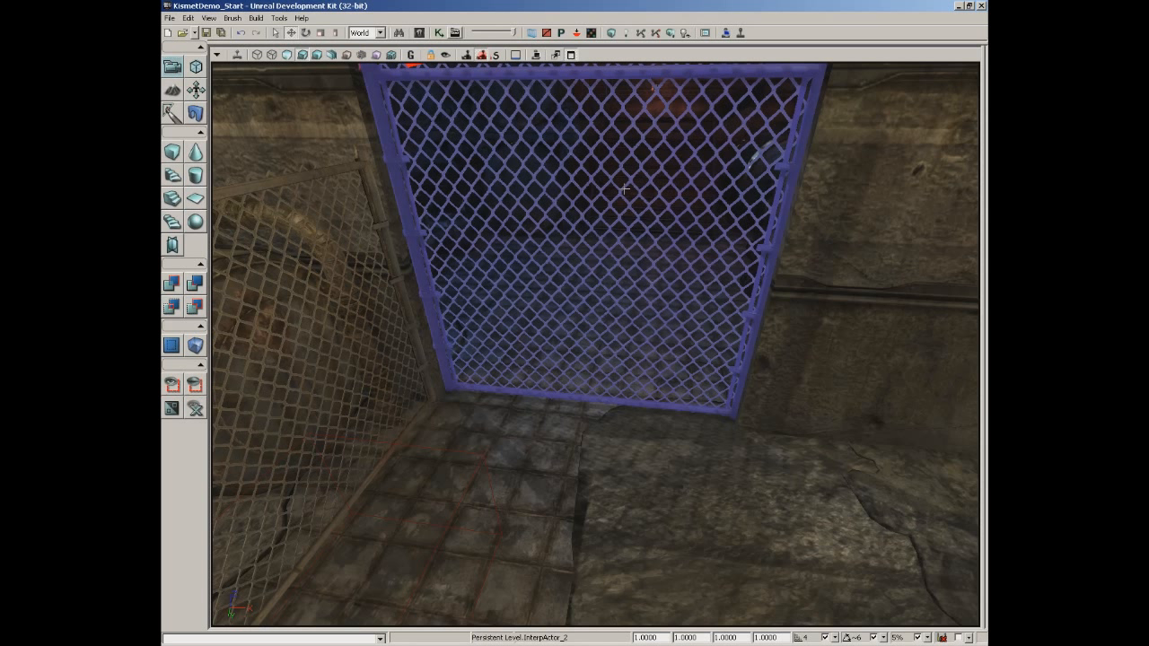
{"action": "right_click", "coordinate": [556, 415]}
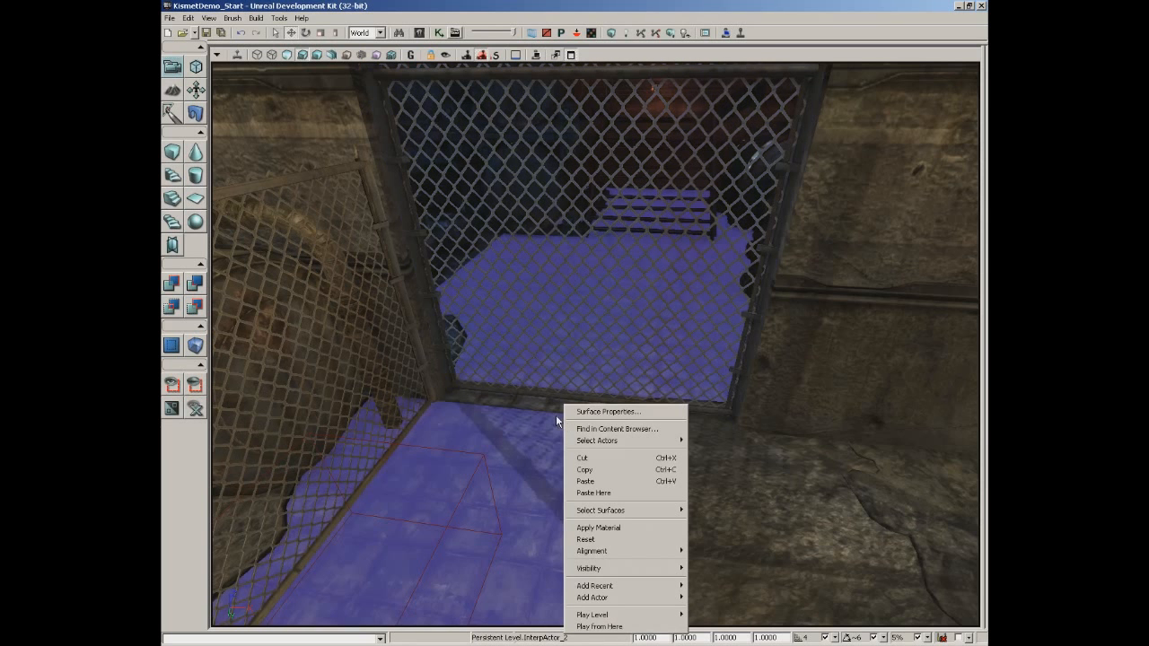
{"action": "mouse_move", "coordinate": [626, 599]}
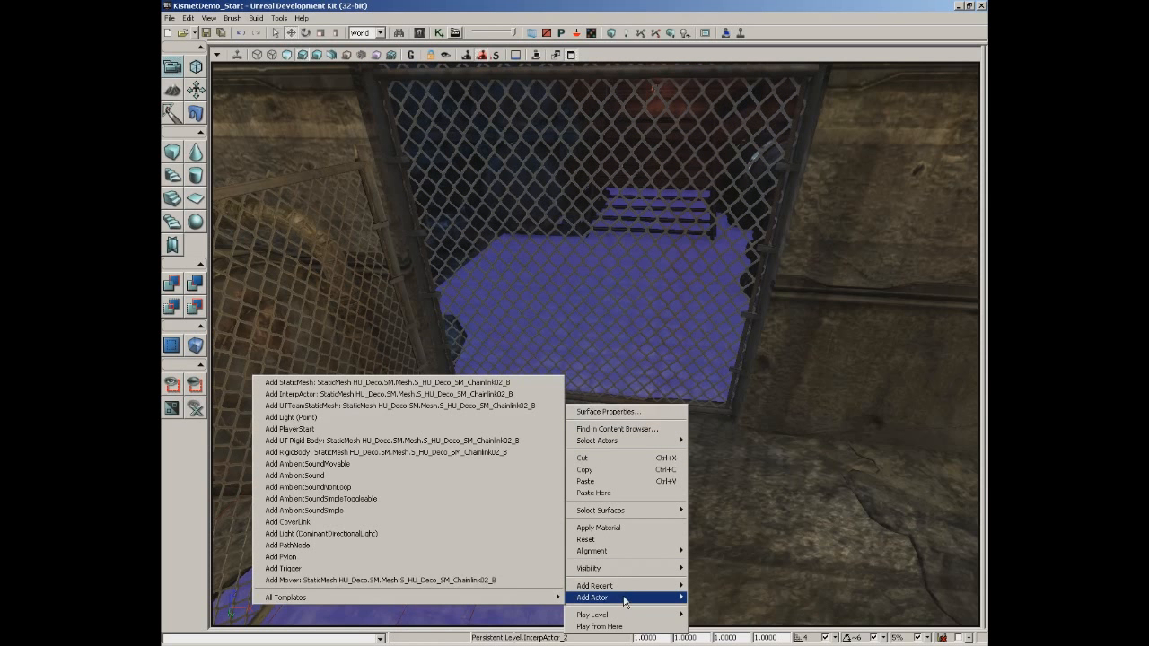
{"action": "left_click", "coordinate": [403, 569]}
{"action": "left_click_drag", "start_coordinate": [580, 516], "coordinate": [422, 398]}
{"action": "left_click_drag", "start_coordinate": [570, 371], "coordinate": [582, 370]}
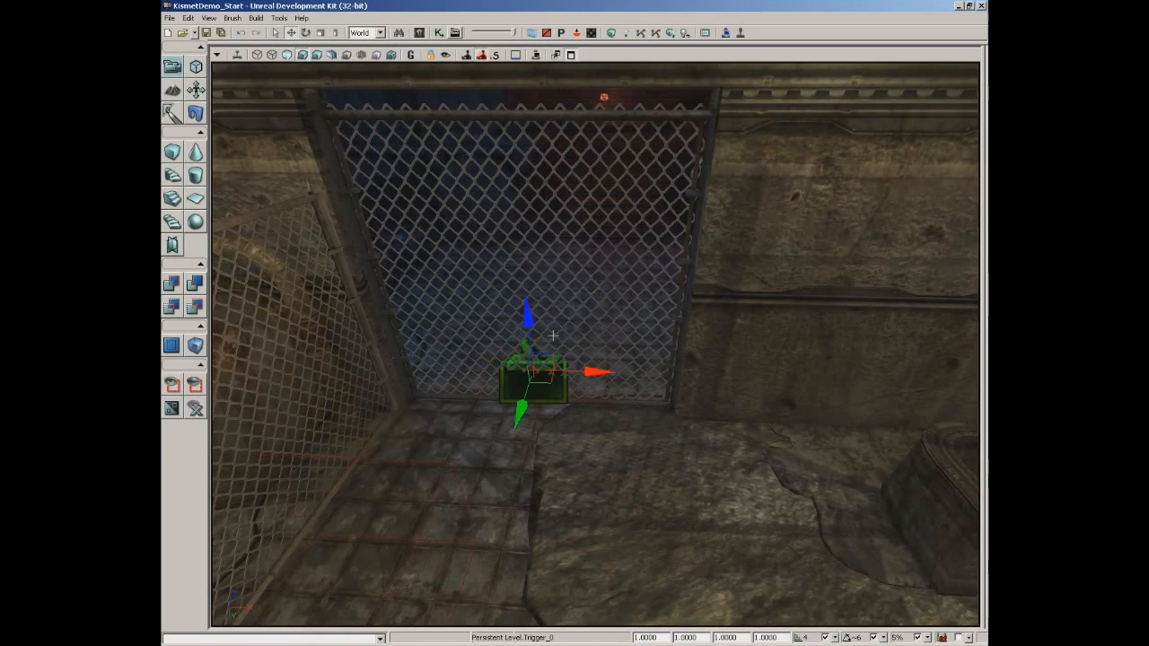
{"action": "right_click_drag", "start_coordinate": [553, 336], "coordinate": [588, 448]}
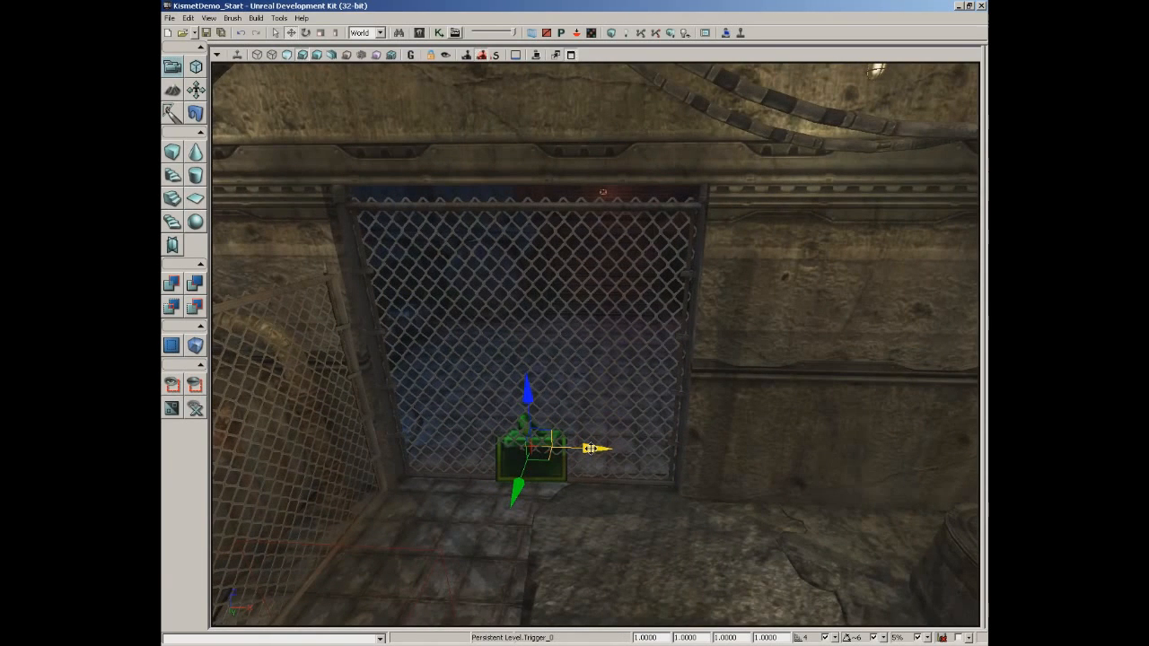
Set the trigger's cylinder Collision Radius to 128 and Collision Height to 80, and close its properties
{"action": "left_click_drag", "start_coordinate": [583, 453], "coordinate": [369, 404]}
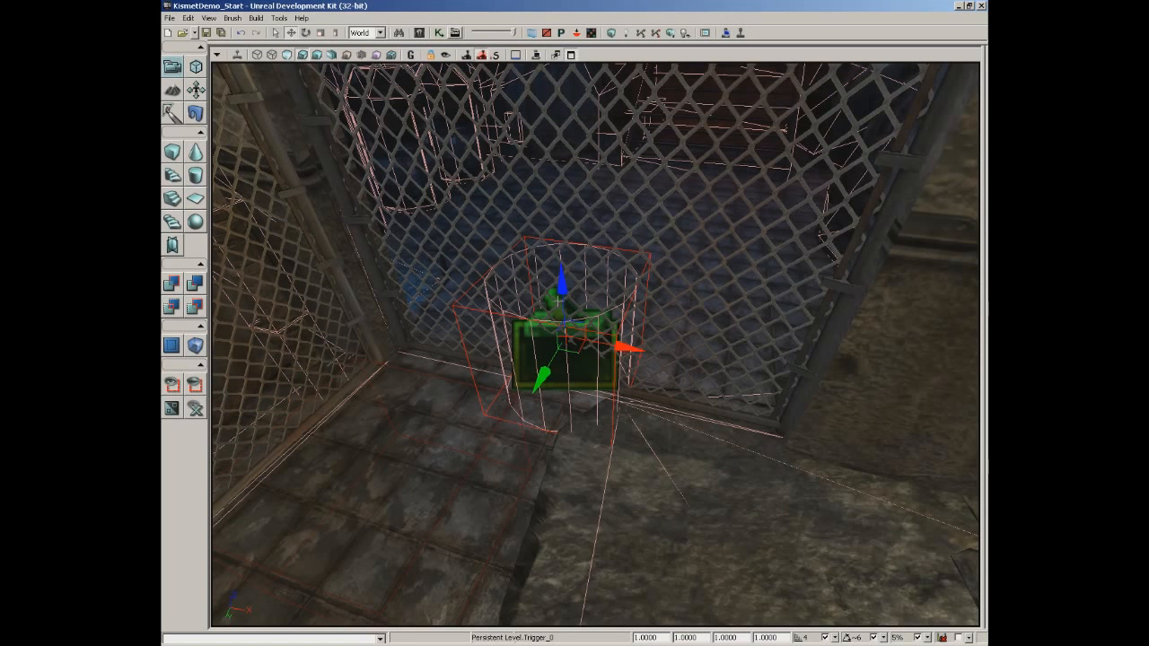
{"action": "double_click", "coordinate": [518, 292]}
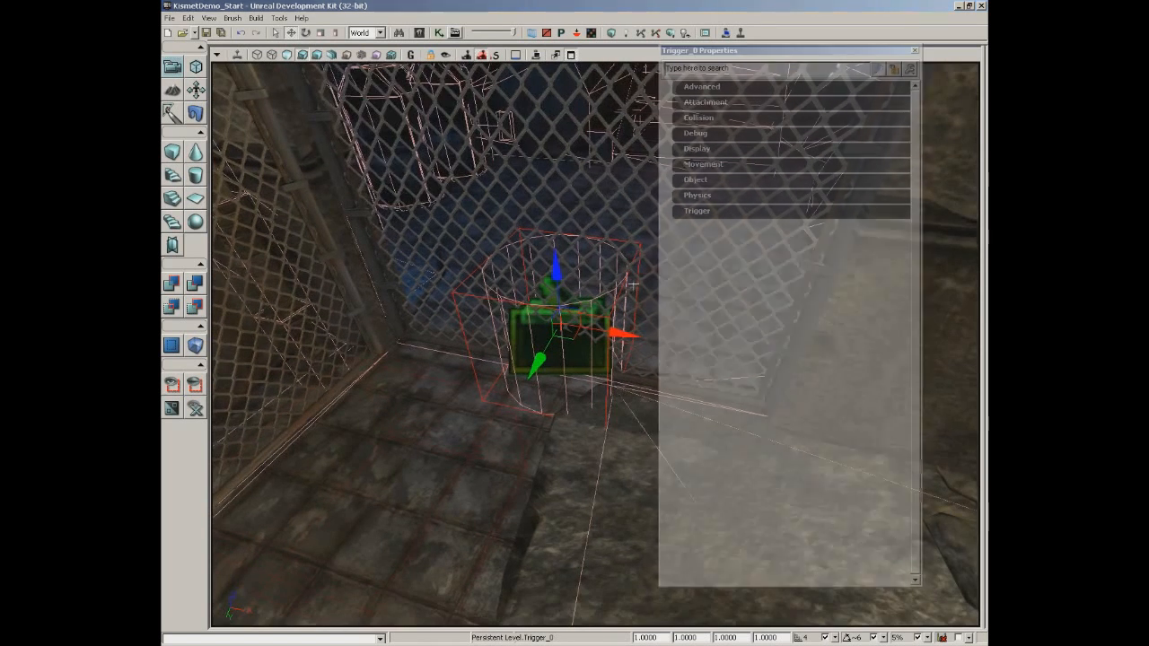
{"action": "left_click", "coordinate": [712, 213]}
{"action": "left_click", "coordinate": [706, 238]}
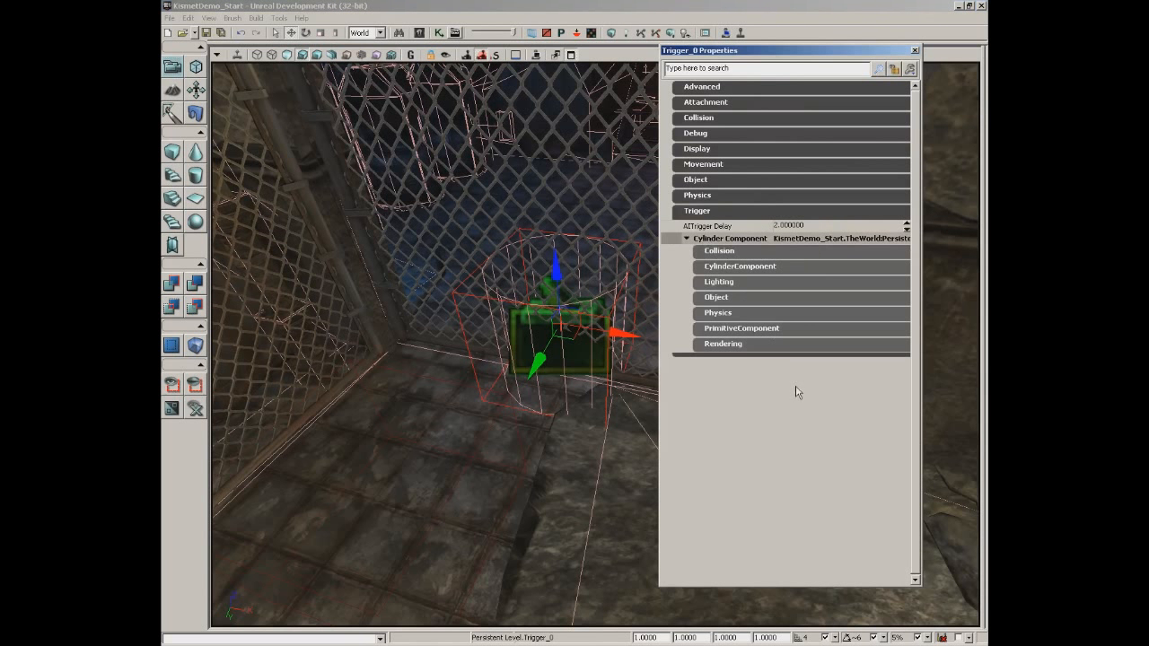
{"action": "left_click", "coordinate": [741, 267]}
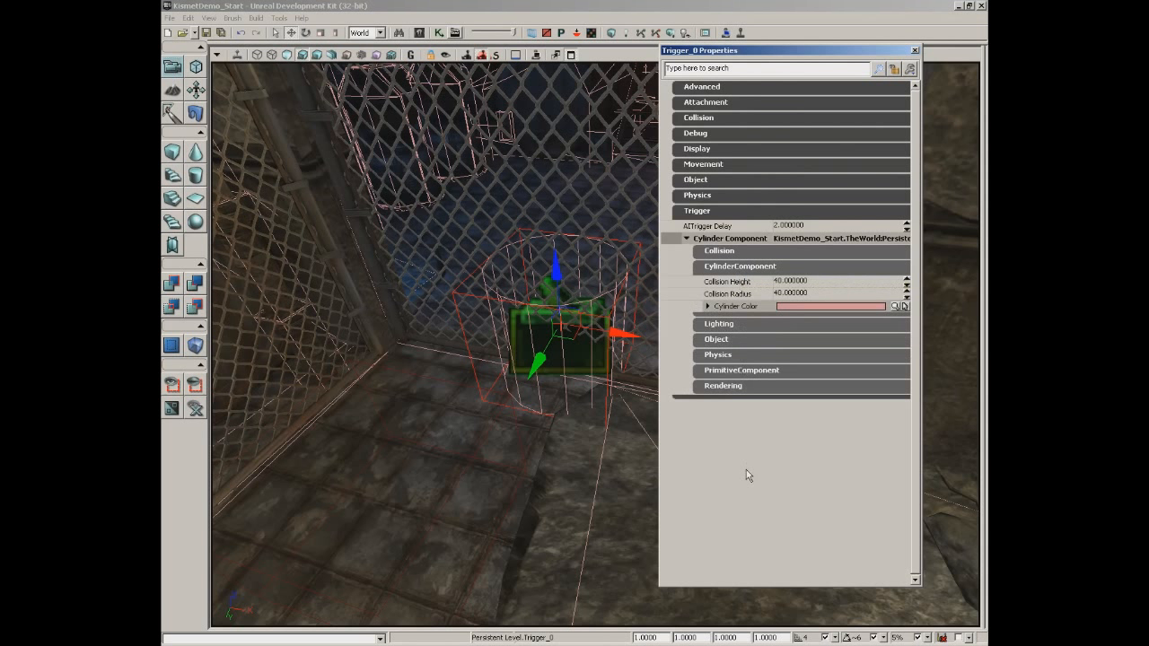
{"action": "left_click", "coordinate": [795, 295]}
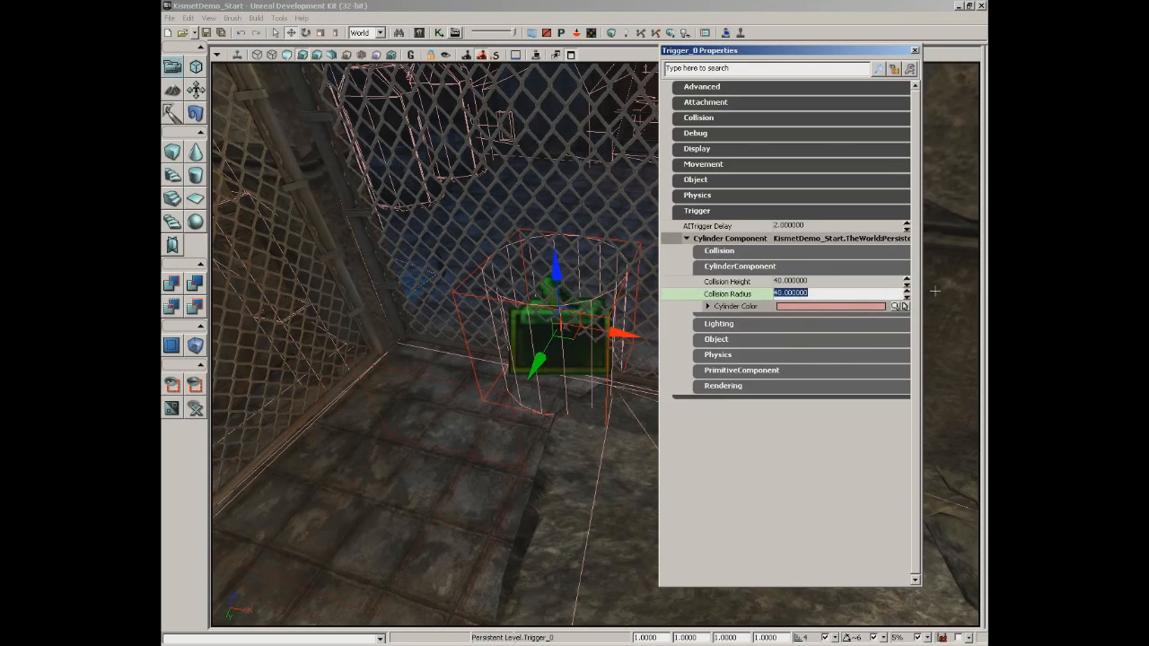
{"action": "type", "text": "128"}
{"action": "key", "text": "shift+Tab"}
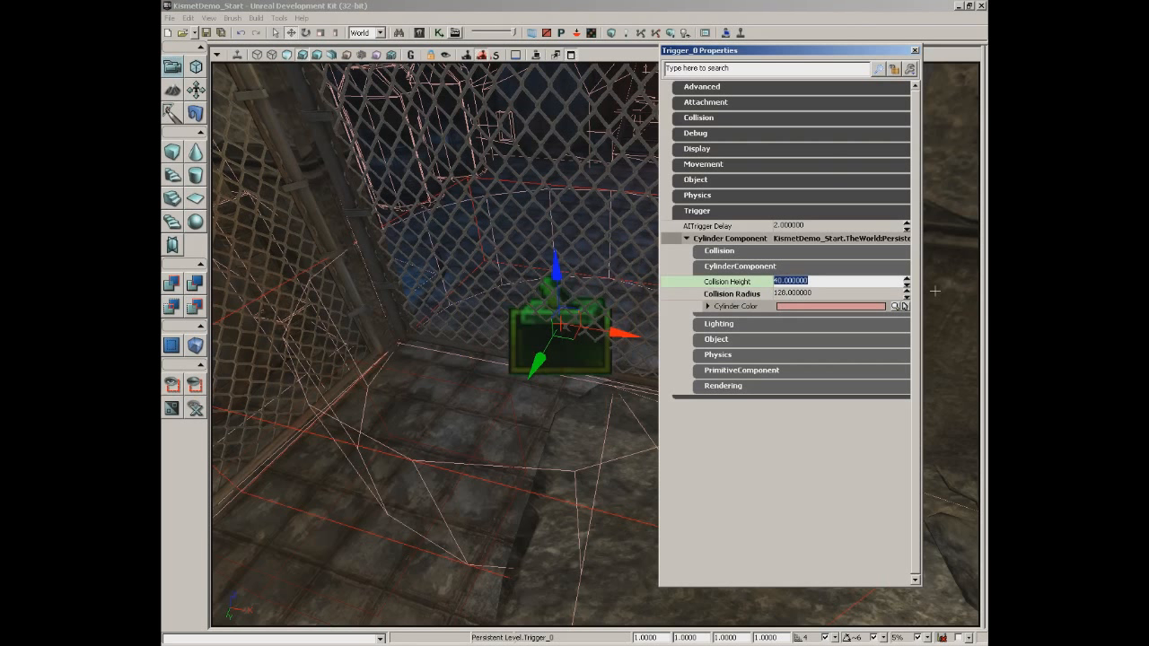
{"action": "type", "text": "80"}
{"action": "key", "text": "Tab"}
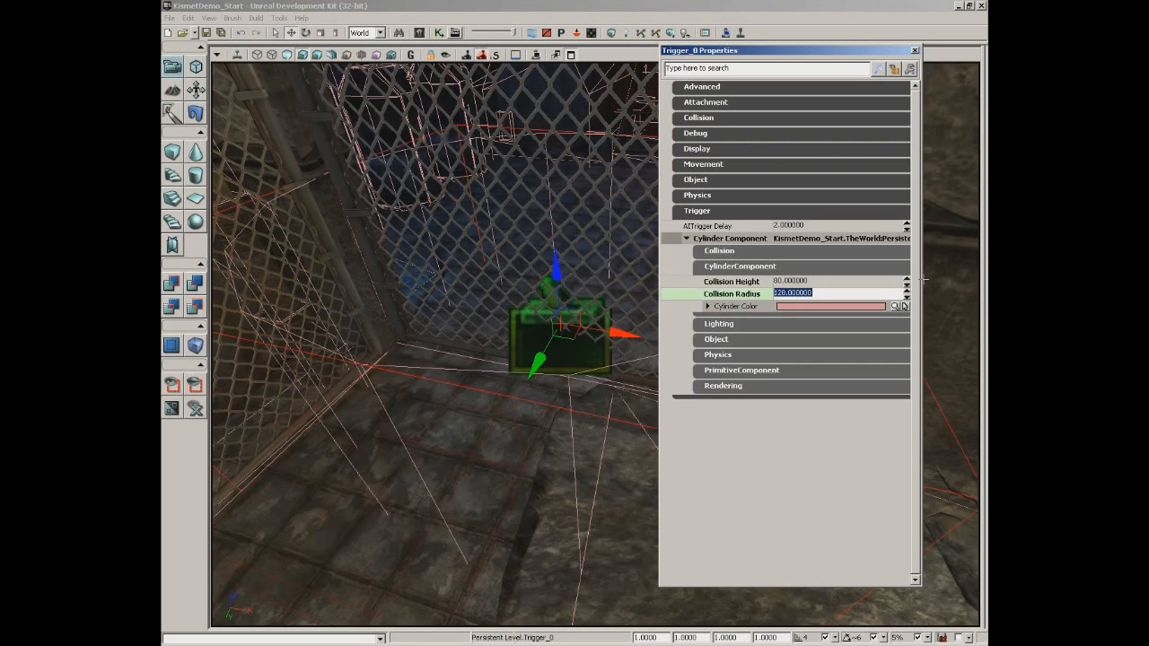
{"action": "left_click", "coordinate": [915, 50]}
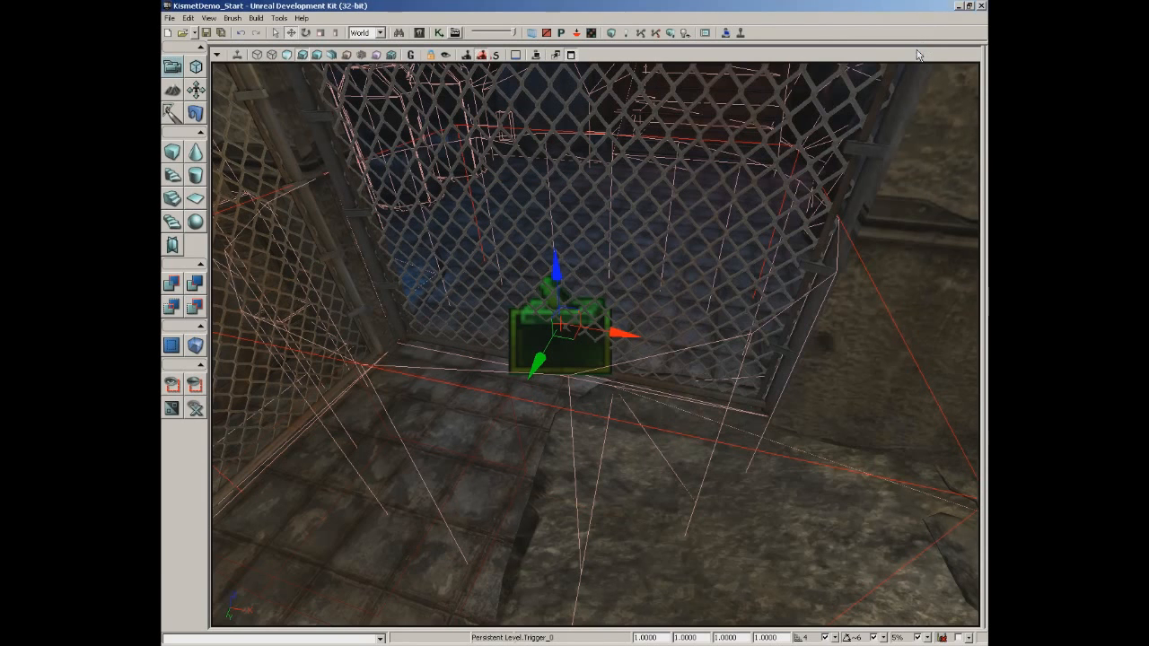
Raise the trigger slightly along the Z axis in front of the gate and hide the wireframe overlay in the viewport
{"action": "mouse_move", "coordinate": [555, 263]}
{"action": "left_mouse_down"}
{"action": "mouse_move", "coordinate": [554, 243]}
{"action": "mouse_move", "coordinate": [558, 263]}
{"action": "left_mouse_up"}
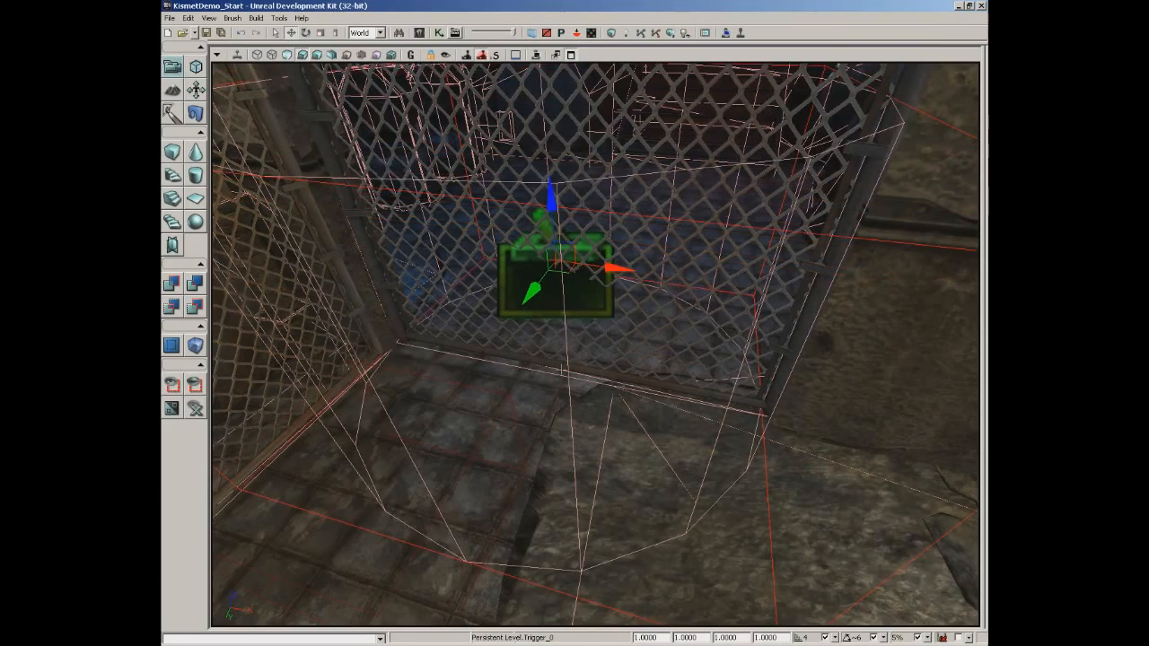
{"action": "right_click_drag", "start_coordinate": [521, 351], "coordinate": [539, 296]}
{"action": "left_click_drag", "start_coordinate": [538, 296], "coordinate": [602, 524]}
{"action": "right_click_drag", "start_coordinate": [602, 524], "coordinate": [512, 436]}
{"action": "left_click_drag", "start_coordinate": [512, 435], "coordinate": [574, 142]}
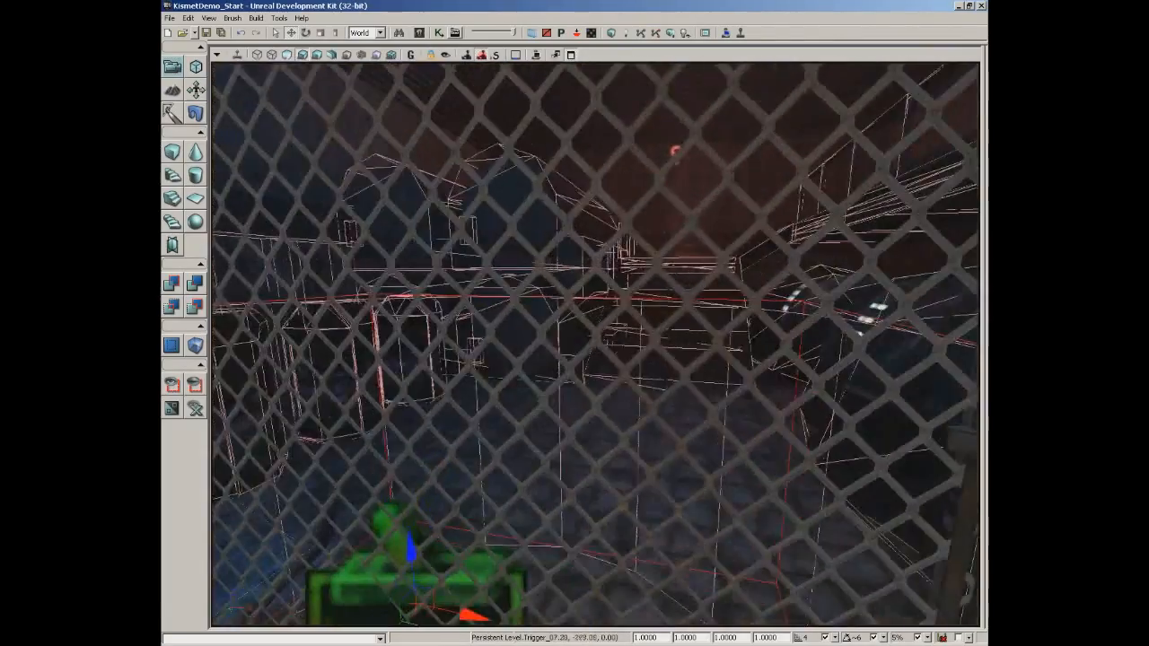
{"action": "left_click_drag", "start_coordinate": [570, 343], "coordinate": [569, 422]}
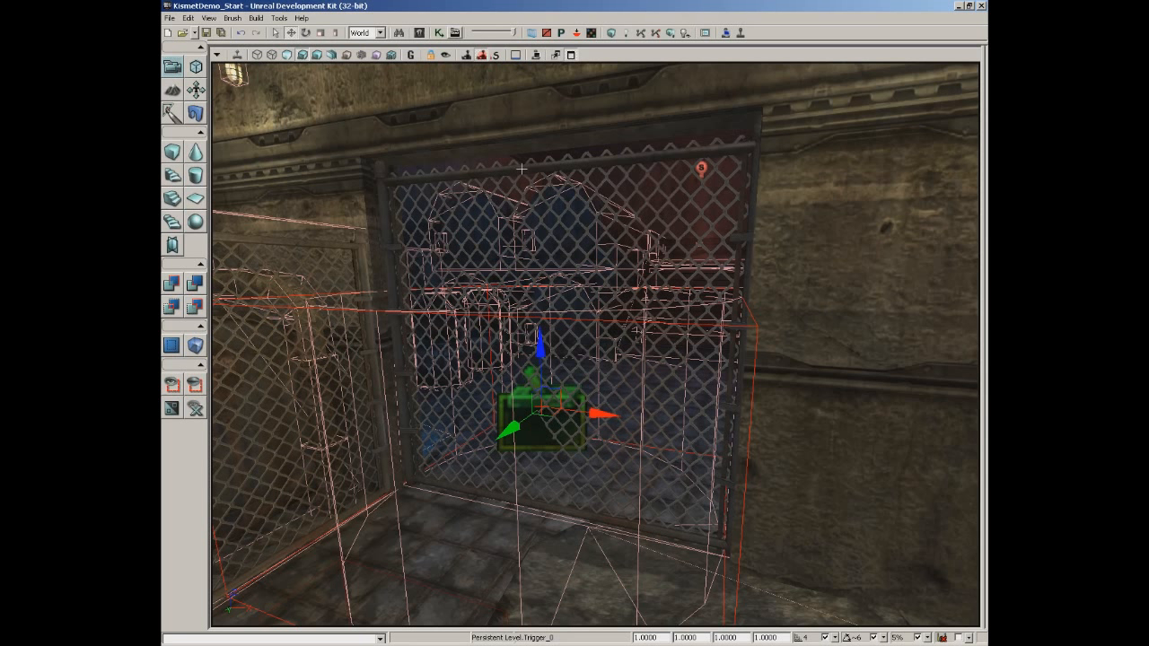
{"action": "key", "text": "b"}
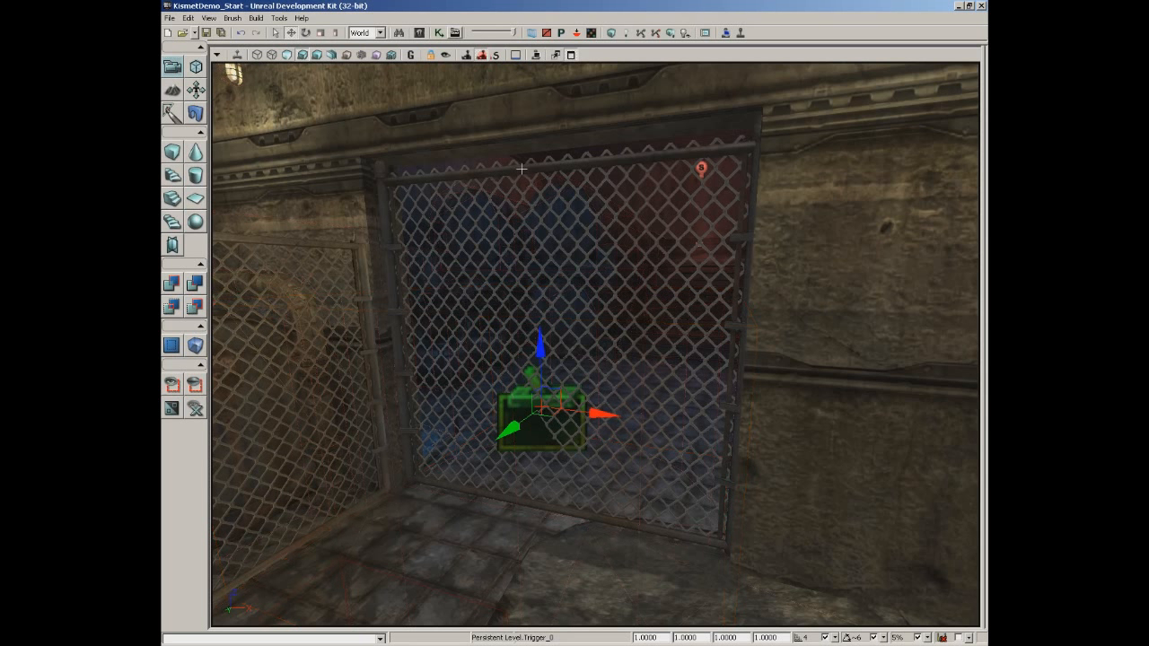
Switch to the UnrealKismet editor for the level and view which of its panels can be shown
{"action": "left_click", "coordinate": [439, 34]}
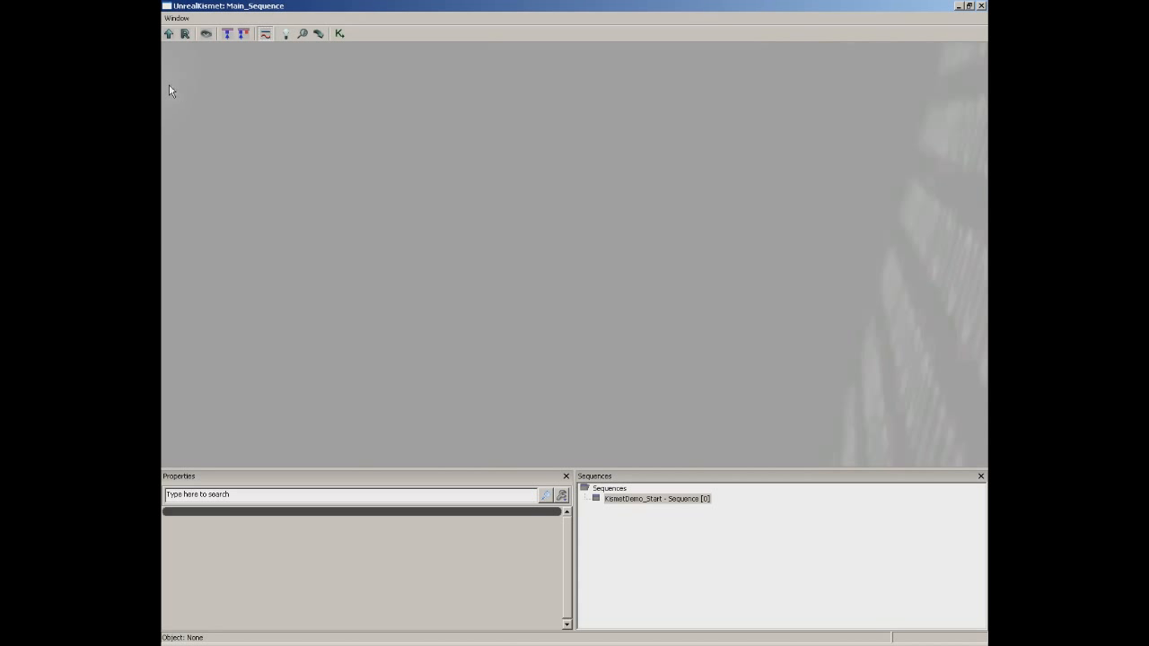
{"action": "left_click", "coordinate": [175, 19]}
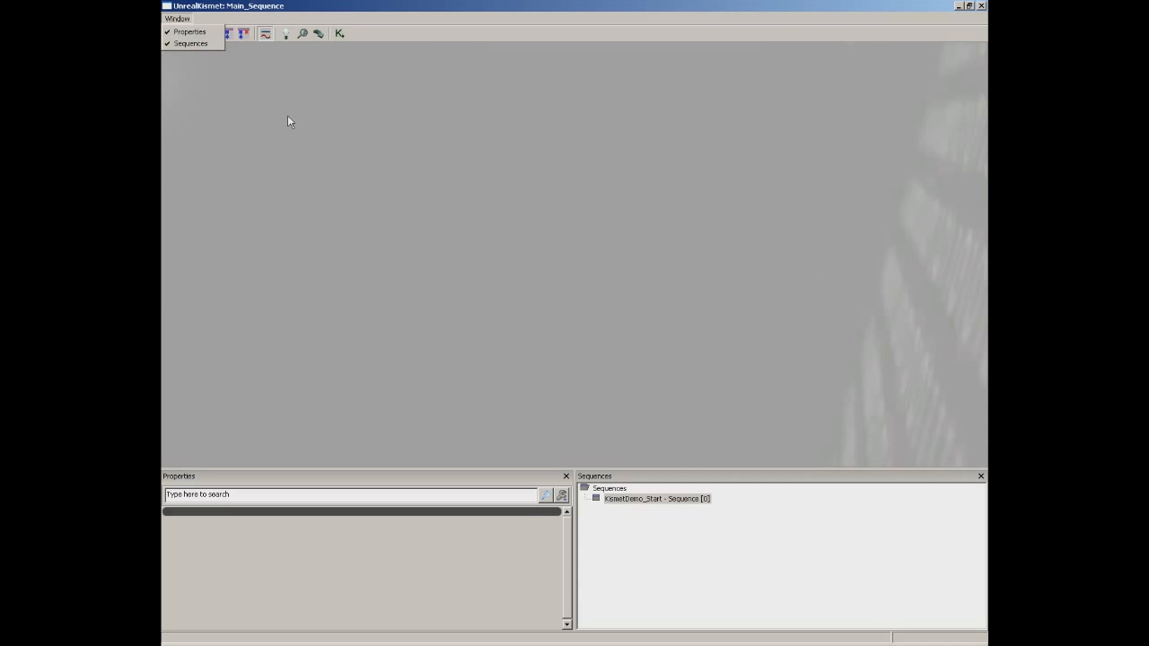
{"action": "left_click", "coordinate": [254, 94]}
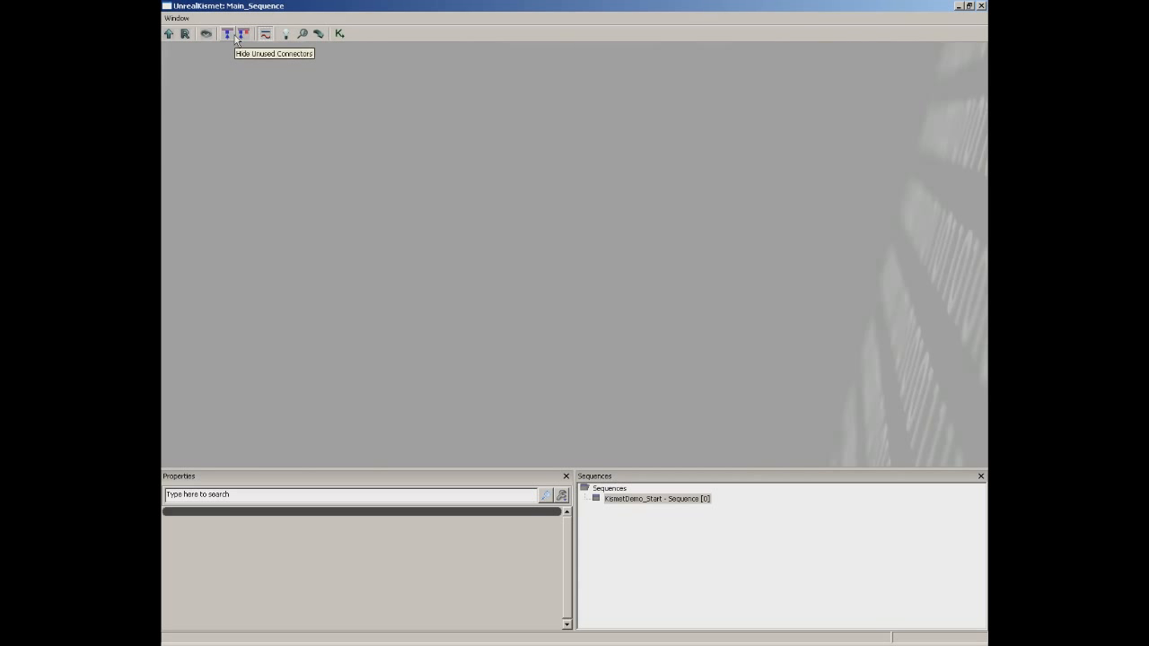
{"action": "left_click", "coordinate": [266, 35]}
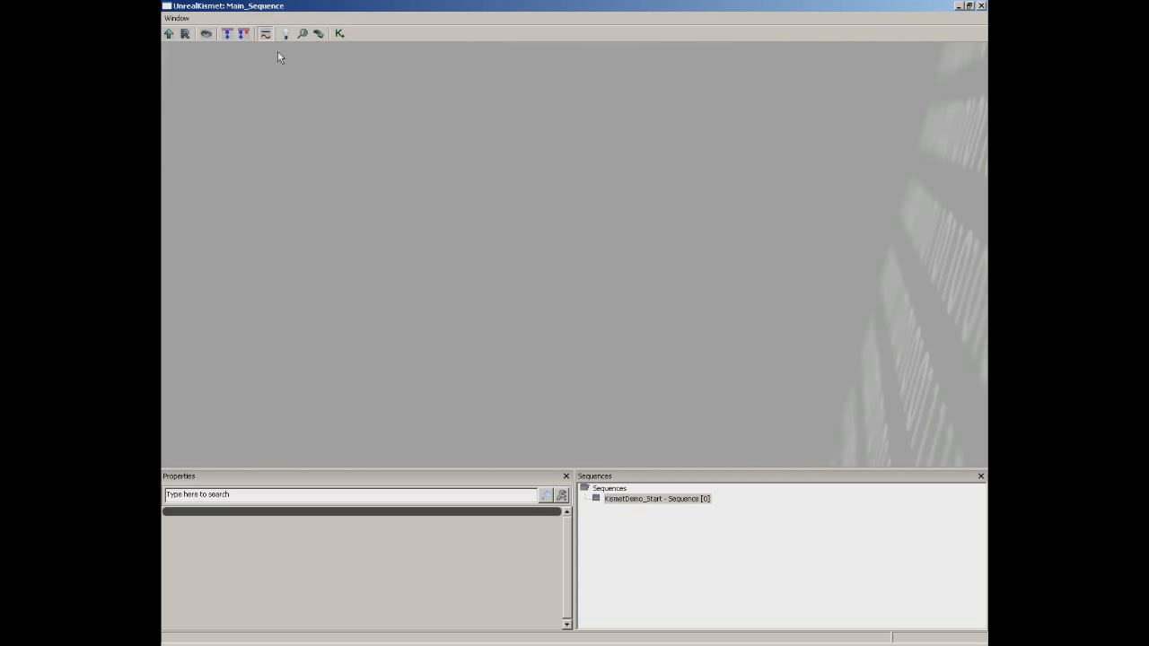
Add an Anim Notify actor event to the empty main sequence
{"action": "right_click", "coordinate": [415, 207]}
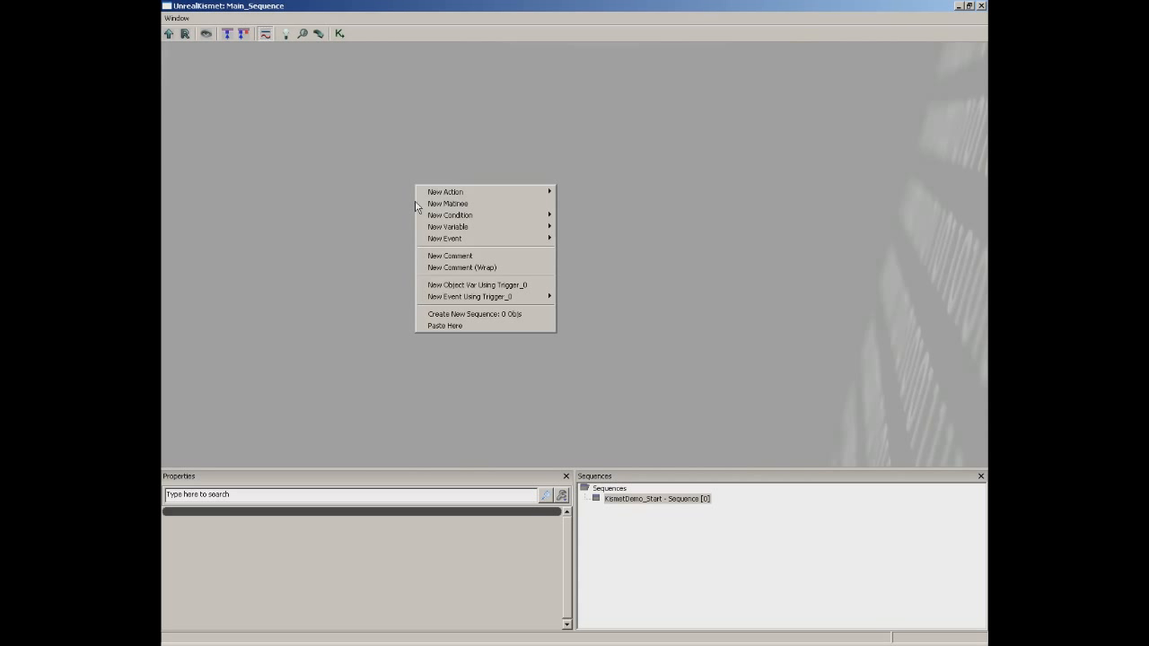
{"action": "mouse_move", "coordinate": [487, 239]}
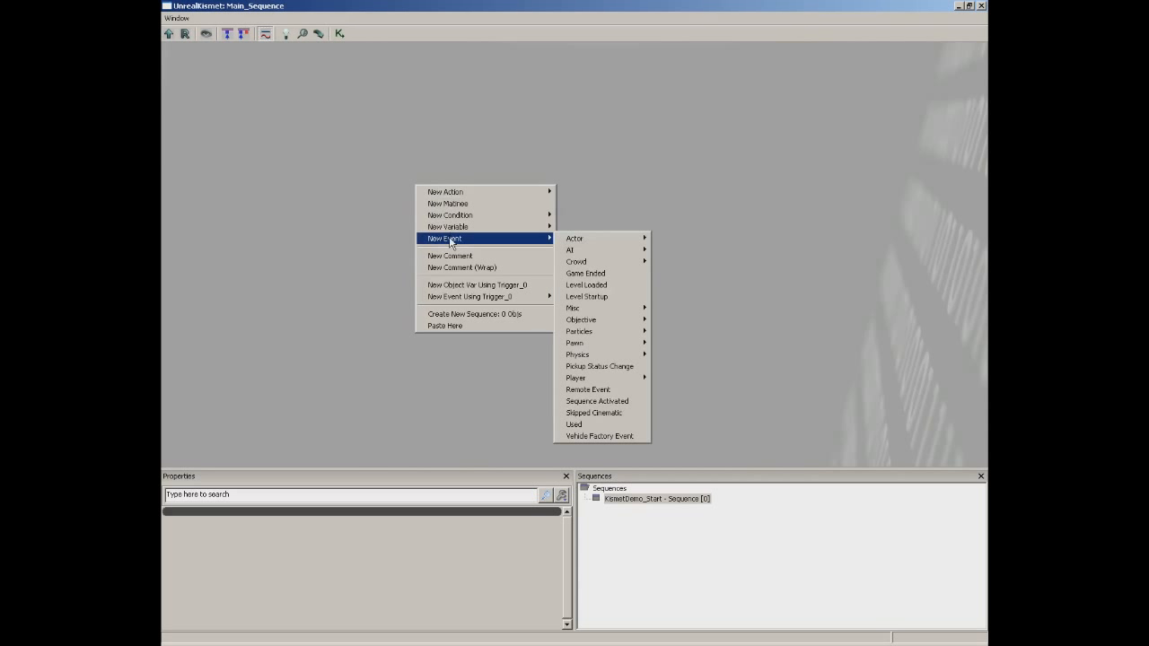
{"action": "mouse_move", "coordinate": [603, 246]}
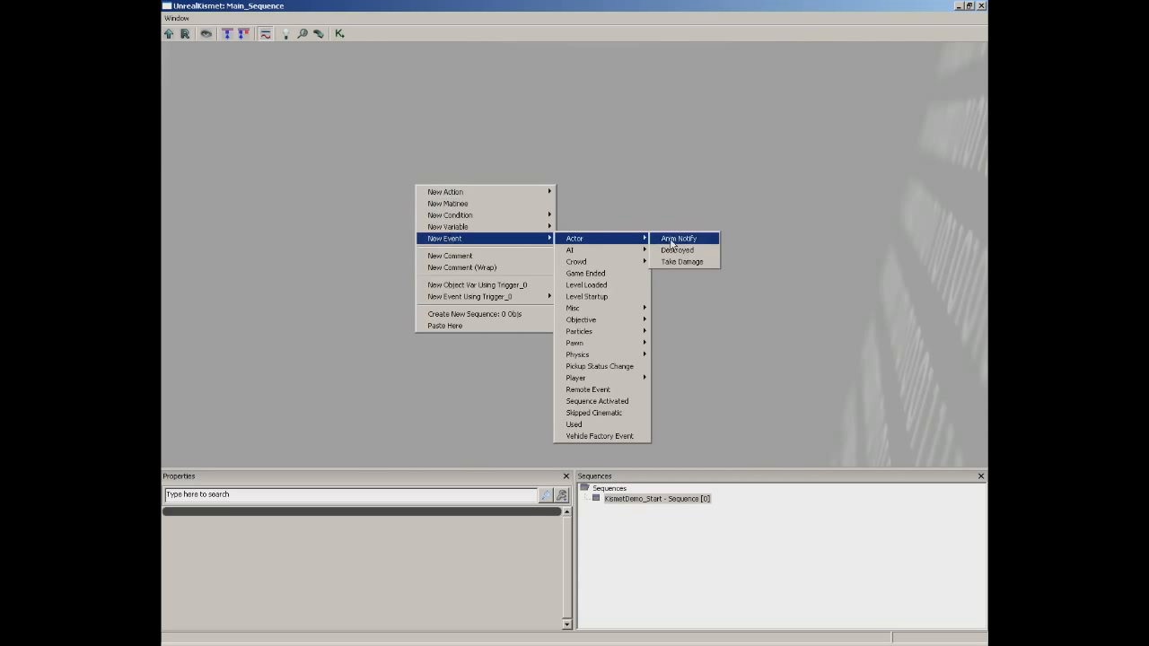
{"action": "left_click", "coordinate": [685, 238]}
{"action": "scroll", "coordinate": [504, 226], "scroll_direction": "up", "scroll_amount": 2}
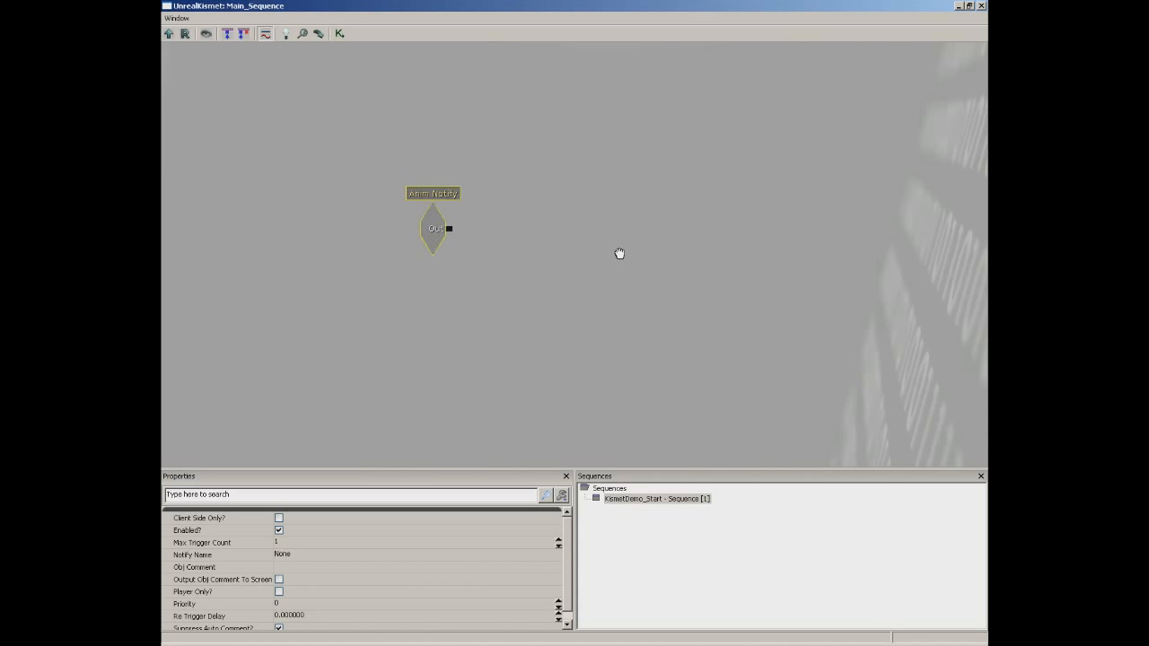
Add an Actor Factory action beside the Anim Notify event
{"action": "right_click", "coordinate": [531, 191]}
{"action": "mouse_move", "coordinate": [557, 177]}
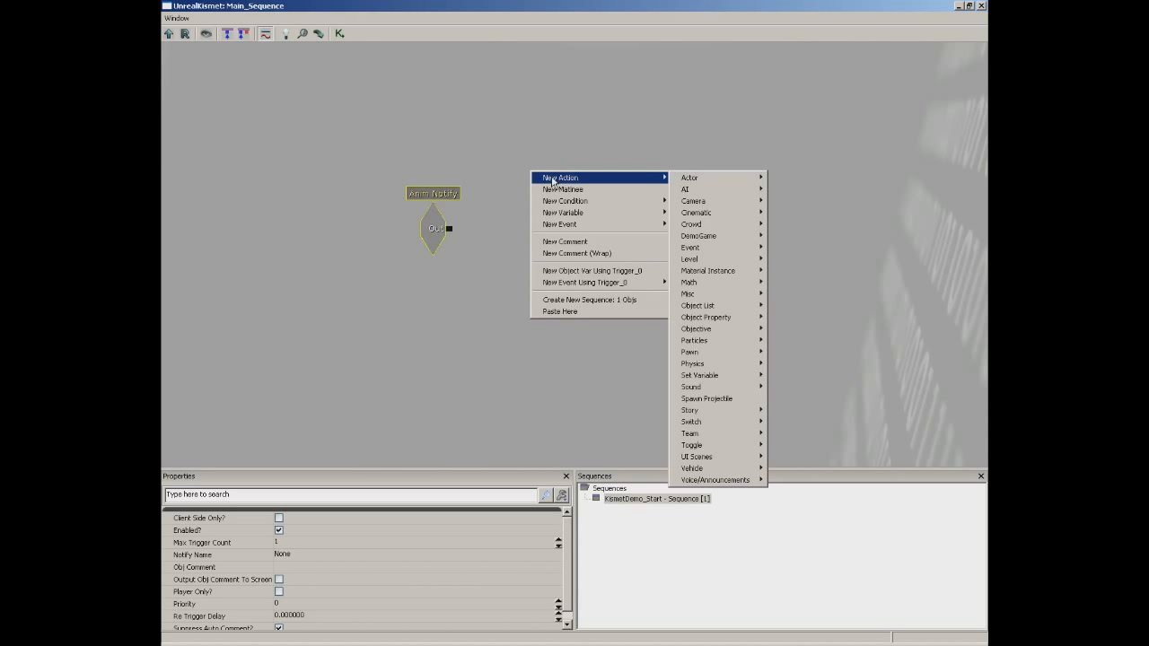
{"action": "mouse_move", "coordinate": [725, 181]}
{"action": "left_click", "coordinate": [812, 178]}
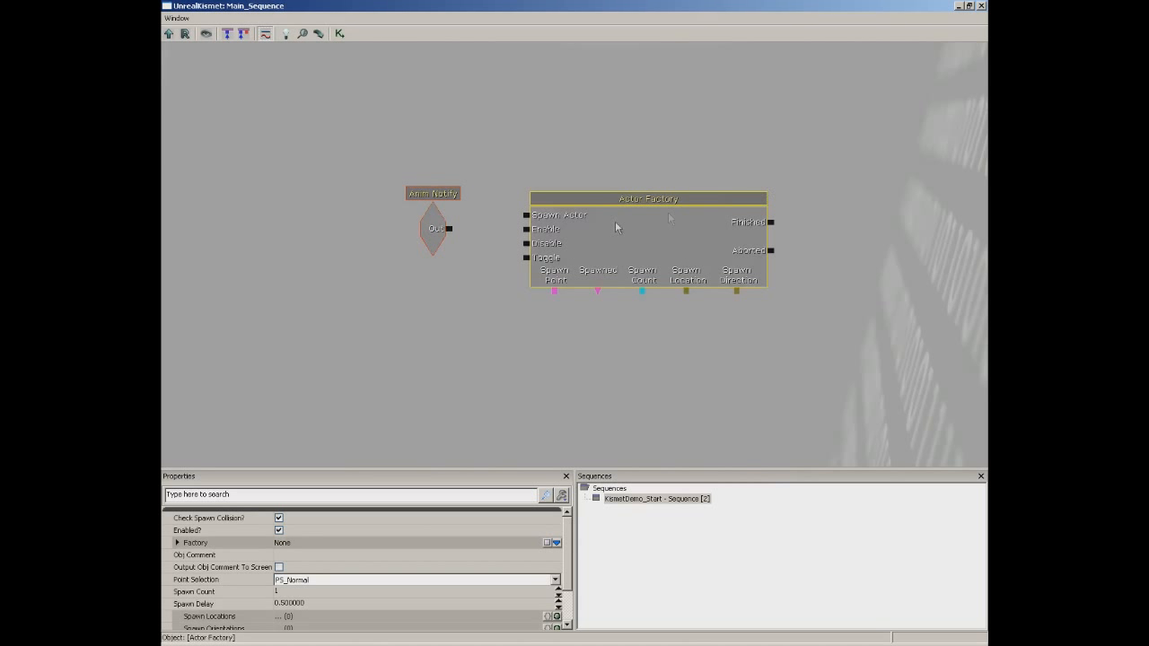
Connect the Anim Notify event's Out to the Actor Factory's Enable input and shift the event slightly away from the action
{"action": "left_click_drag", "start_coordinate": [452, 228], "coordinate": [526, 228]}
{"action": "left_click", "coordinate": [431, 230]}
{"action": "left_click_drag", "start_coordinate": [431, 230], "coordinate": [399, 251]}
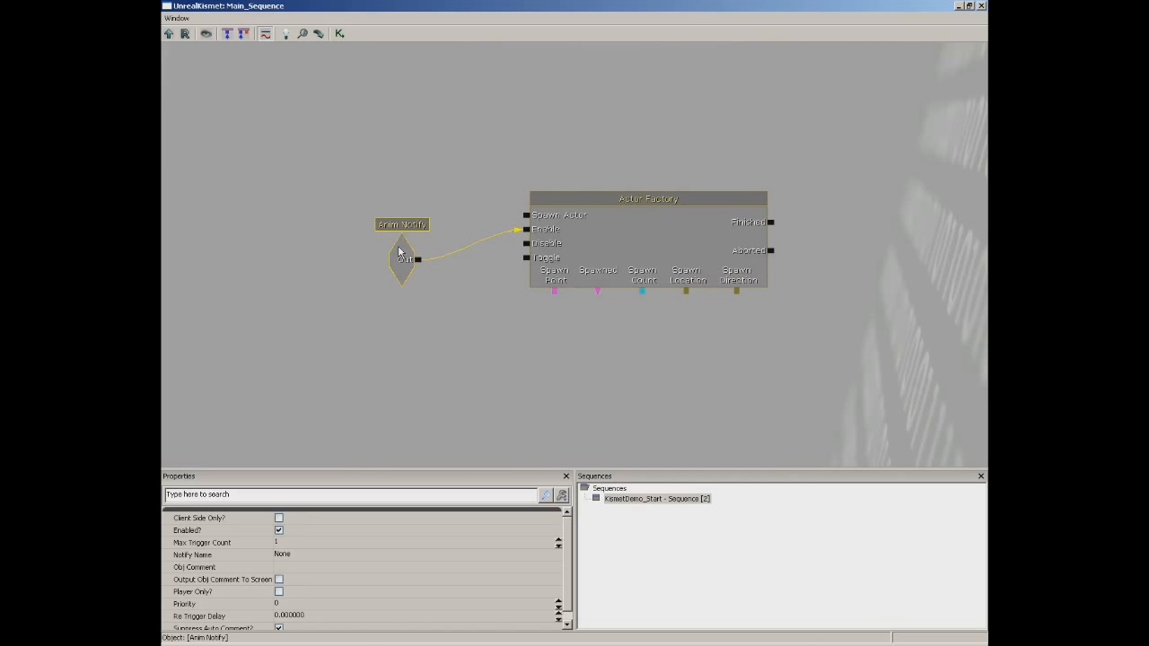
{"action": "left_click", "coordinate": [477, 171]}
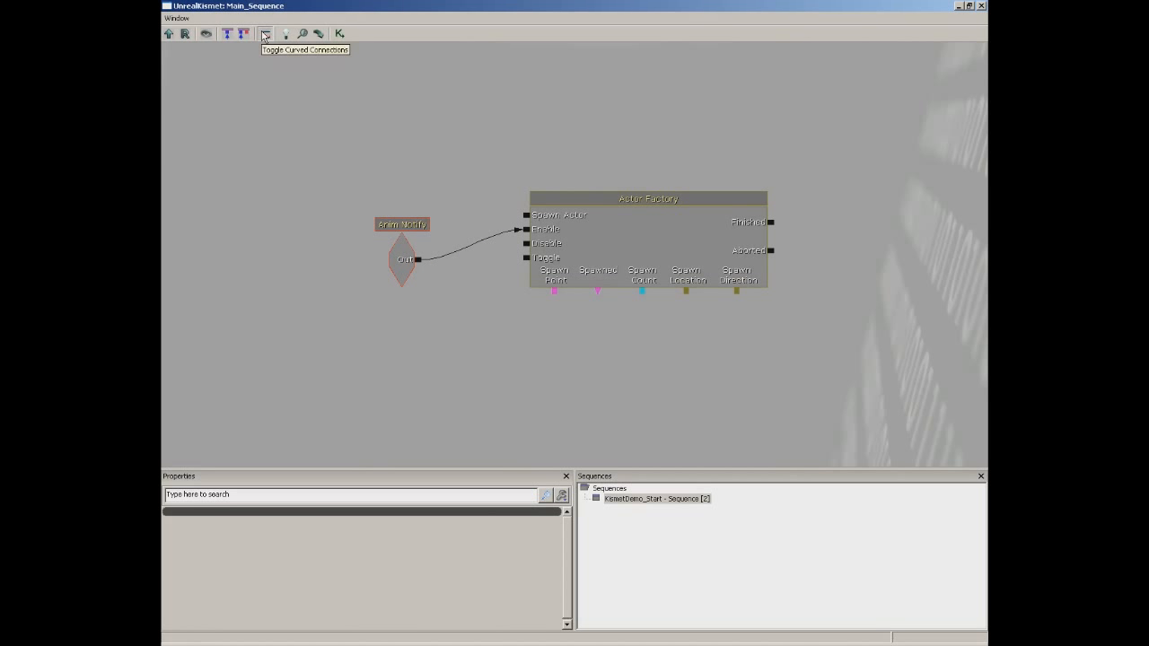
Try straight connection lines, move the Anim Notify event well below the Actor Factory, and restore curved connections
{"action": "left_click", "coordinate": [265, 34]}
{"action": "left_click", "coordinate": [265, 34]}
{"action": "left_click", "coordinate": [265, 34]}
{"action": "left_click_drag", "start_coordinate": [397, 265], "coordinate": [389, 364]}
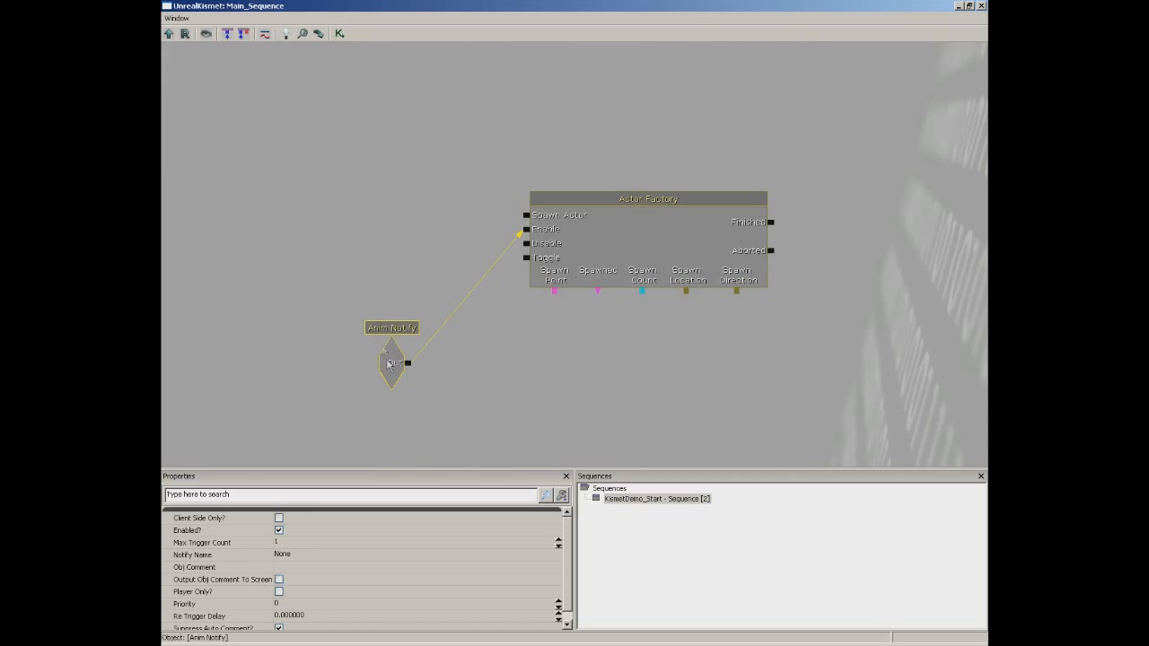
{"action": "left_click", "coordinate": [264, 34]}
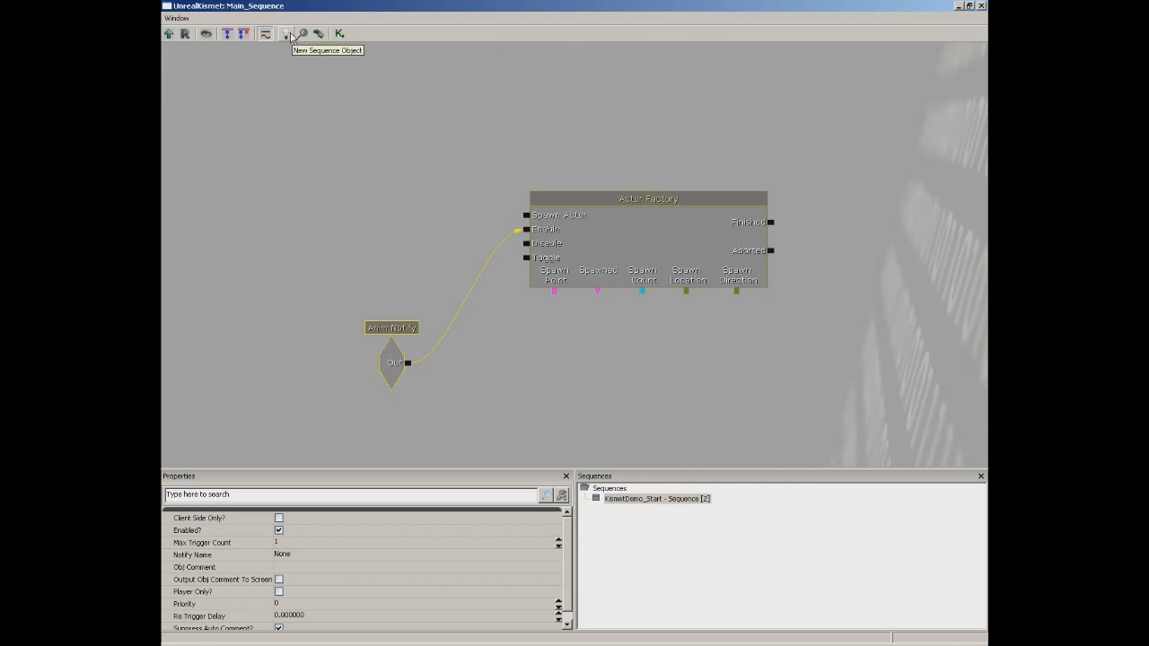
View the categories for new sequence objects, search the New Sequence Object window for "actor", and close it without creating anything
{"action": "right_click", "coordinate": [393, 161]}
{"action": "mouse_move", "coordinate": [441, 197]}
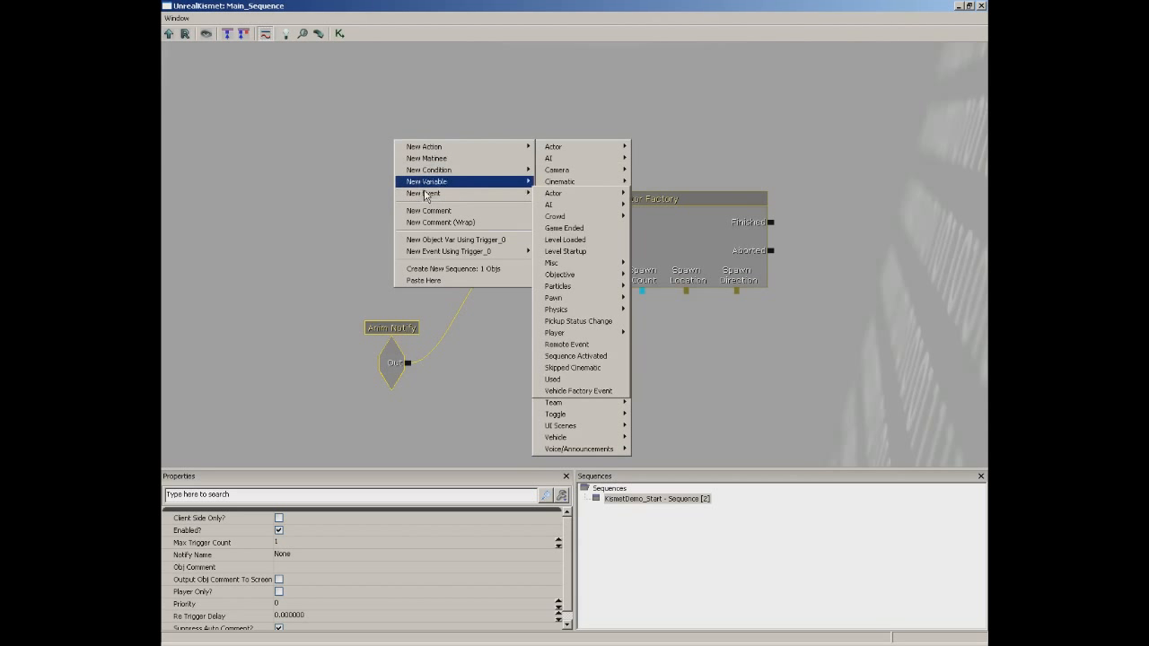
{"action": "left_click", "coordinate": [423, 124]}
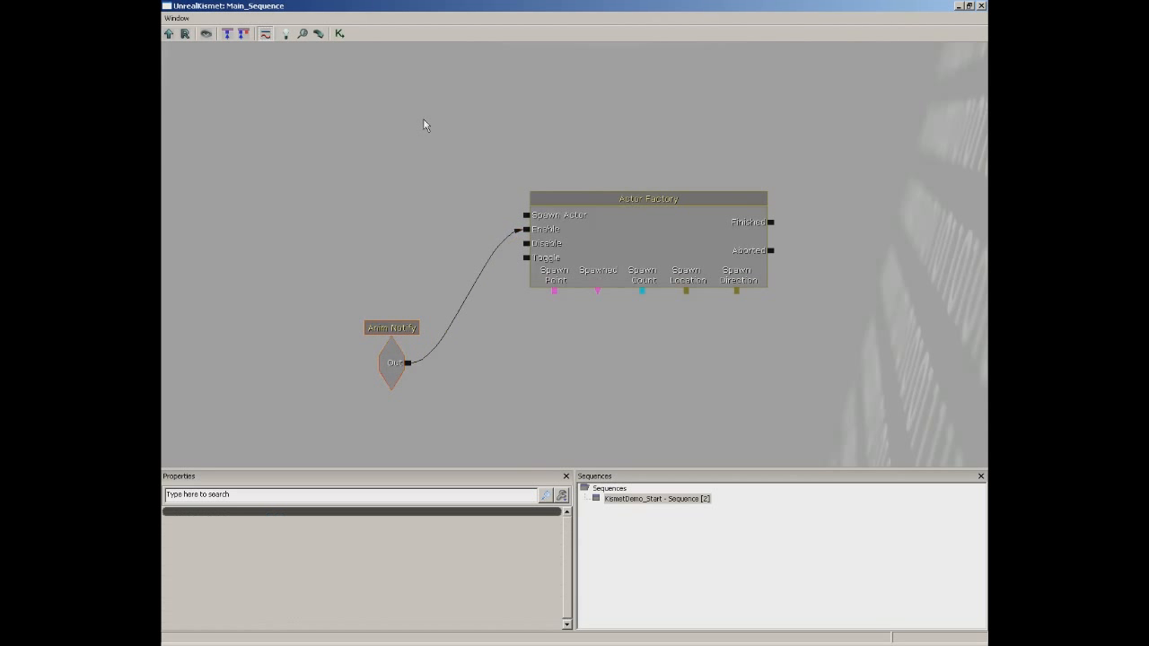
{"action": "left_click", "coordinate": [288, 33]}
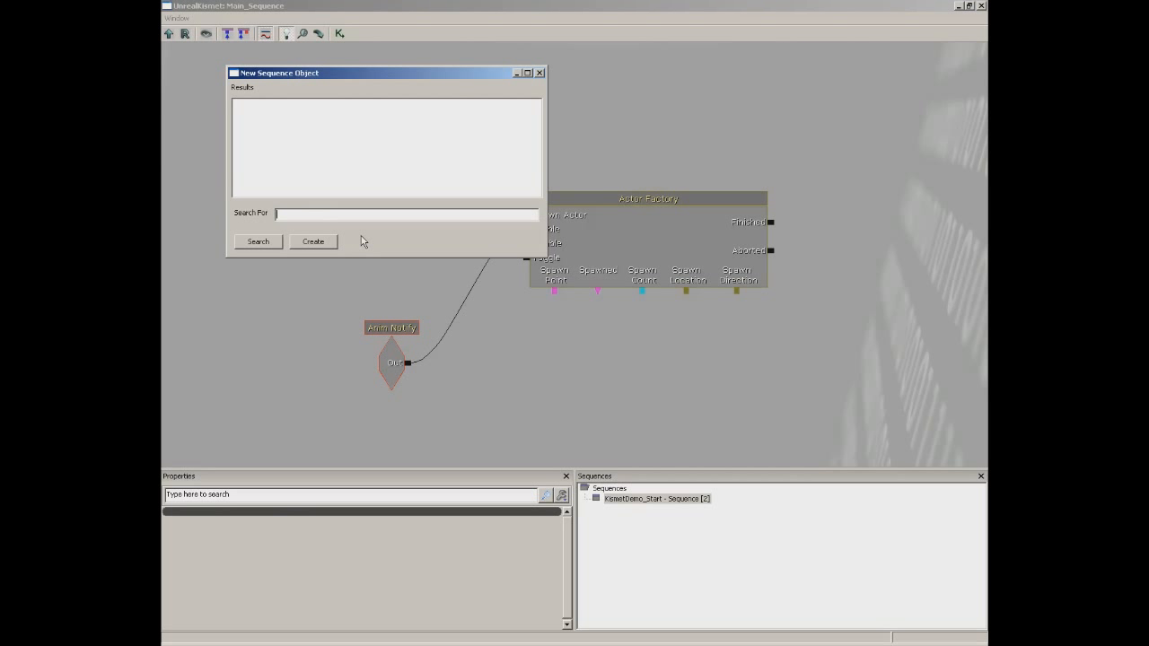
{"action": "type", "text": "actor"}
{"action": "key", "text": "Return"}
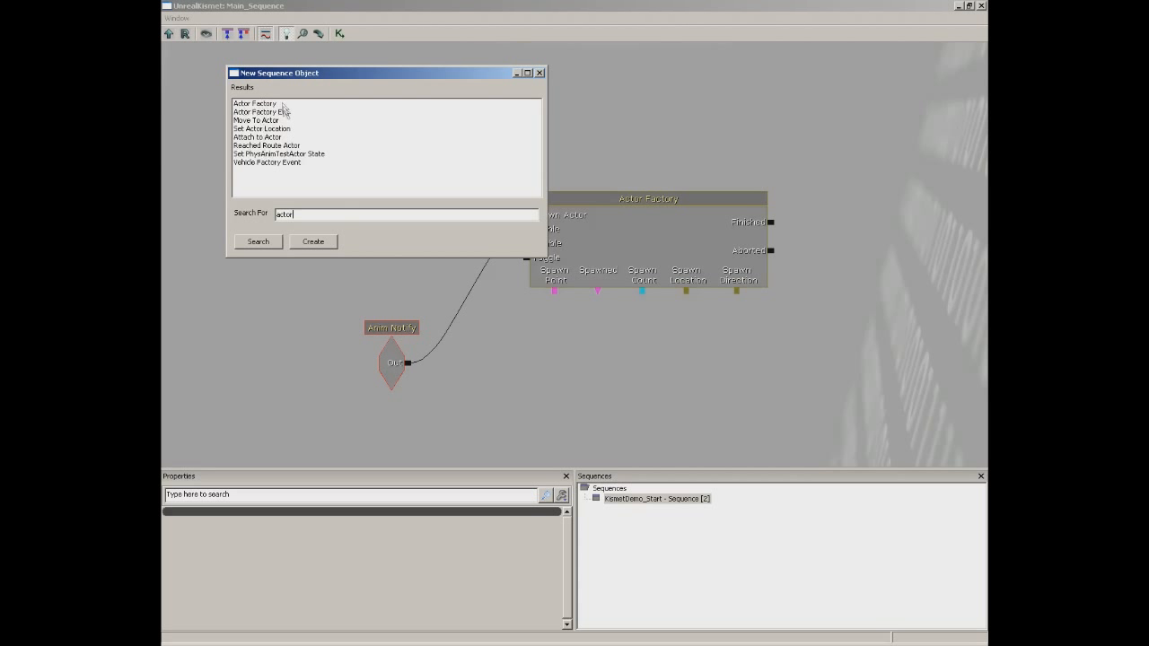
{"action": "left_click", "coordinate": [539, 73]}
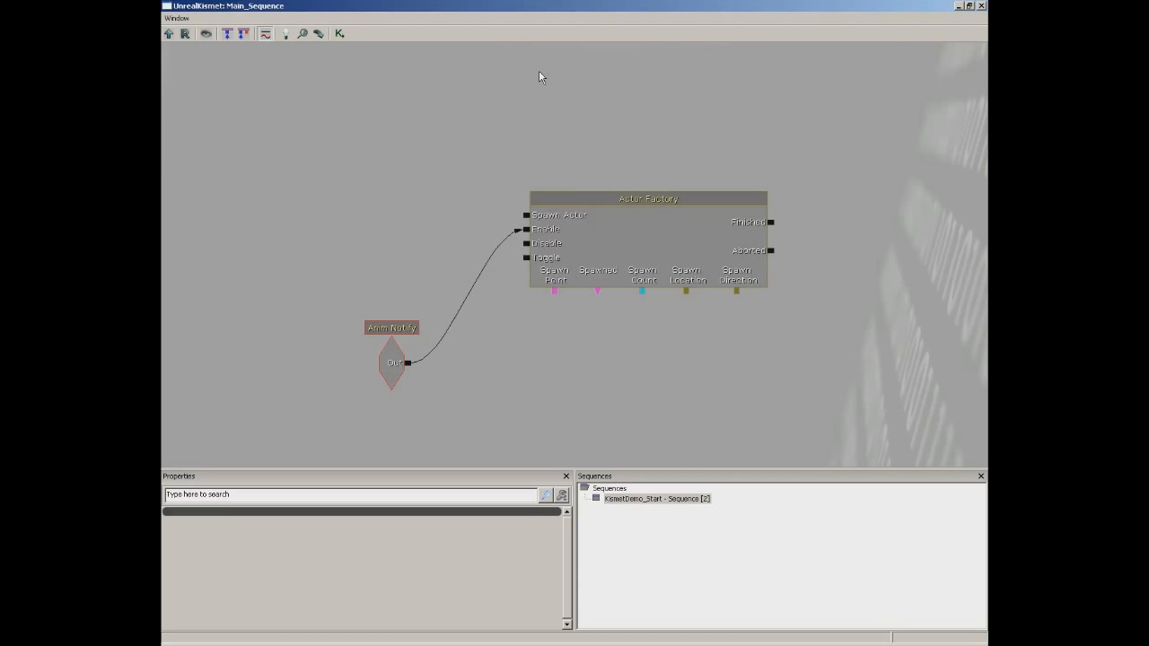
Browse the New Action categories for sequence objects, including Misc, Camera and Sound, without creating anything
{"action": "right_click", "coordinate": [365, 115]}
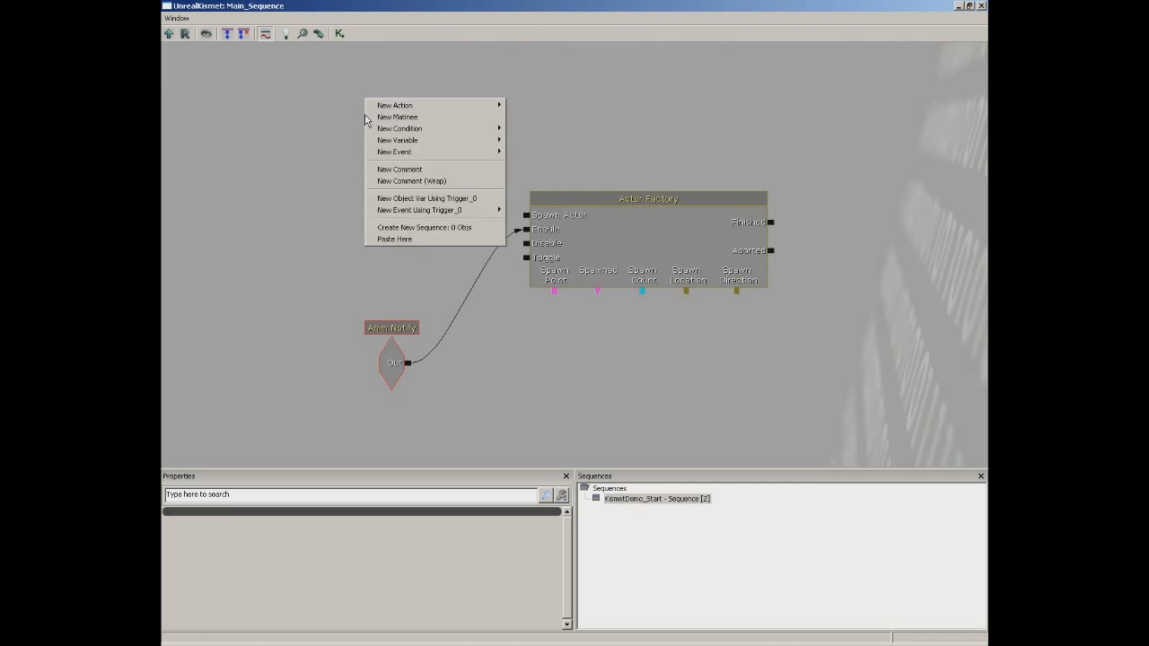
{"action": "mouse_move", "coordinate": [401, 106]}
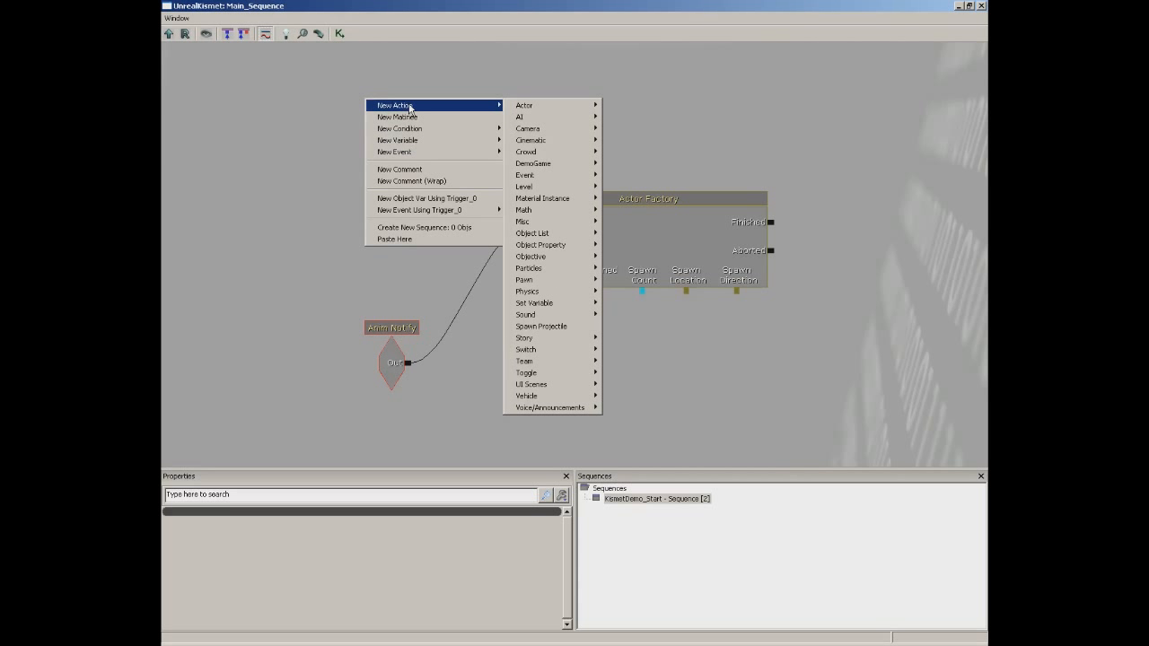
{"action": "mouse_move", "coordinate": [538, 153]}
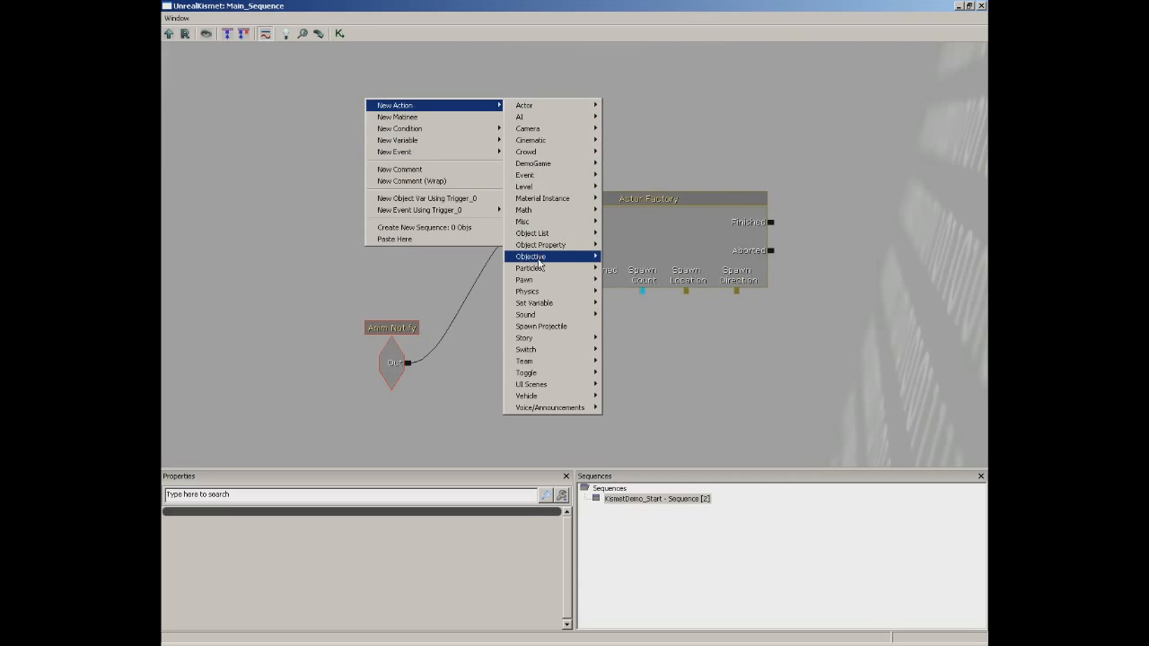
{"action": "mouse_move", "coordinate": [539, 260]}
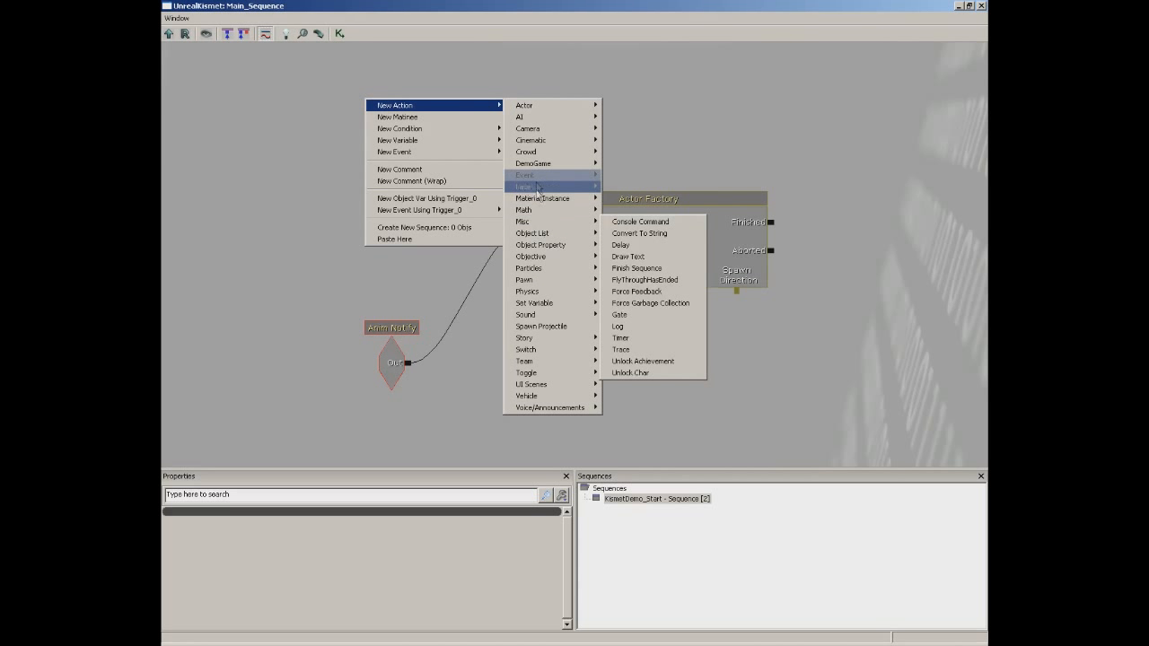
{"action": "mouse_move", "coordinate": [536, 129]}
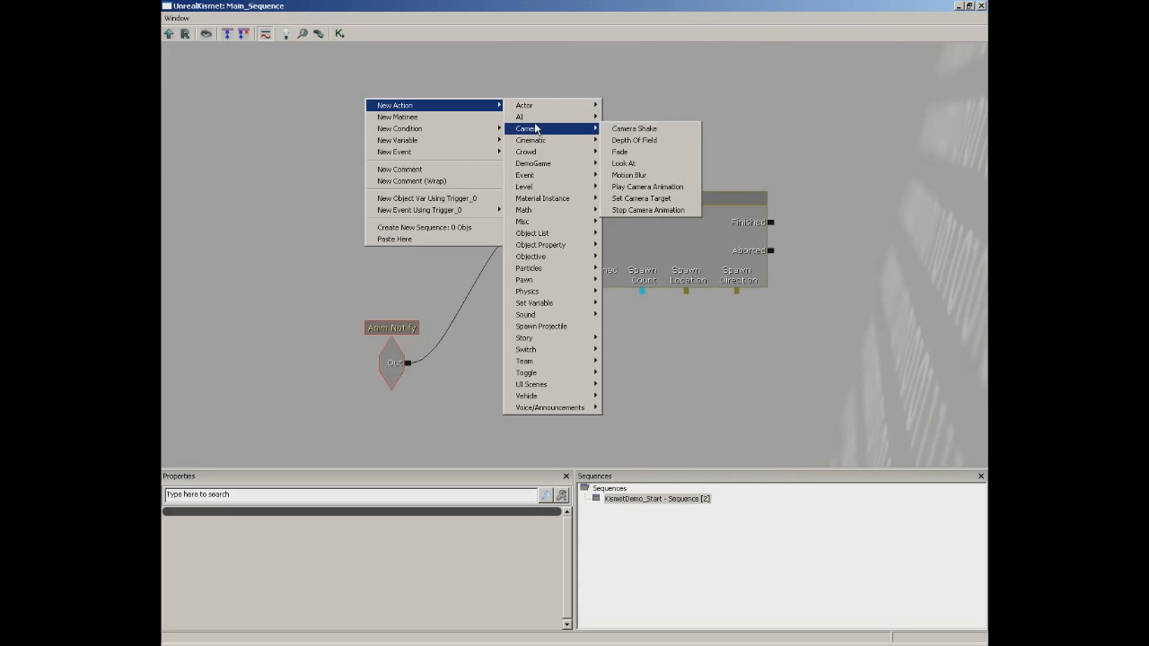
{"action": "mouse_move", "coordinate": [551, 317]}
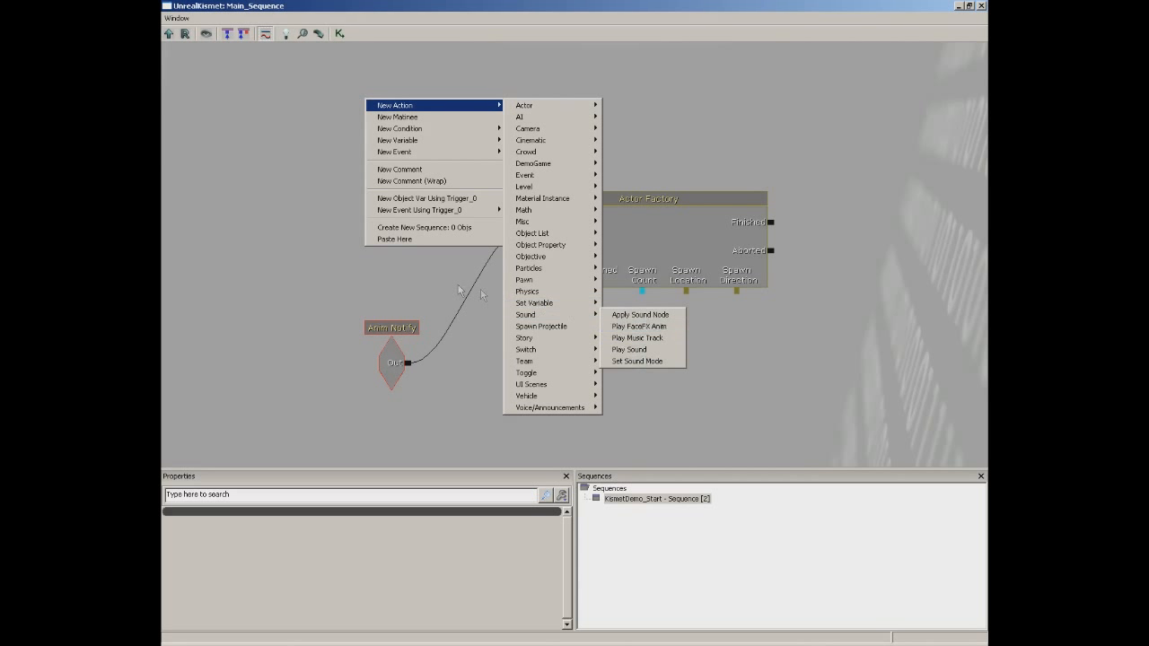
{"action": "left_click", "coordinate": [274, 233]}
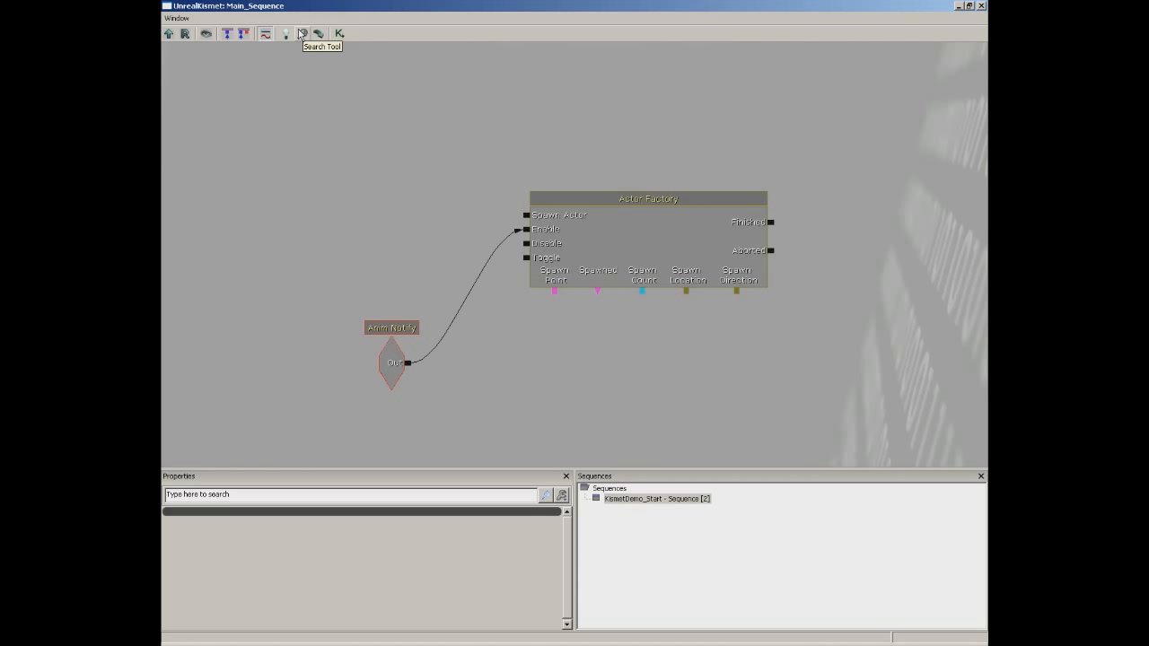
View the Kismet Search tool's search types and the Update tool's list, closing each window without running anything
{"action": "left_click", "coordinate": [302, 34]}
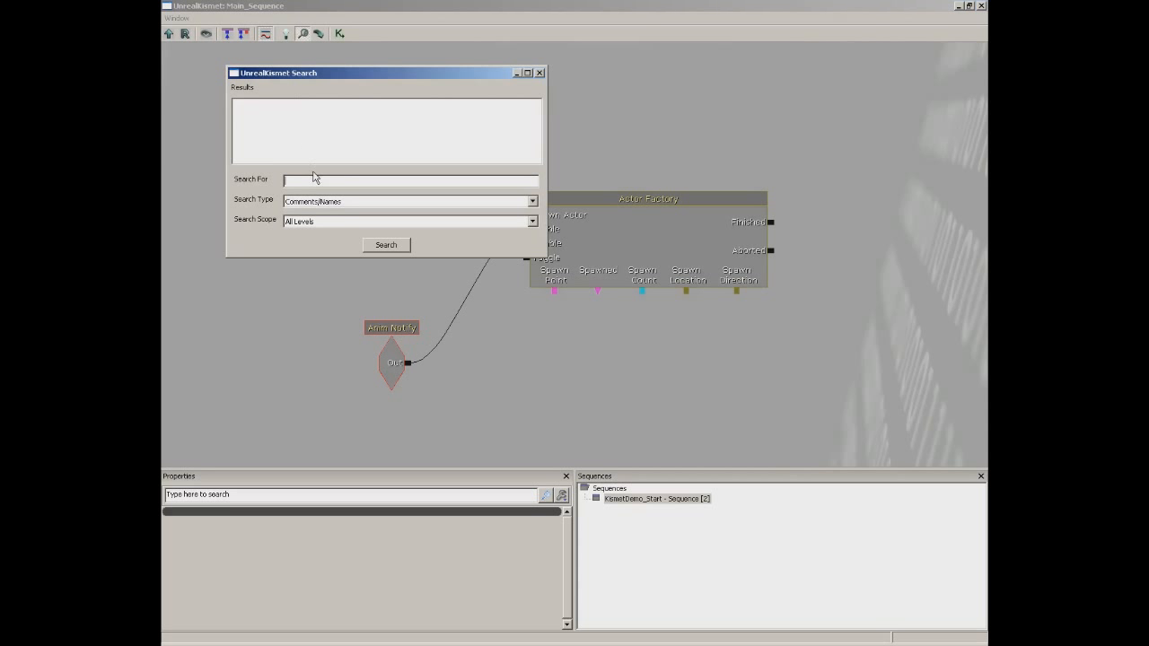
{"action": "left_click", "coordinate": [356, 204]}
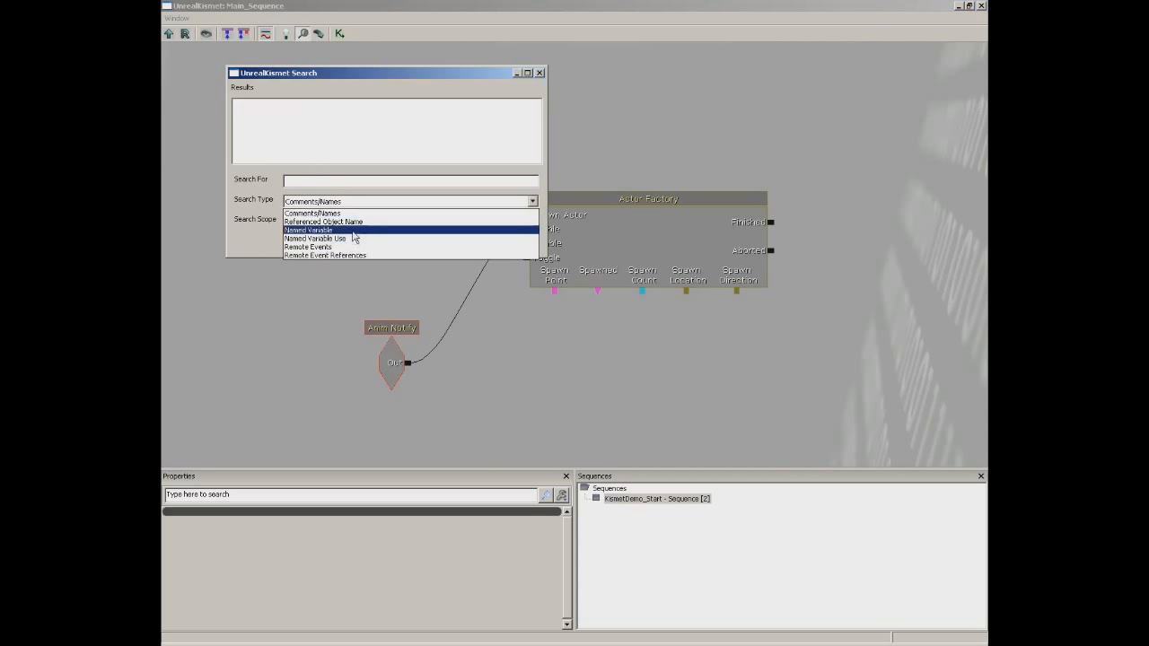
{"action": "left_click", "coordinate": [248, 248]}
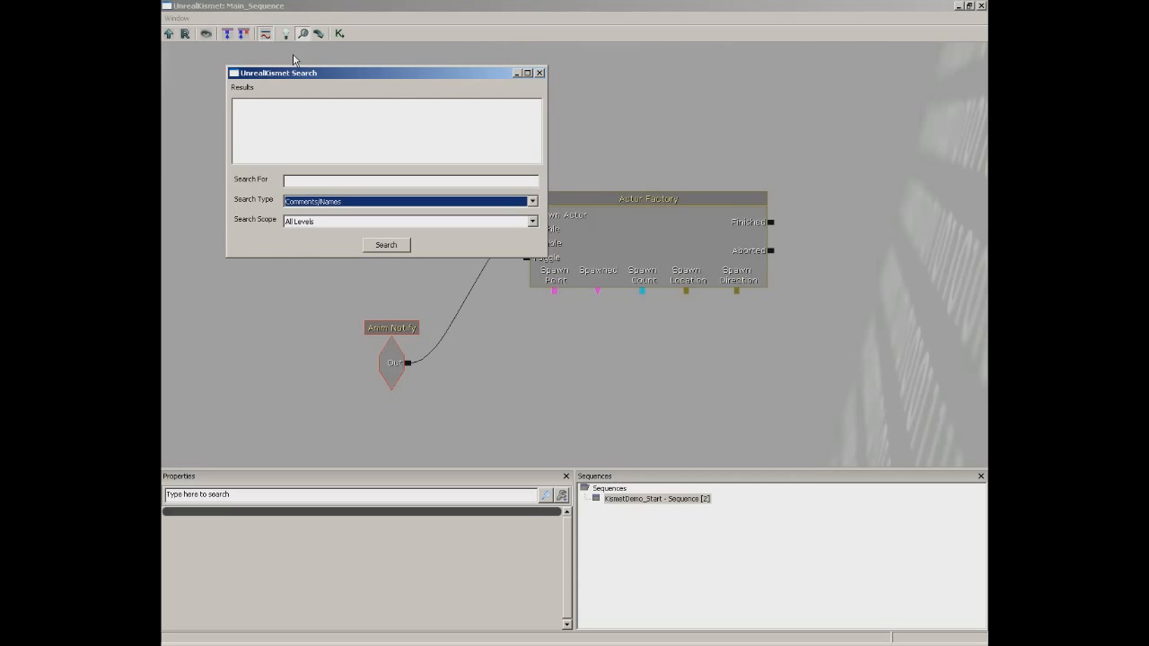
{"action": "left_click", "coordinate": [541, 74]}
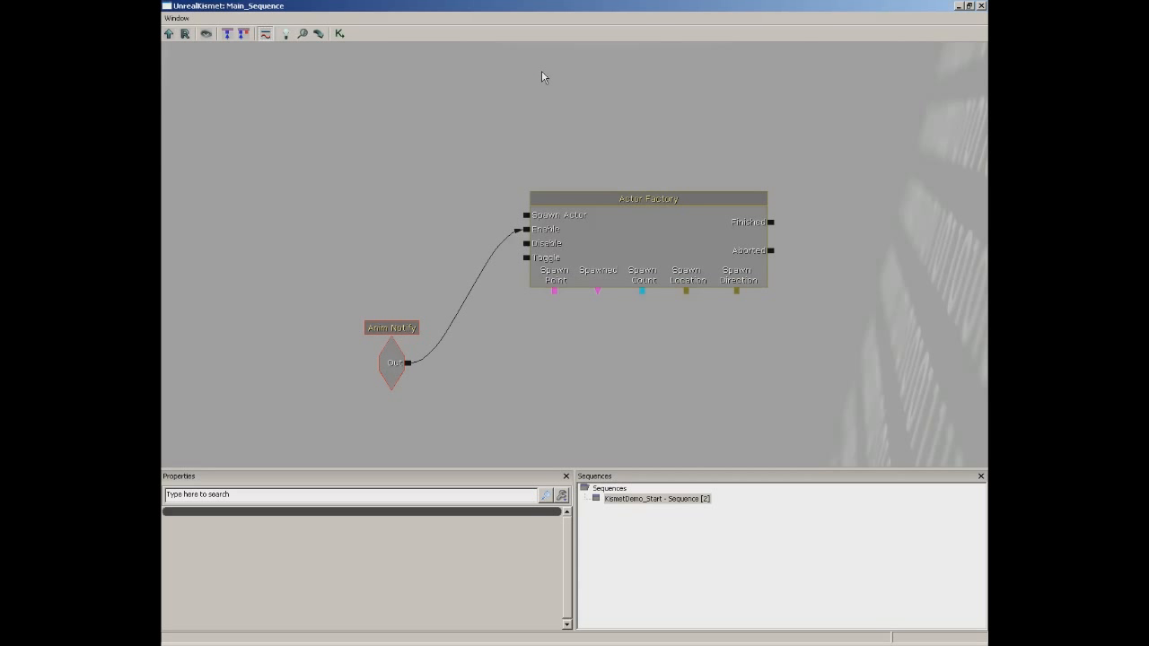
{"action": "left_click", "coordinate": [317, 36]}
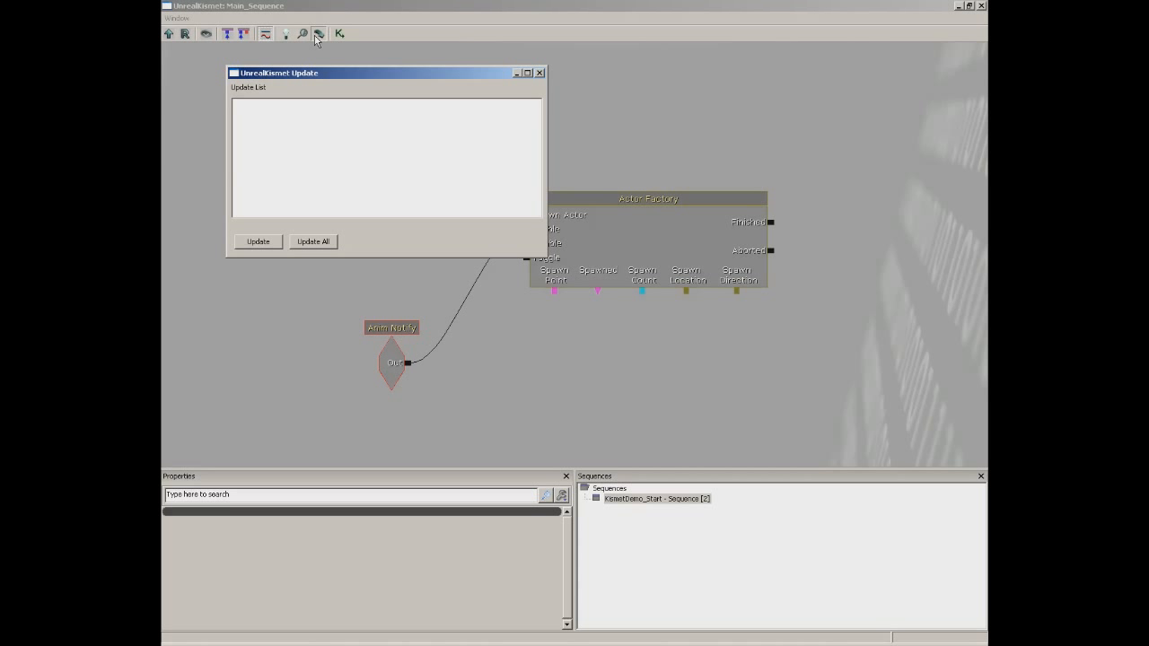
{"action": "left_click", "coordinate": [539, 73]}
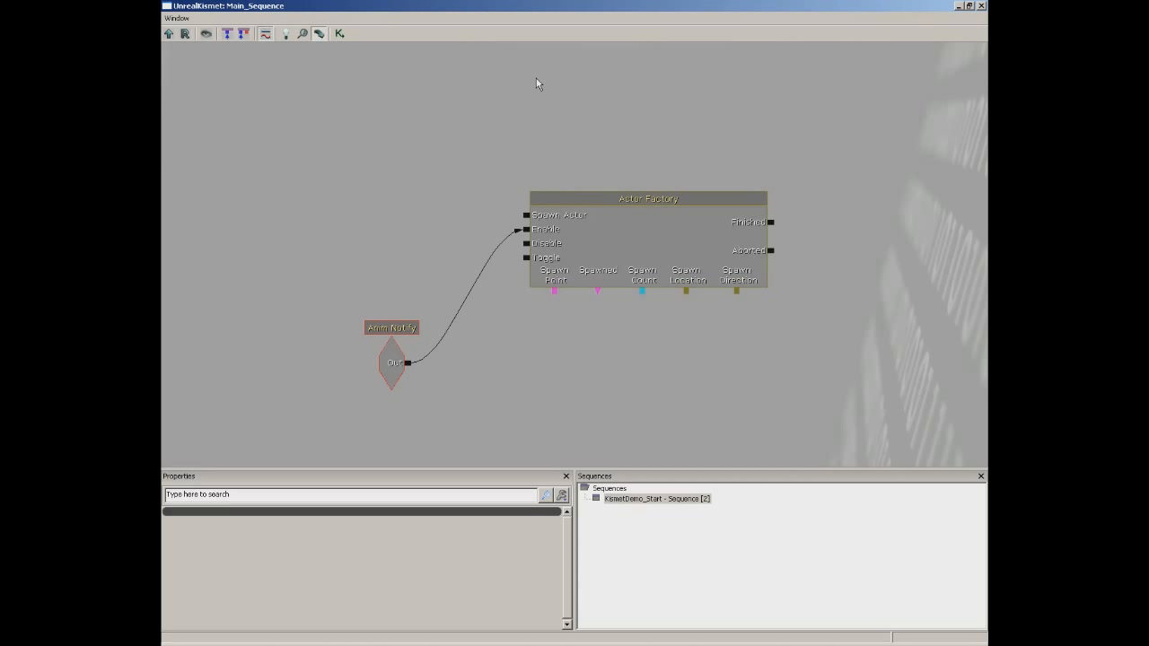
Inspect the properties of the Anim Notify event and the Actor Factory action, and clear the selection
{"action": "left_click", "coordinate": [388, 361]}
{"action": "left_click", "coordinate": [586, 236]}
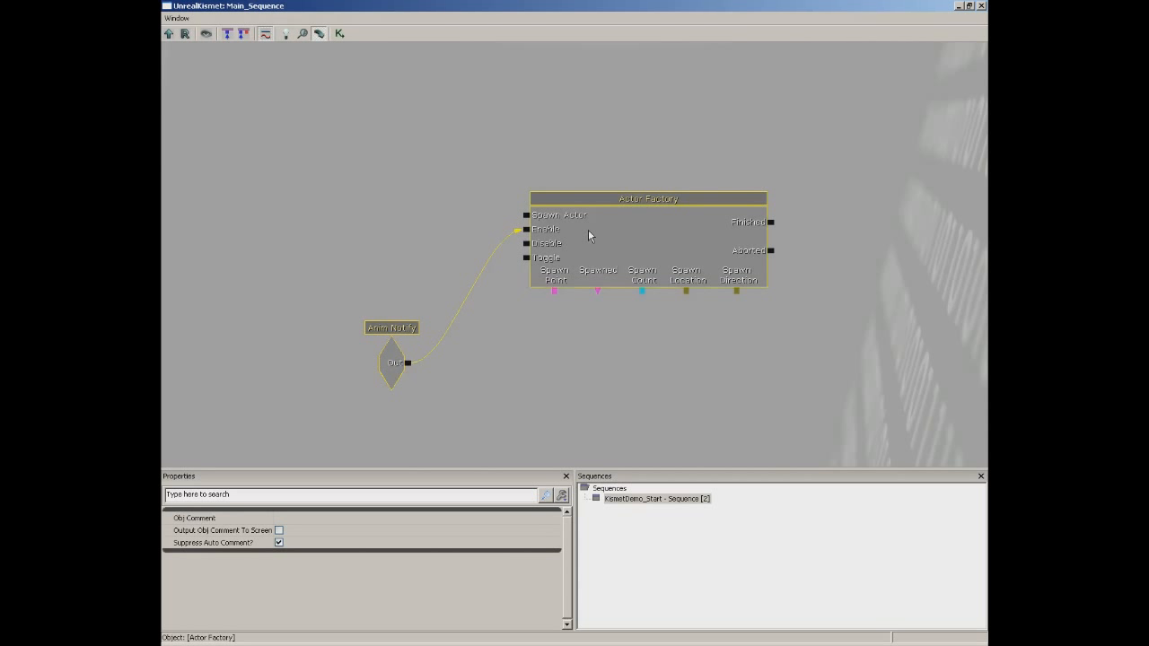
{"action": "left_click", "coordinate": [559, 366]}
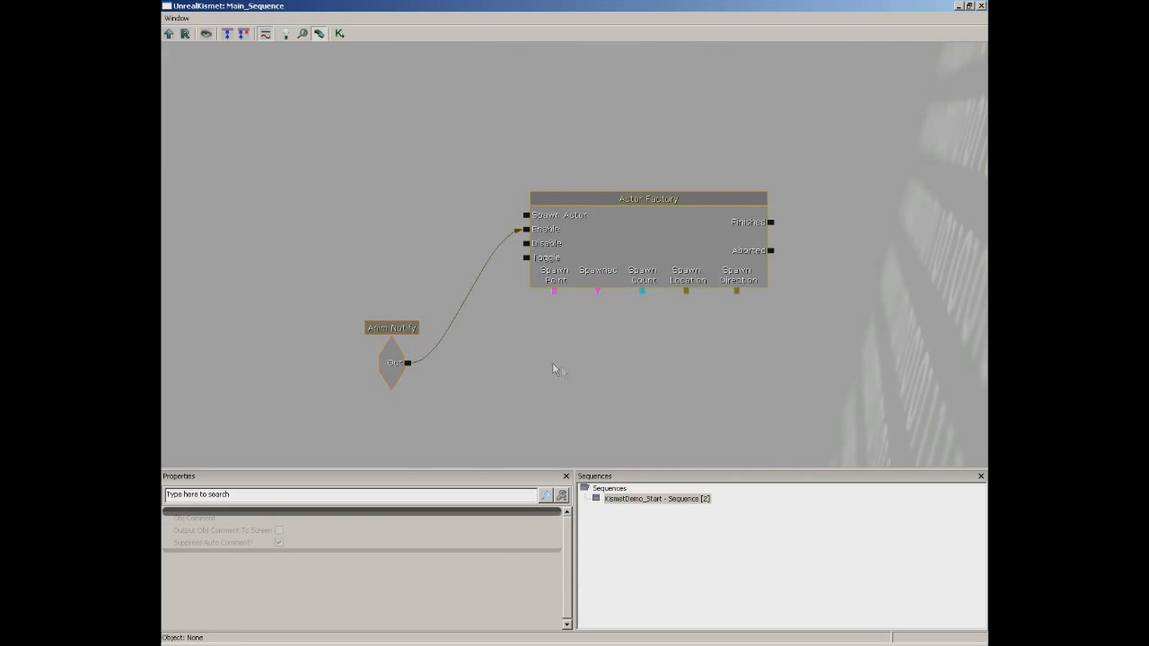
{"action": "left_click", "coordinate": [392, 376]}
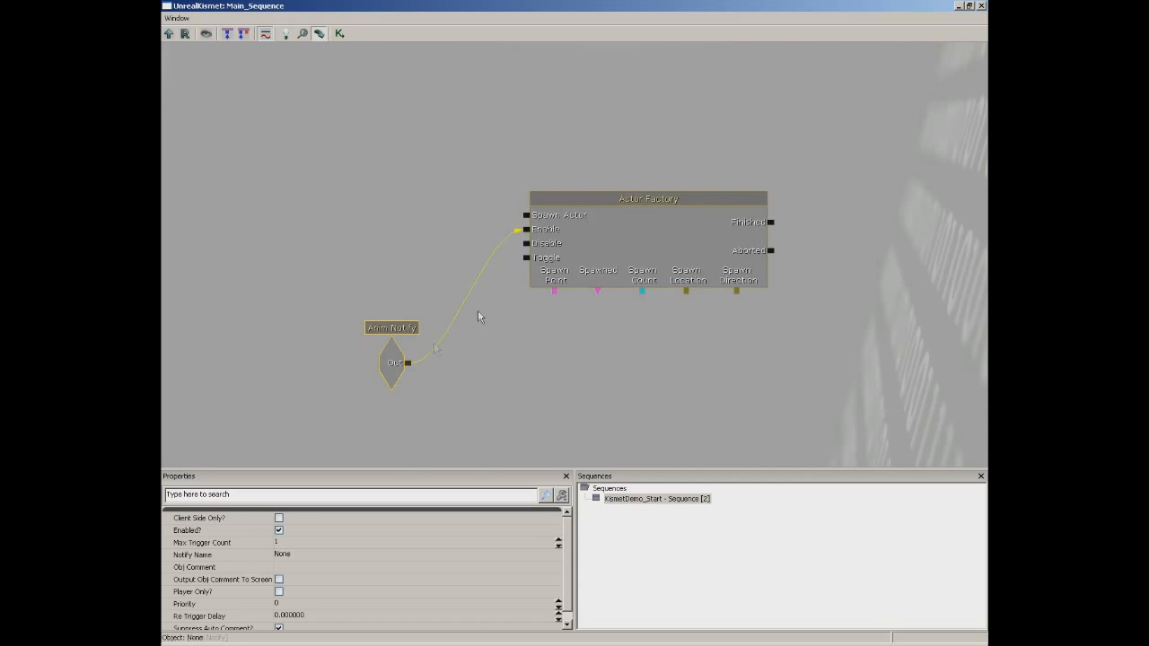
{"action": "left_click", "coordinate": [614, 229]}
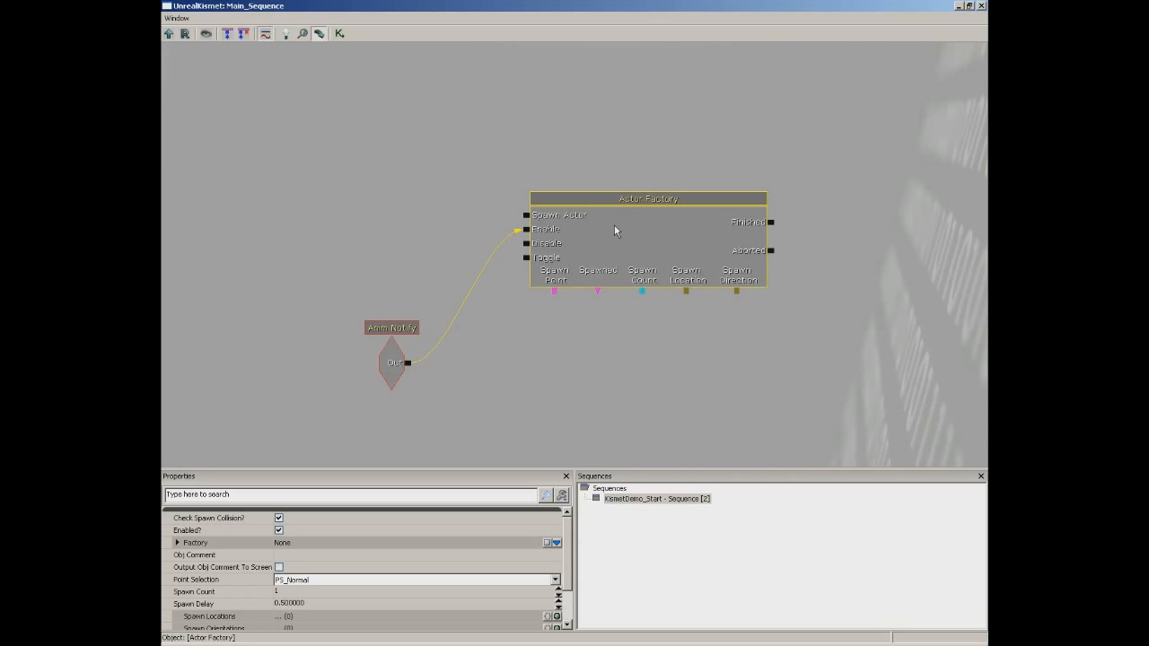
{"action": "left_click", "coordinate": [465, 196]}
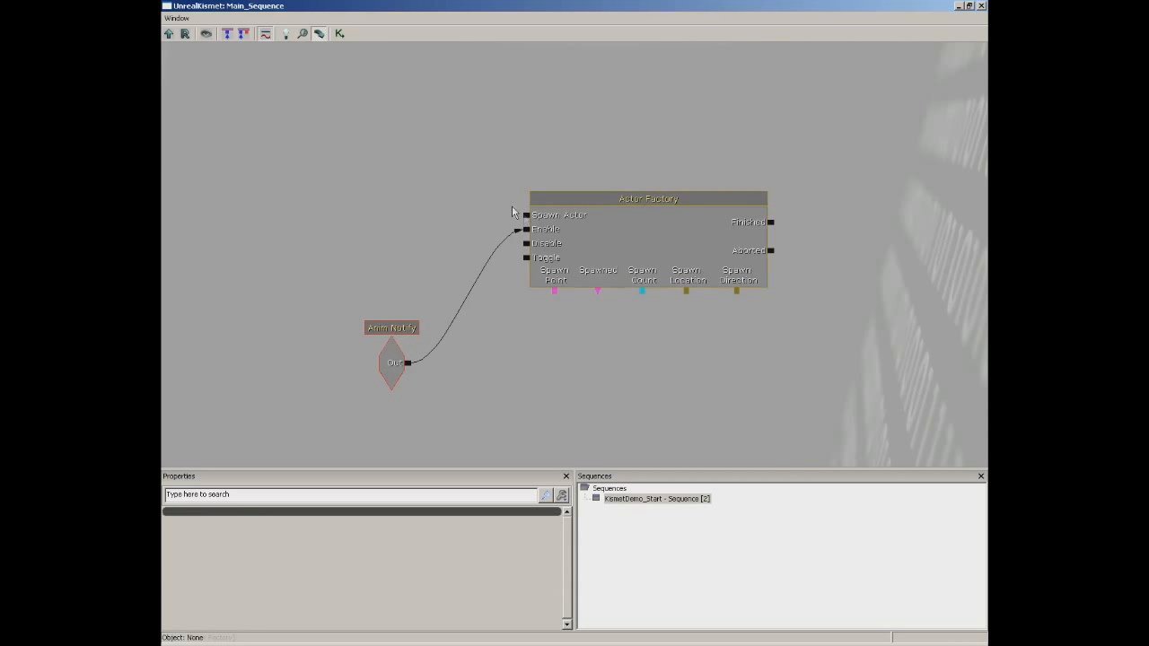
Delete the Anim Notify event and the Actor Factory action together, and close and reopen the Kismet editor
{"action": "left_click_drag", "start_coordinate": [298, 79], "coordinate": [651, 395], "text": "ctrl+alt"}
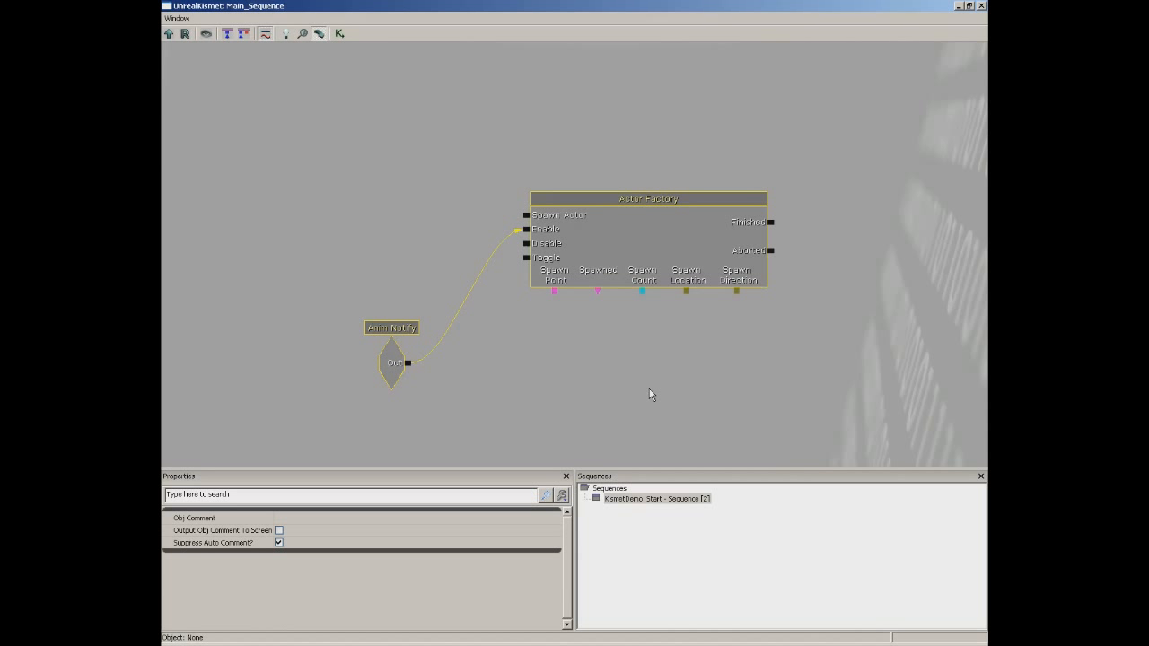
{"action": "key", "text": "Delete"}
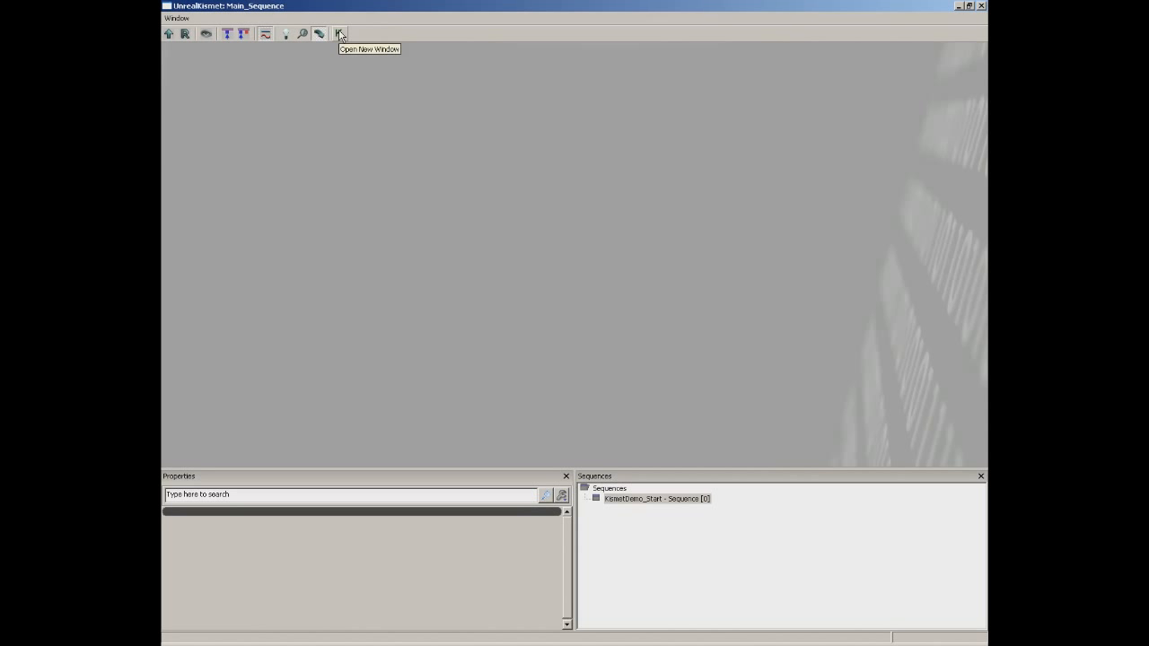
{"action": "left_click", "coordinate": [982, 6]}
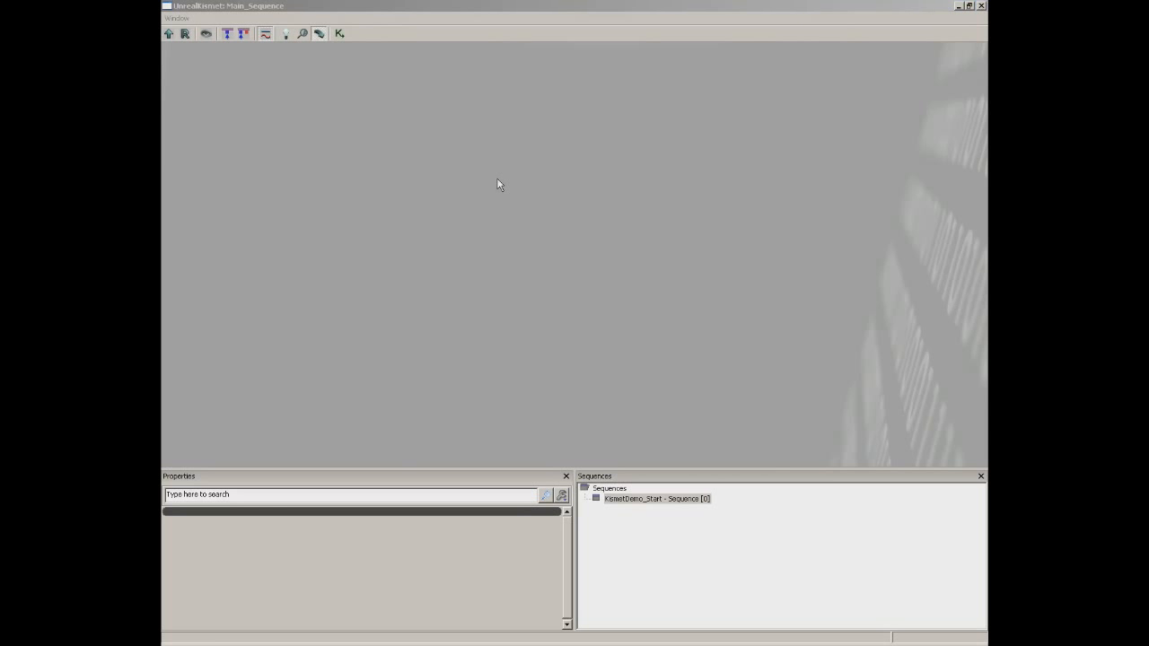
{"action": "left_click", "coordinate": [982, 6]}
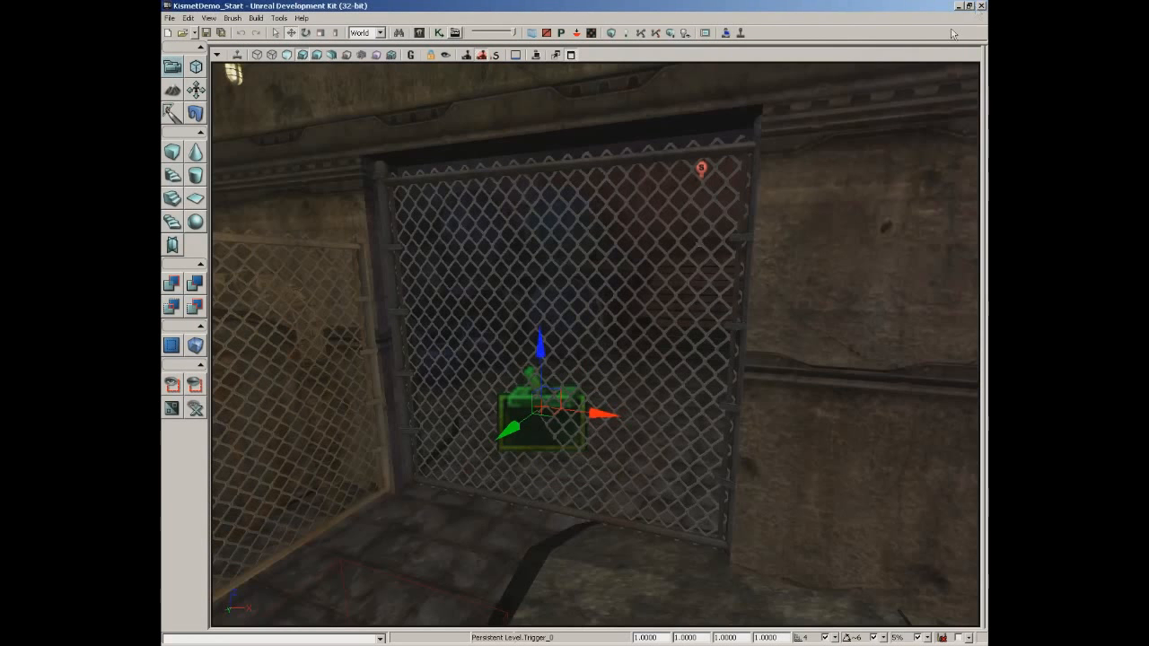
{"action": "left_click", "coordinate": [439, 33]}
Try a Used event for Trigger_0 and delete it from the sequence
{"action": "right_click", "coordinate": [398, 151]}
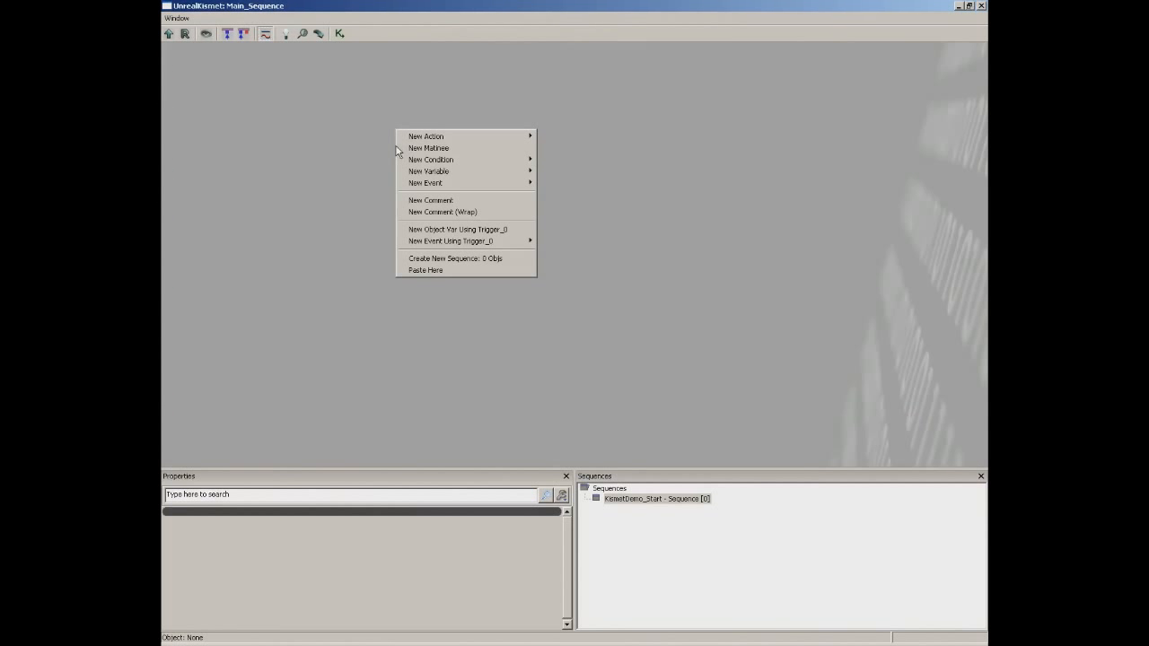
{"action": "mouse_move", "coordinate": [451, 244]}
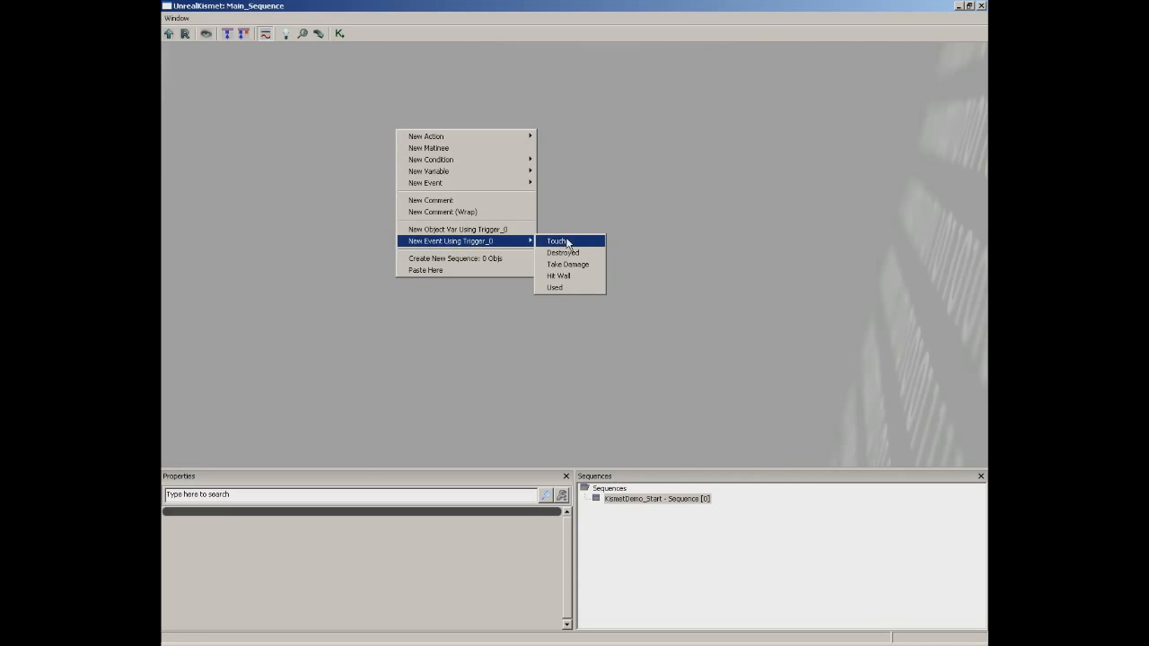
{"action": "left_click", "coordinate": [557, 289]}
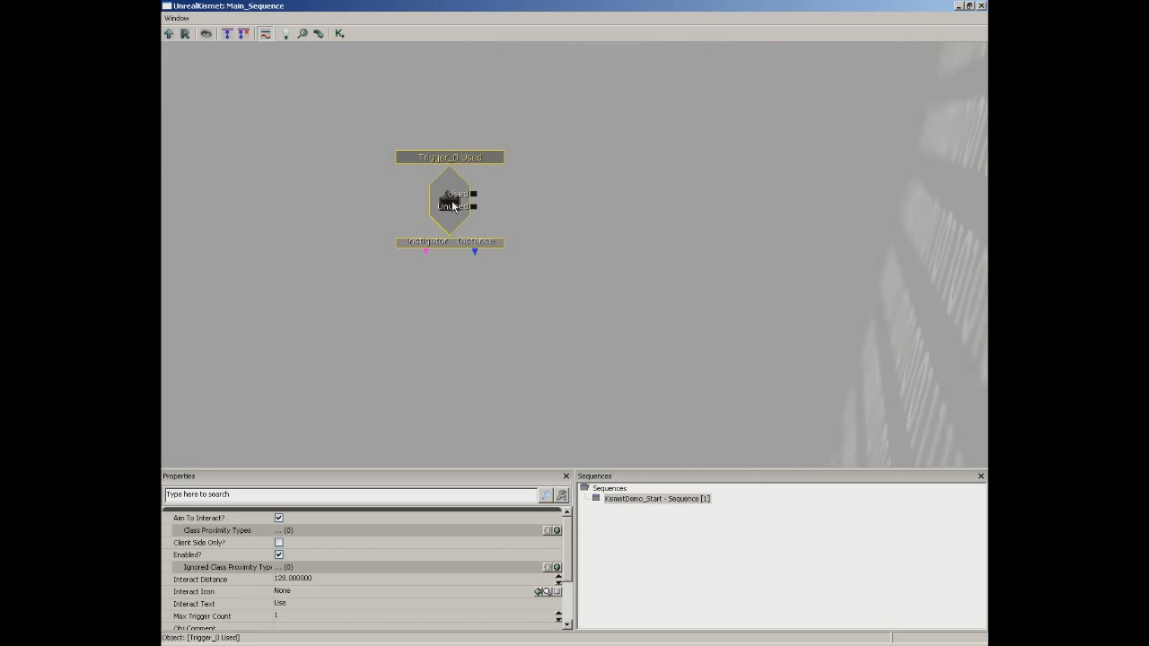
{"action": "key", "text": "Delete"}
Add a Touch event using Trigger_0 and set its Max Trigger Count to 0
{"action": "right_click", "coordinate": [417, 160]}
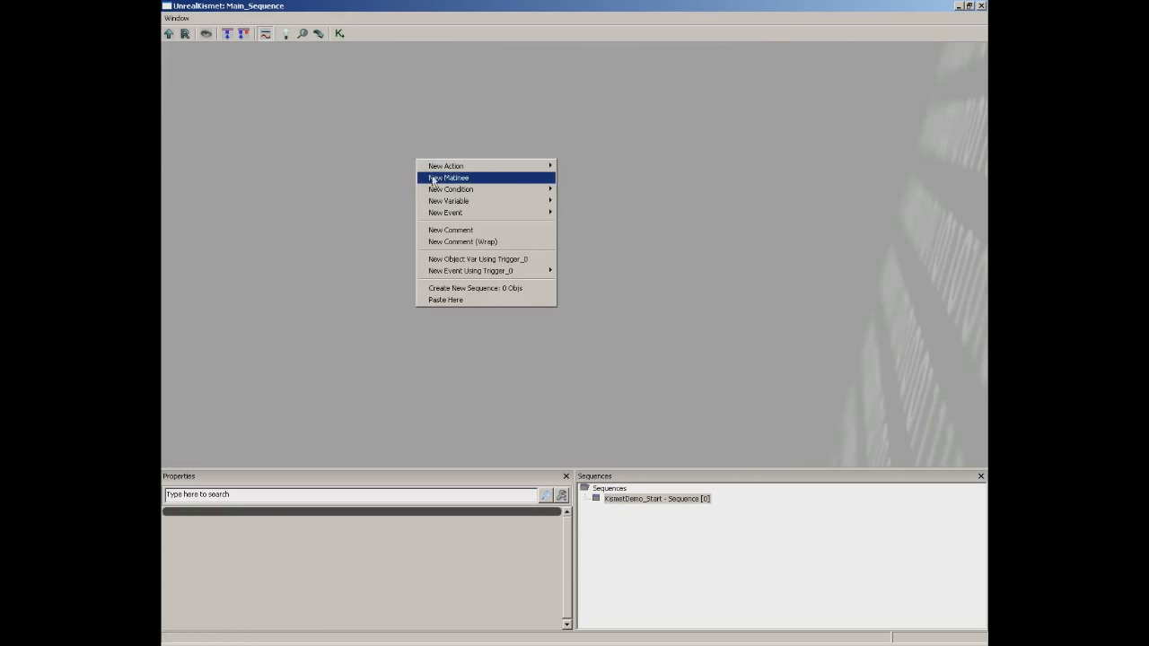
{"action": "mouse_move", "coordinate": [485, 271]}
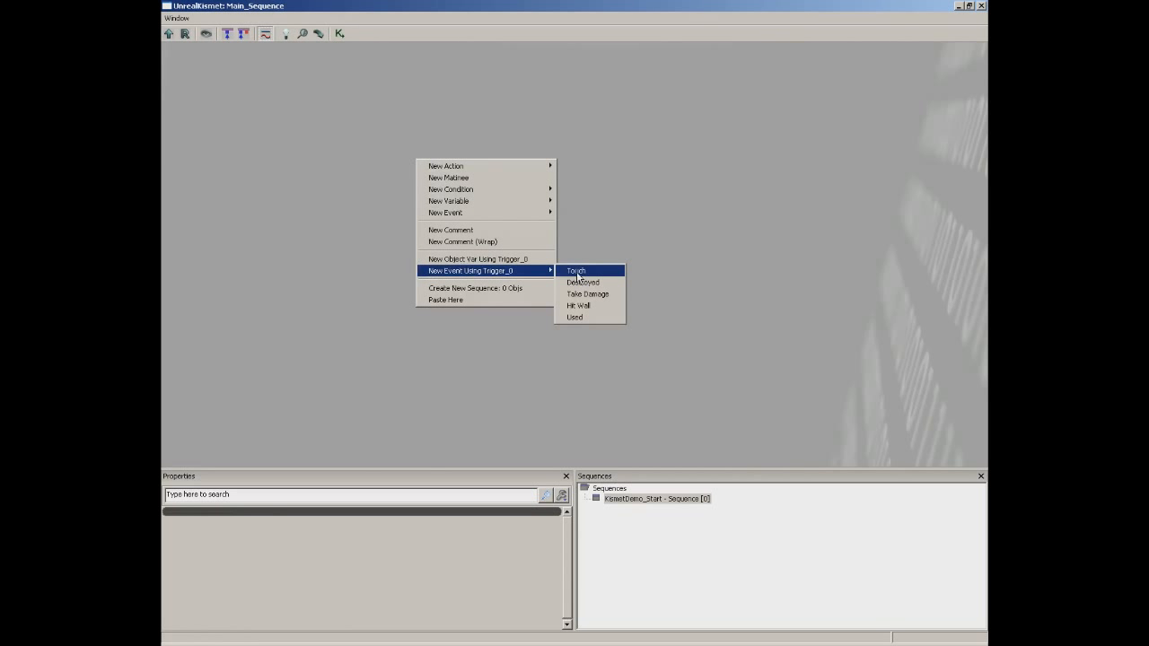
{"action": "left_click", "coordinate": [576, 271]}
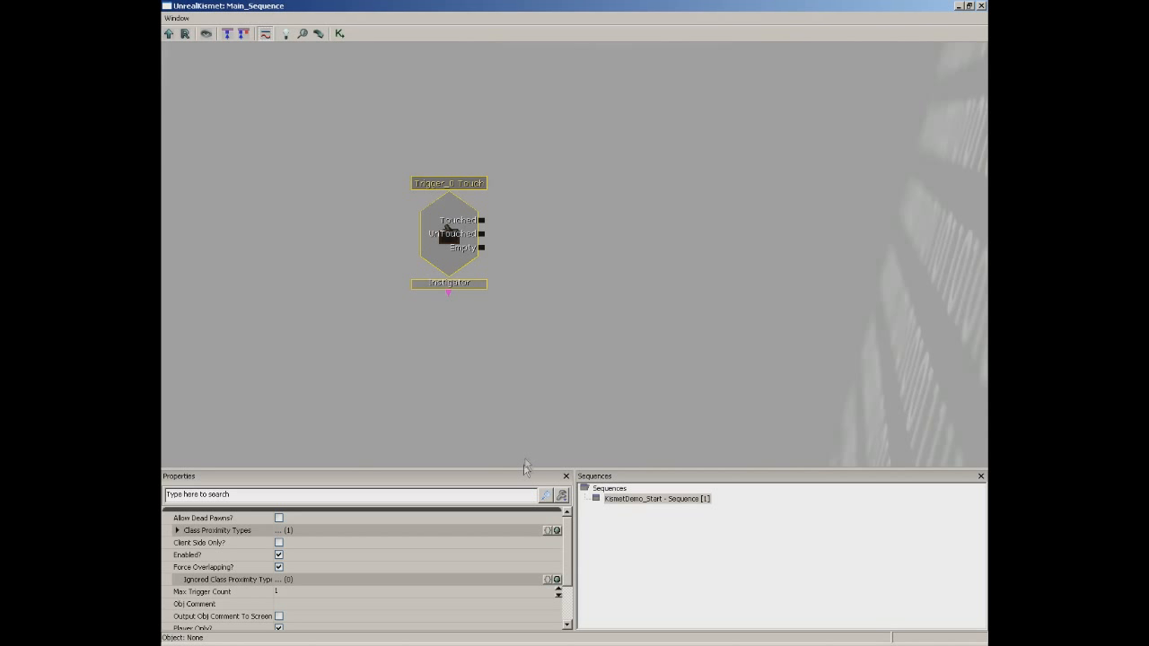
{"action": "left_click", "coordinate": [303, 594]}
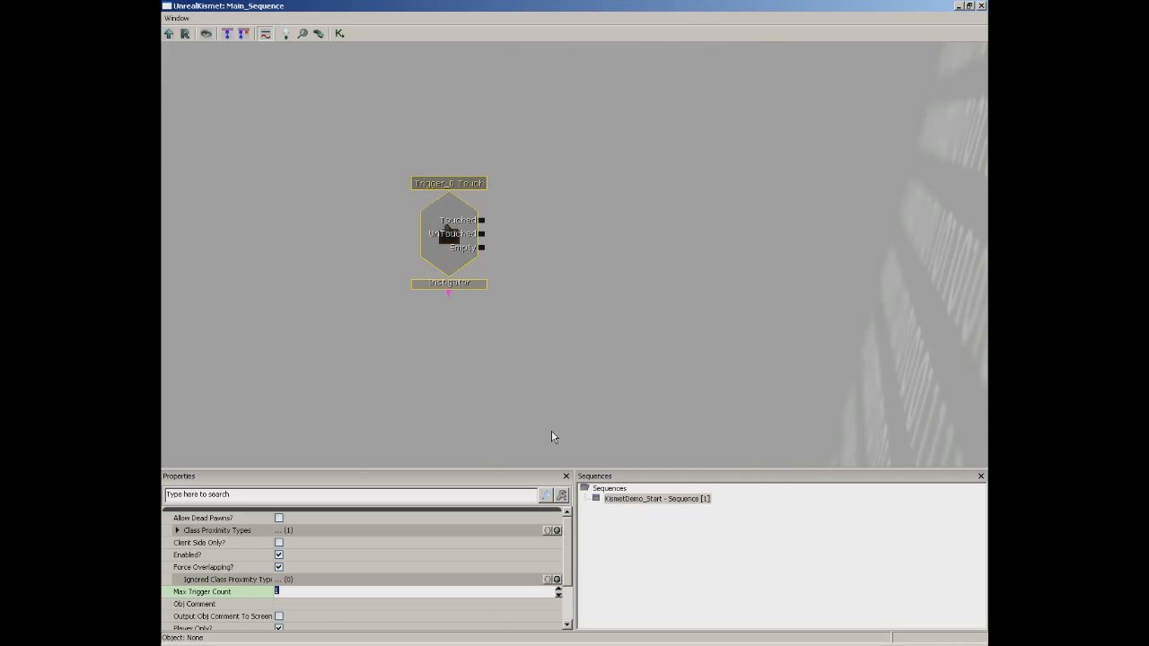
{"action": "type", "text": "0"}
{"action": "left_click", "coordinate": [592, 234]}
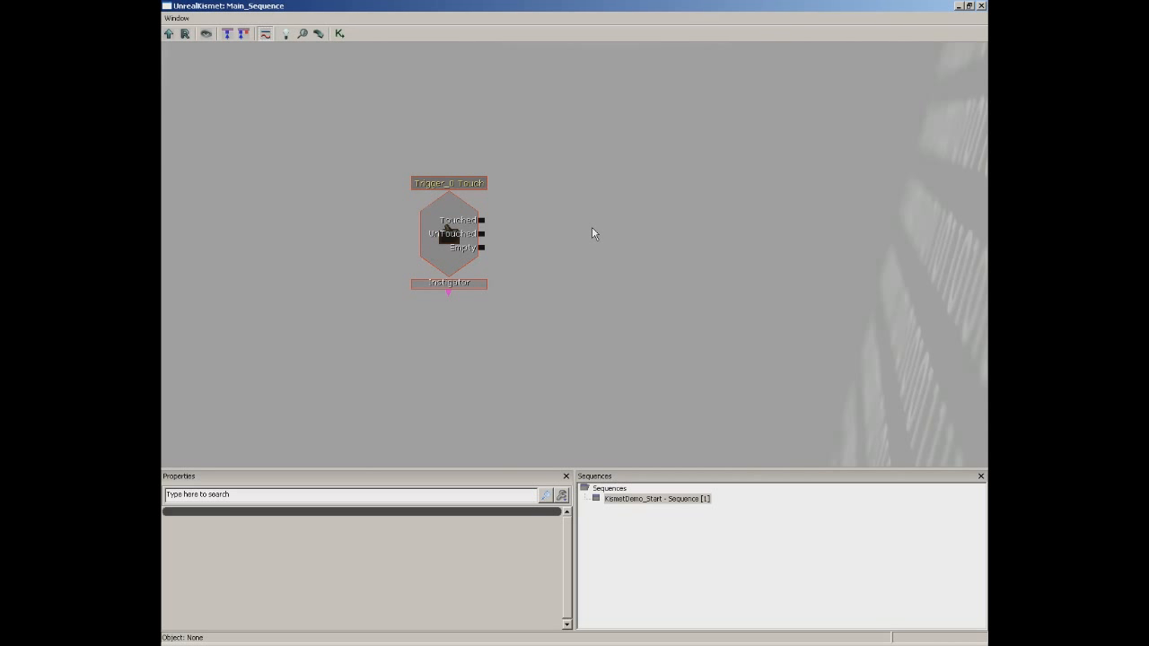
Add a Matinee beside the Trigger_0 Touch event and connect the event's Touched output to the Matinee's Play input
{"action": "right_click", "coordinate": [541, 204]}
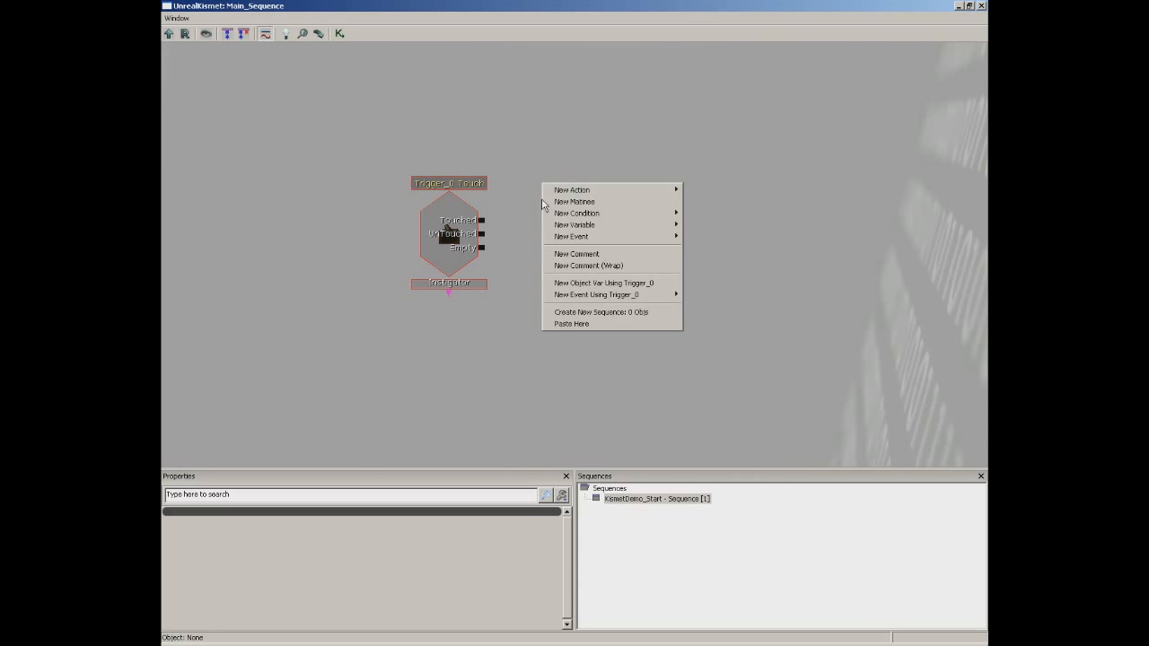
{"action": "left_click", "coordinate": [592, 202]}
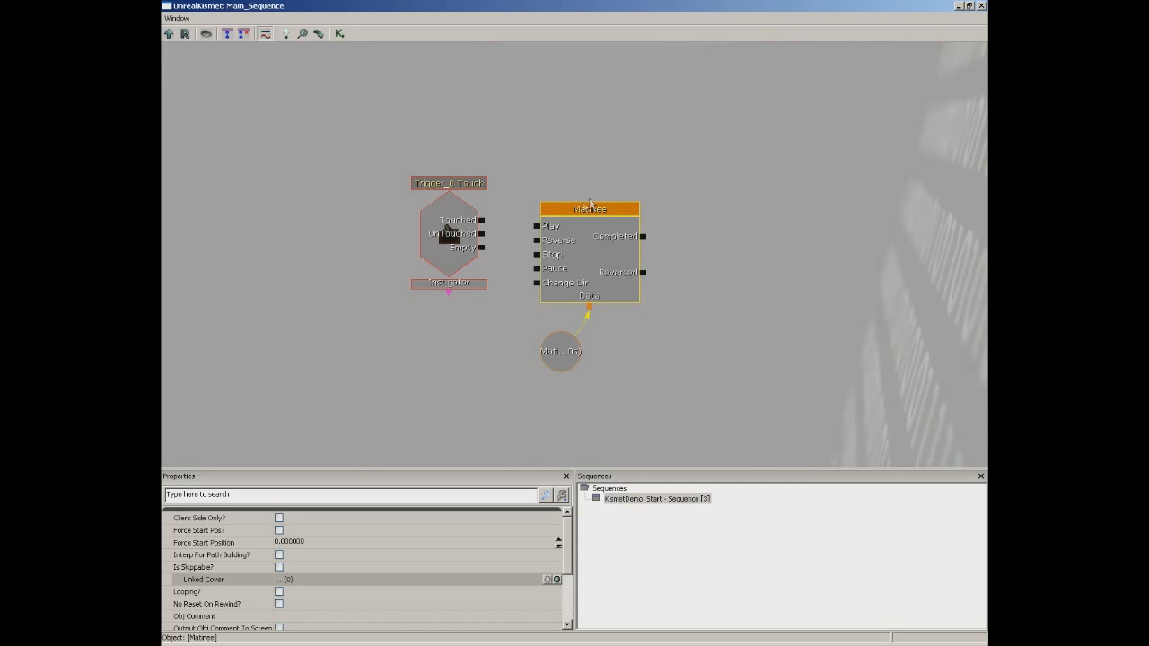
{"action": "left_click_drag", "start_coordinate": [458, 235], "coordinate": [425, 239]}
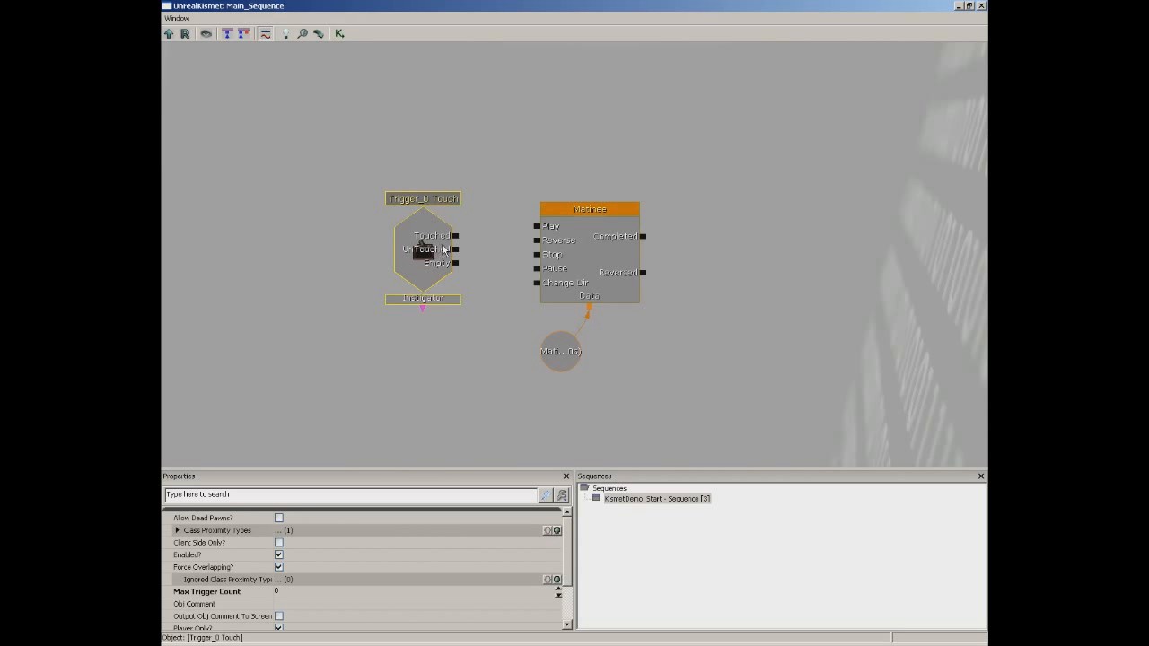
{"action": "left_click_drag", "start_coordinate": [455, 235], "coordinate": [537, 227]}
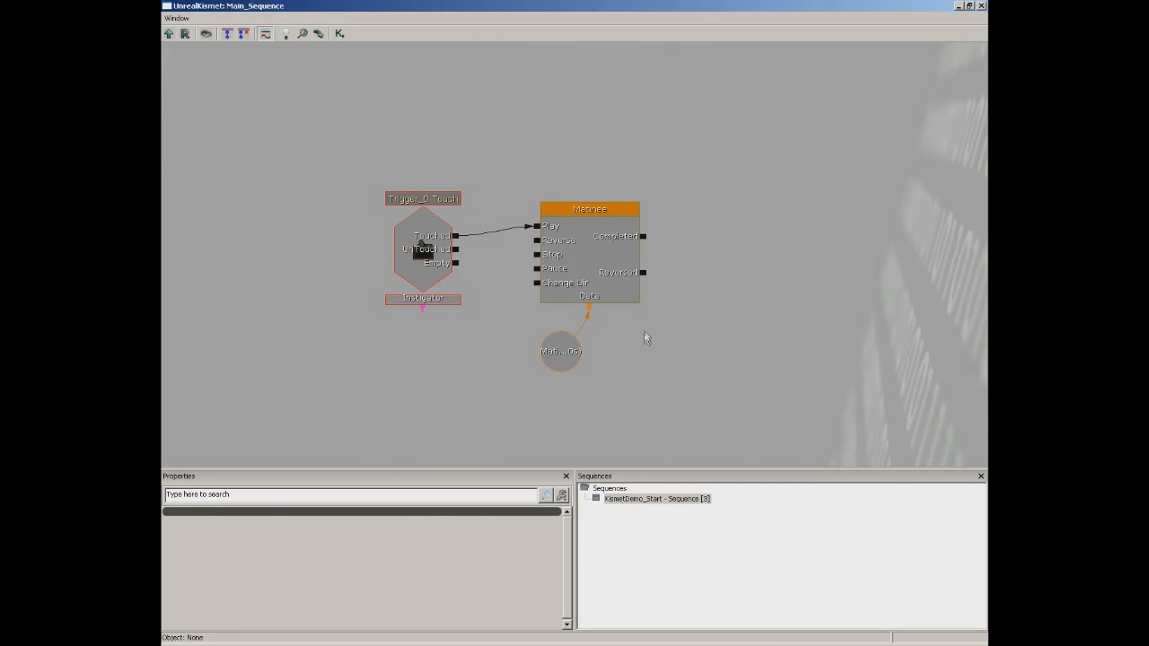
Open the Matinee for editing, close the Kismet editor and select the sliding chain-link gate in the level
{"action": "double_click", "coordinate": [607, 240]}
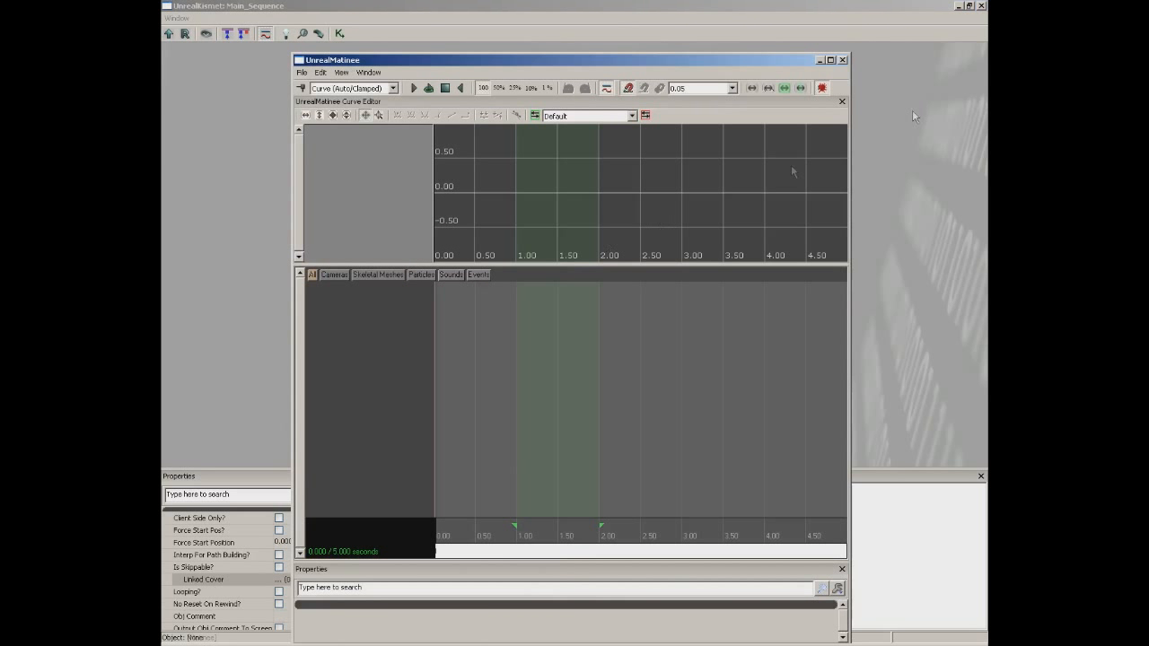
{"action": "left_click", "coordinate": [981, 5]}
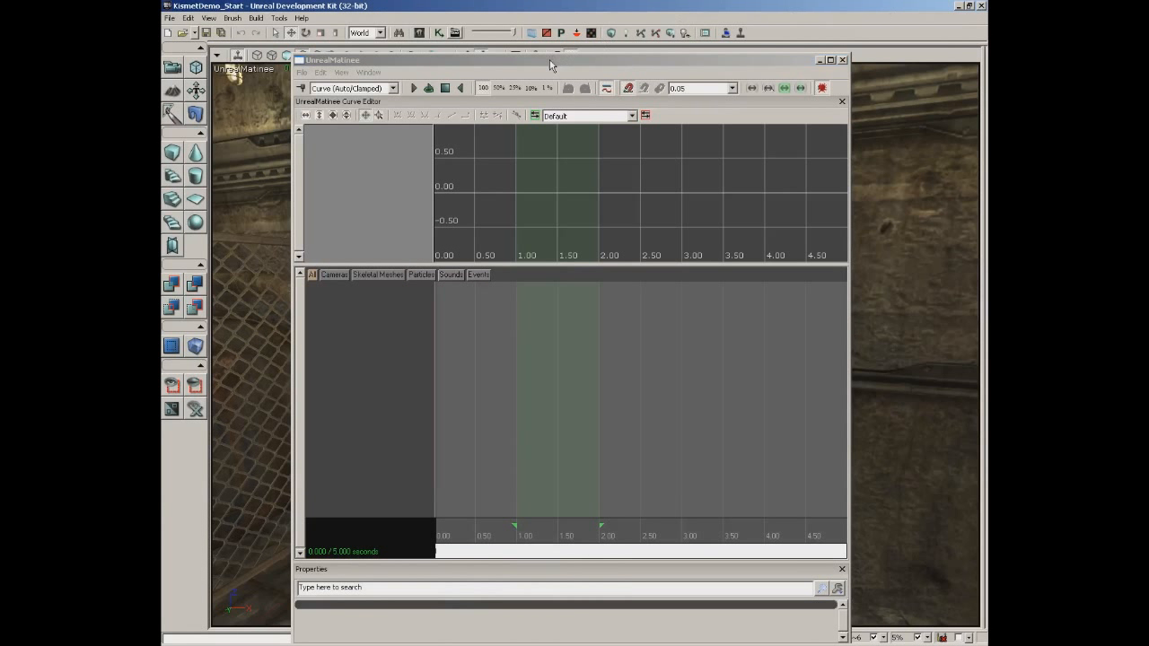
{"action": "left_click_drag", "start_coordinate": [703, 65], "coordinate": [894, 22]}
{"action": "left_click", "coordinate": [500, 170]}
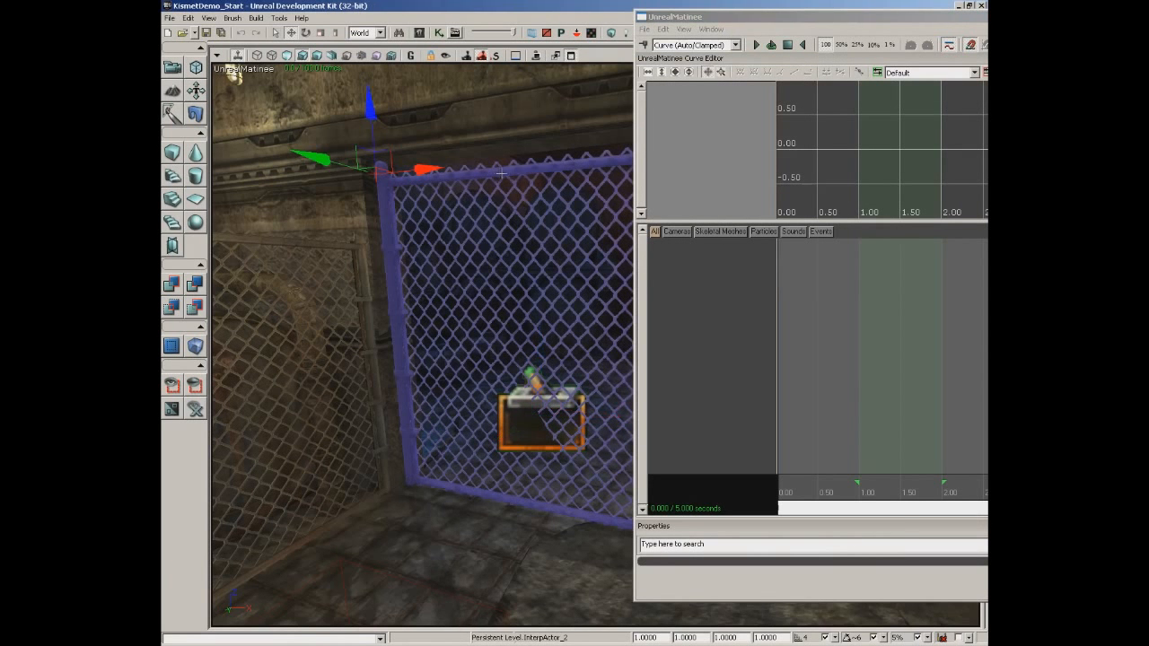
Add a new empty group named SlidingGate to the Matinee for the selected gate
{"action": "left_click_drag", "start_coordinate": [734, 7], "coordinate": [466, 7]}
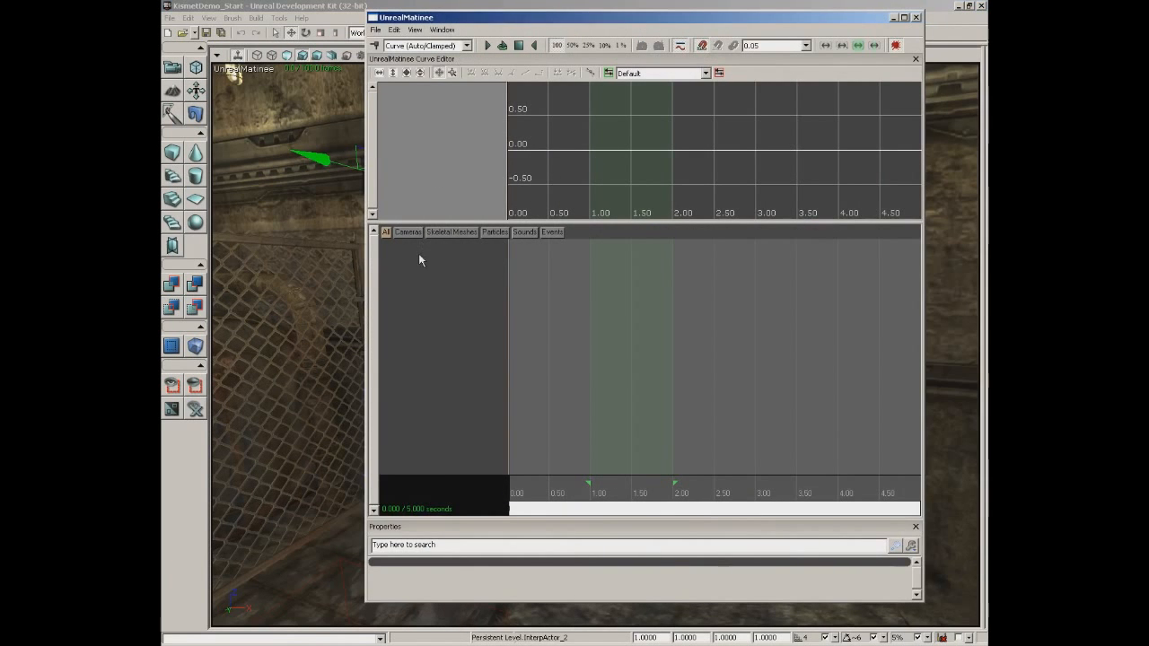
{"action": "right_click", "coordinate": [419, 255]}
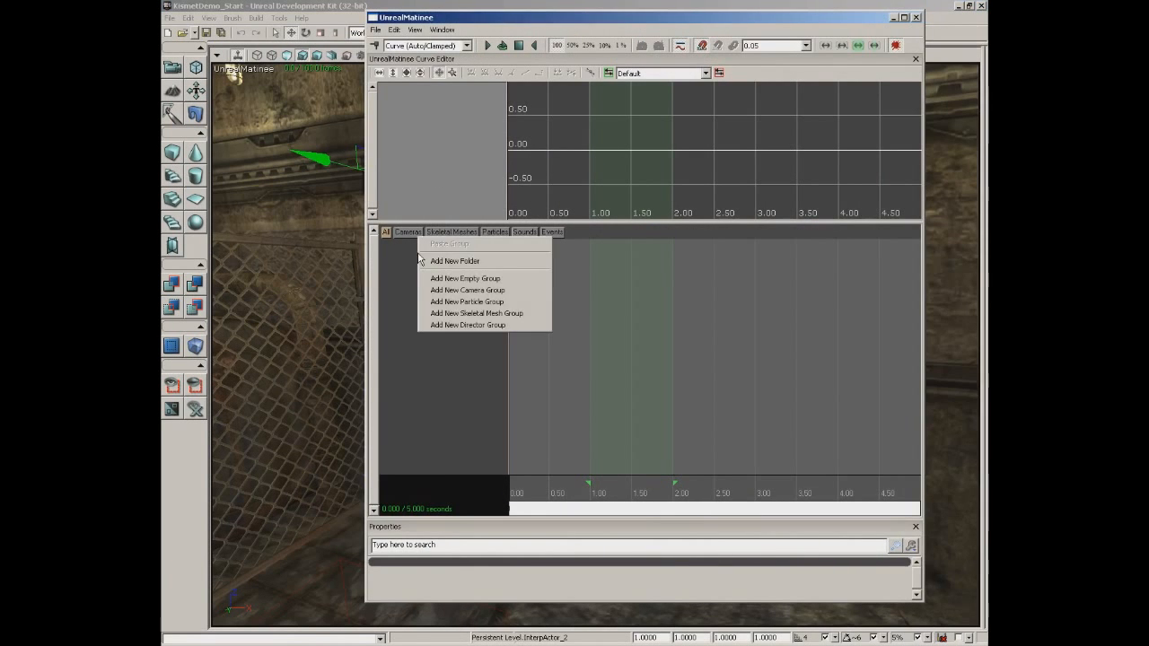
{"action": "left_click", "coordinate": [460, 281]}
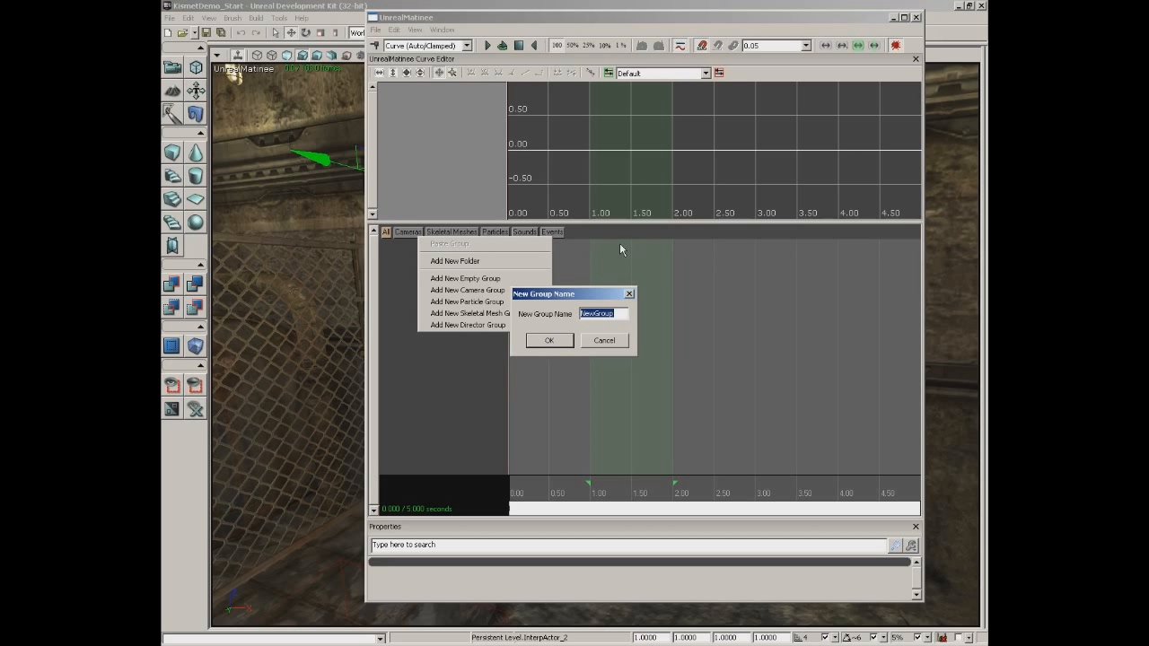
{"action": "type", "text": "SlidingGate"}
{"action": "left_click", "coordinate": [553, 341]}
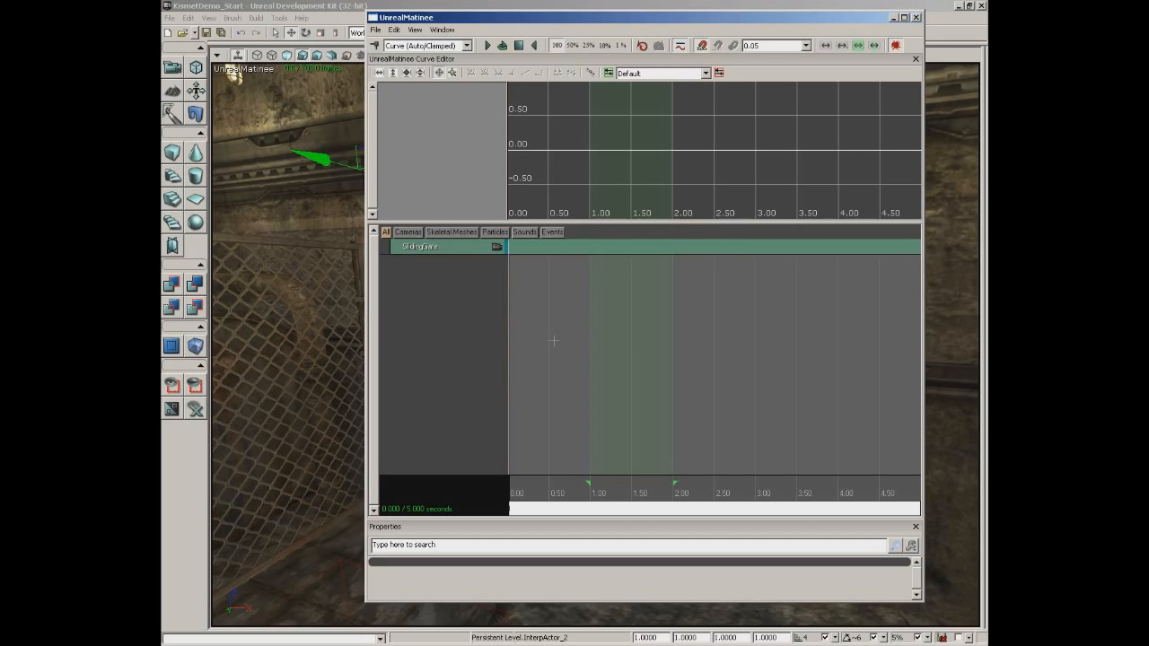
Add a new Movement track to the SlidingGate group
{"action": "left_click", "coordinate": [440, 251]}
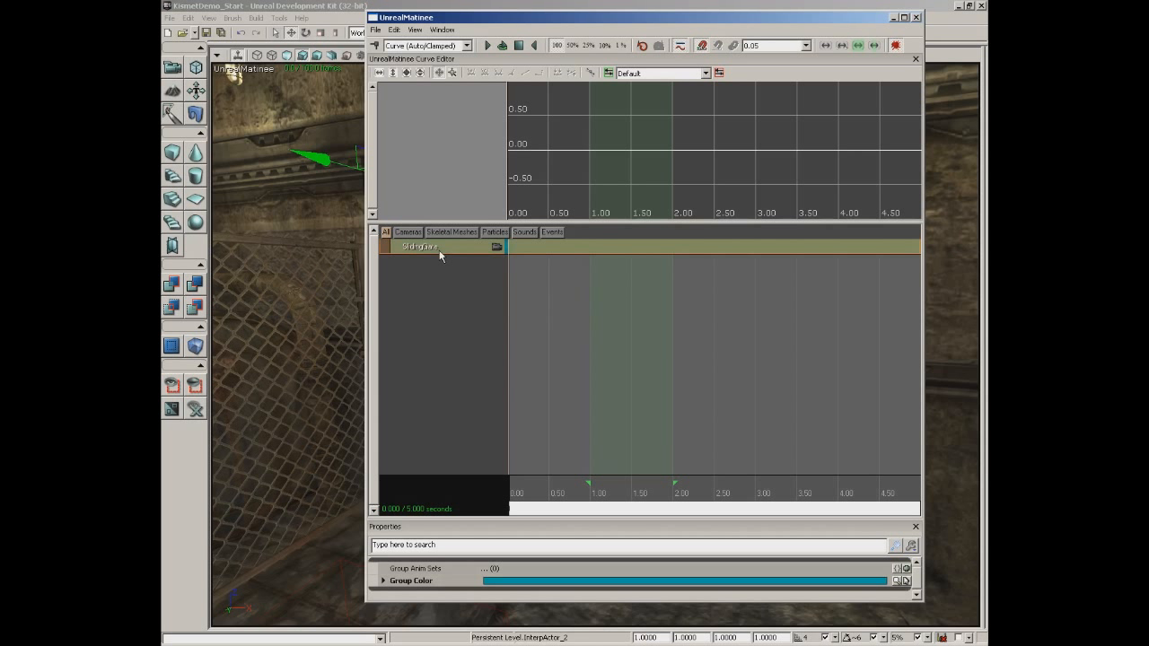
{"action": "left_click_drag", "start_coordinate": [487, 16], "coordinate": [676, 13]}
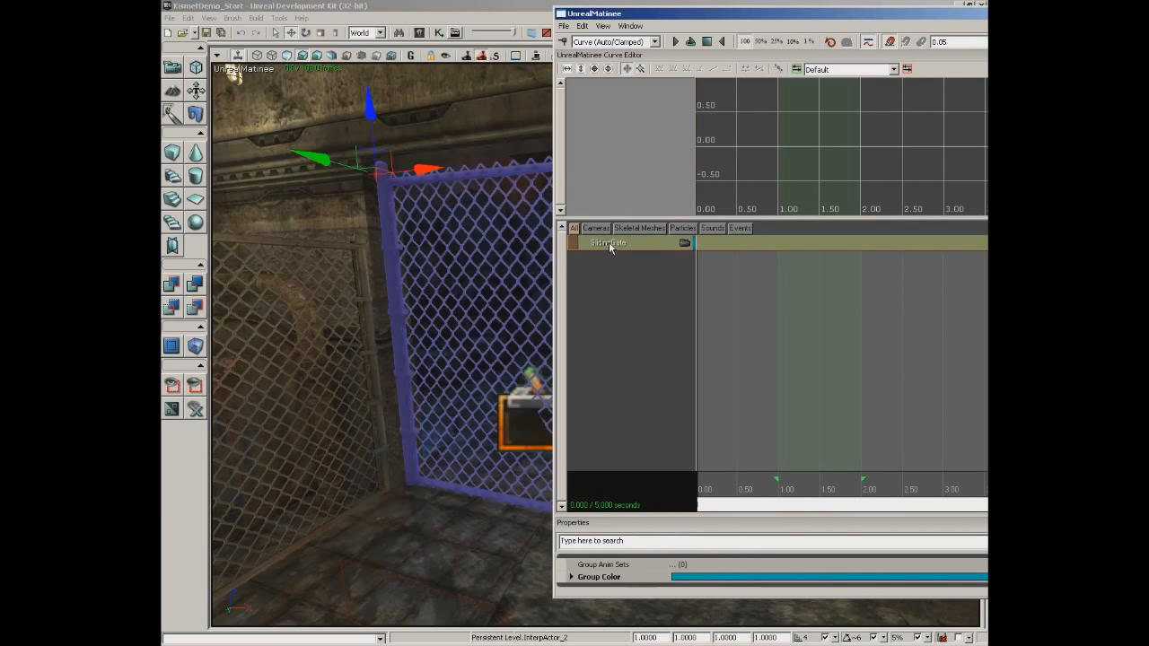
{"action": "right_click", "coordinate": [609, 242]}
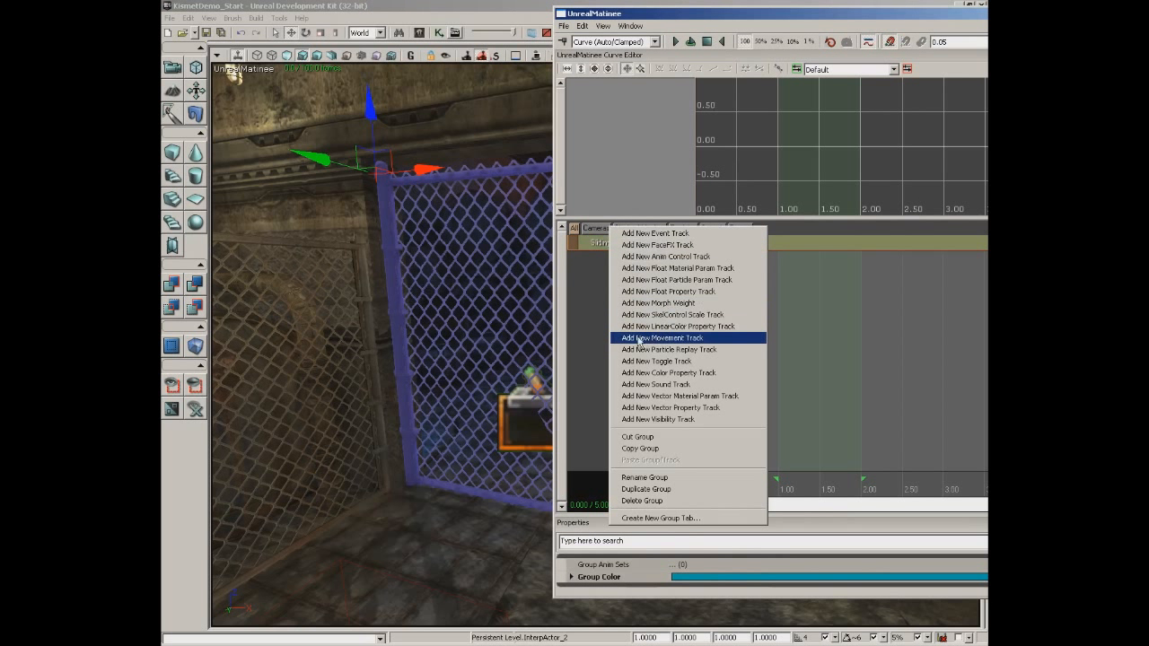
{"action": "left_click", "coordinate": [698, 340]}
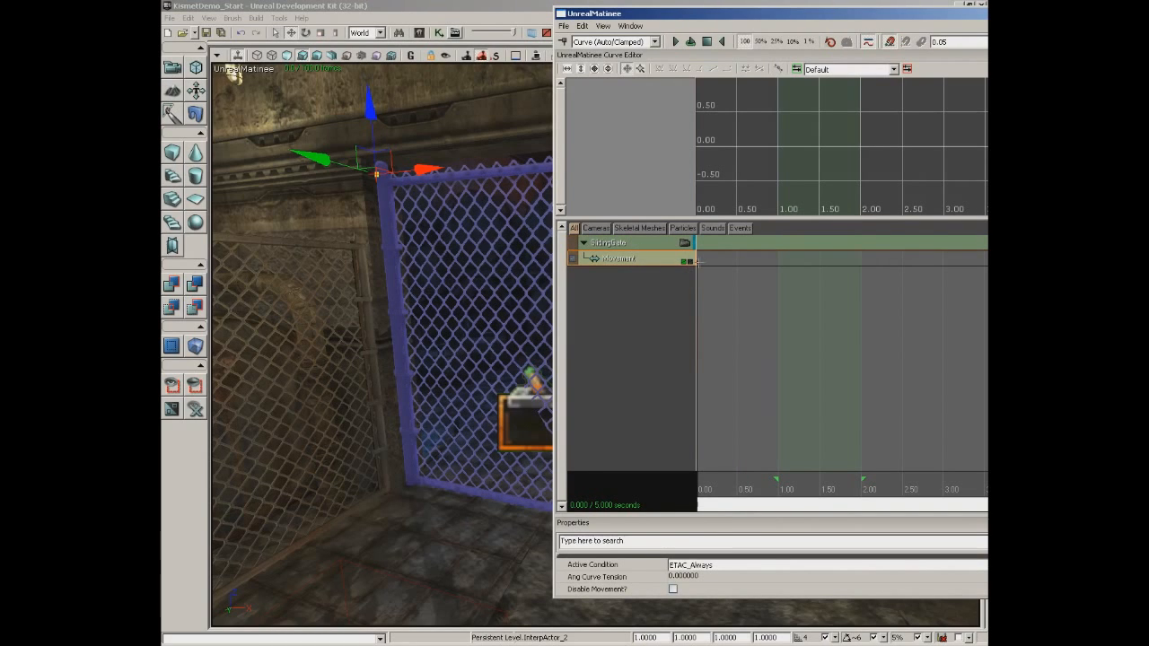
Add a movement key at 1.00 second and slide the gate sideways along its X axis until the doorway is open
{"action": "left_click_drag", "start_coordinate": [422, 301], "coordinate": [456, 287]}
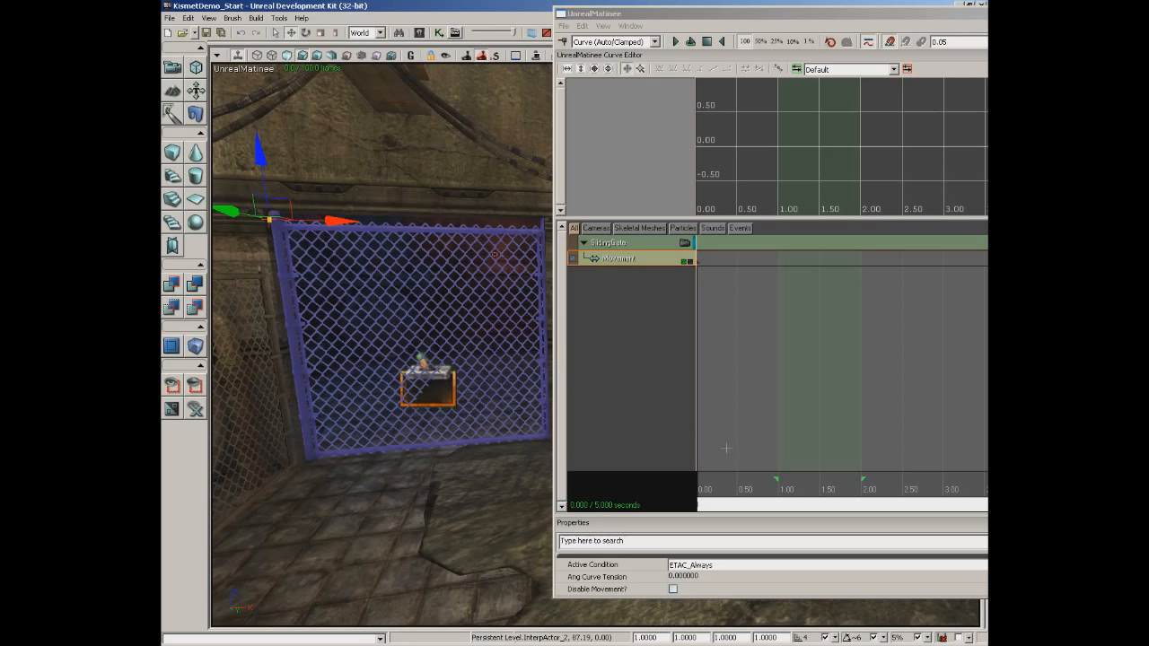
{"action": "mouse_move", "coordinate": [759, 489]}
{"action": "left_mouse_down"}
{"action": "mouse_move", "coordinate": [741, 489]}
{"action": "mouse_move", "coordinate": [778, 485]}
{"action": "left_mouse_up"}
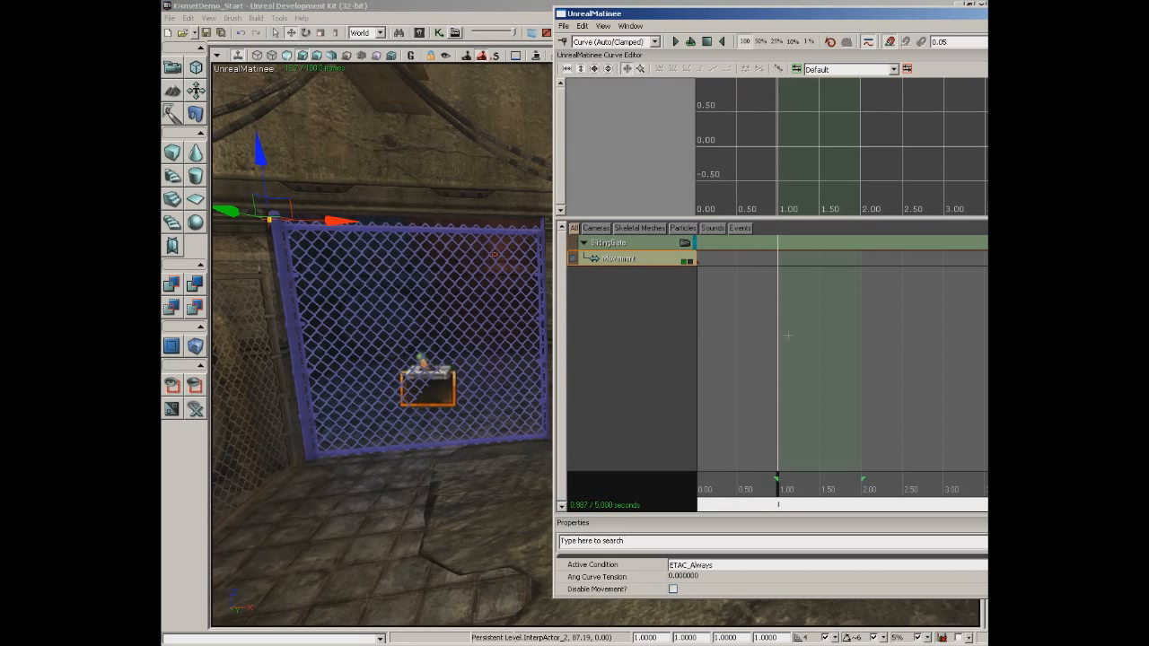
{"action": "key", "text": "Return"}
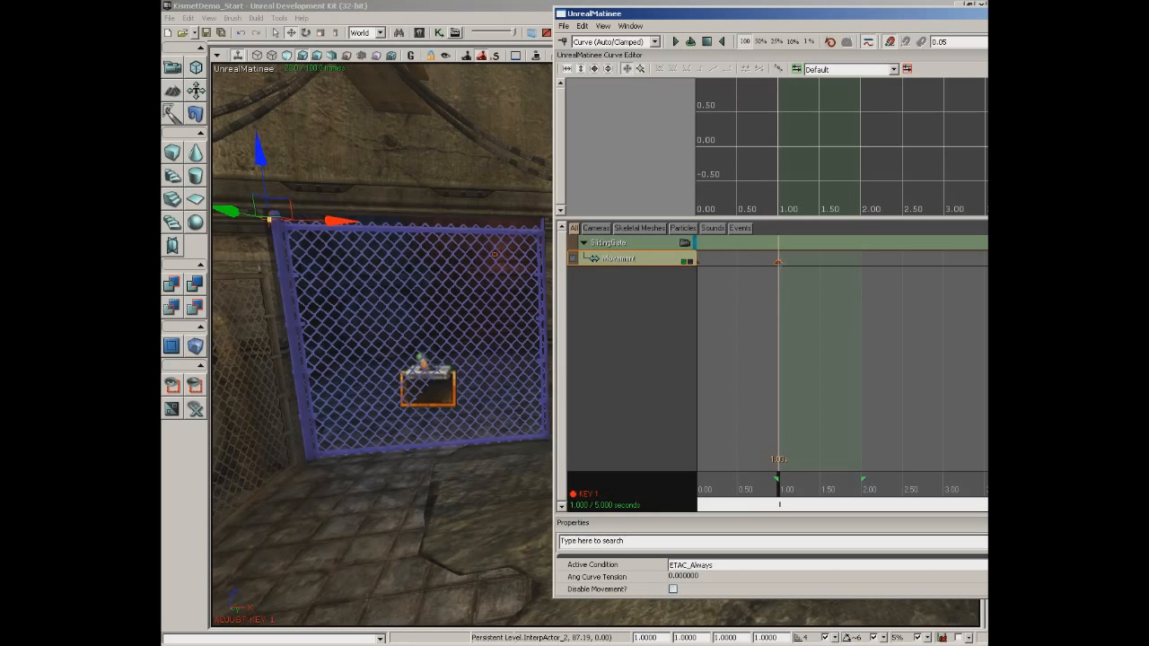
{"action": "left_click_drag", "start_coordinate": [339, 225], "coordinate": [526, 221]}
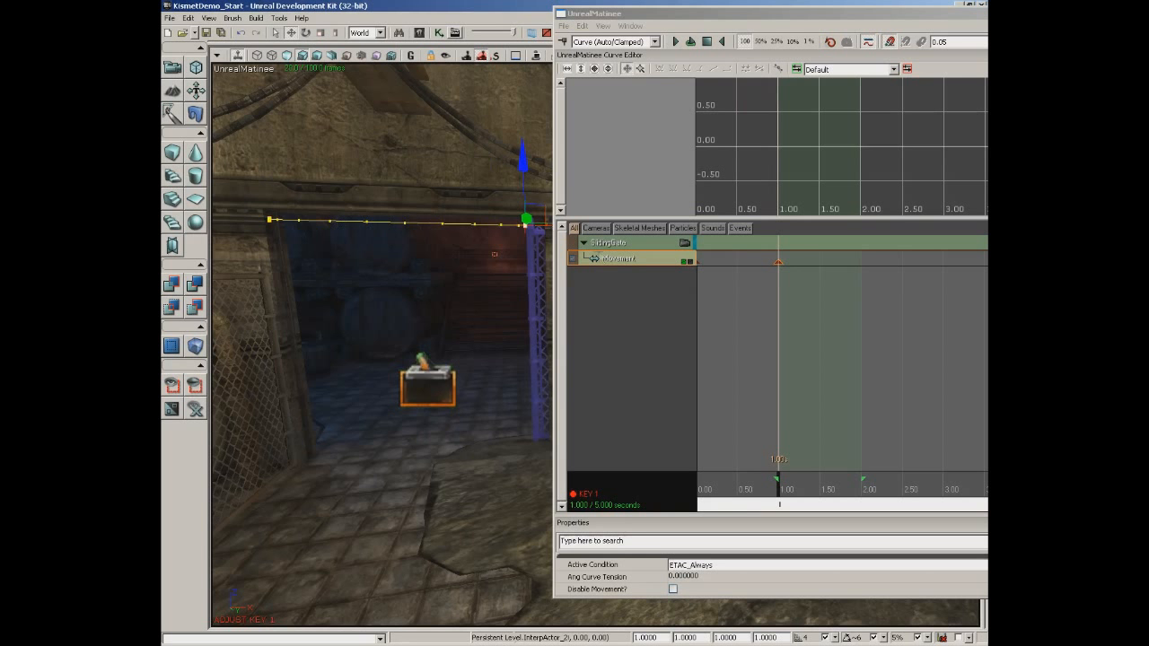
Shorten the Matinee sequence to end at 1.00 second, at the gate's last movement key, and close the Matinee editor
{"action": "left_click", "coordinate": [689, 43]}
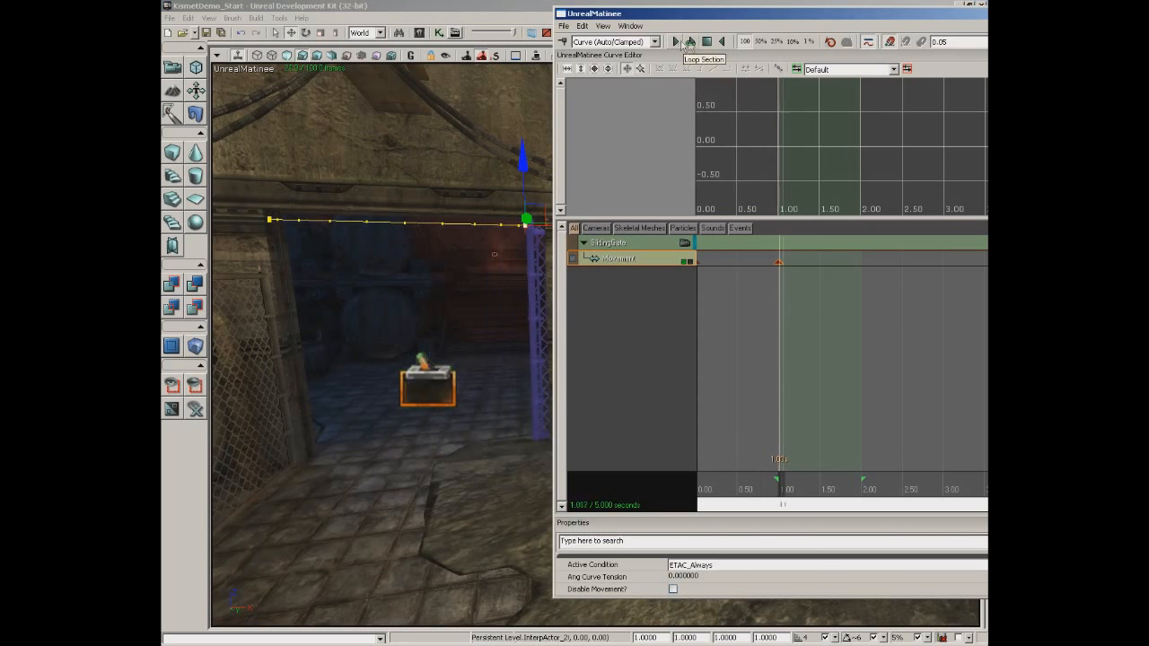
{"action": "left_click_drag", "start_coordinate": [747, 17], "coordinate": [537, 16]}
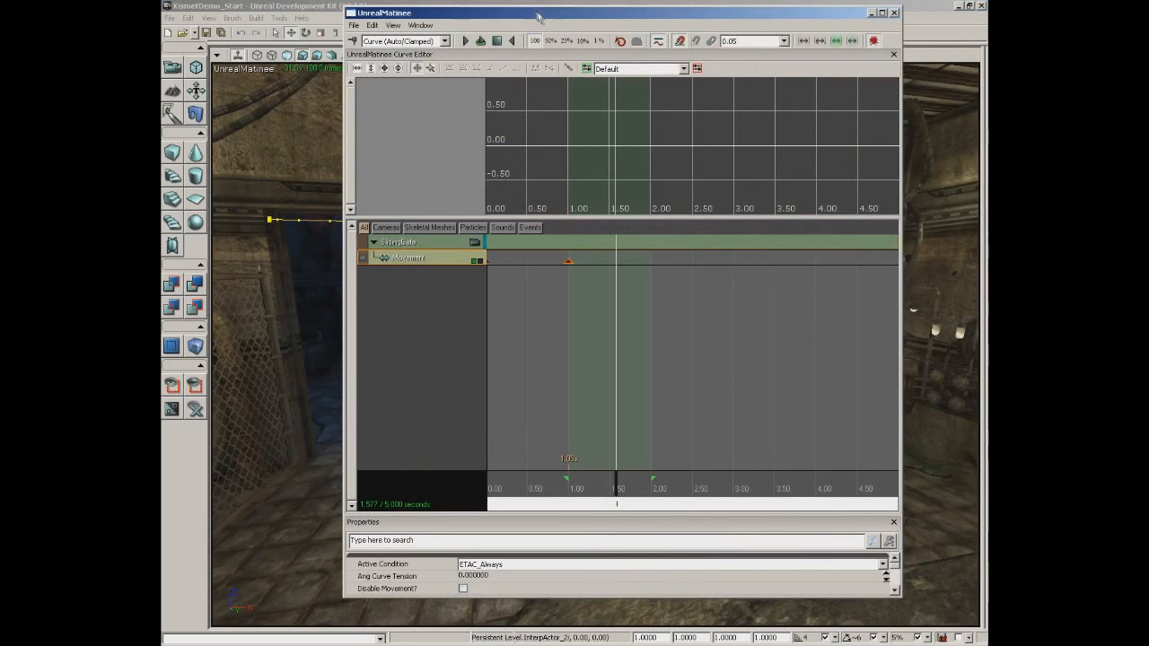
{"action": "left_click_drag", "start_coordinate": [903, 426], "coordinate": [974, 425]}
{"action": "mouse_move", "coordinate": [885, 445]}
{"action": "left_mouse_down"}
{"action": "mouse_move", "coordinate": [842, 444]}
{"action": "mouse_move", "coordinate": [856, 445]}
{"action": "left_mouse_up"}
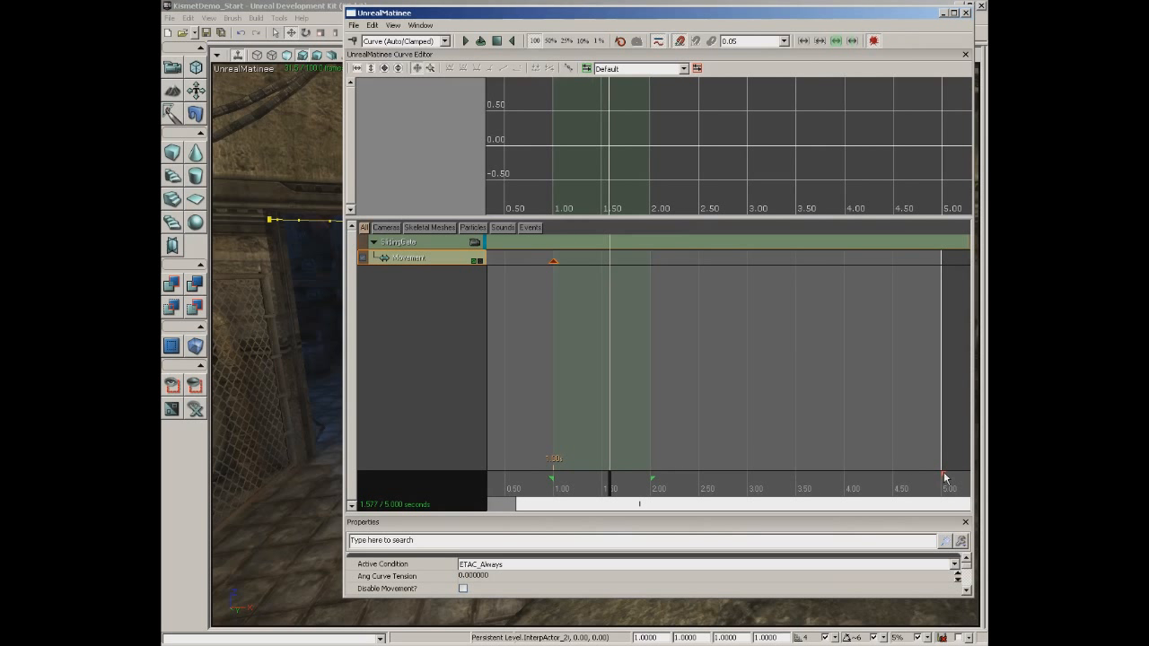
{"action": "left_click_drag", "start_coordinate": [945, 479], "coordinate": [554, 478]}
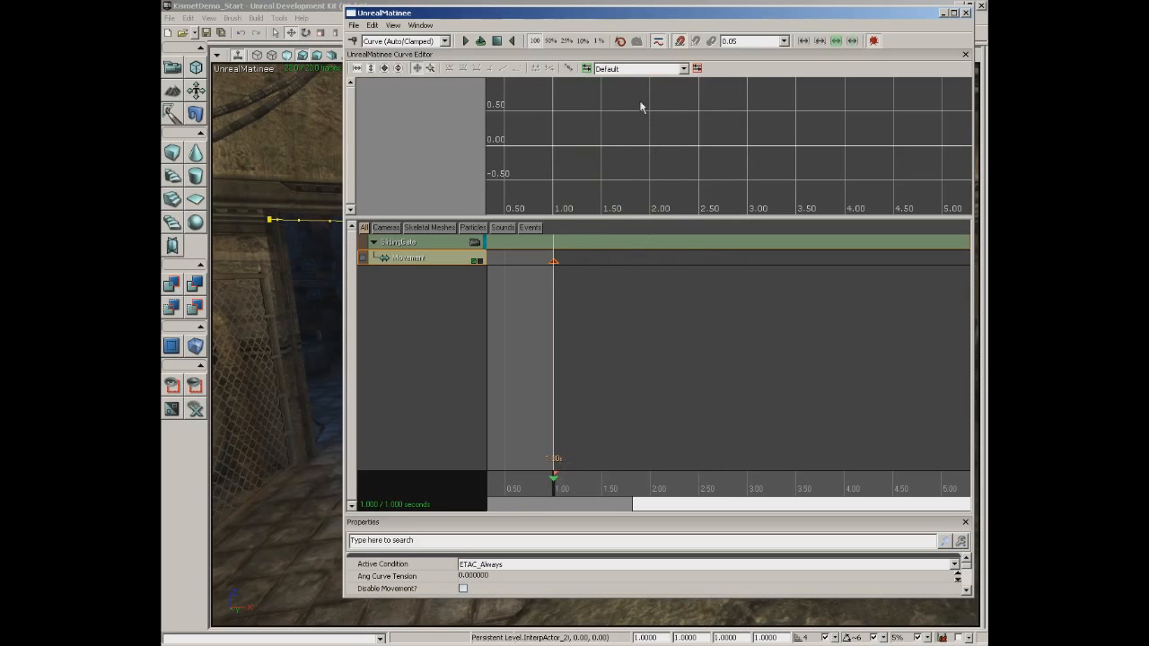
{"action": "left_click_drag", "start_coordinate": [610, 346], "coordinate": [777, 347]}
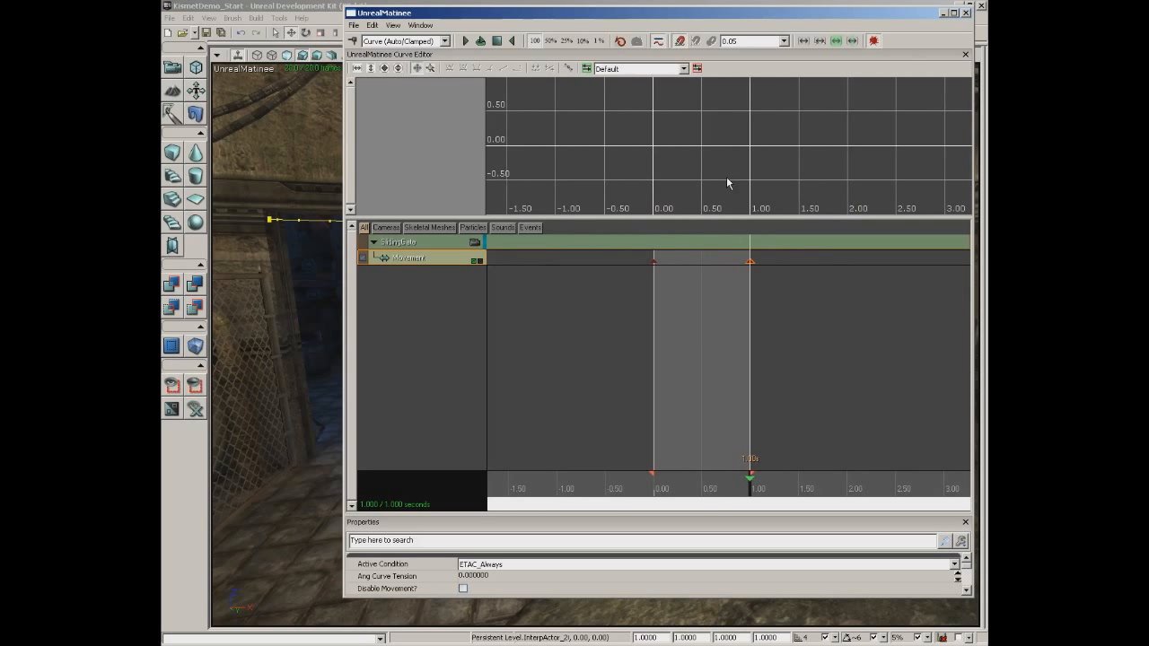
{"action": "left_click", "coordinate": [968, 13]}
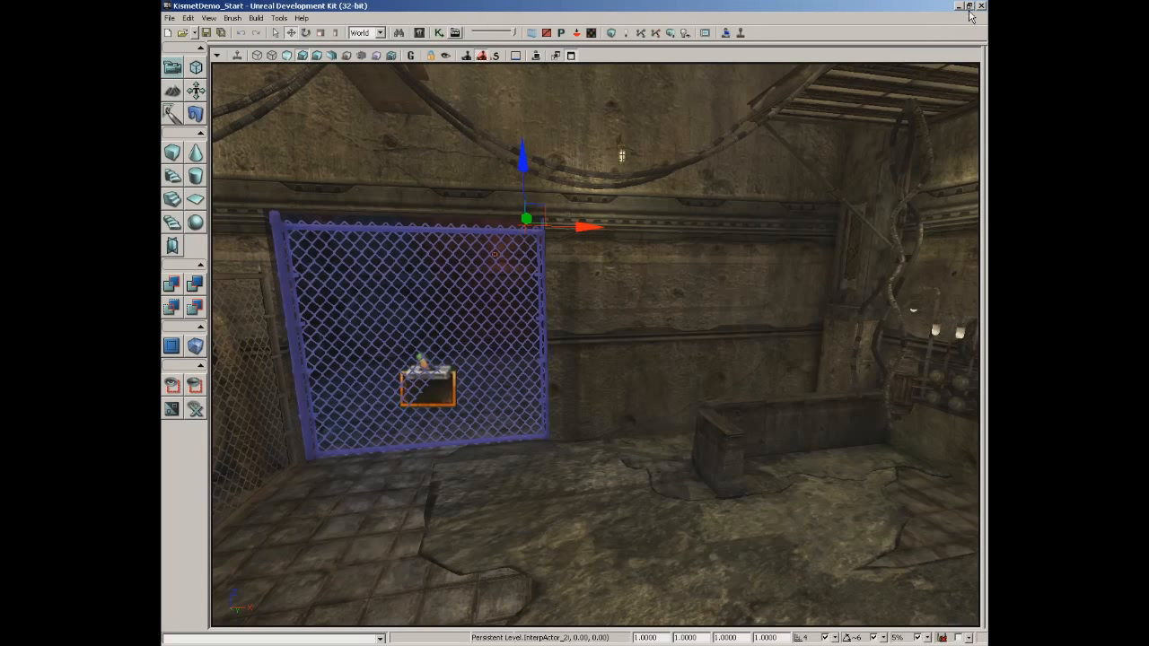
In Kismet, move the gate's variable below the Matinee and connect the Trigger_0 Touch event's UnTouched output to the Matinee's Reverse input
{"action": "left_click", "coordinate": [439, 32]}
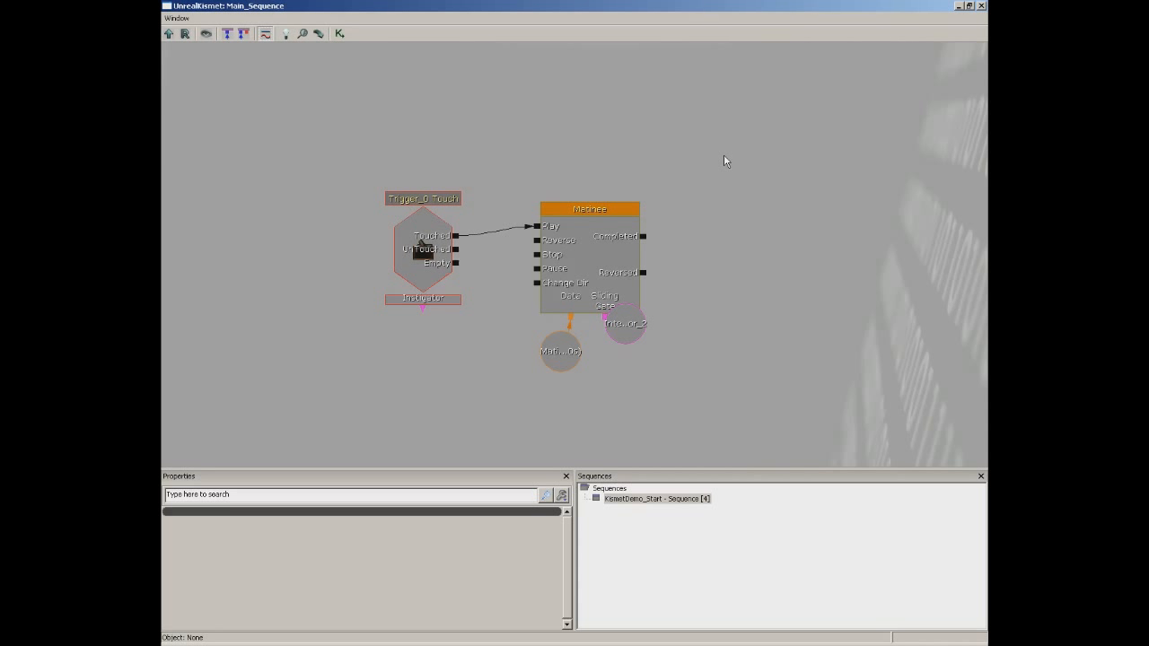
{"action": "left_click_drag", "start_coordinate": [625, 329], "coordinate": [623, 368], "text": "ctrl"}
{"action": "left_click", "coordinate": [437, 251]}
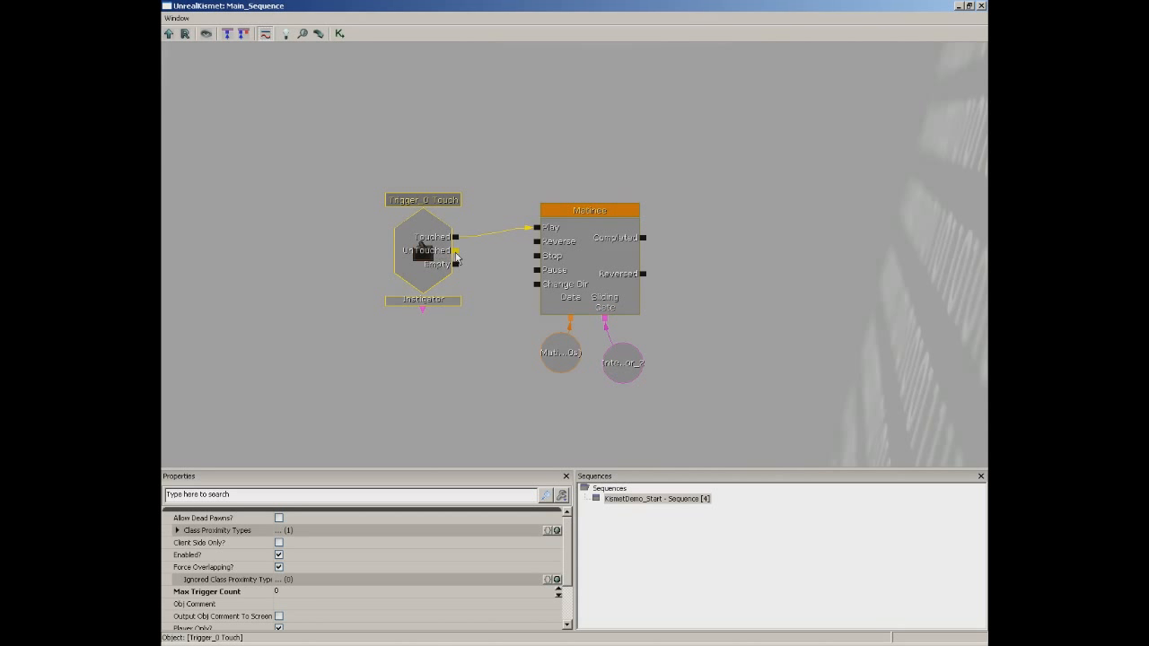
{"action": "left_click_drag", "start_coordinate": [456, 257], "coordinate": [537, 241]}
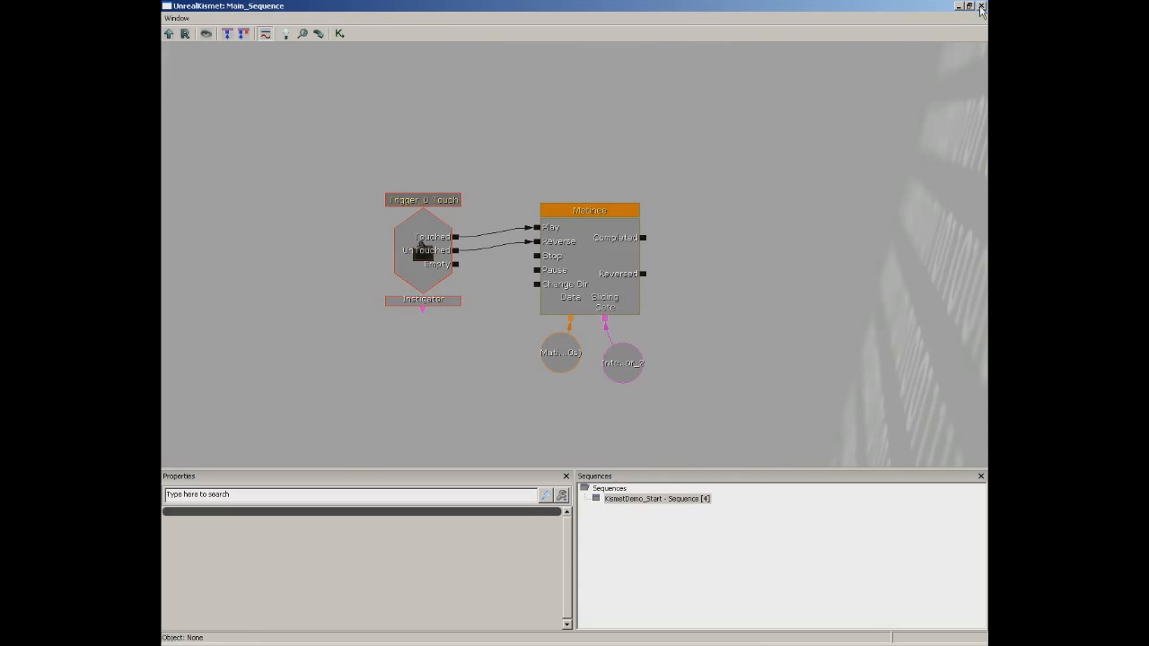
{"action": "left_click", "coordinate": [981, 8]}
Play the level from the floor in front of the gate, walk back and forth through the doorway to test it, and end the game
{"action": "right_click", "coordinate": [372, 561]}
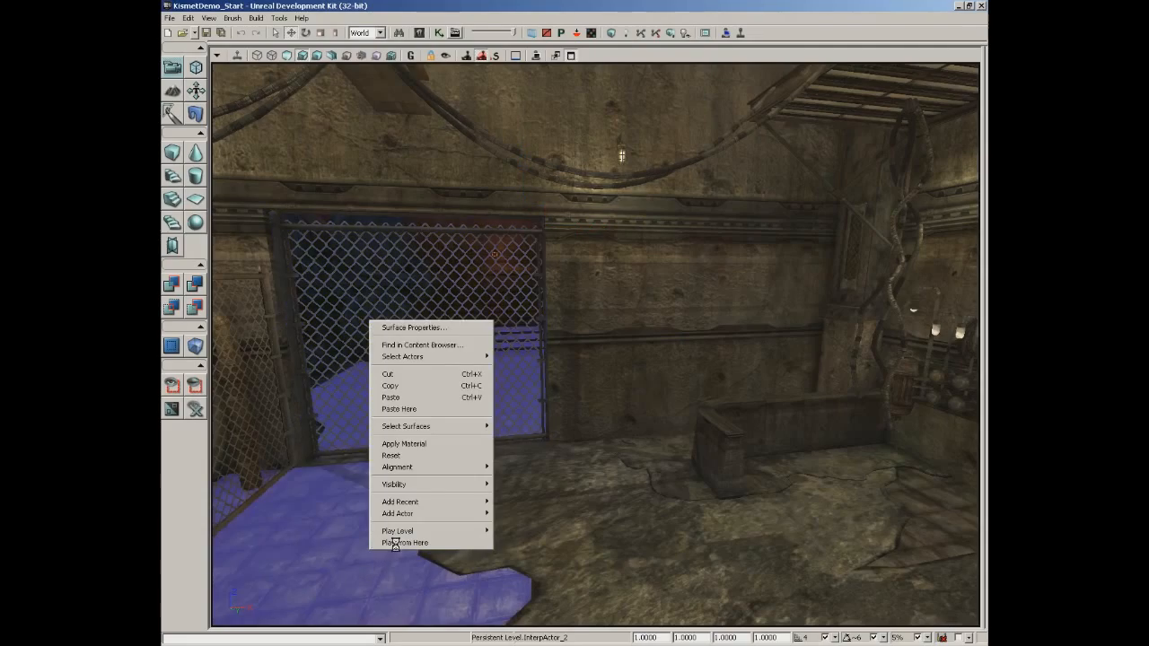
{"action": "left_click", "coordinate": [395, 543]}
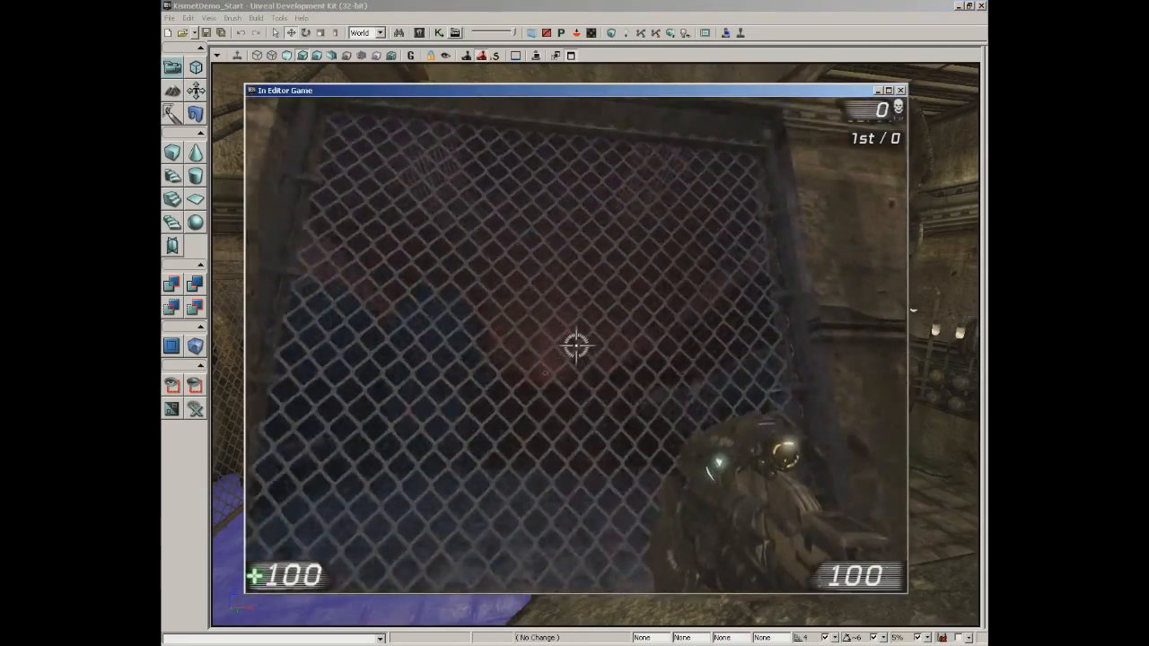
{"action": "key", "text": "w"}
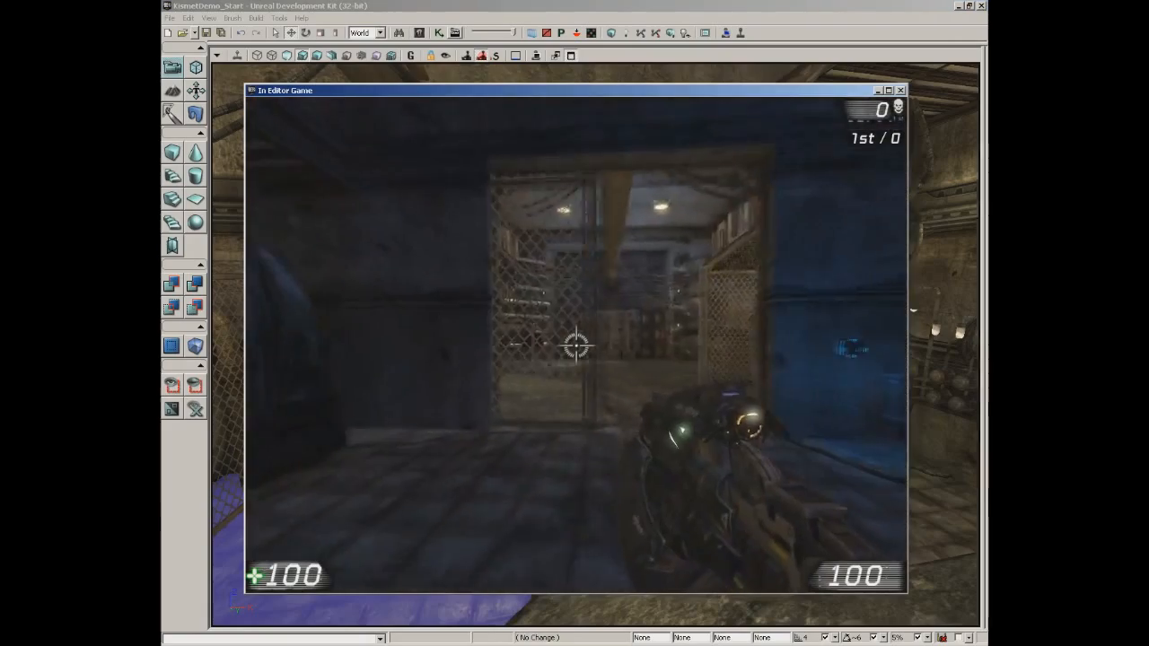
{"action": "key", "text": "w"}
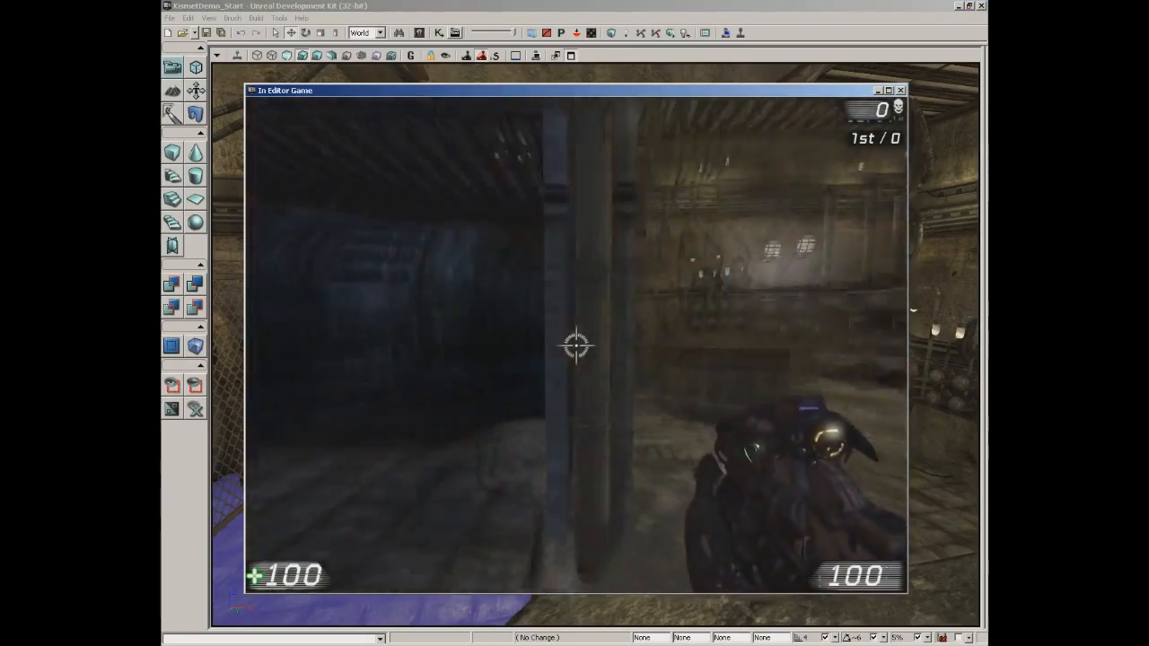
{"action": "key", "text": "w"}
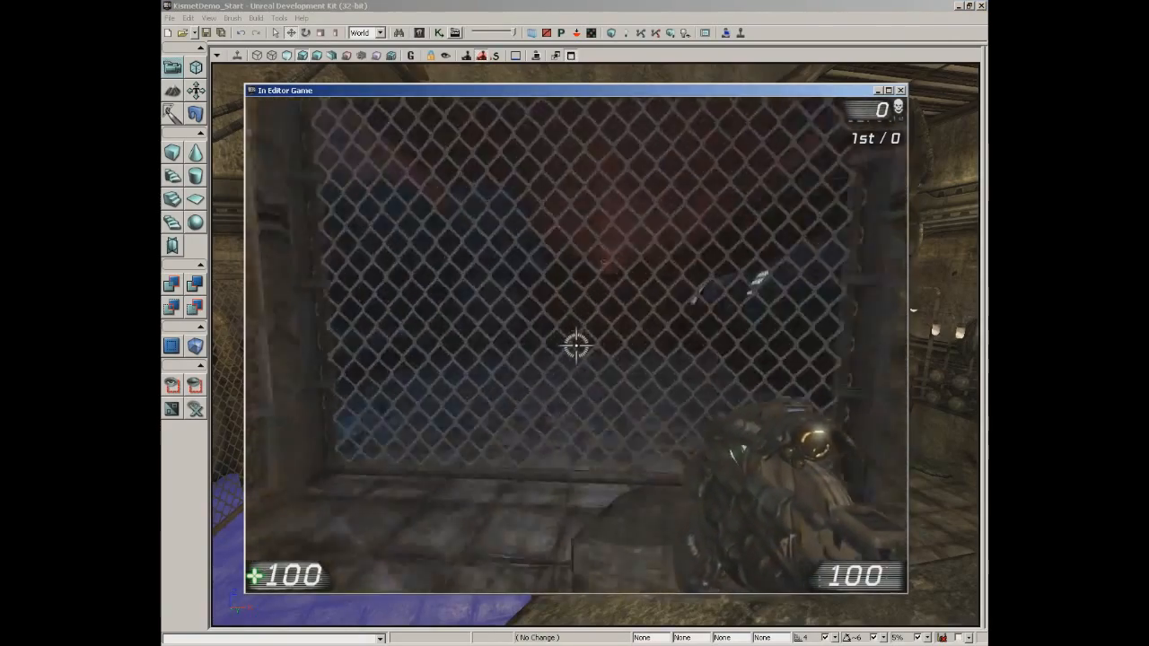
{"action": "key", "text": "w"}
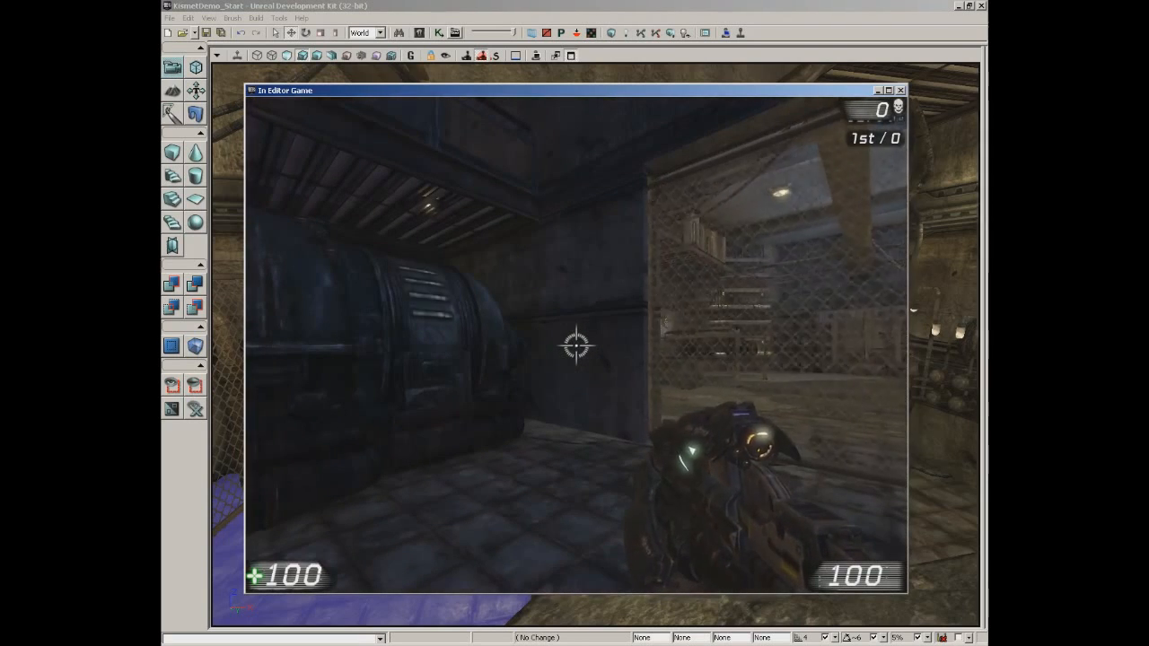
{"action": "key", "text": "Escape"}
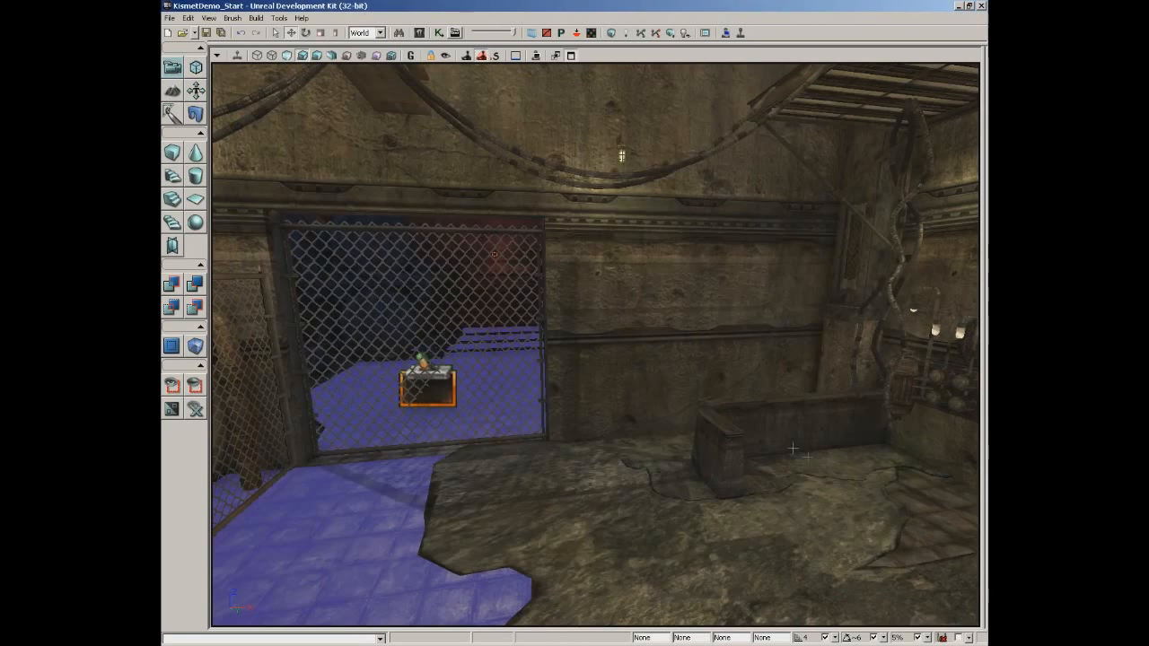
Open the gate's properties, examine the InterpActor open, opened, close, closed and ambient sound settings, and close the properties
{"action": "left_click", "coordinate": [432, 231]}
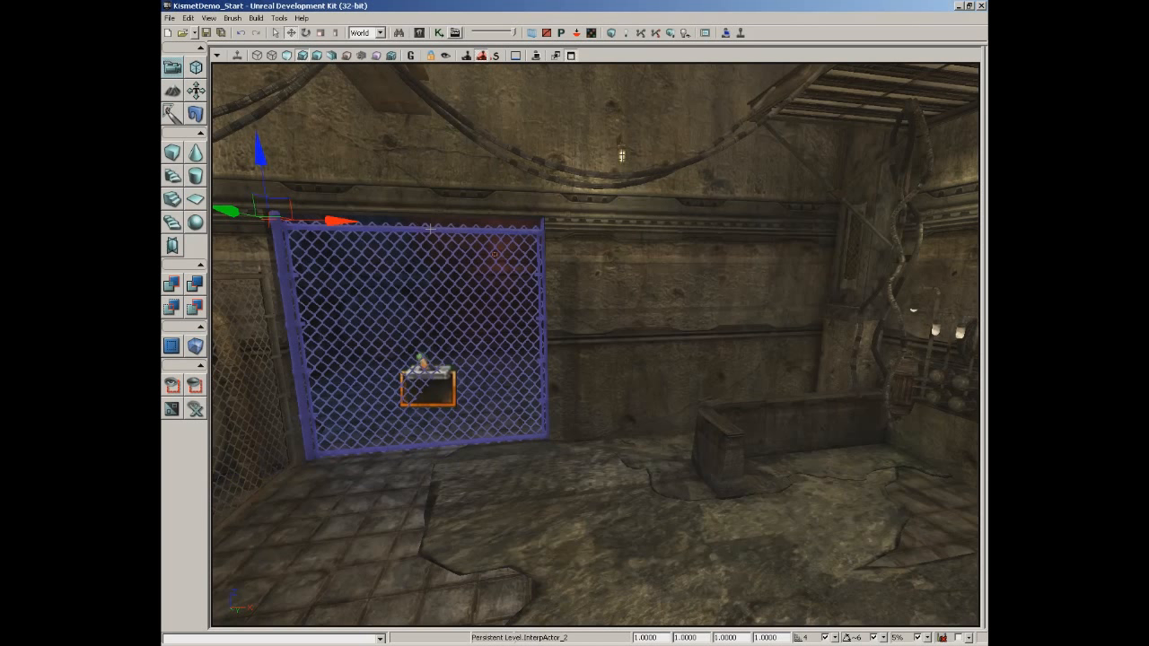
{"action": "key", "text": "F4"}
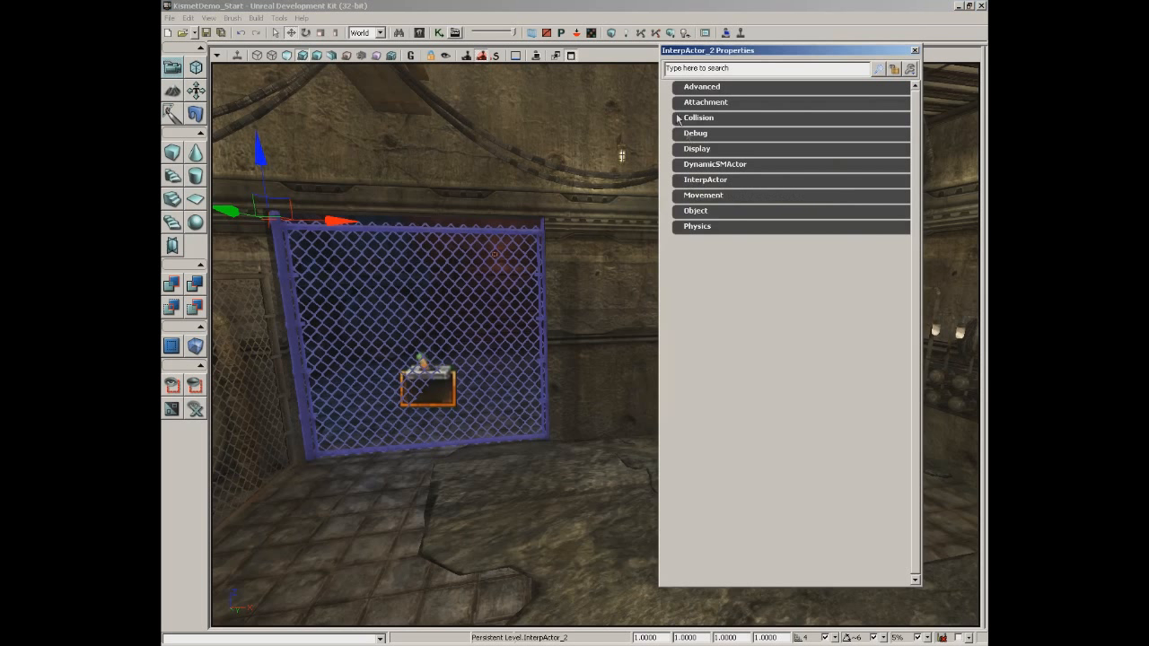
{"action": "left_click", "coordinate": [704, 182]}
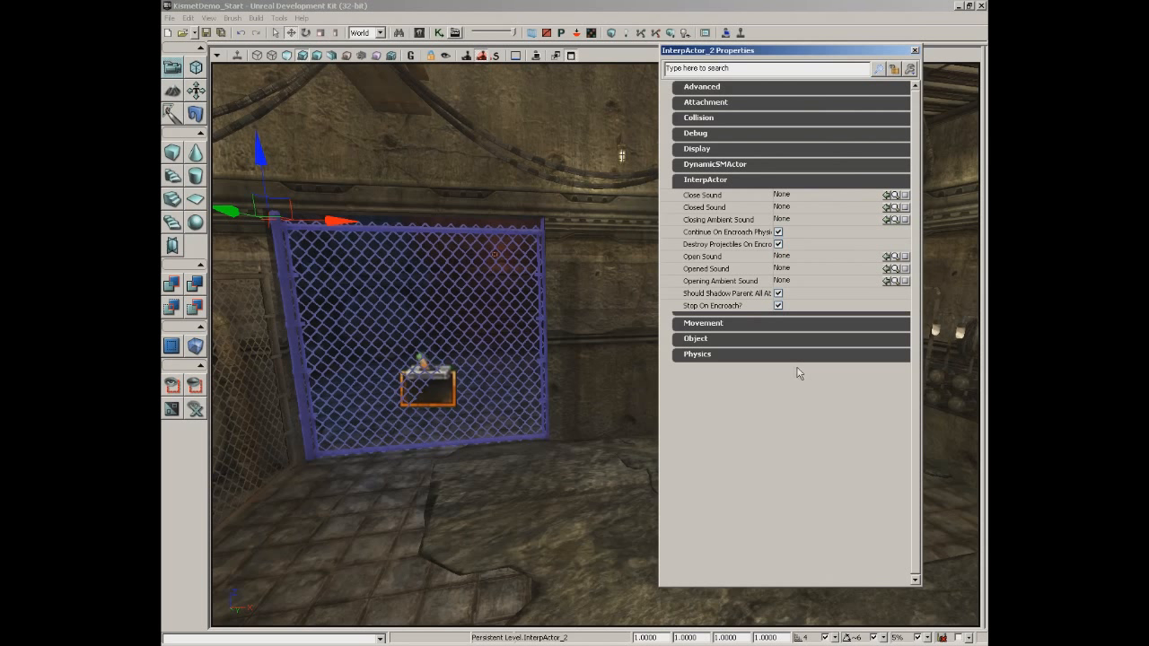
{"action": "left_click", "coordinate": [704, 257]}
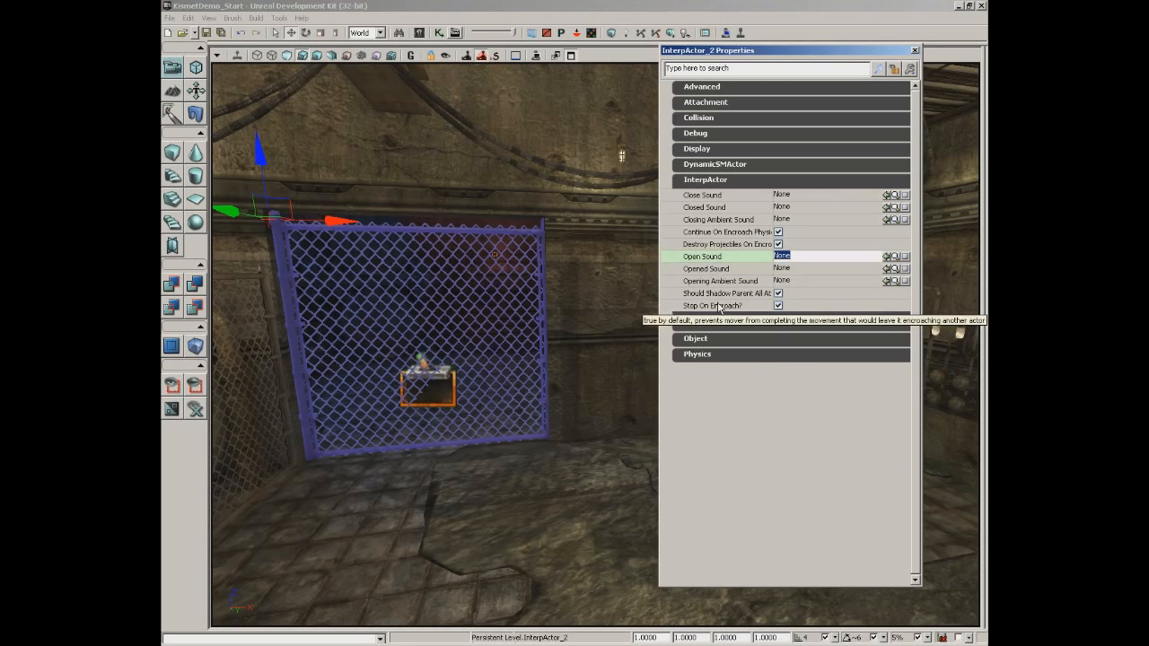
{"action": "left_click", "coordinate": [714, 268]}
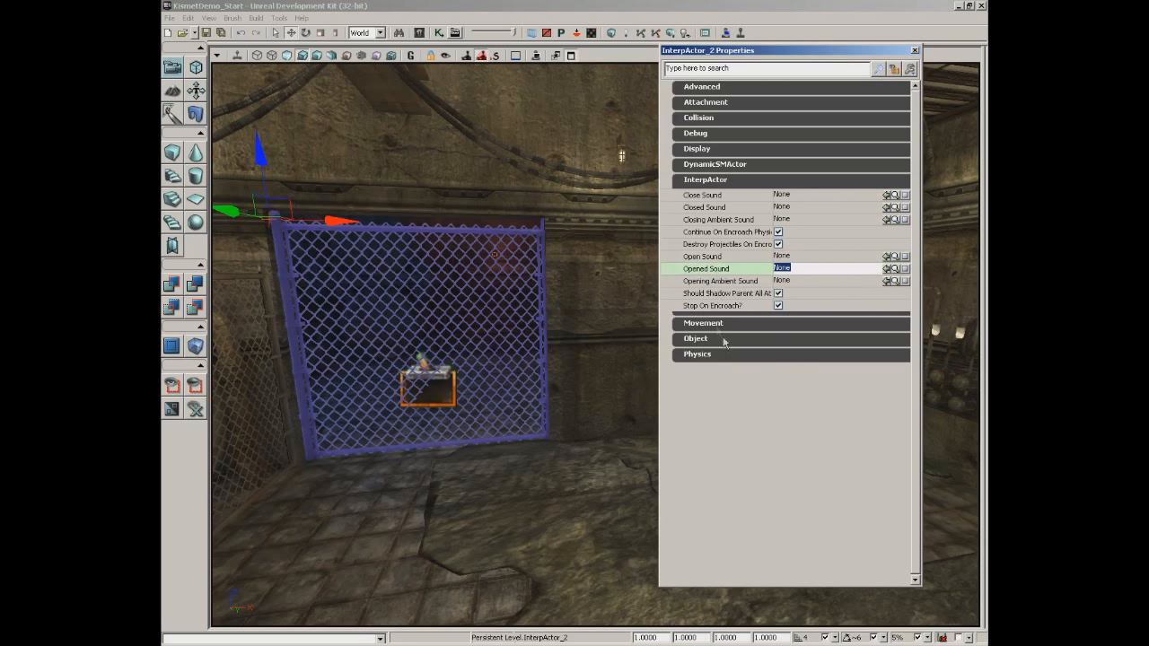
{"action": "left_click", "coordinate": [693, 282]}
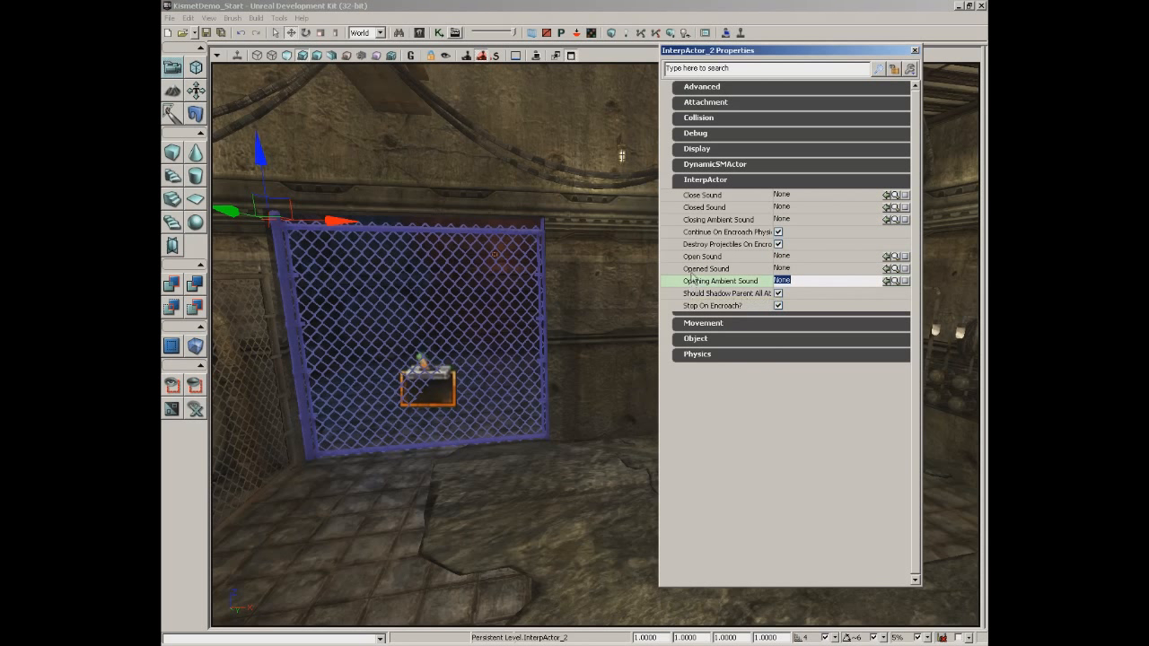
{"action": "left_click", "coordinate": [697, 196]}
{"action": "left_click", "coordinate": [697, 208]}
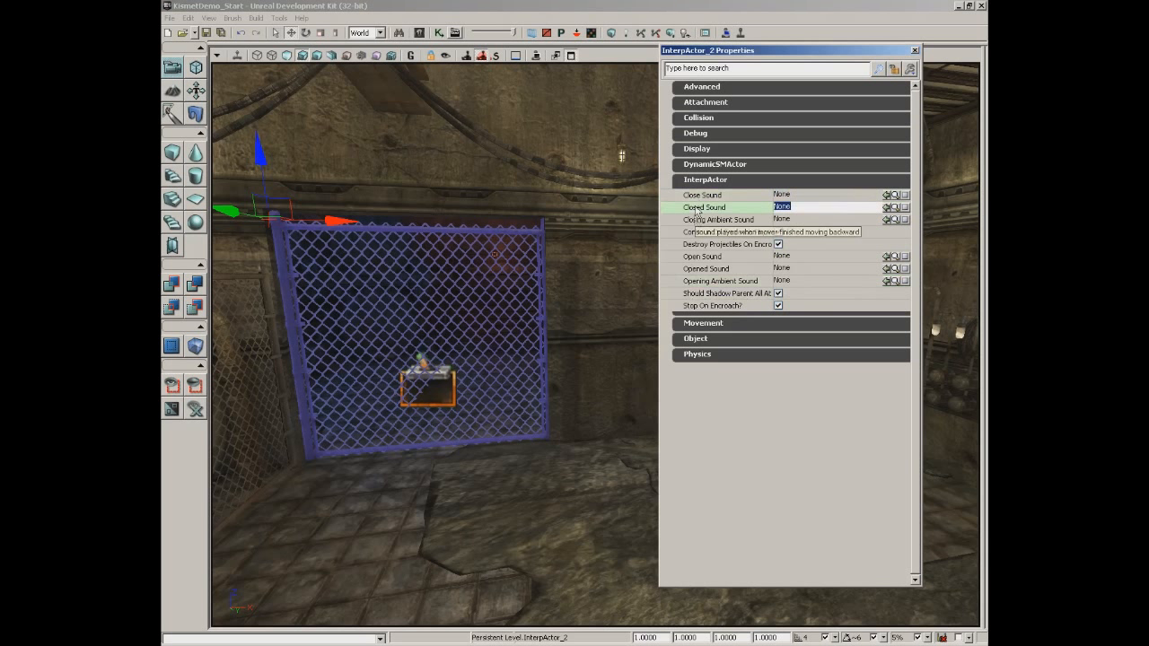
{"action": "left_click", "coordinate": [708, 221]}
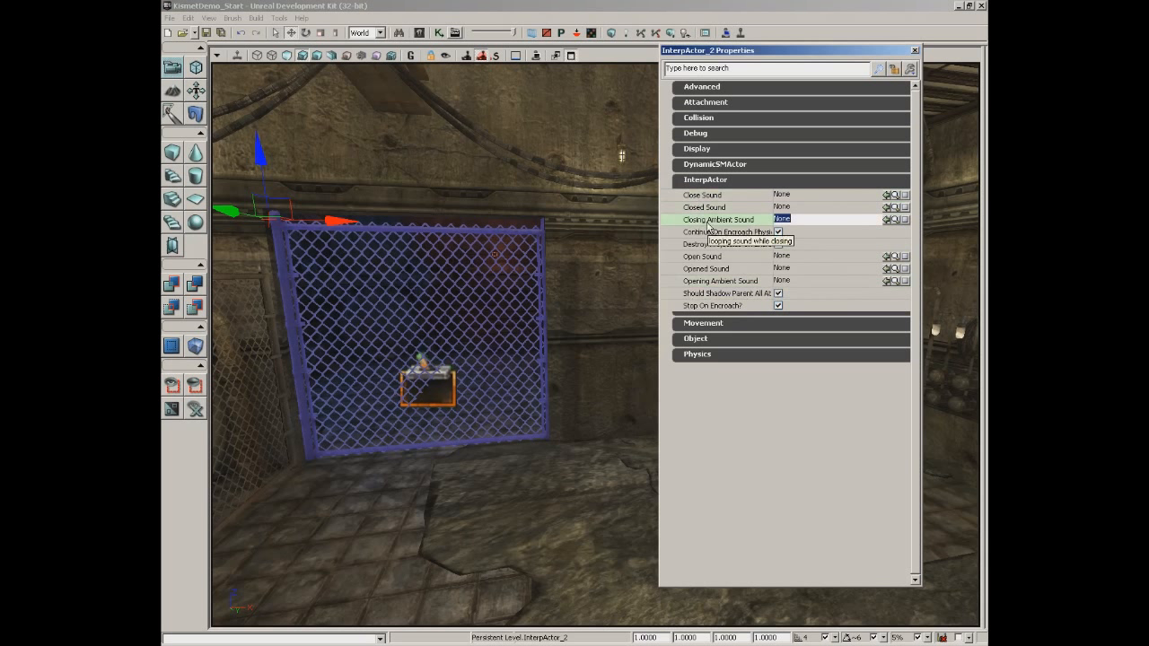
{"action": "left_click", "coordinate": [915, 50]}
Inspect the gate from both sides of the doorway and review its Kismet sequence
{"action": "left_click_drag", "start_coordinate": [627, 380], "coordinate": [628, 380]}
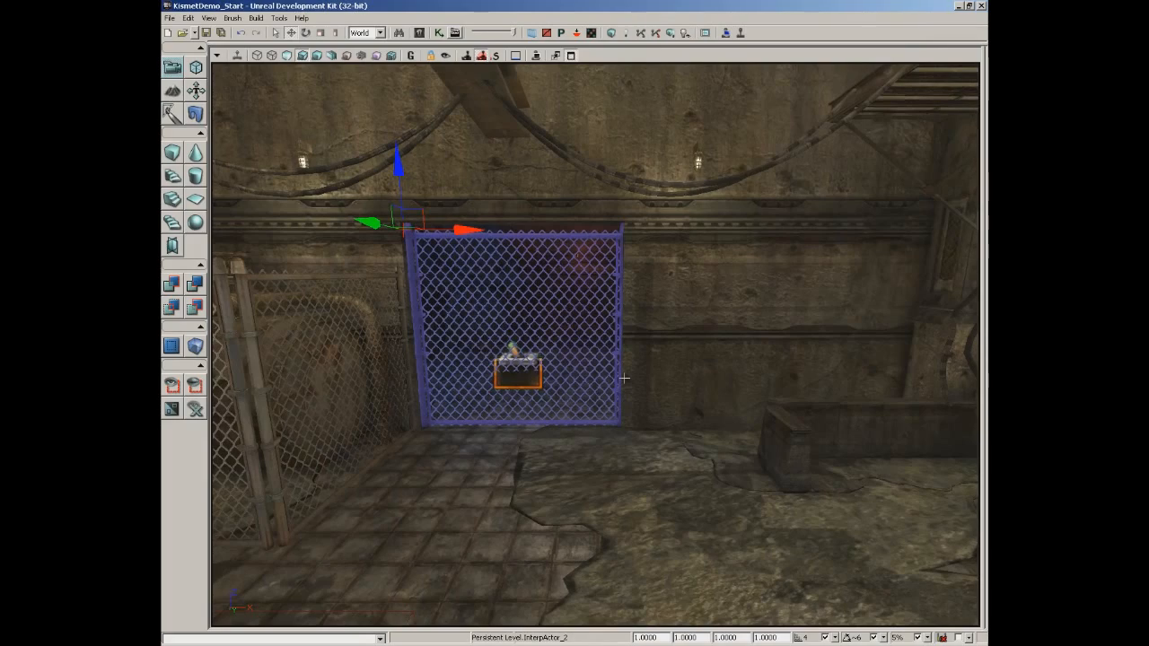
{"action": "left_click_drag", "start_coordinate": [635, 407], "coordinate": [422, 323]}
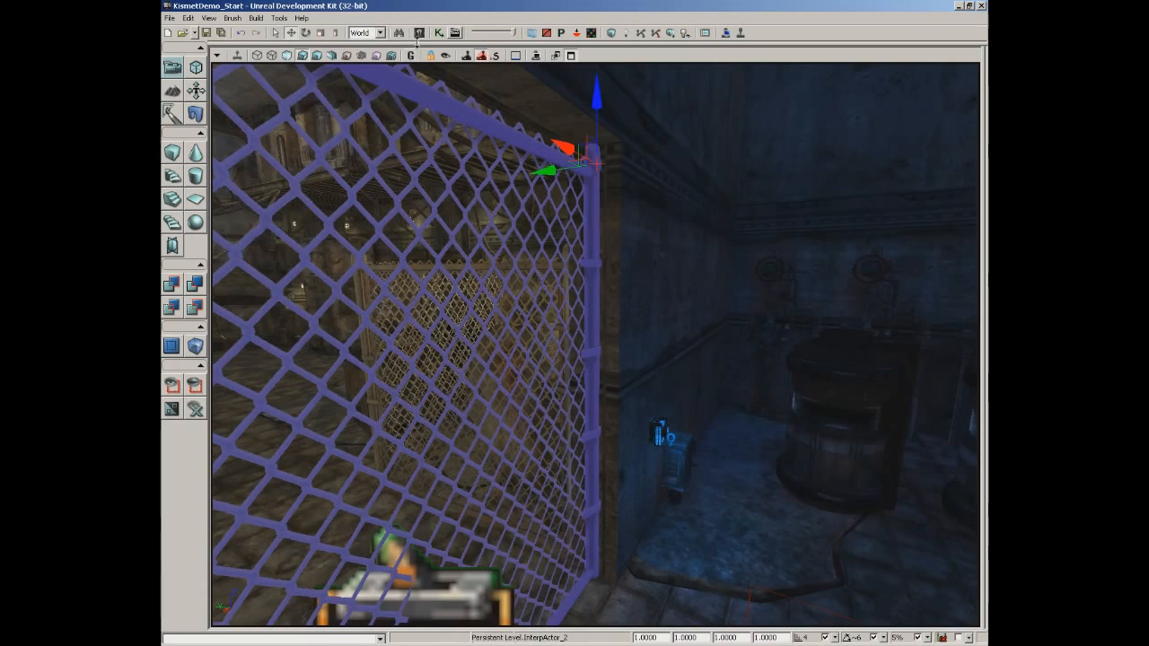
{"action": "mouse_move", "coordinate": [485, 77]}
{"action": "left_mouse_down"}
{"action": "mouse_move", "coordinate": [494, 225]}
{"action": "mouse_move", "coordinate": [485, 76]}
{"action": "left_mouse_up"}
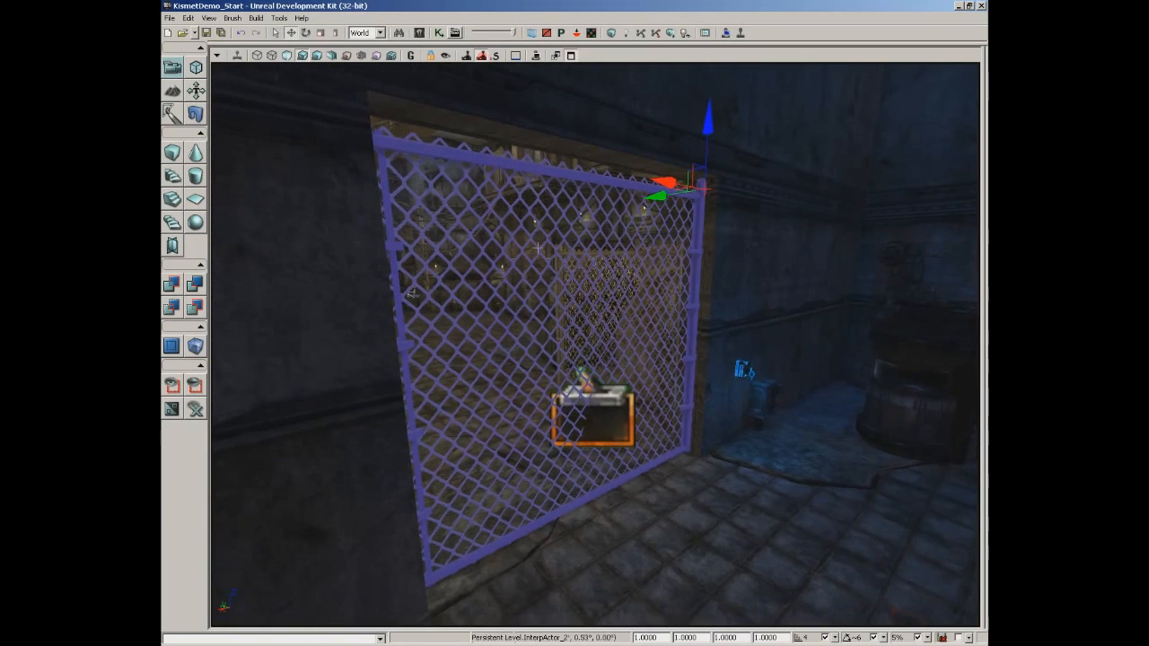
{"action": "left_click", "coordinate": [439, 33]}
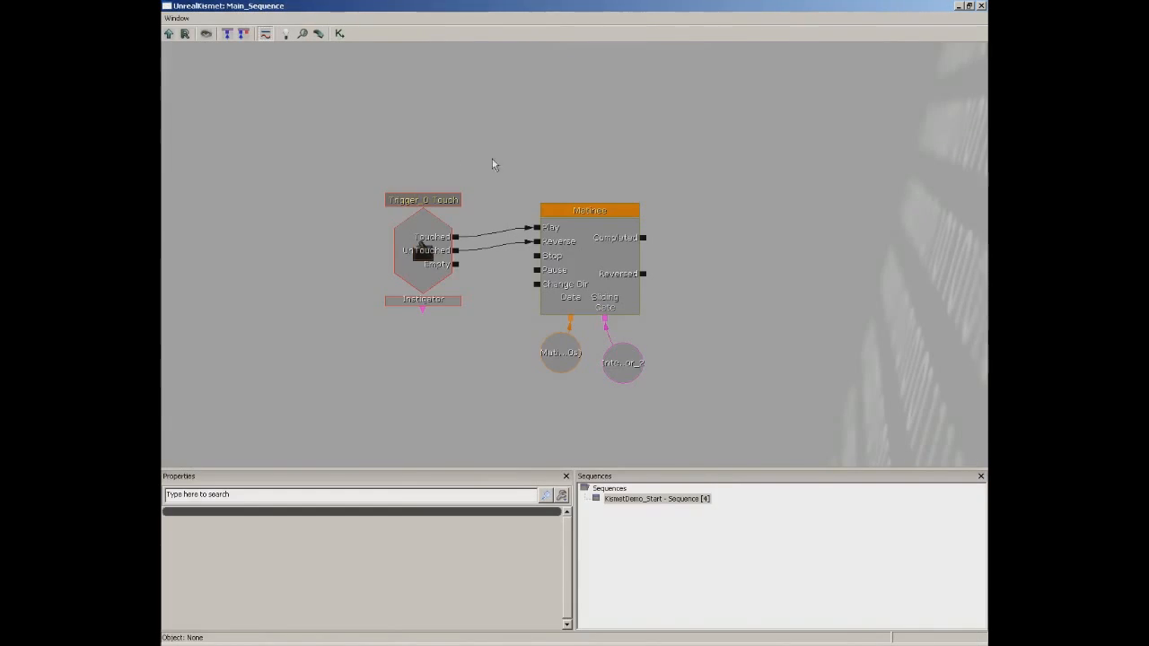
{"action": "left_click", "coordinate": [959, 6]}
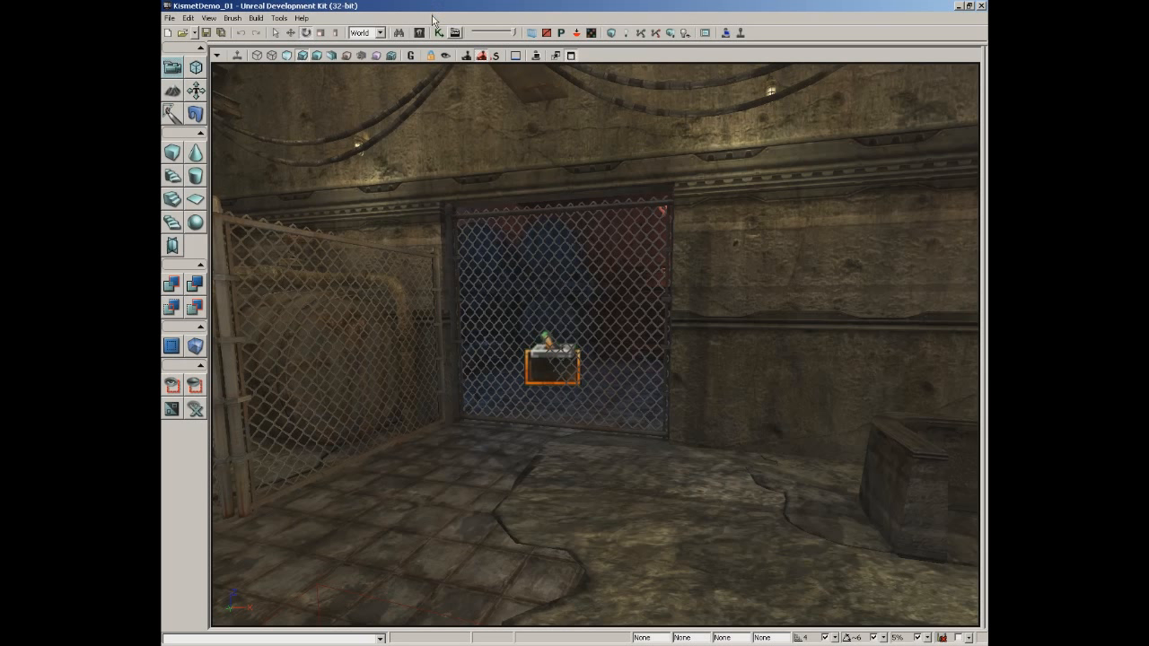
Select the gate in the KismetDemo_01 level and open its Matinee from Kismet for editing
{"action": "left_click", "coordinate": [497, 212]}
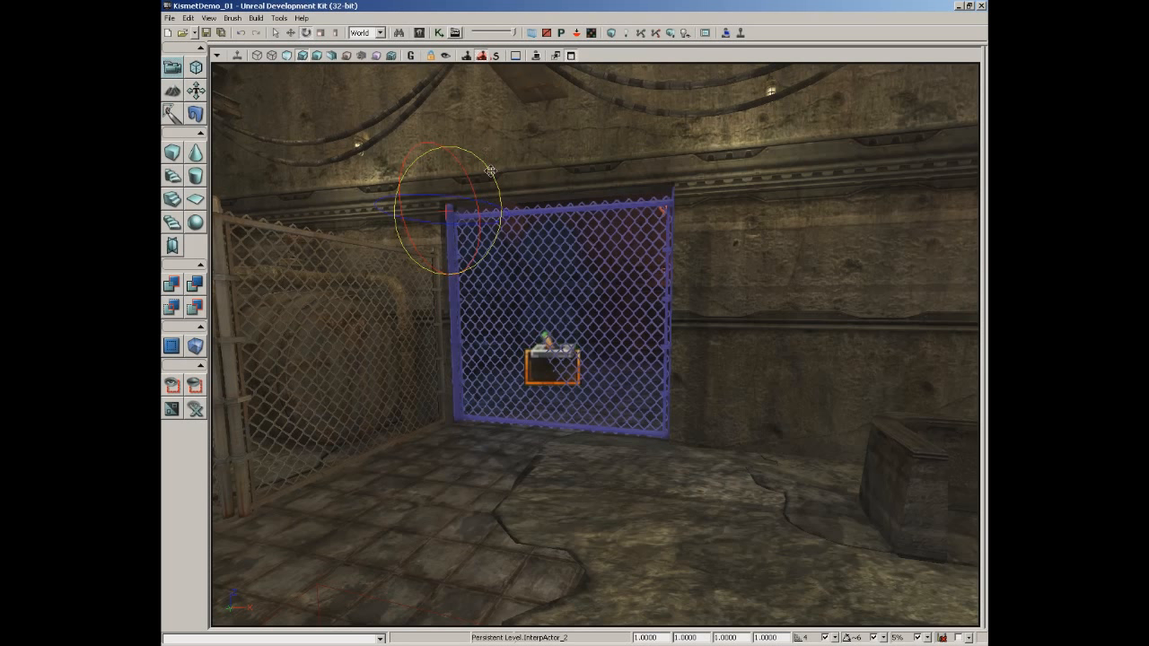
{"action": "left_click", "coordinate": [440, 33]}
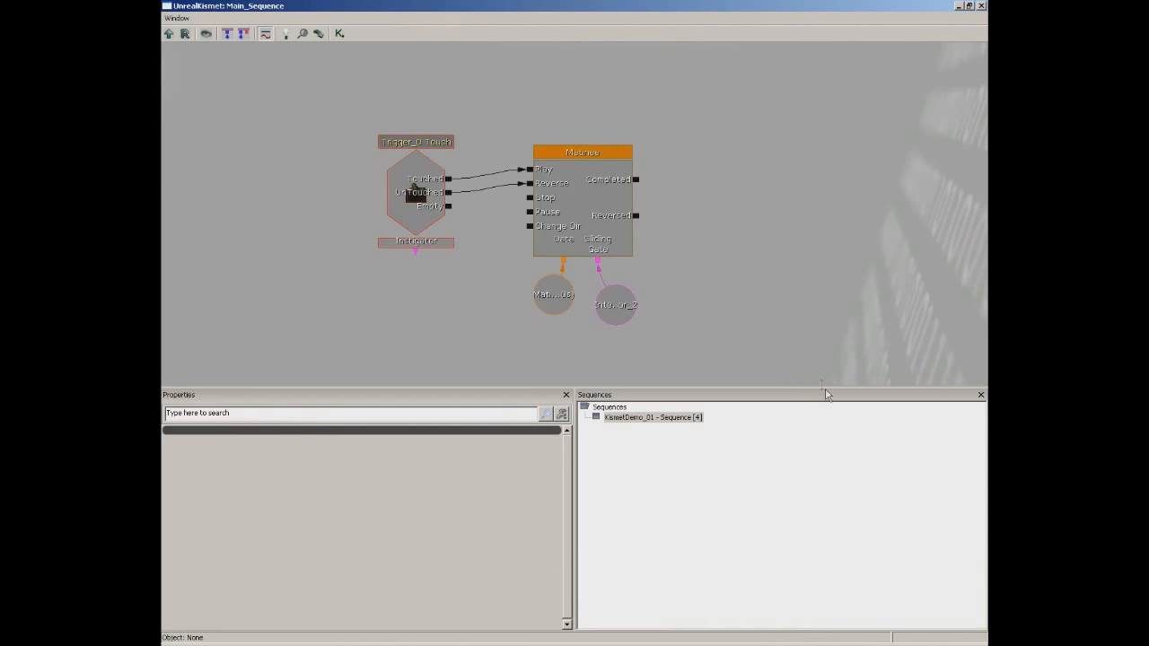
{"action": "double_click", "coordinate": [584, 201]}
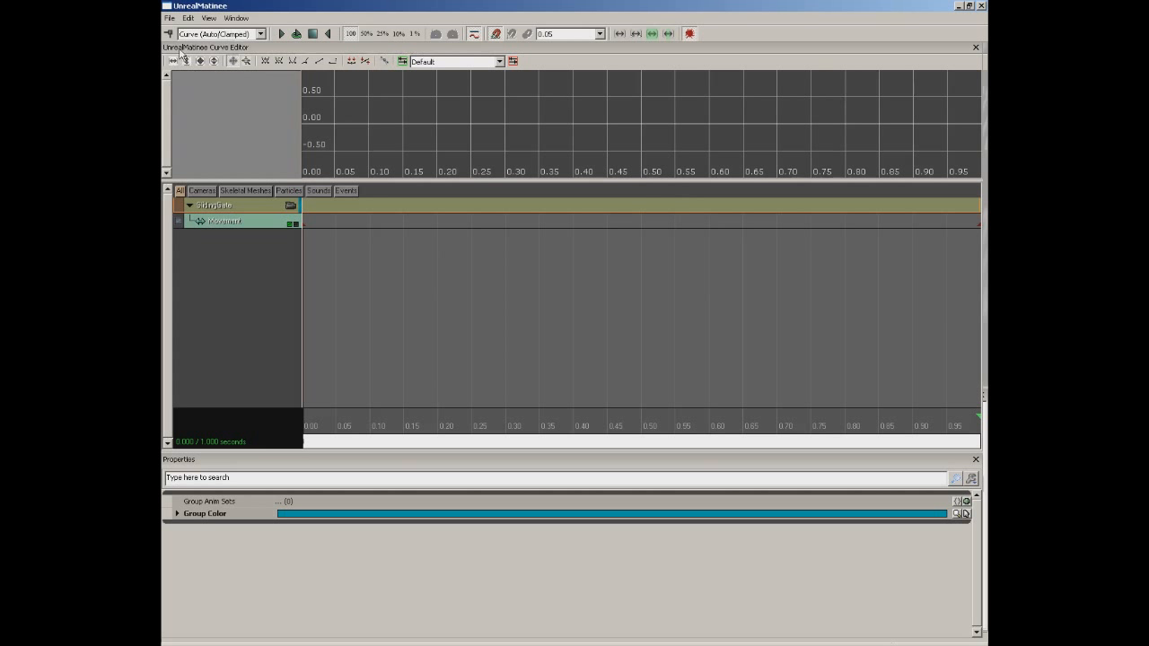
Hide the Matinee curve editor and bring it back into the layout
{"action": "left_click", "coordinate": [976, 46]}
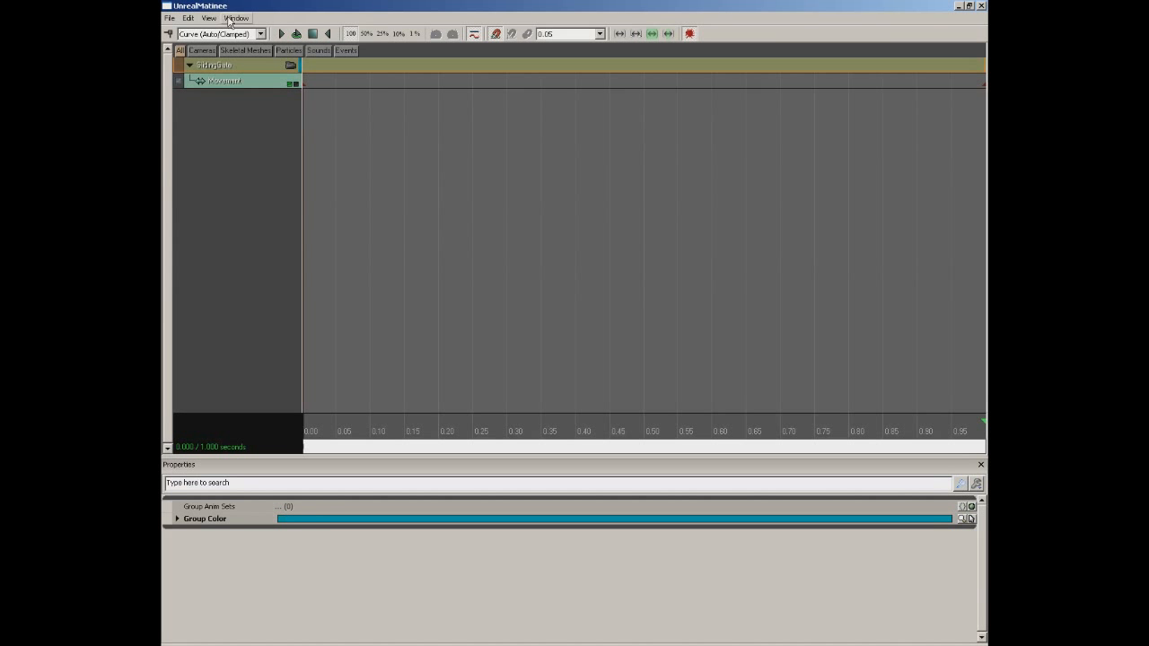
{"action": "left_click", "coordinate": [237, 18]}
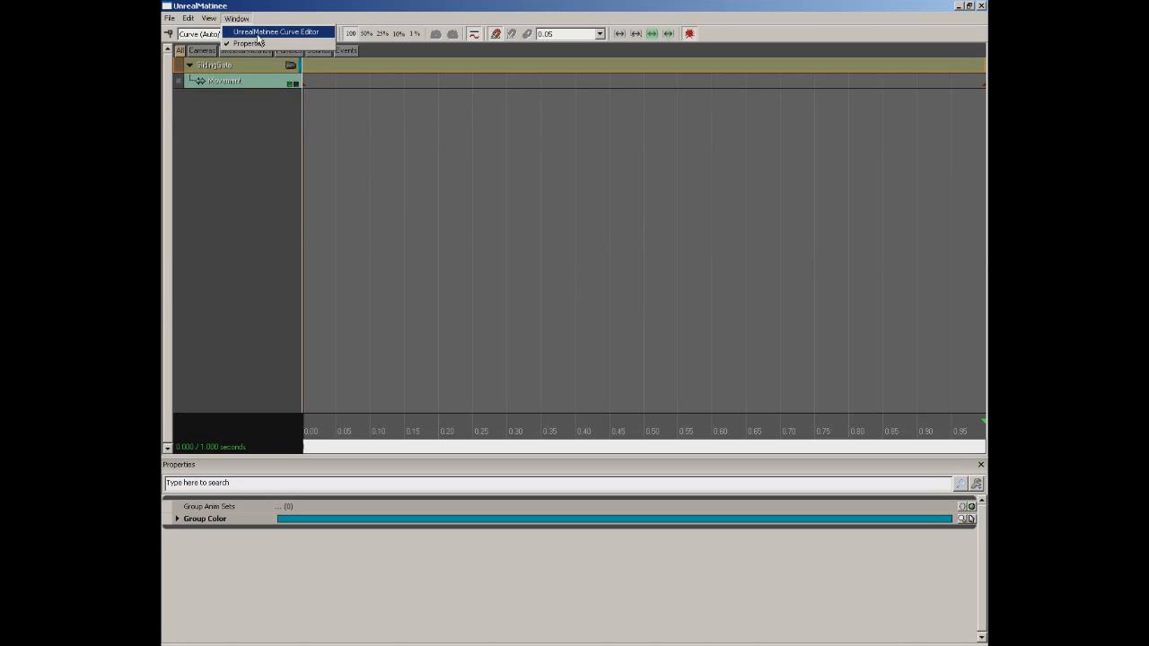
{"action": "left_click", "coordinate": [259, 33]}
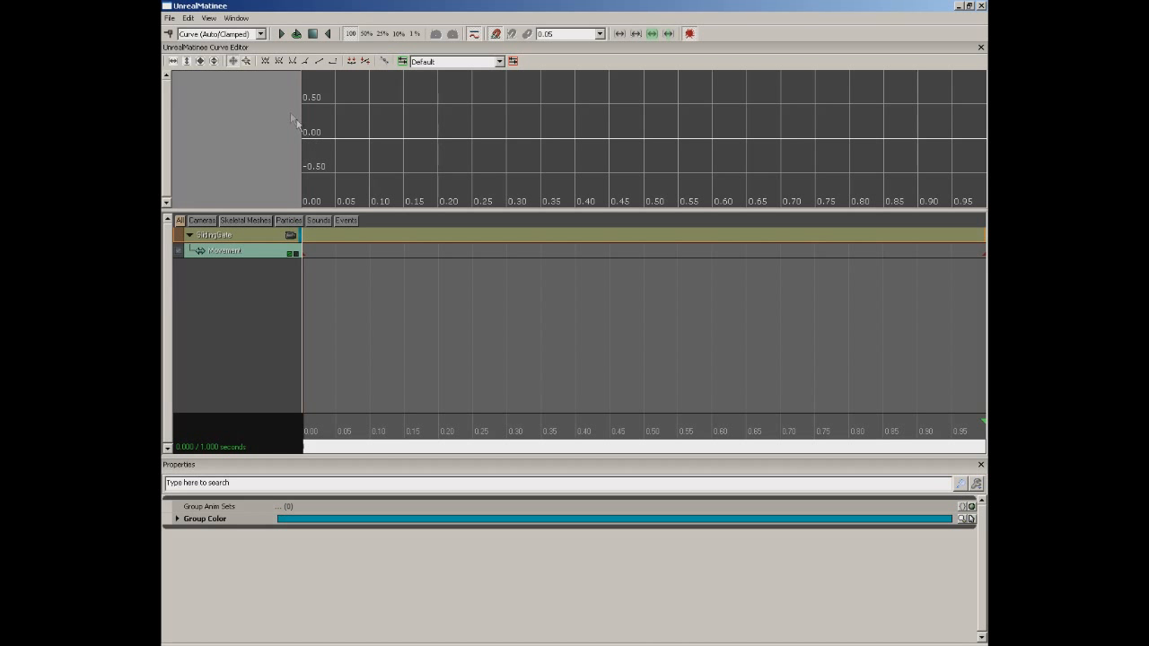
Display the SlidingGate group's Movement track in the curve editor and fit the whole curve in view
{"action": "left_click", "coordinate": [215, 252]}
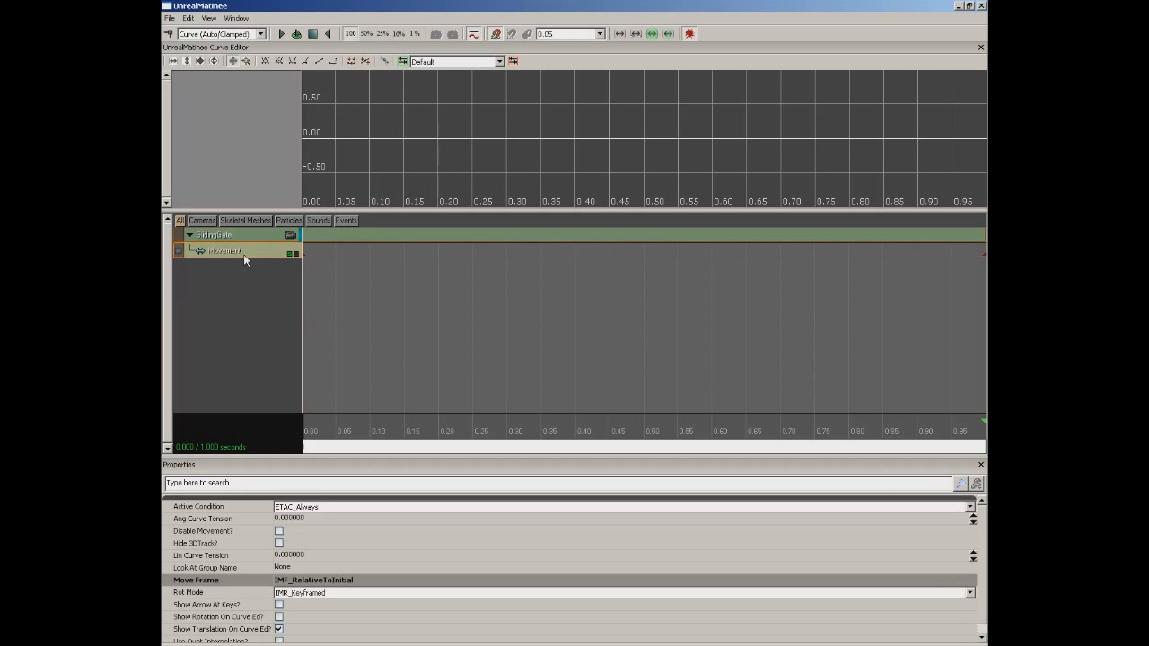
{"action": "left_click", "coordinate": [294, 253]}
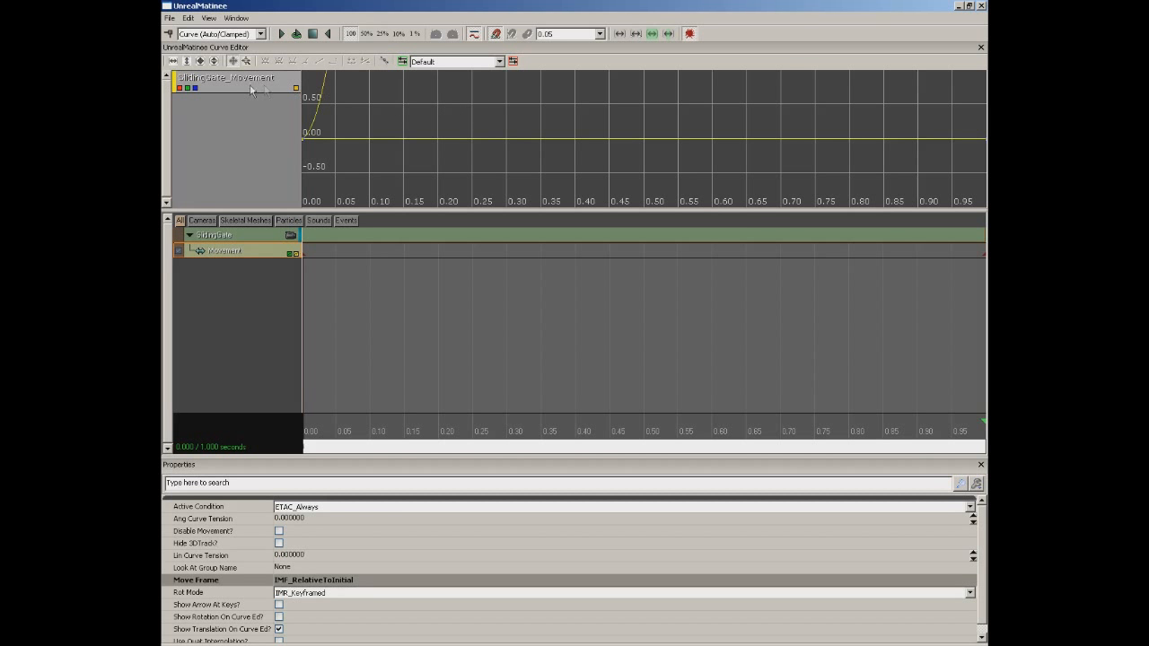
{"action": "scroll", "coordinate": [449, 135], "scroll_direction": "down", "scroll_amount": 8}
{"action": "scroll", "coordinate": [506, 143], "scroll_direction": "down", "scroll_amount": 8}
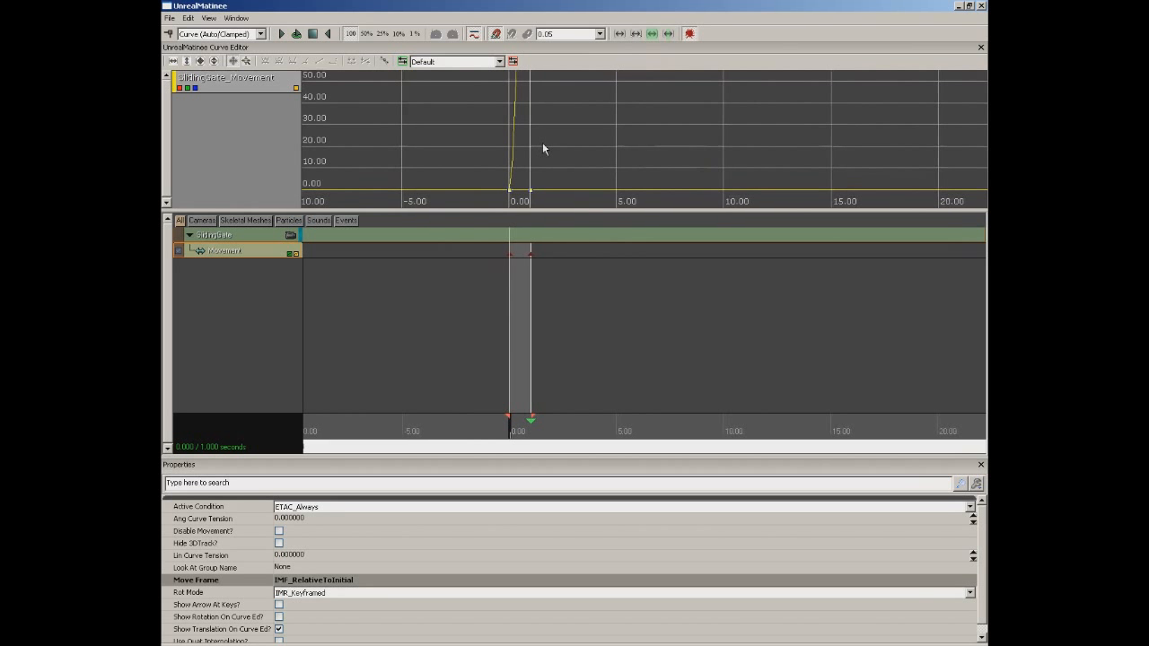
{"action": "scroll", "coordinate": [539, 139], "scroll_direction": "up", "scroll_amount": 4}
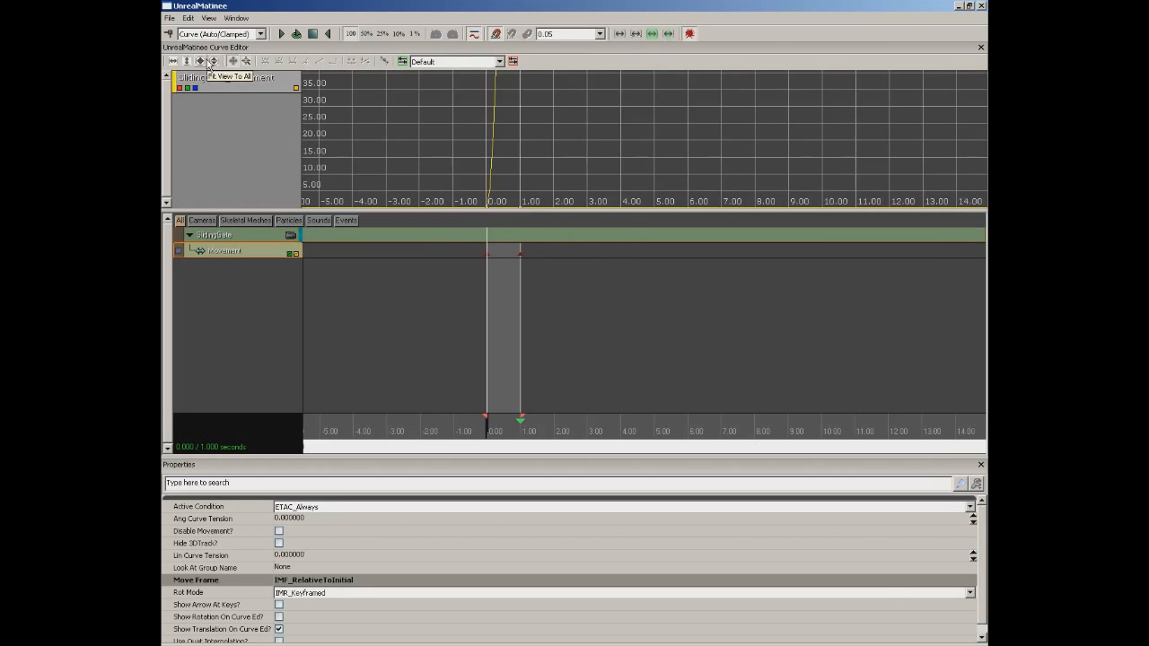
{"action": "left_click", "coordinate": [201, 61]}
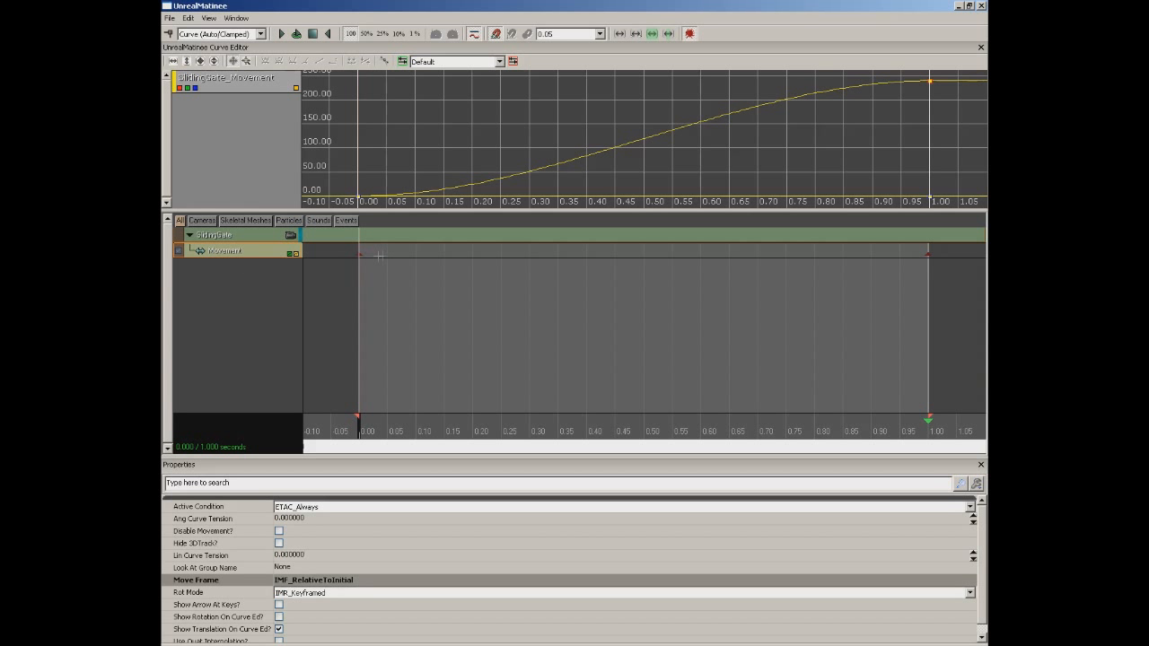
Examine the movement keys at 0.00 and 1.00 second and scrub along the Matinee timeline
{"action": "left_click", "coordinate": [360, 255]}
{"action": "left_click", "coordinate": [930, 255]}
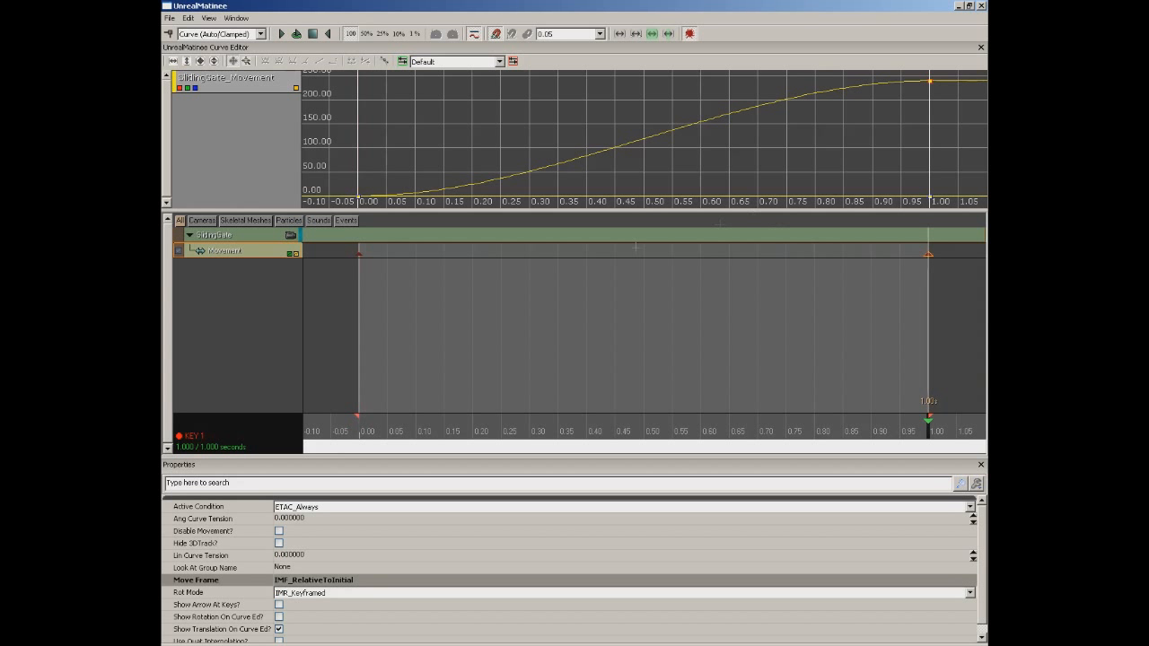
{"action": "left_click_drag", "start_coordinate": [379, 431], "coordinate": [339, 429]}
{"action": "left_click_drag", "start_coordinate": [495, 455], "coordinate": [518, 428]}
{"action": "left_click_drag", "start_coordinate": [675, 321], "coordinate": [491, 342]}
{"action": "left_click_drag", "start_coordinate": [320, 346], "coordinate": [716, 325]}
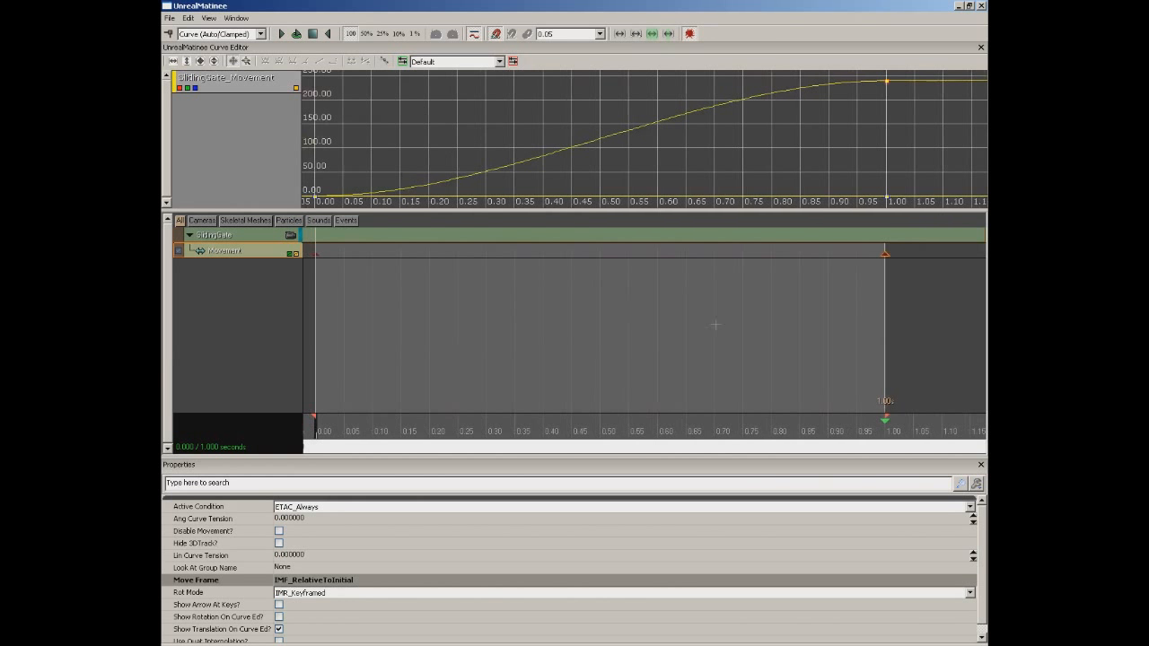
{"action": "left_click_drag", "start_coordinate": [627, 302], "coordinate": [652, 323]}
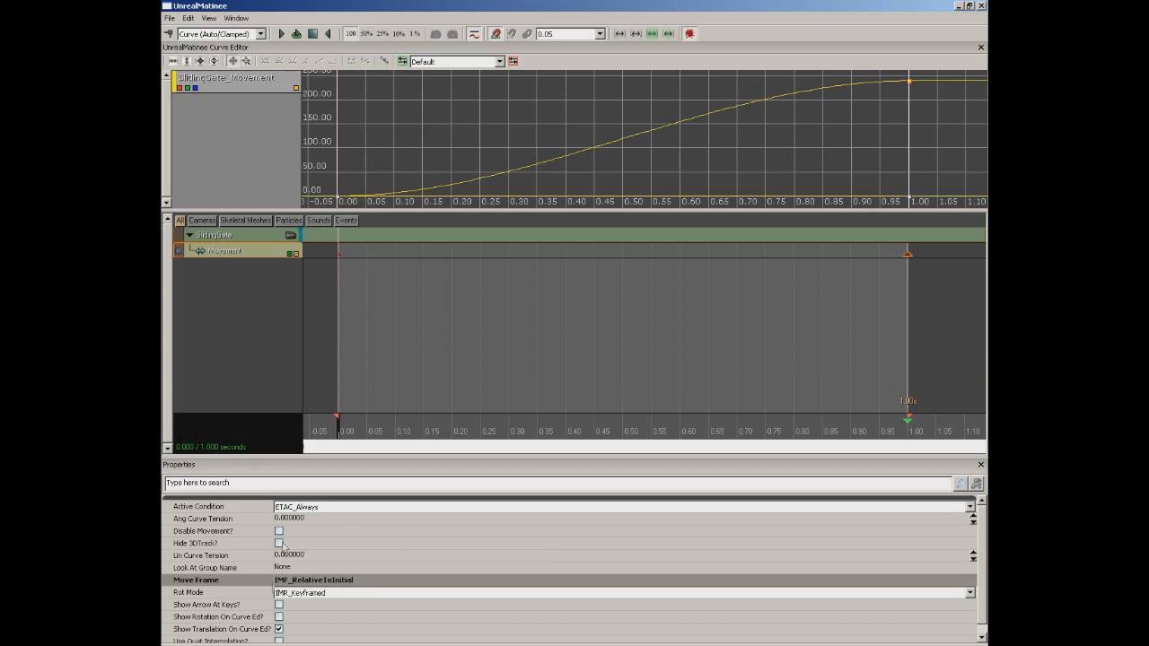
Compare the SlidingGate group's and Movement track's properties, and review the track types that can be added to the group
{"action": "left_click", "coordinate": [232, 237]}
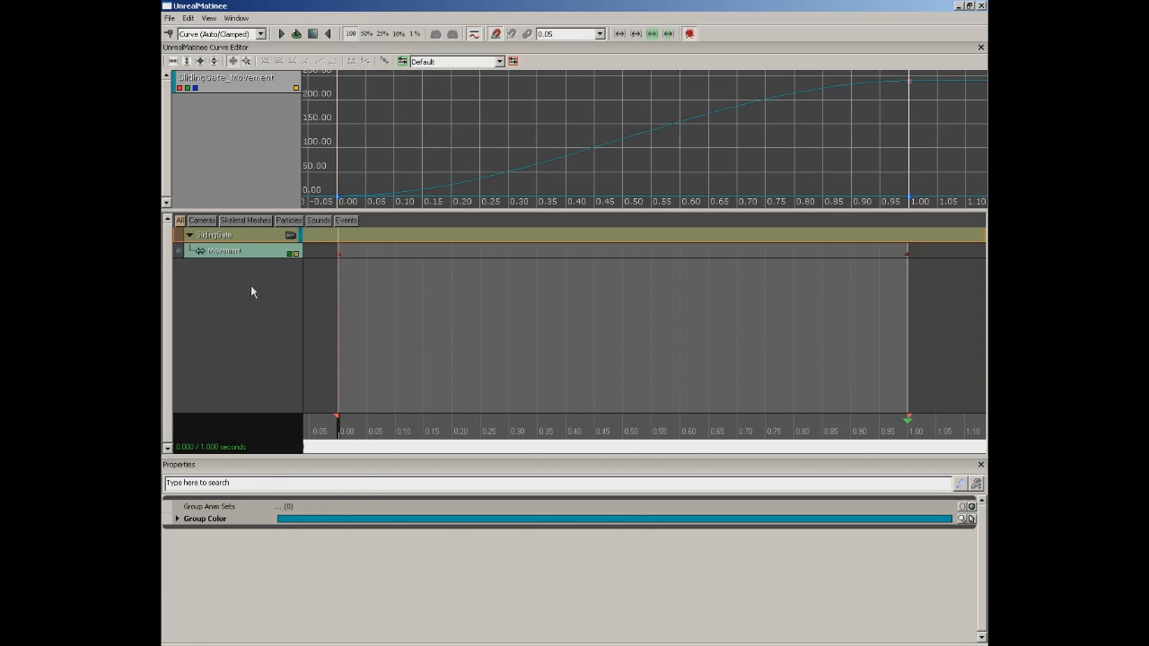
{"action": "left_click", "coordinate": [242, 254]}
{"action": "left_click", "coordinate": [242, 239]}
{"action": "right_click", "coordinate": [253, 239]}
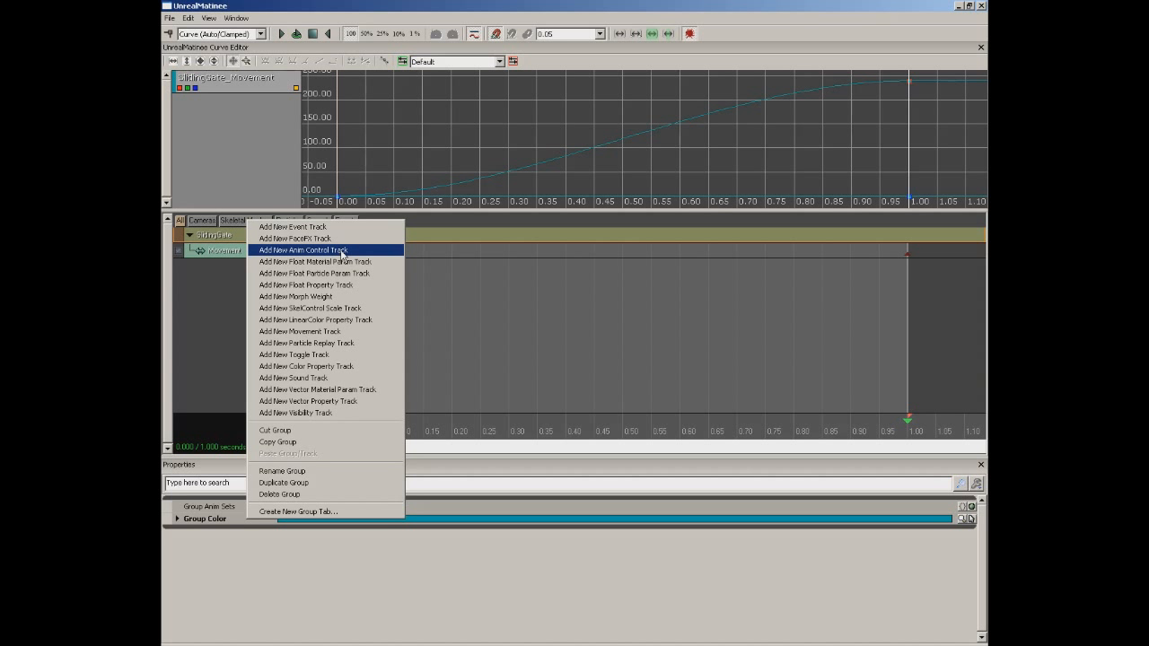
{"action": "left_click", "coordinate": [214, 287]}
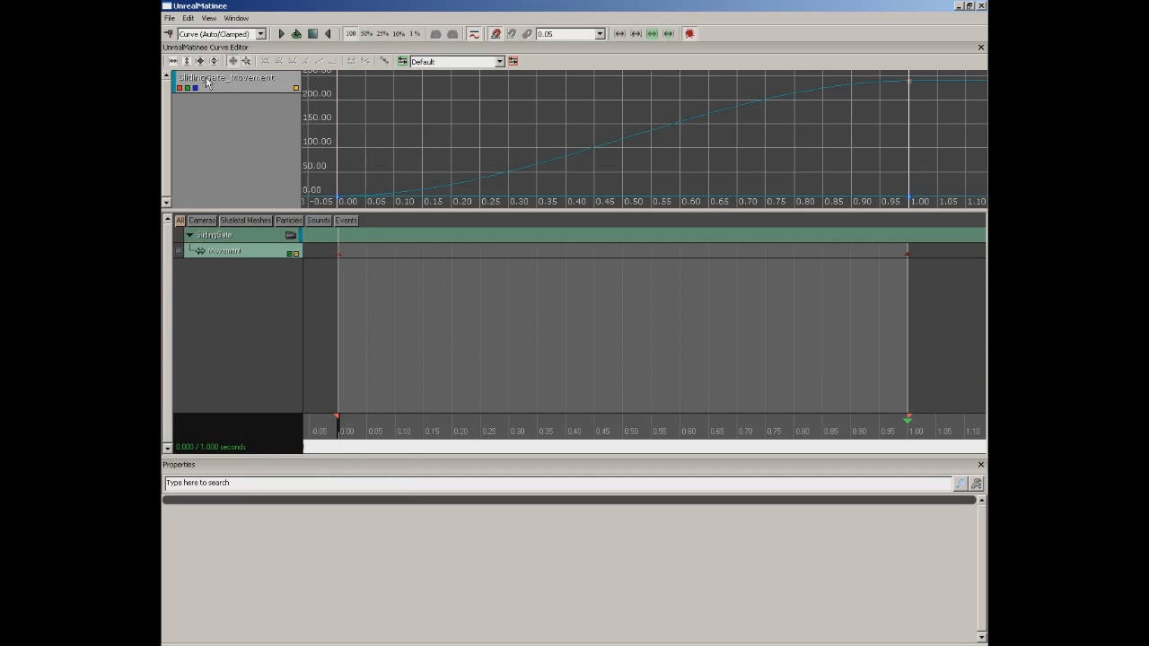
Review Matinee's import, export and key editing commands, and scrub the timeline to about 0.91 second
{"action": "left_click", "coordinate": [170, 18]}
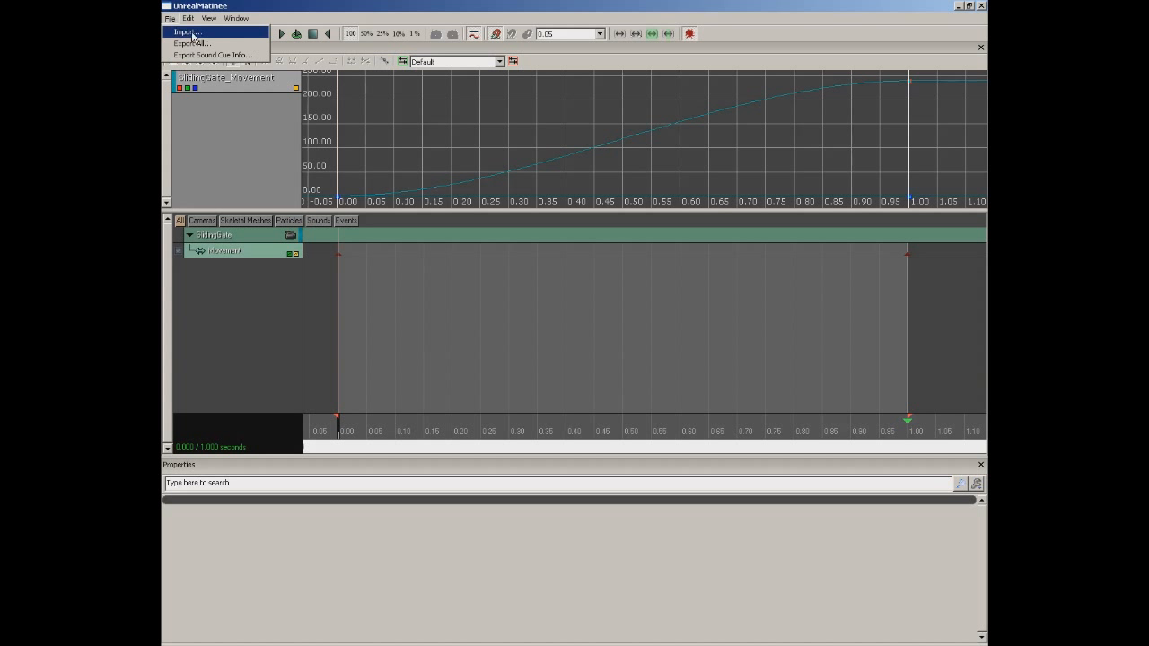
{"action": "mouse_move", "coordinate": [189, 20]}
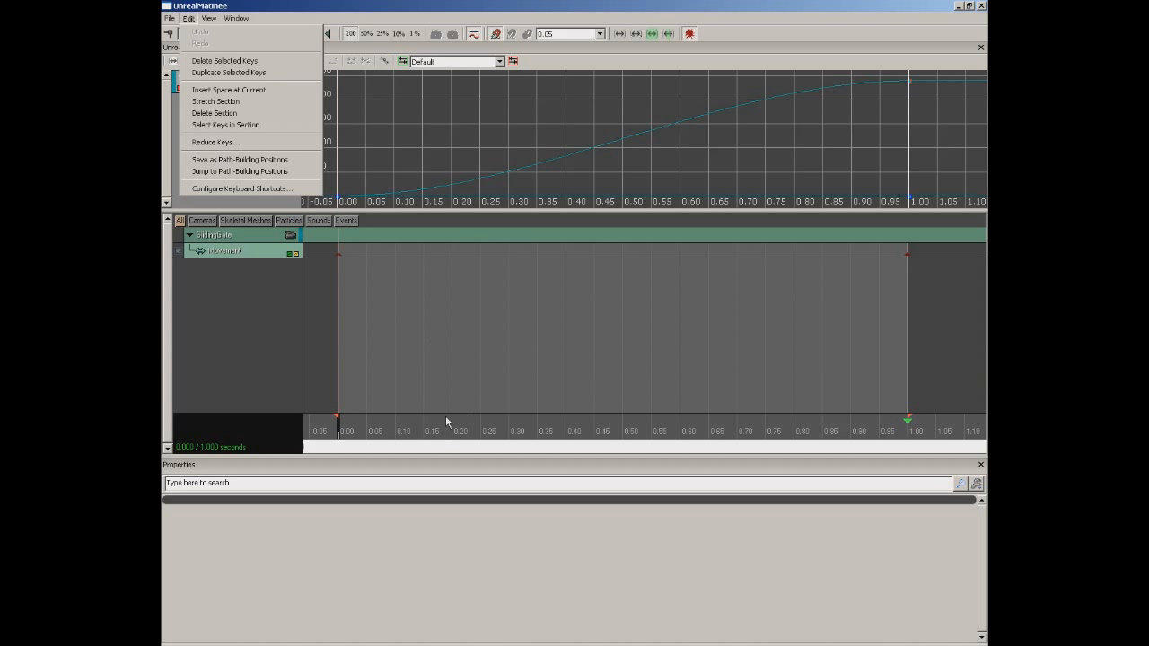
{"action": "left_click_drag", "start_coordinate": [449, 424], "coordinate": [465, 423]}
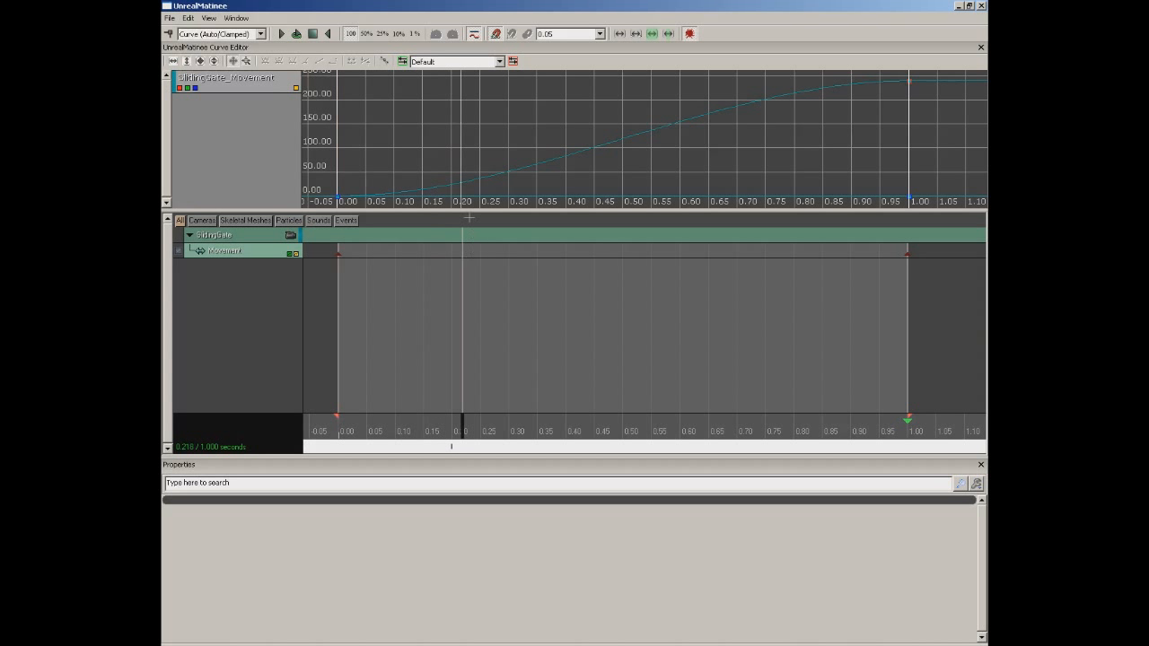
{"action": "left_click", "coordinate": [189, 18]}
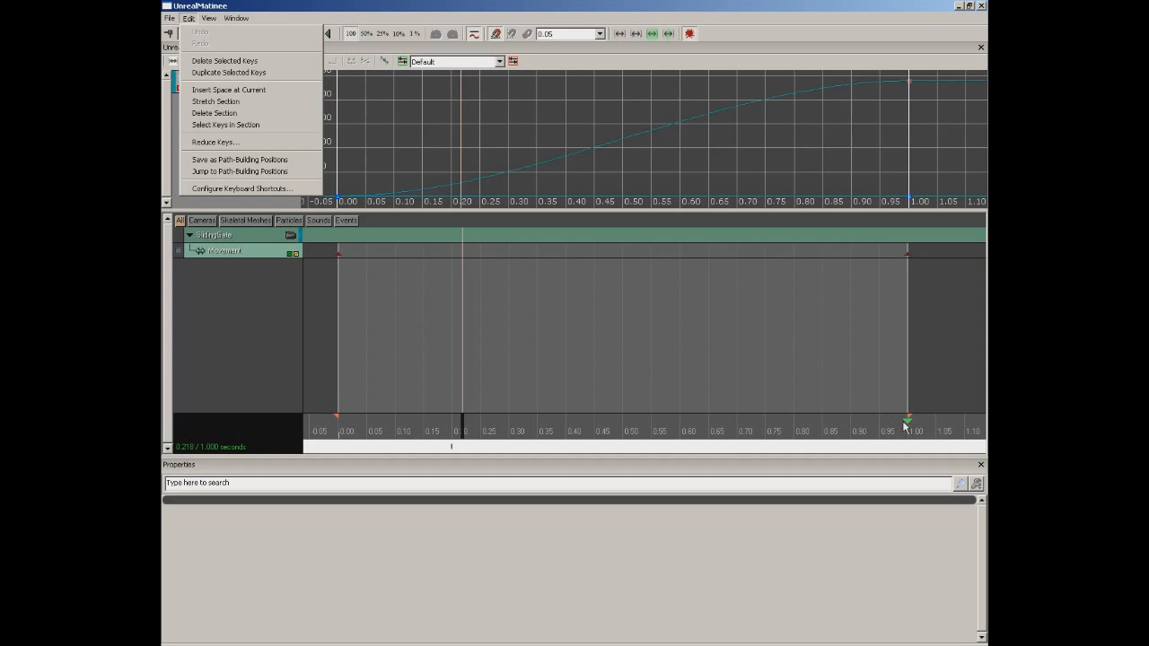
{"action": "left_click_drag", "start_coordinate": [907, 427], "coordinate": [859, 426]}
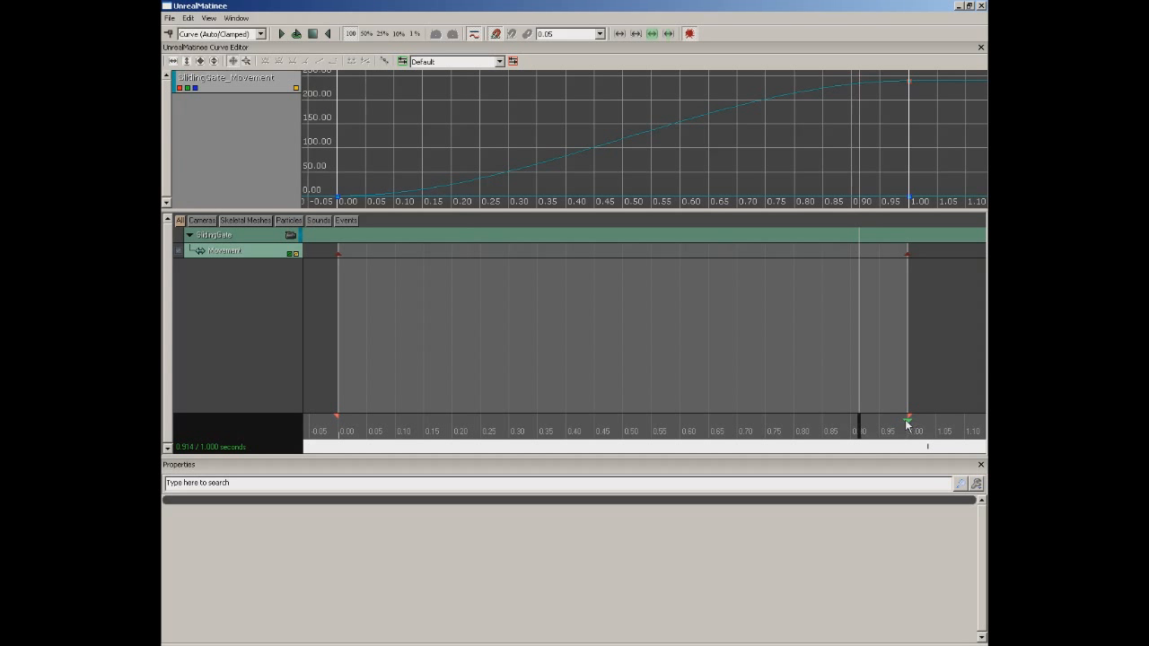
Set the Matinee loop section to run from 0.20 to 0.70 second on the timeline
{"action": "left_click", "coordinate": [904, 420]}
{"action": "left_click_drag", "start_coordinate": [906, 424], "coordinate": [448, 424]}
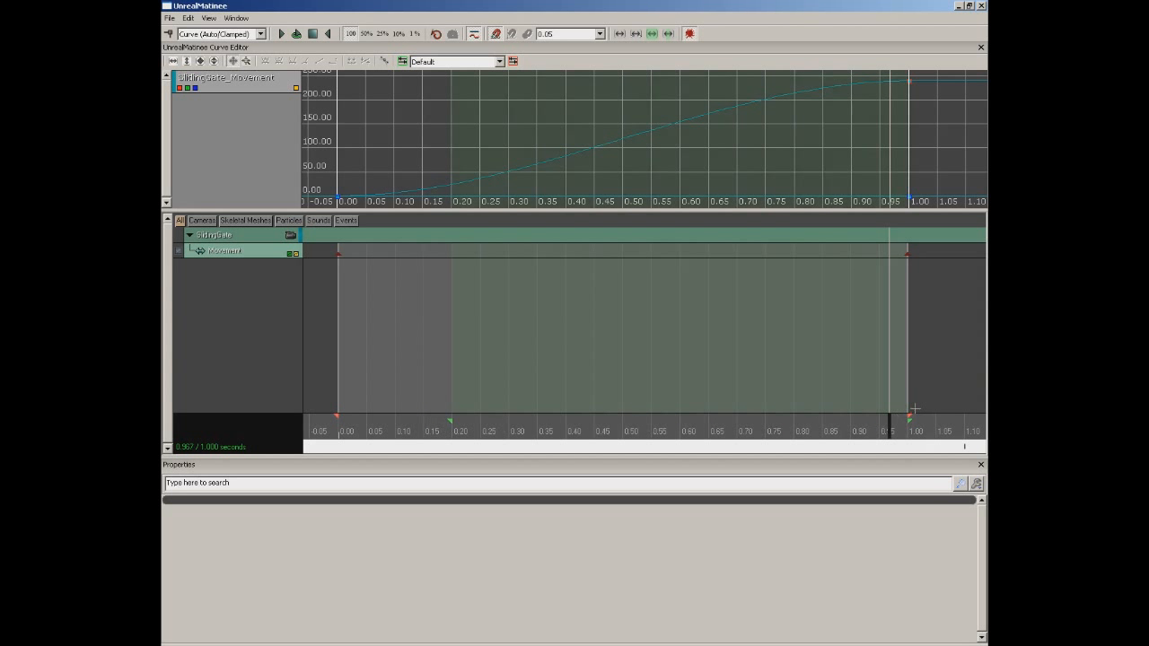
{"action": "left_click_drag", "start_coordinate": [910, 426], "coordinate": [533, 424]}
{"action": "left_click_drag", "start_coordinate": [542, 426], "coordinate": [737, 426]}
Review Matinee's editing commands and look through its keyboard shortcut configuration, leaving the bindings as they are
{"action": "left_click", "coordinate": [208, 18]}
{"action": "mouse_move", "coordinate": [180, 21]}
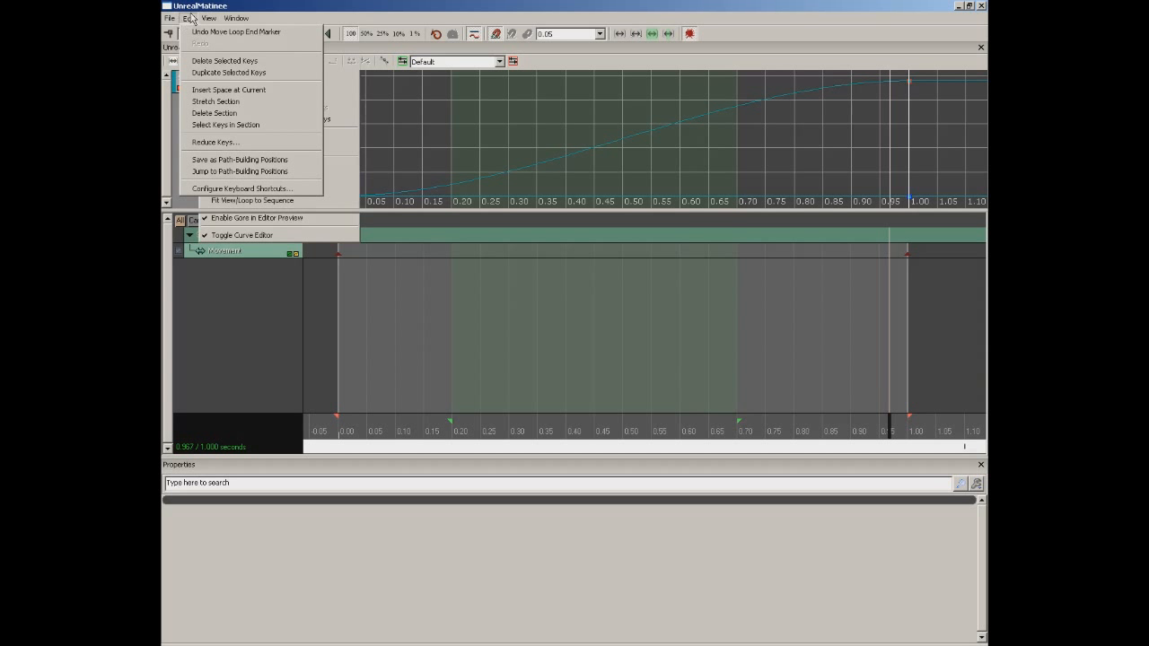
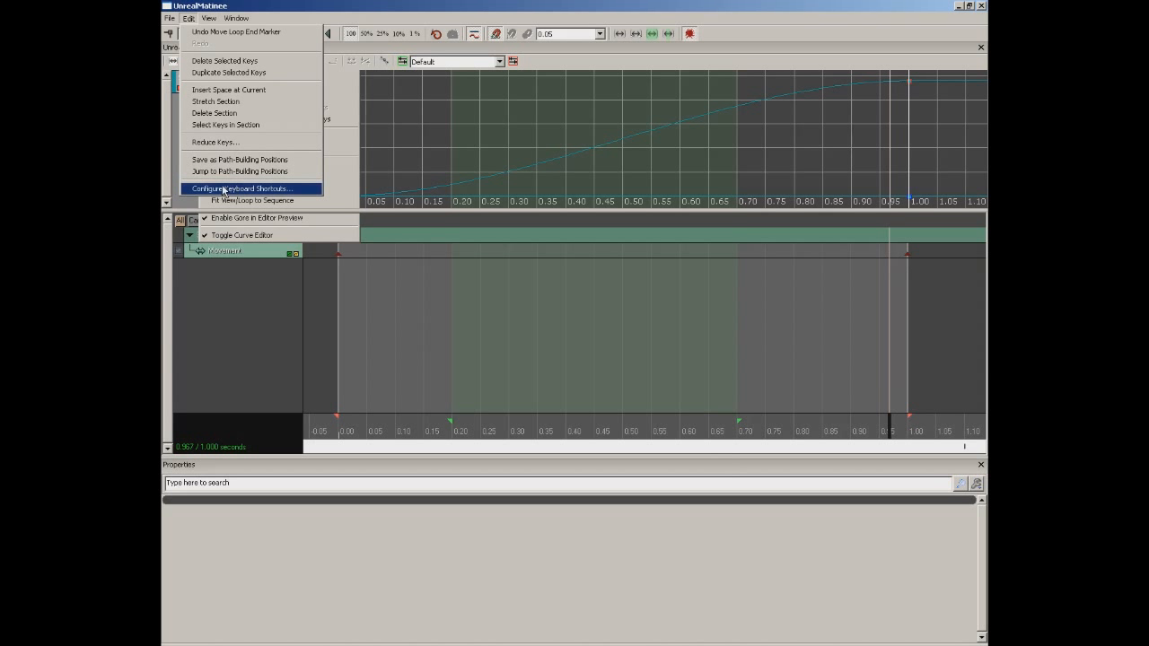
{"action": "left_click", "coordinate": [225, 189]}
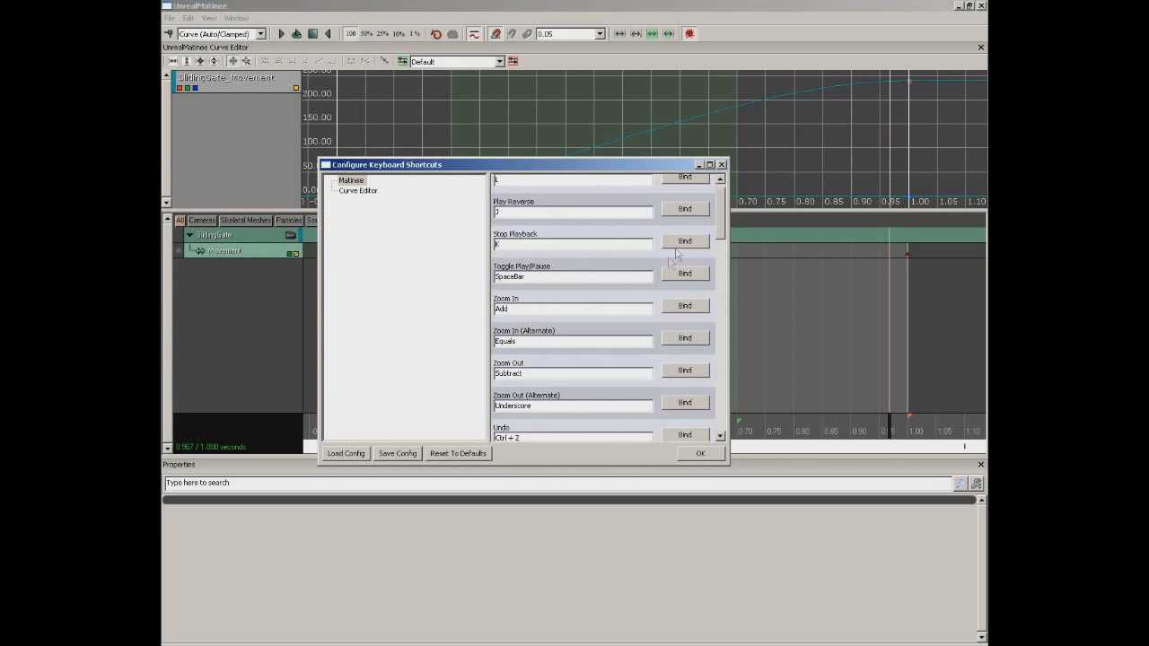
{"action": "left_click", "coordinate": [721, 166]}
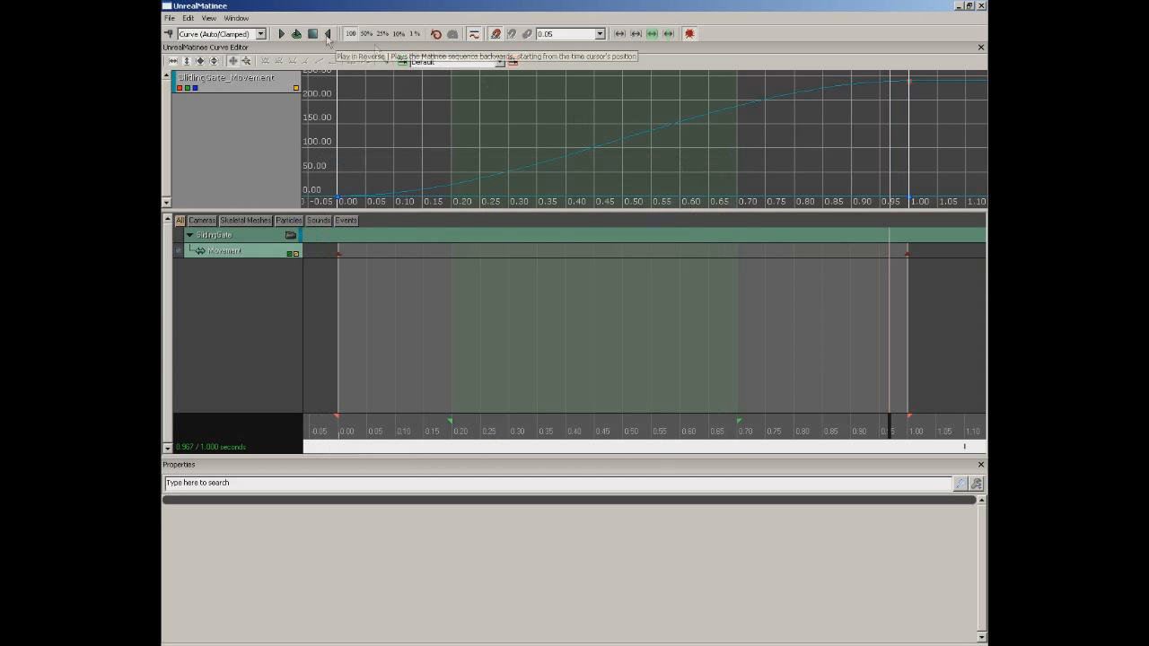
Reopen the Matinee in a smaller window and close Kismet to view the gate's 3D trajectory in the level viewport
{"action": "left_click", "coordinate": [209, 18]}
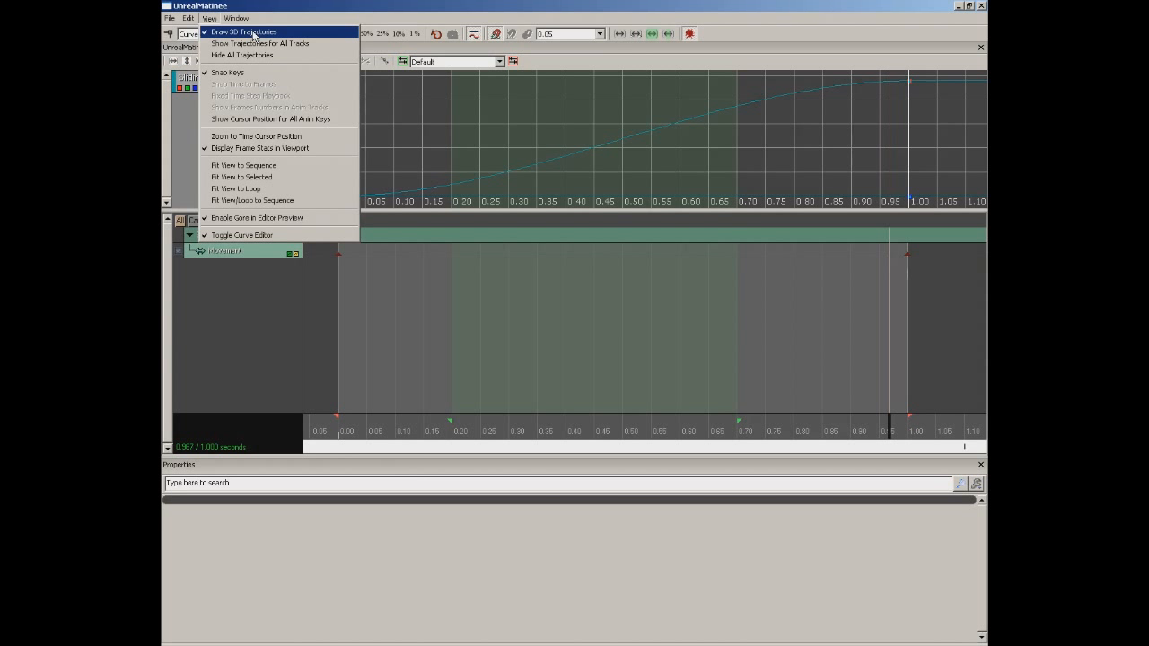
{"action": "left_click", "coordinate": [982, 6]}
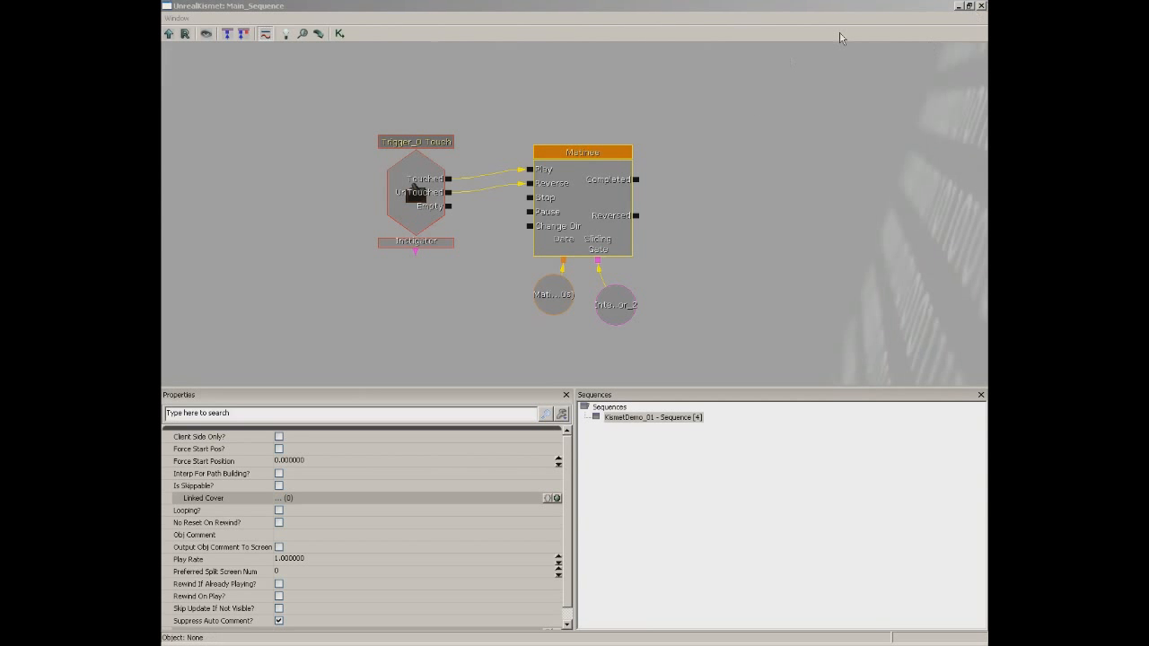
{"action": "double_click", "coordinate": [619, 199]}
{"action": "left_click", "coordinate": [969, 6]}
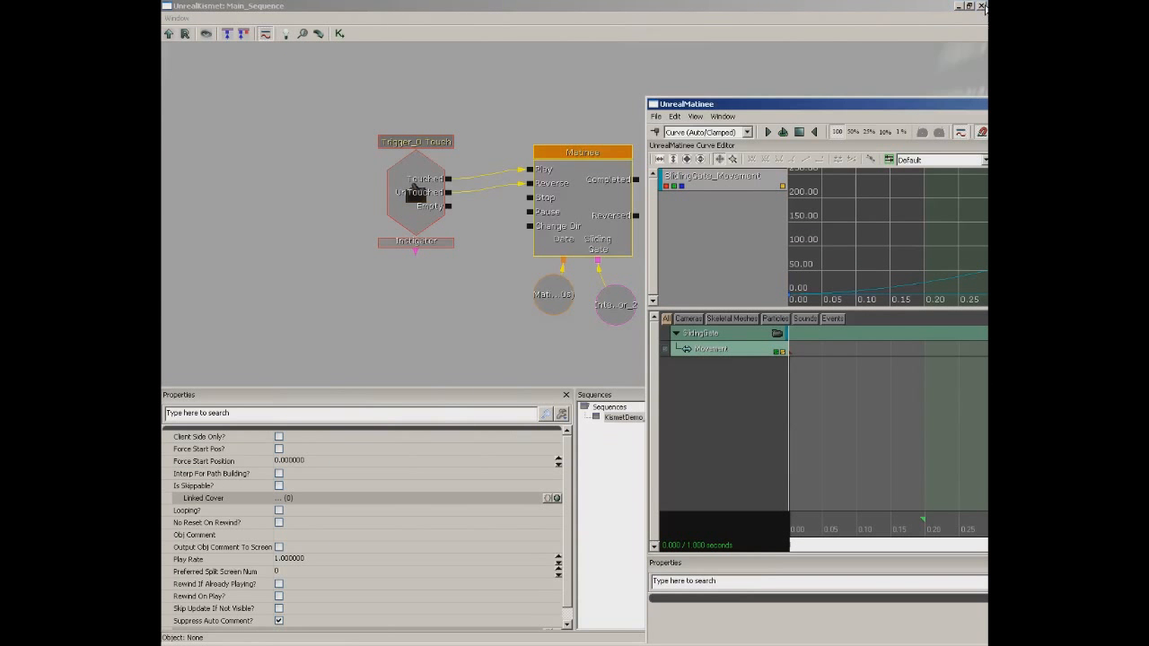
{"action": "left_click", "coordinate": [982, 6]}
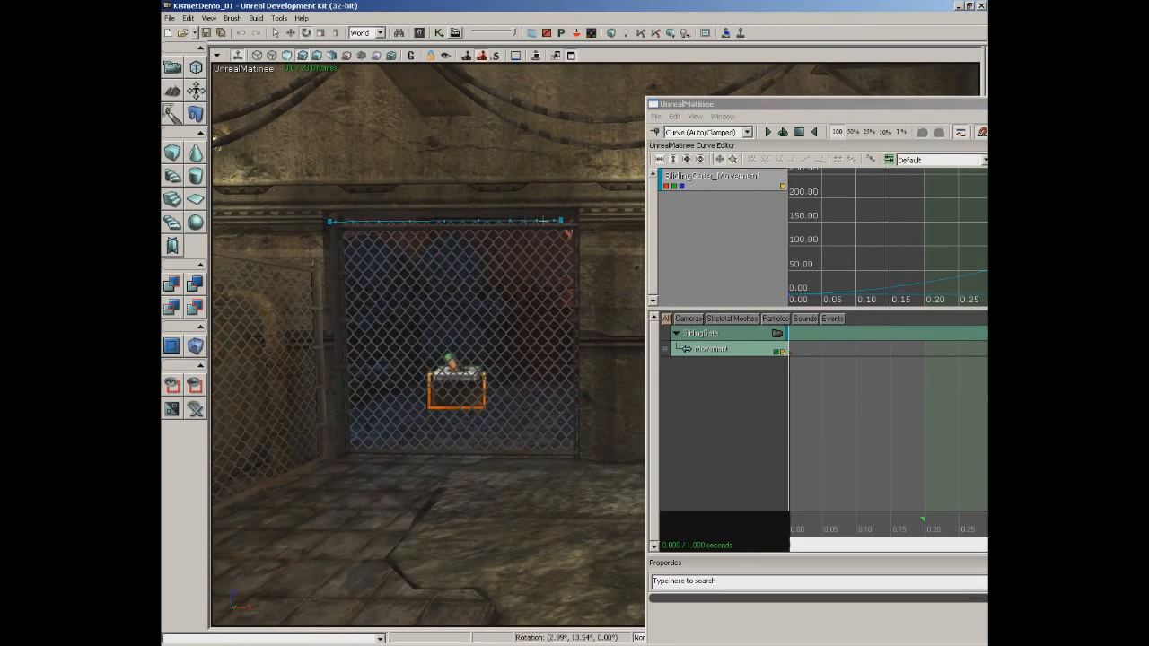
Turn off the drawing of 3D trajectories and move the Matinee window aside to uncover the gate in the viewport
{"action": "left_click", "coordinate": [816, 105]}
{"action": "double_click", "coordinate": [815, 104]}
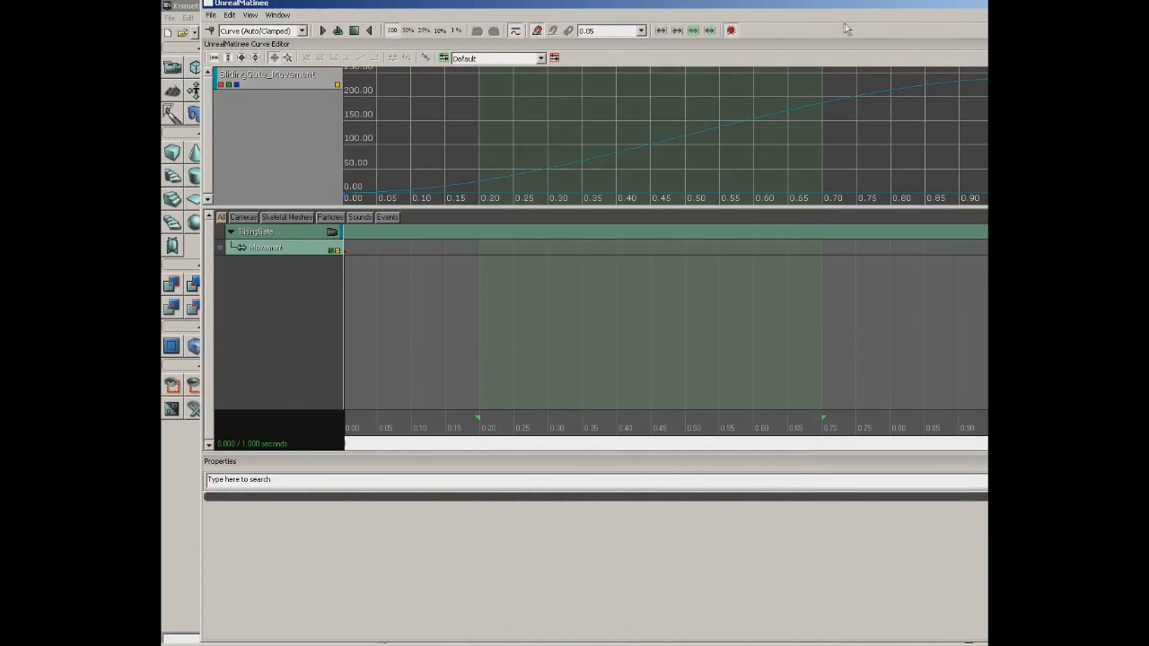
{"action": "left_click_drag", "start_coordinate": [331, 3], "coordinate": [353, 5]}
{"action": "left_click", "coordinate": [271, 19]}
{"action": "left_click", "coordinate": [271, 19]}
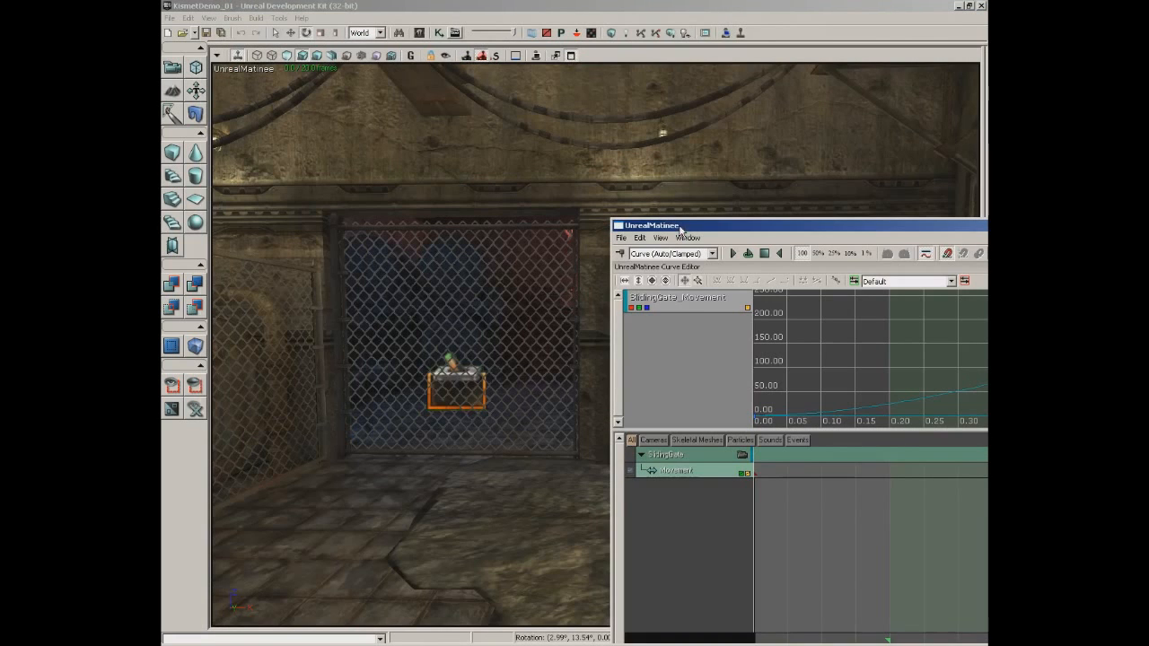
Maximize the Matinee window and turn the drawing of 3D trajectories back on
{"action": "double_click", "coordinate": [680, 232]}
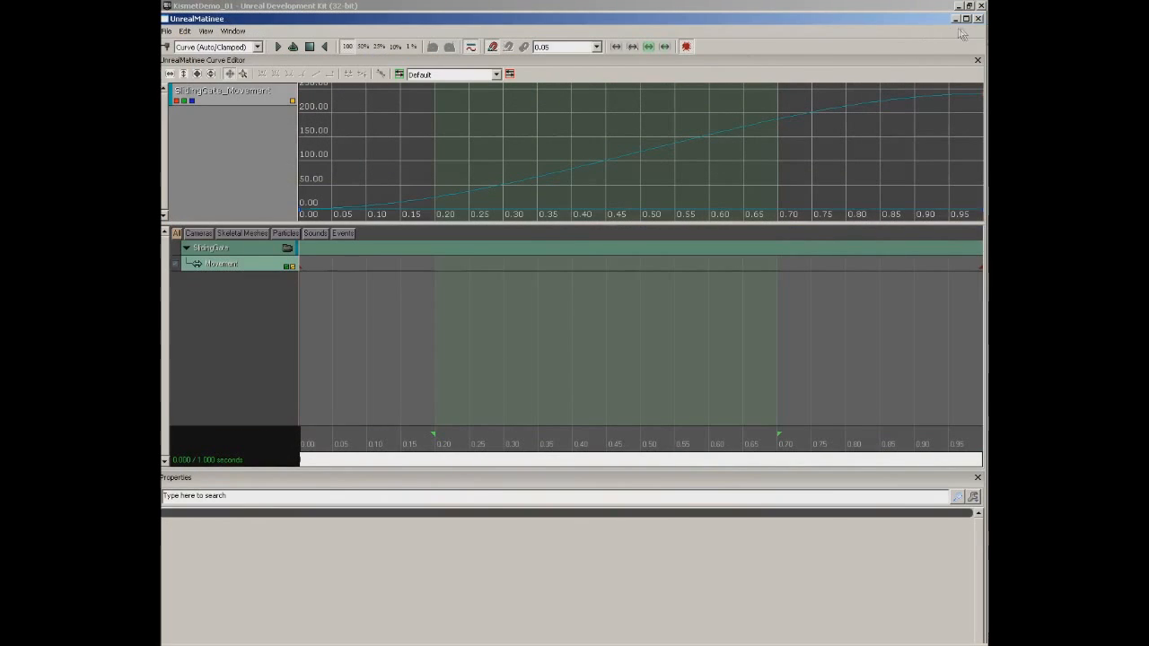
{"action": "left_click", "coordinate": [966, 19]}
{"action": "left_click", "coordinate": [208, 18]}
{"action": "left_click", "coordinate": [211, 33]}
Review Matinee's view and window options and the initial interpolation modes for new keys, keeping Curve (Auto/Clamped)
{"action": "left_click", "coordinate": [208, 18]}
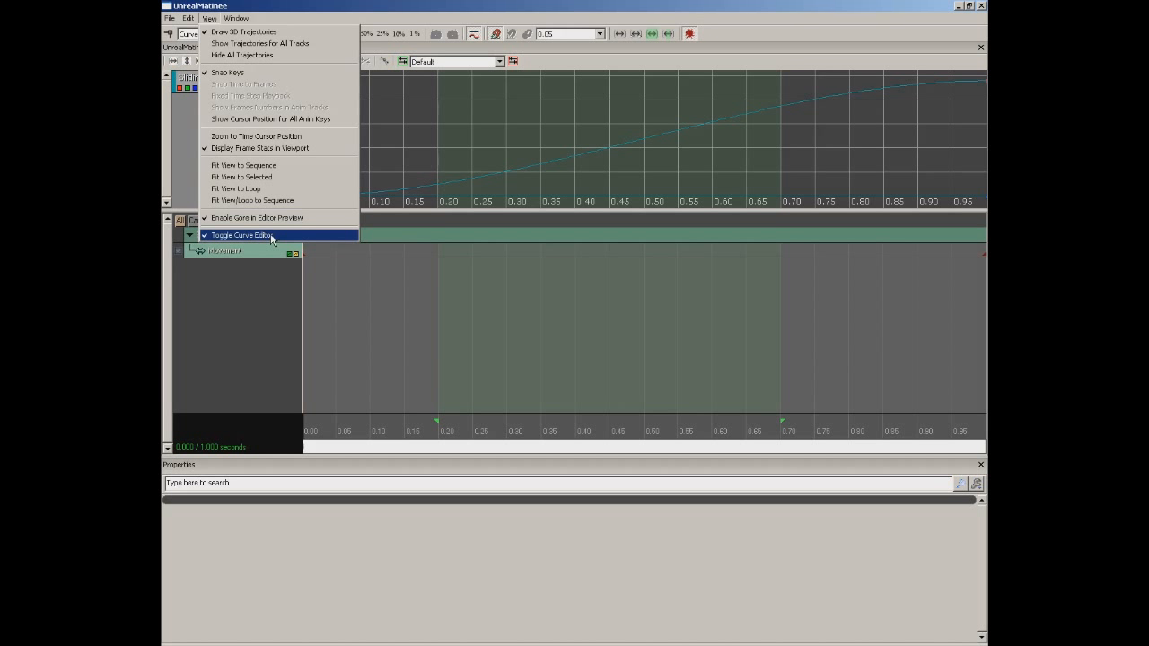
{"action": "mouse_move", "coordinate": [236, 20]}
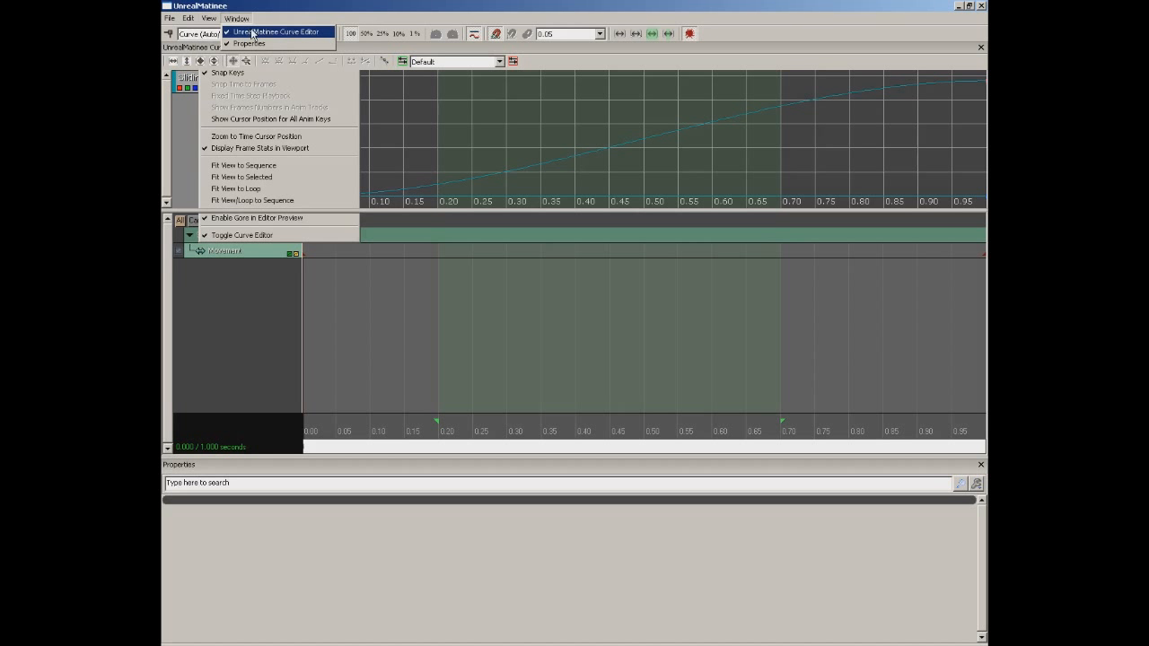
{"action": "left_click", "coordinate": [297, 25]}
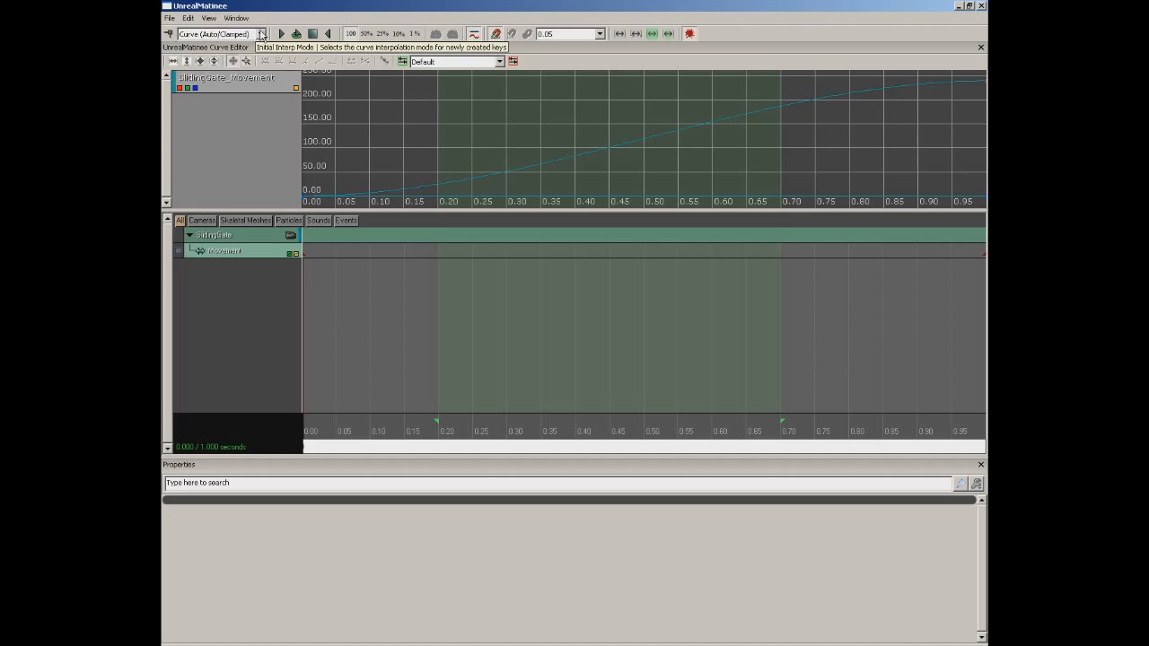
{"action": "left_click", "coordinate": [261, 34]}
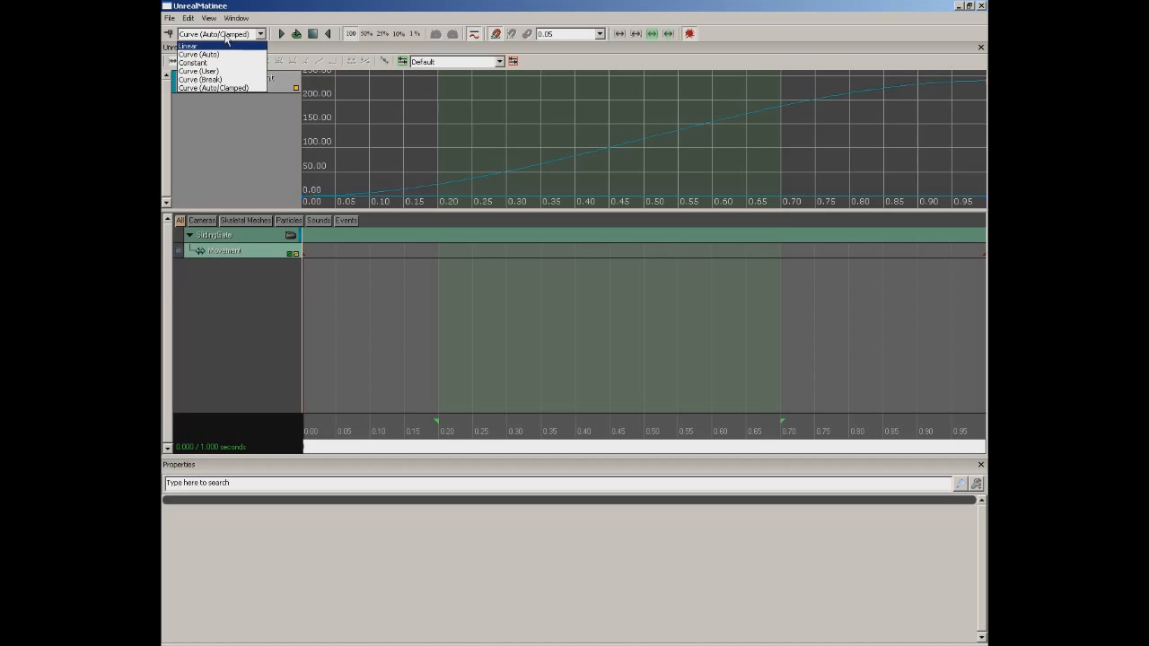
{"action": "left_click", "coordinate": [225, 35]}
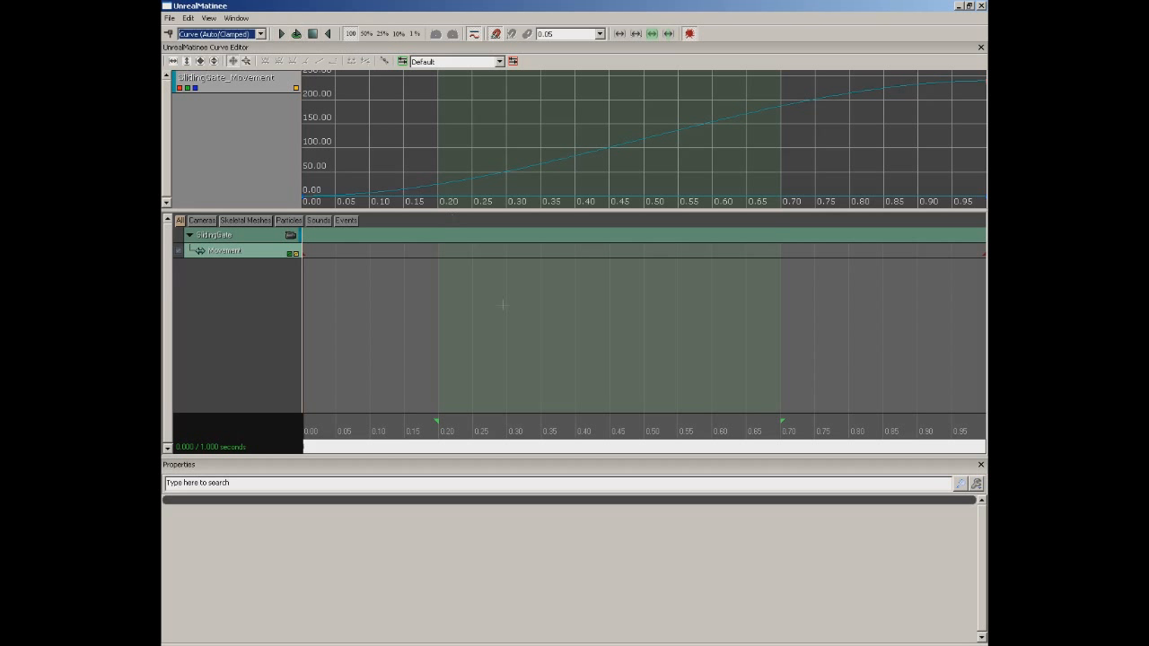
Move the loop section's start to 0.25 second, and toggle the curve editor's display off and on
{"action": "left_click", "coordinate": [415, 428]}
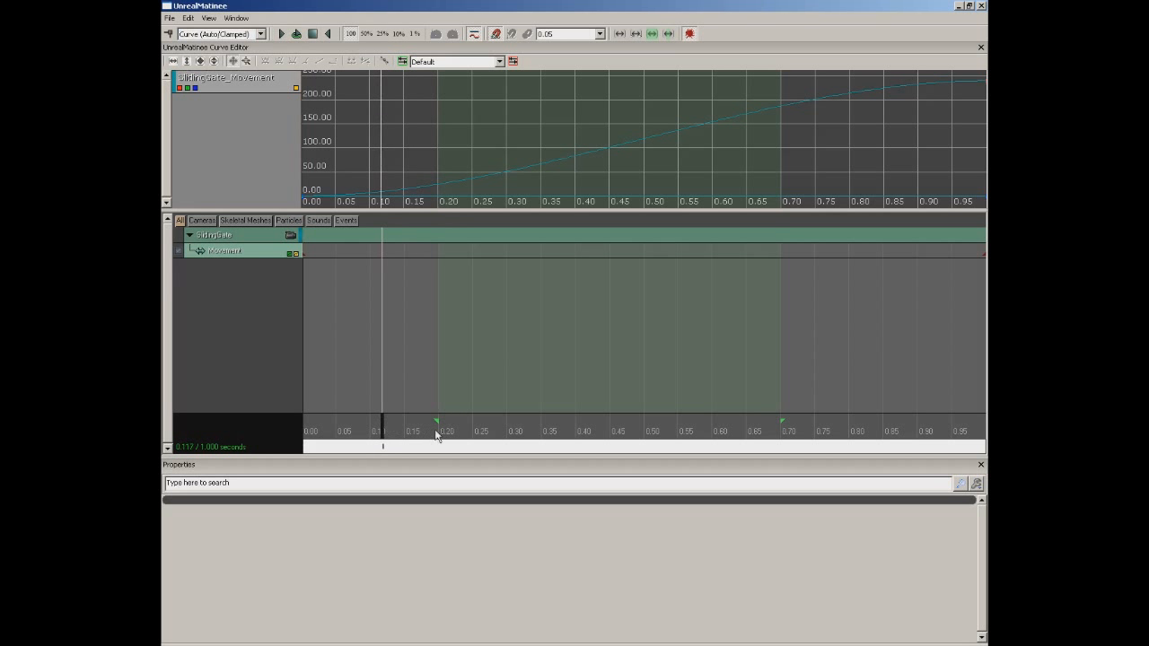
{"action": "mouse_move", "coordinate": [436, 423]}
{"action": "left_mouse_down"}
{"action": "mouse_move", "coordinate": [669, 424]}
{"action": "mouse_move", "coordinate": [470, 424]}
{"action": "left_mouse_up"}
{"action": "left_click", "coordinate": [476, 34]}
{"action": "left_click", "coordinate": [476, 34]}
{"action": "left_click", "coordinate": [476, 34]}
{"action": "left_click", "coordinate": [476, 34]}
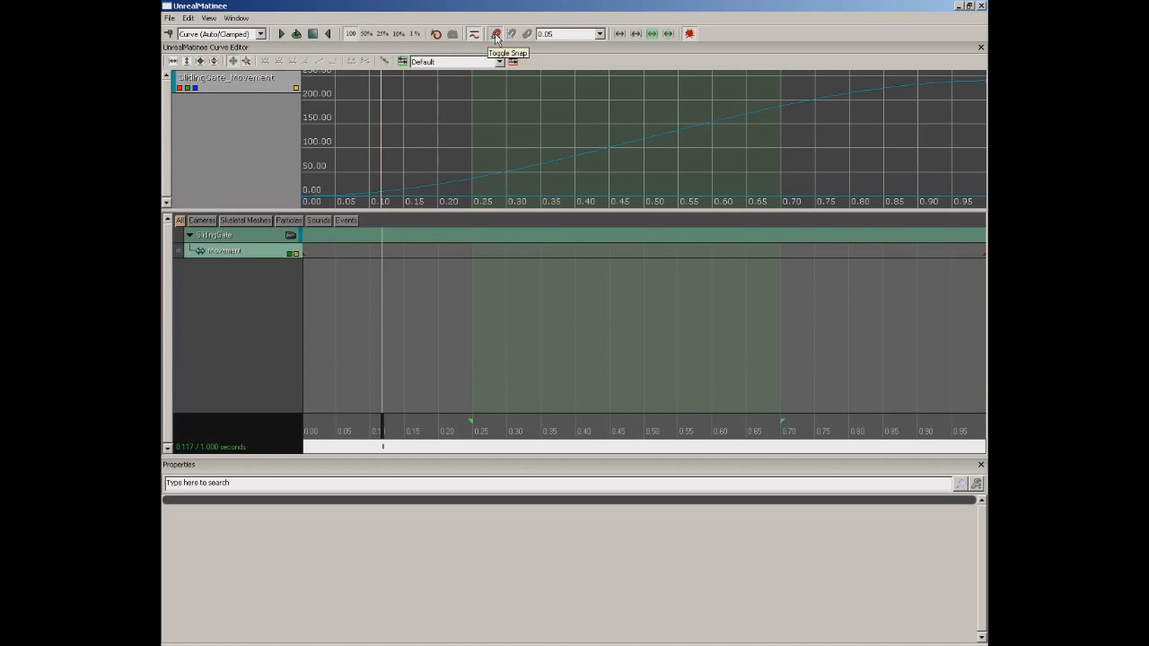
Toggle timeline snapping and move the loop section's start to 0.35 second
{"action": "left_click", "coordinate": [496, 36]}
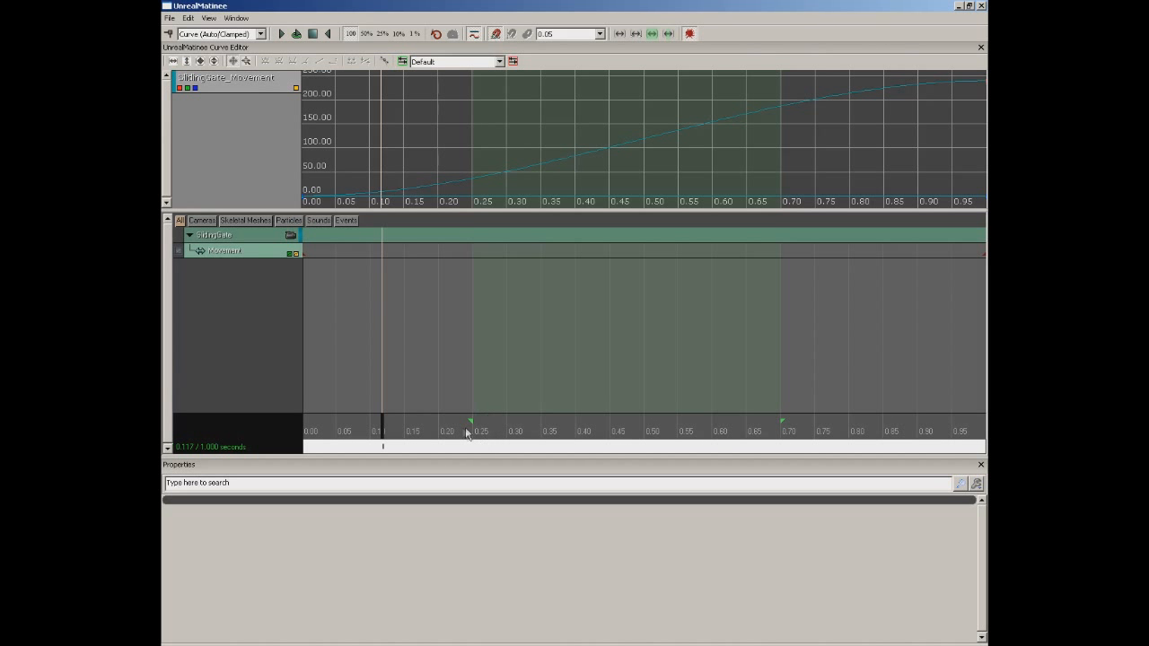
{"action": "mouse_move", "coordinate": [471, 425]}
{"action": "left_mouse_down"}
{"action": "mouse_move", "coordinate": [427, 426]}
{"action": "mouse_move", "coordinate": [582, 428]}
{"action": "mouse_move", "coordinate": [539, 427]}
{"action": "left_mouse_up"}
{"action": "left_click_drag", "start_coordinate": [363, 288], "coordinate": [403, 291]}
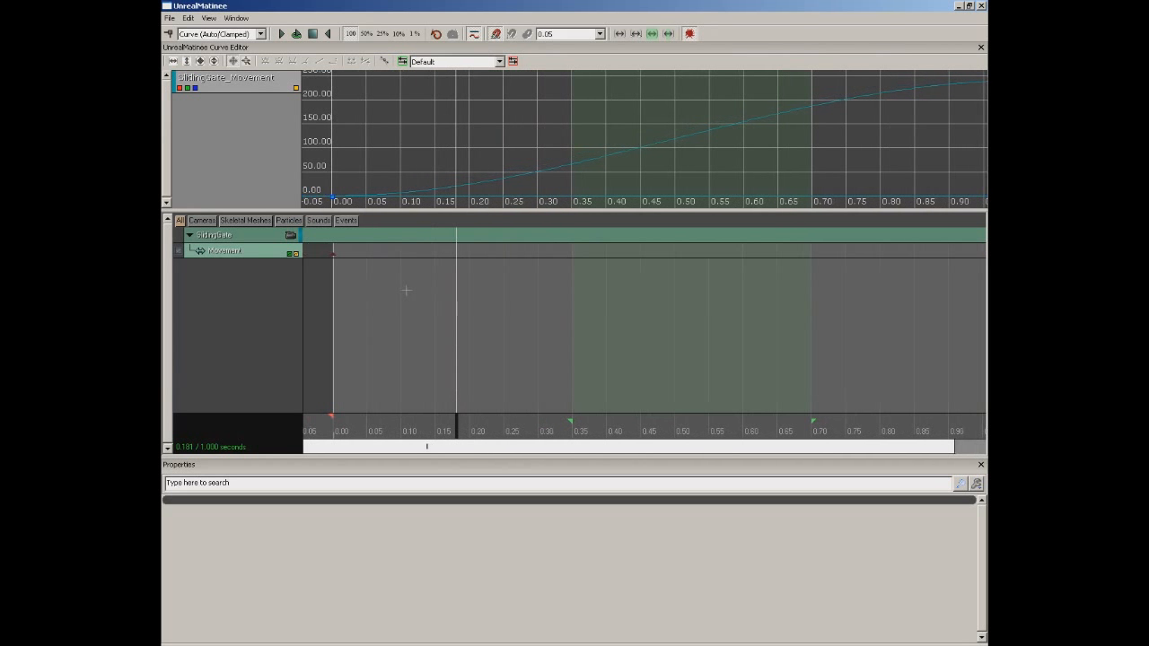
Select the Movement track's first key at 0.00 second and nudge it slightly along the timeline
{"action": "left_click", "coordinate": [332, 255]}
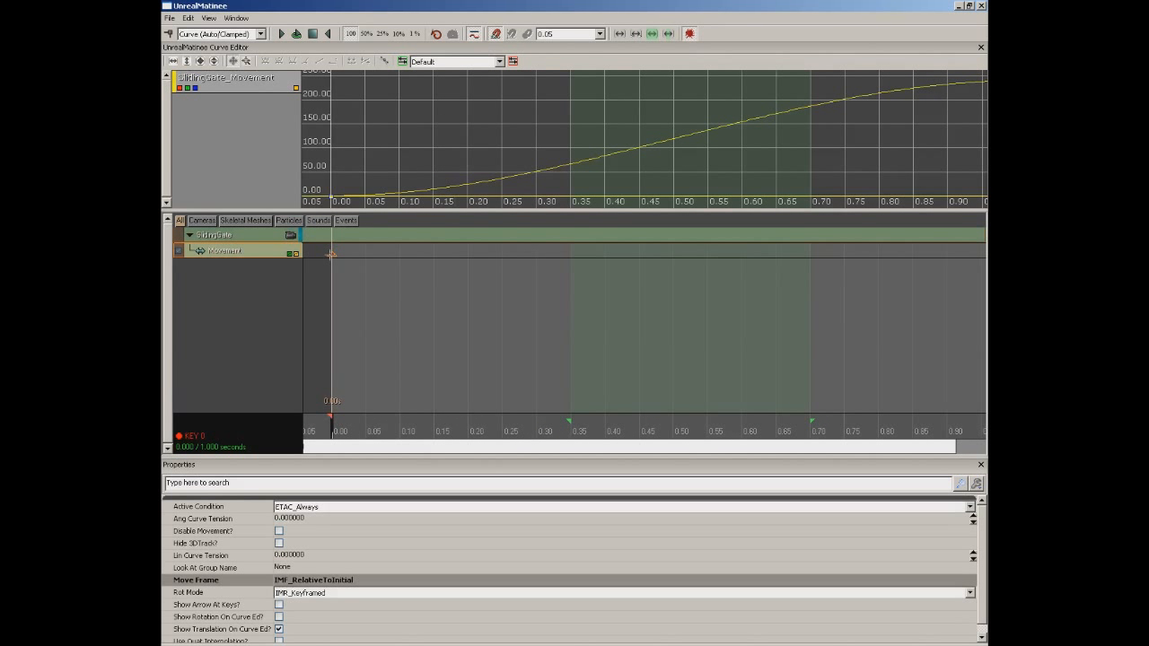
{"action": "mouse_move", "coordinate": [331, 254]}
{"action": "left_mouse_down", "text": "ctrl"}
{"action": "mouse_move", "coordinate": [439, 254]}
{"action": "mouse_move", "coordinate": [337, 253]}
{"action": "left_mouse_up", "text": "ctrl"}
{"action": "mouse_move", "coordinate": [331, 255]}
{"action": "left_mouse_down", "text": "ctrl"}
{"action": "mouse_move", "coordinate": [397, 254]}
{"action": "mouse_move", "coordinate": [335, 256]}
{"action": "left_mouse_up", "text": "ctrl"}
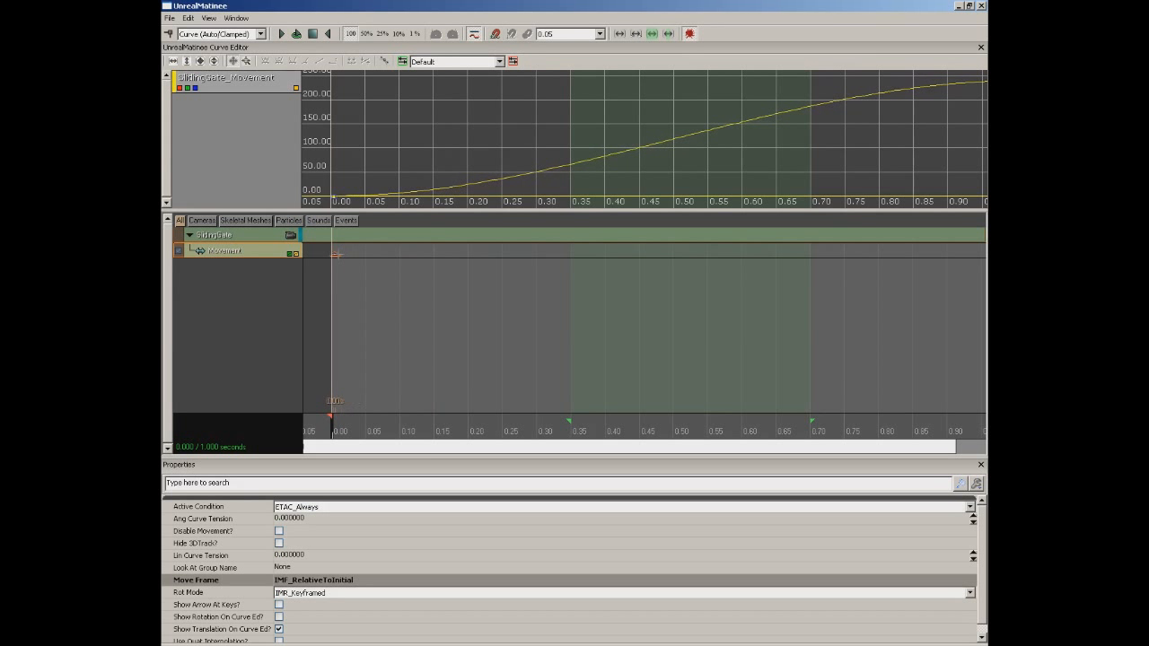
Try the 29.97 fps (NTSC/30) snap size on the timeline, and set it back to 0.05
{"action": "left_click", "coordinate": [599, 34]}
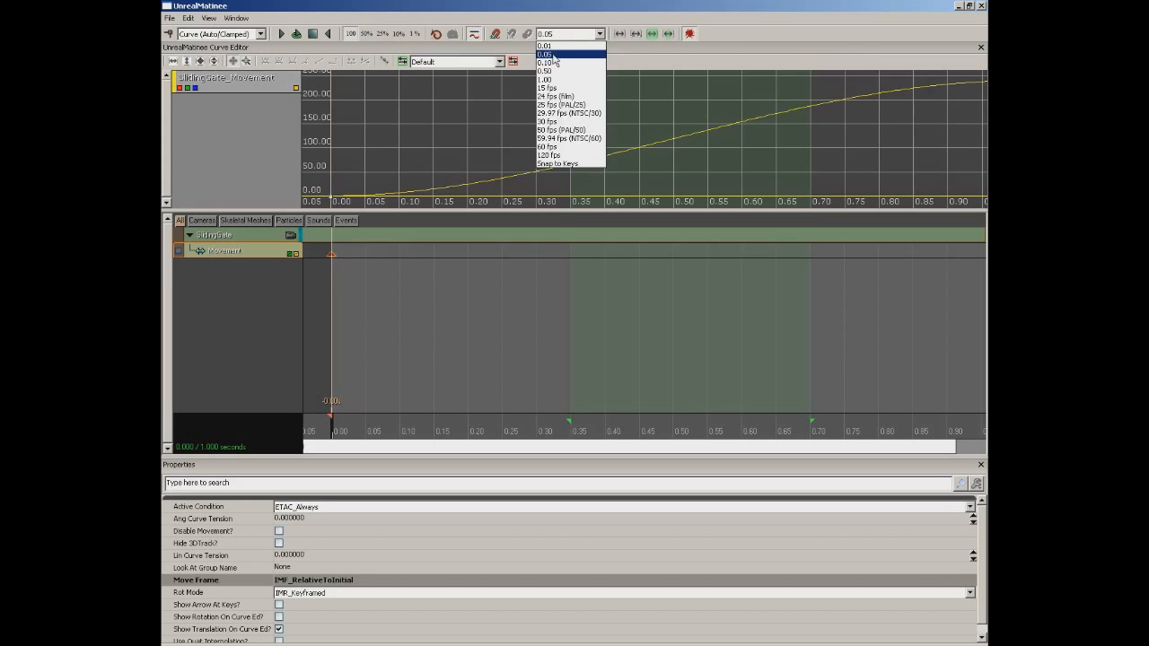
{"action": "left_click", "coordinate": [563, 113]}
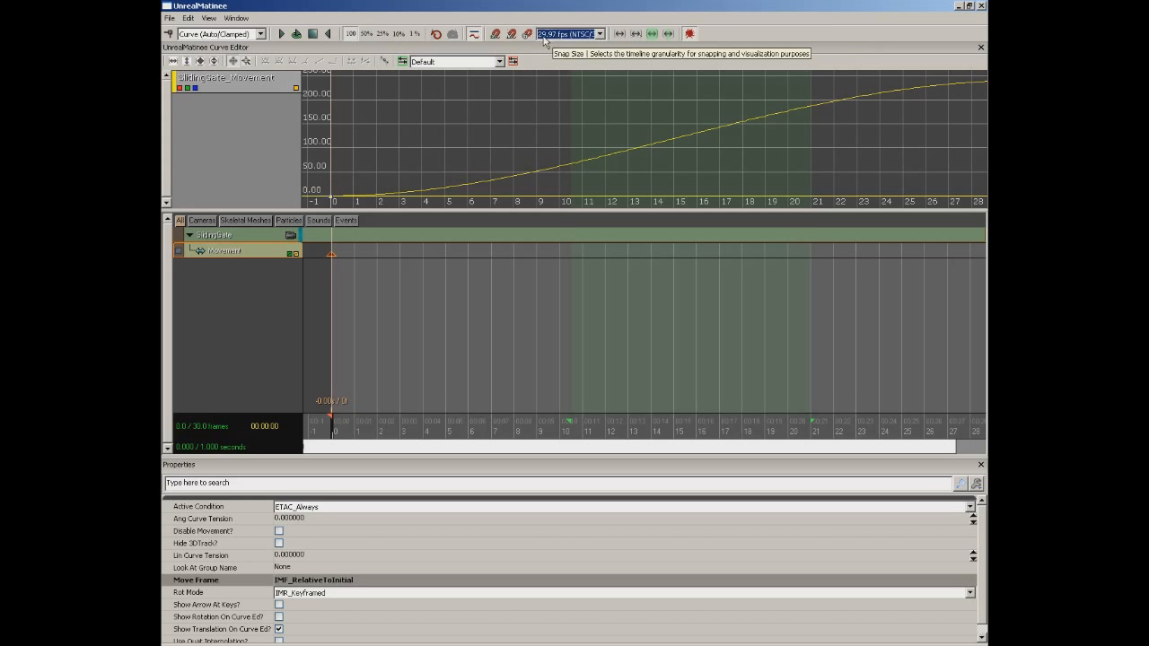
{"action": "left_click", "coordinate": [544, 37]}
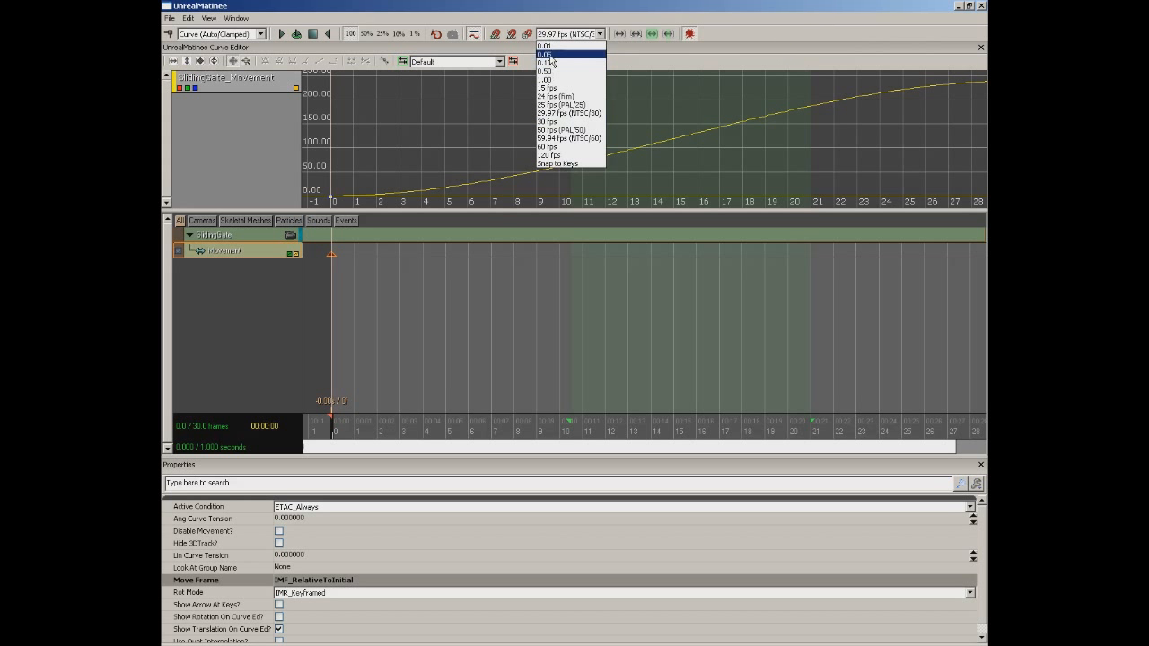
{"action": "left_click", "coordinate": [551, 55]}
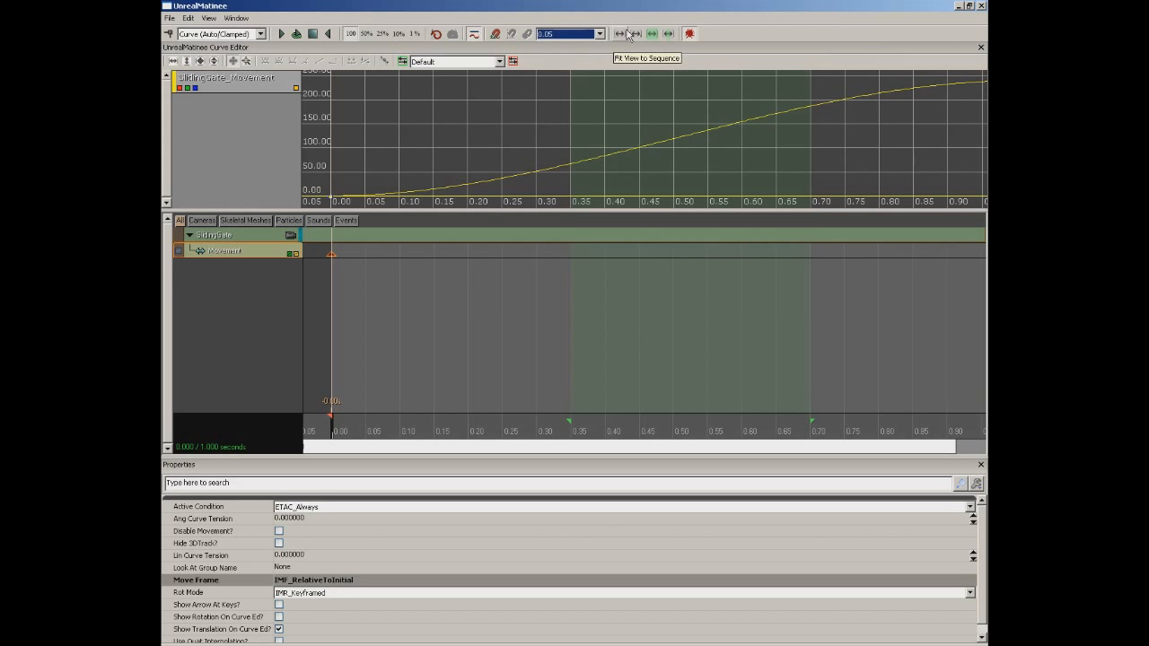
Try the Snap to Keys snap size on the zoomed-out timeline, and restore the 0.05 snap size
{"action": "scroll", "coordinate": [677, 336], "scroll_direction": "down", "scroll_amount": 9}
{"action": "left_click", "coordinate": [631, 347]}
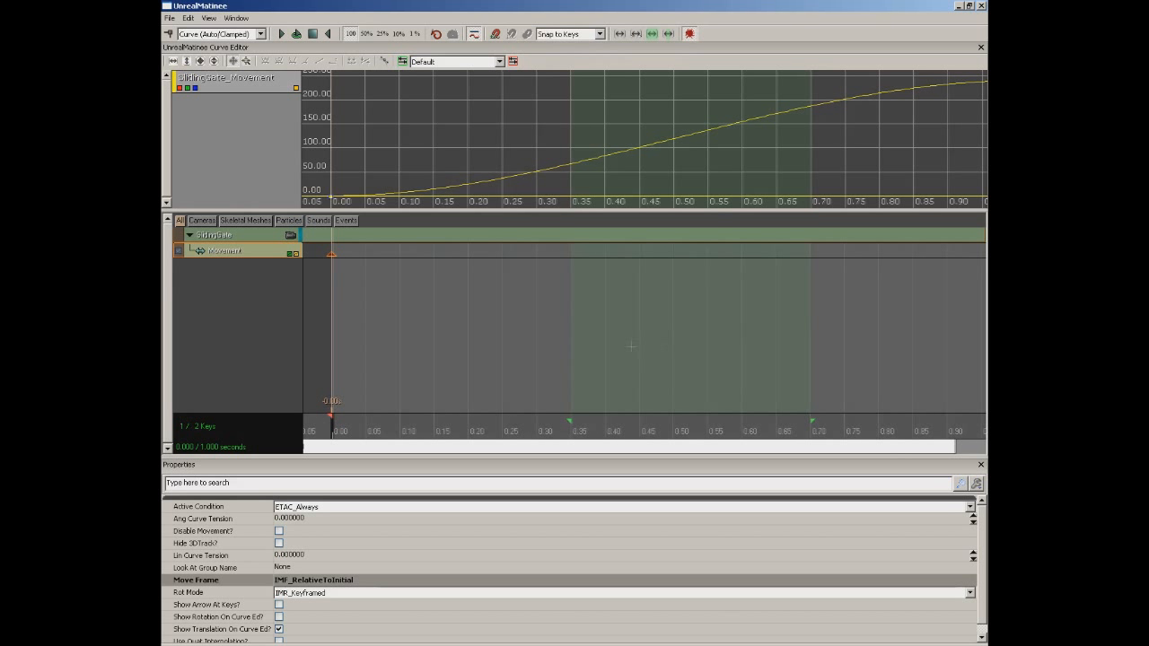
{"action": "scroll", "coordinate": [631, 346], "scroll_direction": "down", "scroll_amount": 10}
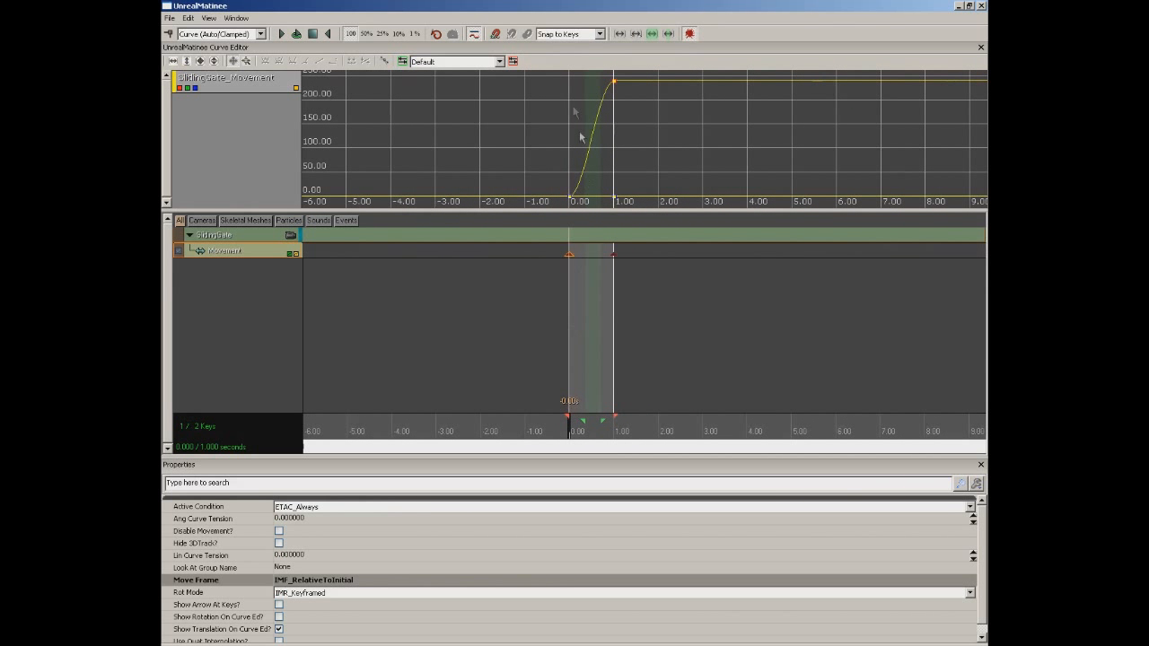
{"action": "left_click", "coordinate": [600, 35]}
{"action": "left_click", "coordinate": [565, 57]}
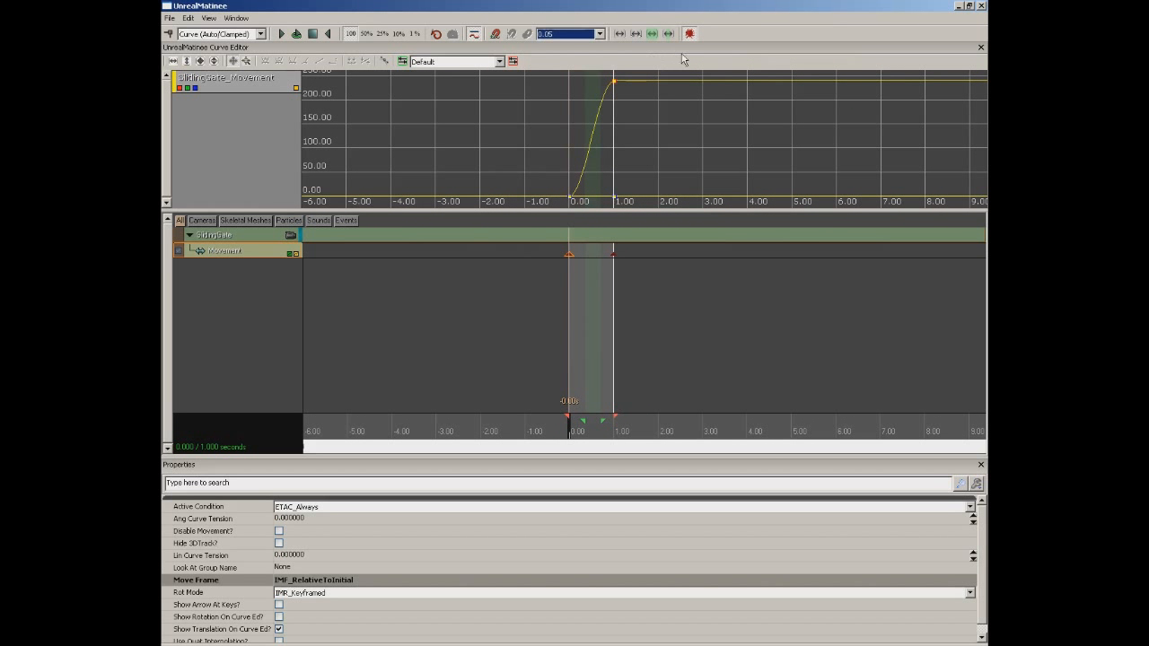
Fit the timeline view to the whole sequence
{"action": "left_click_drag", "start_coordinate": [592, 345], "coordinate": [562, 340]}
{"action": "scroll", "coordinate": [562, 340], "scroll_direction": "down", "scroll_amount": 1}
{"action": "scroll", "coordinate": [562, 340], "scroll_direction": "down", "scroll_amount": 2}
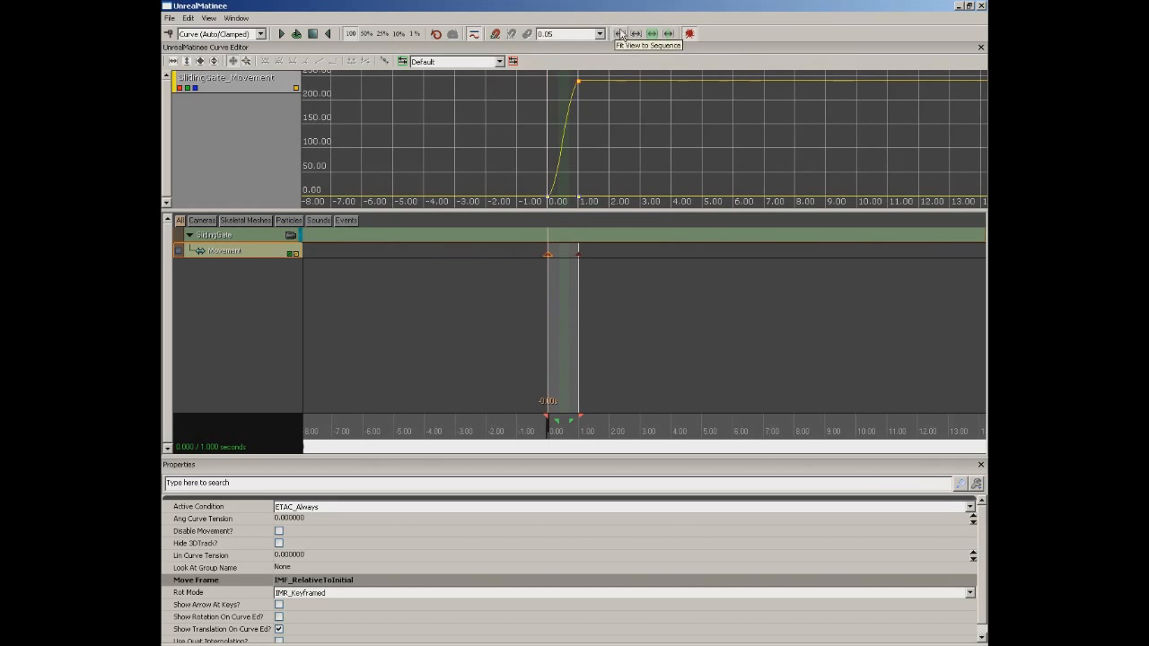
{"action": "left_click", "coordinate": [620, 34]}
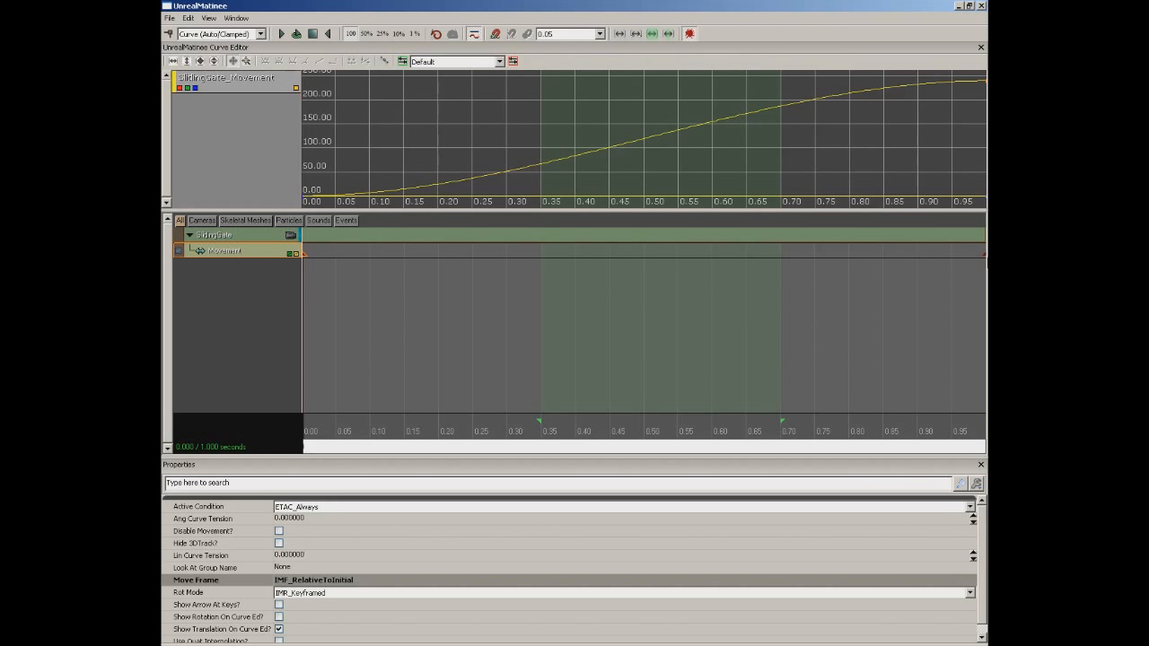
Select the Movement key at 0.00 second and fit the timeline view to the selection
{"action": "left_click", "coordinate": [984, 256]}
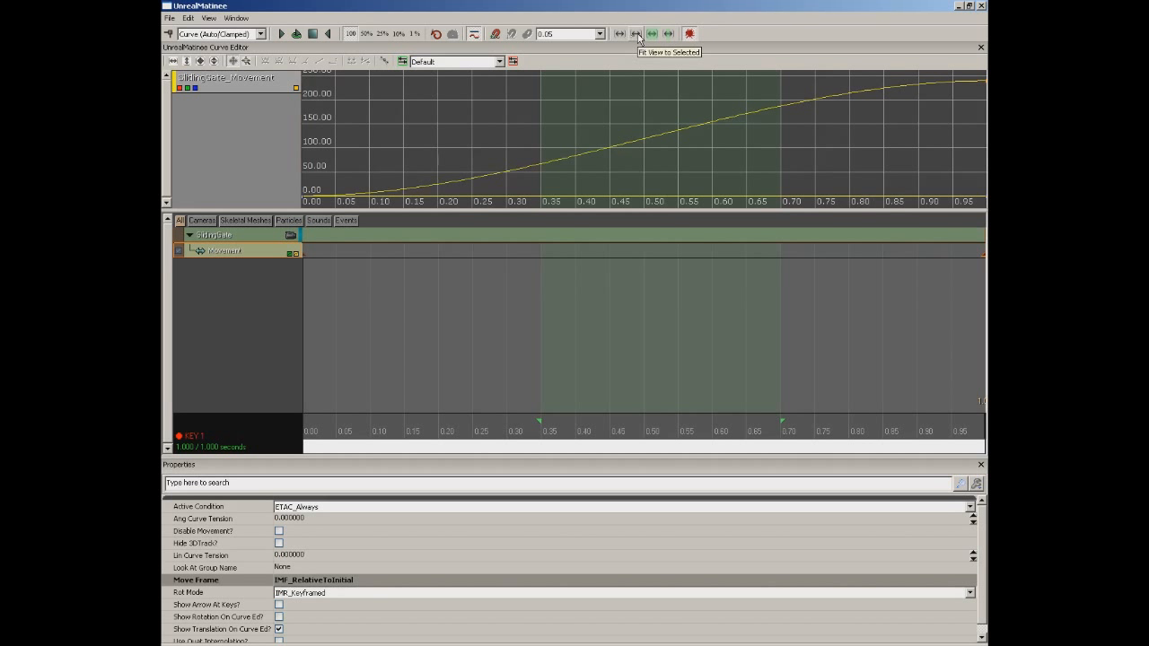
{"action": "left_click_drag", "start_coordinate": [334, 285], "coordinate": [339, 285]}
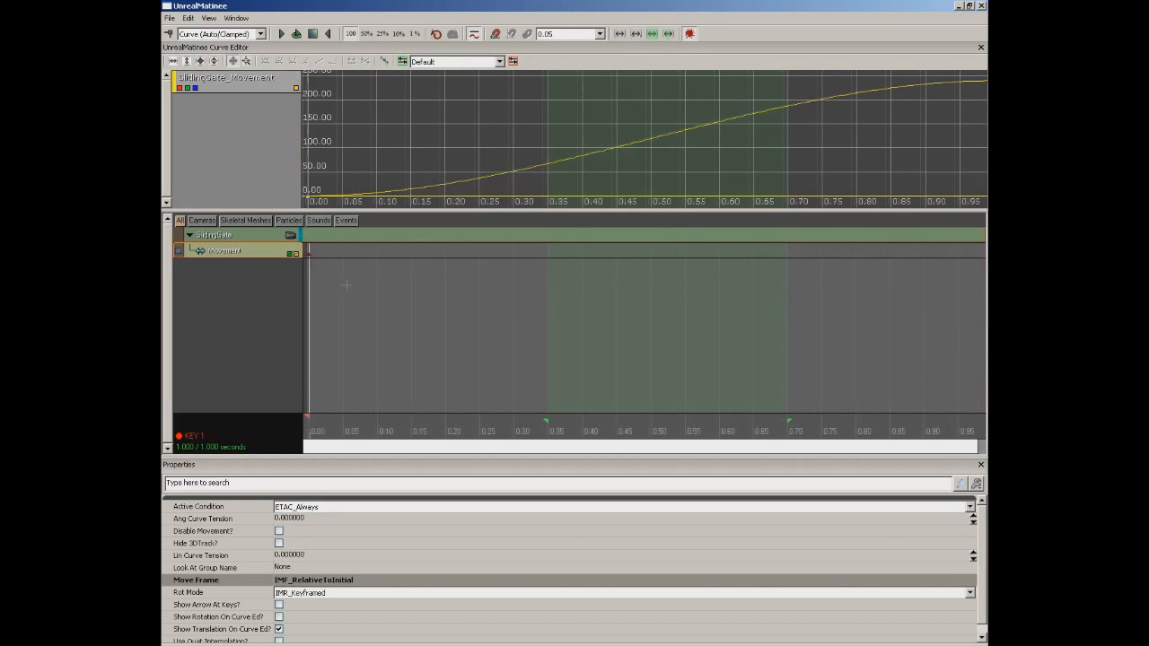
{"action": "left_click", "coordinate": [308, 254]}
{"action": "left_click", "coordinate": [636, 34]}
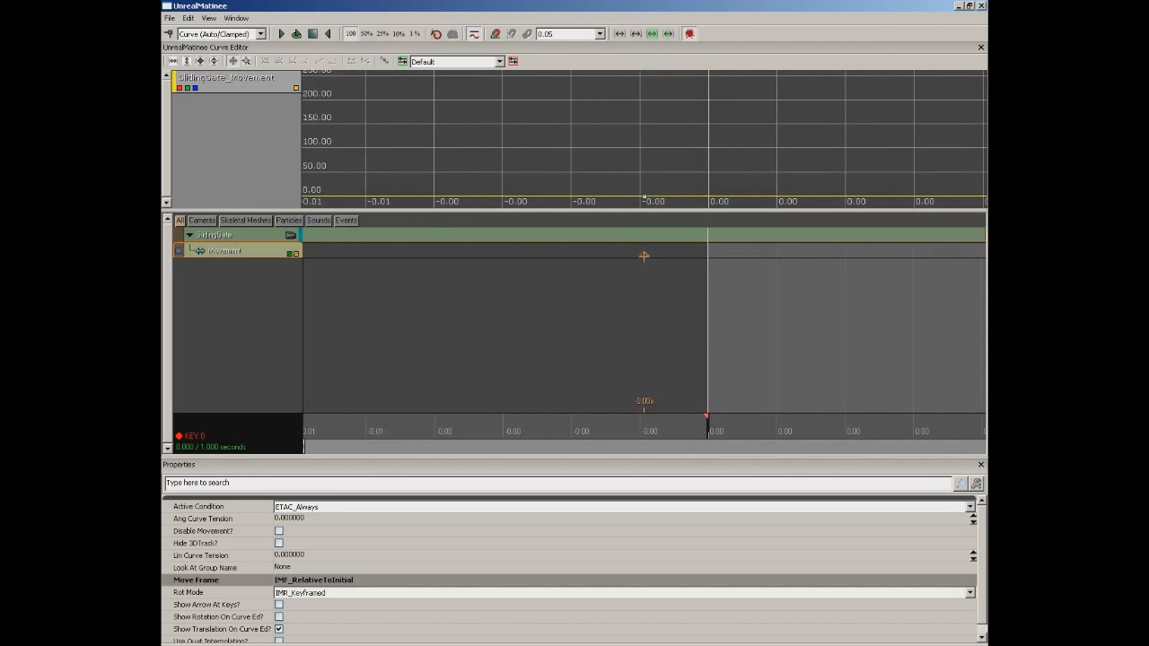
Fit the timeline view to the loop section, and fit the loop section and view to the whole 0.00 to 1.00 second sequence
{"action": "scroll", "coordinate": [628, 296], "scroll_direction": "down", "scroll_amount": 10}
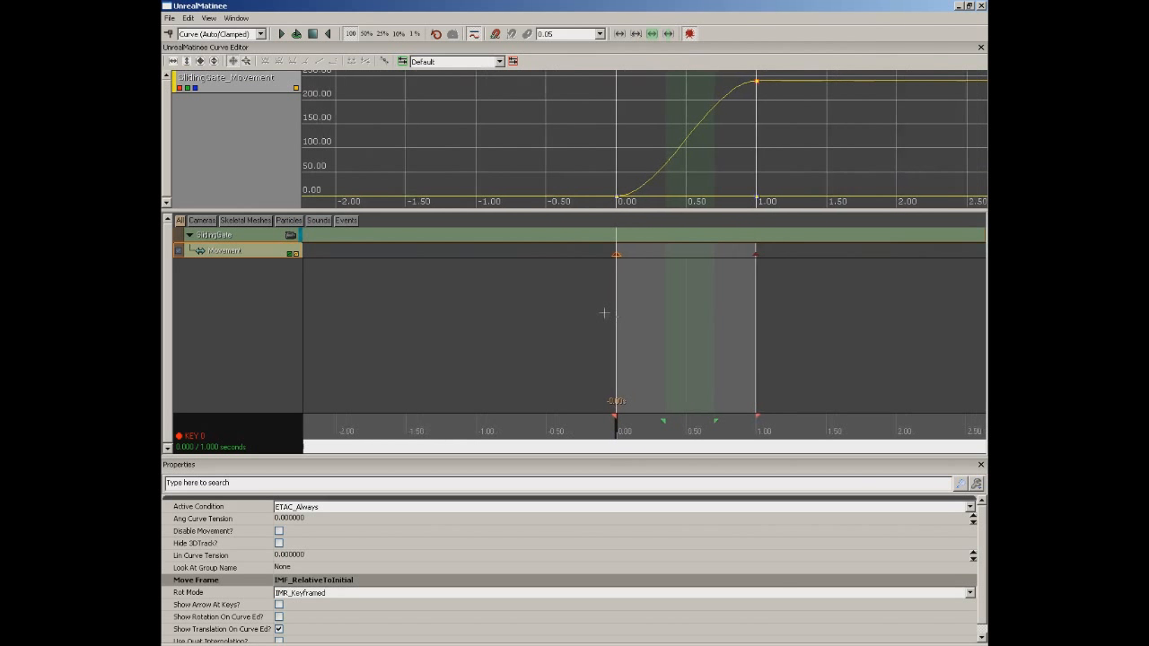
{"action": "scroll", "coordinate": [584, 313], "scroll_direction": "up", "scroll_amount": 4}
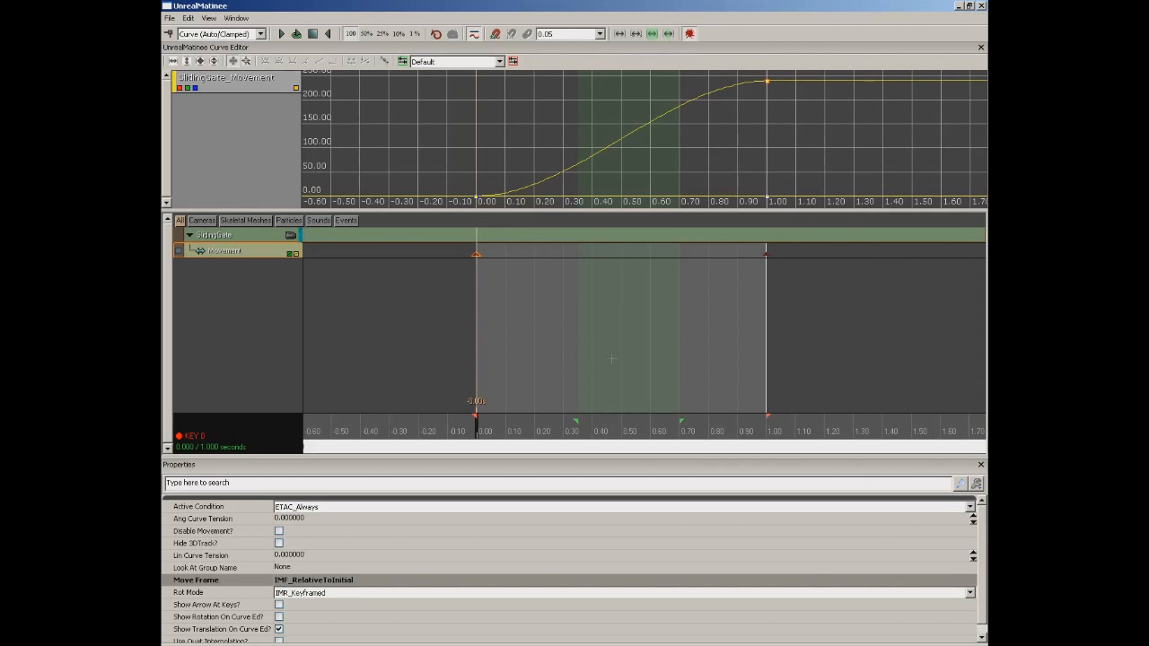
{"action": "left_click", "coordinate": [652, 34]}
{"action": "scroll", "coordinate": [635, 375], "scroll_direction": "down", "scroll_amount": 5}
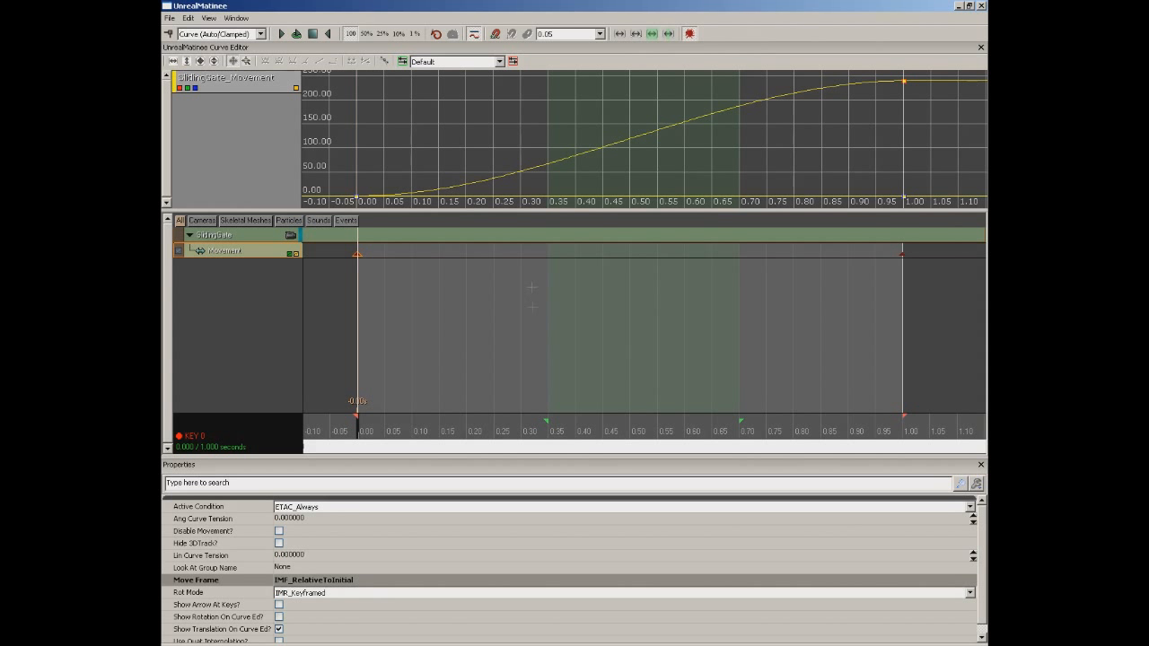
{"action": "left_click", "coordinate": [668, 34]}
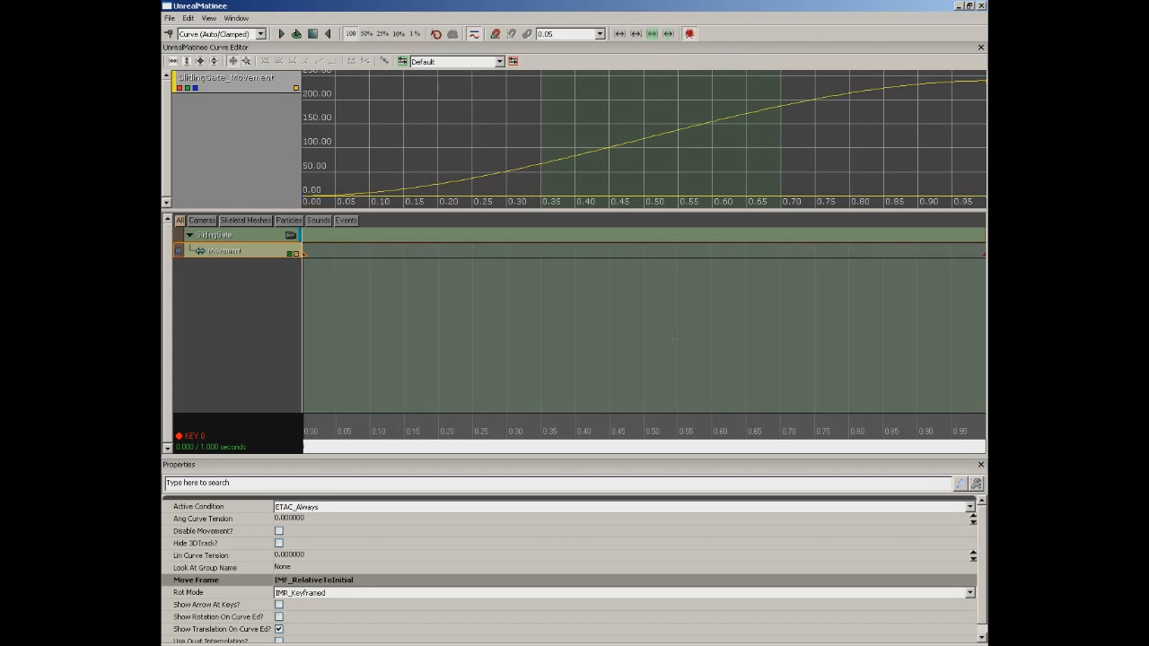
{"action": "scroll", "coordinate": [683, 130], "scroll_direction": "down", "scroll_amount": 5}
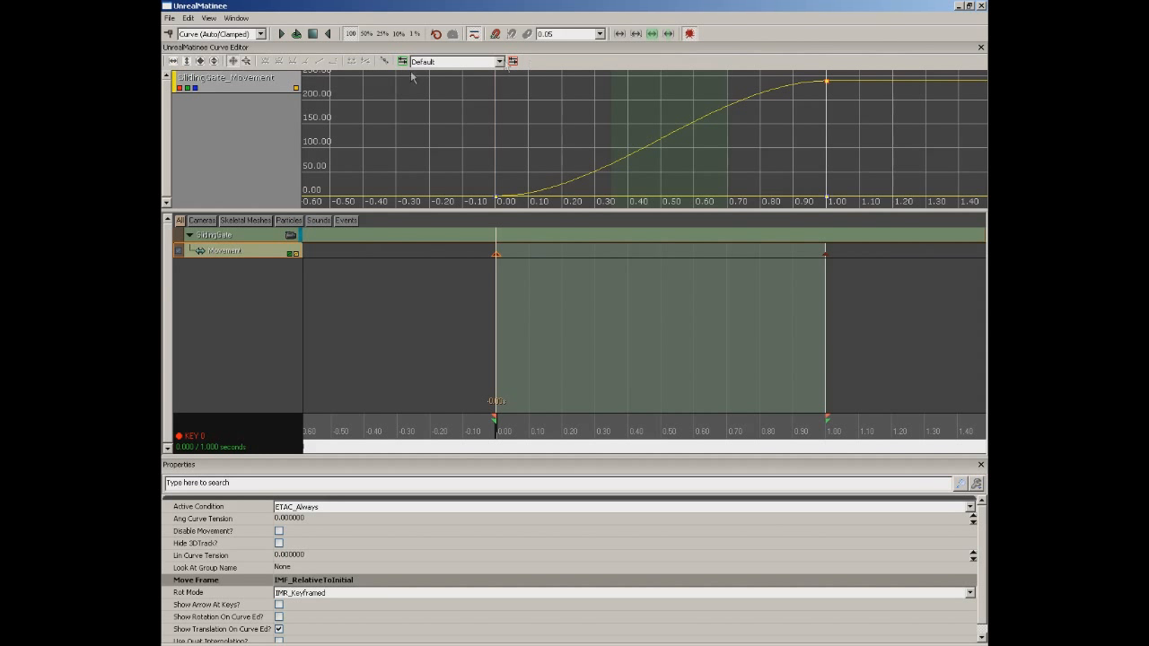
Enlarge the curve editor area, and fit the SlidingGate_Movement curve view horizontally and vertically
{"action": "left_click_drag", "start_coordinate": [413, 208], "coordinate": [411, 271]}
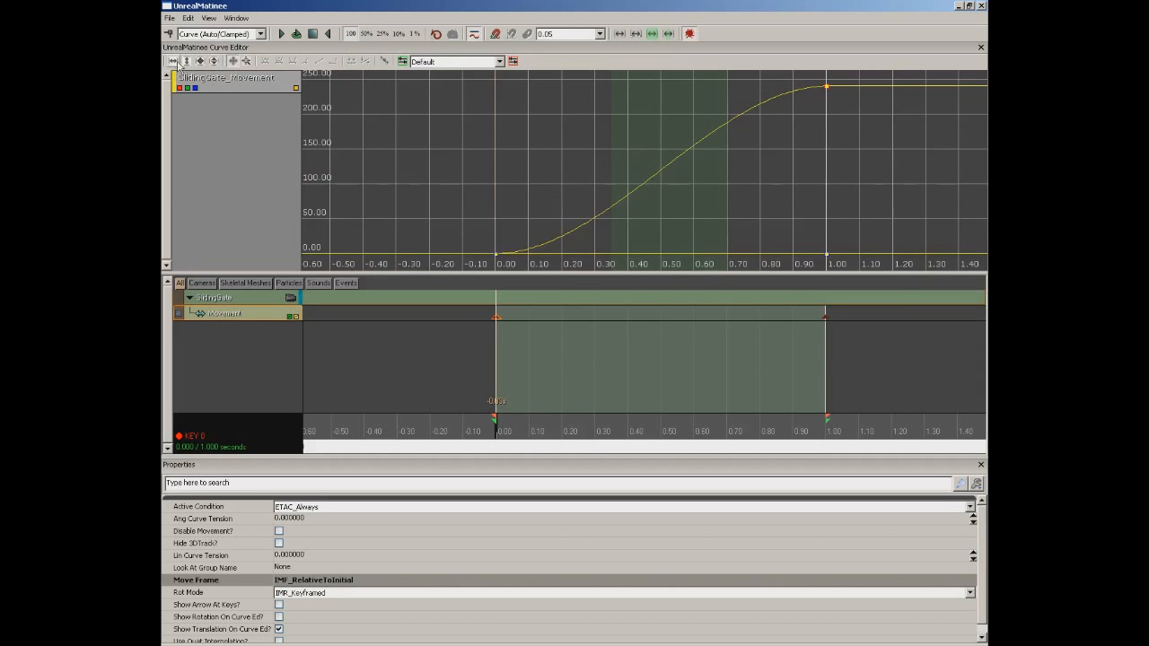
{"action": "left_click_drag", "start_coordinate": [658, 211], "coordinate": [590, 210]}
{"action": "scroll", "coordinate": [590, 210], "scroll_direction": "down", "scroll_amount": 15}
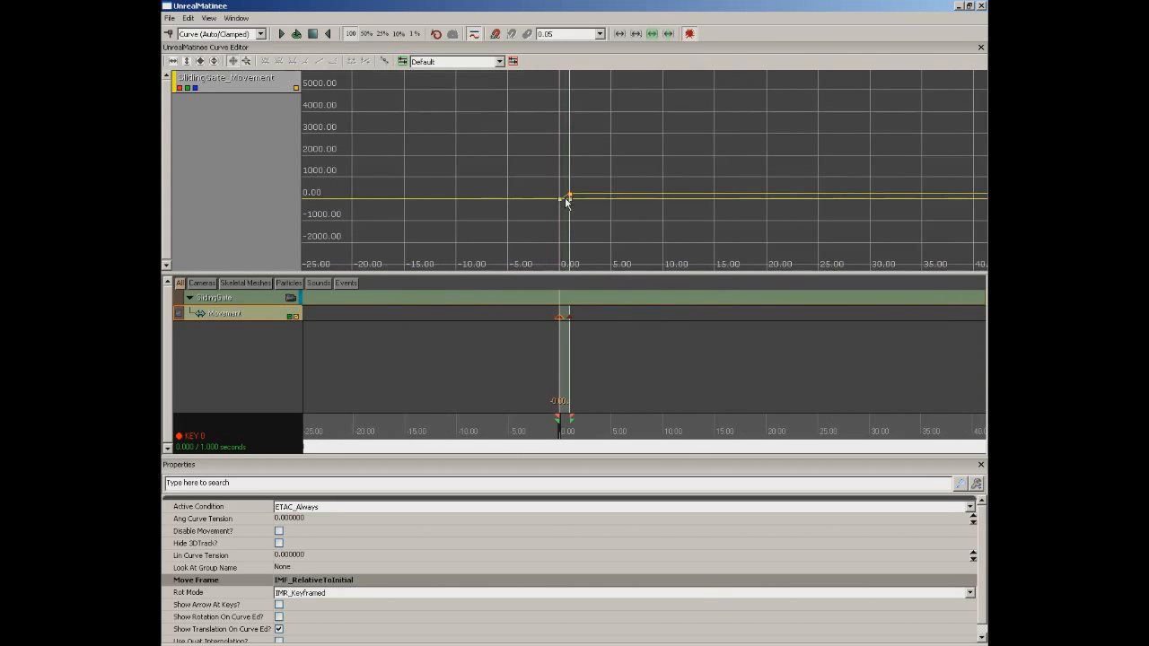
{"action": "left_click_drag", "start_coordinate": [430, 171], "coordinate": [332, 99]}
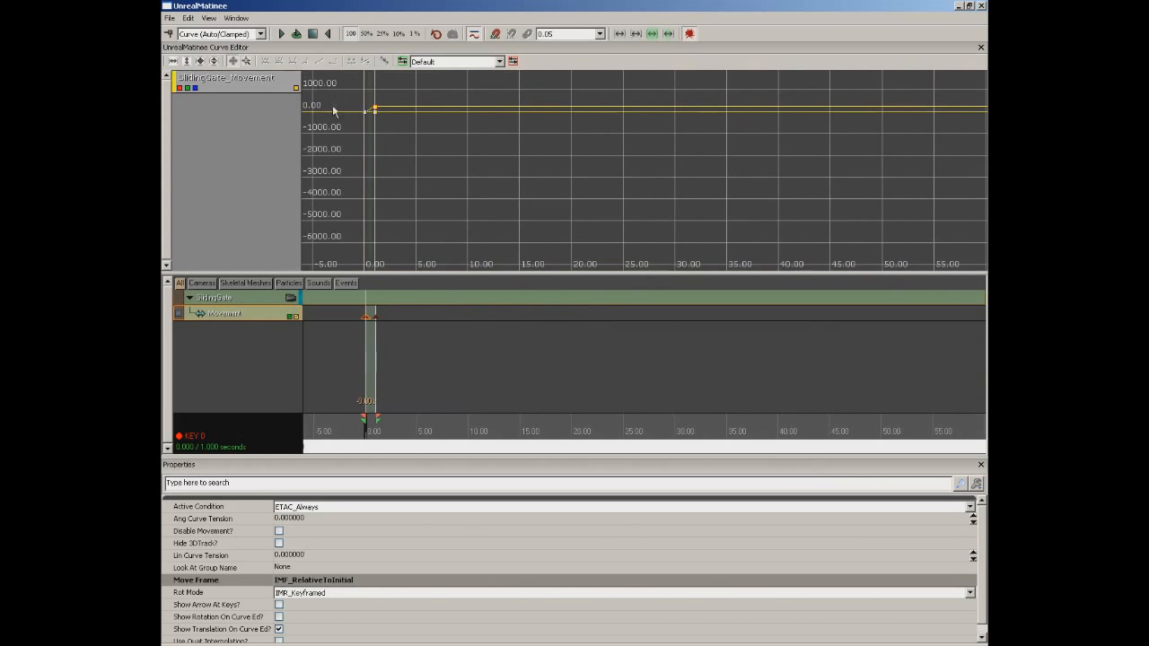
{"action": "left_click_drag", "start_coordinate": [367, 134], "coordinate": [452, 128]}
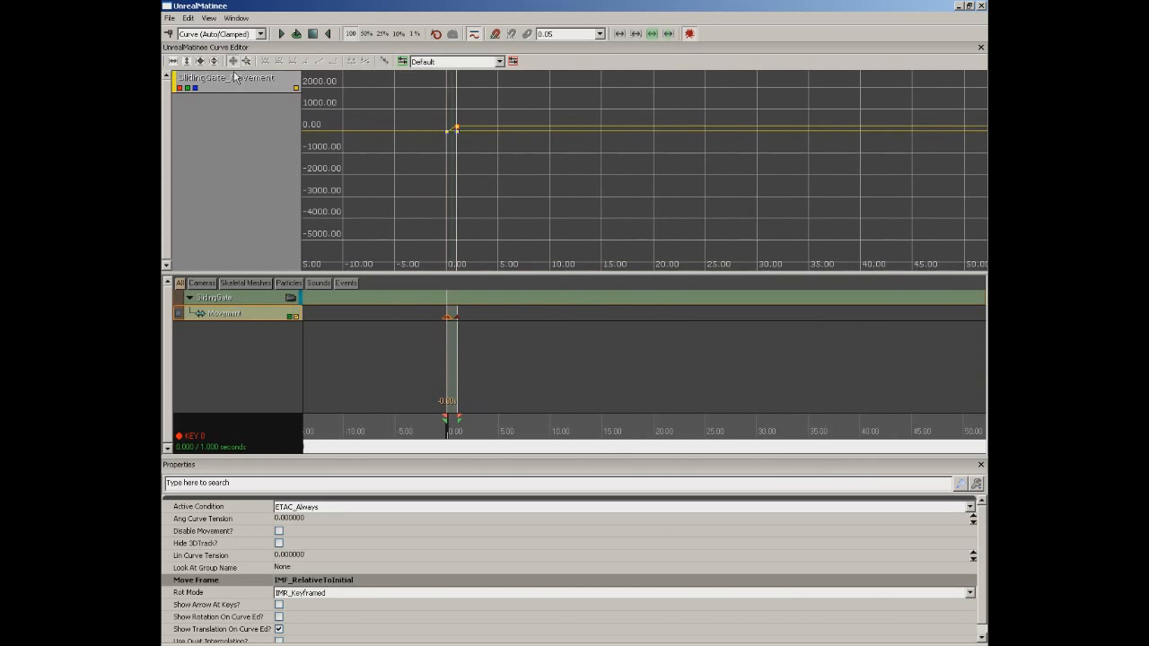
{"action": "left_click", "coordinate": [176, 60]}
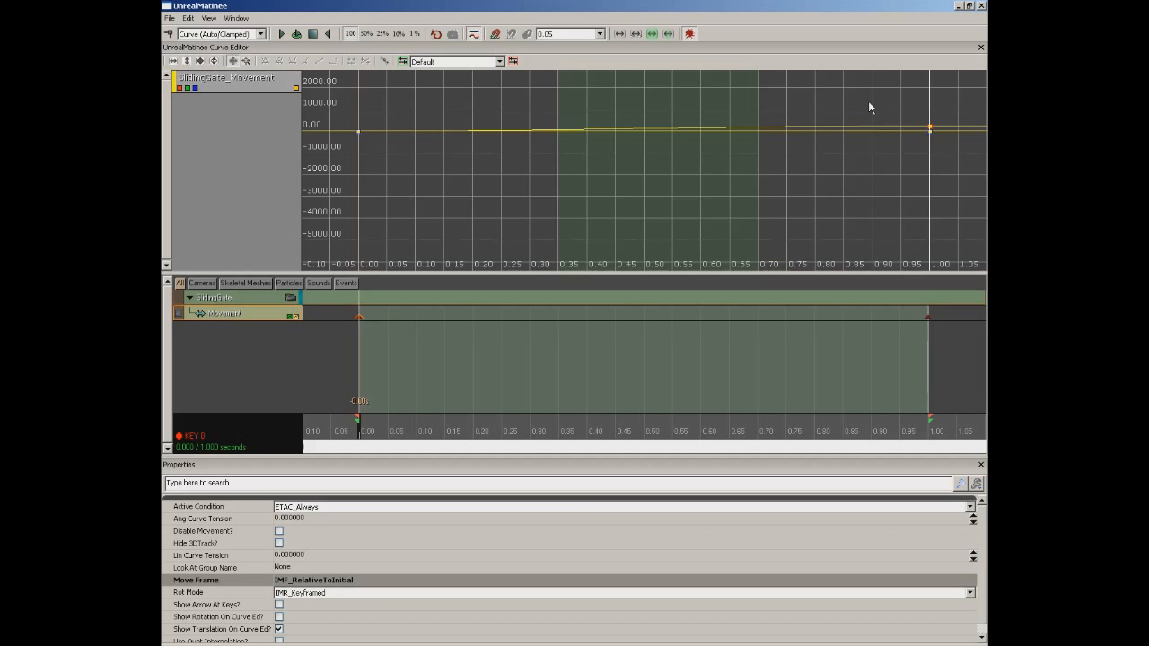
{"action": "left_click", "coordinate": [187, 60]}
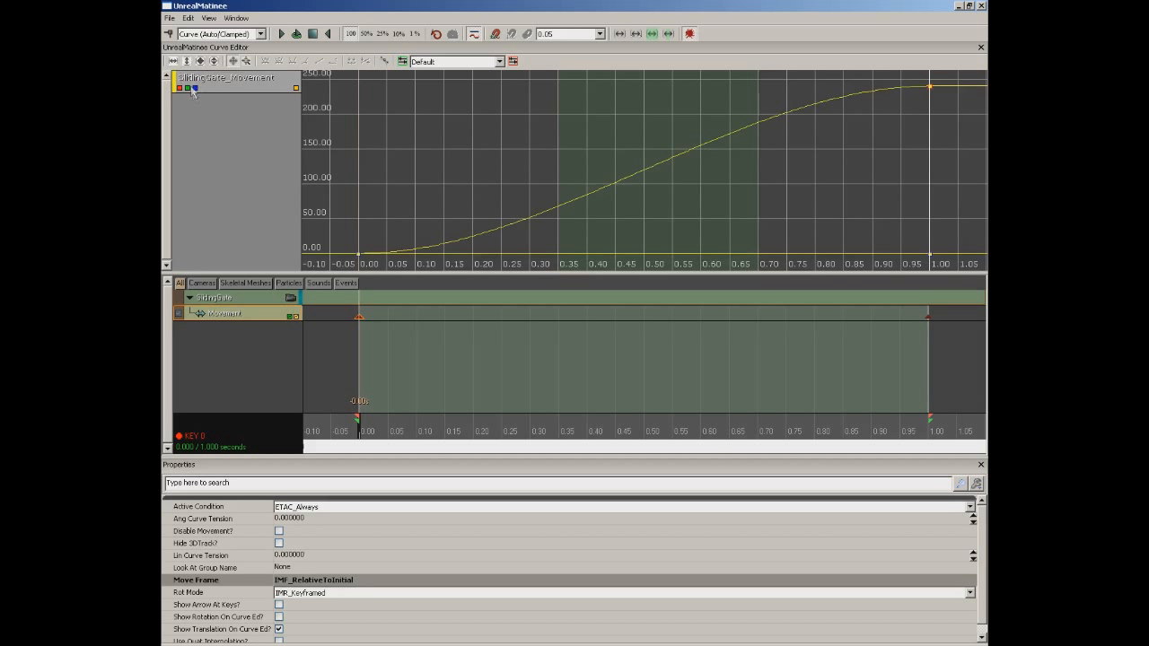
Select the upper curve key at 1.00 second, fit the curve view to the selection, and fit it back to all keys
{"action": "left_click", "coordinate": [212, 61]}
{"action": "left_click", "coordinate": [875, 100]}
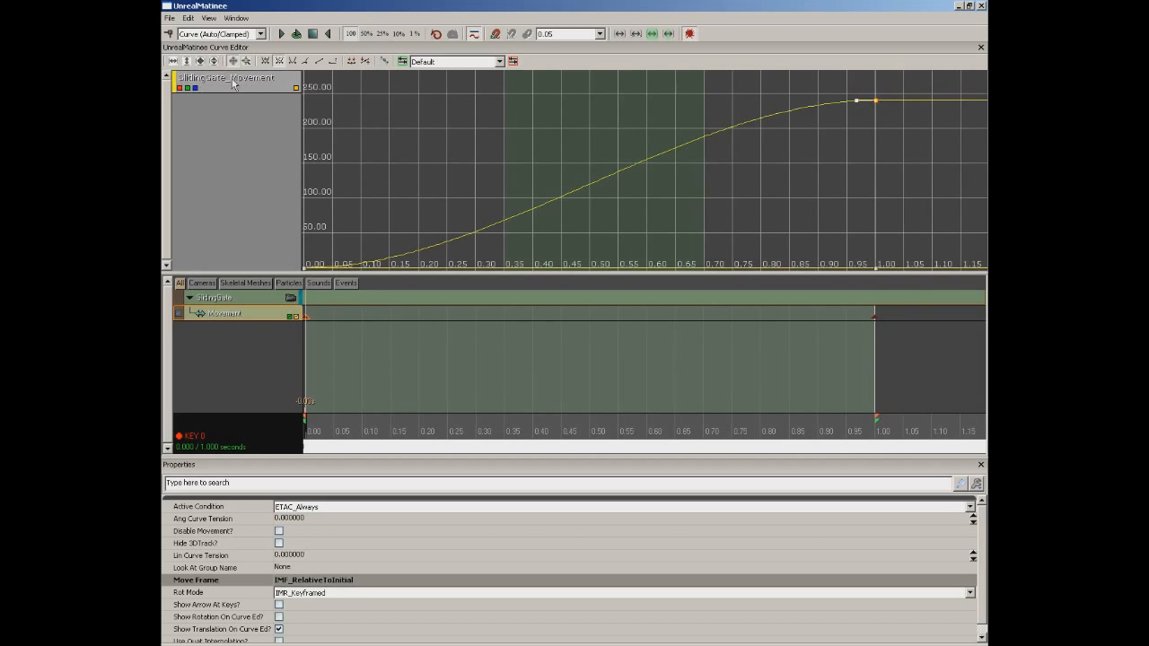
{"action": "left_click", "coordinate": [214, 61]}
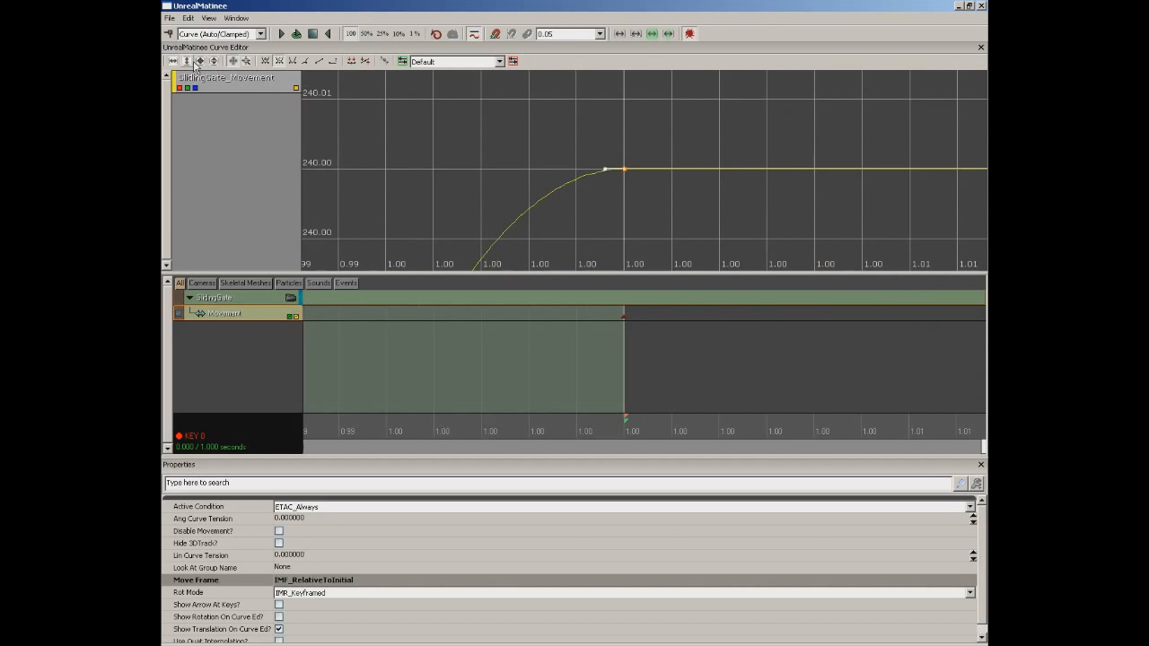
{"action": "left_click", "coordinate": [199, 61]}
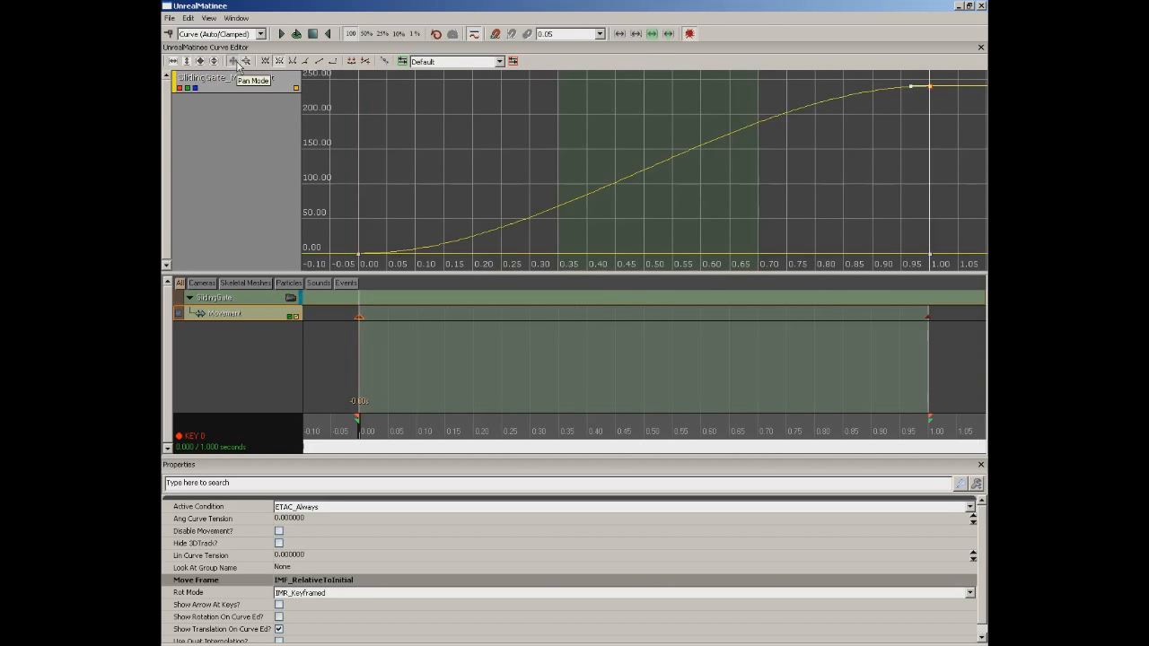
Try Pan Mode and Zoom Mode on the gate's movement curve, and return to Pan Mode
{"action": "left_click", "coordinate": [233, 61]}
{"action": "left_click_drag", "start_coordinate": [495, 141], "coordinate": [585, 152]}
{"action": "scroll", "coordinate": [585, 151], "scroll_direction": "down", "scroll_amount": 7}
{"action": "scroll", "coordinate": [584, 152], "scroll_direction": "up", "scroll_amount": 8}
{"action": "scroll", "coordinate": [585, 152], "scroll_direction": "down", "scroll_amount": 8}
{"action": "scroll", "coordinate": [585, 152], "scroll_direction": "up", "scroll_amount": 4}
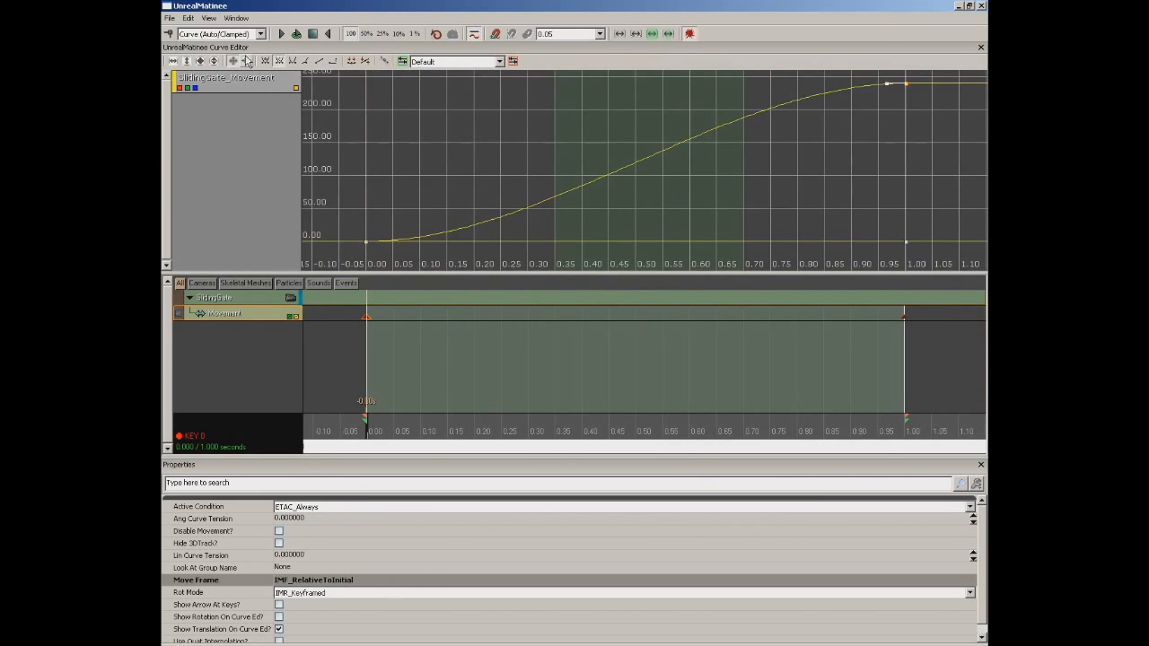
{"action": "left_click", "coordinate": [246, 60]}
{"action": "left_click_drag", "start_coordinate": [641, 147], "coordinate": [591, 114]}
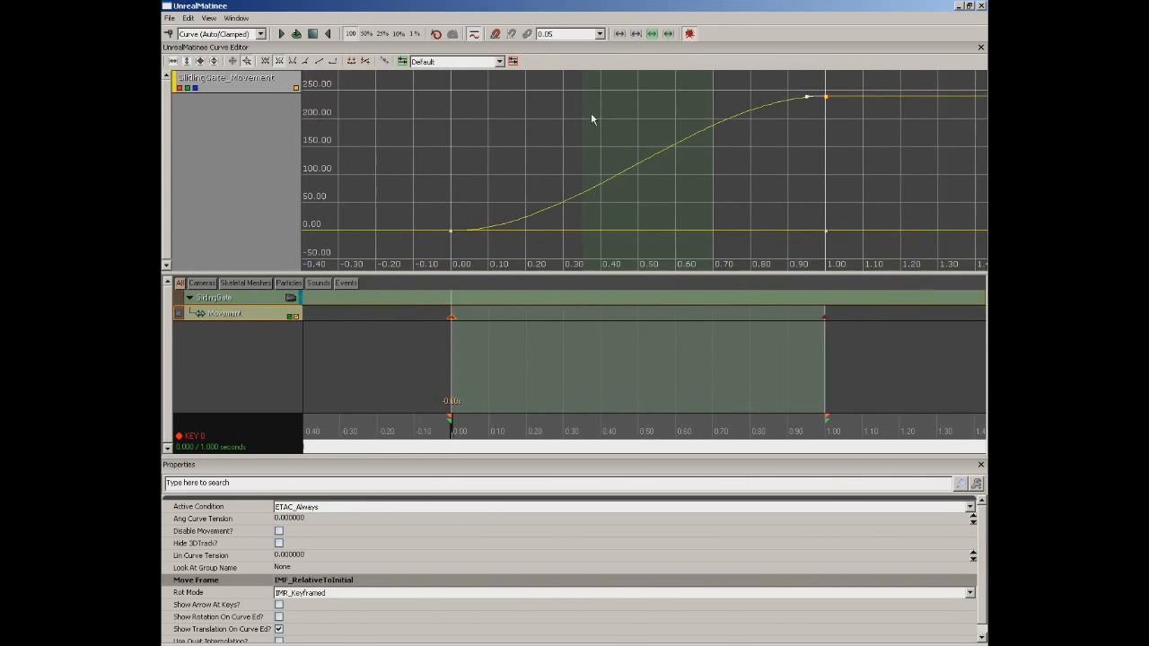
{"action": "left_click", "coordinate": [233, 61]}
{"action": "left_click_drag", "start_coordinate": [682, 147], "coordinate": [619, 157]}
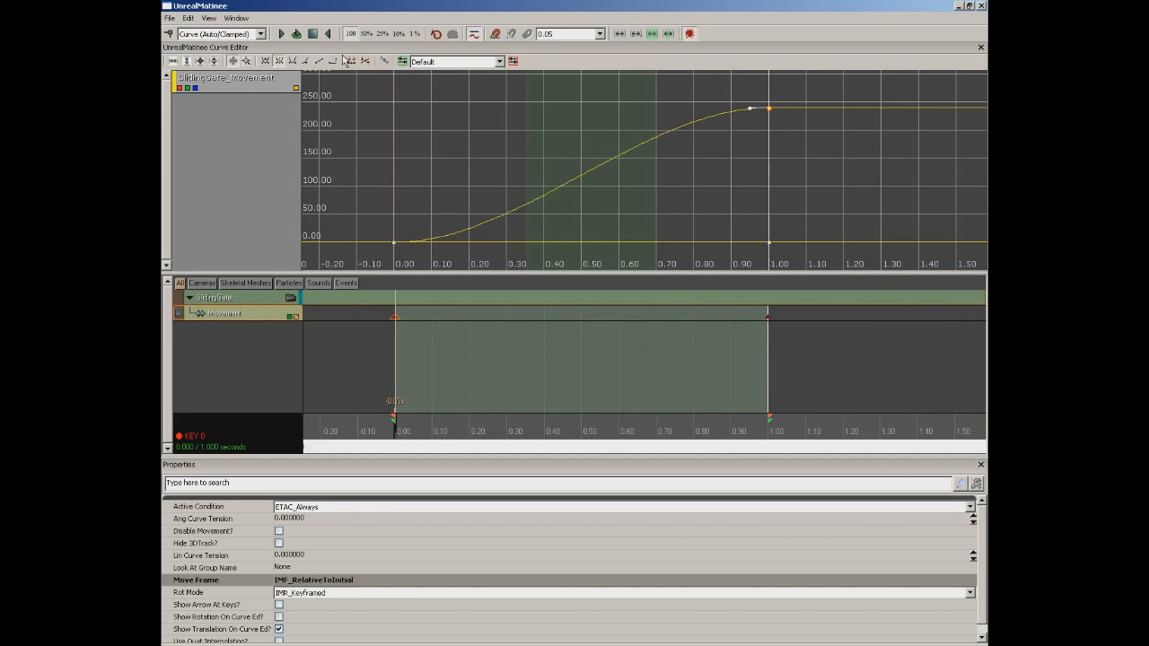
Lower the Matinee window to reveal the gate in the viewport, and play the sequence at 100% speed
{"action": "mouse_move", "coordinate": [395, 249]}
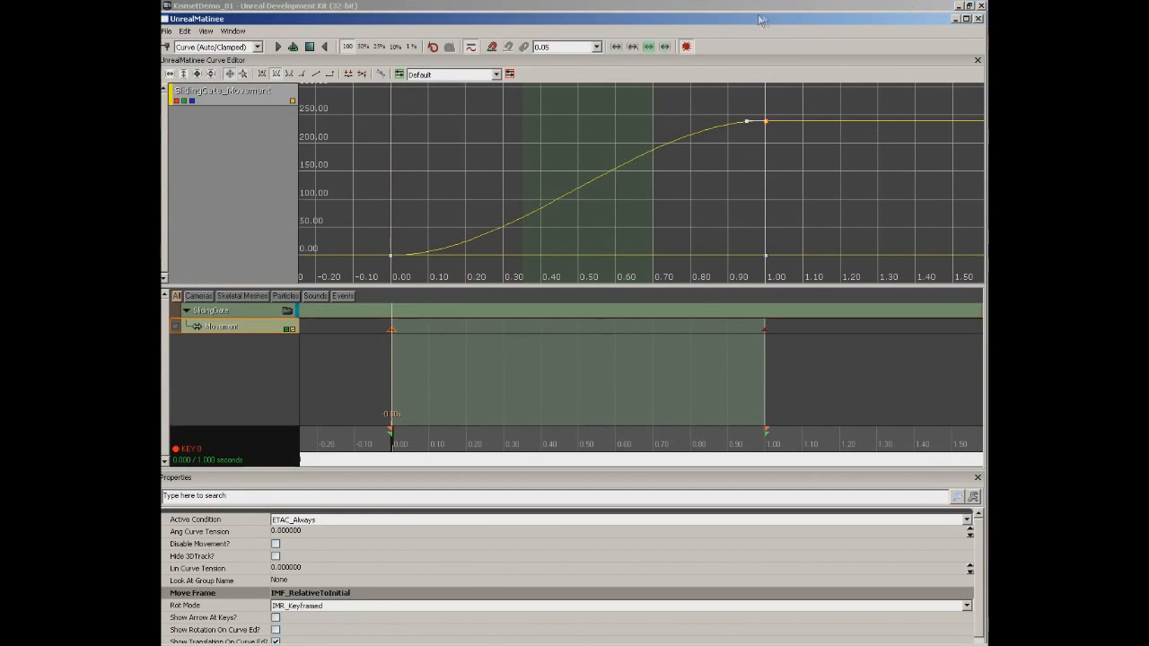
{"action": "left_click_drag", "start_coordinate": [759, 19], "coordinate": [758, 430]}
{"action": "left_click_drag", "start_coordinate": [623, 432], "coordinate": [624, 449]}
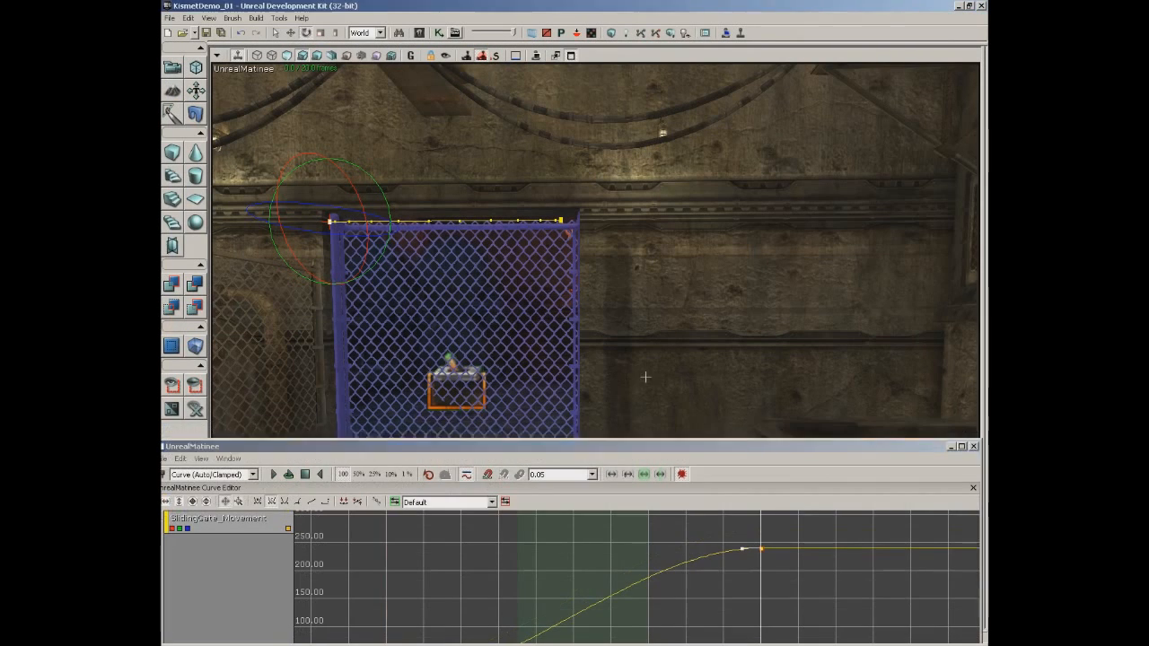
{"action": "left_click", "coordinate": [274, 476]}
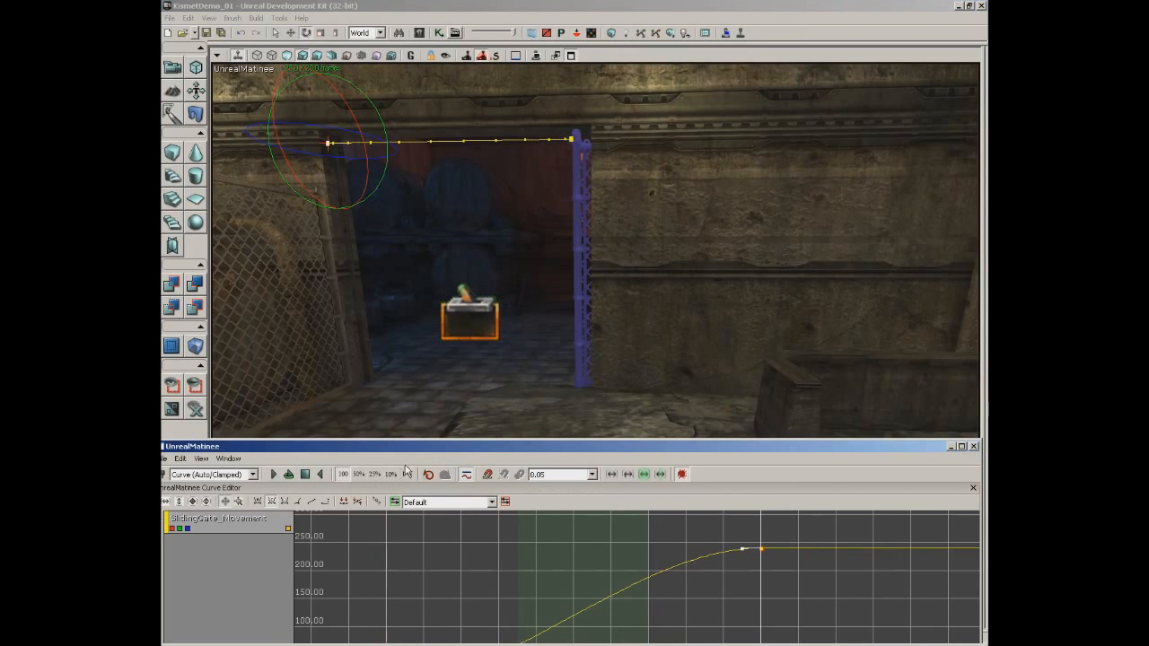
Set the playback speed to 25%, and replay the gate's movement from the start
{"action": "left_click", "coordinate": [373, 475]}
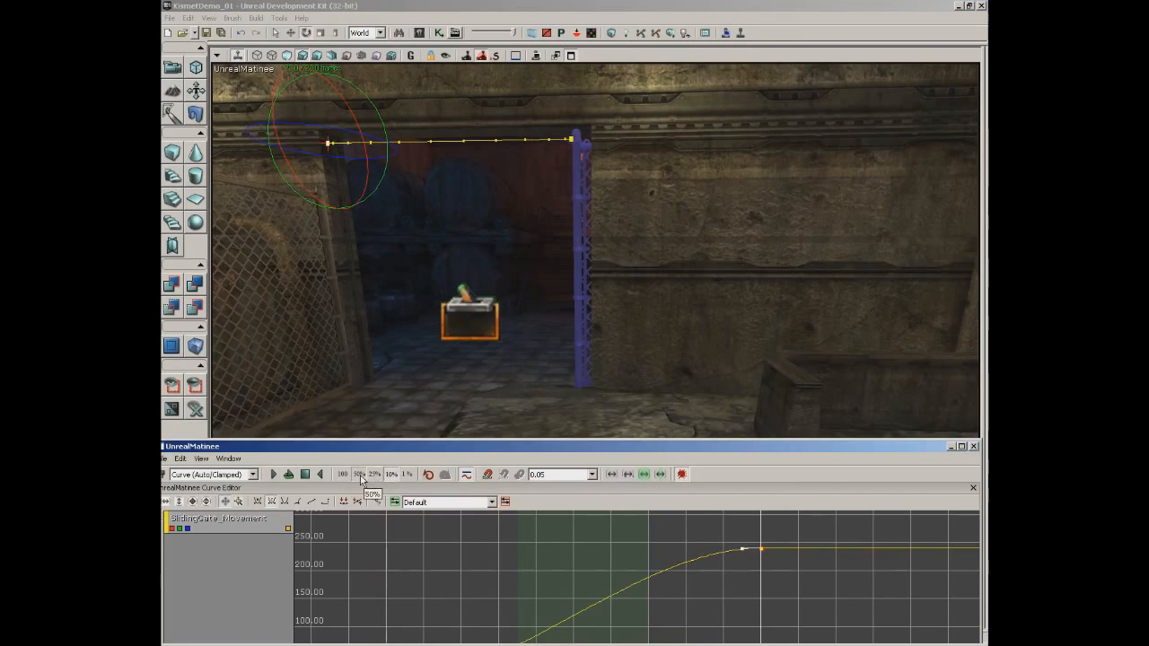
{"action": "left_click", "coordinate": [306, 475]}
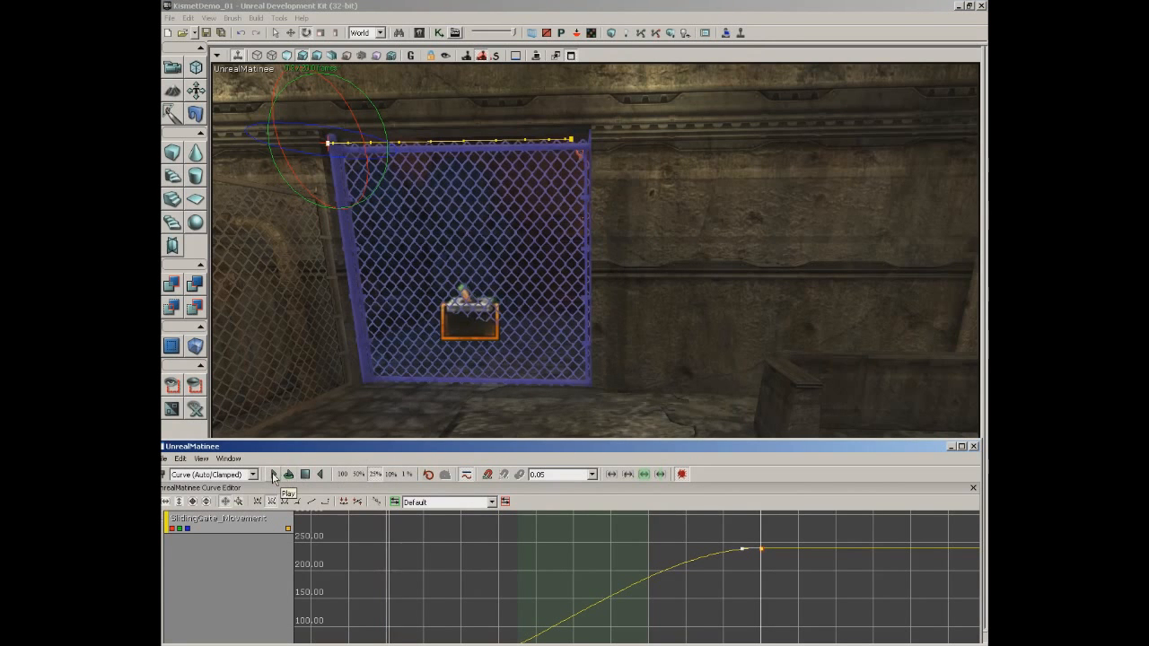
{"action": "left_click", "coordinate": [273, 475]}
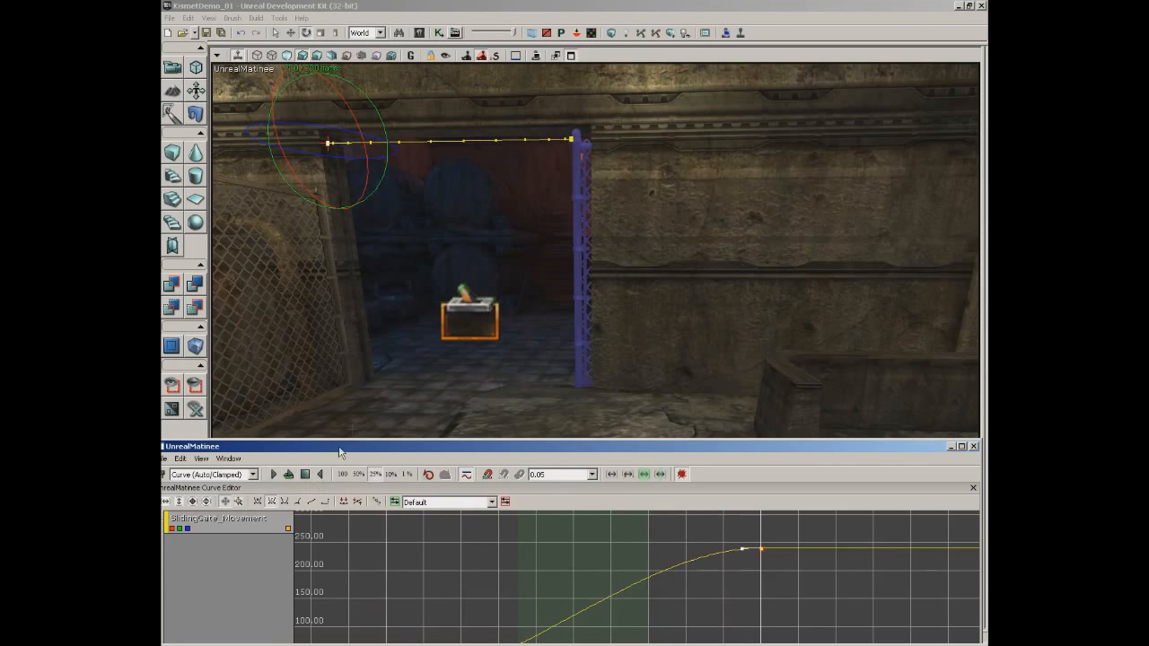
Raise the Matinee window, and try bending the 0.00 second key's tangent downward and the 1.00 second key's incoming tangent upward
{"action": "left_click_drag", "start_coordinate": [356, 450], "coordinate": [356, 35]}
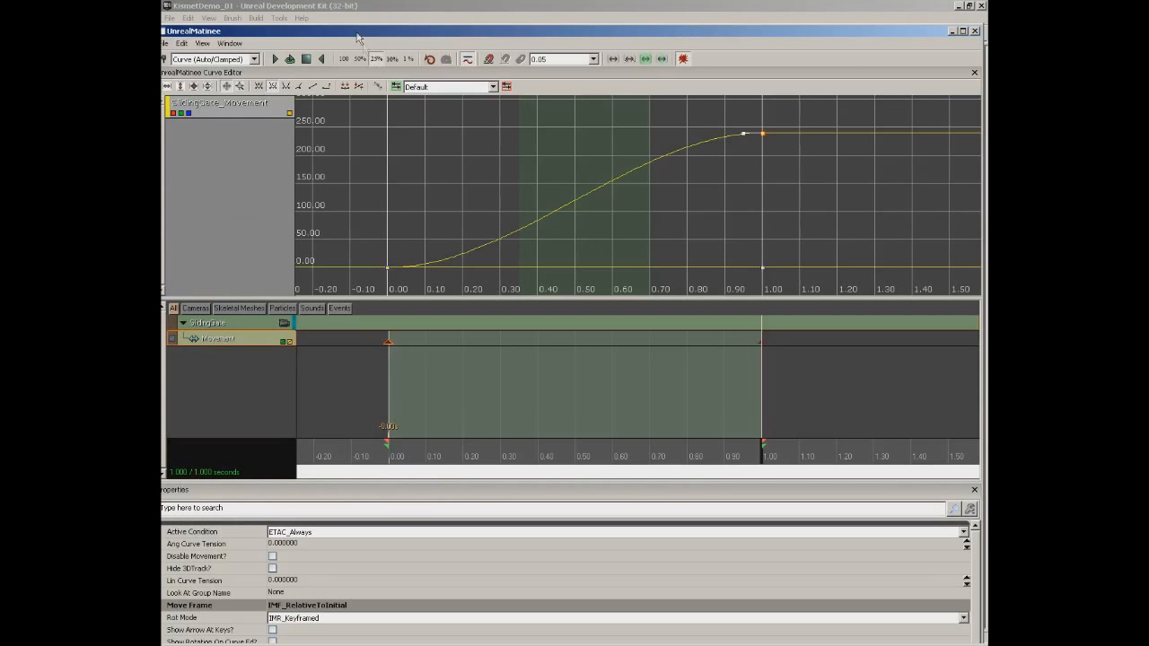
{"action": "left_click", "coordinate": [388, 268]}
{"action": "mouse_move", "coordinate": [407, 272]}
{"action": "left_mouse_down"}
{"action": "mouse_move", "coordinate": [398, 261]}
{"action": "mouse_move", "coordinate": [400, 274]}
{"action": "left_mouse_up"}
{"action": "left_click", "coordinate": [762, 134]}
{"action": "left_click_drag", "start_coordinate": [747, 134], "coordinate": [743, 120]}
Reset the 0.00 second curve key to Curve (Auto/Clamped), and reshape the 1.00 second key's incoming tangent so the curve overshoots
{"action": "mouse_move", "coordinate": [388, 272]}
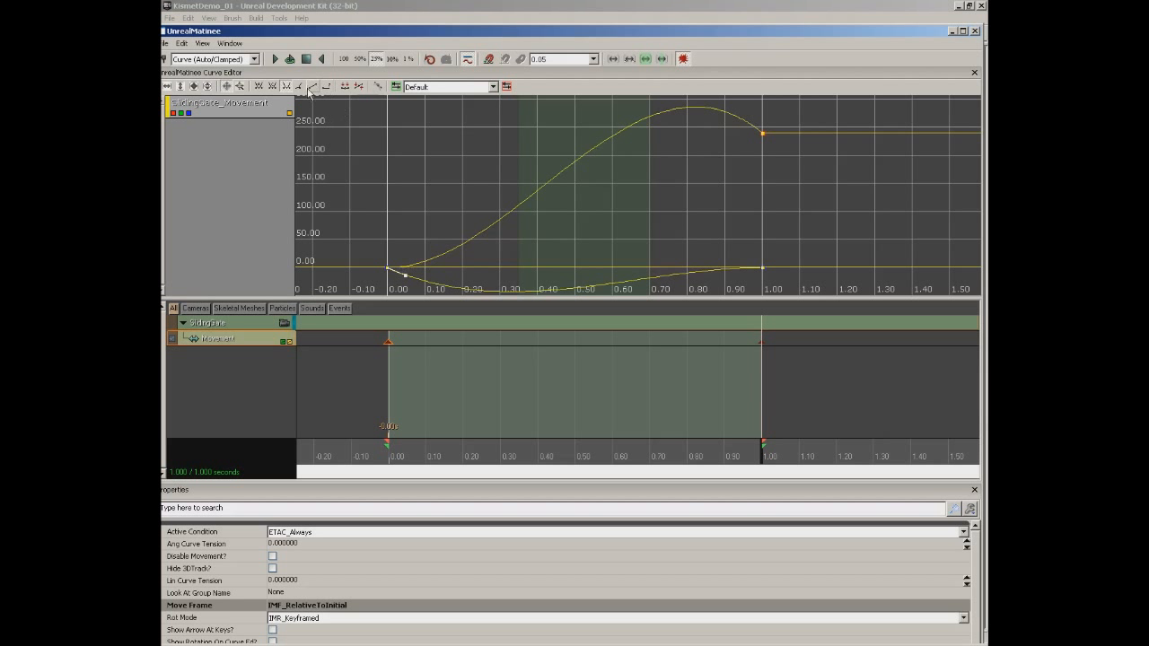
{"action": "left_click", "coordinate": [273, 86]}
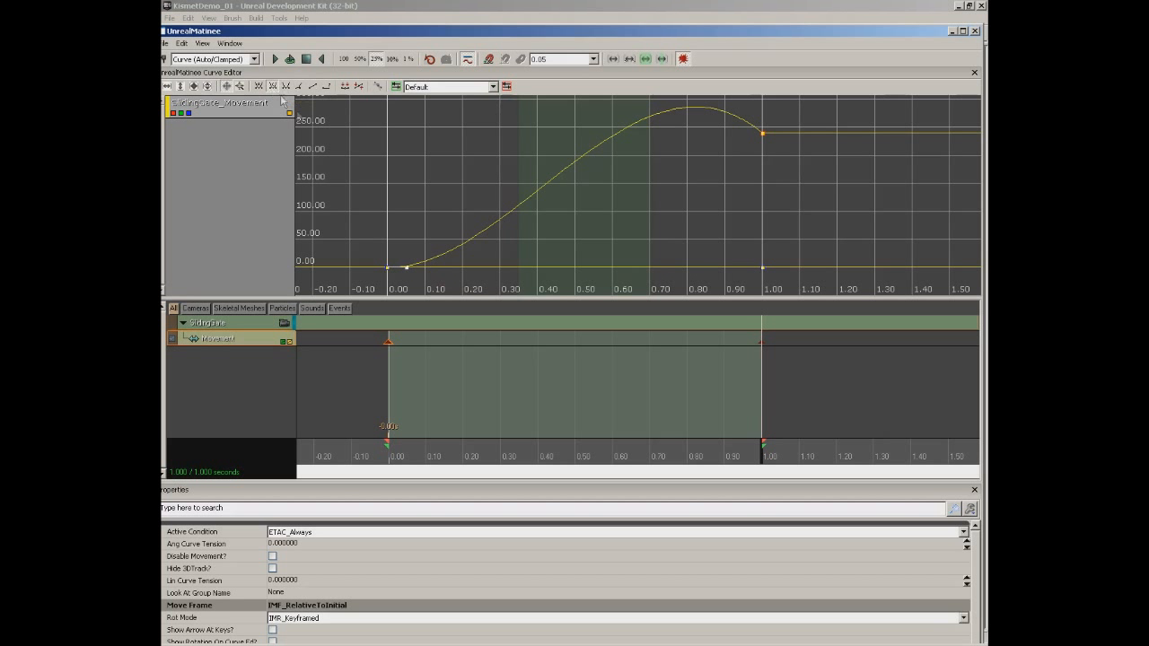
{"action": "left_click_drag", "start_coordinate": [733, 167], "coordinate": [718, 166]}
{"action": "left_click", "coordinate": [748, 133]}
{"action": "left_click_drag", "start_coordinate": [732, 124], "coordinate": [720, 123]}
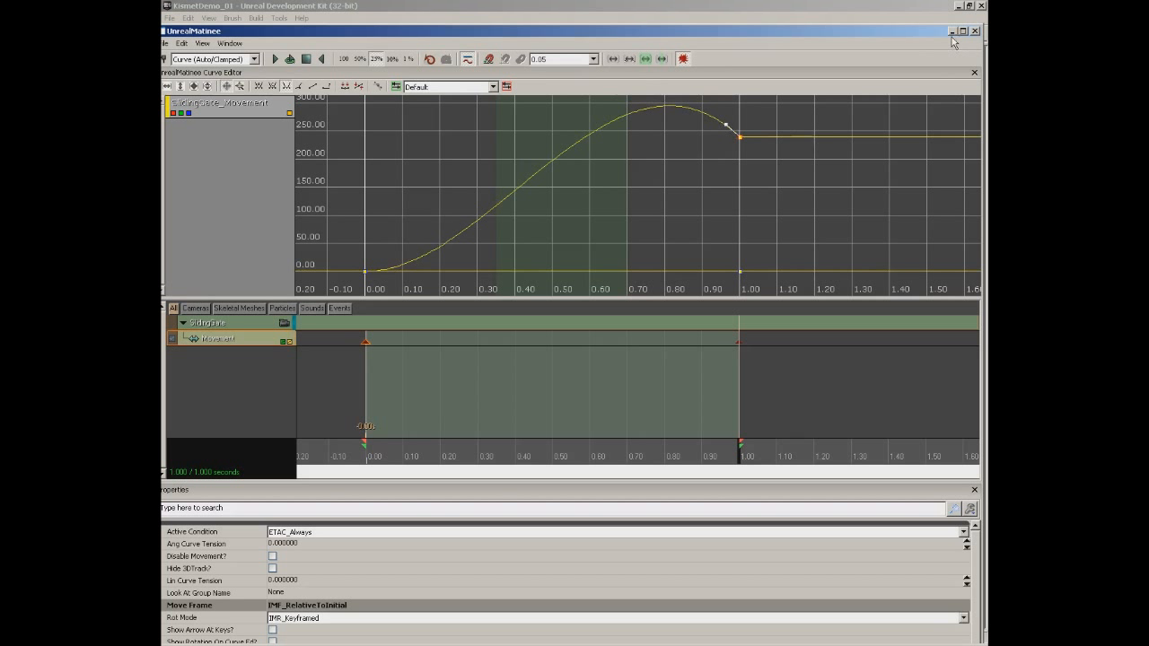
Lower the Matinee window, and replay the sequence to preview the gate overshooting its open position
{"action": "left_click_drag", "start_coordinate": [903, 33], "coordinate": [896, 403]}
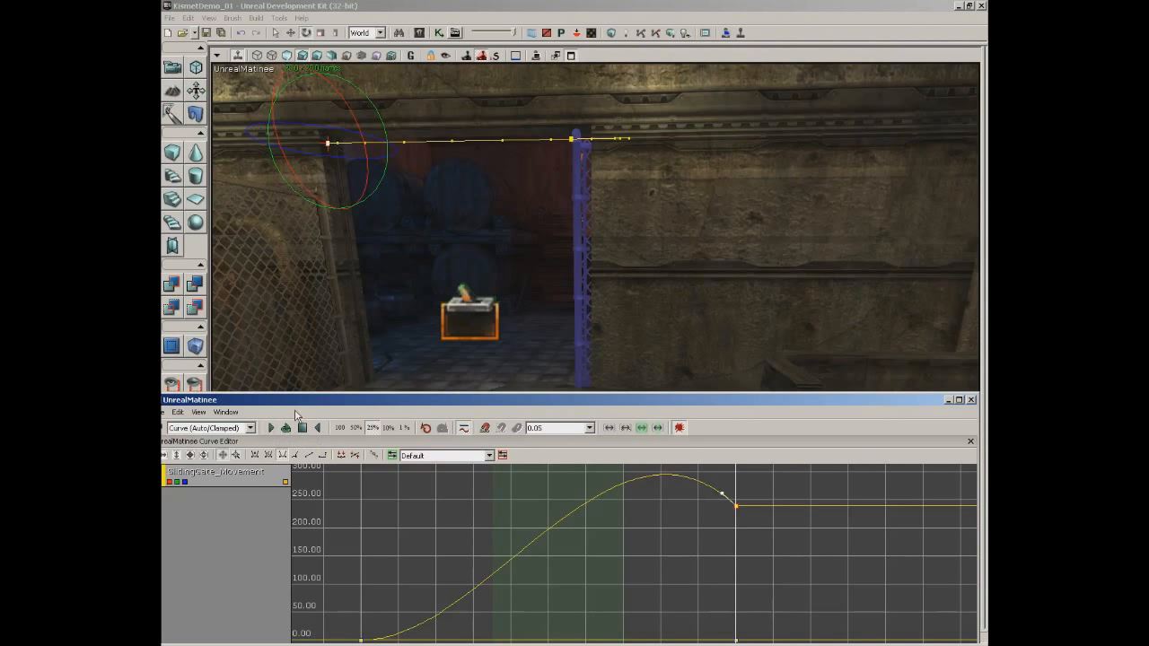
{"action": "left_click", "coordinate": [302, 428]}
{"action": "left_click", "coordinate": [272, 429]}
Switch the viewport to wireframe, replay the gate's overshooting motion, and stop playback
{"action": "left_click", "coordinate": [302, 55]}
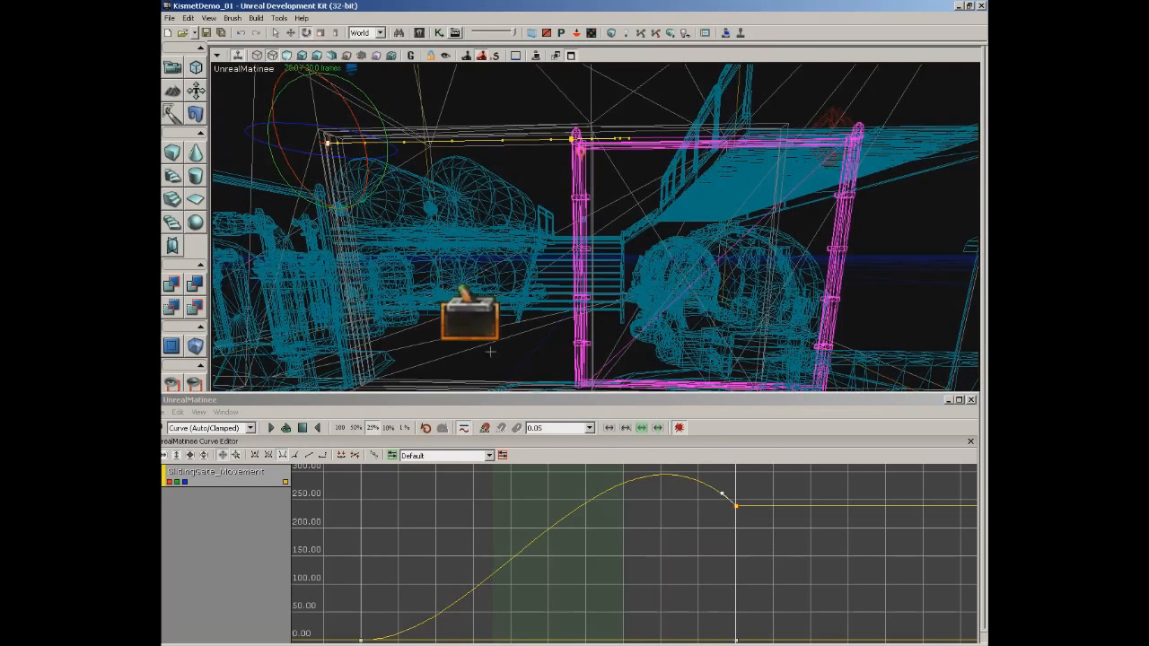
{"action": "left_click", "coordinate": [271, 428]}
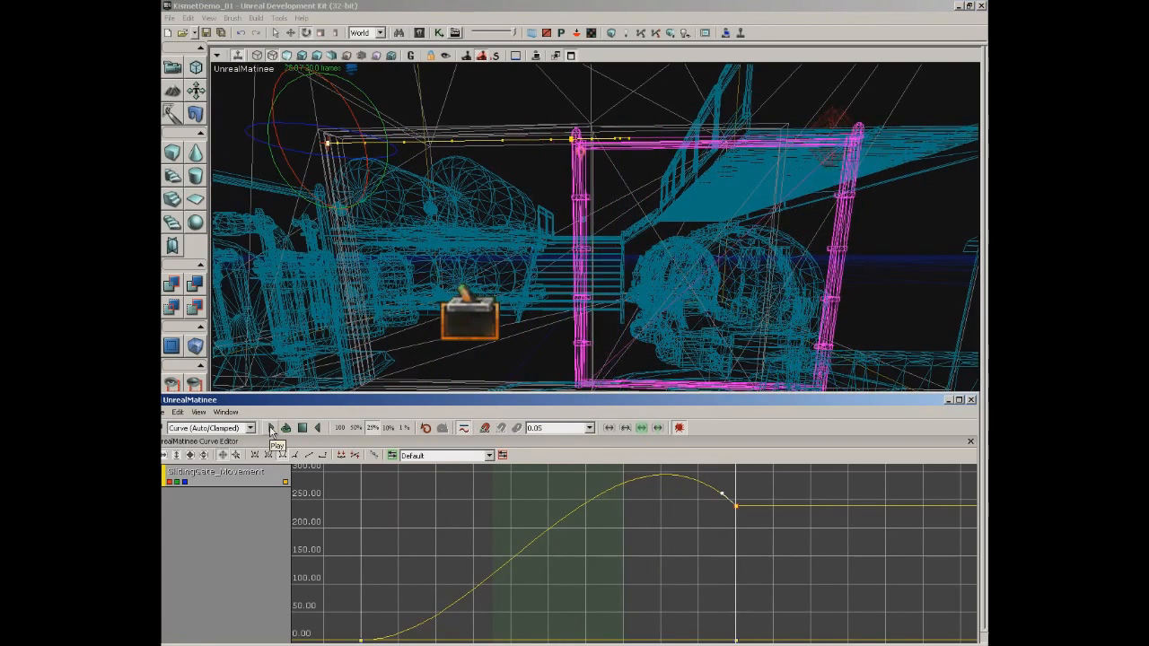
{"action": "left_click", "coordinate": [305, 430]}
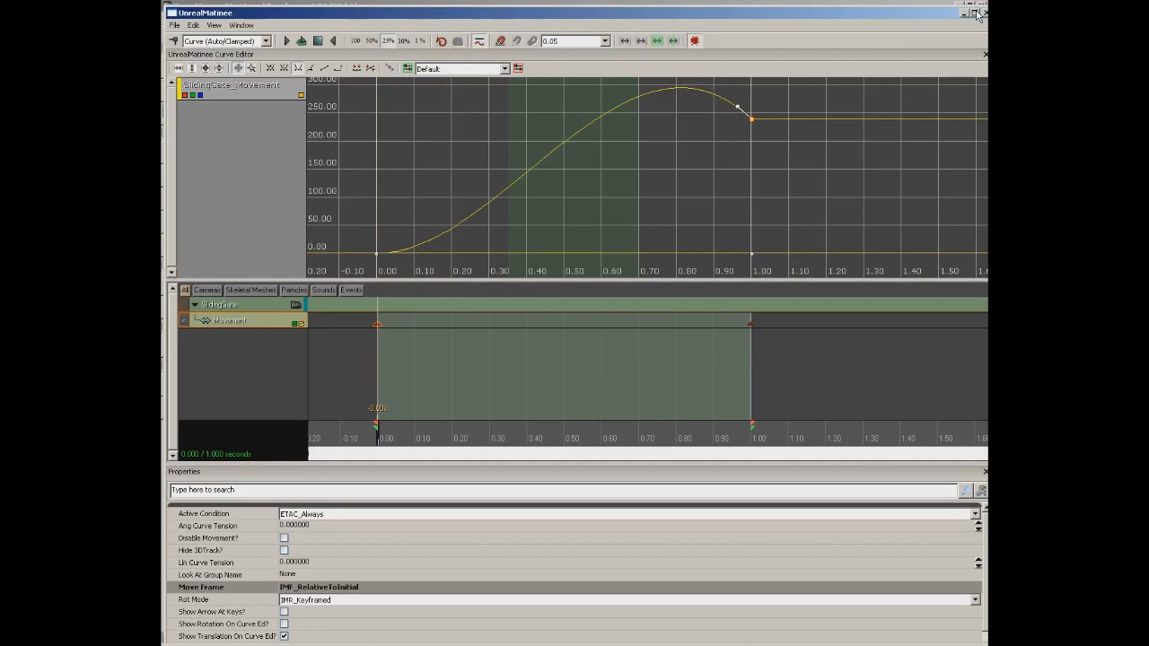
Maximize the Matinee window, reset the 1.00 second key to Curve (Auto/Clamped), and pull its incoming tangent downward for an accelerating finish
{"action": "left_click", "coordinate": [977, 13]}
{"action": "mouse_move", "coordinate": [746, 115]}
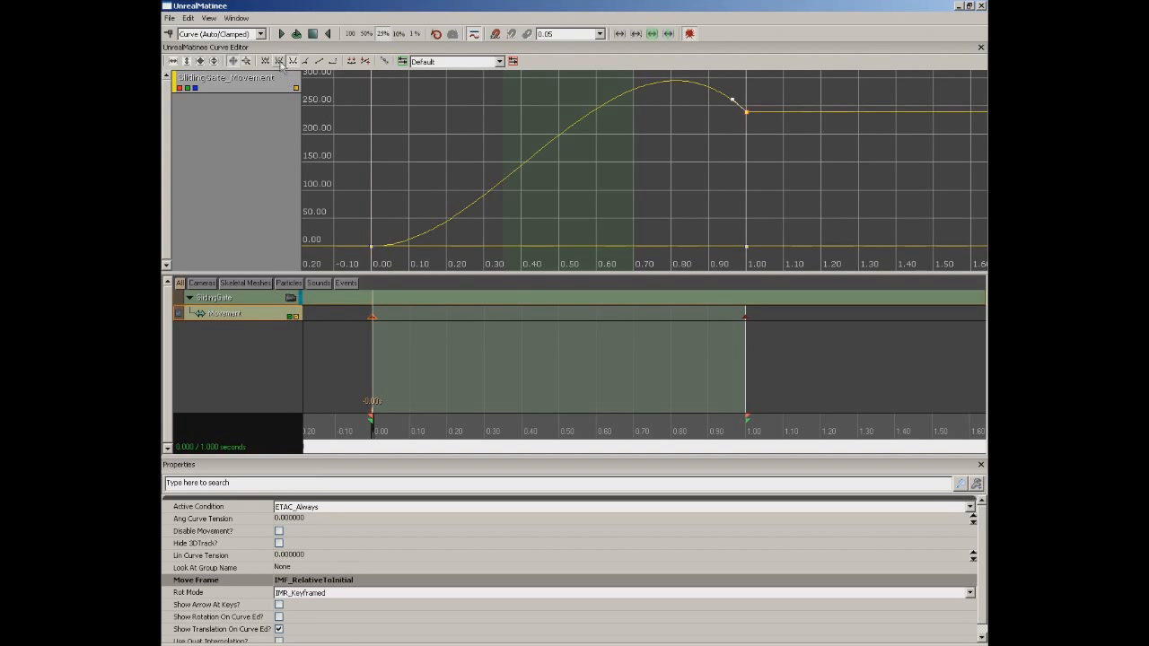
{"action": "left_click", "coordinate": [281, 62]}
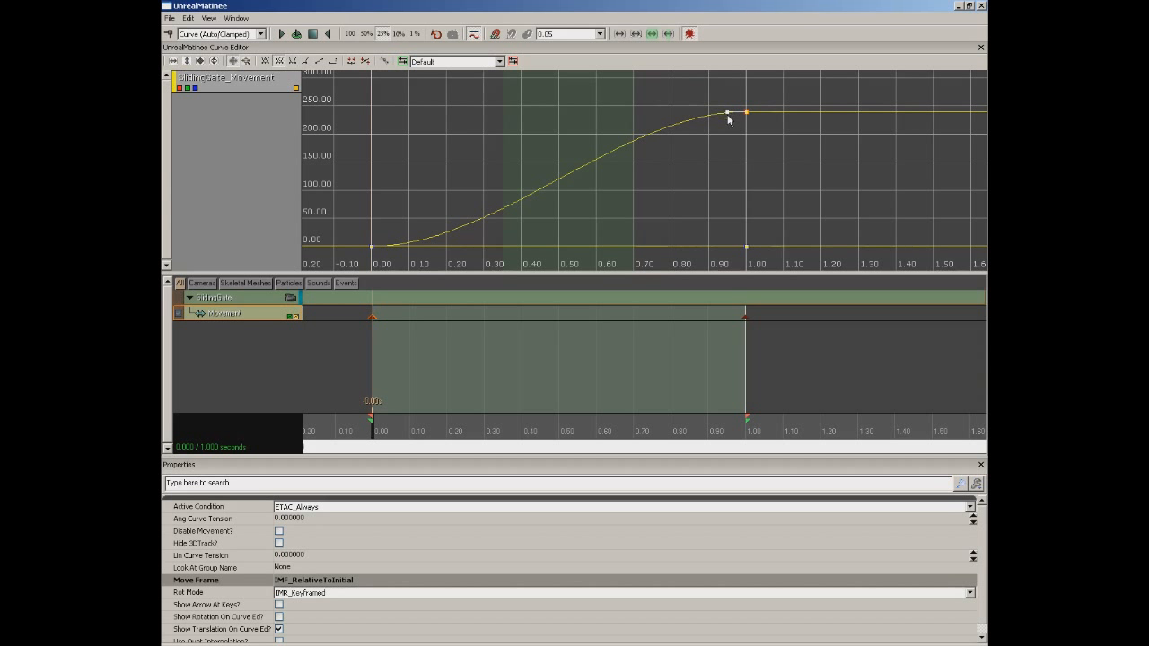
{"action": "left_click_drag", "start_coordinate": [728, 115], "coordinate": [728, 134]}
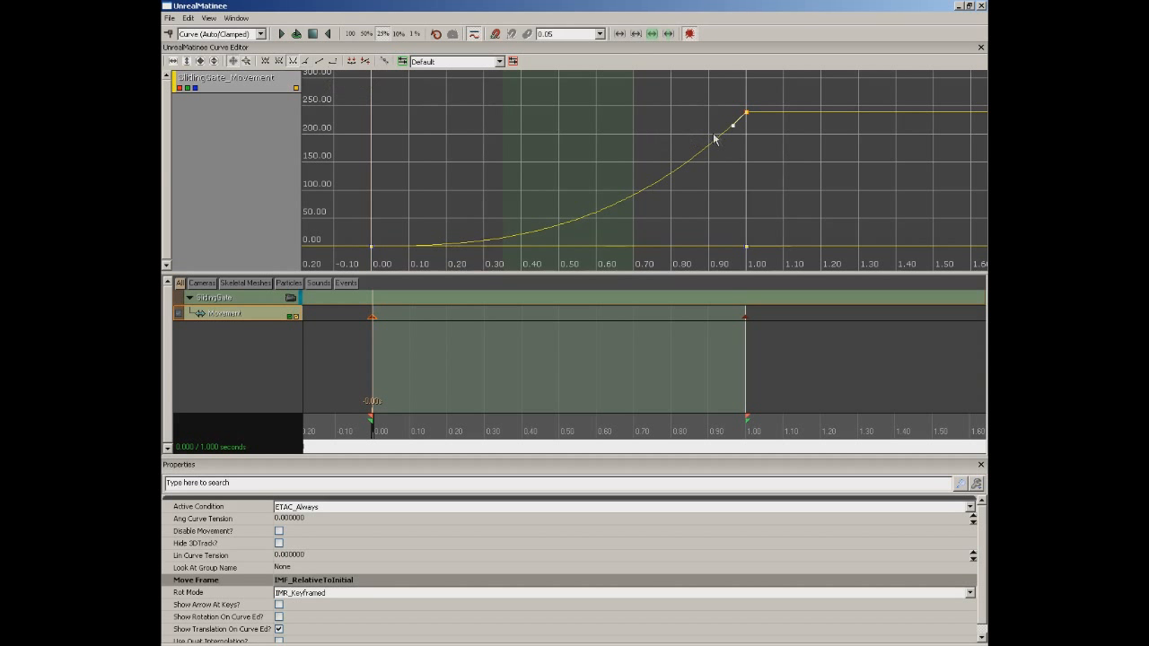
{"action": "mouse_move", "coordinate": [734, 129]}
{"action": "left_mouse_down"}
{"action": "mouse_move", "coordinate": [737, 118]}
{"action": "mouse_move", "coordinate": [733, 127]}
{"action": "left_mouse_up"}
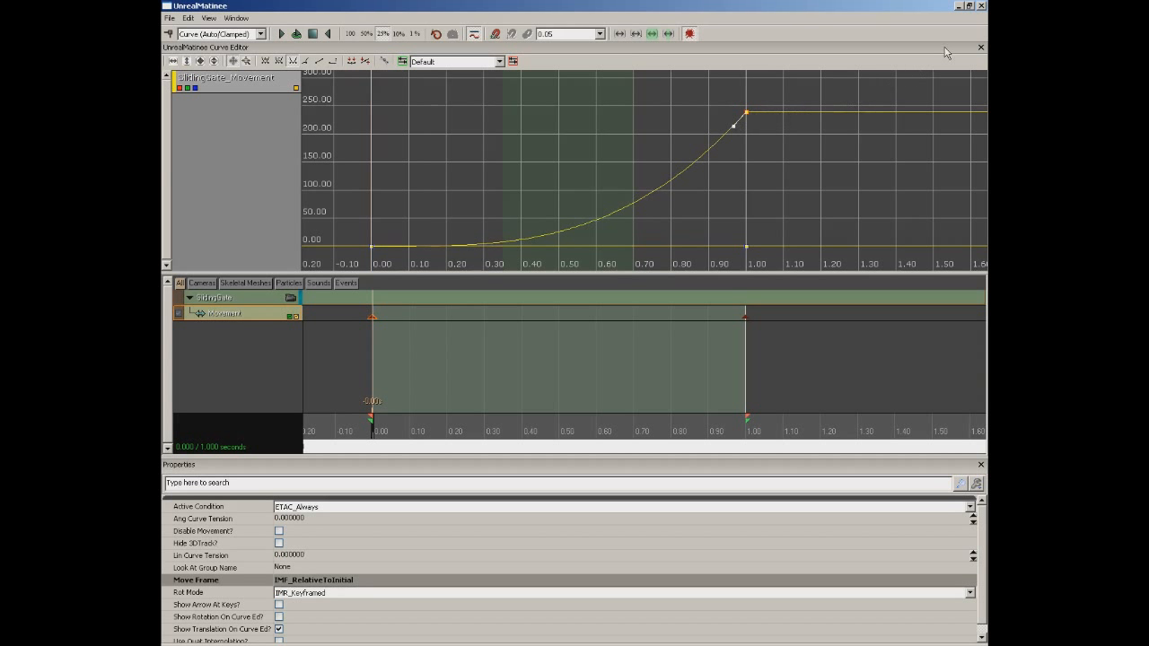
Lower the Matinee window, switch the viewport back to lit shading, and replay the gate's accelerating motion
{"action": "double_click", "coordinate": [662, 13]}
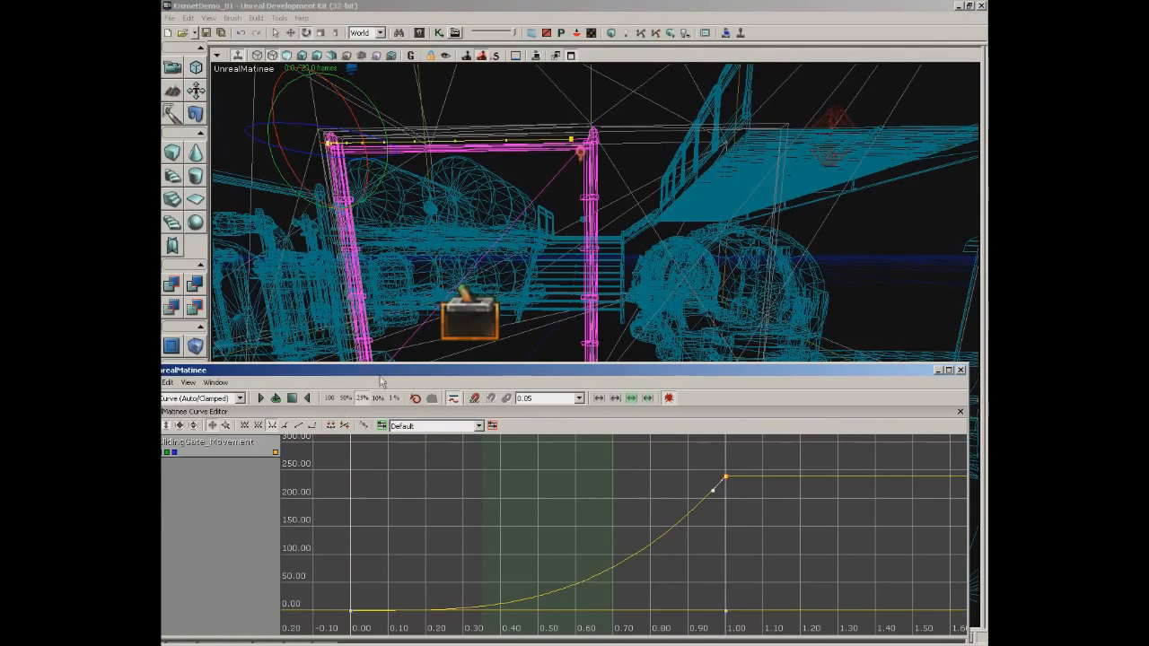
{"action": "left_click_drag", "start_coordinate": [379, 372], "coordinate": [374, 422]}
{"action": "left_click", "coordinate": [304, 56]}
{"action": "left_click", "coordinate": [303, 56]}
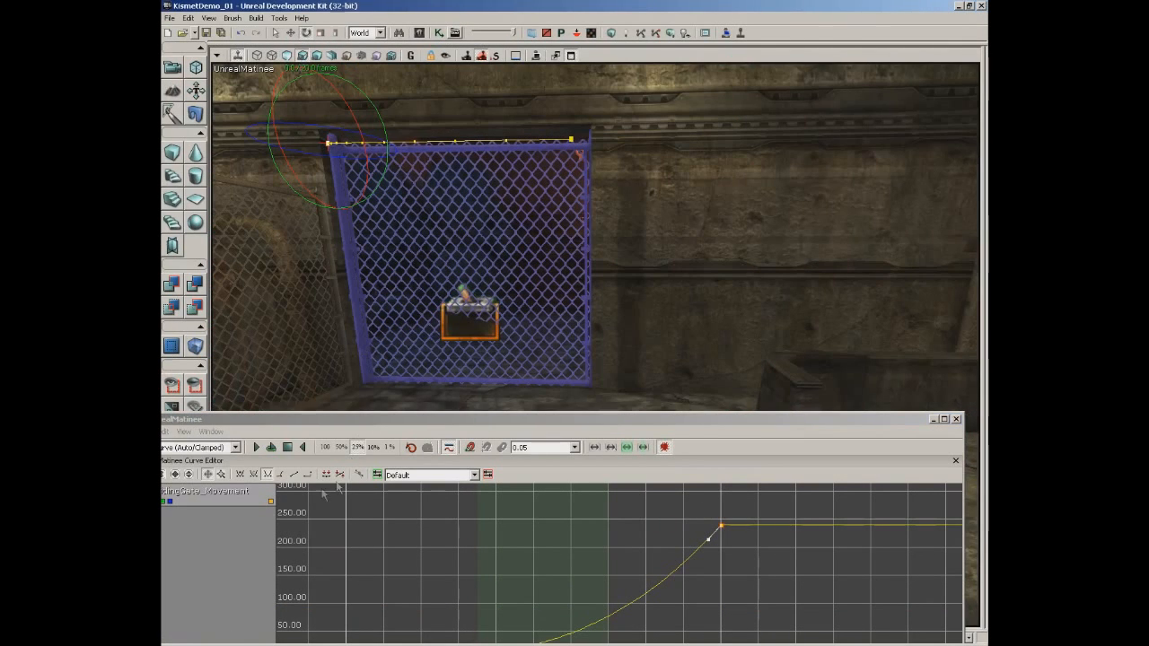
{"action": "left_click", "coordinate": [258, 447]}
{"action": "left_click", "coordinate": [257, 447]}
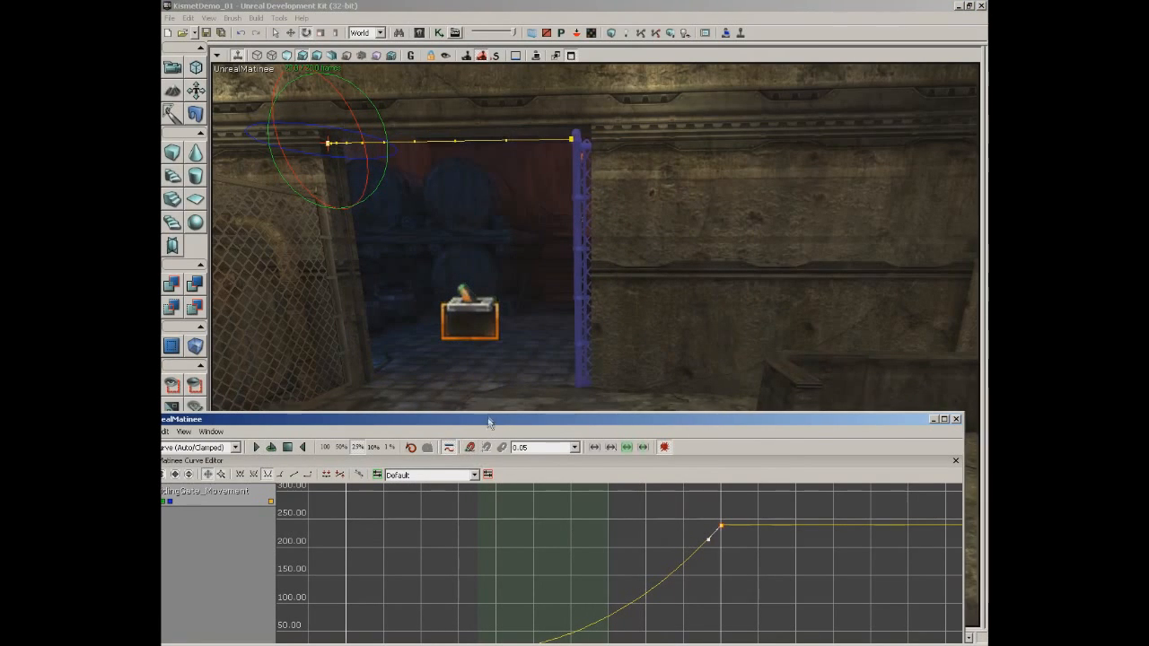
Set the playback speed to 100%, replay the gate's motion, and stop playback
{"action": "left_click_drag", "start_coordinate": [512, 222], "coordinate": [507, 428]}
{"action": "left_click", "coordinate": [342, 455]}
{"action": "left_click", "coordinate": [272, 455]}
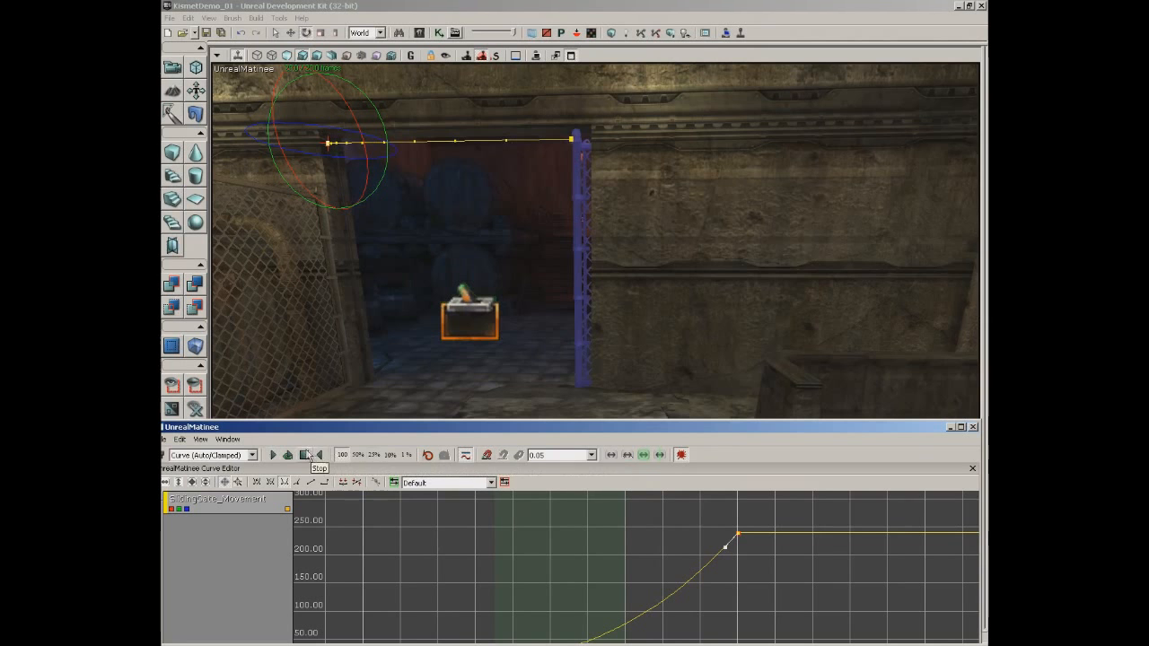
{"action": "left_click", "coordinate": [303, 455]}
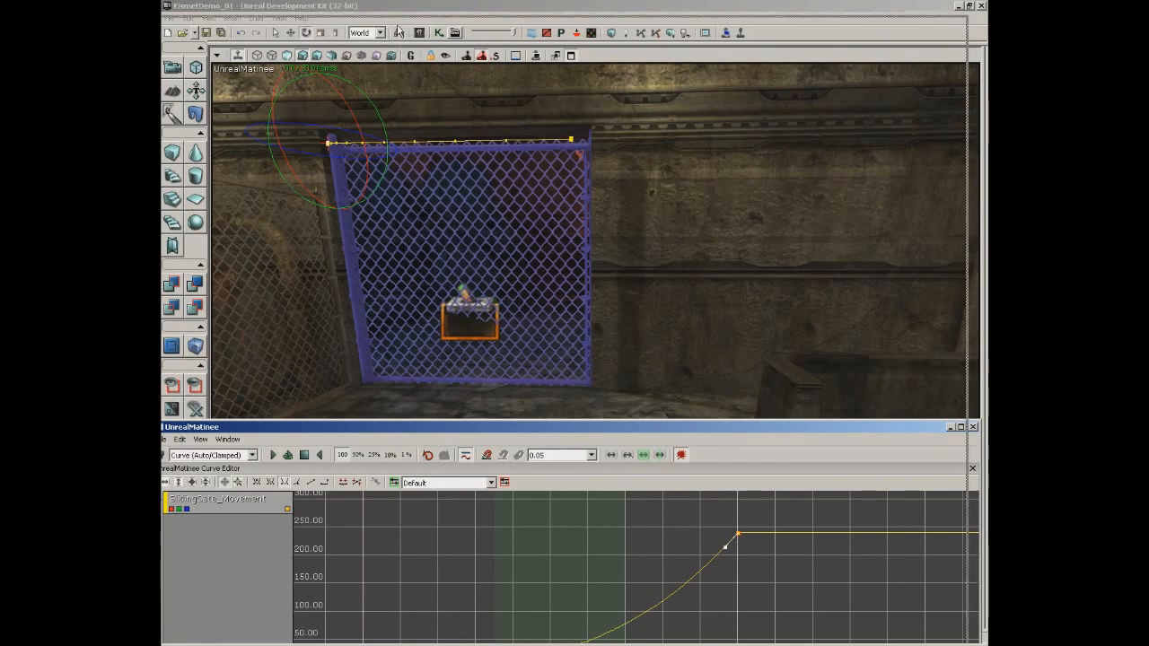
Maximize the Matinee window and flatten the 1.00 second key's tangents to the axis
{"action": "left_click_drag", "start_coordinate": [889, 421], "coordinate": [889, 16]}
{"action": "left_click", "coordinate": [948, 23]}
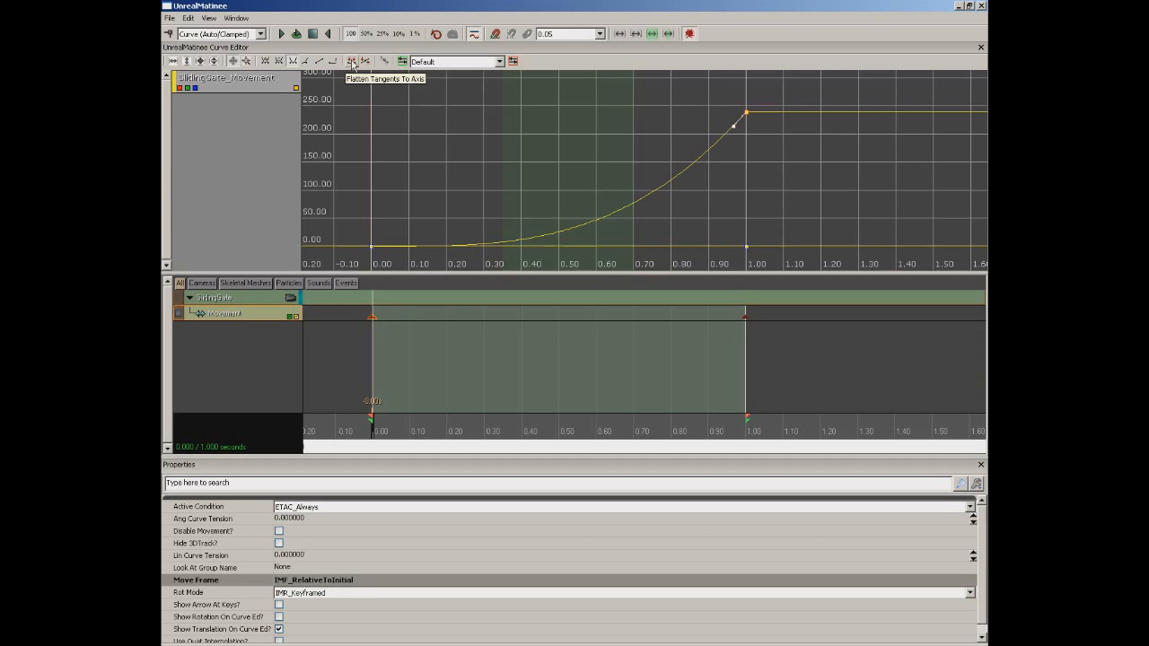
{"action": "left_click", "coordinate": [352, 63]}
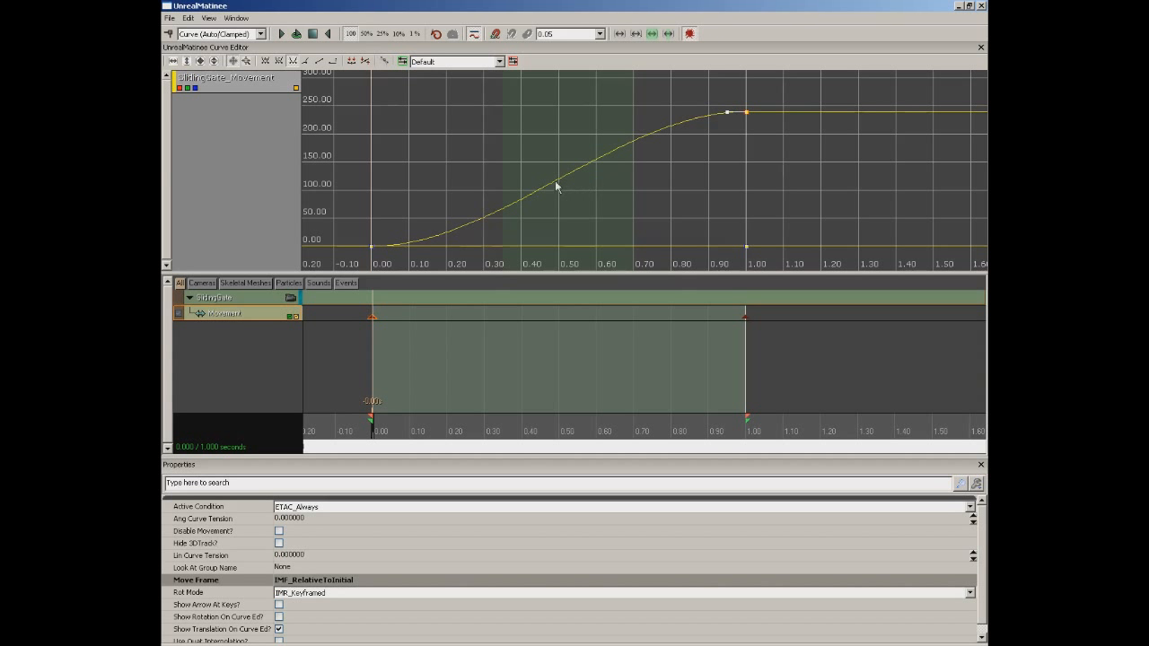
Add a movement key at about 0.50 seconds, and pull both of its tangents downward so the curve dips after it
{"action": "left_click", "coordinate": [517, 437]}
{"action": "left_click_drag", "start_coordinate": [517, 437], "coordinate": [559, 436]}
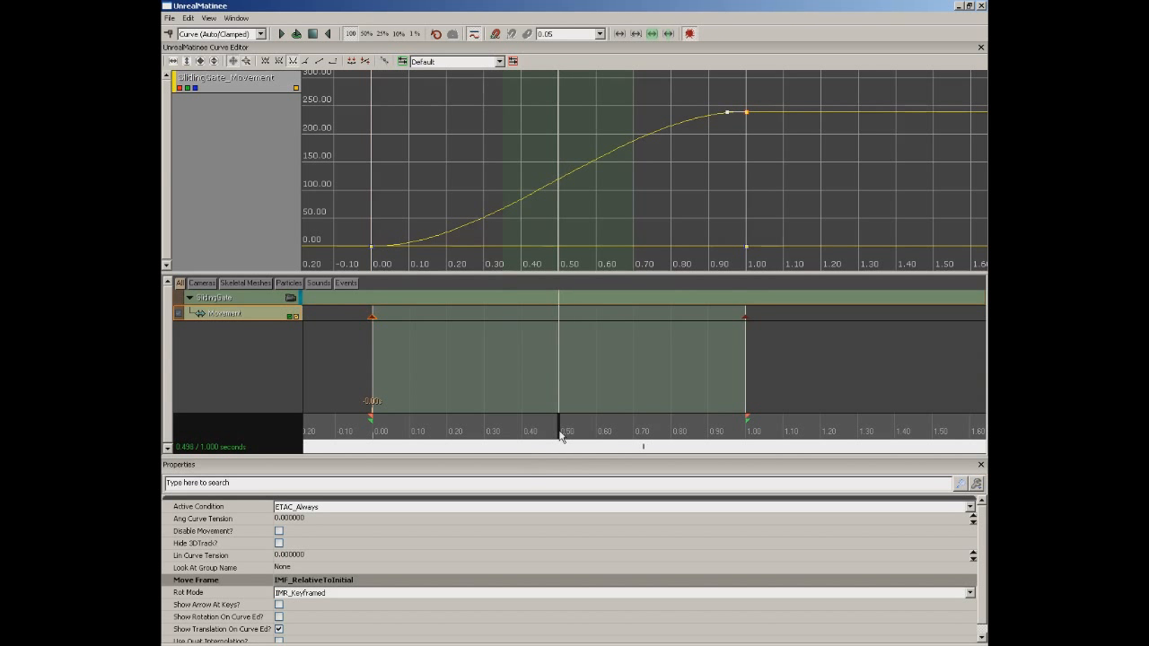
{"action": "key", "text": "Return"}
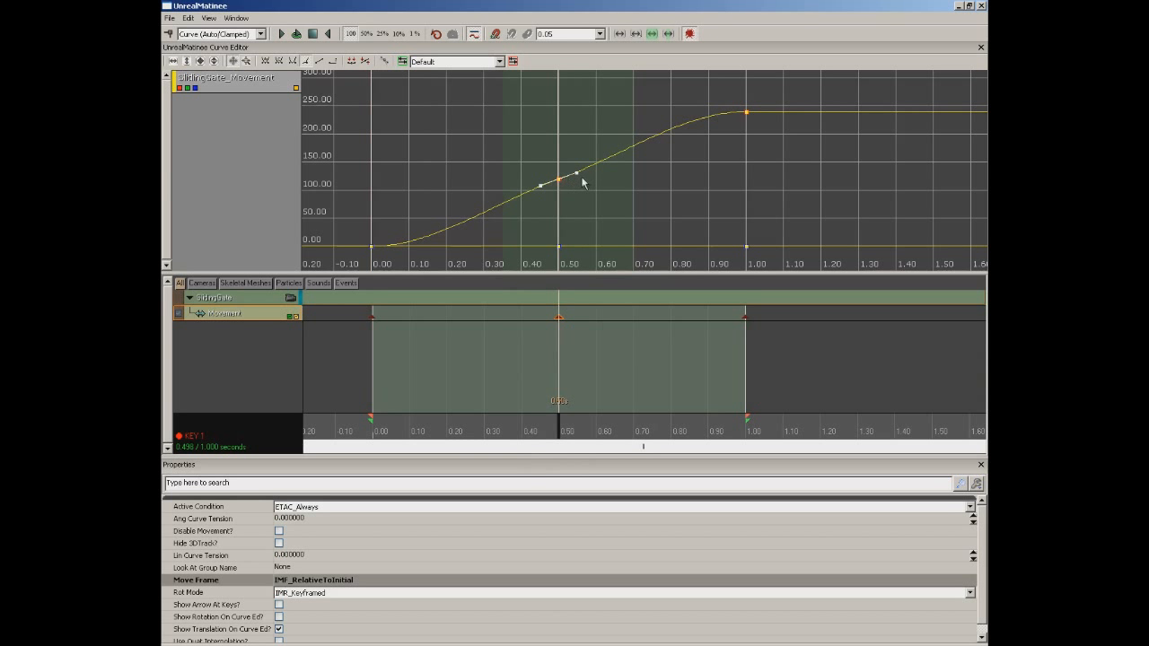
{"action": "left_click_drag", "start_coordinate": [577, 174], "coordinate": [545, 192]}
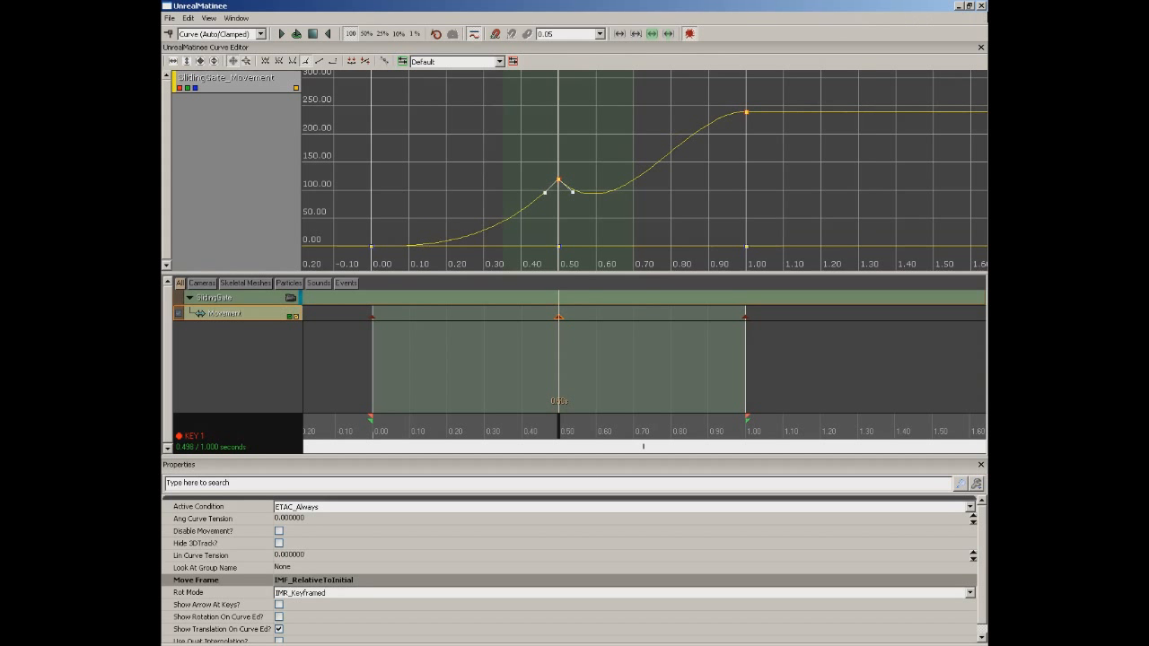
Lower the Matinee window, set the playback speed to 25%, and preview the gate's back-sliding motion
{"action": "left_click", "coordinate": [970, 6]}
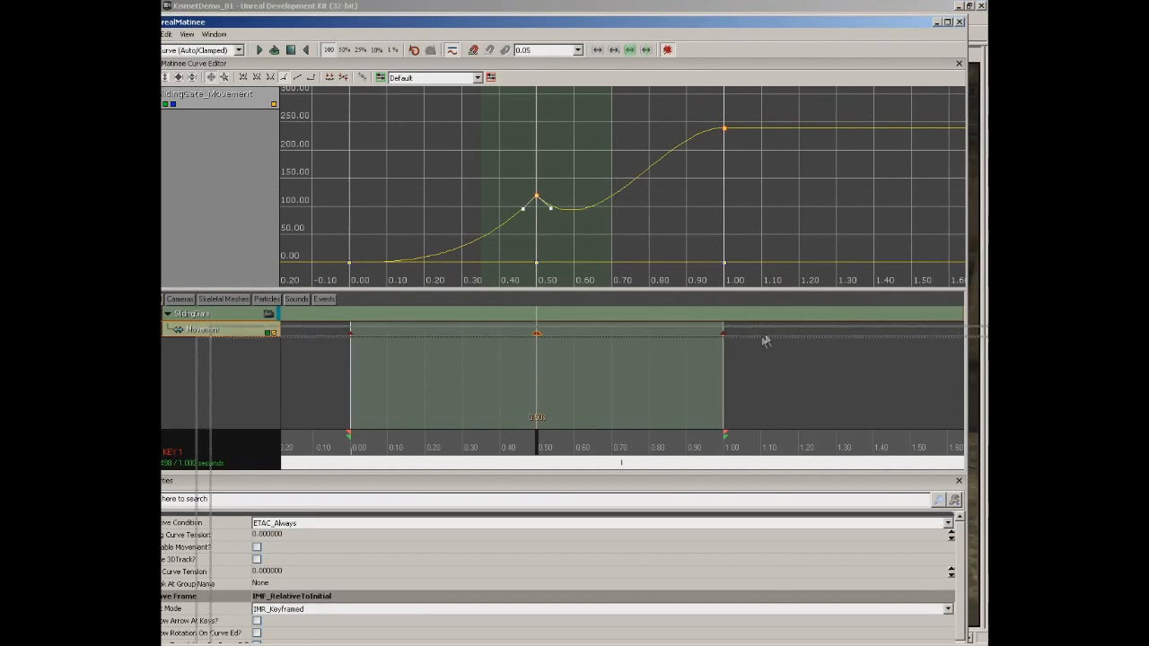
{"action": "left_click_drag", "start_coordinate": [692, 30], "coordinate": [683, 359]}
{"action": "left_click", "coordinate": [310, 395]}
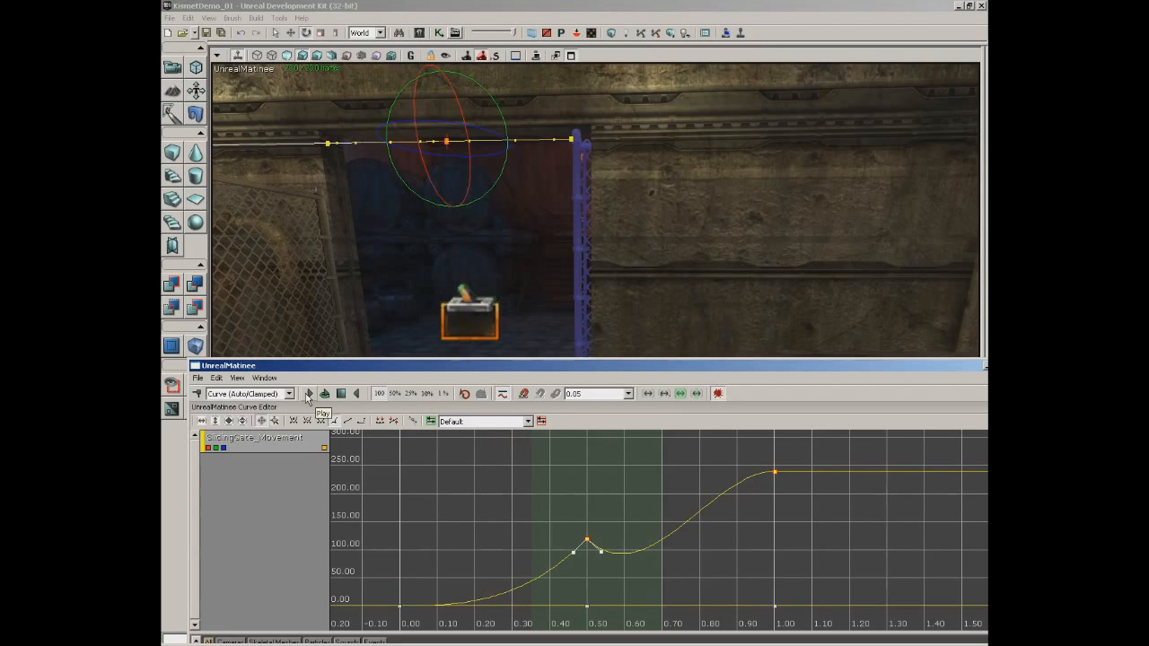
{"action": "left_click", "coordinate": [411, 394]}
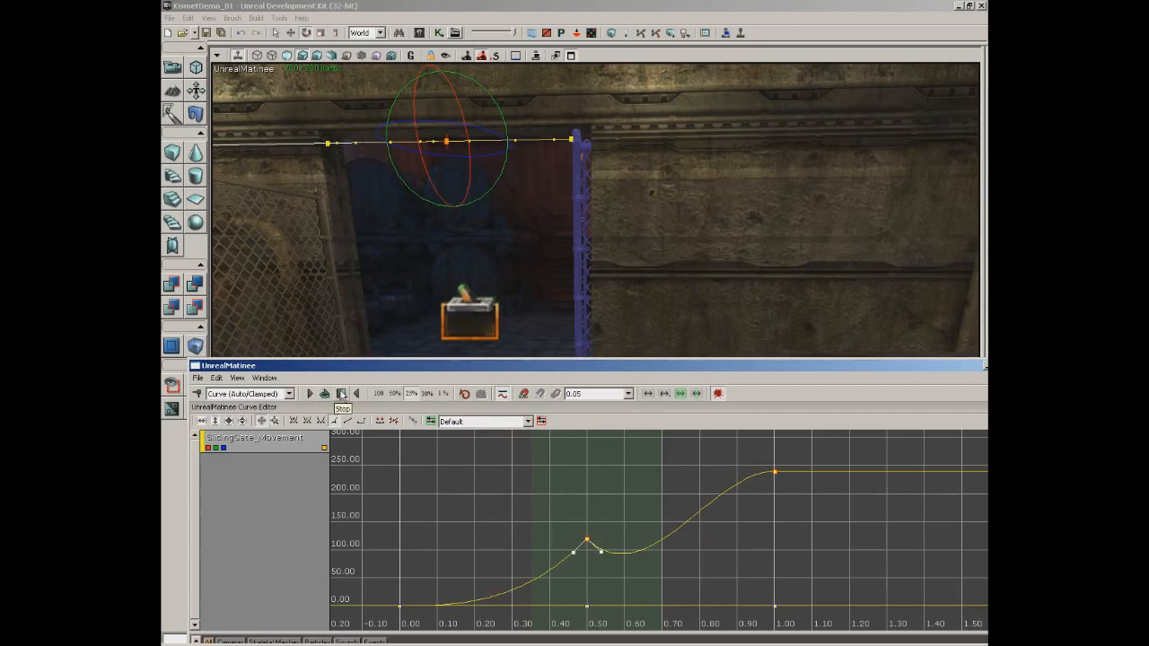
{"action": "left_click", "coordinate": [310, 394]}
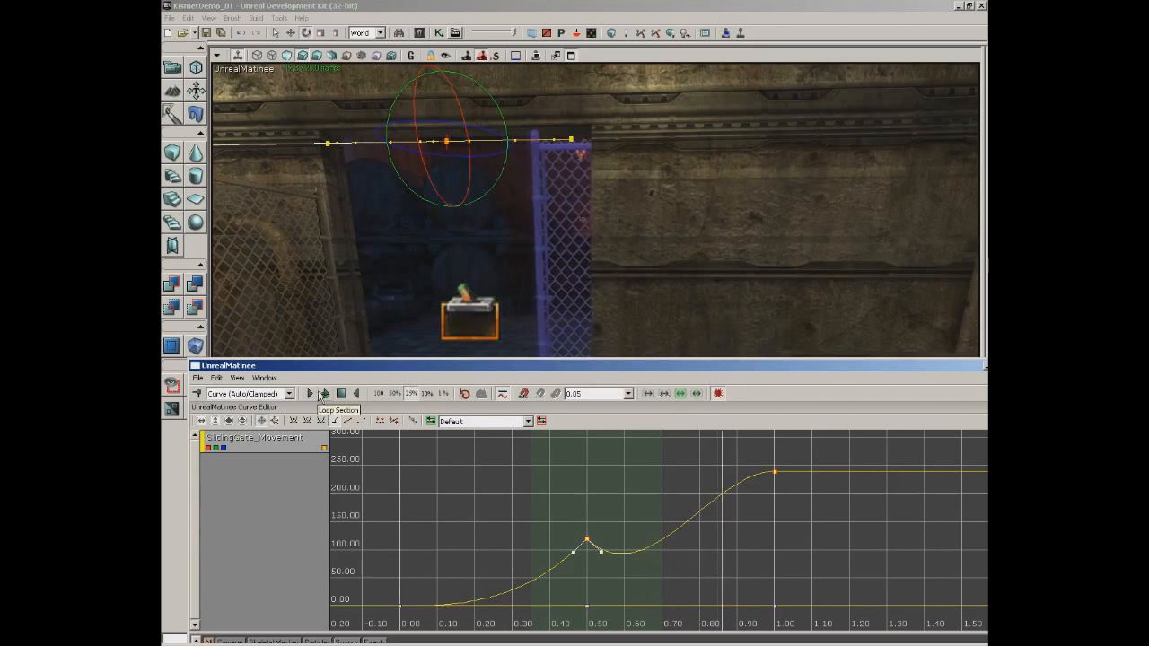
Stop playback, straighten the broken tangents on the 0.50 second key, and delete that key
{"action": "left_click_drag", "start_coordinate": [421, 228], "coordinate": [421, 56]}
{"action": "left_click", "coordinate": [343, 74]}
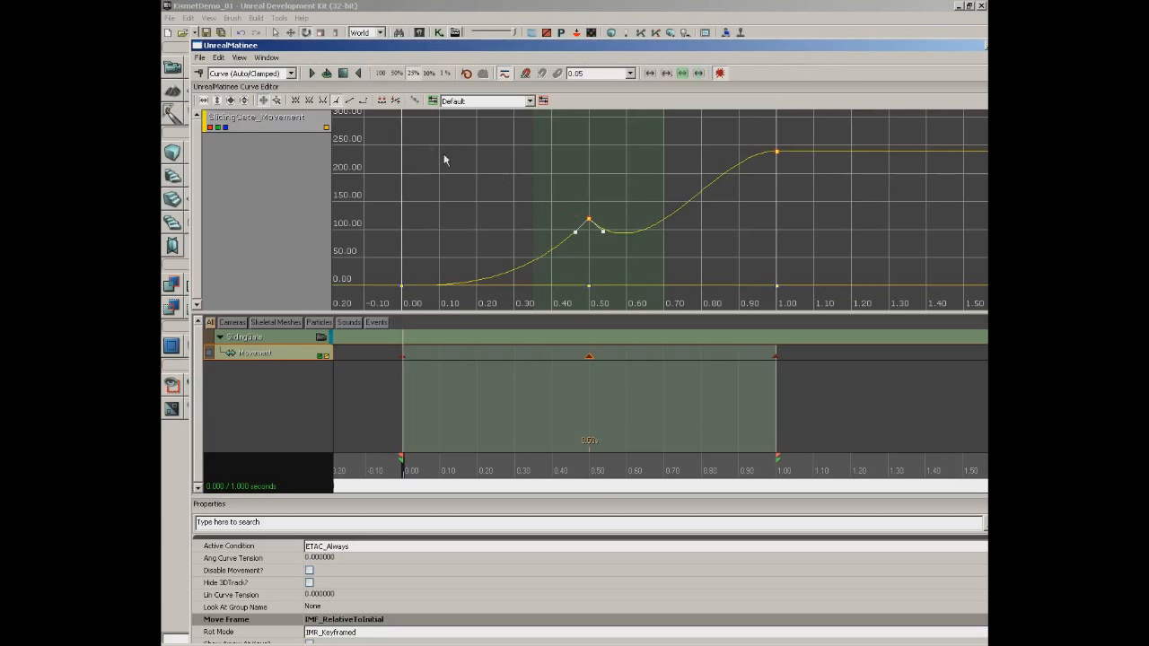
{"action": "left_click", "coordinate": [396, 99]}
{"action": "mouse_move", "coordinate": [590, 224]}
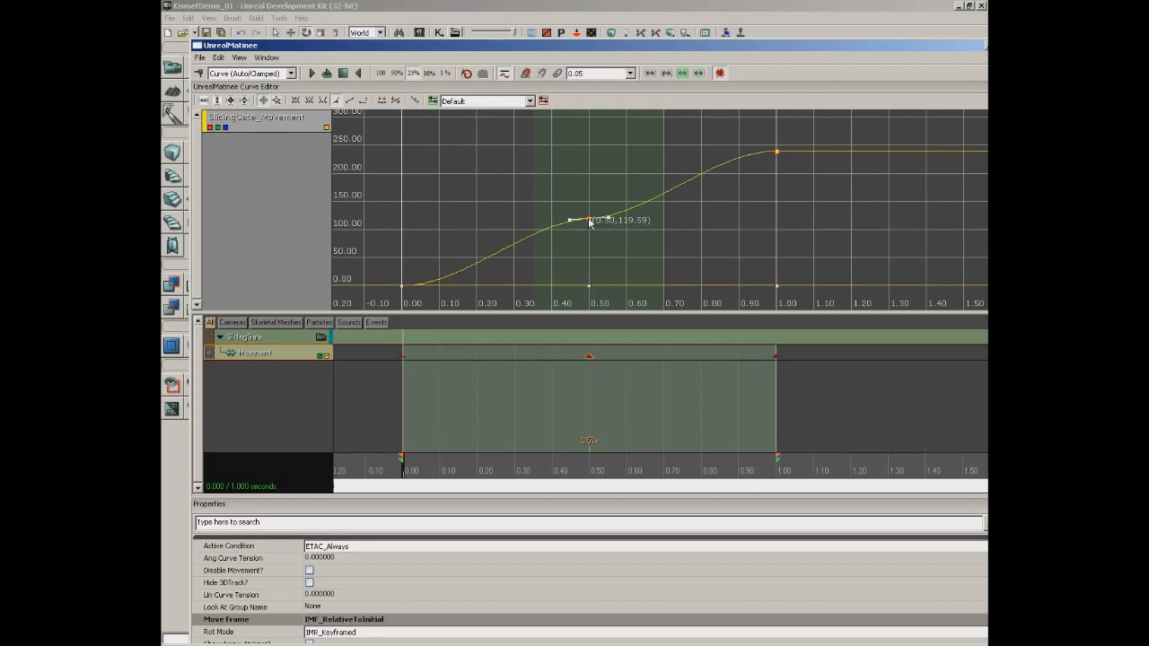
{"action": "left_click", "coordinate": [219, 58]}
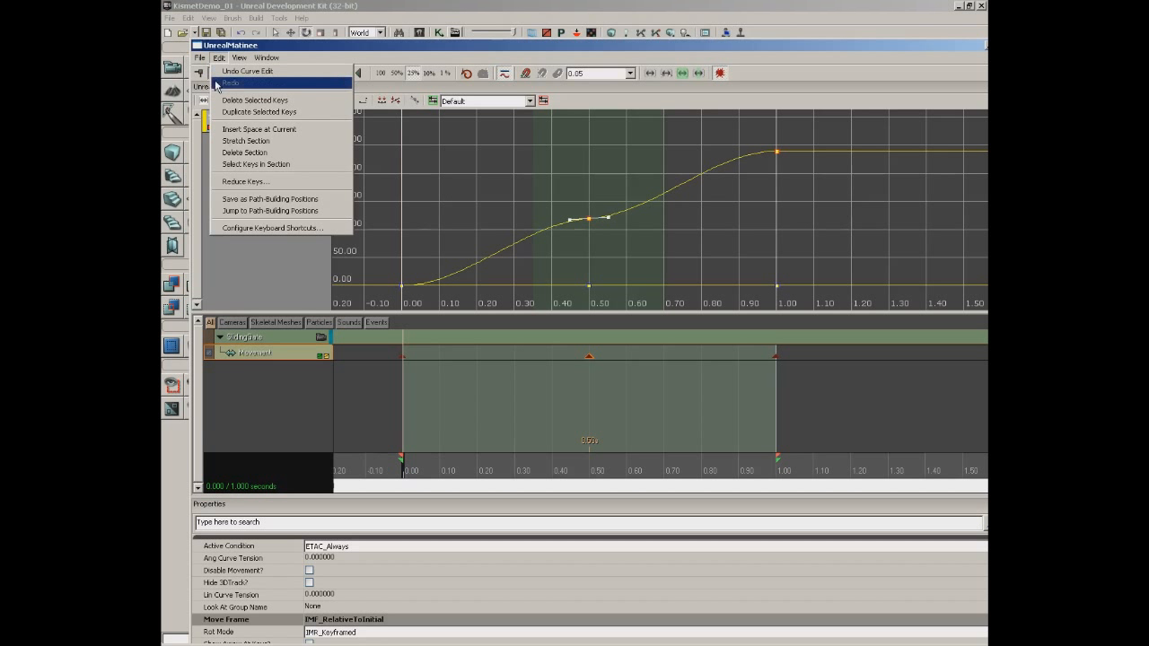
{"action": "left_click", "coordinate": [234, 100]}
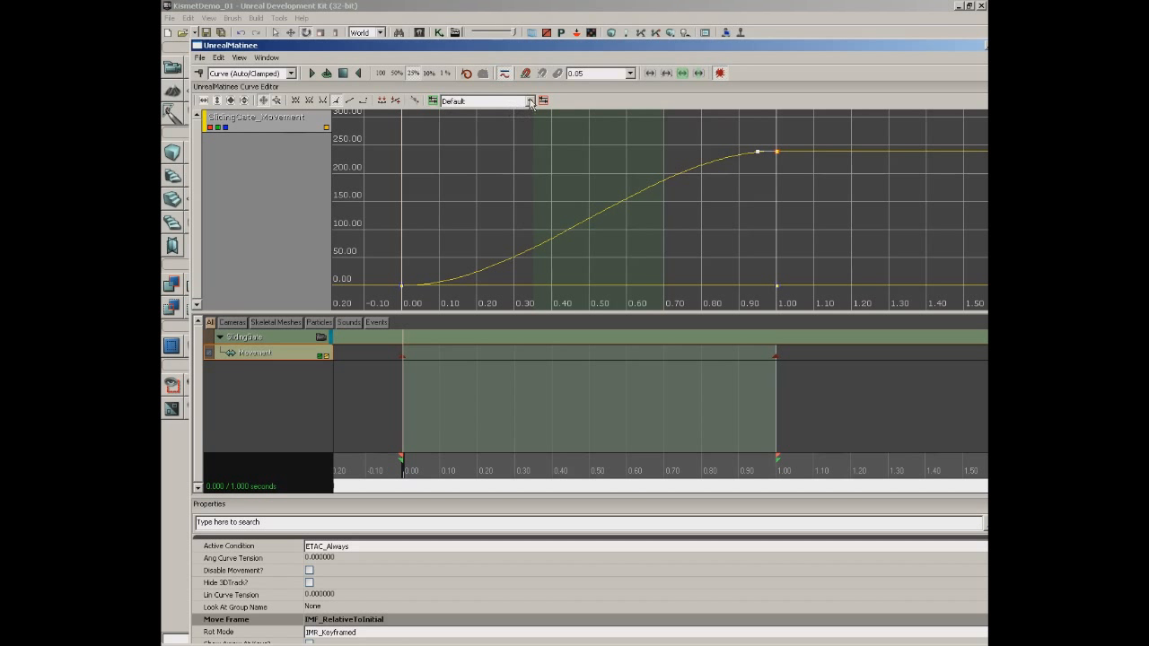
Check the Curve Editor's list of curve tabs, and maximize the Matinee window
{"action": "left_click", "coordinate": [489, 101]}
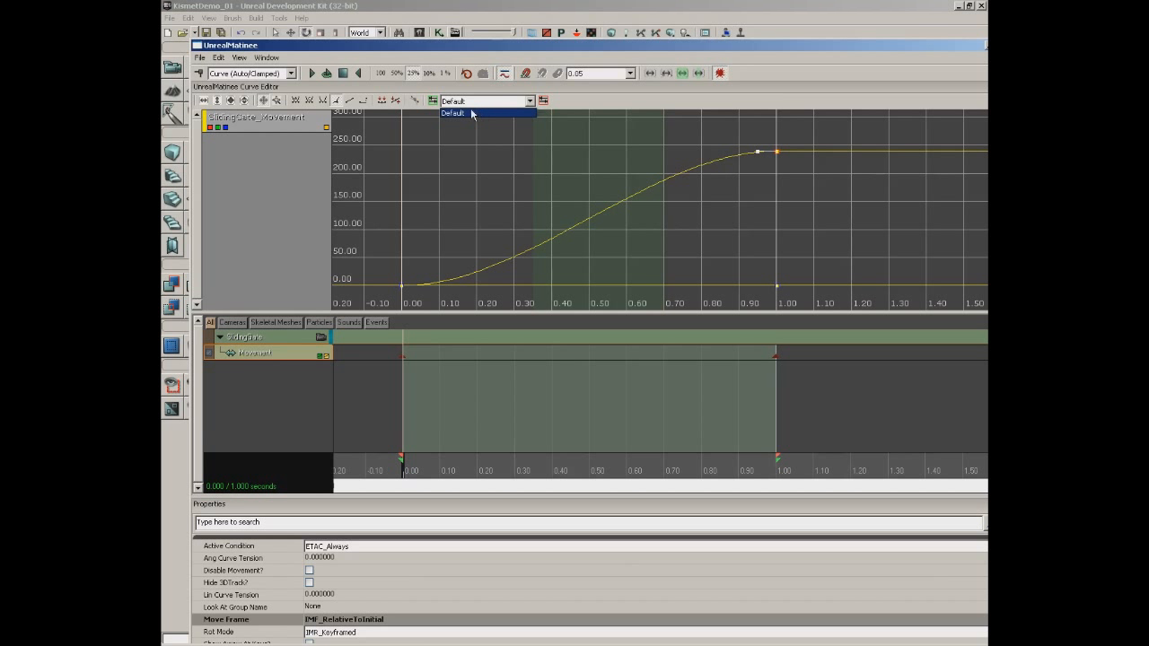
{"action": "left_click", "coordinate": [543, 104]}
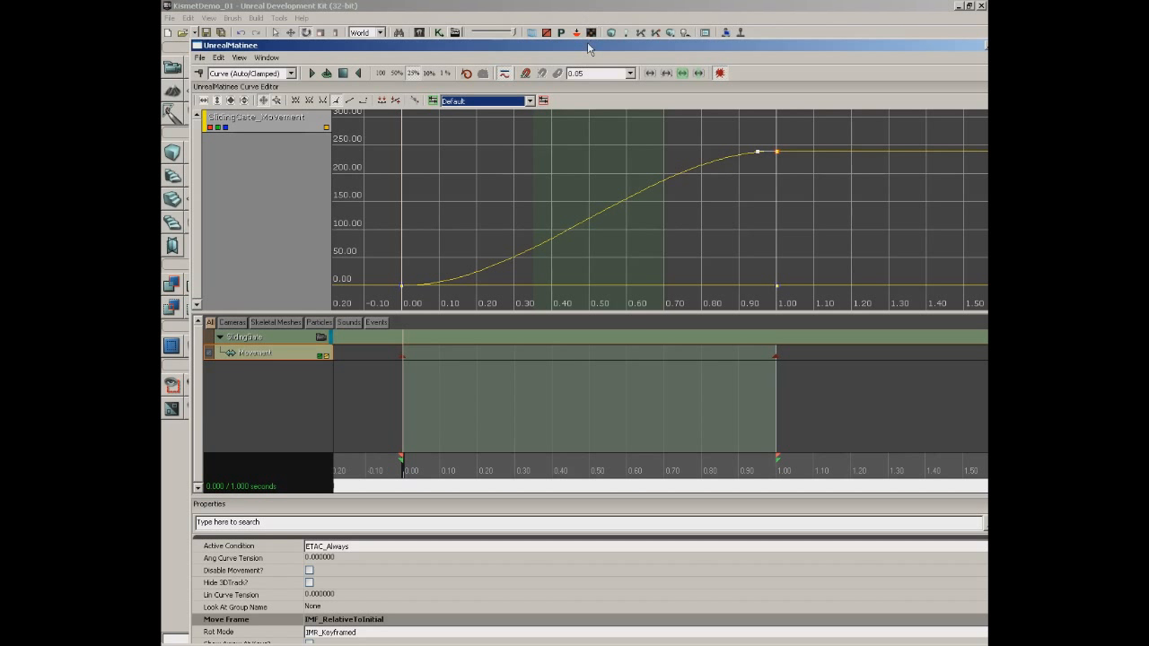
{"action": "double_click", "coordinate": [561, 45]}
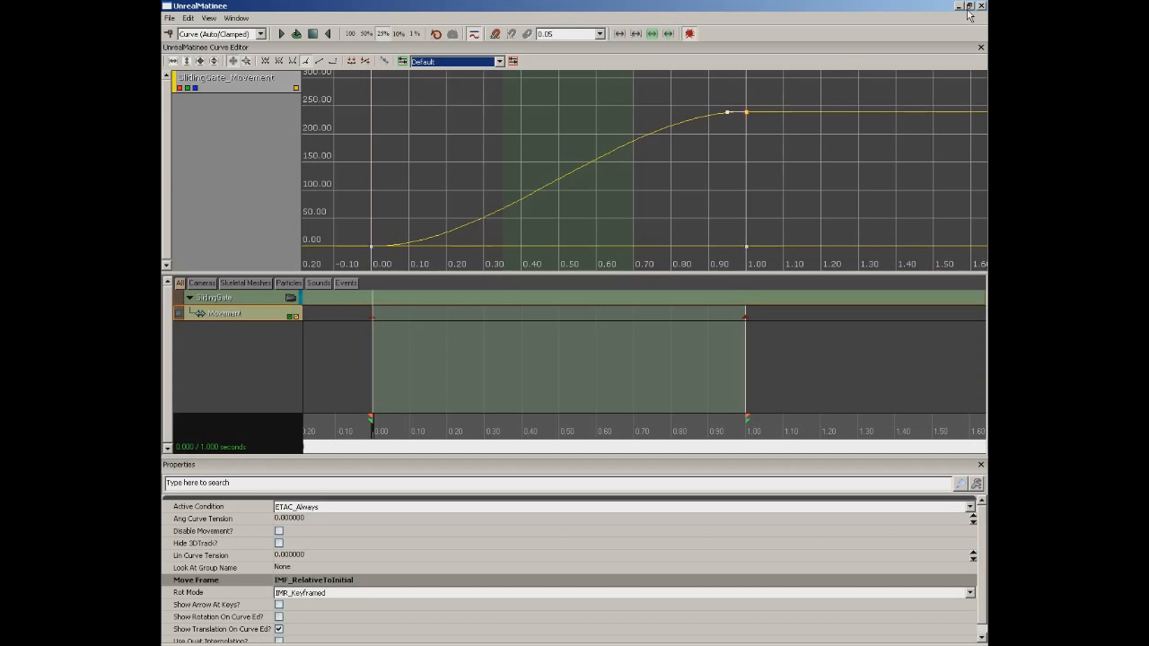
Shrink the Curve Editor pane, and review the track types that can be added to the SlidingGate group
{"action": "left_click", "coordinate": [444, 274]}
{"action": "left_click_drag", "start_coordinate": [445, 274], "coordinate": [444, 167]}
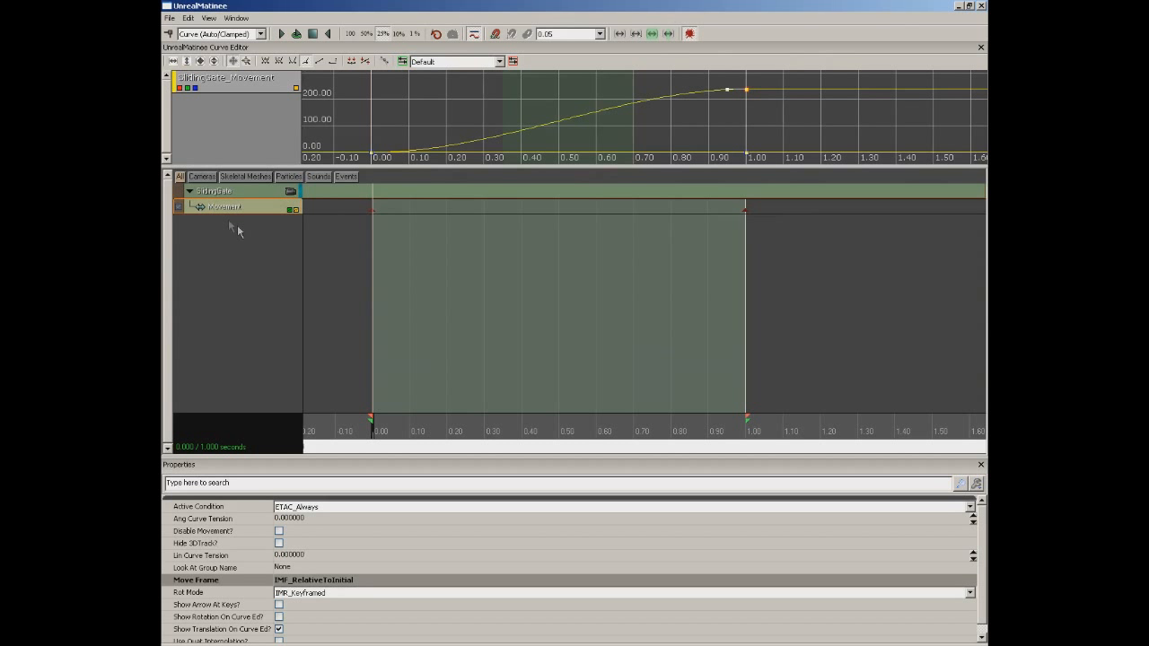
{"action": "left_click", "coordinate": [224, 191]}
{"action": "right_click", "coordinate": [225, 191]}
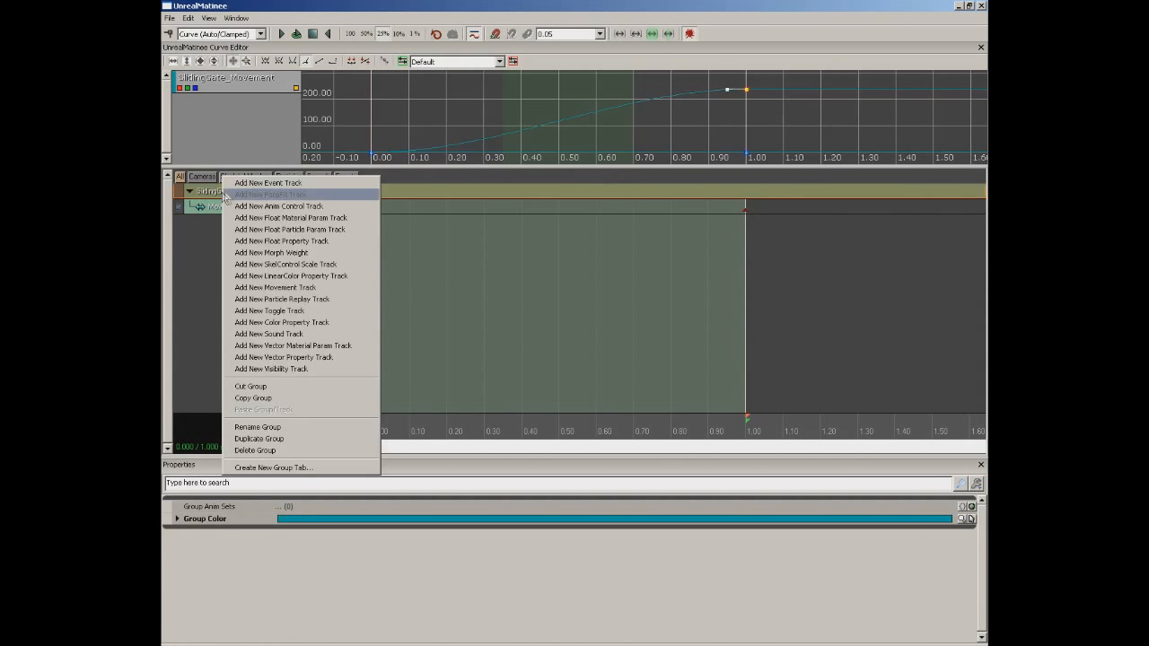
{"action": "left_click", "coordinate": [178, 268]}
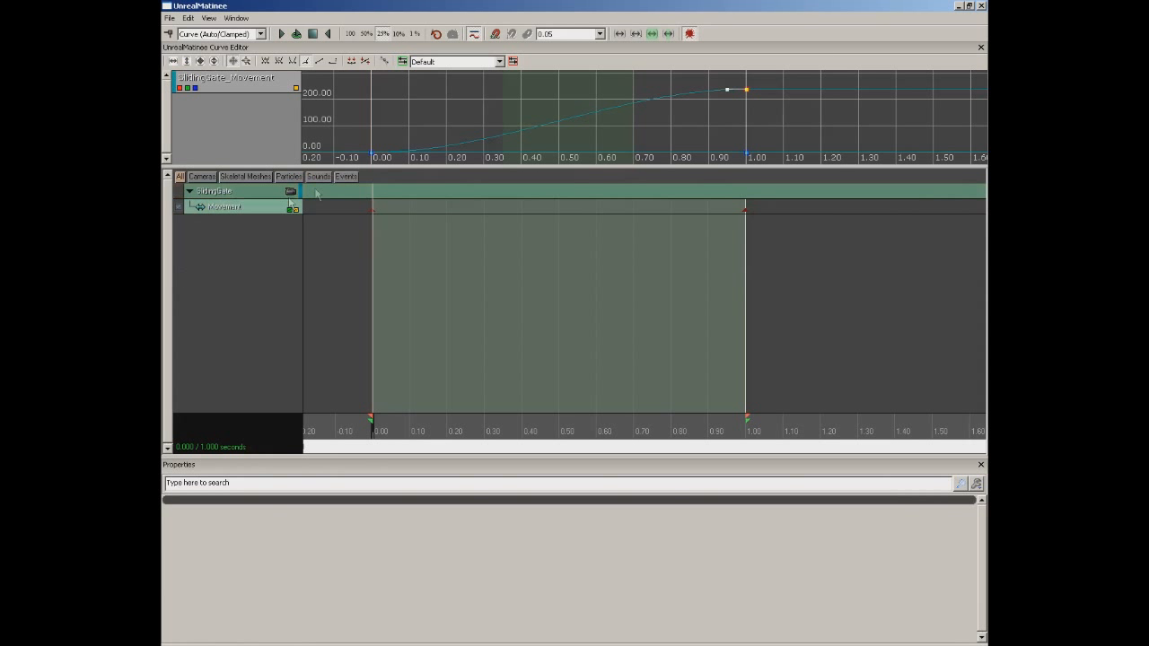
Add a new director group to the sequence, and adjust the pane heights to give its tracks more room
{"action": "left_click_drag", "start_coordinate": [399, 165], "coordinate": [400, 201]}
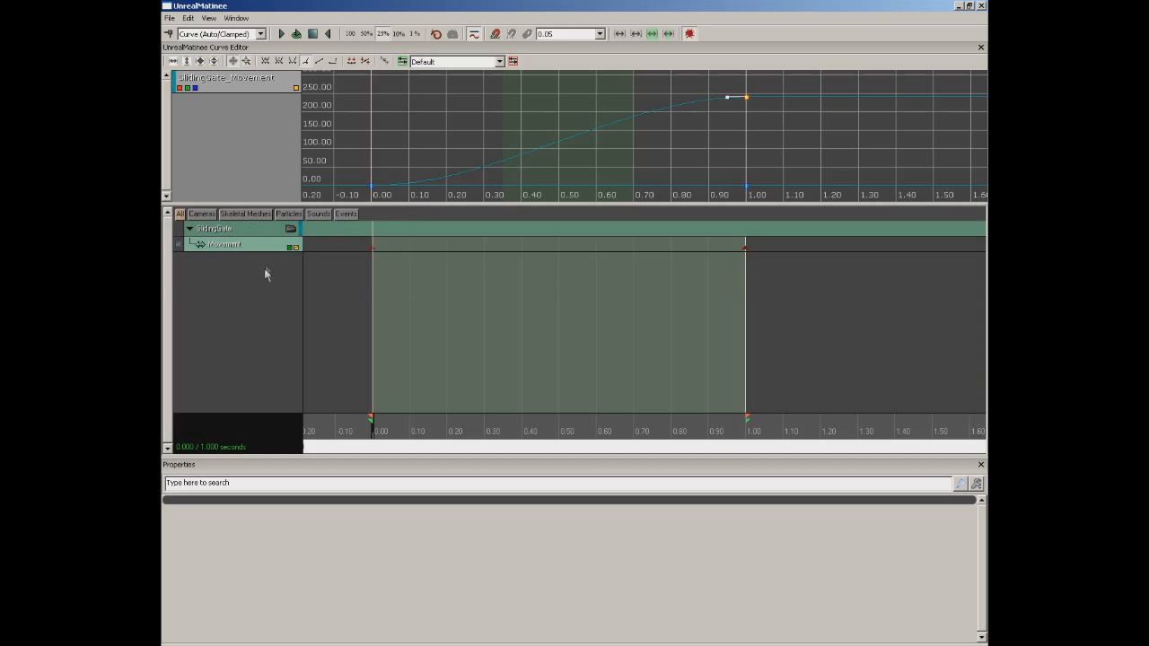
{"action": "right_click", "coordinate": [218, 259]}
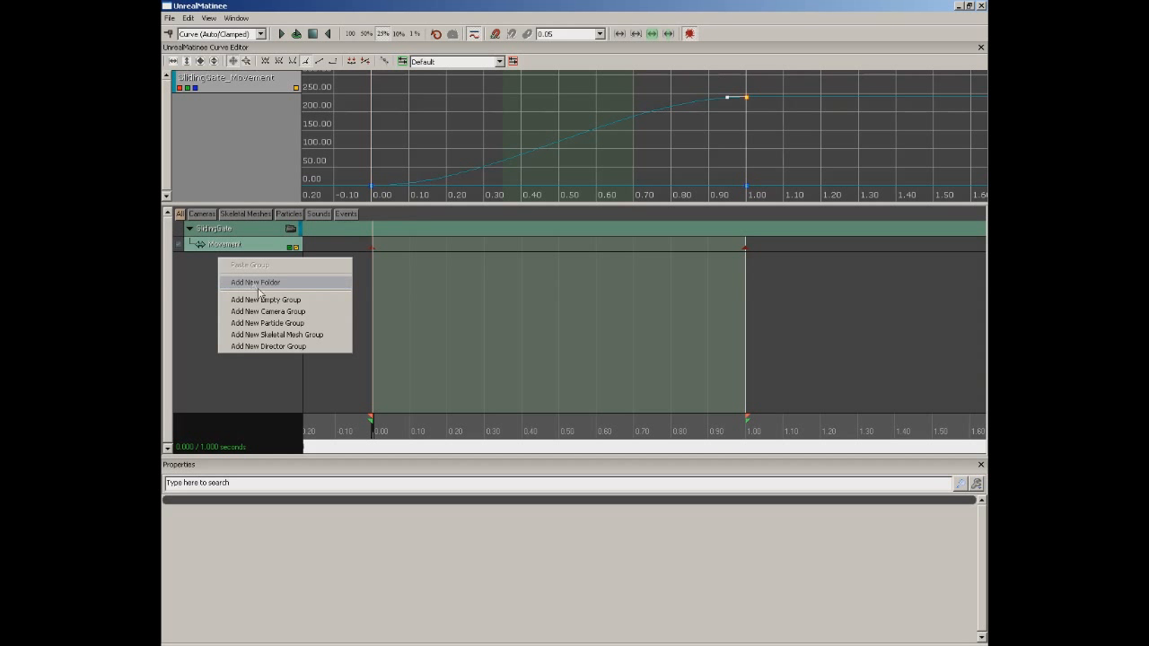
{"action": "left_click", "coordinate": [279, 346]}
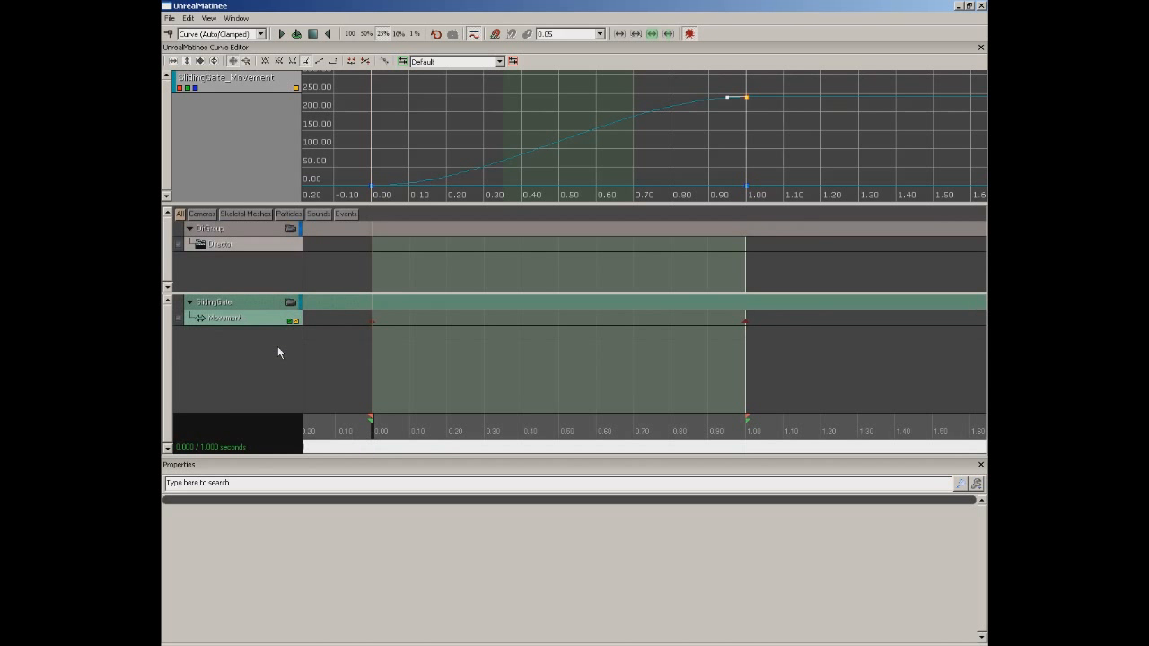
{"action": "left_click_drag", "start_coordinate": [364, 295], "coordinate": [360, 324]}
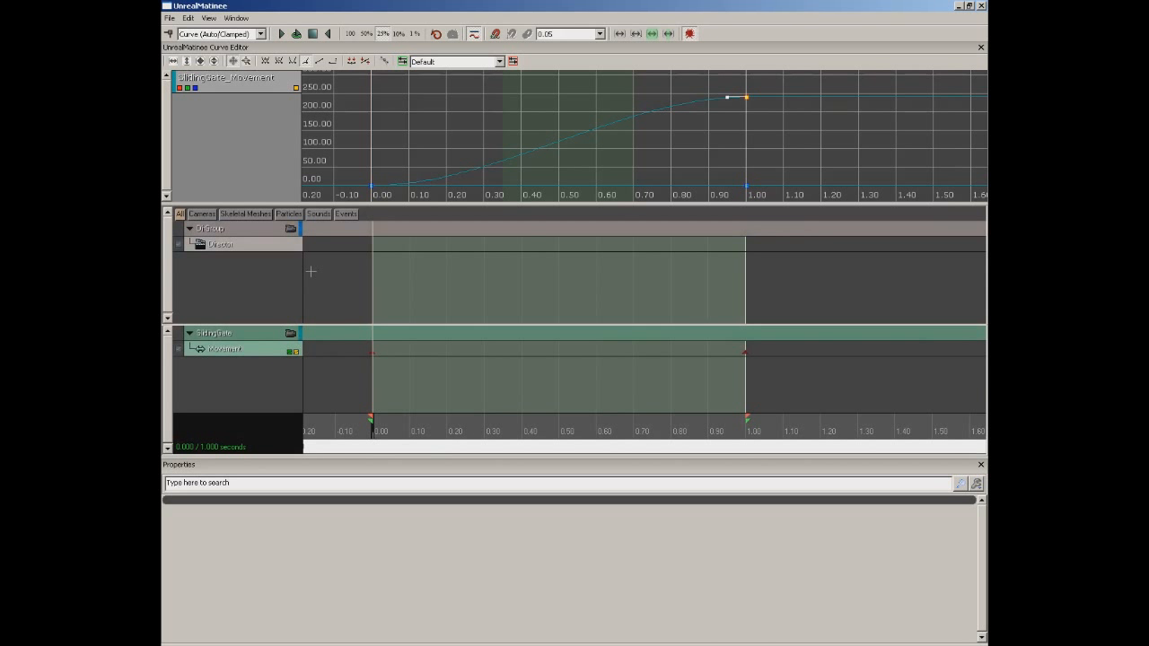
Examine the director group and its Director track, including their properties and the extra track types the group offers
{"action": "left_click", "coordinate": [214, 229]}
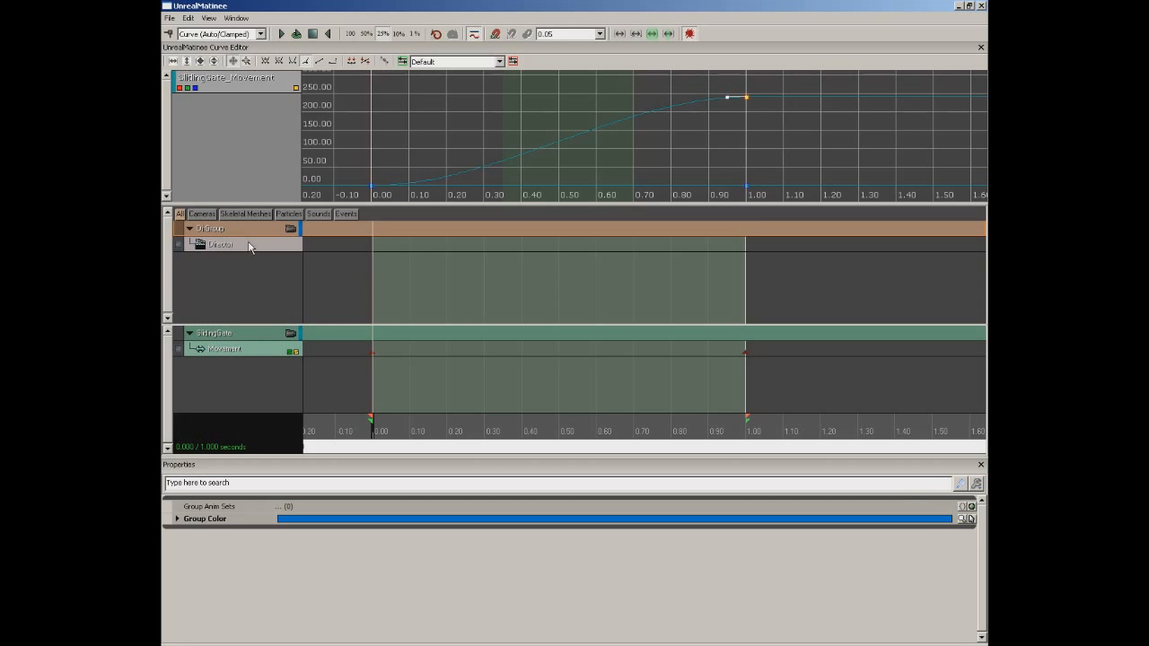
{"action": "left_click", "coordinate": [250, 247]}
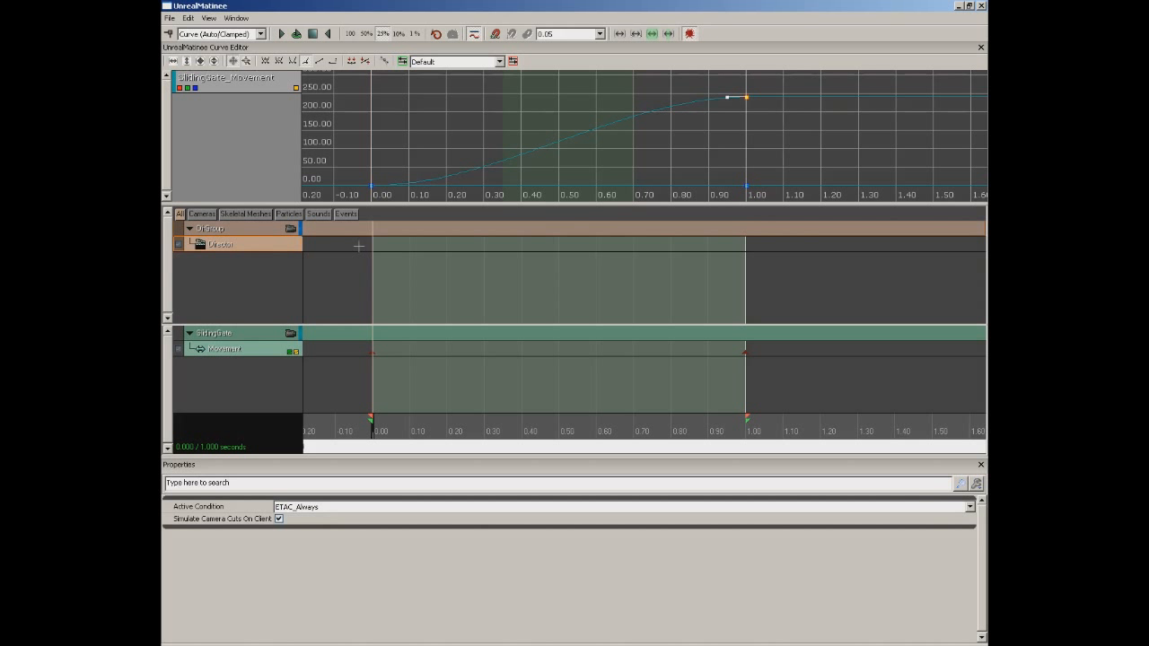
{"action": "right_click", "coordinate": [235, 246]}
{"action": "left_click", "coordinate": [217, 229]}
{"action": "right_click", "coordinate": [217, 229]}
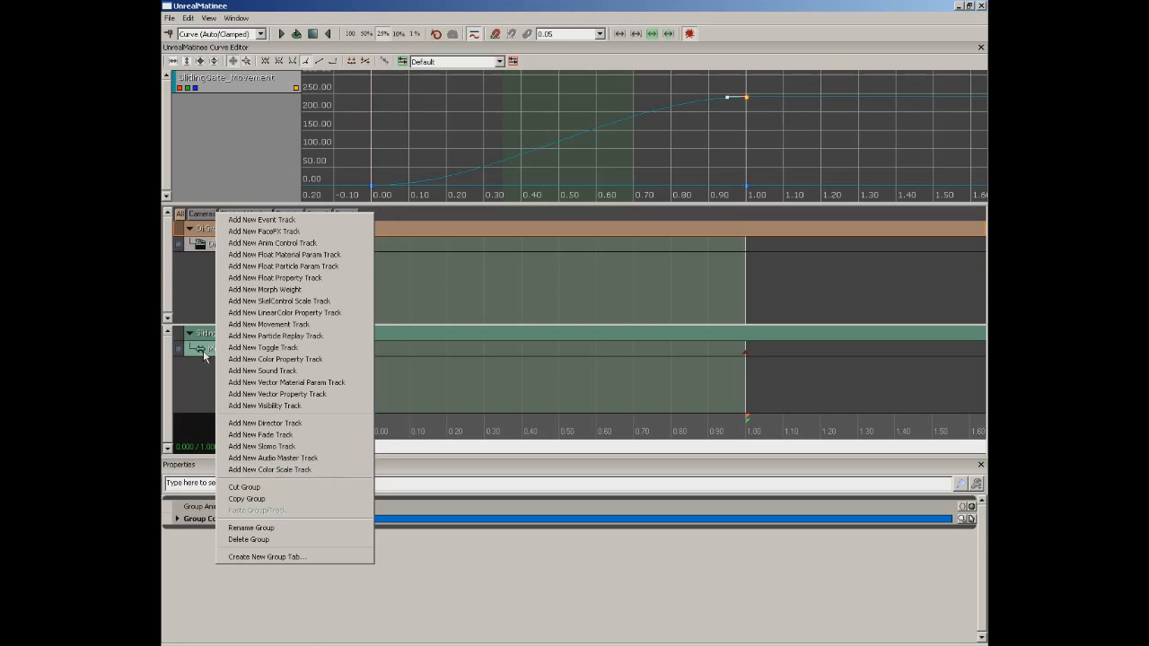
{"action": "left_click", "coordinate": [195, 280]}
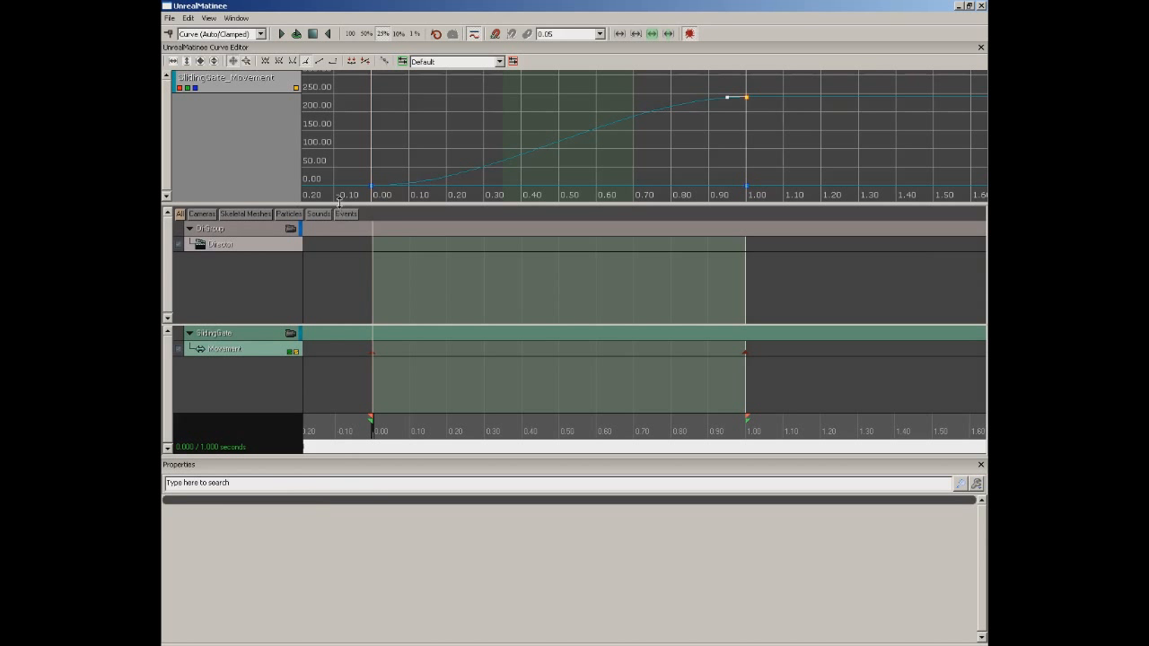
{"action": "left_click", "coordinate": [212, 249]}
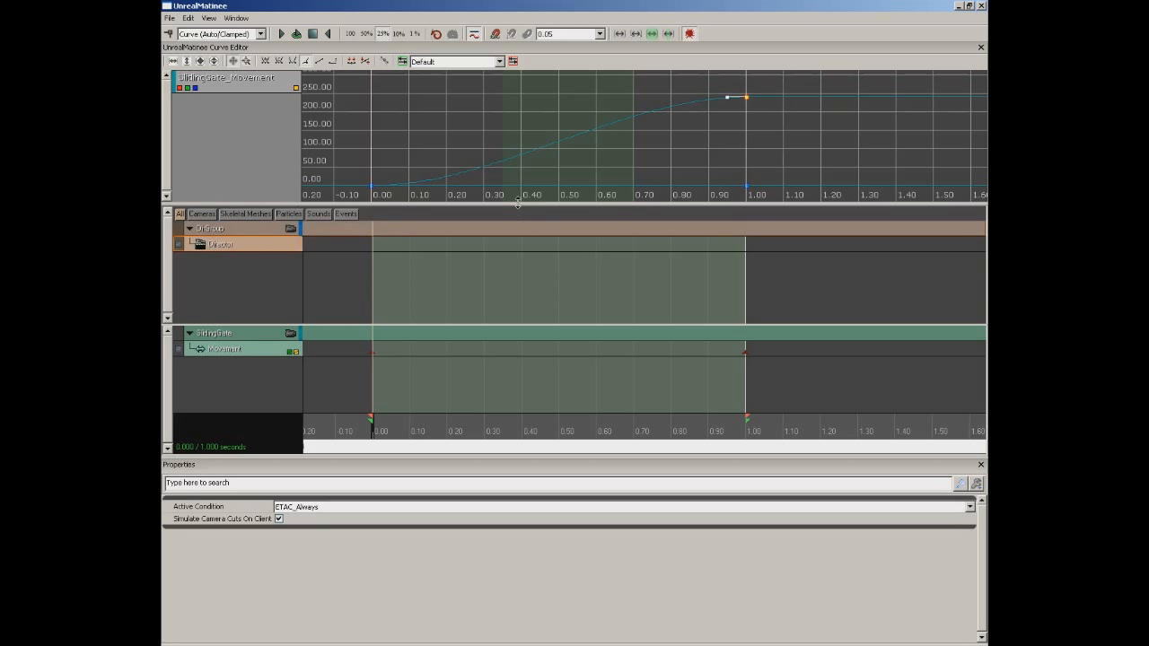
{"action": "left_click_drag", "start_coordinate": [517, 203], "coordinate": [517, 168]}
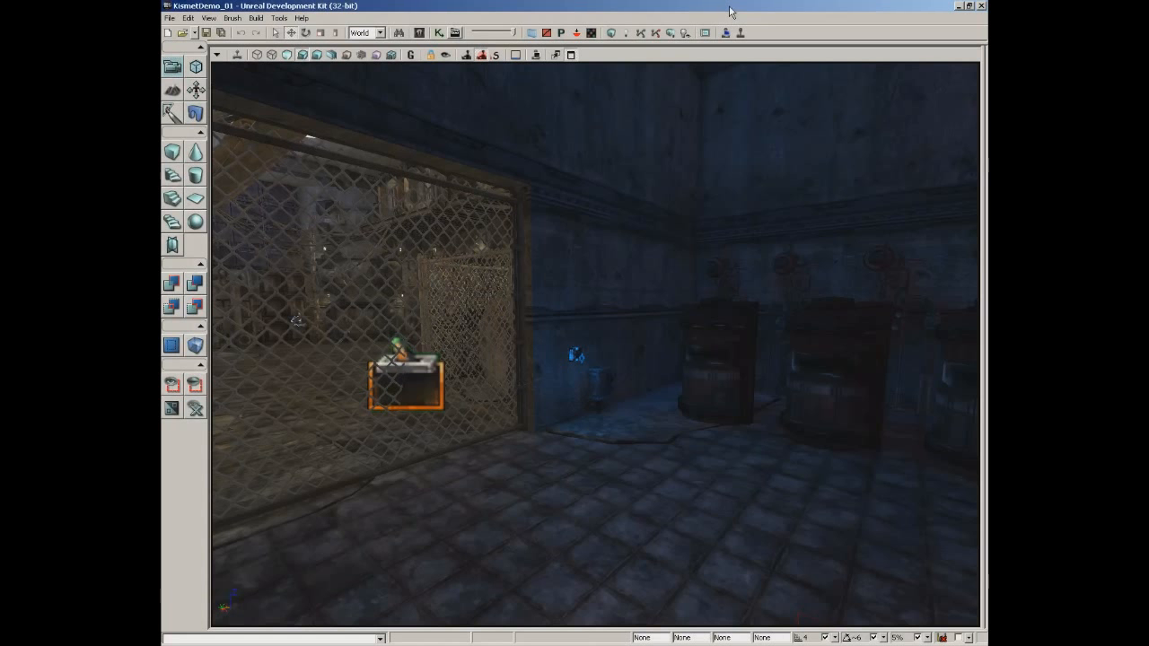
Select the fluorescent tube mesh above the gate, find it in the Content Browser, and reposition the browser window
{"action": "right_click_drag", "start_coordinate": [628, 246], "coordinate": [600, 182]}
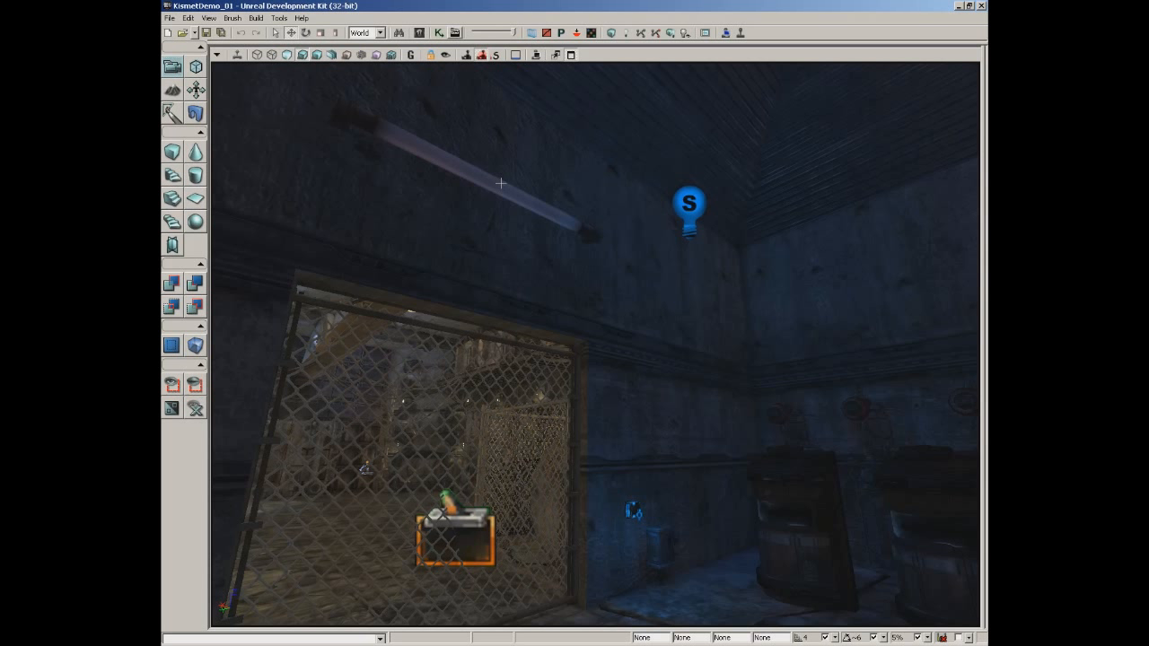
{"action": "left_click", "coordinate": [454, 168]}
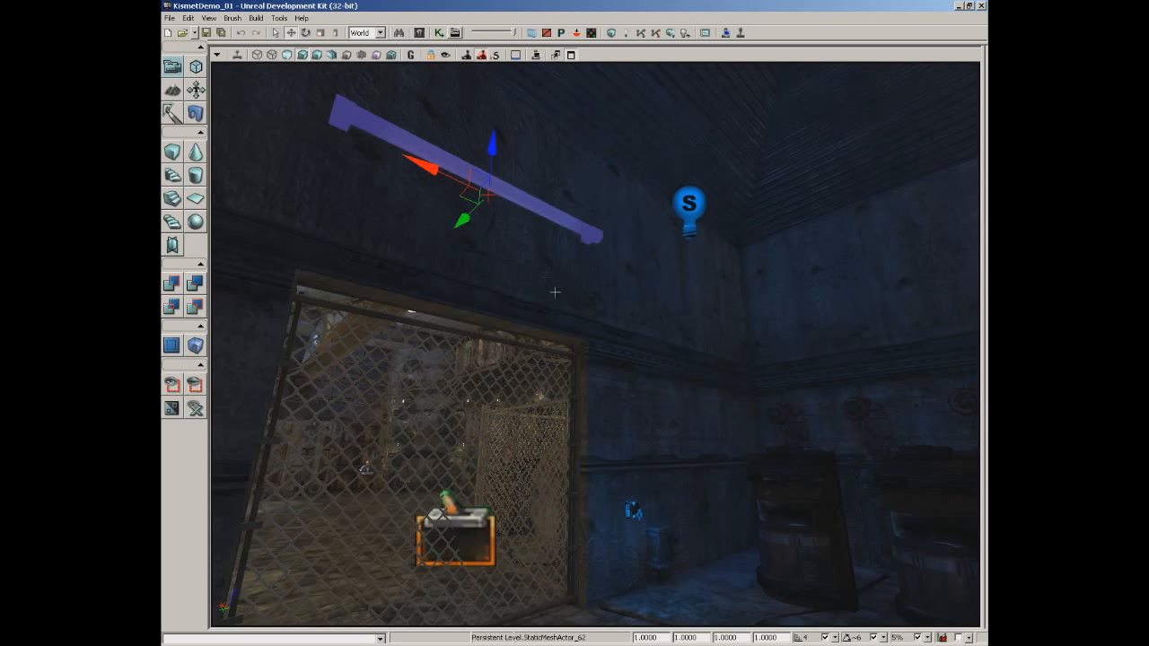
{"action": "right_click_drag", "start_coordinate": [556, 298], "coordinate": [598, 301]}
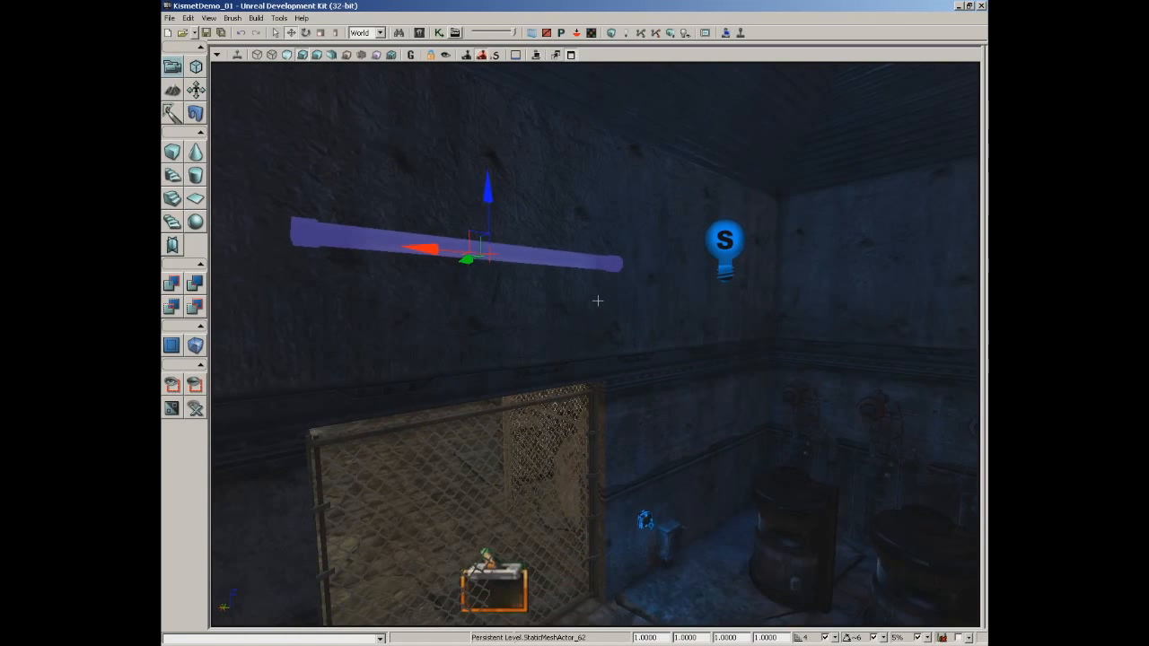
{"action": "right_click", "coordinate": [513, 252]}
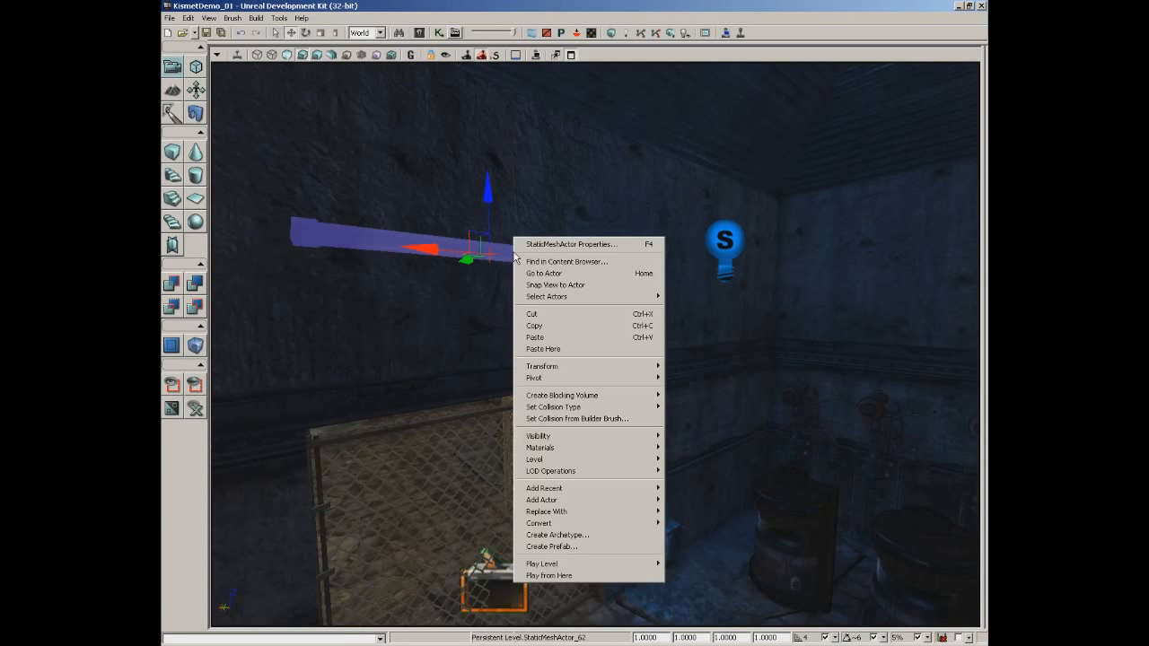
{"action": "left_click", "coordinate": [560, 260]}
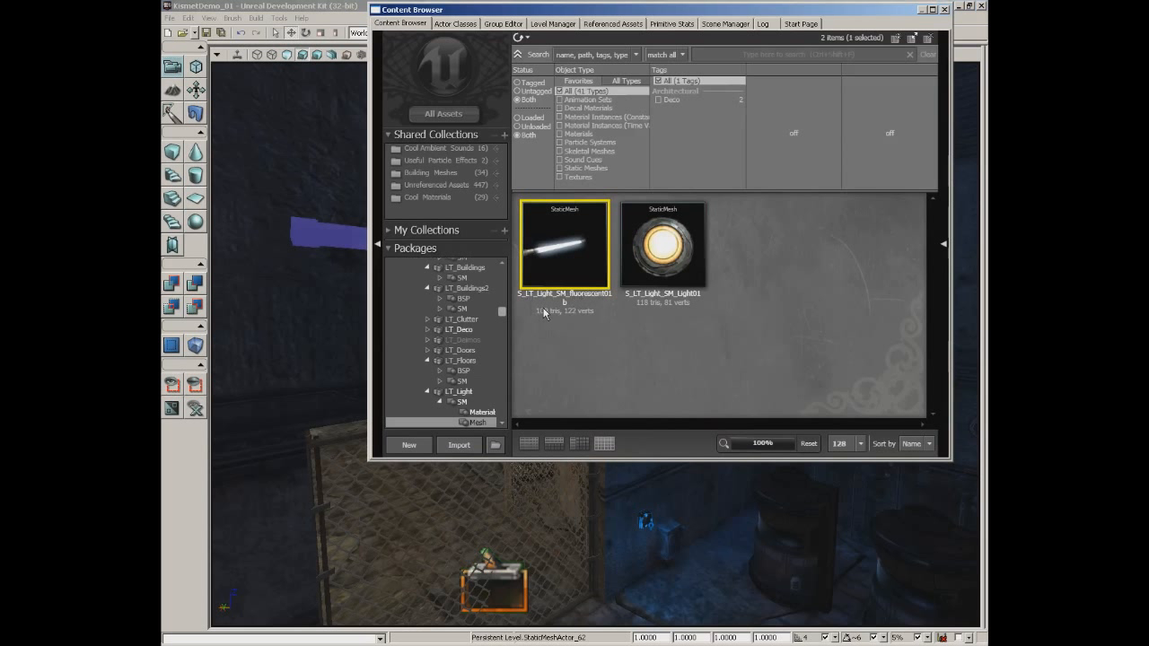
{"action": "mouse_move", "coordinate": [564, 249]}
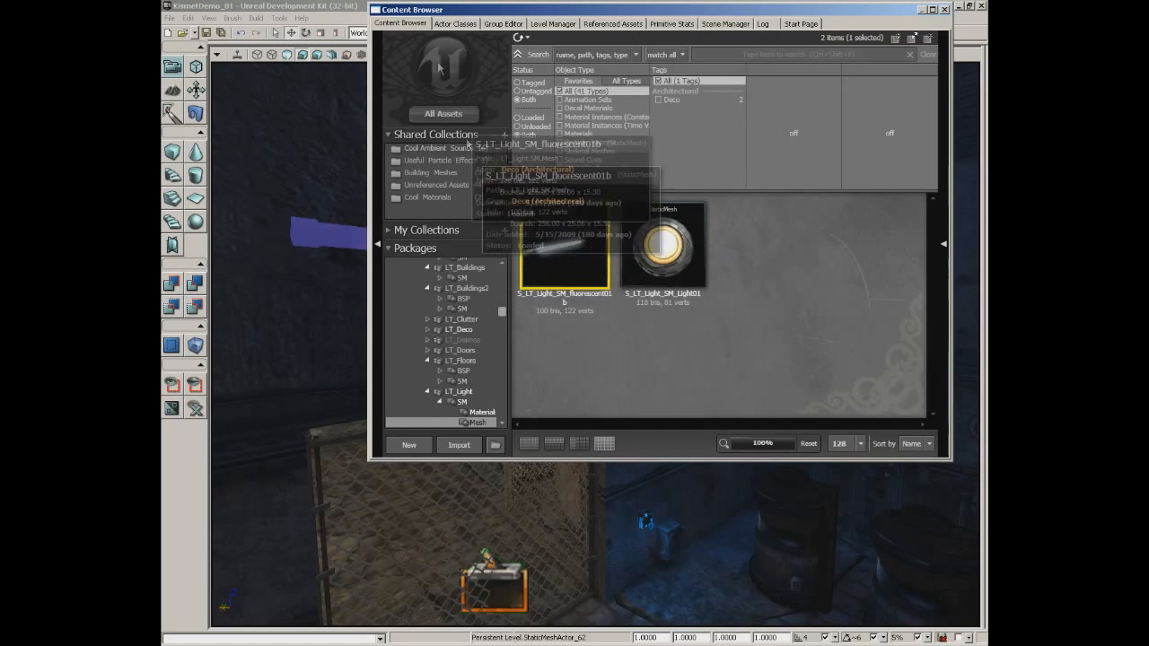
{"action": "left_click_drag", "start_coordinate": [460, 11], "coordinate": [485, 141]}
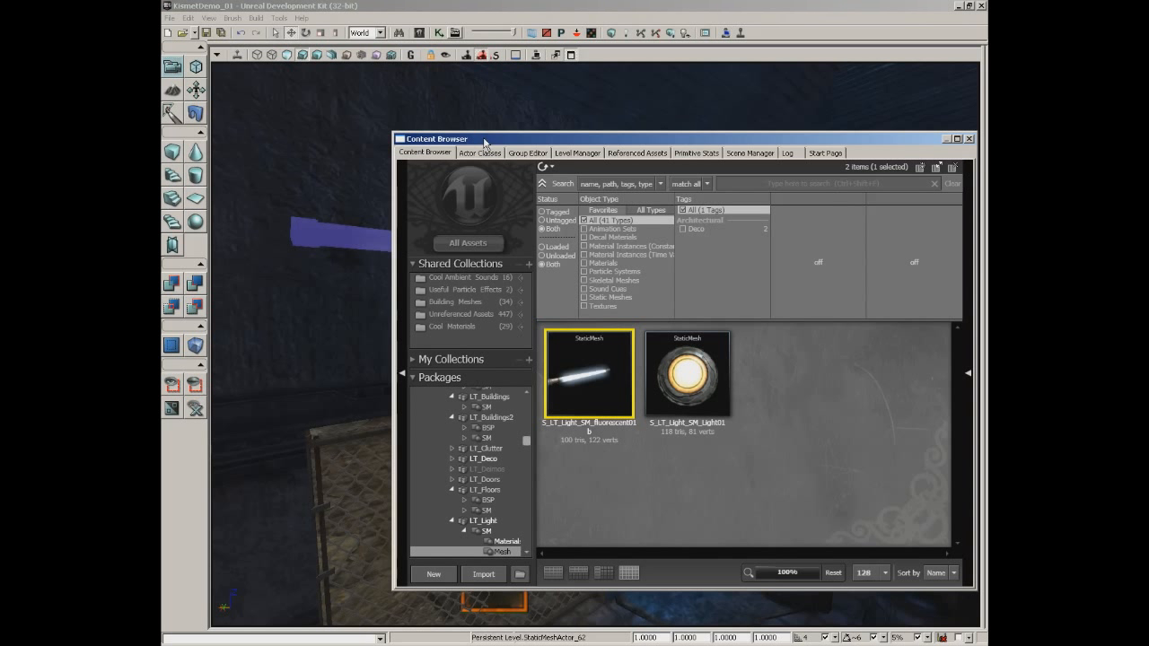
Look up the material in the fluorescent mesh's LODInfo elements, find it in the Content Browser, and close the Static Mesh Editor
{"action": "double_click", "coordinate": [593, 387]}
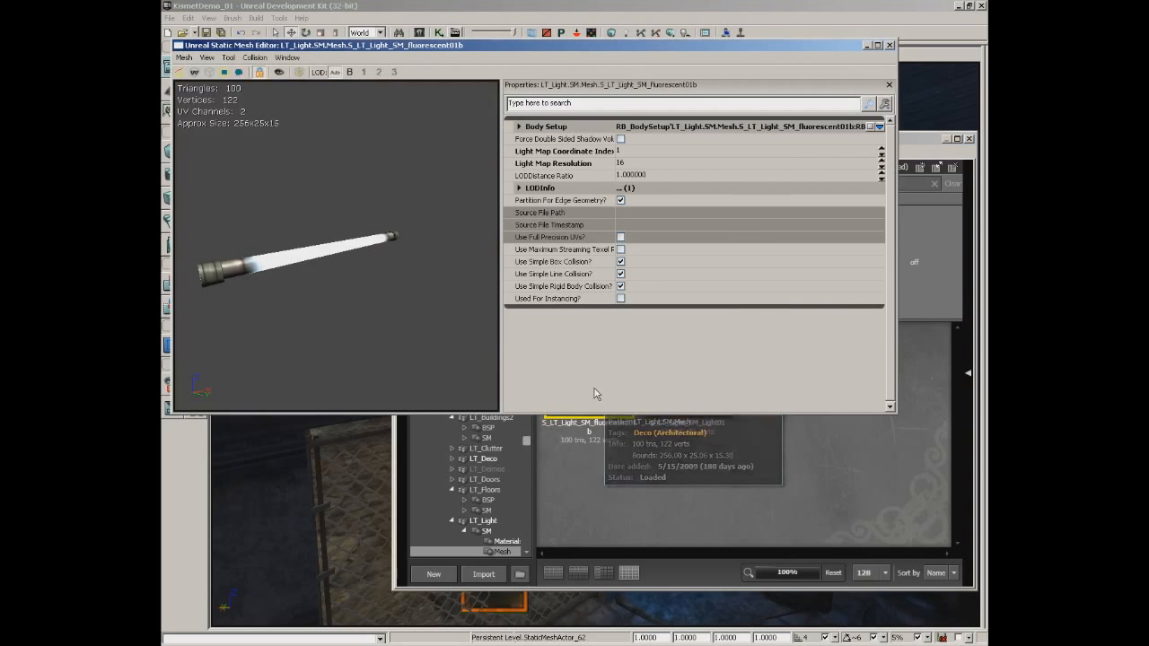
{"action": "double_click", "coordinate": [545, 189]}
{"action": "double_click", "coordinate": [559, 200]}
{"action": "double_click", "coordinate": [559, 213]}
{"action": "double_click", "coordinate": [563, 223]}
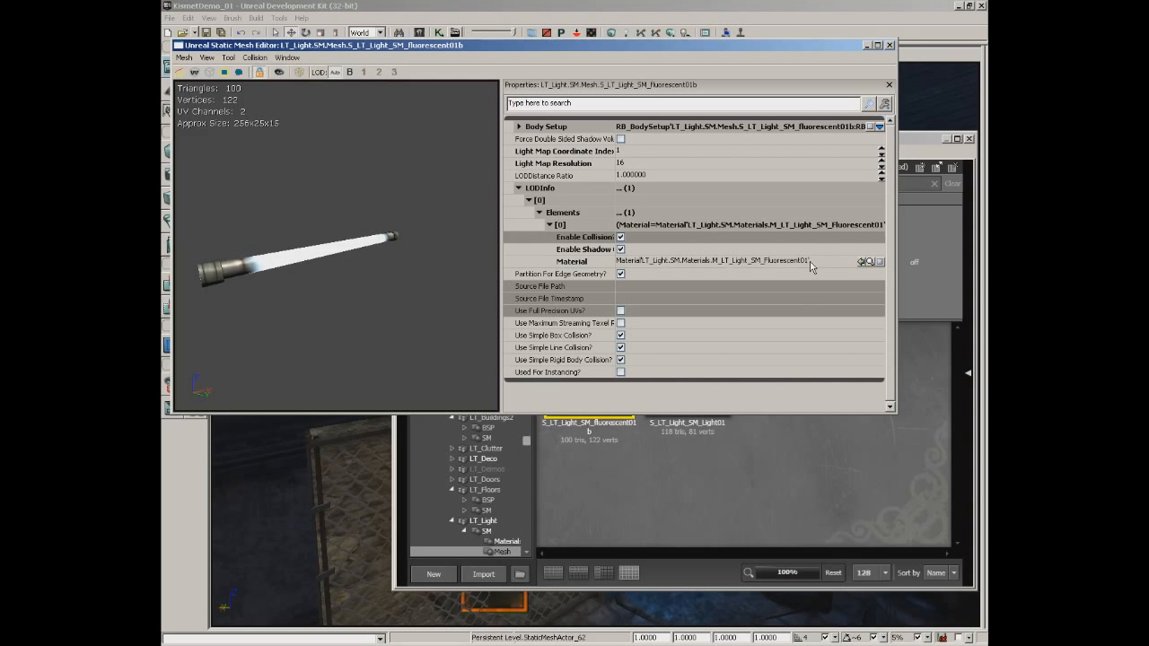
{"action": "left_click", "coordinate": [869, 261]}
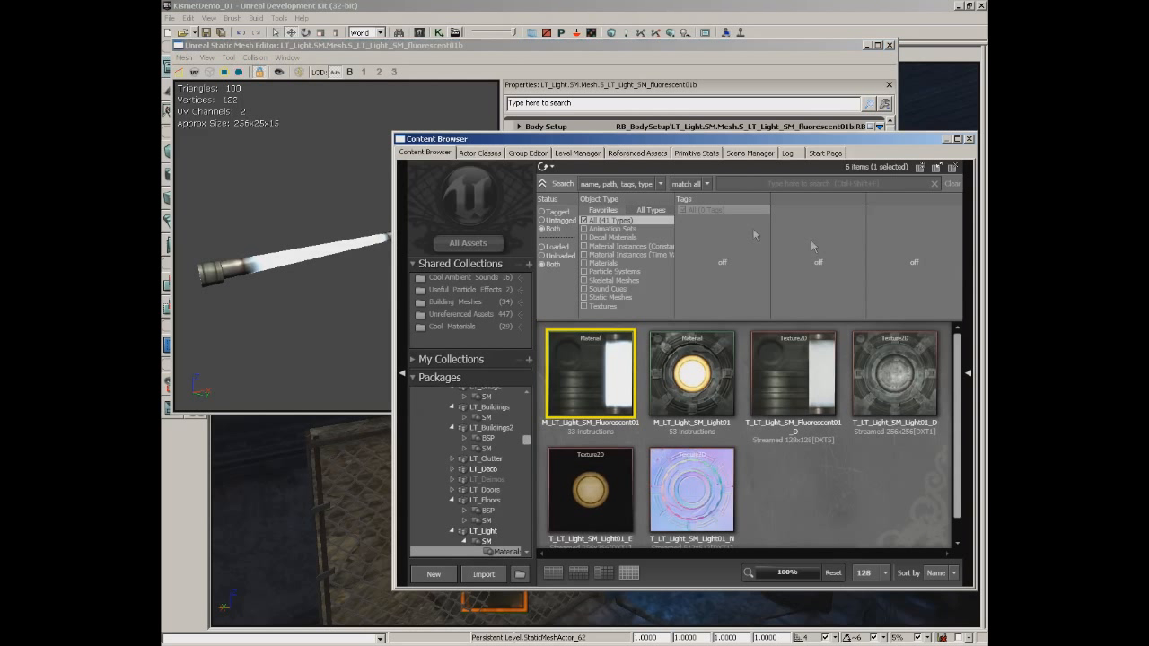
{"action": "mouse_move", "coordinate": [617, 375]}
{"action": "left_click", "coordinate": [889, 46]}
{"action": "left_click", "coordinate": [889, 46]}
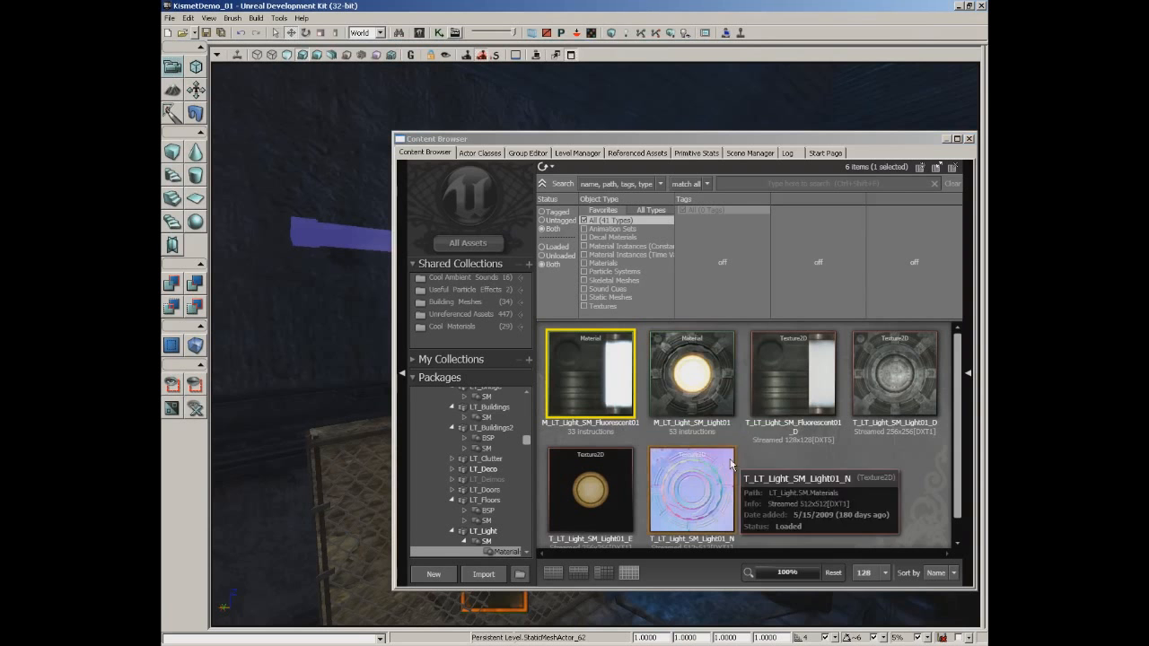
Inspect the LightColor parameter in the M_LT_Light_SM_Fluorescent01 material's node graph, and close the Material Editor
{"action": "double_click", "coordinate": [594, 361]}
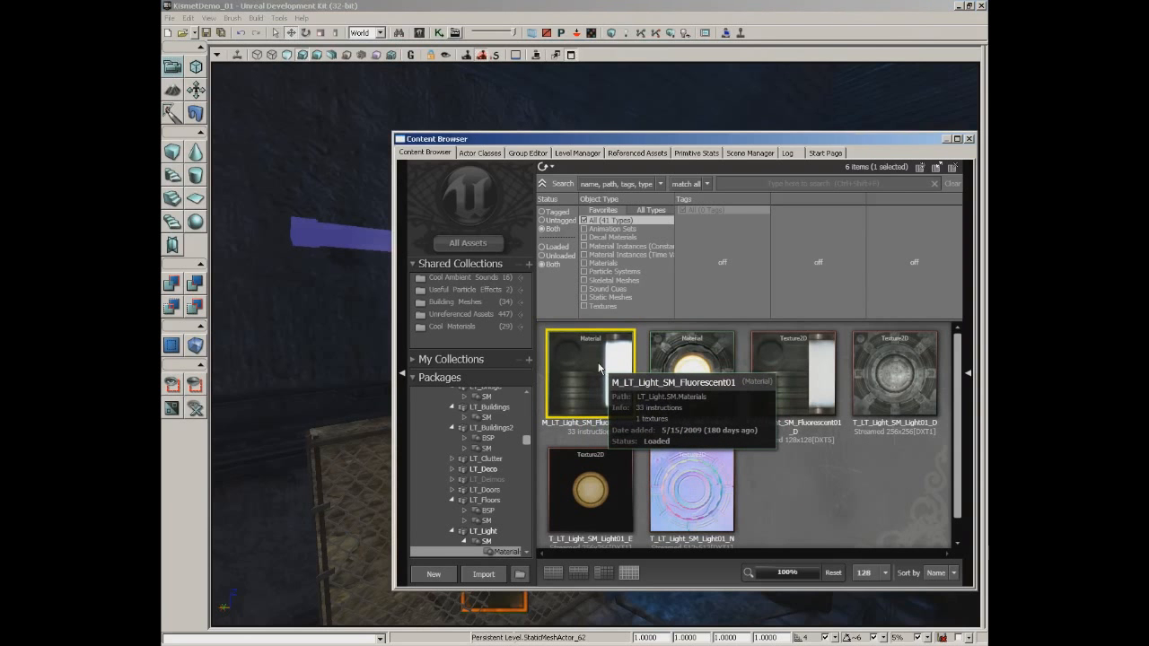
{"action": "left_click_drag", "start_coordinate": [741, 224], "coordinate": [392, 275]}
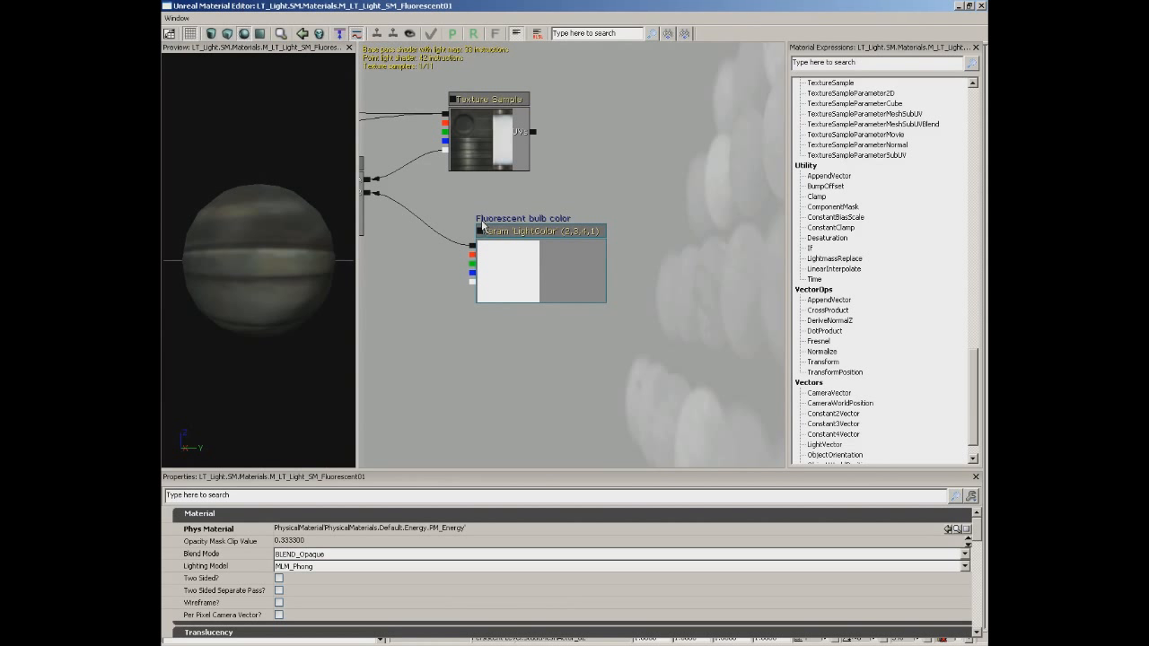
{"action": "left_click_drag", "start_coordinate": [514, 222], "coordinate": [552, 242]}
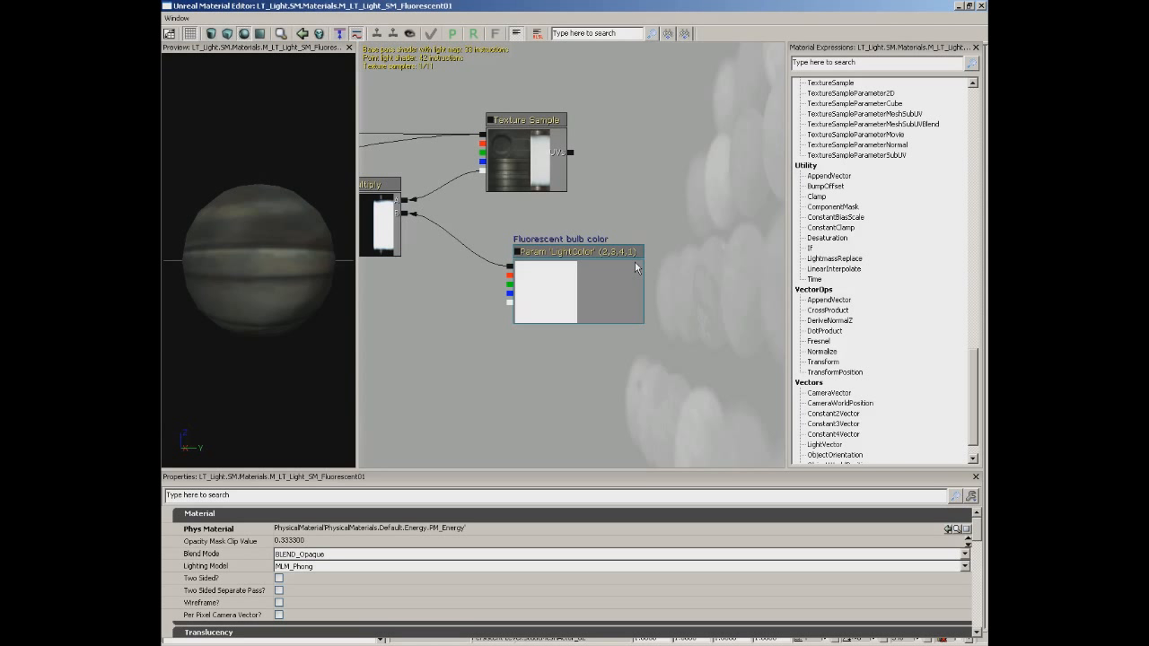
{"action": "left_click", "coordinate": [984, 5]}
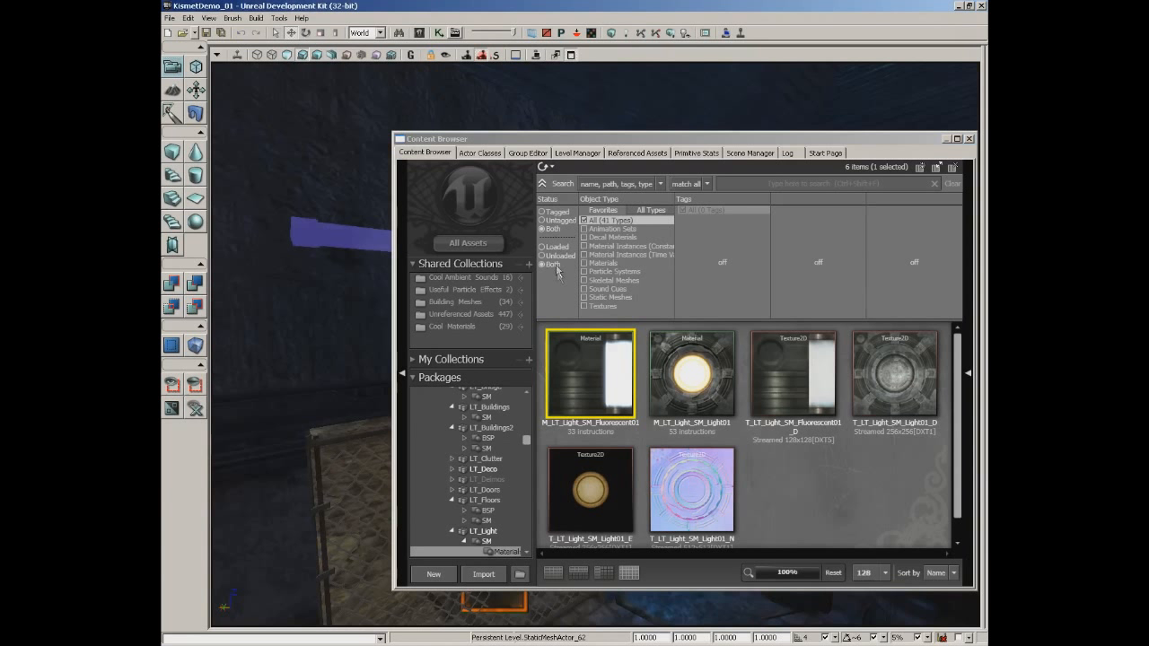
Select the FluorescentLight_INST material instance in the KismetDemoAssets package, and bring up the list of new asset types
{"action": "left_click_drag", "start_coordinate": [526, 440], "coordinate": [524, 553]}
{"action": "left_click", "coordinate": [486, 500]}
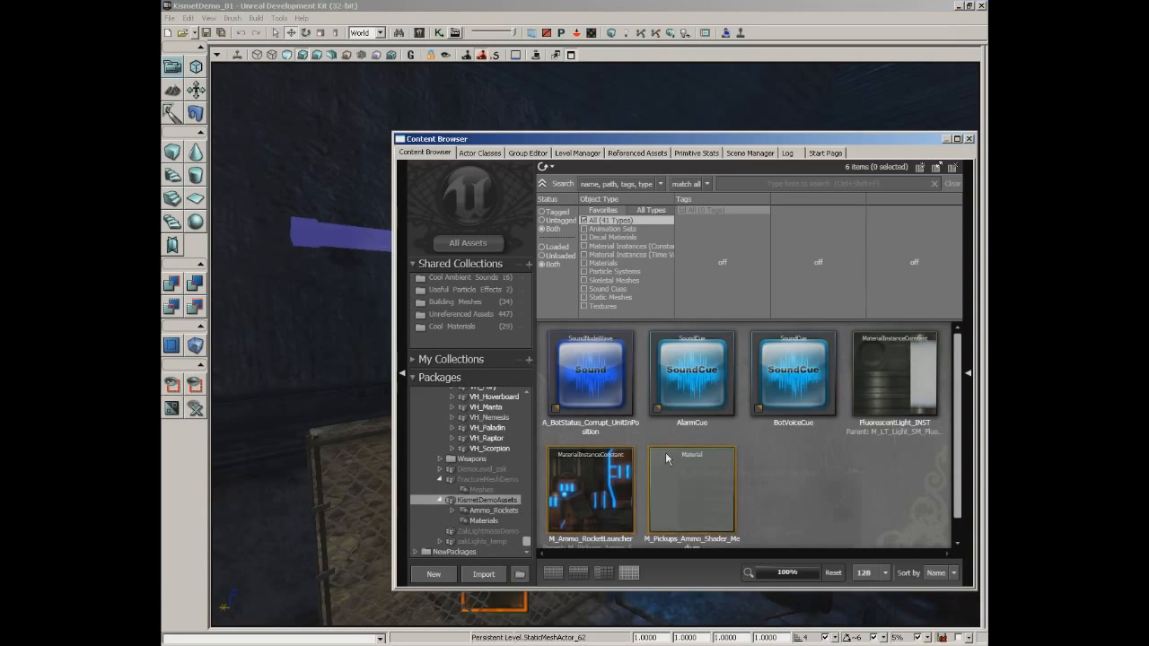
{"action": "left_click", "coordinate": [884, 425]}
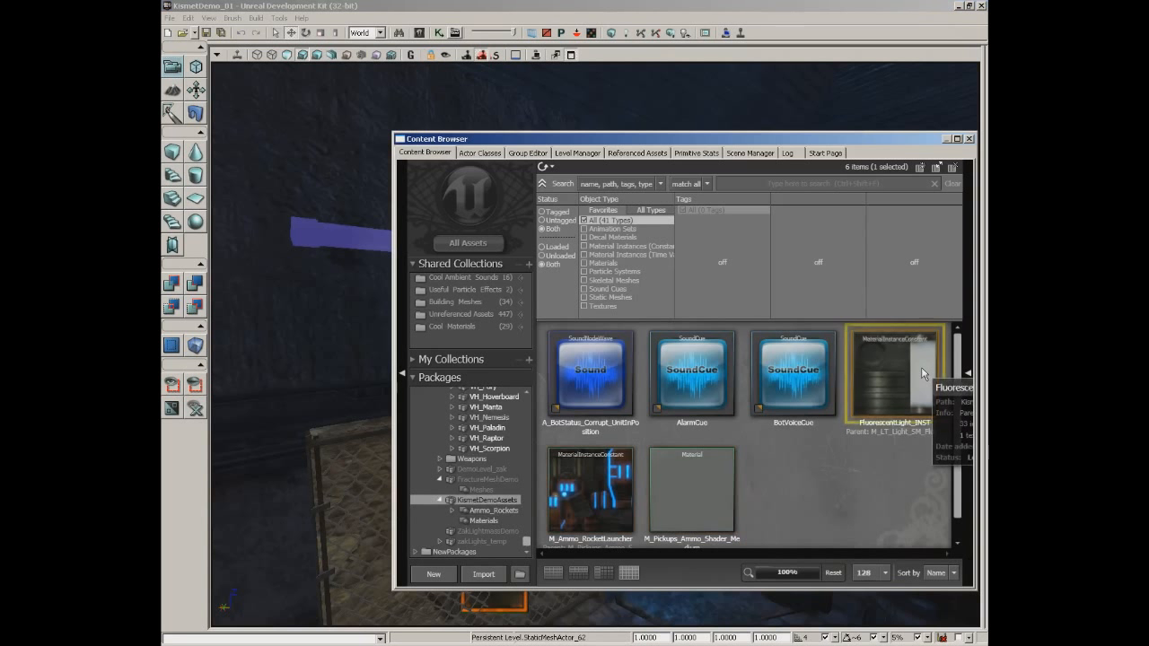
{"action": "right_click", "coordinate": [778, 469]}
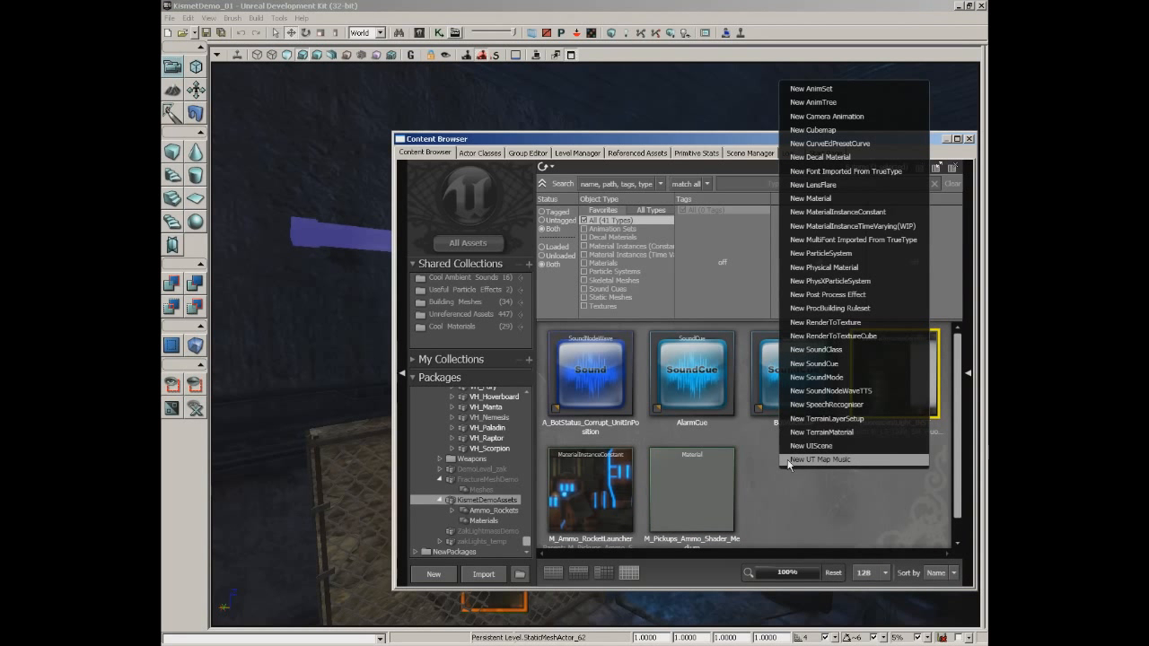
Create a MaterialInstanceConstant named Temp in the KismetDemoAssets package
{"action": "left_click", "coordinate": [808, 213]}
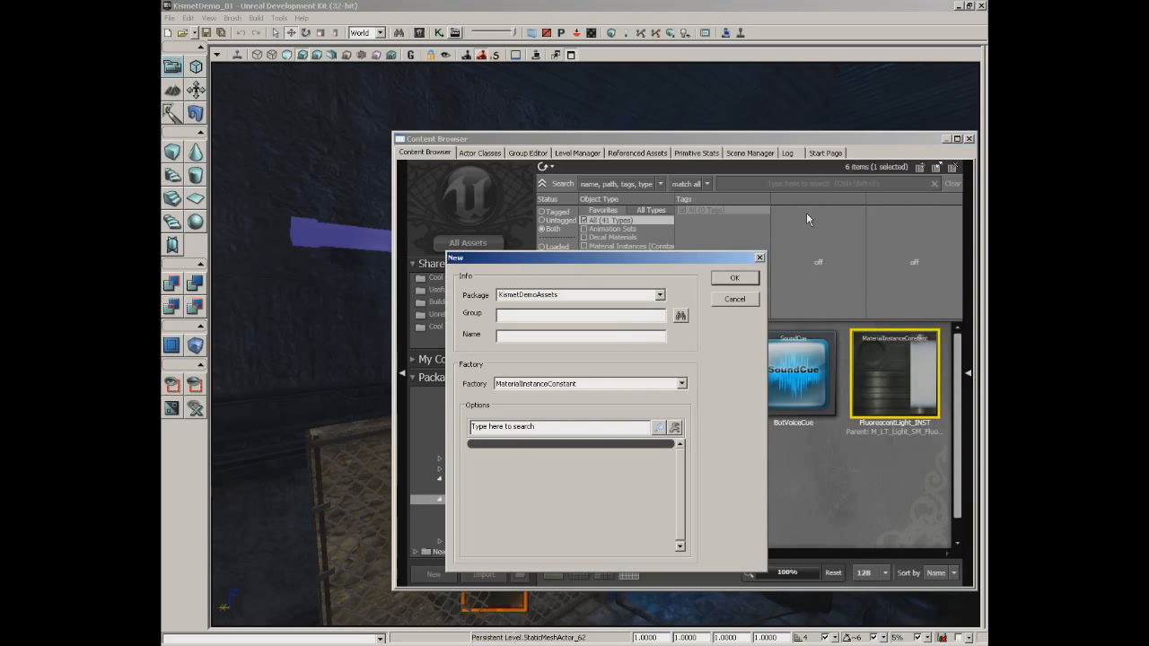
{"action": "type", "text": "te"}
{"action": "key", "text": "Return"}
{"action": "left_click", "coordinate": [628, 6]}
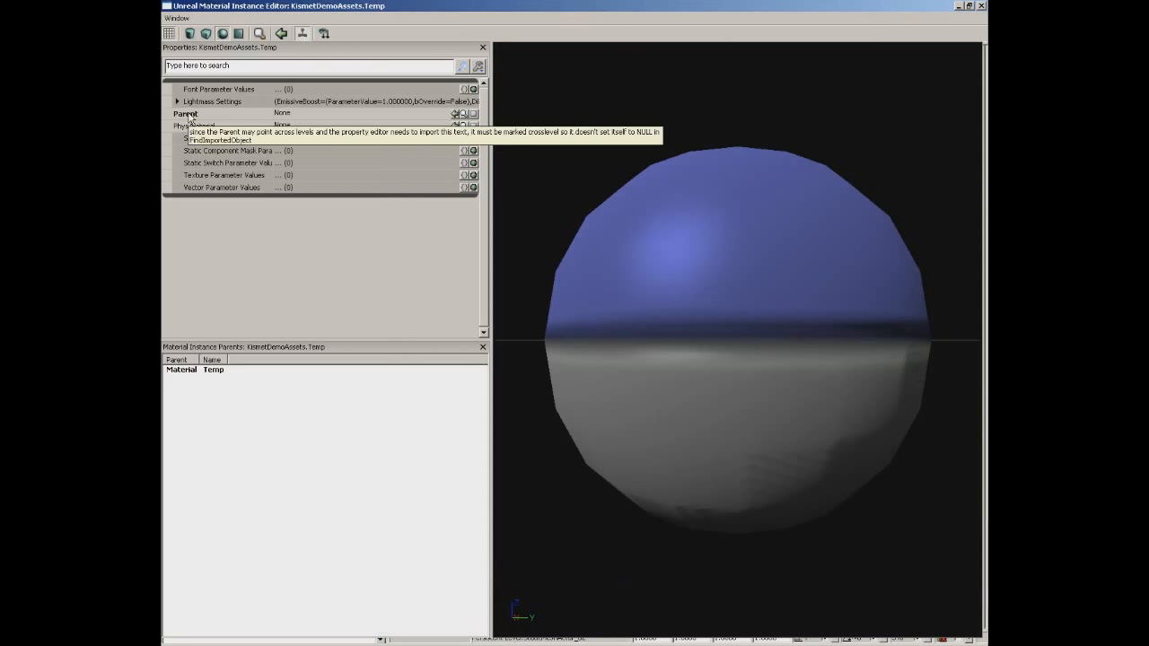
Move the material instance editor aside, locate the level's fluorescent light mesh in the Content Browser and open it in the static mesh editor
{"action": "left_click", "coordinate": [970, 6]}
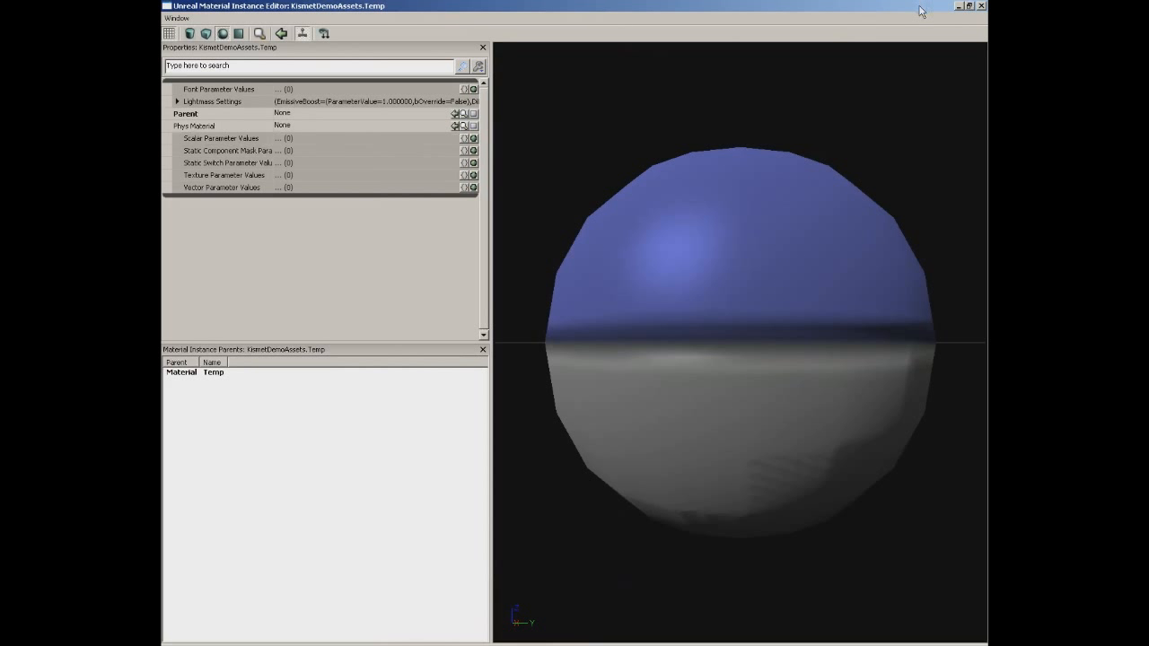
{"action": "left_click_drag", "start_coordinate": [932, 9], "coordinate": [265, 25]}
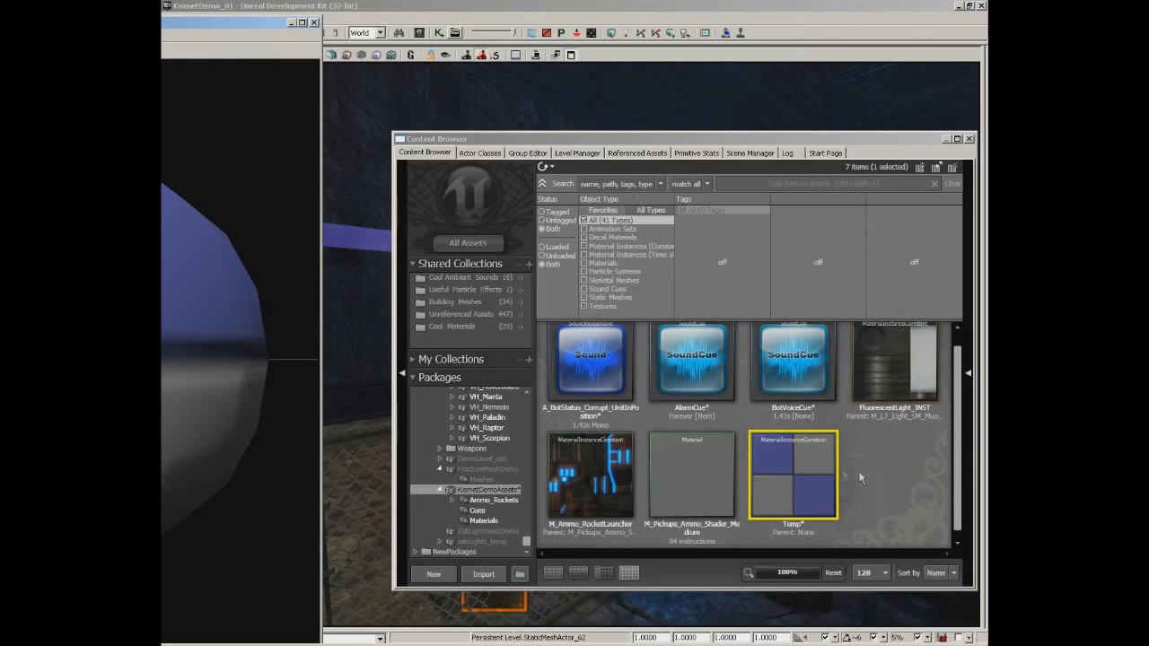
{"action": "right_click", "coordinate": [357, 228]}
{"action": "left_click", "coordinate": [406, 250]}
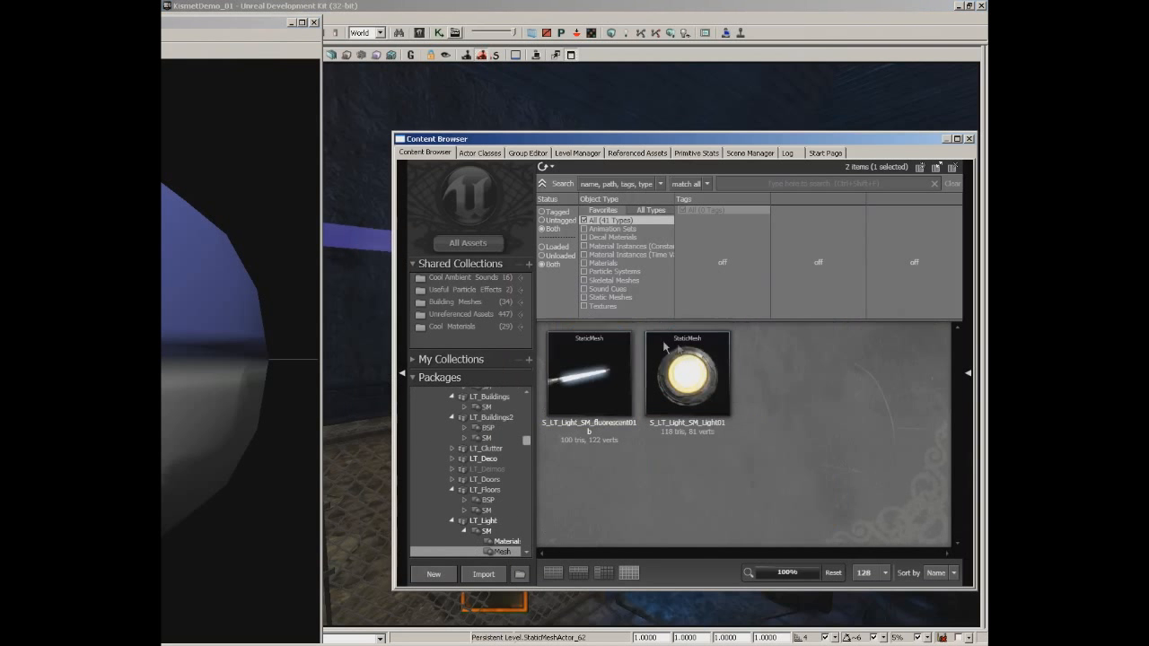
{"action": "double_click", "coordinate": [596, 381]}
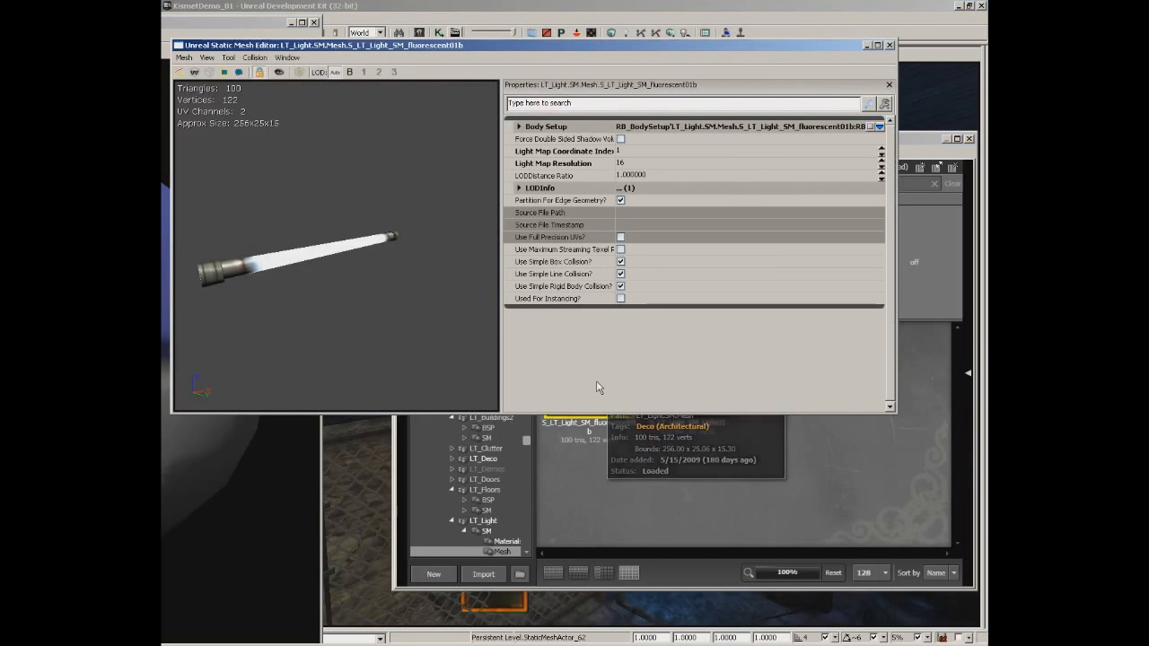
Expand the mesh's LODInfo down to its first element and locate the element's material in the Content Browser
{"action": "left_click", "coordinate": [535, 188]}
{"action": "left_click", "coordinate": [538, 201]}
{"action": "left_click", "coordinate": [539, 212]}
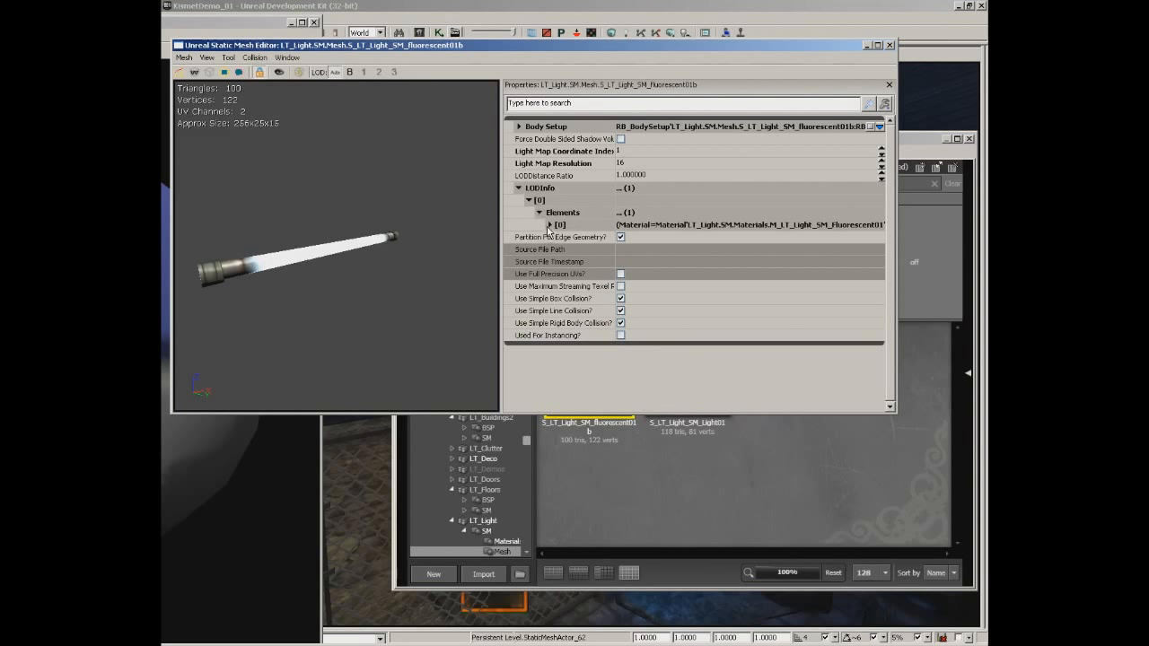
{"action": "left_click", "coordinate": [549, 226]}
{"action": "left_click", "coordinate": [869, 262]}
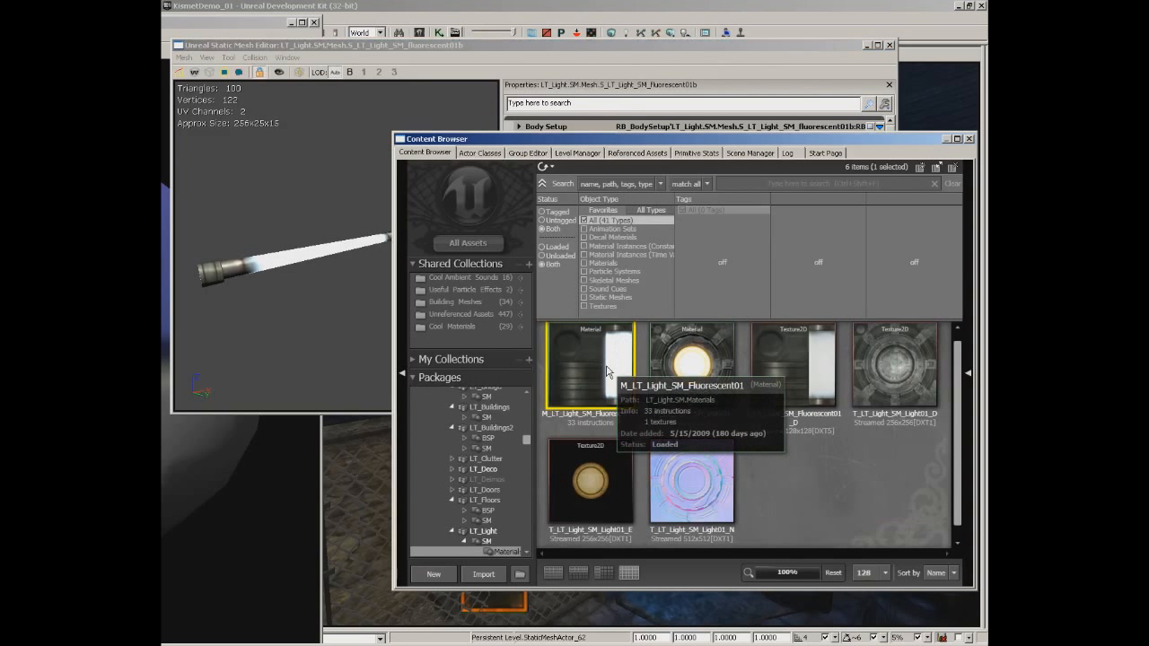
Bring back the Temp material instance editor and set its Parent to M_LT_Light_SM_Fluorescent01
{"action": "left_click", "coordinate": [270, 485]}
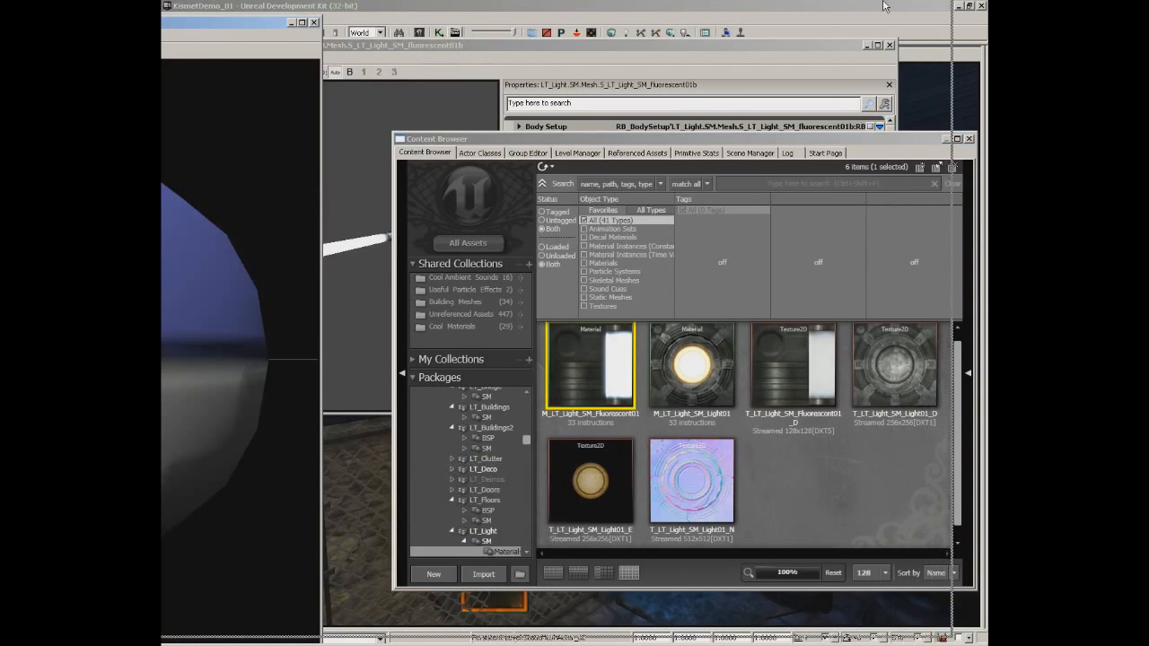
{"action": "double_click", "coordinate": [254, 24]}
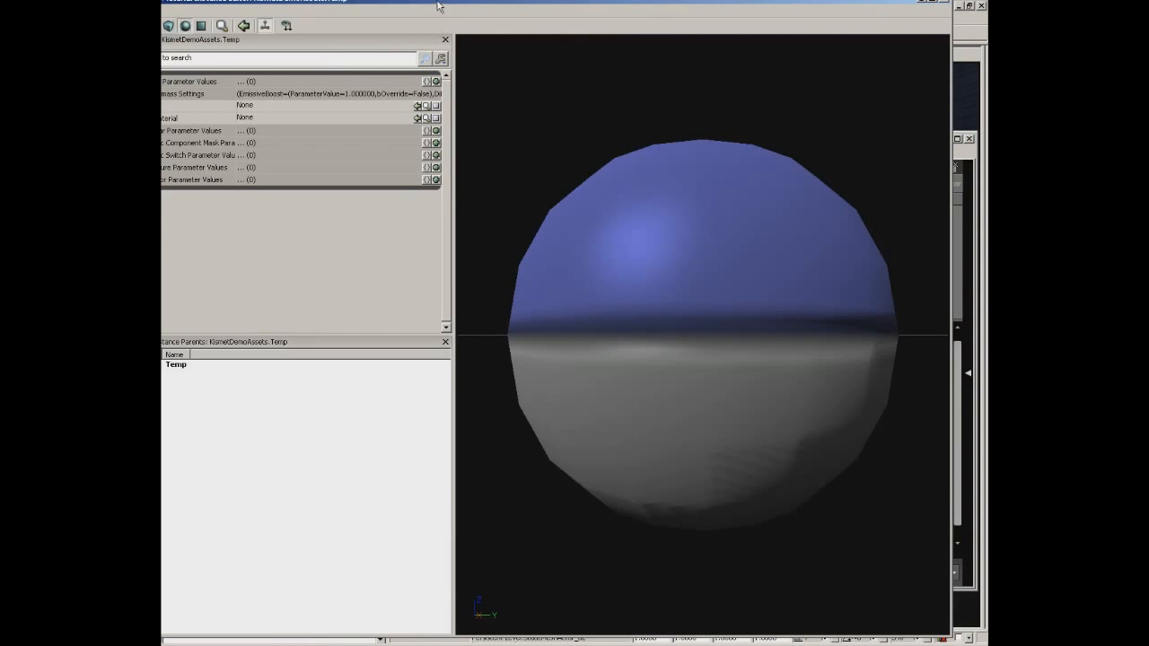
{"action": "left_click_drag", "start_coordinate": [440, 4], "coordinate": [463, 18]}
{"action": "left_click", "coordinate": [957, 12]}
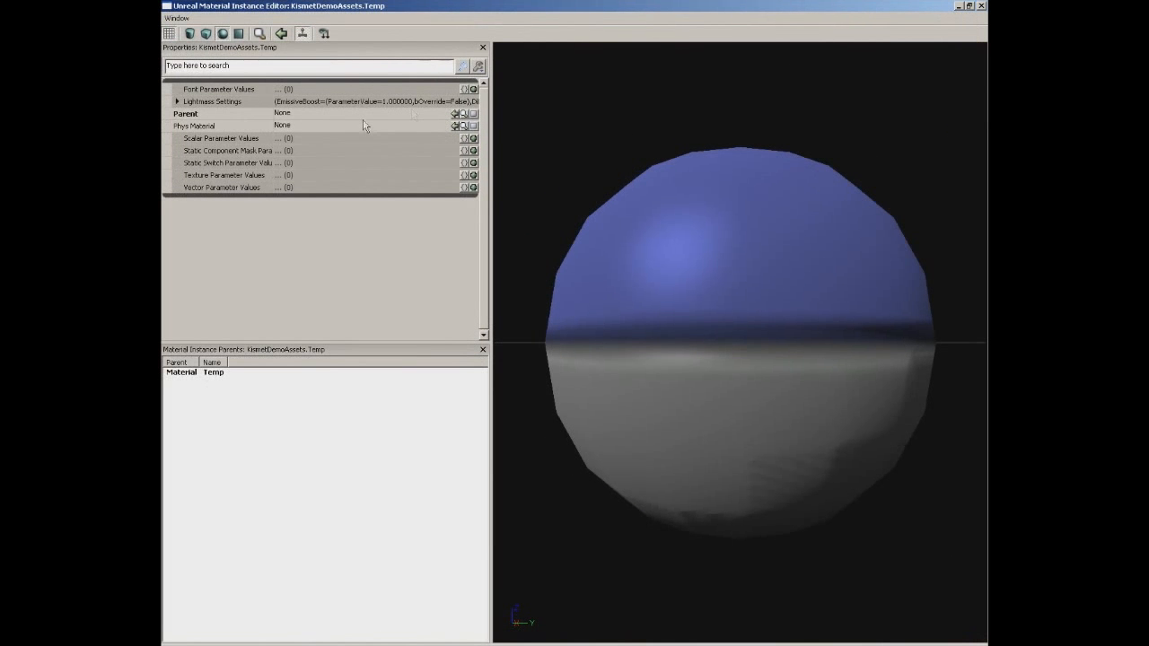
{"action": "left_click", "coordinate": [455, 114]}
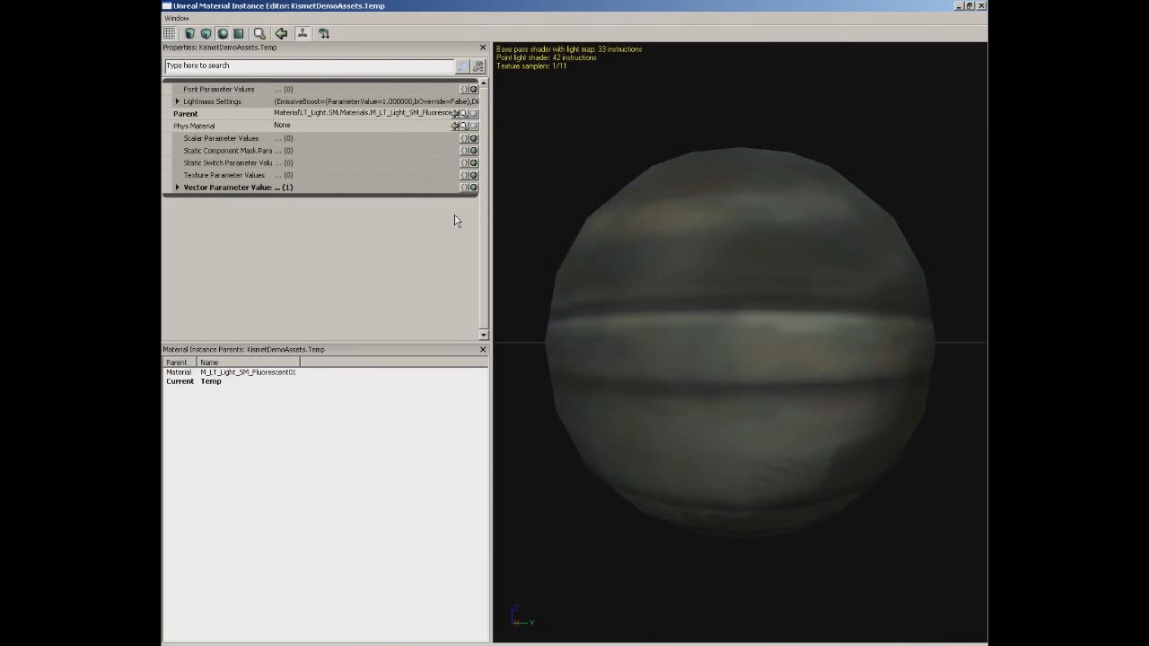
Override Temp's LightColor vector parameter and set its R, G and B values to 0
{"action": "left_click_drag", "start_coordinate": [851, 305], "coordinate": [811, 192]}
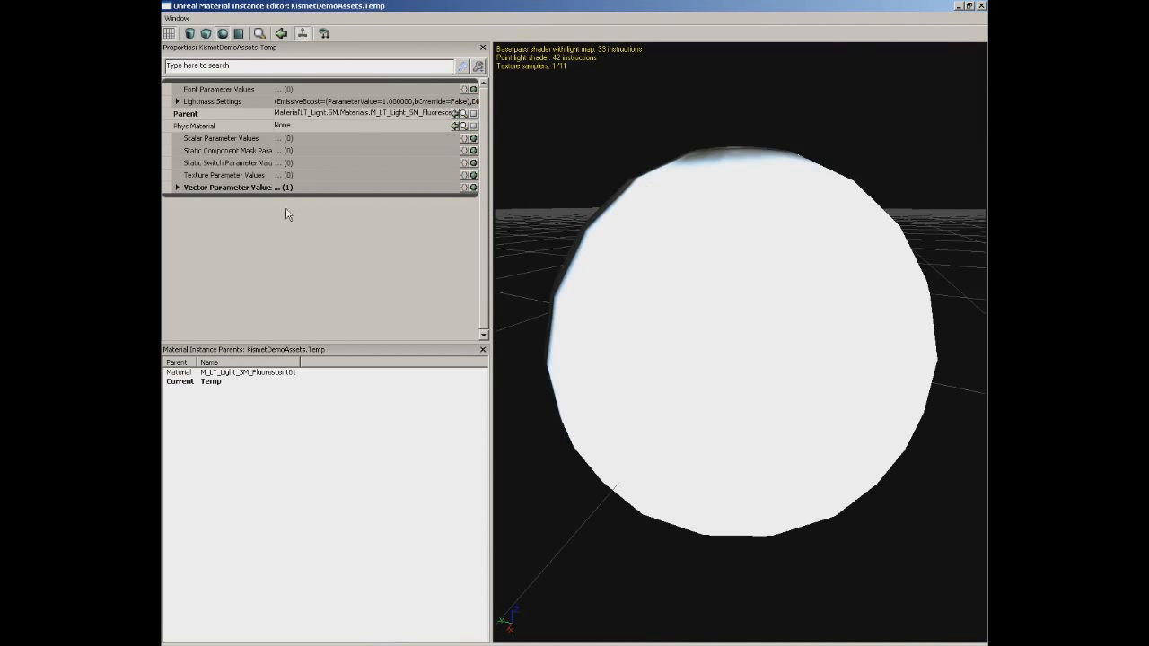
{"action": "left_click", "coordinate": [177, 188]}
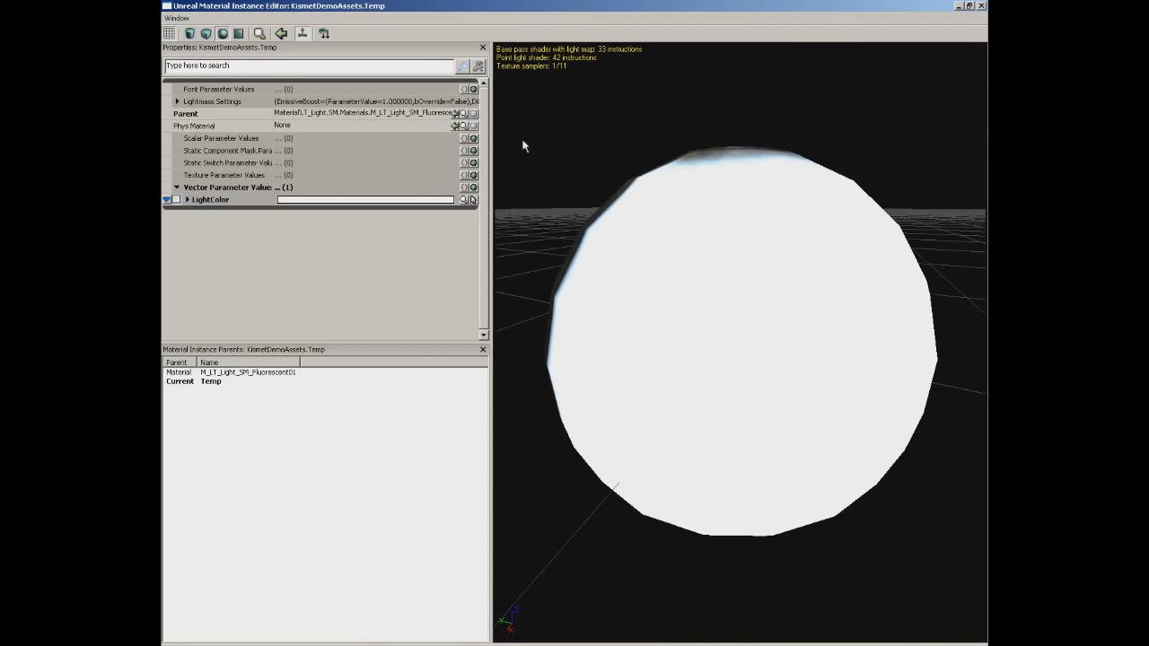
{"action": "left_click", "coordinate": [176, 199]}
{"action": "left_click", "coordinate": [187, 200]}
{"action": "left_click", "coordinate": [305, 211]}
{"action": "type", "text": "000000"}
{"action": "key", "text": "Tab"}
{"action": "type", "text": "0"}
{"action": "key", "text": "Tab"}
{"action": "type", "text": "0"}
{"action": "key", "text": "Return"}
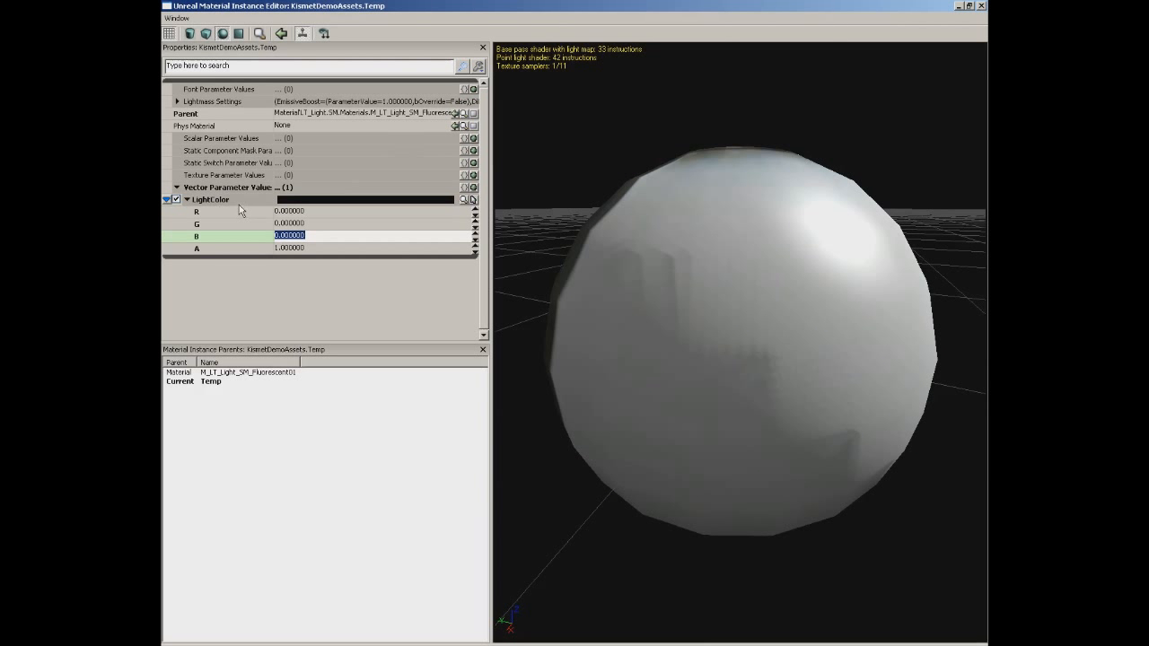
Set the R value of Temp's LightColor to 30 and close the material instance editor
{"action": "left_click", "coordinate": [301, 212]}
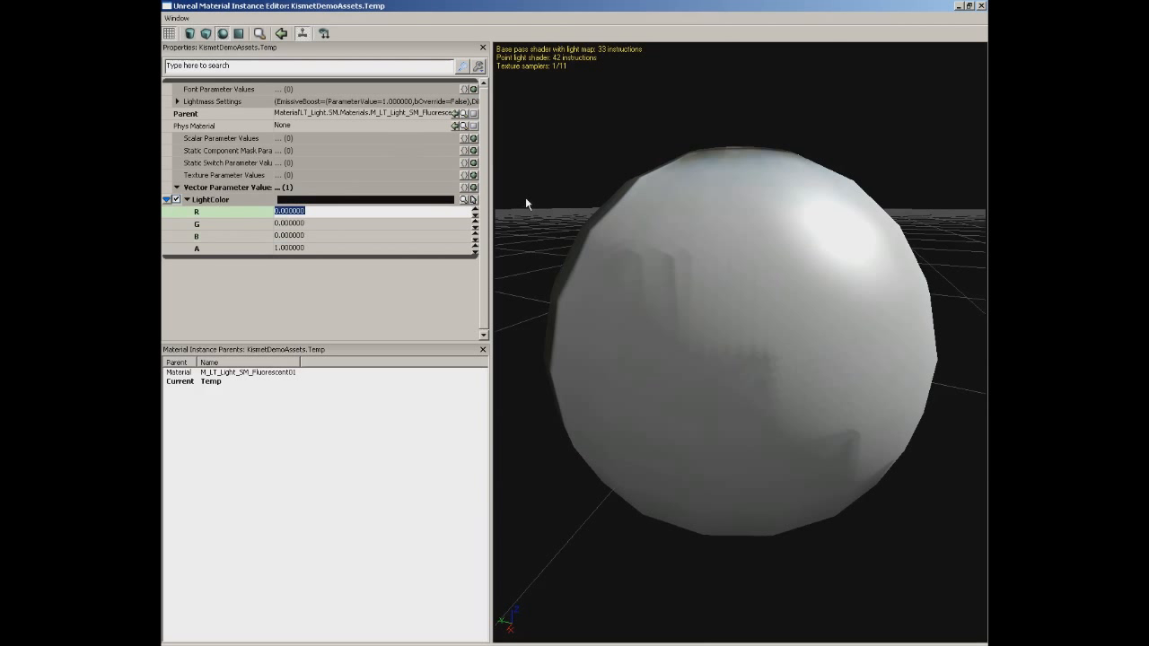
{"action": "type", "text": "30"}
{"action": "key", "text": "Return"}
{"action": "left_click_drag", "start_coordinate": [623, 209], "coordinate": [759, 254]}
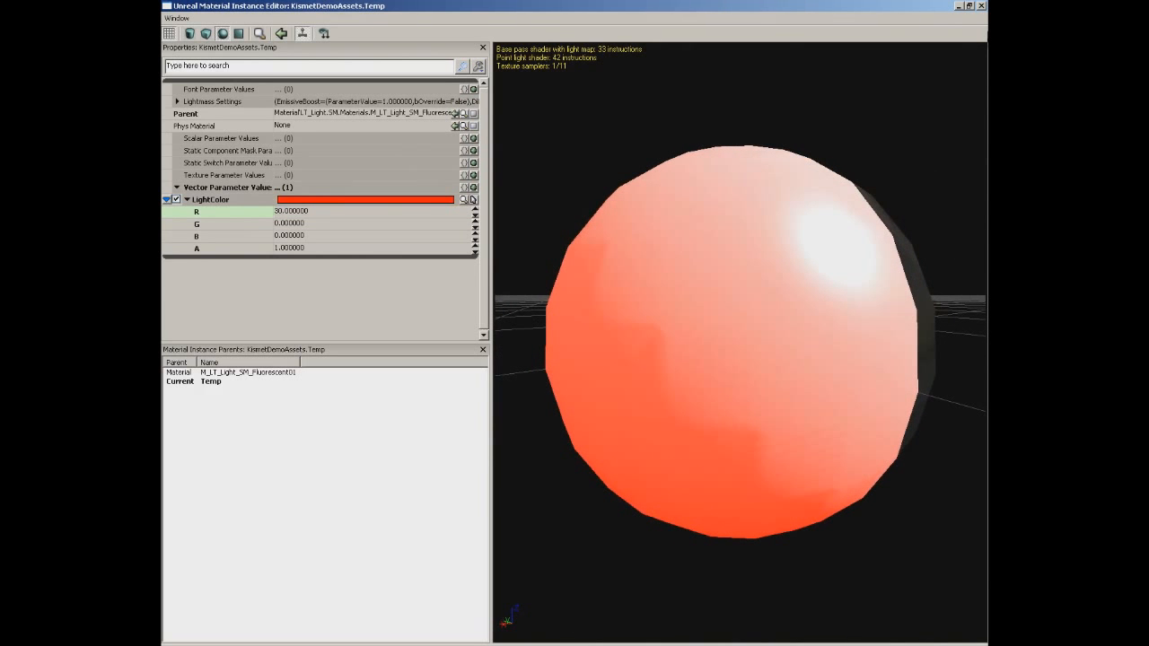
{"action": "left_click", "coordinate": [982, 6]}
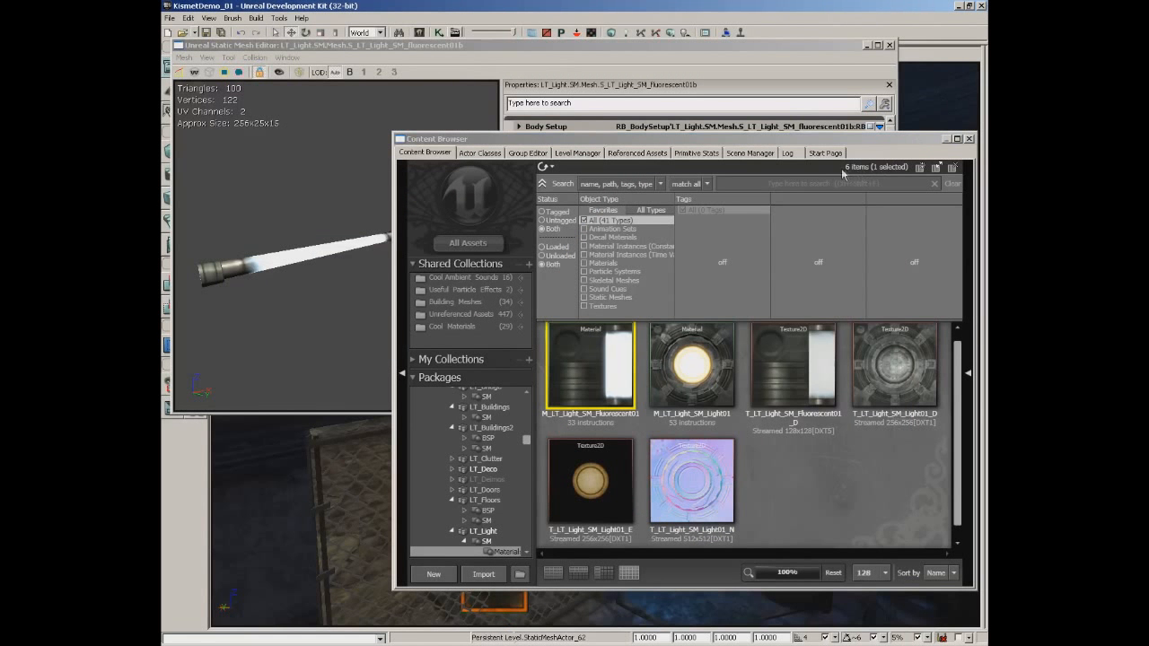
Show the KismetDemoAssets package contents and close the static mesh editor
{"action": "left_click_drag", "start_coordinate": [528, 440], "coordinate": [528, 564]}
{"action": "left_click", "coordinate": [487, 490]}
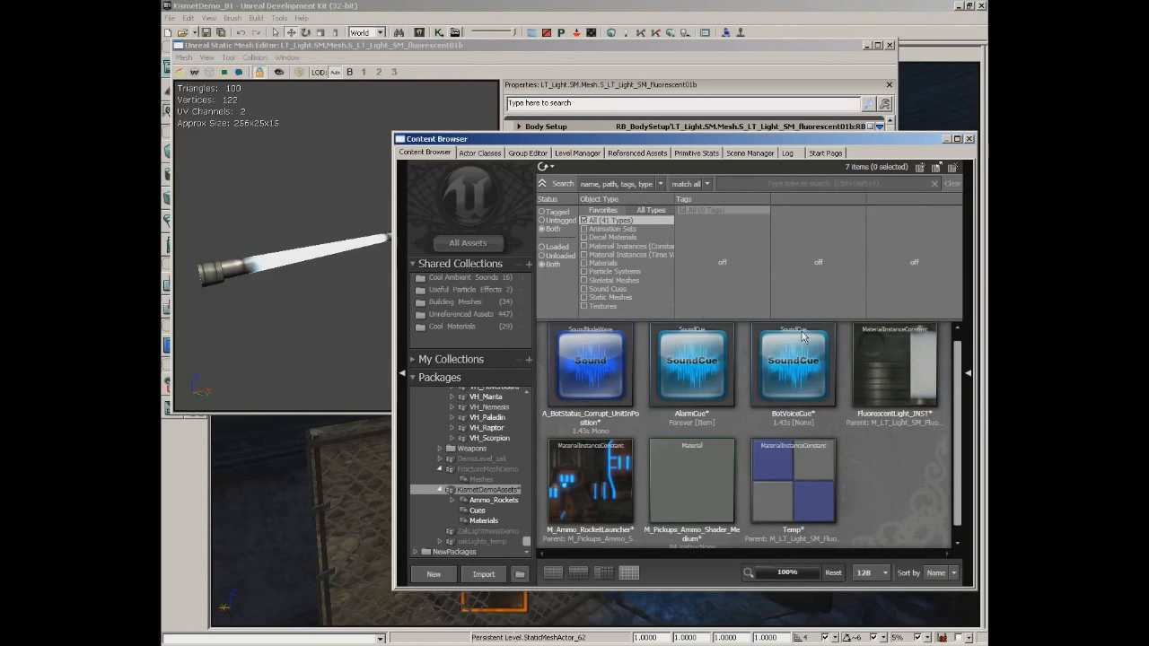
{"action": "left_click", "coordinate": [890, 45]}
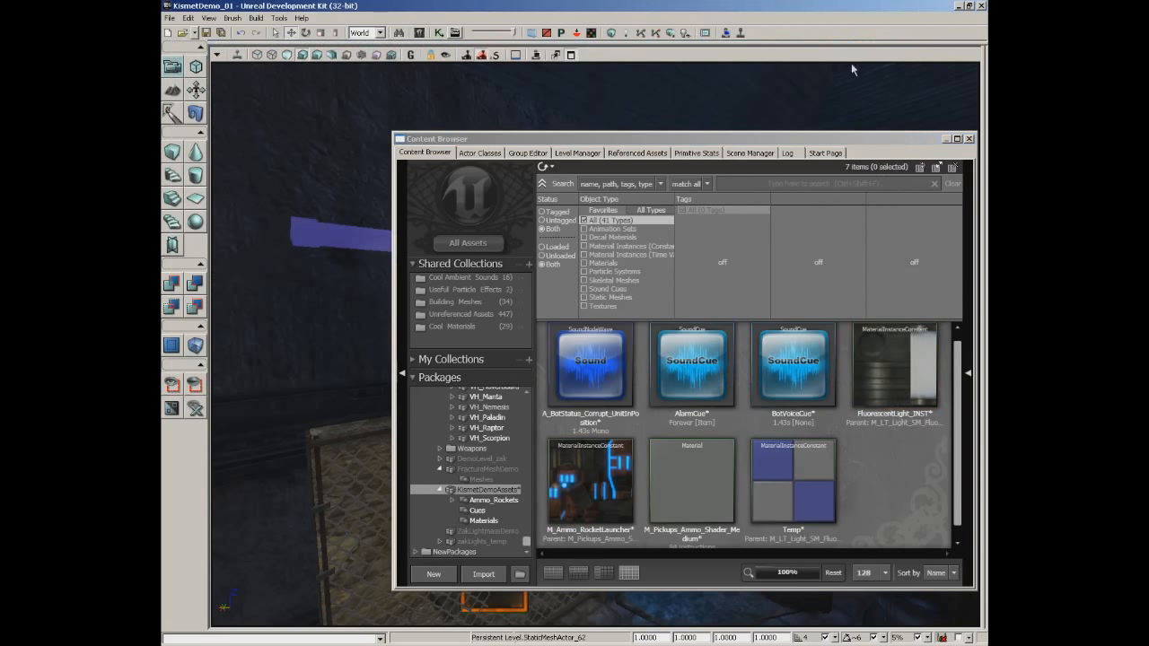
Apply the FluorescentLight_INST material instance to the fluorescent tube in the level
{"action": "left_click_drag", "start_coordinate": [707, 139], "coordinate": [716, 78]}
{"action": "left_click", "coordinate": [898, 288]}
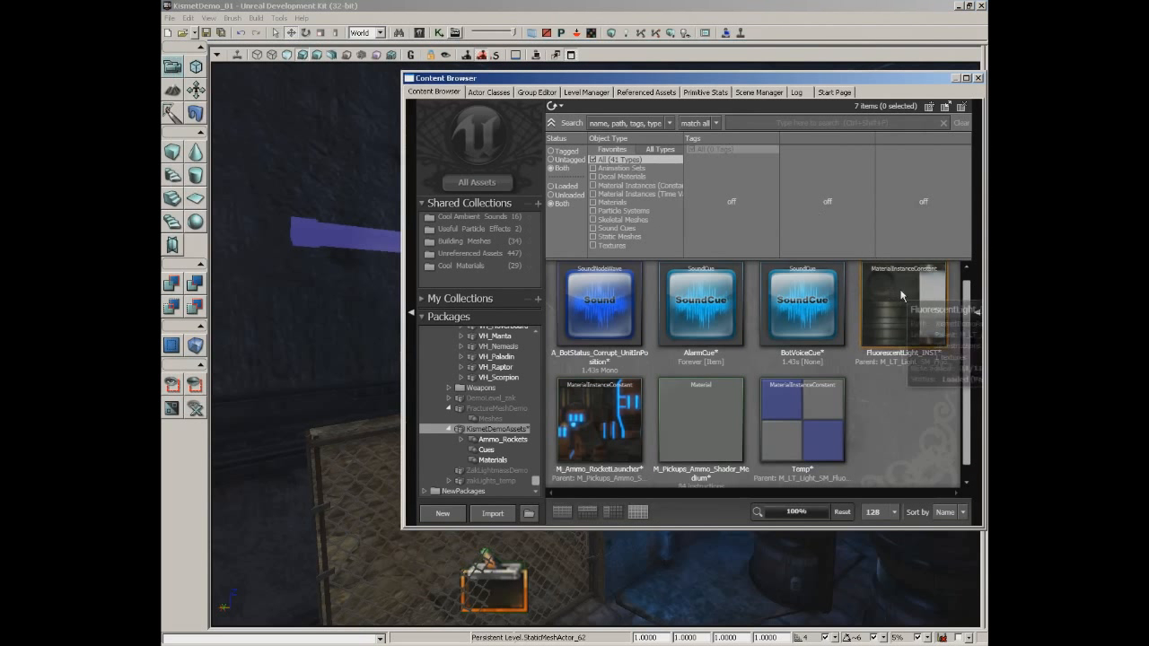
{"action": "left_click_drag", "start_coordinate": [903, 285], "coordinate": [323, 234]}
Delete the Temp material instance from the KismetDemoAssets package
{"action": "left_click", "coordinate": [781, 418]}
{"action": "right_click", "coordinate": [770, 406]}
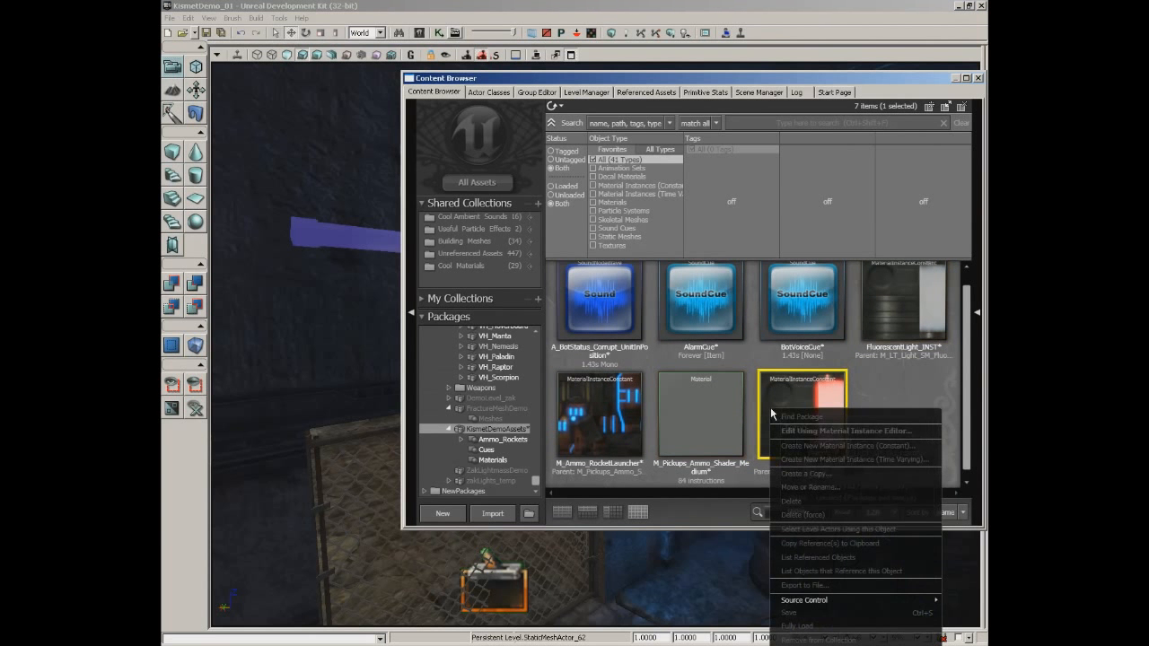
{"action": "left_click", "coordinate": [792, 501]}
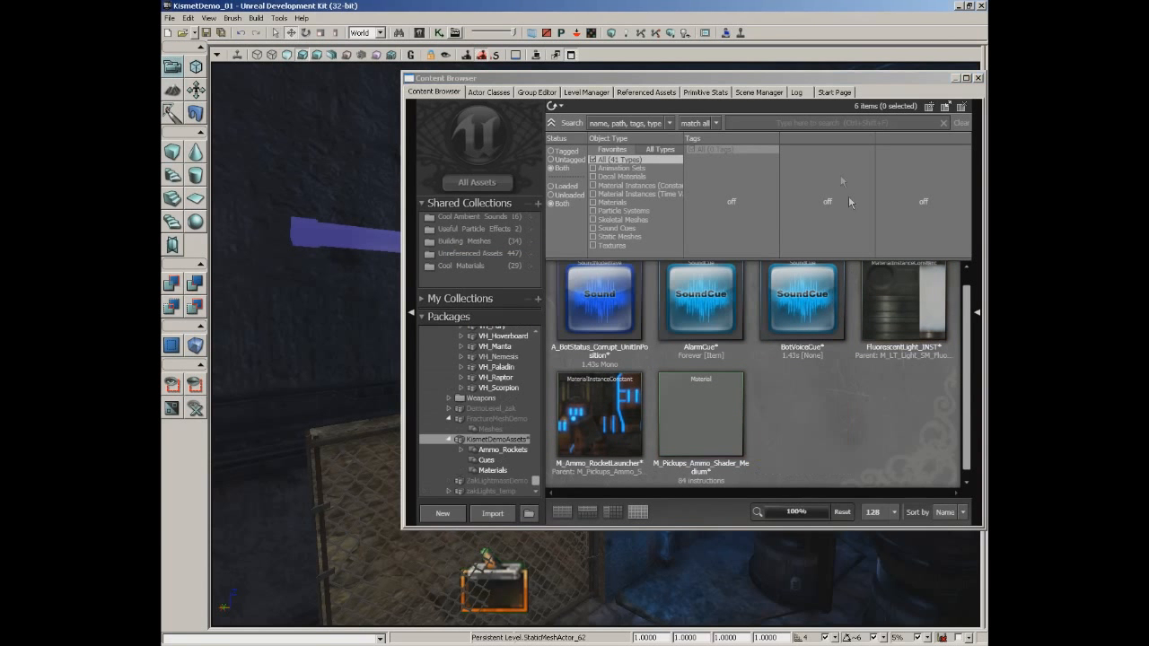
Close the Content Browser and choose PointLightToggleable under PointLight as the actor class to place
{"action": "left_click_drag", "start_coordinate": [797, 79], "coordinate": [688, 80]}
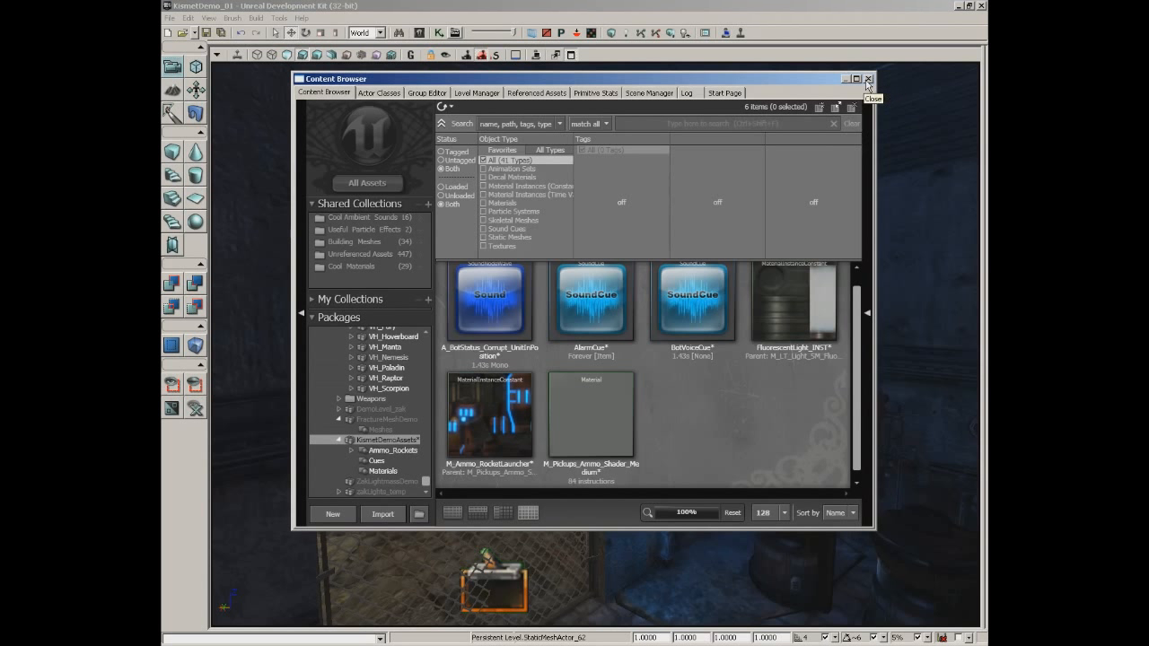
{"action": "left_click", "coordinate": [869, 80]}
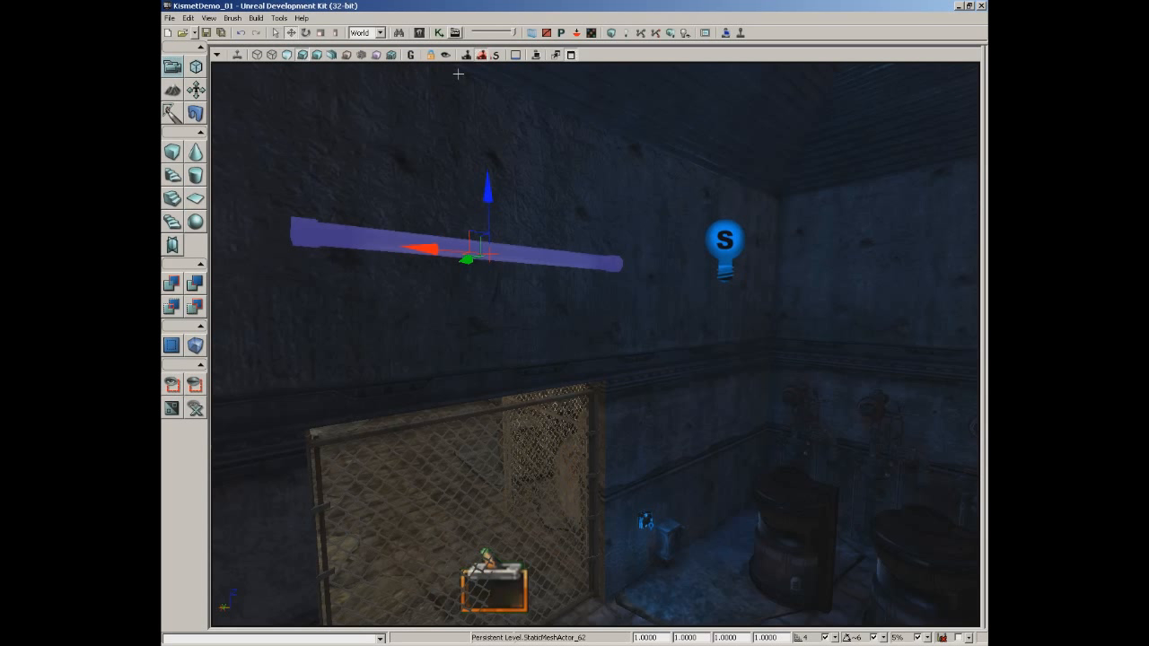
{"action": "left_click", "coordinate": [207, 19]}
{"action": "mouse_move", "coordinate": [214, 32]}
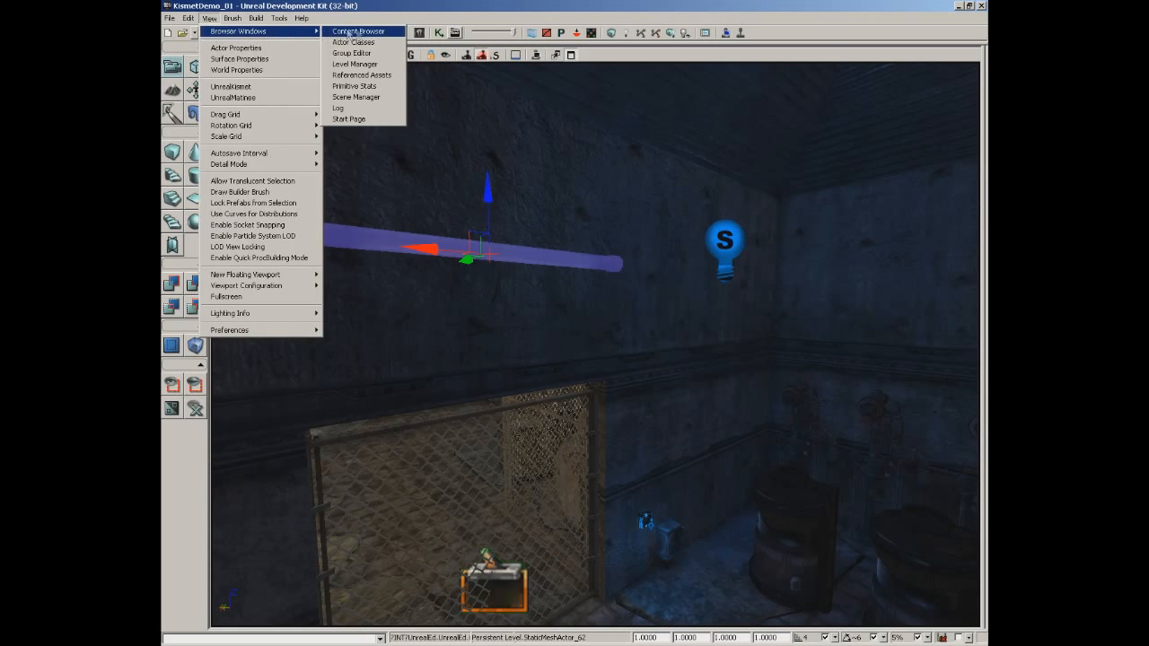
{"action": "left_click", "coordinate": [353, 42]}
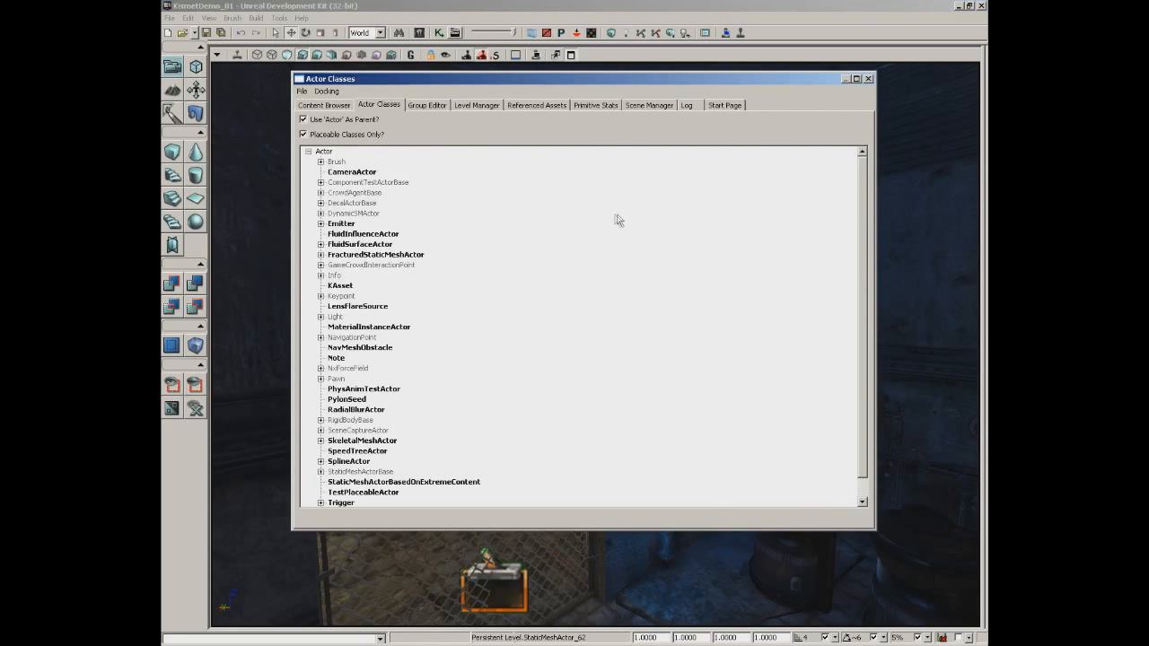
{"action": "left_click", "coordinate": [321, 317]}
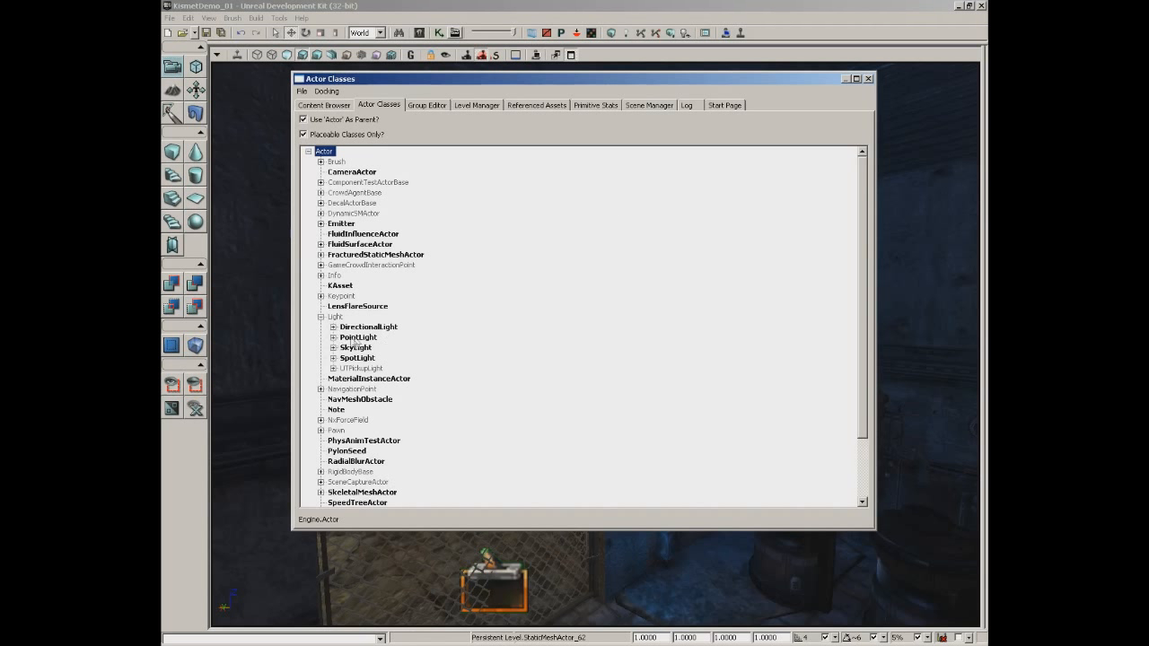
{"action": "left_click", "coordinate": [358, 337]}
{"action": "left_click", "coordinate": [333, 337]}
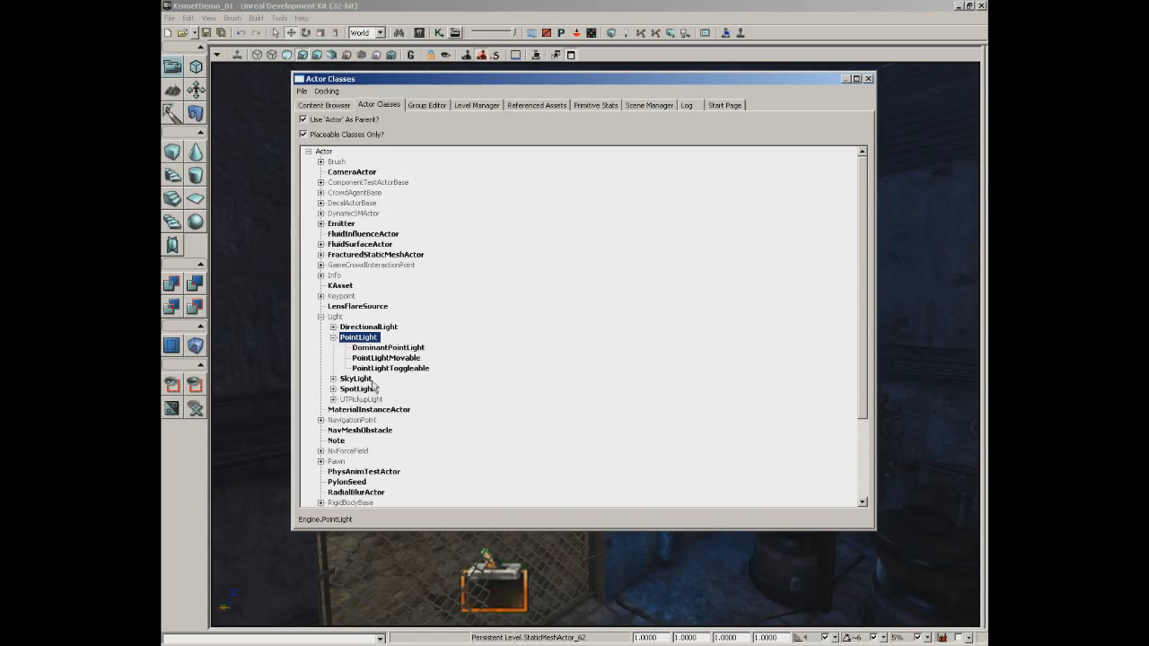
{"action": "left_click", "coordinate": [375, 368]}
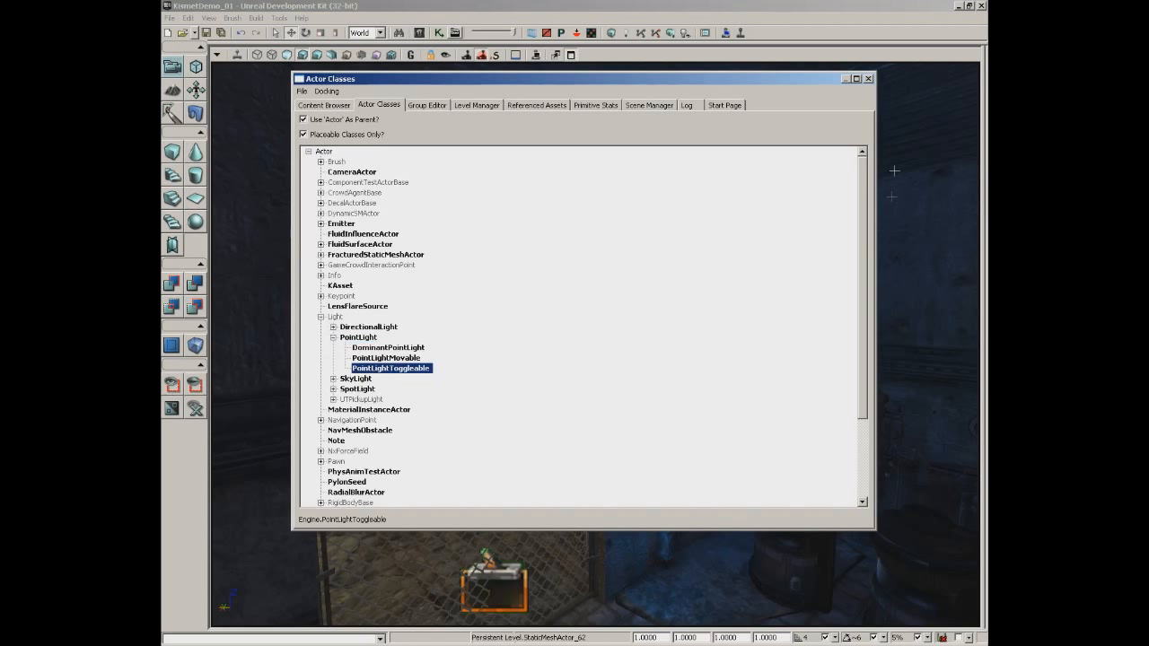
{"action": "left_click", "coordinate": [868, 78]}
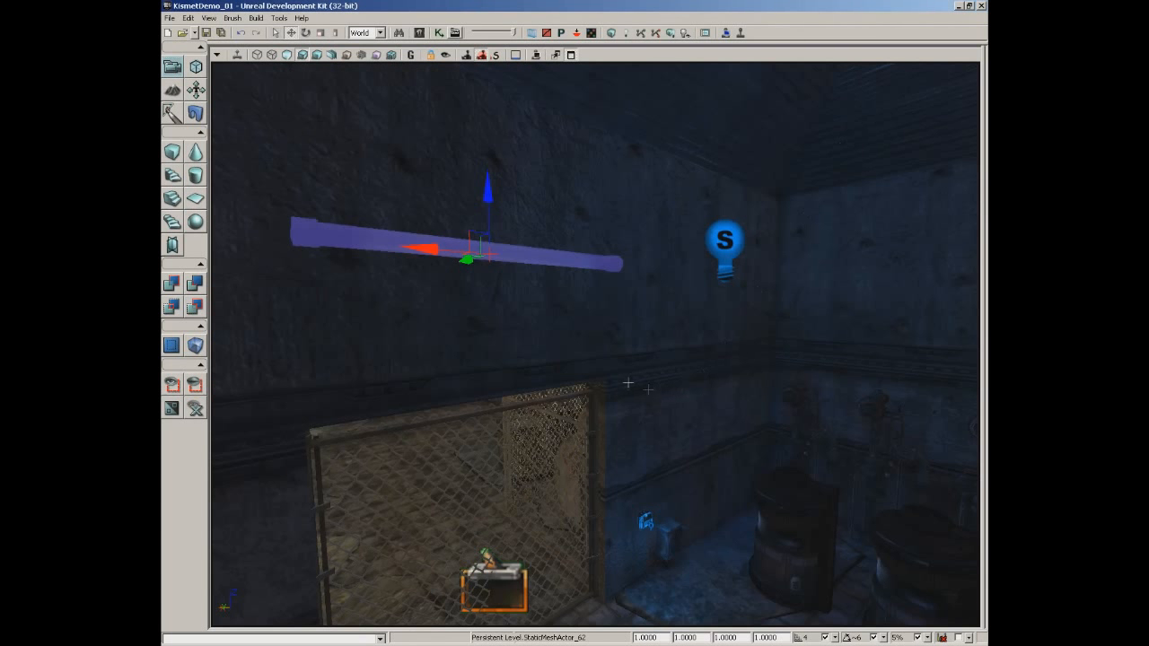
Add a PointLightToggleable on the wall above the gate and position it at the fluorescent tube
{"action": "right_click", "coordinate": [453, 183]}
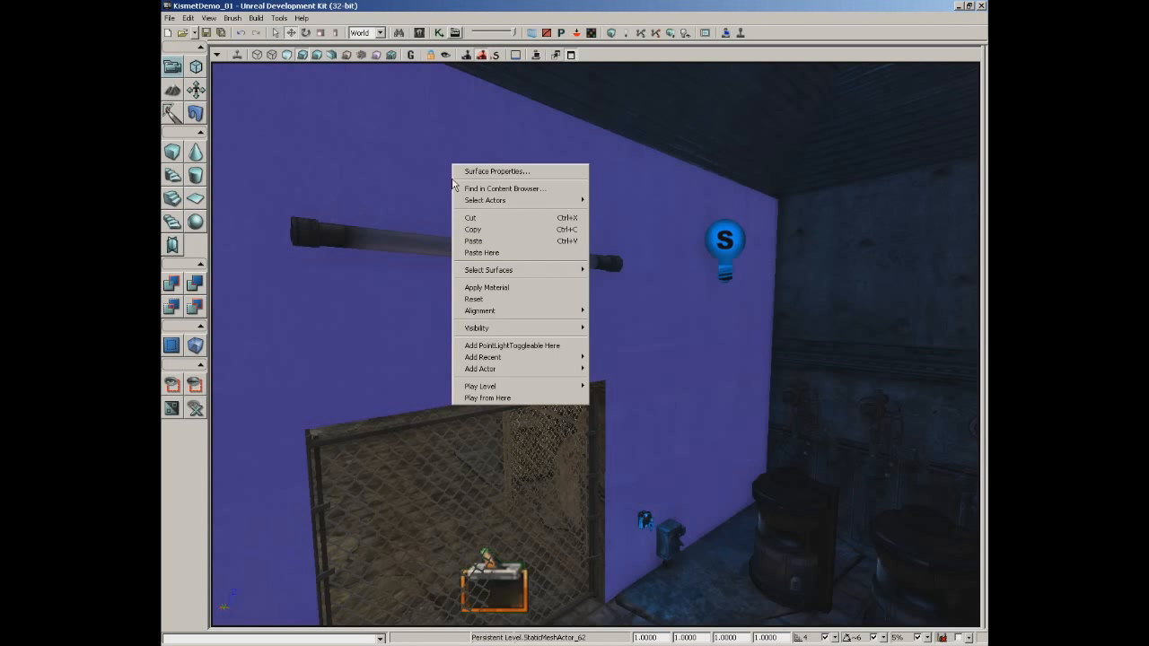
{"action": "left_click", "coordinate": [526, 347]}
{"action": "left_click_drag", "start_coordinate": [442, 202], "coordinate": [467, 232]}
{"action": "right_click_drag", "start_coordinate": [456, 164], "coordinate": [575, 156]}
{"action": "left_click_drag", "start_coordinate": [575, 156], "coordinate": [559, 206]}
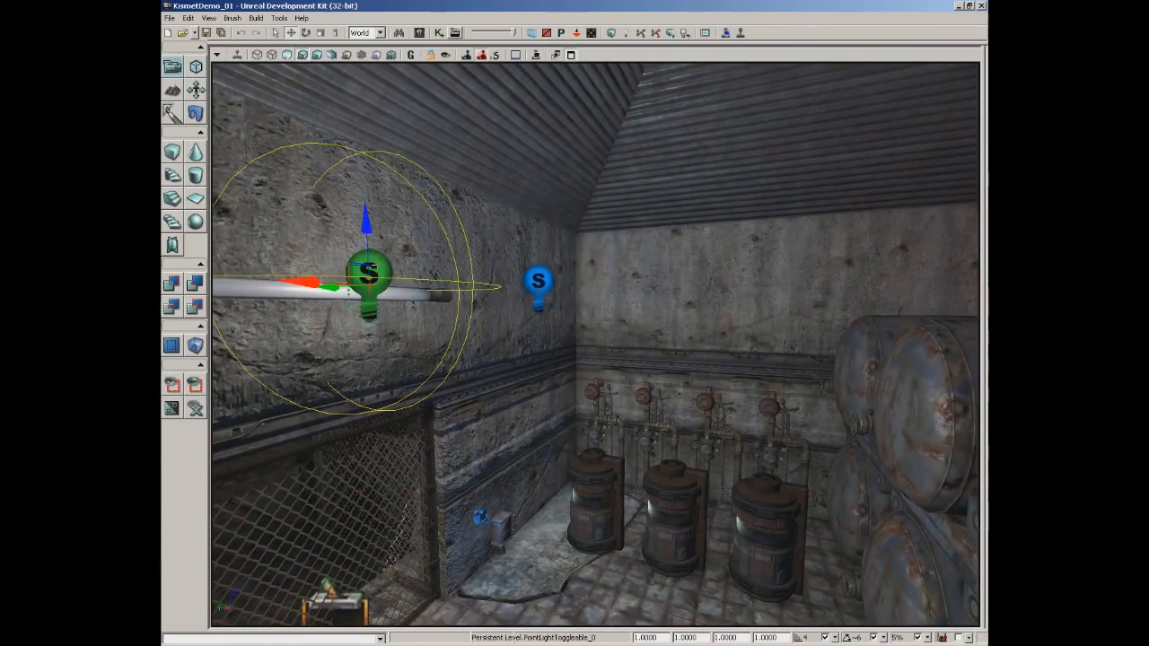
Open the toggleable point light's properties and expand its light component down to the PointLightComponent settings
{"action": "key", "text": "F4"}
{"action": "left_click", "coordinate": [718, 164]}
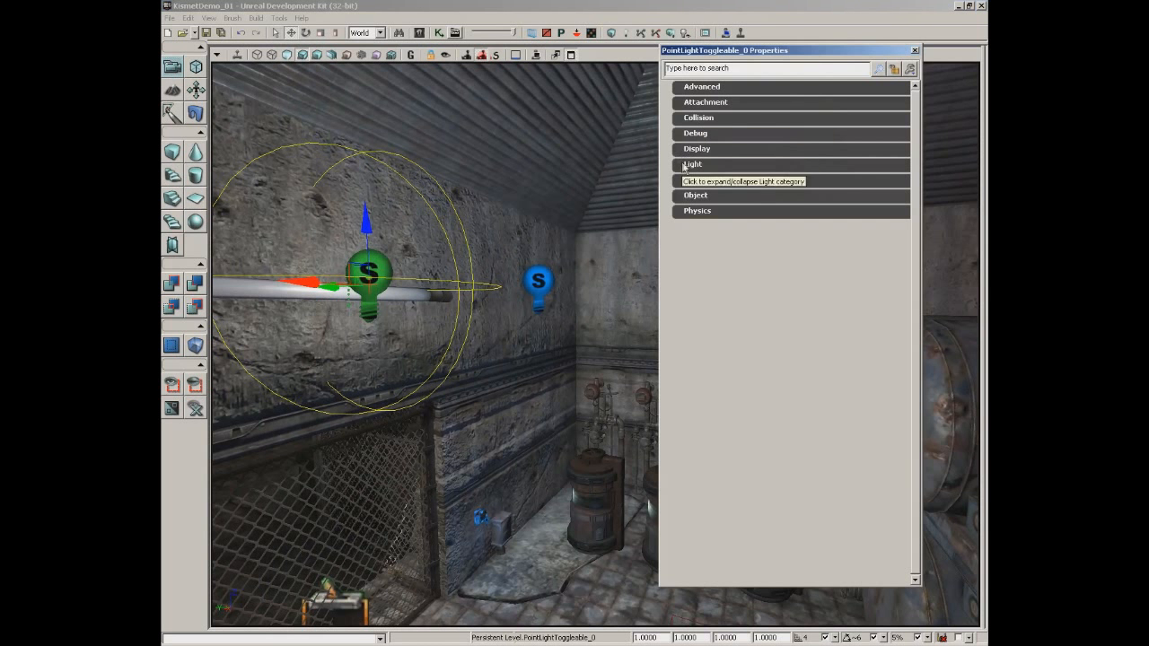
{"action": "left_click", "coordinate": [705, 181]}
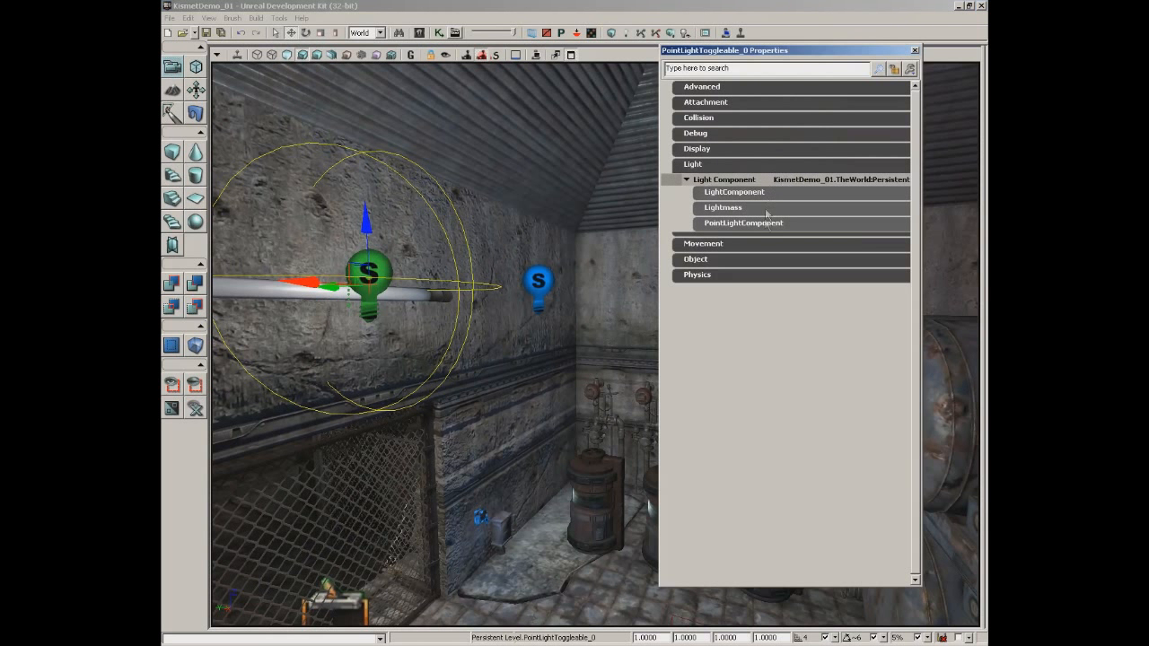
{"action": "left_click", "coordinate": [731, 223]}
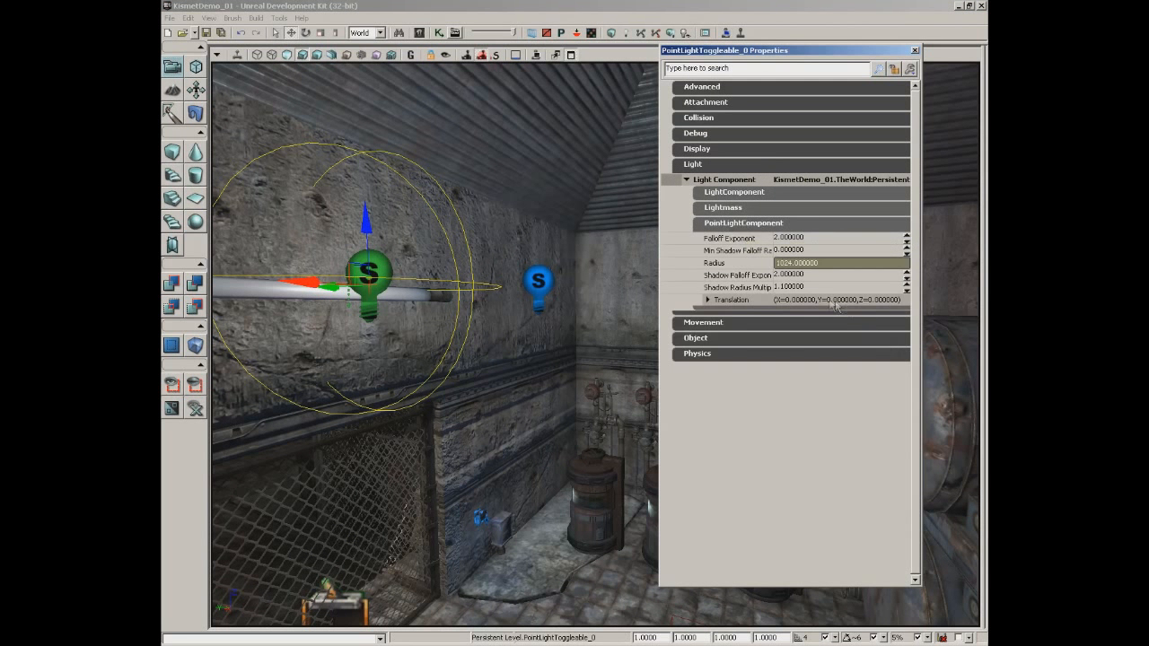
Set the point light's Radius to 512 and inspect how far its light reaches in the room
{"action": "left_click", "coordinate": [822, 265]}
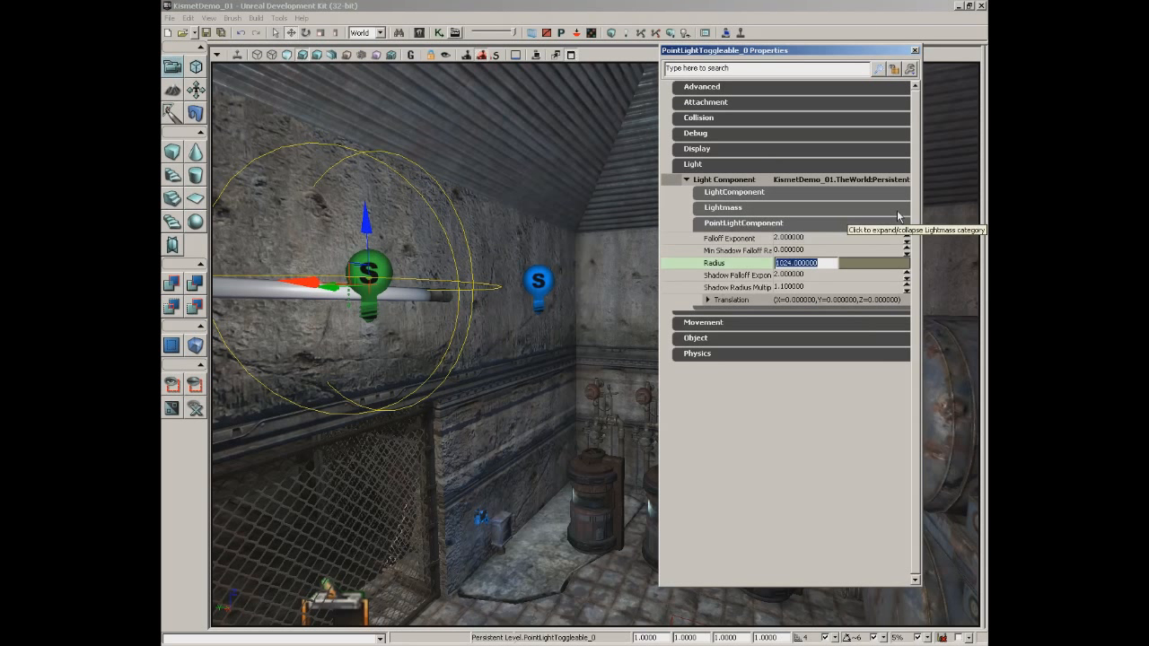
{"action": "type", "text": "512"}
{"action": "key", "text": "Return"}
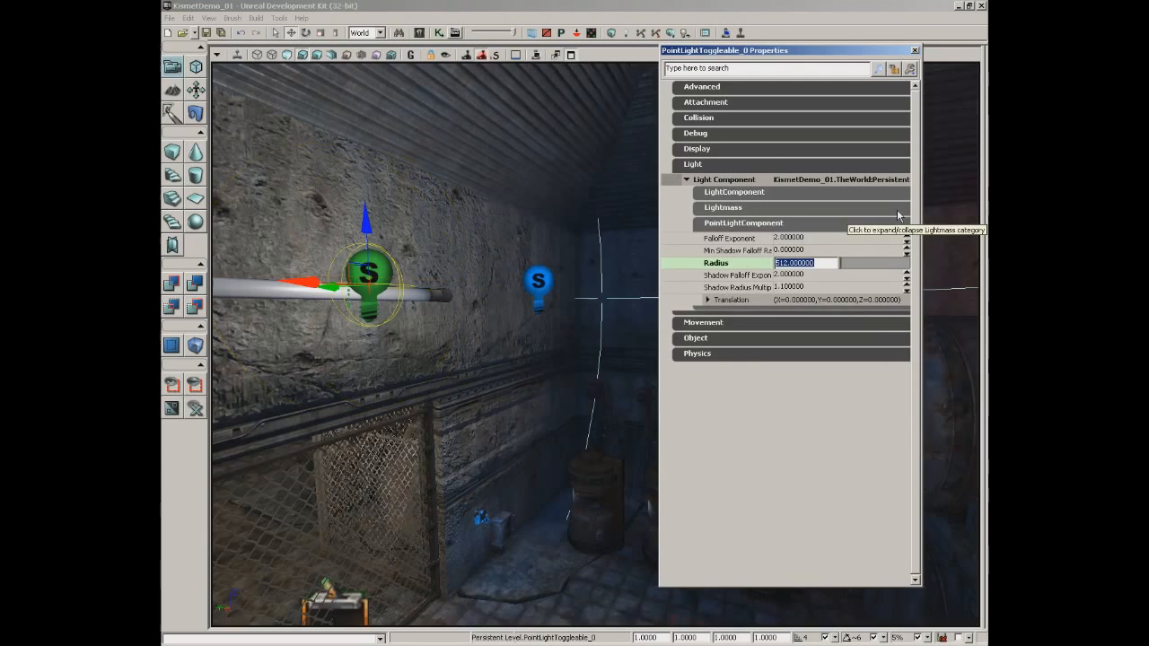
{"action": "left_click_drag", "start_coordinate": [608, 377], "coordinate": [638, 372]}
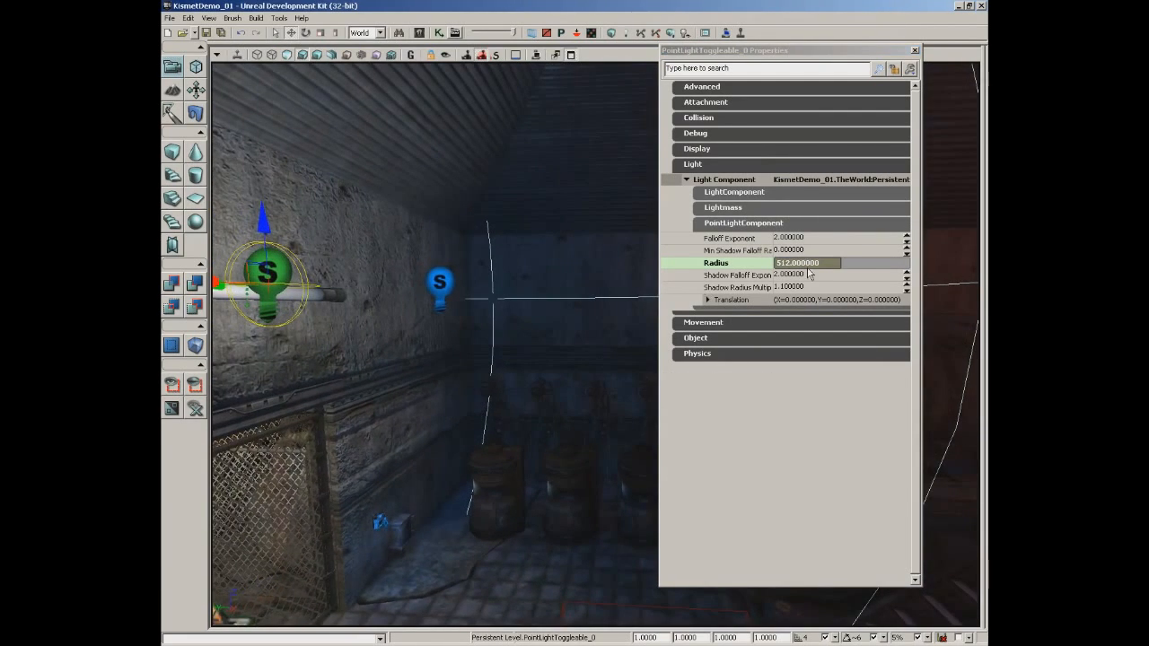
{"action": "key", "text": "Right"}
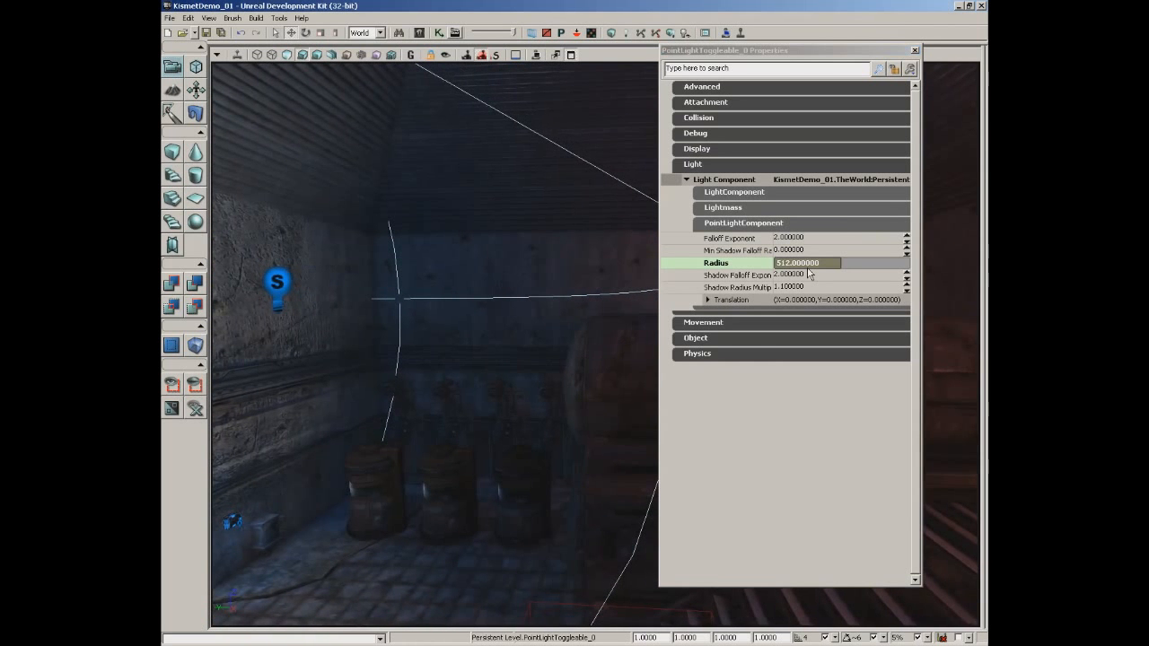
Set the point light's Radius to 650 and check the lighting around the fluorescent tube
{"action": "left_click", "coordinate": [831, 263]}
{"action": "type", "text": "650"}
{"action": "key", "text": "Return"}
{"action": "left_click_drag", "start_coordinate": [434, 368], "coordinate": [733, 248]}
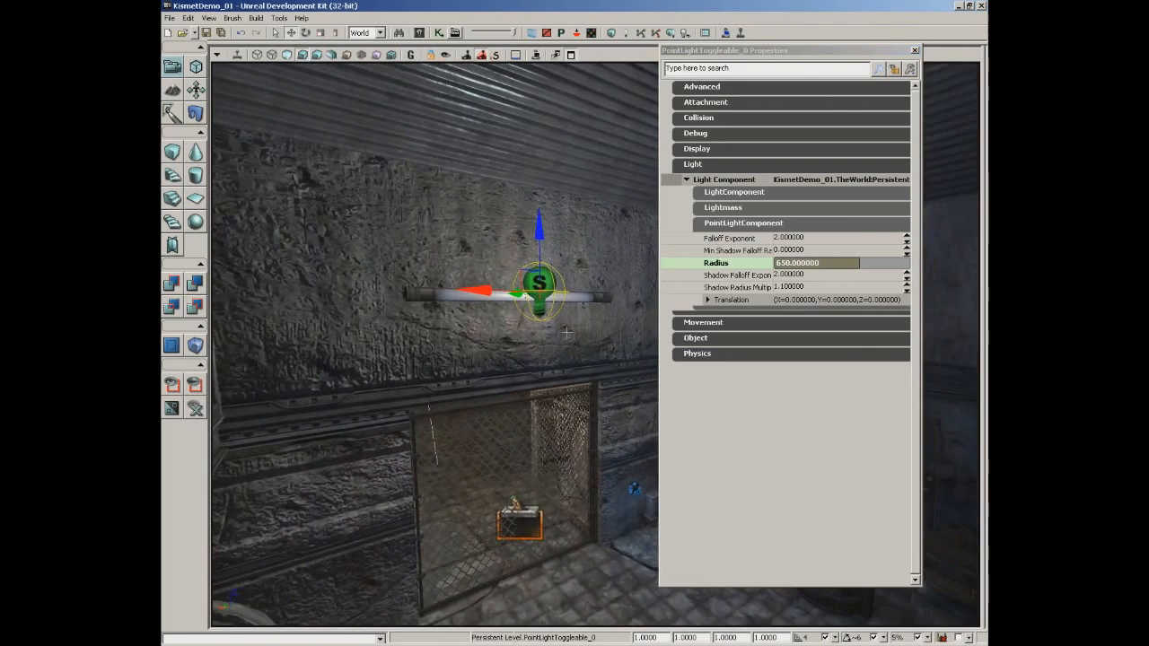
Tint the point light bluish by setting its Light Color to G 200 and R 175 in the LightComponent settings
{"action": "left_click", "coordinate": [735, 226]}
{"action": "left_click", "coordinate": [716, 193]}
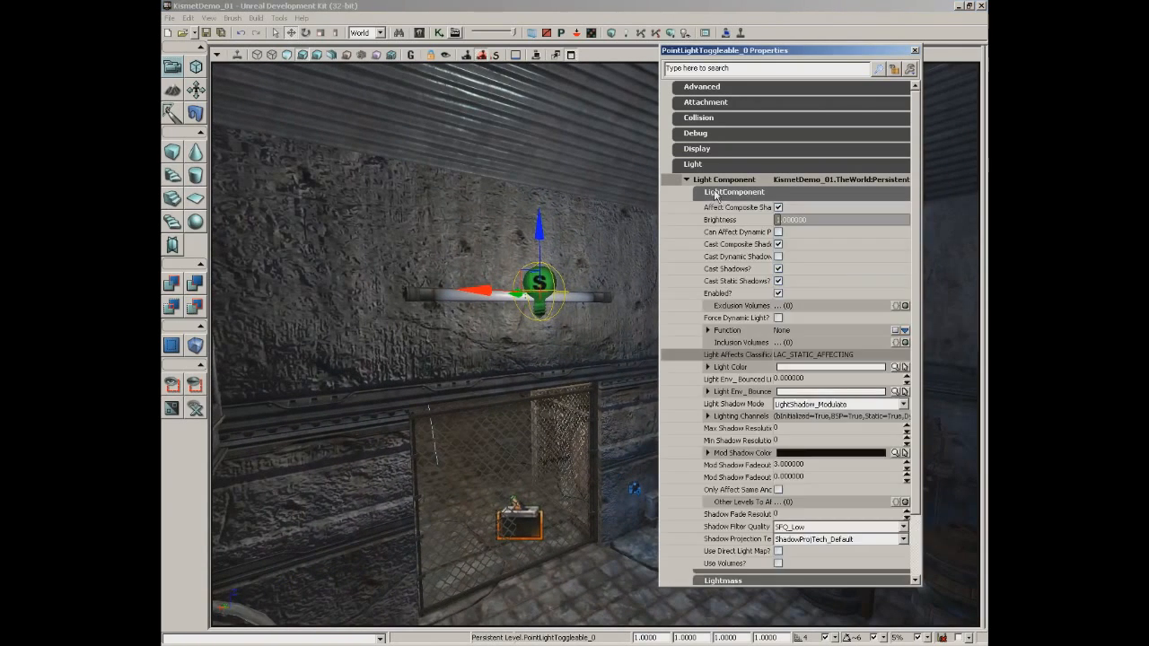
{"action": "left_click", "coordinate": [723, 366]}
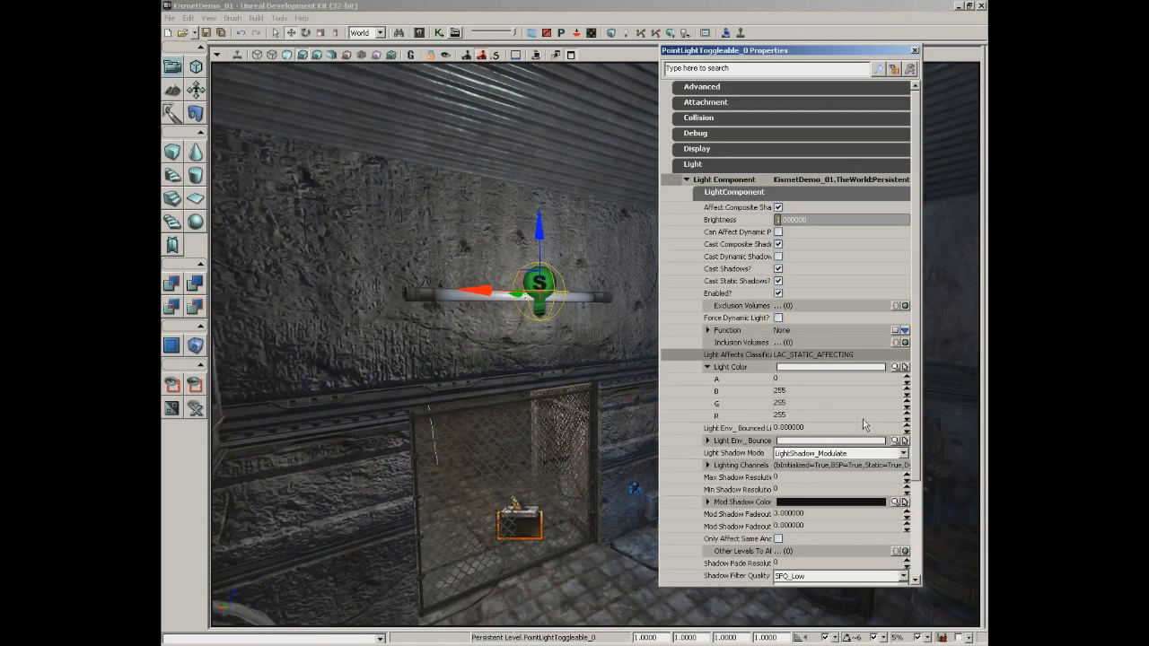
{"action": "left_click", "coordinate": [799, 403]}
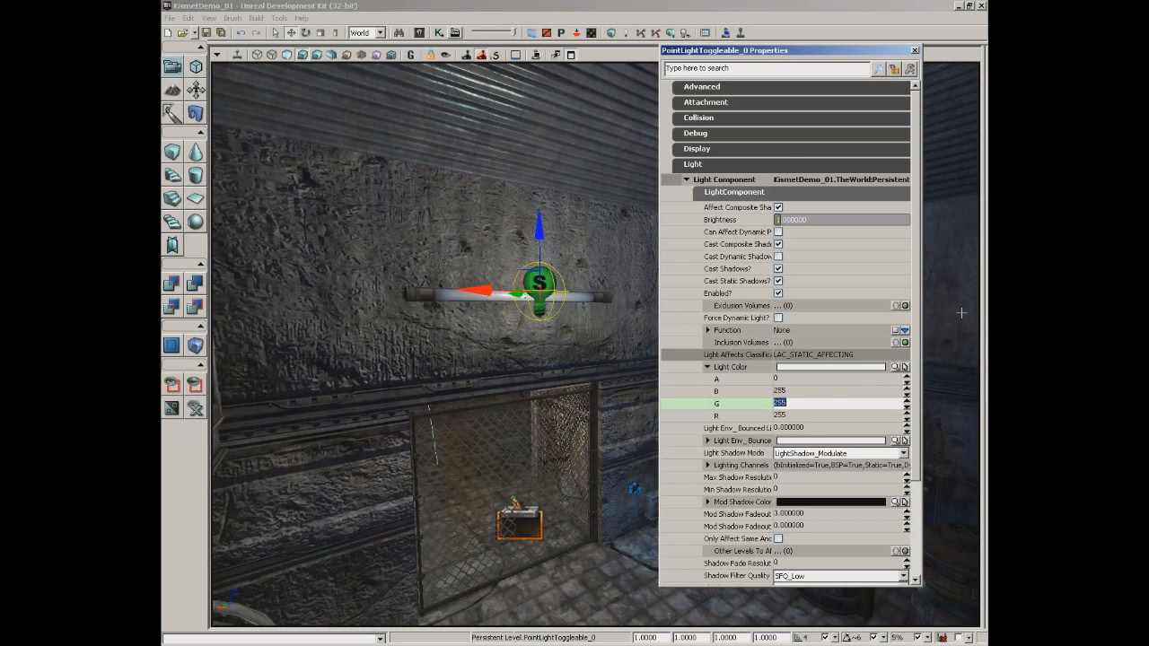
{"action": "type", "text": "200"}
{"action": "key", "text": "Tab"}
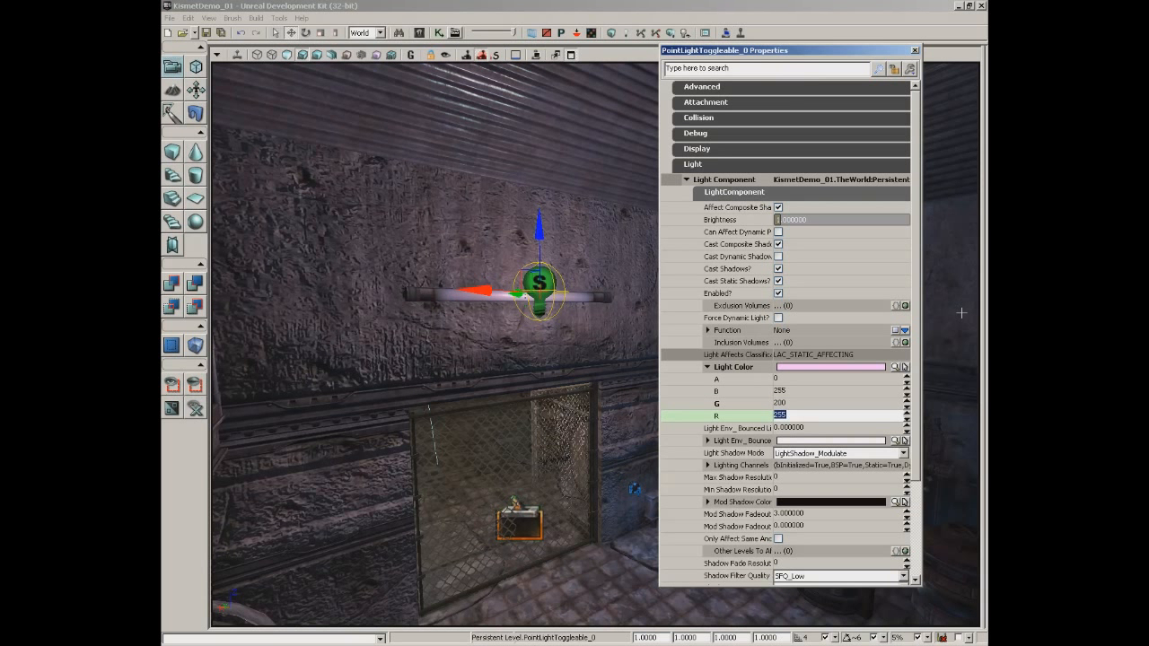
{"action": "type", "text": "175"}
{"action": "key", "text": "Tab"}
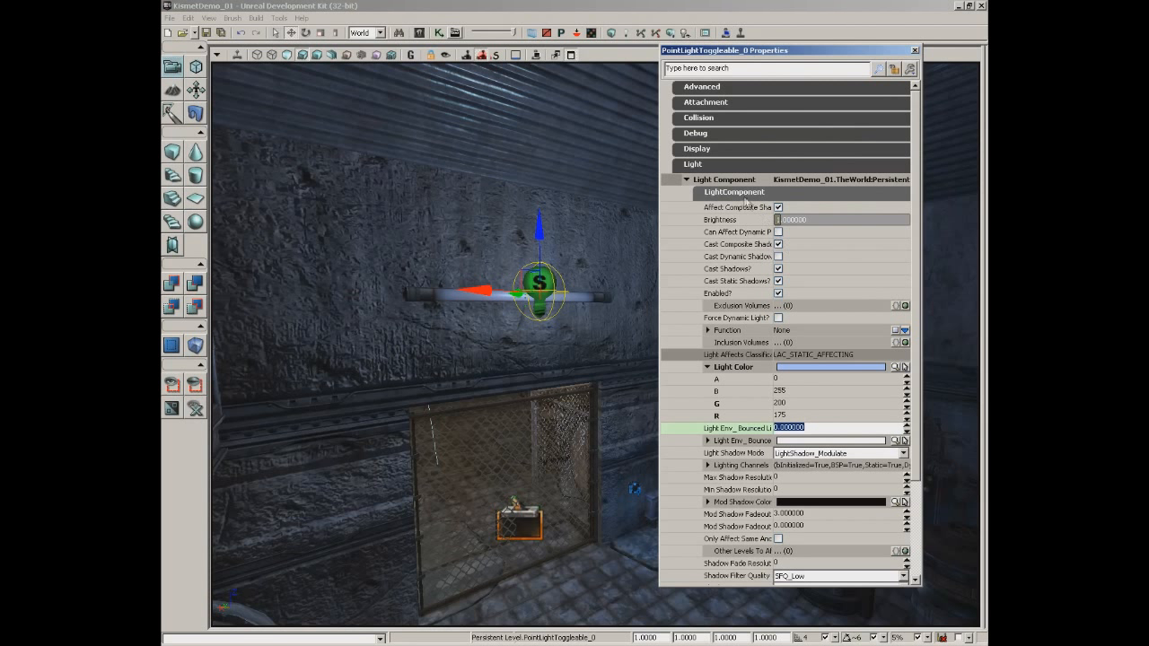
Disable the point light so it starts switched off, and close its properties
{"action": "left_click", "coordinate": [778, 293]}
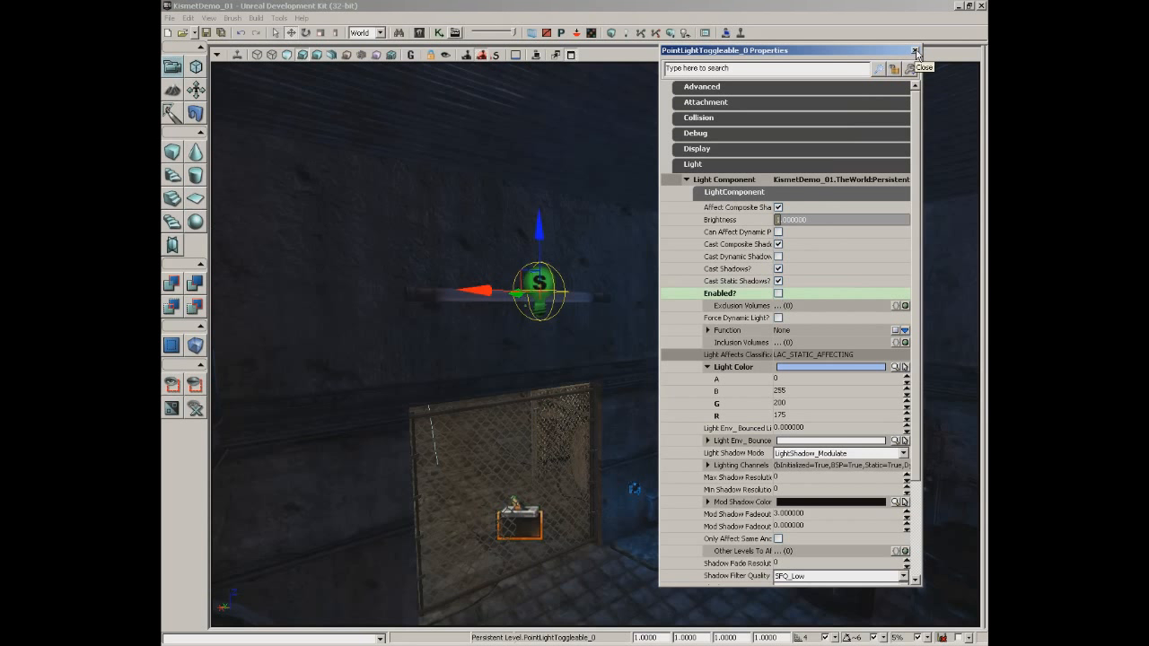
{"action": "left_click", "coordinate": [916, 51]}
{"action": "scroll", "coordinate": [736, 336], "scroll_direction": "up", "scroll_amount": 5}
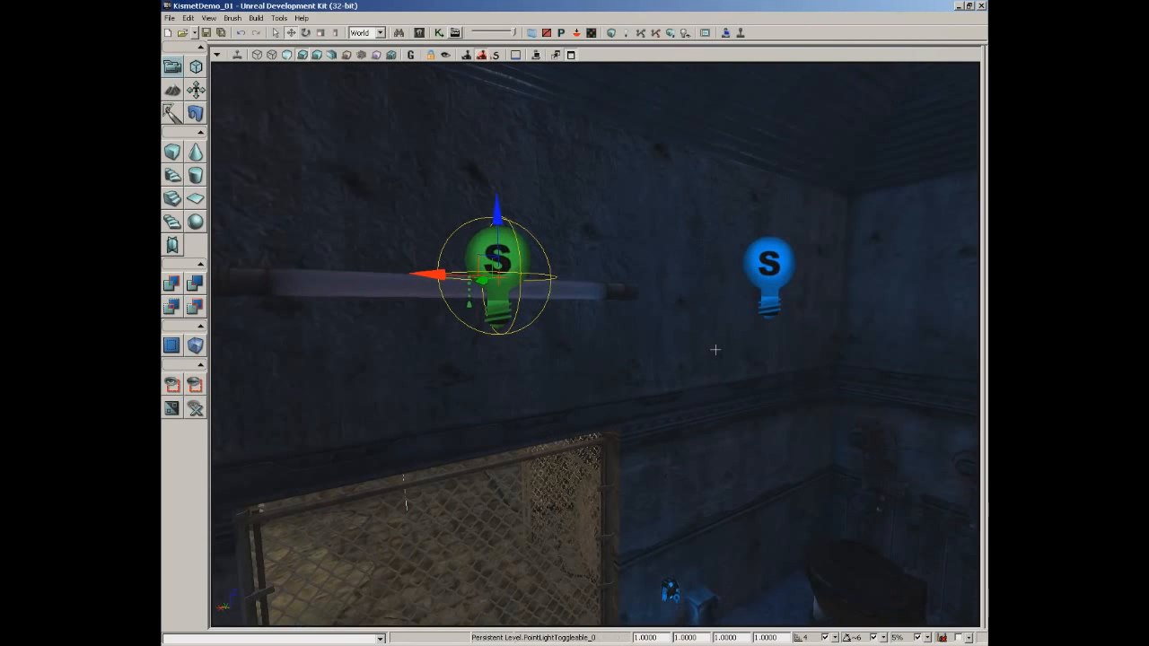
{"action": "scroll", "coordinate": [715, 349], "scroll_direction": "down", "scroll_amount": 5}
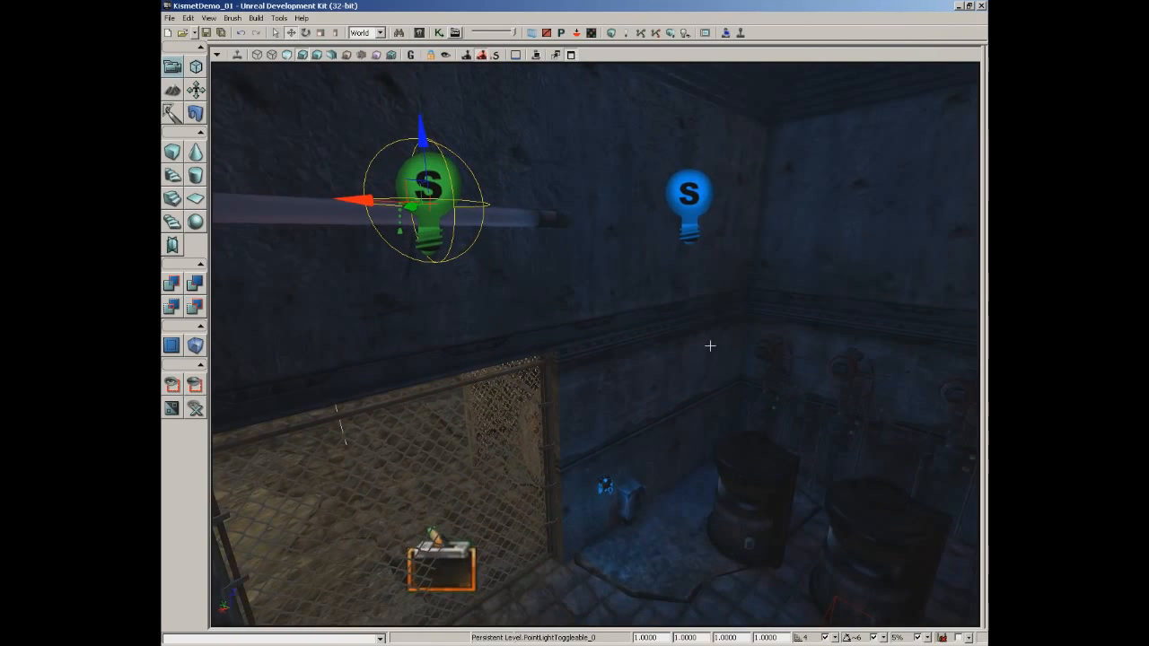
Add a Trigger actor on the wall beside the small glowing switch panel near the gate
{"action": "left_click_drag", "start_coordinate": [669, 348], "coordinate": [557, 350]}
{"action": "left_click", "coordinate": [550, 347]}
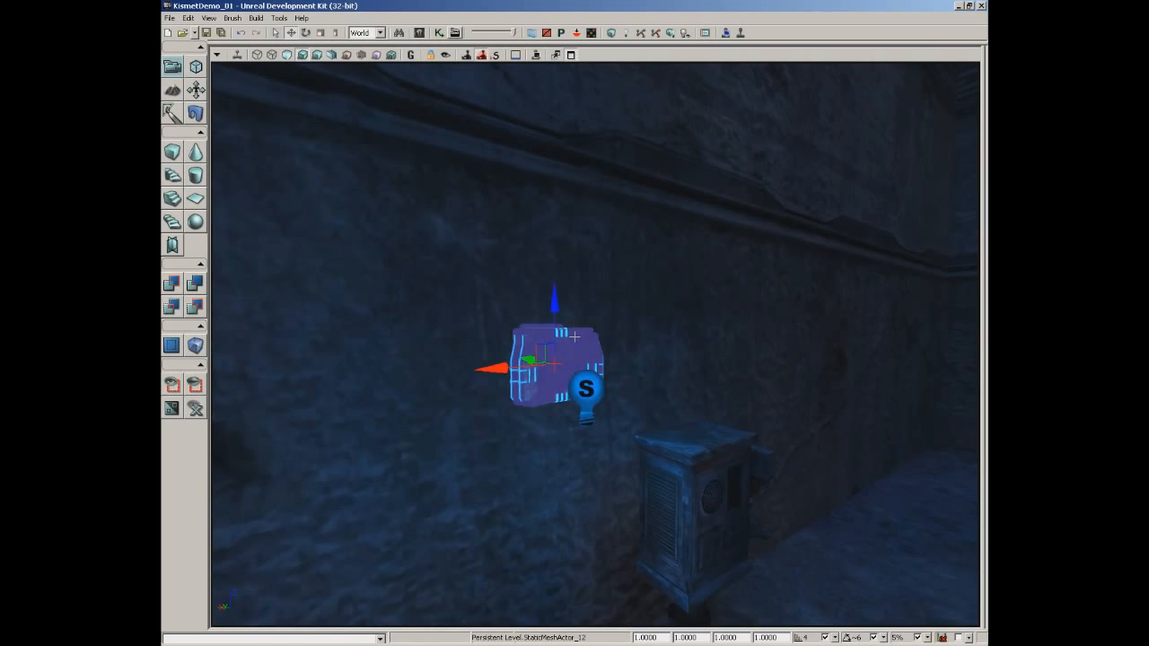
{"action": "left_click_drag", "start_coordinate": [646, 324], "coordinate": [640, 281]}
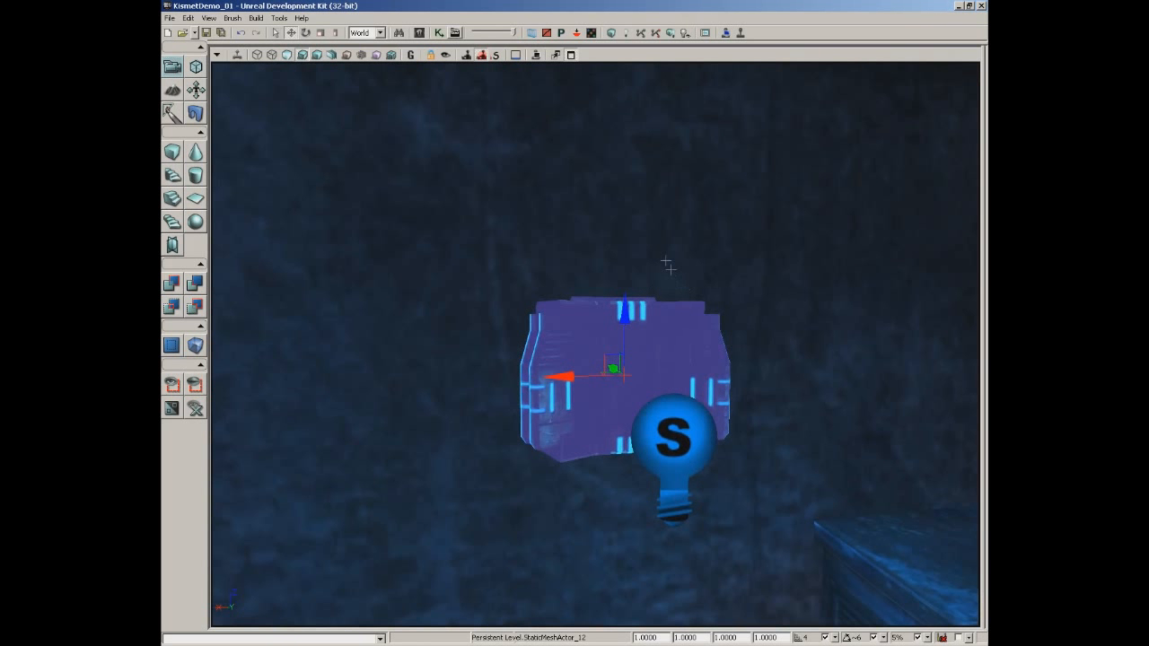
{"action": "left_click_drag", "start_coordinate": [667, 263], "coordinate": [665, 254]}
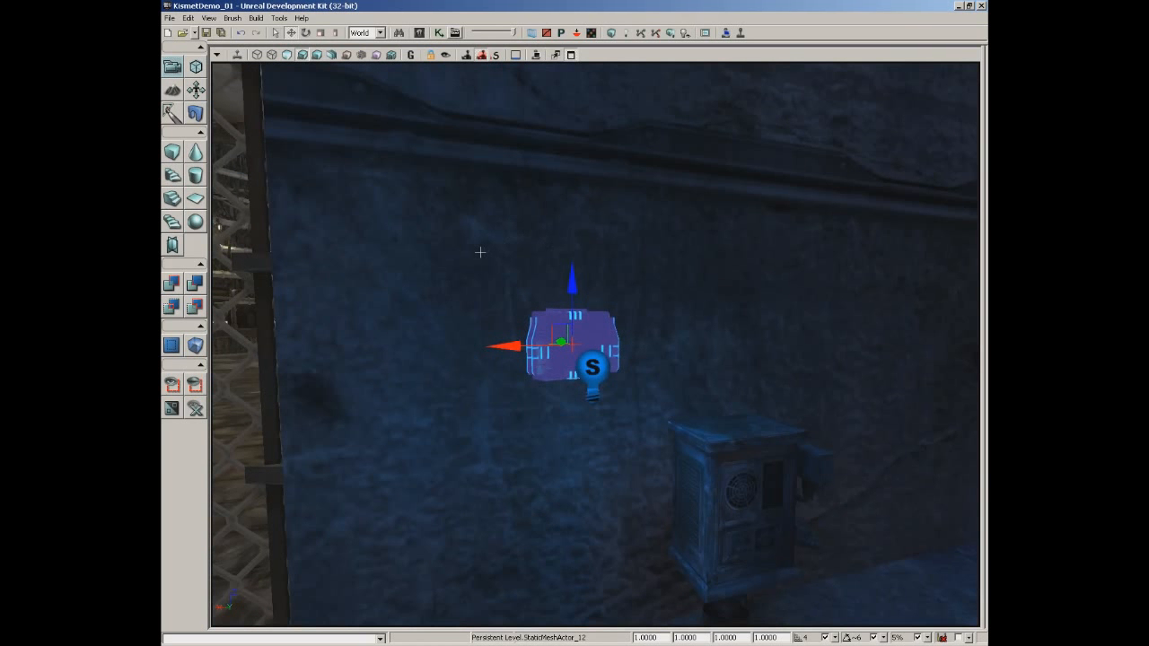
{"action": "right_click", "coordinate": [419, 212]}
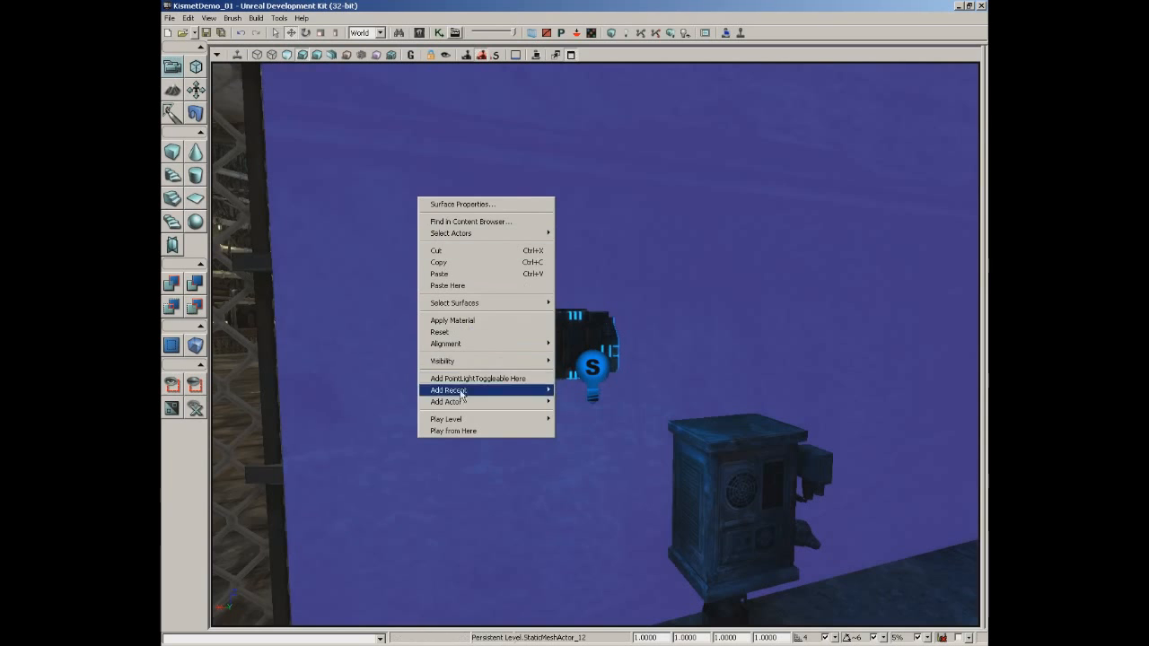
{"action": "mouse_move", "coordinate": [460, 402]}
{"action": "left_click", "coordinate": [588, 565]}
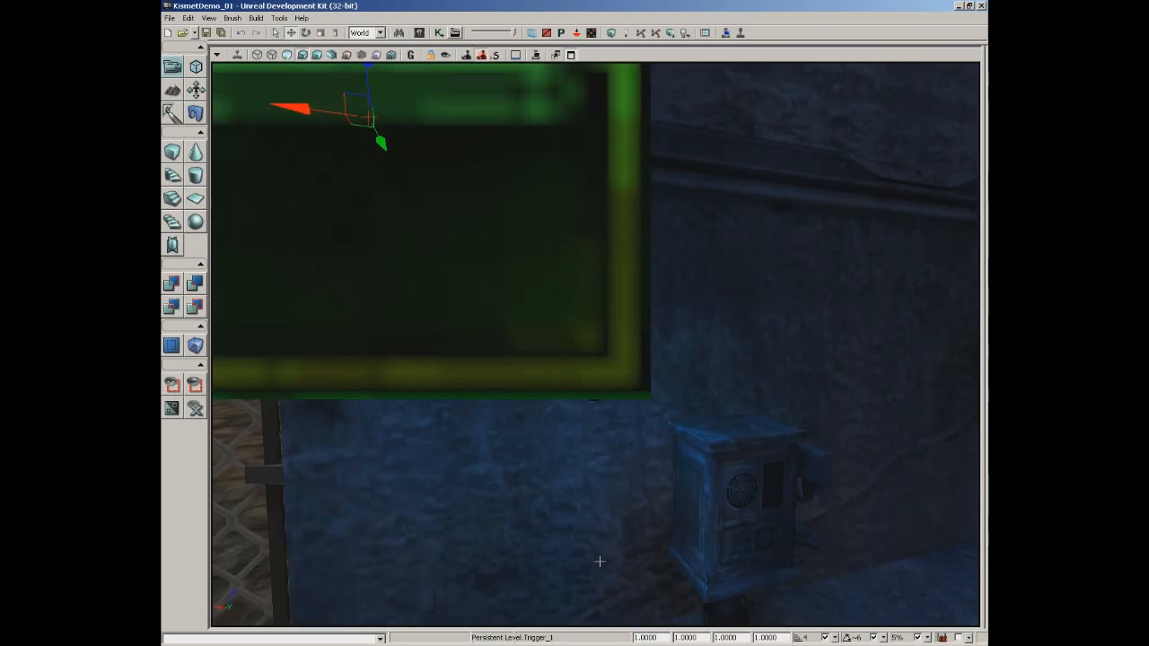
Move the new trigger along and away from the wall until it sits in front of the glowing switch panel
{"action": "scroll", "coordinate": [538, 521], "scroll_direction": "down", "scroll_amount": 5}
{"action": "right_click_drag", "start_coordinate": [538, 522], "coordinate": [439, 460]}
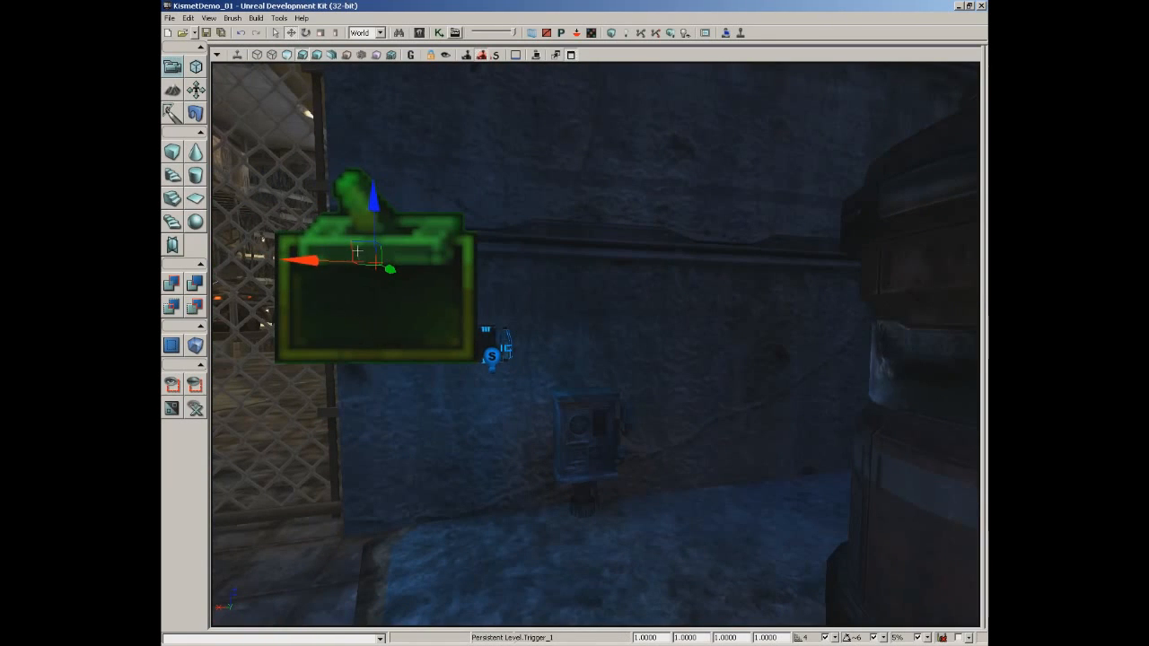
{"action": "mouse_move", "coordinate": [361, 235]}
{"action": "left_mouse_down"}
{"action": "mouse_move", "coordinate": [490, 301]}
{"action": "mouse_move", "coordinate": [351, 261]}
{"action": "mouse_move", "coordinate": [363, 257]}
{"action": "left_mouse_up"}
{"action": "left_click_drag", "start_coordinate": [419, 367], "coordinate": [461, 362]}
{"action": "middle_click_drag", "start_coordinate": [462, 362], "coordinate": [422, 368]}
{"action": "left_click_drag", "start_coordinate": [422, 369], "coordinate": [437, 336]}
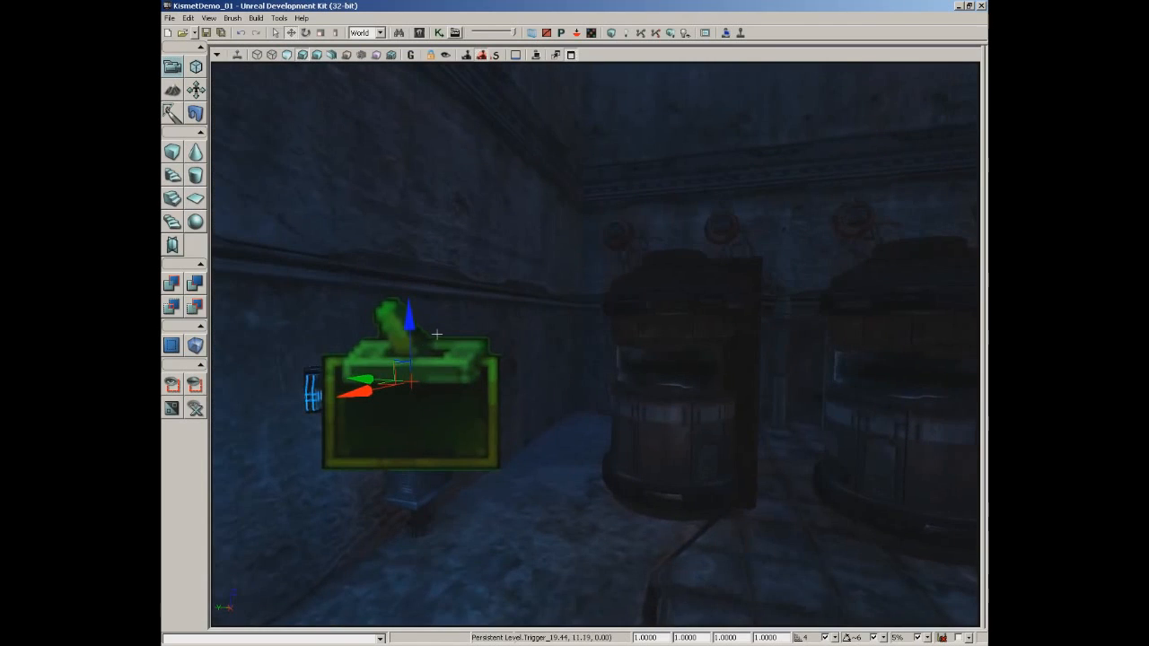
{"action": "mouse_move", "coordinate": [365, 379]}
{"action": "left_mouse_down"}
{"action": "mouse_move", "coordinate": [352, 376]}
{"action": "mouse_move", "coordinate": [375, 381]}
{"action": "left_mouse_up"}
{"action": "left_click_drag", "start_coordinate": [413, 368], "coordinate": [406, 458]}
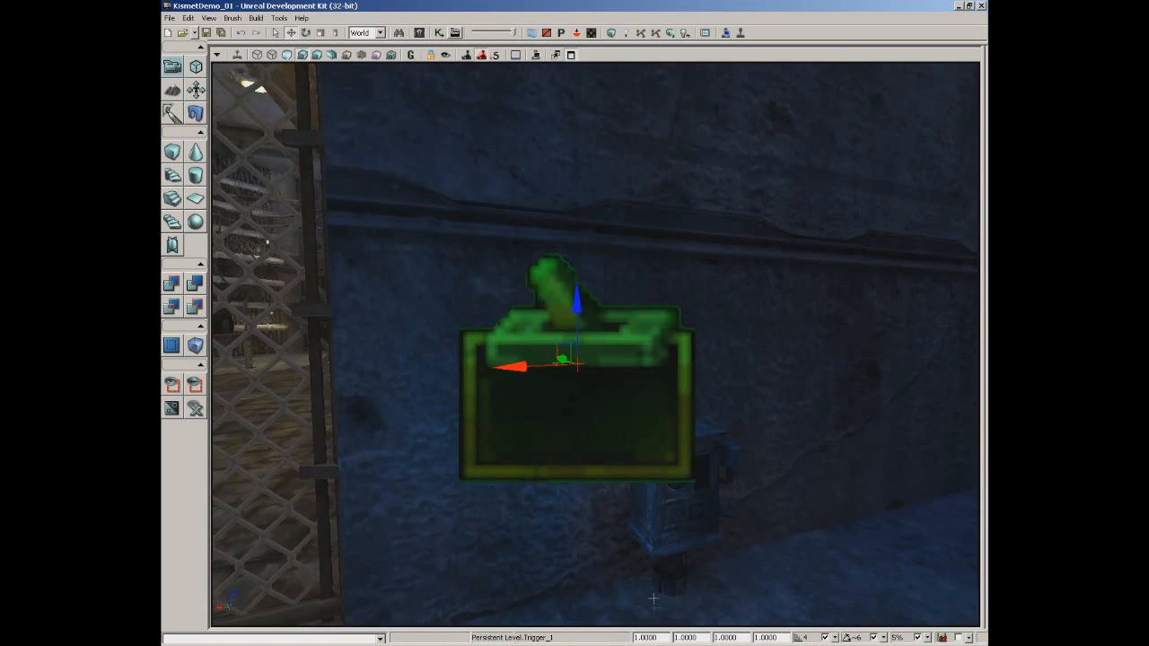
Set the trigger's draw scale to 0.3 and reposition it closely over the switch panel
{"action": "double_click", "coordinate": [659, 639]}
{"action": "key", "text": "BackSpace"}
{"action": "key", "text": "Return"}
{"action": "left_click", "coordinate": [597, 380]}
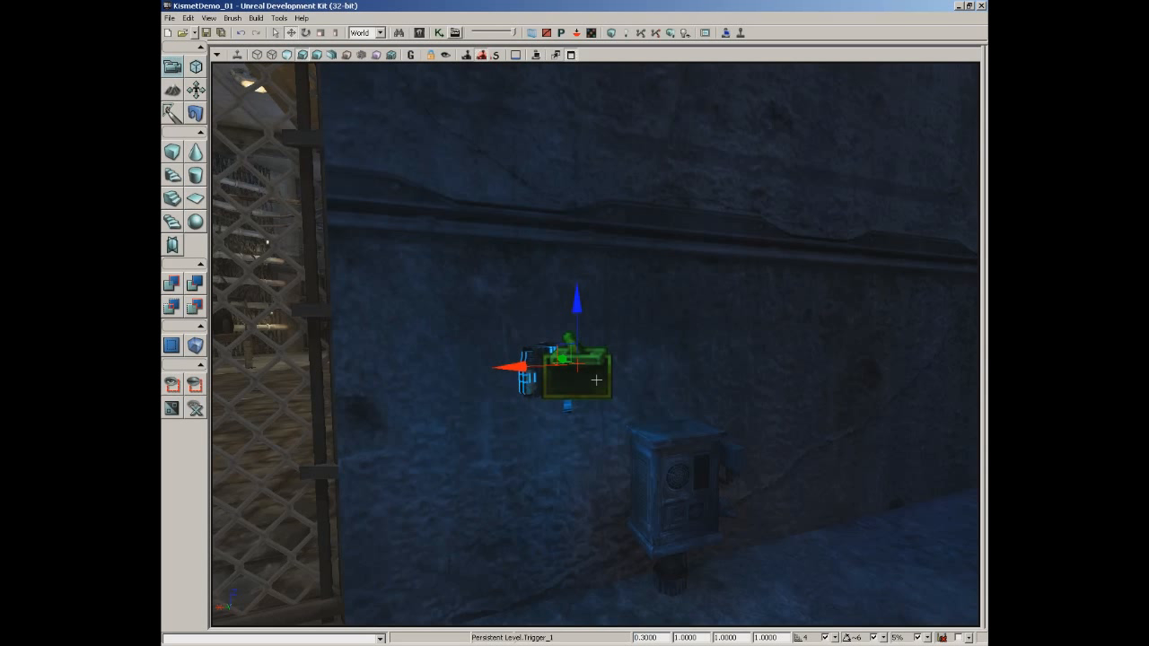
{"action": "left_click_drag", "start_coordinate": [697, 359], "coordinate": [648, 380]}
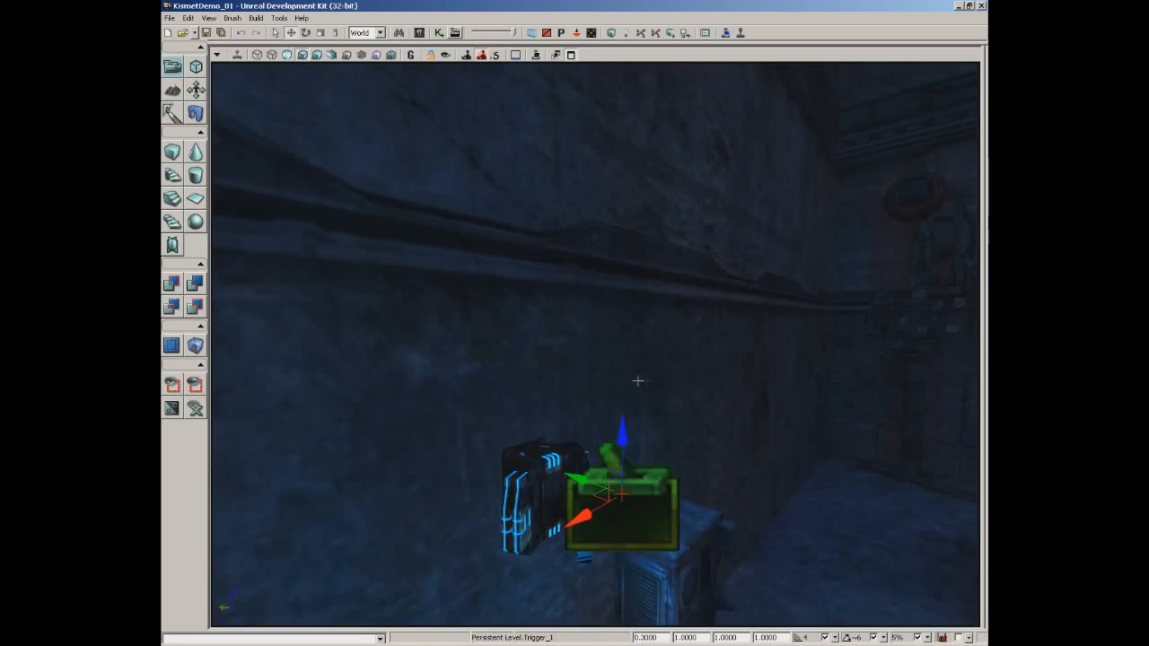
{"action": "left_click_drag", "start_coordinate": [596, 488], "coordinate": [637, 431]}
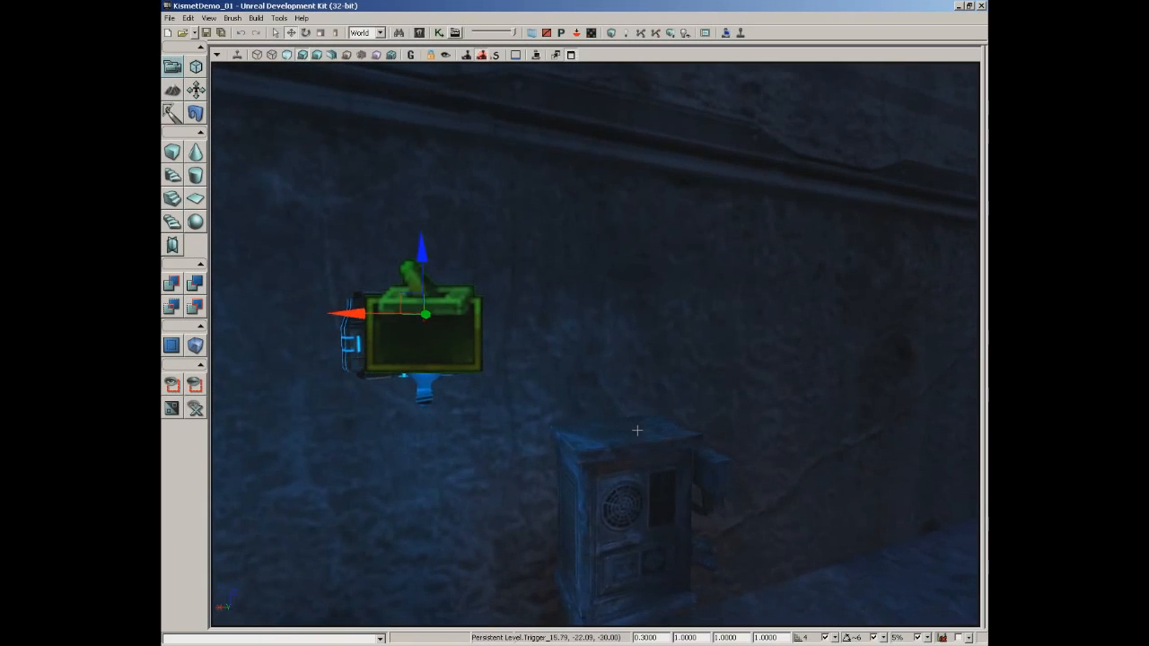
Set the trigger's draw scale to 1 for a size comparison and restore it to 0.3
{"action": "left_click_drag", "start_coordinate": [650, 318], "coordinate": [649, 482]}
{"action": "left_click_drag", "start_coordinate": [659, 638], "coordinate": [634, 635]}
{"action": "type", "text": "1"}
{"action": "key", "text": "Return"}
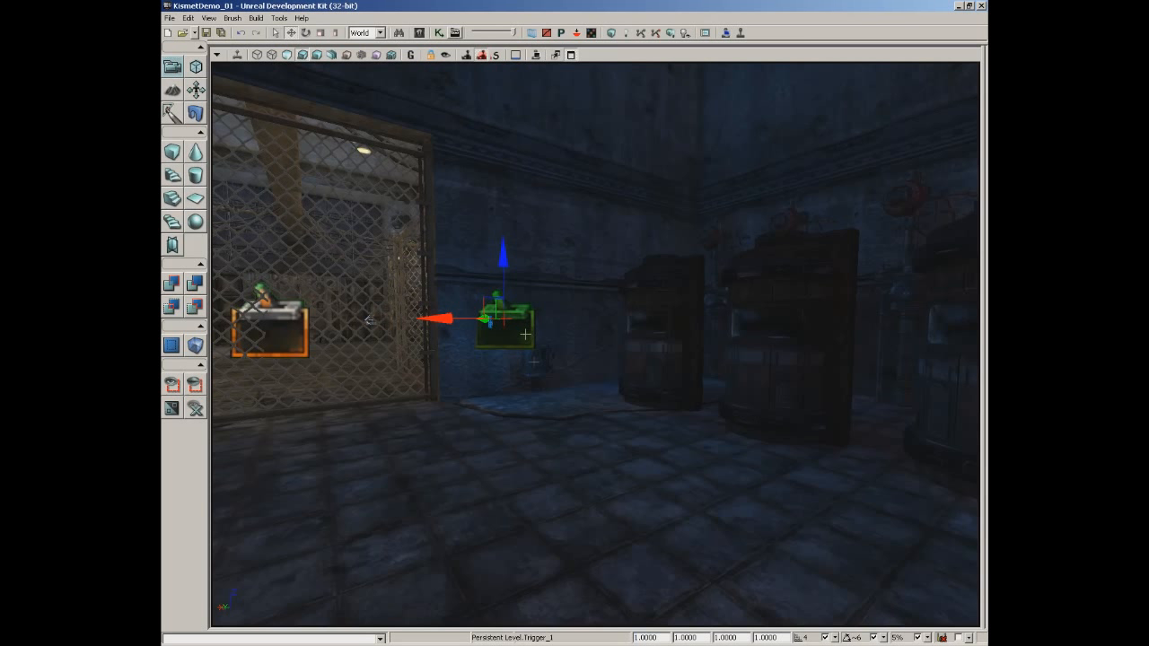
{"action": "left_click_drag", "start_coordinate": [667, 639], "coordinate": [620, 638]}
{"action": "type", "text": ".3"}
{"action": "key", "text": "Return"}
{"action": "left_click", "coordinate": [519, 340]}
{"action": "left_click_drag", "start_coordinate": [579, 358], "coordinate": [490, 223]}
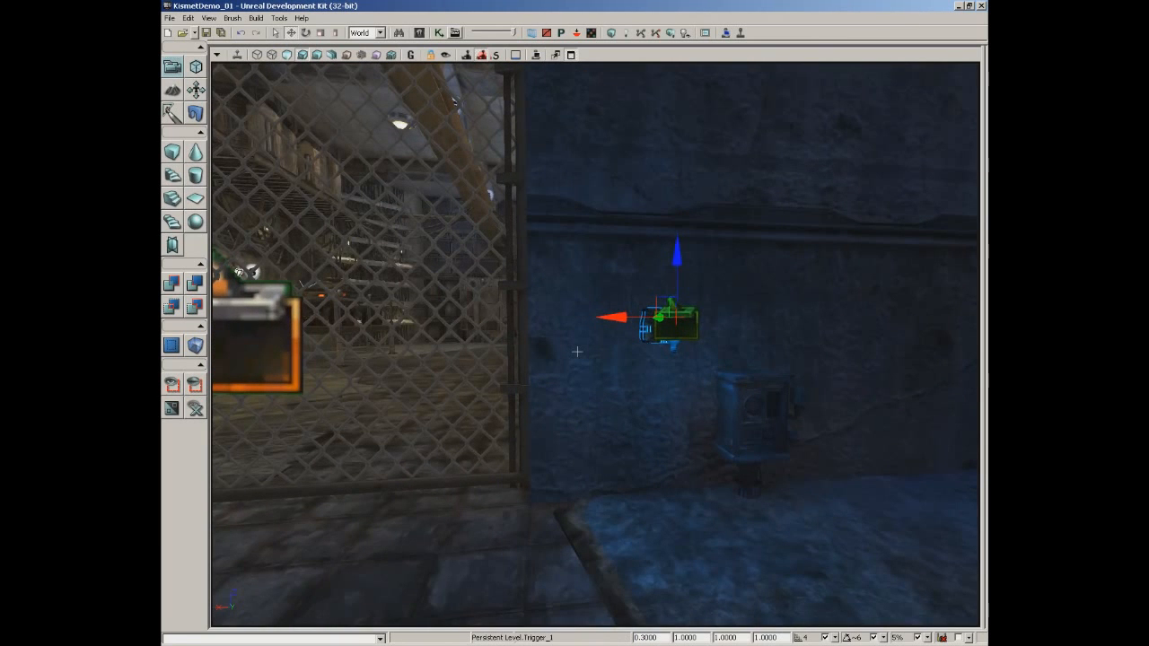
Open the Kismet editor and look over the existing gate trigger and Matinee sequence
{"action": "left_click", "coordinate": [439, 33]}
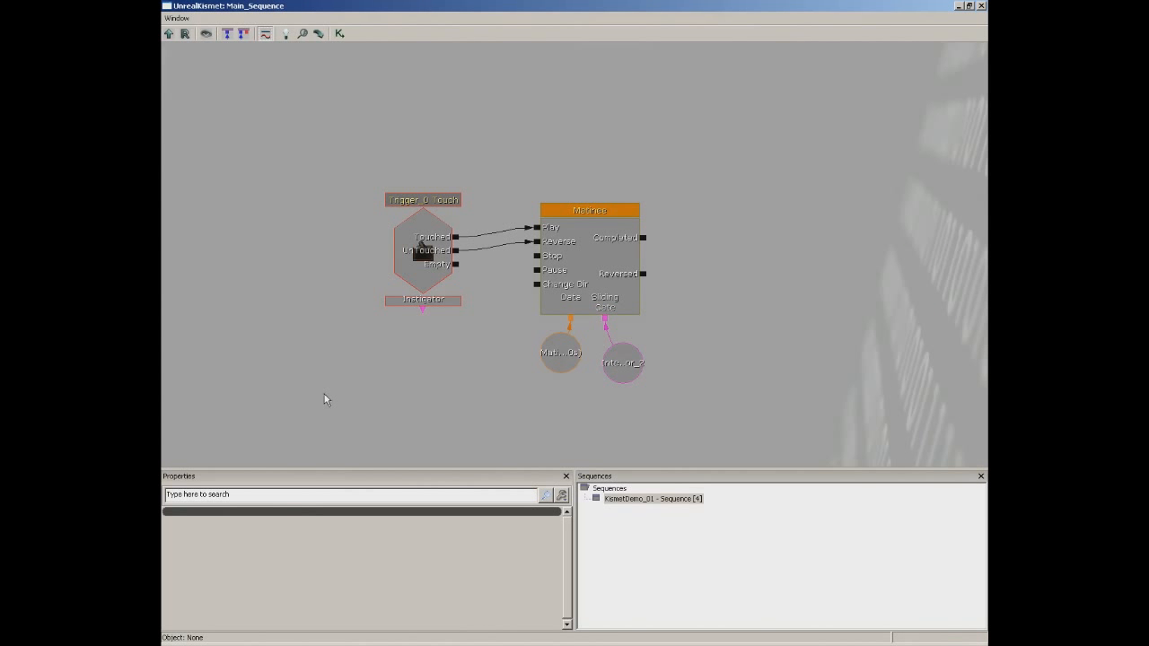
{"action": "left_click_drag", "start_coordinate": [294, 414], "coordinate": [386, 381]}
{"action": "left_click_drag", "start_coordinate": [569, 359], "coordinate": [538, 343]}
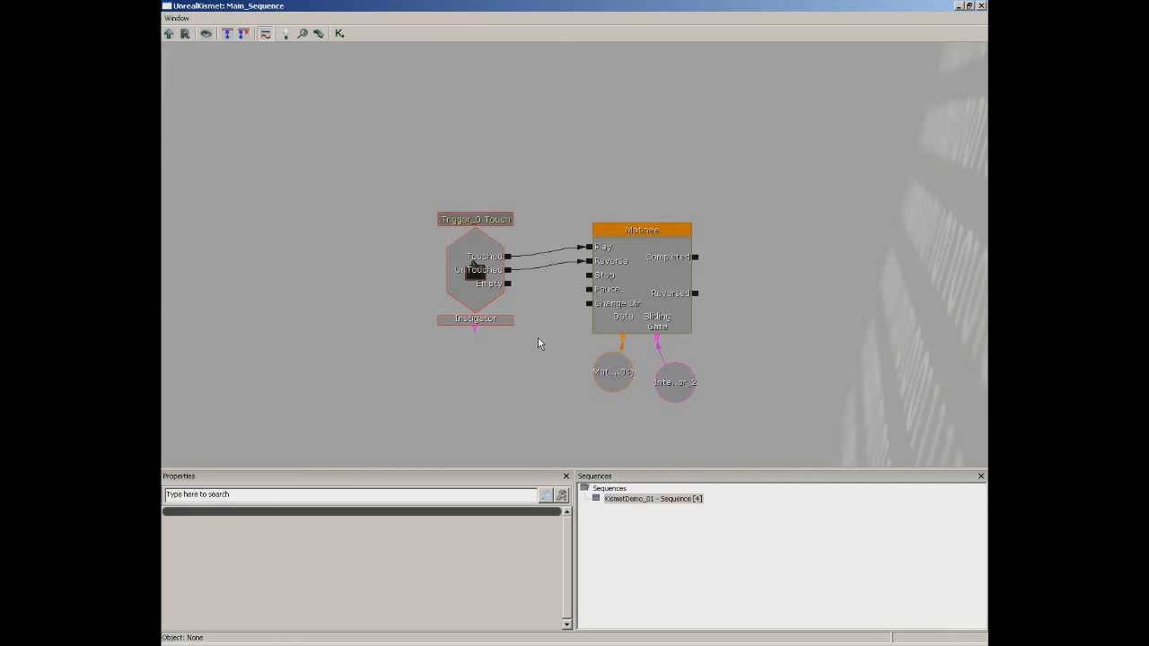
{"action": "left_click_drag", "start_coordinate": [552, 312], "coordinate": [584, 303]}
{"action": "scroll", "coordinate": [567, 333], "scroll_direction": "down", "scroll_amount": 5}
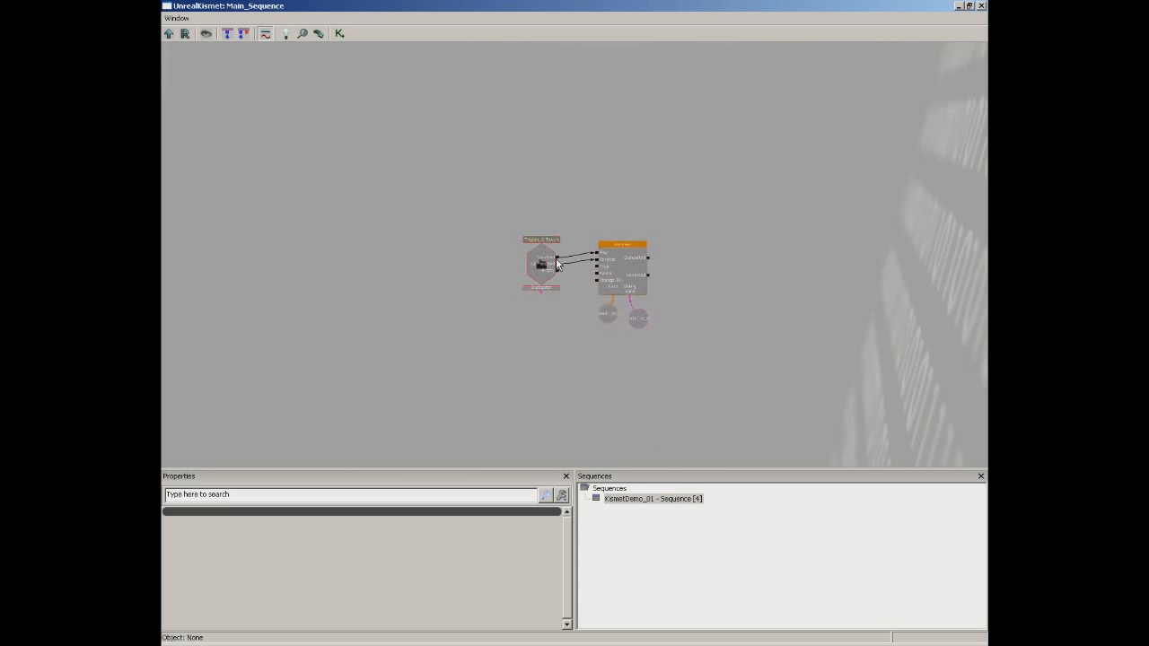
{"action": "scroll", "coordinate": [550, 219], "scroll_direction": "up", "scroll_amount": 5}
{"action": "scroll", "coordinate": [545, 300], "scroll_direction": "down", "scroll_amount": 5}
{"action": "scroll", "coordinate": [544, 300], "scroll_direction": "up", "scroll_amount": 5}
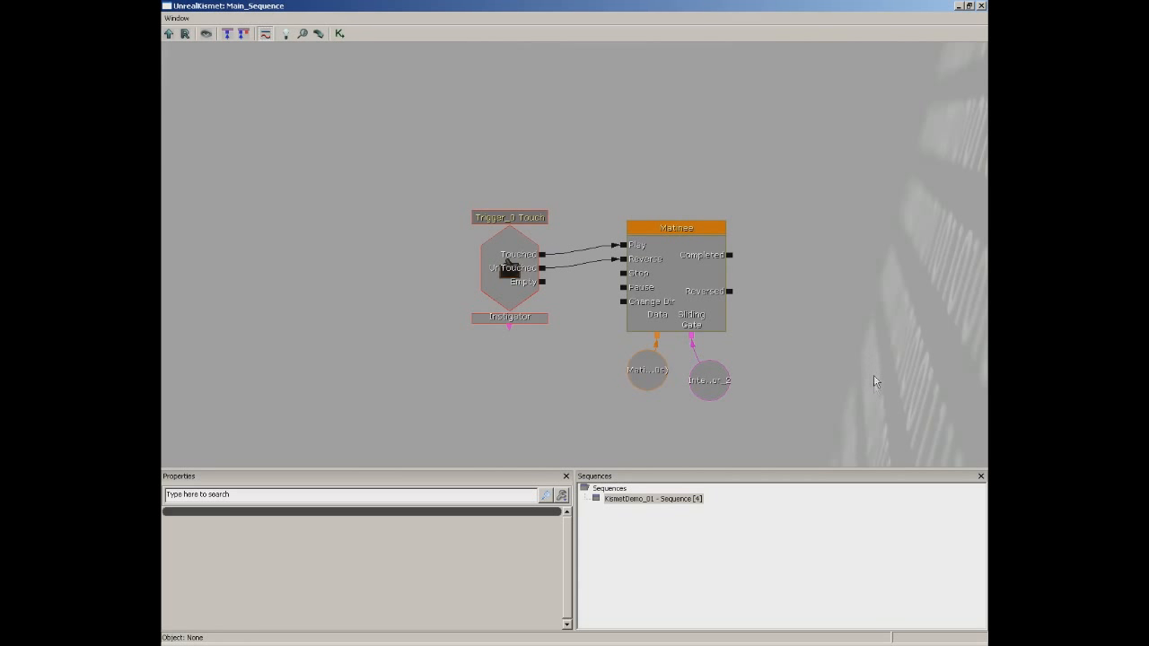
Create a Used event for the selected wall switch trigger in an empty area of the Kismet graph
{"action": "left_click_drag", "start_coordinate": [877, 364], "coordinate": [282, 288]}
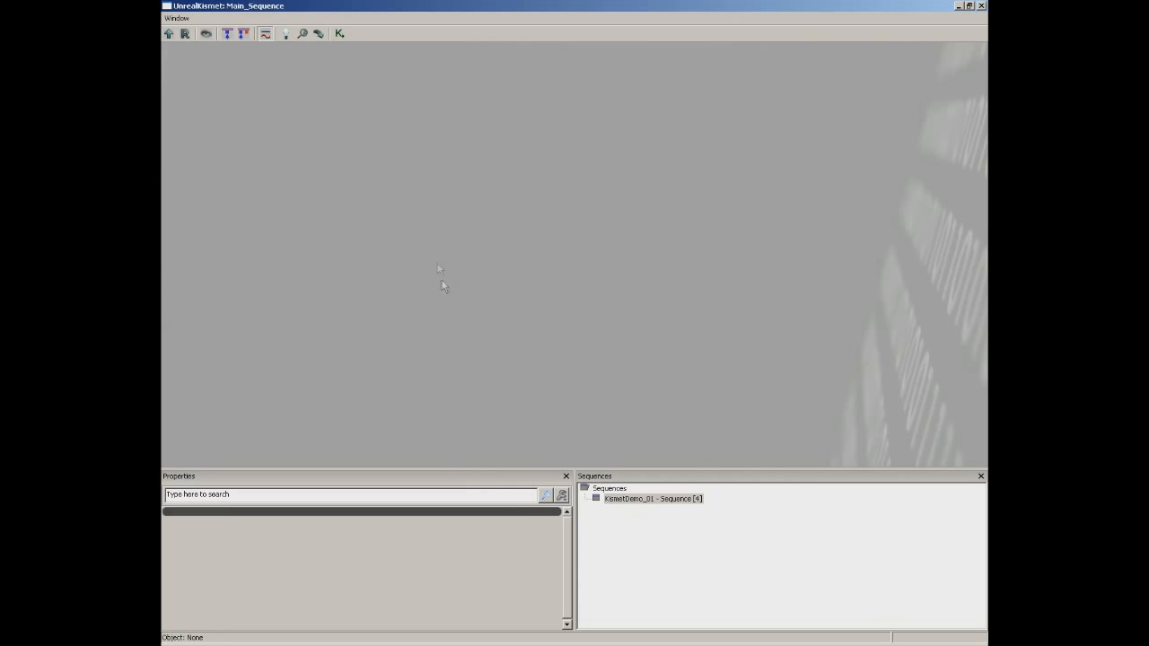
{"action": "right_click", "coordinate": [463, 199]}
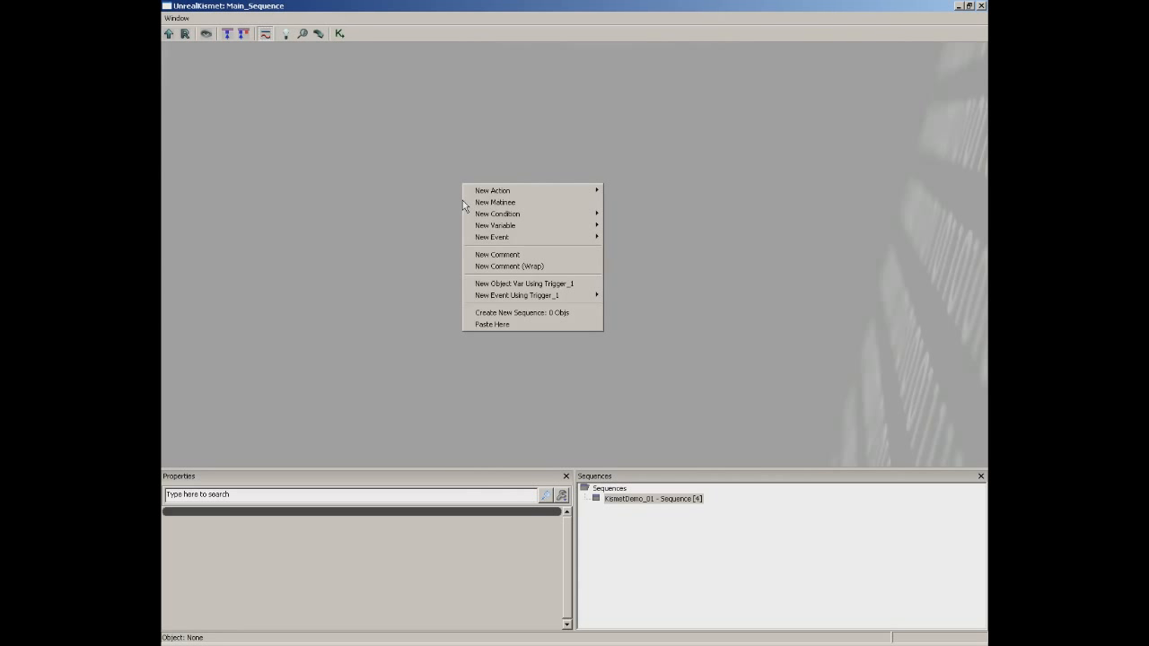
{"action": "mouse_move", "coordinate": [515, 298]}
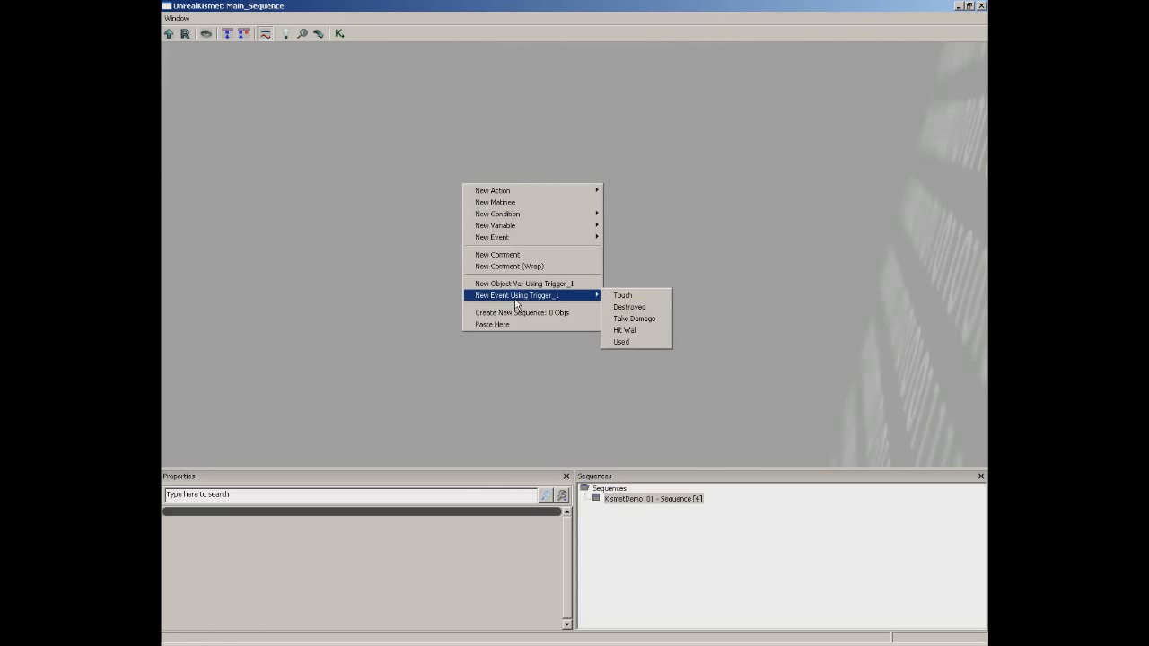
{"action": "left_click", "coordinate": [641, 343]}
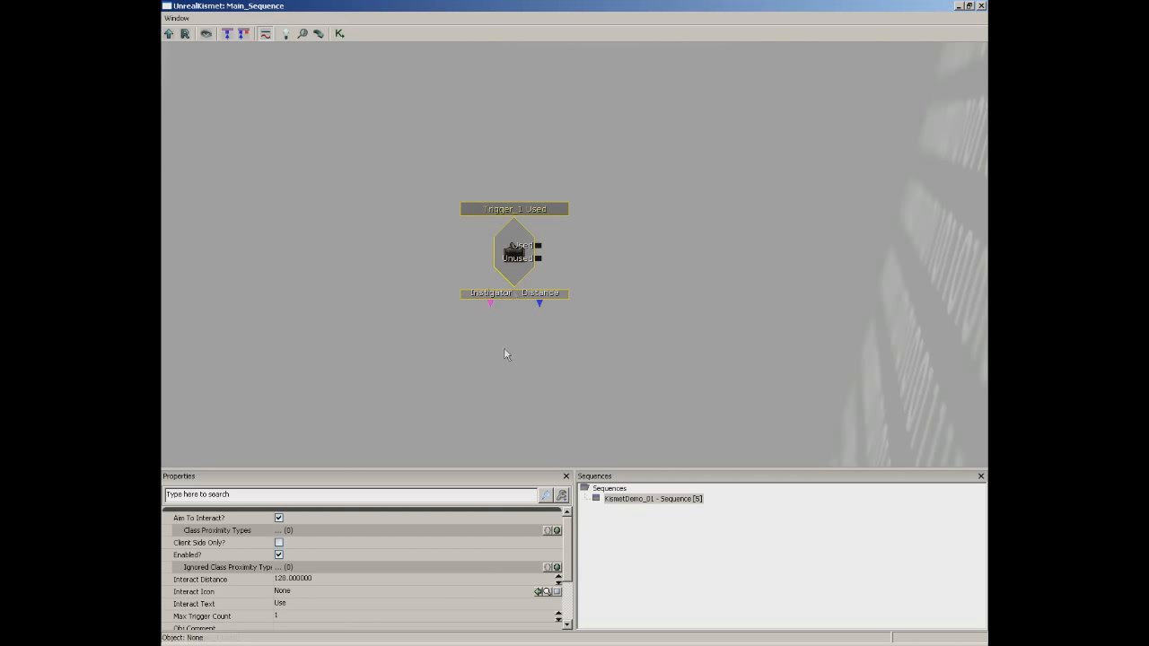
{"action": "left_click", "coordinate": [289, 617]}
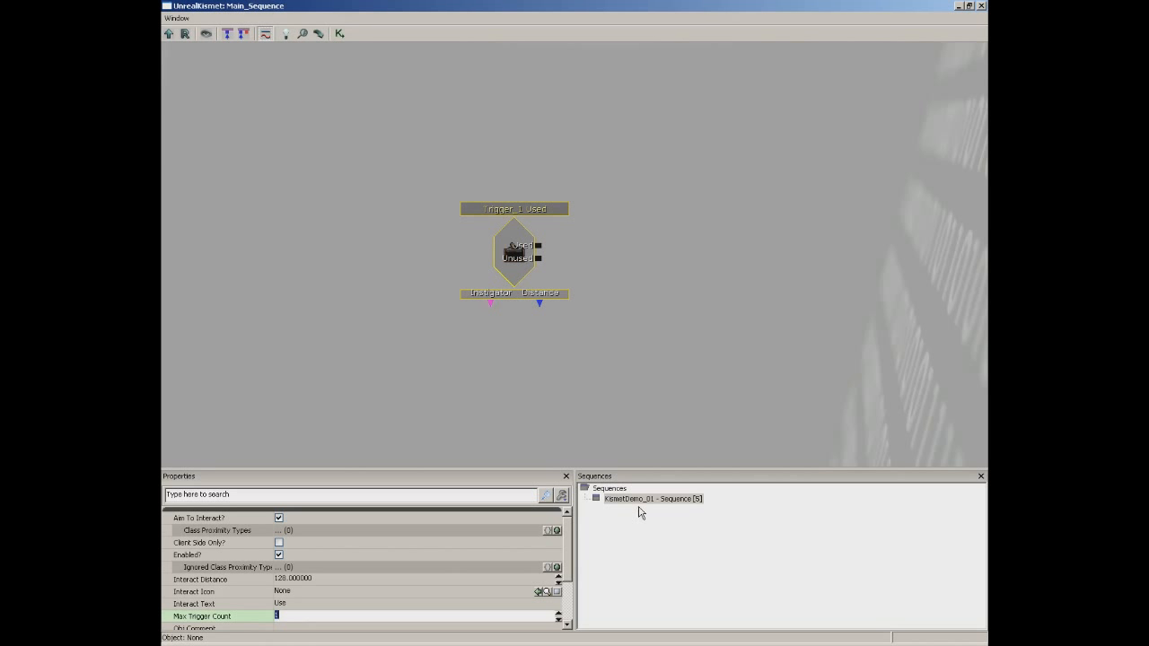
{"action": "left_click", "coordinate": [227, 521]}
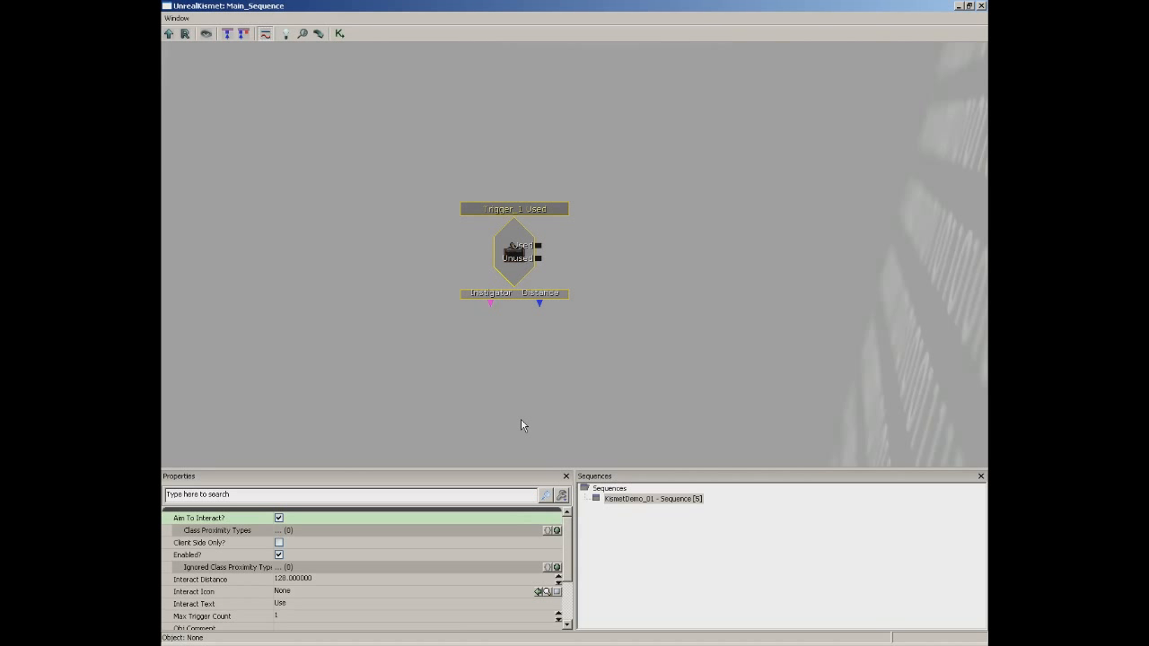
Add a Toggle action beside the trigger event and connect the event's Used output to the action's Toggle input
{"action": "left_click_drag", "start_coordinate": [677, 277], "coordinate": [622, 300]}
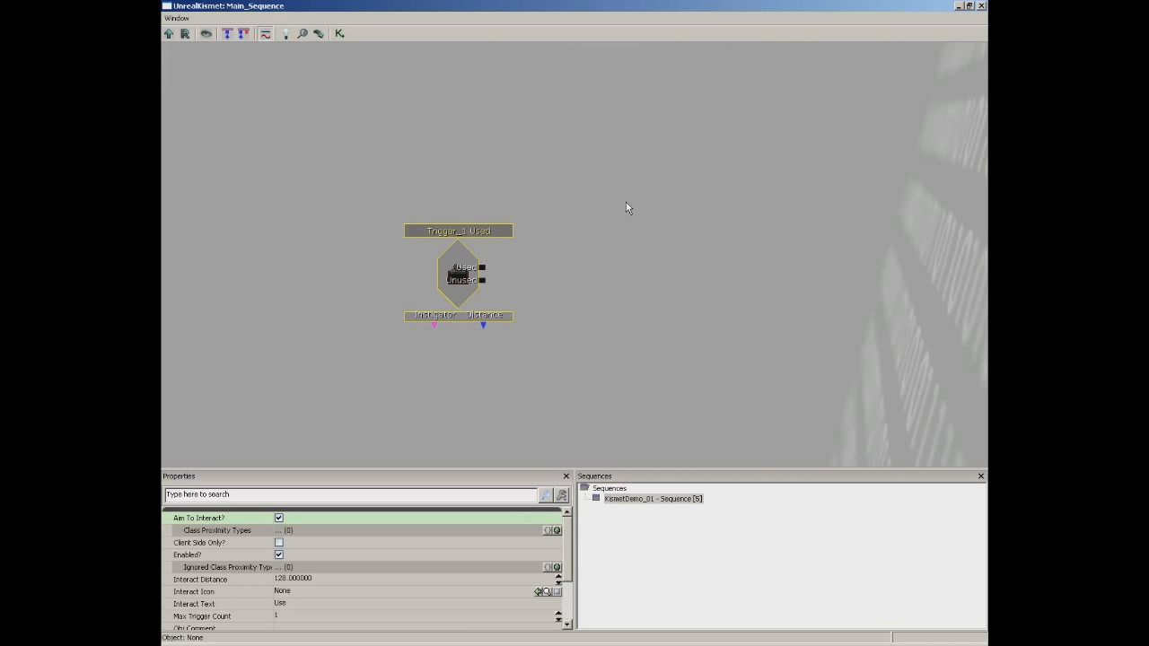
{"action": "right_click", "coordinate": [555, 255]}
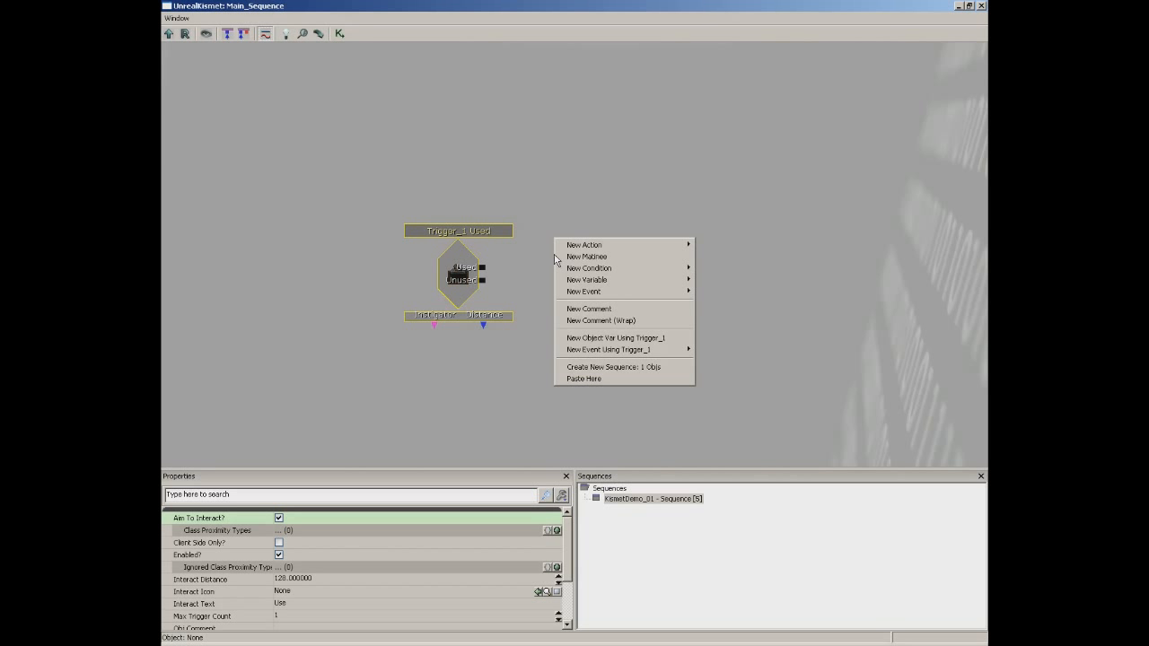
{"action": "mouse_move", "coordinate": [570, 245]}
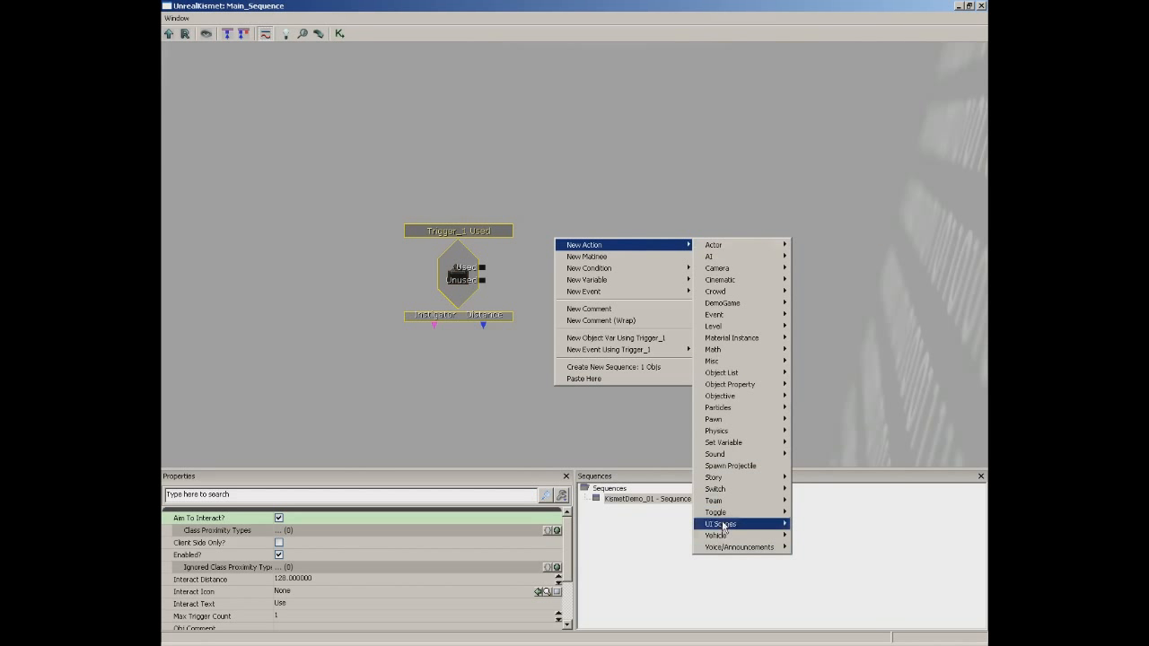
{"action": "mouse_move", "coordinate": [725, 274]}
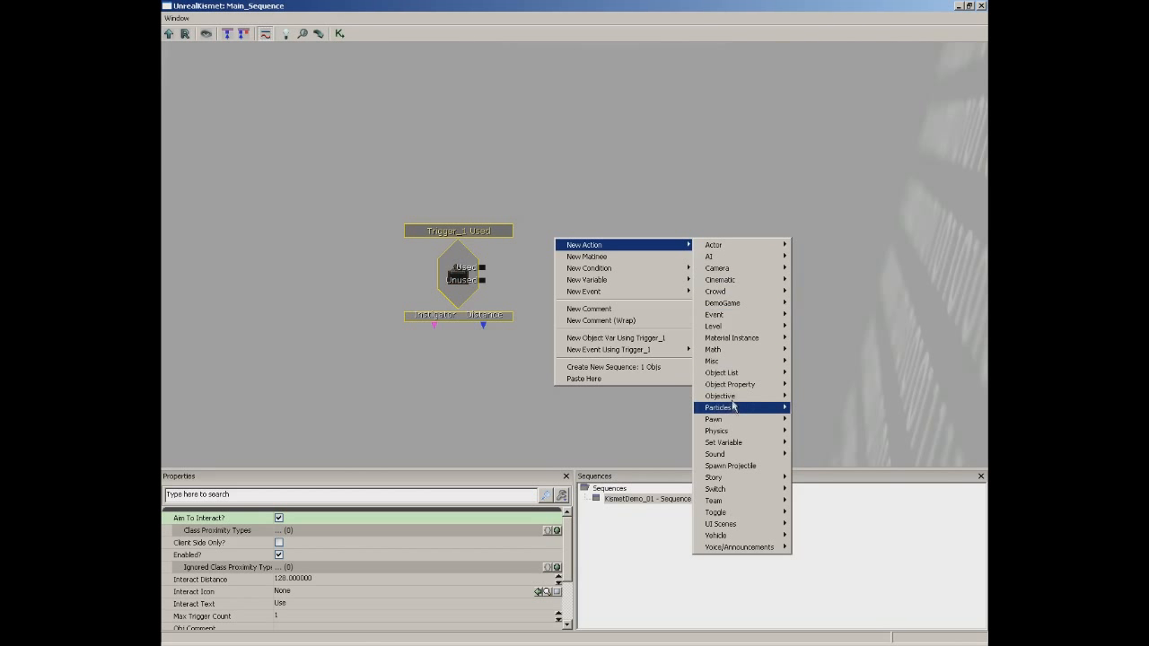
{"action": "mouse_move", "coordinate": [738, 421]}
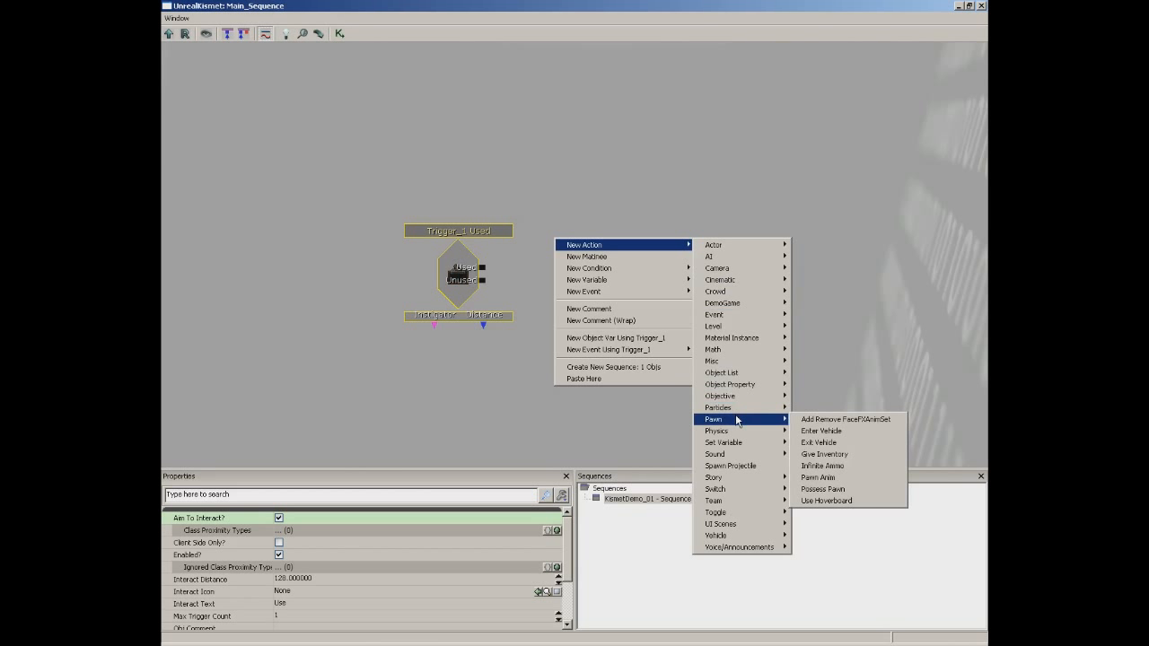
{"action": "mouse_move", "coordinate": [737, 513]}
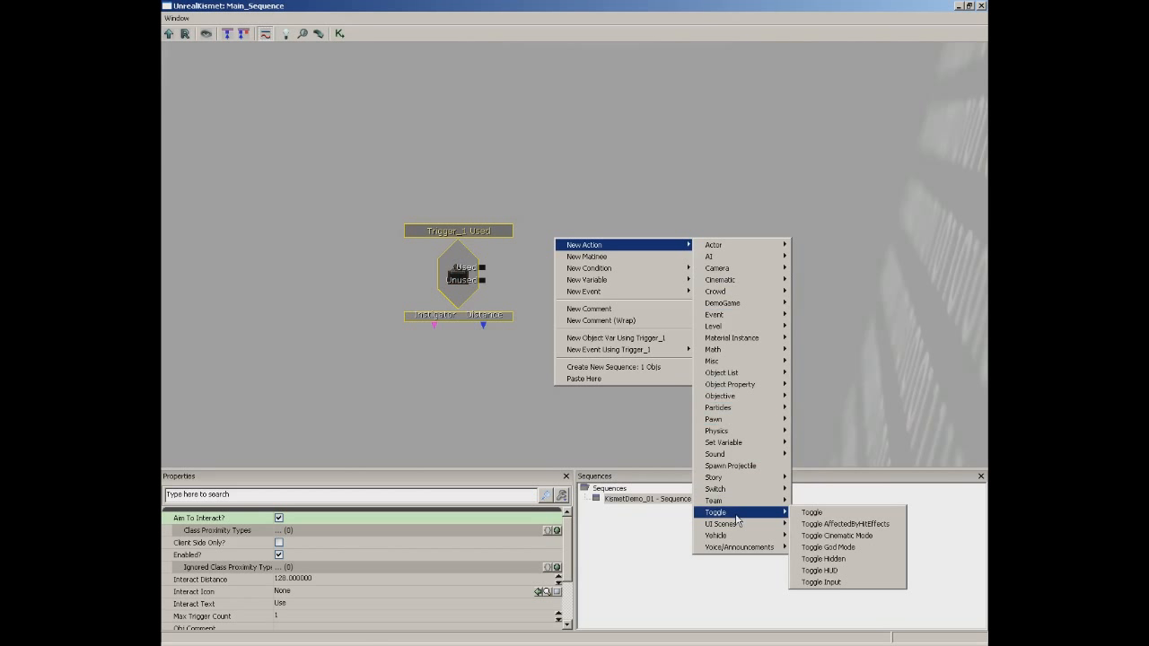
{"action": "left_click", "coordinate": [834, 518]}
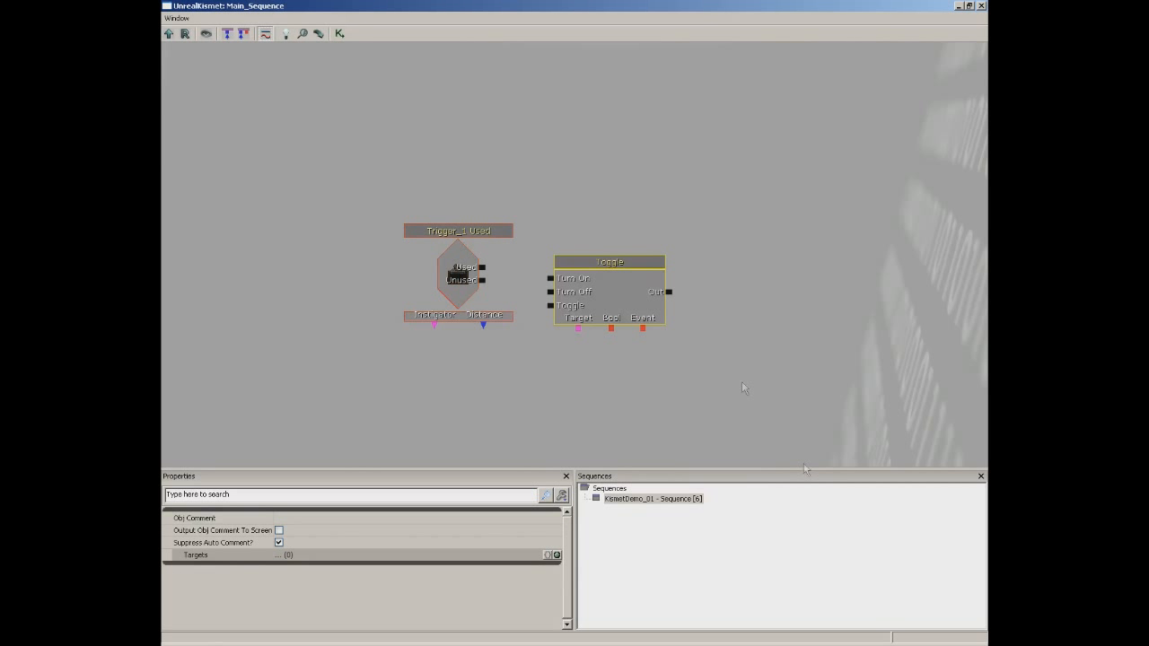
{"action": "left_click_drag", "start_coordinate": [603, 291], "coordinate": [656, 374]}
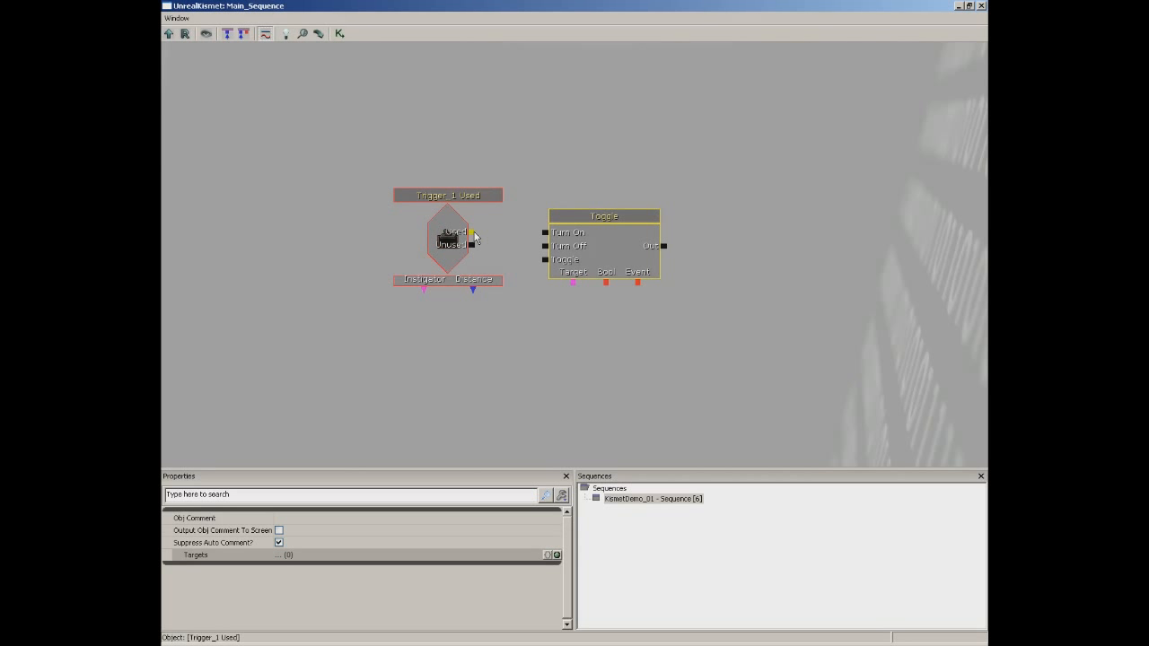
{"action": "left_click_drag", "start_coordinate": [472, 233], "coordinate": [544, 259]}
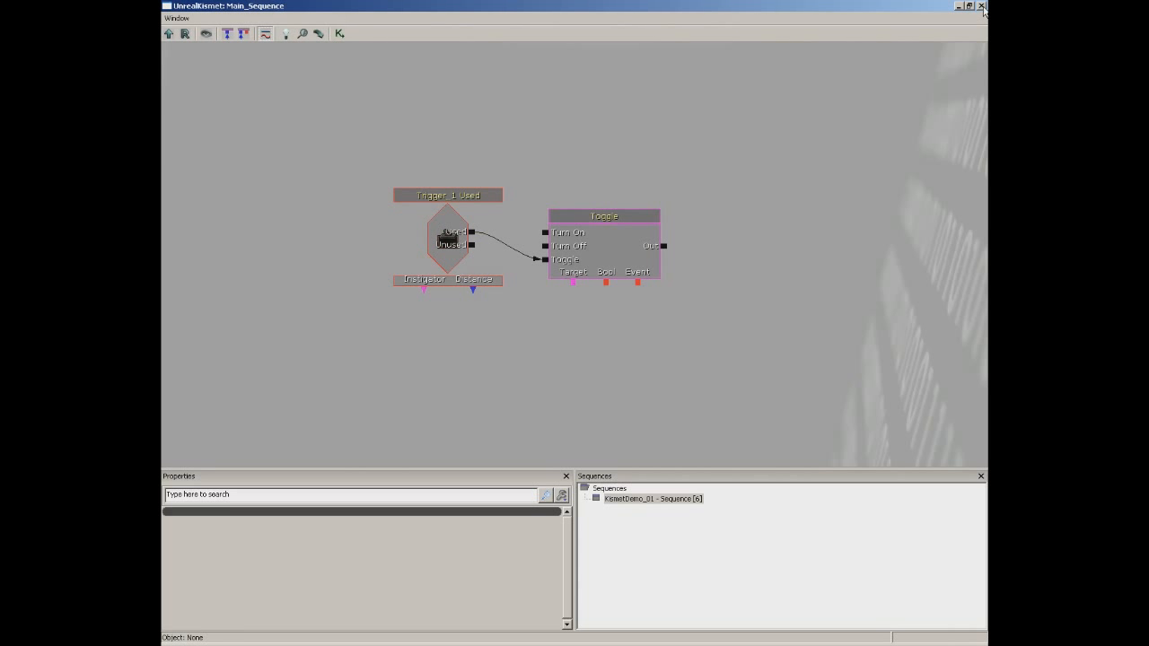
Select the toggleable point light above the fluorescent tube in the level and return to the Kismet editor
{"action": "left_click", "coordinate": [982, 6]}
{"action": "right_click_drag", "start_coordinate": [812, 186], "coordinate": [614, 123]}
{"action": "left_click", "coordinate": [481, 157]}
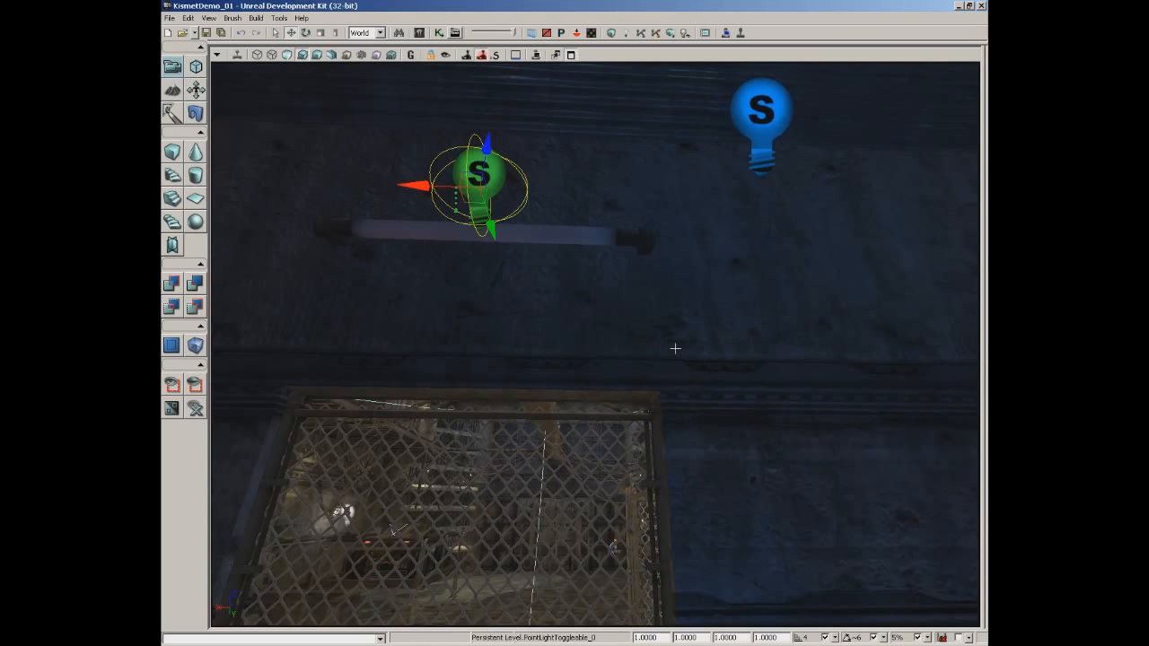
{"action": "left_click", "coordinate": [439, 33]}
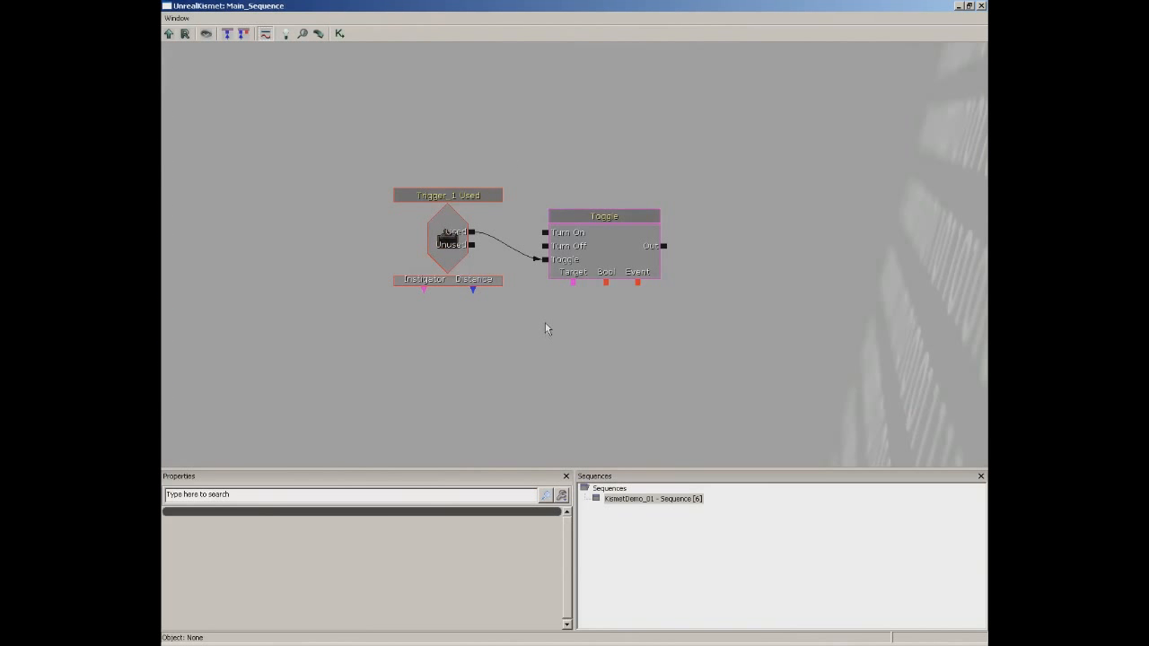
{"action": "right_click", "coordinate": [522, 346]}
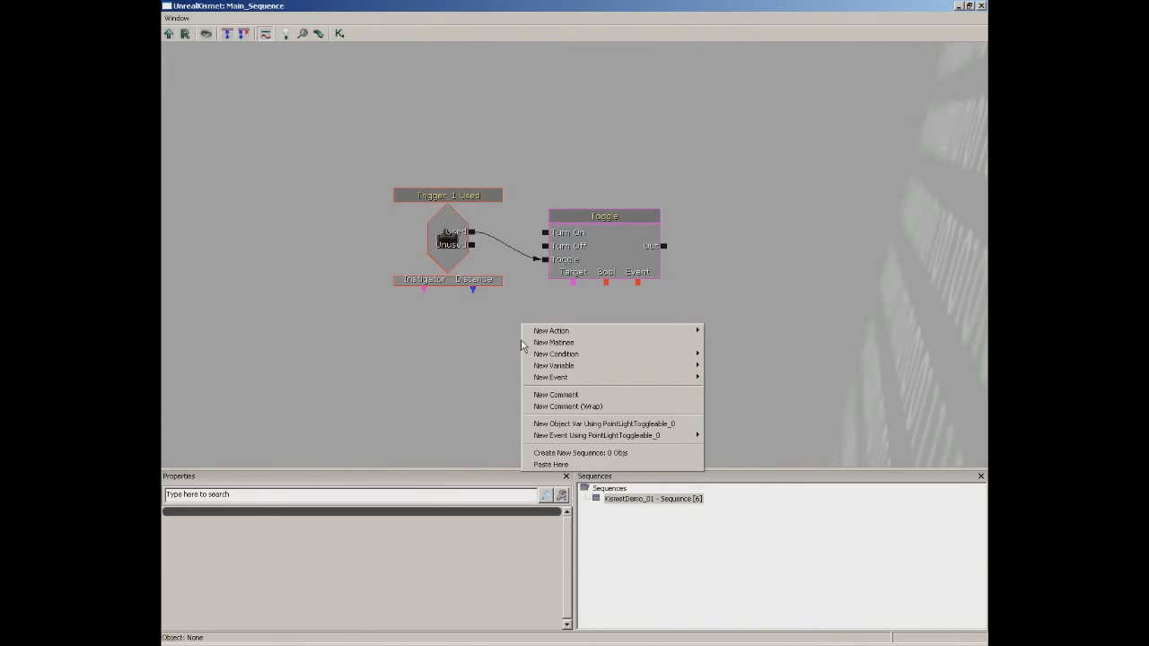
{"action": "mouse_move", "coordinate": [552, 369]}
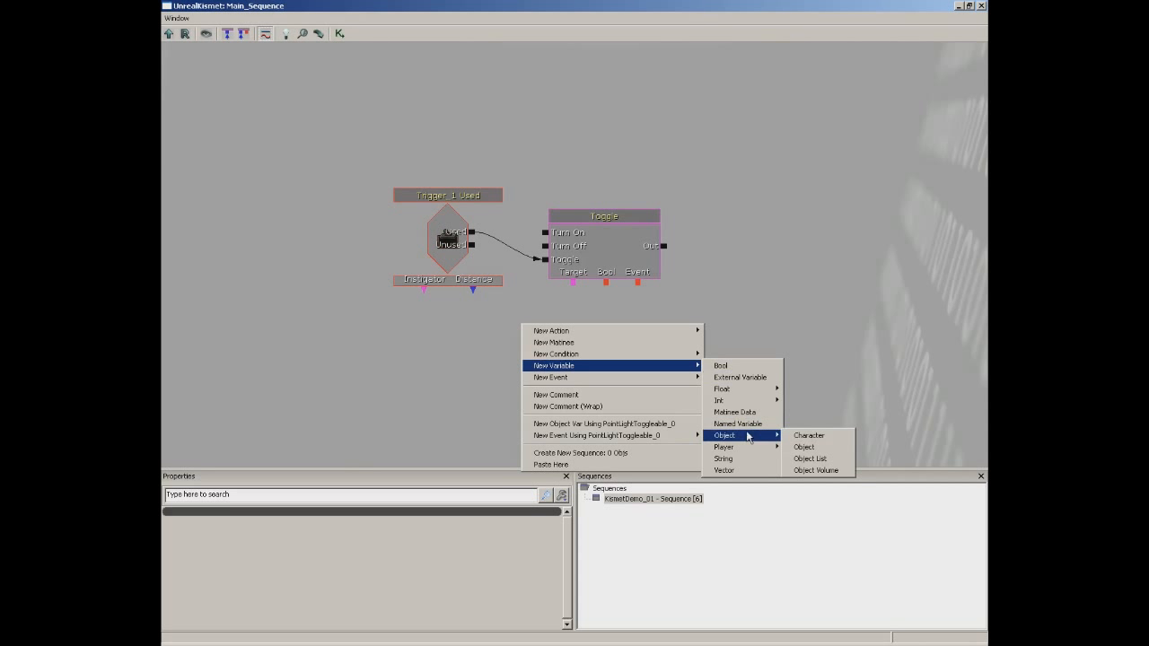
{"action": "mouse_move", "coordinate": [746, 440]}
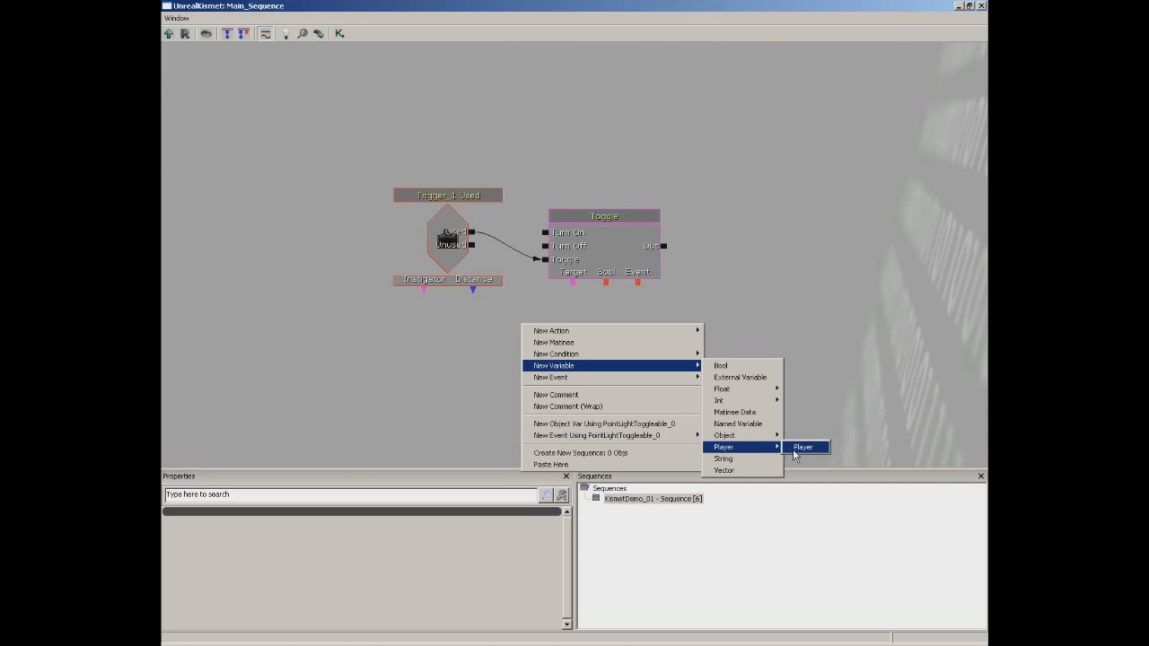
{"action": "left_click", "coordinate": [756, 300]}
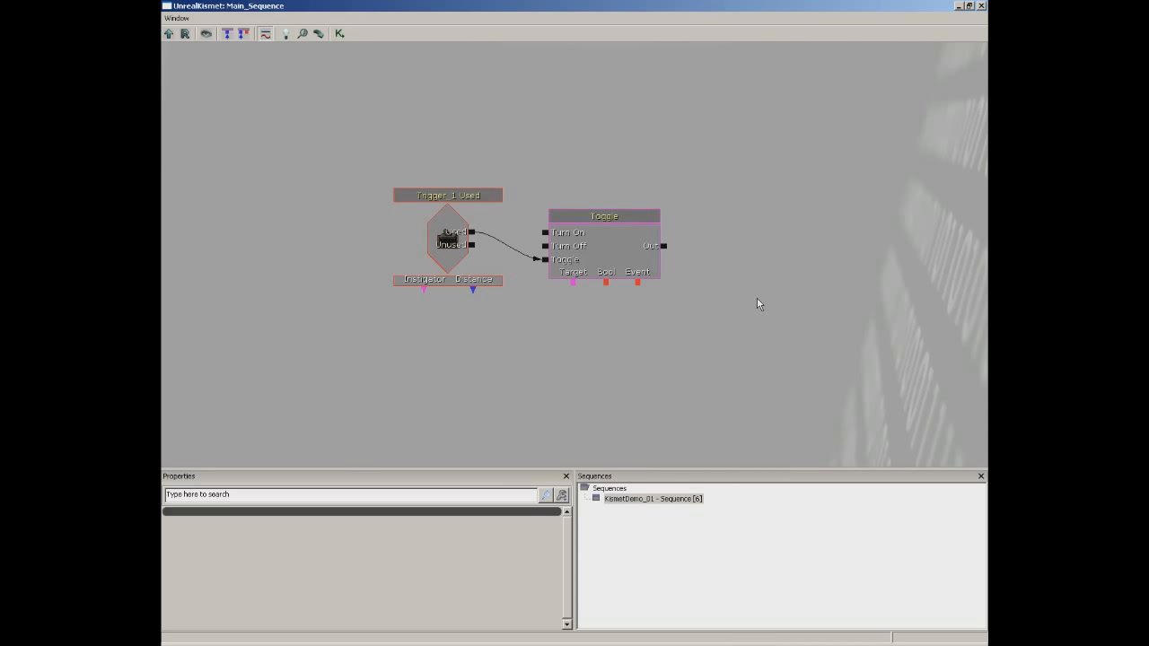
Create an object variable from the selected toggleable point light and link it to the Toggle action's Target
{"action": "right_click", "coordinate": [531, 326]}
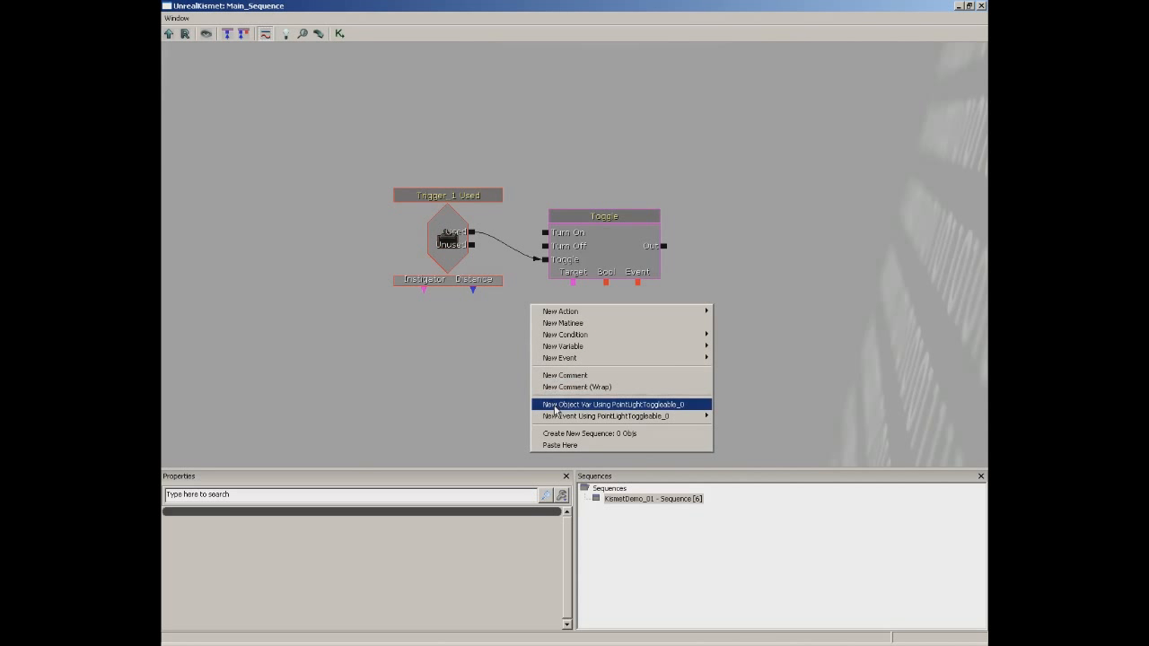
{"action": "left_click", "coordinate": [696, 405]}
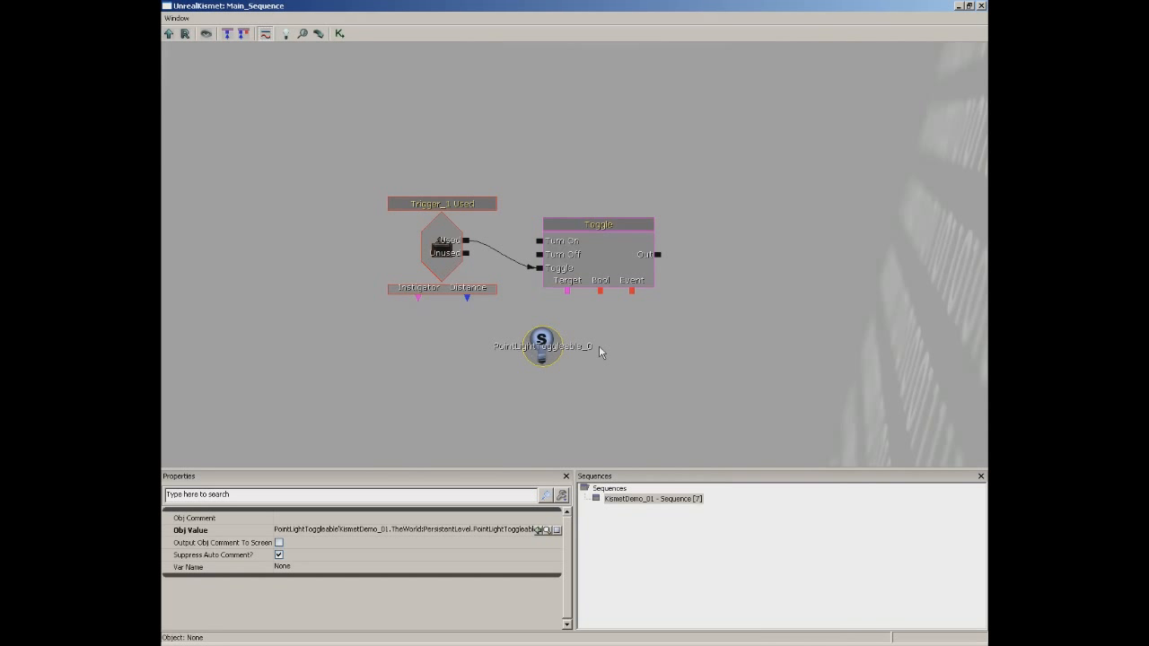
{"action": "left_click_drag", "start_coordinate": [566, 292], "coordinate": [549, 337]}
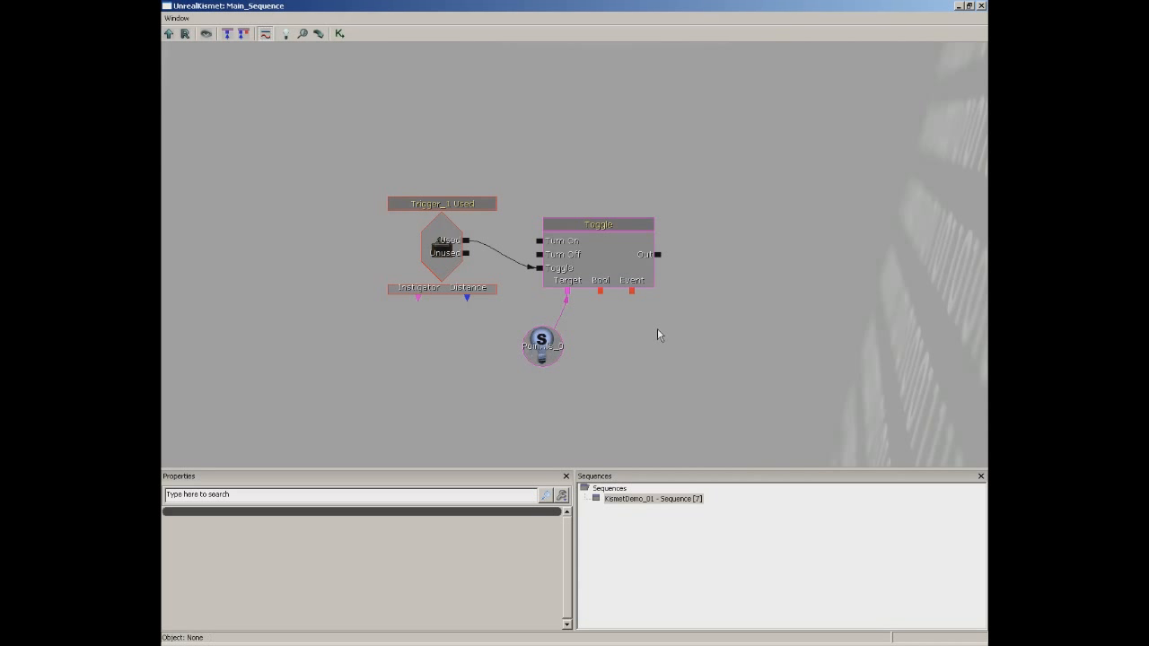
Add Bool, Int and String variables beside the Toggle action as examples of variable types
{"action": "right_click", "coordinate": [719, 179]}
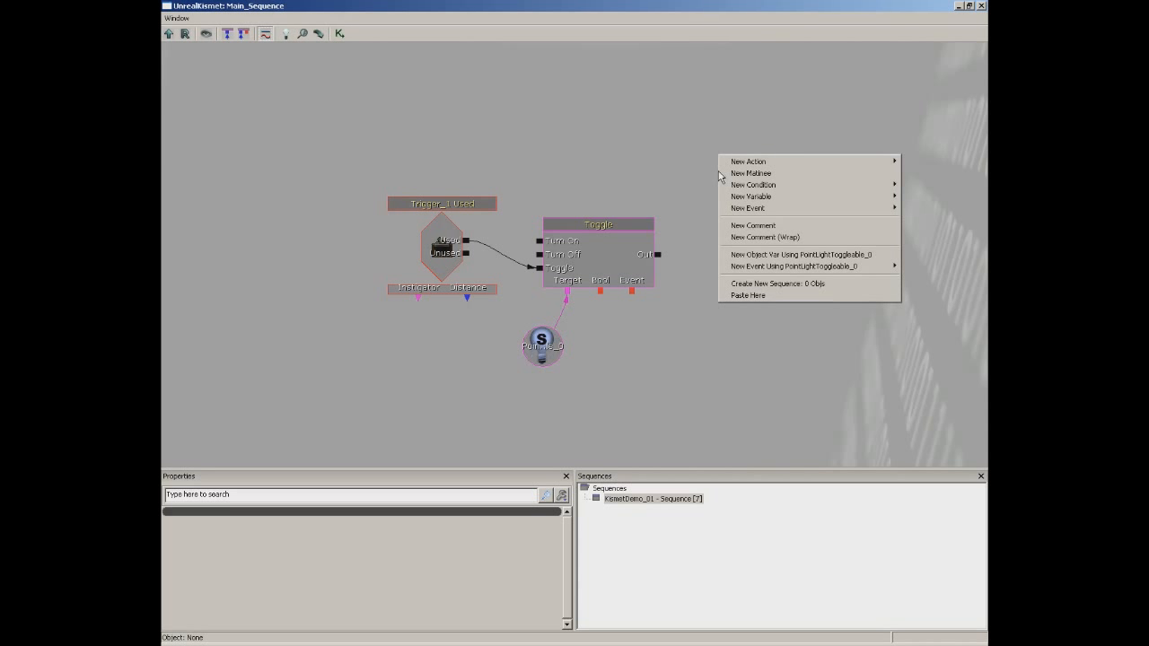
{"action": "mouse_move", "coordinate": [739, 199]}
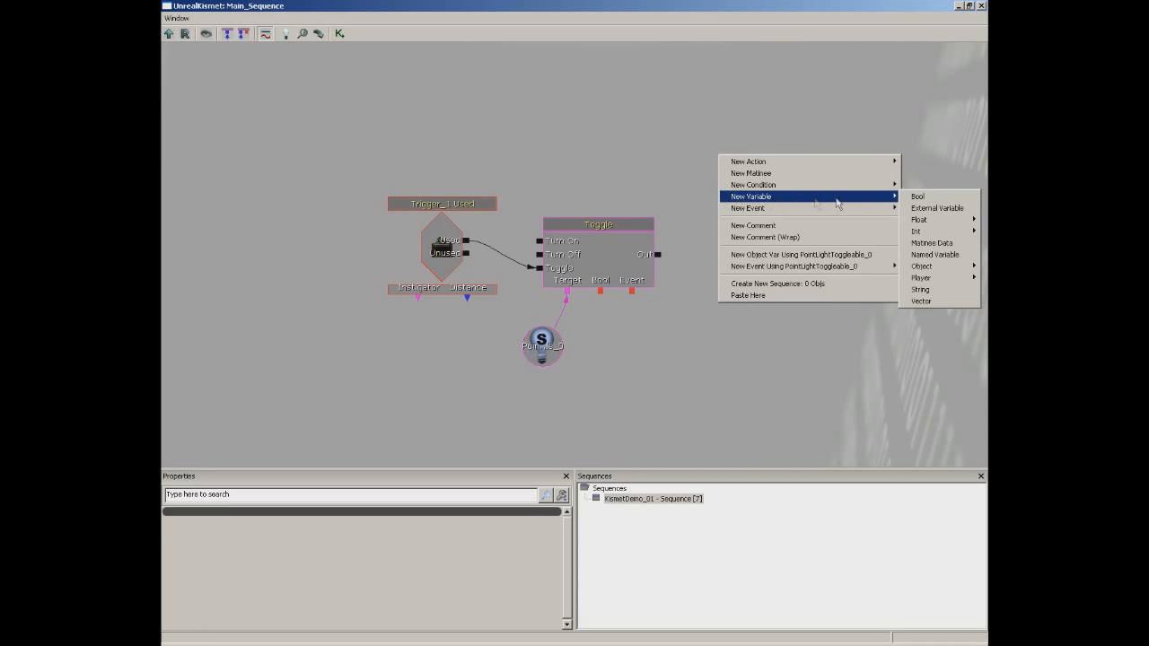
{"action": "left_click", "coordinate": [917, 196]}
{"action": "left_click", "coordinate": [822, 248]}
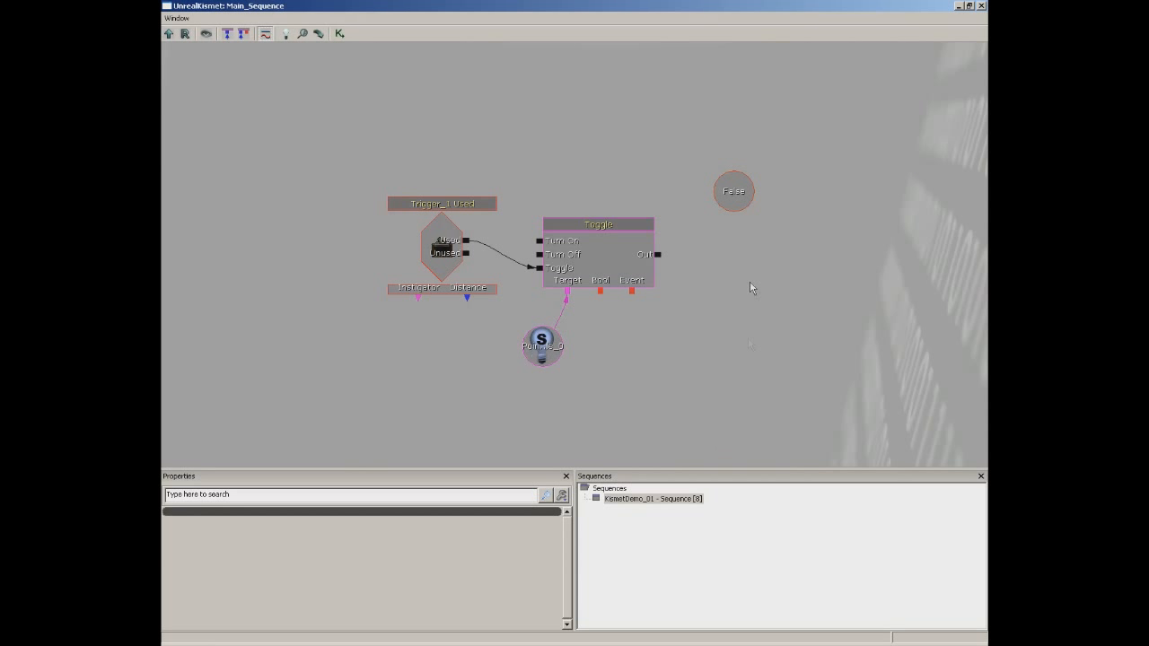
{"action": "right_click", "coordinate": [728, 242]}
{"action": "mouse_move", "coordinate": [759, 266]}
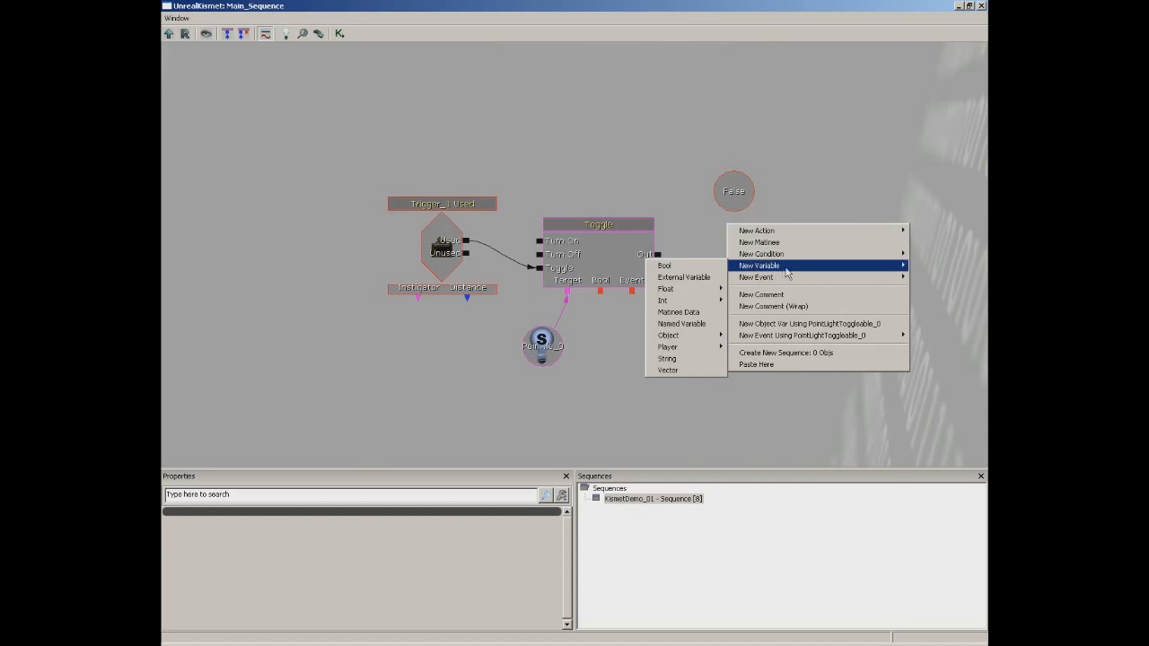
{"action": "mouse_move", "coordinate": [687, 300]}
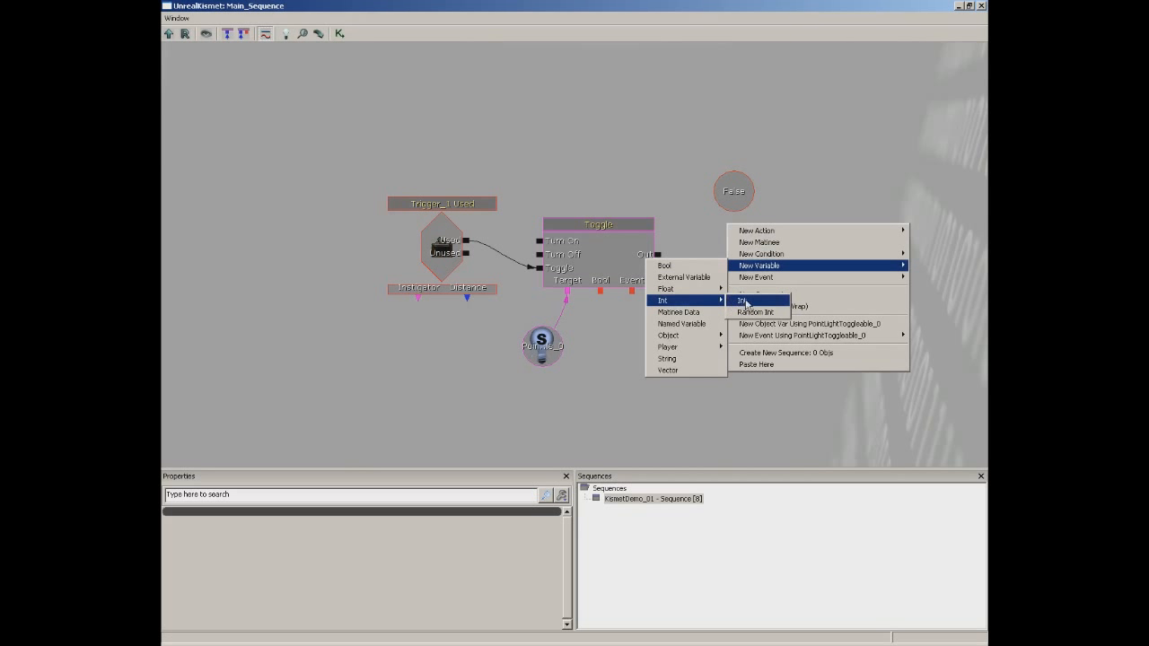
{"action": "left_click", "coordinate": [753, 305]}
{"action": "left_click", "coordinate": [799, 306]}
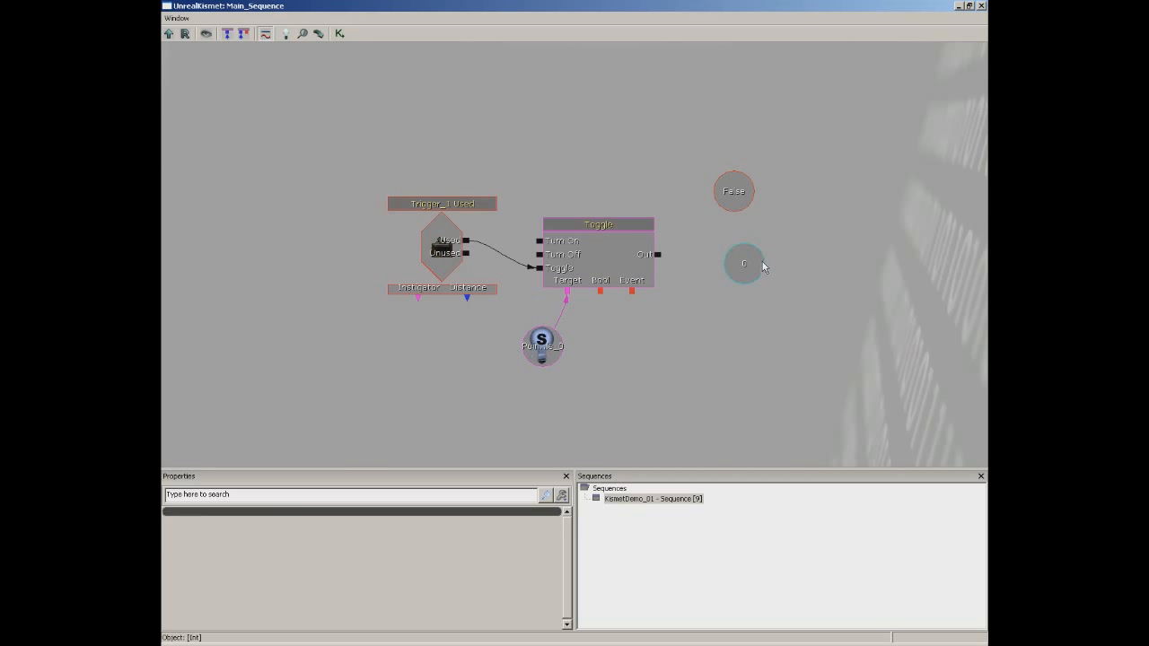
{"action": "right_click", "coordinate": [716, 313]}
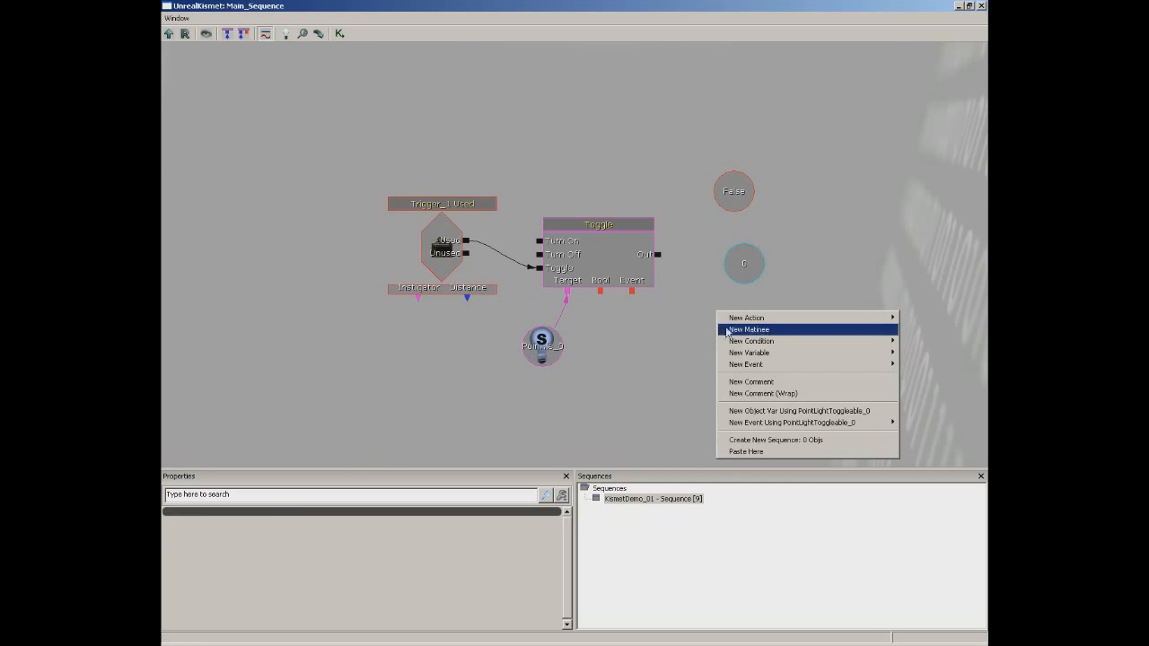
{"action": "mouse_move", "coordinate": [744, 359]}
{"action": "left_click", "coordinate": [929, 449]}
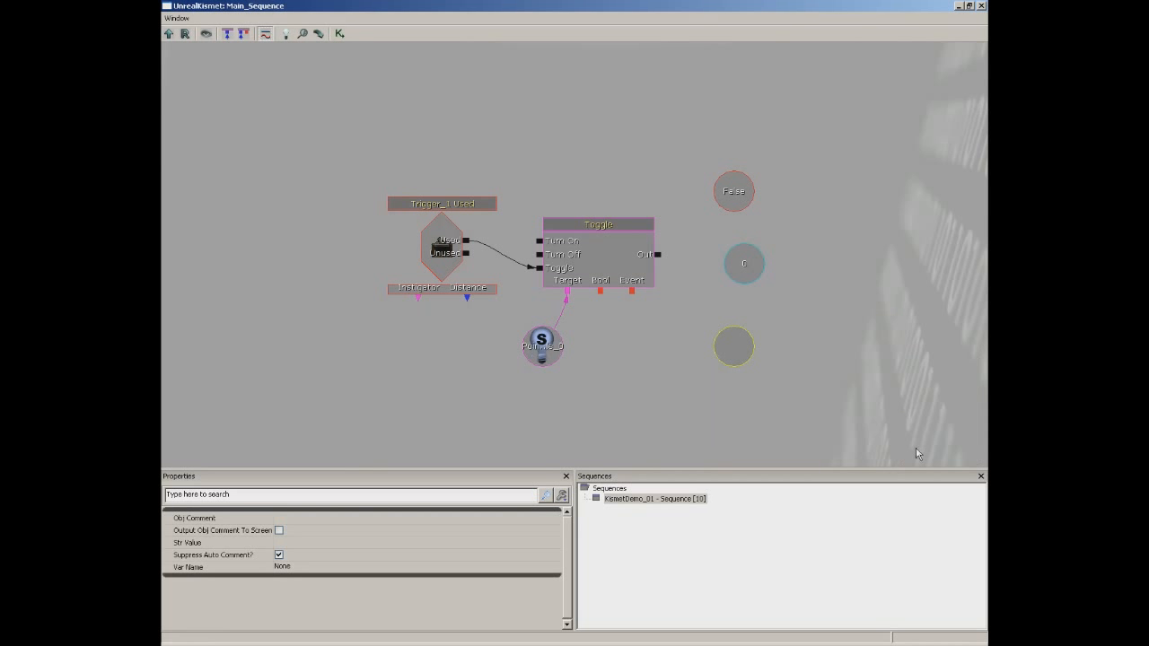
{"action": "left_click", "coordinate": [779, 347]}
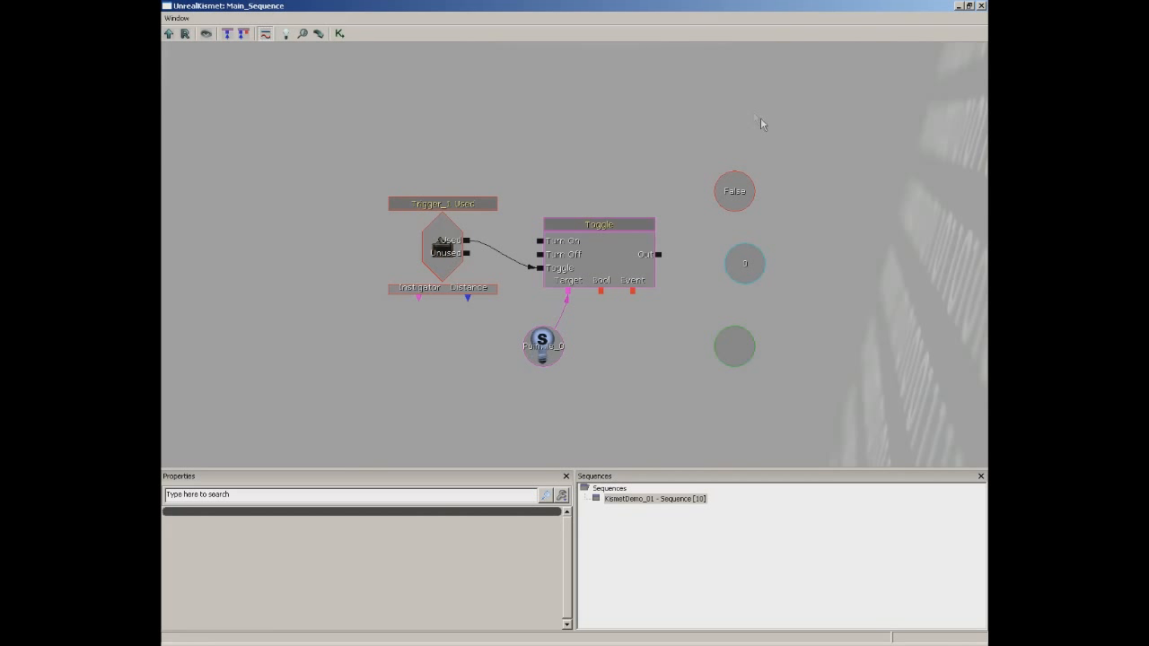
Delete the three unconnected Bool, Int and String example variables
{"action": "left_click_drag", "start_coordinate": [827, 124], "coordinate": [719, 376], "text": "ctrl+alt"}
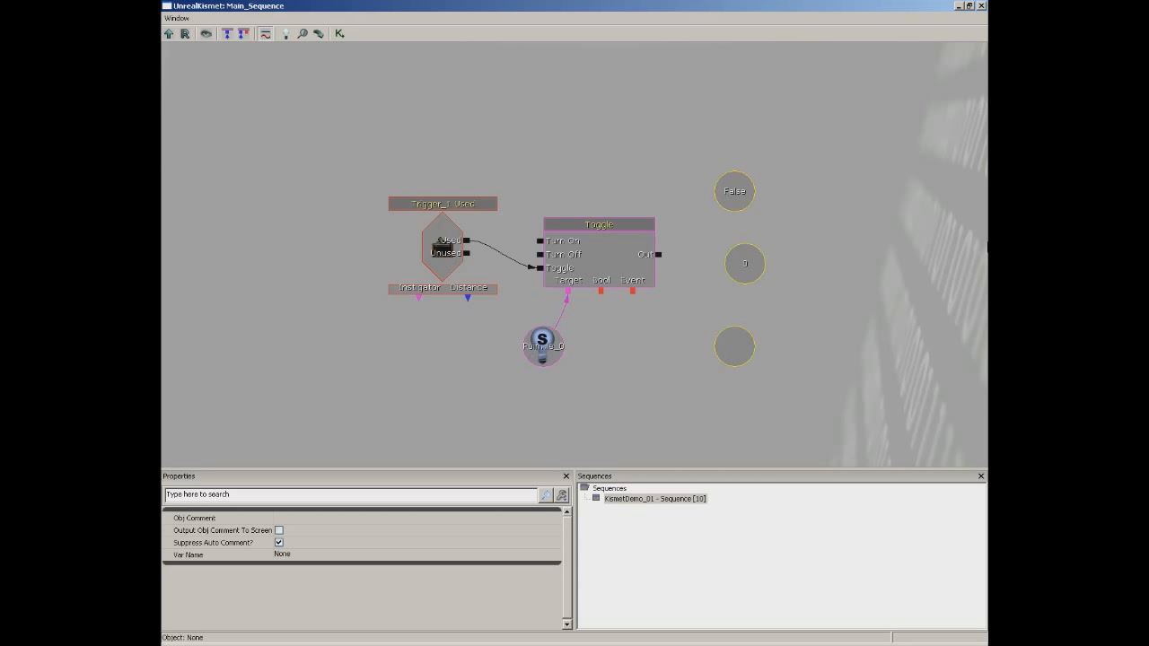
{"action": "key", "text": "Delete"}
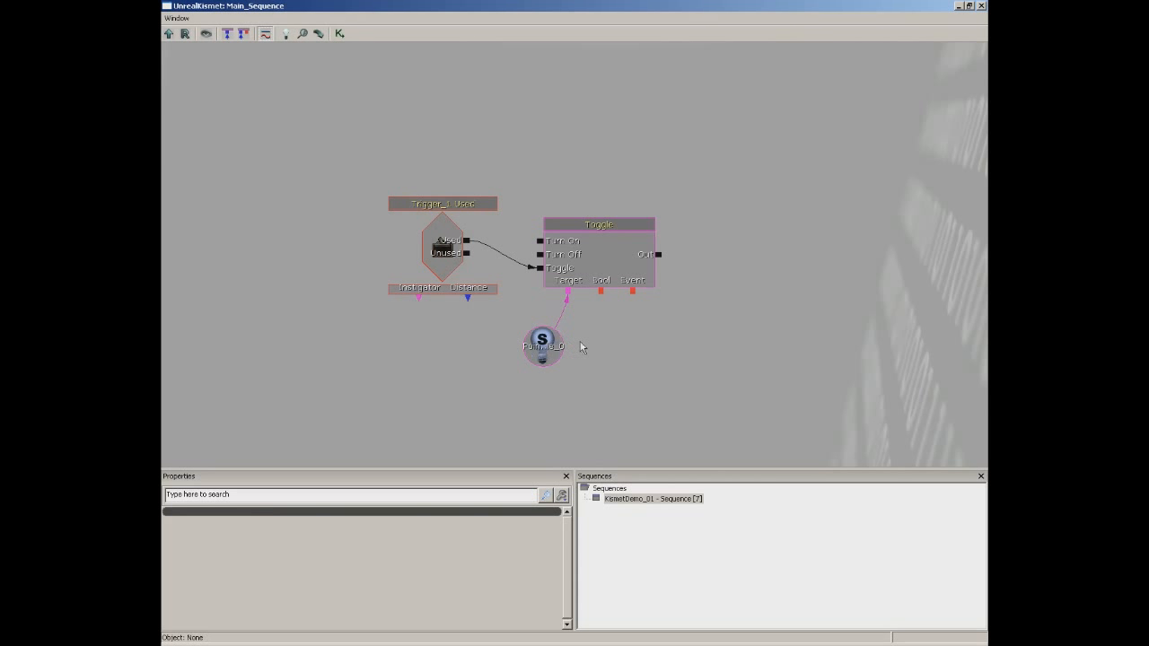
Delete the light's object variable and recreate it for PointLightToggleable_0 directly from the Toggle action's Target connector
{"action": "right_click", "coordinate": [581, 345]}
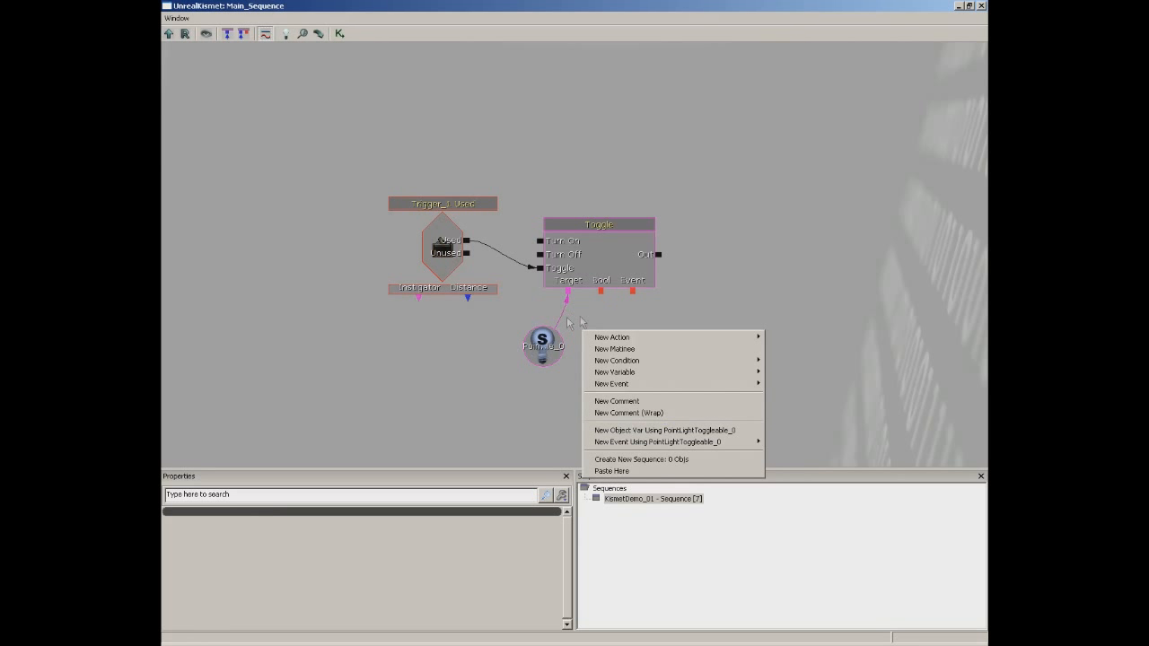
{"action": "left_click", "coordinate": [547, 359]}
{"action": "key", "text": "Delete"}
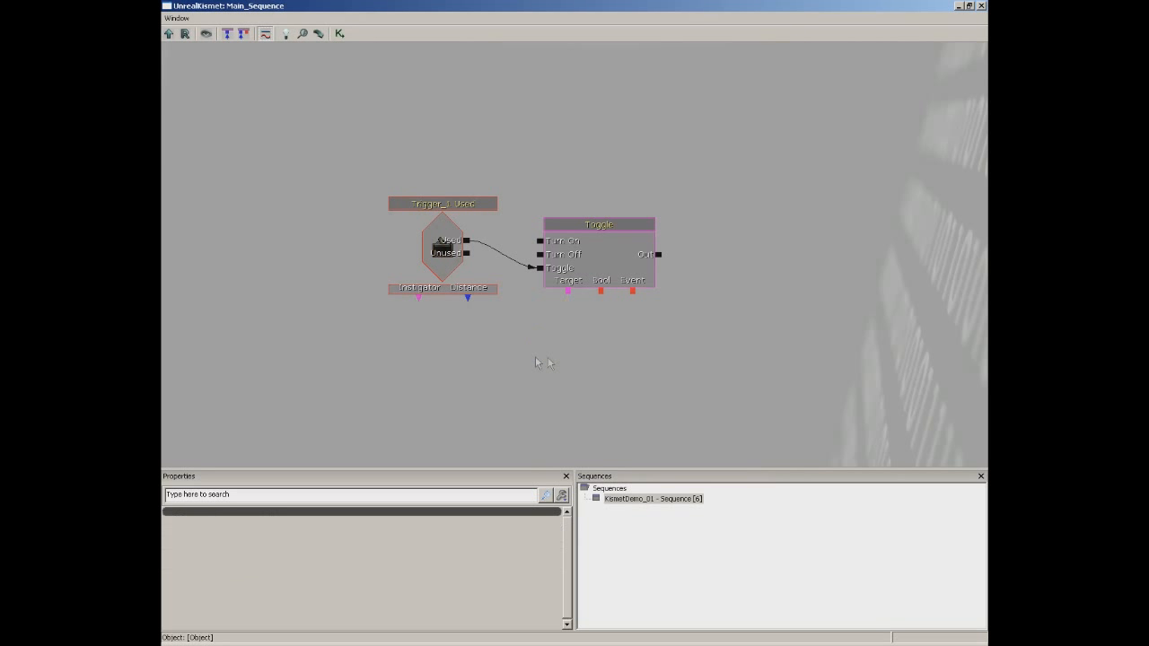
{"action": "right_click", "coordinate": [568, 296]}
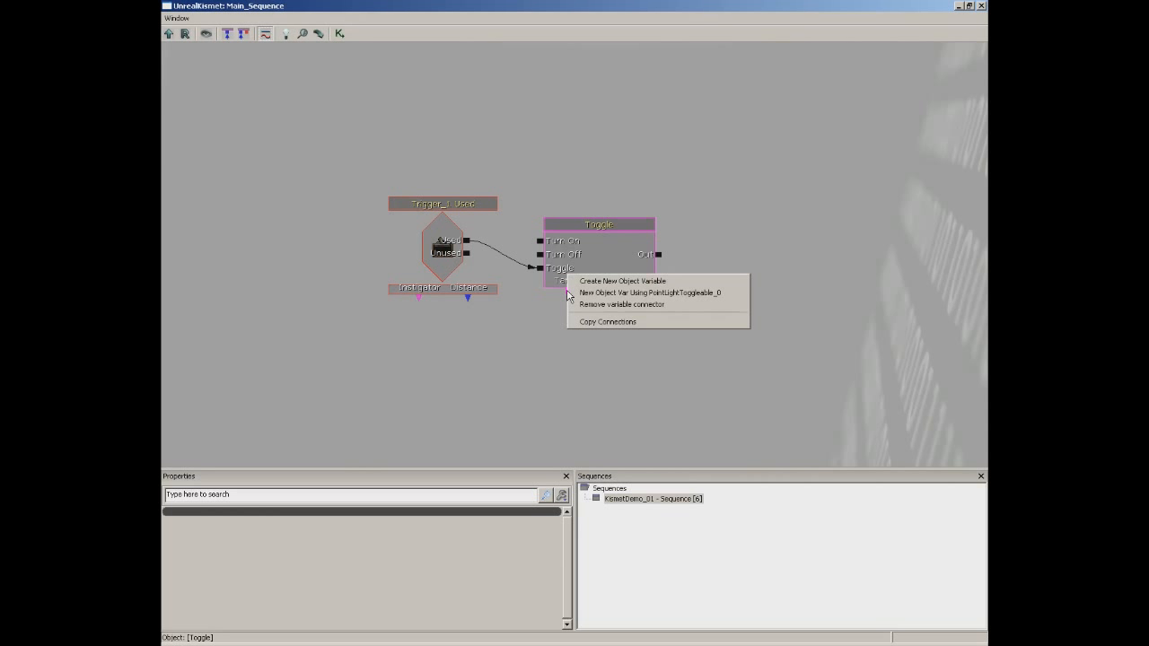
{"action": "left_click", "coordinate": [701, 293]}
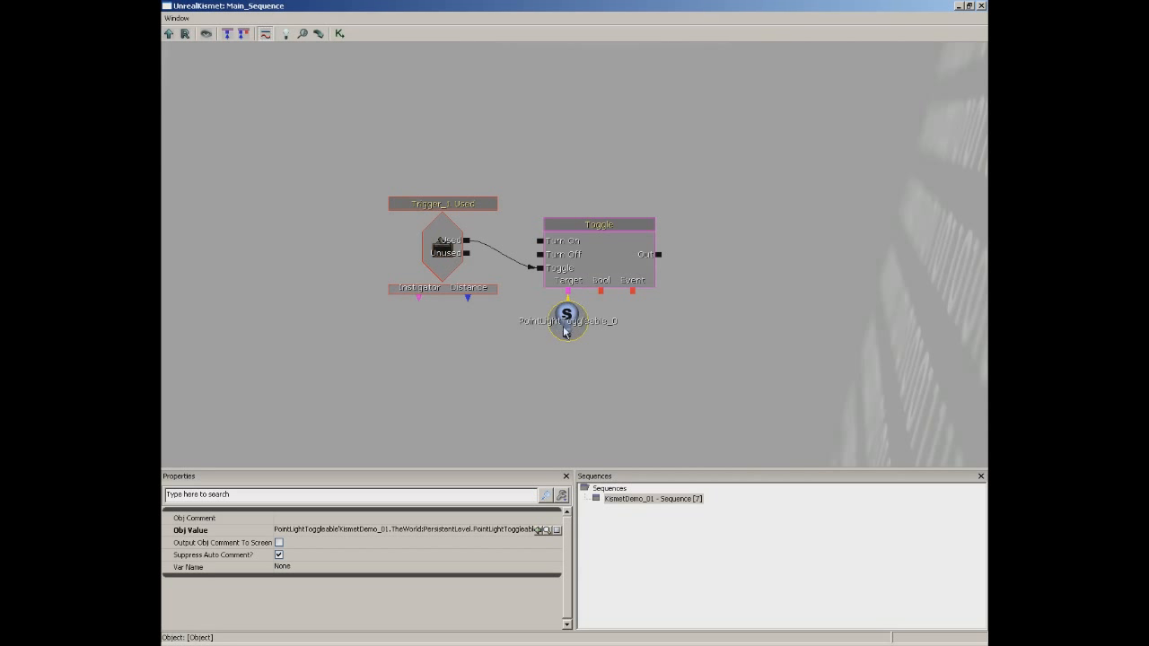
Replace the light variable under Toggle with a fresh PointLightToggleable_0 object variable created from the Target connector
{"action": "key", "text": "Delete"}
{"action": "right_click", "coordinate": [568, 293]}
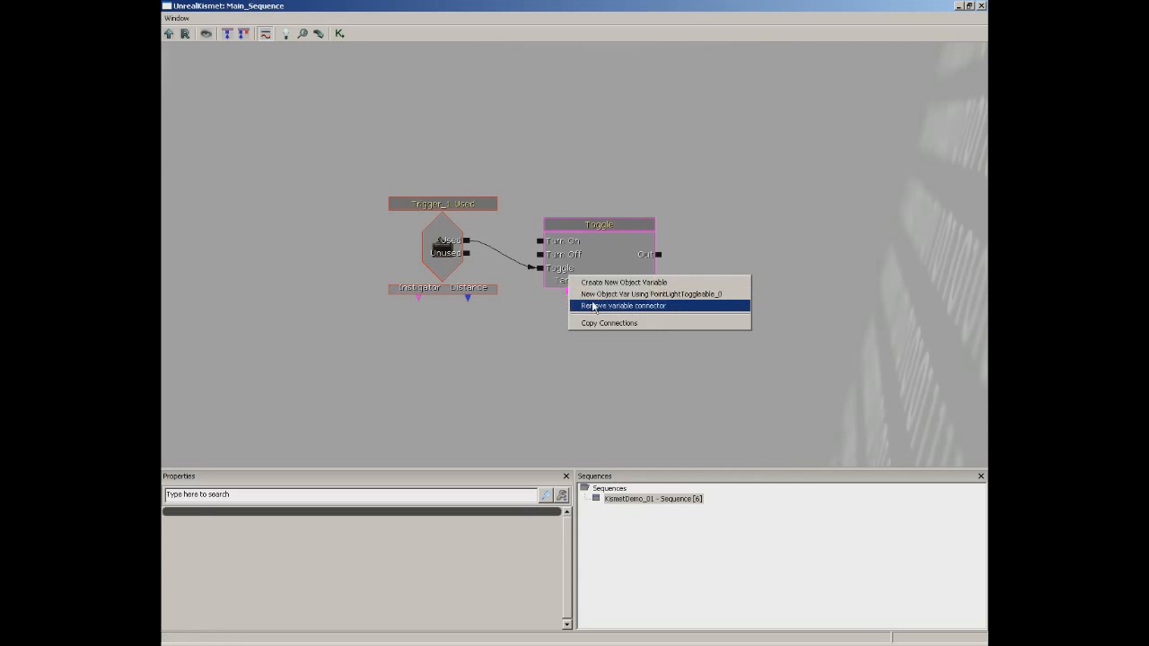
{"action": "left_click", "coordinate": [597, 305]}
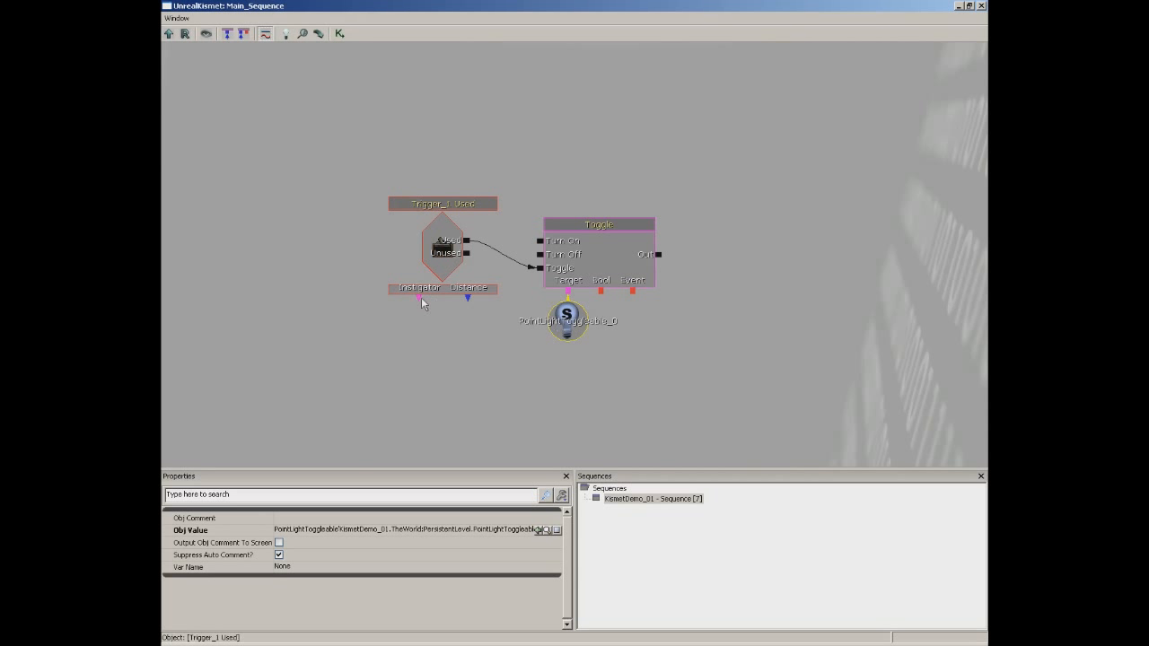
Spread out the trigger event, the light variable and the Toggle action by moving each one separately
{"action": "left_click", "coordinate": [440, 259]}
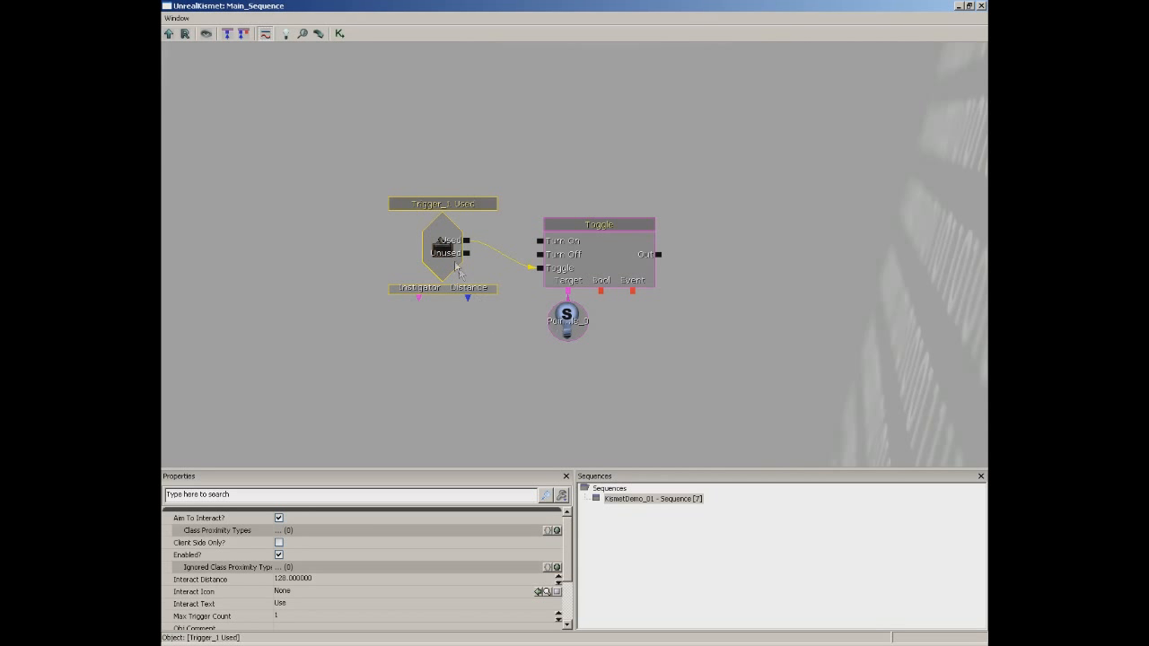
{"action": "left_click_drag", "start_coordinate": [448, 247], "coordinate": [414, 206]}
{"action": "left_click_drag", "start_coordinate": [566, 325], "coordinate": [464, 398]}
{"action": "left_click", "coordinate": [591, 264]}
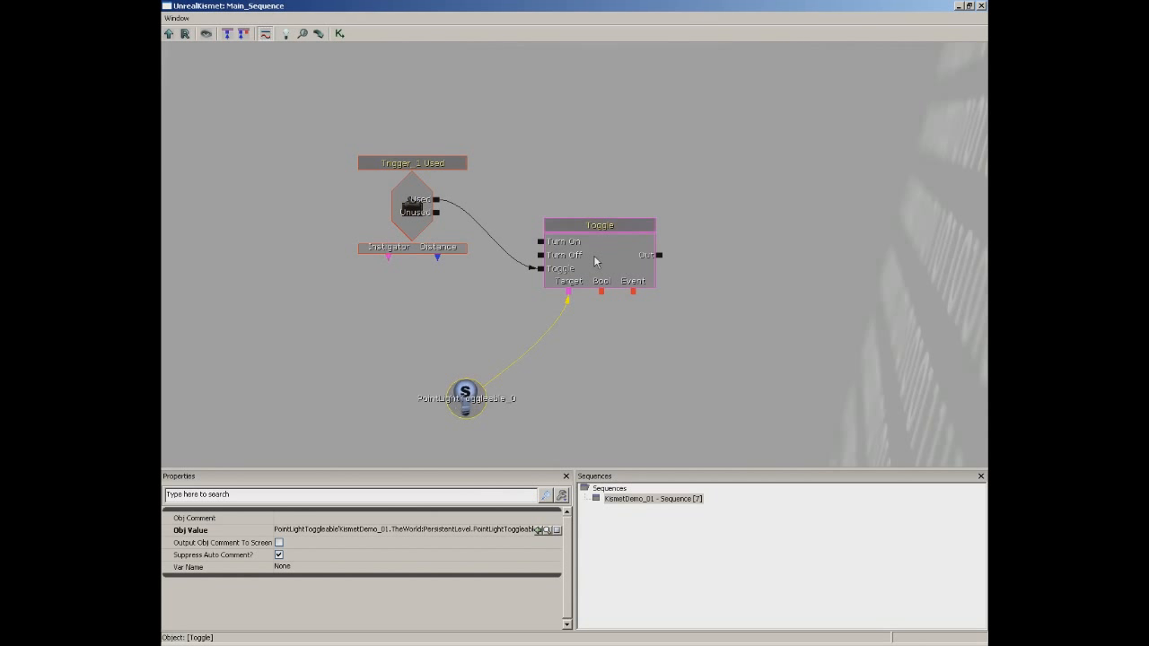
{"action": "left_click_drag", "start_coordinate": [591, 264], "coordinate": [601, 207]}
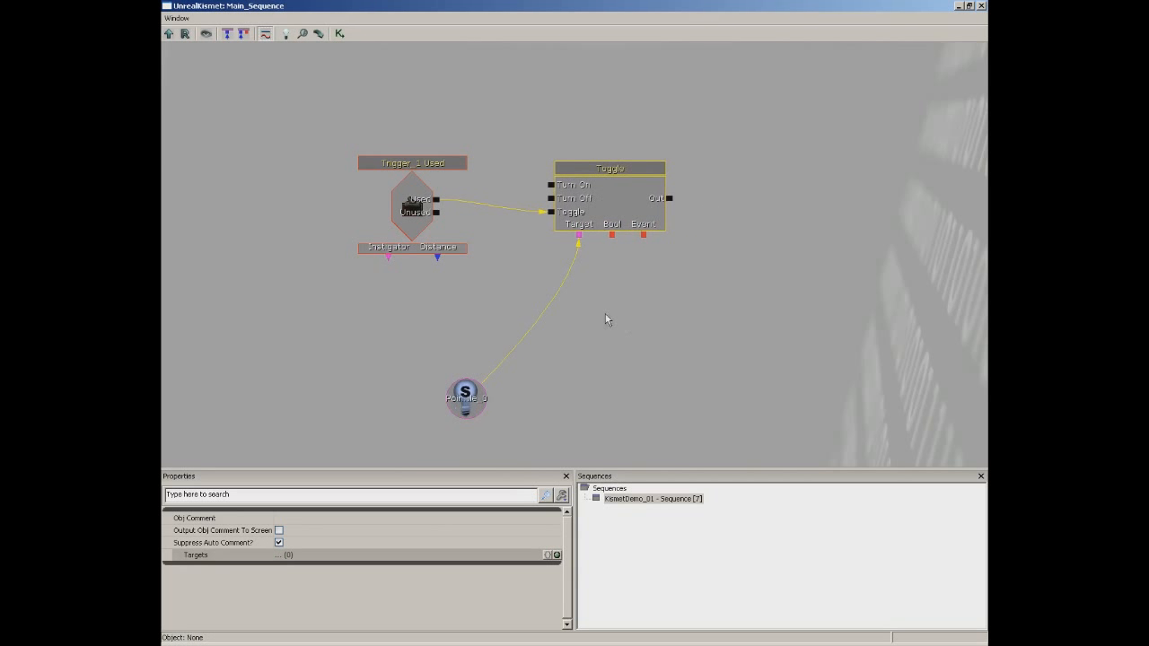
Add the light variable and the trigger event to the Toggle selection, move all three together and deselect them
{"action": "left_click", "coordinate": [465, 398], "text": "ctrl"}
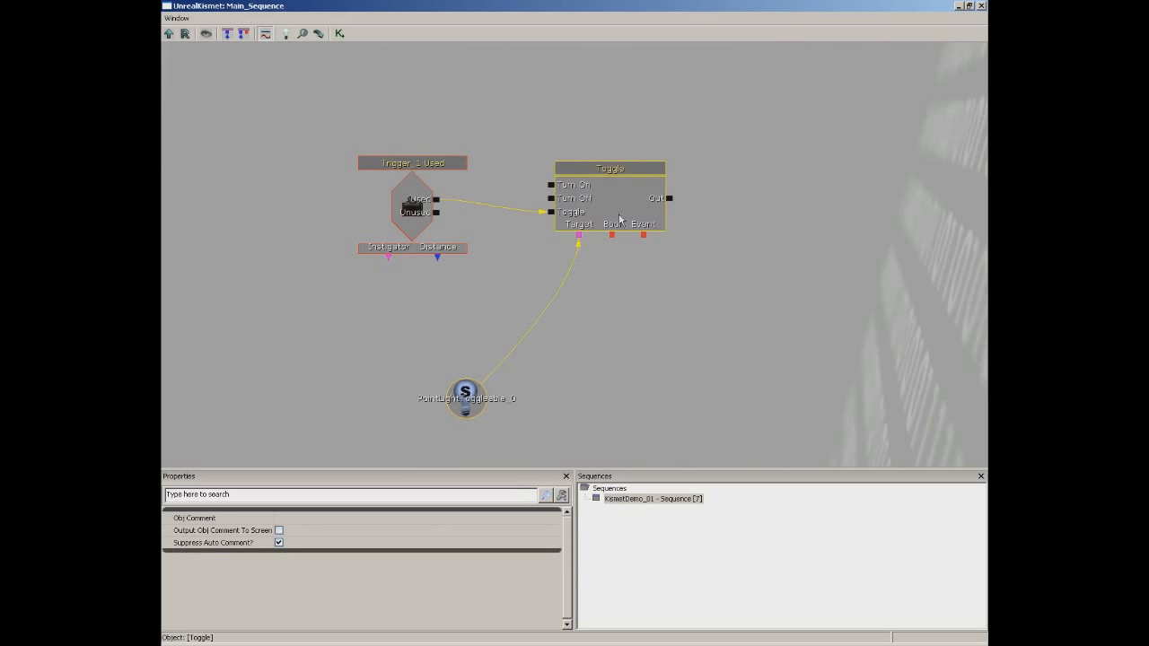
{"action": "left_click", "coordinate": [398, 205], "text": "ctrl"}
{"action": "left_click_drag", "start_coordinate": [668, 191], "coordinate": [689, 165], "text": "ctrl"}
{"action": "left_click", "coordinate": [676, 313]}
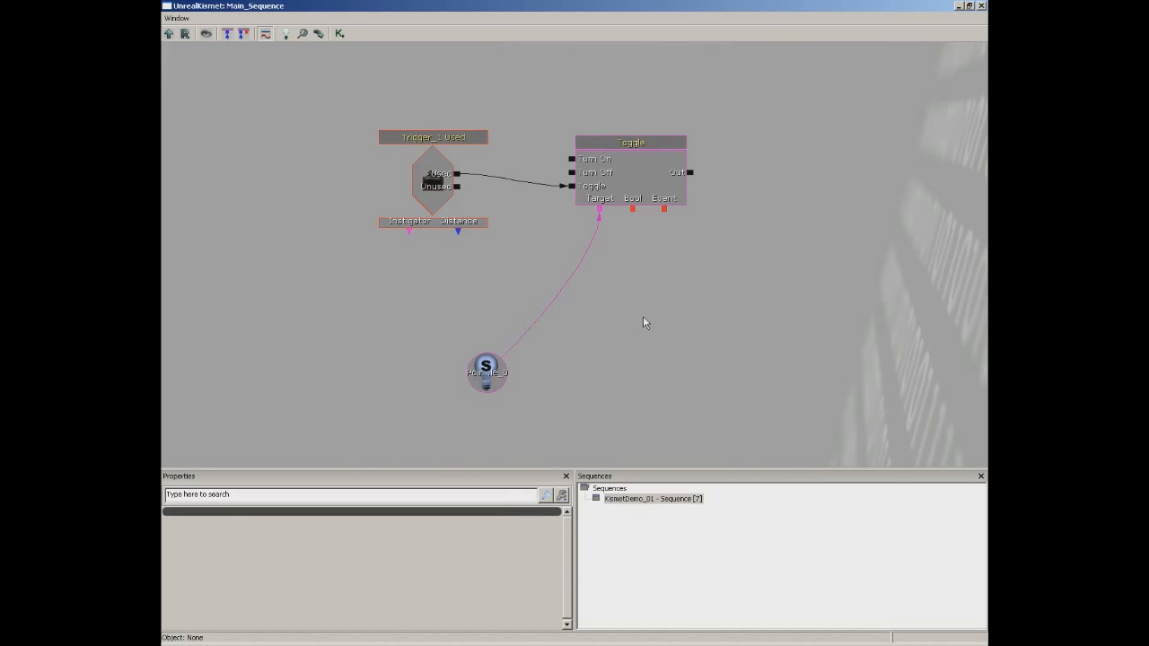
Box-select and shift the whole sequence, and bring the light variable and trigger event closer to the Toggle action
{"action": "left_click_drag", "start_coordinate": [284, 102], "coordinate": [745, 408], "text": "ctrl+alt"}
{"action": "left_click_drag", "start_coordinate": [446, 180], "coordinate": [420, 200]}
{"action": "left_click", "coordinate": [459, 382]}
{"action": "left_click_drag", "start_coordinate": [454, 391], "coordinate": [531, 304]}
{"action": "left_click", "coordinate": [409, 204]}
{"action": "left_click_drag", "start_coordinate": [408, 205], "coordinate": [460, 204]}
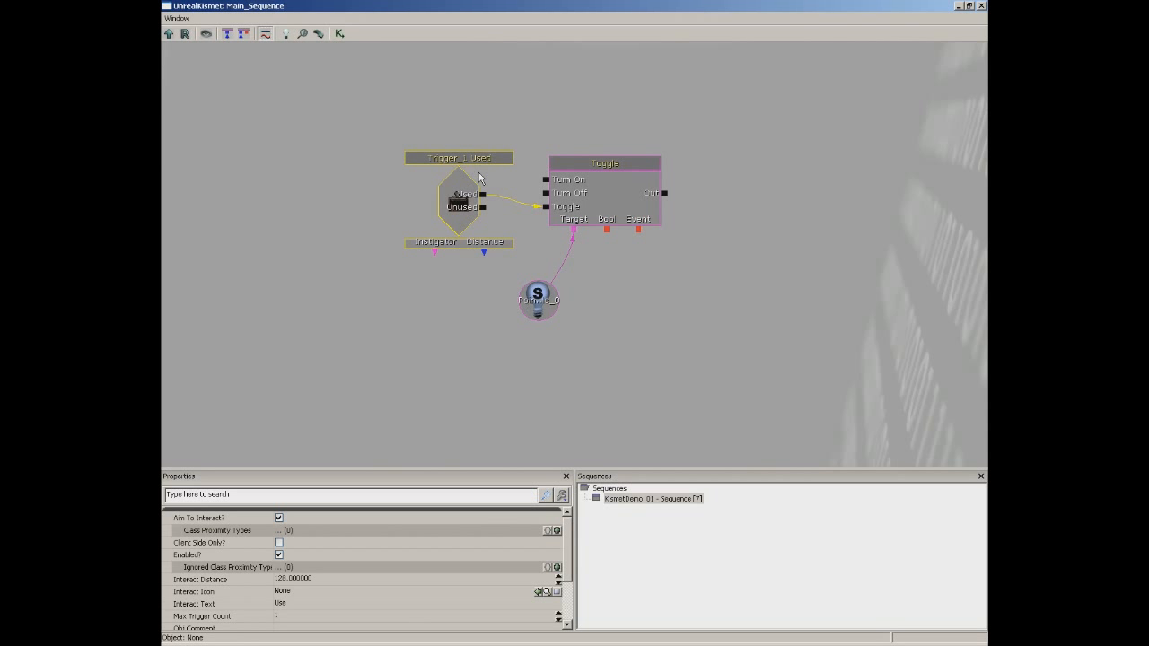
Close Kismet, play the level in the editor and walk through the gate to the wall switch
{"action": "left_click", "coordinate": [981, 5]}
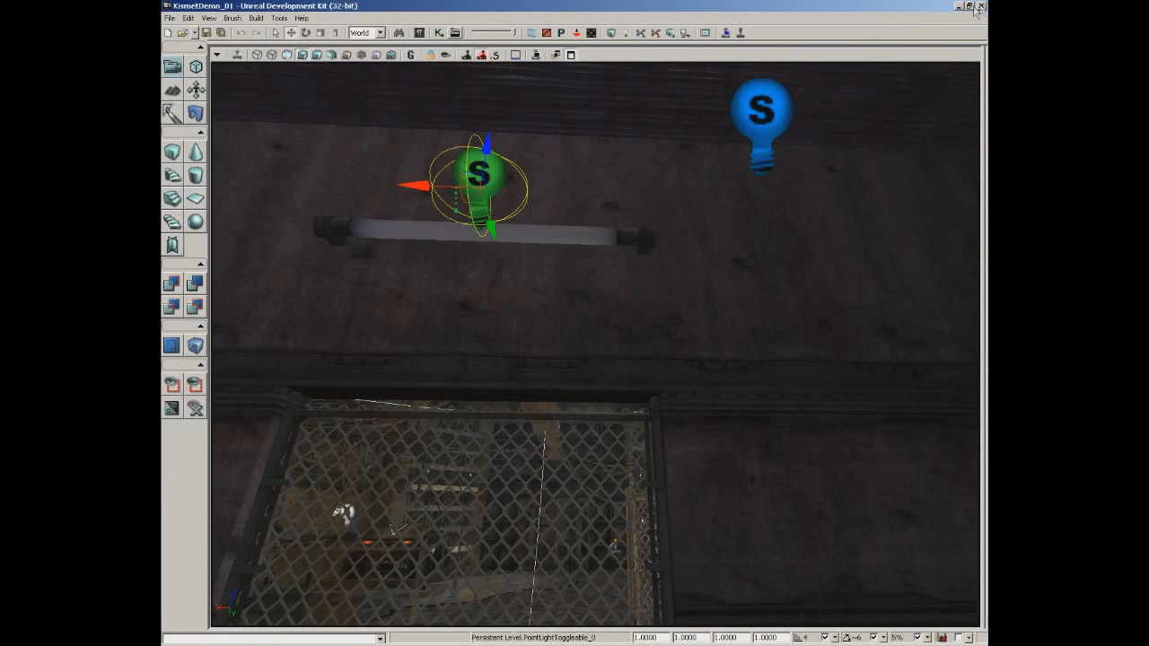
{"action": "left_click", "coordinate": [740, 33]}
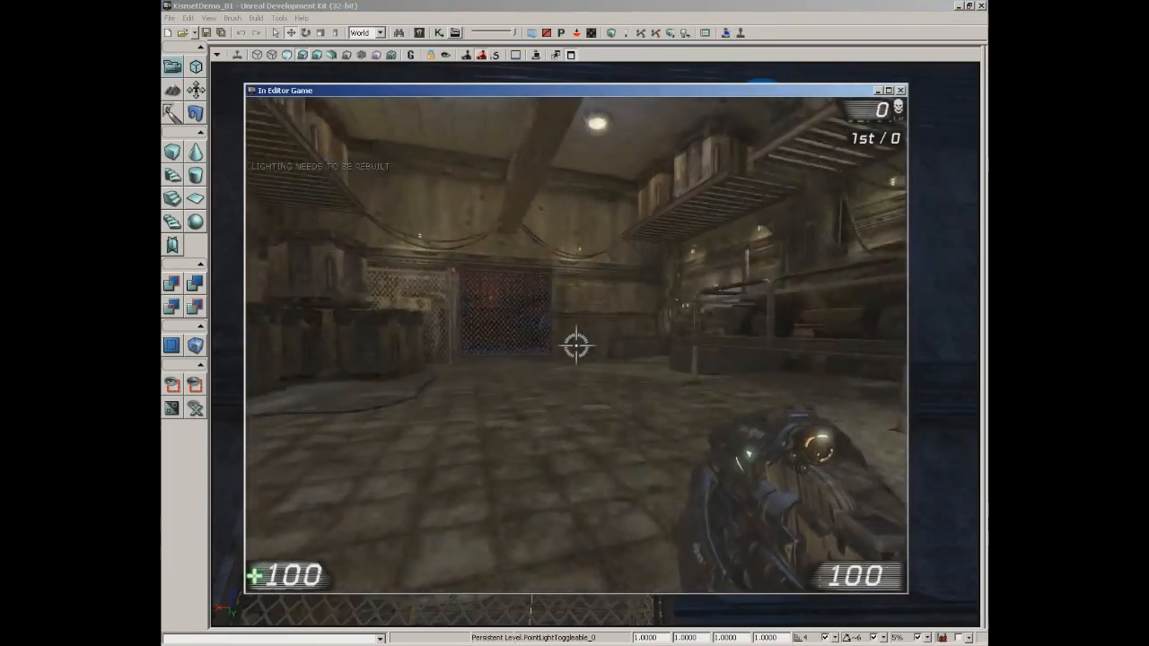
{"action": "key", "text": "w"}
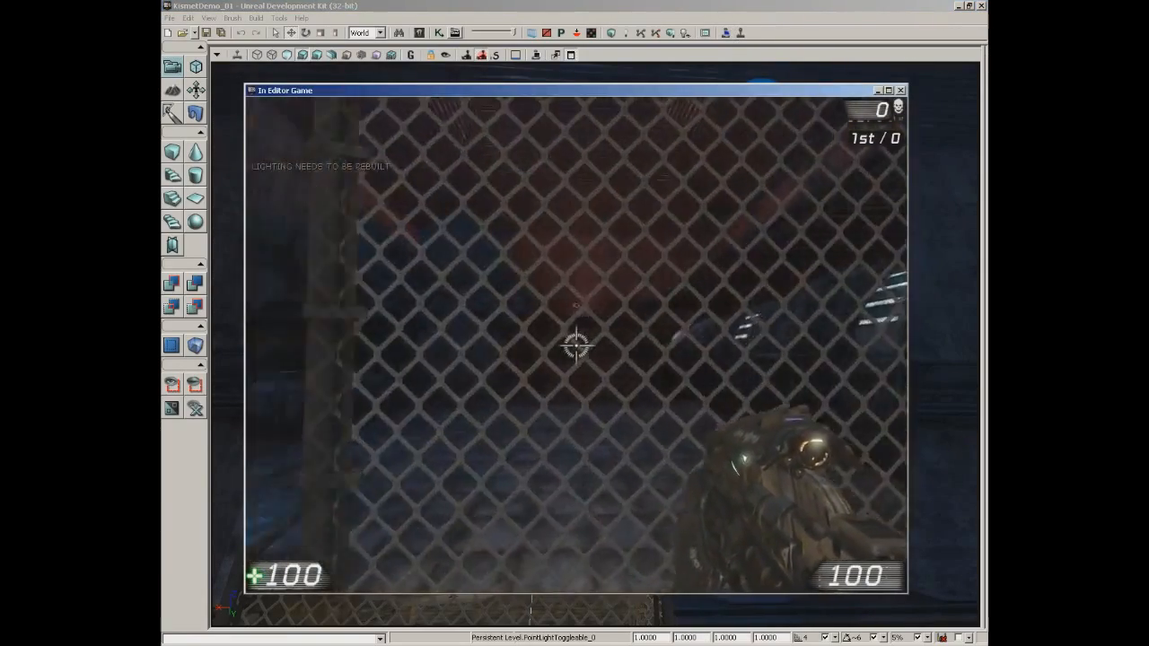
{"action": "key", "text": "w"}
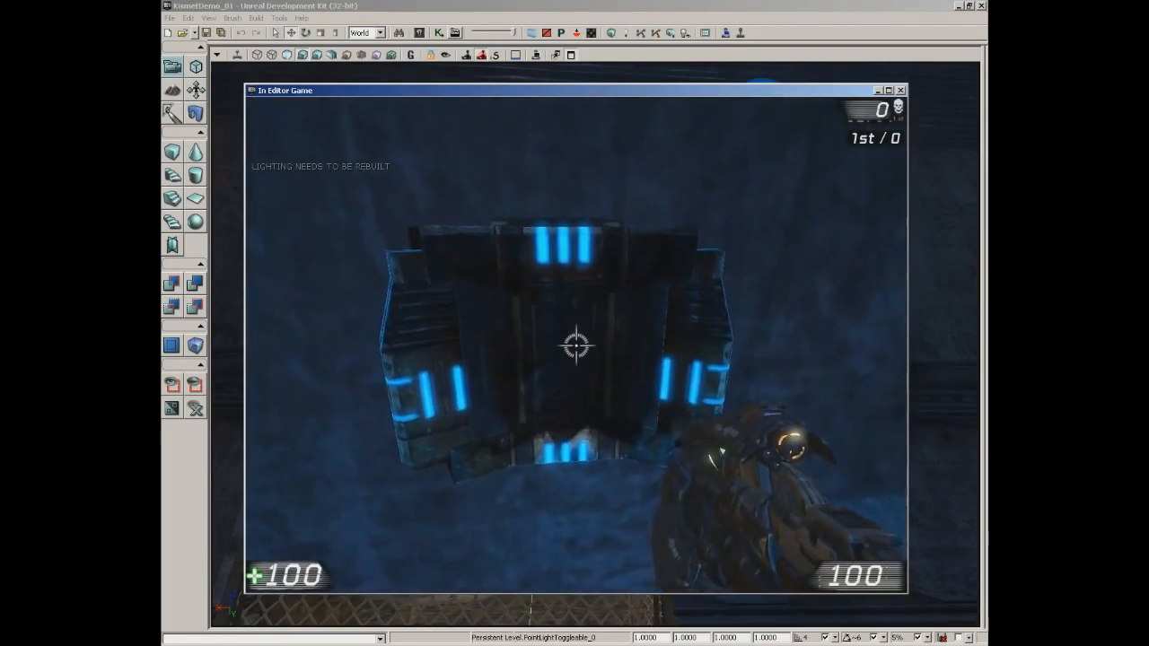
Test the wall switch in the game while checking the fluorescent light, and end the play session
{"action": "key", "text": "s"}
{"action": "key", "text": "a"}
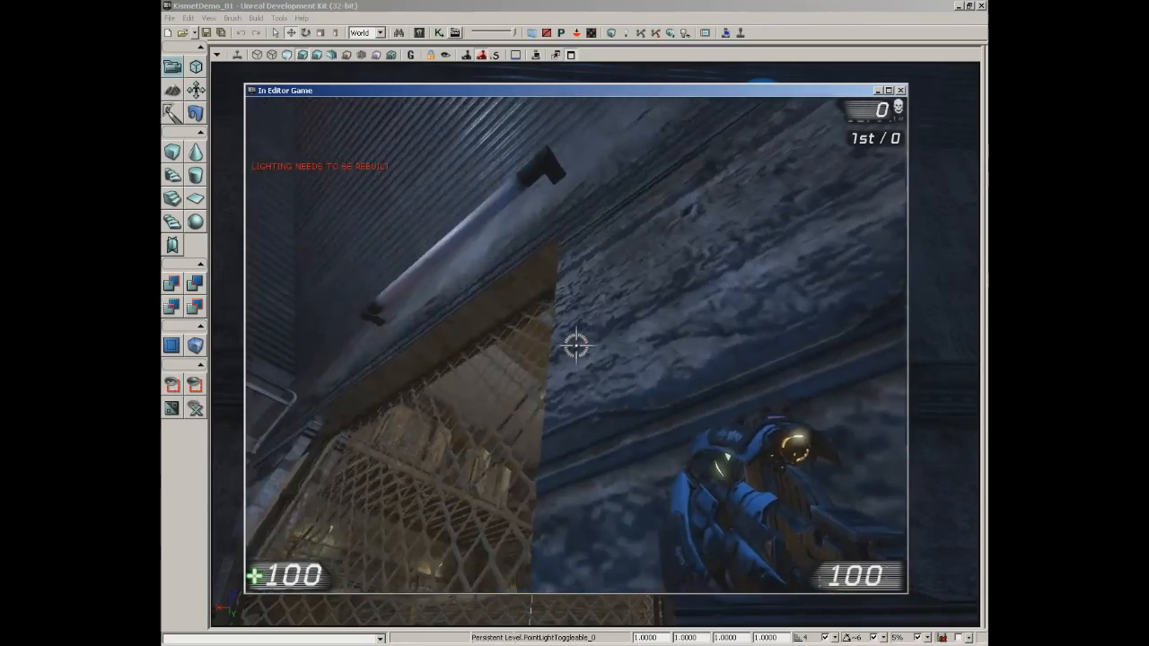
{"action": "key", "text": "w"}
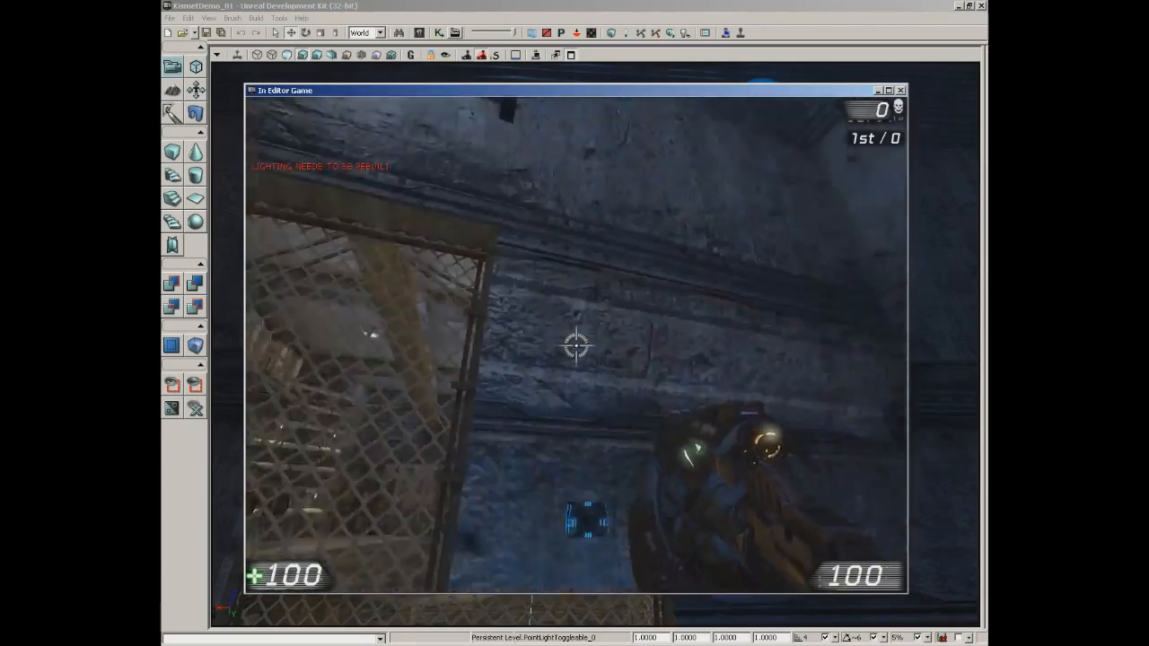
{"action": "key", "text": "w"}
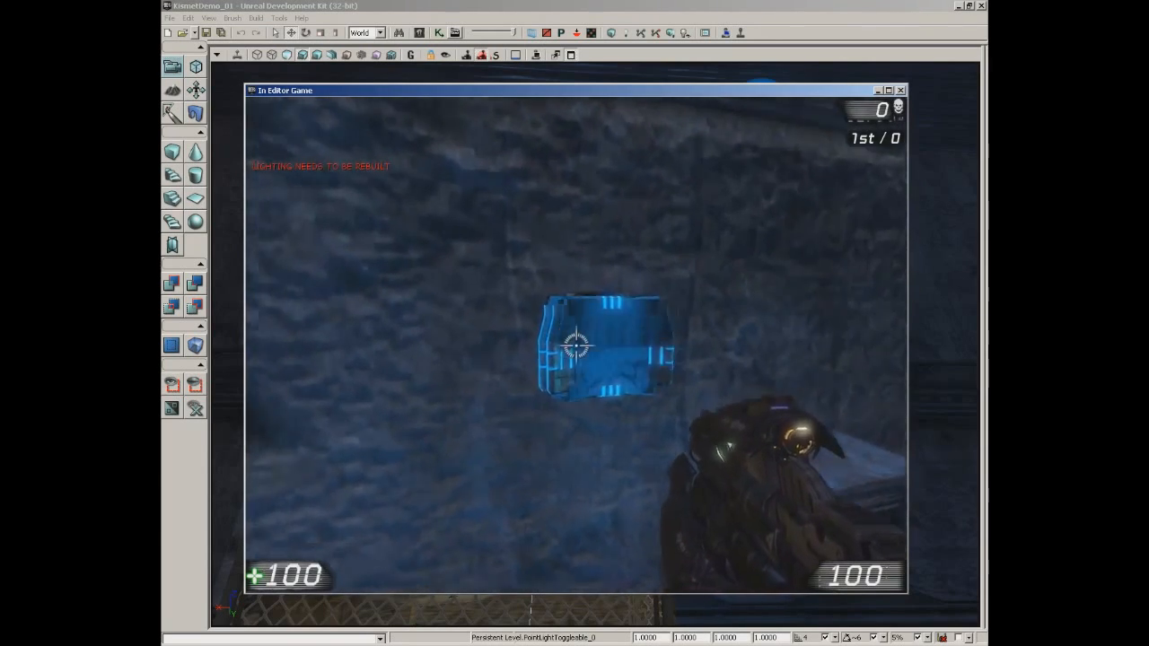
{"action": "key", "text": "s"}
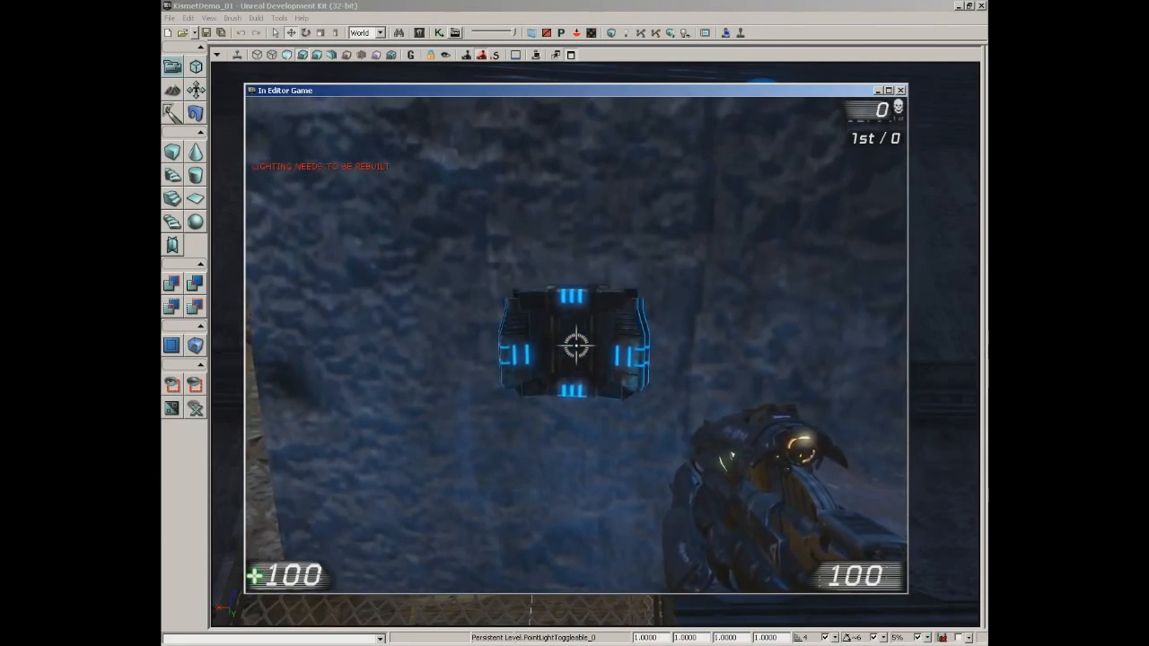
{"action": "key", "text": "w"}
{"action": "key", "text": "Escape"}
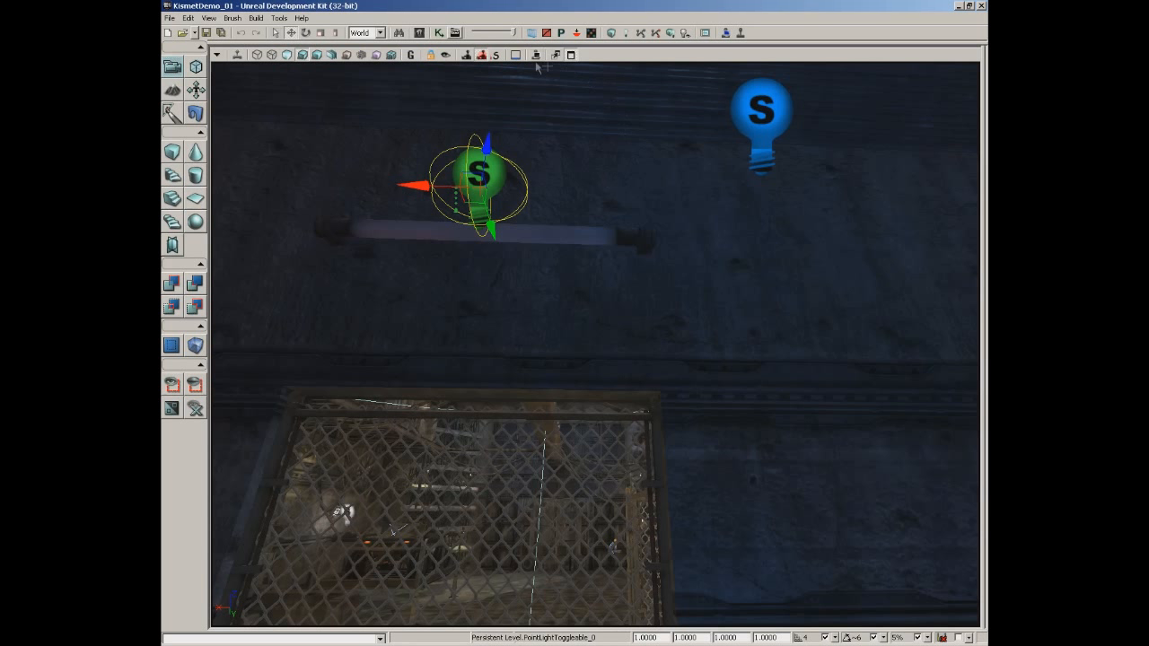
Reopen Kismet and disable Aim To Interact on the Trigger_1 Used event
{"action": "left_click", "coordinate": [439, 32]}
{"action": "left_click", "coordinate": [476, 211]}
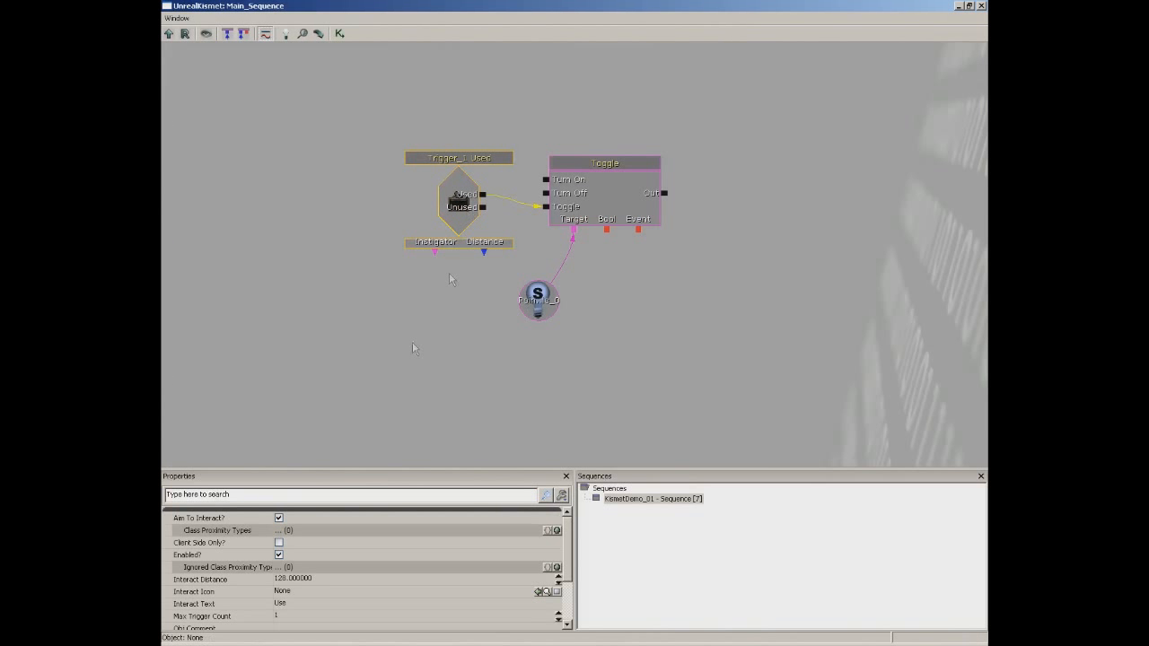
{"action": "left_click", "coordinate": [279, 518]}
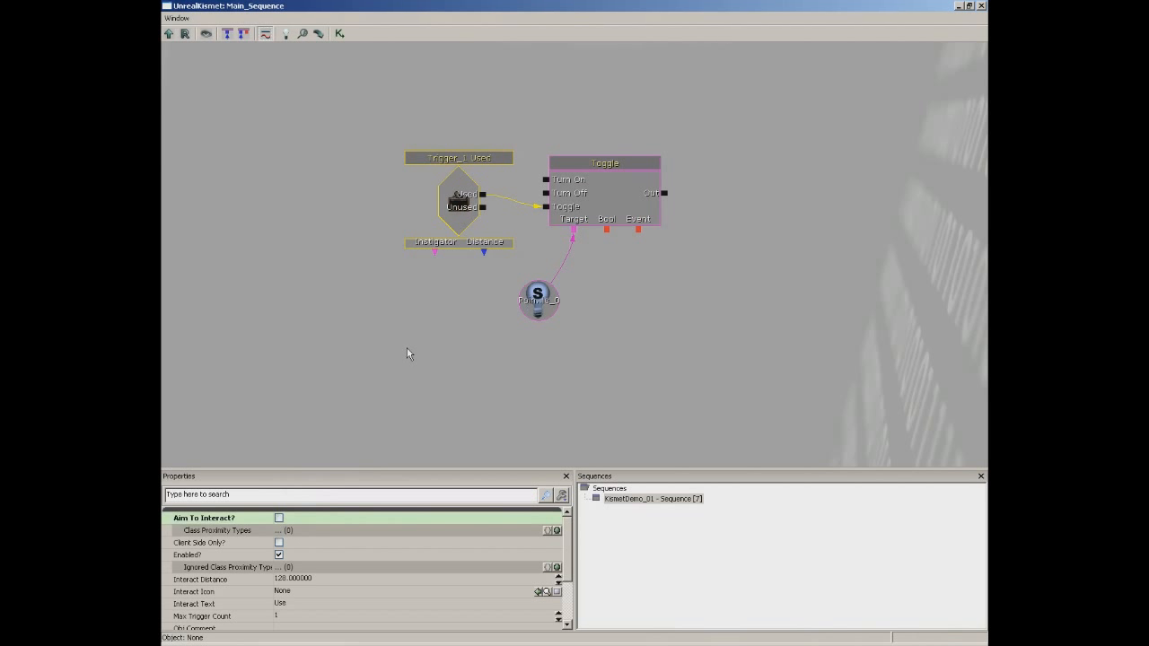
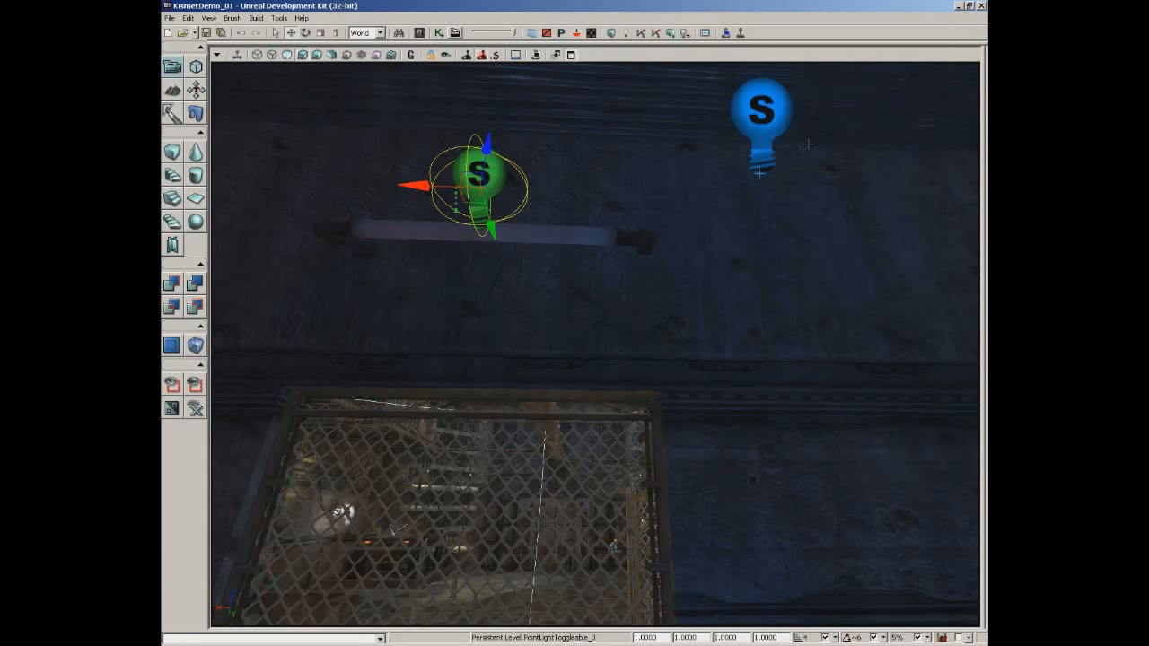
Return to Kismet and set the Trigger_1 Used event's Max Trigger Count to 0
{"action": "left_click", "coordinate": [438, 34]}
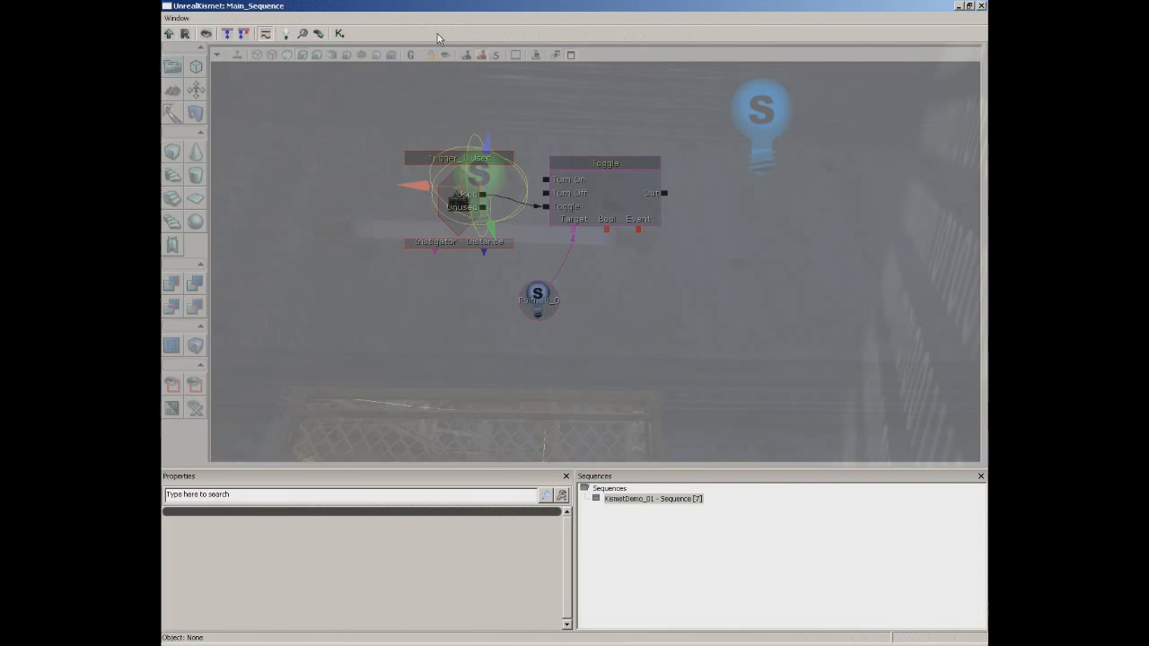
{"action": "left_click", "coordinate": [456, 206]}
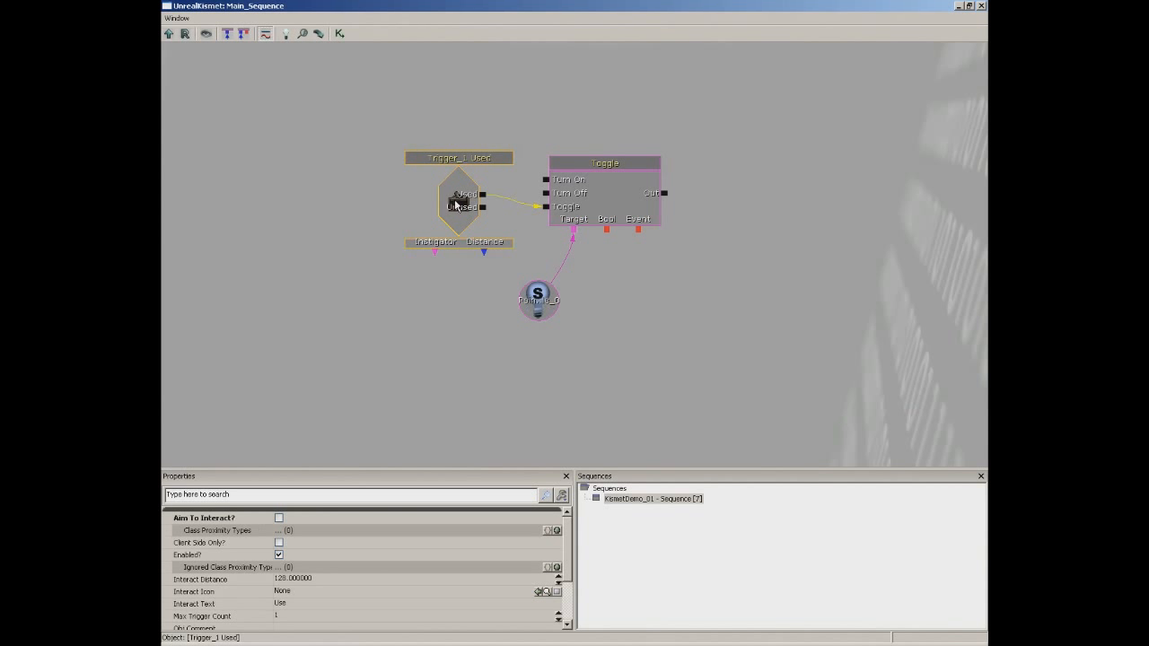
{"action": "left_click", "coordinate": [319, 617]}
{"action": "type", "text": "0"}
{"action": "key", "text": "Return"}
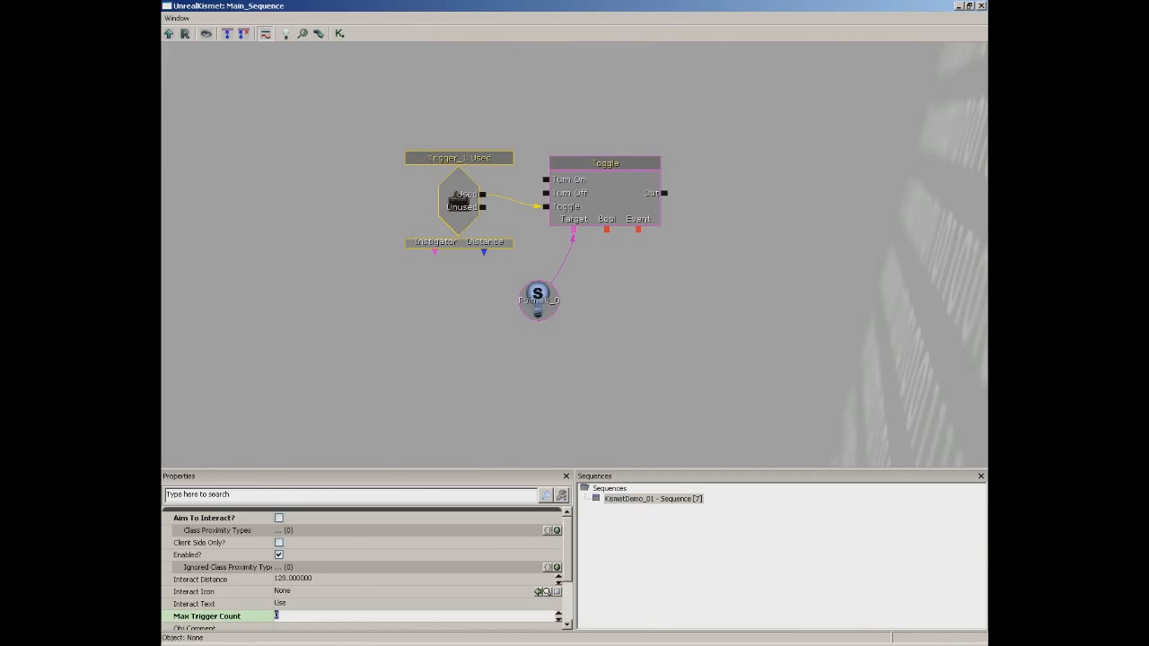
Close Kismet, start another play session in the editor and walk to the wall switch
{"action": "left_click", "coordinate": [982, 6]}
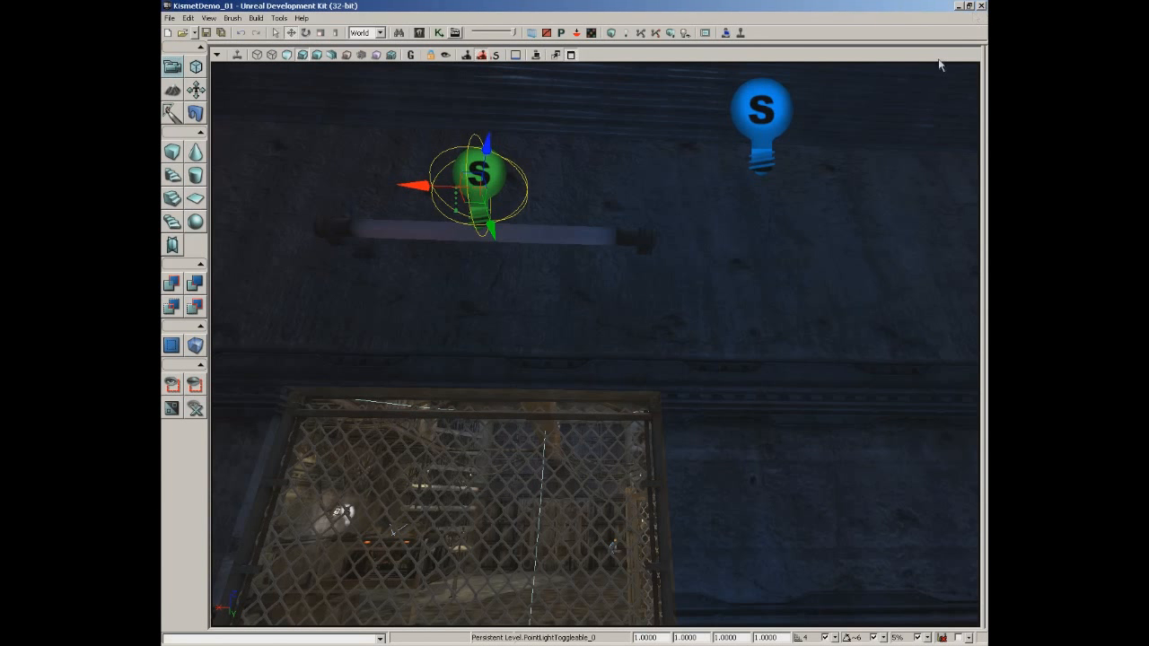
{"action": "left_click", "coordinate": [742, 33]}
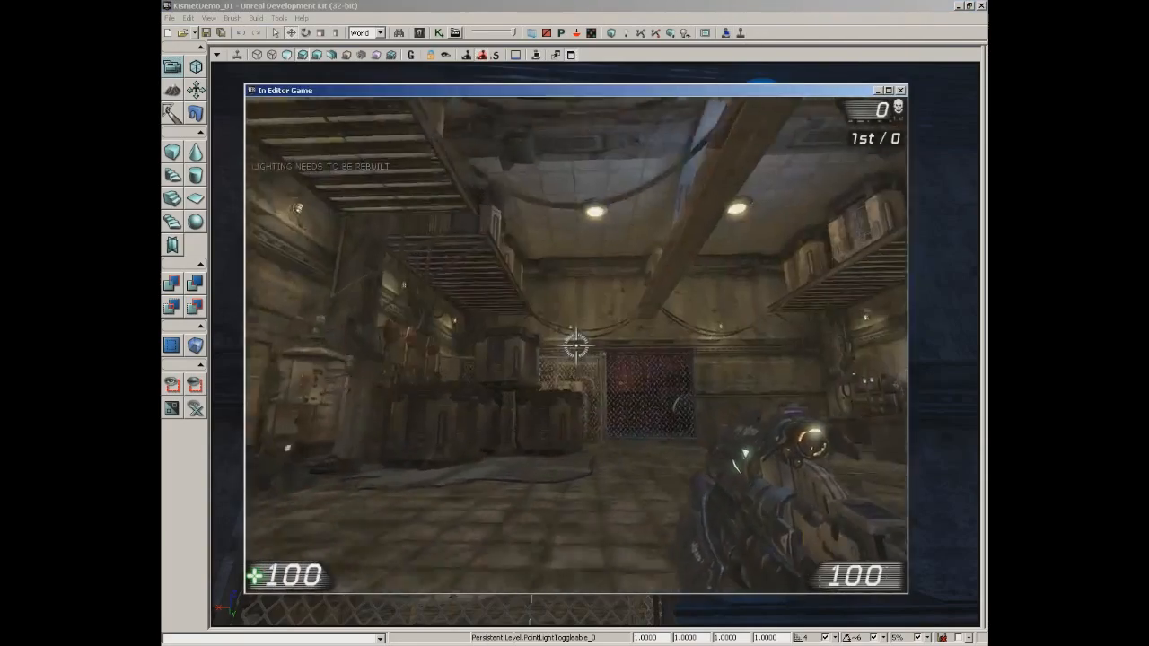
{"action": "key", "text": "w"}
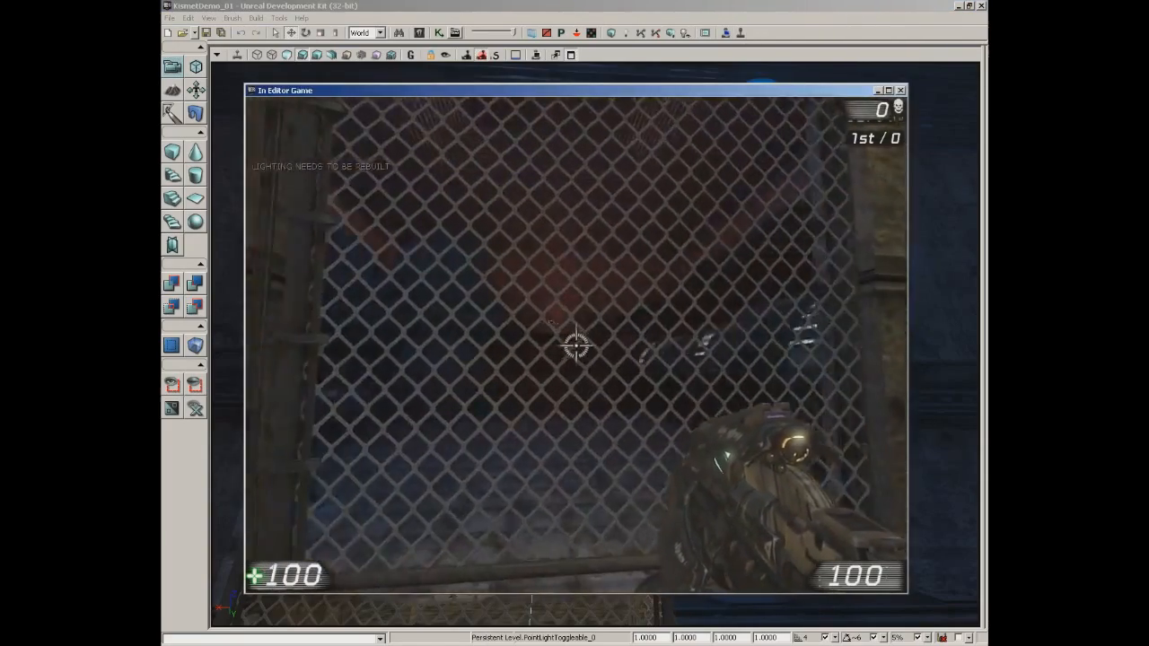
{"action": "key", "text": "w"}
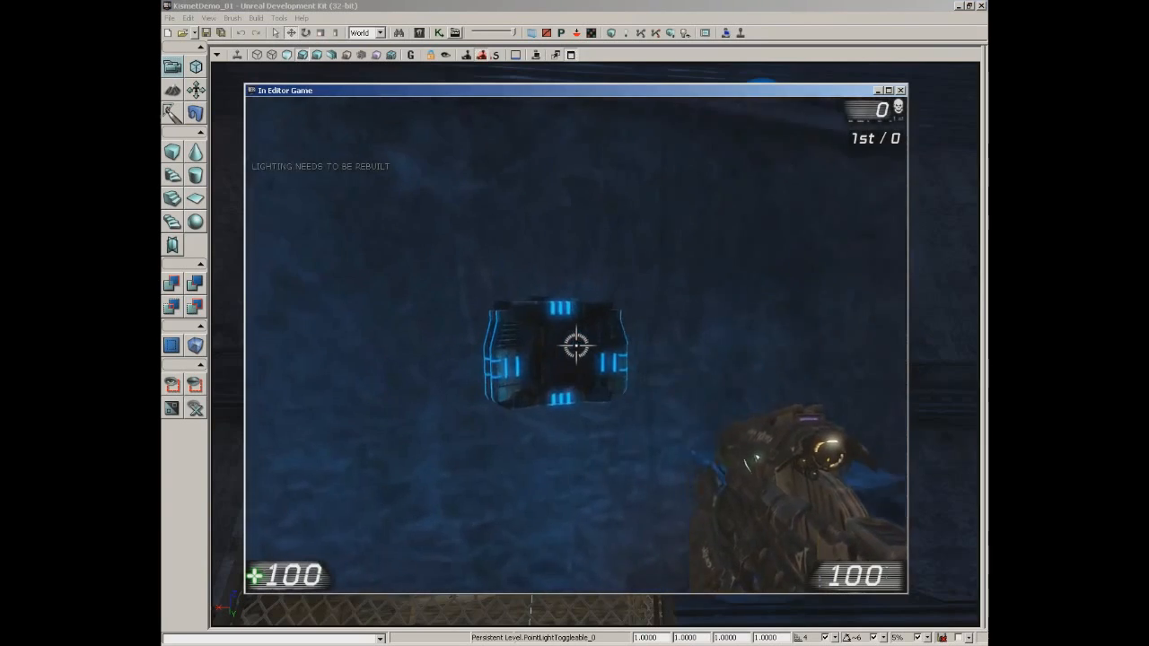
Use the wall switch repeatedly and check how the fluorescent light responds
{"action": "key", "text": "e"}
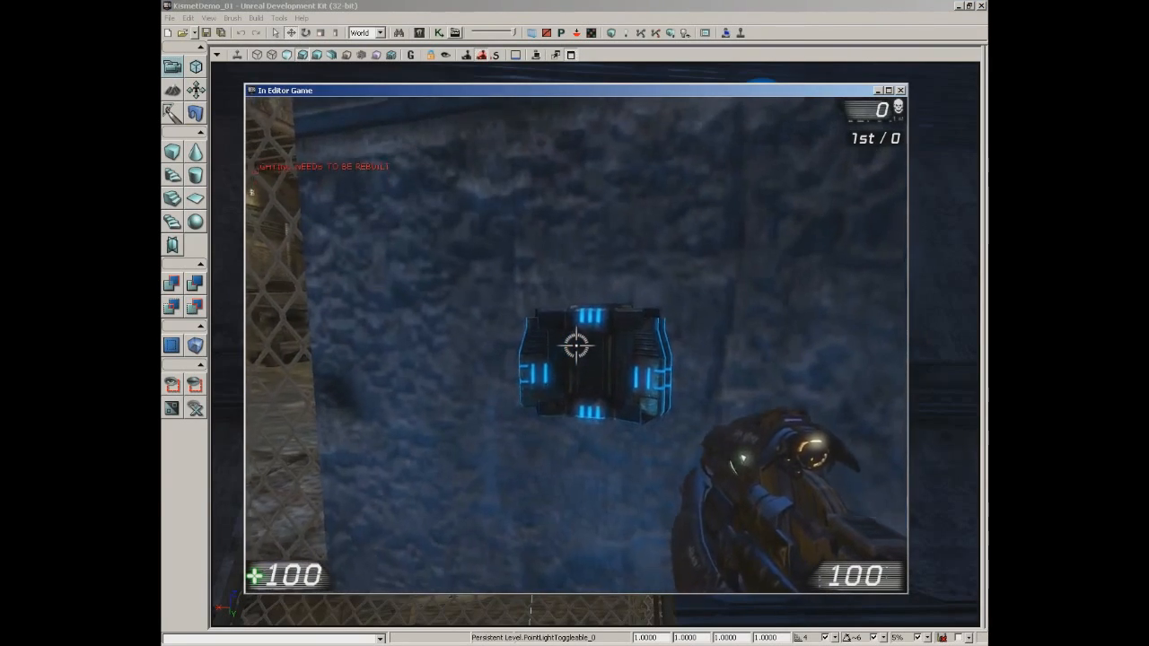
{"action": "key", "text": "w"}
{"action": "key", "text": "e"}
{"action": "key", "text": "e"}
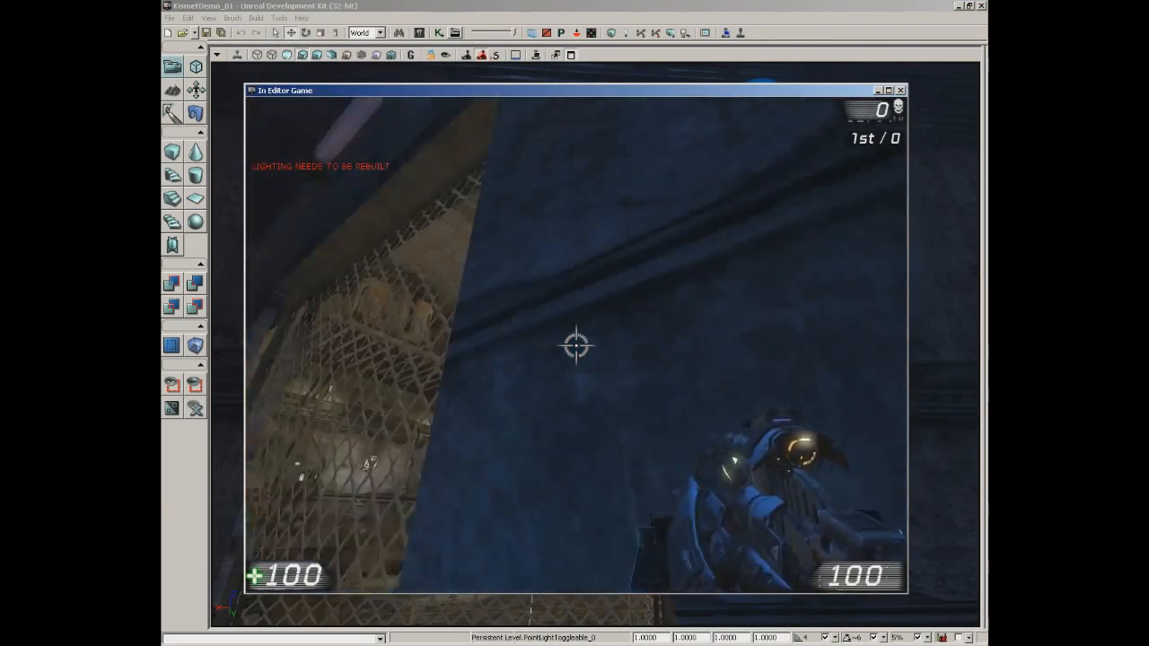
{"action": "key", "text": "e"}
{"action": "key", "text": "e"}
{"action": "key", "text": "e"}
{"action": "key", "text": "e"}
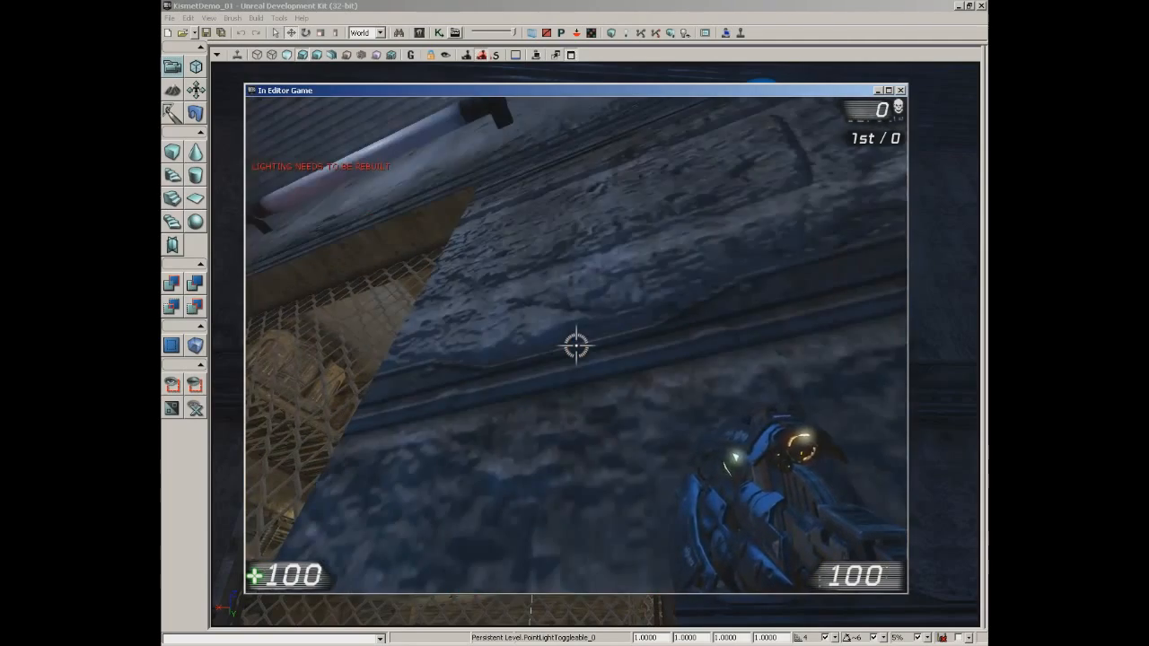
{"action": "key", "text": "e"}
{"action": "key", "text": "e"}
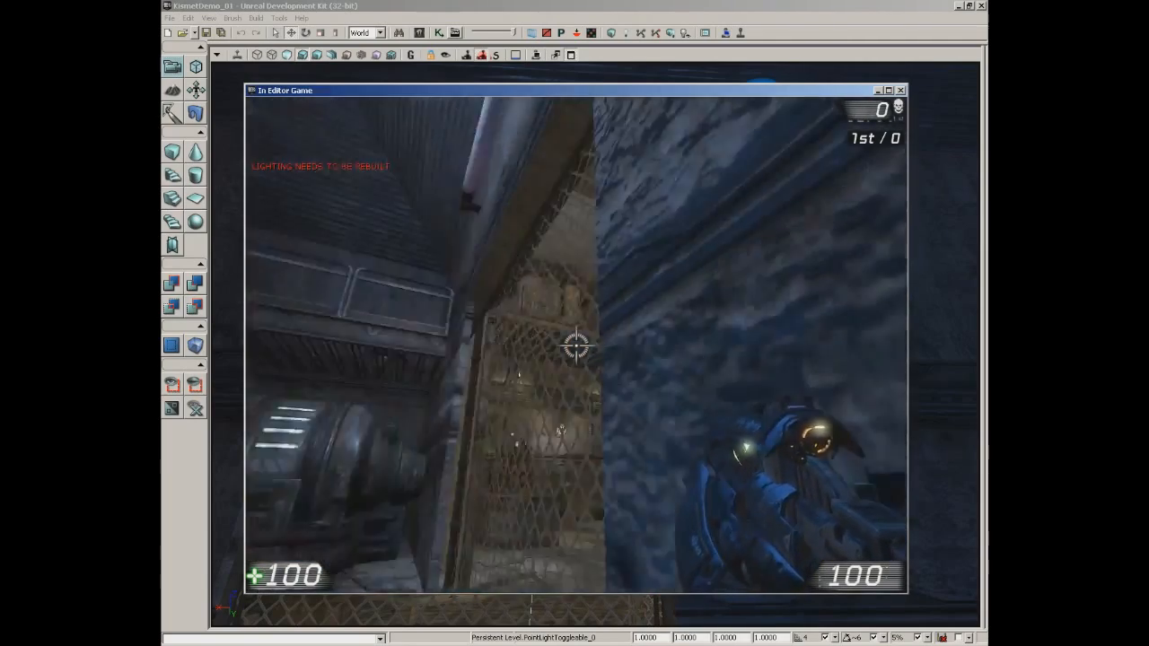
Use the wall switch once more, end the play session and set the selected toggleable point light's Brightness to 2.5
{"action": "key", "text": "e"}
{"action": "key", "text": "Escape"}
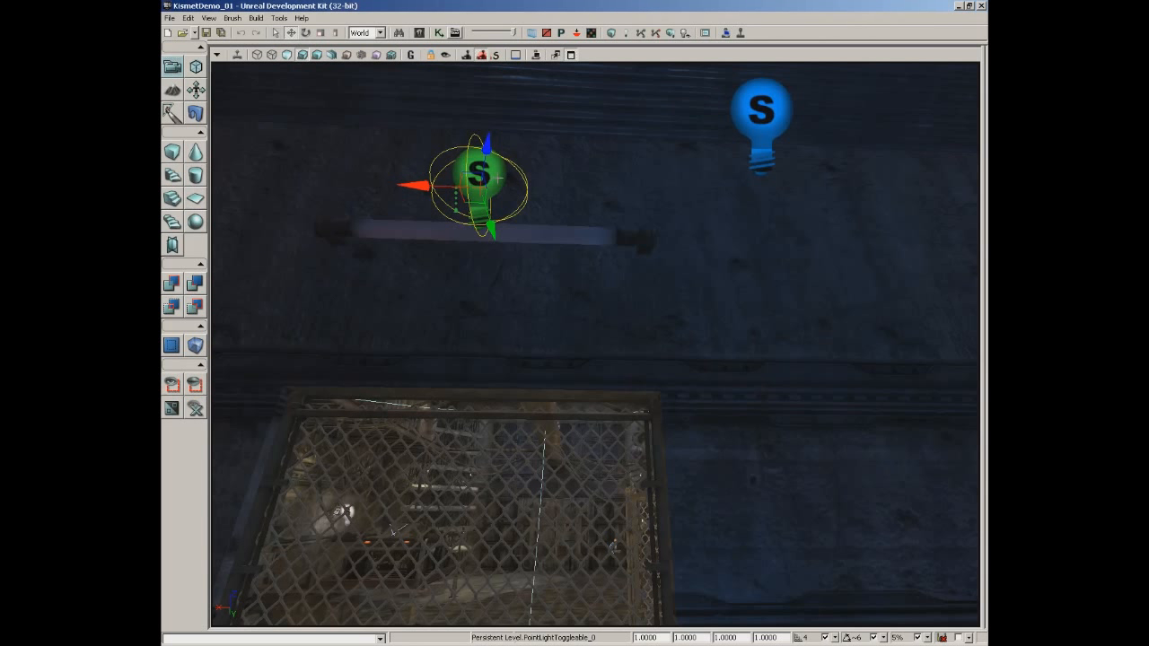
{"action": "key", "text": "F4"}
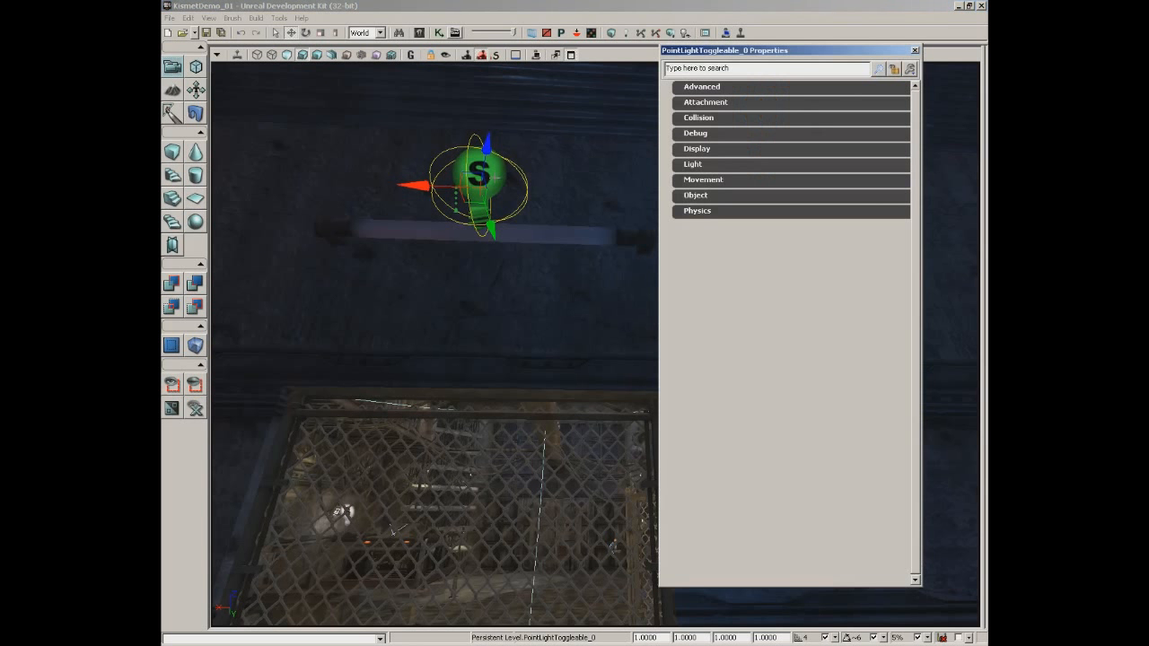
{"action": "left_click", "coordinate": [704, 169]}
{"action": "left_click", "coordinate": [711, 181]}
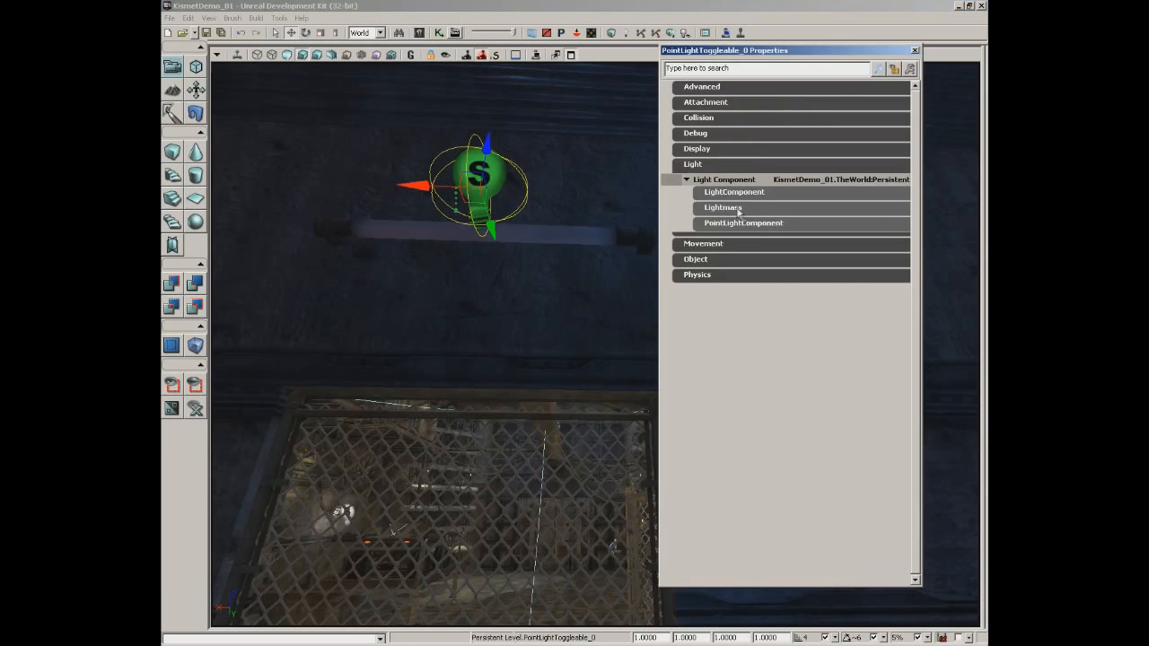
{"action": "left_click", "coordinate": [729, 194]}
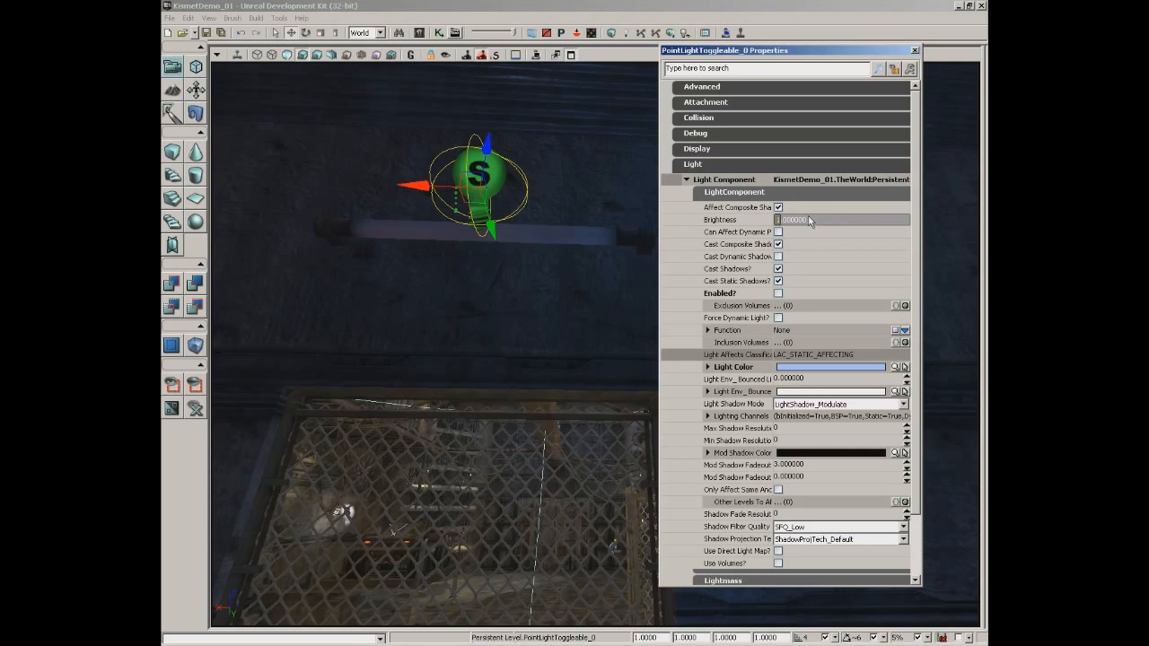
{"action": "left_click", "coordinate": [909, 219]}
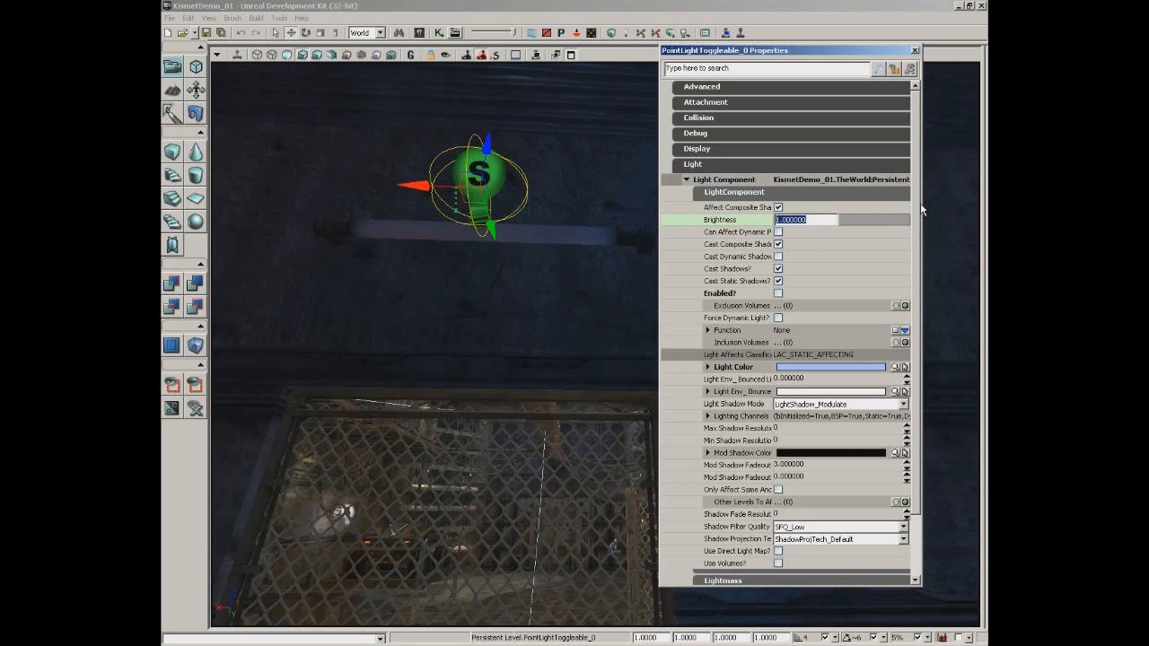
{"action": "type", "text": "5.5"}
{"action": "key", "text": "Return"}
Enable the point light to preview its brightness in the room, disable it again and close its properties
{"action": "left_click", "coordinate": [779, 293]}
{"action": "right_click_drag", "start_coordinate": [569, 324], "coordinate": [562, 383]}
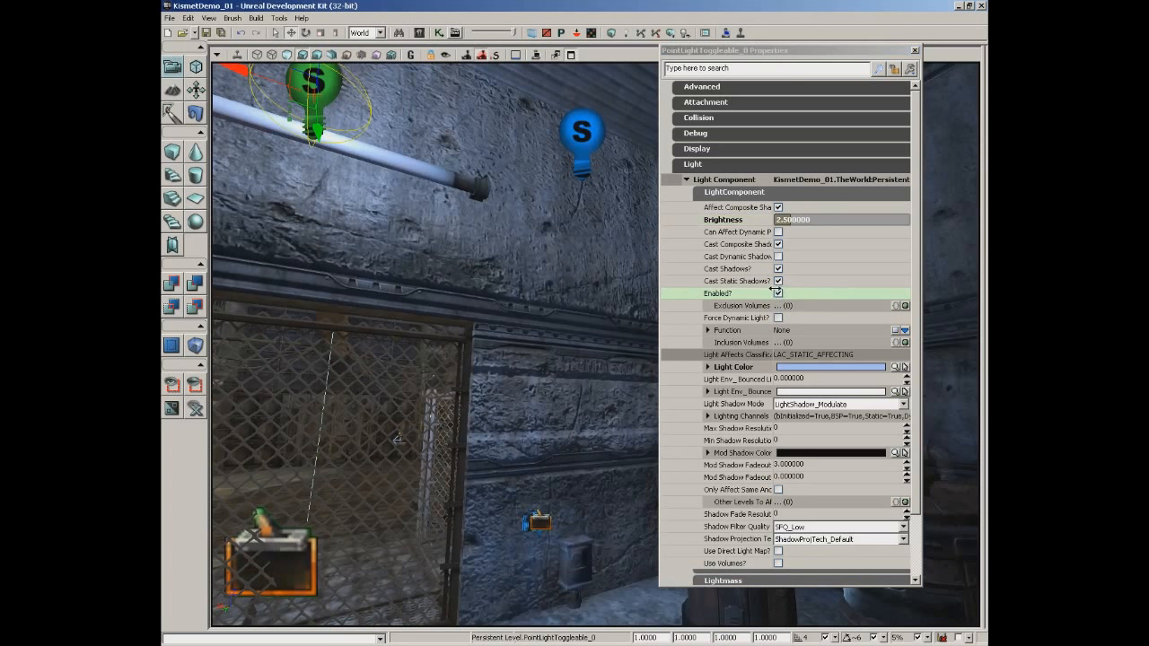
{"action": "left_click", "coordinate": [779, 294]}
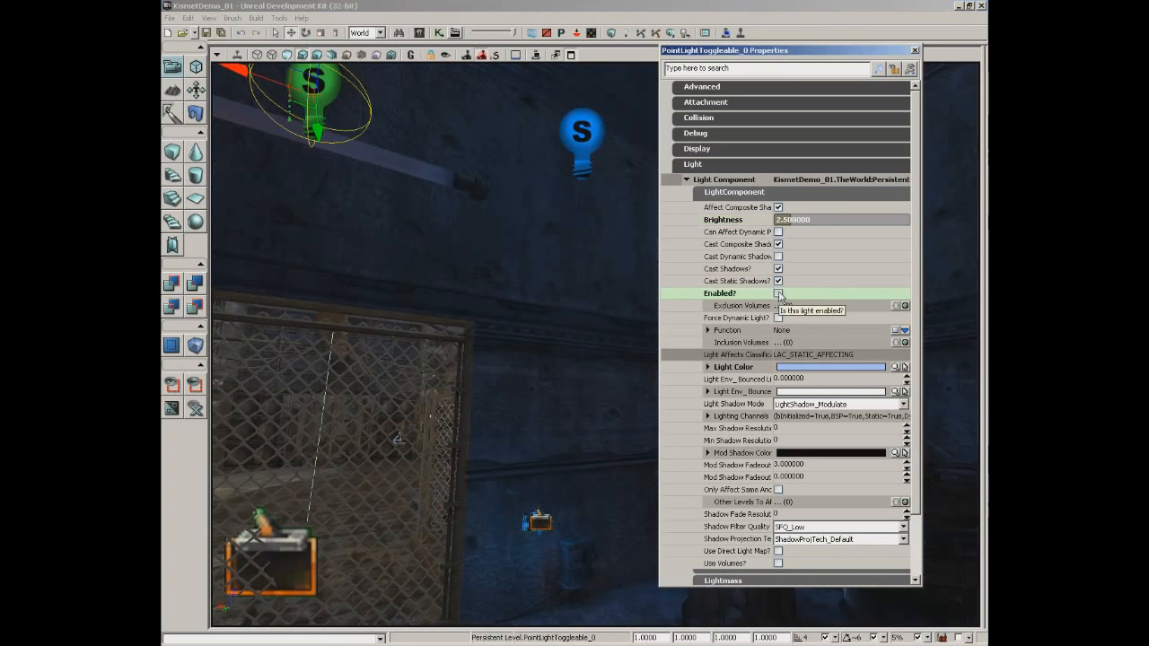
{"action": "left_click", "coordinate": [915, 50]}
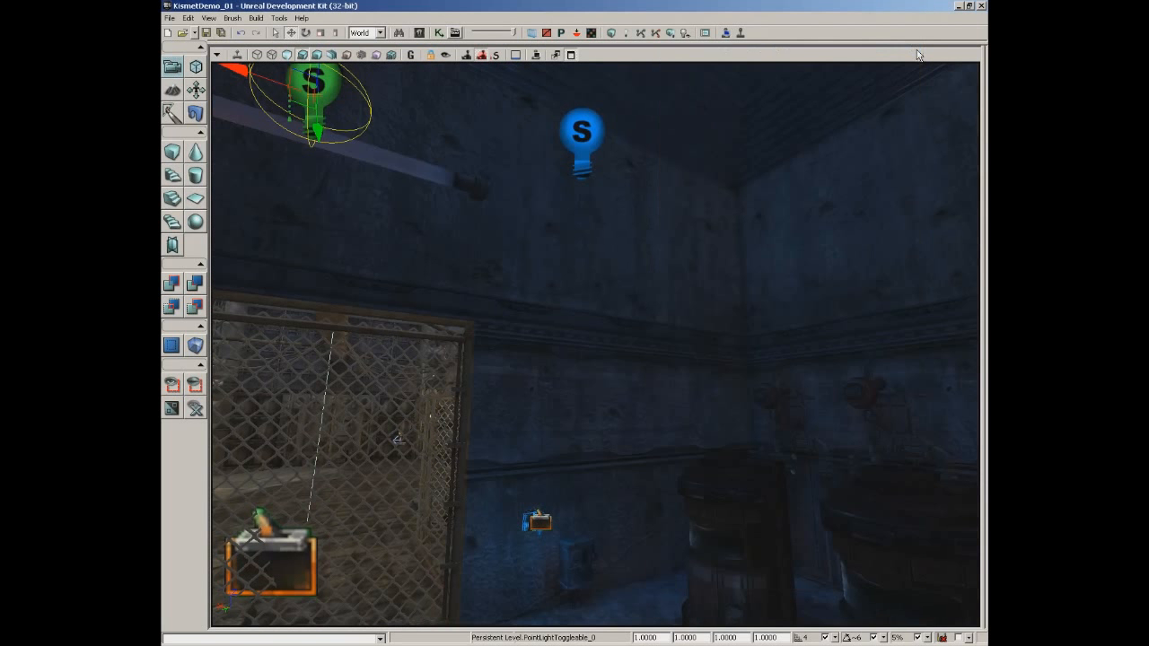
Start a new play session in the editor and walk through the room to the wall switch
{"action": "left_click", "coordinate": [741, 34]}
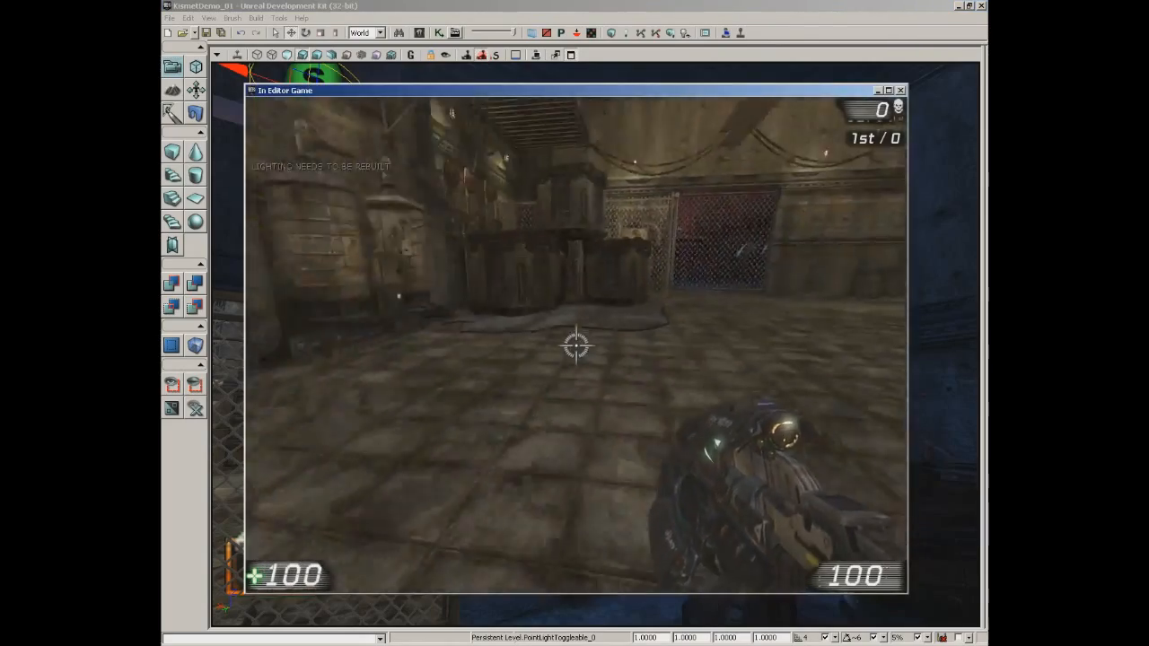
{"action": "key", "text": "w"}
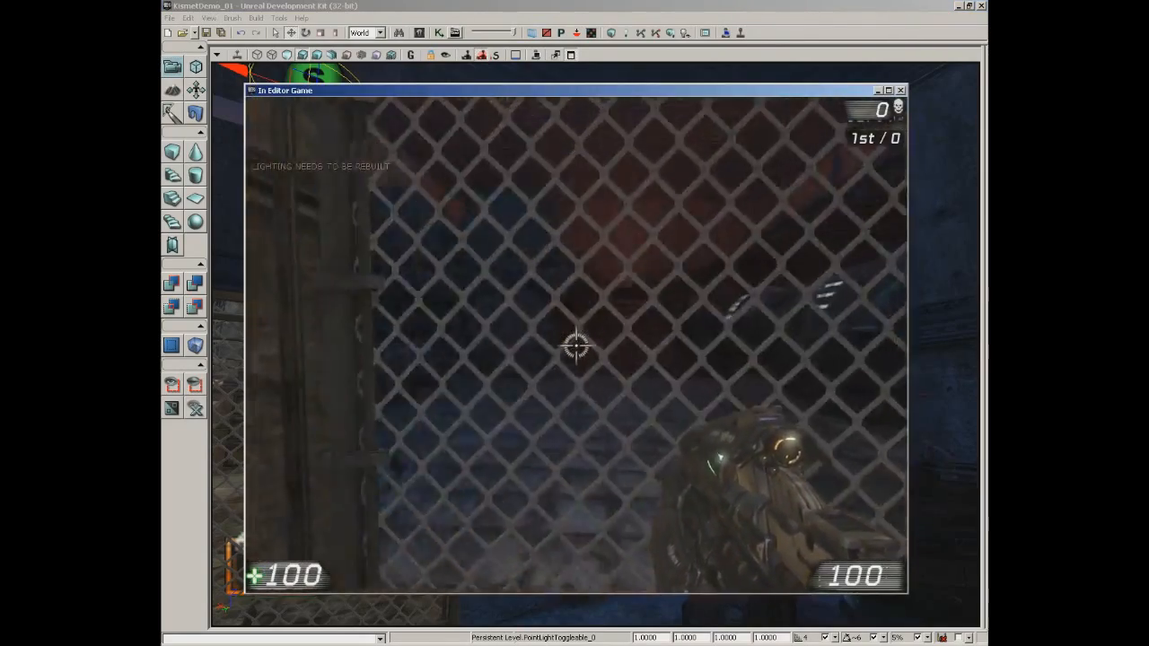
{"action": "key", "text": "w"}
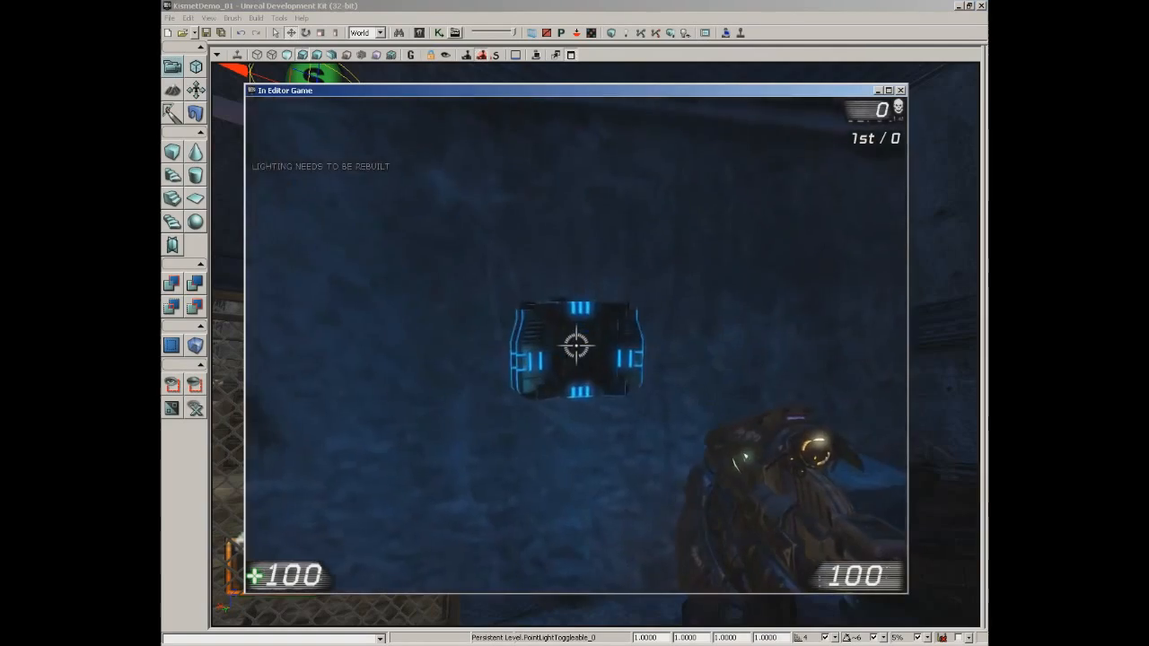
Use the wall switch several times, check the brighter light turning on and off, and end the play session
{"action": "key", "text": "e"}
{"action": "key", "text": "e"}
{"action": "key", "text": "e"}
{"action": "key", "text": "e"}
{"action": "key", "text": "e"}
{"action": "key", "text": "e"}
{"action": "key", "text": "e"}
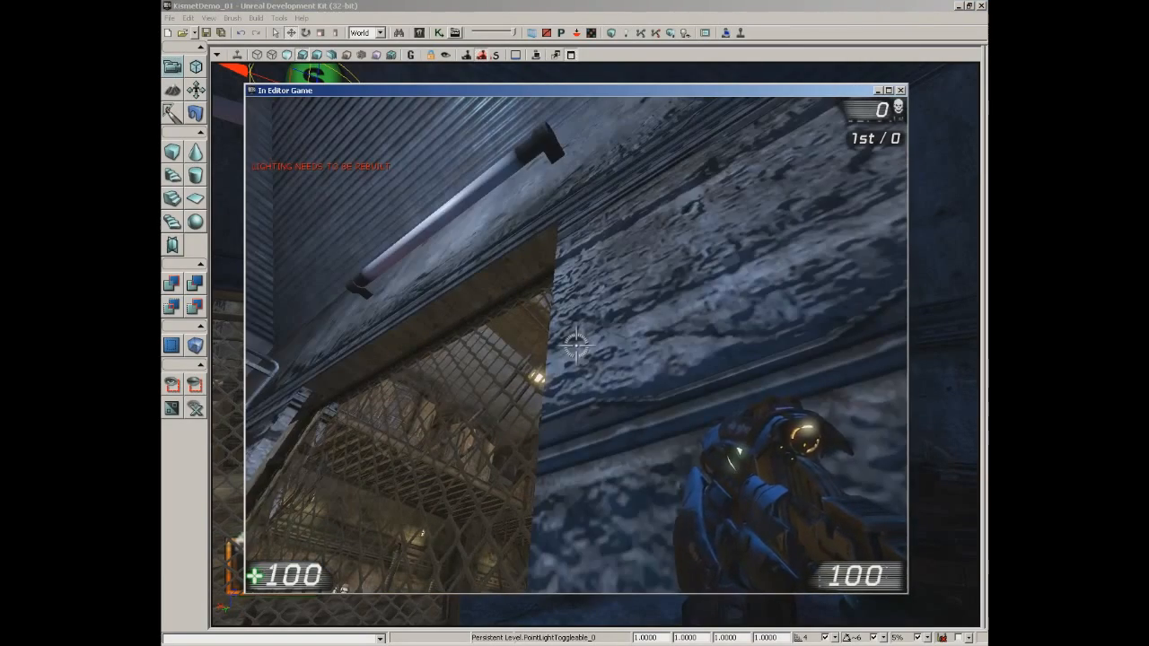
{"action": "key", "text": "e"}
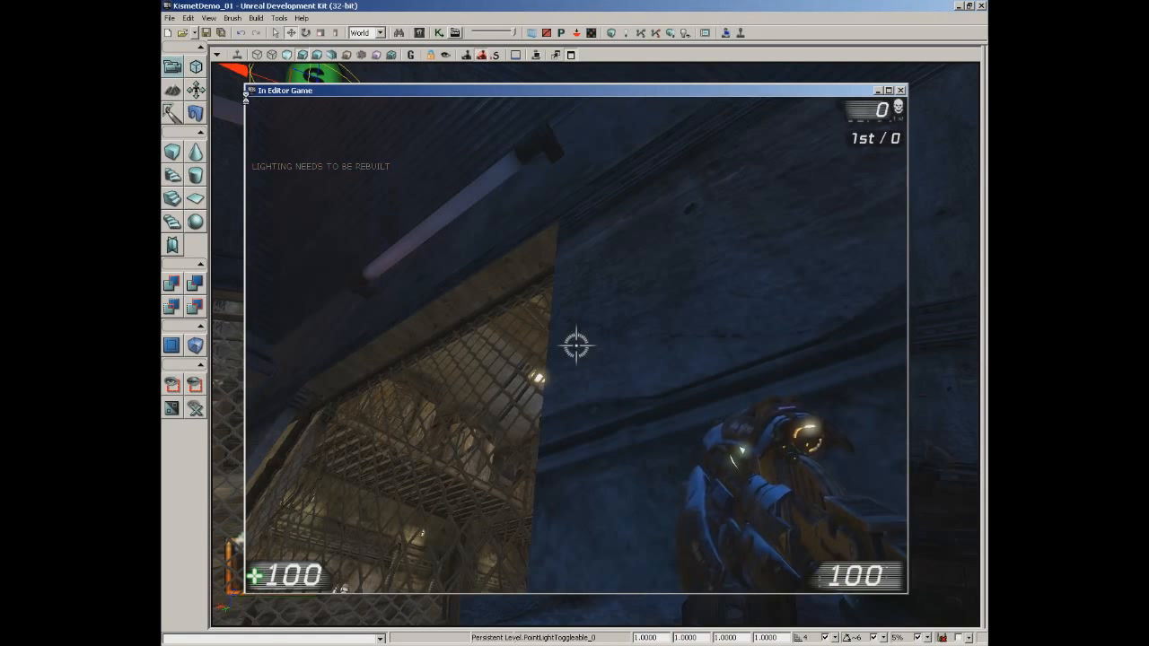
{"action": "key", "text": "Escape"}
Select the fluorescent tube mesh above the gate and view the KismetDemoAssets package in the Content Browser
{"action": "mouse_move", "coordinate": [638, 325]}
{"action": "right_mouse_down"}
{"action": "mouse_move", "coordinate": [601, 314]}
{"action": "mouse_move", "coordinate": [635, 326]}
{"action": "right_mouse_up"}
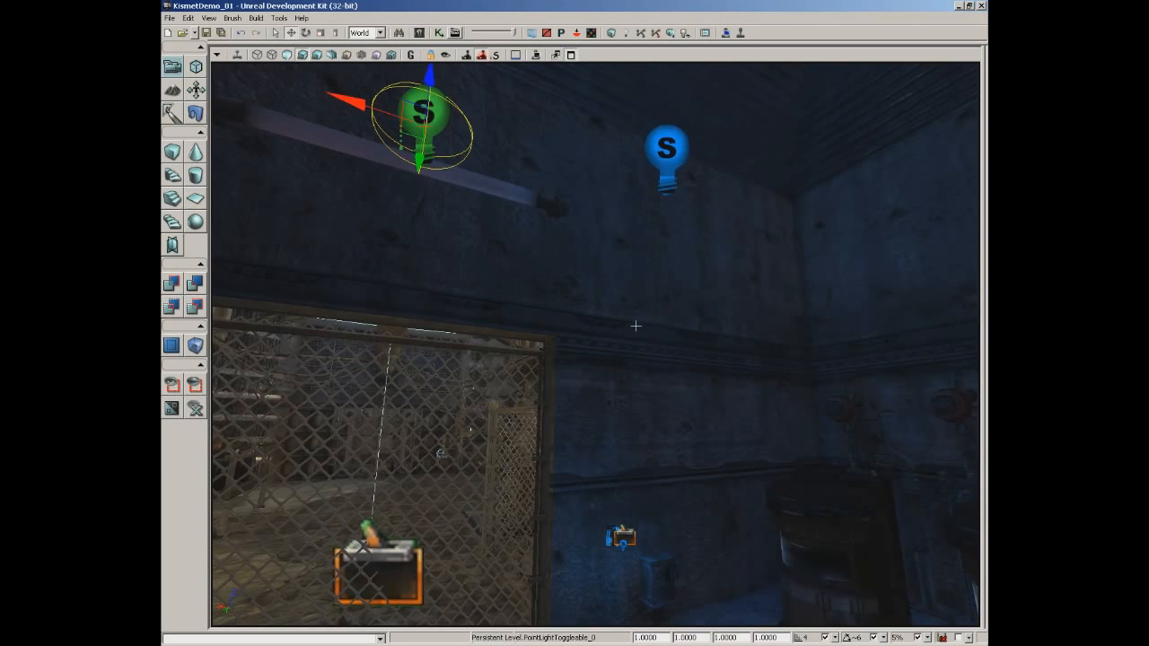
{"action": "right_click_drag", "start_coordinate": [649, 326], "coordinate": [646, 320]}
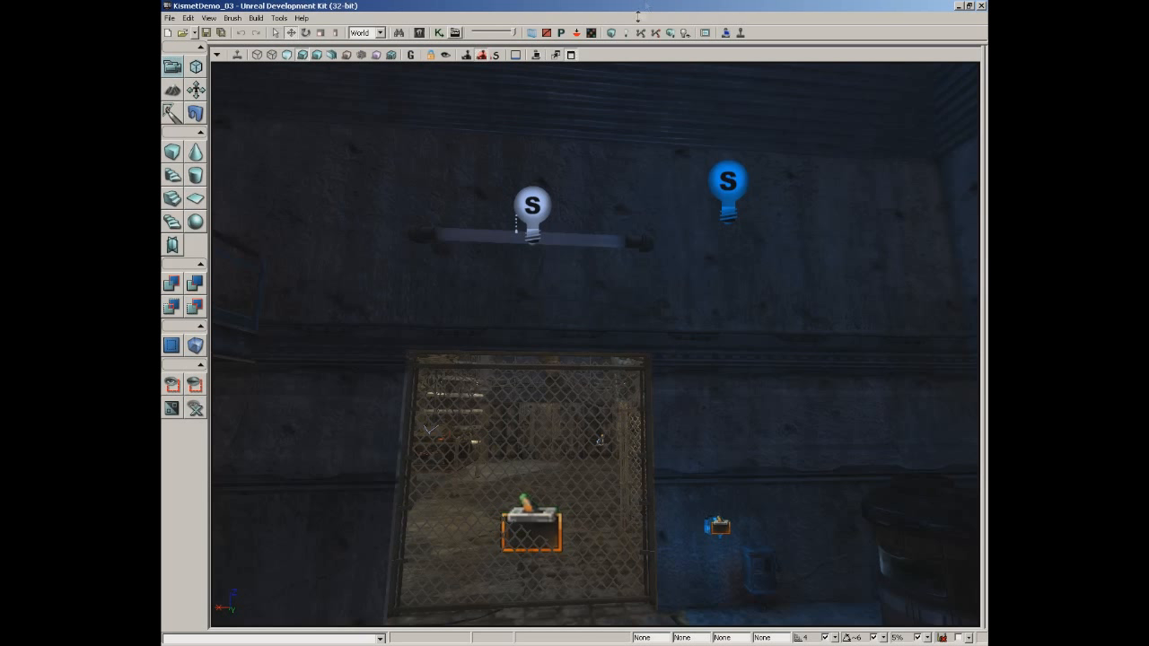
{"action": "left_click", "coordinate": [583, 239]}
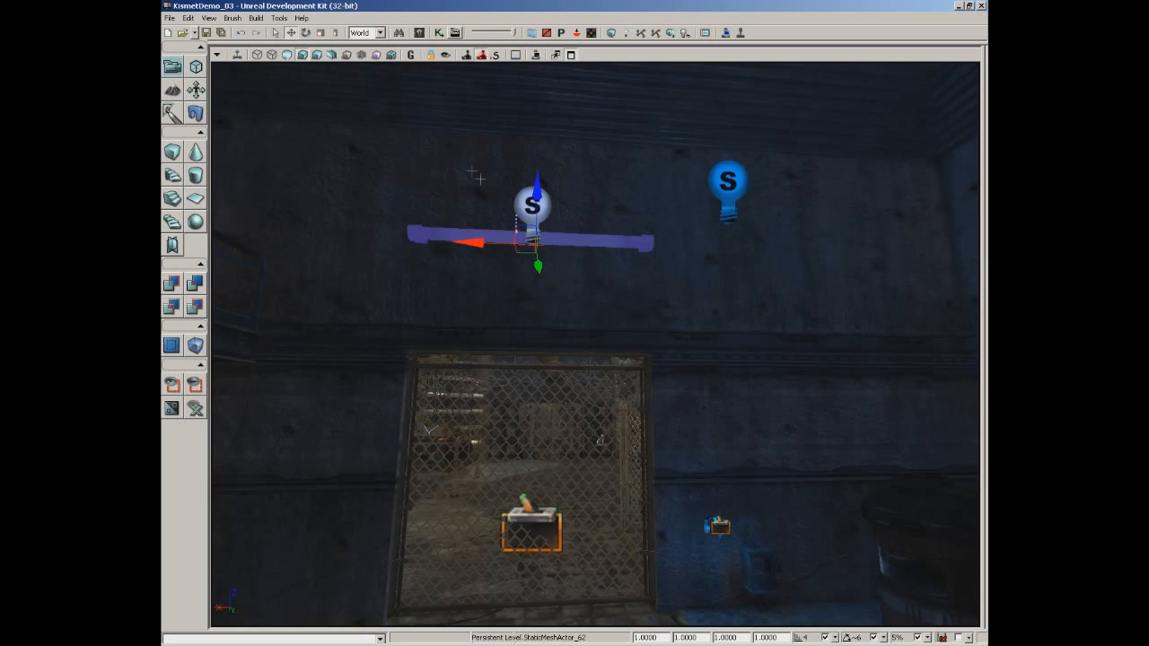
{"action": "left_click", "coordinate": [419, 33]}
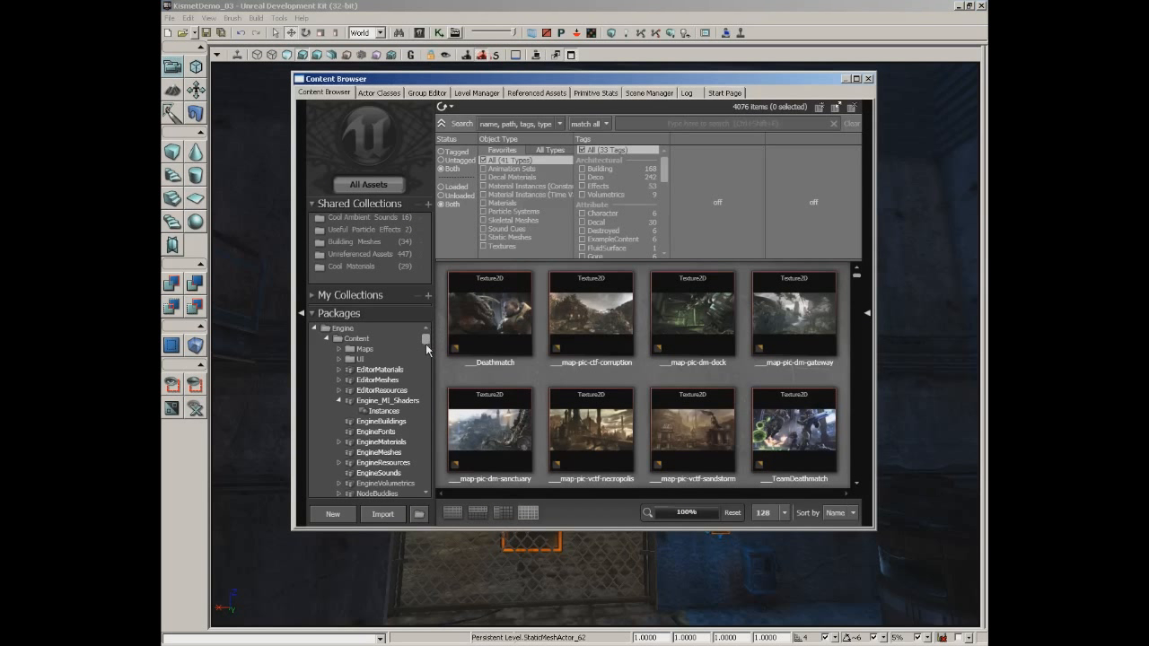
{"action": "left_click_drag", "start_coordinate": [428, 345], "coordinate": [426, 482]}
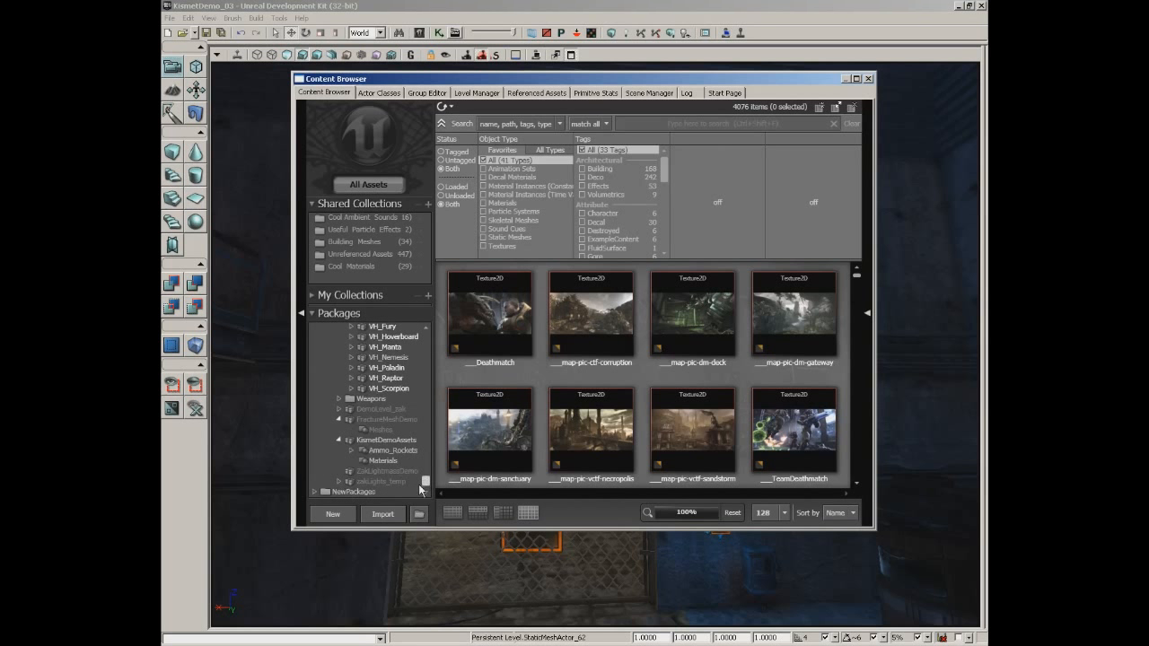
{"action": "left_click", "coordinate": [395, 440]}
{"action": "left_click", "coordinate": [868, 79]}
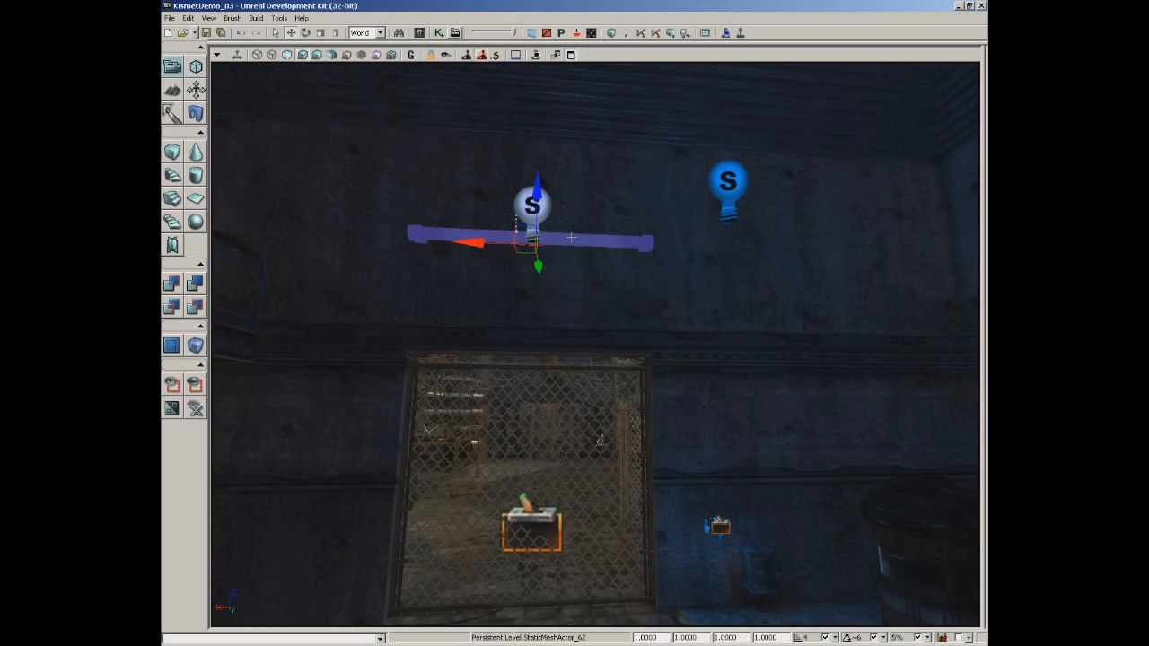
Locate the material instance used in the tube mesh's rendering properties in the Content Browser, and close the mesh properties
{"action": "double_click", "coordinate": [571, 237]}
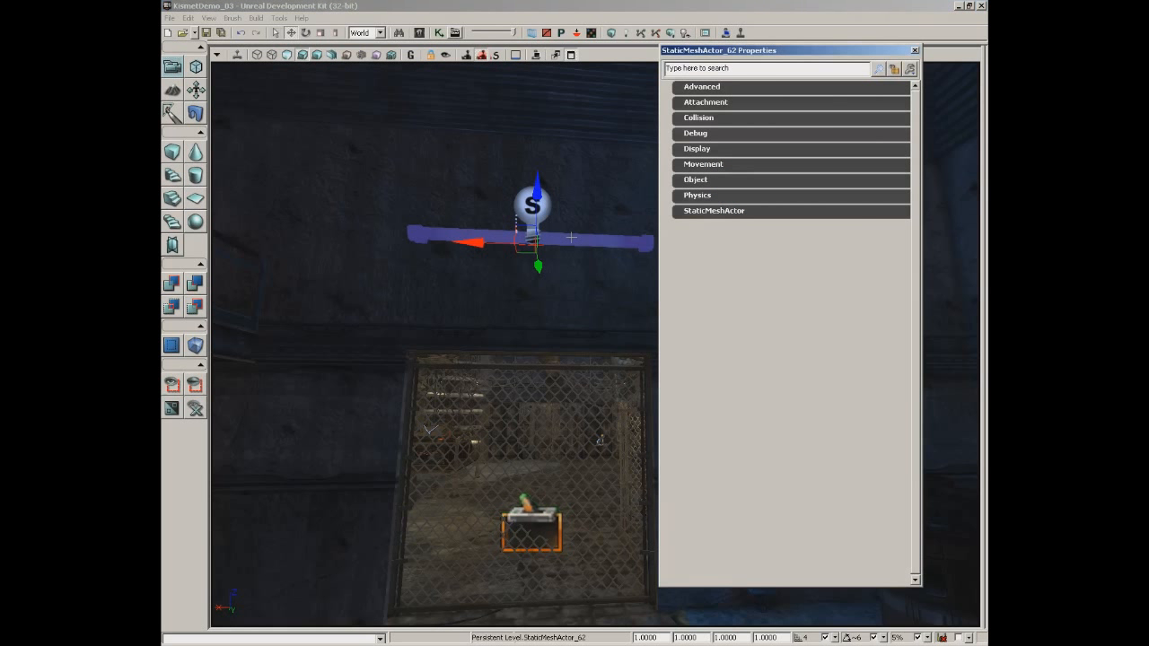
{"action": "left_click", "coordinate": [697, 214]}
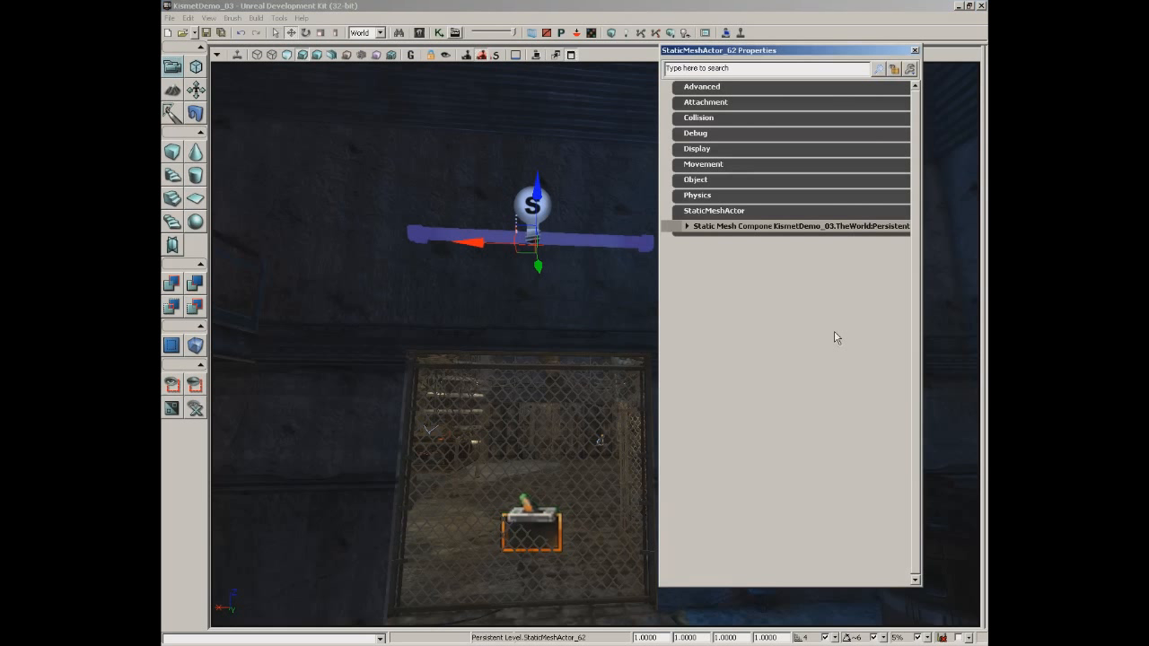
{"action": "left_click", "coordinate": [712, 228]}
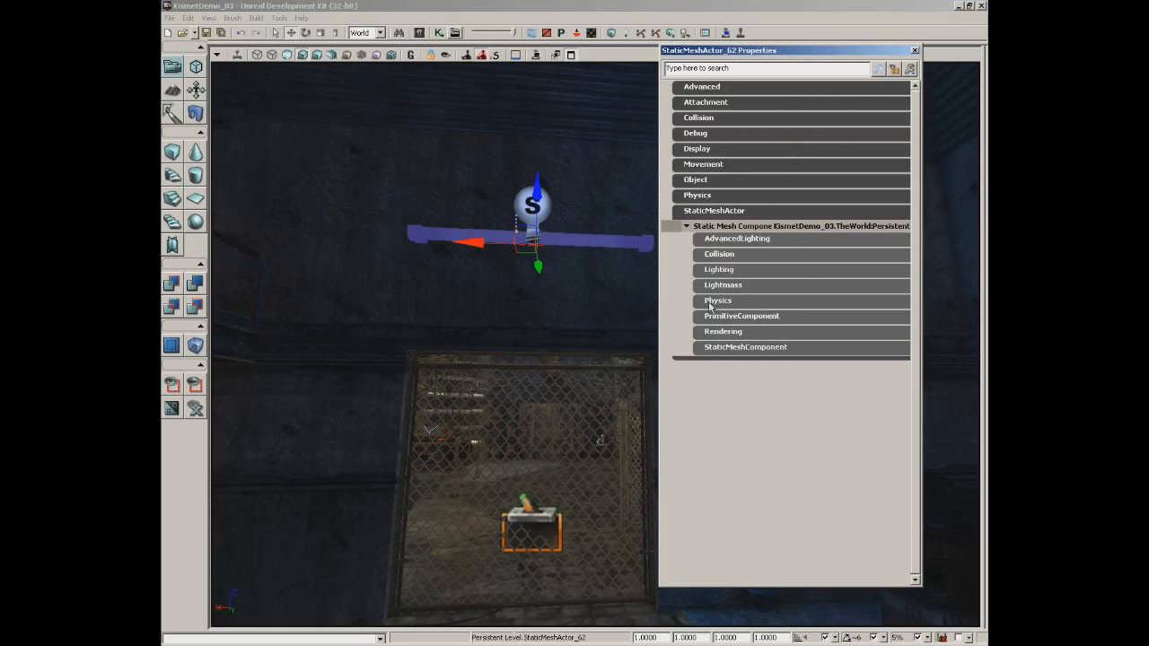
{"action": "left_click", "coordinate": [717, 334]}
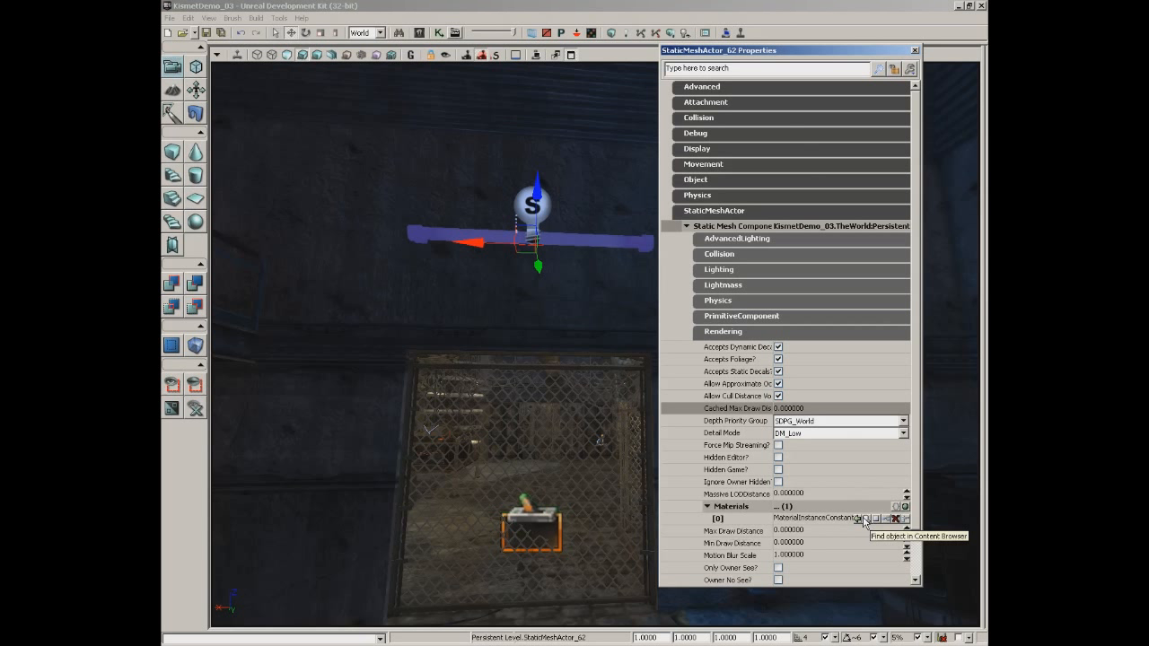
{"action": "left_click", "coordinate": [864, 520]}
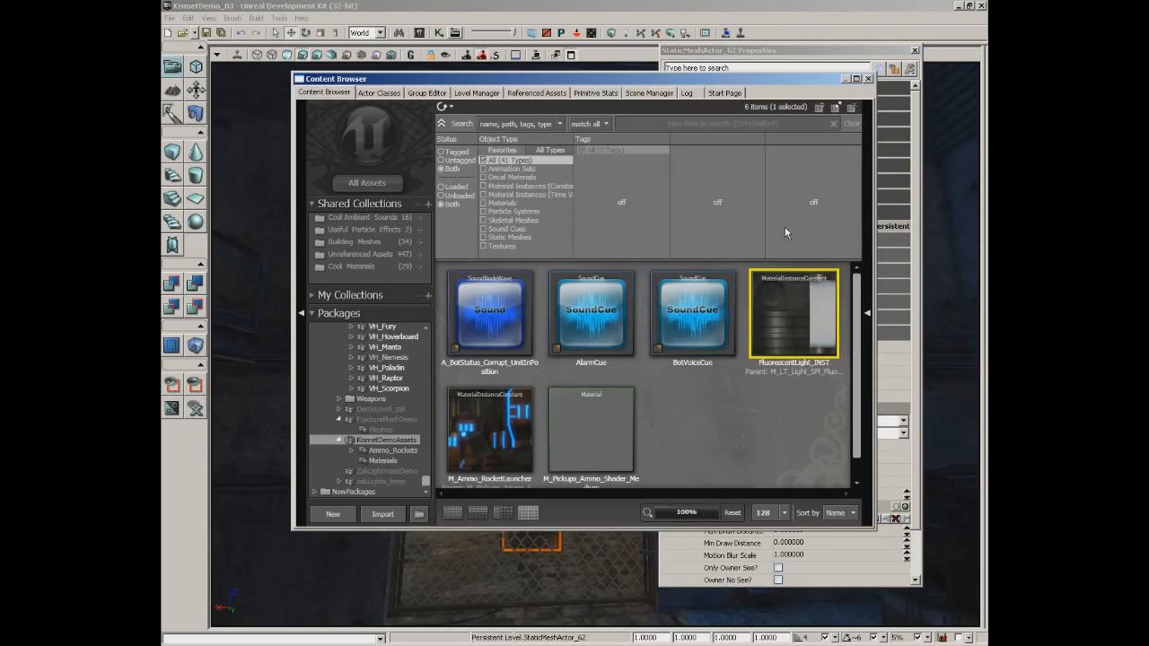
{"action": "left_click", "coordinate": [915, 51]}
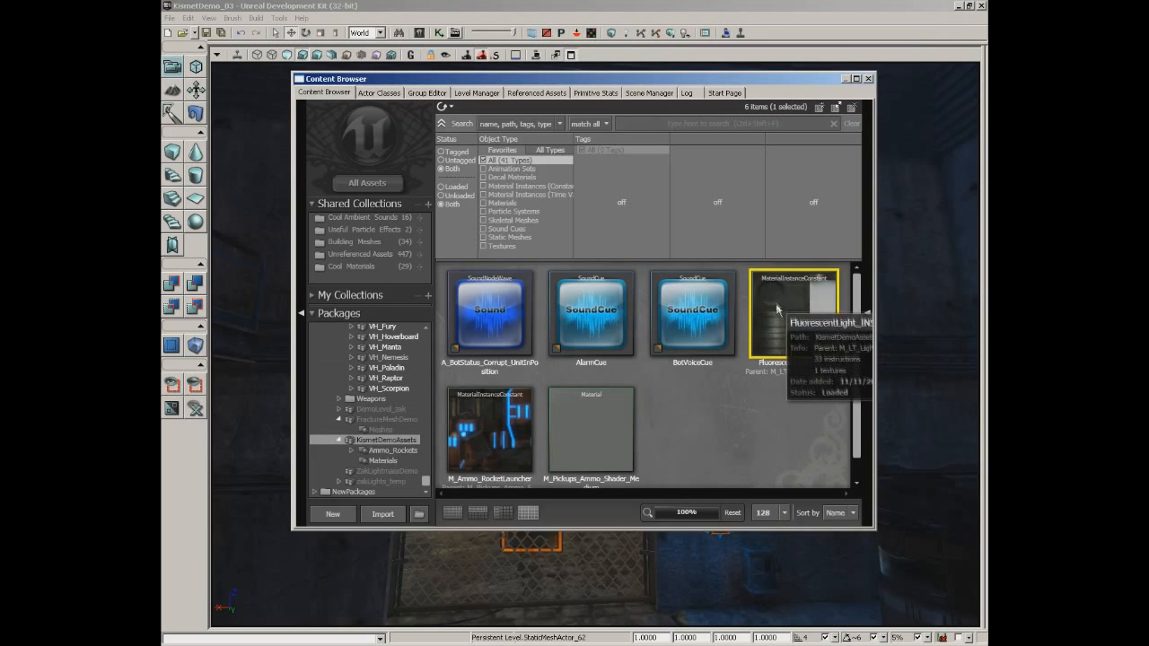
In Kismet, add a Set VectorParam action above the Toggle action and assign FluorescentLight_INST as its Mat Inst
{"action": "left_click", "coordinate": [439, 34]}
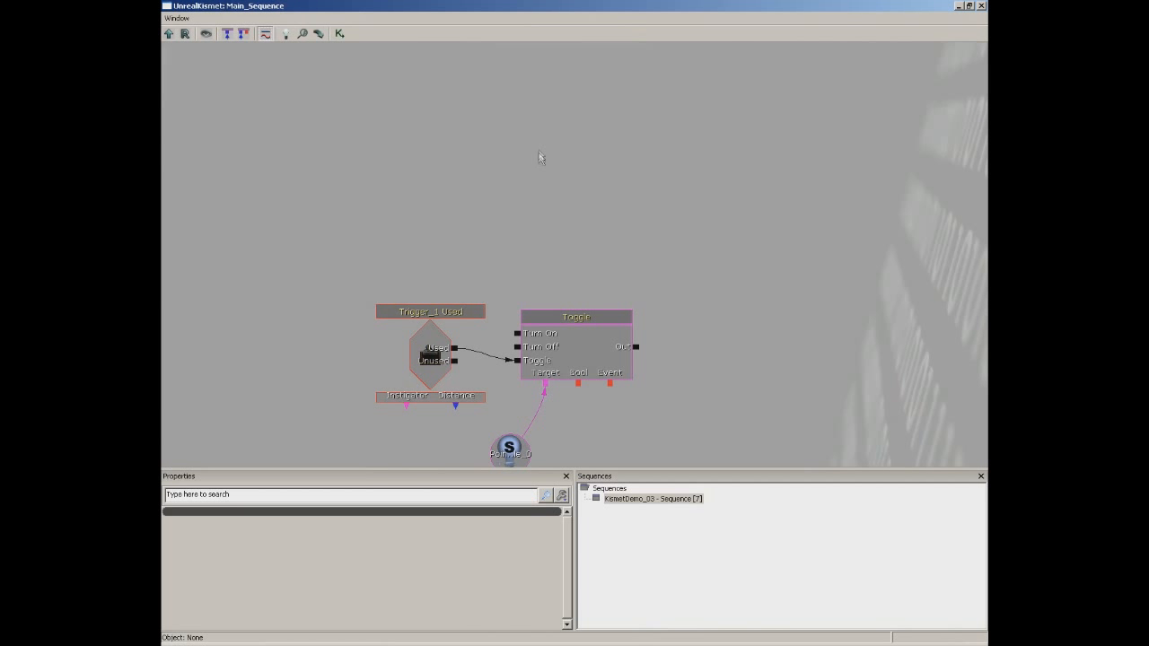
{"action": "left_click_drag", "start_coordinate": [559, 187], "coordinate": [552, 185]}
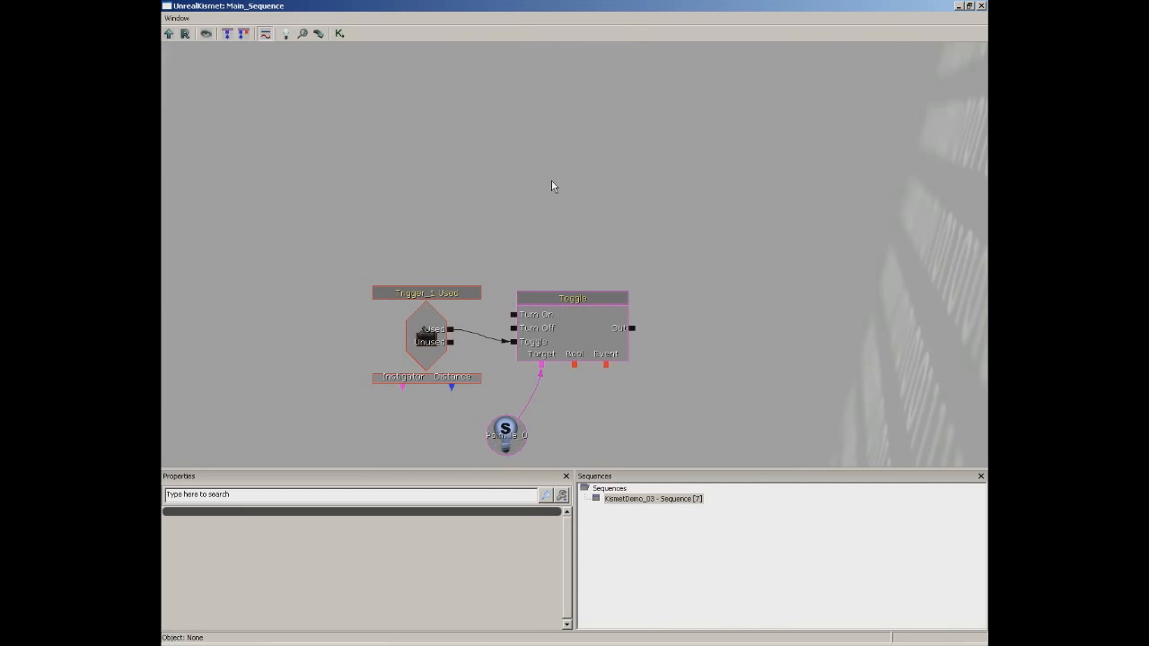
{"action": "right_click", "coordinate": [544, 169]}
{"action": "mouse_move", "coordinate": [566, 176]}
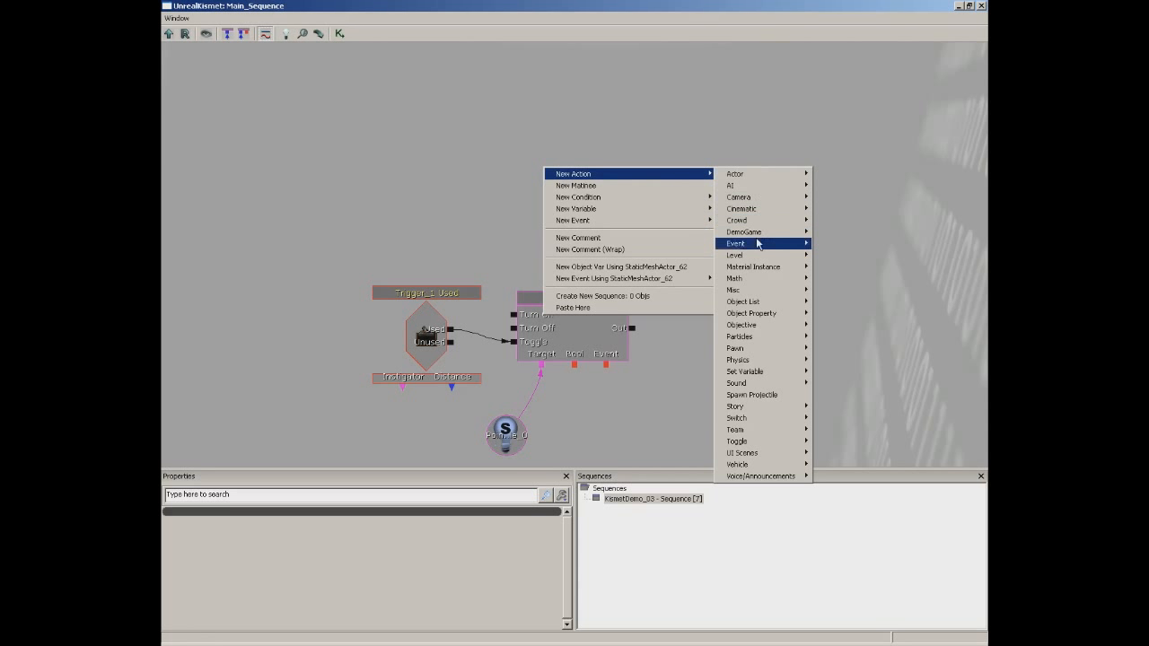
{"action": "mouse_move", "coordinate": [732, 269]}
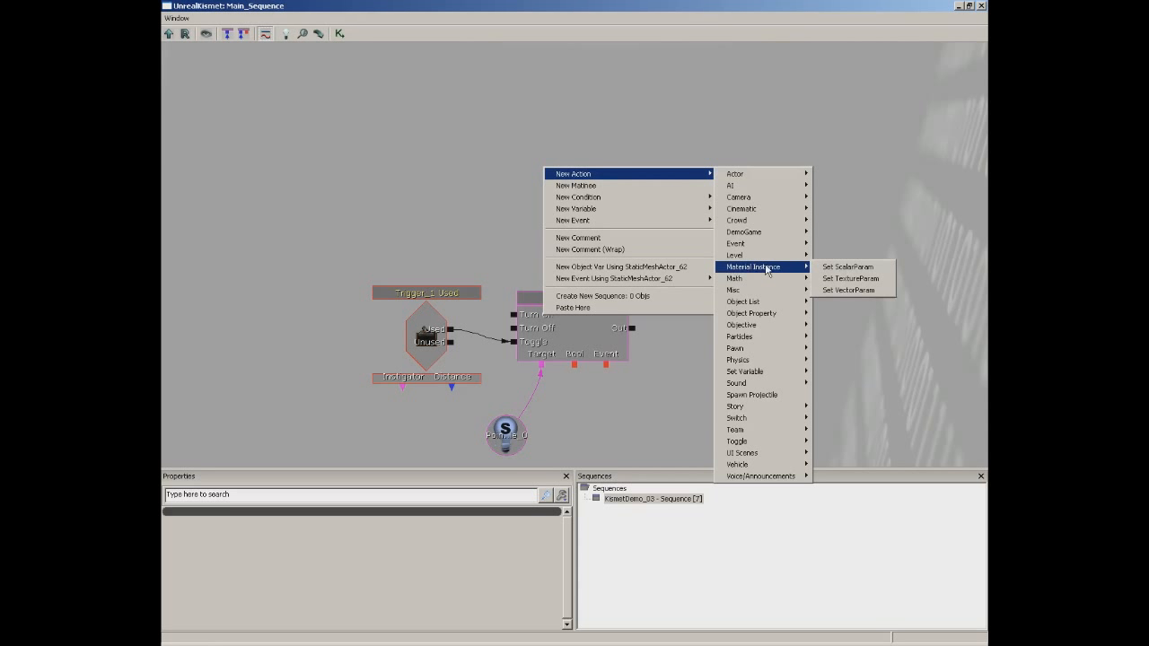
{"action": "left_click", "coordinate": [848, 291]}
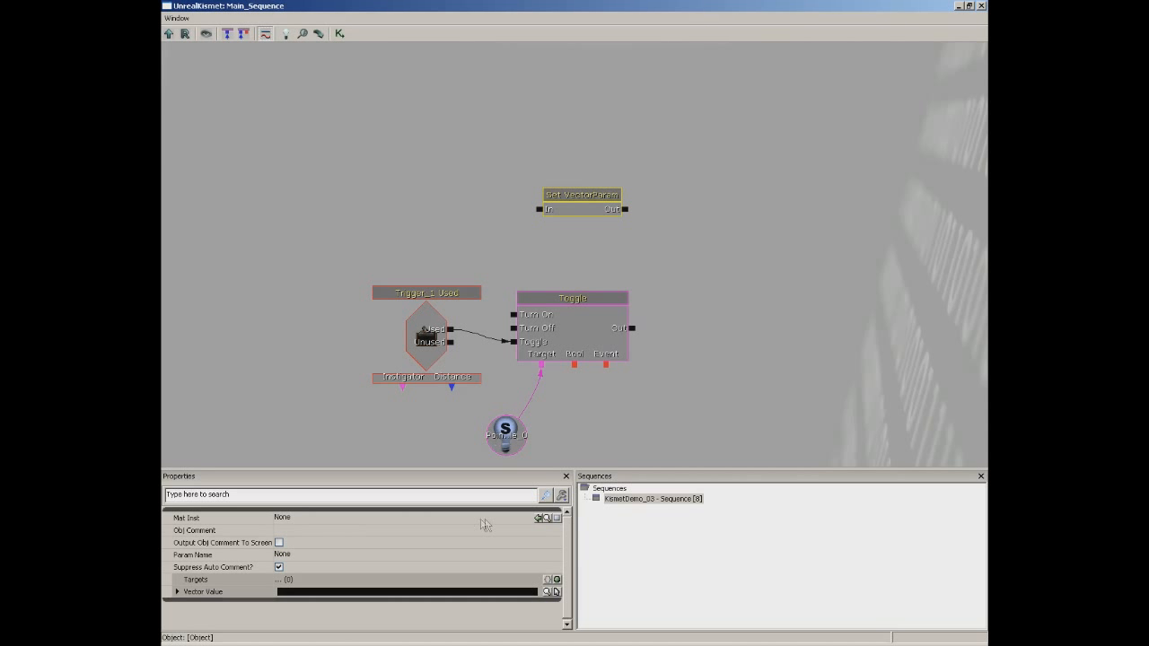
{"action": "left_click", "coordinate": [539, 519]}
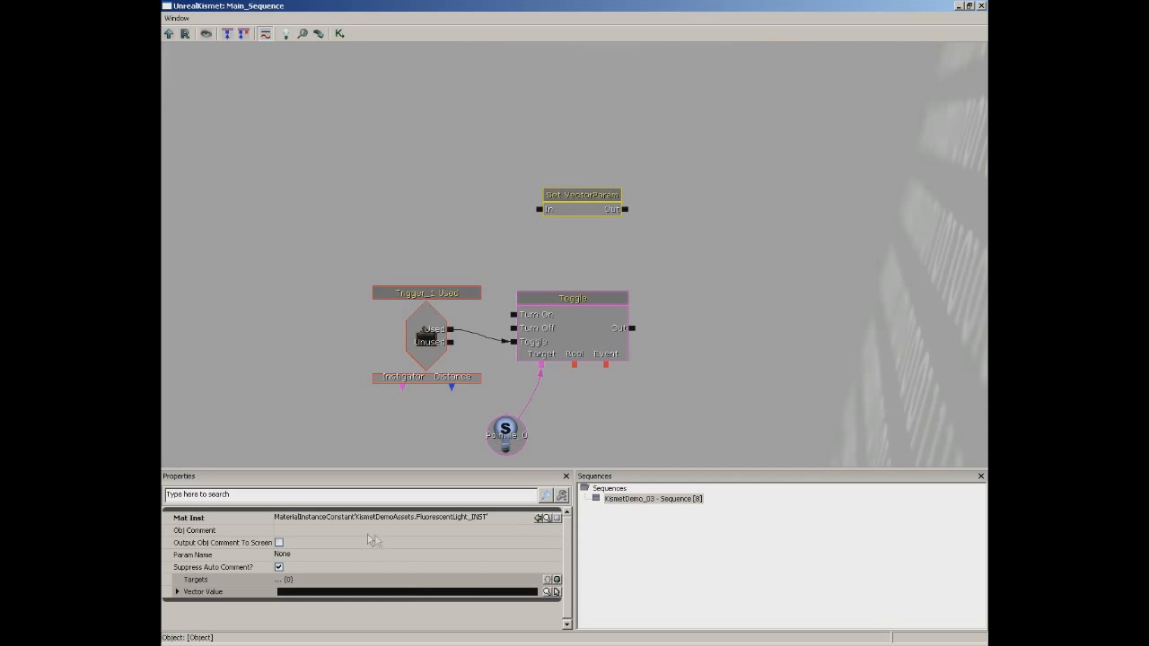
Close Kismet and open the FluorescentLight_INST material instance to look up the name of its vector parameter
{"action": "left_click", "coordinate": [301, 555]}
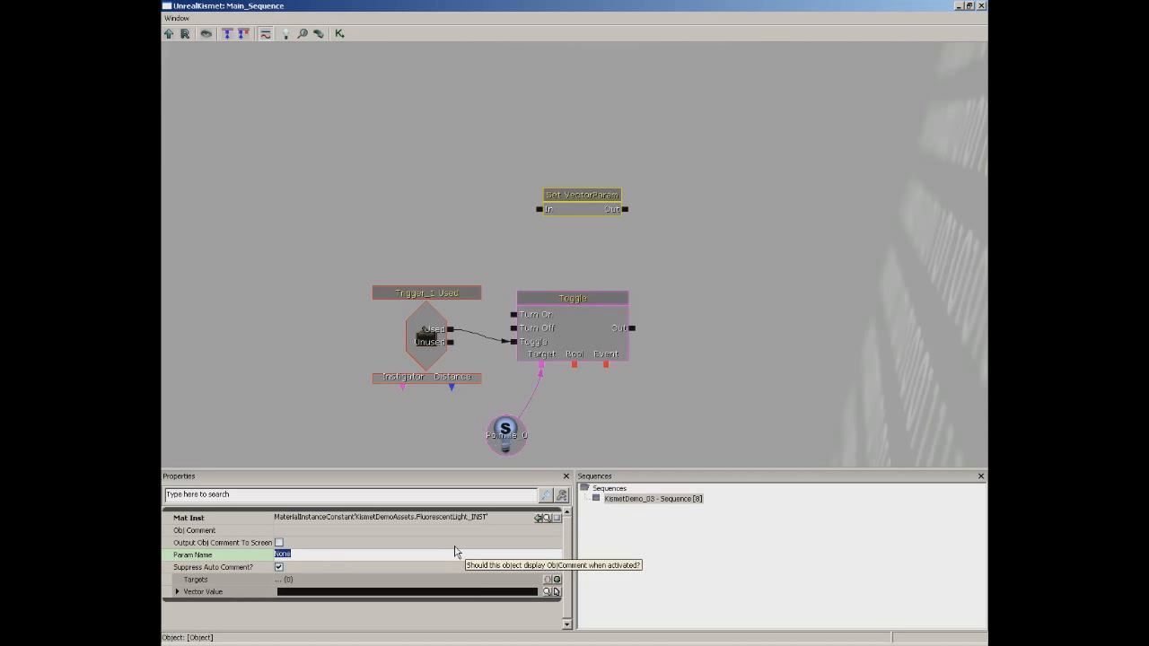
{"action": "left_click", "coordinate": [981, 5]}
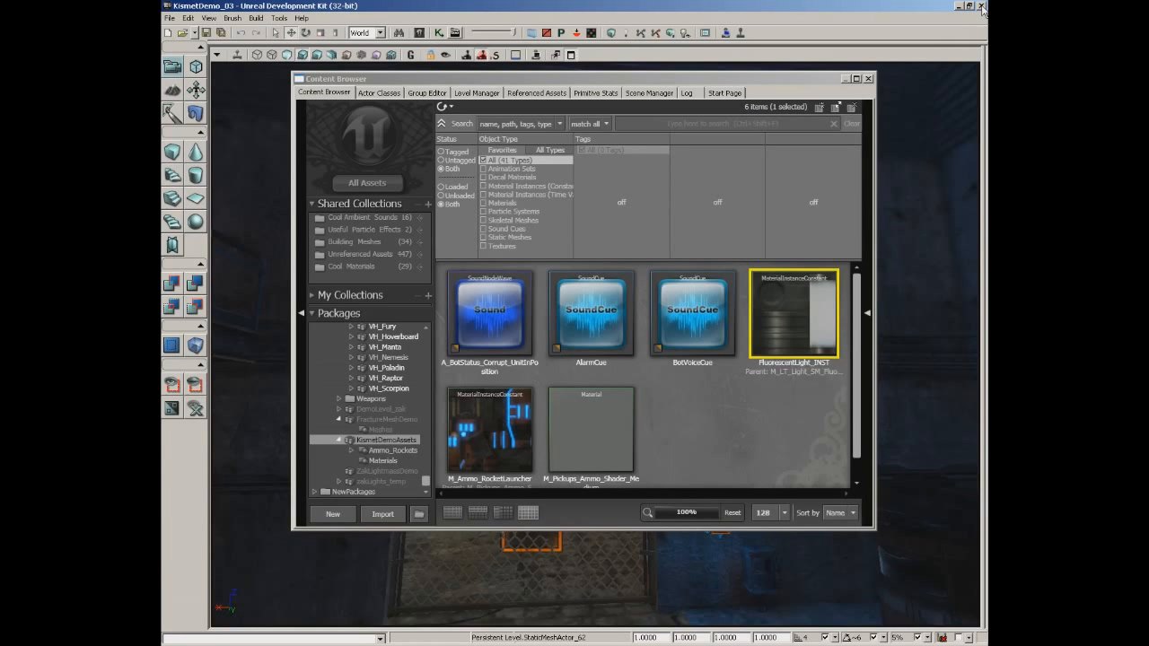
{"action": "double_click", "coordinate": [790, 310]}
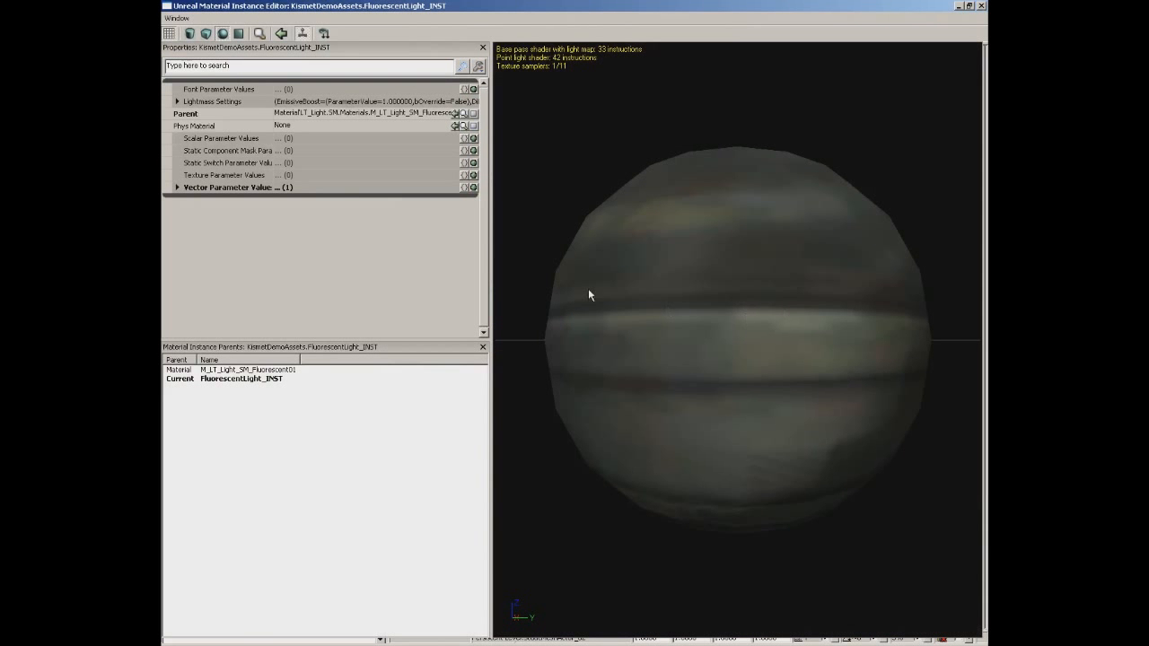
{"action": "left_click", "coordinate": [178, 186]}
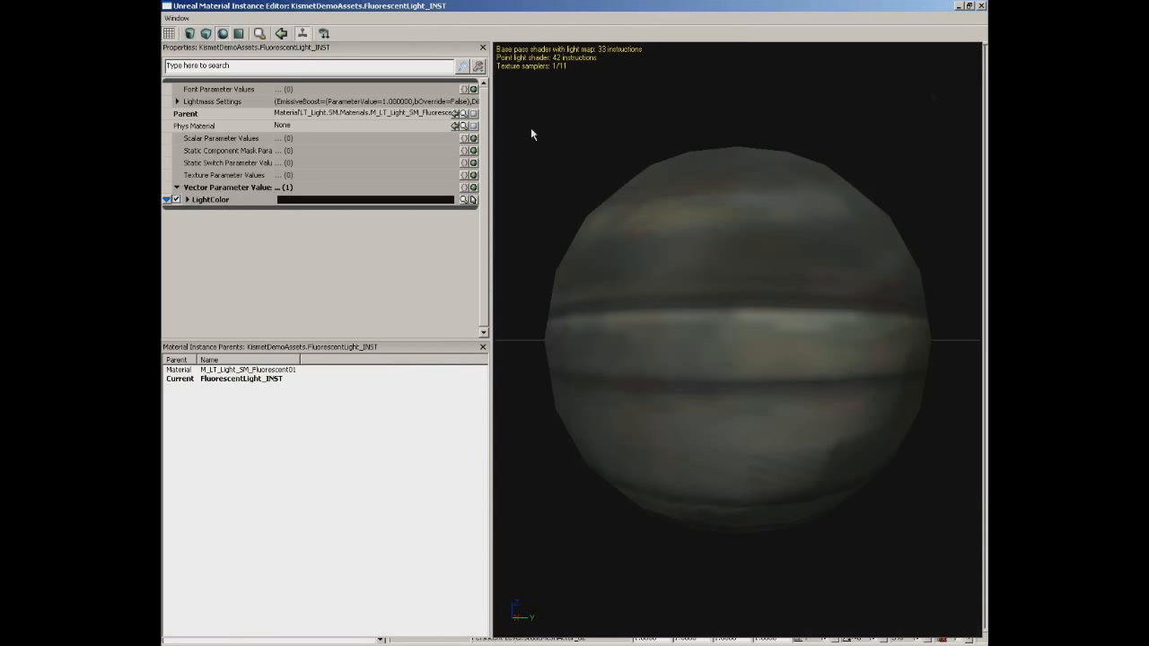
Back in Kismet, set the Set VectorParam action's Param Name to LightColor and link the trigger's Used output to its In
{"action": "left_click", "coordinate": [982, 6]}
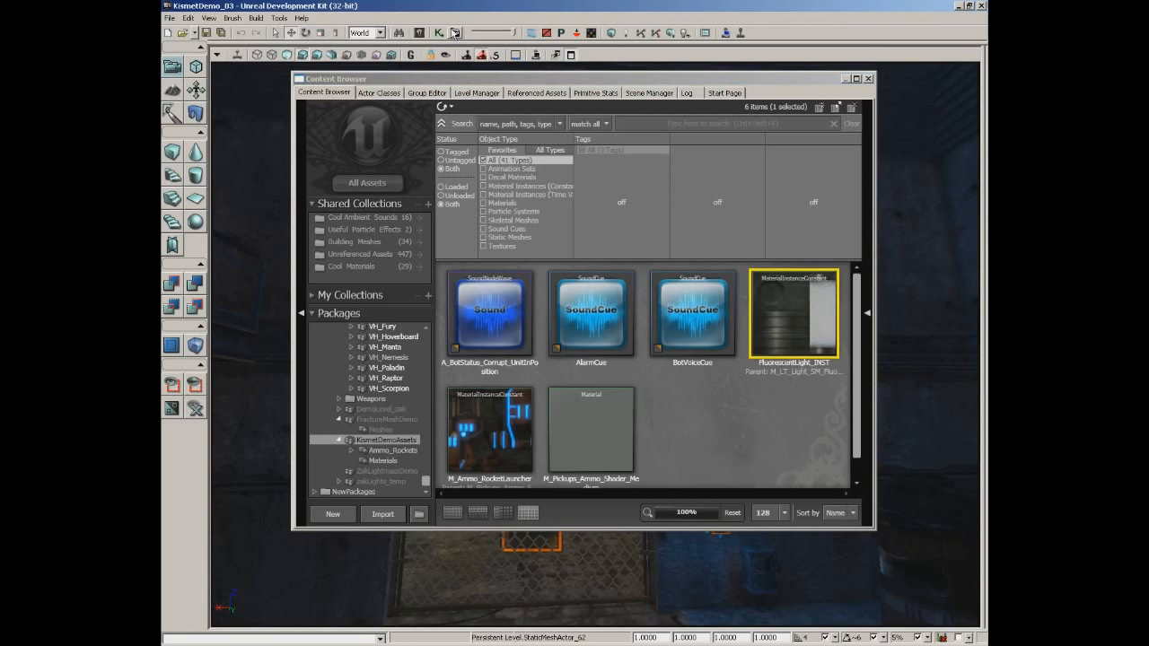
{"action": "left_click", "coordinate": [439, 33]}
{"action": "left_click", "coordinate": [575, 196]}
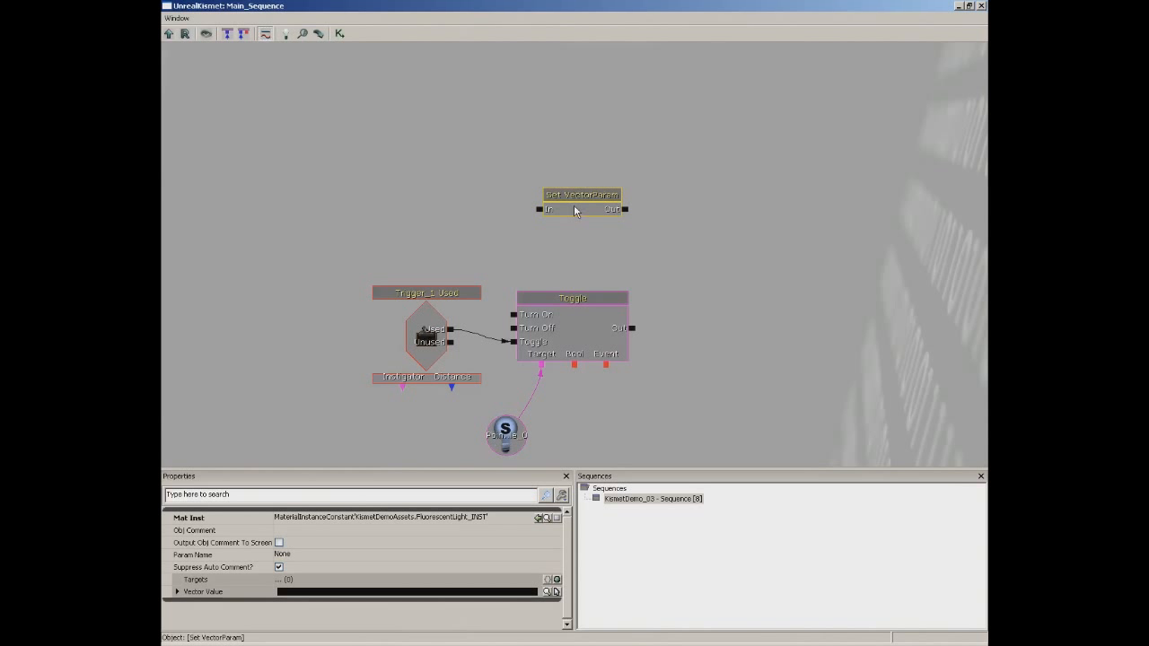
{"action": "left_click", "coordinate": [303, 556]}
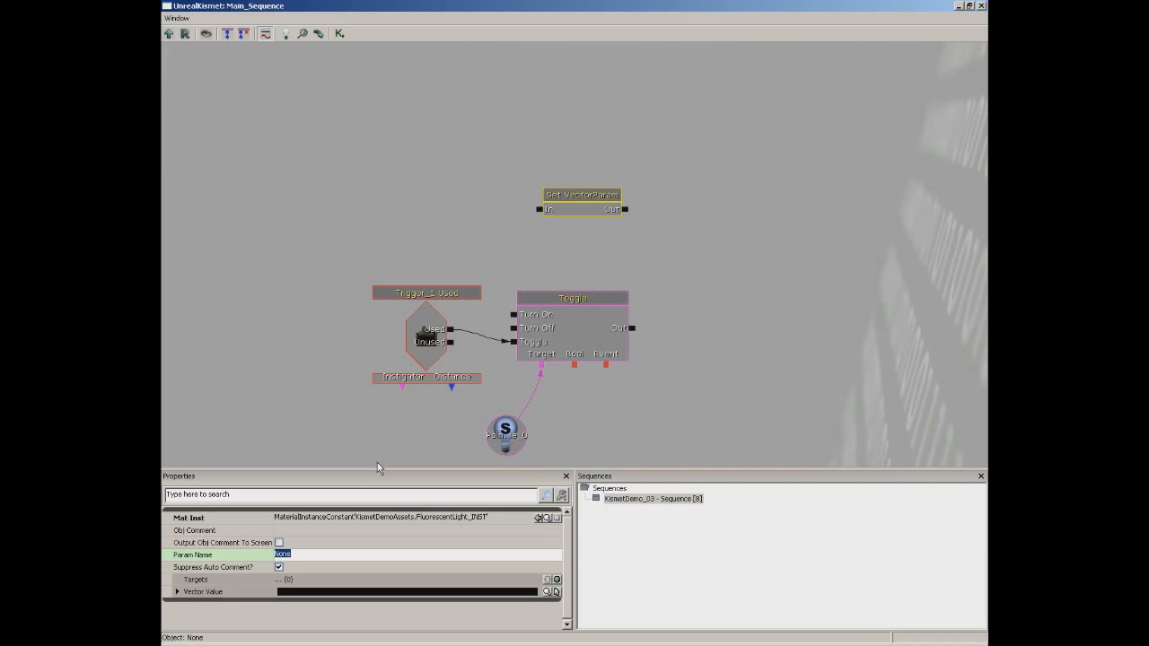
{"action": "key", "text": "BackSpace"}
{"action": "type", "text": "lightcolor"}
{"action": "key", "text": "Return"}
{"action": "left_click_drag", "start_coordinate": [451, 329], "coordinate": [538, 210]}
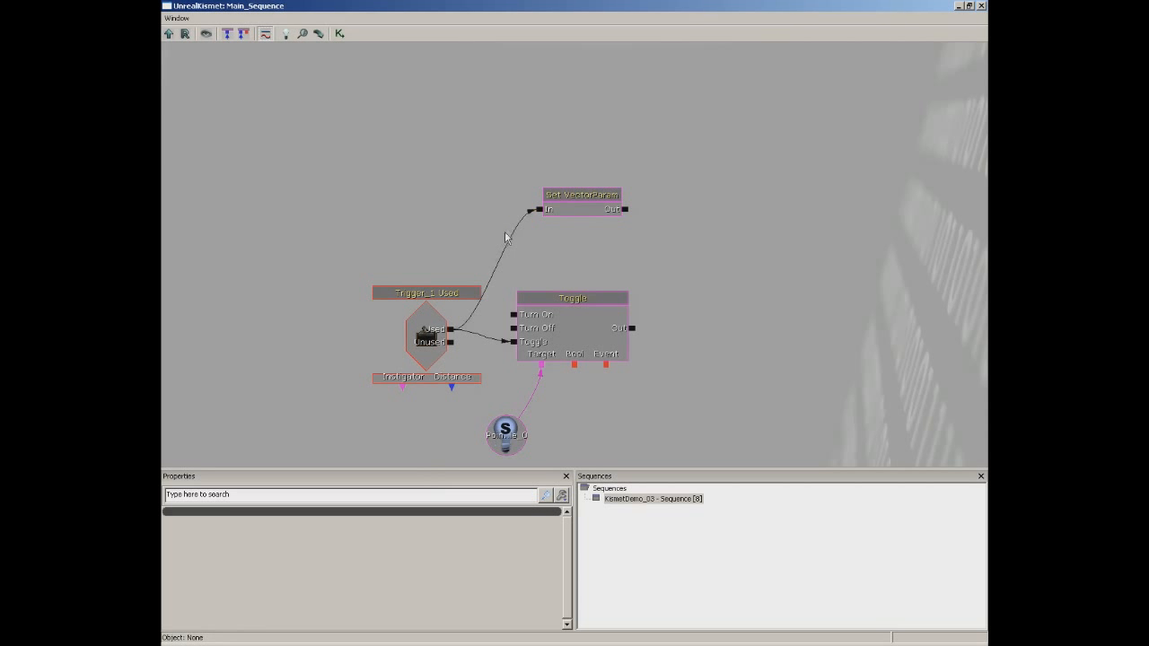
Set the Set VectorParam action's Vector Value to R 1, G 2 and B 3
{"action": "left_click", "coordinate": [588, 210]}
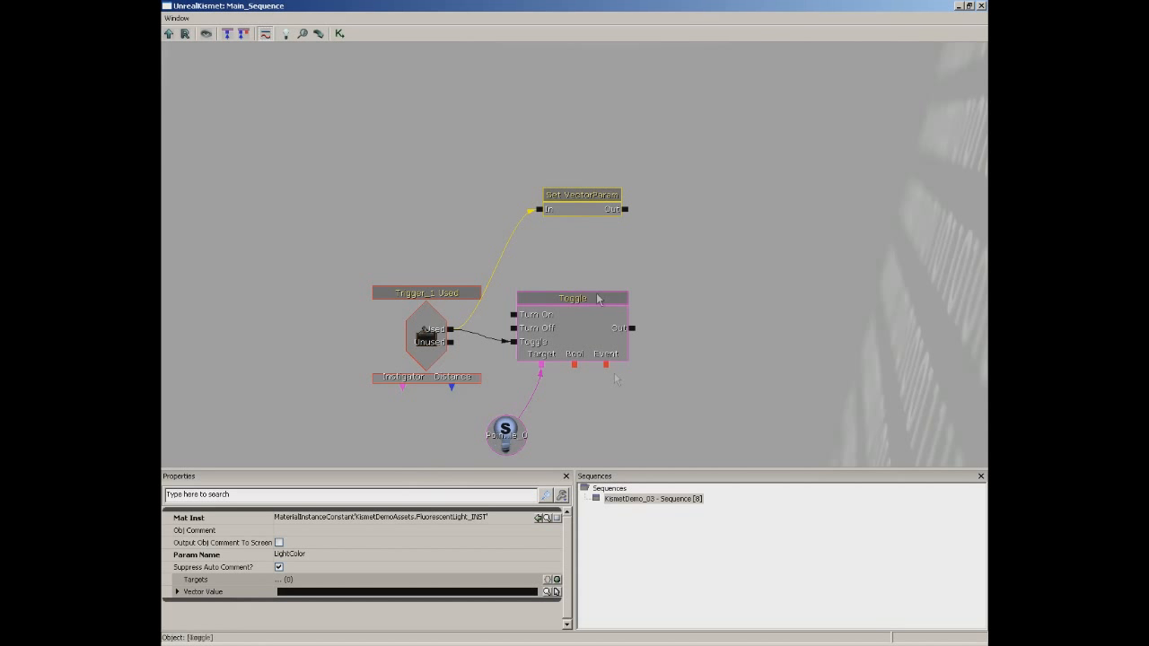
{"action": "double_click", "coordinate": [202, 597]}
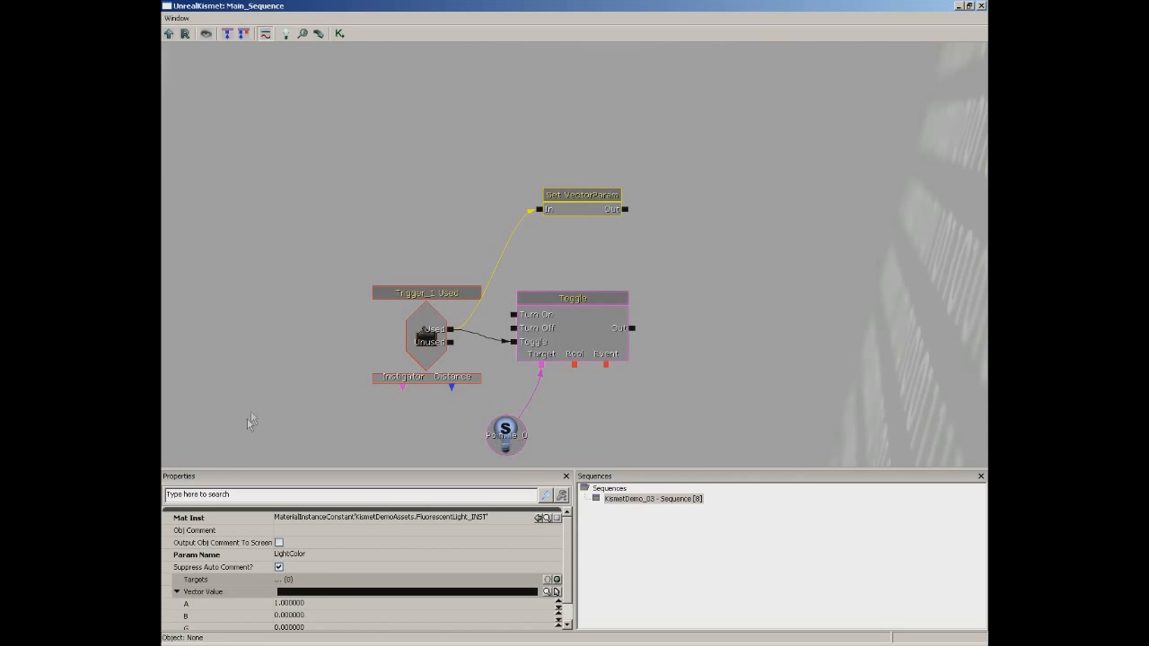
{"action": "scroll", "coordinate": [369, 576], "scroll_direction": "down", "scroll_amount": 1}
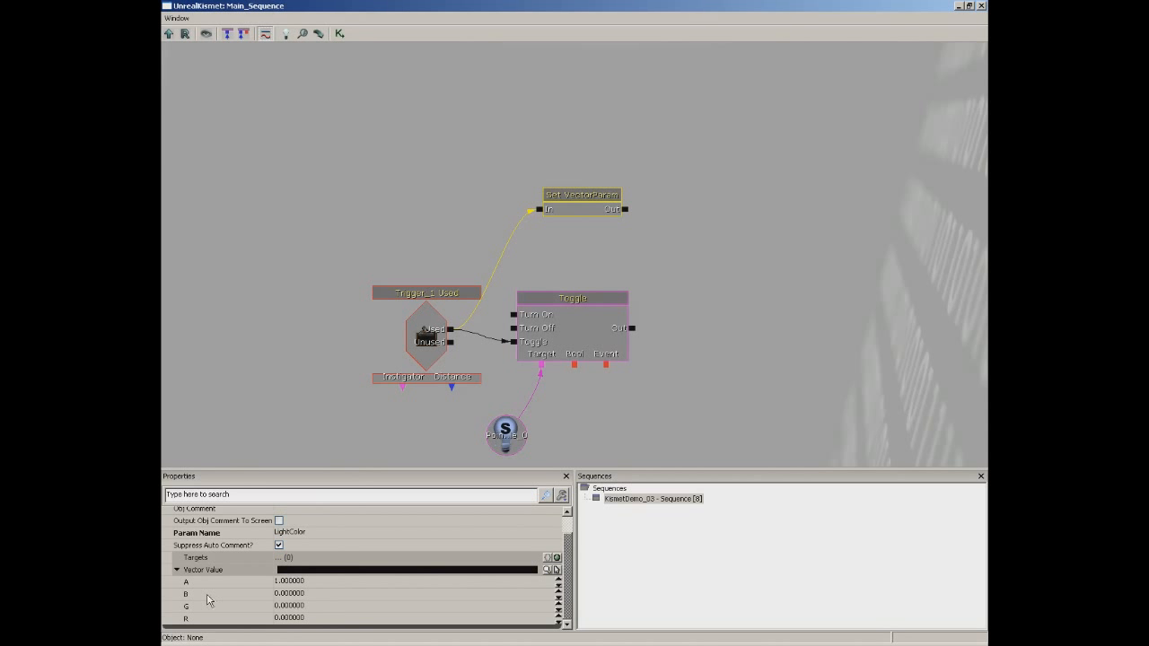
{"action": "left_click", "coordinate": [304, 619]}
{"action": "type", "text": "1"}
{"action": "key", "text": "shift+Tab"}
{"action": "type", "text": "2"}
{"action": "key", "text": "shift+Tab"}
{"action": "type", "text": "3"}
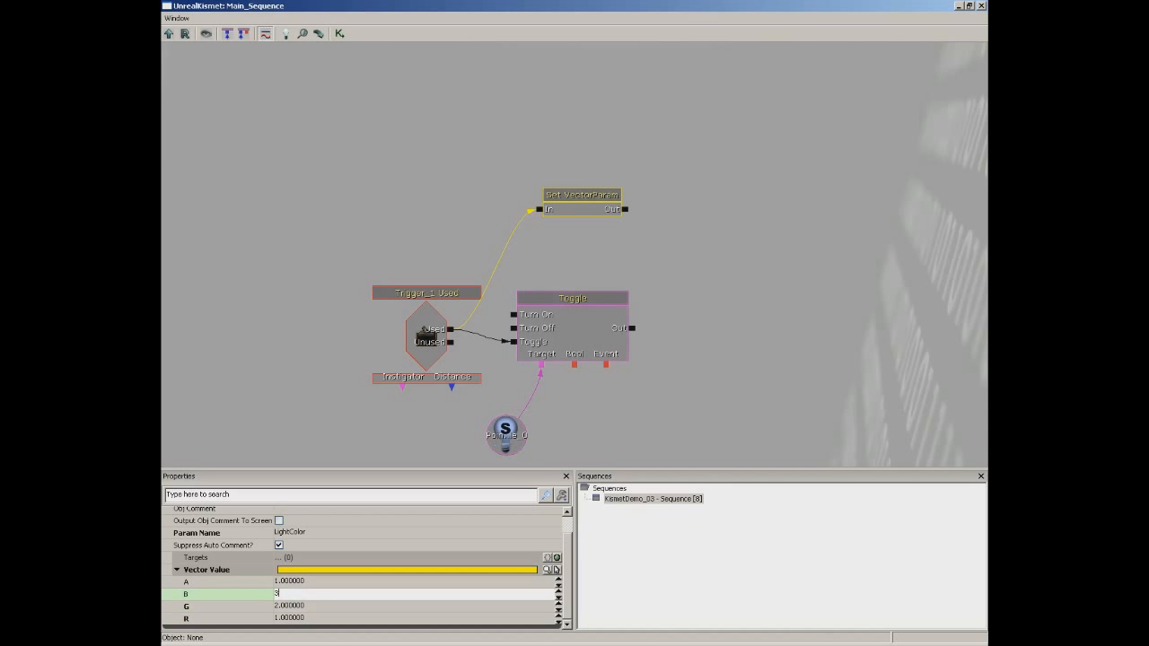
{"action": "key", "text": "Tab"}
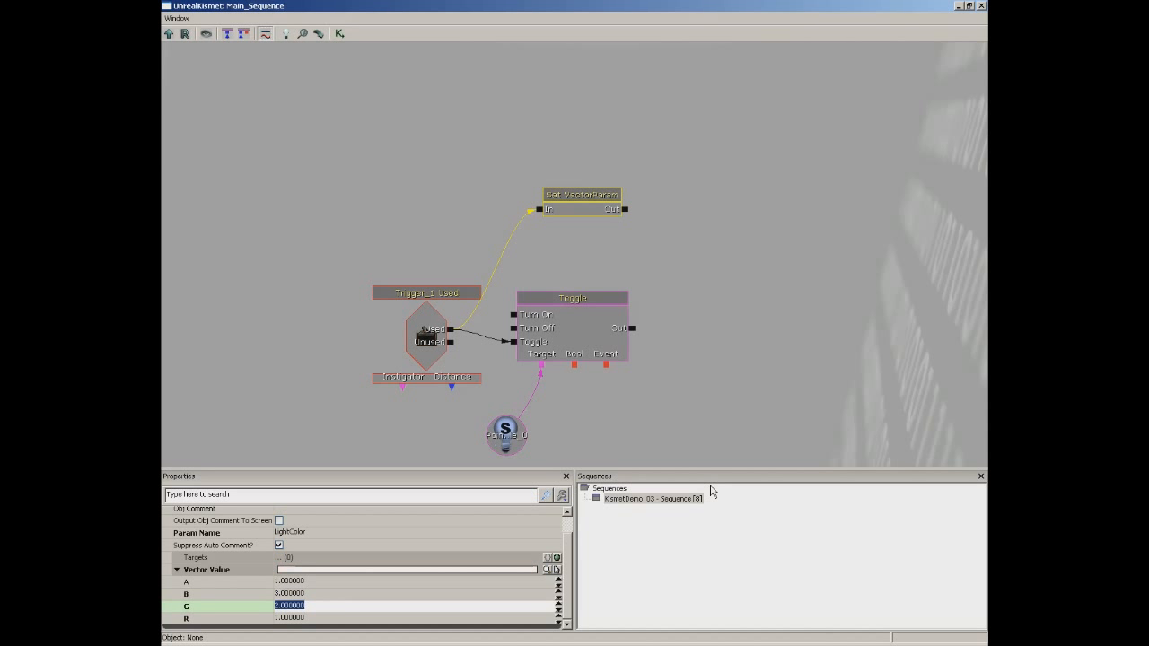
Close Kismet and the Content Browser, then play-test from the floor before the gate, trying the wall switch and viewing the fluorescent tube
{"action": "left_click", "coordinate": [982, 7]}
{"action": "left_click", "coordinate": [868, 79]}
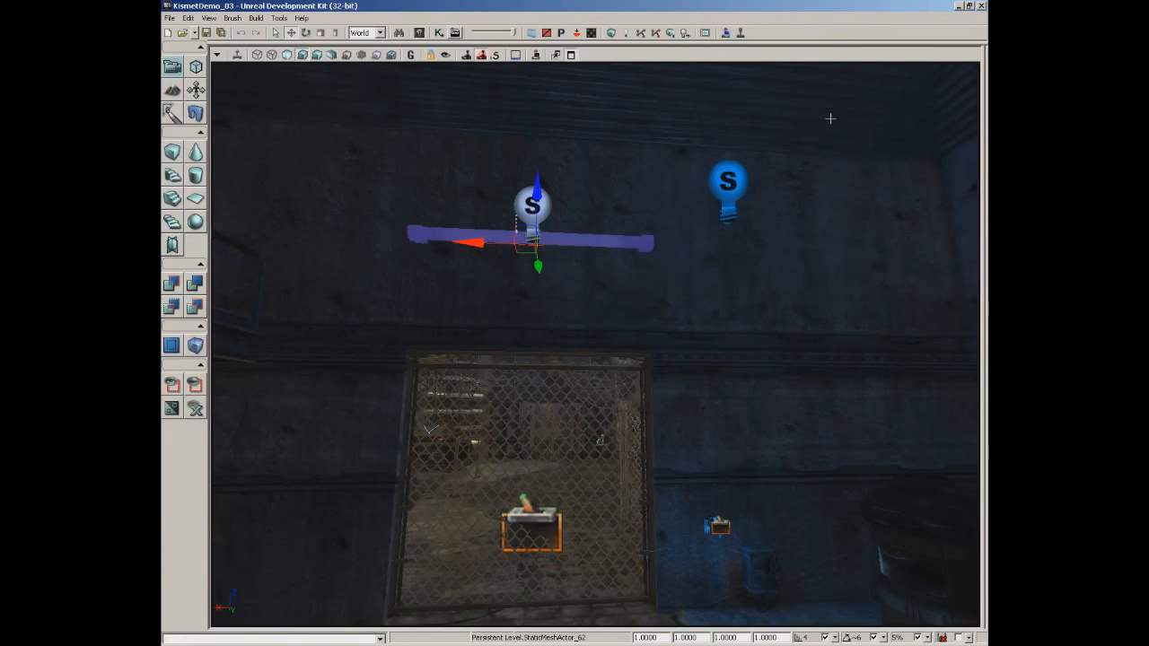
{"action": "left_click_drag", "start_coordinate": [717, 301], "coordinate": [682, 386]}
{"action": "right_click_drag", "start_coordinate": [683, 386], "coordinate": [588, 488]}
{"action": "right_click", "coordinate": [561, 513]}
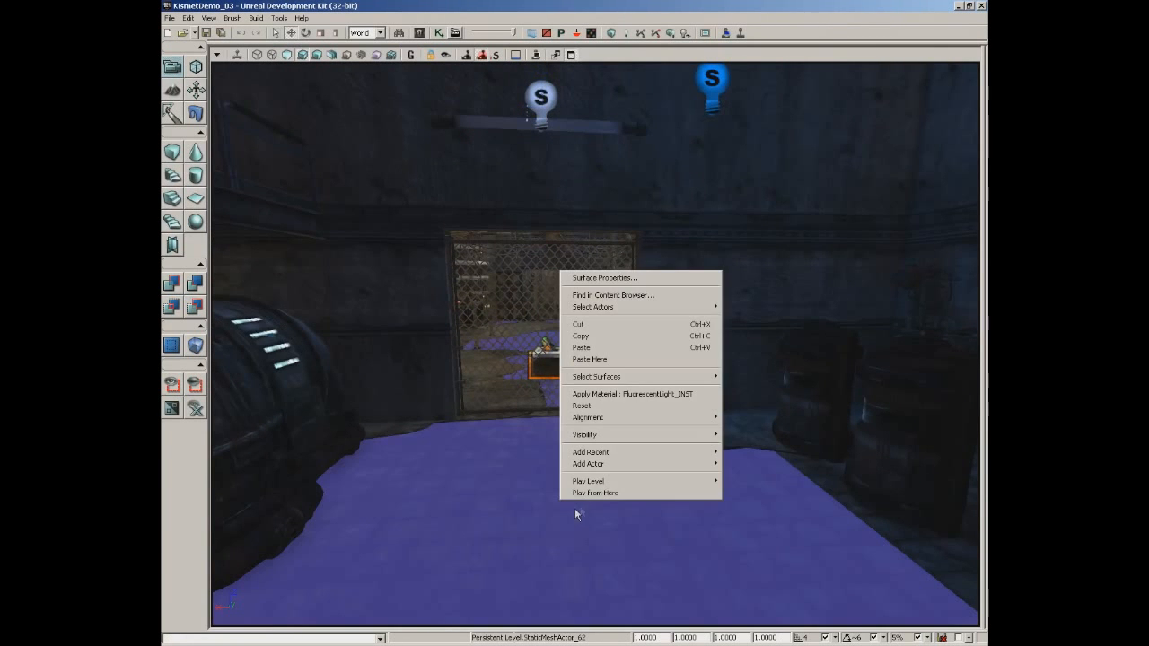
{"action": "left_click", "coordinate": [588, 494]}
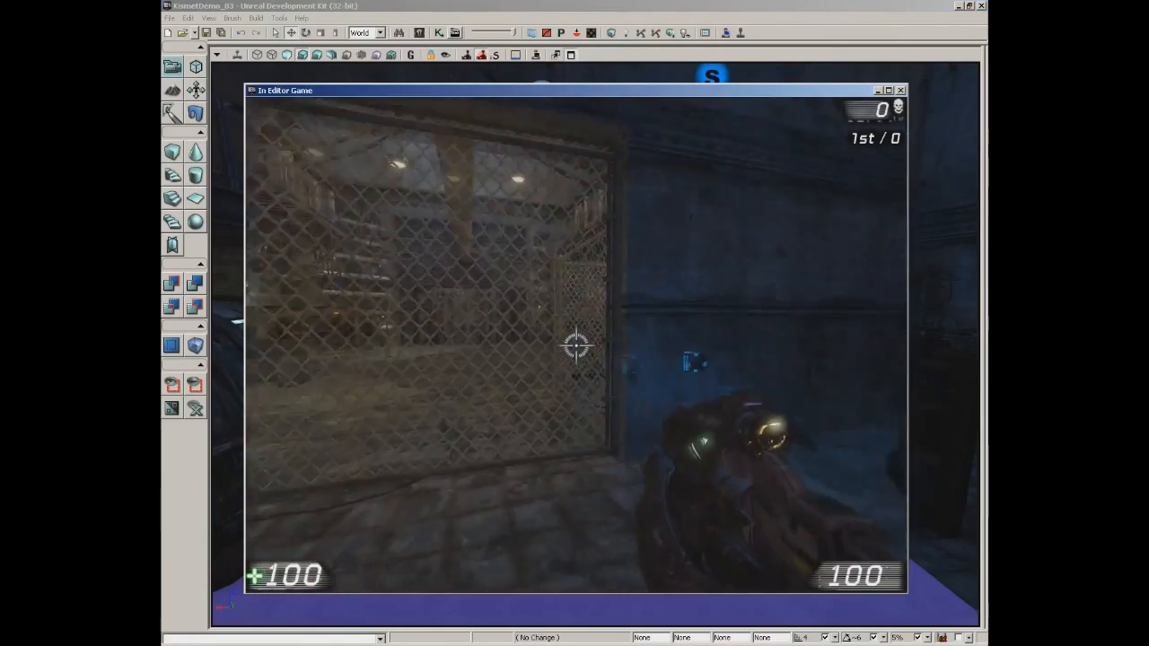
{"action": "key", "text": "w"}
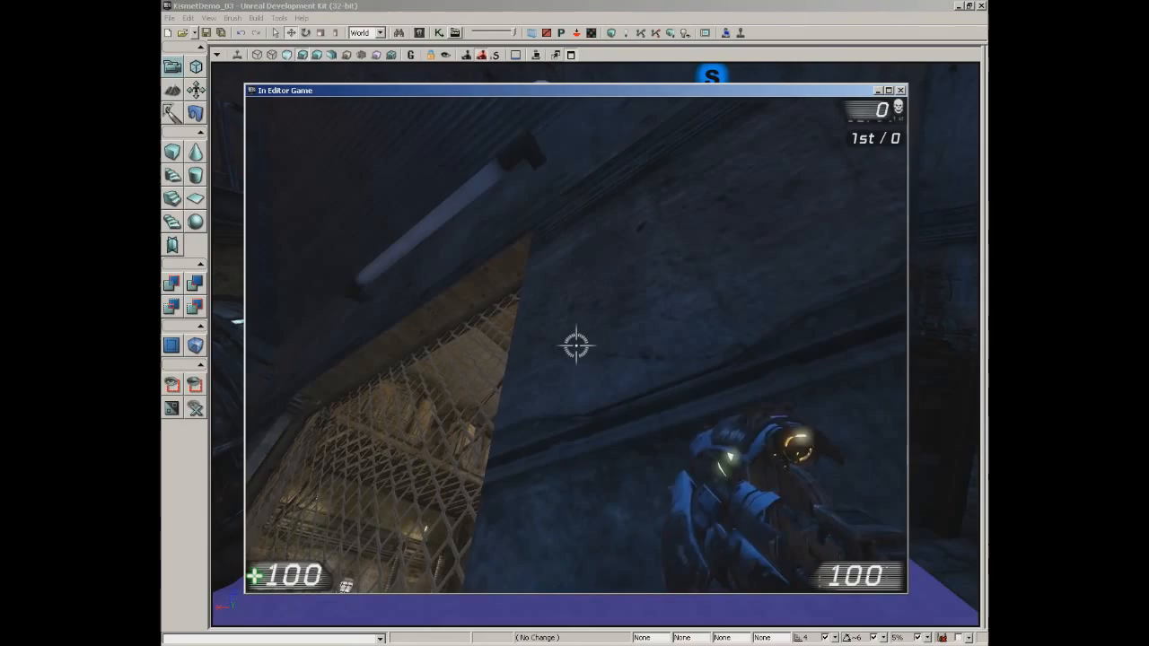
{"action": "key", "text": "s"}
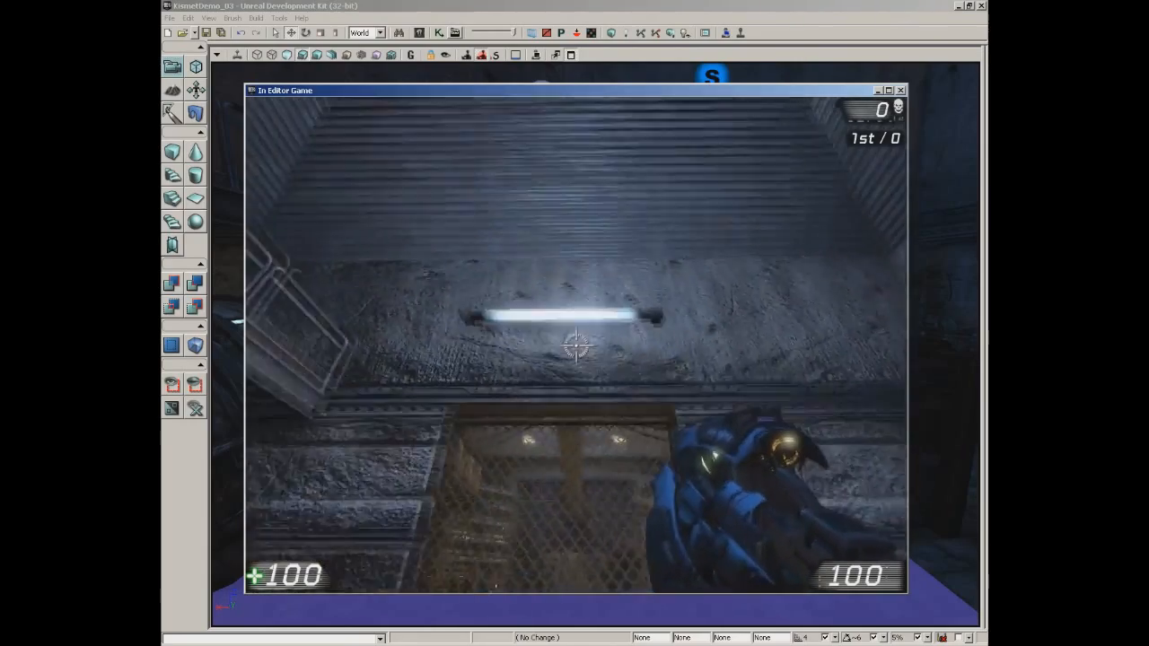
{"action": "key", "text": "w"}
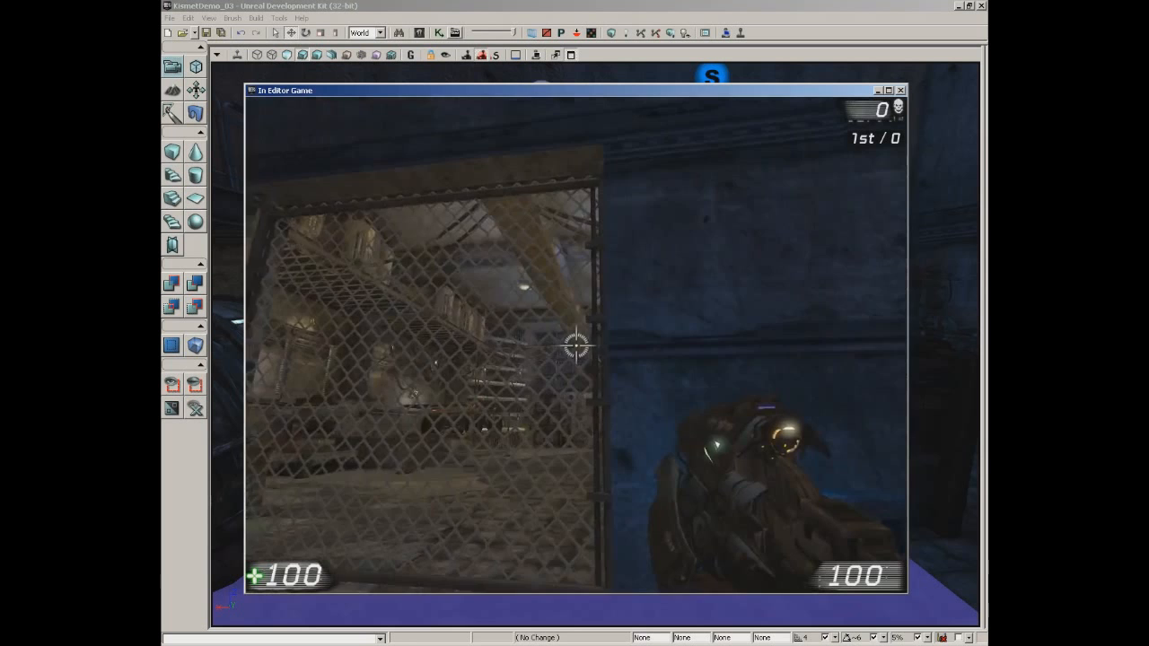
{"action": "key", "text": "Escape"}
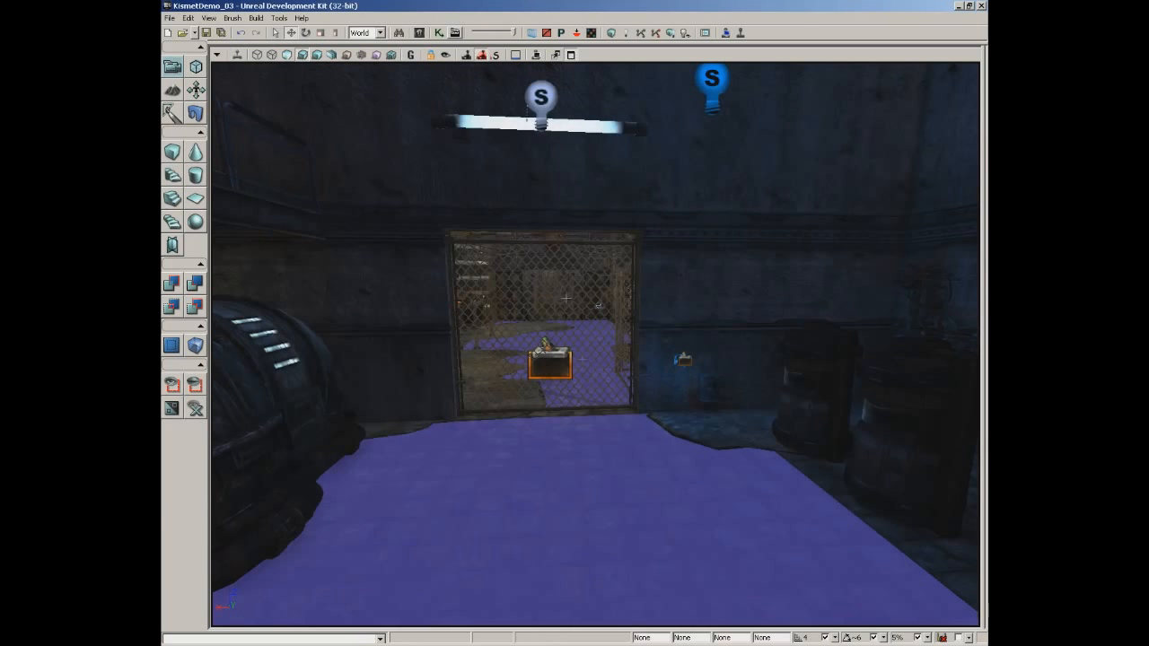
Reopen Kismet and break the link between the trigger's Used output and the Set VectorParam action
{"action": "left_click", "coordinate": [439, 33]}
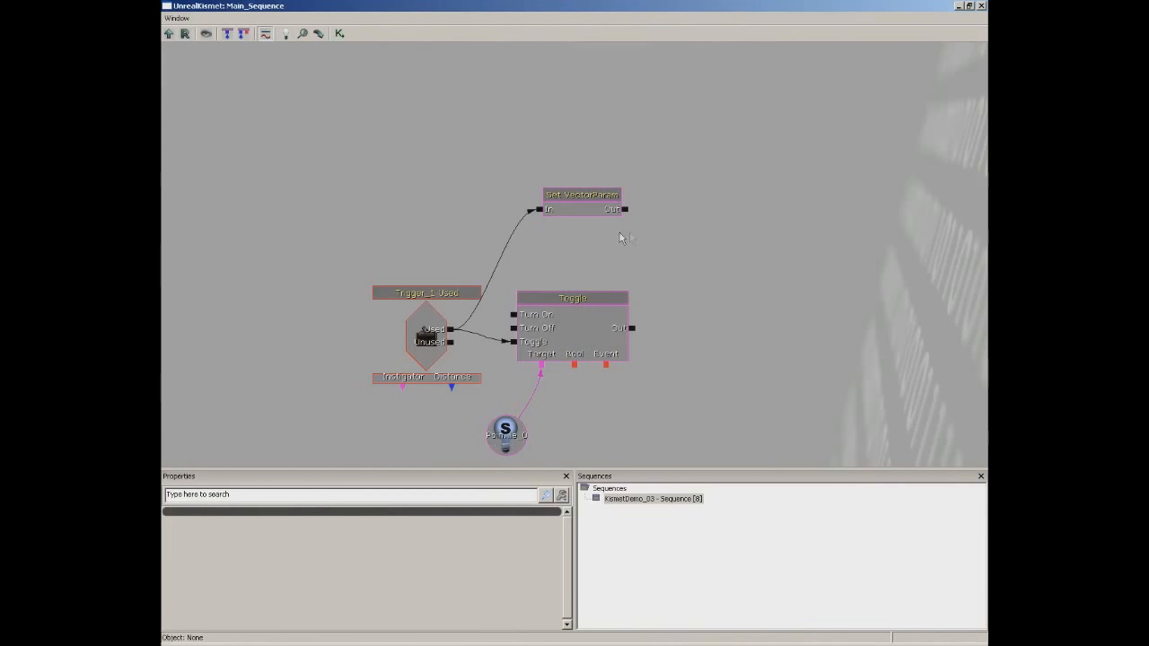
{"action": "left_click", "coordinate": [575, 207]}
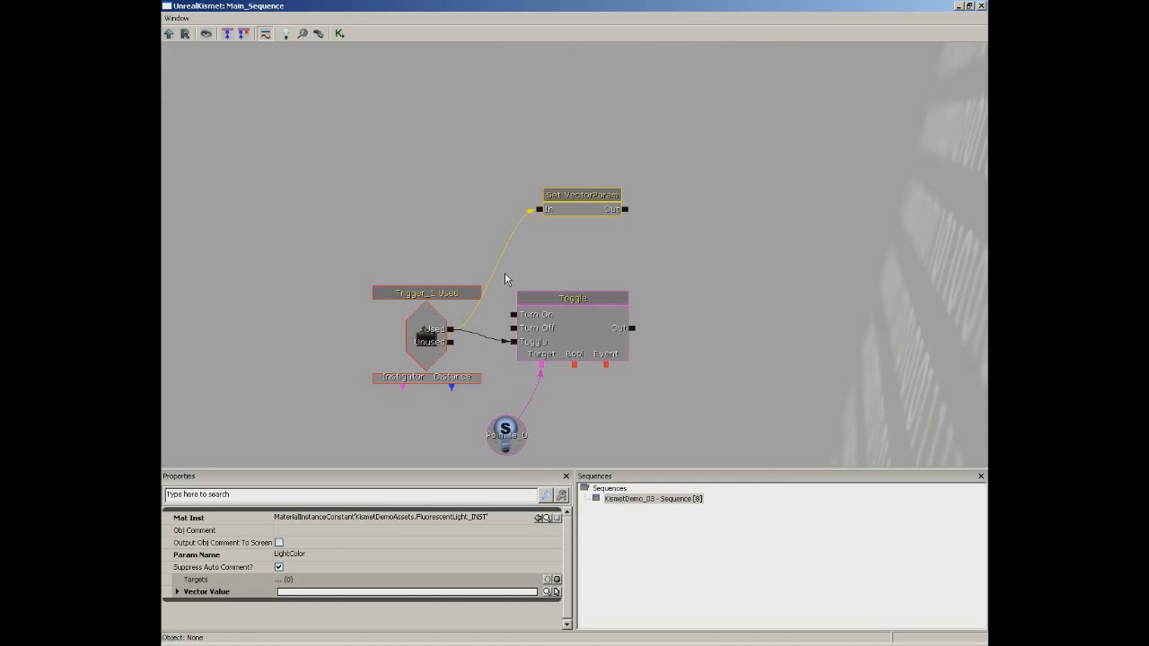
{"action": "left_click", "coordinate": [562, 208]}
{"action": "left_click", "coordinate": [539, 211], "text": "alt"}
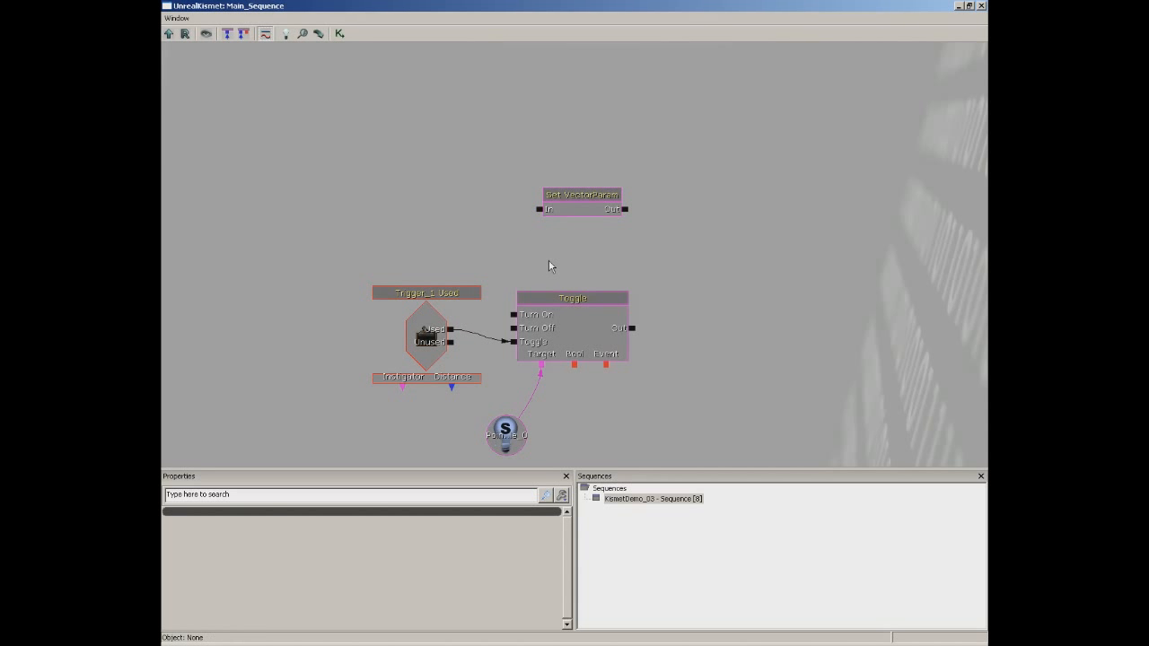
Move the Set VectorParam action up and to the right of Toggle, and place a duplicate directly below it
{"action": "left_click", "coordinate": [560, 206]}
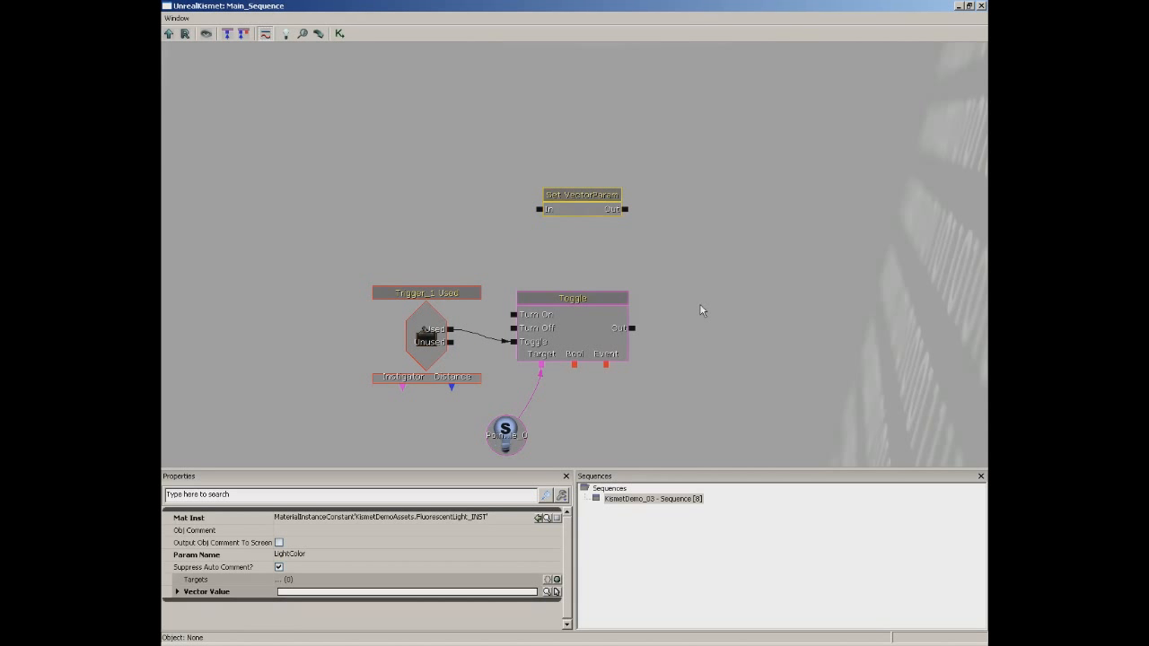
{"action": "left_click_drag", "start_coordinate": [574, 210], "coordinate": [740, 188]}
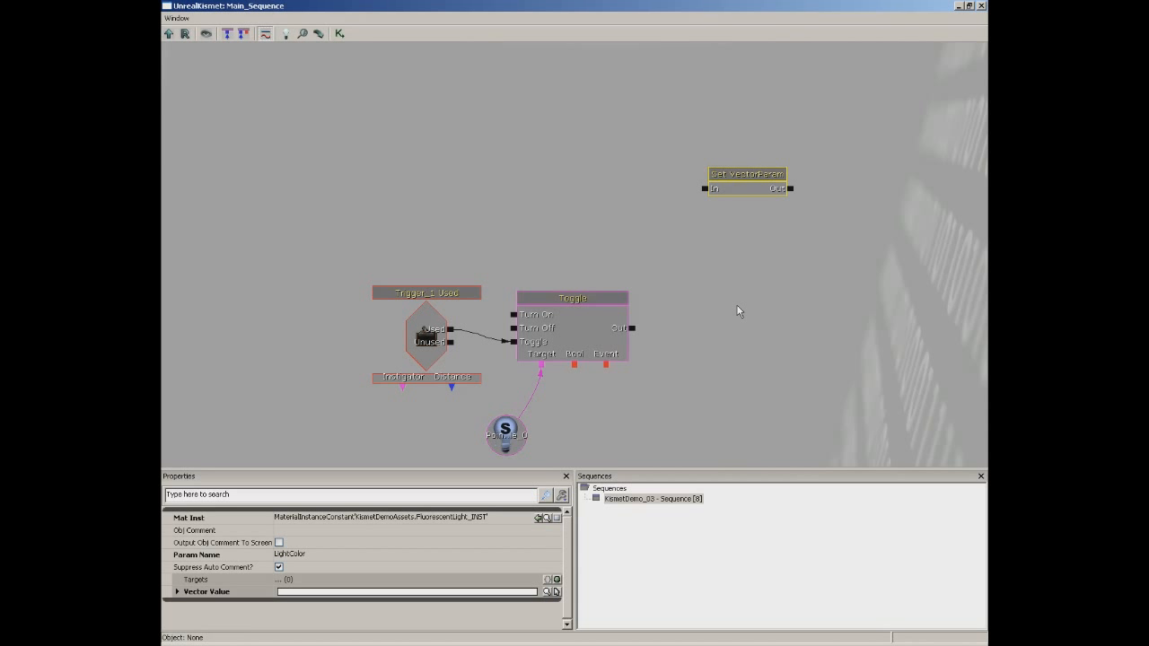
{"action": "key", "text": "ctrl+v"}
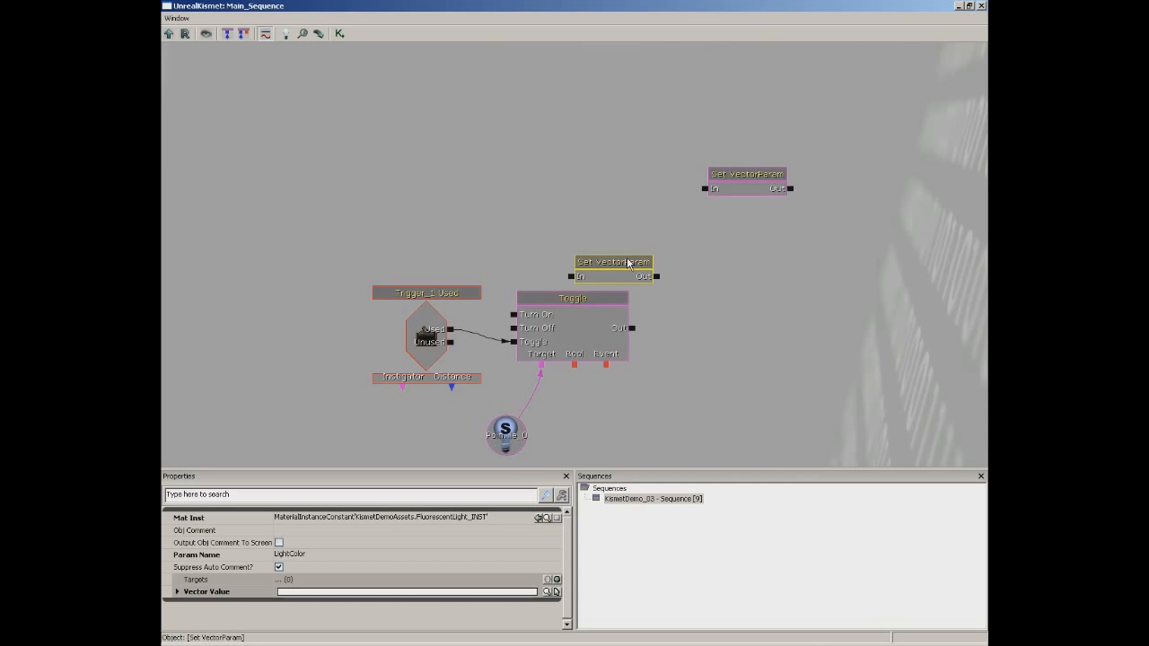
{"action": "left_click_drag", "start_coordinate": [619, 277], "coordinate": [747, 232], "text": "ctrl"}
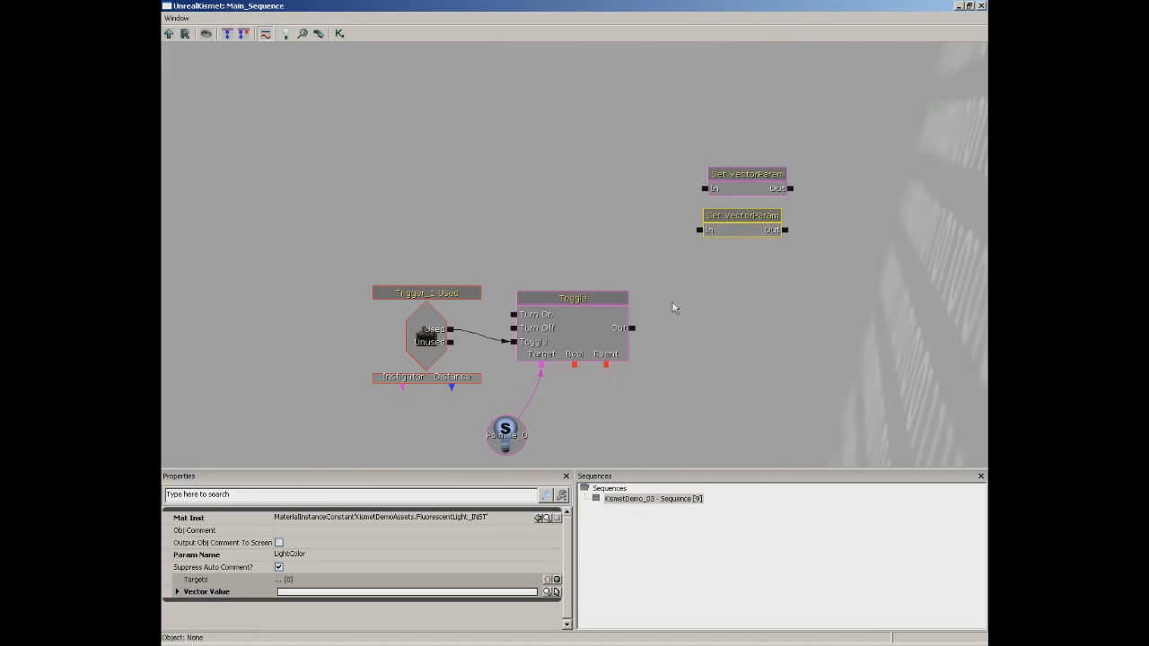
Set the duplicate Set VectorParam action's Vector Value to 0 for B, G and R
{"action": "left_click", "coordinate": [178, 591]}
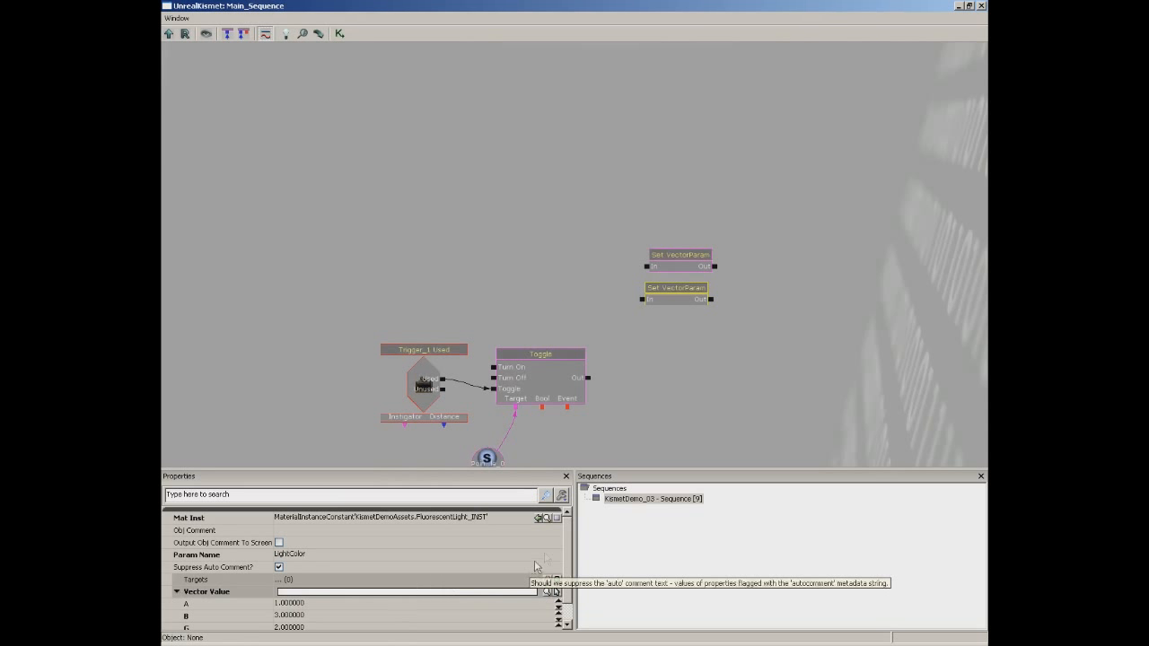
{"action": "left_click_drag", "start_coordinate": [570, 541], "coordinate": [566, 590]}
{"action": "left_click", "coordinate": [371, 593]}
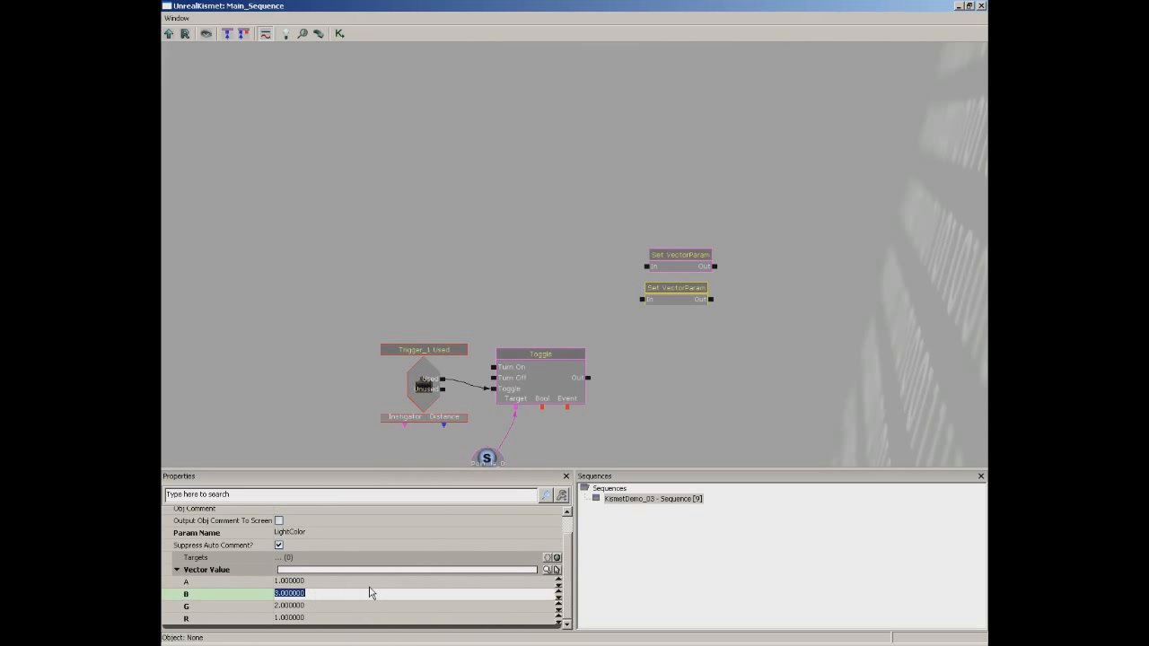
{"action": "type", "text": "0"}
{"action": "key", "text": "Tab"}
{"action": "type", "text": "0"}
{"action": "key", "text": "Tab"}
{"action": "type", "text": "0"}
{"action": "key", "text": "Return"}
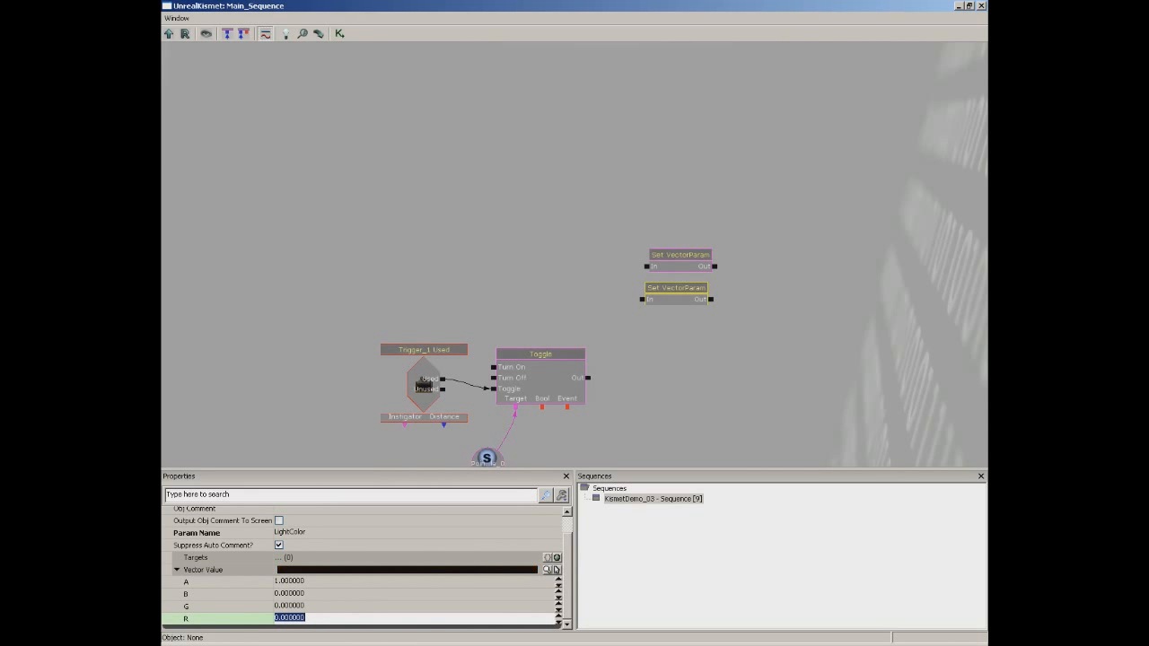
{"action": "left_click", "coordinate": [668, 330]}
Add a Switch action above the Toggle action and set its Link Count to 2
{"action": "scroll", "coordinate": [668, 330], "scroll_direction": "up", "scroll_amount": 2}
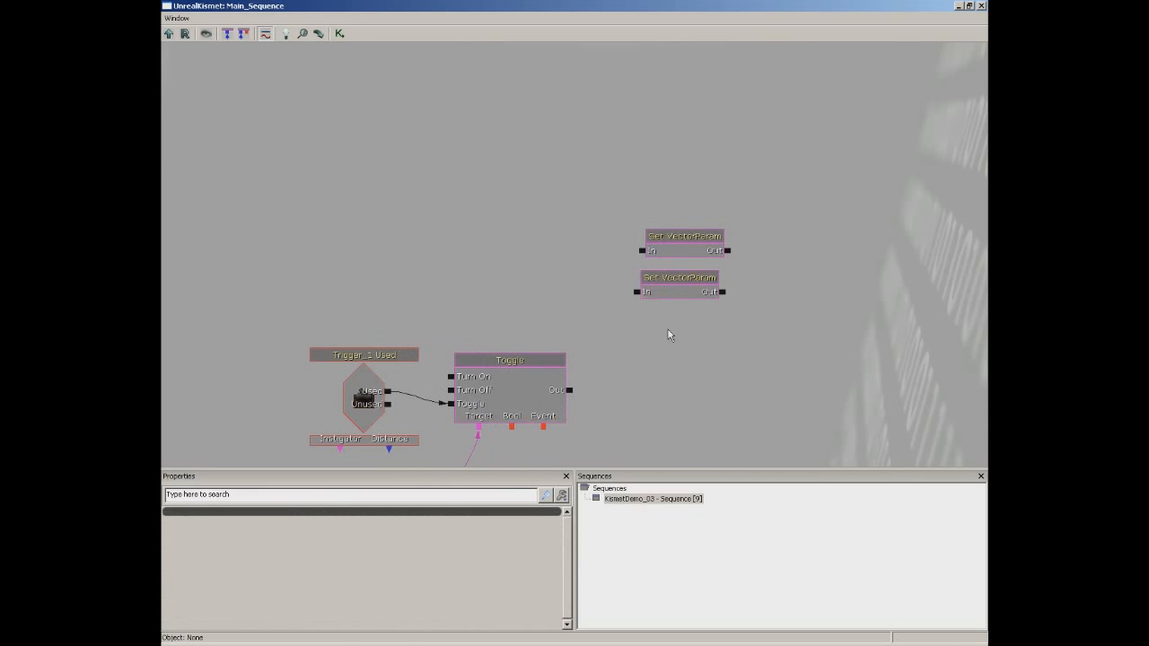
{"action": "left_click_drag", "start_coordinate": [654, 348], "coordinate": [706, 242]}
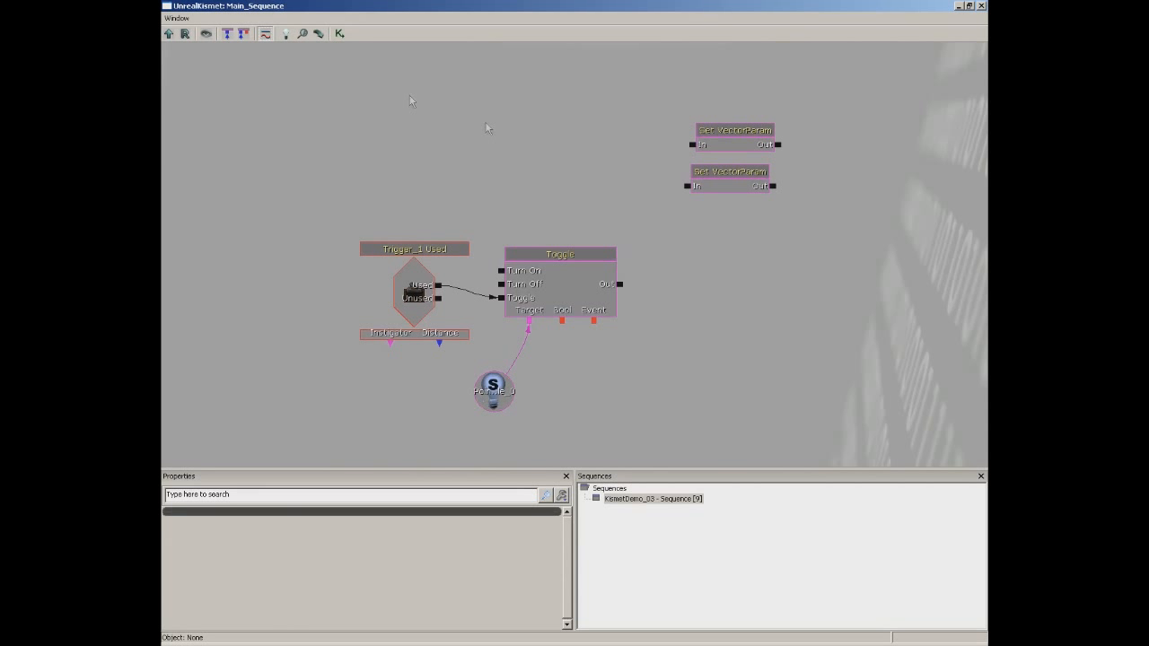
{"action": "right_click", "coordinate": [527, 146]}
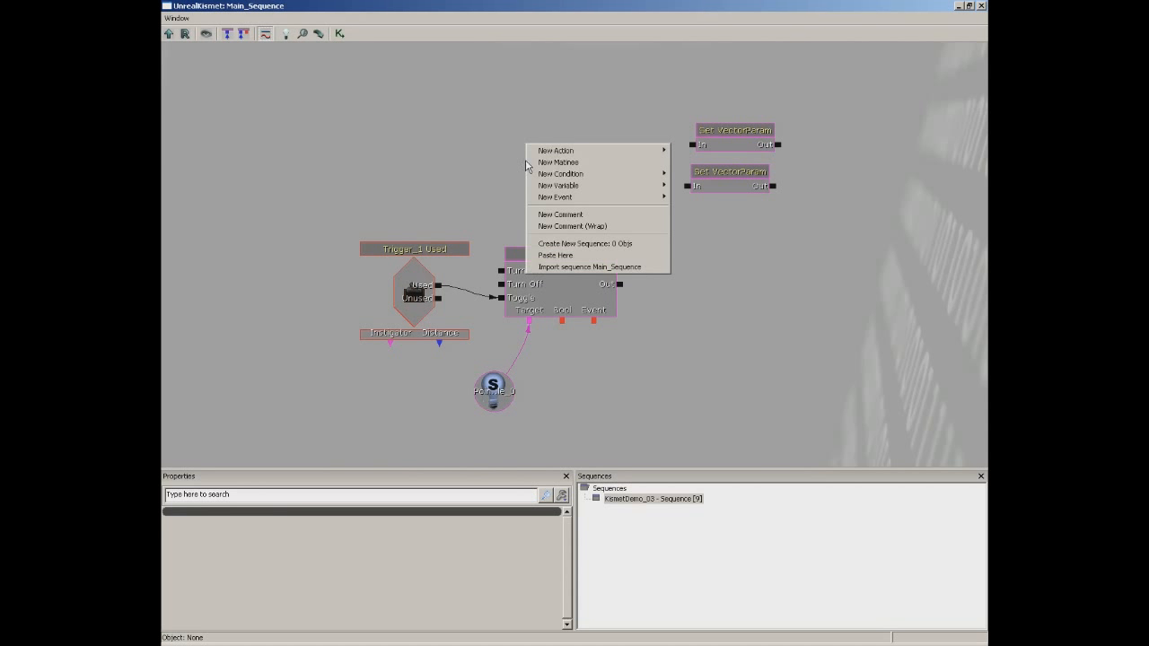
{"action": "mouse_move", "coordinate": [548, 153]}
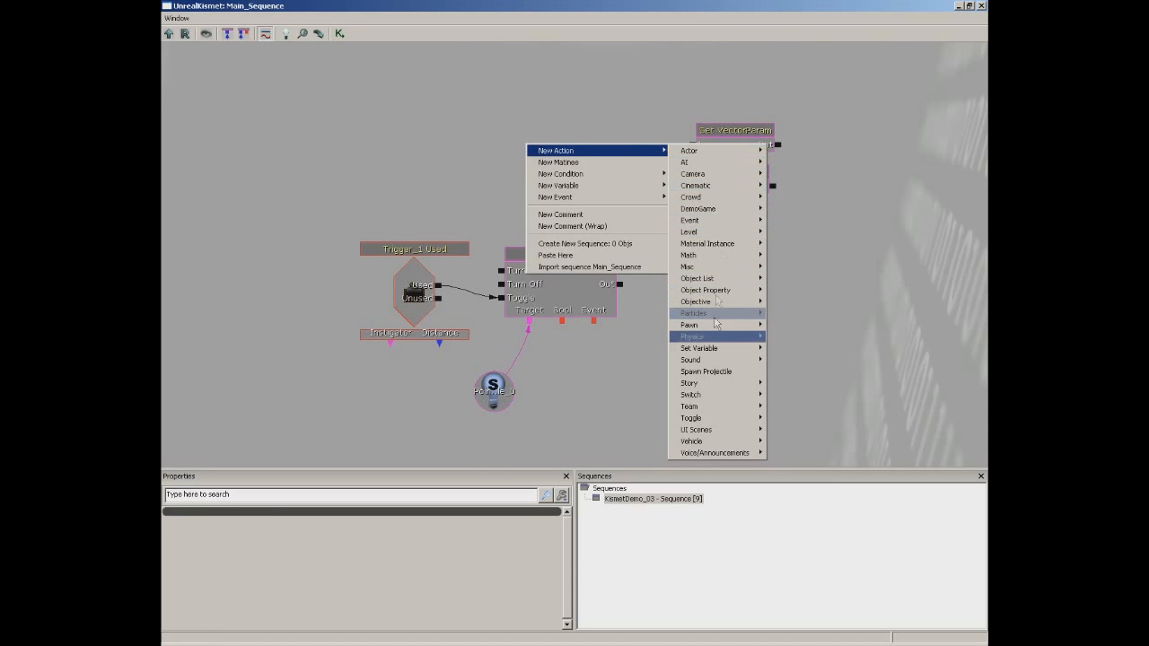
{"action": "mouse_move", "coordinate": [701, 398]}
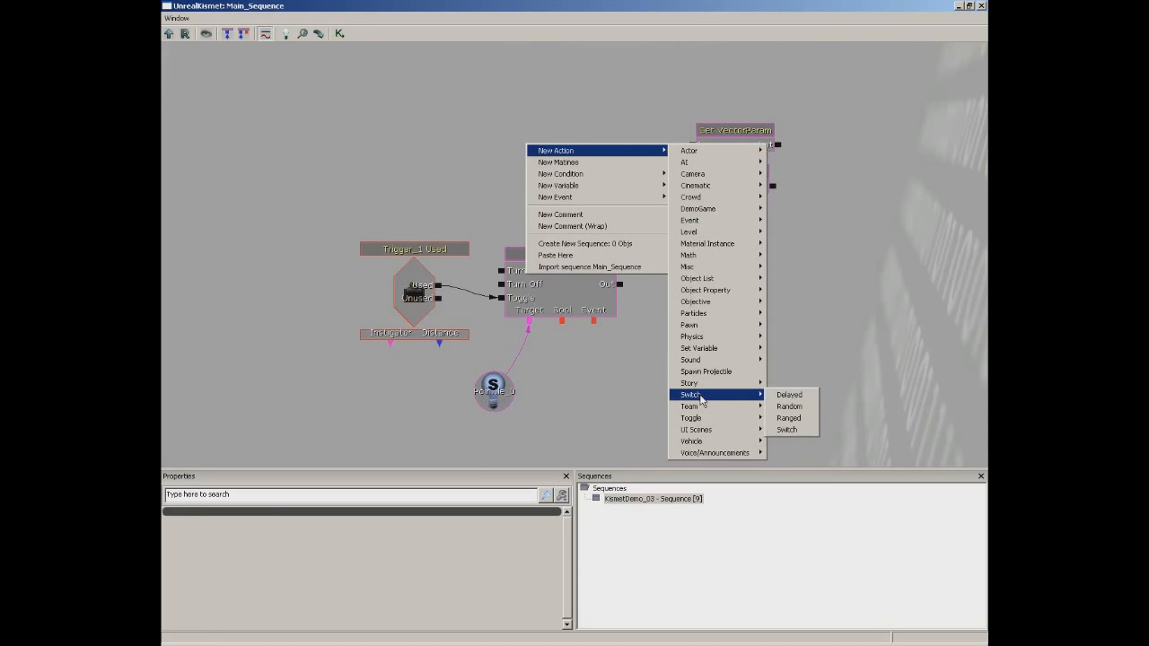
{"action": "left_click", "coordinate": [790, 430]}
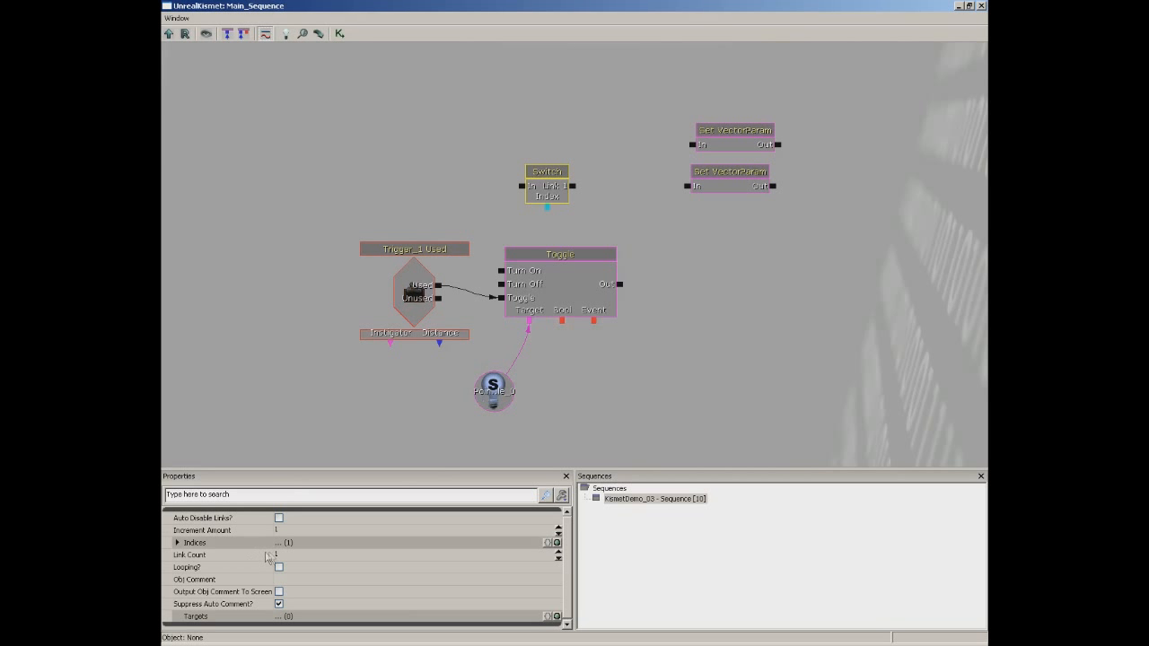
{"action": "left_click", "coordinate": [291, 555]}
{"action": "type", "text": "2"}
{"action": "key", "text": "Return"}
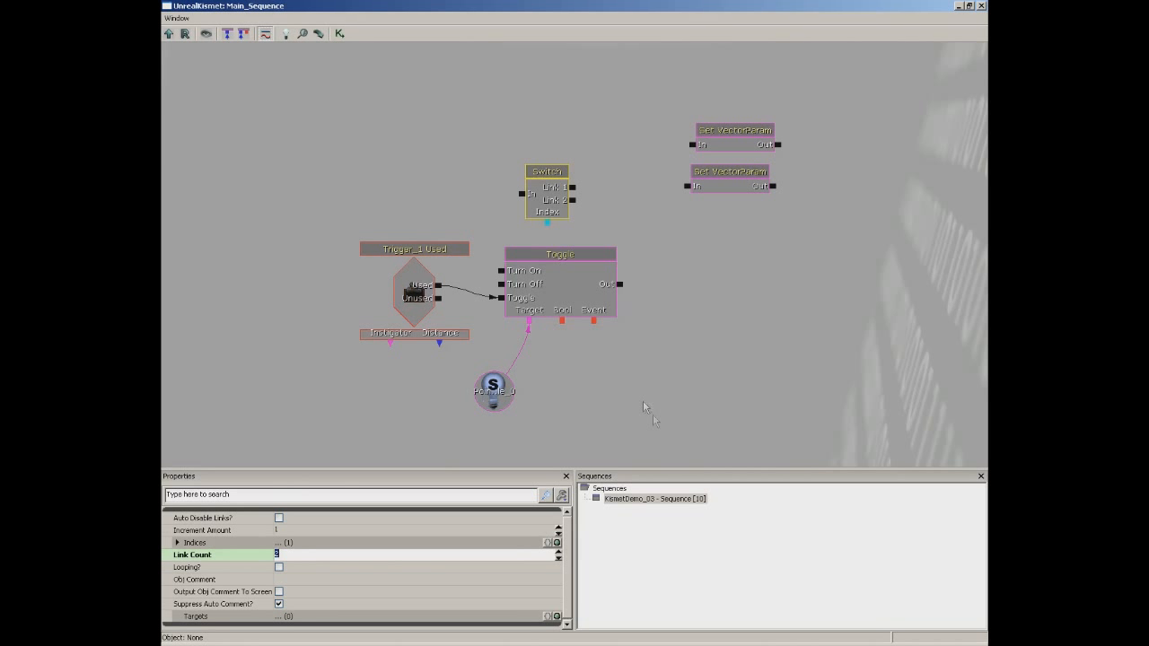
Connect the Switch's Link 1 to the upper Set VectorParam and Link 2 to the lower one
{"action": "left_click_drag", "start_coordinate": [572, 187], "coordinate": [693, 144]}
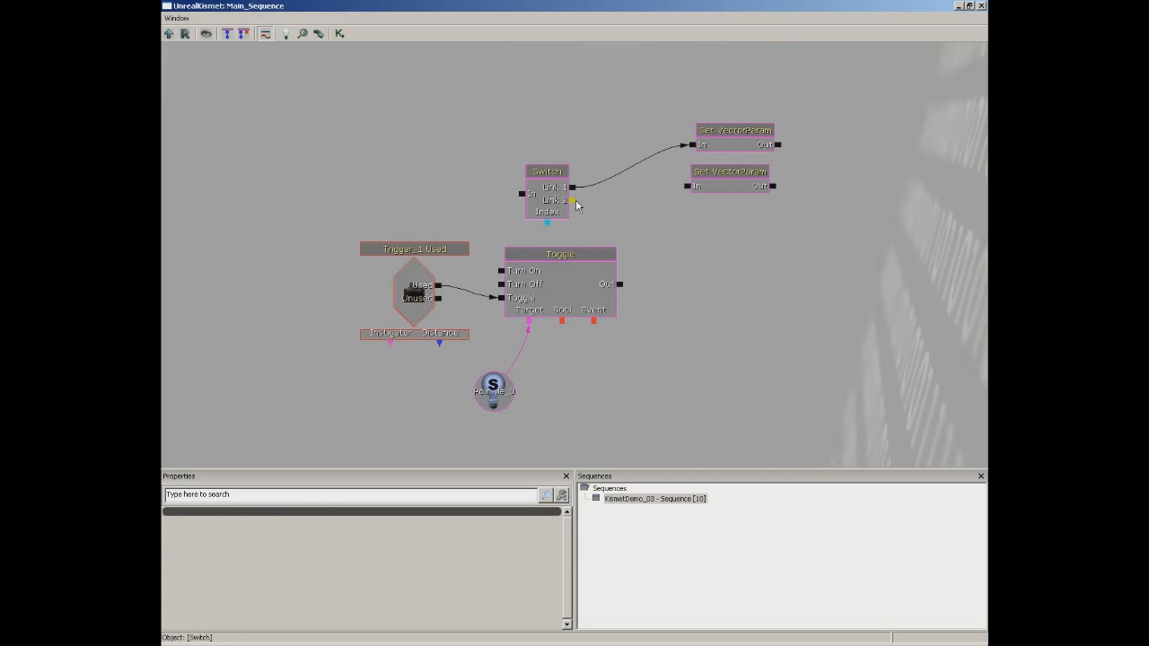
{"action": "left_click_drag", "start_coordinate": [572, 200], "coordinate": [689, 188]}
{"action": "left_click", "coordinate": [731, 146]}
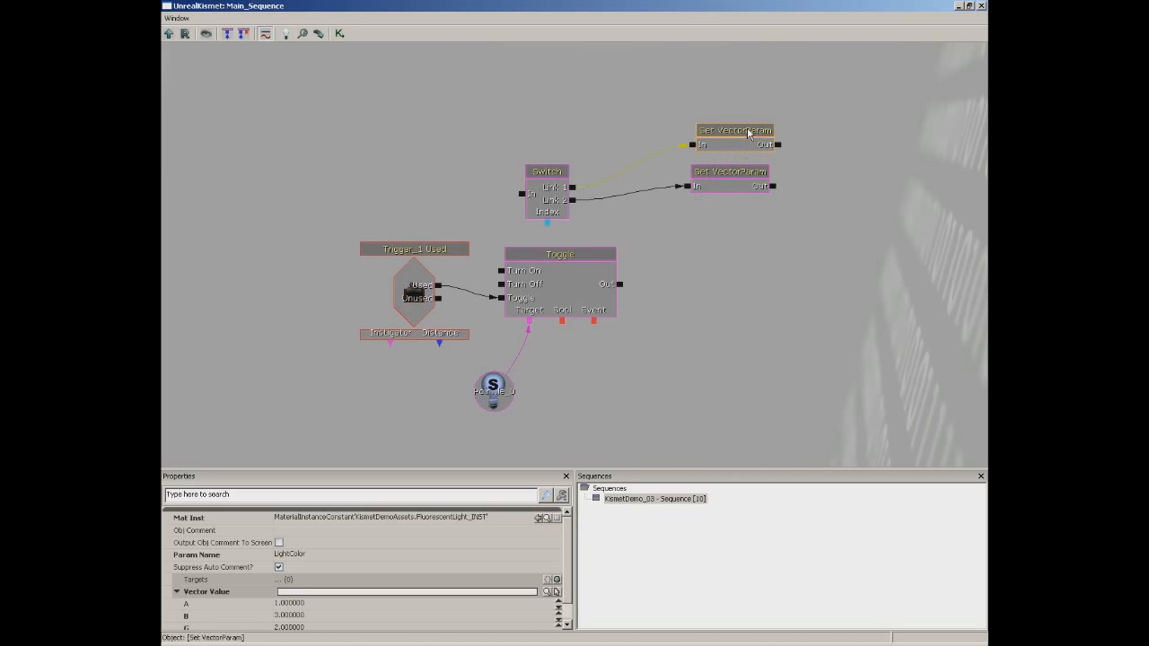
Connect the Used output of the Trigger_1 Used event to the Switch's In, keeping its existing link to Toggle
{"action": "left_click", "coordinate": [743, 179]}
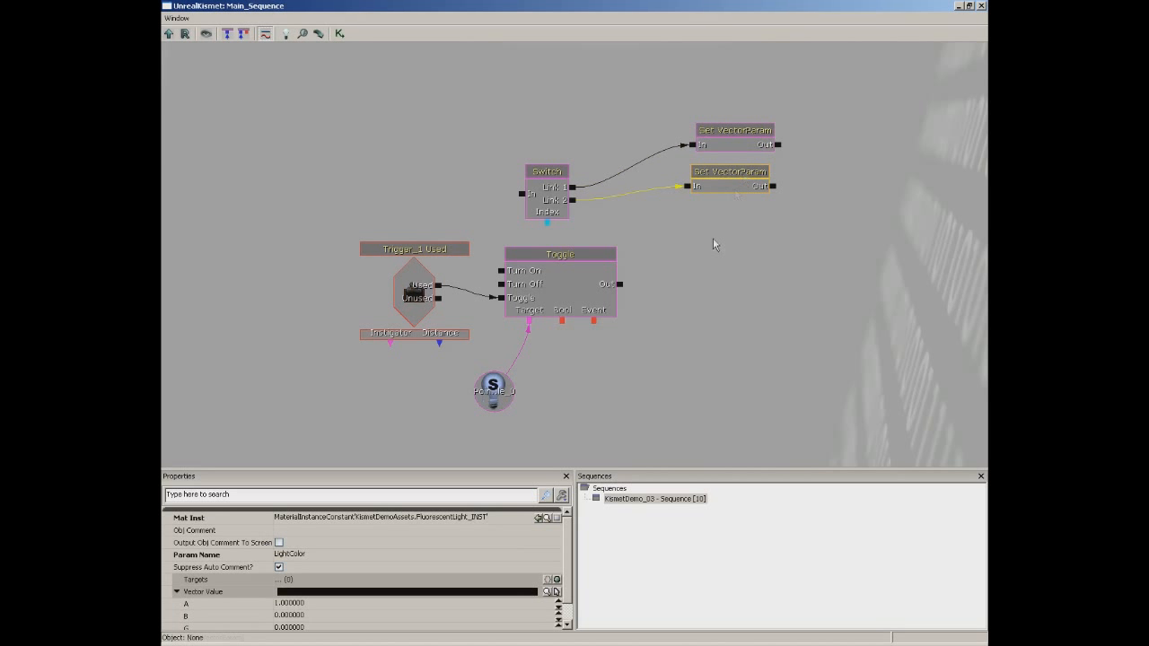
{"action": "left_click", "coordinate": [537, 215]}
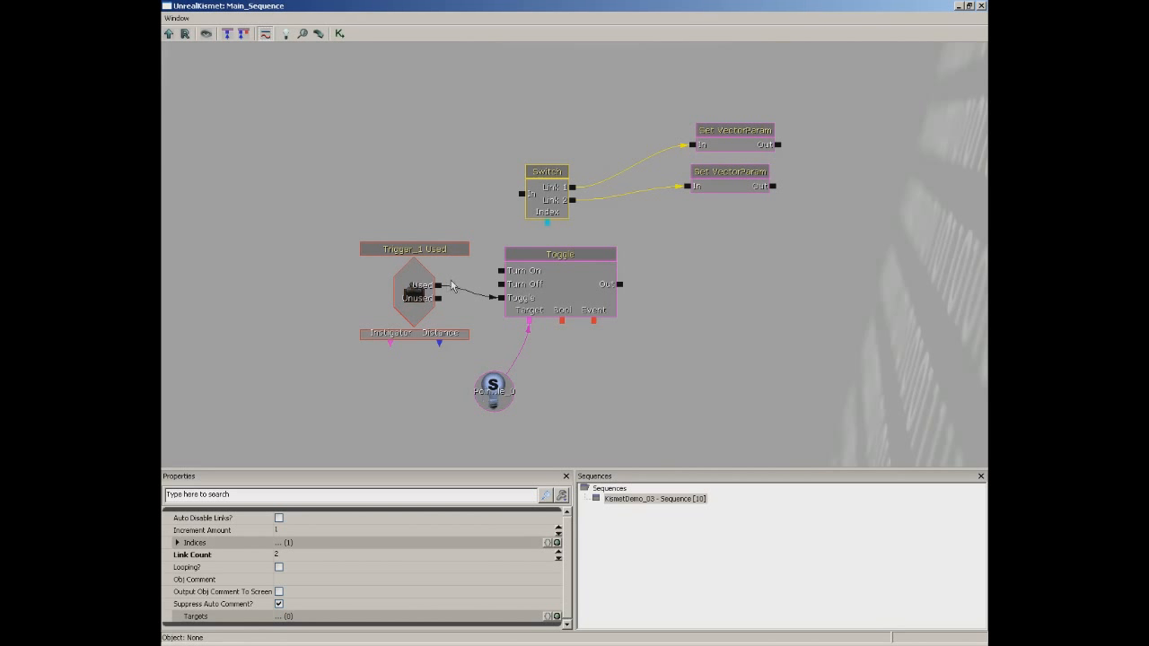
{"action": "left_click_drag", "start_coordinate": [437, 287], "coordinate": [523, 194]}
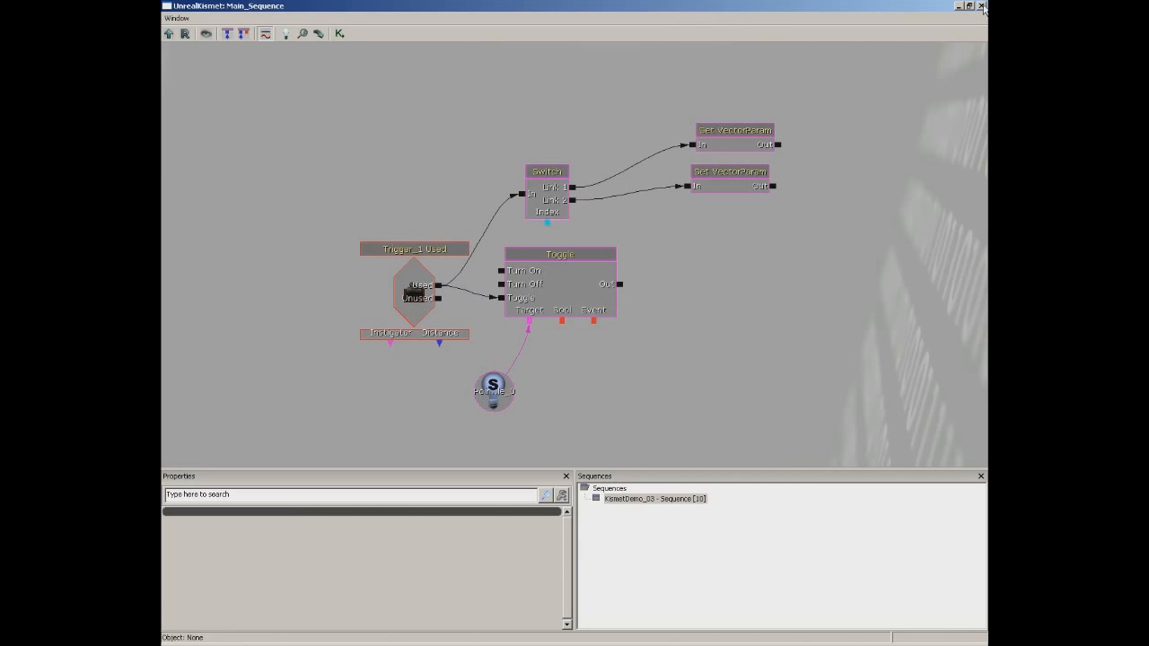
Close Kismet, play the level from the floor before the gate to test the fluorescent light, and exit the game
{"action": "left_click", "coordinate": [982, 6]}
{"action": "right_click", "coordinate": [575, 508]}
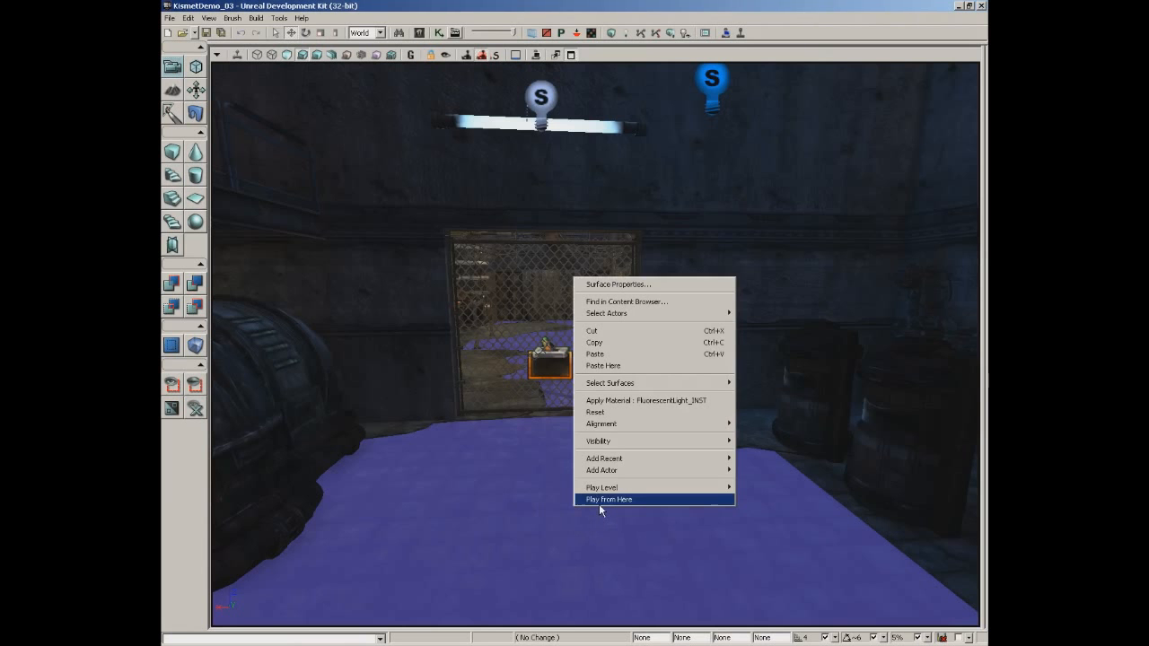
{"action": "left_click", "coordinate": [599, 504]}
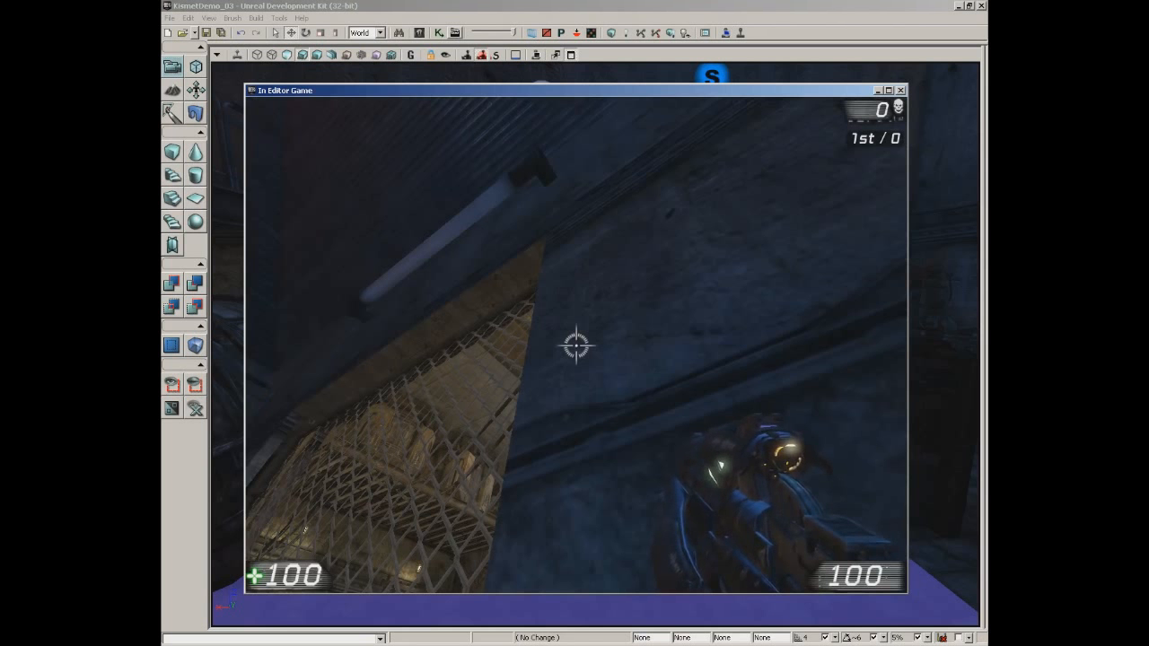
{"action": "key", "text": "Escape"}
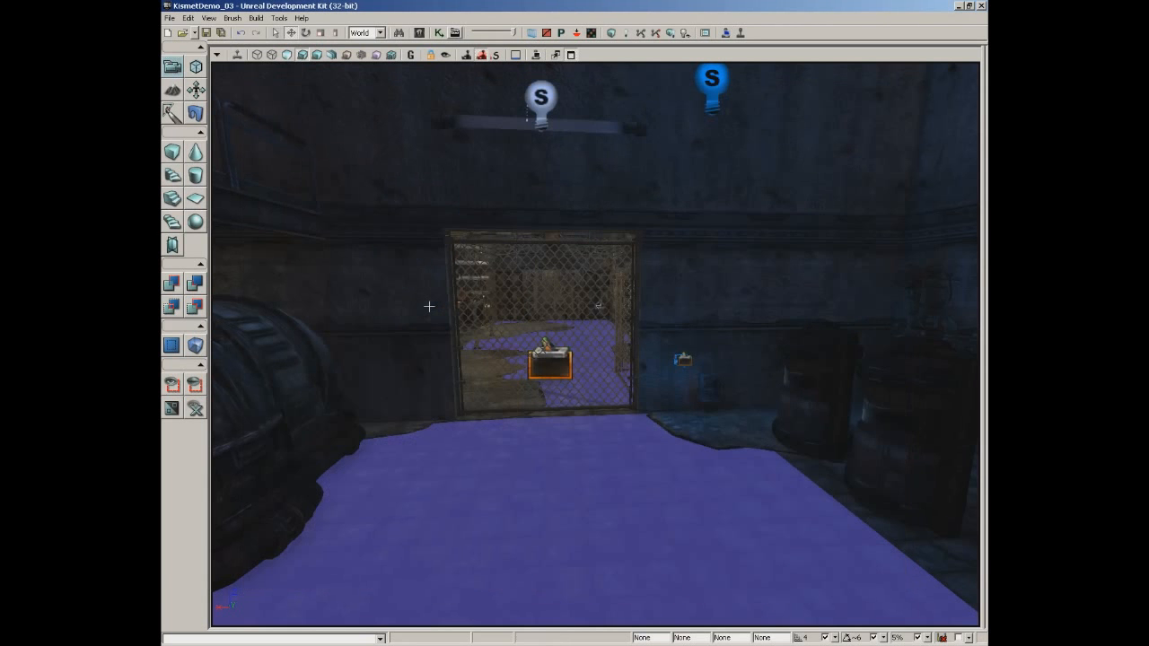
Reopen Kismet and enable Looping on the Switch action
{"action": "left_click", "coordinate": [439, 33]}
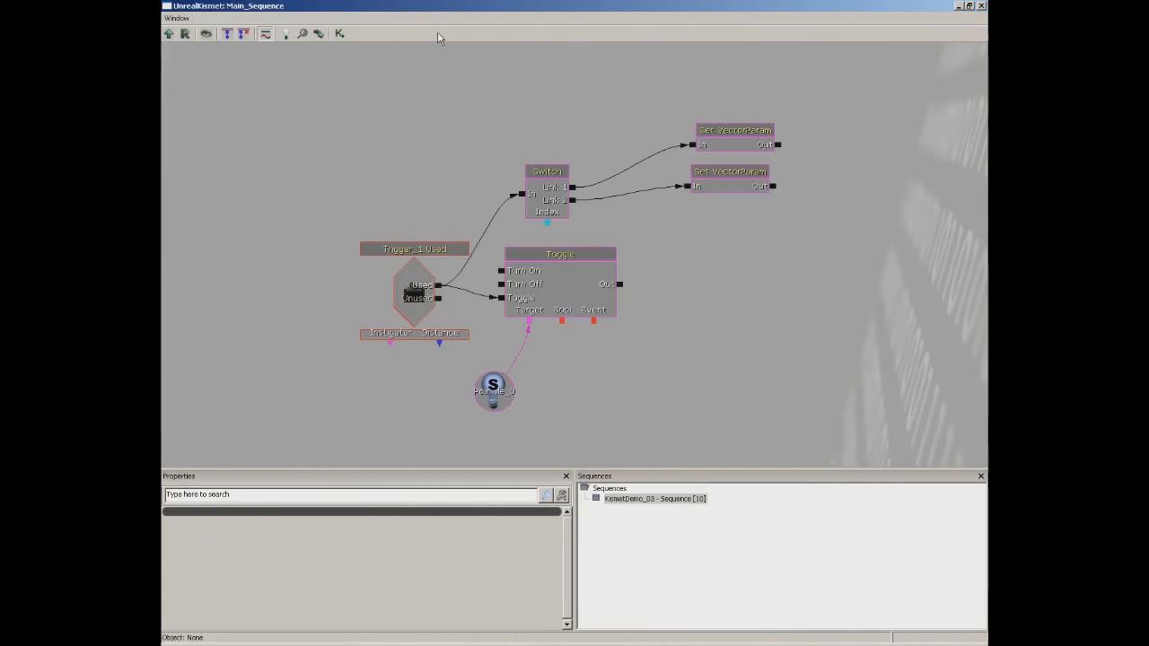
{"action": "left_click", "coordinate": [550, 187]}
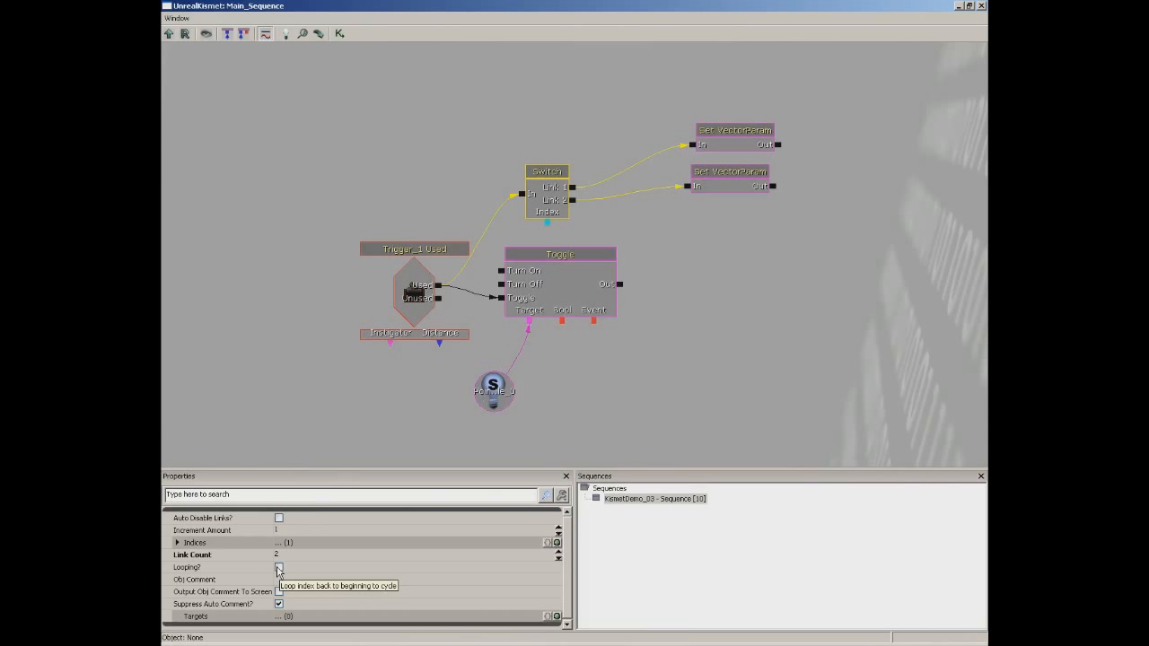
{"action": "left_click", "coordinate": [278, 568]}
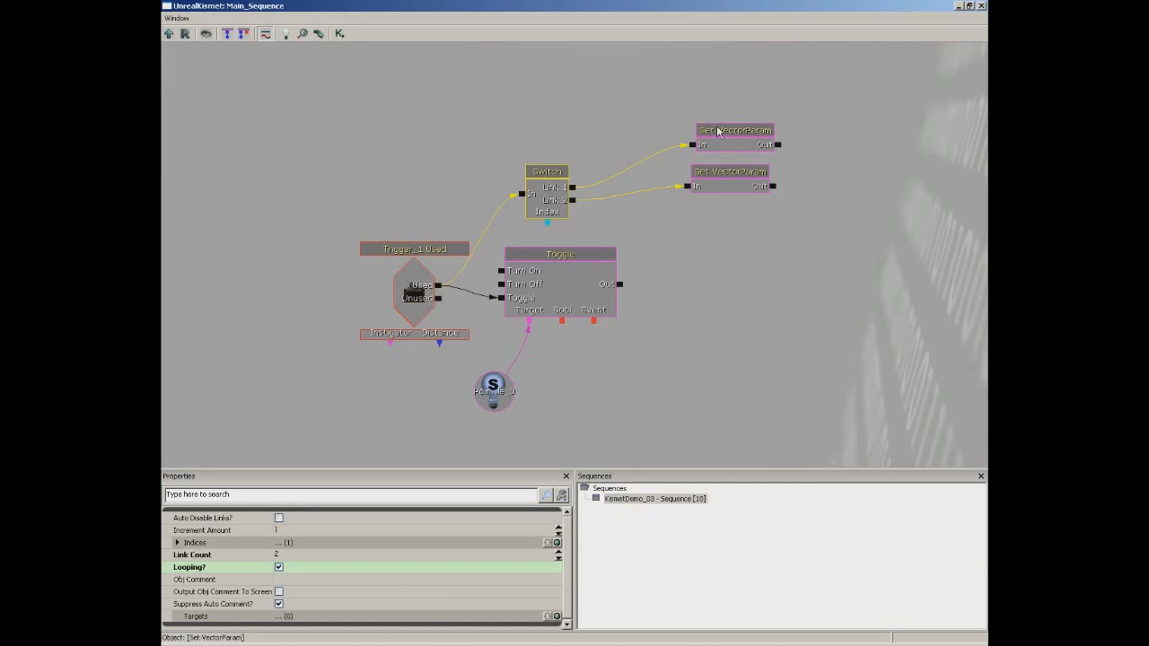
Close Kismet and playtest the level twice from the floor before the gate, checking the light's repeated toggling and its starting state
{"action": "left_click", "coordinate": [982, 7]}
{"action": "right_click", "coordinate": [510, 514]}
{"action": "left_click", "coordinate": [536, 505]}
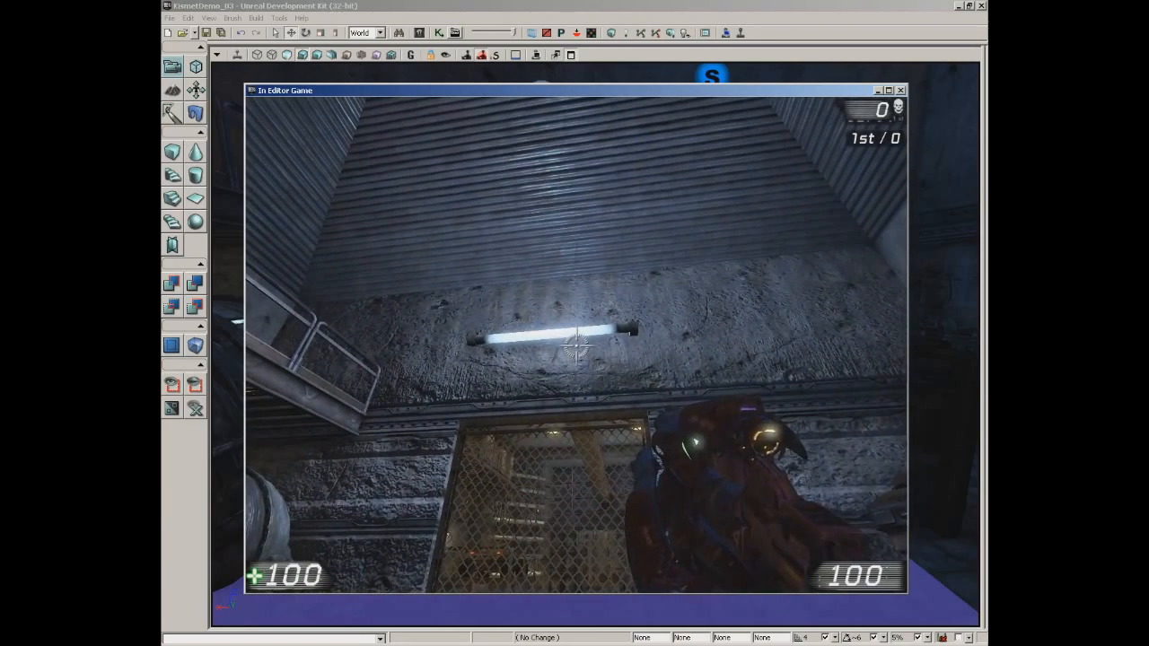
{"action": "key", "text": "Escape"}
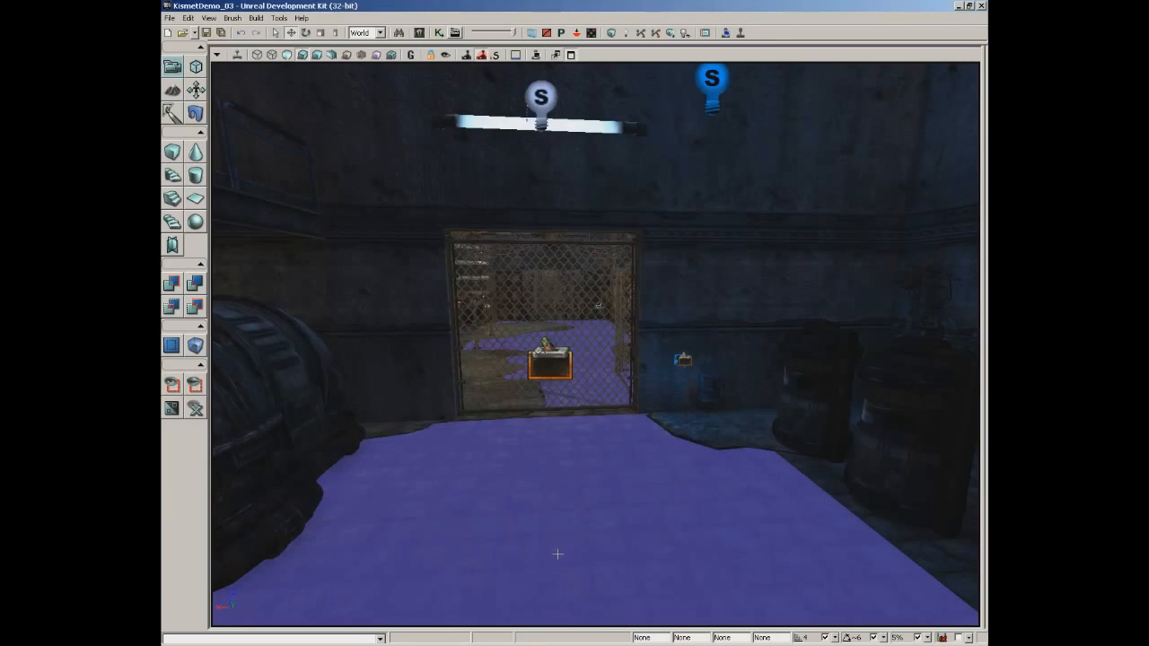
{"action": "right_click", "coordinate": [558, 554]}
{"action": "left_click", "coordinate": [579, 531]}
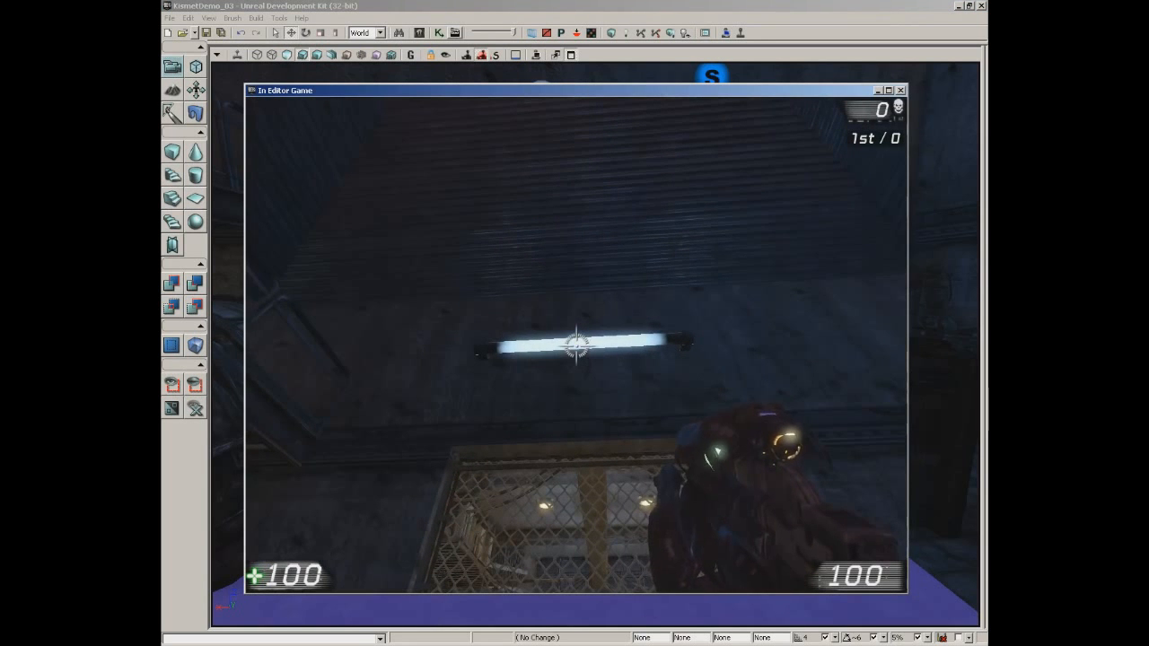
{"action": "key", "text": "Escape"}
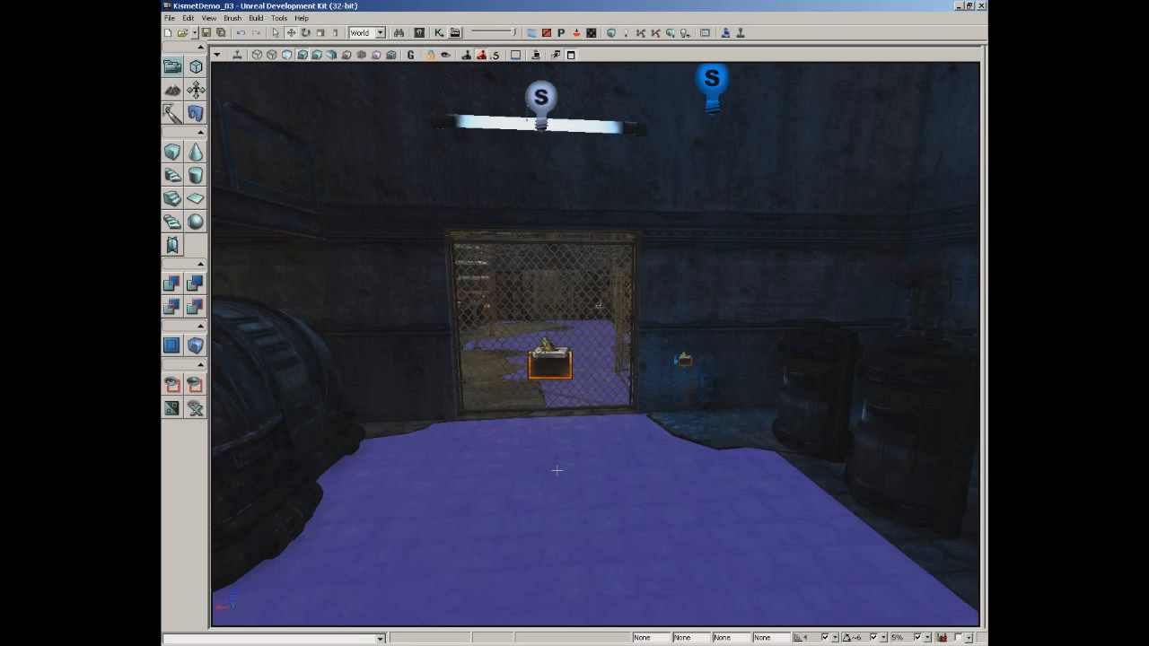
In Kismet, add a Level Loaded event and place it in the empty area above and to the left of the Switch network
{"action": "left_click", "coordinate": [436, 35]}
{"action": "left_click_drag", "start_coordinate": [377, 151], "coordinate": [472, 167]}
{"action": "right_click", "coordinate": [232, 116]}
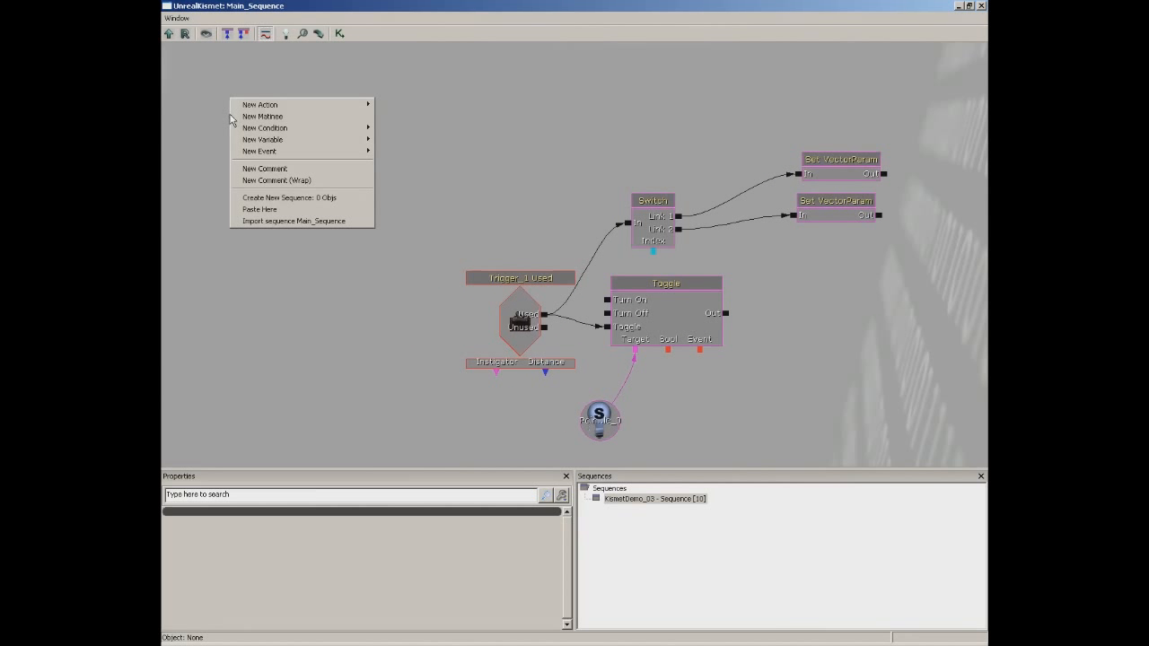
{"action": "mouse_move", "coordinate": [272, 153]}
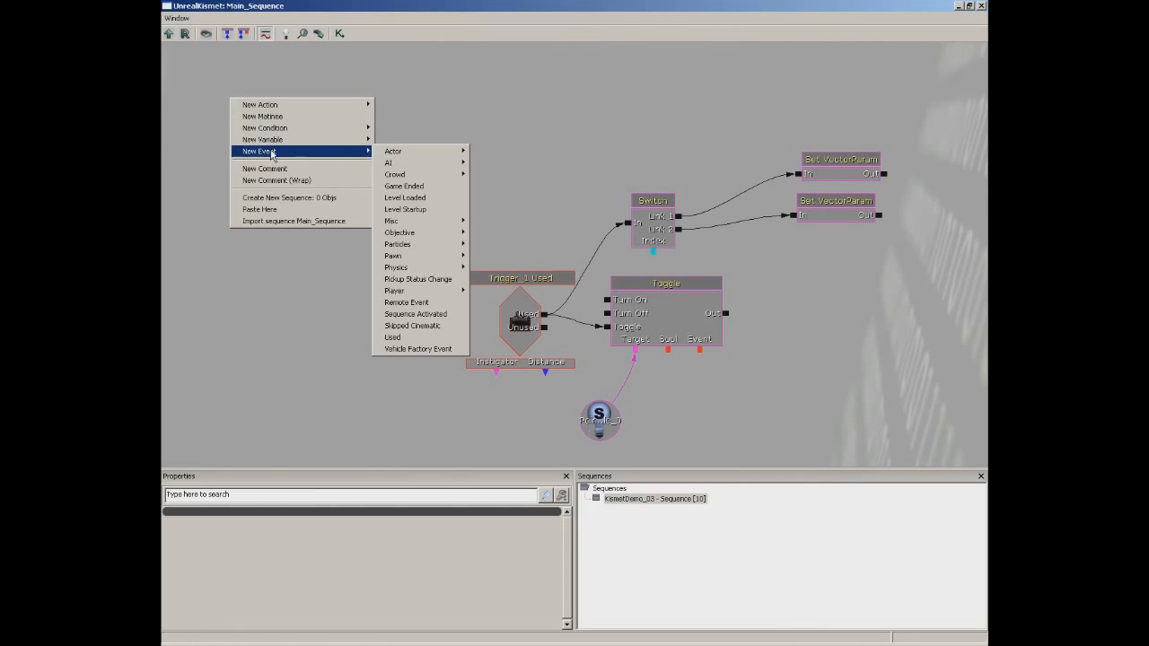
{"action": "left_click", "coordinate": [406, 197]}
{"action": "left_click_drag", "start_coordinate": [327, 227], "coordinate": [474, 277]}
{"action": "left_click_drag", "start_coordinate": [532, 230], "coordinate": [461, 286]}
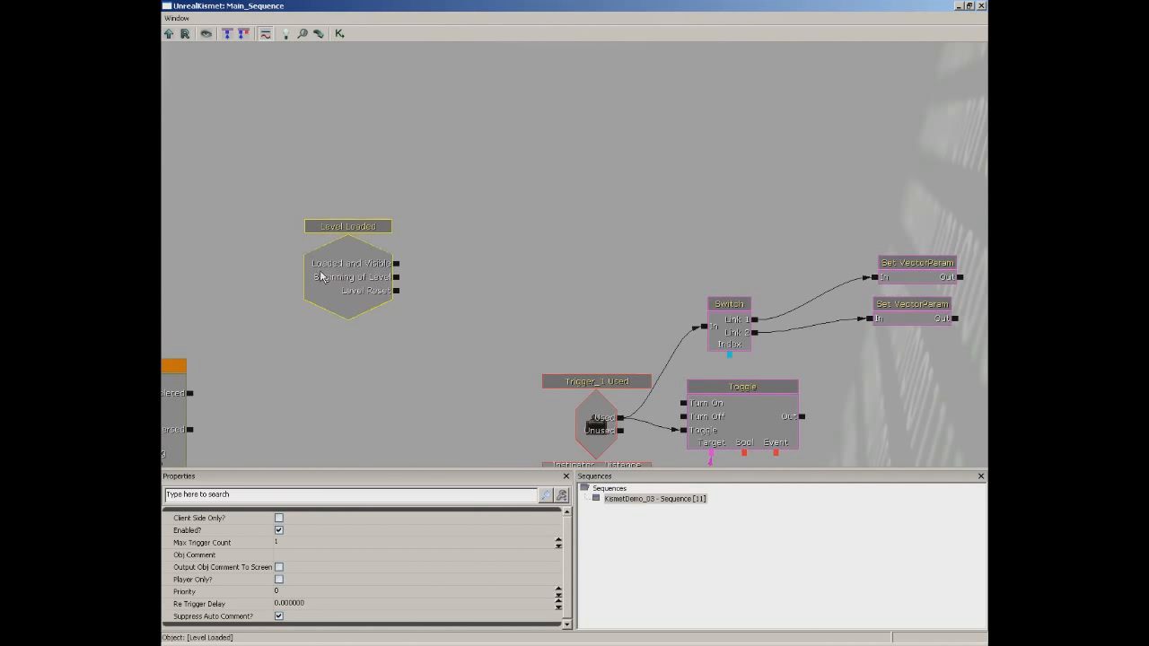
{"action": "left_click_drag", "start_coordinate": [353, 275], "coordinate": [508, 141], "text": "ctrl"}
{"action": "left_click_drag", "start_coordinate": [667, 139], "coordinate": [639, 214]}
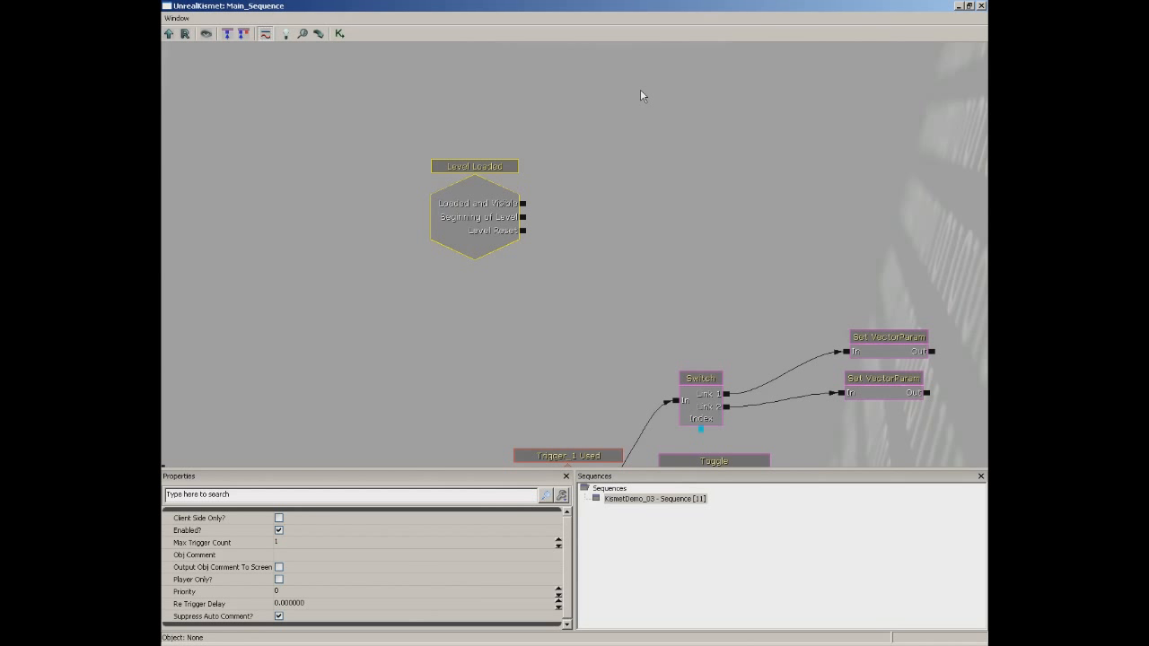
Duplicate the lower Set VectorParam beside the Level Loaded event and connect Loaded and Visible to the copy's In
{"action": "left_click", "coordinate": [876, 390]}
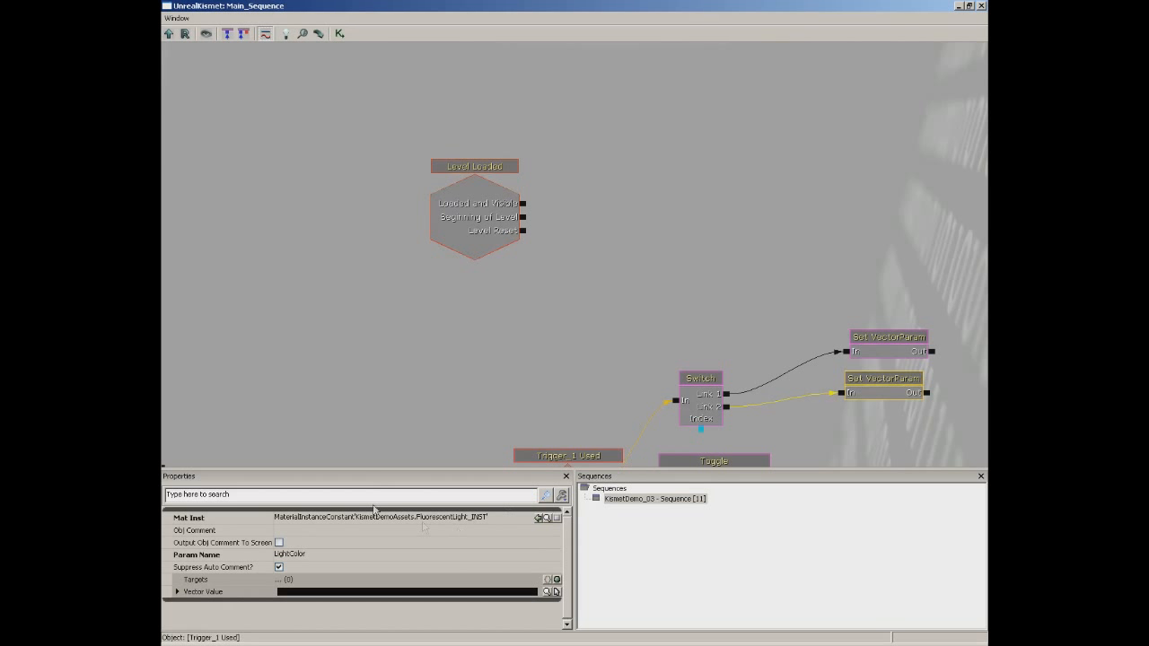
{"action": "left_click", "coordinate": [179, 593]}
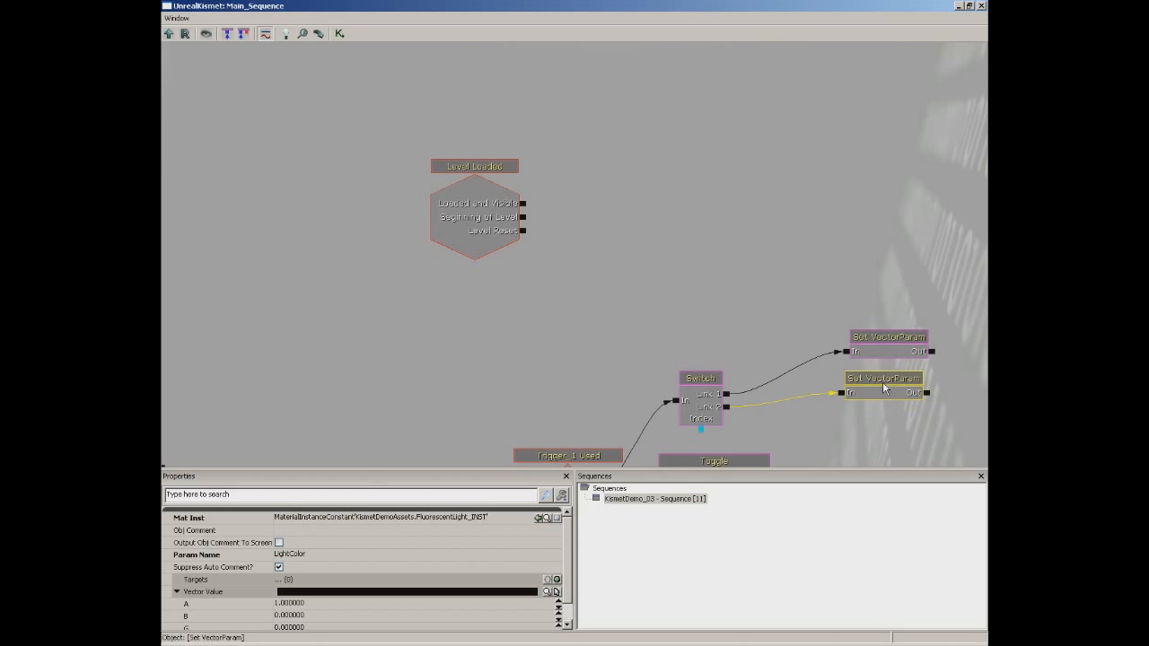
{"action": "left_click_drag", "start_coordinate": [607, 274], "coordinate": [593, 216]}
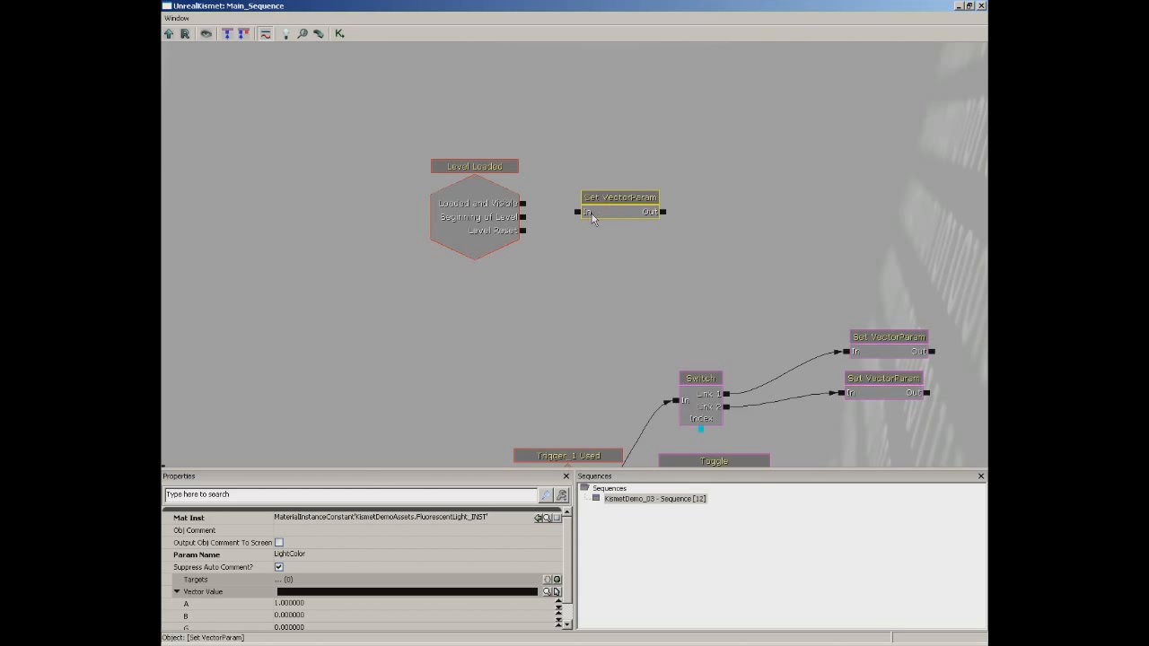
{"action": "left_click_drag", "start_coordinate": [521, 205], "coordinate": [588, 224]}
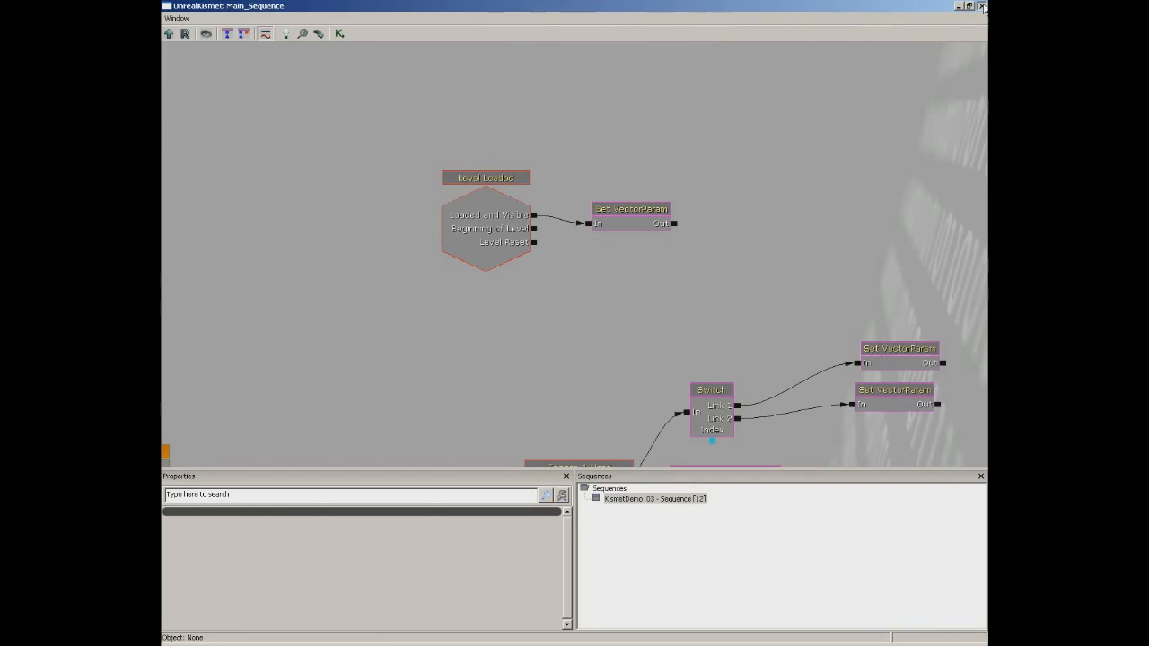
Close Kismet, play the level from the floor to check the tube's color at start, use the wall switch, and exit
{"action": "left_click", "coordinate": [982, 5]}
{"action": "right_click", "coordinate": [557, 513]}
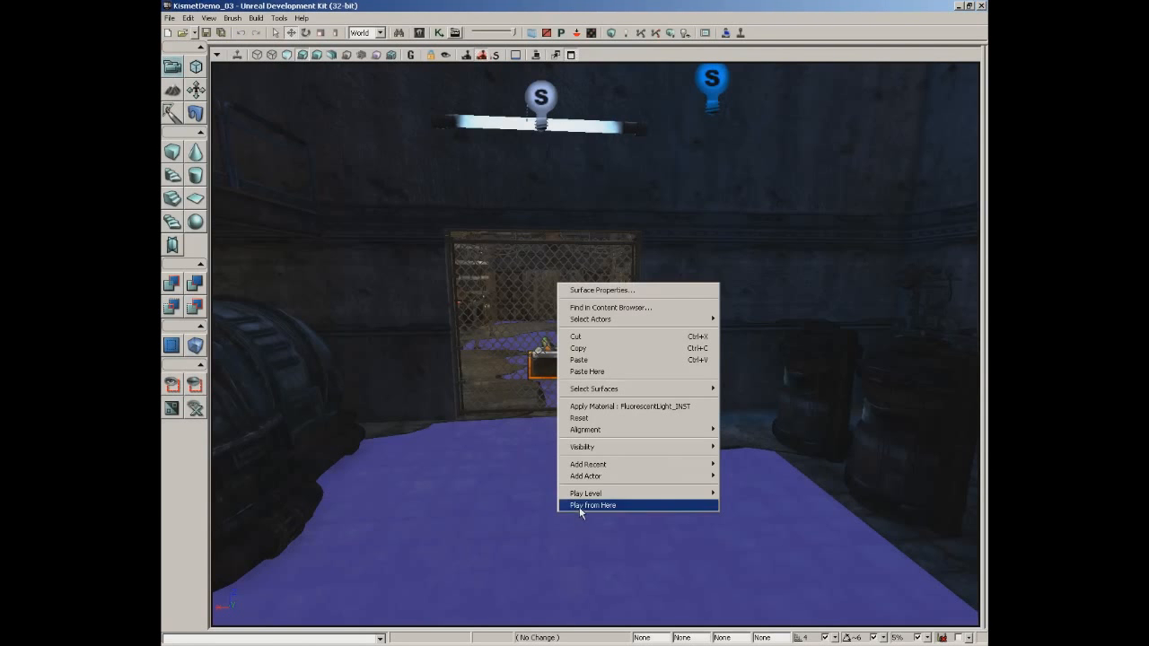
{"action": "left_click", "coordinate": [584, 506]}
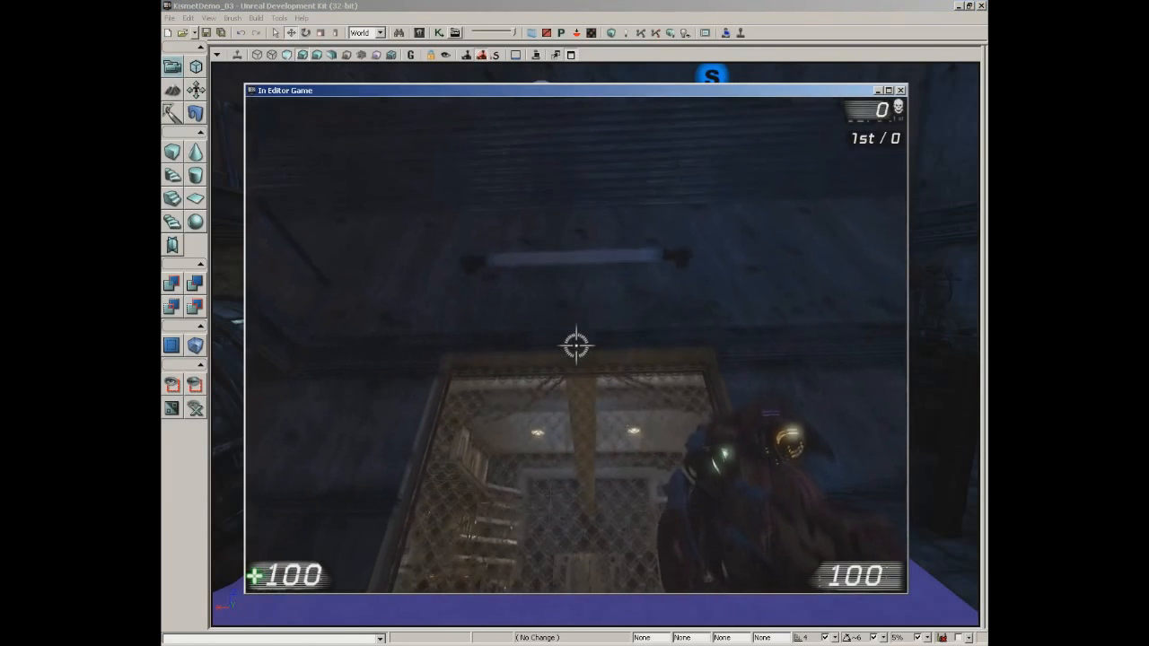
{"action": "key", "text": "w"}
{"action": "key", "text": "e"}
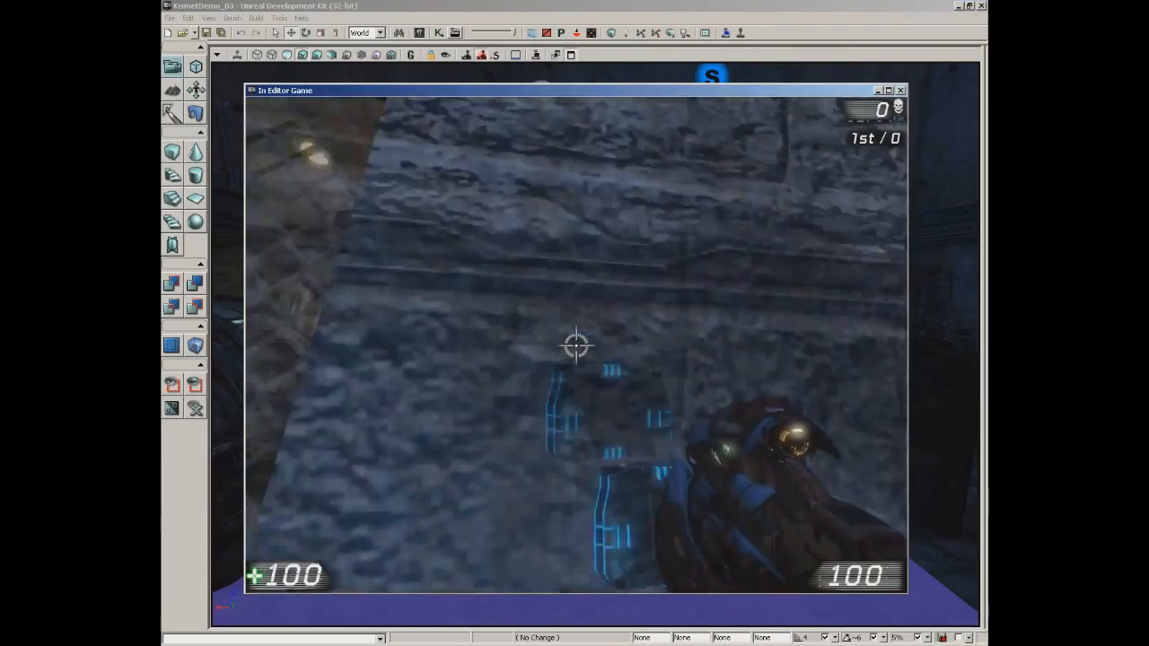
{"action": "key", "text": "Escape"}
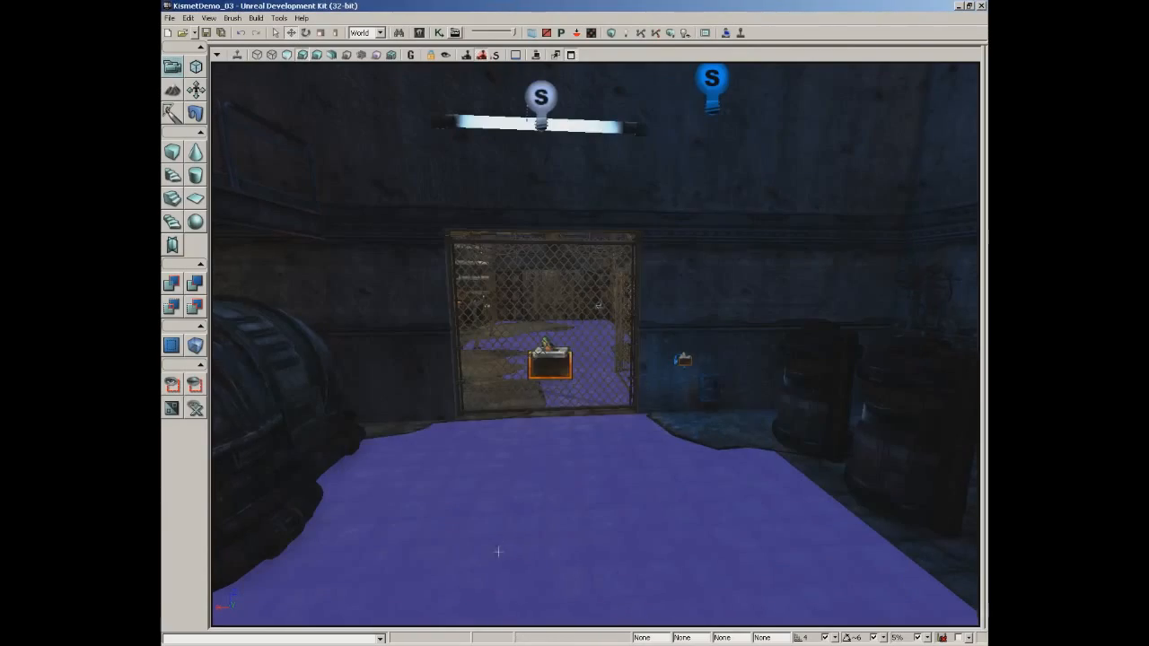
Play the level again from the floor, walk to the wall switch and use it to test the light, then exit
{"action": "right_click", "coordinate": [523, 538]}
{"action": "left_click", "coordinate": [553, 511]}
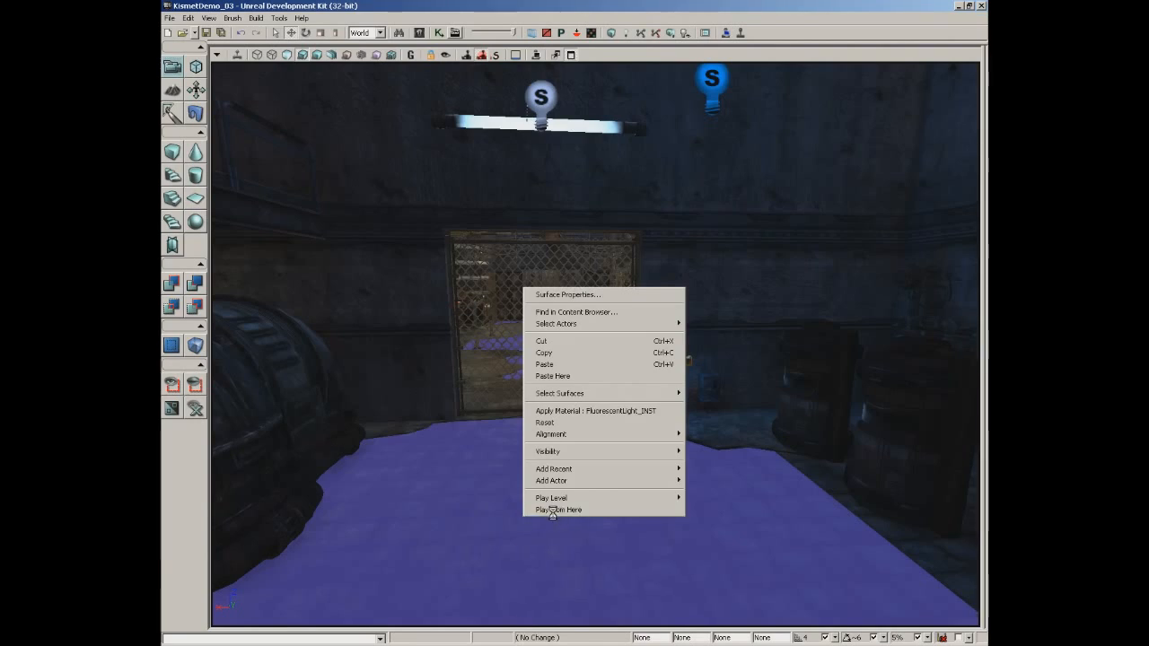
{"action": "key", "text": "w"}
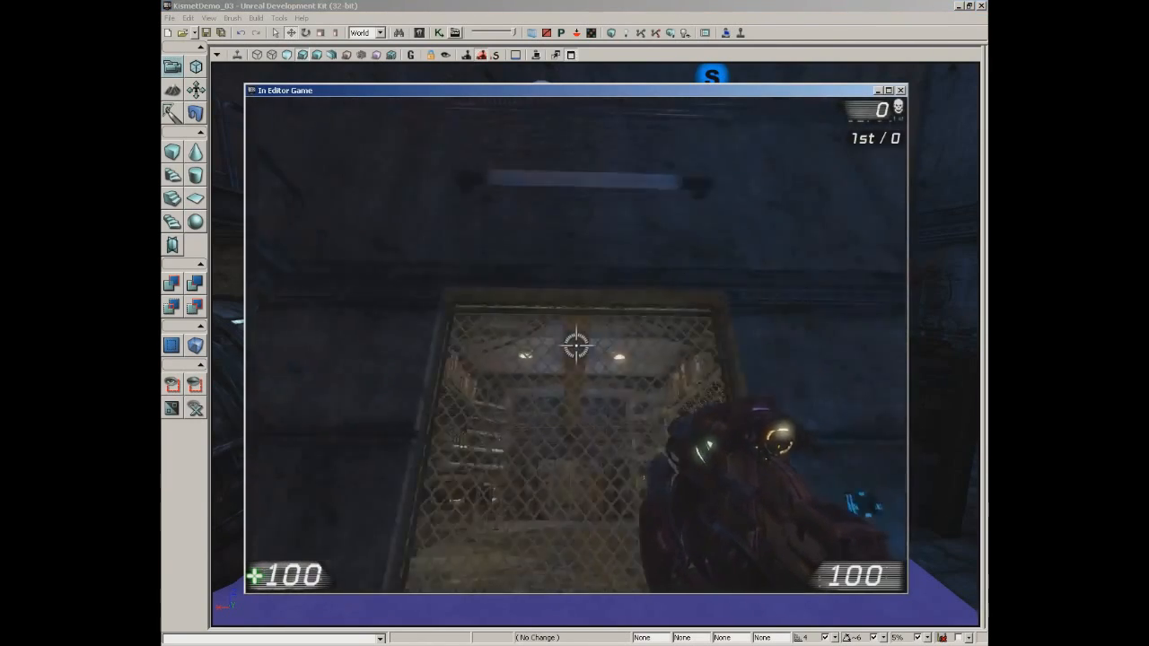
{"action": "key", "text": "w"}
{"action": "key", "text": "e"}
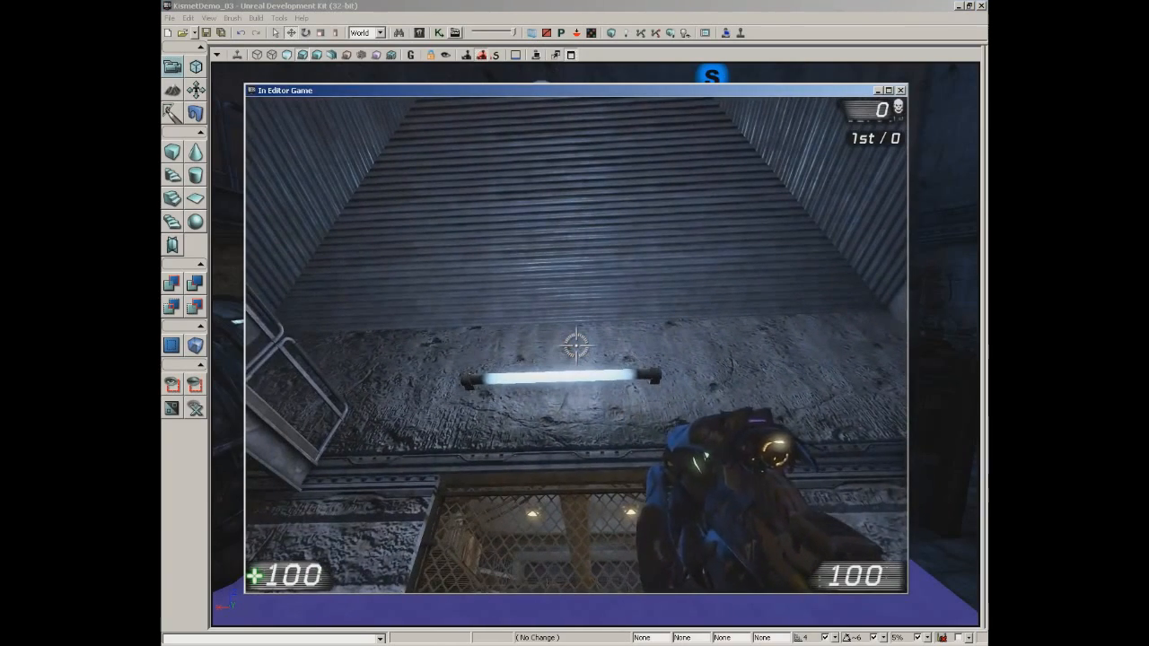
{"action": "key", "text": "Escape"}
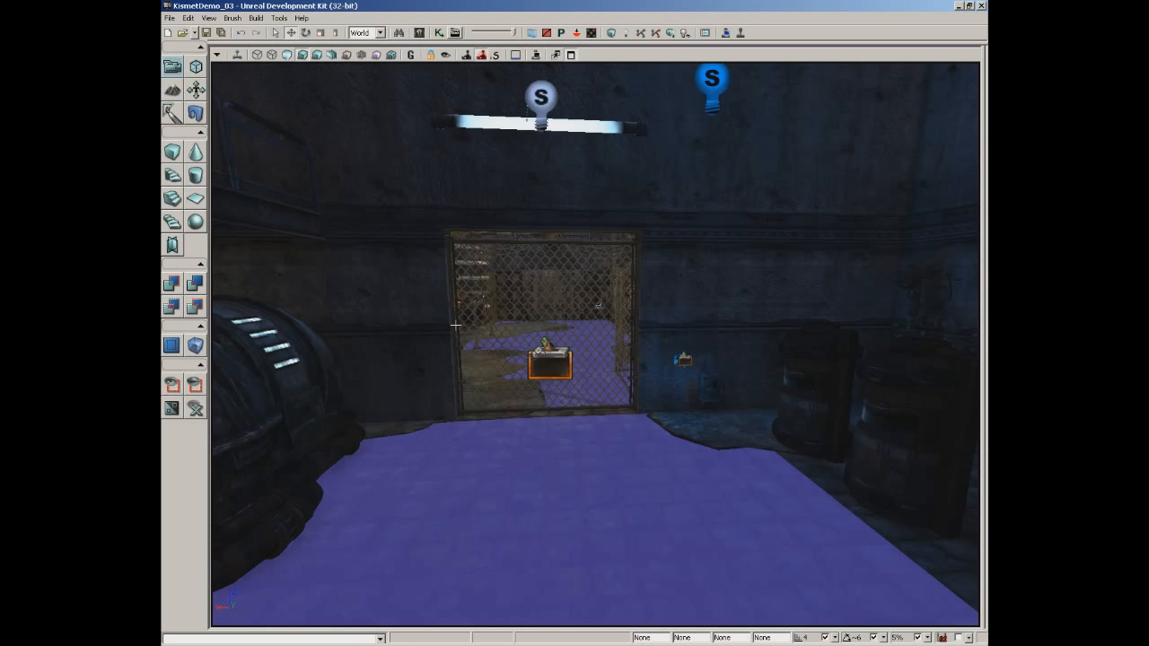
Reopen Kismet and review the full sequence, covering the Level Loaded and light switch networks and the gate's Matinee setup
{"action": "right_click_drag", "start_coordinate": [504, 368], "coordinate": [578, 15]}
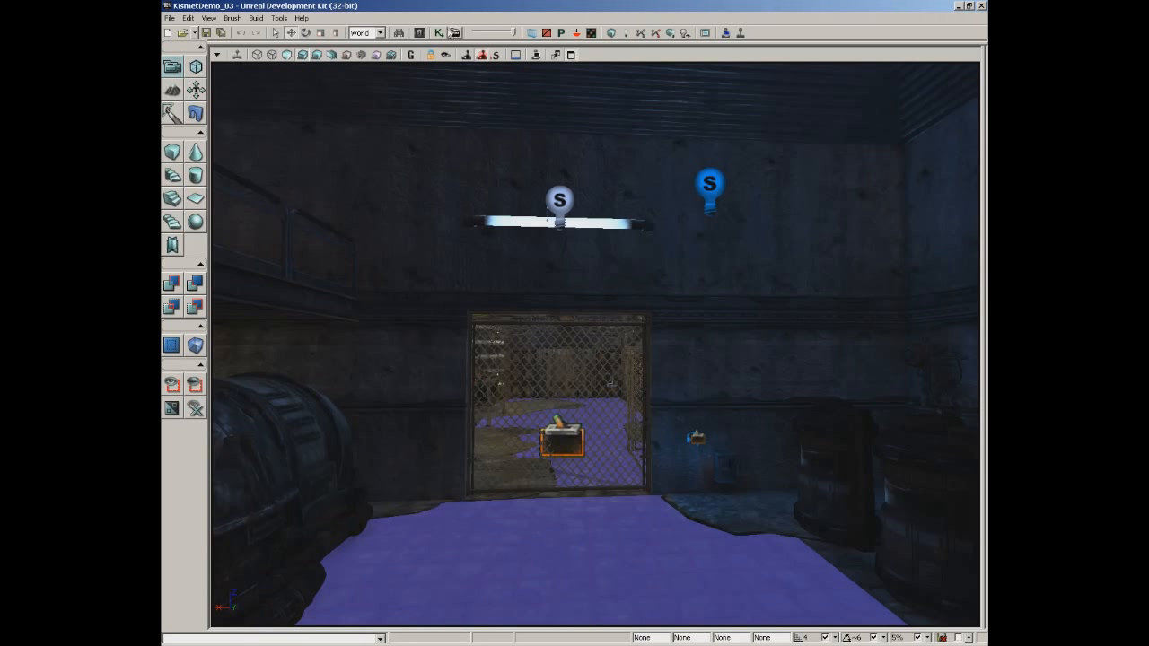
{"action": "left_click", "coordinate": [439, 33]}
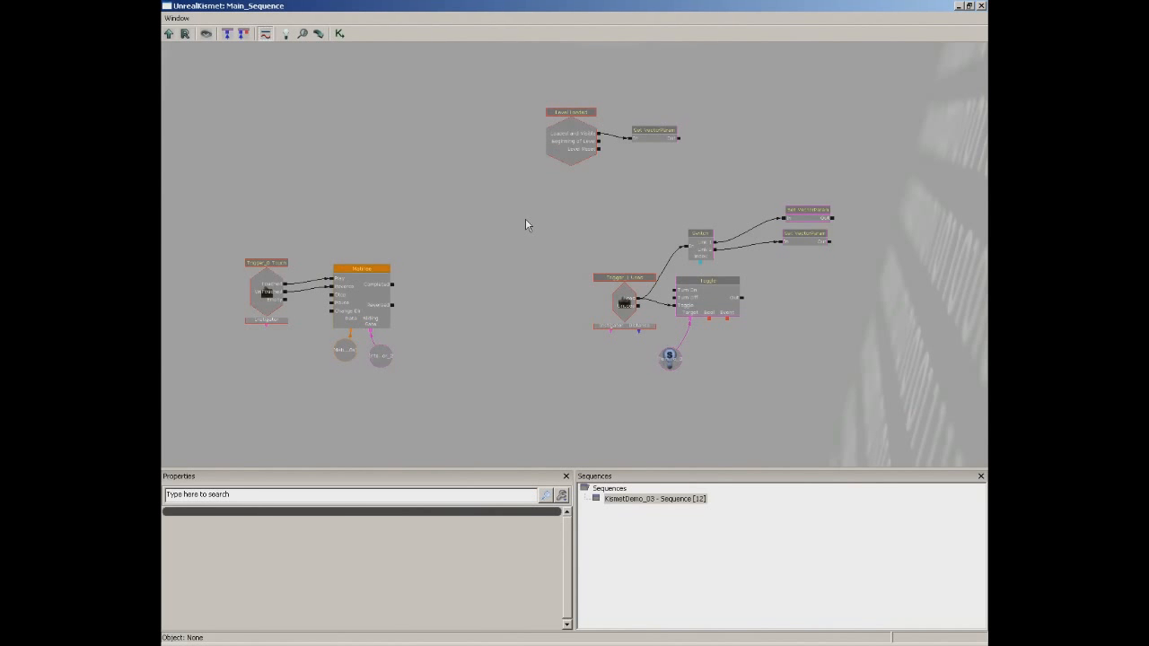
{"action": "scroll", "coordinate": [526, 221], "scroll_direction": "up", "scroll_amount": 2}
{"action": "scroll", "coordinate": [557, 251], "scroll_direction": "up", "scroll_amount": 3}
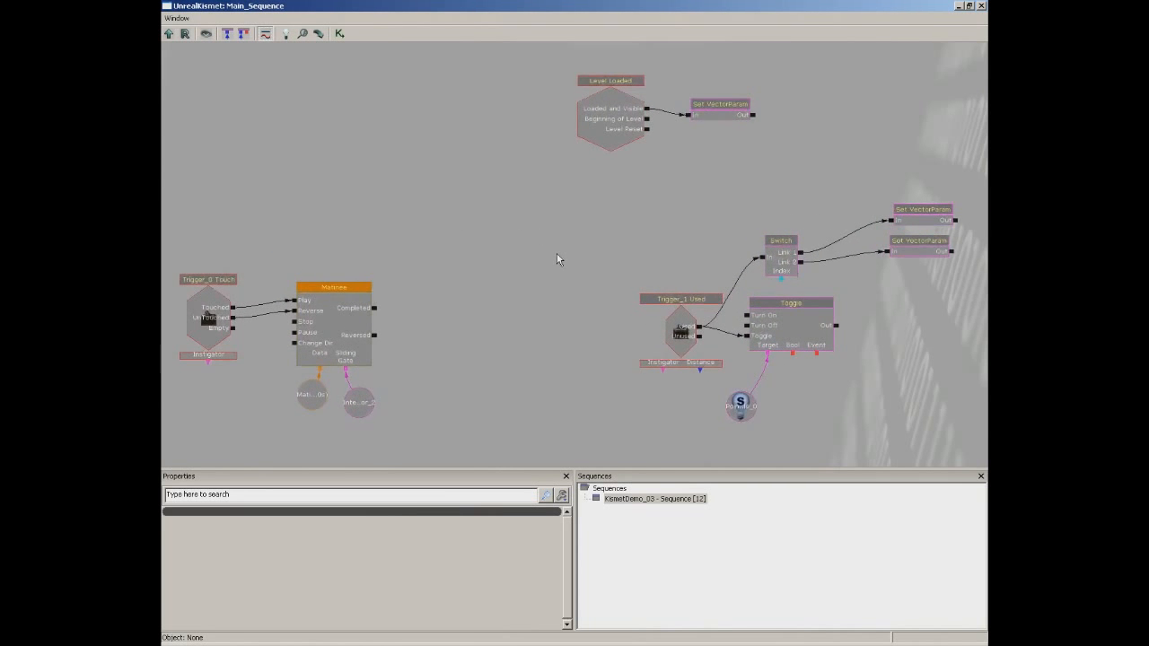
{"action": "left_click_drag", "start_coordinate": [555, 260], "coordinate": [390, 285]}
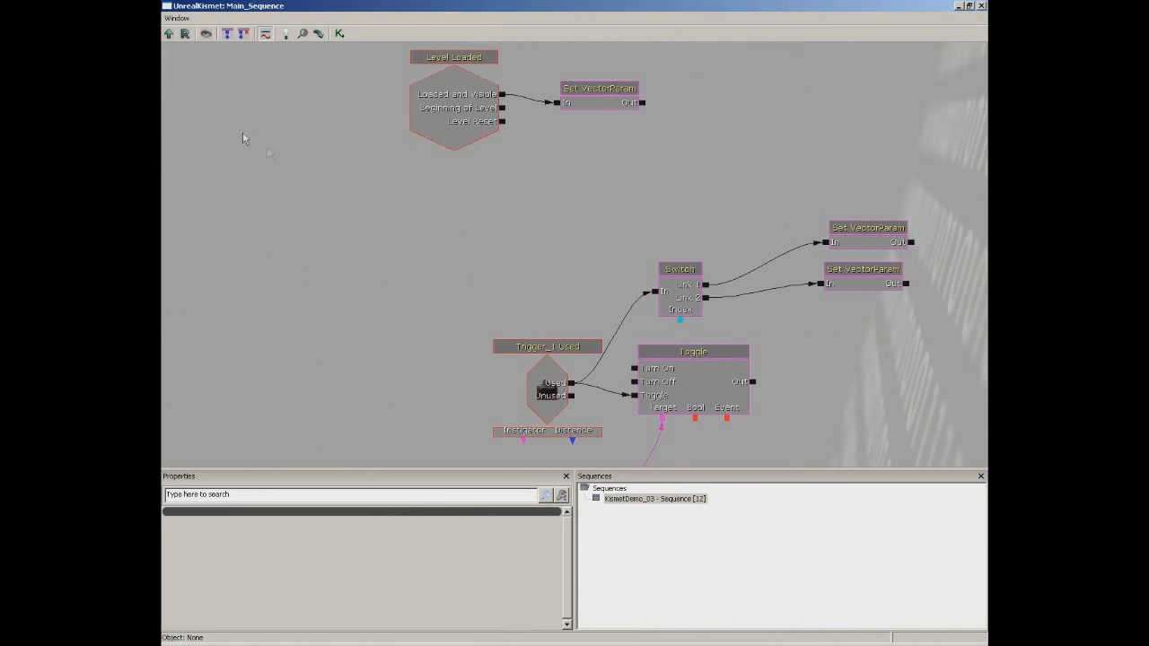
{"action": "left_click", "coordinate": [206, 35]}
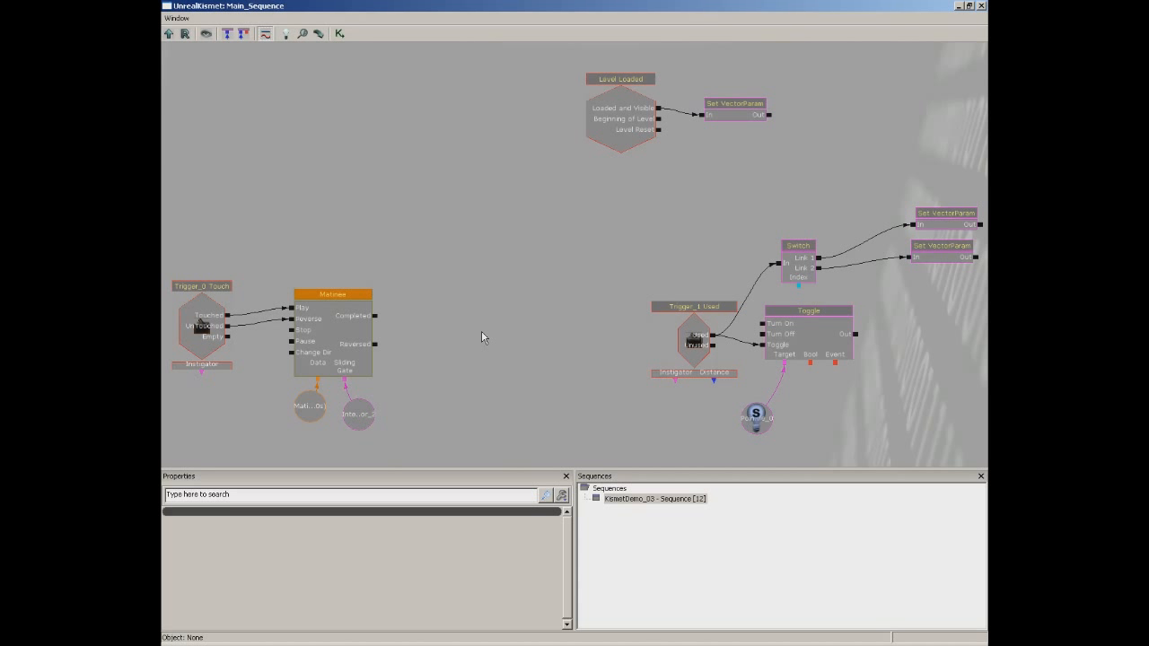
{"action": "left_click_drag", "start_coordinate": [439, 322], "coordinate": [668, 277]}
{"action": "scroll", "coordinate": [667, 276], "scroll_direction": "up", "scroll_amount": 2}
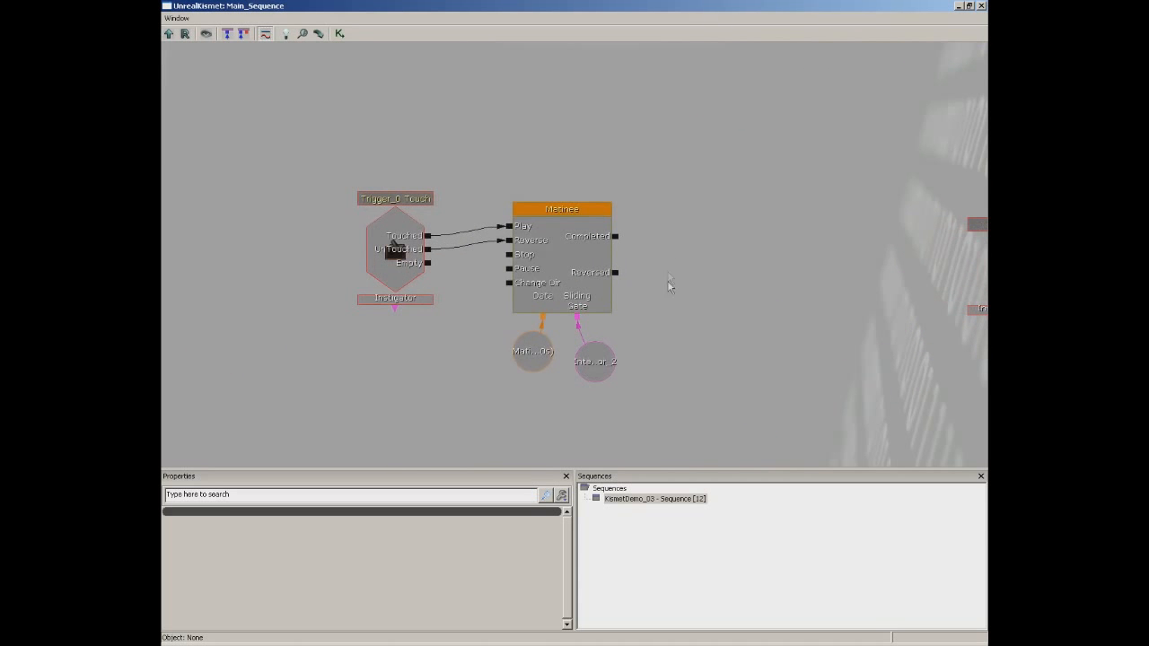
Move the Trigger_1 Used event slightly away from the Switch and Toggle, and give it the comment "Player has used light switch trigger"
{"action": "left_click_drag", "start_coordinate": [600, 304], "coordinate": [401, 179]}
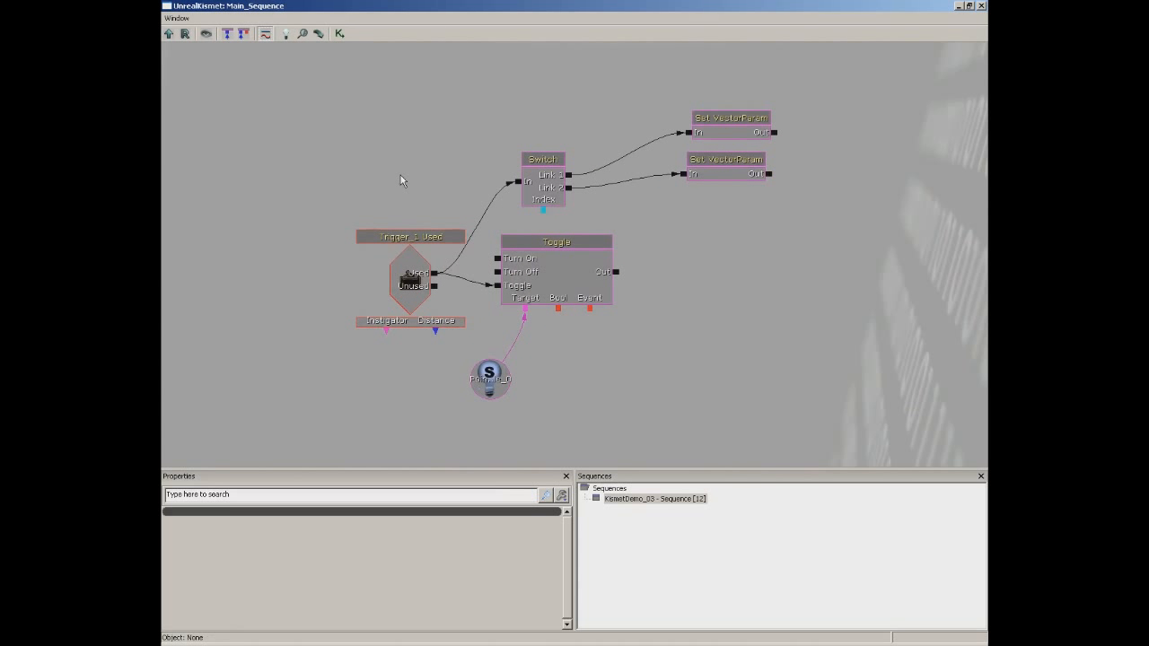
{"action": "left_click", "coordinate": [415, 276]}
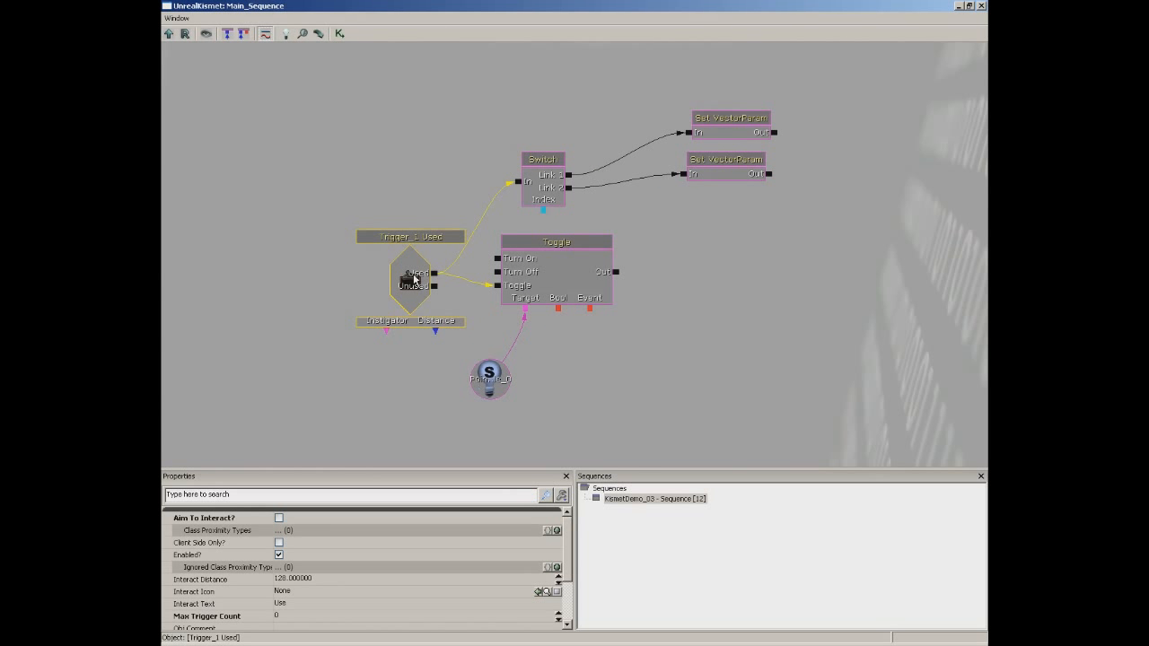
{"action": "left_click_drag", "start_coordinate": [415, 276], "coordinate": [378, 259], "text": "ctrl"}
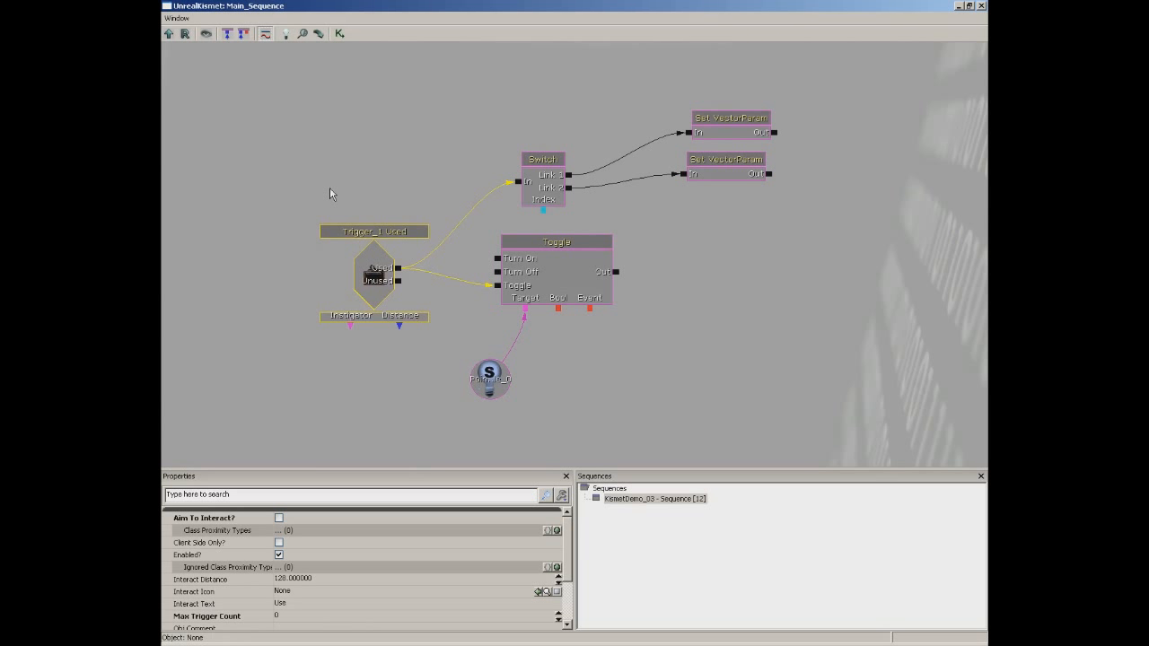
{"action": "left_click", "coordinate": [370, 272]}
{"action": "scroll", "coordinate": [560, 566], "scroll_direction": "down", "scroll_amount": 3}
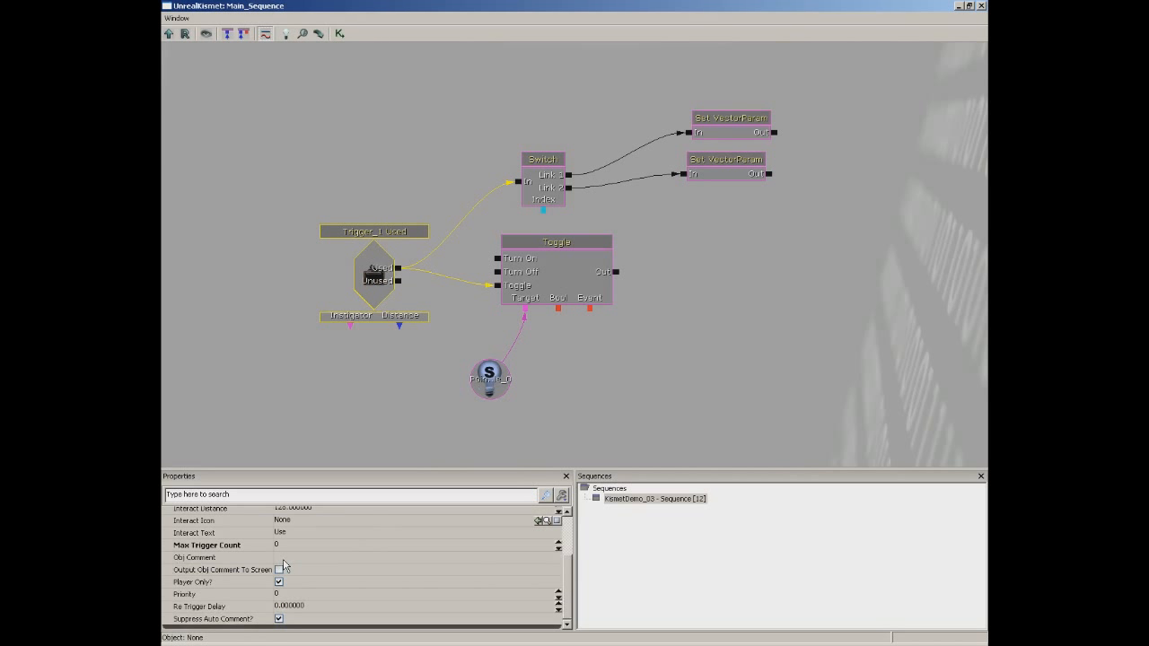
{"action": "left_click", "coordinate": [323, 559]}
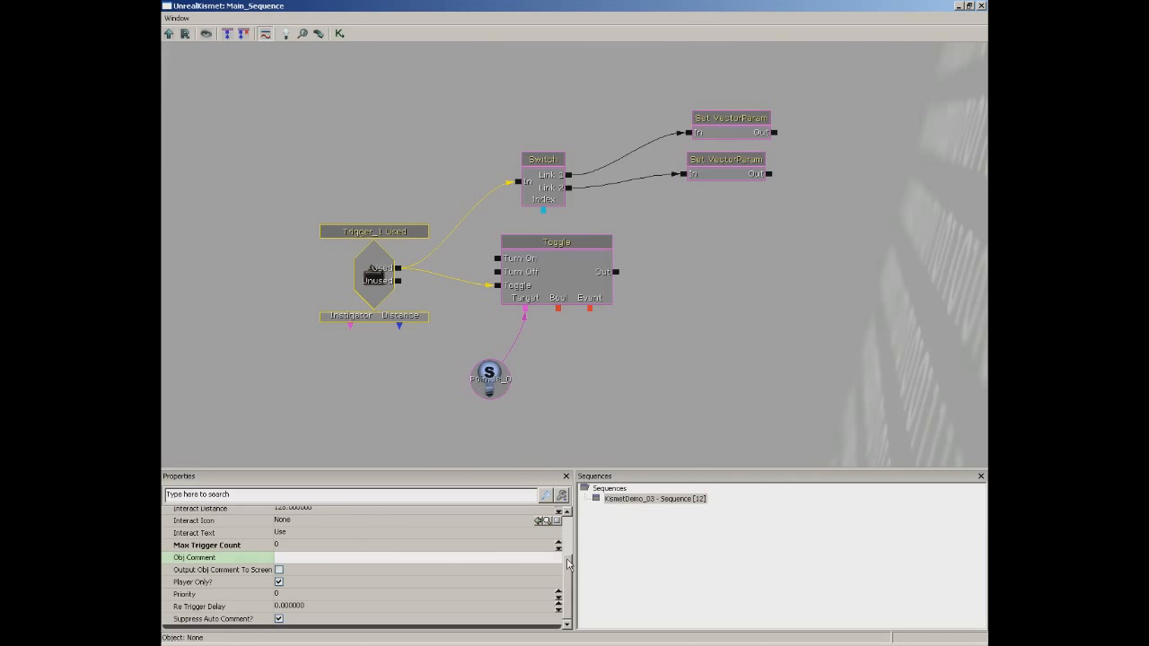
{"action": "type", "text": "Player has used light switch trigger"}
{"action": "key", "text": "Return"}
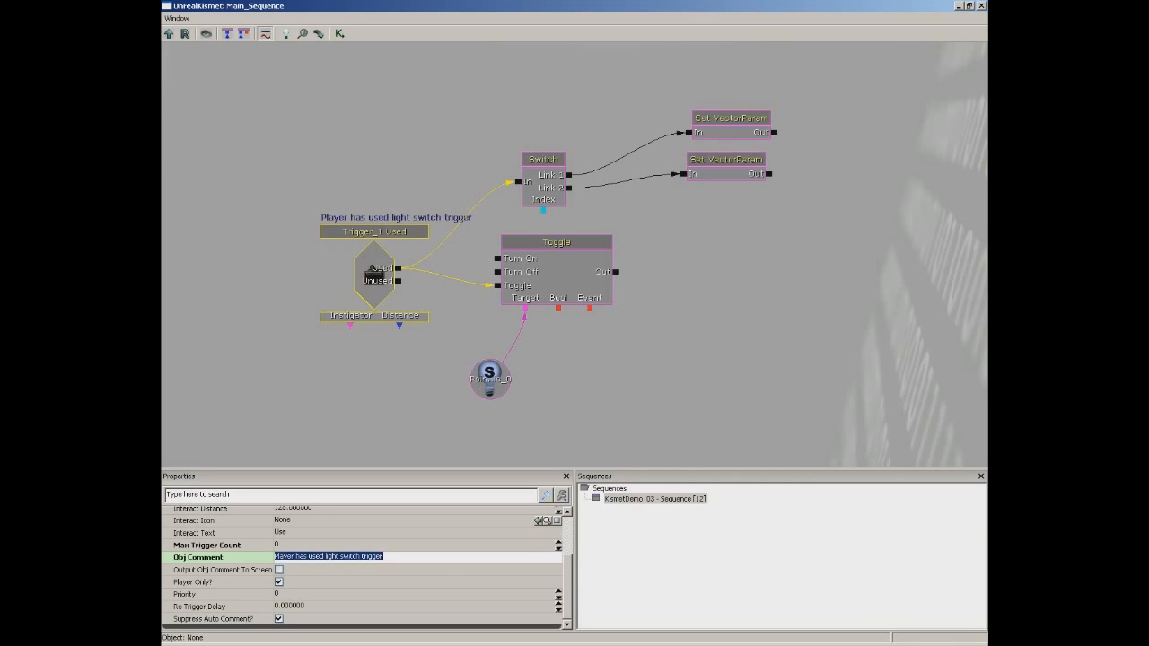
{"action": "left_click", "coordinate": [429, 321]}
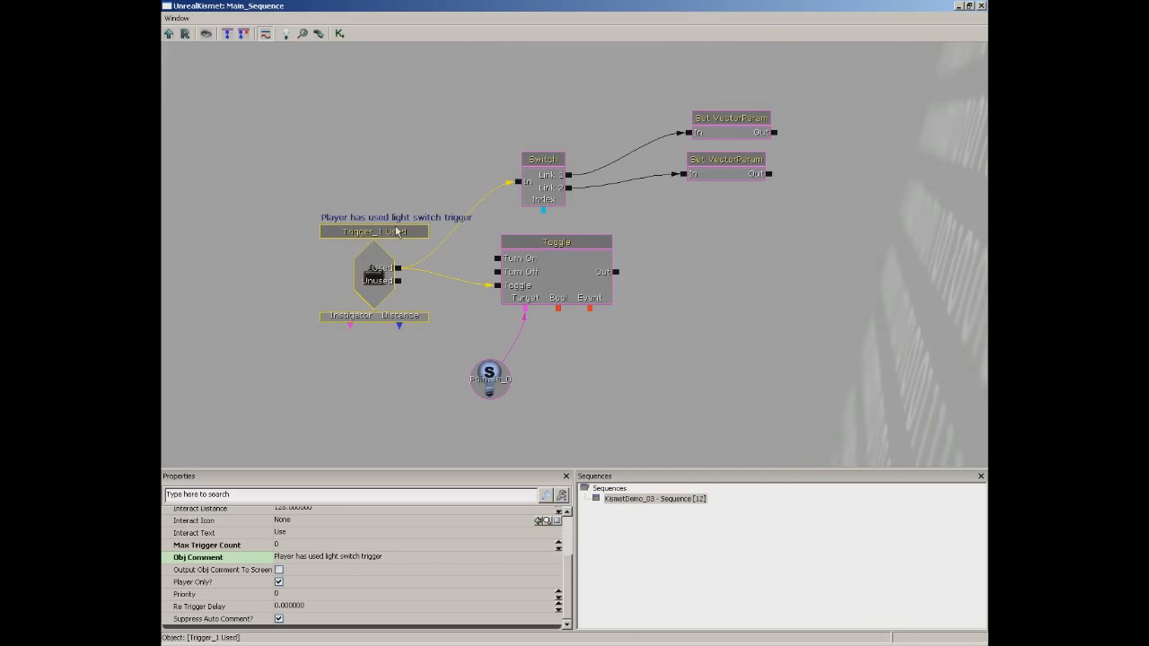
{"action": "scroll", "coordinate": [443, 160], "scroll_direction": "down", "scroll_amount": 5}
{"action": "scroll", "coordinate": [441, 300], "scroll_direction": "up", "scroll_amount": 5}
{"action": "scroll", "coordinate": [441, 300], "scroll_direction": "down", "scroll_amount": 5}
{"action": "scroll", "coordinate": [441, 301], "scroll_direction": "up", "scroll_amount": 5}
{"action": "scroll", "coordinate": [441, 300], "scroll_direction": "down", "scroll_amount": 5}
{"action": "scroll", "coordinate": [433, 347], "scroll_direction": "up", "scroll_amount": 5}
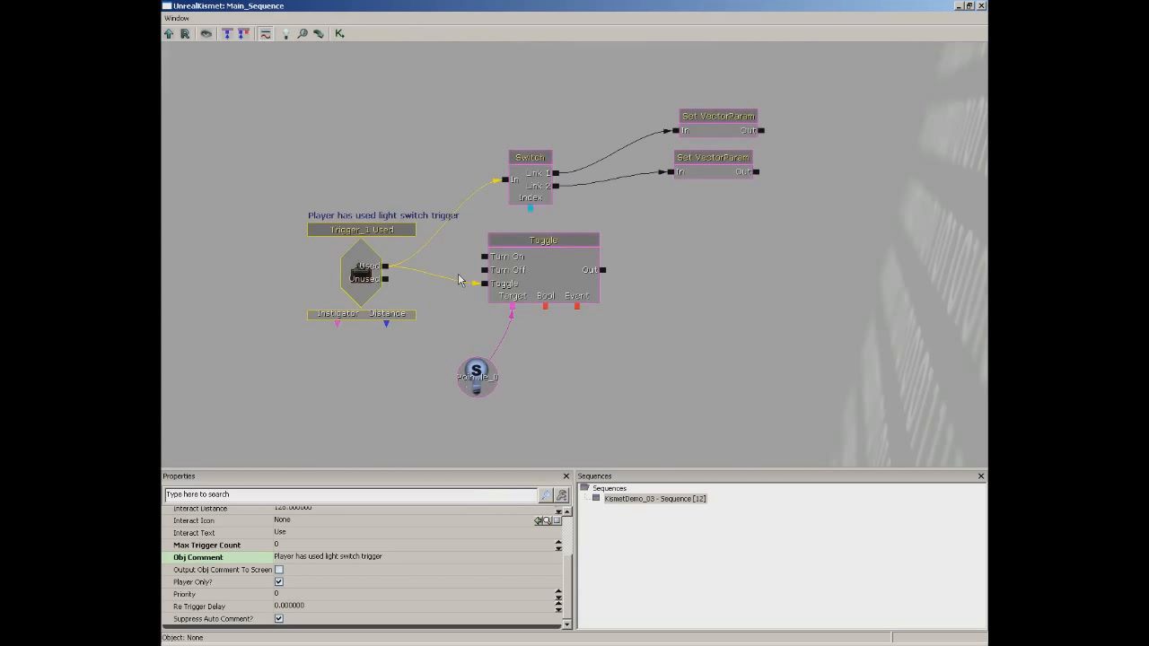
Give the Switch action the object comment "Switch between on and off states for material"
{"action": "left_click", "coordinate": [530, 169]}
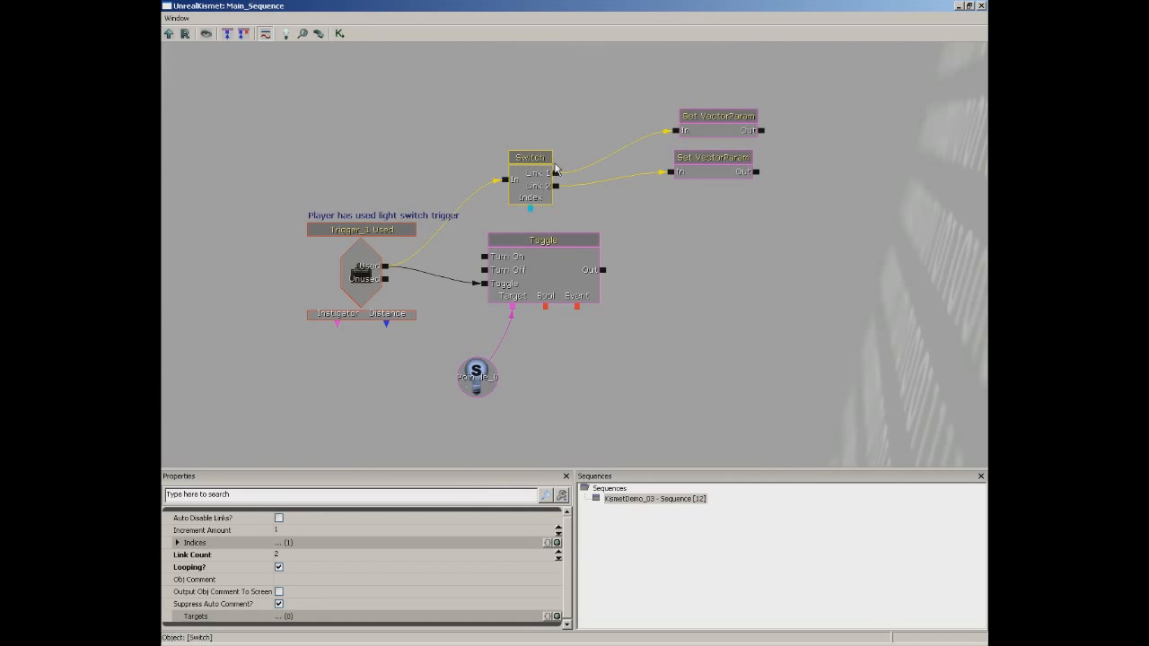
{"action": "left_click", "coordinate": [303, 579]}
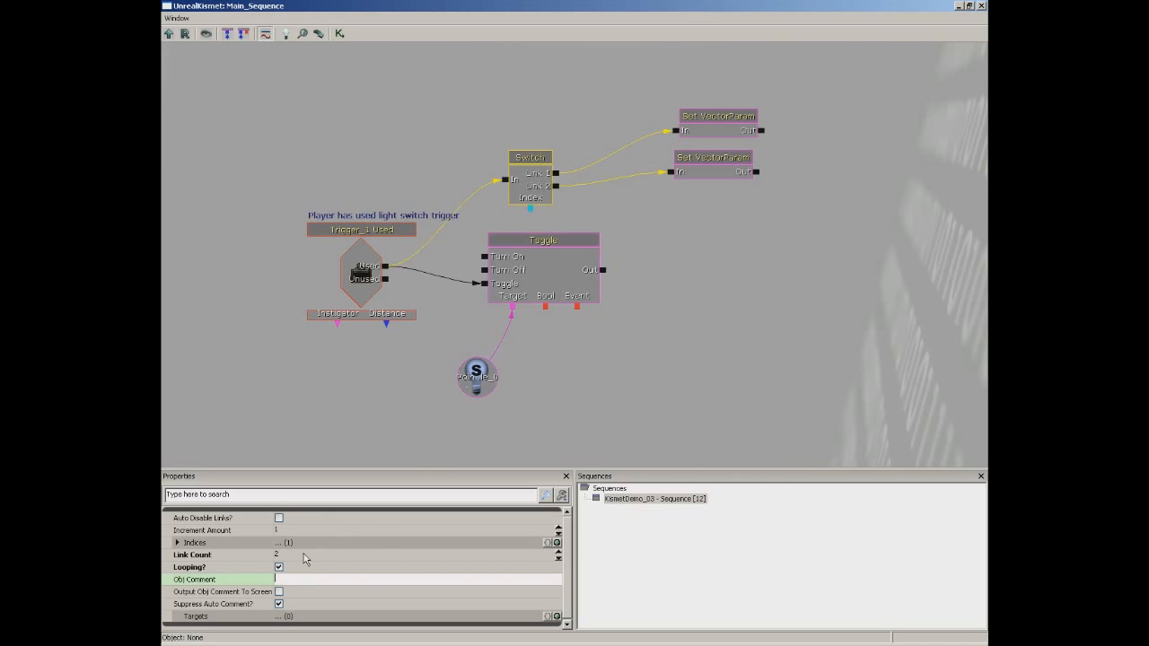
{"action": "type", "text": "Switches between on and off states for material"}
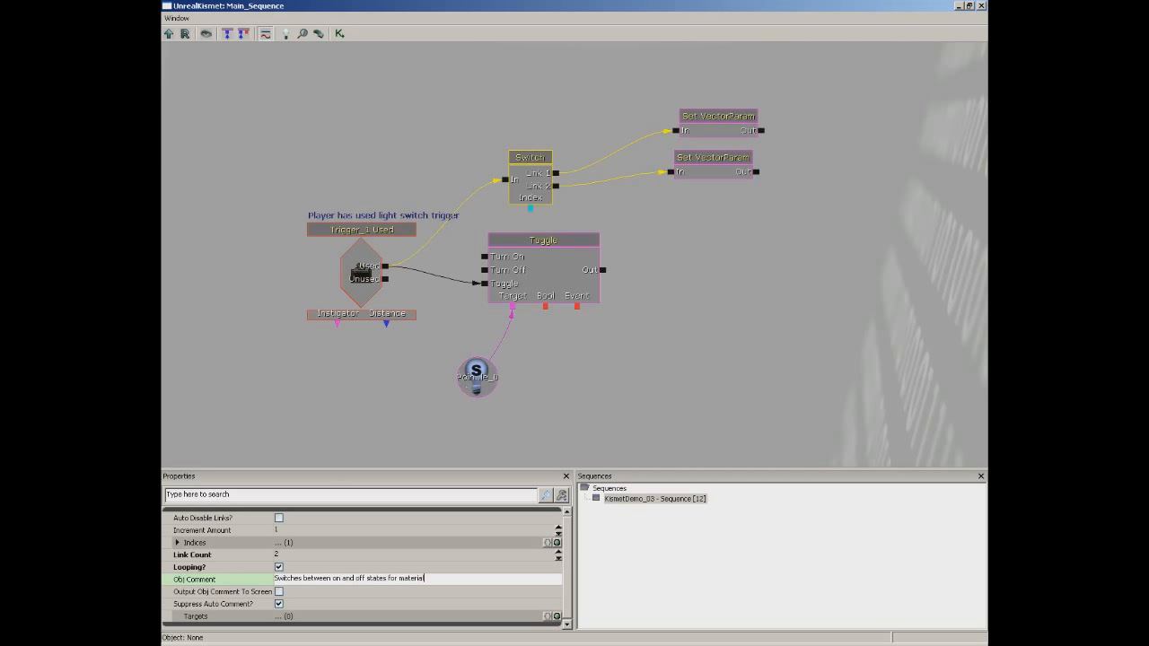
{"action": "key", "text": "Return"}
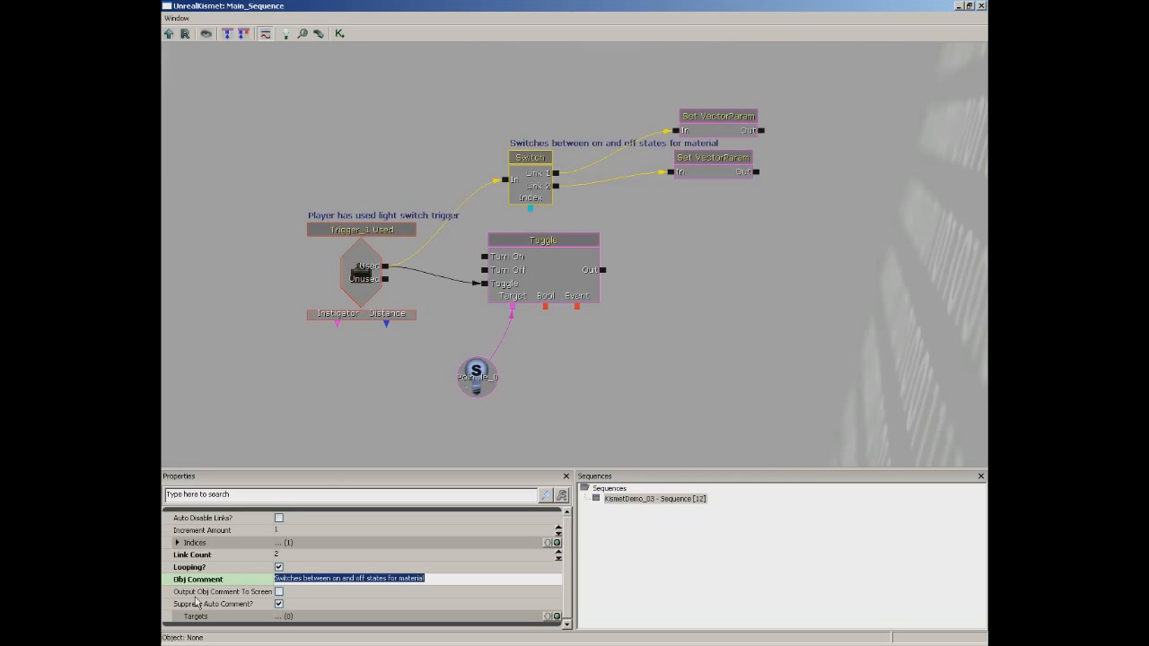
{"action": "left_click", "coordinate": [305, 581]}
{"action": "key", "text": "BackSpace"}
{"action": "key", "text": "BackSpace"}
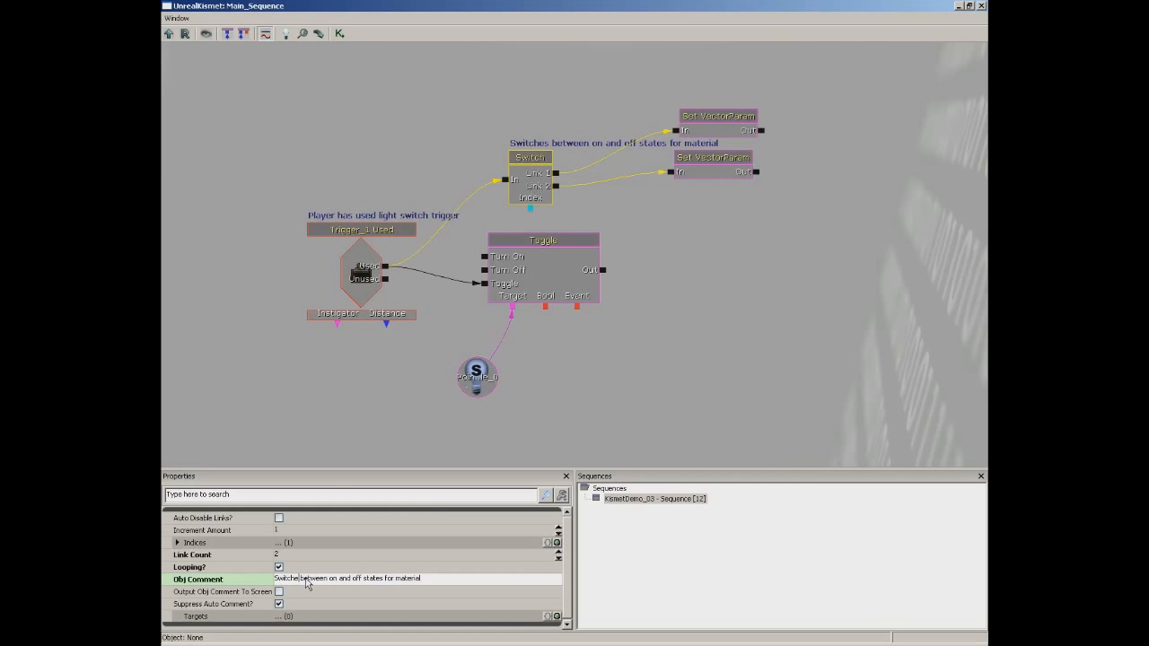
{"action": "key", "text": "Return"}
Rearrange the light switch network, placing both Set VectorParam actions lower beside the Switch and the Toggle with its light variable further down
{"action": "left_click_drag", "start_coordinate": [718, 116], "coordinate": [693, 81]}
{"action": "left_click_drag", "start_coordinate": [695, 159], "coordinate": [680, 205]}
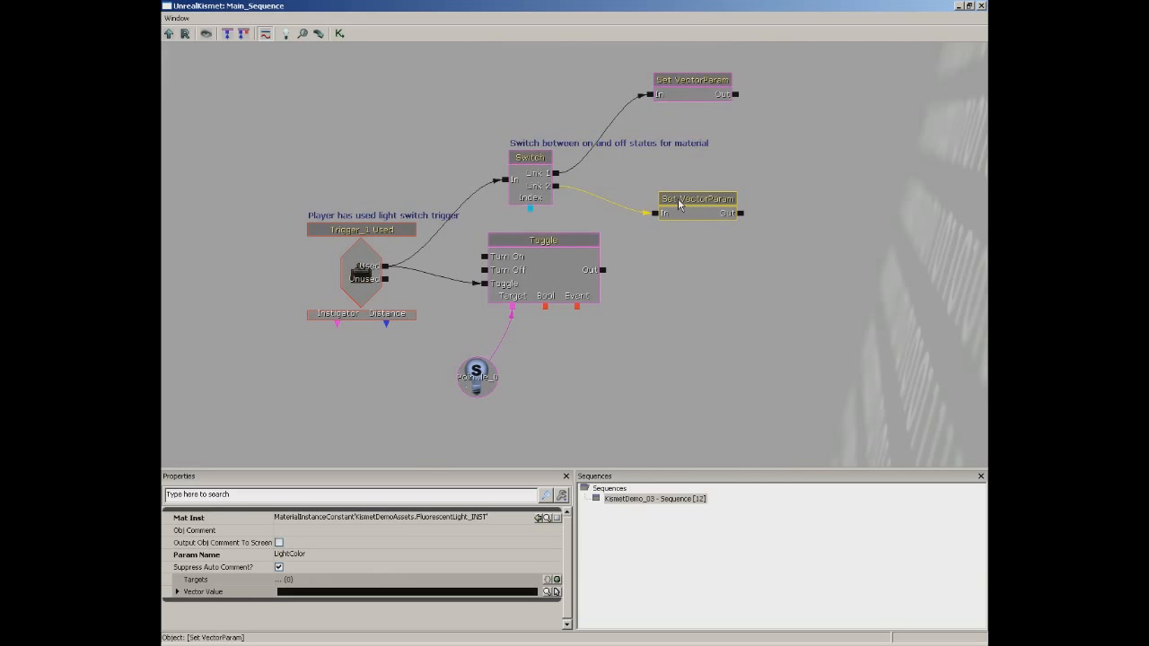
{"action": "left_click_drag", "start_coordinate": [715, 257], "coordinate": [697, 290]}
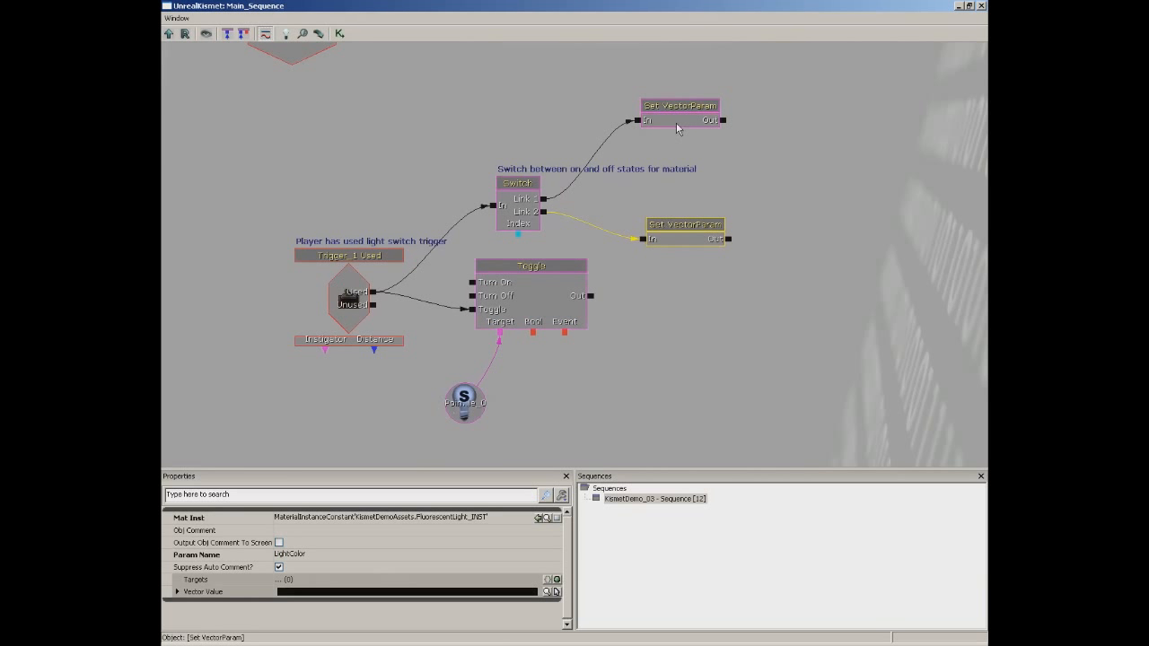
{"action": "left_click", "coordinate": [675, 119]}
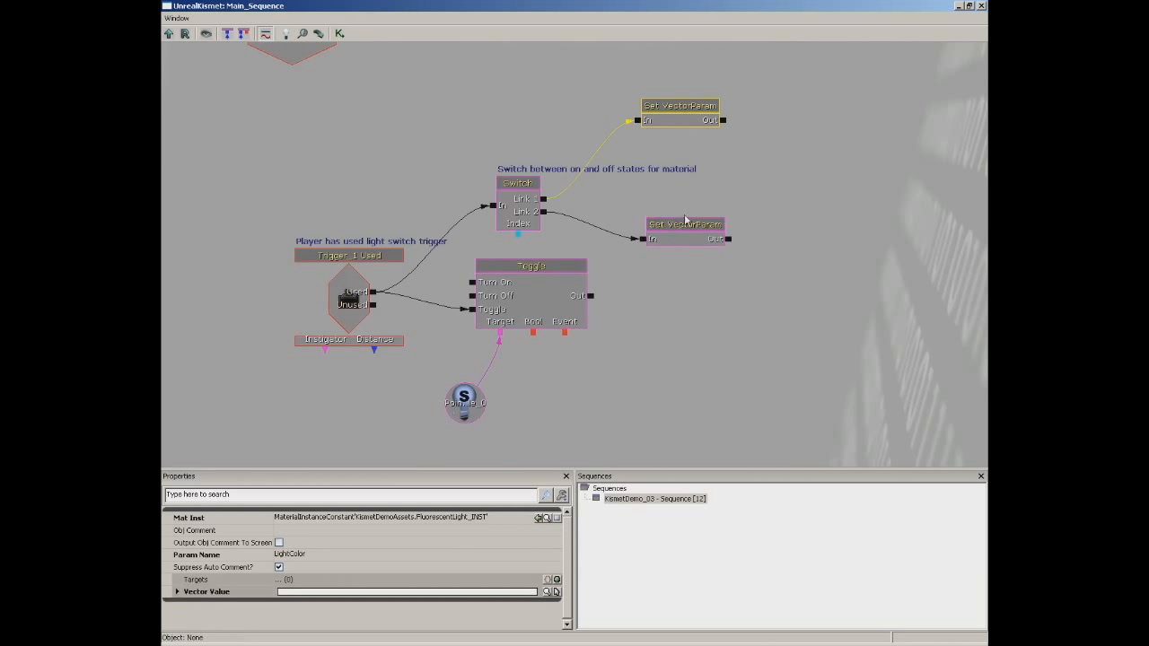
{"action": "left_click_drag", "start_coordinate": [684, 120], "coordinate": [687, 275]}
{"action": "left_click", "coordinate": [687, 235]}
{"action": "left_click", "coordinate": [692, 198]}
{"action": "left_click_drag", "start_coordinate": [692, 197], "coordinate": [715, 223], "text": "ctrl"}
{"action": "left_click", "coordinate": [550, 298]}
{"action": "left_click_drag", "start_coordinate": [549, 298], "coordinate": [517, 339], "text": "ctrl"}
{"action": "left_click", "coordinate": [466, 406]}
{"action": "left_click", "coordinate": [532, 320]}
Give the Set VectorParam action on the Switch's Link 1 the object comment "Material ON state"
{"action": "left_click", "coordinate": [692, 215]}
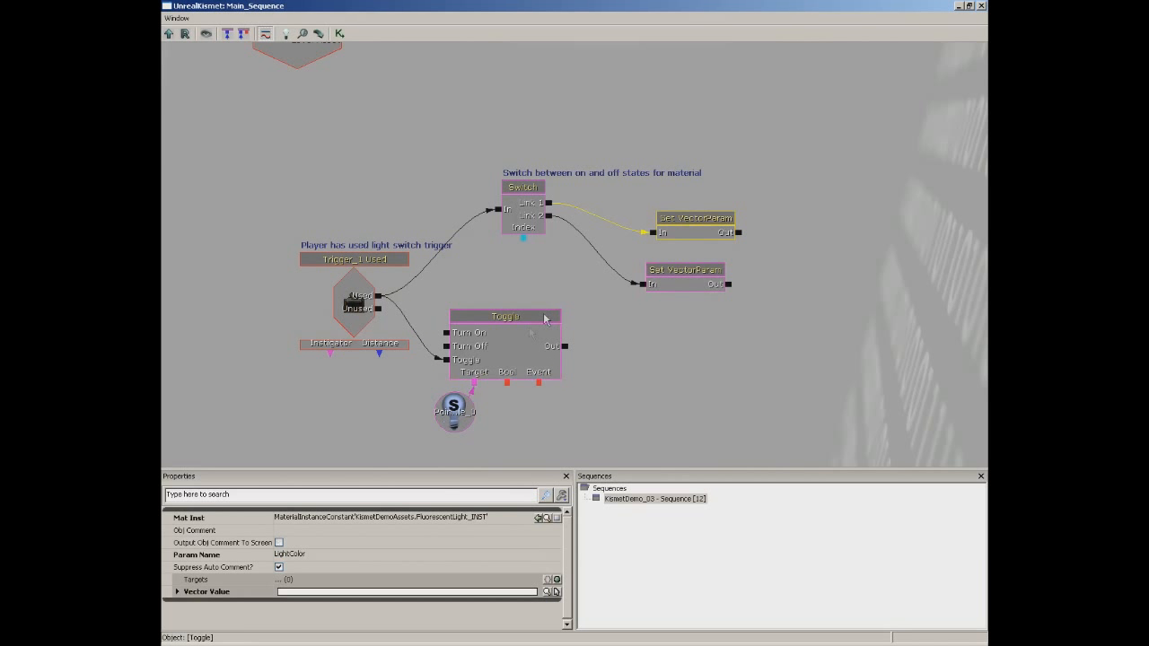
{"action": "left_click", "coordinate": [297, 531]}
{"action": "type", "text": "Material ON state"}
{"action": "key", "text": "Return"}
Copy that comment to the Set VectorParam on the Switch's Link 2 and reword it as "Material OFF state"
{"action": "key", "text": "ctrl+c"}
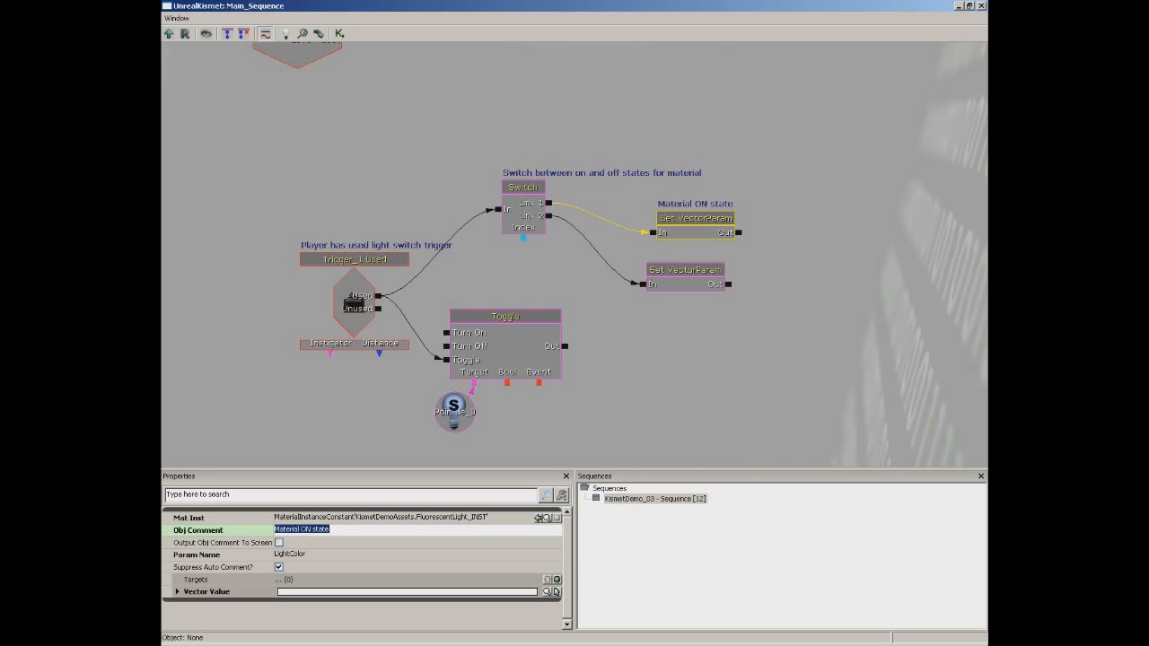
{"action": "left_click", "coordinate": [670, 282]}
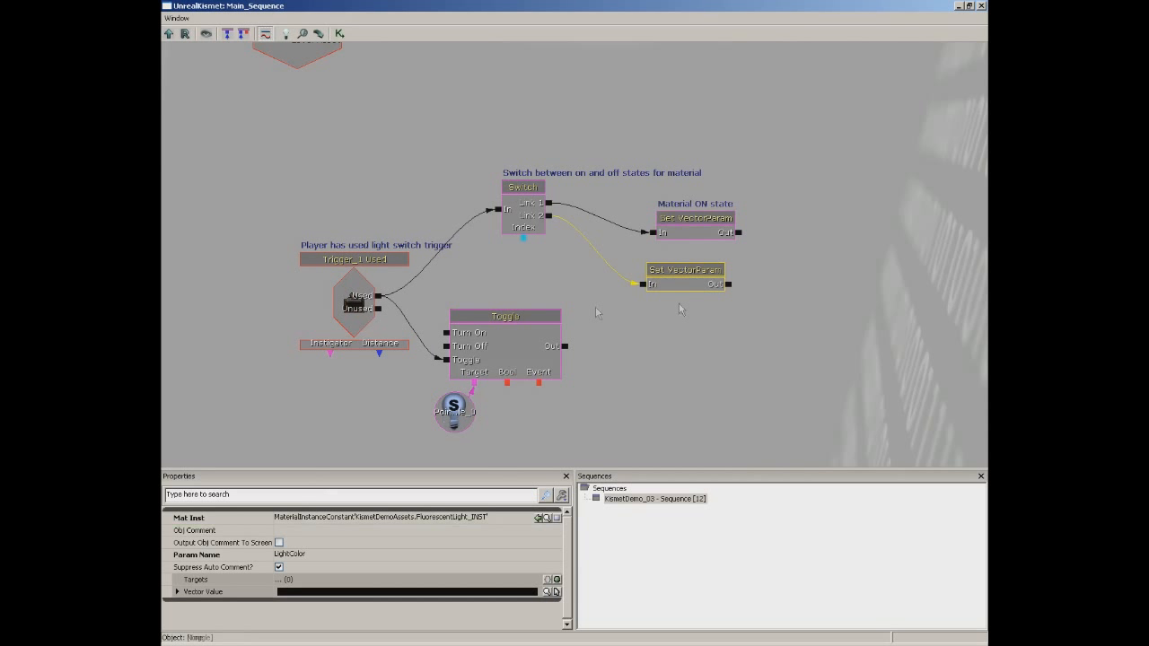
{"action": "left_click", "coordinate": [306, 533]}
{"action": "key", "text": "ctrl+v"}
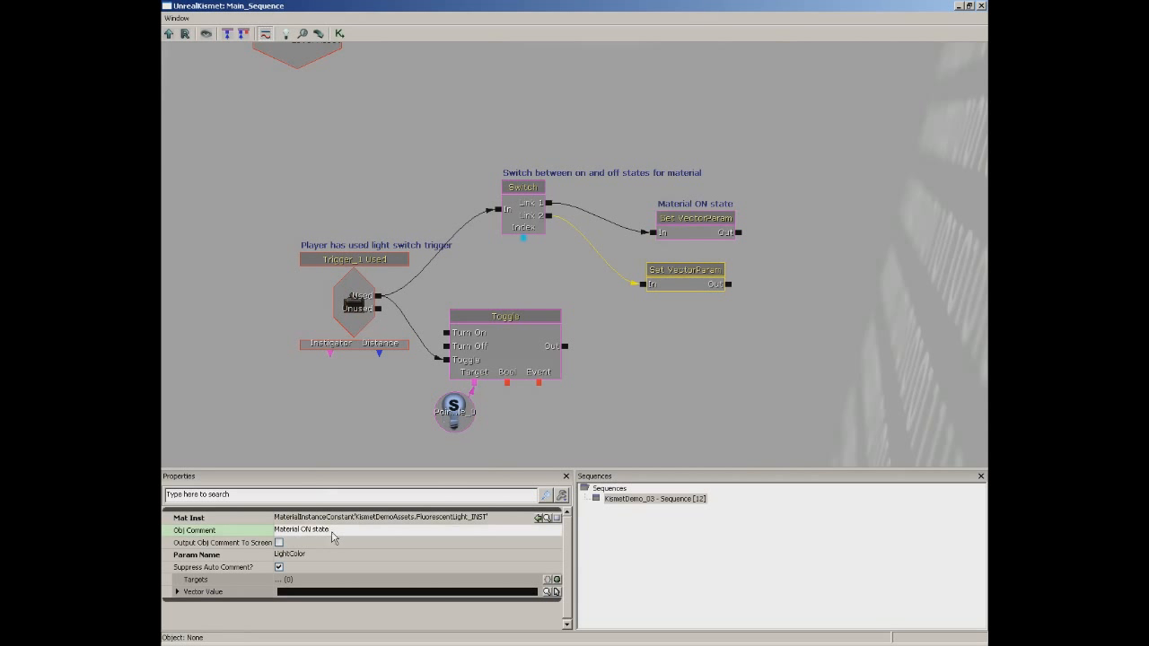
{"action": "double_click", "coordinate": [307, 530]}
{"action": "type", "text": "OFF"}
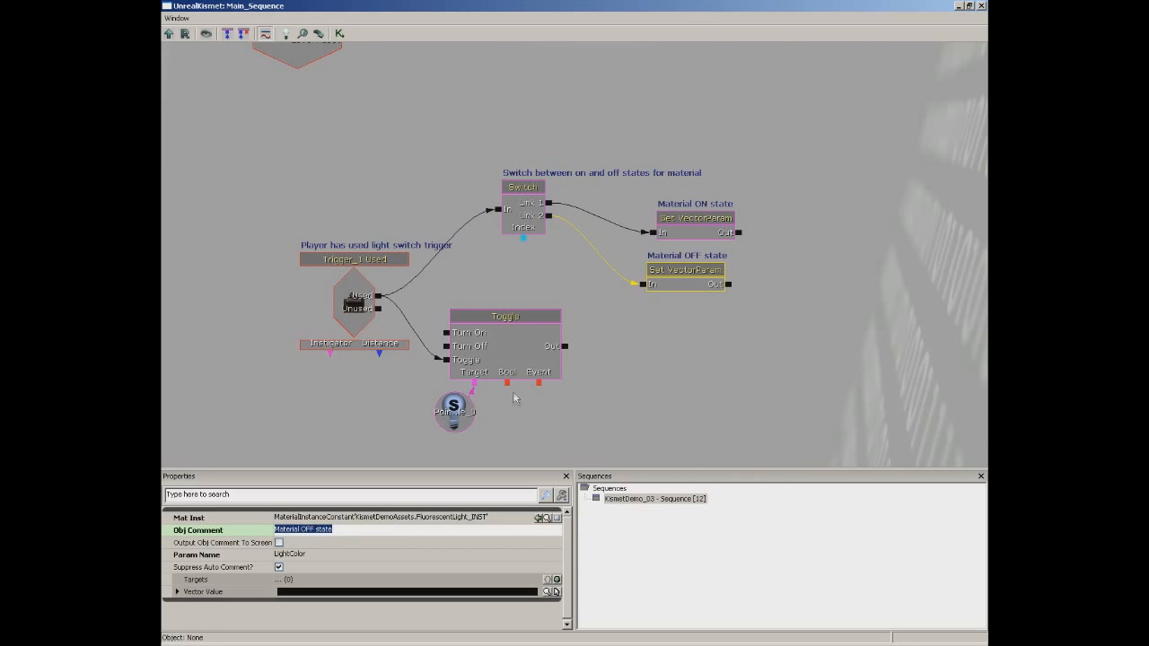
Give the Toggle action the object comment "Toggle point light"
{"action": "left_click", "coordinate": [505, 340]}
{"action": "left_click", "coordinate": [289, 519]}
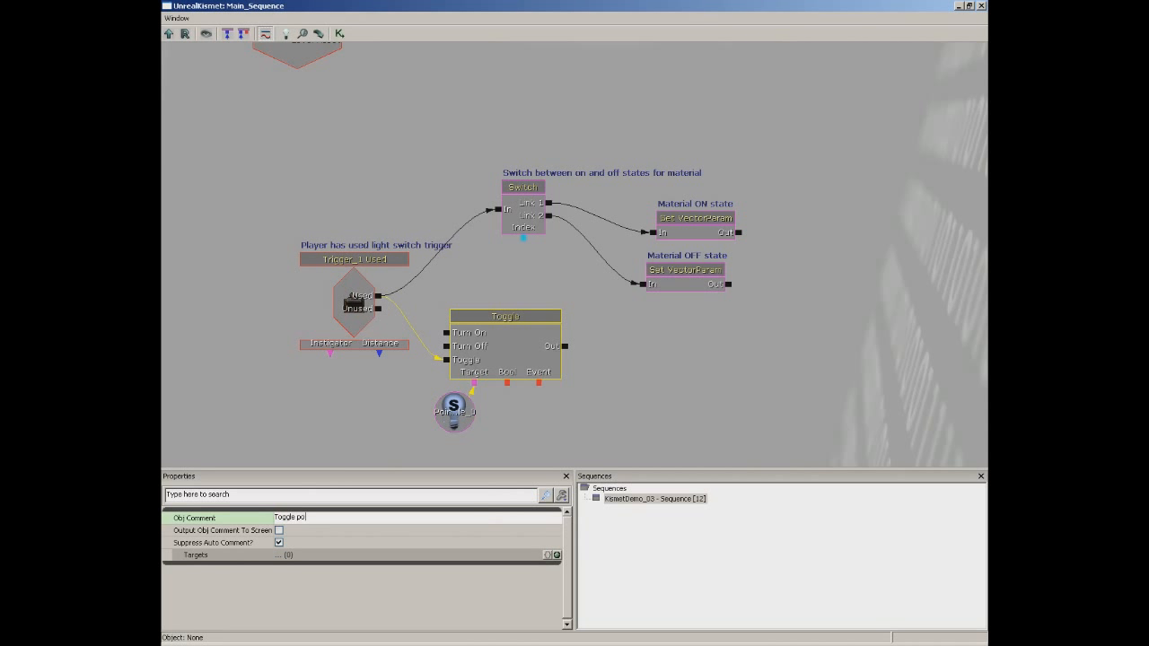
{"action": "type", "text": "Toggle point light"}
{"action": "key", "text": "Return"}
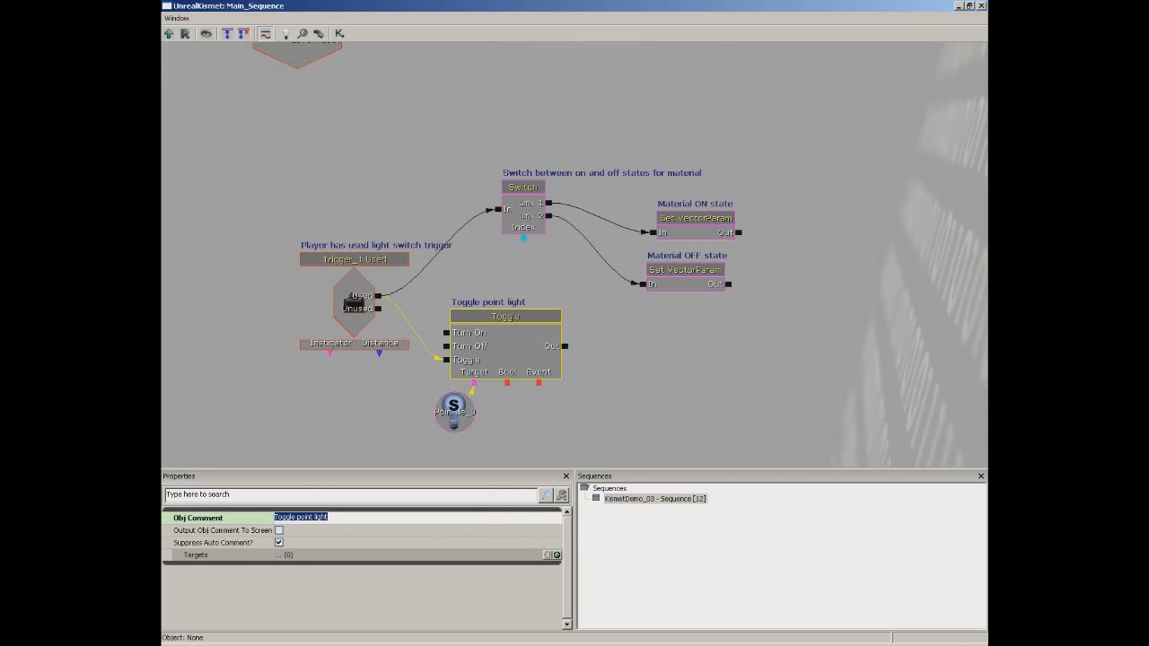
{"action": "left_click", "coordinate": [453, 420]}
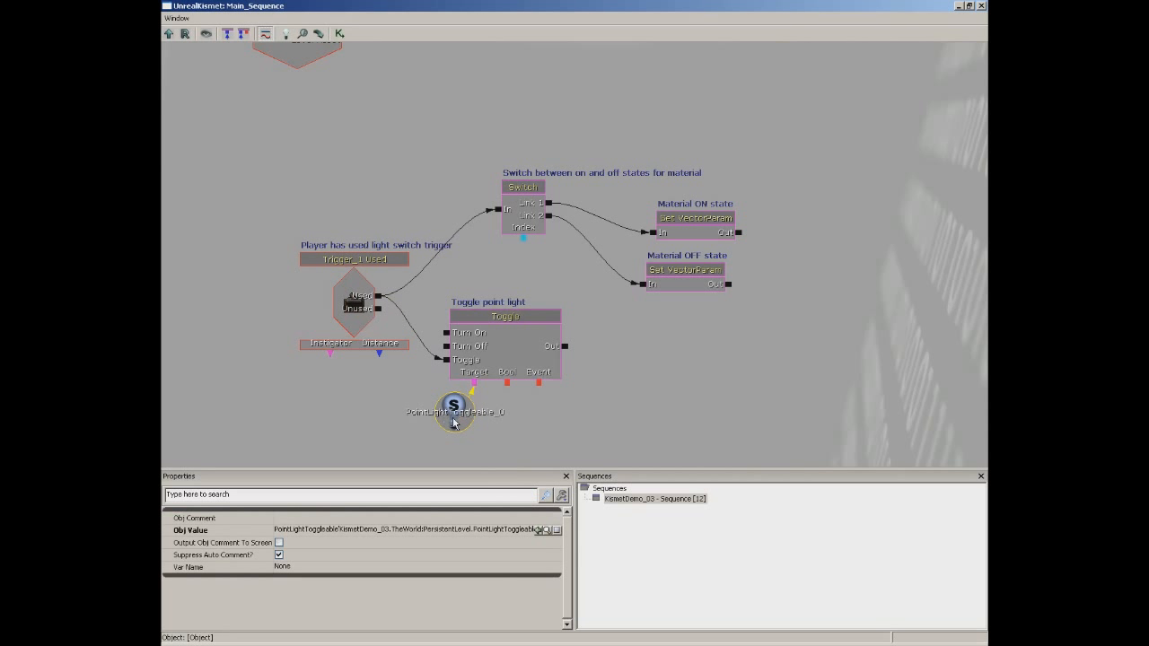
{"action": "left_click", "coordinate": [604, 415]}
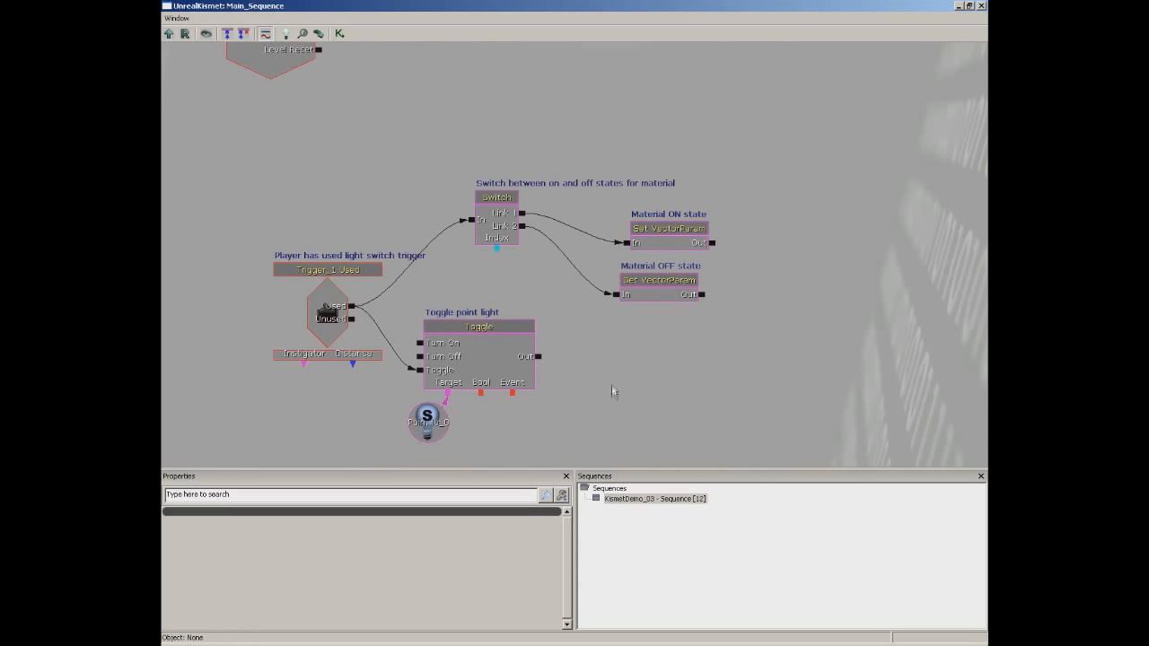
Select all the light switch nodes and wrap them in a comment box named "Light switch network"
{"action": "left_click_drag", "start_coordinate": [605, 313], "coordinate": [639, 395]}
{"action": "left_click", "coordinate": [673, 292]}
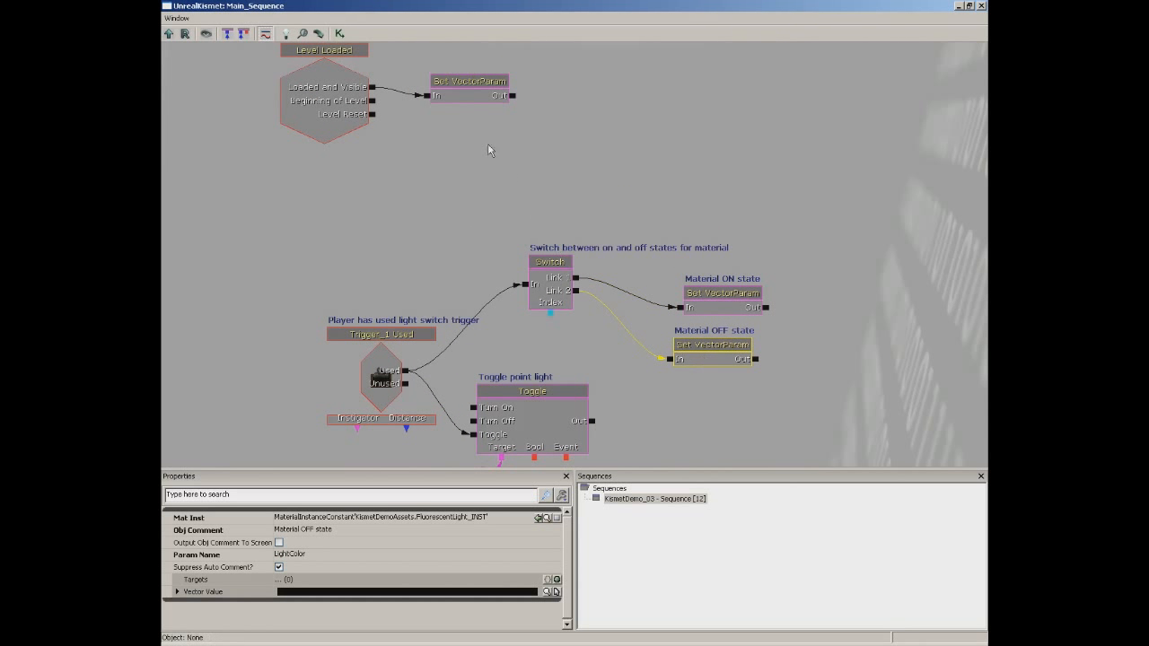
{"action": "left_click_drag", "start_coordinate": [454, 92], "coordinate": [490, 149]}
{"action": "left_click_drag", "start_coordinate": [560, 245], "coordinate": [567, 93]}
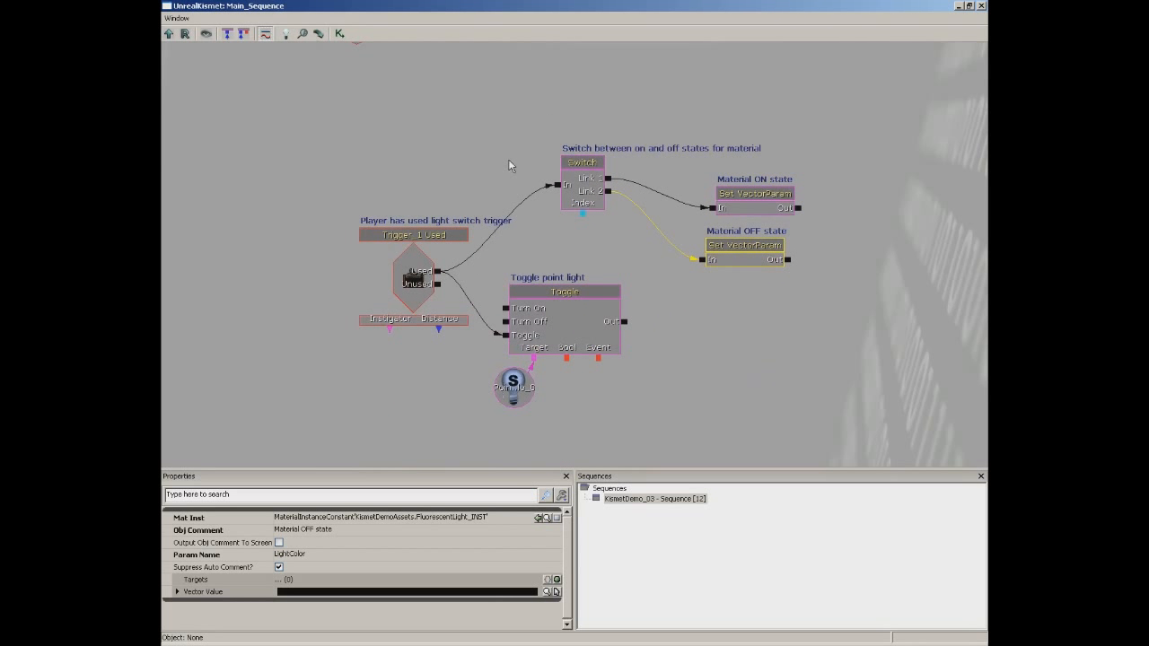
{"action": "left_click_drag", "start_coordinate": [299, 109], "coordinate": [819, 434], "text": "ctrl+alt"}
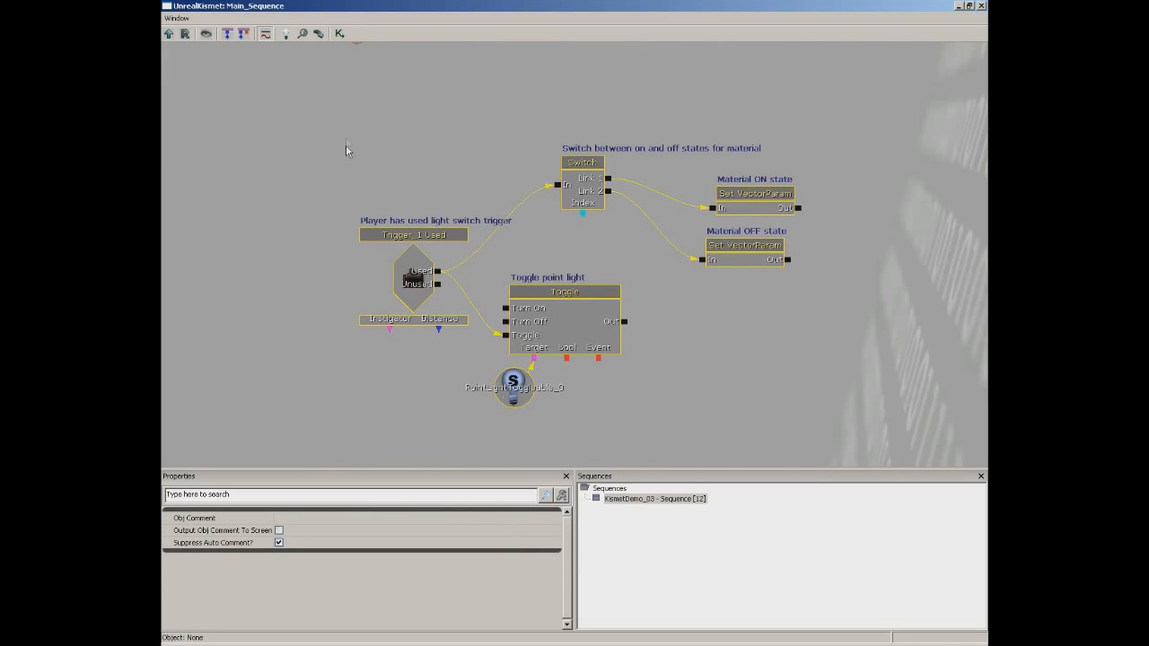
{"action": "right_click", "coordinate": [359, 120]}
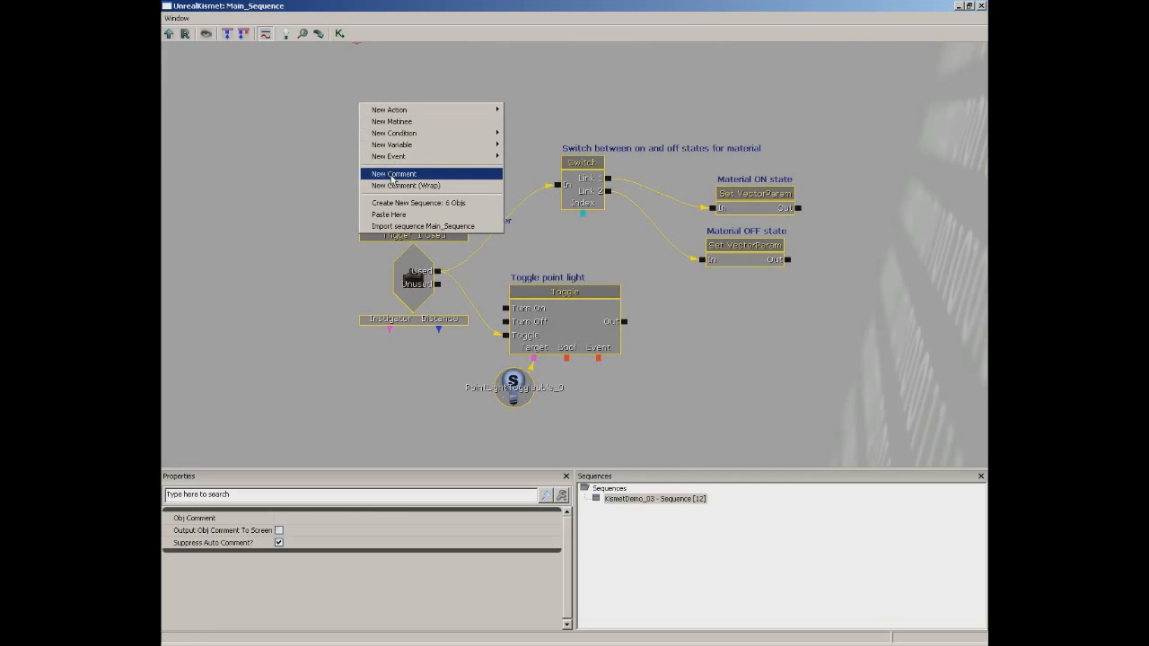
{"action": "mouse_move", "coordinate": [590, 79]}
{"action": "left_mouse_down"}
{"action": "mouse_move", "coordinate": [551, 122]}
{"action": "mouse_move", "coordinate": [580, 69]}
{"action": "left_mouse_up"}
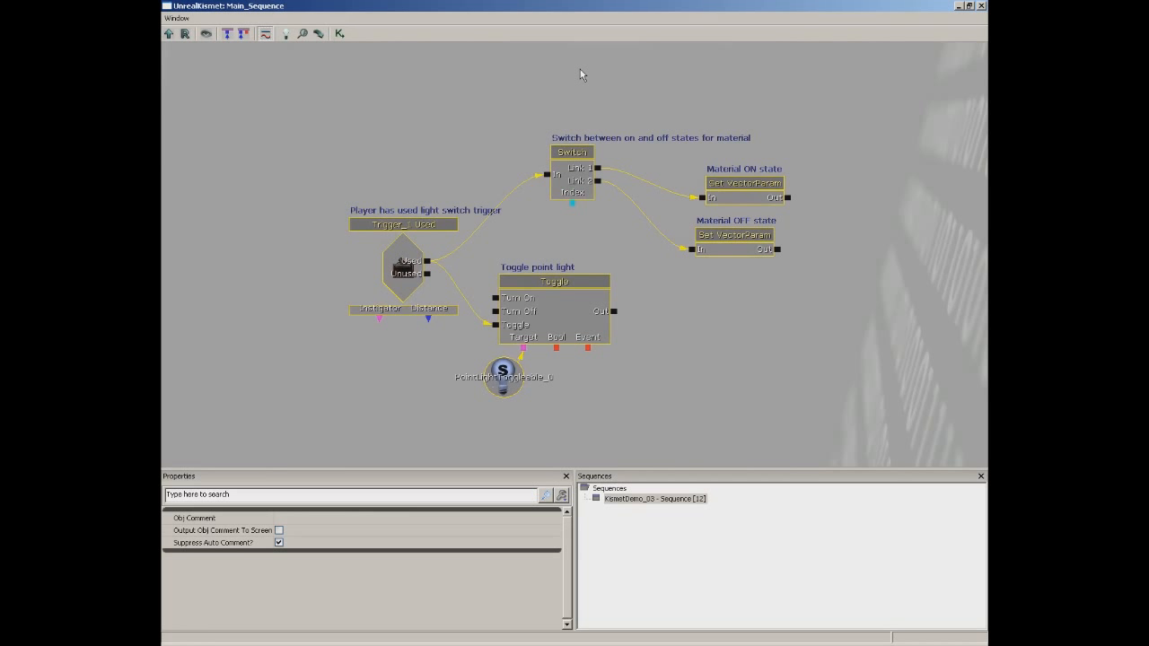
{"action": "key", "text": "c"}
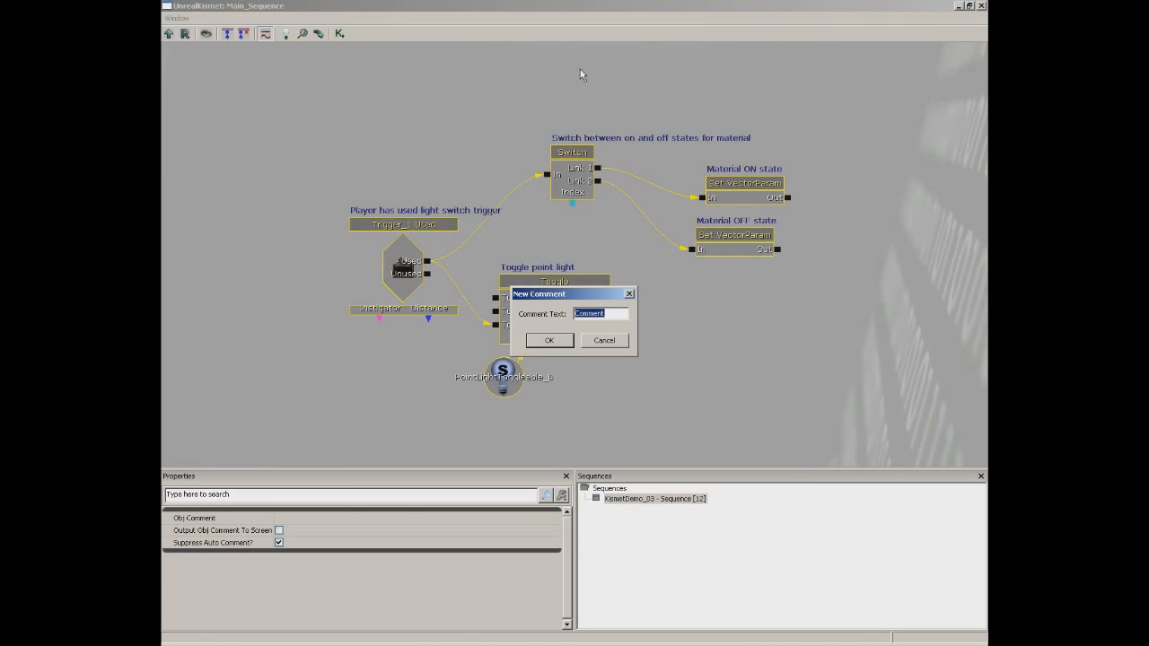
{"action": "type", "text": "Light"}
{"action": "type", "text": " switch network"}
{"action": "key", "text": "Return"}
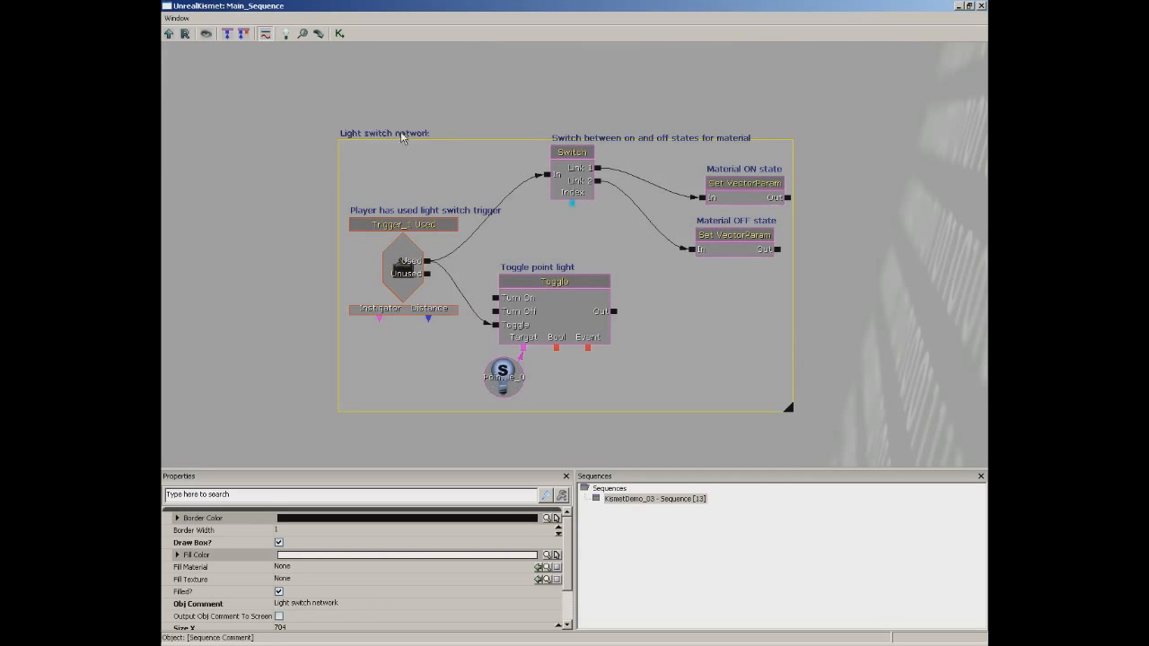
Reposition and enlarge the "Light switch network" comment box so that it encloses all the nodes with a margin
{"action": "left_click_drag", "start_coordinate": [401, 136], "coordinate": [355, 129], "text": "ctrl"}
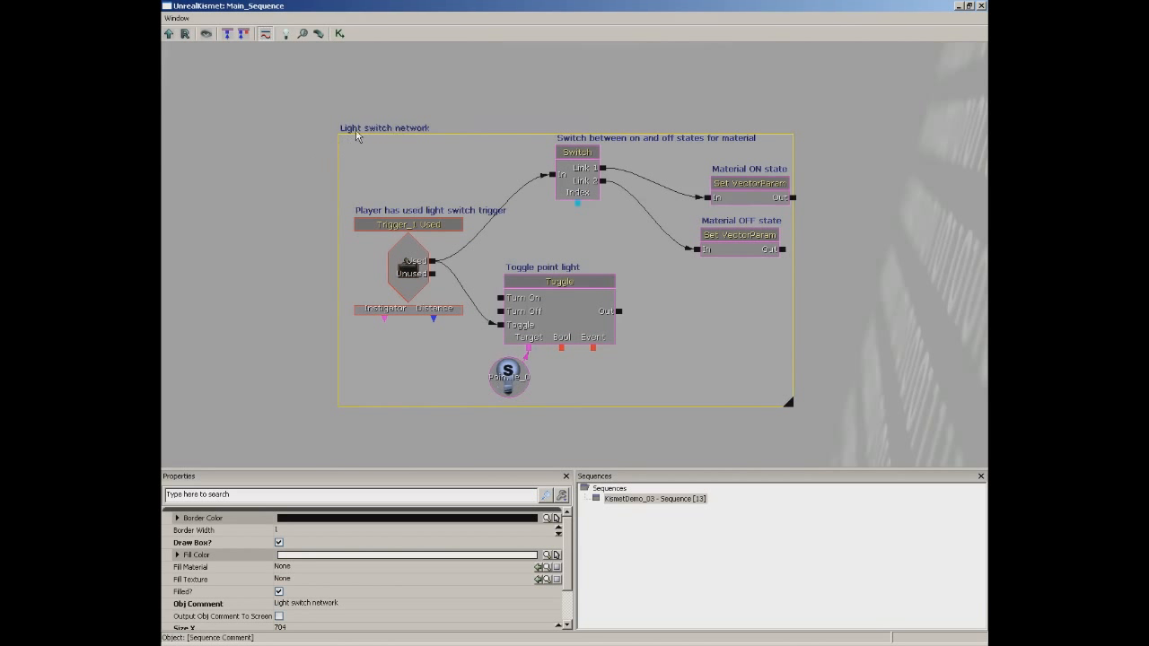
{"action": "left_click", "coordinate": [303, 108]}
{"action": "left_click", "coordinate": [371, 125]}
{"action": "left_click_drag", "start_coordinate": [384, 135], "coordinate": [361, 97], "text": "ctrl"}
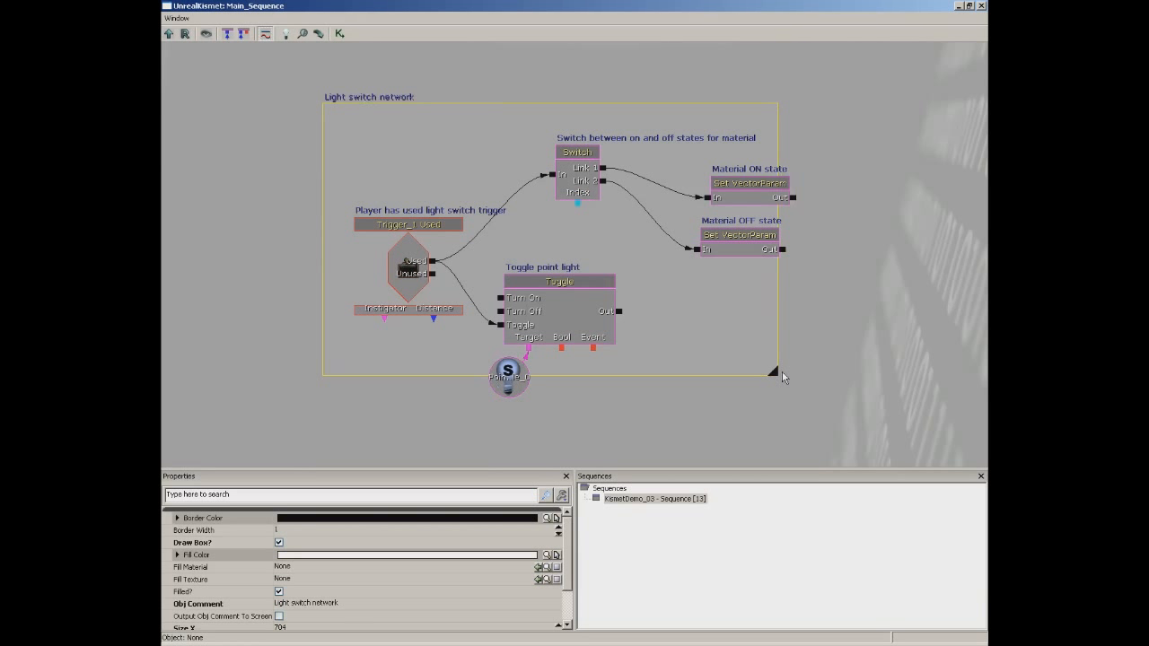
{"action": "left_click_drag", "start_coordinate": [771, 371], "coordinate": [858, 435]}
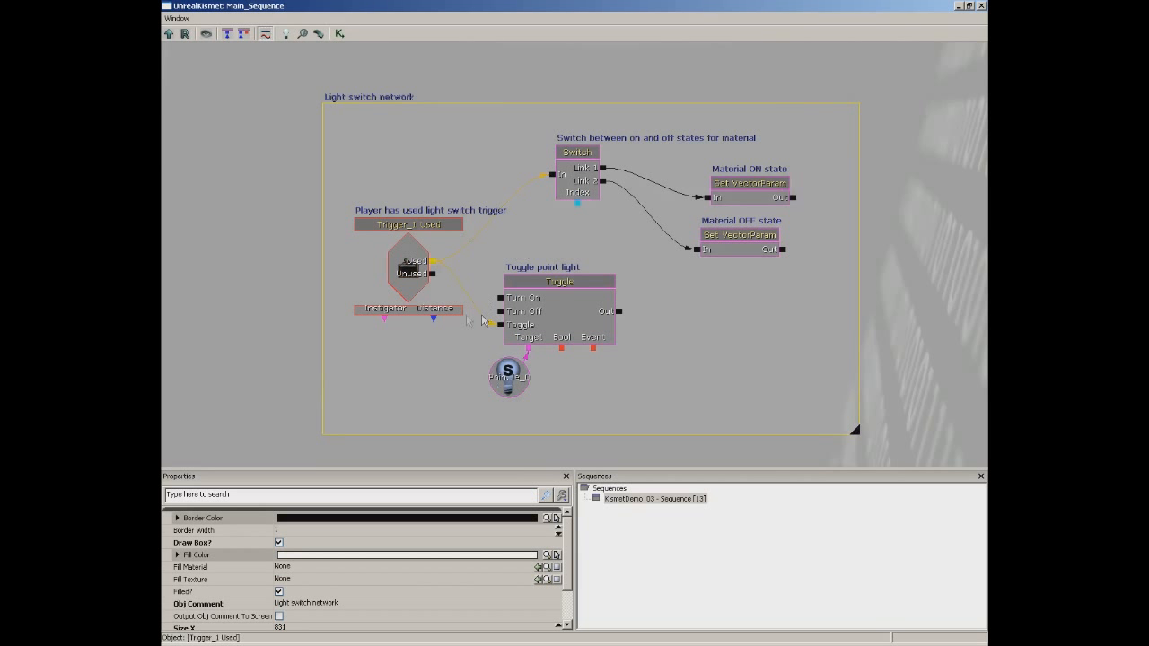
Set the border width of the "Light switch network" comment box to 3, keeping its box drawn
{"action": "left_click", "coordinate": [279, 544]}
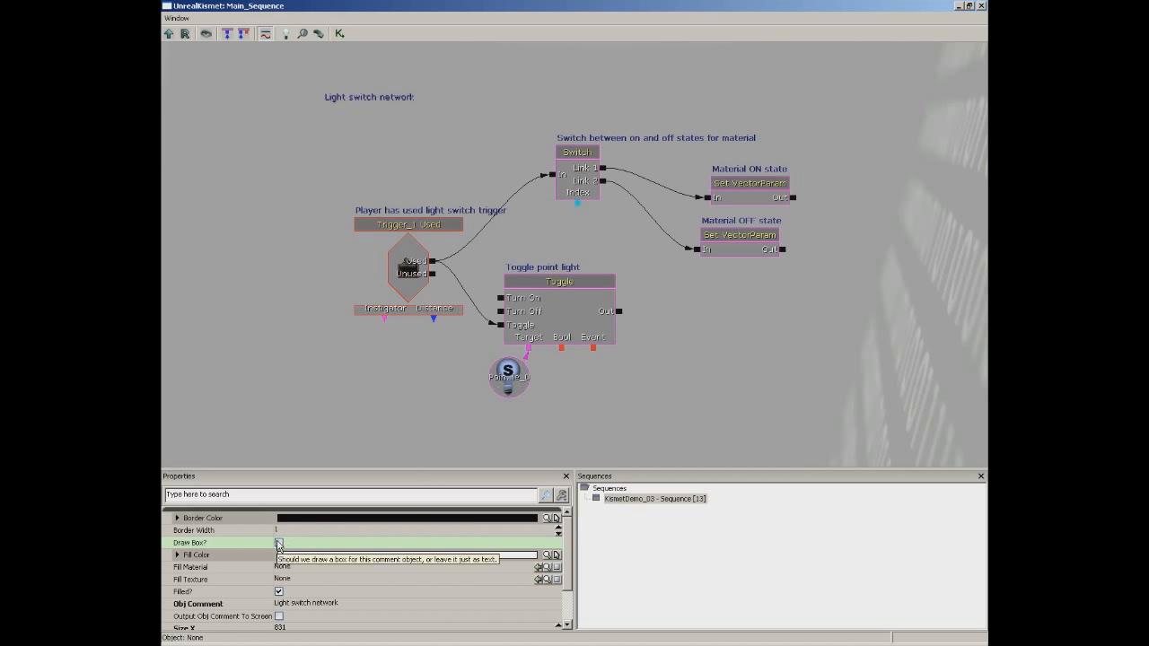
{"action": "left_click", "coordinate": [278, 544]}
{"action": "left_click", "coordinate": [323, 530]}
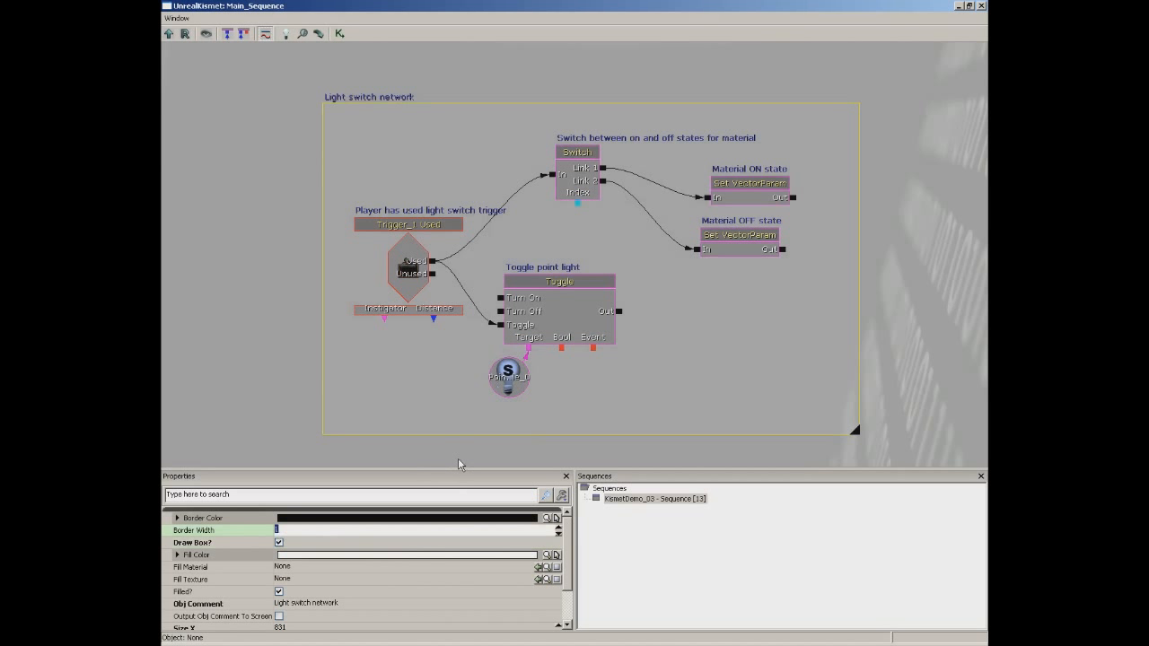
{"action": "type", "text": "3"}
{"action": "key", "text": "Return"}
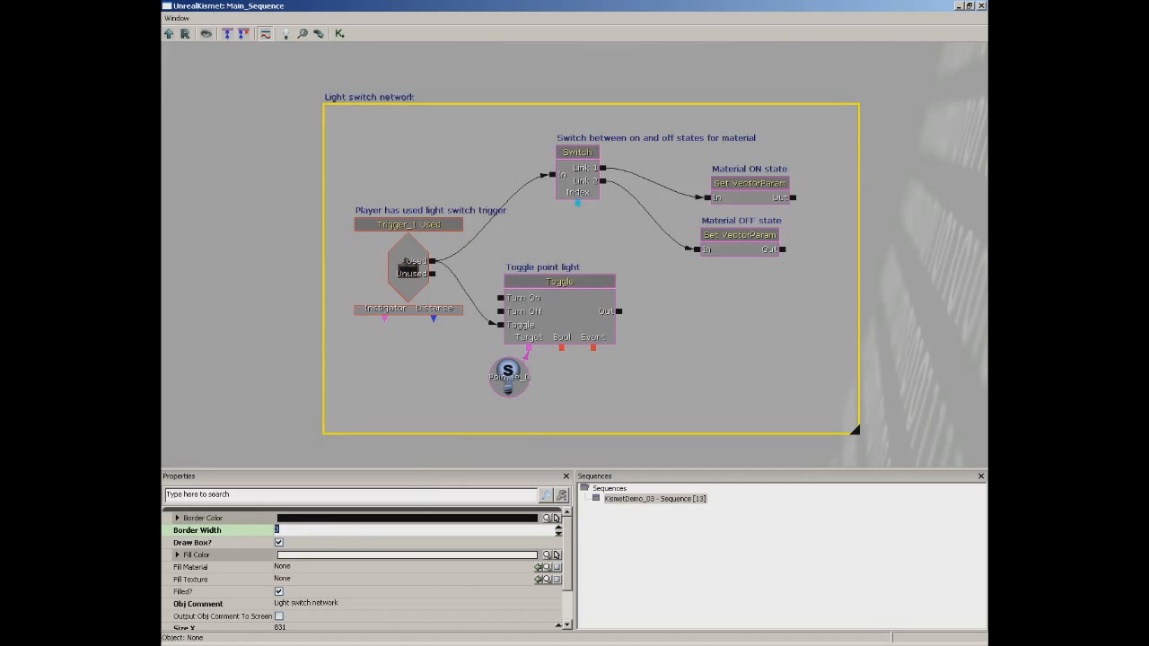
{"action": "left_click", "coordinate": [354, 256]}
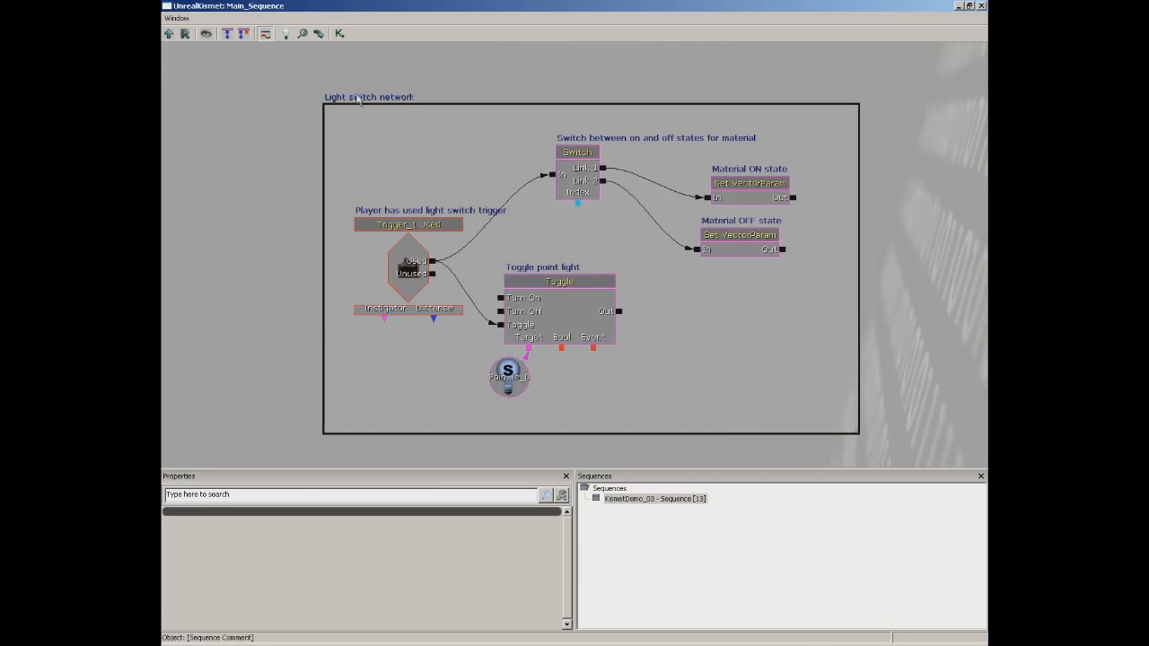
Tint the "Light switch network" comment box blue by setting its fill color's G and R to 0 and A to 64
{"action": "left_click", "coordinate": [357, 99]}
{"action": "left_click", "coordinate": [228, 557]}
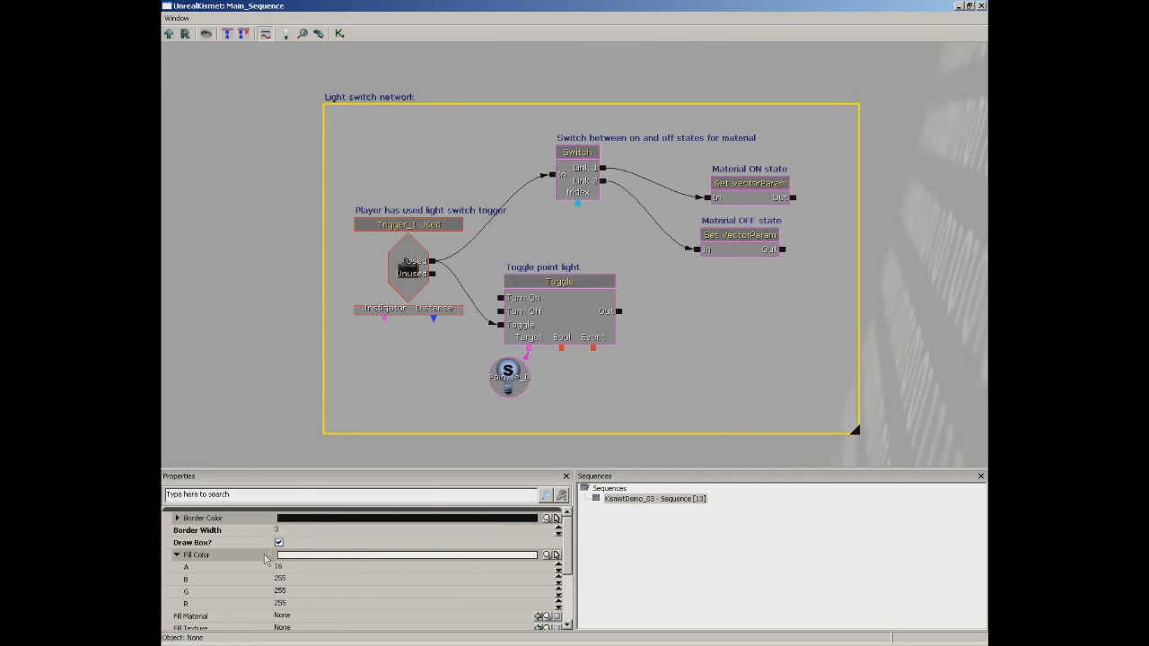
{"action": "left_click", "coordinate": [304, 591]}
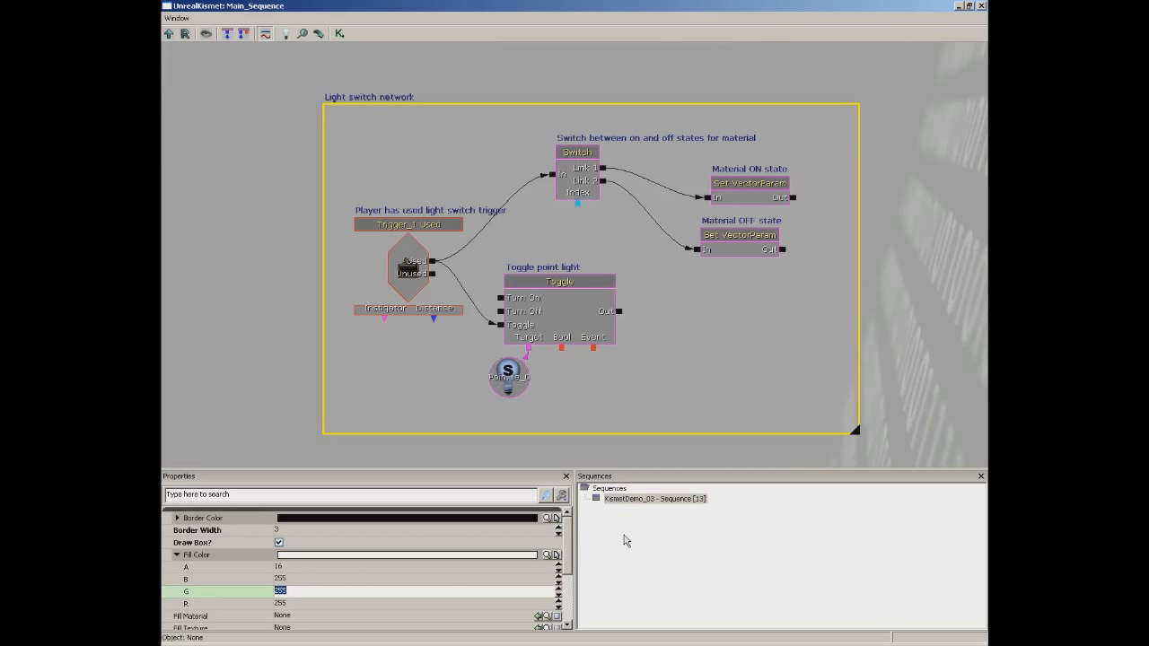
{"action": "type", "text": "0"}
{"action": "key", "text": "Down"}
{"action": "type", "text": "0"}
{"action": "key", "text": "Up"}
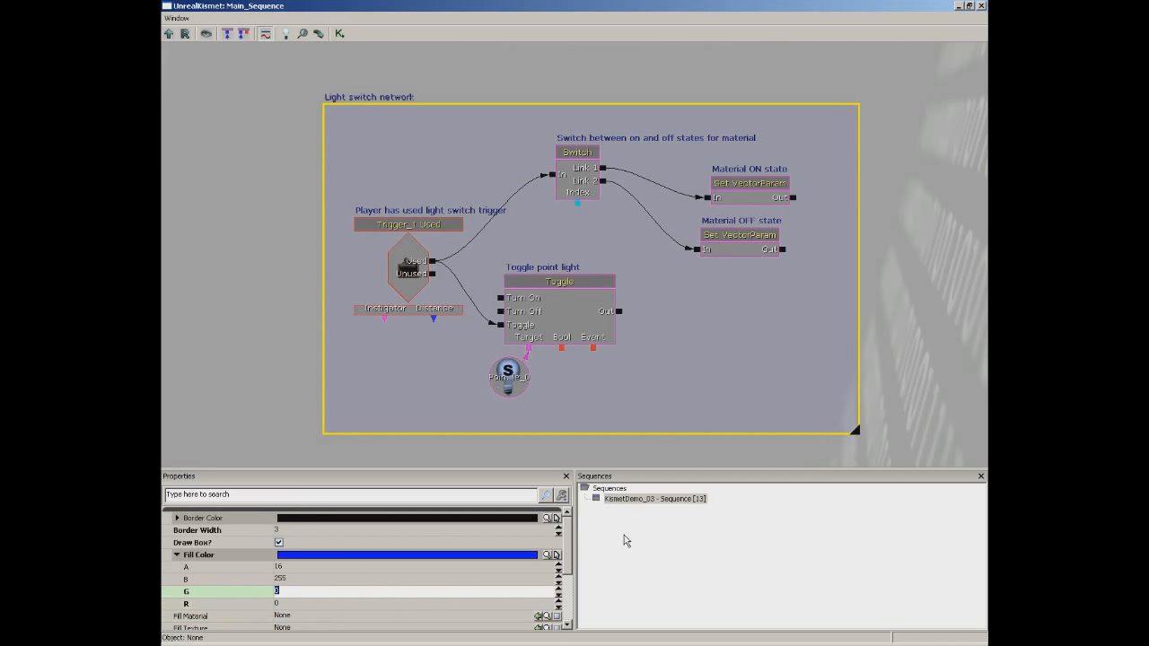
{"action": "left_click", "coordinate": [283, 566]}
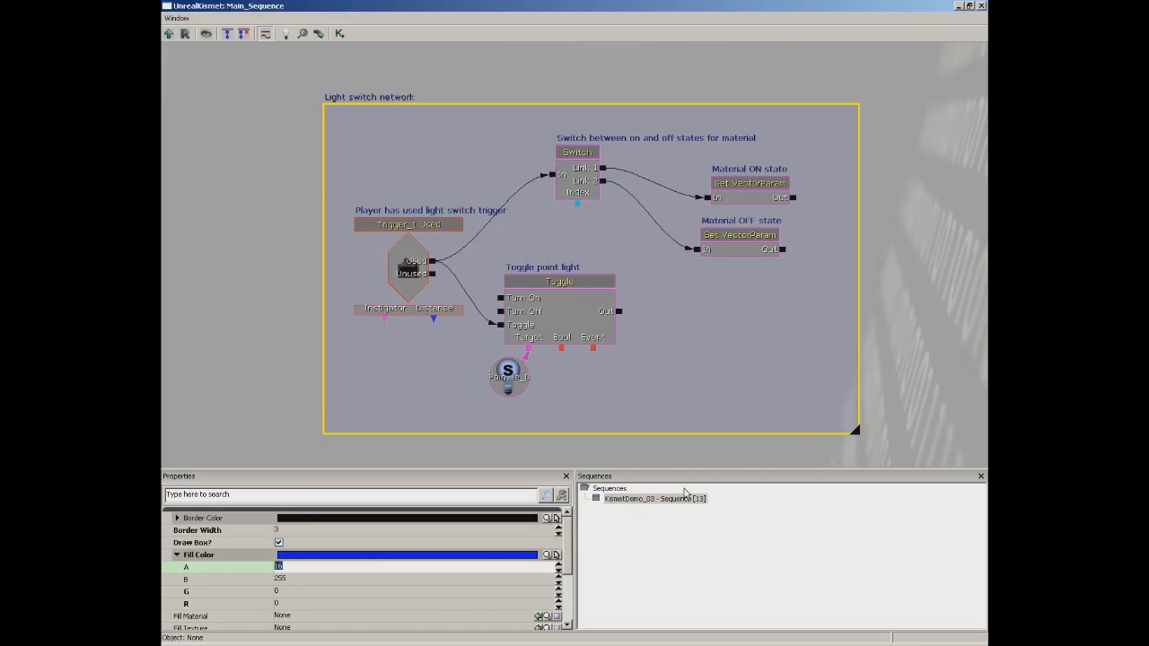
{"action": "type", "text": "64"}
{"action": "key", "text": "Return"}
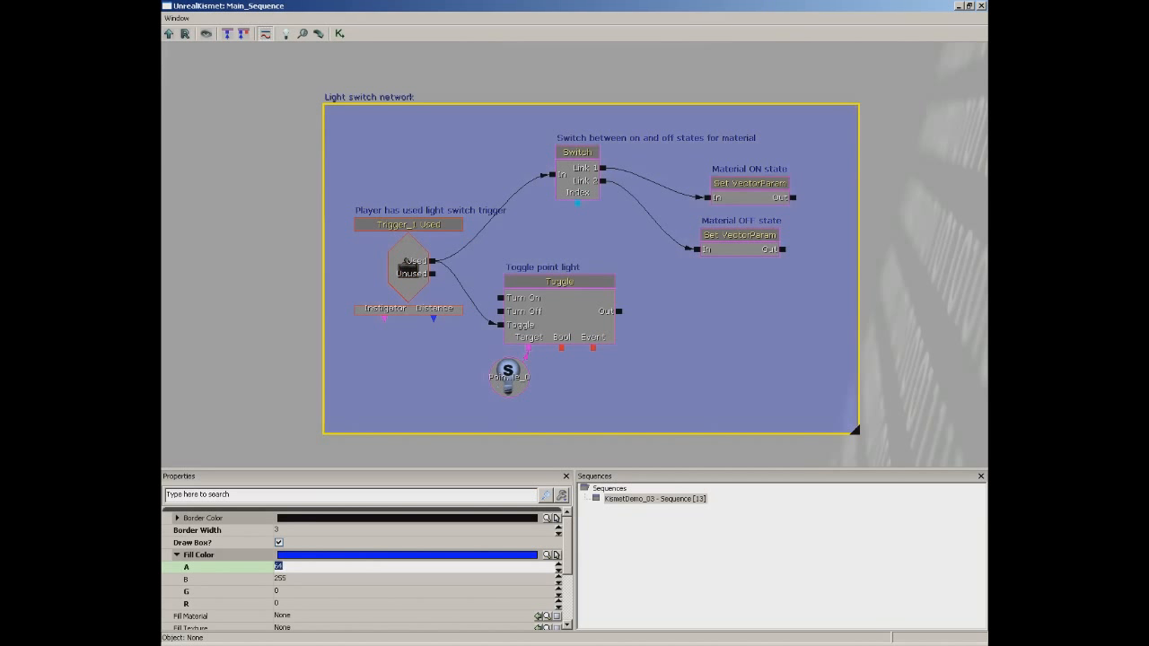
{"action": "scroll", "coordinate": [575, 251], "scroll_direction": "down", "scroll_amount": 3}
{"action": "scroll", "coordinate": [574, 252], "scroll_direction": "up", "scroll_amount": 3}
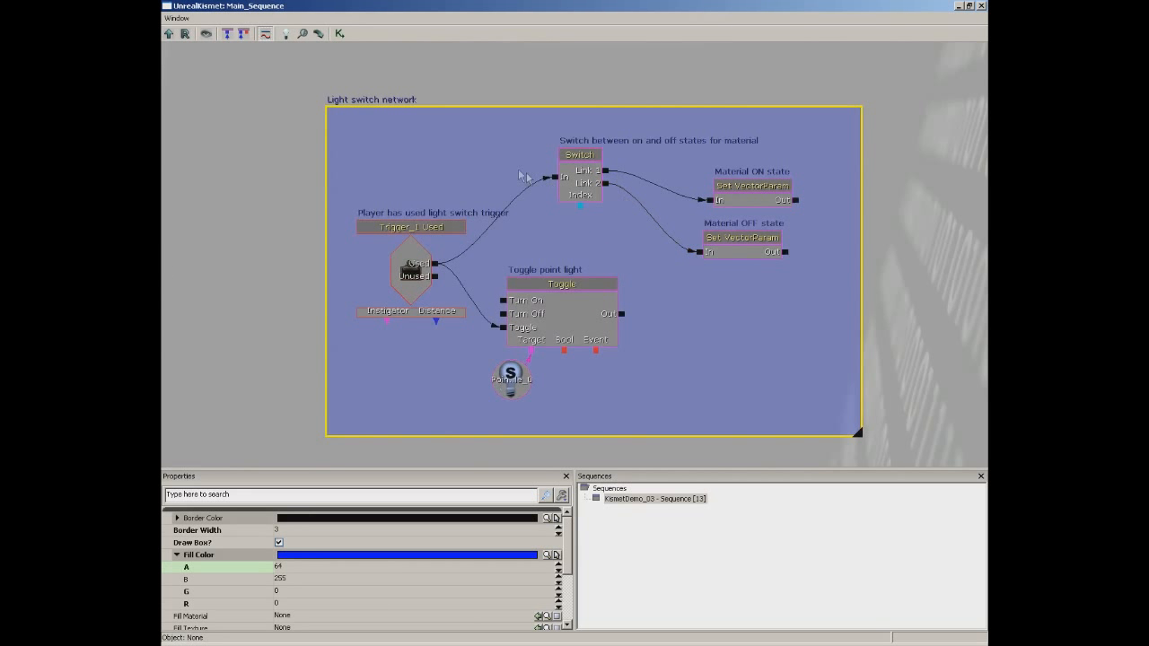
Lighten the blue fill of the "Light switch network" comment box by setting G to 100
{"action": "left_click", "coordinate": [295, 580]}
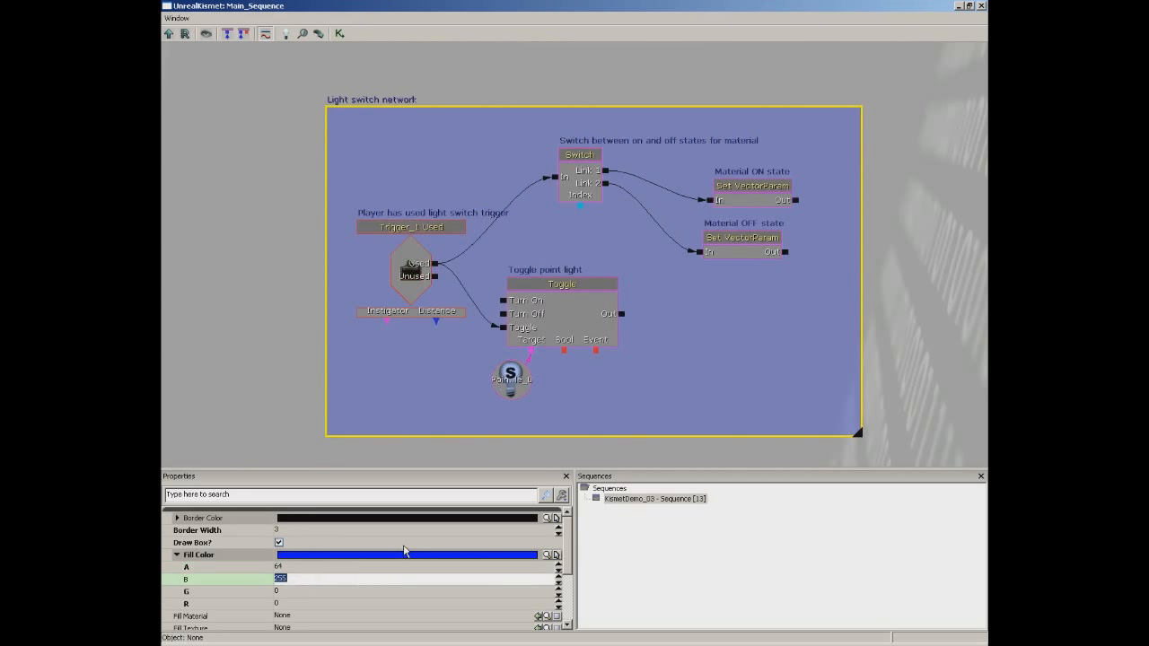
{"action": "left_click", "coordinate": [299, 593]}
{"action": "type", "text": "100"}
{"action": "key", "text": "Return"}
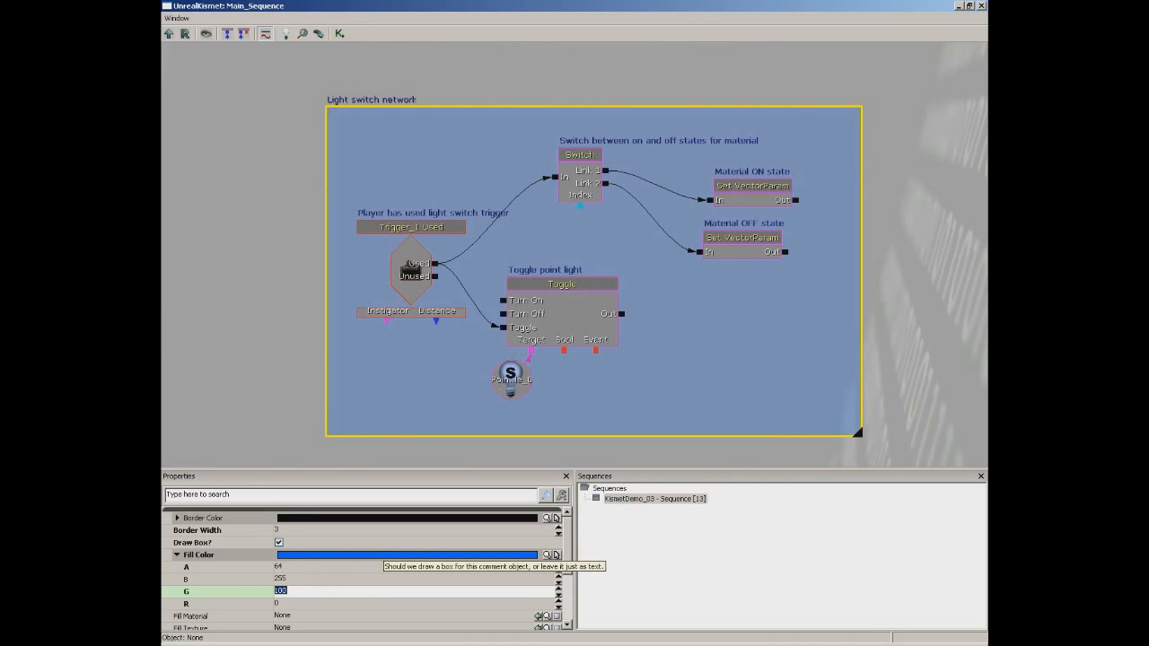
{"action": "left_click", "coordinate": [280, 267]}
{"action": "mouse_move", "coordinate": [281, 218]}
{"action": "left_mouse_down"}
{"action": "mouse_move", "coordinate": [240, 249]}
{"action": "mouse_move", "coordinate": [282, 228]}
{"action": "mouse_move", "coordinate": [290, 194]}
{"action": "mouse_move", "coordinate": [268, 228]}
{"action": "left_mouse_up"}
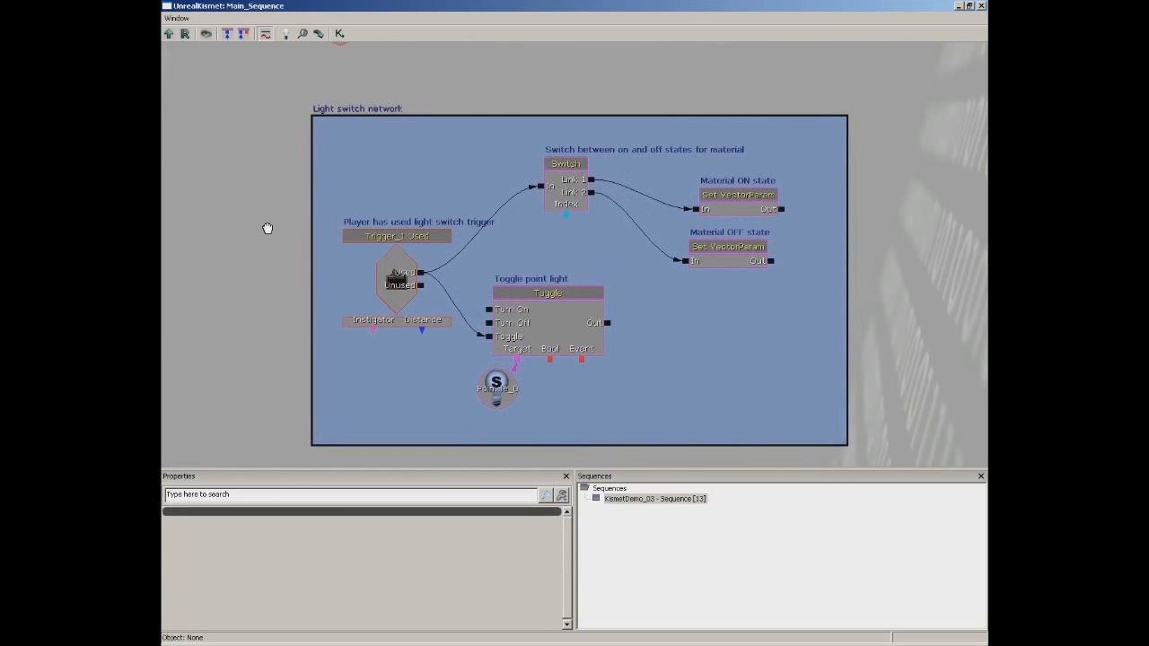
Wrap the Level Loaded event and its Set VectorParam in a comment box named "Initial level conditions" and enlarge it around them
{"action": "scroll", "coordinate": [261, 146], "scroll_direction": "down", "scroll_amount": 8}
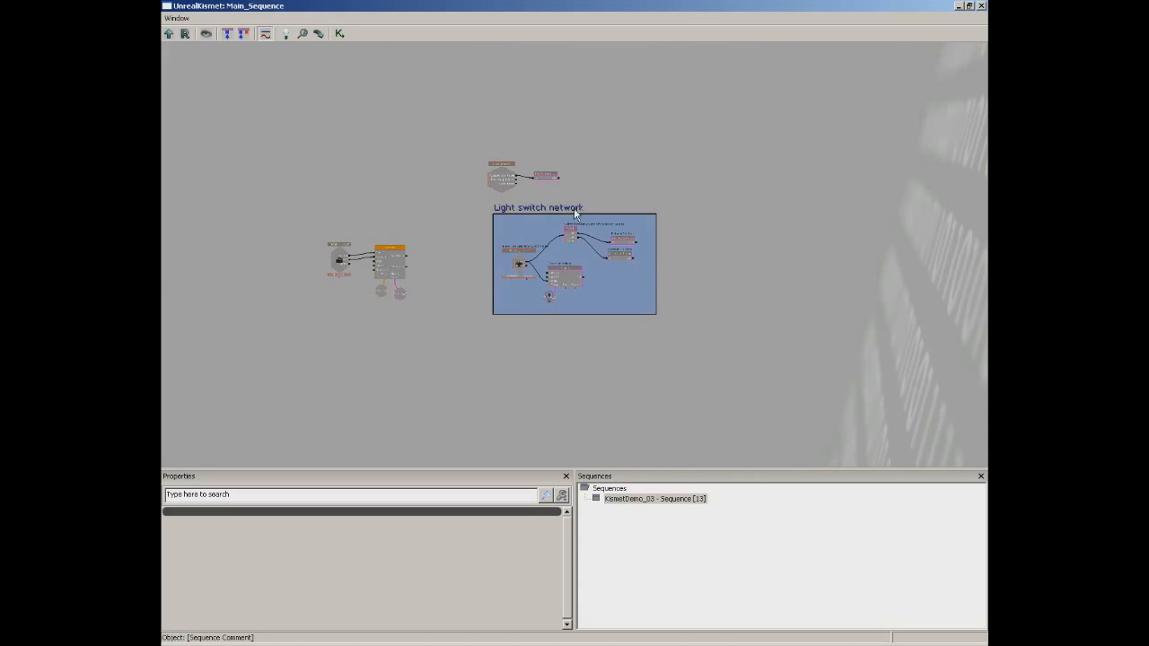
{"action": "scroll", "coordinate": [453, 236], "scroll_direction": "down", "scroll_amount": 5}
{"action": "scroll", "coordinate": [397, 199], "scroll_direction": "up", "scroll_amount": 5}
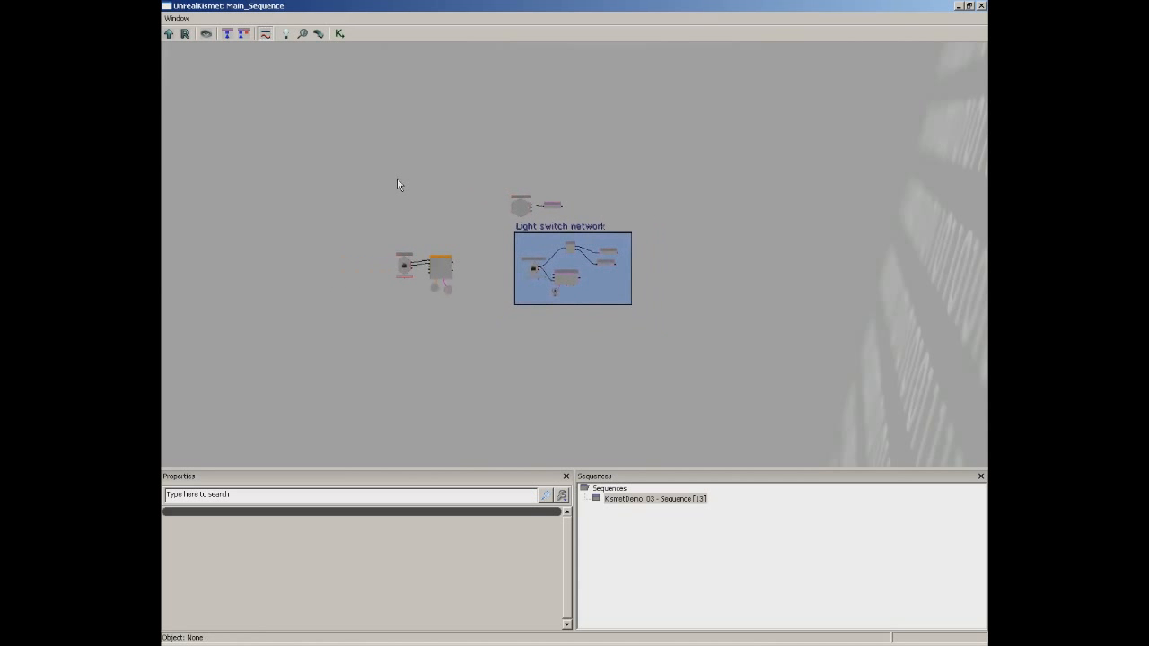
{"action": "scroll", "coordinate": [387, 203], "scroll_direction": "down", "scroll_amount": 1}
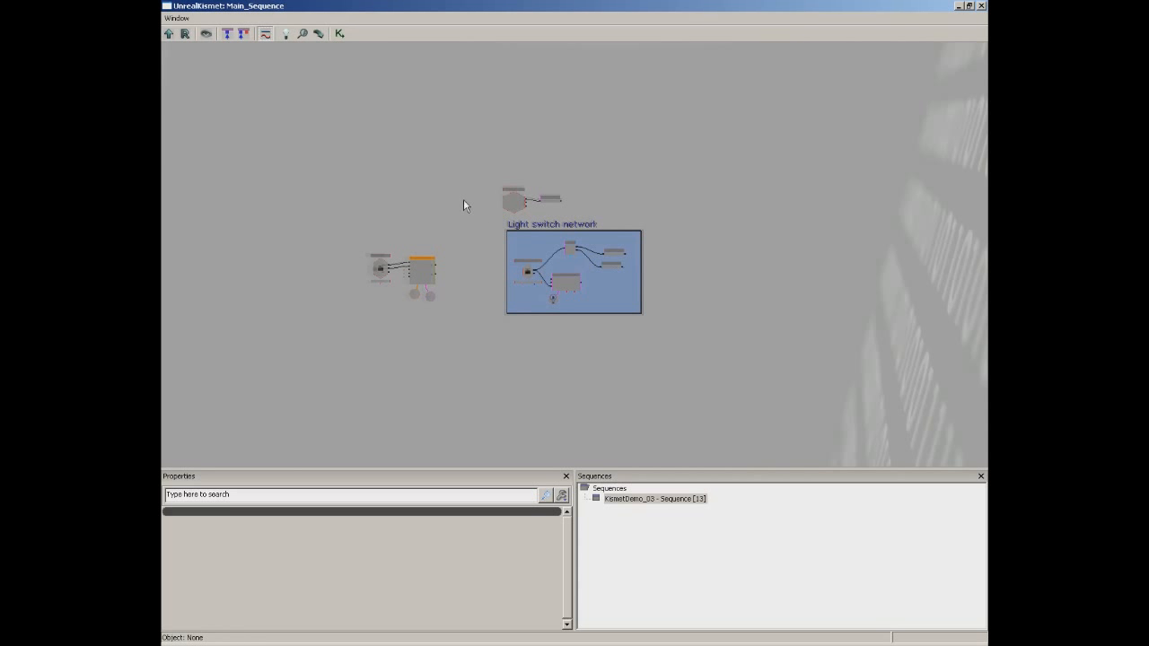
{"action": "scroll", "coordinate": [463, 200], "scroll_direction": "up", "scroll_amount": 5}
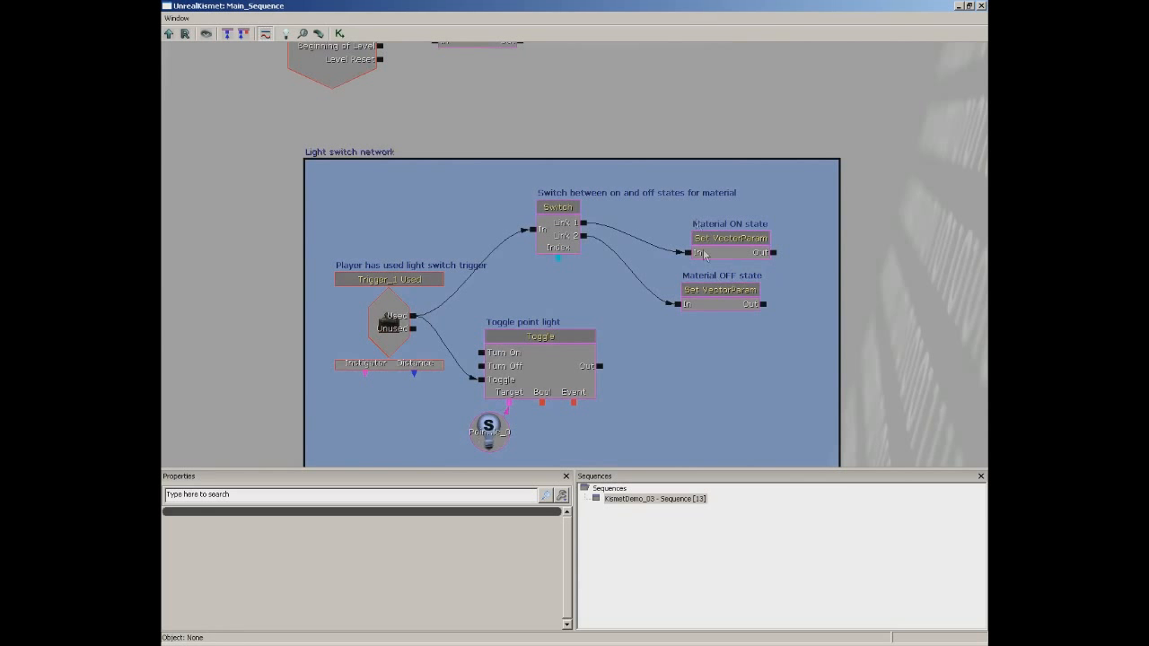
{"action": "left_click_drag", "start_coordinate": [407, 128], "coordinate": [622, 314]}
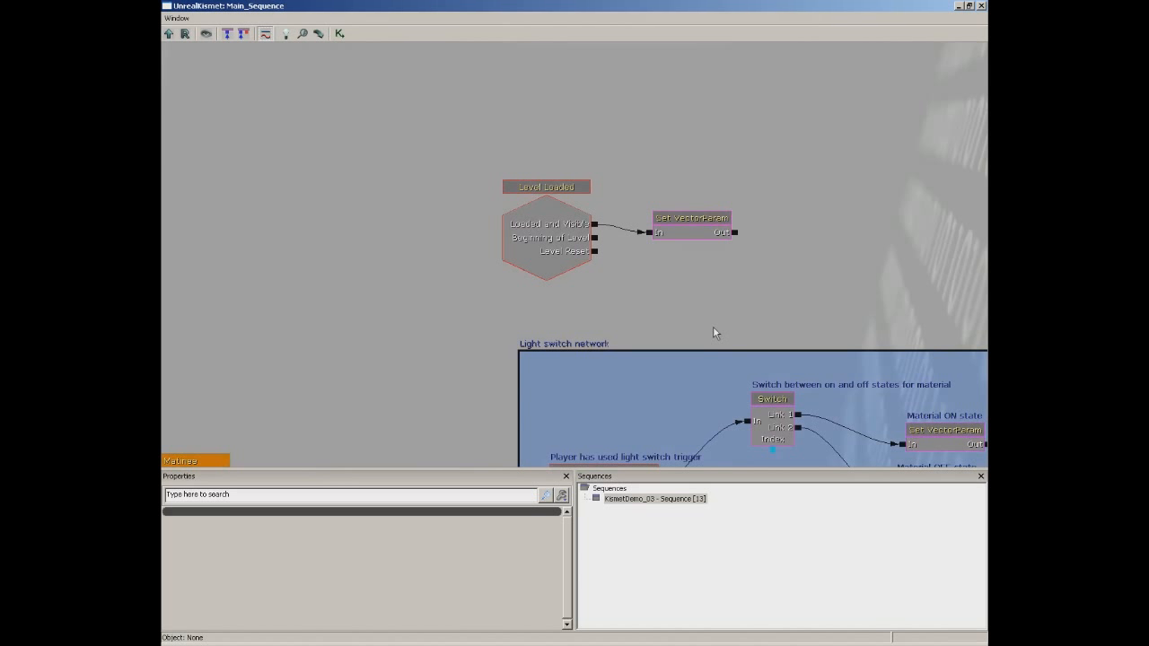
{"action": "left_click_drag", "start_coordinate": [464, 144], "coordinate": [769, 318], "text": "ctrl+alt"}
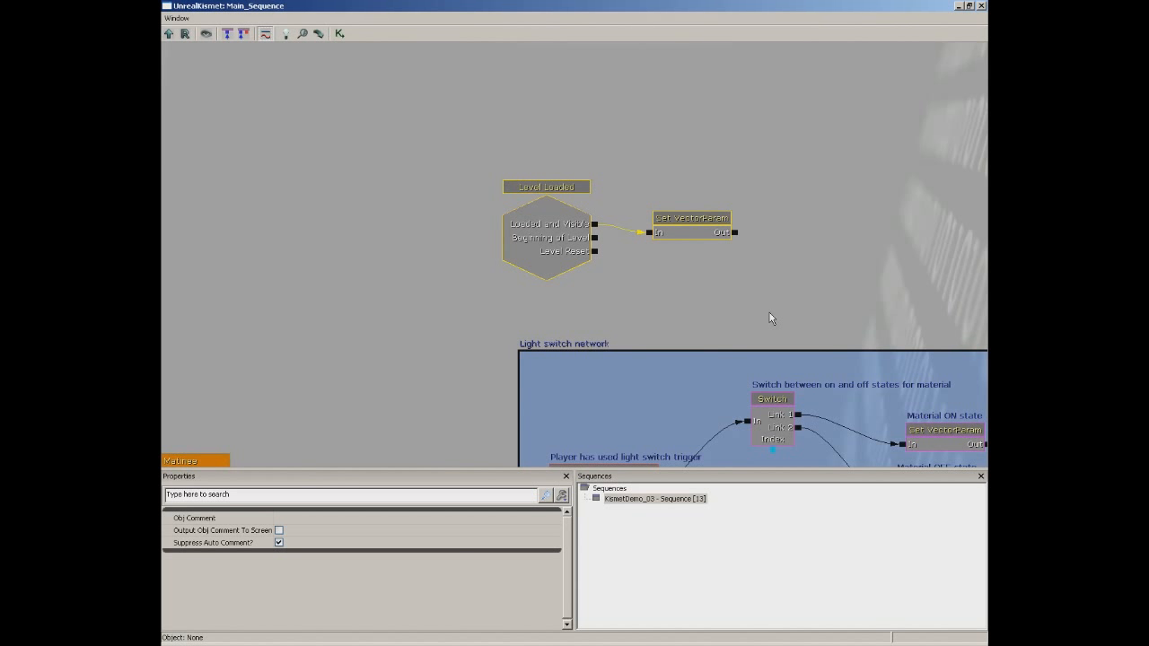
{"action": "type", "text": "c"}
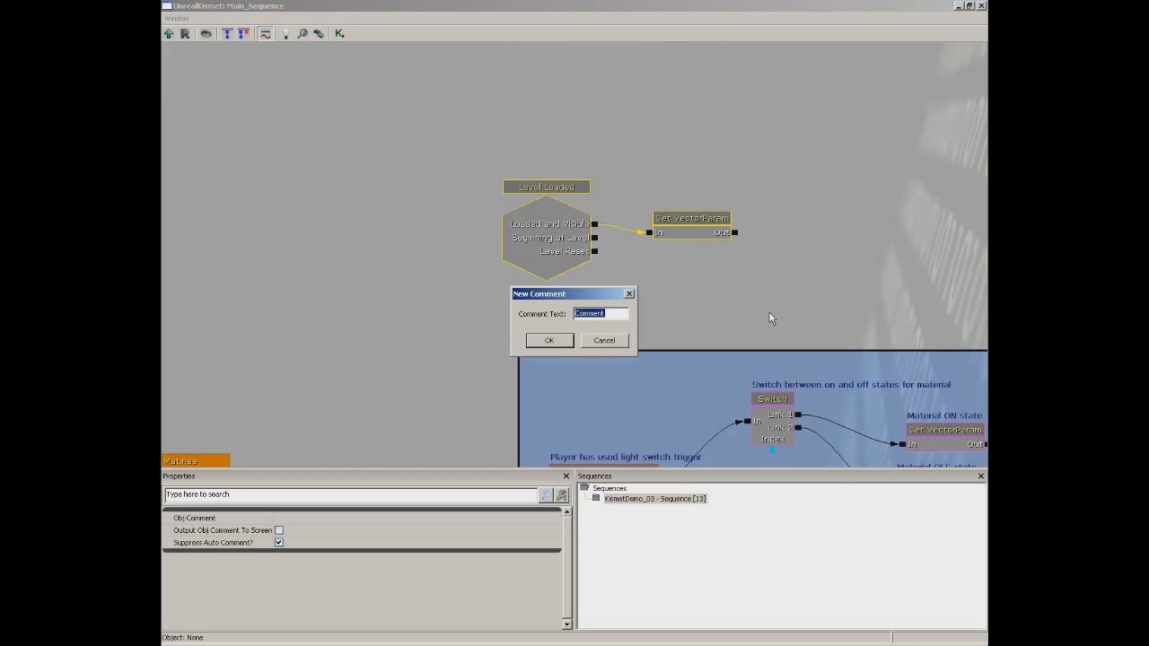
{"action": "type", "text": "I"}
{"action": "type", "text": "nitial level condition"}
{"action": "type", "text": "s"}
{"action": "key", "text": "Return"}
{"action": "left_click_drag", "start_coordinate": [756, 248], "coordinate": [770, 299], "text": "ctrl"}
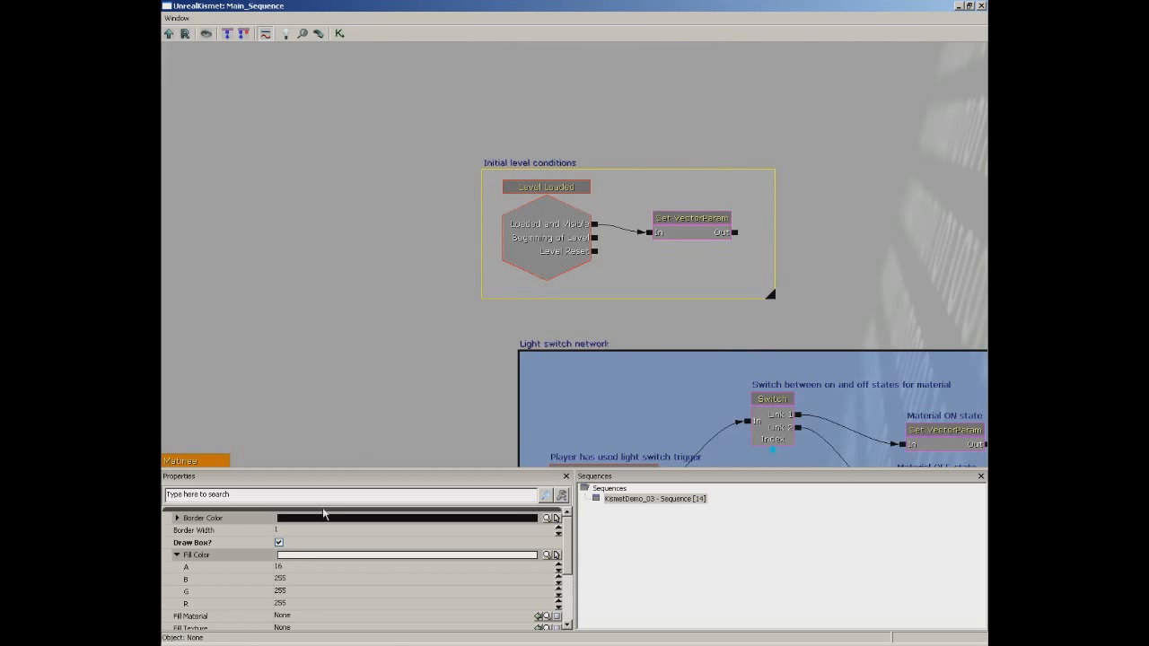
Set the "Initial level conditions" comment box's fill color to B 0, G 0, R 0 and A 32
{"action": "left_click", "coordinate": [295, 579]}
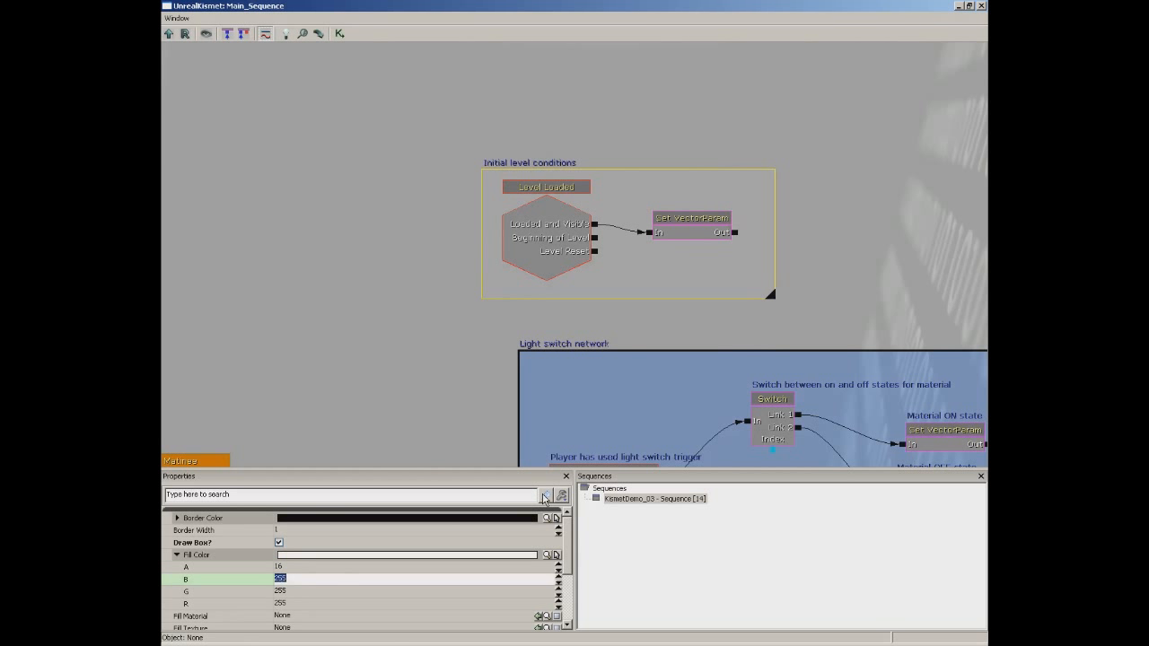
{"action": "type", "text": "0"}
{"action": "key", "text": "Tab"}
{"action": "type", "text": "0"}
{"action": "key", "text": "Tab"}
{"action": "type", "text": "0"}
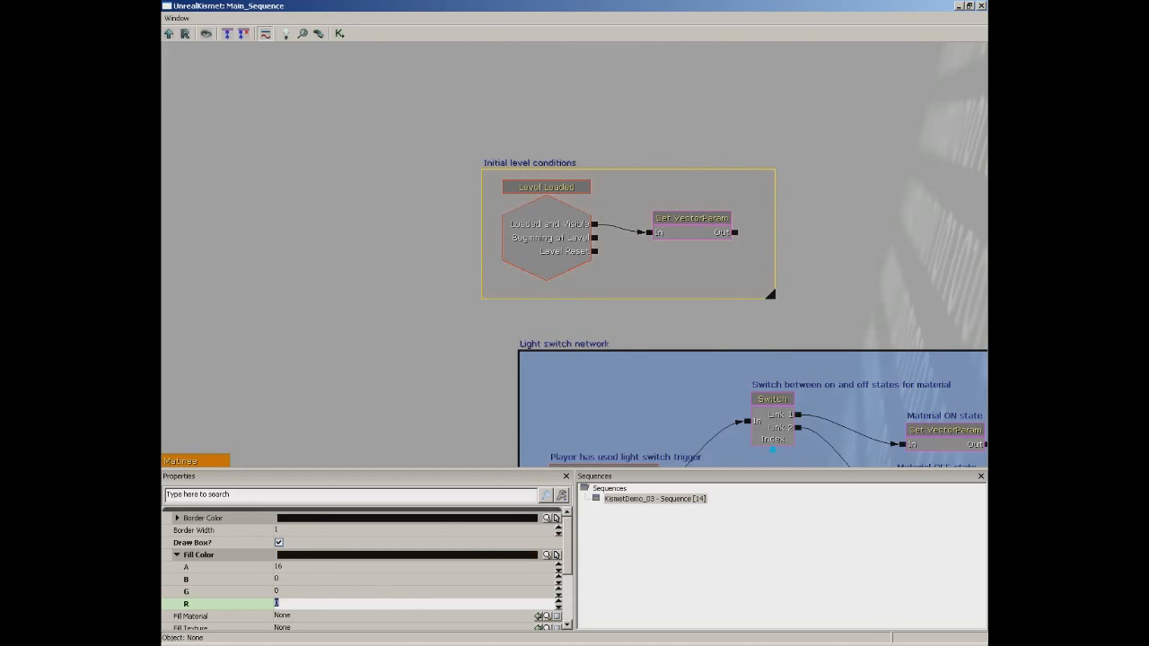
{"action": "left_click", "coordinate": [305, 567]}
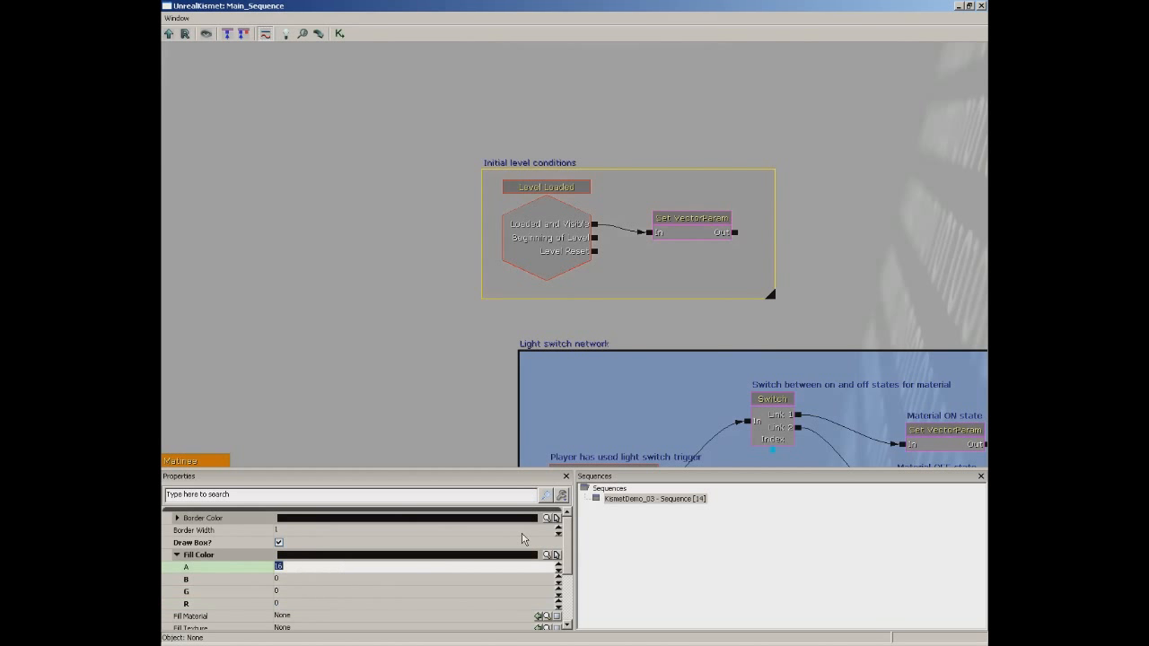
{"action": "type", "text": "32"}
{"action": "key", "text": "Return"}
Wrap the Trigger_0 Touch event, the Matinee and its two variables in a comment box named "Door Network"
{"action": "scroll", "coordinate": [406, 324], "scroll_direction": "down", "scroll_amount": 5}
{"action": "scroll", "coordinate": [315, 172], "scroll_direction": "up", "scroll_amount": 5}
{"action": "left_click_drag", "start_coordinate": [359, 300], "coordinate": [593, 89]}
{"action": "left_click_drag", "start_coordinate": [488, 163], "coordinate": [629, 100]}
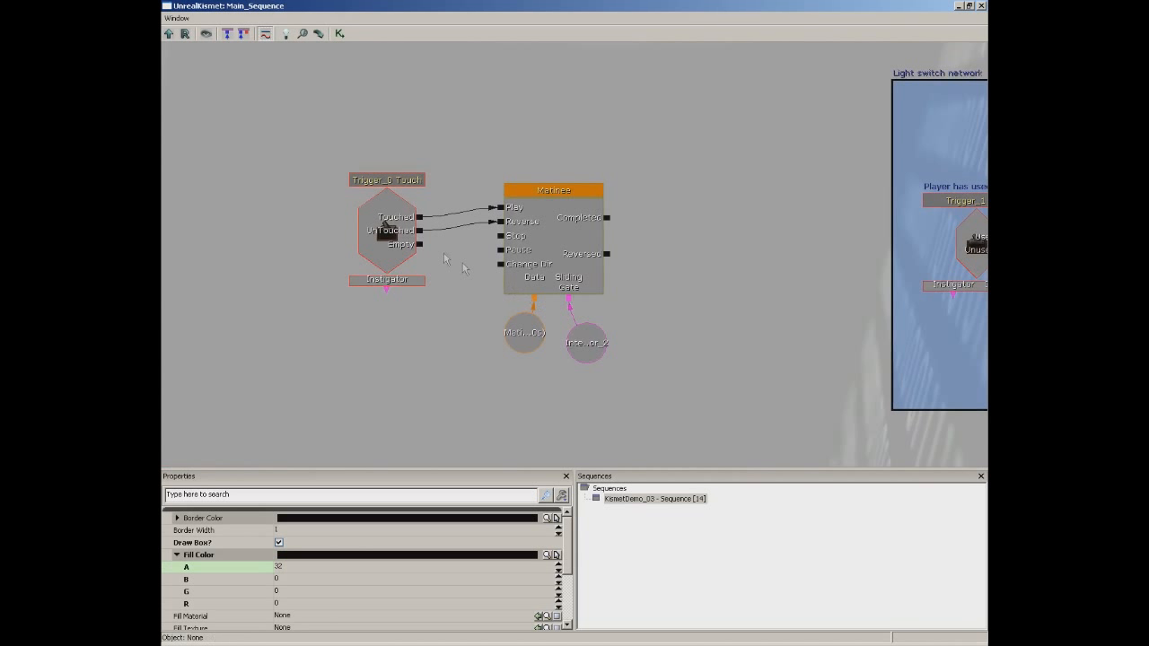
{"action": "left_click_drag", "start_coordinate": [302, 123], "coordinate": [659, 408], "text": "ctrl+alt"}
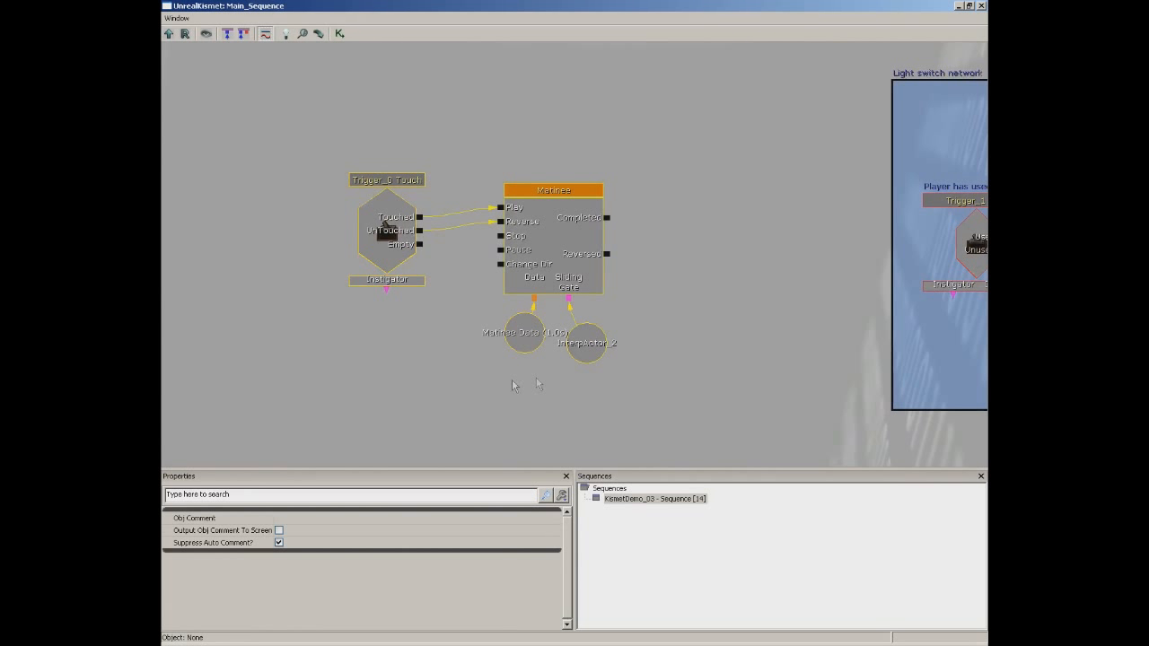
{"action": "type", "text": "c"}
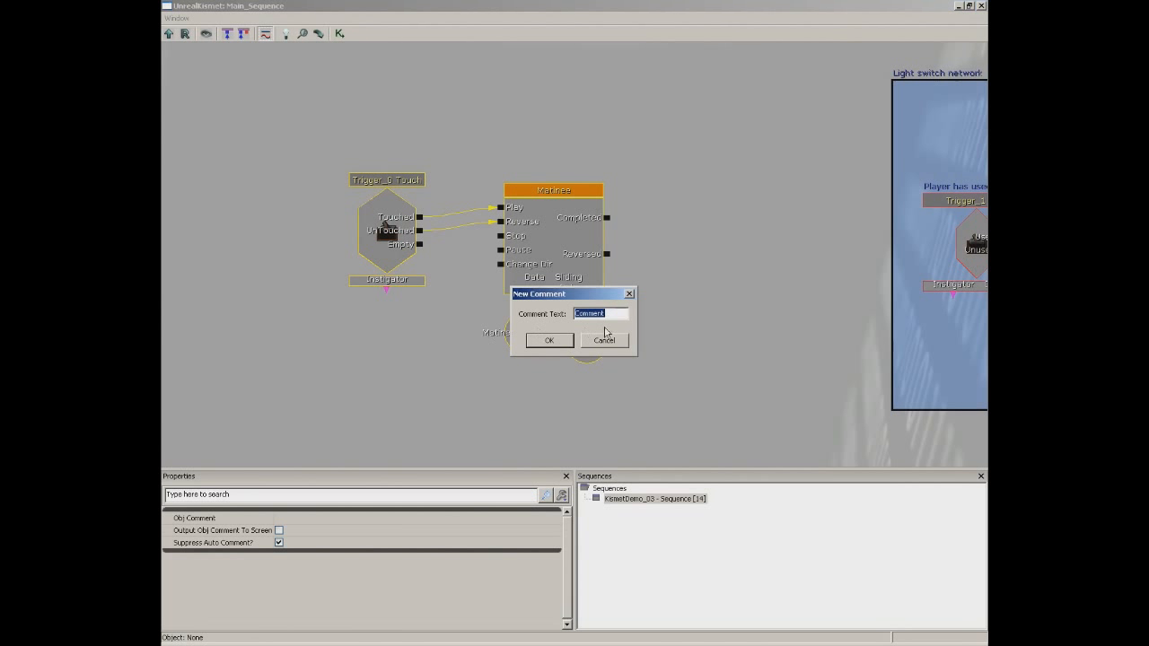
{"action": "type", "text": "O"}
{"action": "type", "text": "oo"}
{"action": "type", "text": "r Netw"}
{"action": "type", "text": "ork"}
{"action": "key", "text": "Return"}
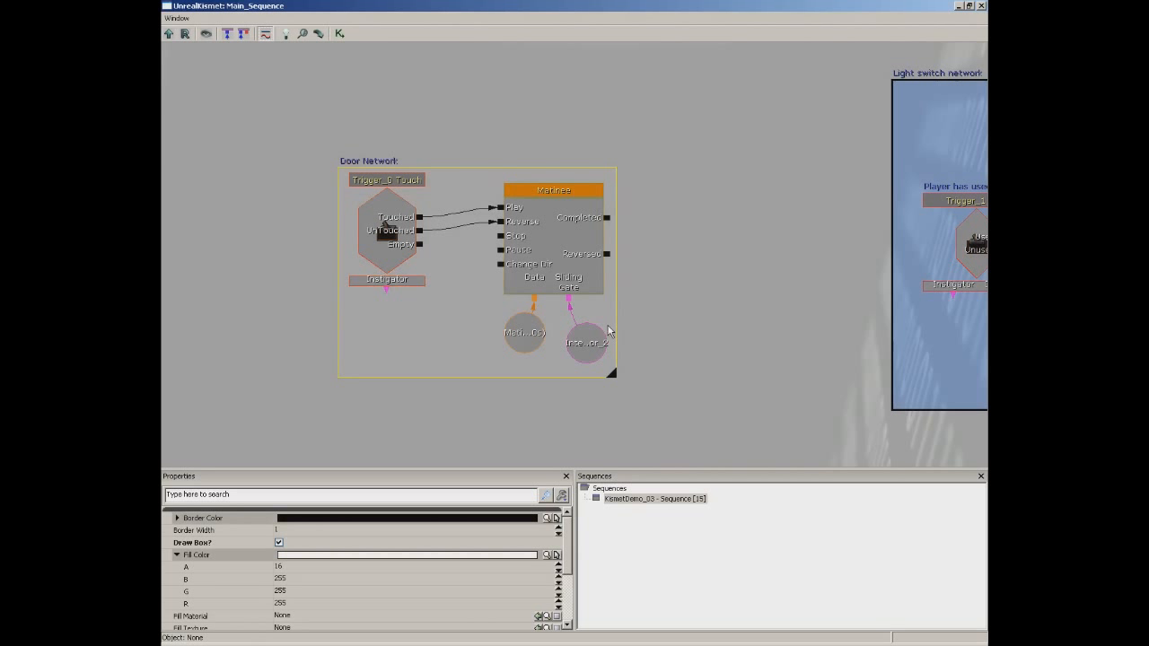
Reposition and enlarge the "Door Network" comment box to leave a margin around its nodes, and set its border width to 3
{"action": "left_click_drag", "start_coordinate": [375, 153], "coordinate": [361, 148]}
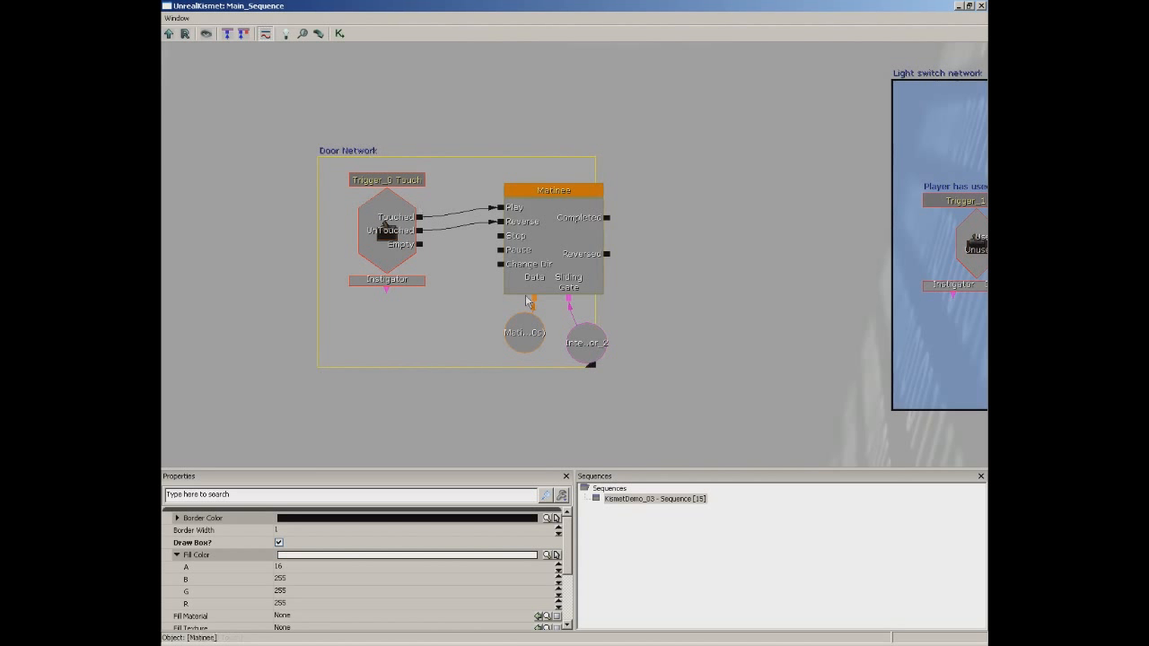
{"action": "left_click_drag", "start_coordinate": [598, 368], "coordinate": [688, 410]}
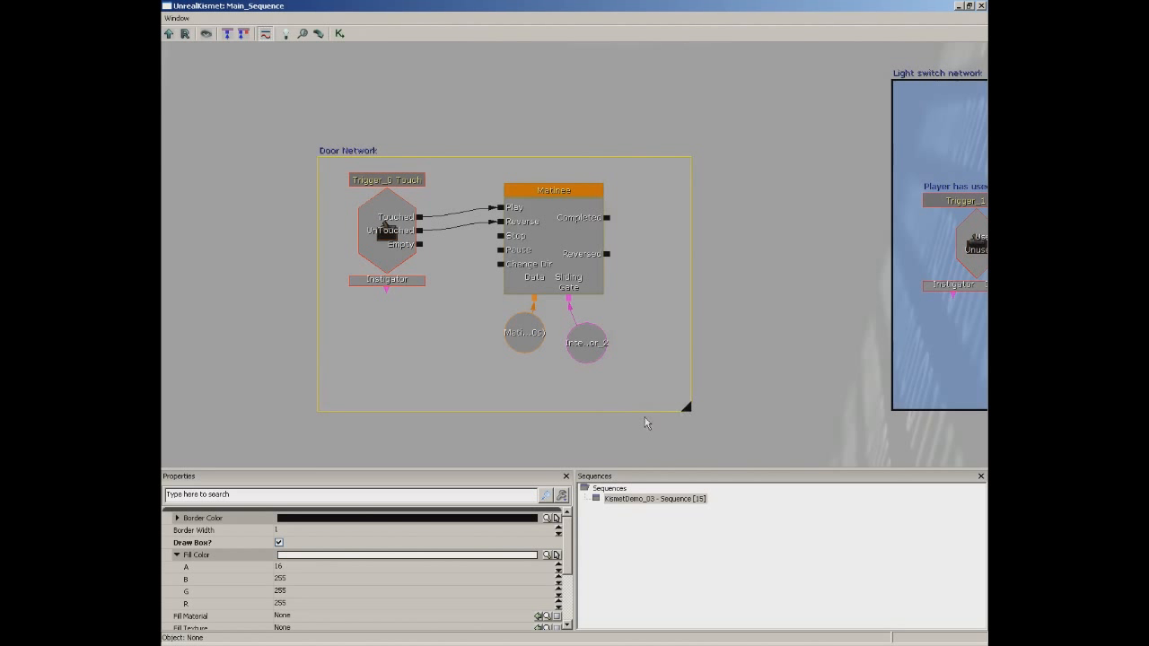
{"action": "left_click", "coordinate": [320, 531]}
{"action": "type", "text": "2"}
{"action": "key", "text": "Return"}
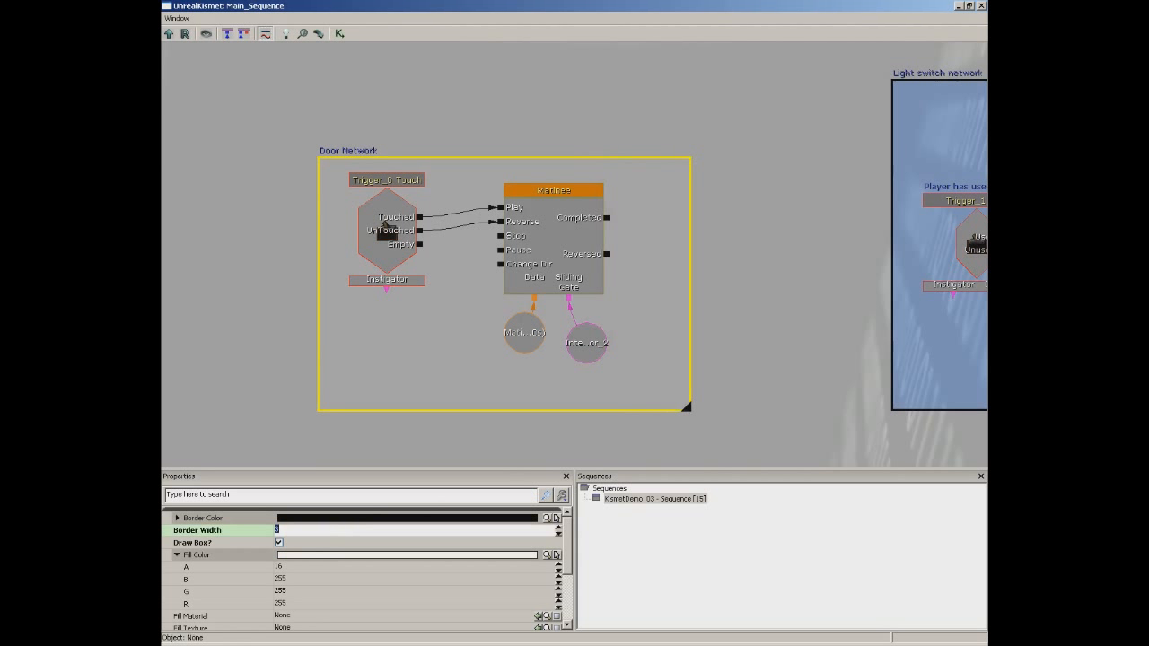
{"action": "left_click", "coordinate": [211, 297]}
{"action": "scroll", "coordinate": [205, 179], "scroll_direction": "down", "scroll_amount": 5}
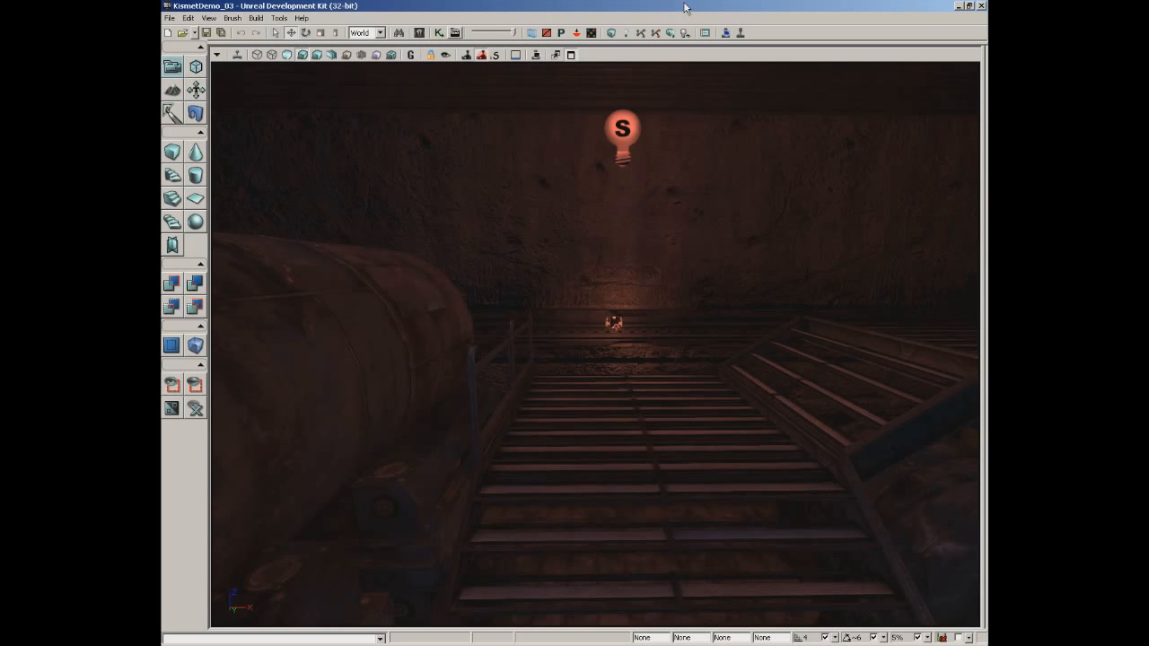
Add a Trigger actor on the wall surface just above the glowing wall fixture
{"action": "left_click_drag", "start_coordinate": [696, 280], "coordinate": [673, 71]}
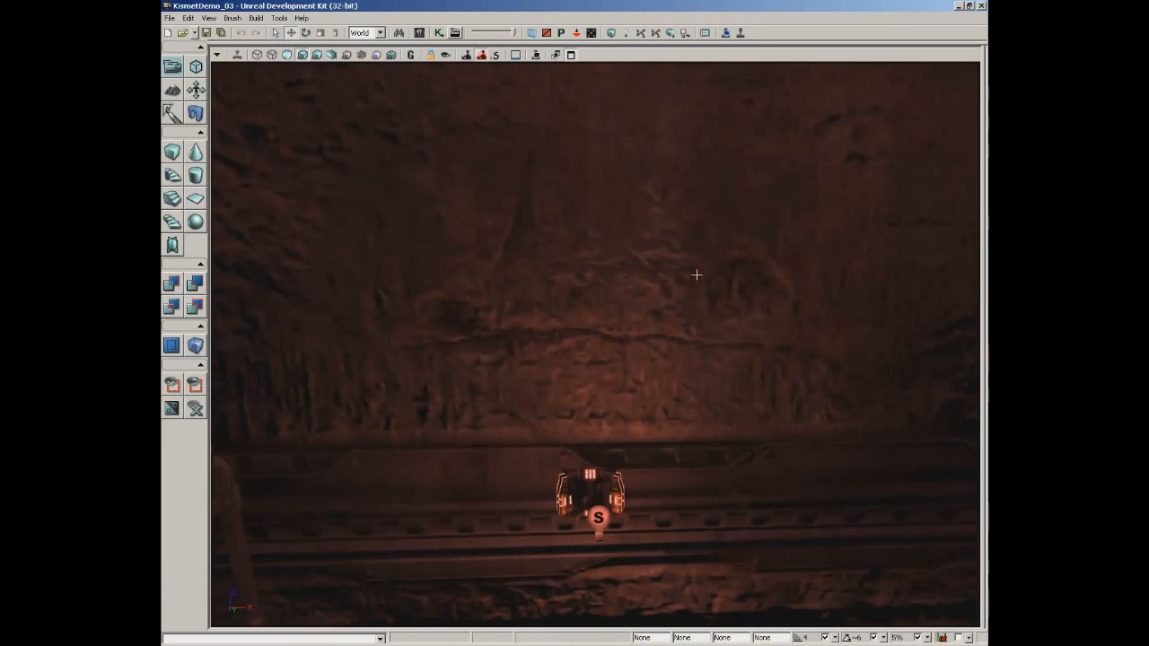
{"action": "right_click_drag", "start_coordinate": [676, 295], "coordinate": [640, 293]}
{"action": "left_click_drag", "start_coordinate": [641, 293], "coordinate": [688, 326]}
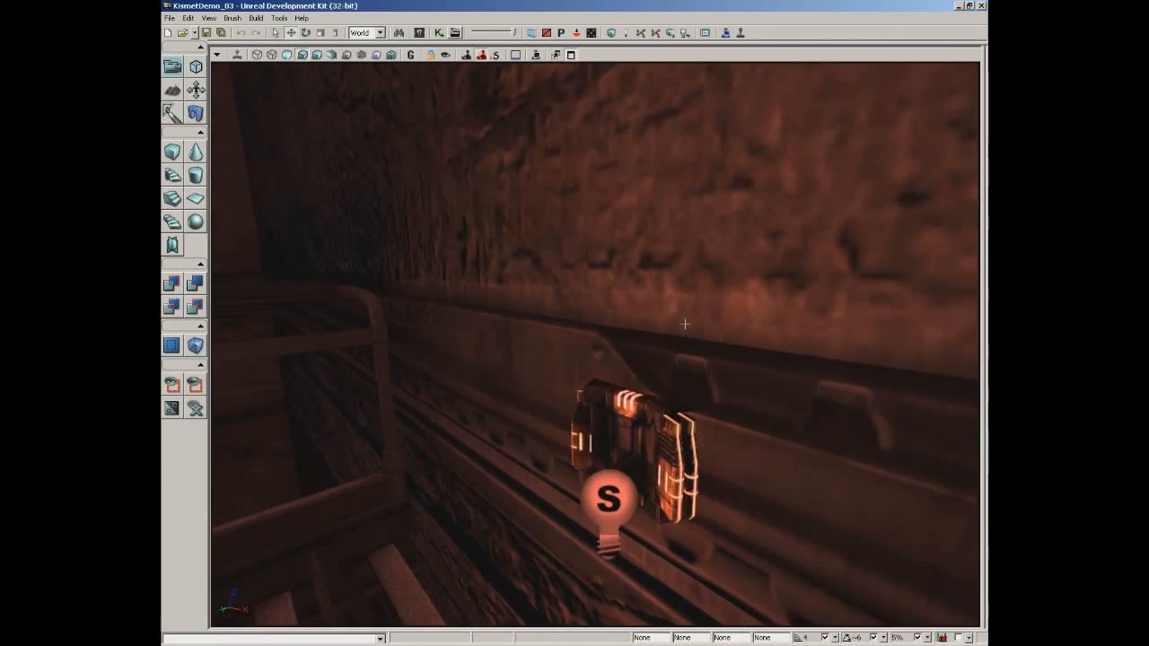
{"action": "left_click", "coordinate": [647, 417]}
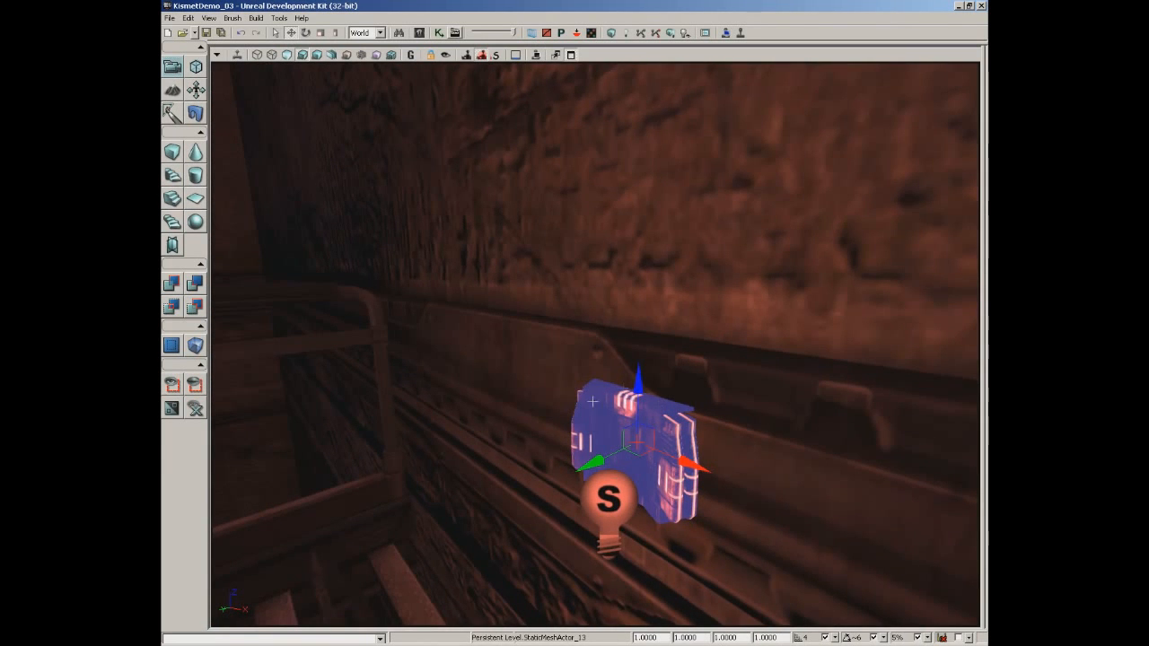
{"action": "scroll", "coordinate": [702, 321], "scroll_direction": "down", "scroll_amount": 5}
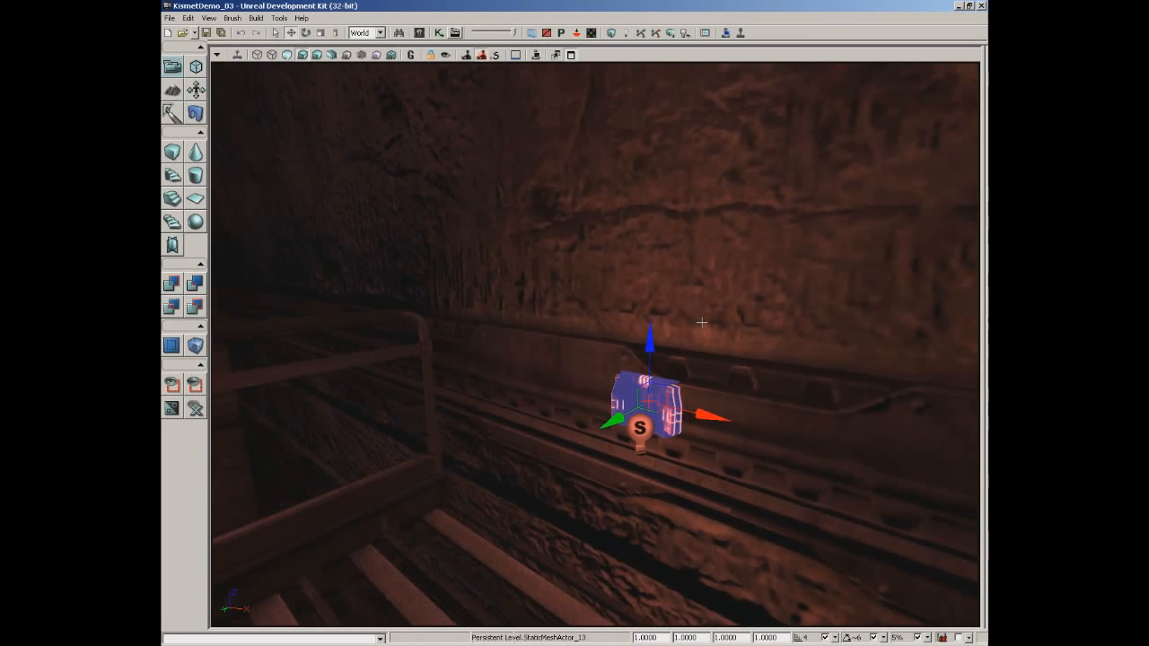
{"action": "right_click", "coordinate": [644, 272]}
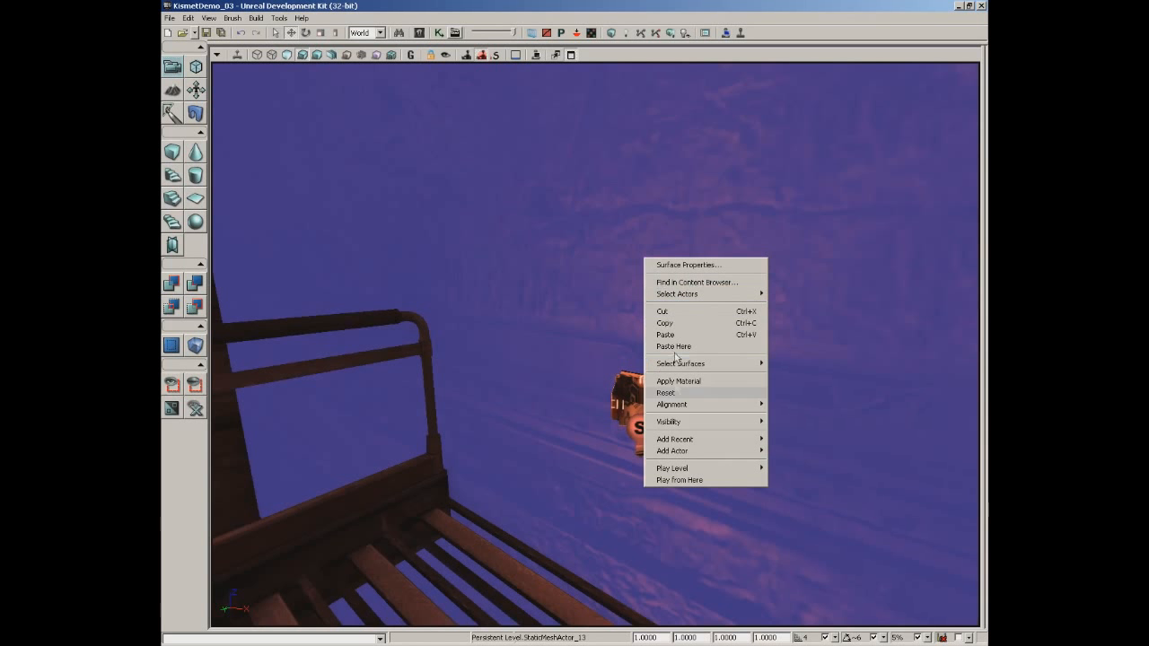
{"action": "mouse_move", "coordinate": [672, 451]}
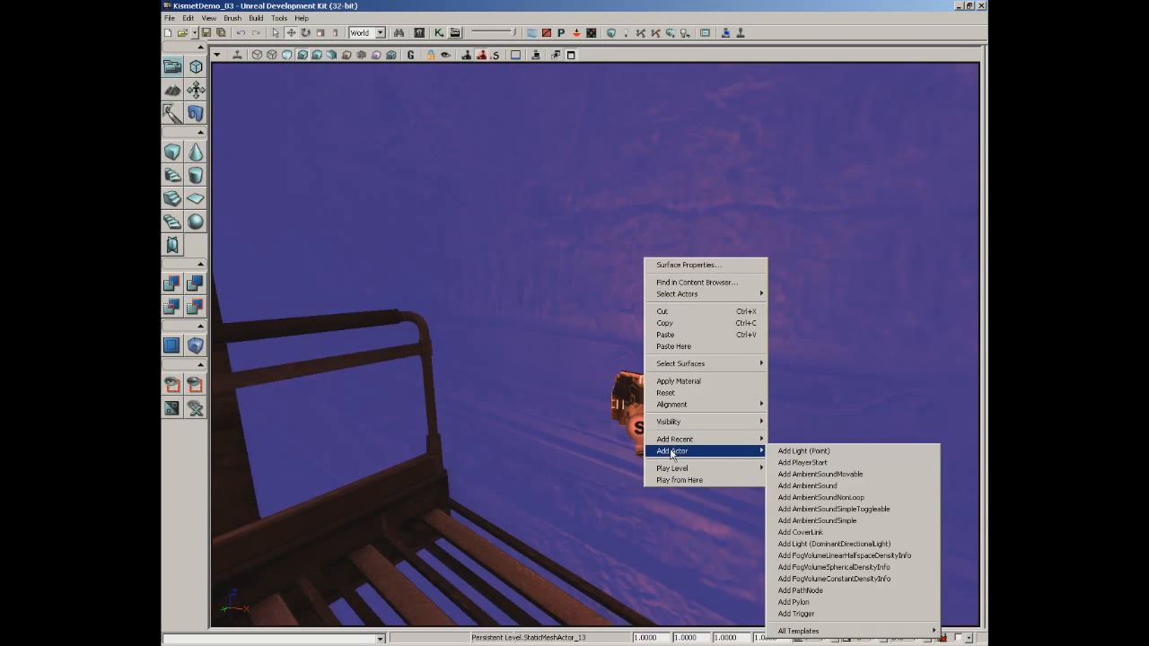
{"action": "left_click", "coordinate": [804, 615]}
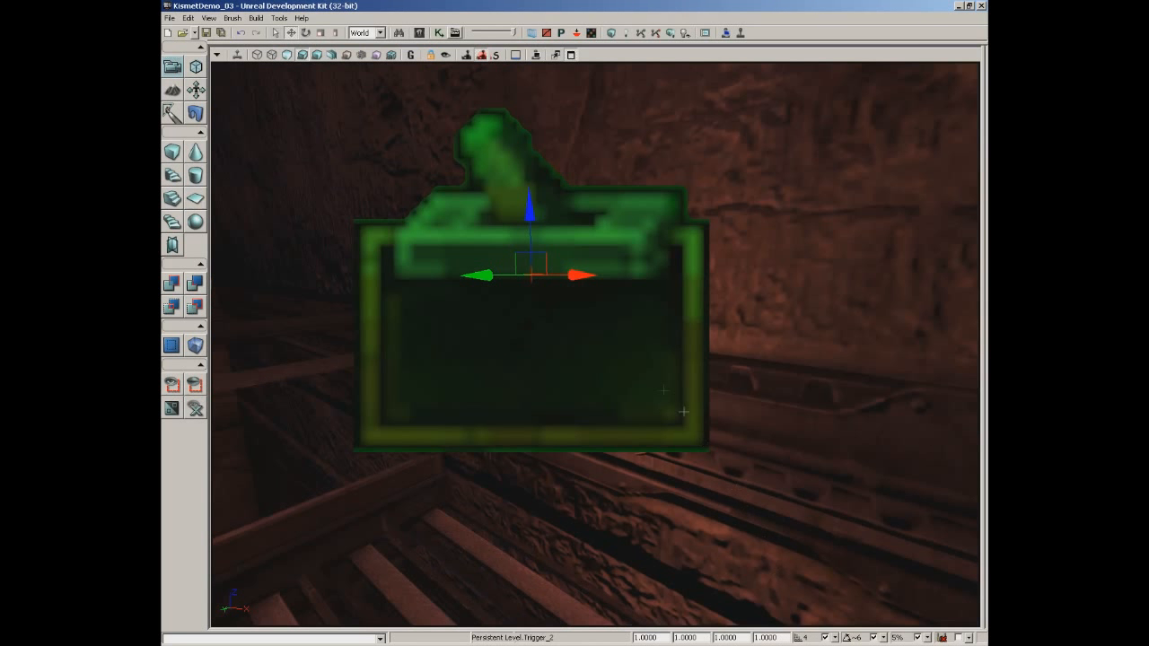
Set the new trigger's uniform draw scale to 0.3
{"action": "left_click_drag", "start_coordinate": [764, 333], "coordinate": [834, 344]}
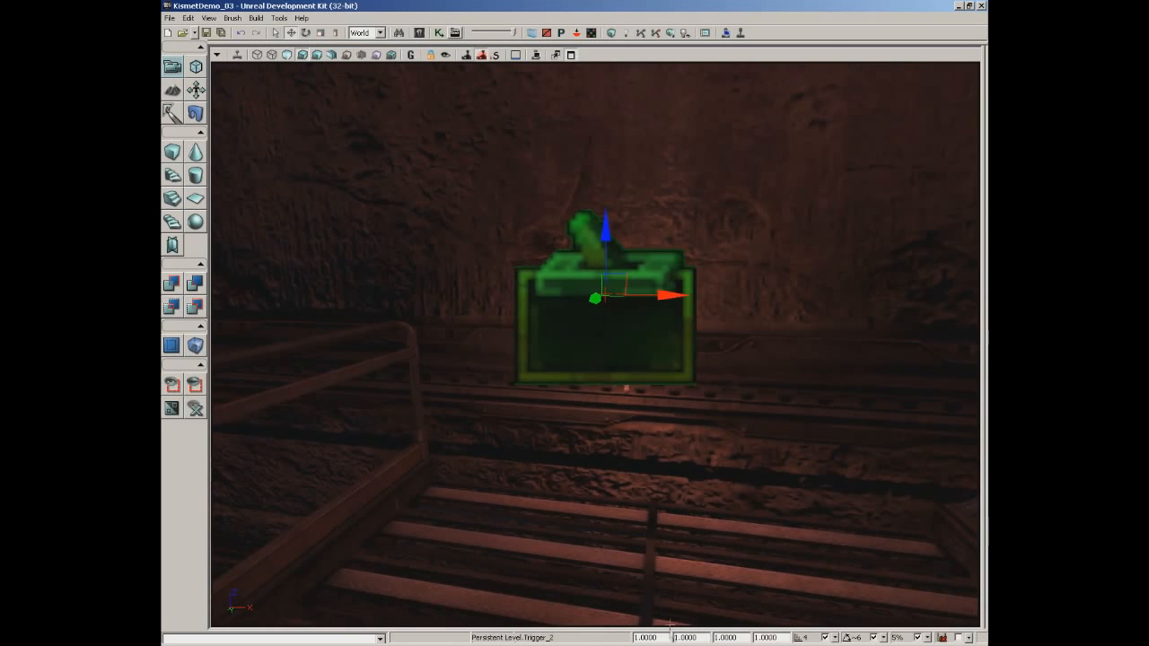
{"action": "double_click", "coordinate": [645, 637]}
{"action": "type", "text": "0.3"}
{"action": "key", "text": "Return"}
Move the scaled-down trigger down and along the wall so it sits in front of the glowing wall fixture
{"action": "left_click", "coordinate": [594, 337]}
{"action": "mouse_move", "coordinate": [682, 238]}
{"action": "right_mouse_down"}
{"action": "mouse_move", "coordinate": [592, 236]}
{"action": "mouse_move", "coordinate": [680, 234]}
{"action": "right_mouse_up"}
{"action": "left_click_drag", "start_coordinate": [436, 238], "coordinate": [411, 332]}
{"action": "left_click_drag", "start_coordinate": [382, 421], "coordinate": [398, 419]}
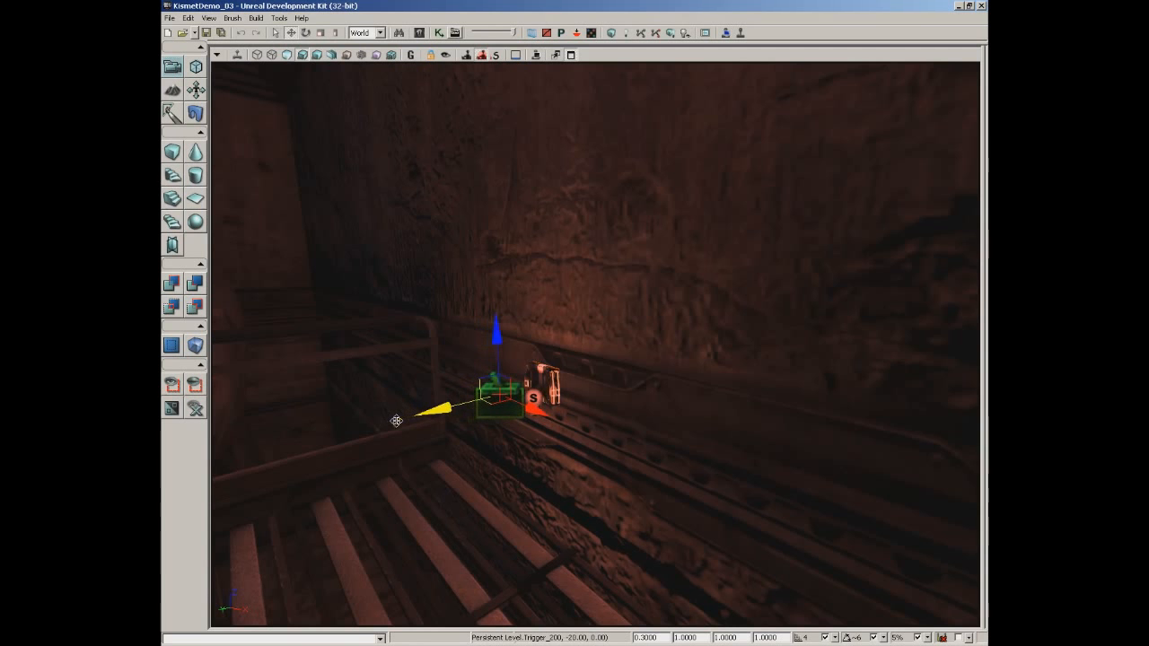
{"action": "left_click_drag", "start_coordinate": [495, 337], "coordinate": [708, 328]}
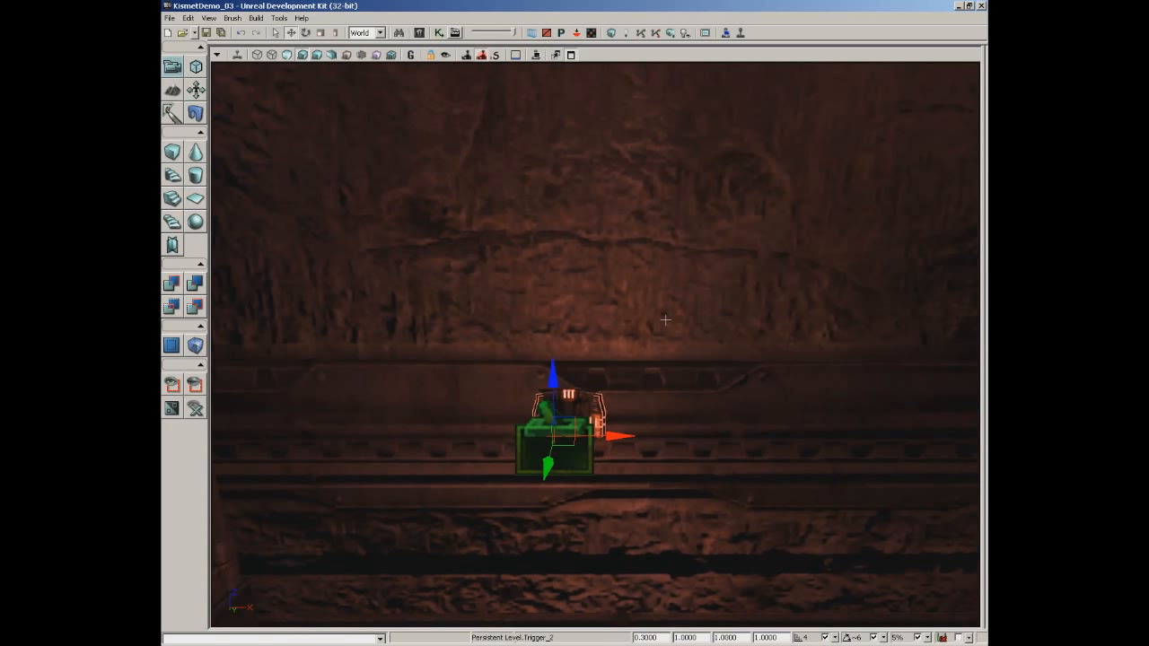
Create a Used event for Trigger_2 in an empty area of the Kismet main sequence, below the existing networks
{"action": "left_click", "coordinate": [438, 33]}
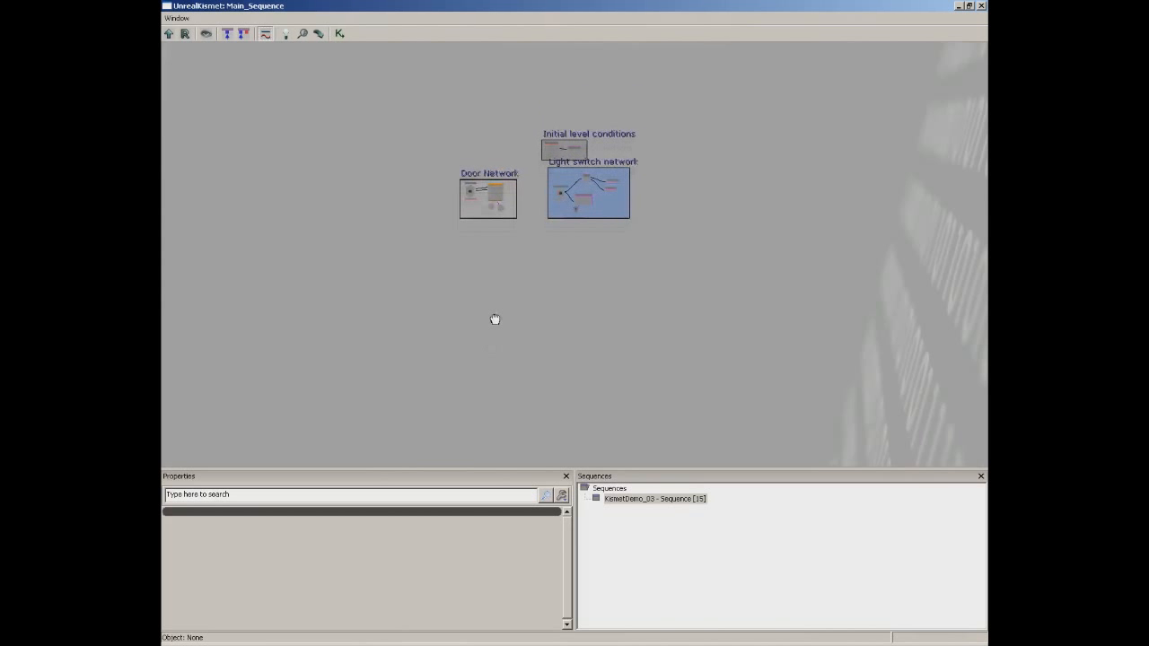
{"action": "scroll", "coordinate": [490, 440], "scroll_direction": "up", "scroll_amount": 8}
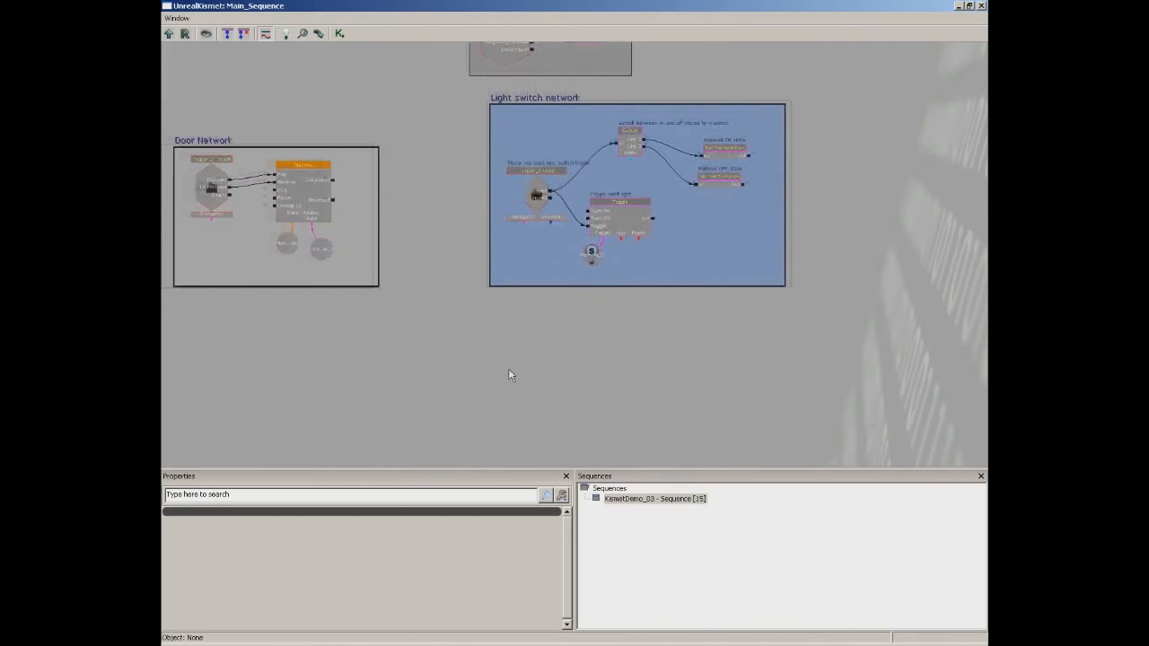
{"action": "left_click_drag", "start_coordinate": [509, 396], "coordinate": [515, 56]}
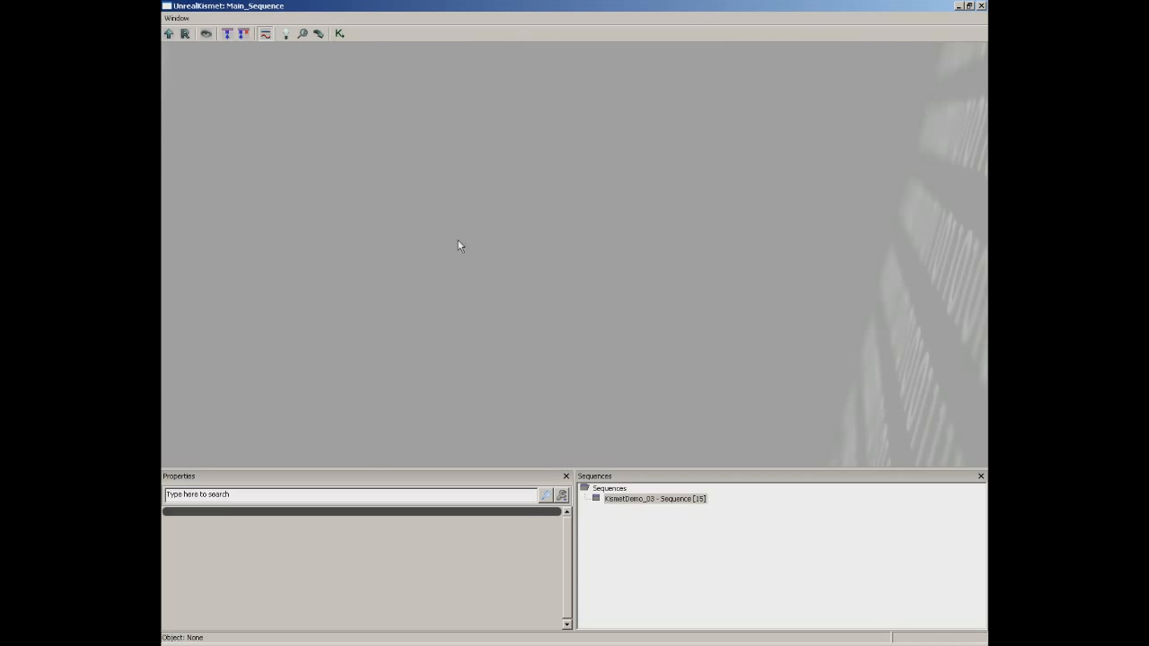
{"action": "right_click", "coordinate": [458, 212]}
{"action": "mouse_move", "coordinate": [501, 308]}
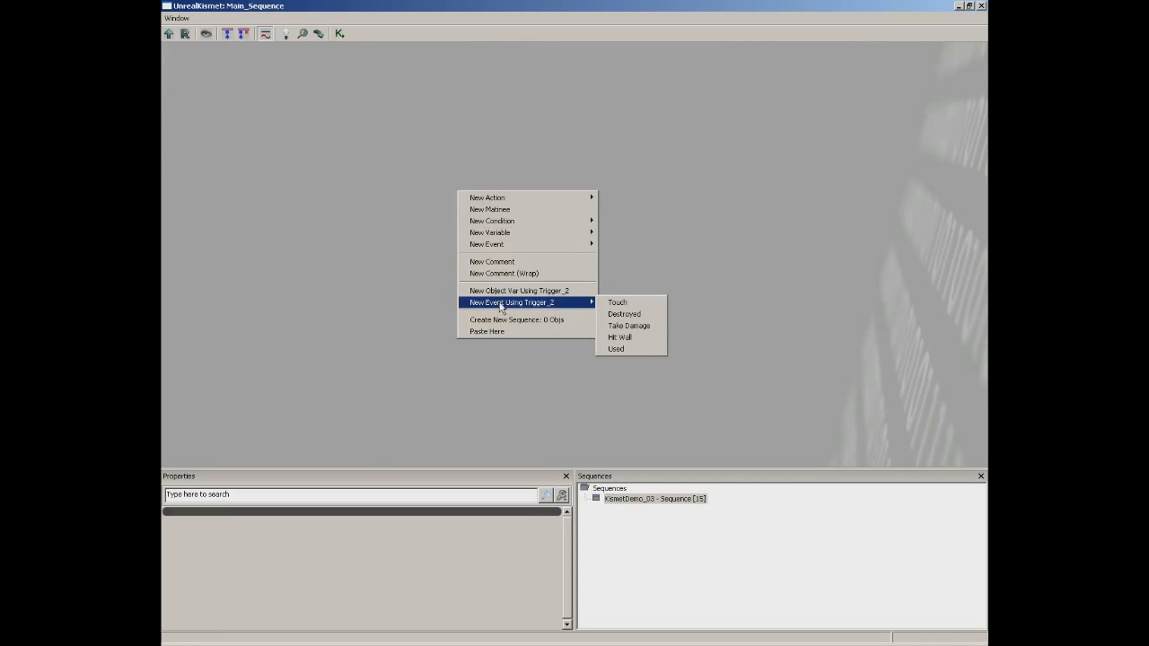
{"action": "left_click", "coordinate": [631, 350]}
{"action": "scroll", "coordinate": [620, 288], "scroll_direction": "up", "scroll_amount": 2}
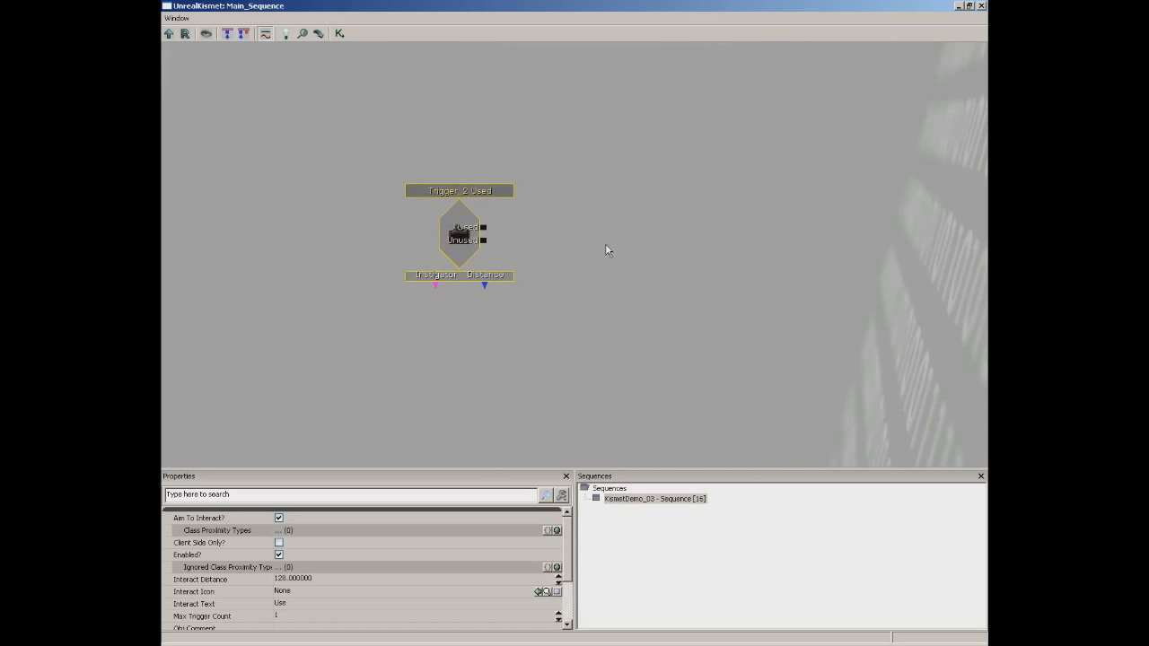
Turn off Aim To Interact for the Trigger_2 Used event and set its Max Trigger Count to 0
{"action": "left_click", "coordinate": [279, 519]}
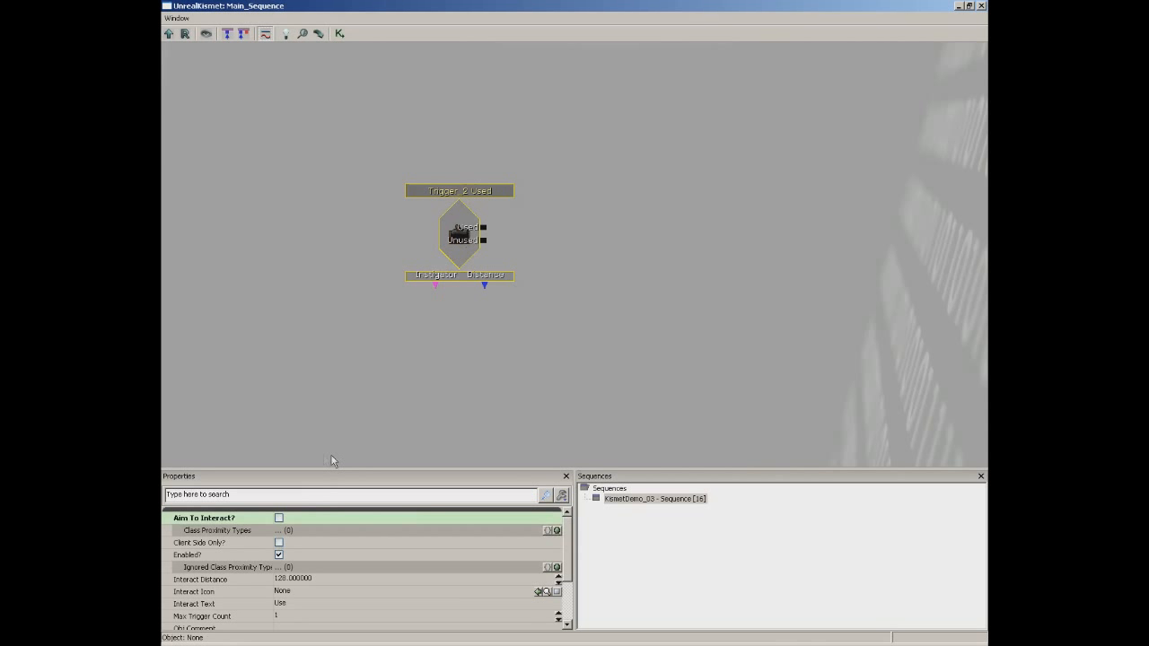
{"action": "left_click", "coordinate": [295, 616]}
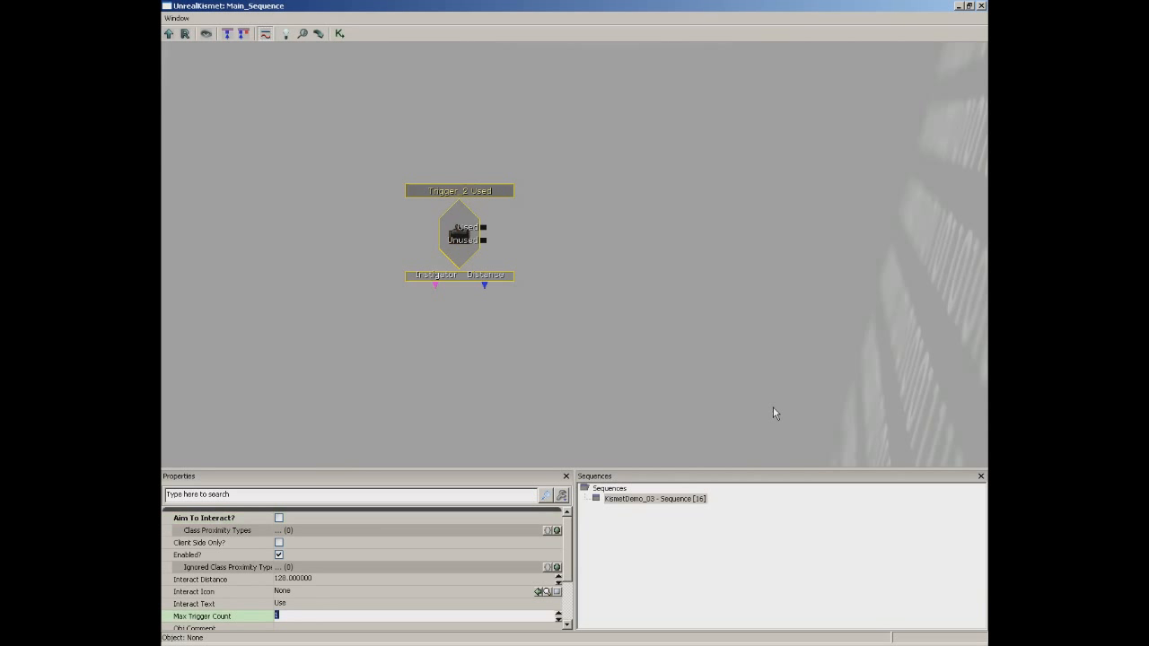
{"action": "type", "text": "0"}
{"action": "key", "text": "Return"}
{"action": "scroll", "coordinate": [567, 562], "scroll_direction": "down", "scroll_amount": 2}
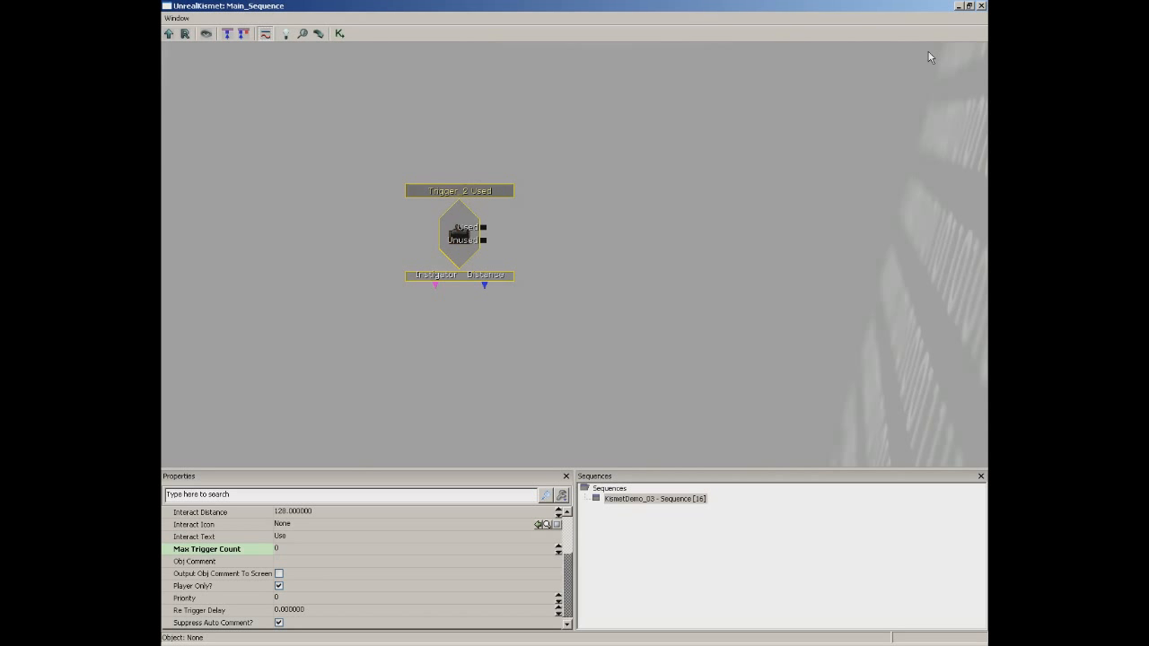
Add a Play Announcement action beside the Trigger_2 Used event and expand its Announcement properties
{"action": "right_click", "coordinate": [563, 194]}
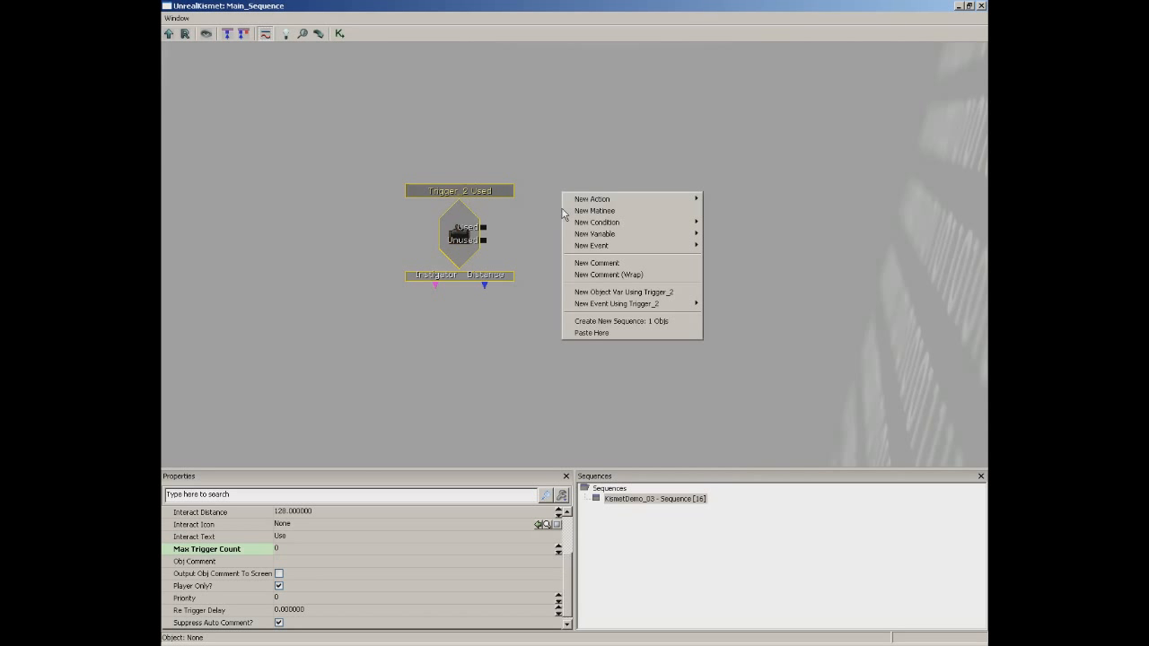
{"action": "mouse_move", "coordinate": [578, 204]}
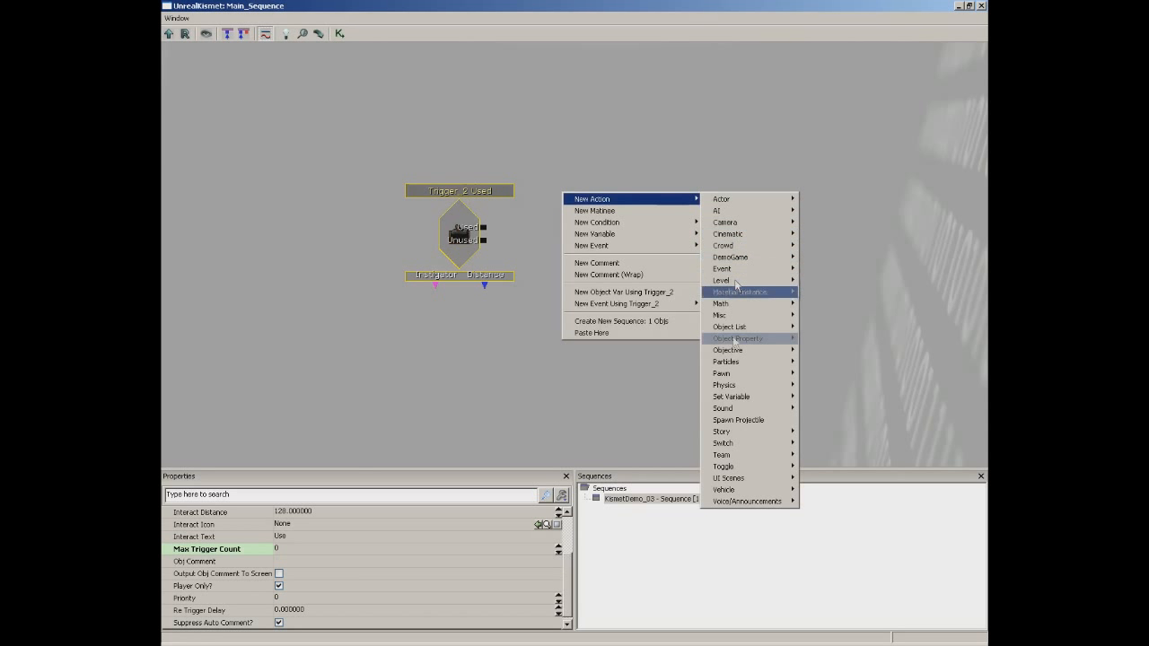
{"action": "mouse_move", "coordinate": [723, 502]}
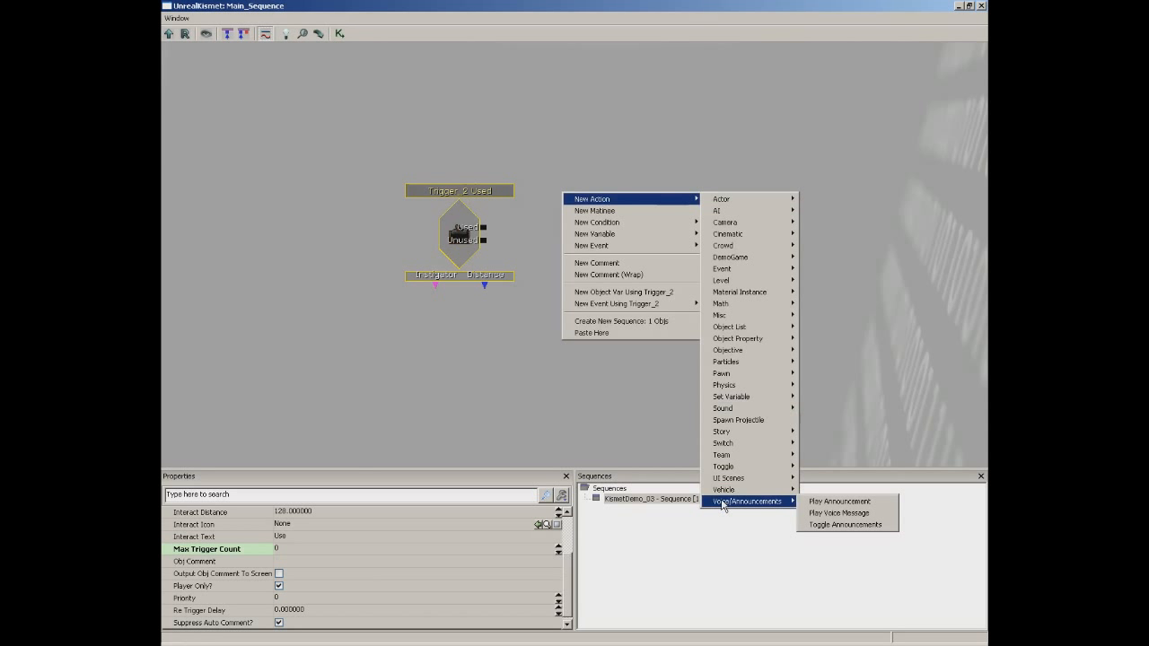
{"action": "left_click", "coordinate": [852, 502]}
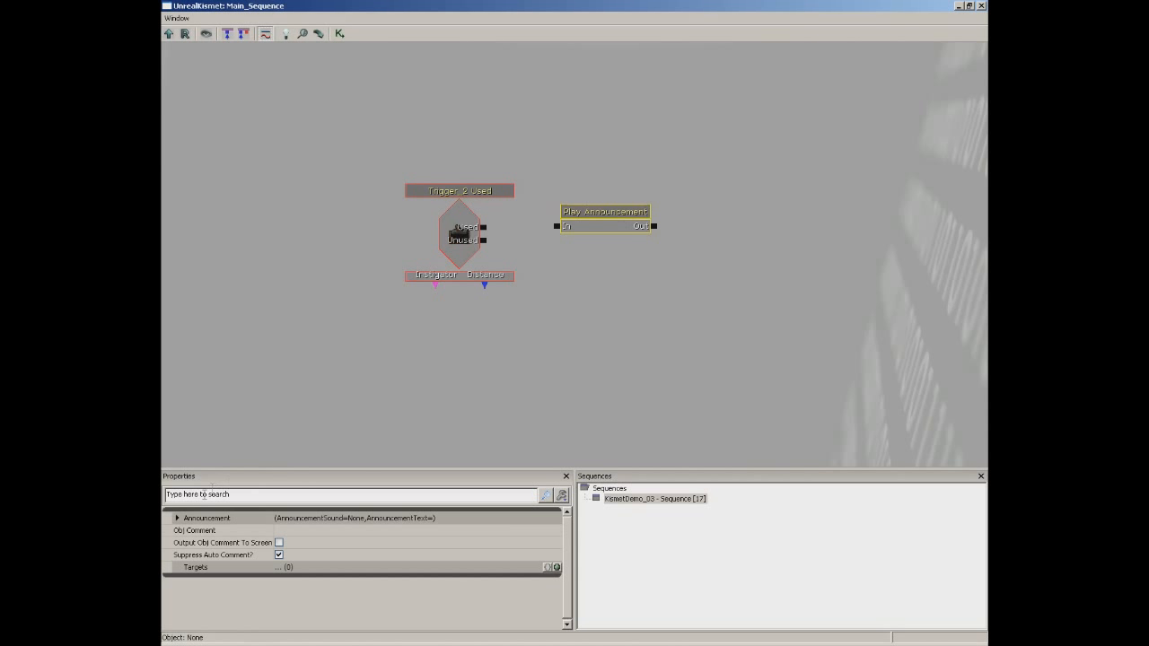
{"action": "left_click", "coordinate": [178, 519]}
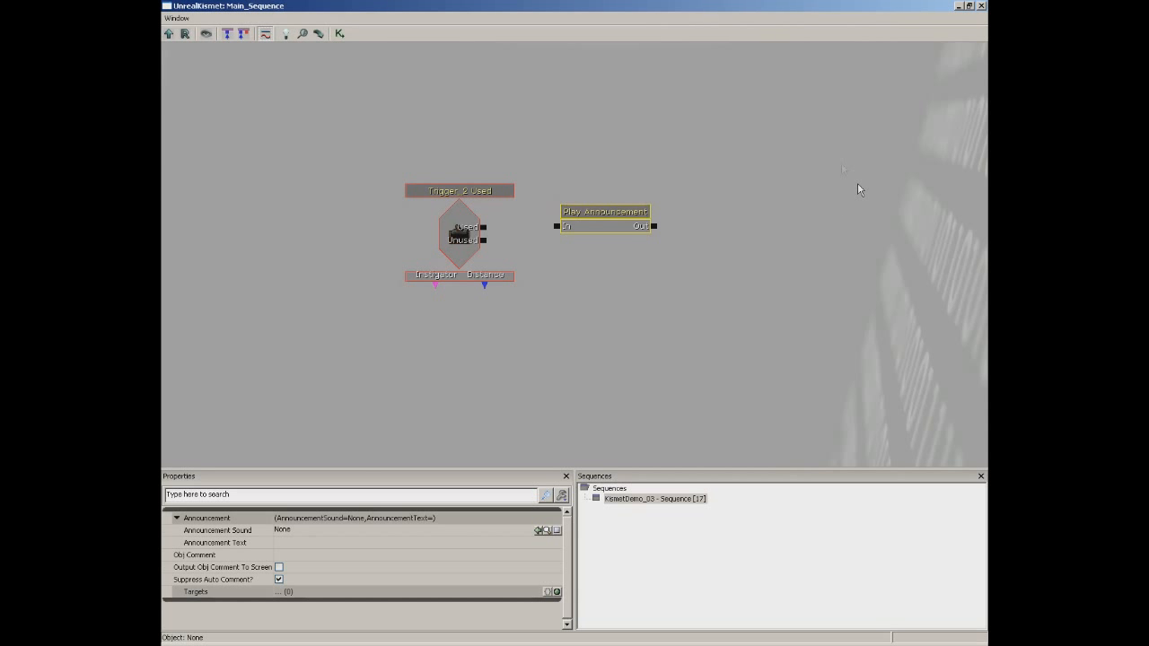
Search the Content Browser for "scorpion eject" and select the A_Vehicle_Scorpion_EjectReadyBeep sound wave
{"action": "left_click", "coordinate": [981, 6]}
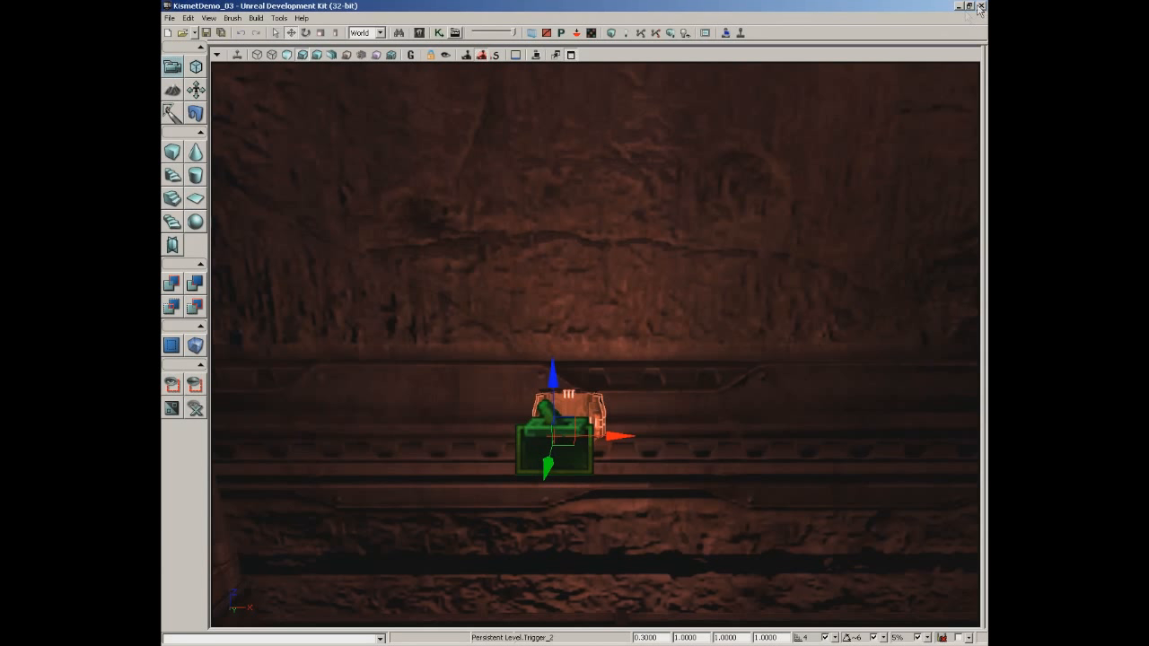
{"action": "left_click", "coordinate": [419, 33]}
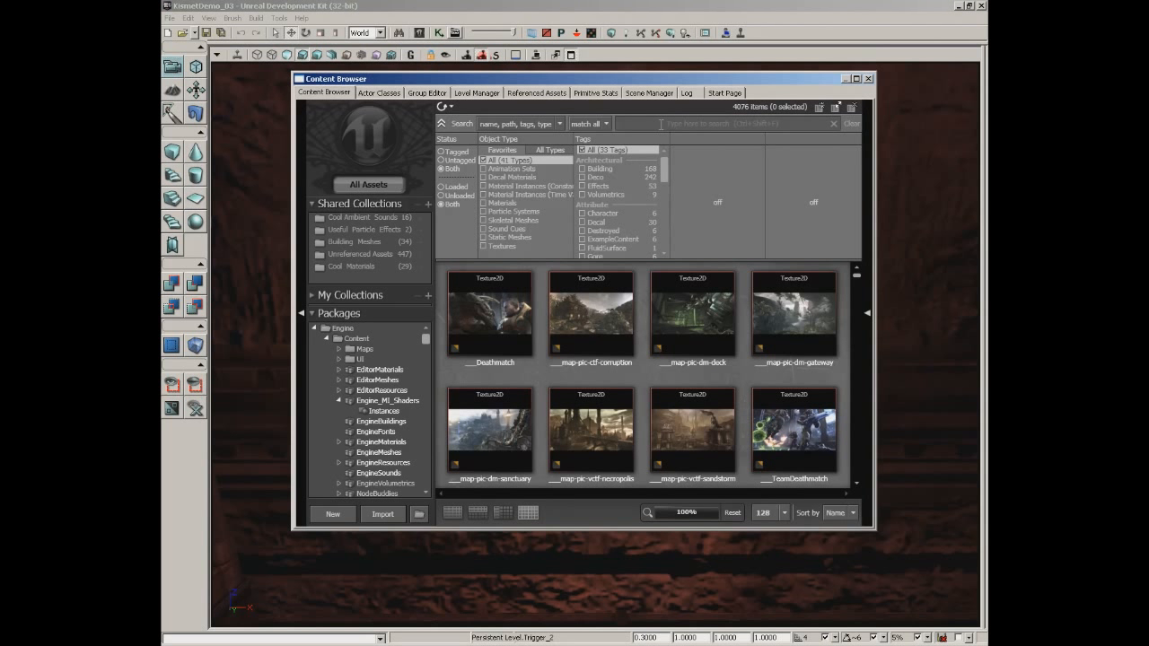
{"action": "type", "text": "scor"}
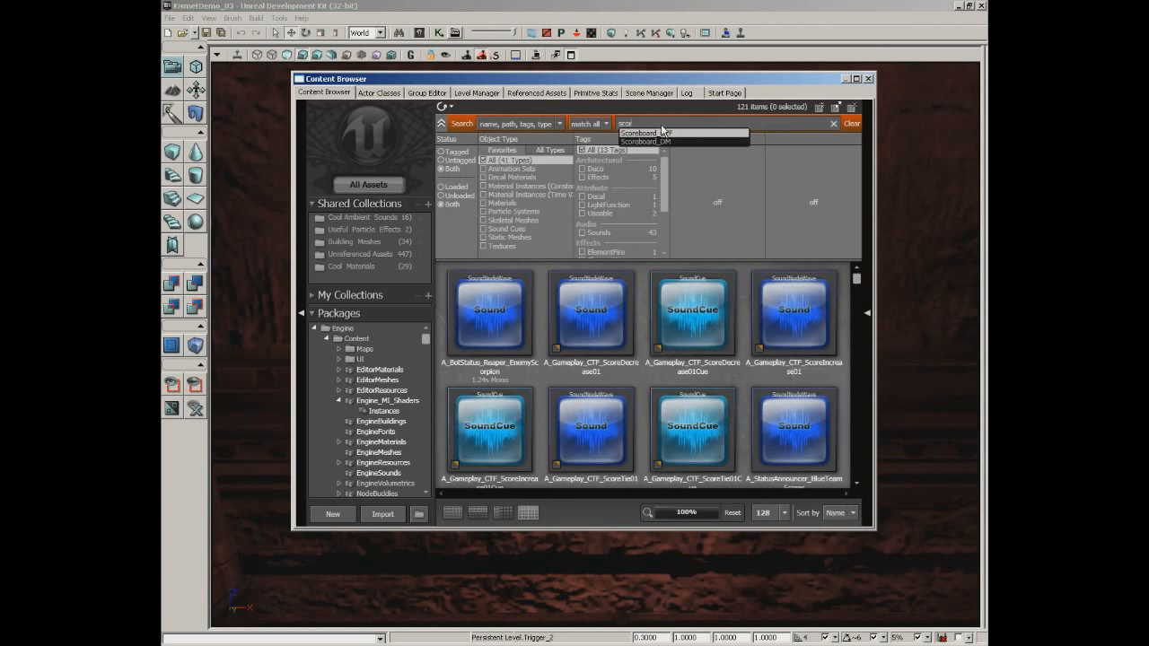
{"action": "type", "text": "pion eject"}
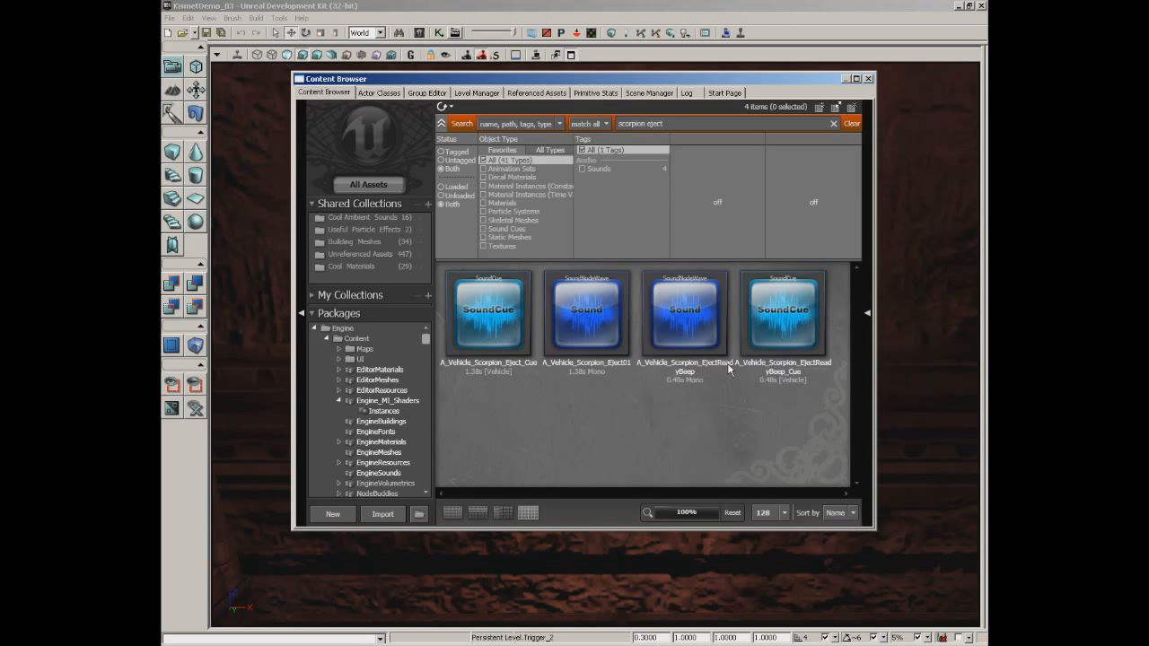
{"action": "left_click", "coordinate": [695, 328]}
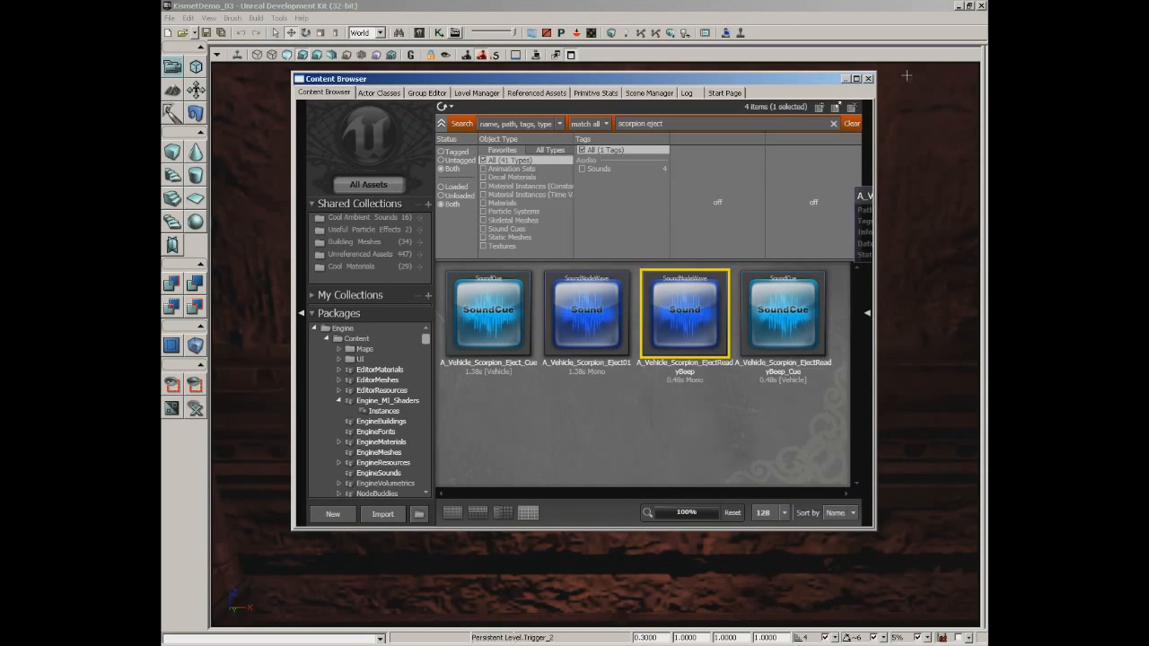
Assign the selected EjectReadyBeep sound as the Announcement Sound of the Play Announcement action in Kismet
{"action": "left_click", "coordinate": [869, 79]}
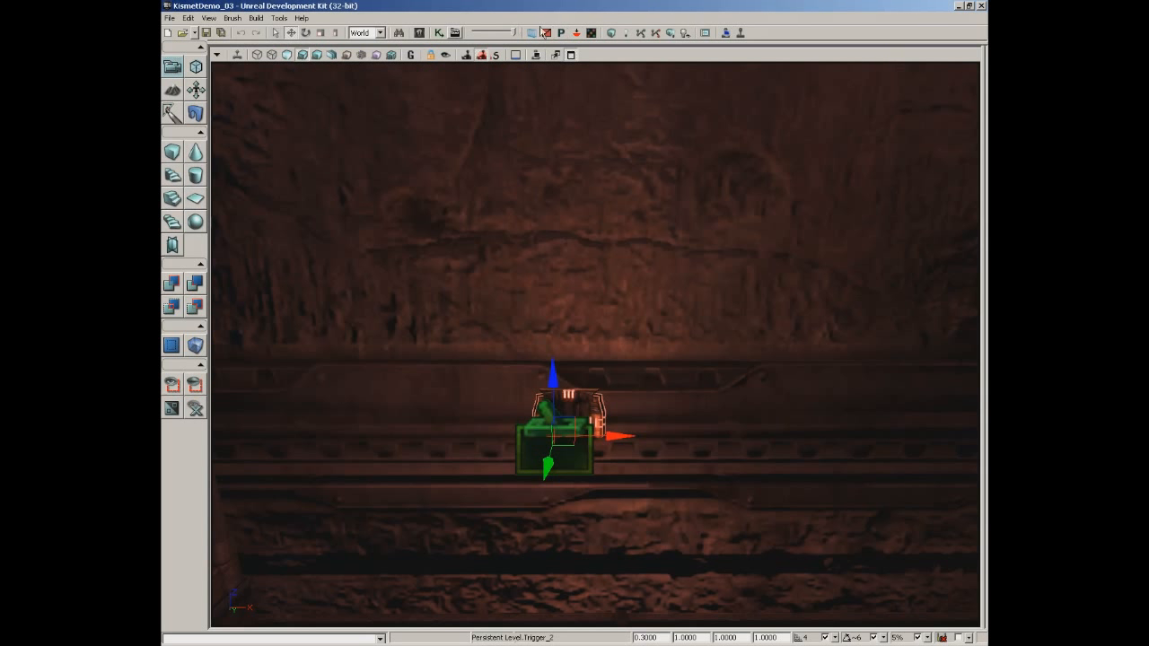
{"action": "left_click", "coordinate": [440, 33]}
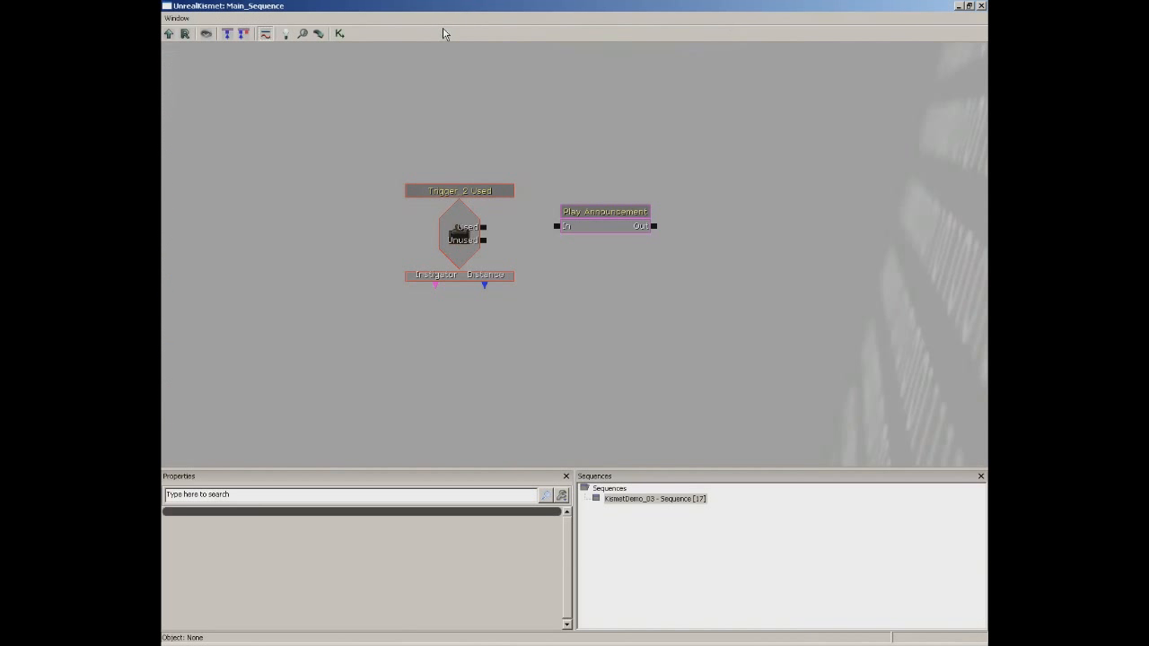
{"action": "left_click", "coordinate": [602, 221]}
{"action": "double_click", "coordinate": [192, 521]}
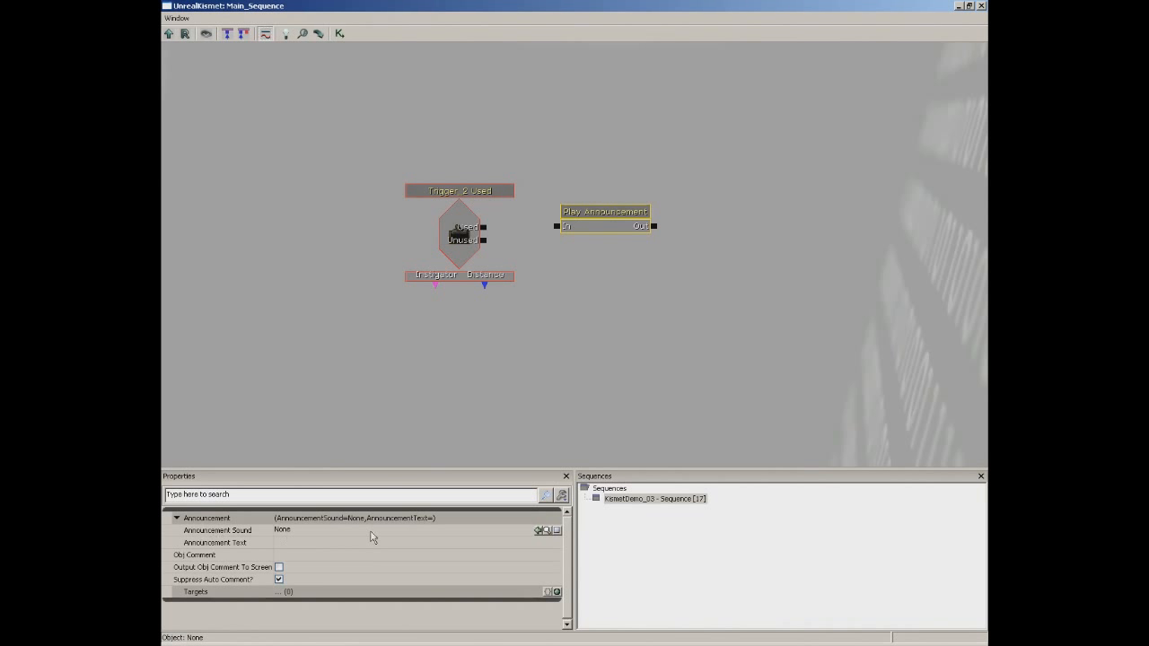
{"action": "left_click", "coordinate": [541, 531]}
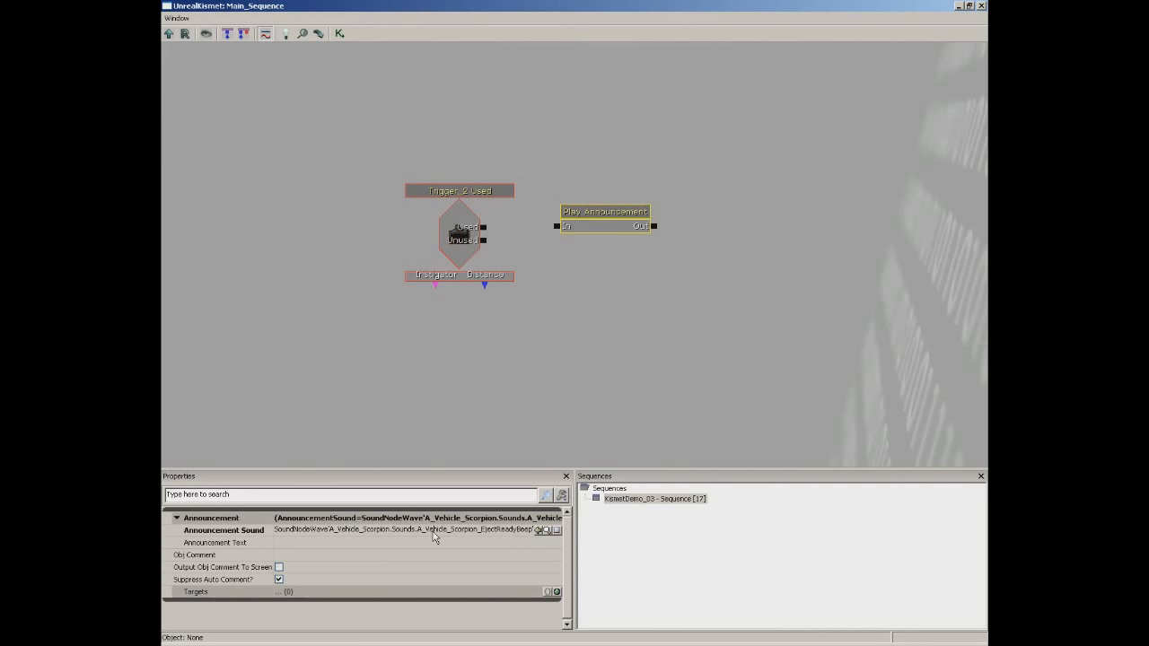
Preview the A_Vehicle_Scorpion_EjectReadyBeep sound in the Content Browser, then return to the Kismet sequence
{"action": "left_click", "coordinate": [958, 7]}
{"action": "left_click", "coordinate": [419, 32]}
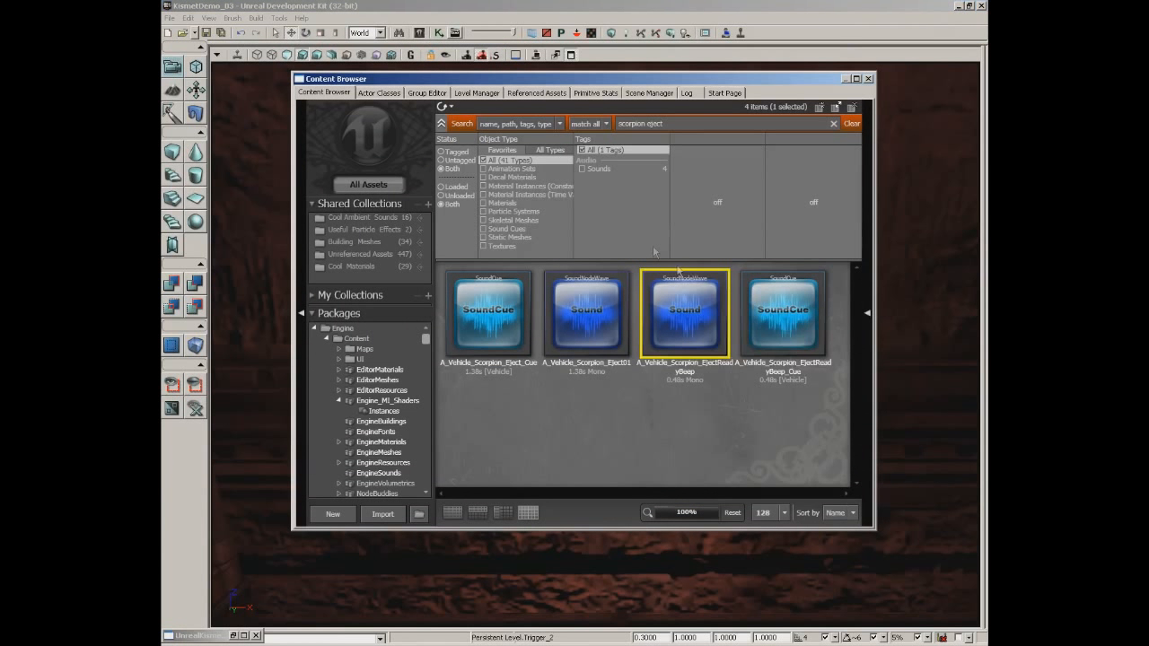
{"action": "double_click", "coordinate": [698, 305]}
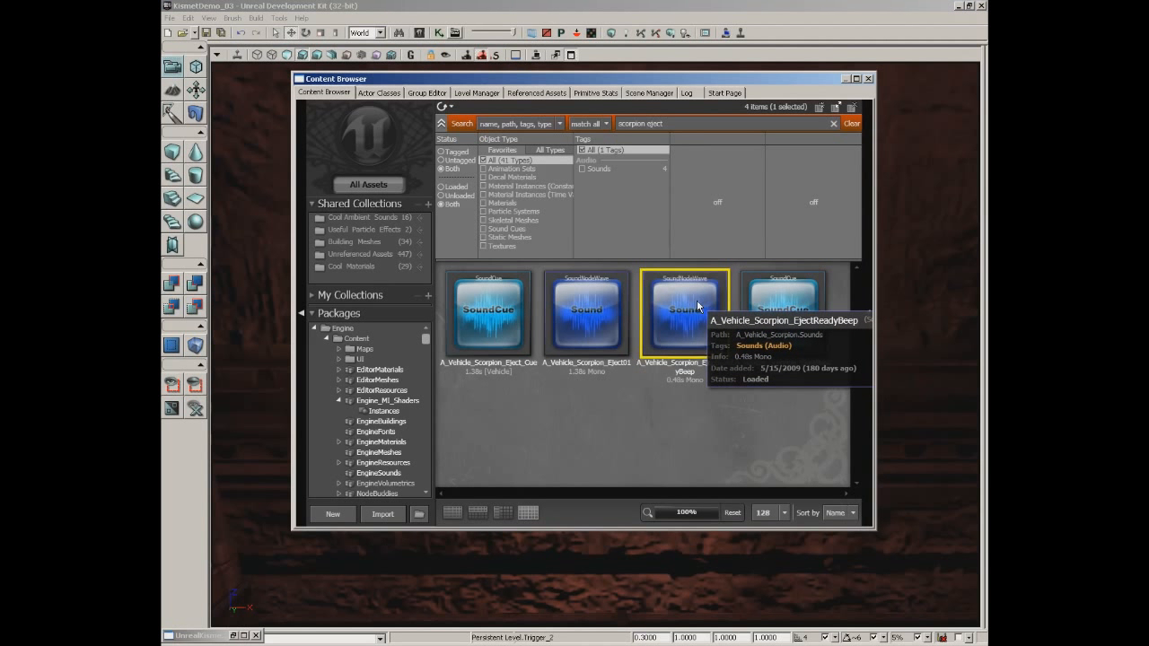
{"action": "left_click", "coordinate": [869, 79]}
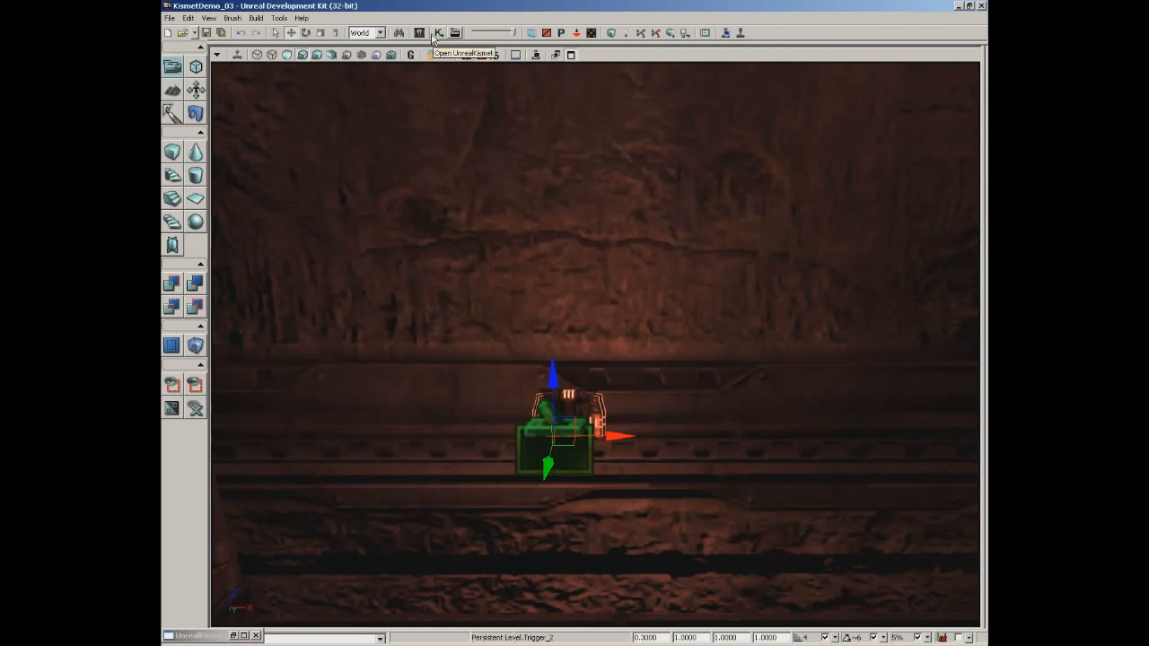
{"action": "left_click", "coordinate": [241, 636]}
Set the Announcement Text to "This will not turn on the lights." and link the trigger's Used output to Play Announcement's In
{"action": "left_click_drag", "start_coordinate": [600, 331], "coordinate": [562, 324]}
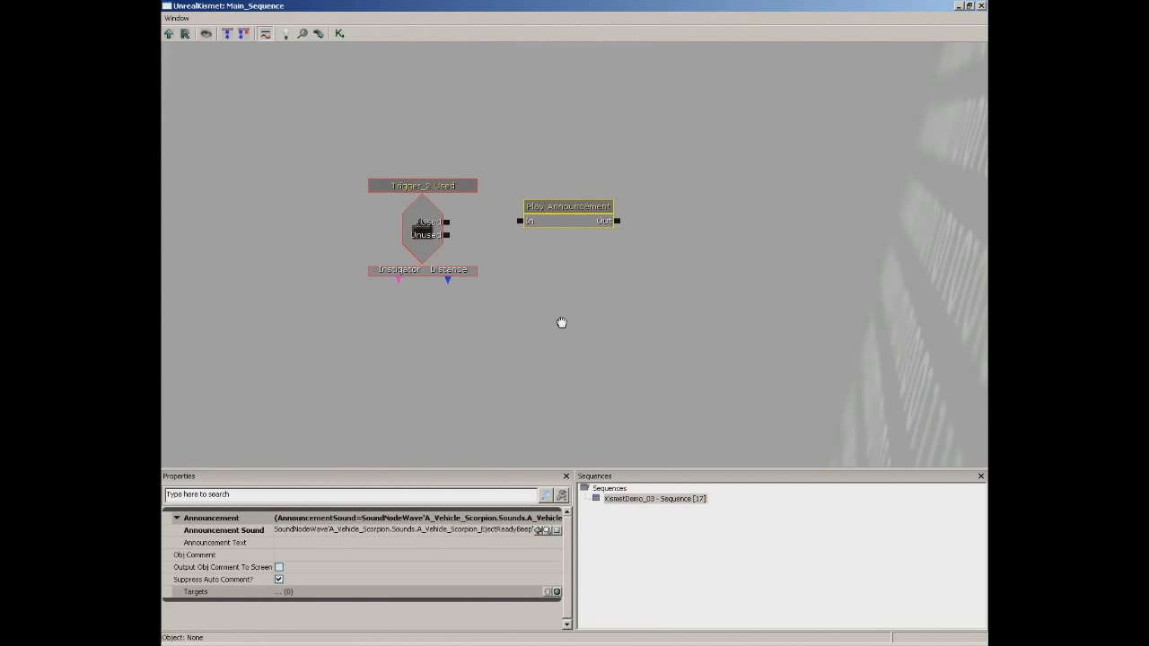
{"action": "left_click", "coordinate": [308, 544]}
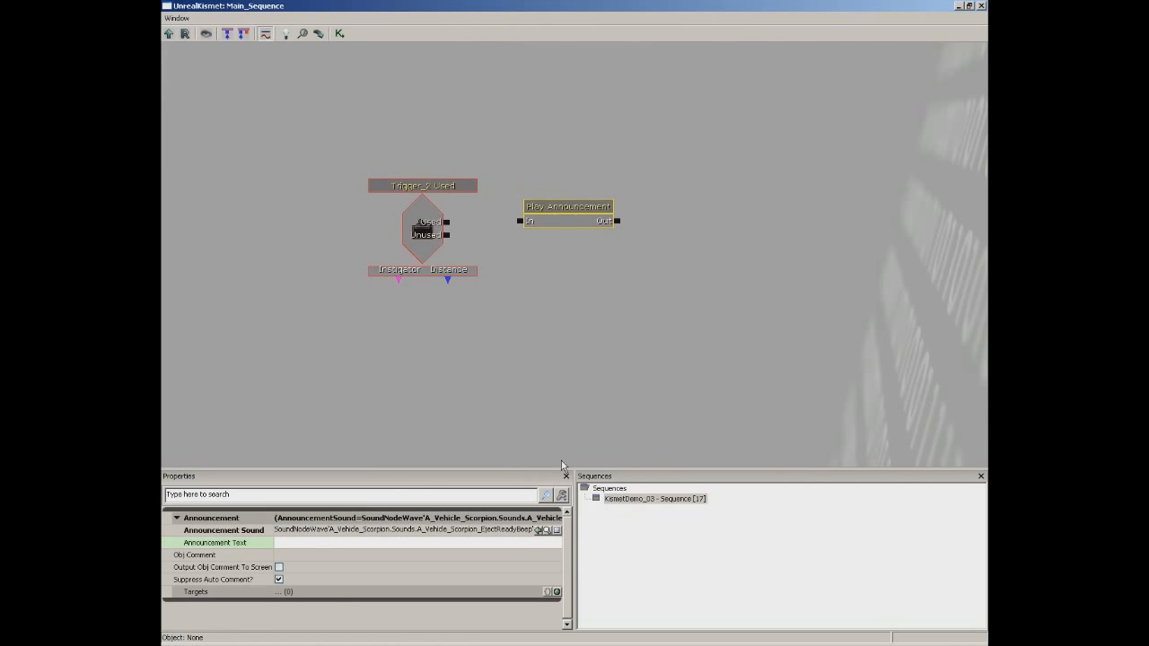
{"action": "type", "text": "Phis sill not turn off th"}
{"action": "key", "text": "BackSpace"}
{"action": "key", "text": "BackSpace"}
{"action": "key", "text": "BackSpace"}
{"action": "key", "text": "BackSpace"}
{"action": "key", "text": "BackSpace"}
{"action": "key", "text": "BackSpace"}
{"action": "key", "text": "BackSpace"}
{"action": "key", "text": "BackSpace"}
{"action": "key", "text": "BackSpace"}
{"action": "type", "text": "on the lights."}
{"action": "left_click_drag", "start_coordinate": [447, 222], "coordinate": [521, 221]}
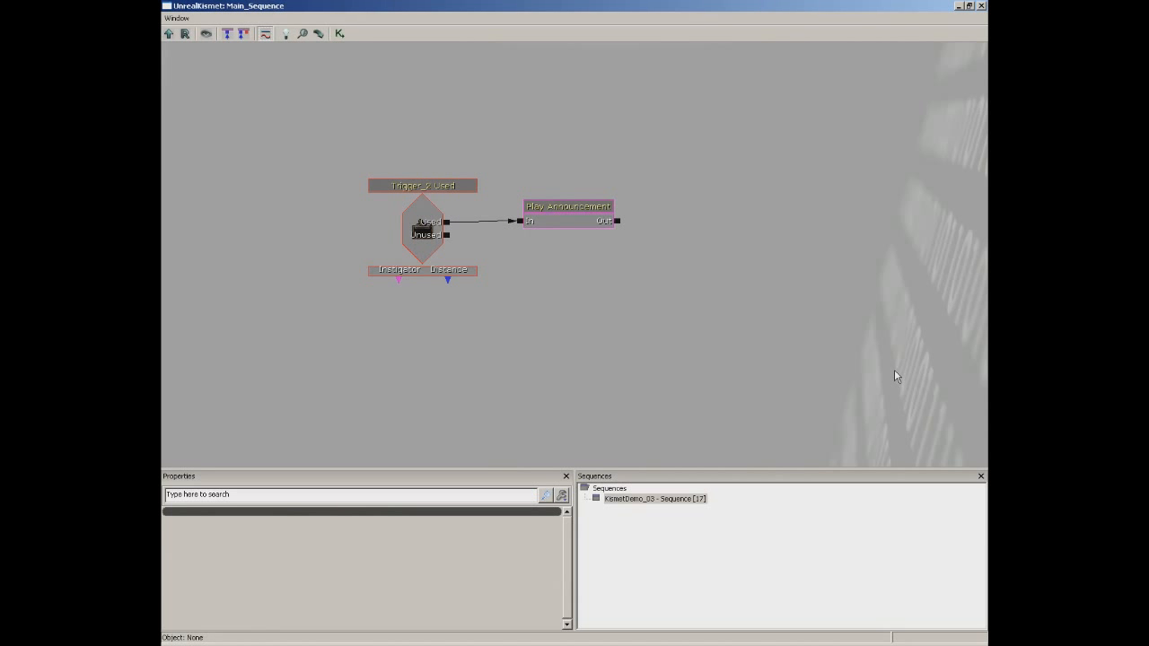
{"action": "left_click", "coordinate": [981, 5]}
Playtest the level from the floor near the walkway, using the wall switch repeatedly to check the announcement, and exit the game
{"action": "left_click_drag", "start_coordinate": [624, 295], "coordinate": [534, 623]}
{"action": "right_click_drag", "start_coordinate": [600, 301], "coordinate": [562, 530]}
{"action": "right_click", "coordinate": [563, 531]}
{"action": "left_click", "coordinate": [584, 510]}
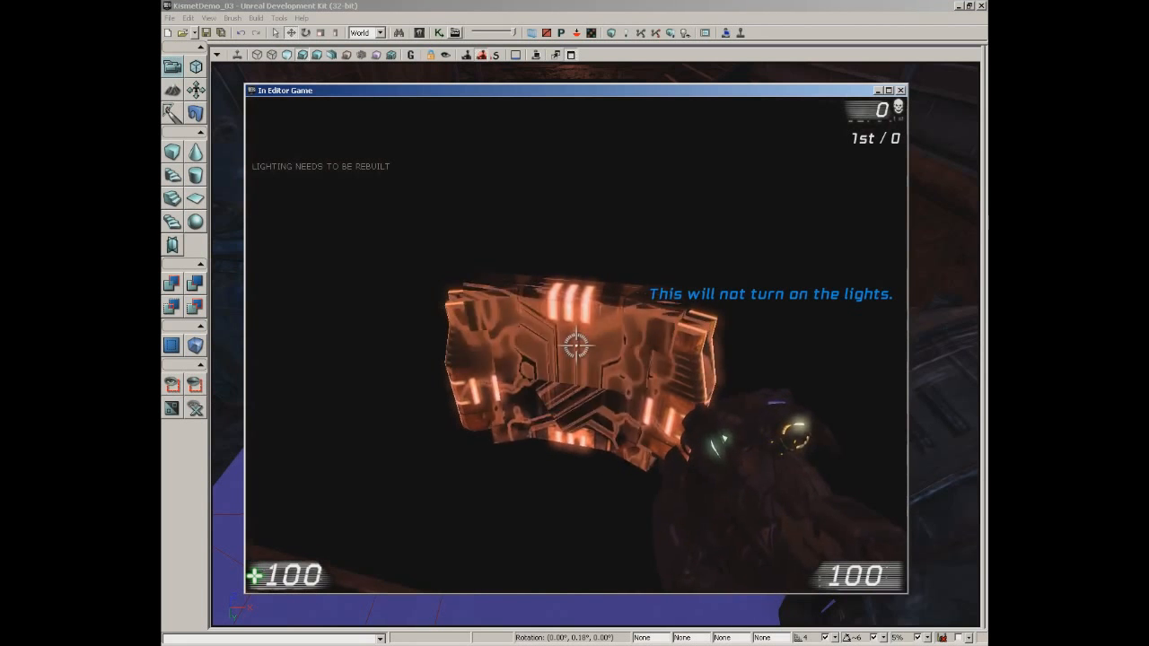
{"action": "key", "text": "e"}
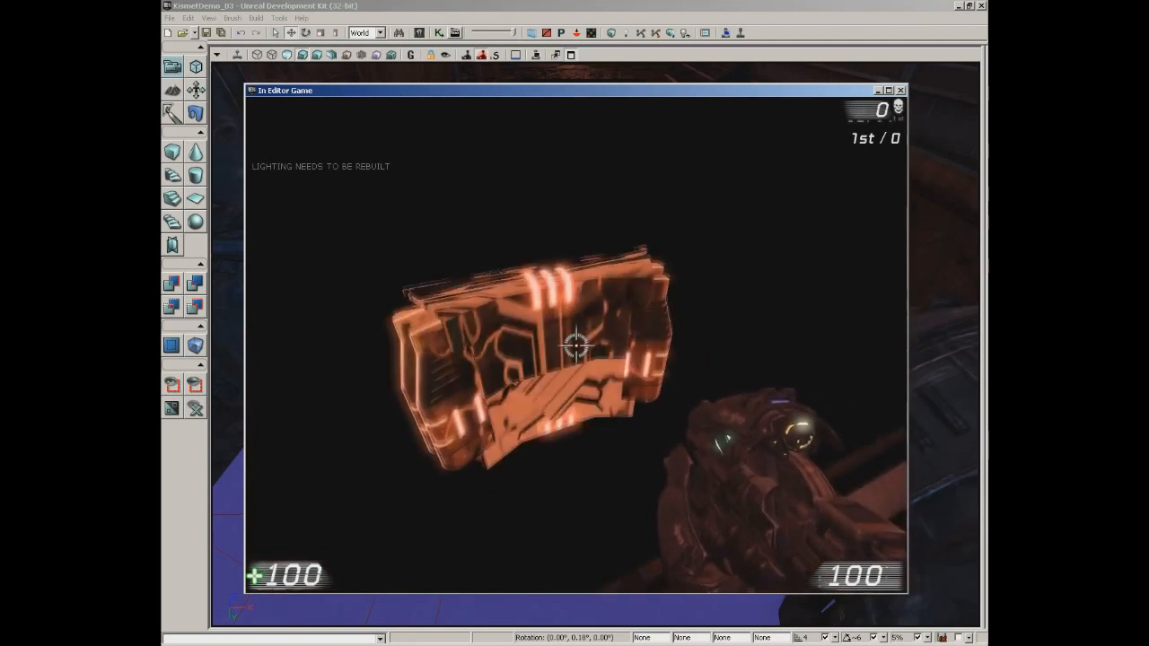
{"action": "key", "text": "e"}
{"action": "key", "text": "e"}
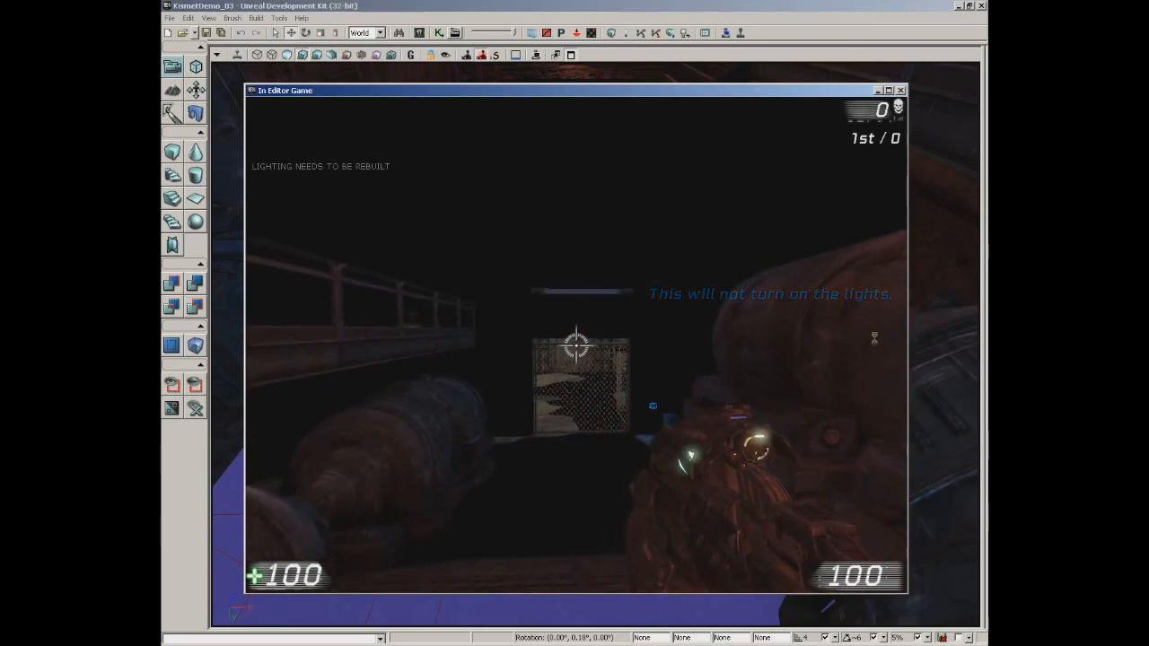
{"action": "key", "text": "Escape"}
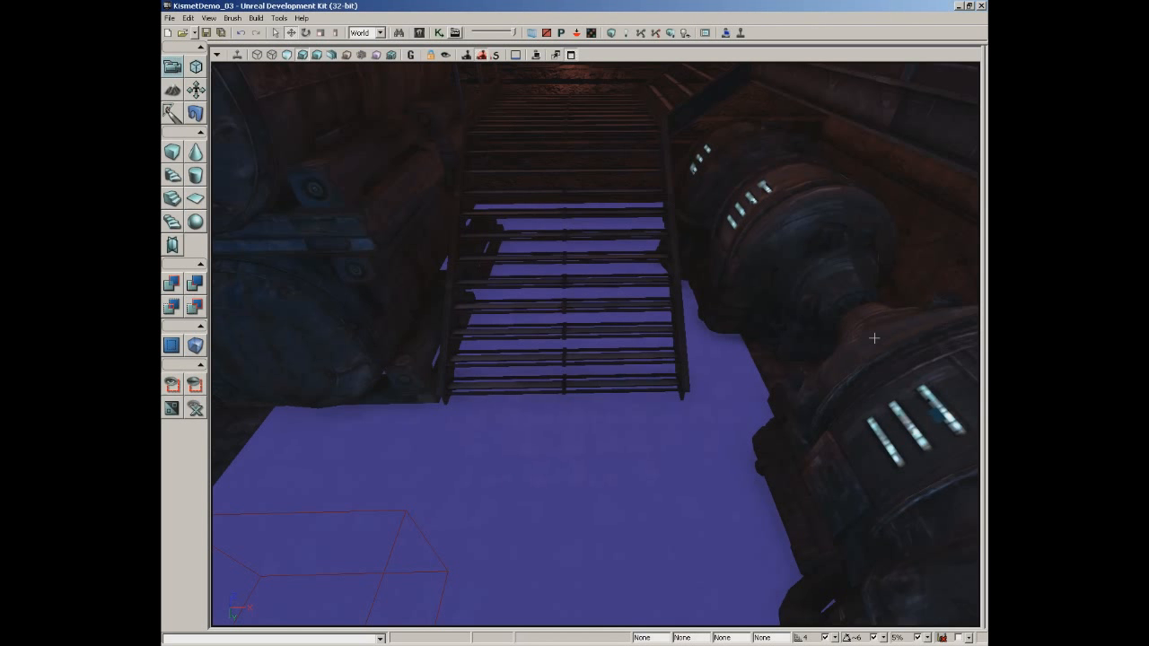
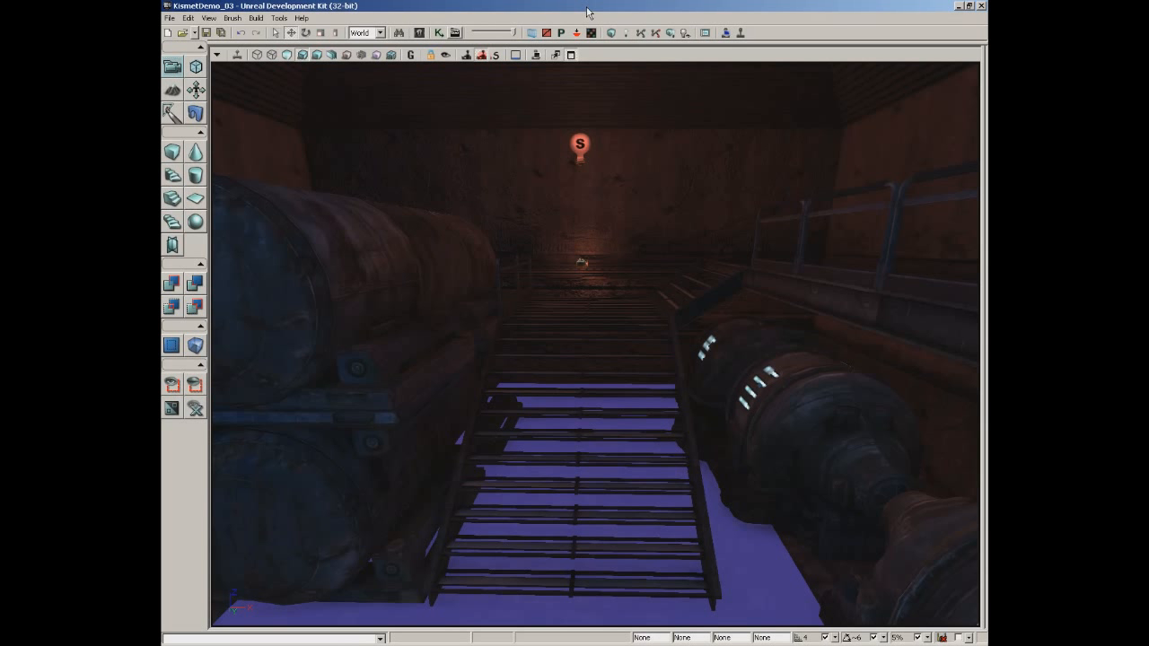
Break the link between the trigger's Used output and Play Announcement in Kismet, and move the action up and away from the trigger
{"action": "left_click_drag", "start_coordinate": [632, 218], "coordinate": [631, 63]}
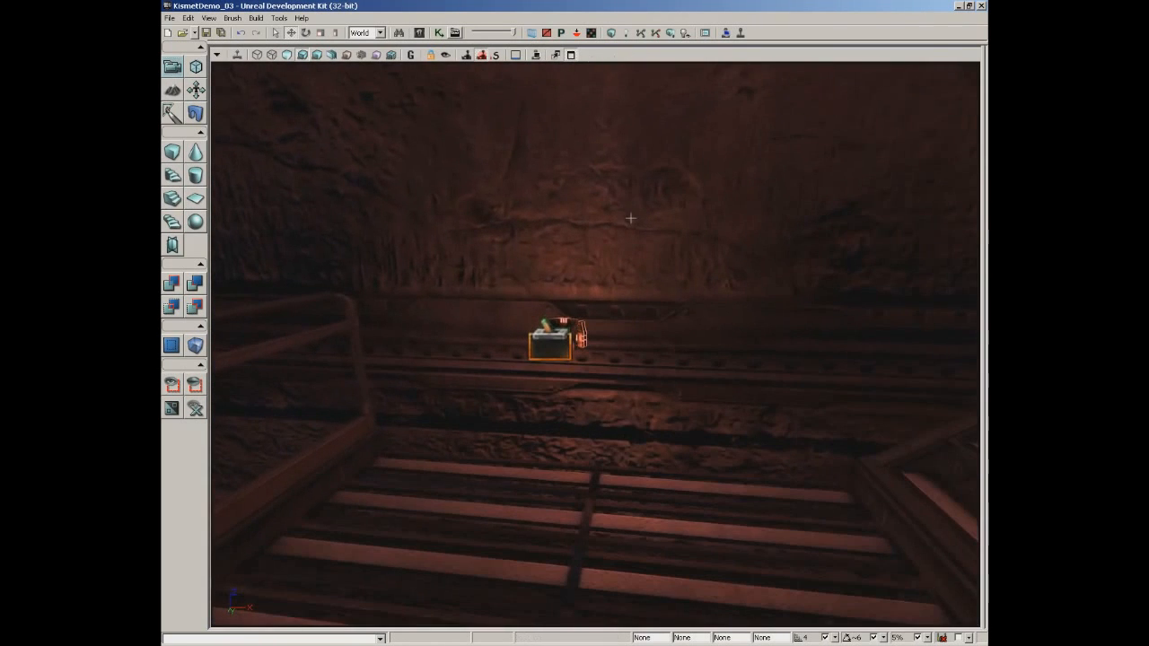
{"action": "left_click", "coordinate": [439, 32]}
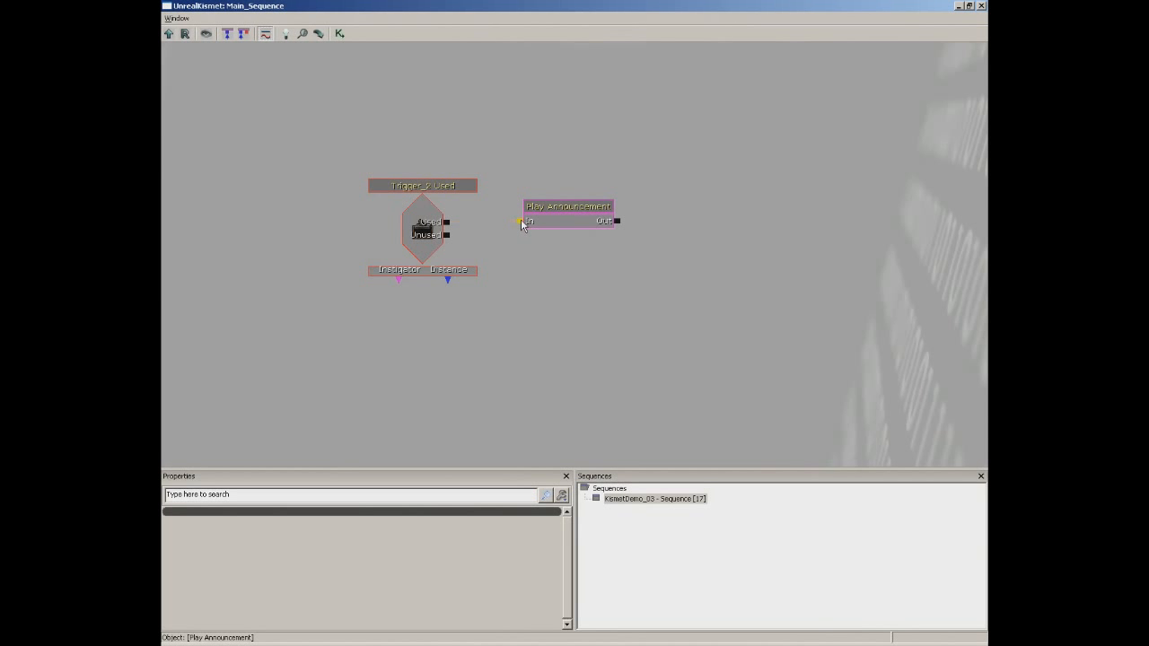
{"action": "left_click", "coordinate": [564, 223]}
{"action": "left_click_drag", "start_coordinate": [551, 216], "coordinate": [700, 99]}
{"action": "left_click_drag", "start_coordinate": [748, 194], "coordinate": [720, 198]}
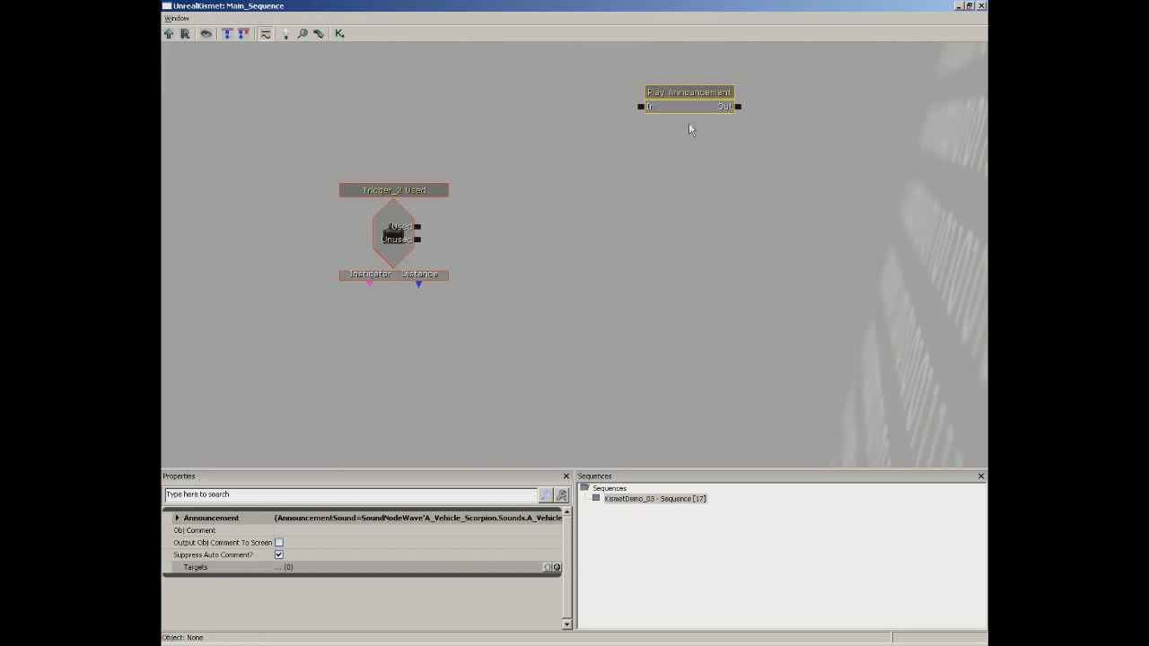
{"action": "left_click_drag", "start_coordinate": [719, 165], "coordinate": [703, 157]}
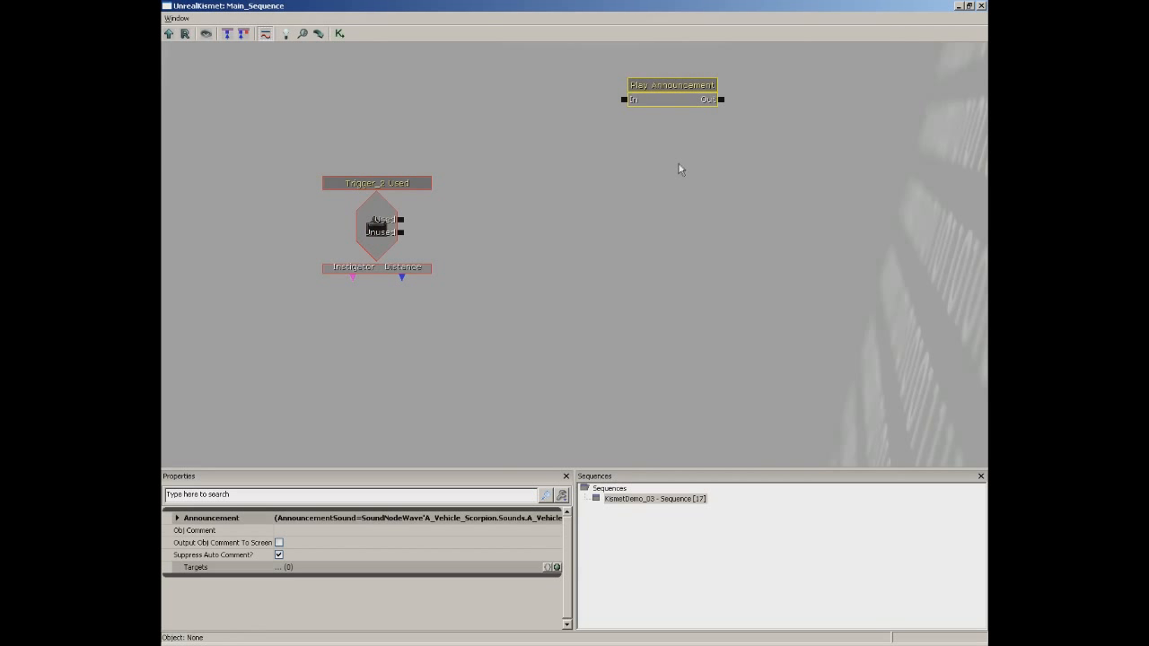
Paste four copies of the Play Announcement action and arrange them in a staggered column below the original
{"action": "key", "text": "ctrl+v"}
{"action": "left_click_drag", "start_coordinate": [619, 266], "coordinate": [681, 139]}
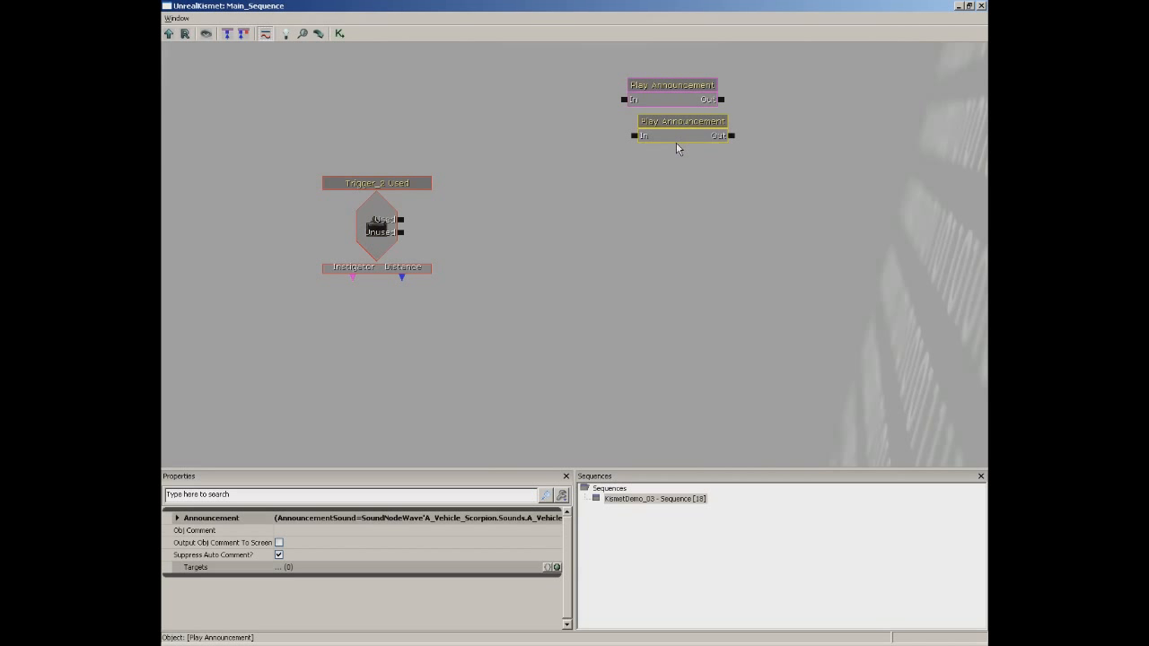
{"action": "key", "text": "ctrl+v"}
{"action": "key", "text": "ctrl+v"}
{"action": "left_click_drag", "start_coordinate": [626, 281], "coordinate": [686, 163]}
{"action": "key", "text": "ctrl+v"}
{"action": "left_click", "coordinate": [660, 308], "text": "ctrl"}
{"action": "left_click_drag", "start_coordinate": [660, 308], "coordinate": [741, 264]}
{"action": "left_click", "coordinate": [743, 224], "text": "ctrl"}
{"action": "left_click", "coordinate": [726, 209]}
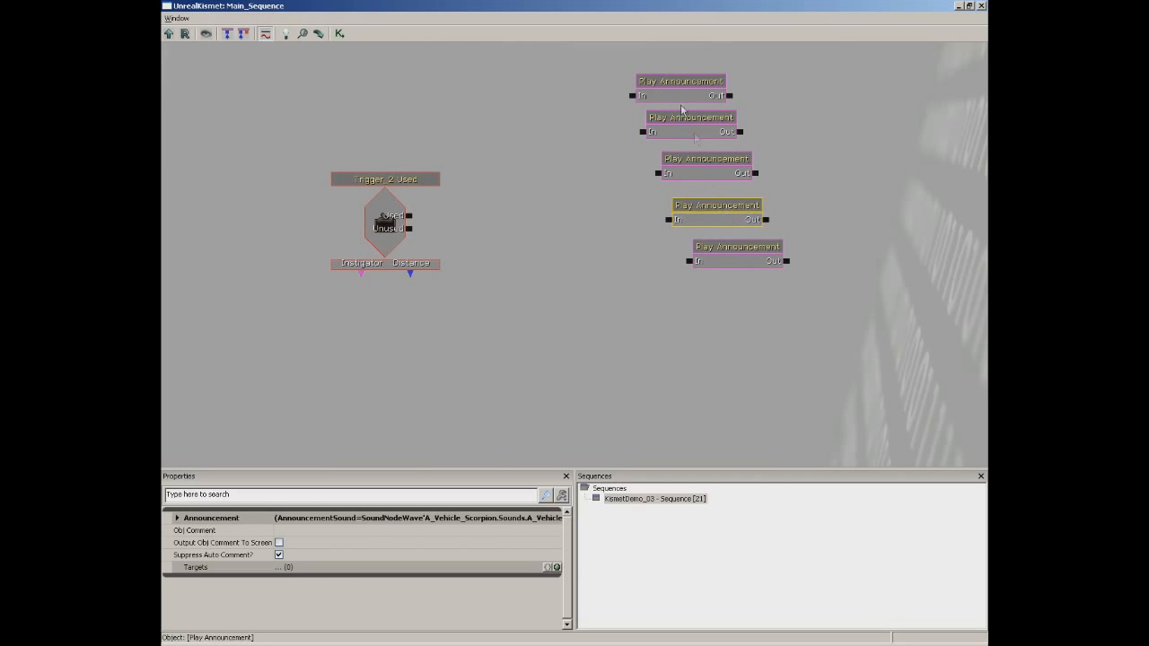
{"action": "left_click_drag", "start_coordinate": [680, 95], "coordinate": [681, 92]}
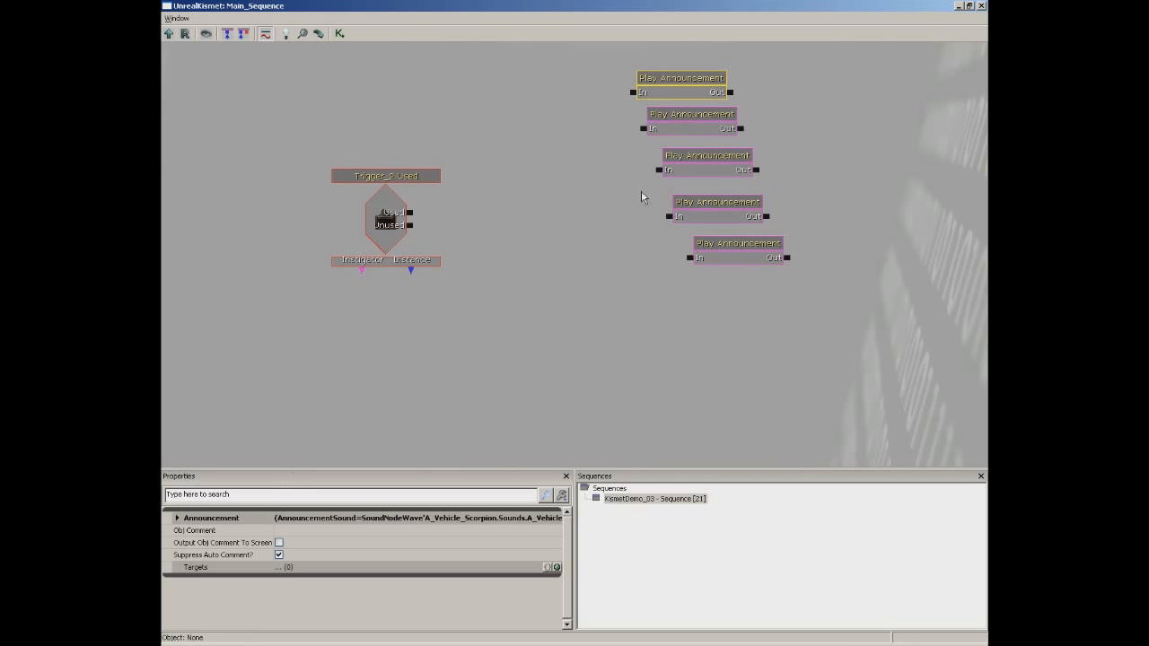
Set the Announcement Text of the second Play Announcement action to "Please leave this switch alone."
{"action": "double_click", "coordinate": [233, 518]}
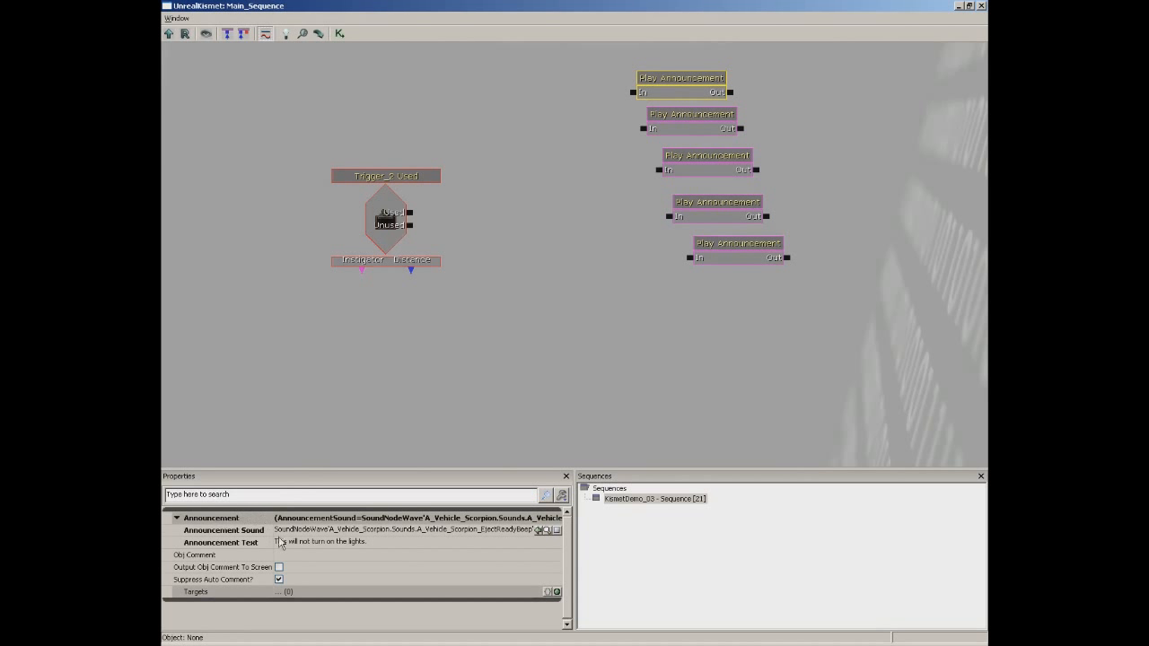
{"action": "left_click", "coordinate": [708, 119]}
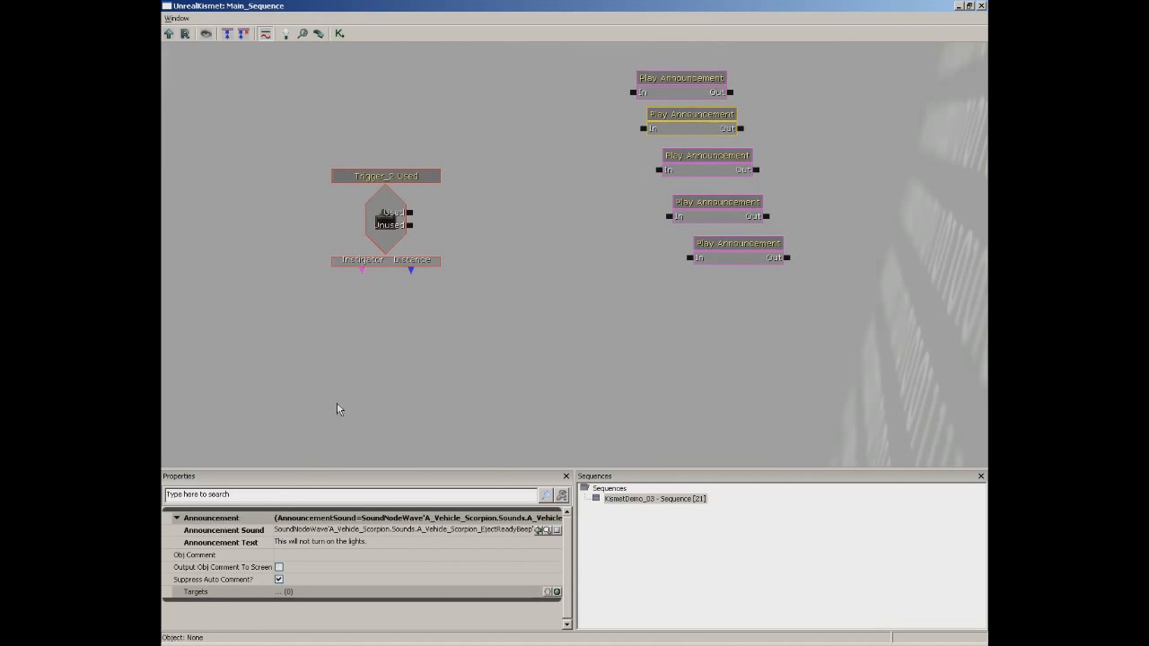
{"action": "left_click", "coordinate": [320, 543]}
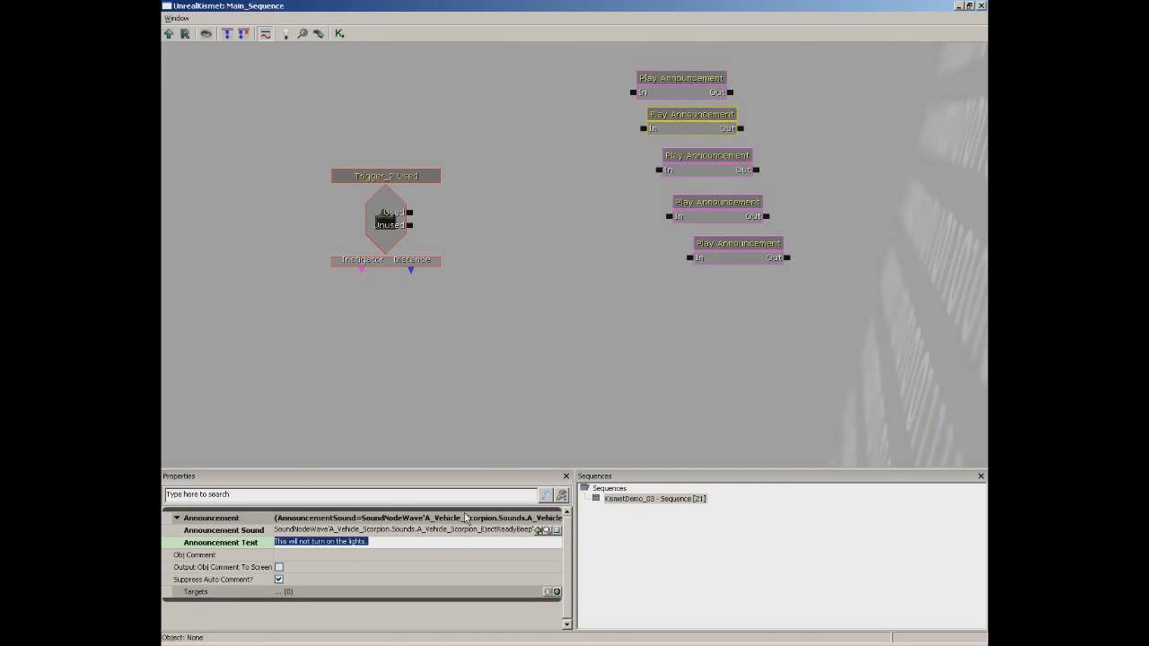
{"action": "type", "text": "Please leave the"}
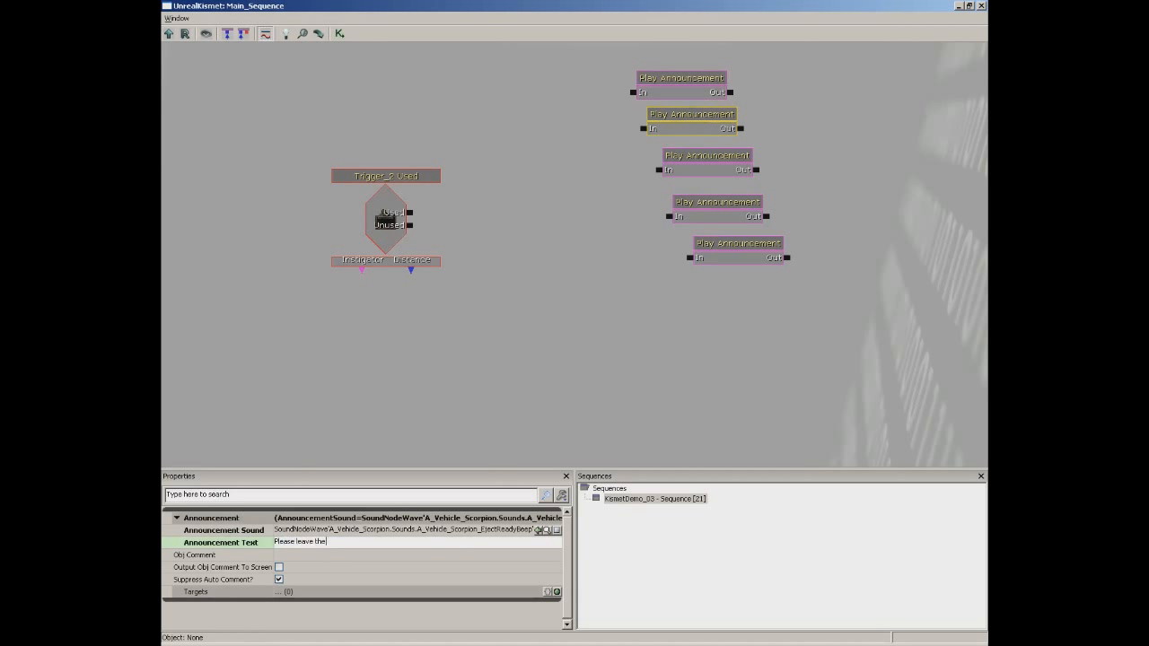
{"action": "key", "text": "BackSpace"}
{"action": "type", "text": "is switch alone."}
Set the third Play Announcement action's Announcement Text to "The light switch is behind you, by the door."
{"action": "left_click", "coordinate": [696, 158]}
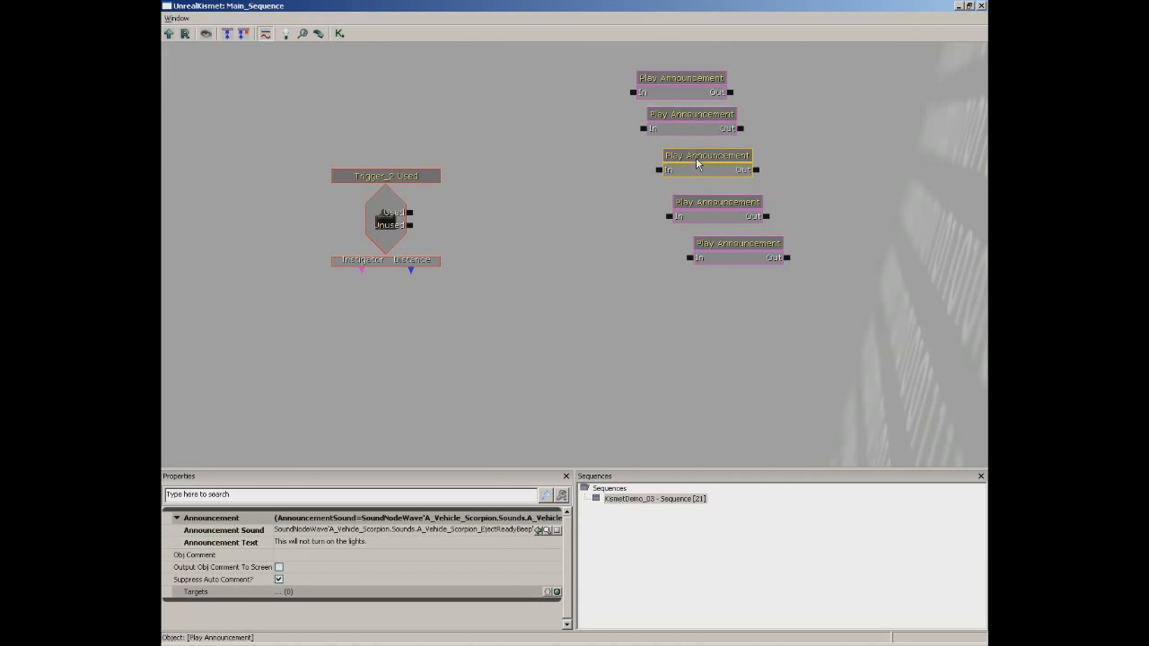
{"action": "left_click", "coordinate": [355, 544]}
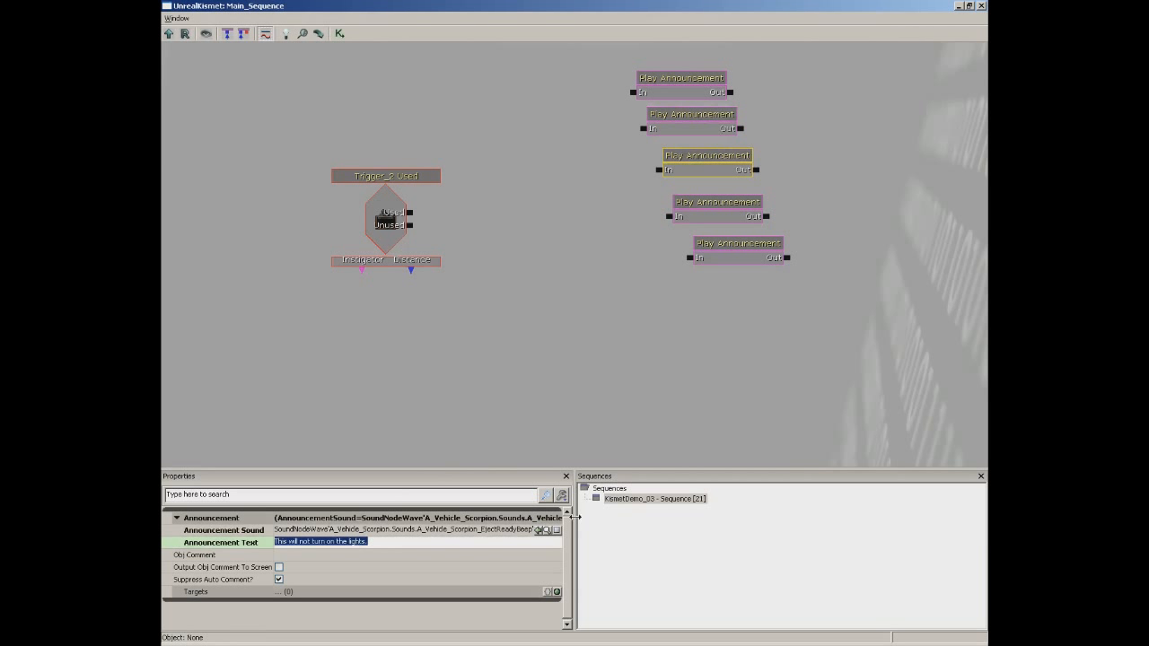
{"action": "type", "text": "The light swit"}
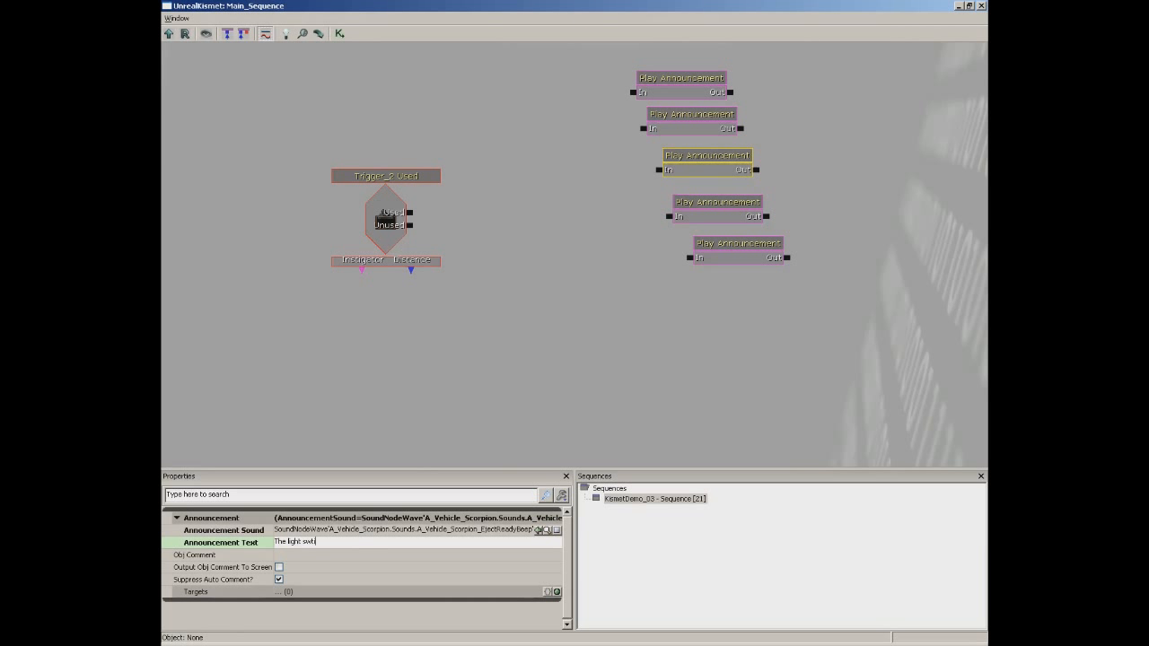
{"action": "type", "text": "ch is brhind you."}
{"action": "type", "text": " by the door."}
Set the Announcement Text of the fourth Play Announcement action to "I'm warning you."
{"action": "left_click", "coordinate": [717, 202]}
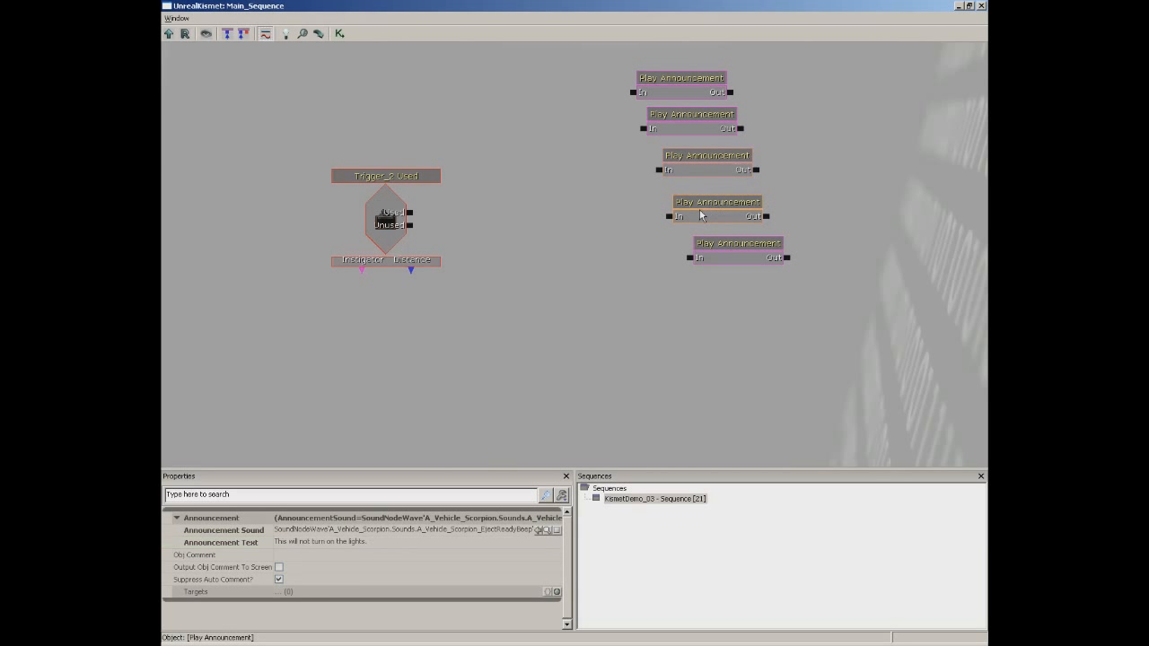
{"action": "left_click", "coordinate": [369, 543]}
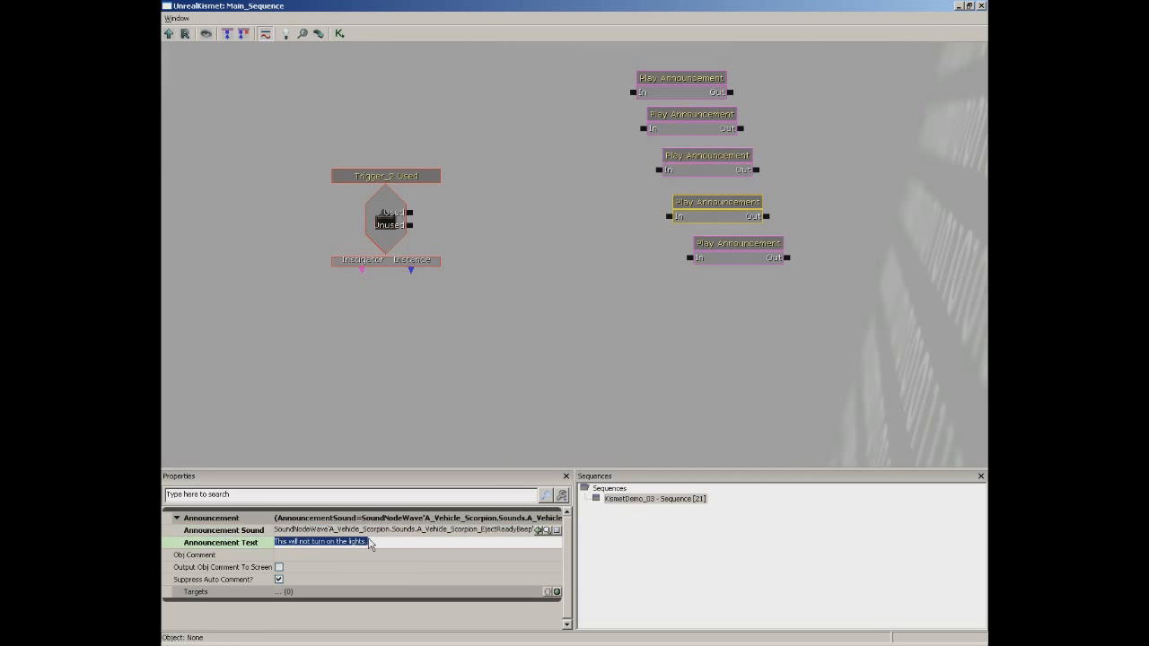
{"action": "type", "text": "I'm warning you."}
Set the Announcement Text of the lowest Play Announcement action to "Okay, have it your way..."
{"action": "left_click", "coordinate": [780, 242]}
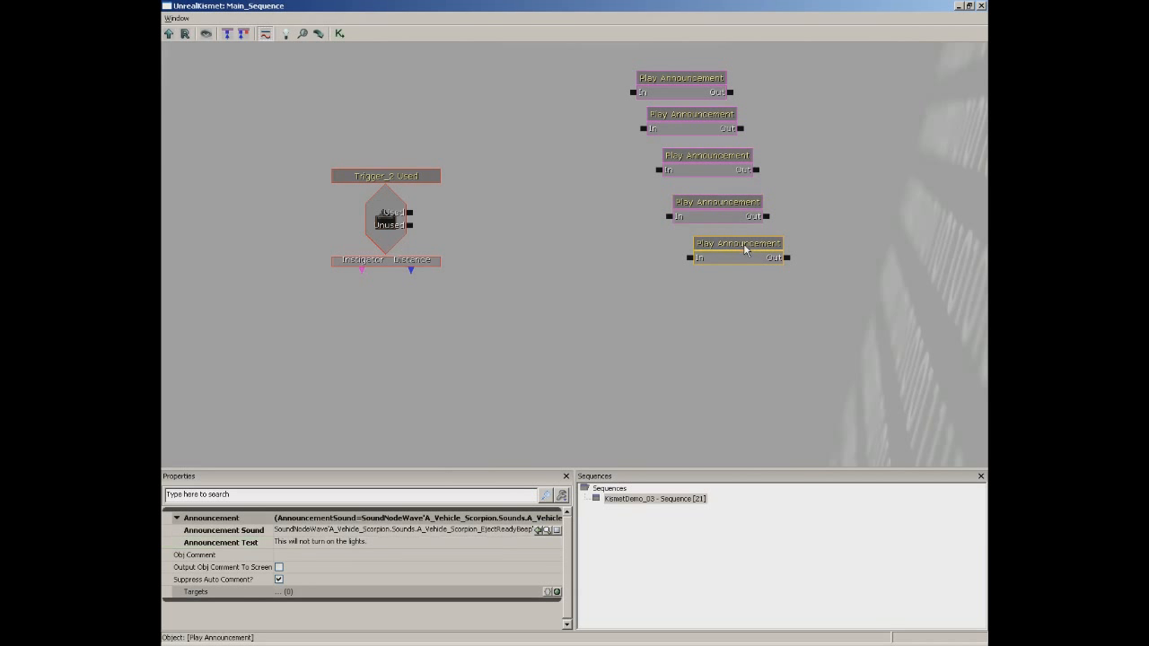
{"action": "left_click", "coordinate": [320, 542]}
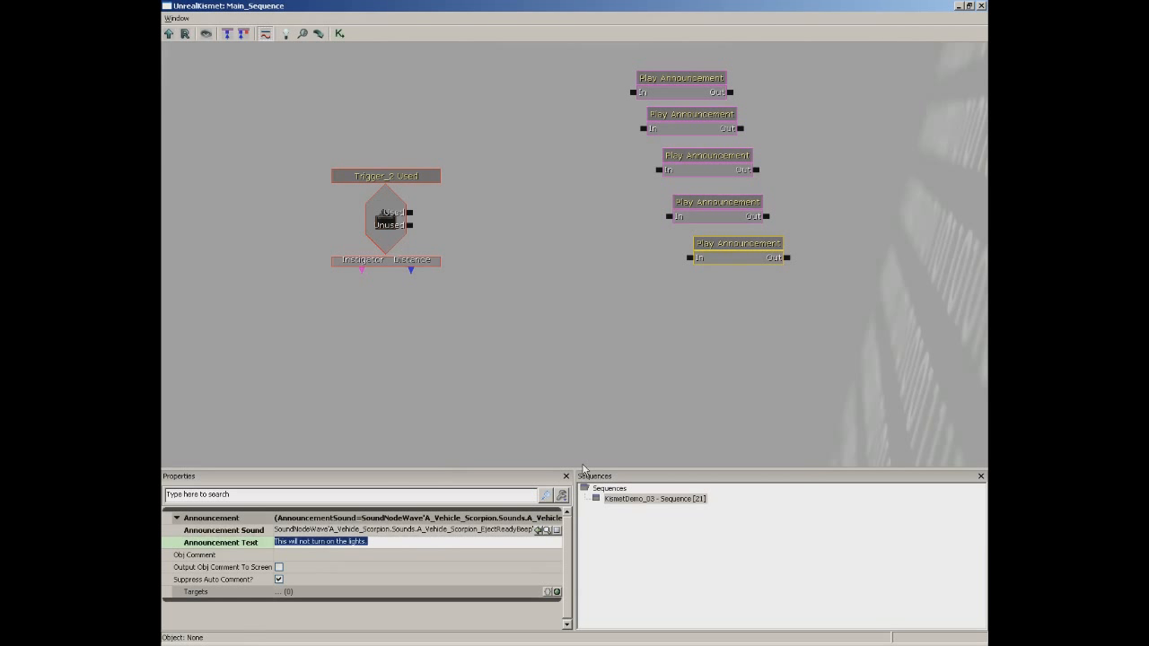
{"action": "type", "text": "Okay, have it your way..."}
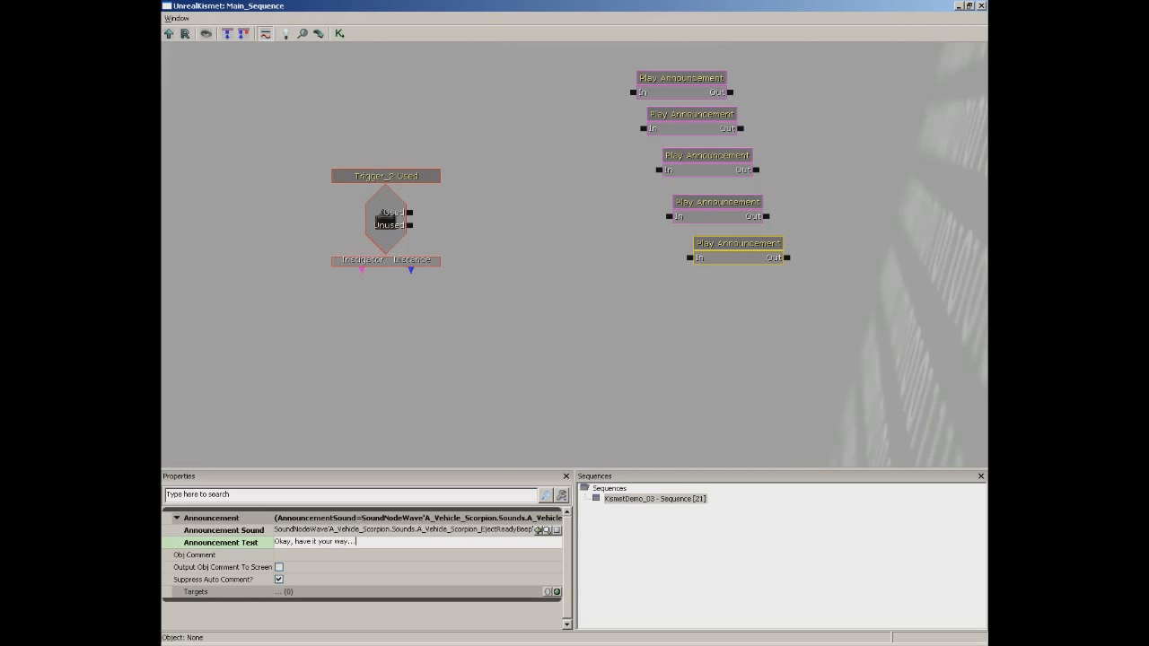
{"action": "key", "text": "Return"}
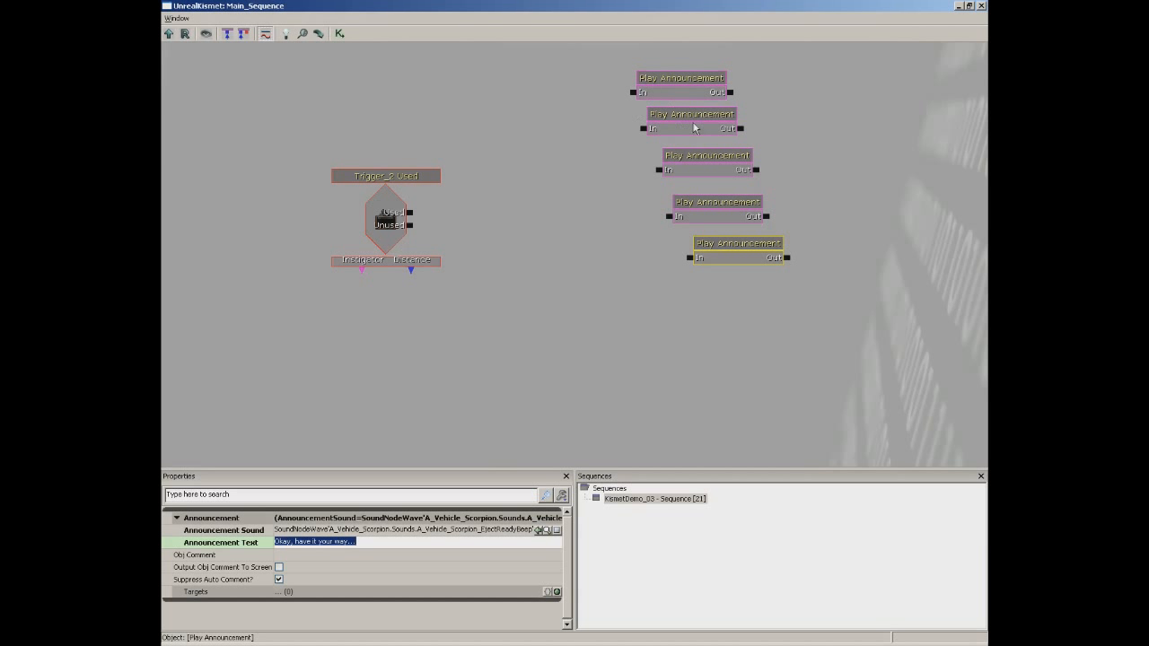
Add a Switch action between the trigger event and the announcements, and set its Link Count to 5
{"action": "right_click", "coordinate": [507, 190]}
{"action": "mouse_move", "coordinate": [537, 183]}
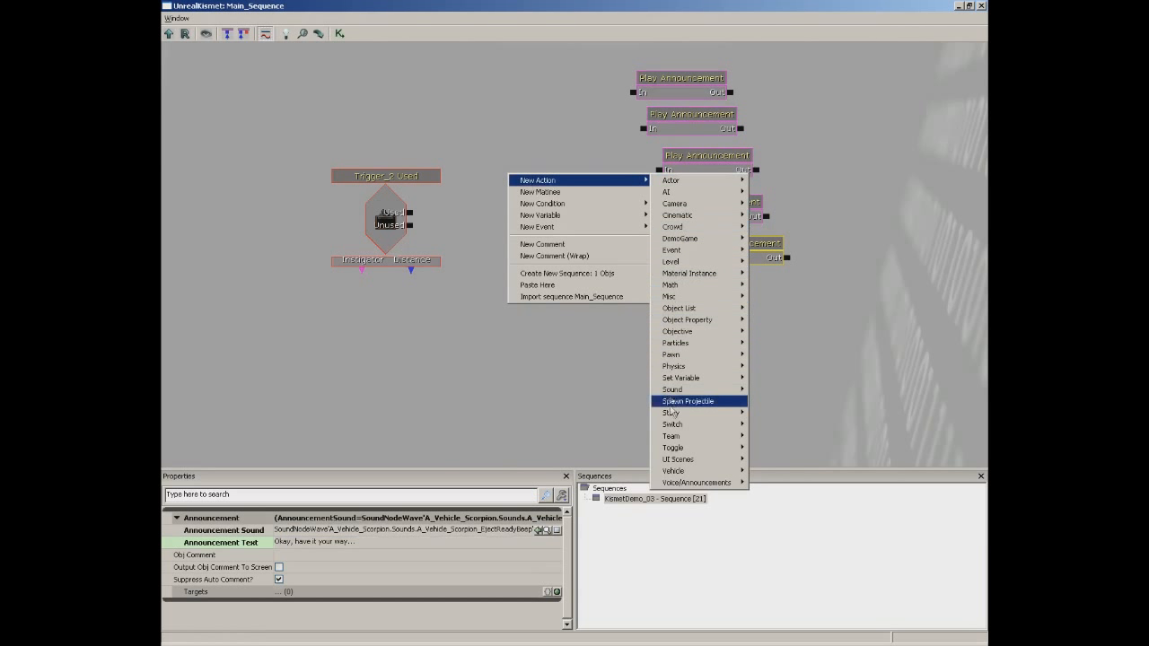
{"action": "mouse_move", "coordinate": [682, 425]}
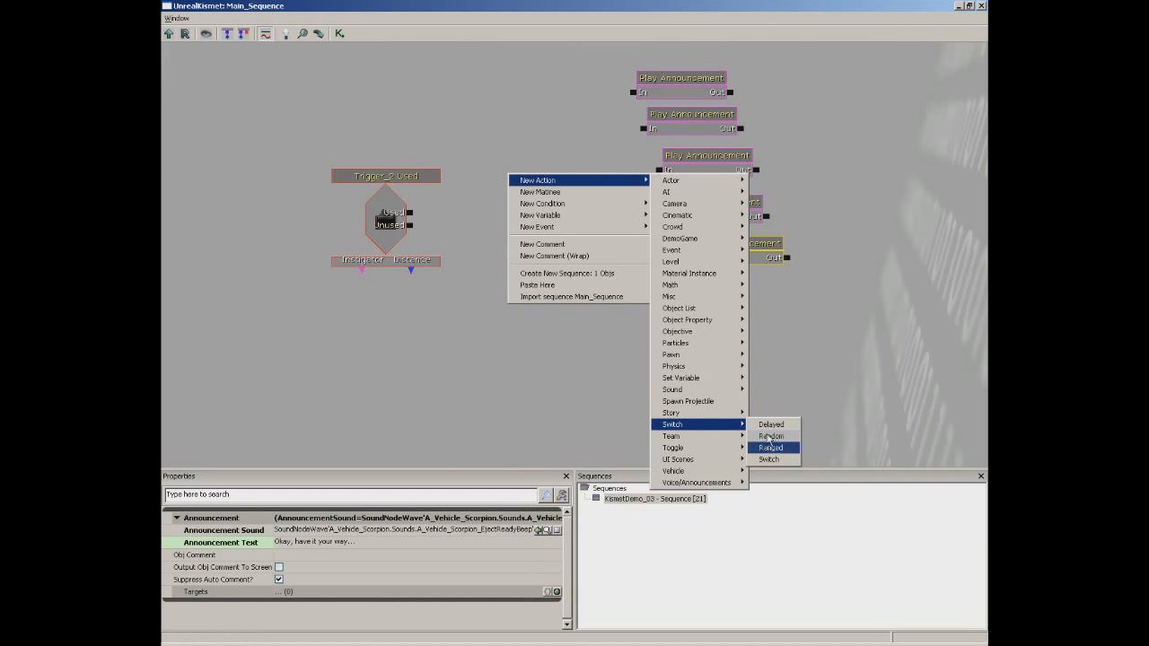
{"action": "left_click", "coordinate": [769, 460]}
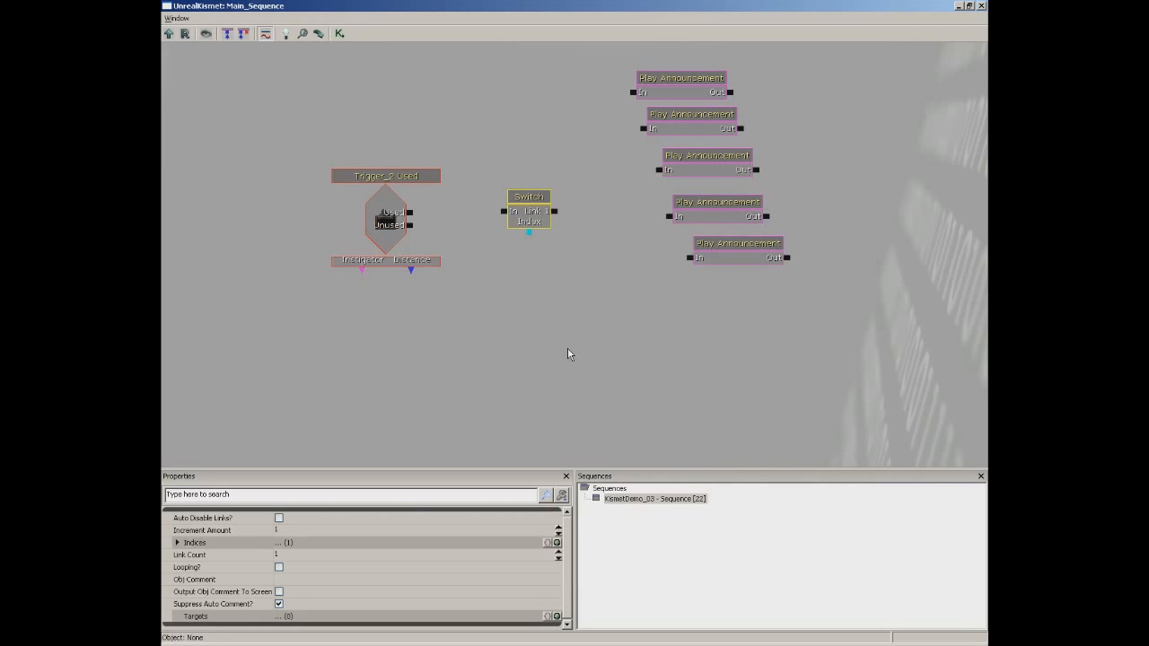
{"action": "left_click", "coordinate": [324, 556]}
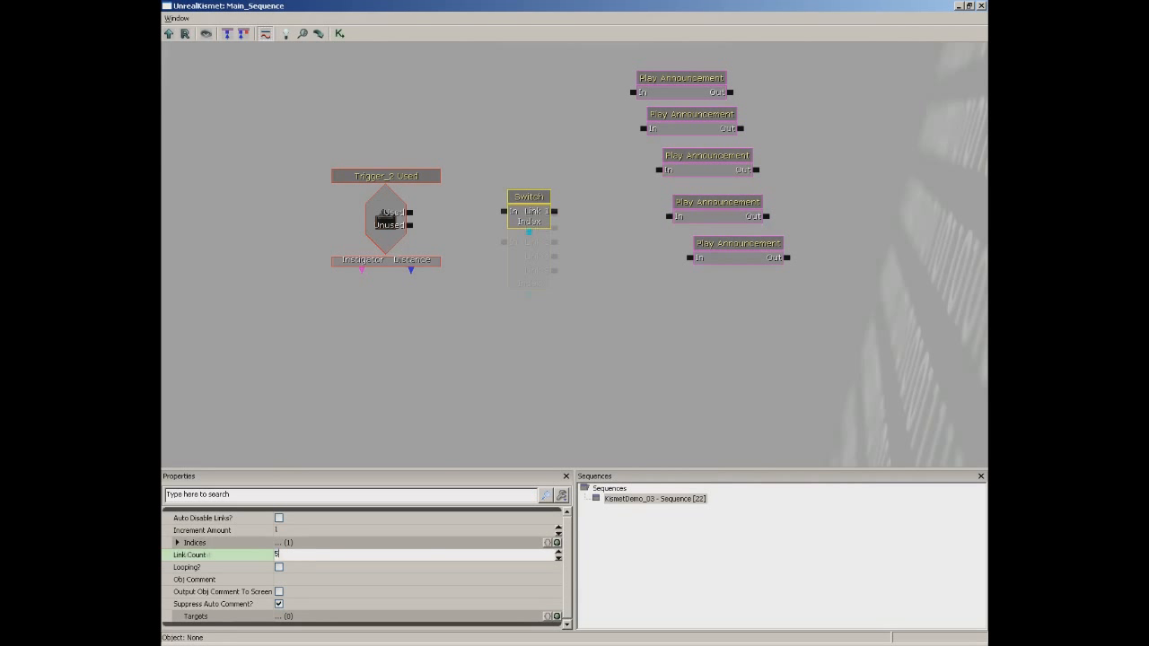
{"action": "key", "text": "Return"}
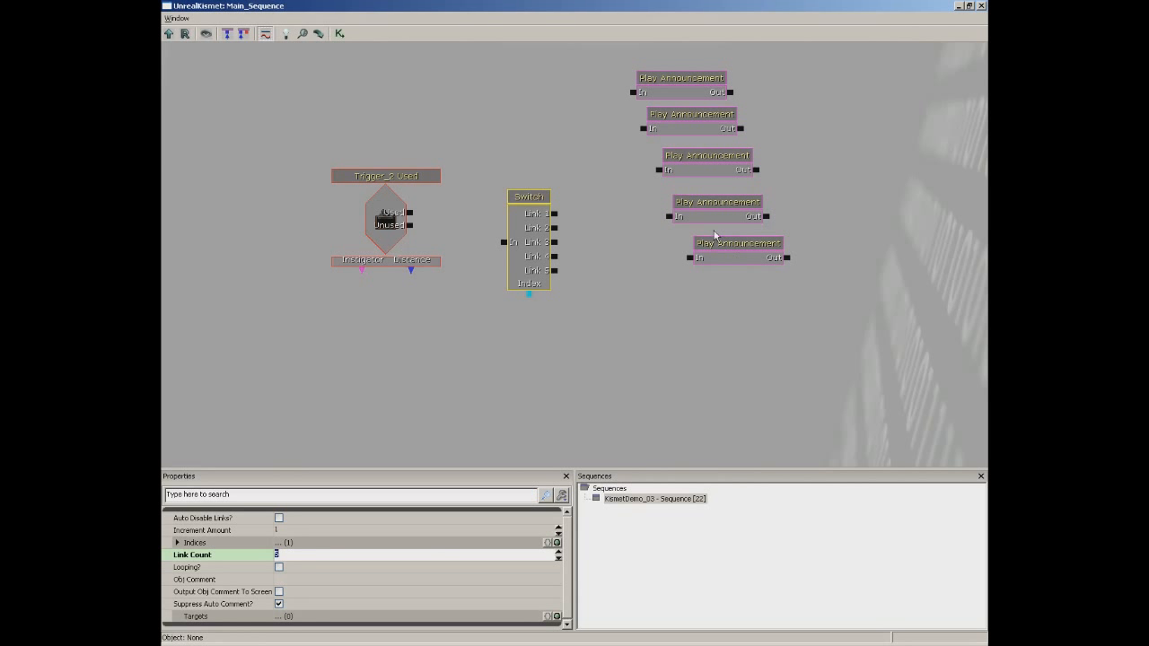
Connect the Switch's Link 1 to Link 5 outputs to the In of the five Play Announcement actions, in order from the uppermost
{"action": "left_click", "coordinate": [554, 215]}
{"action": "left_click_drag", "start_coordinate": [554, 216], "coordinate": [633, 93]}
{"action": "left_click_drag", "start_coordinate": [554, 228], "coordinate": [641, 128]}
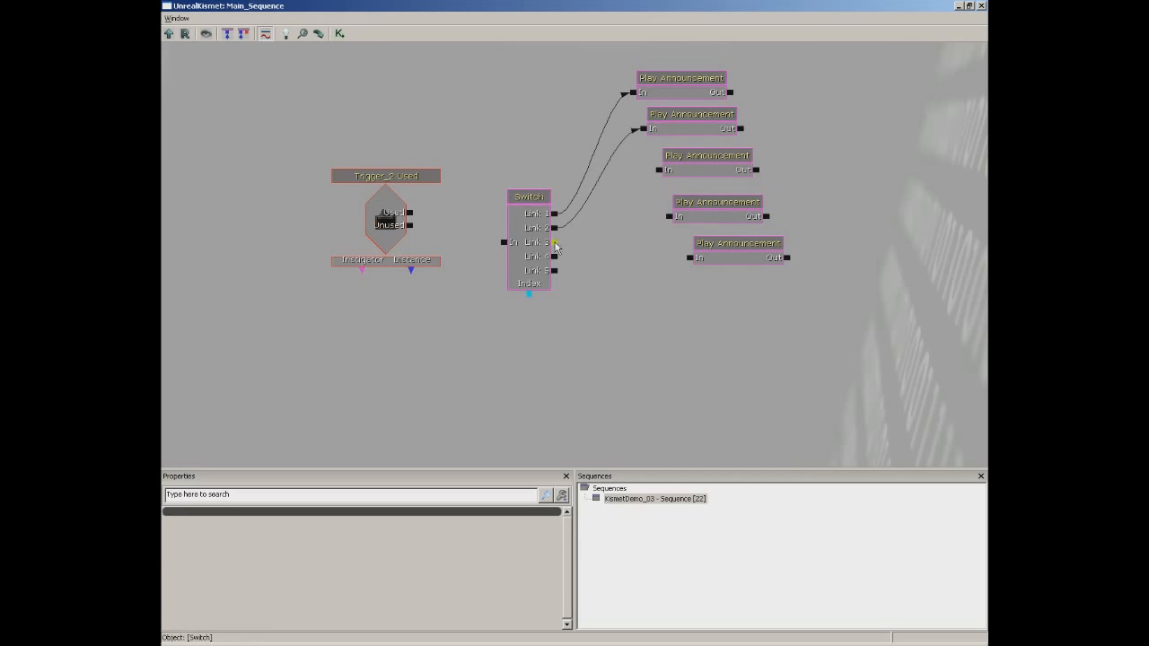
{"action": "left_click_drag", "start_coordinate": [554, 242], "coordinate": [660, 169]}
{"action": "left_click_drag", "start_coordinate": [554, 257], "coordinate": [669, 216]}
{"action": "left_click_drag", "start_coordinate": [554, 271], "coordinate": [688, 257]}
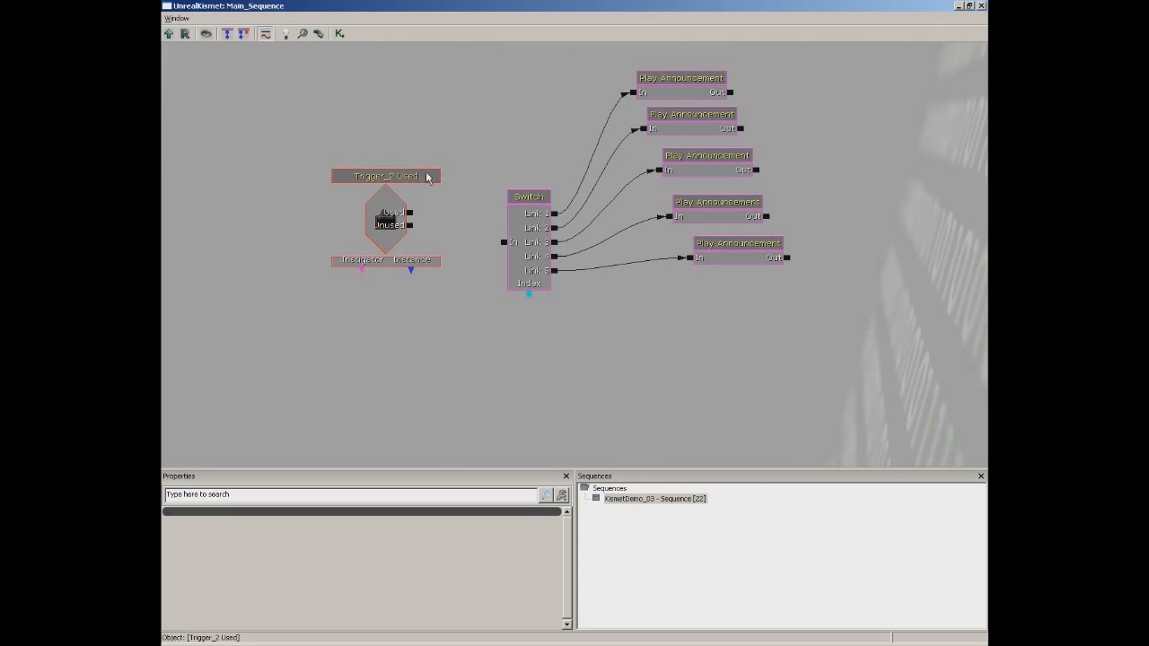
Link the trigger's Used output to the Switch's In and close Kismet
{"action": "left_click_drag", "start_coordinate": [410, 213], "coordinate": [503, 243]}
{"action": "left_click", "coordinate": [661, 99]}
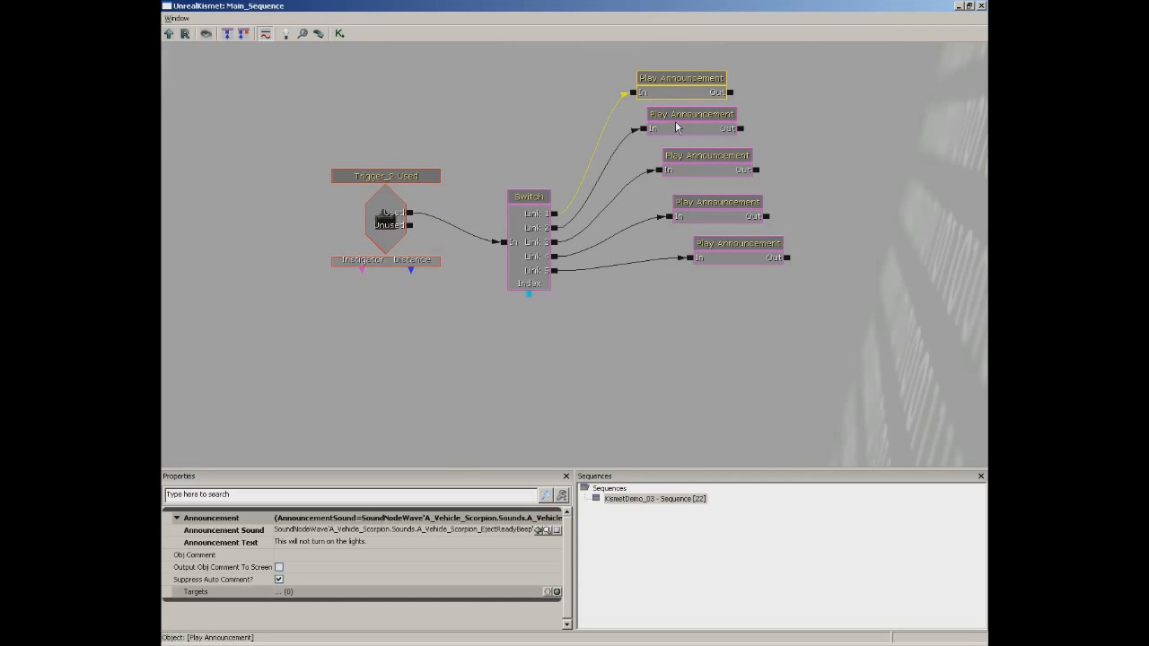
{"action": "left_click", "coordinate": [982, 5]}
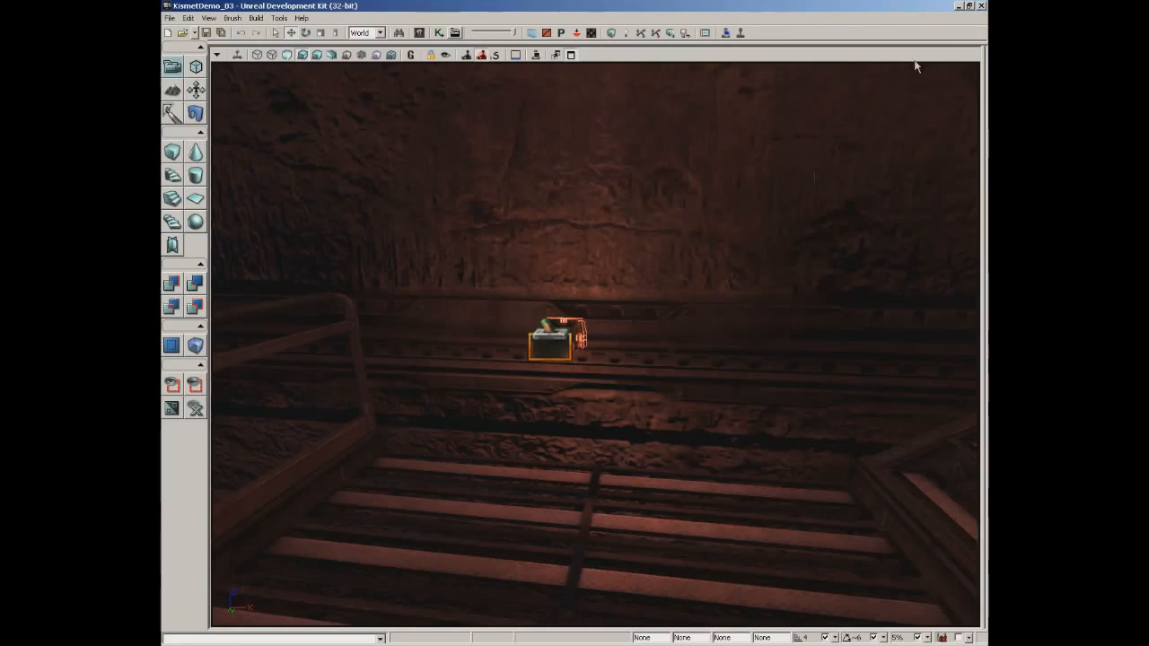
Playtest the level from the floor near the walkway, using the wall switch repeatedly to check the announcement order, and exit the game
{"action": "left_click_drag", "start_coordinate": [575, 431], "coordinate": [557, 442]}
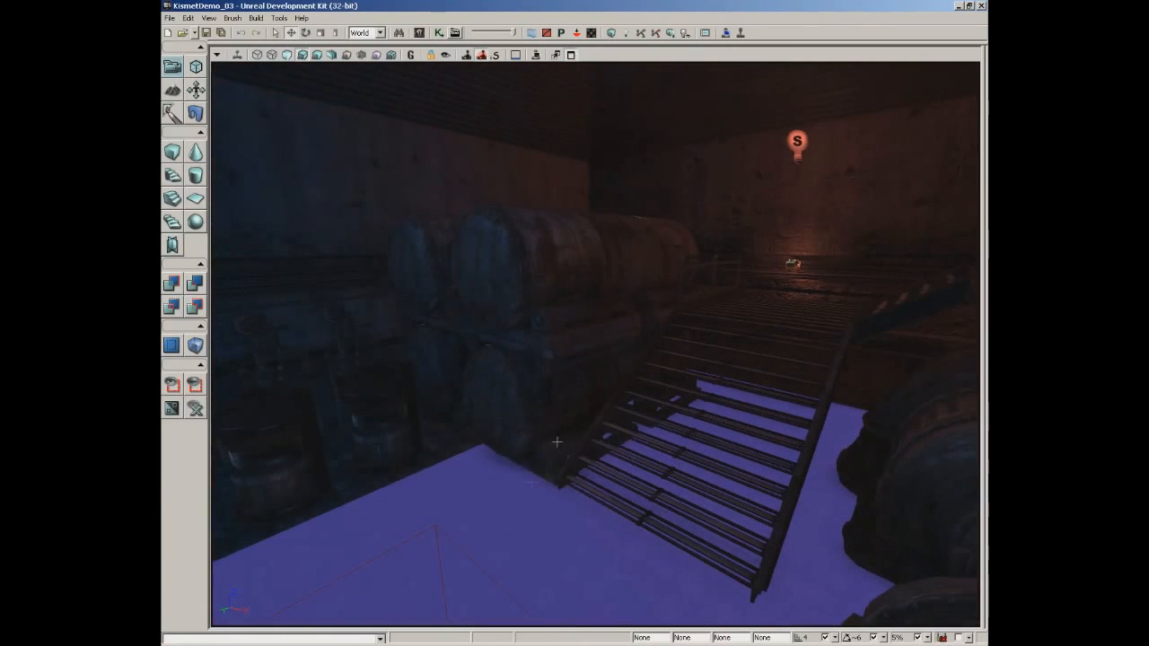
{"action": "right_click", "coordinate": [500, 557]}
{"action": "left_click", "coordinate": [523, 539]}
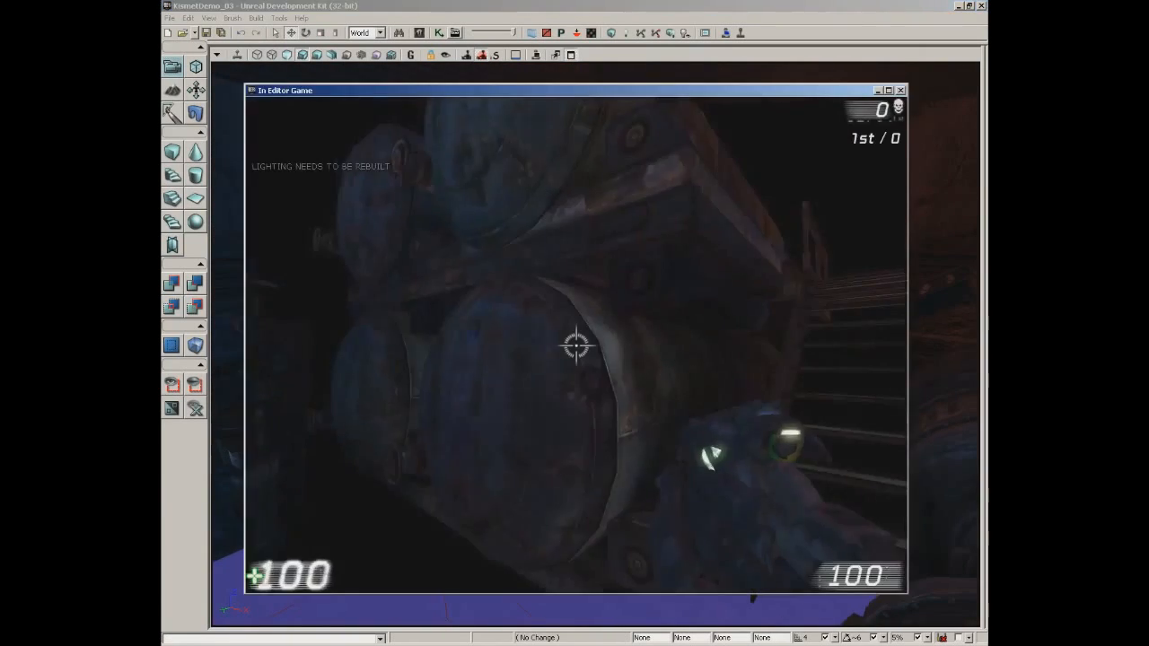
{"action": "key", "text": "w"}
{"action": "key", "text": "e"}
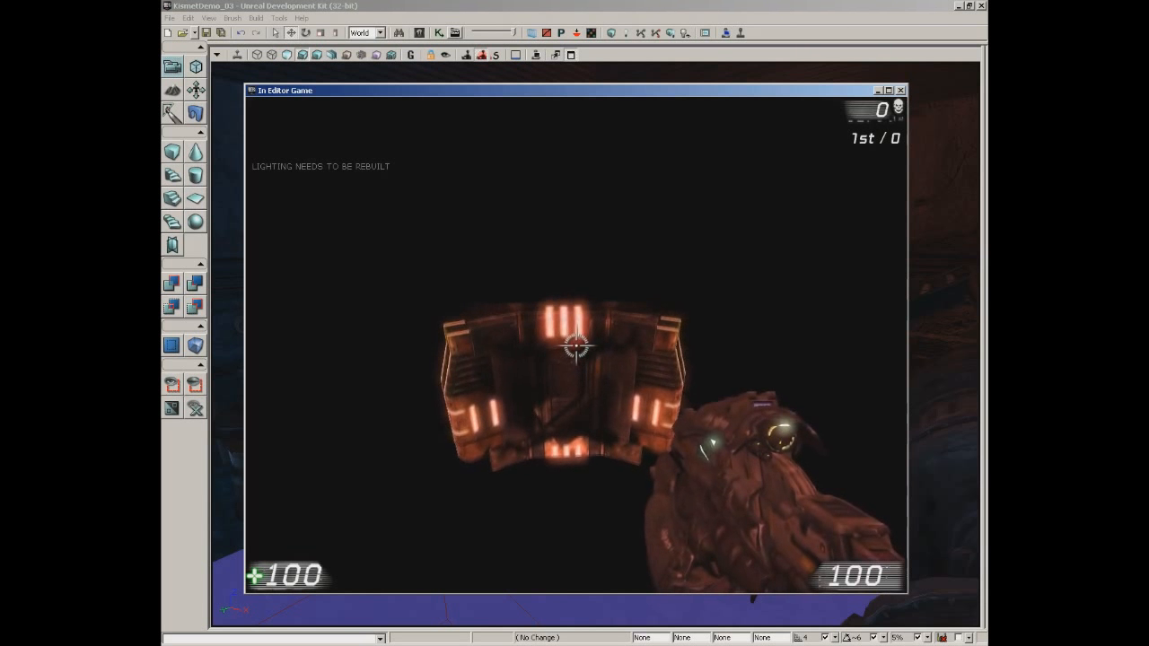
{"action": "key", "text": "e"}
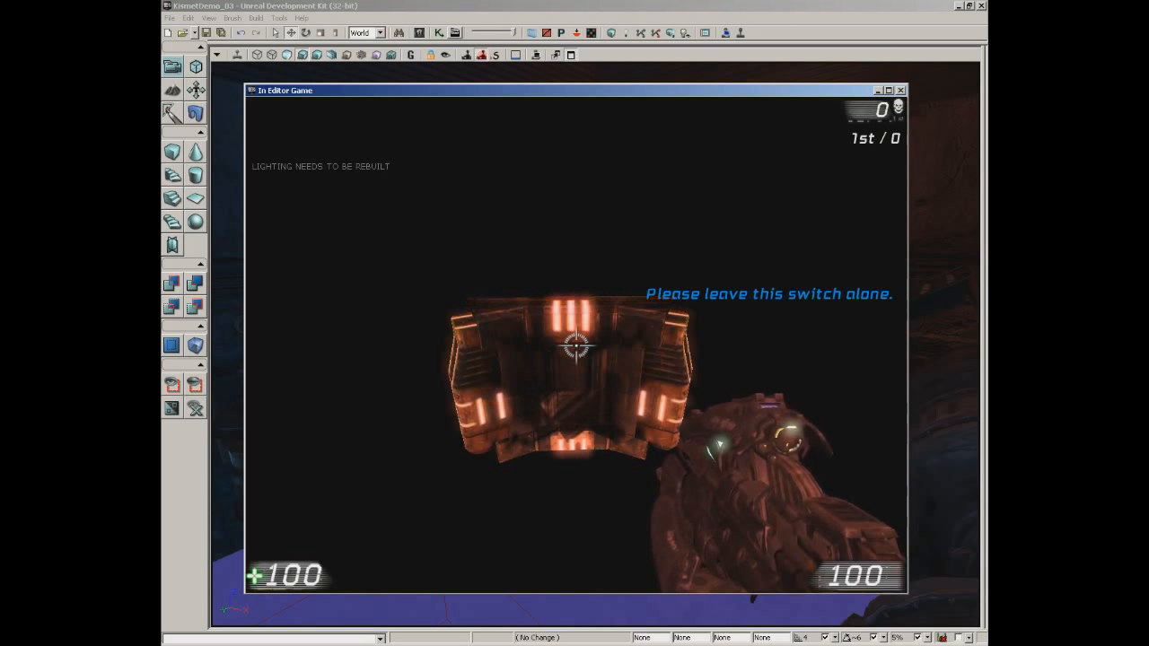
{"action": "key", "text": "e"}
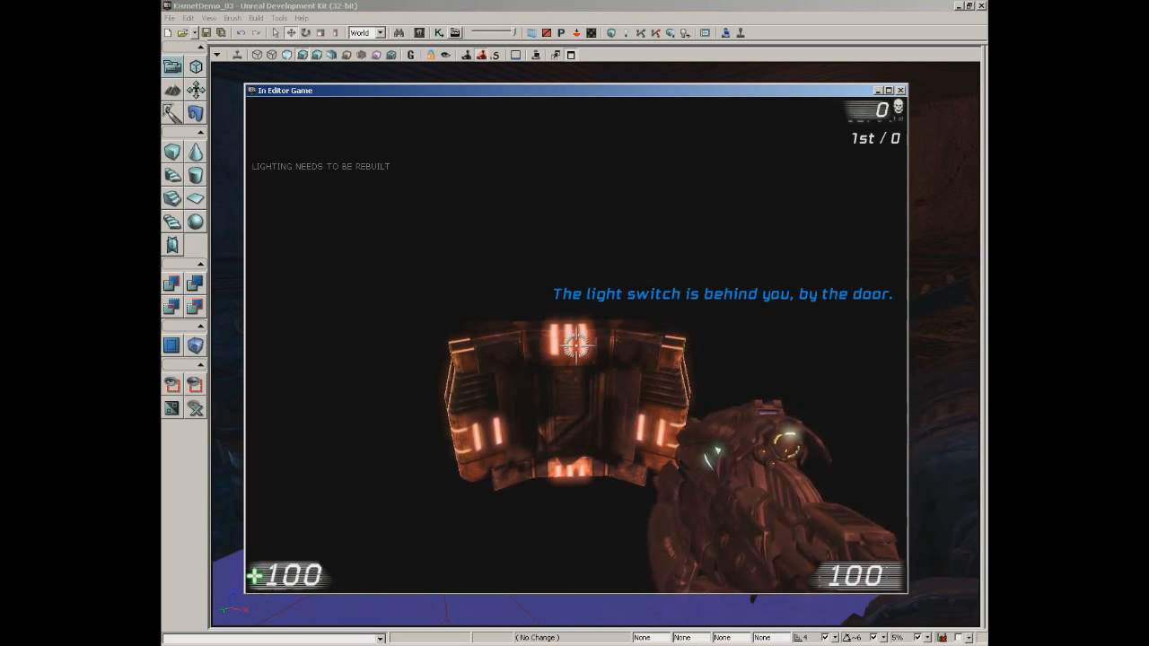
{"action": "key", "text": "e"}
{"action": "key", "text": "e"}
{"action": "key", "text": "Escape"}
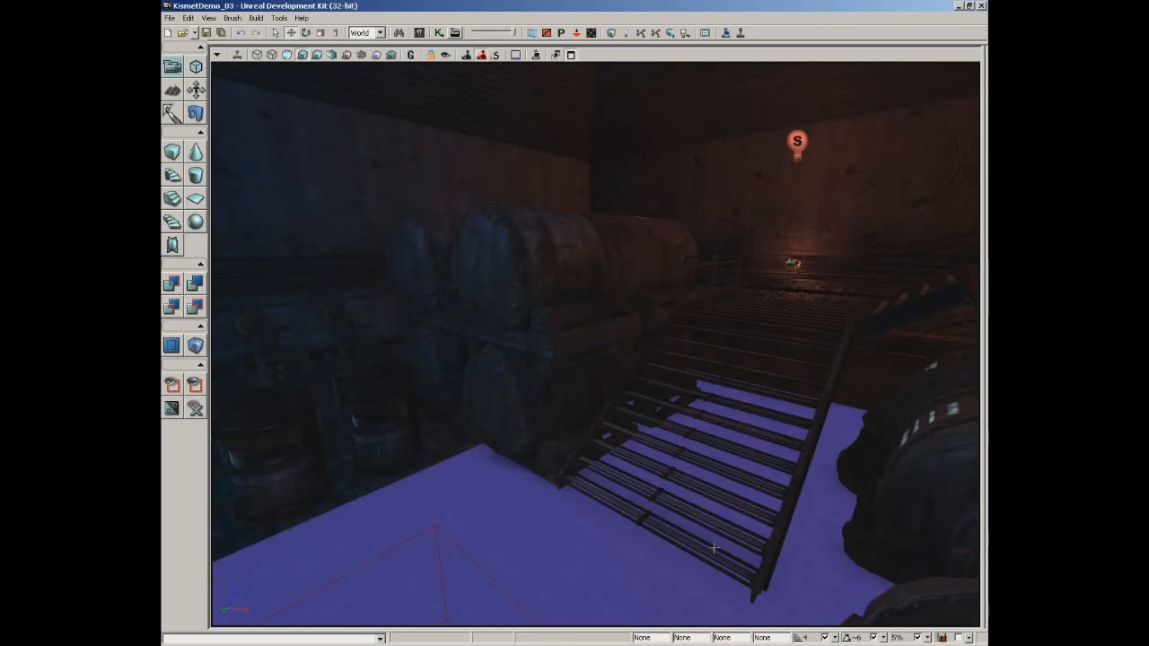
Run another playtest from the floor beside the walkway to try the wall switch again, and exit the game
{"action": "right_click", "coordinate": [593, 576]}
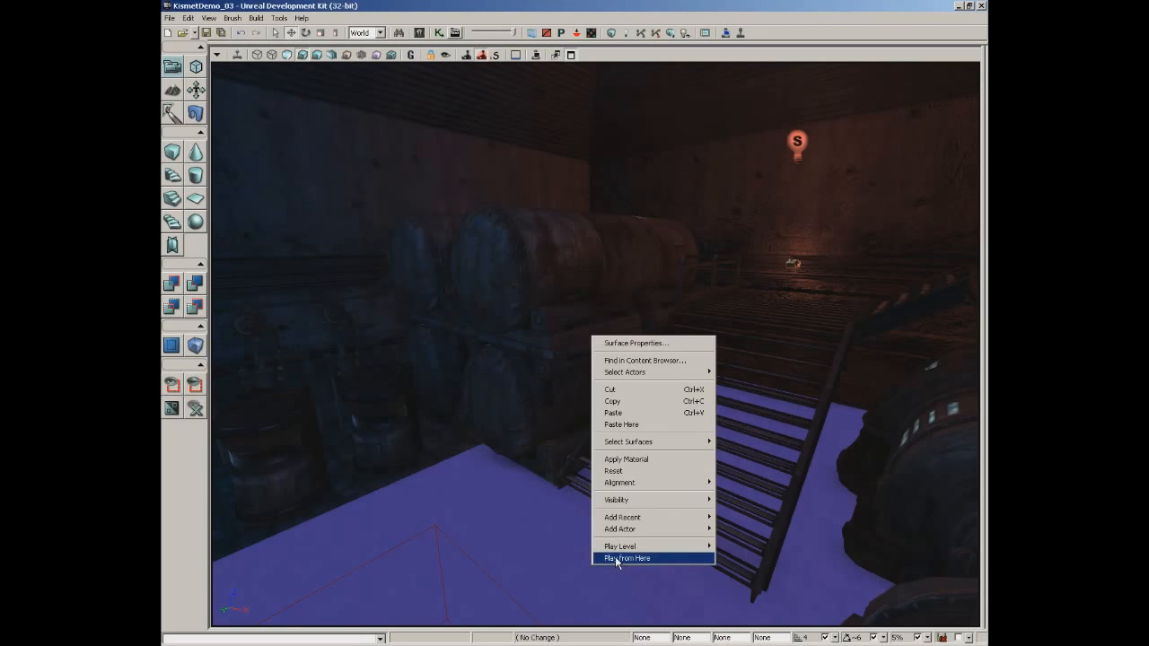
{"action": "left_click", "coordinate": [616, 558]}
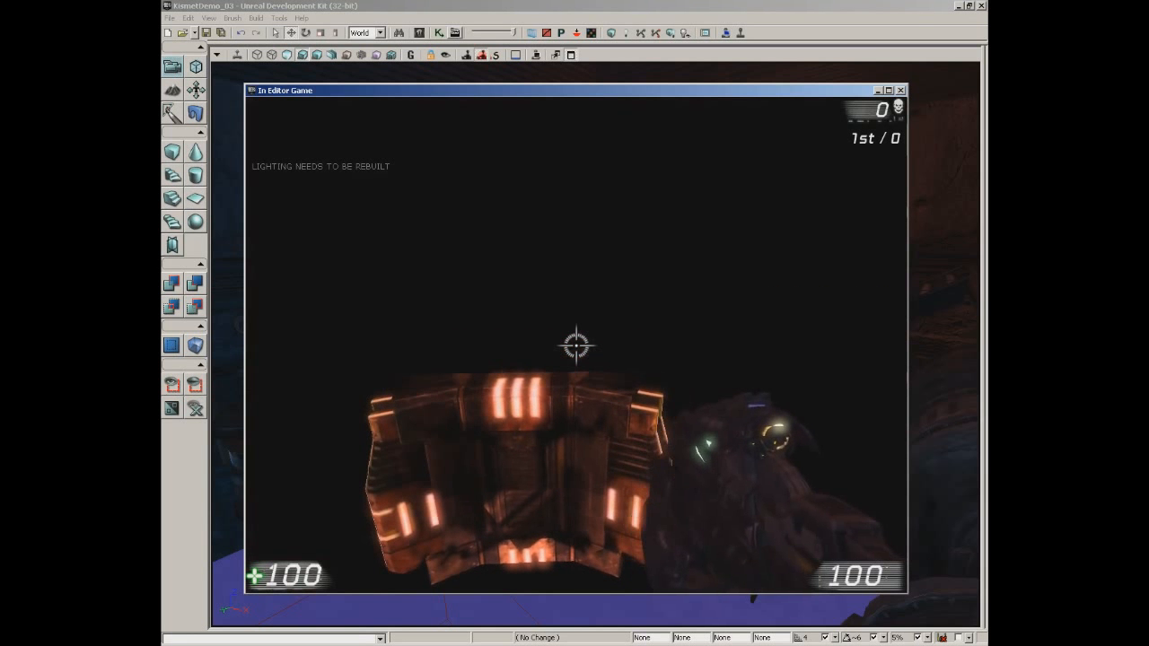
{"action": "key", "text": "Escape"}
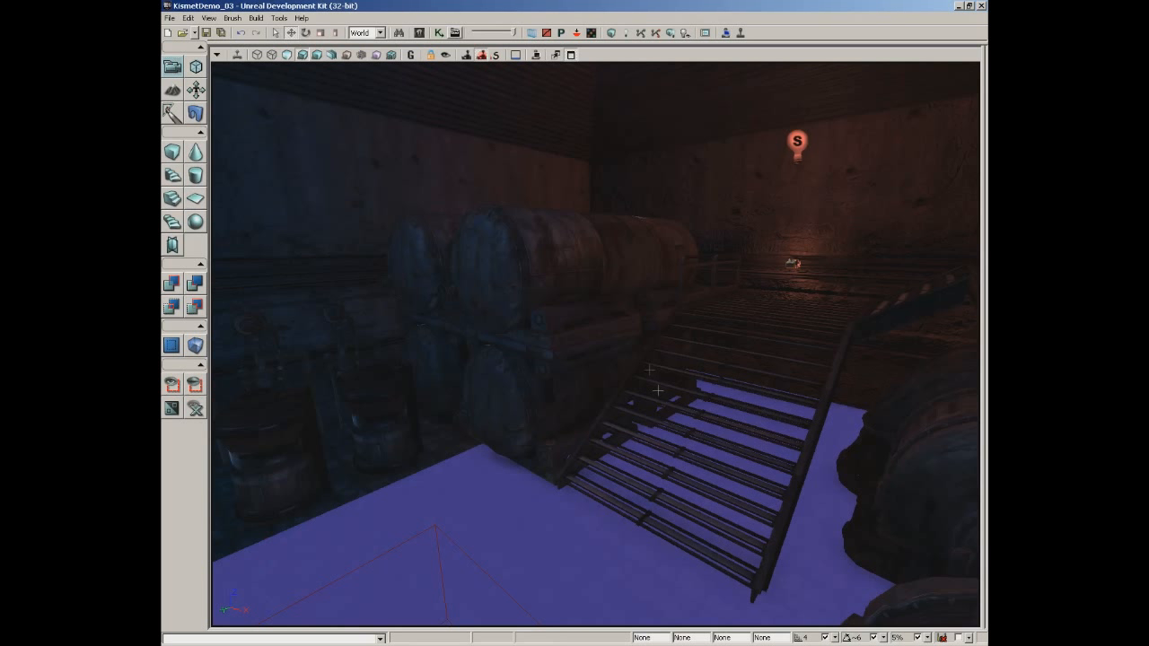
Set the Re Trigger Delay of the Trigger_2 Used event to 3 in Kismet and close Kismet
{"action": "left_click", "coordinate": [439, 33]}
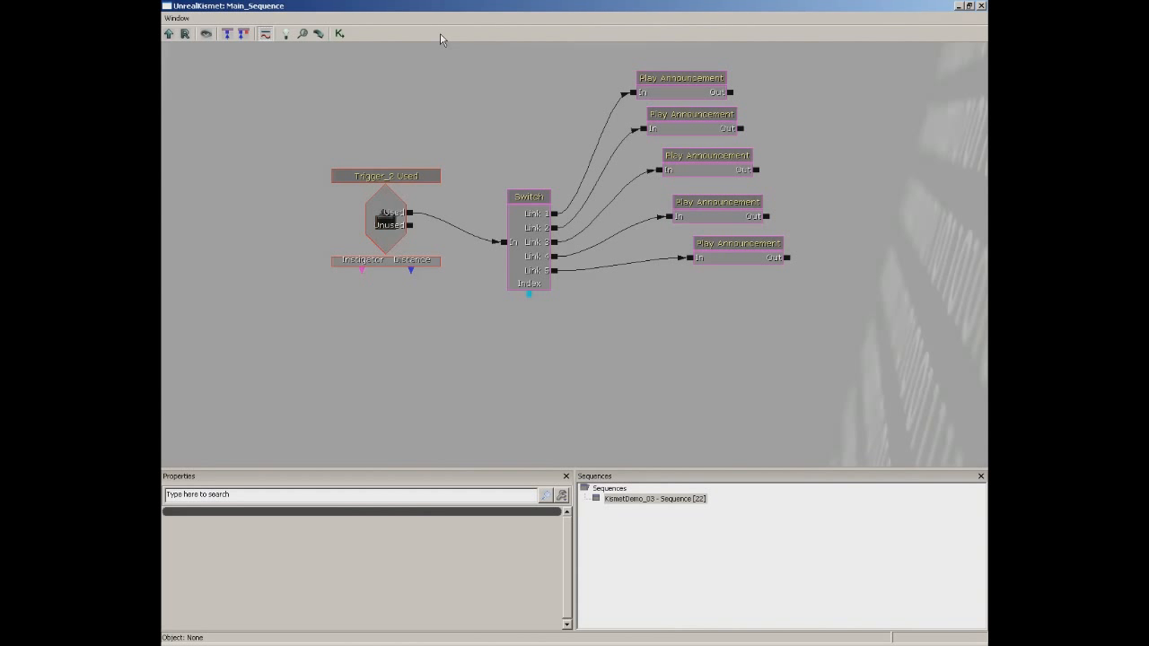
{"action": "left_click", "coordinate": [391, 231]}
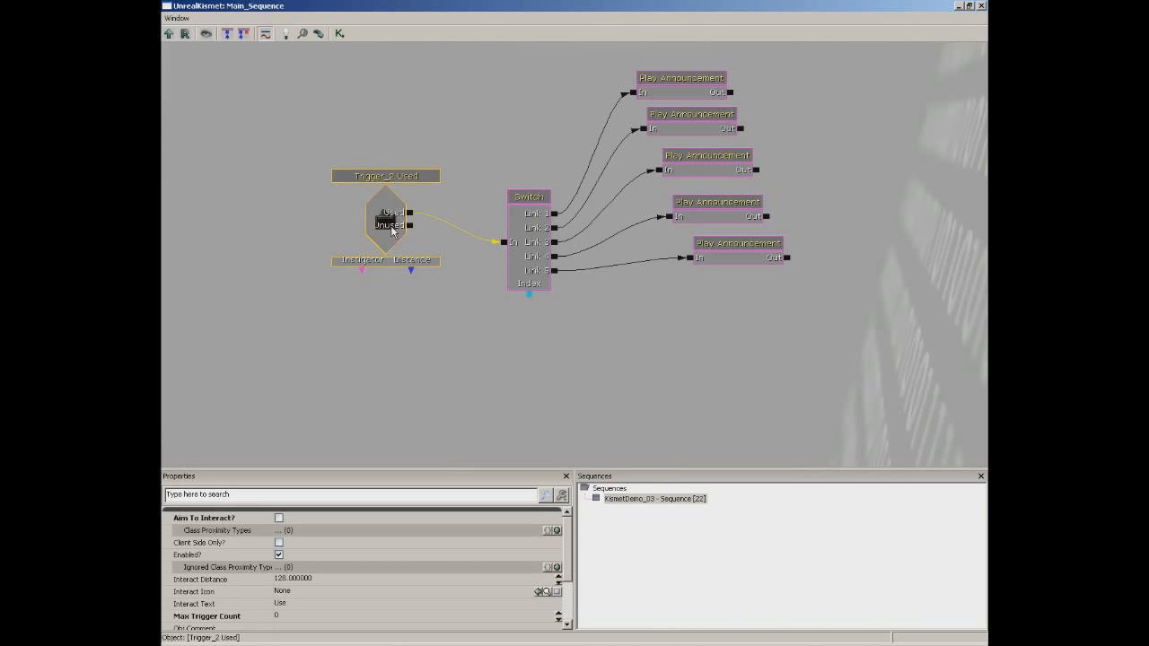
{"action": "left_click_drag", "start_coordinate": [570, 537], "coordinate": [571, 575]}
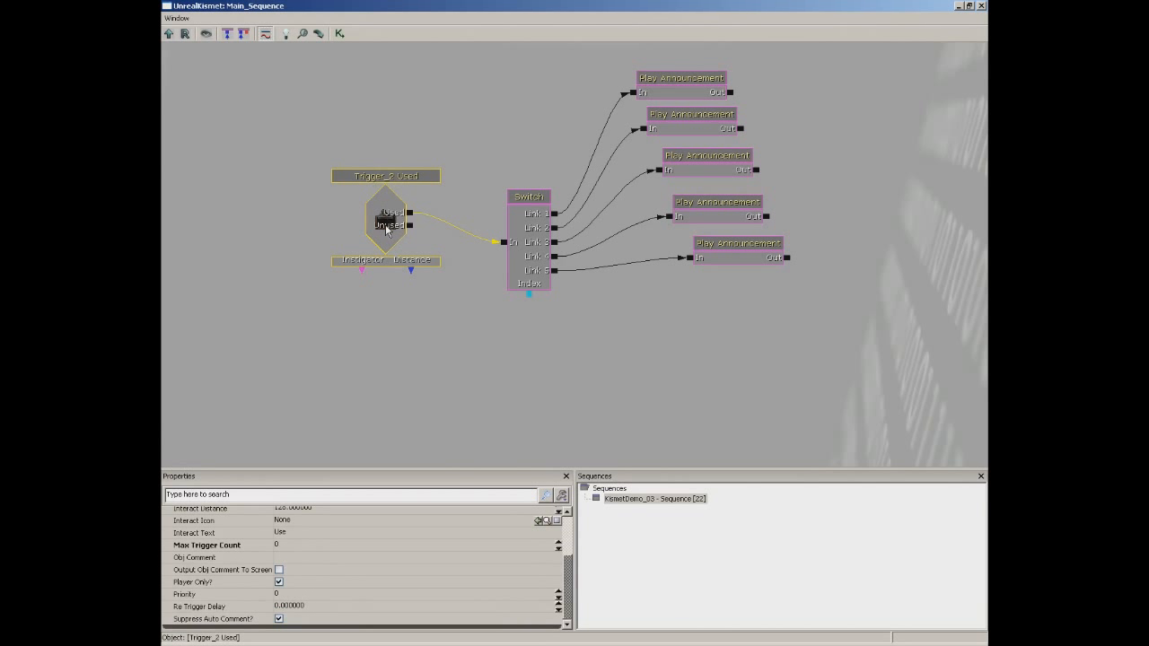
{"action": "left_click", "coordinate": [386, 230]}
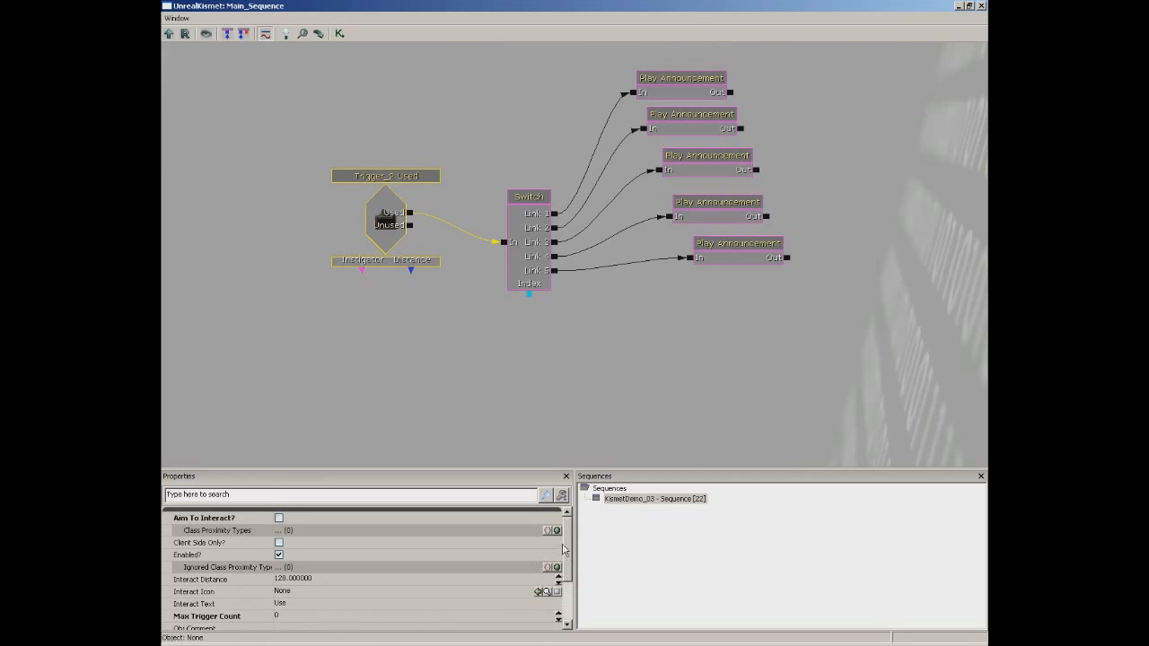
{"action": "scroll", "coordinate": [564, 613], "scroll_direction": "down", "scroll_amount": 2}
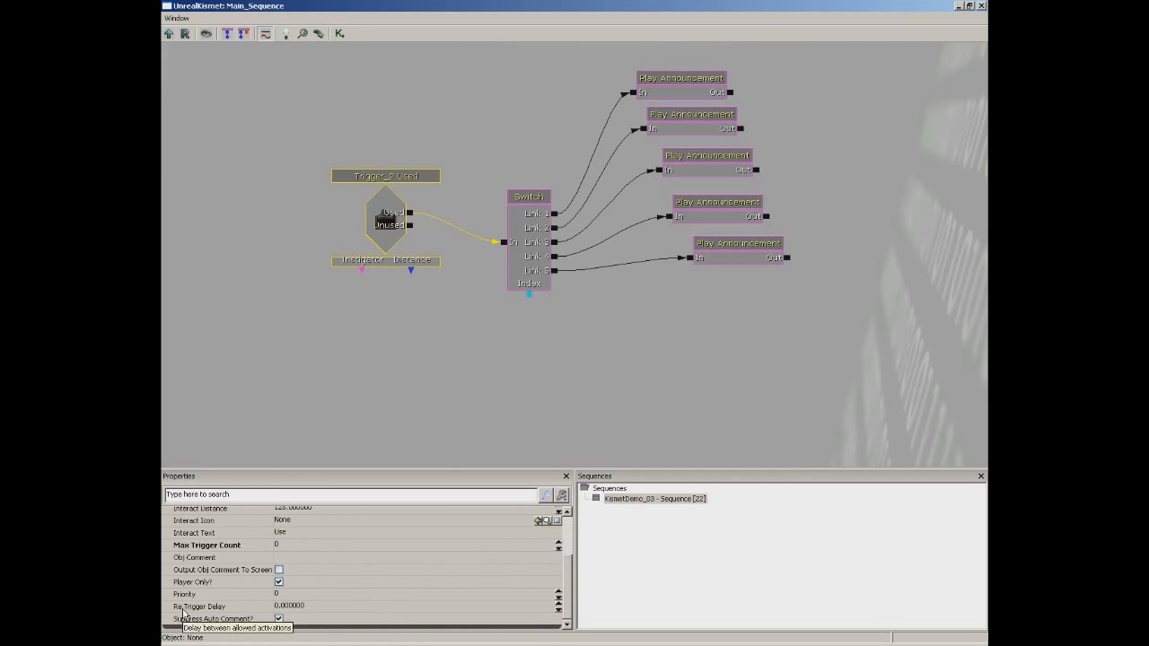
{"action": "left_click", "coordinate": [316, 609]}
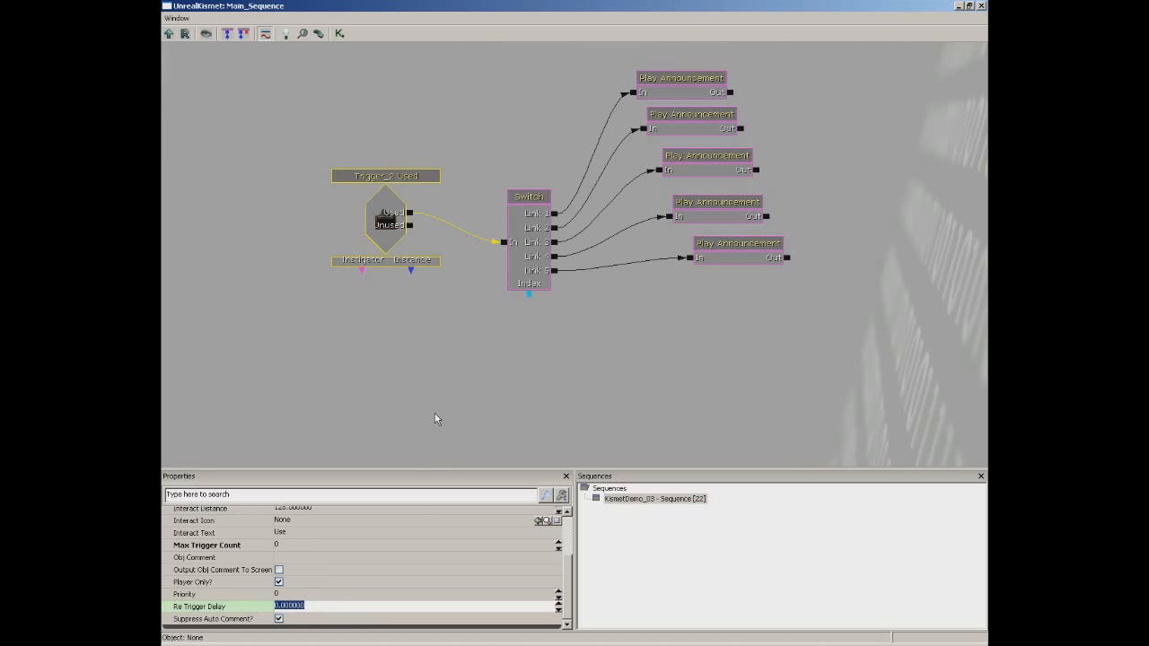
{"action": "type", "text": "3"}
{"action": "key", "text": "Return"}
{"action": "left_click", "coordinate": [983, 7]}
Playtest the level from the floor near the stairs, using the wall switch repeatedly to check the delay between announcements, and exit the game
{"action": "right_click_drag", "start_coordinate": [484, 341], "coordinate": [503, 342]}
{"action": "right_click", "coordinate": [504, 342]}
{"action": "left_click", "coordinate": [537, 547]}
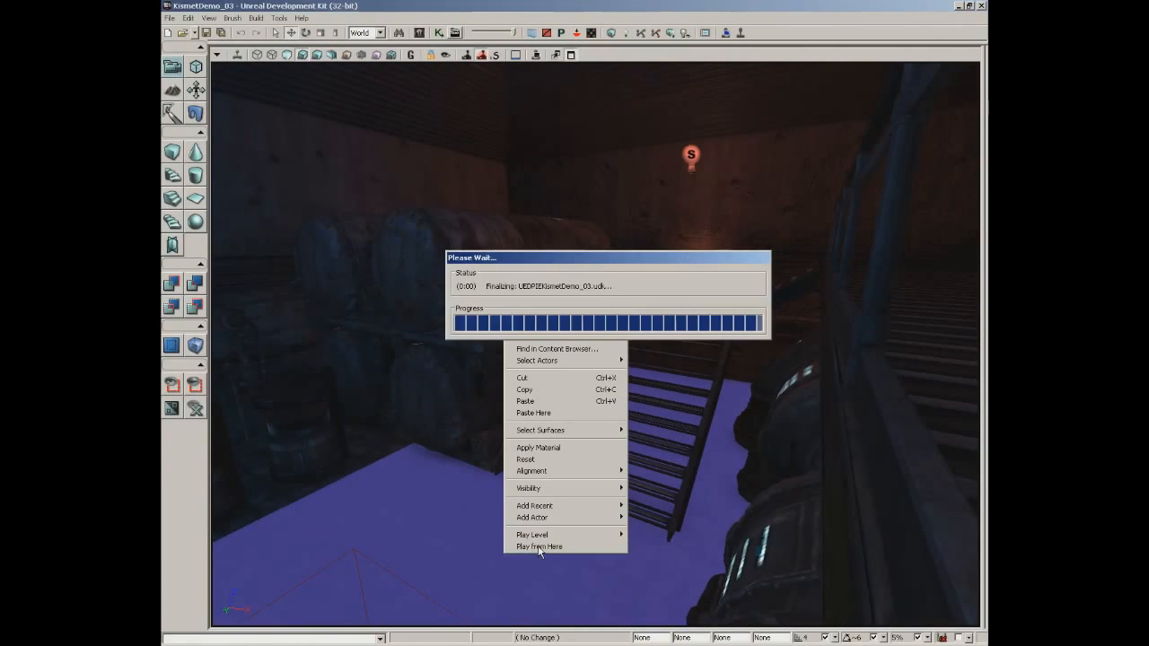
{"action": "key", "text": "w"}
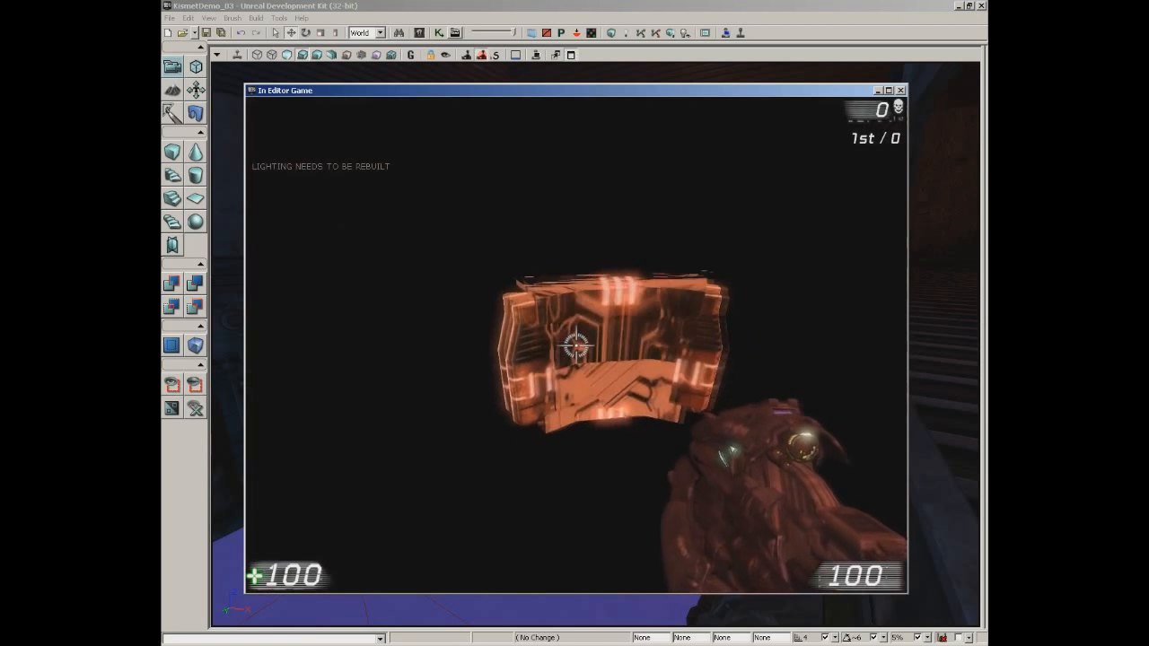
{"action": "key", "text": "w"}
{"action": "key", "text": "e"}
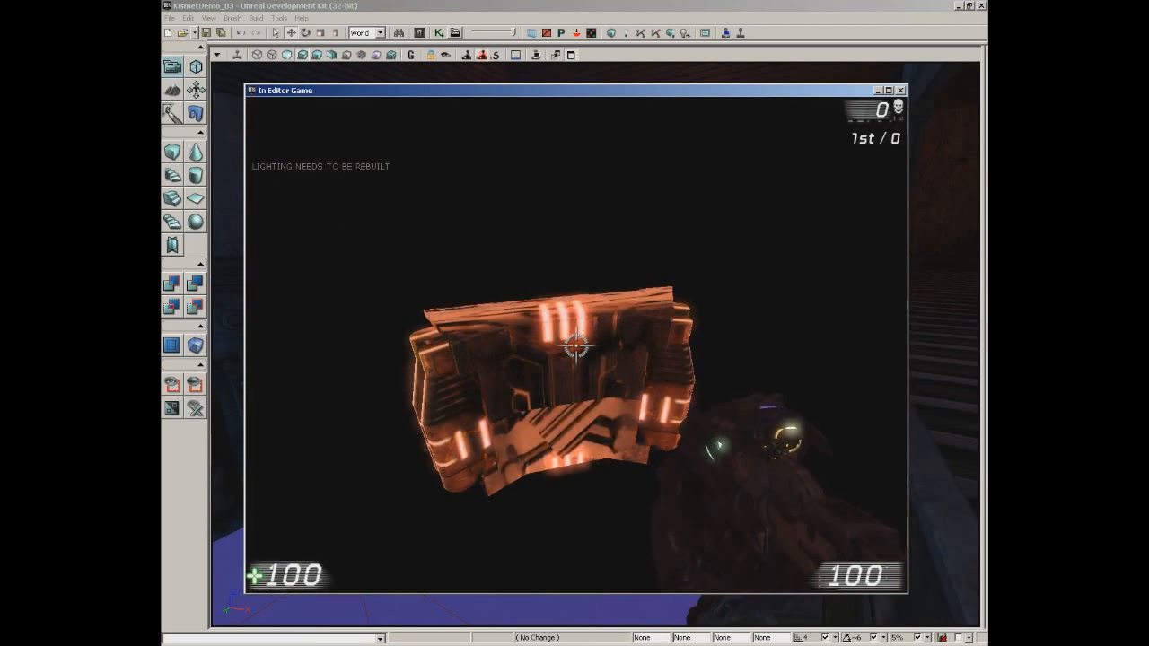
{"action": "key", "text": "e"}
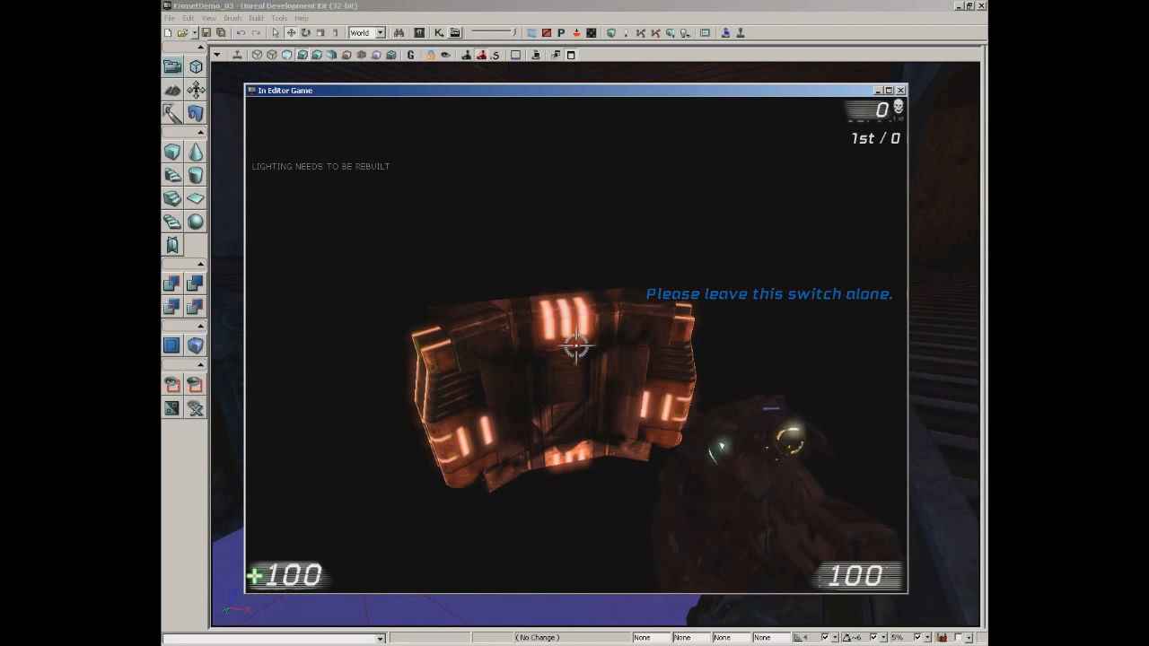
{"action": "key", "text": "e"}
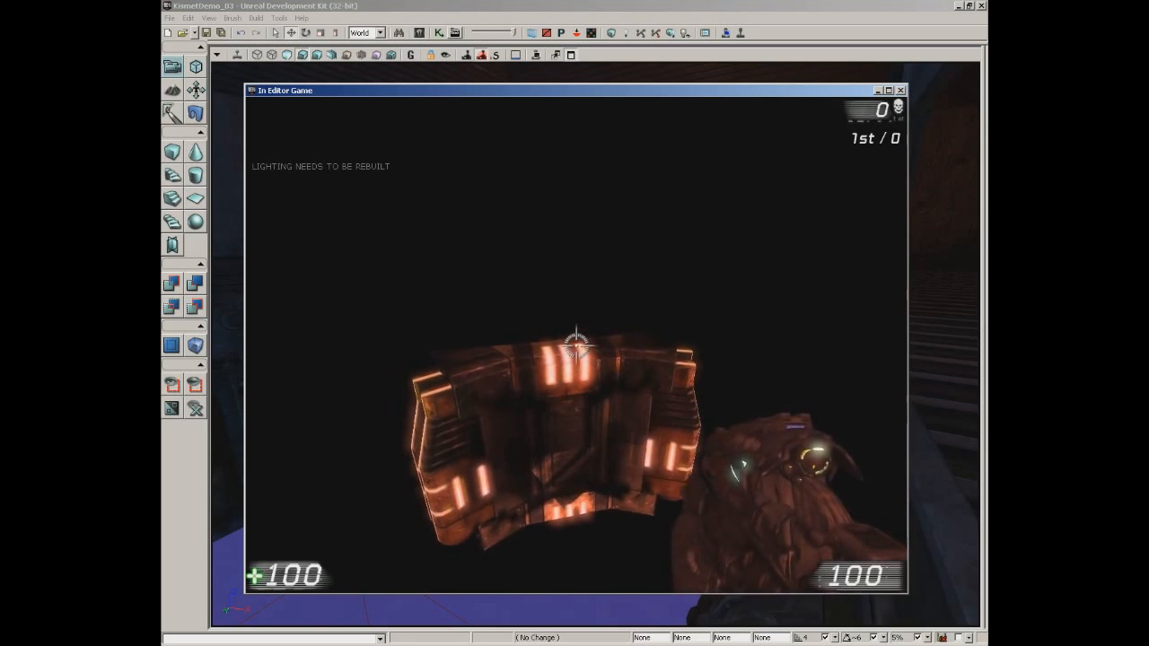
{"action": "key", "text": "e"}
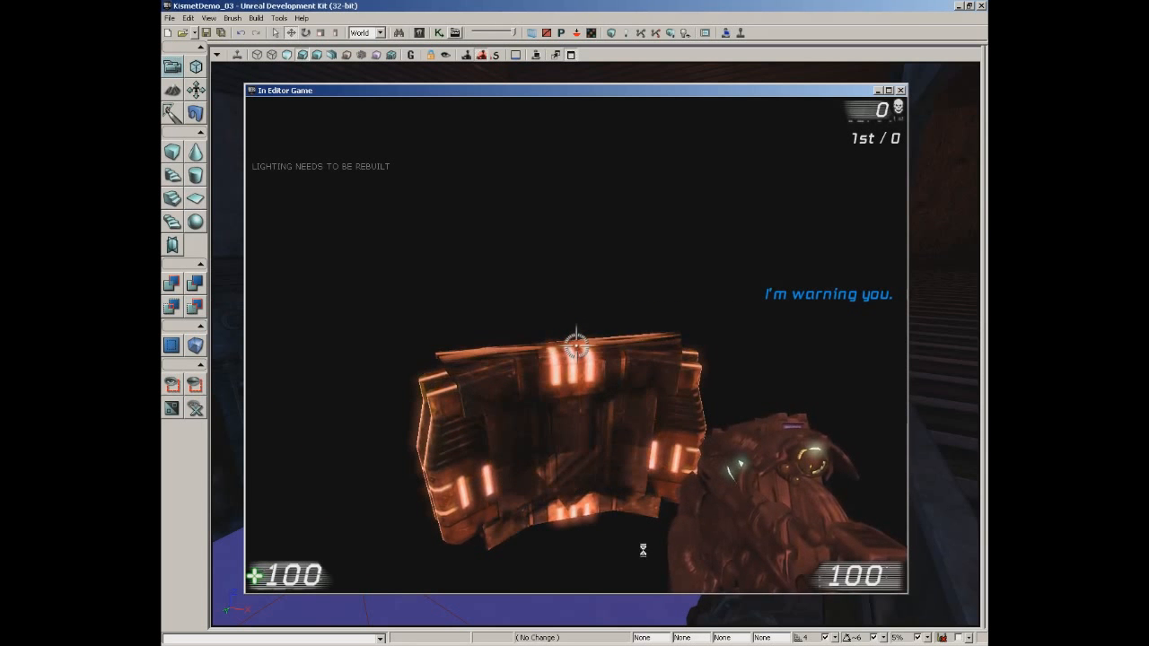
{"action": "key", "text": "Escape"}
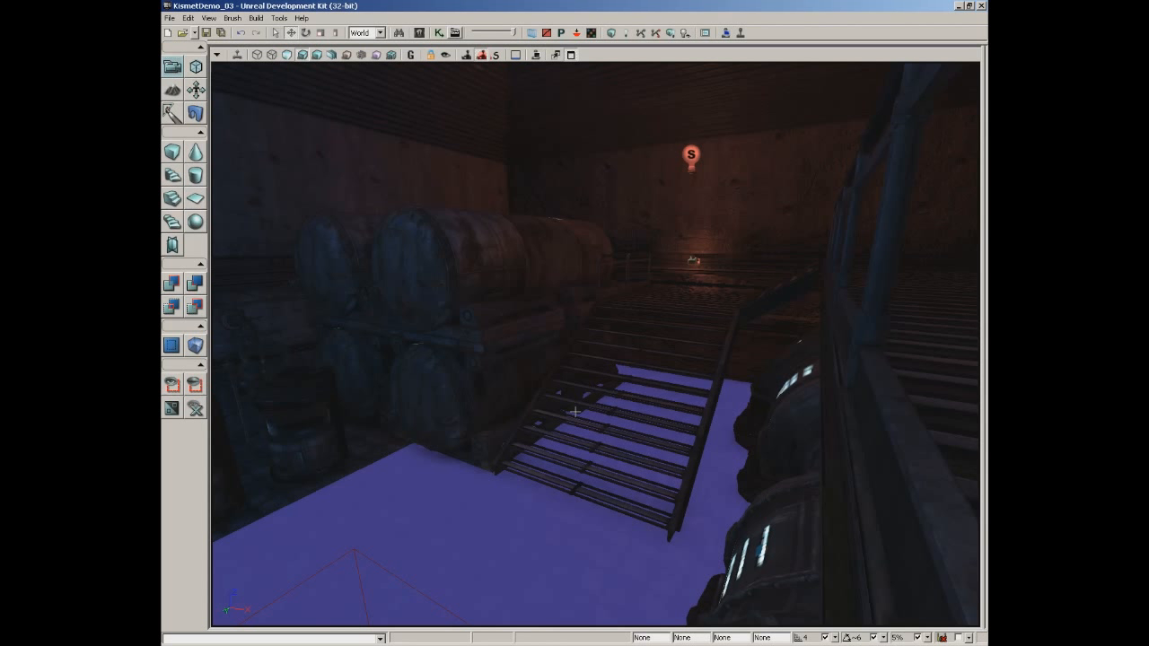
Reopen Kismet, duplicate the Play Announcement connected to Link 5 and place the copy just below it
{"action": "left_click", "coordinate": [439, 32]}
{"action": "left_click_drag", "start_coordinate": [661, 325], "coordinate": [541, 327]}
{"action": "left_click", "coordinate": [607, 253]}
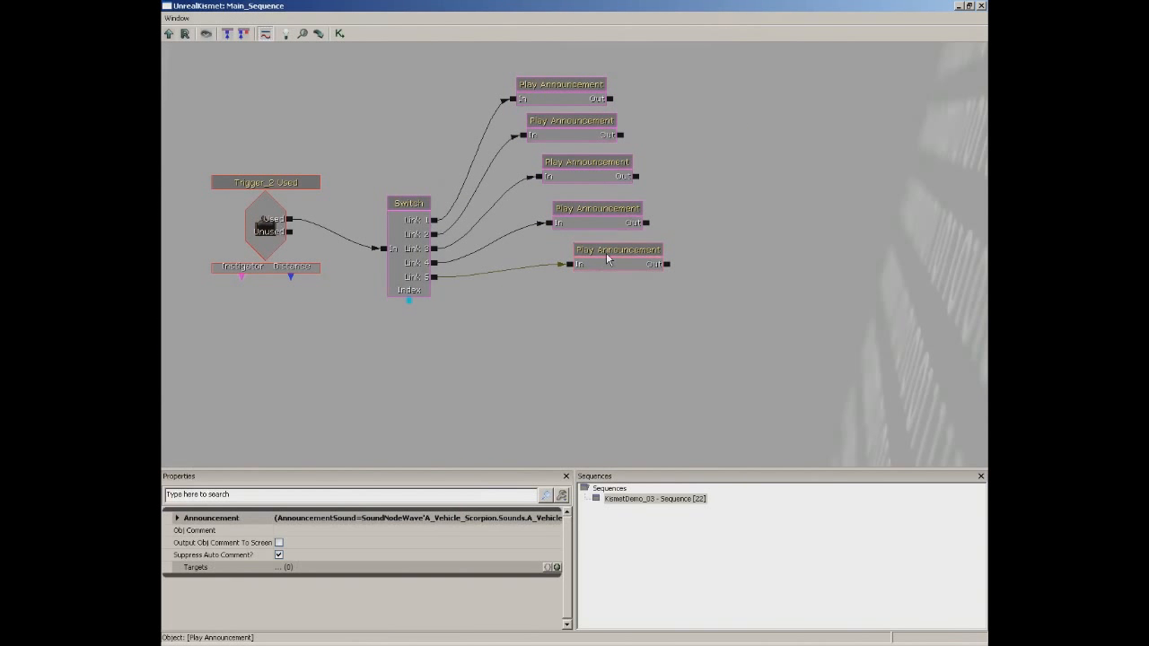
{"action": "left_click", "coordinate": [193, 523]}
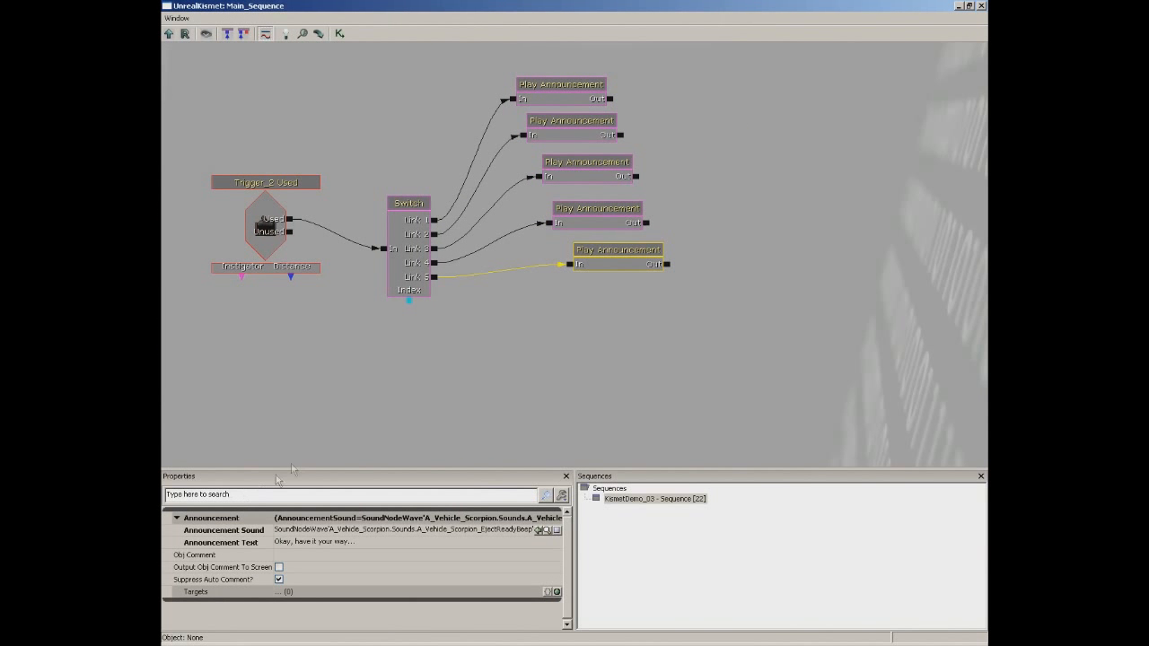
{"action": "left_click_drag", "start_coordinate": [602, 335], "coordinate": [559, 328]}
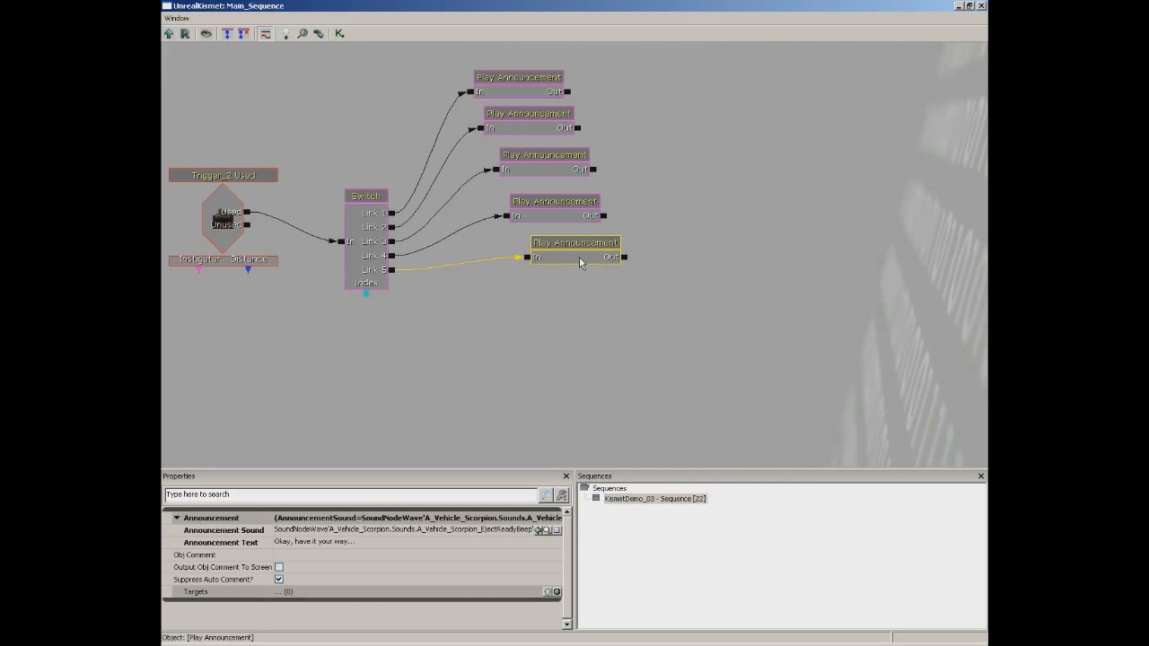
{"action": "key", "text": "ctrl+w"}
{"action": "left_click_drag", "start_coordinate": [617, 275], "coordinate": [610, 307], "text": "ctrl"}
Set the copy's announcement text to "...but don't say we didn't warn you!" and link the fifth announcement's Out to its In, closing Kismet
{"action": "left_click", "coordinate": [345, 544]}
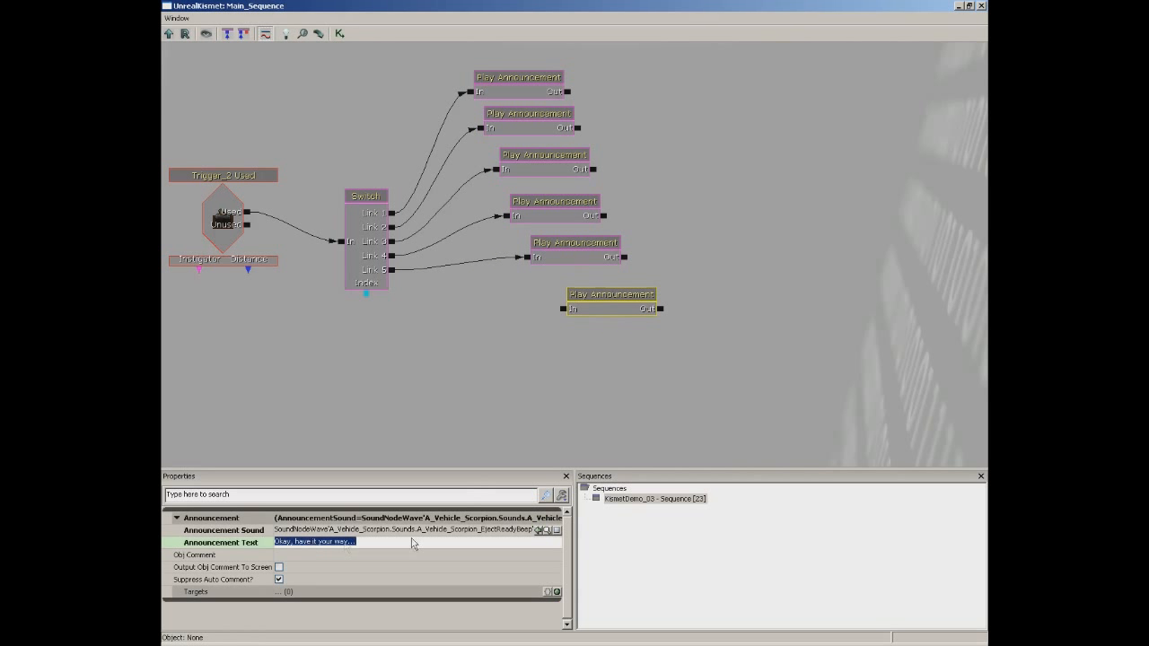
{"action": "key", "text": "BackSpace"}
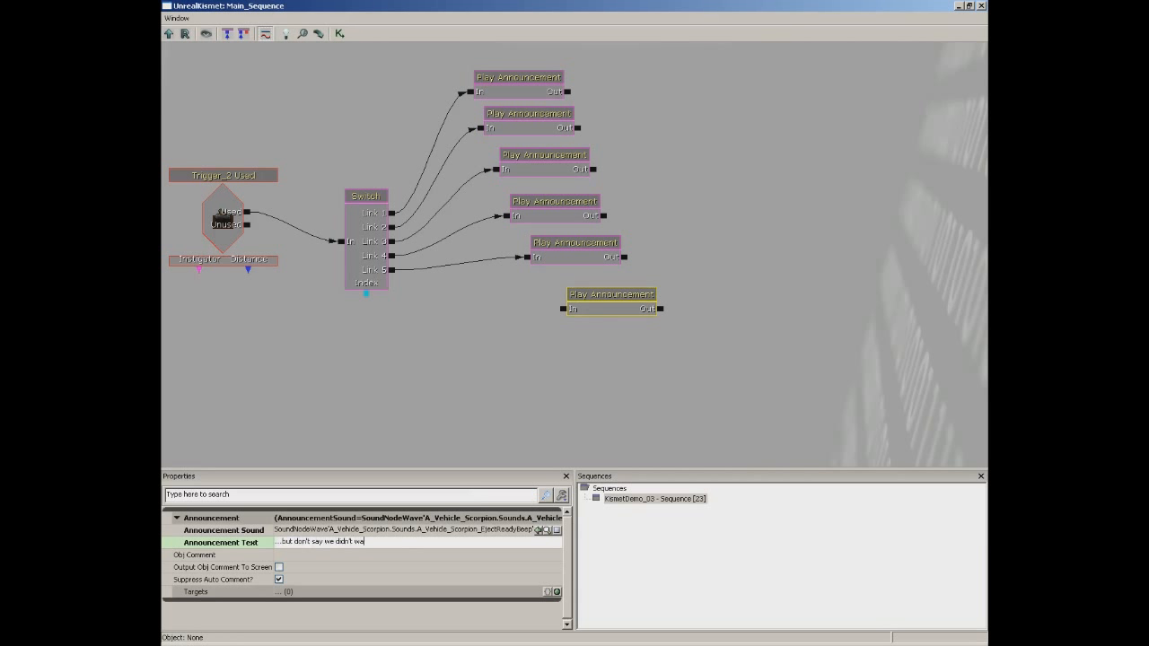
{"action": "type", "text": "you!"}
{"action": "key", "text": "Return"}
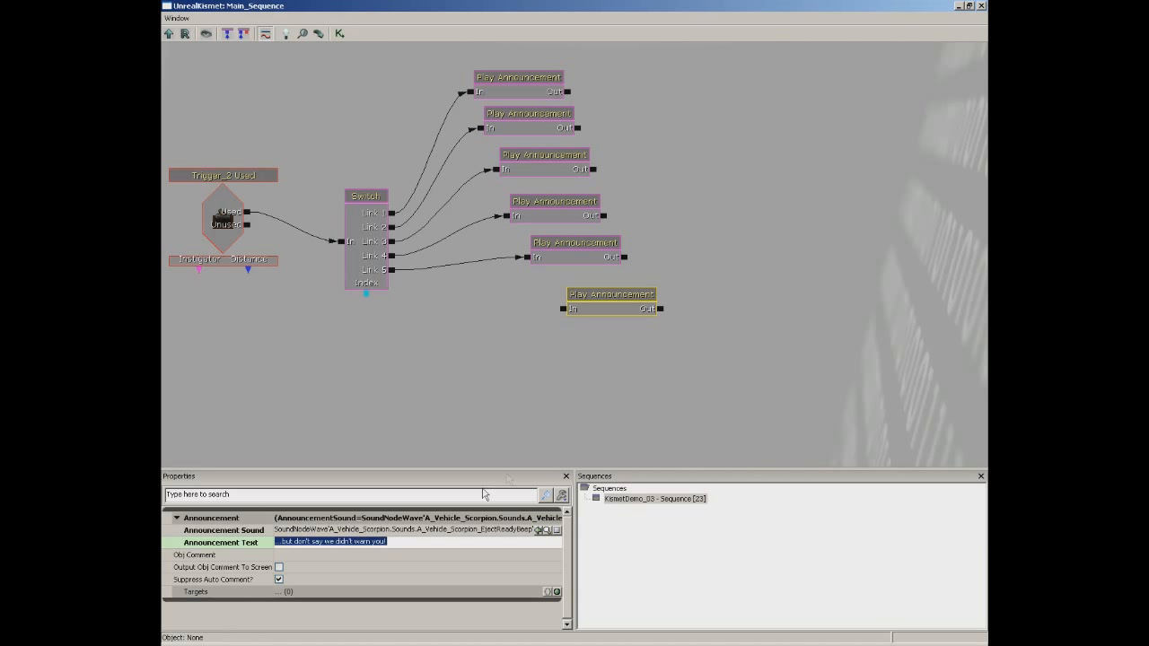
{"action": "left_click_drag", "start_coordinate": [627, 257], "coordinate": [640, 305]}
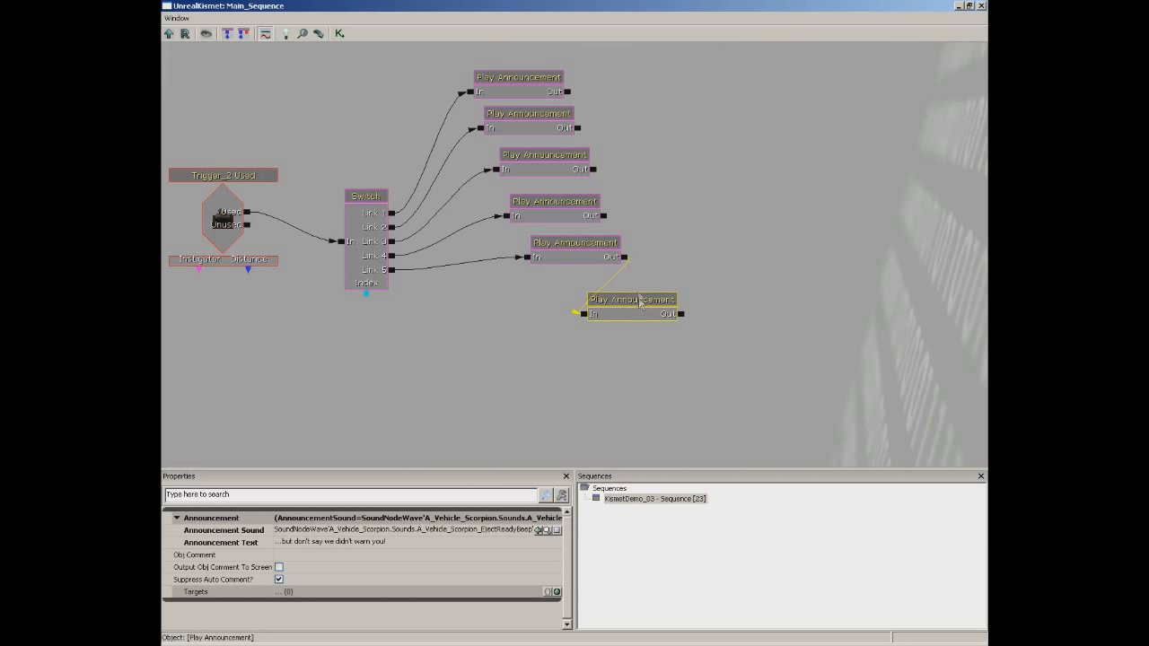
{"action": "left_click", "coordinate": [982, 7]}
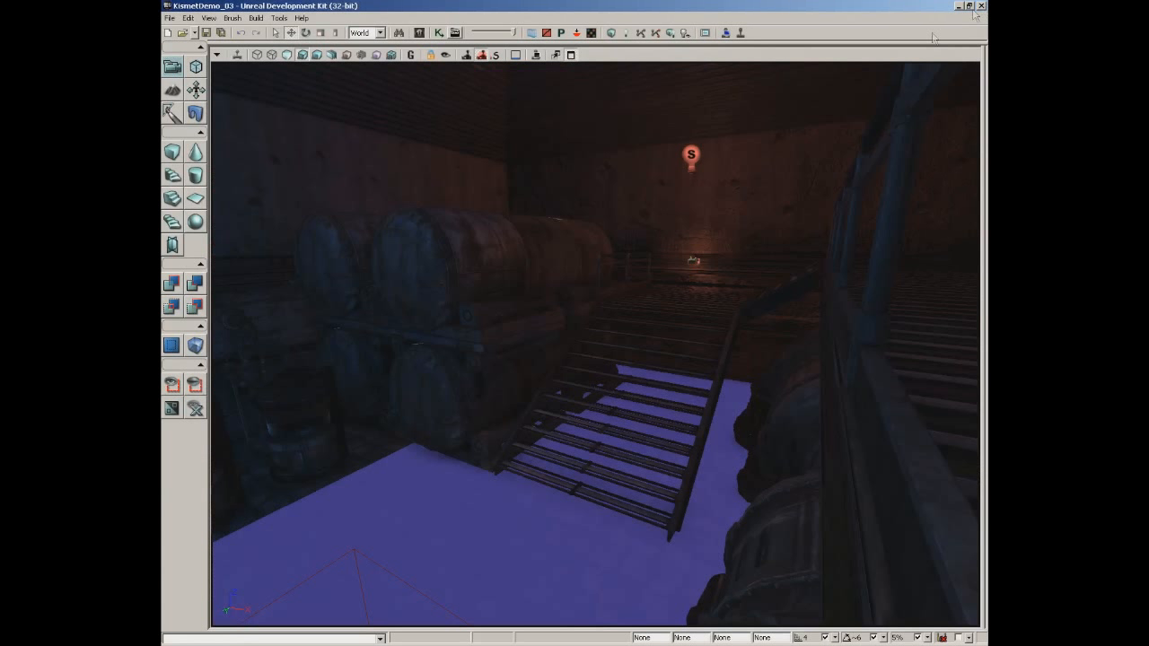
Playtest from the floor beside the stairs, using the wall switch repeatedly to check the chained final announcements, and exit the game
{"action": "right_click", "coordinate": [492, 547]}
{"action": "left_click", "coordinate": [519, 523]}
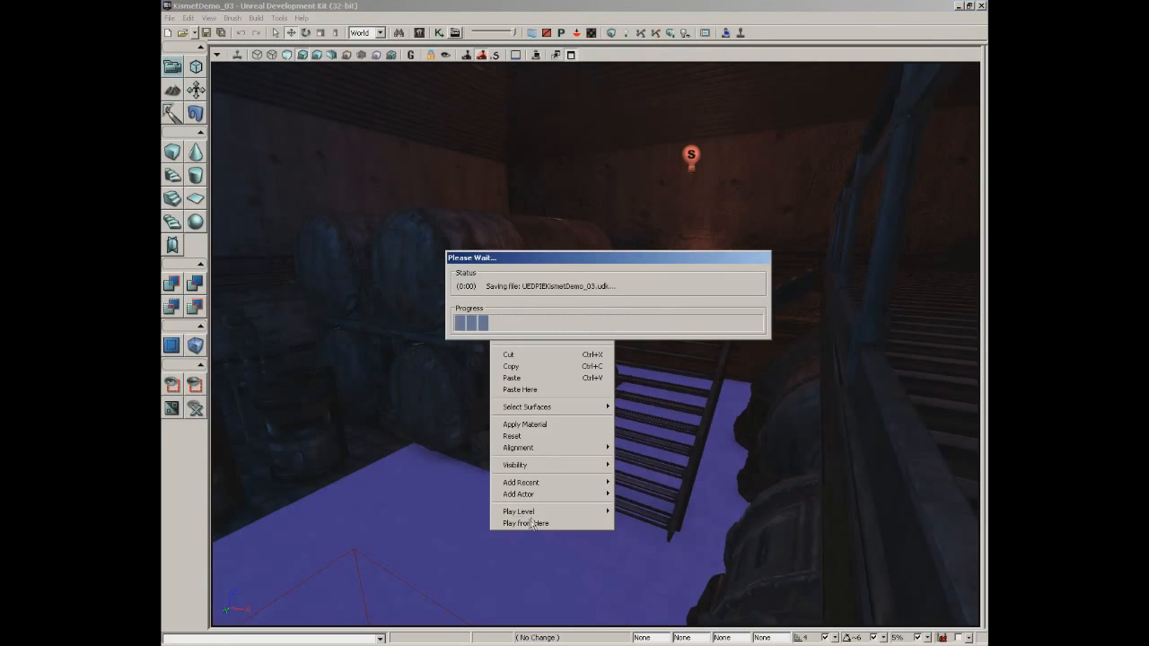
{"action": "key", "text": "w"}
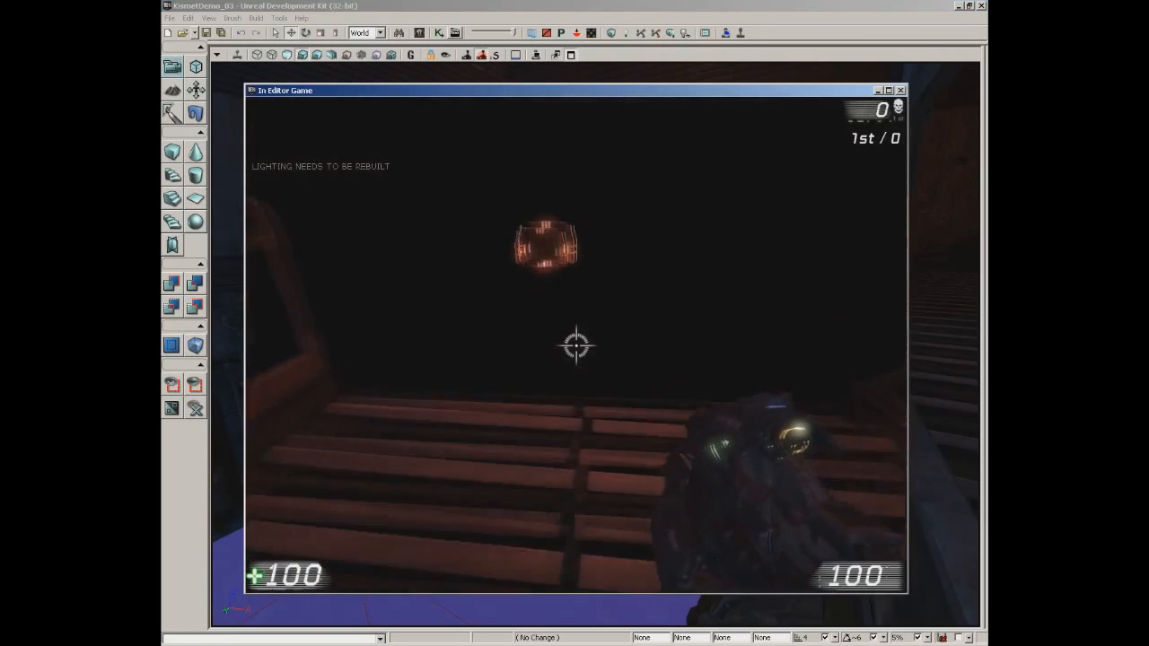
{"action": "key", "text": "e"}
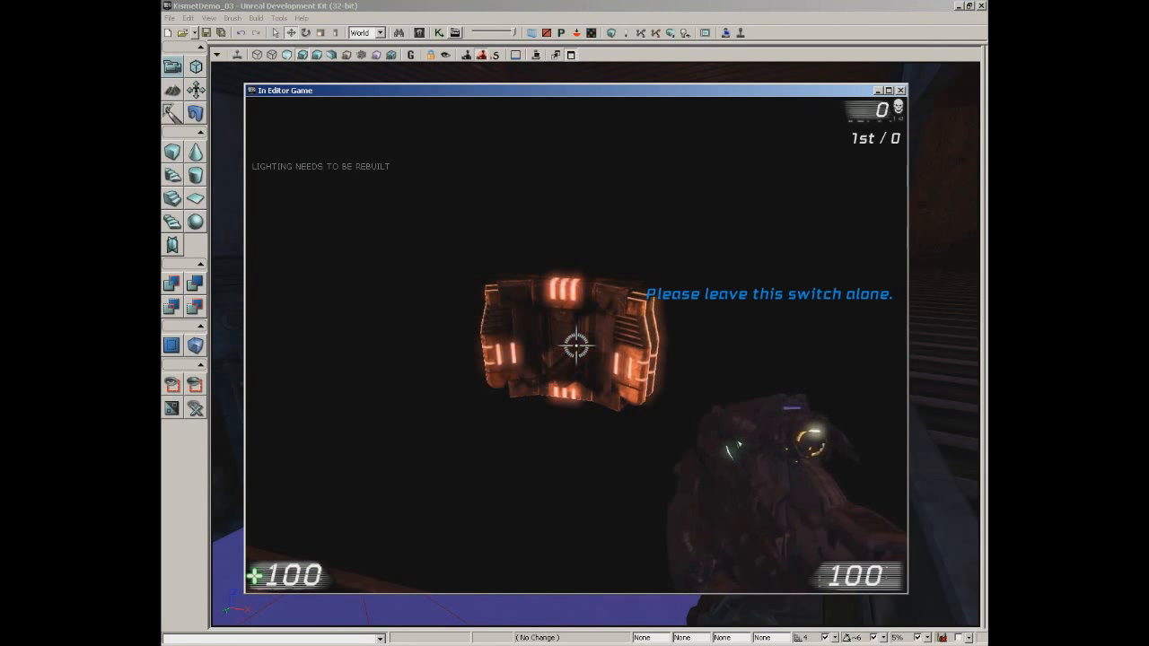
{"action": "key", "text": "e"}
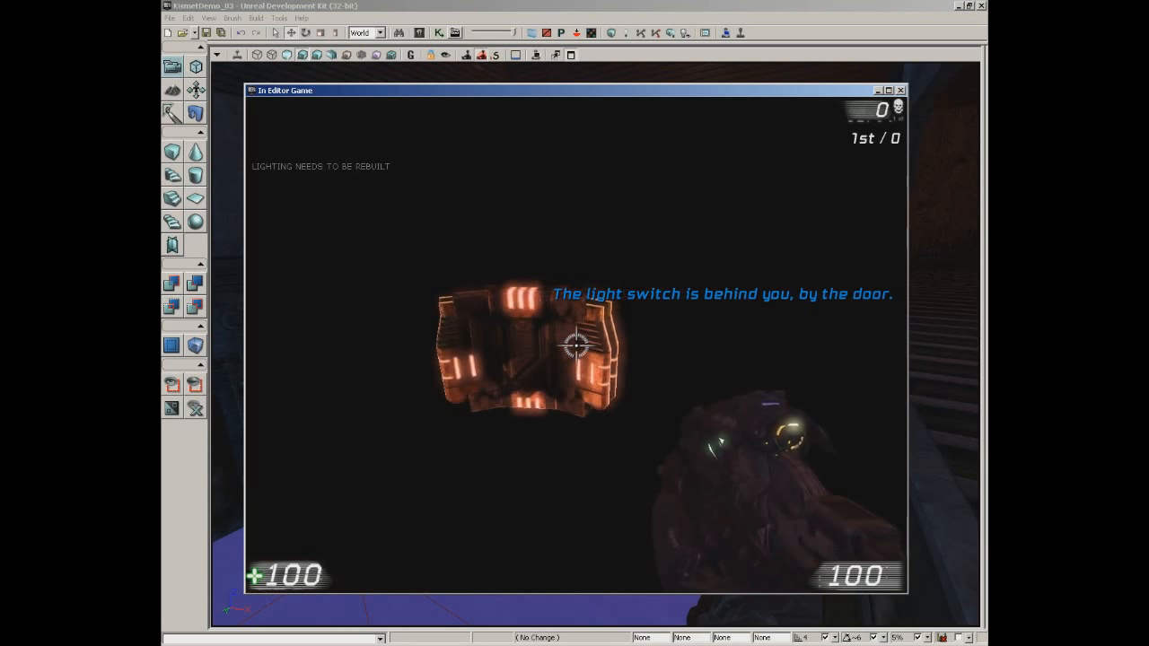
{"action": "key", "text": "e"}
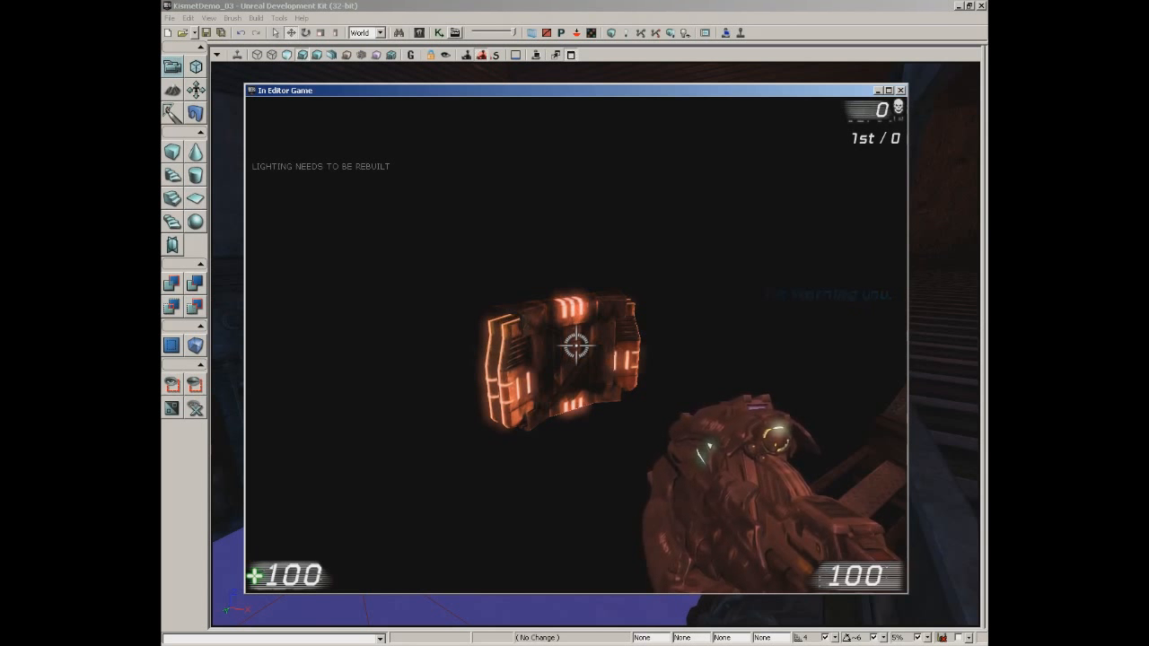
{"action": "key", "text": "e"}
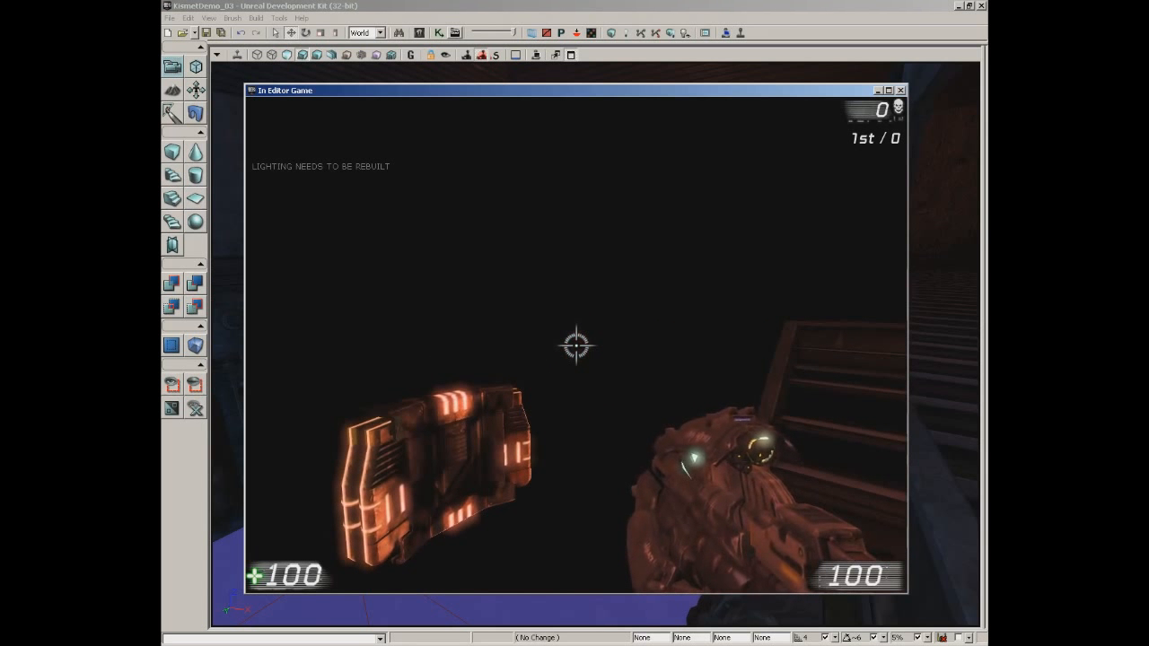
{"action": "key", "text": "Escape"}
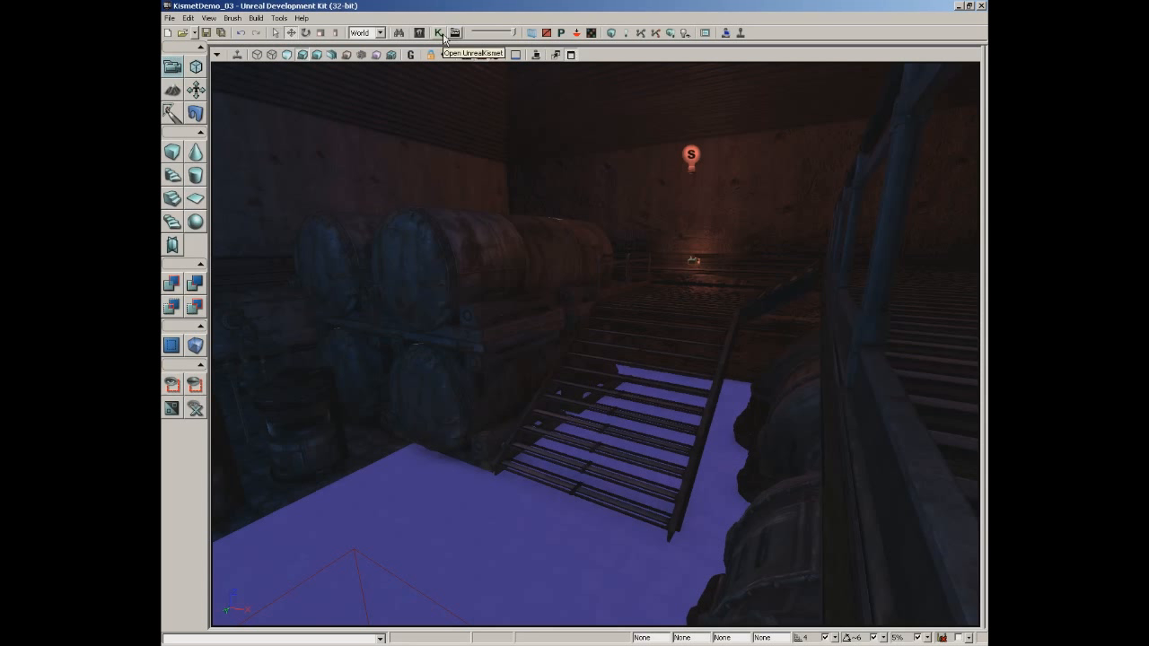
Reopen Kismet and set an activate delay of 2 on the Out of the Play Announcement connected to Link 5
{"action": "left_click", "coordinate": [439, 34]}
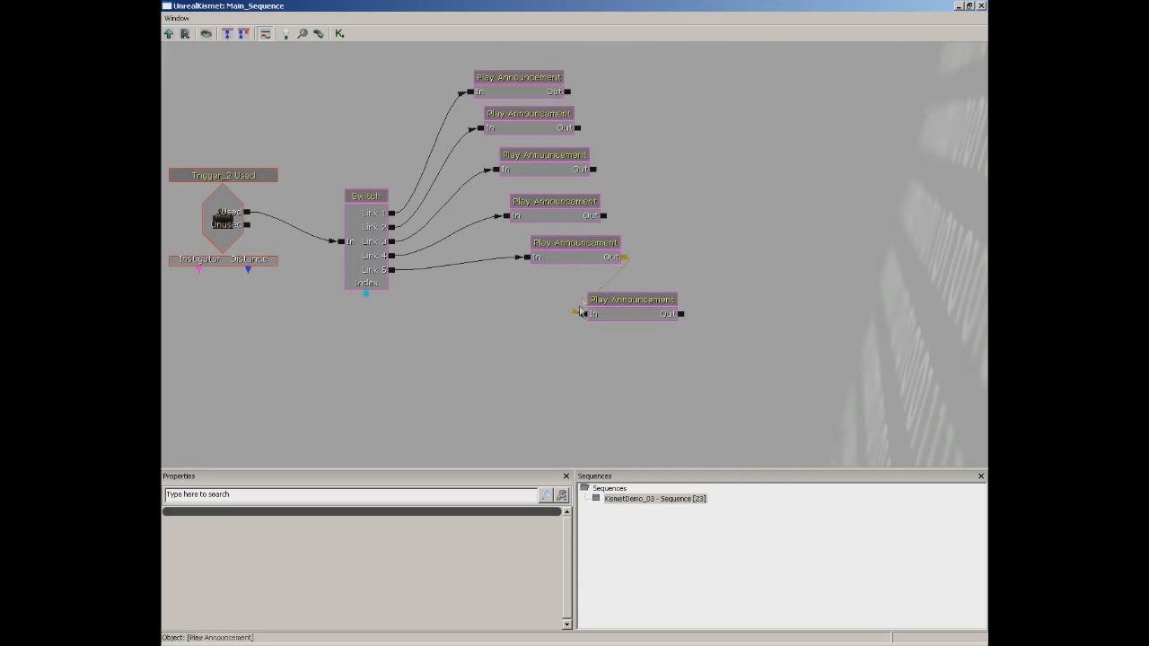
{"action": "right_click_drag", "start_coordinate": [625, 257], "coordinate": [626, 259]}
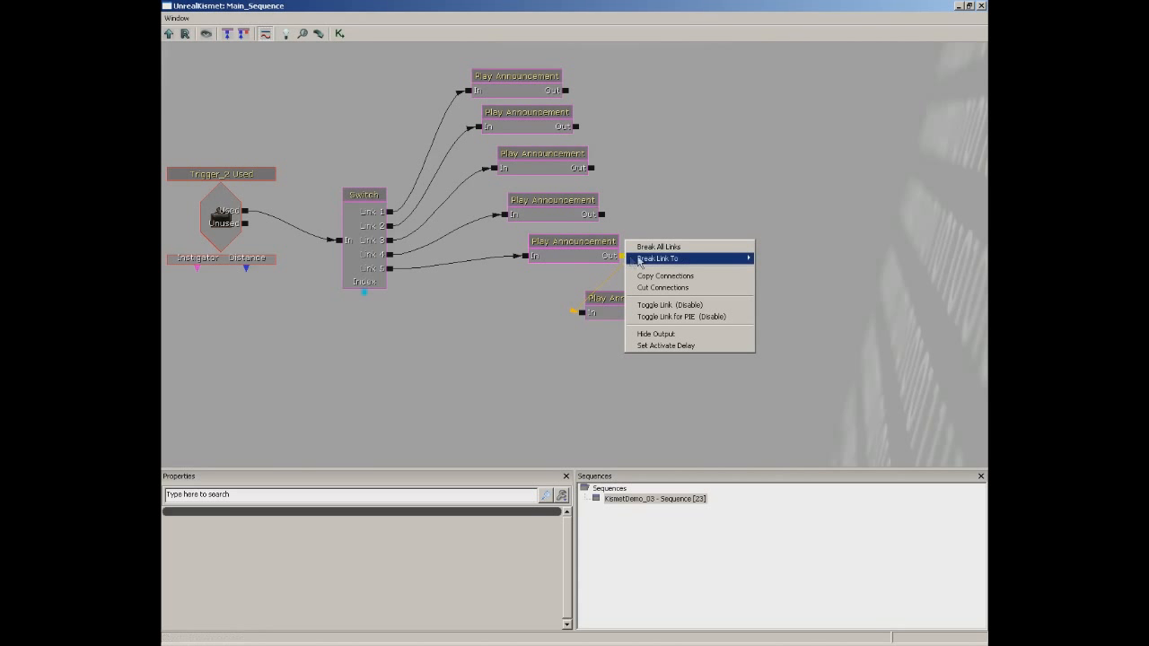
{"action": "left_click", "coordinate": [658, 345]}
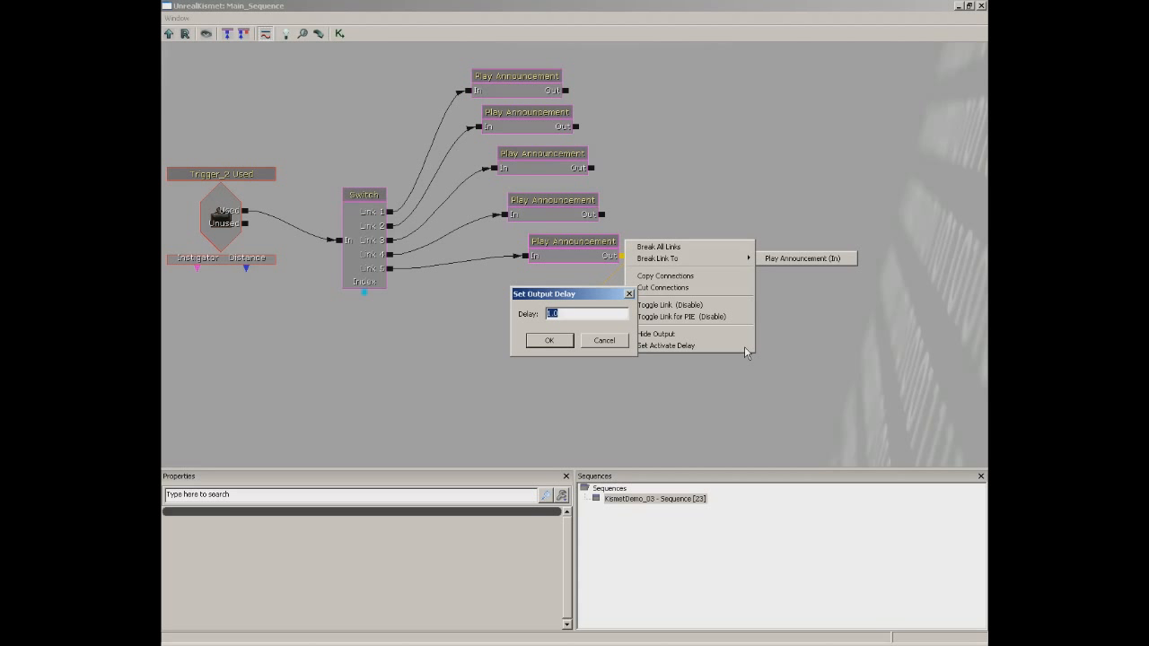
{"action": "type", "text": "2"}
{"action": "key", "text": "Return"}
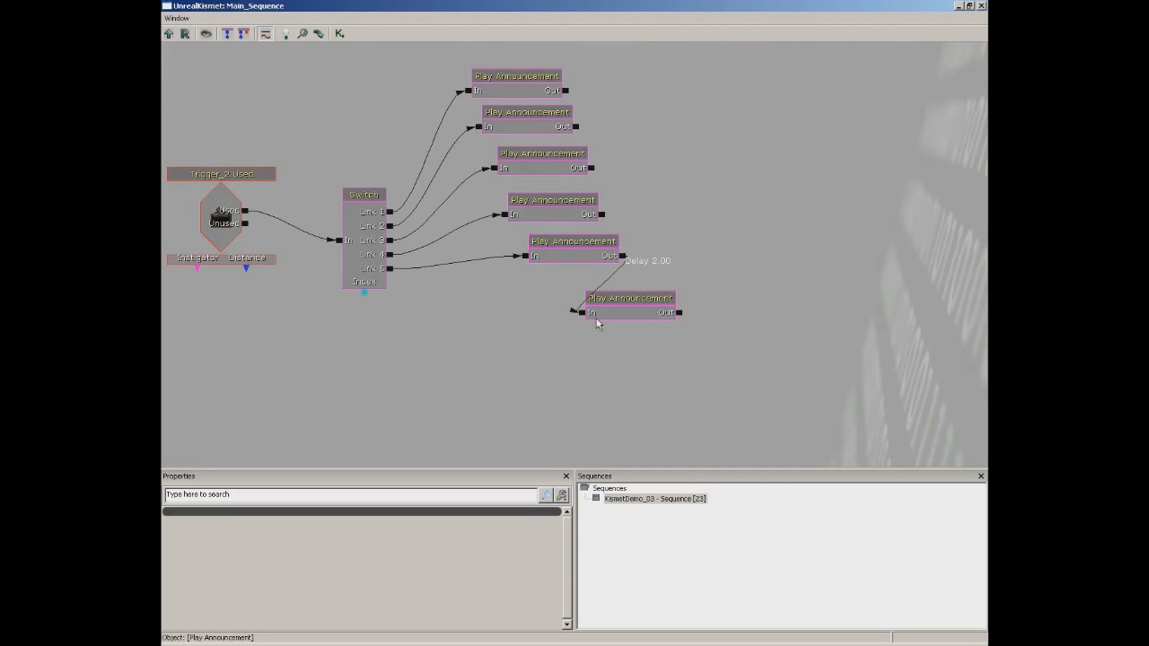
Set the Re Trigger Delay of the Trigger_2 Used event to 0
{"action": "left_click", "coordinate": [222, 227]}
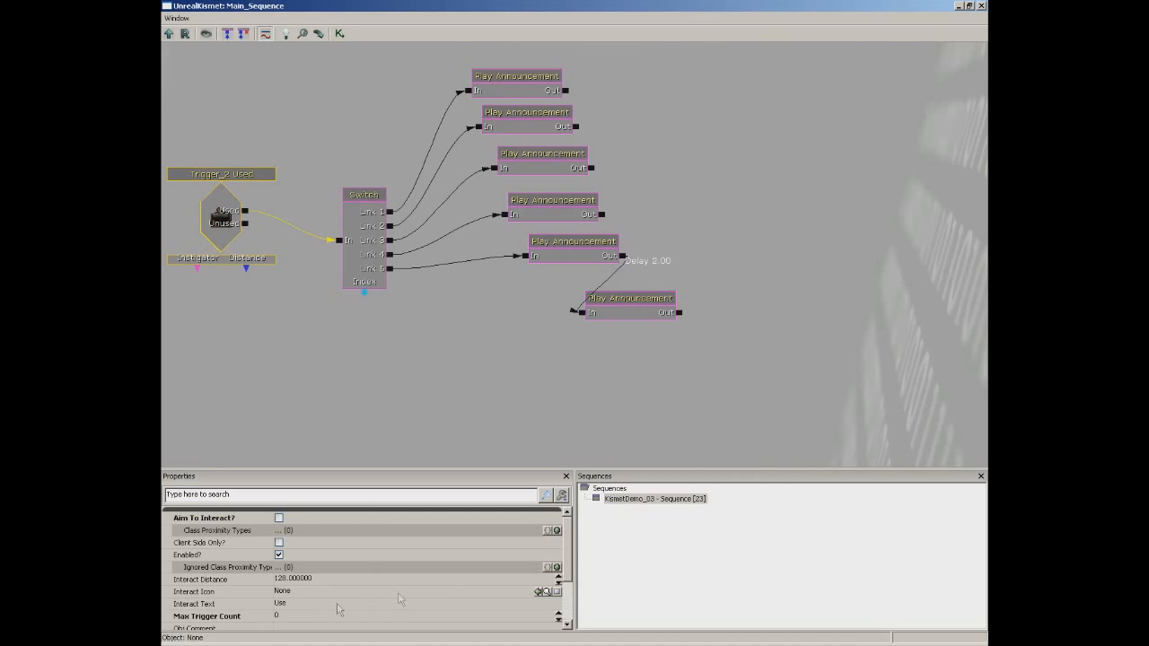
{"action": "scroll", "coordinate": [551, 556], "scroll_direction": "down", "scroll_amount": 3}
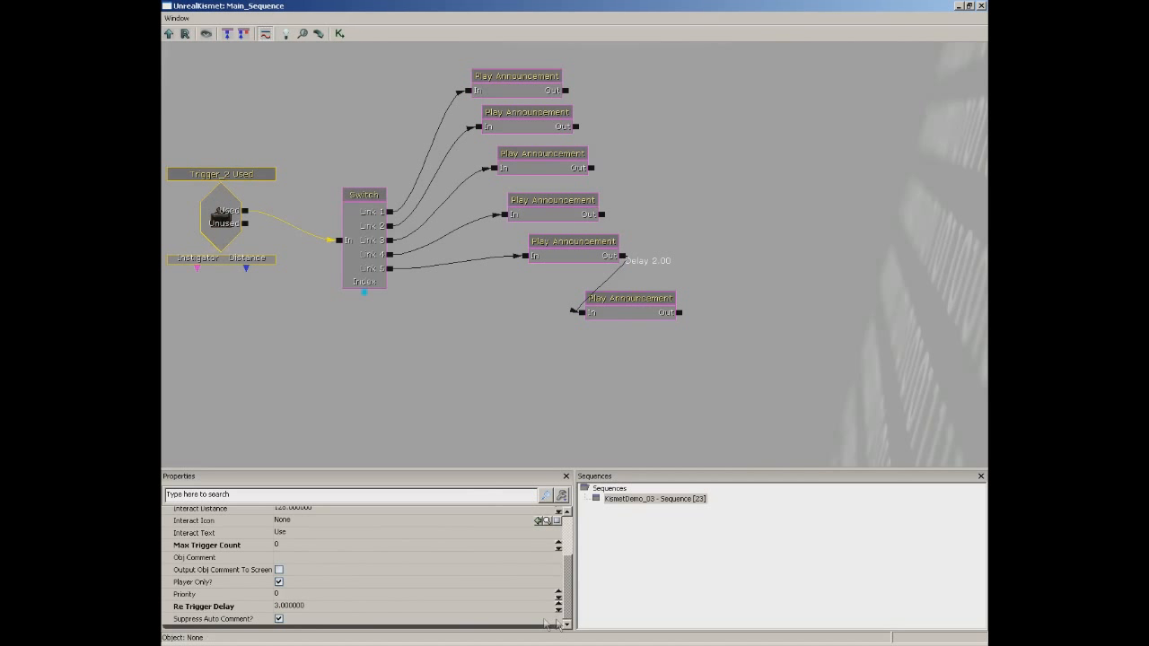
{"action": "left_click", "coordinate": [307, 608]}
{"action": "type", "text": "0"}
{"action": "key", "text": "Return"}
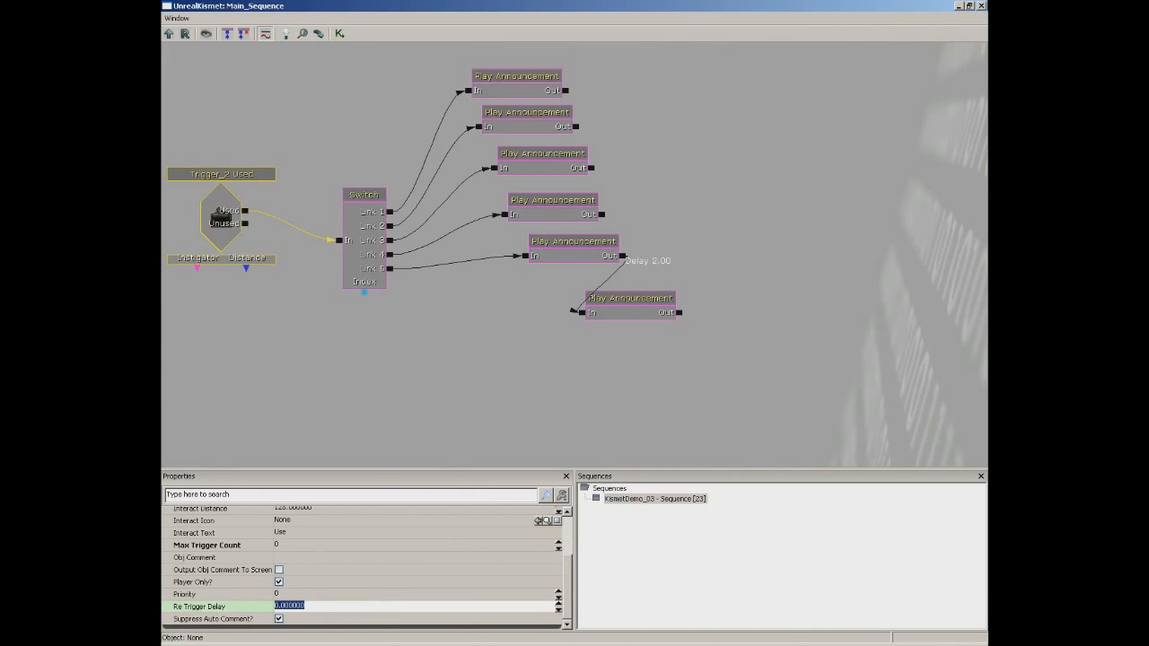
Close Kismet, playtest from the floor beside the stairs by using the wall switch repeatedly, and exit the game
{"action": "left_click", "coordinate": [981, 6]}
{"action": "right_click", "coordinate": [523, 528]}
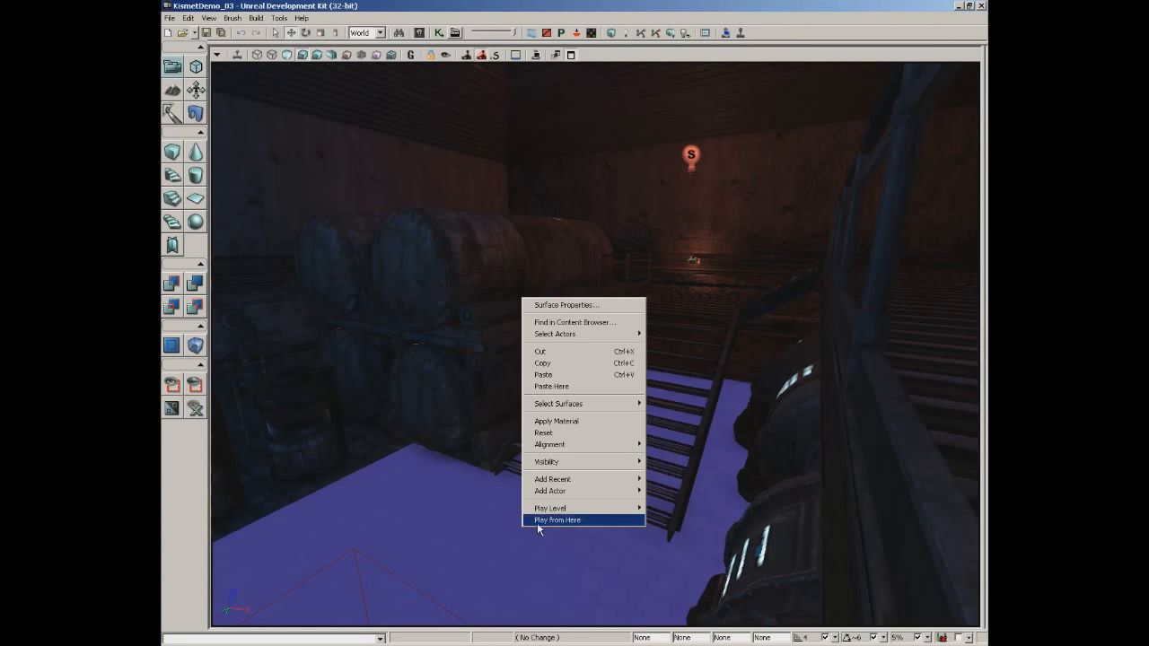
{"action": "left_click", "coordinate": [558, 521]}
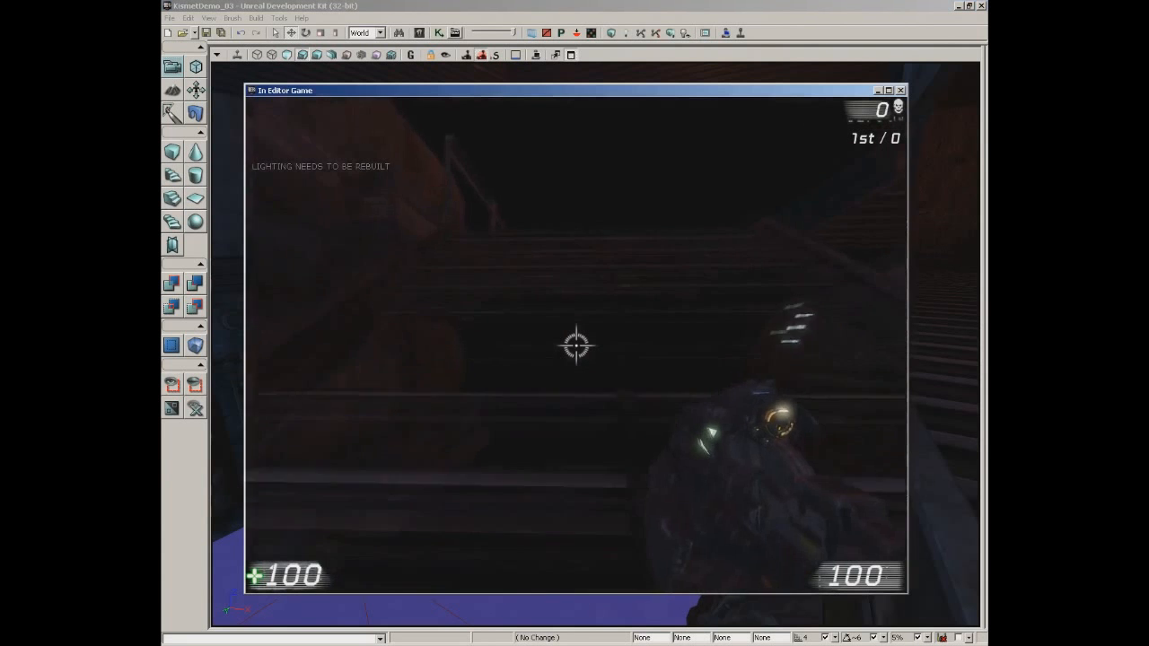
{"action": "key", "text": "w"}
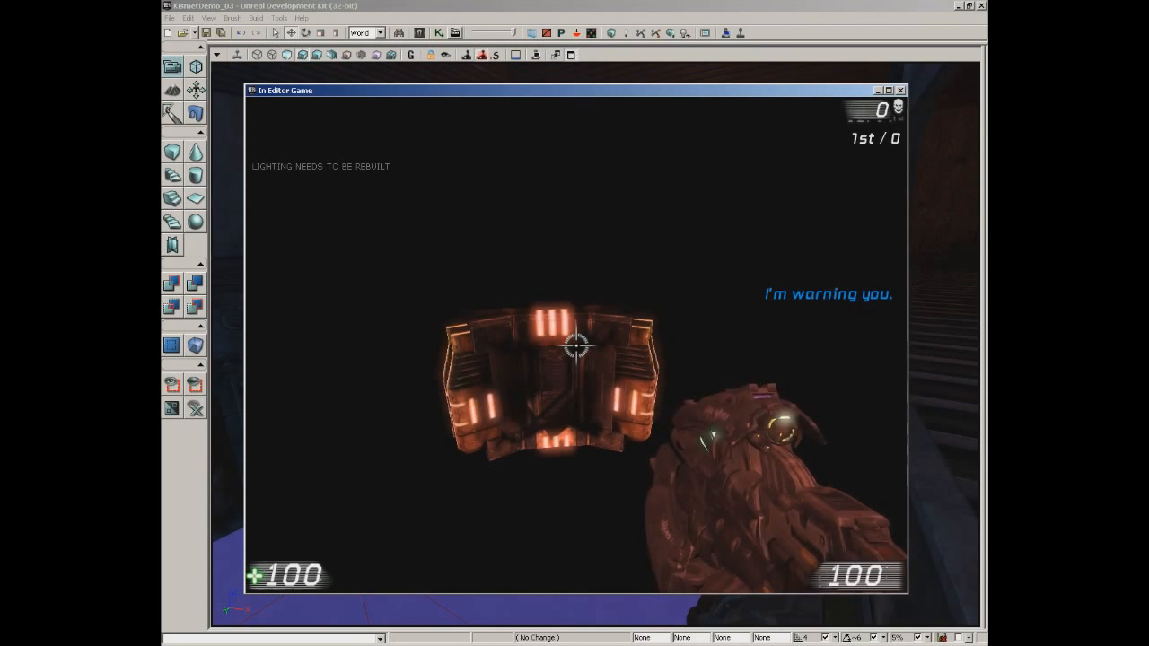
{"action": "key", "text": "e"}
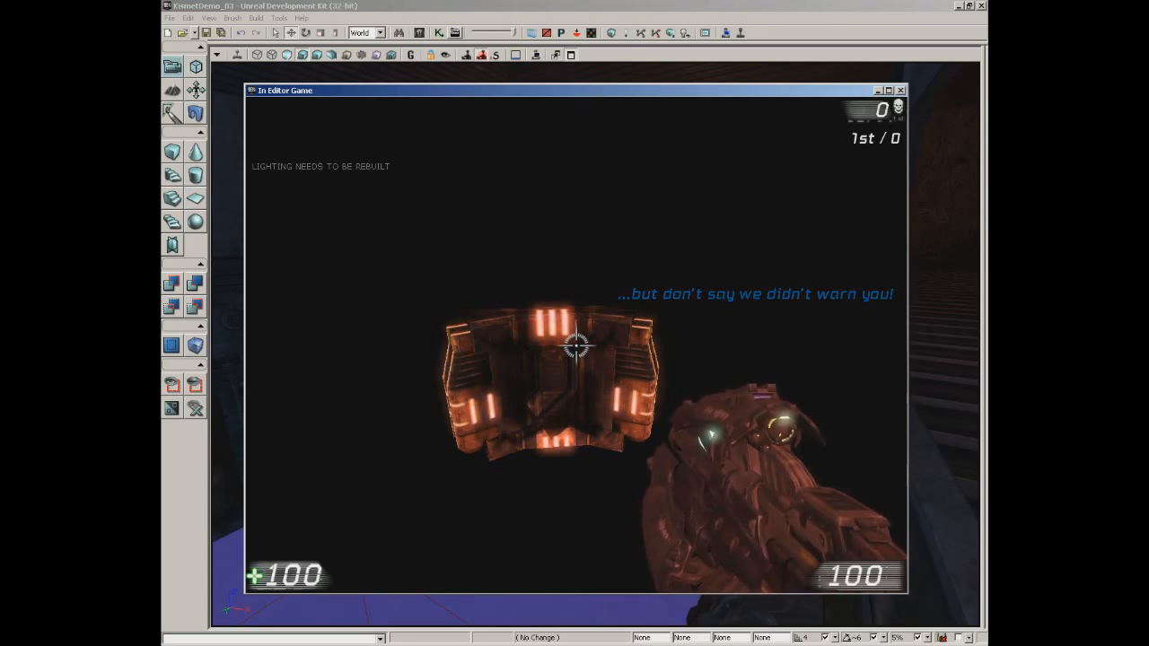
{"action": "key", "text": "Escape"}
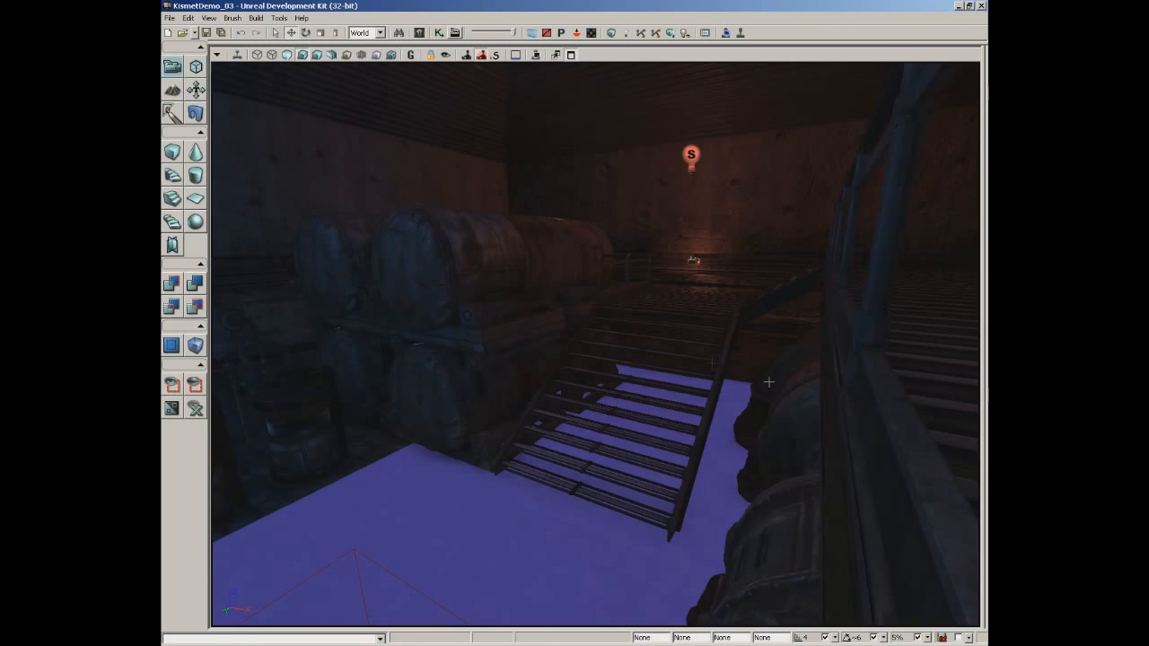
Reopen Kismet, duplicate the sixth Play Announcement below it, and link the sixth announcement's Out to the copy's In
{"action": "left_click", "coordinate": [439, 32]}
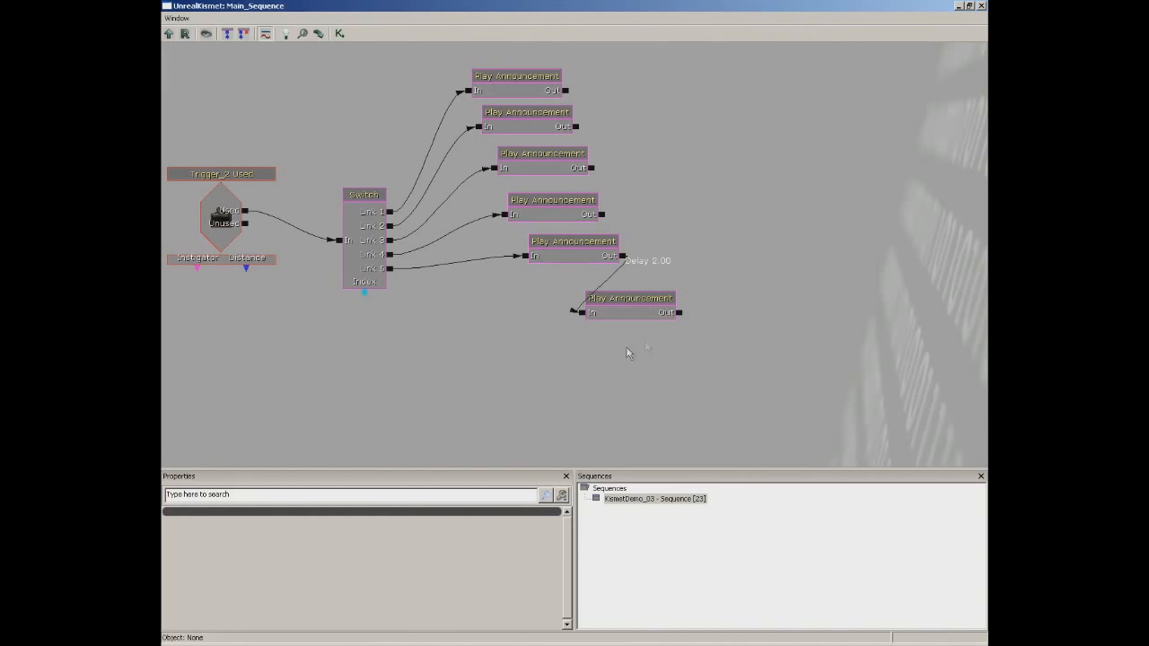
{"action": "left_click", "coordinate": [645, 311]}
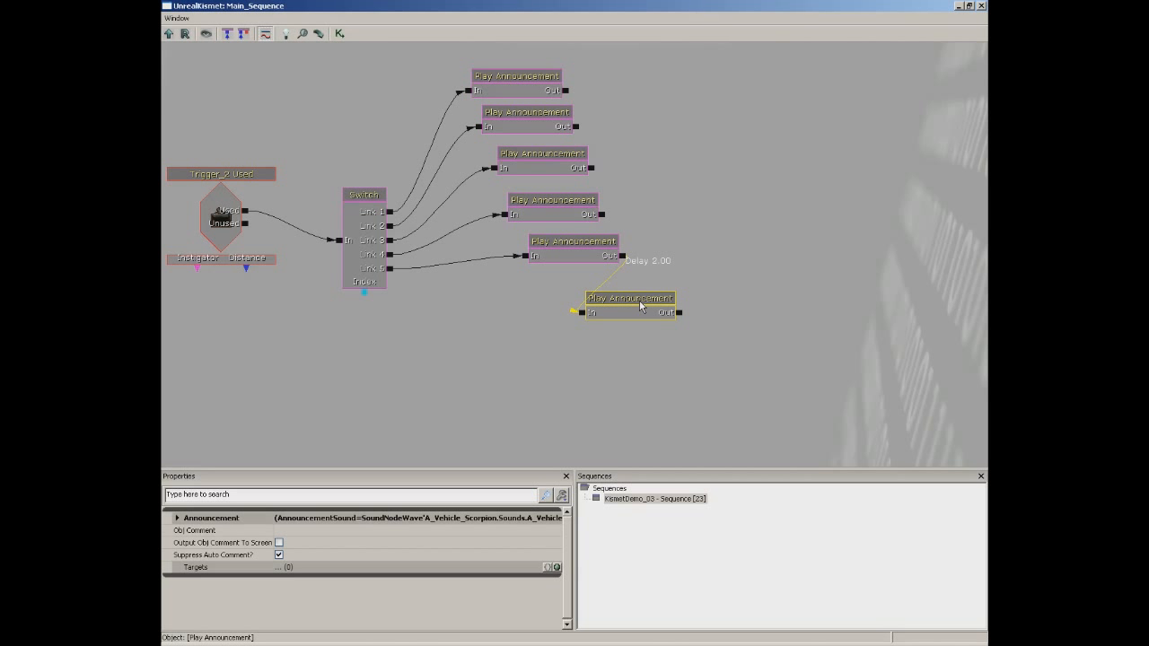
{"action": "key", "text": "ctrl+v"}
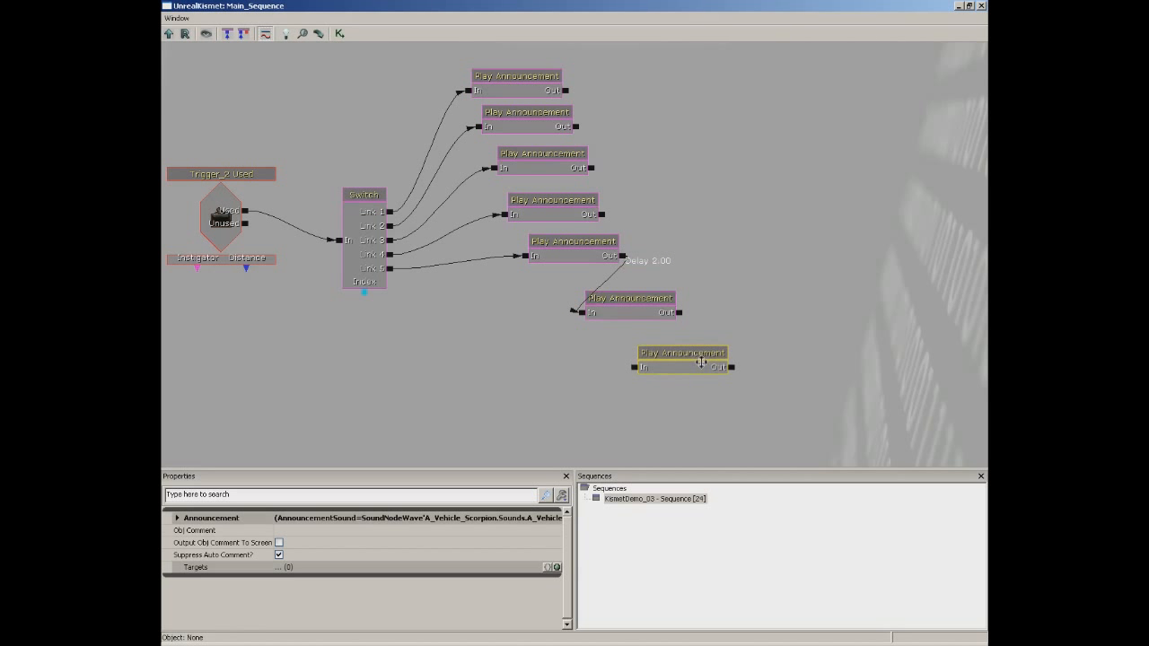
{"action": "left_click_drag", "start_coordinate": [679, 313], "coordinate": [639, 365]}
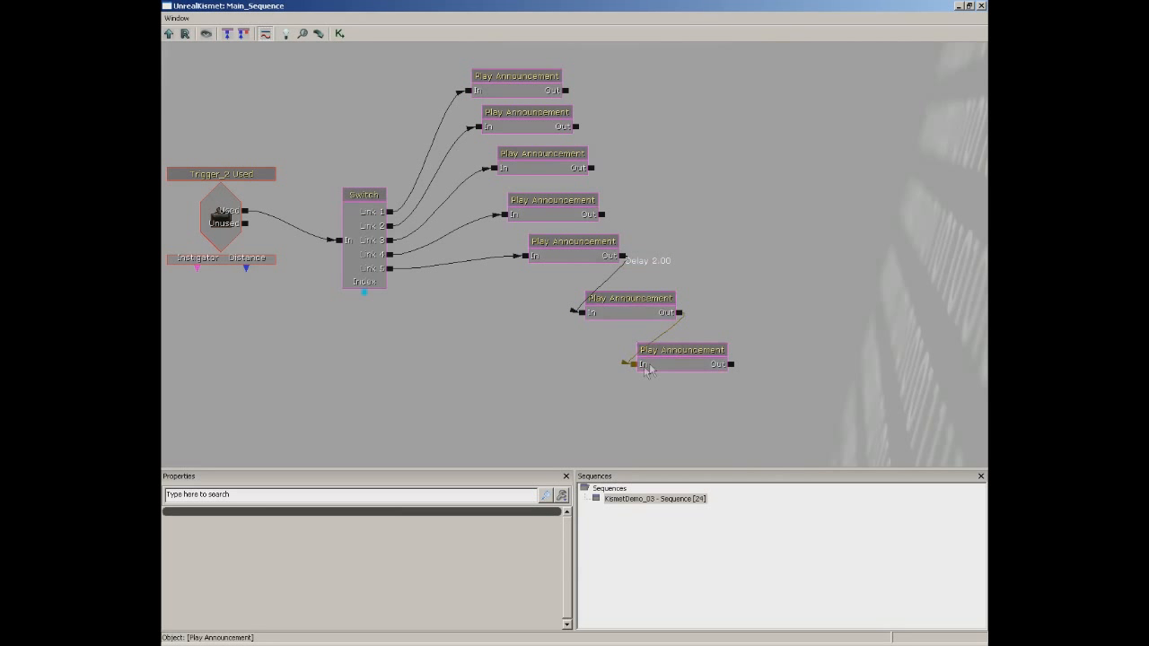
Set the new copy's announcement text to "Self-destruct sequence initiated..." and move the node slightly farther from the sixth announcement
{"action": "left_click", "coordinate": [650, 368]}
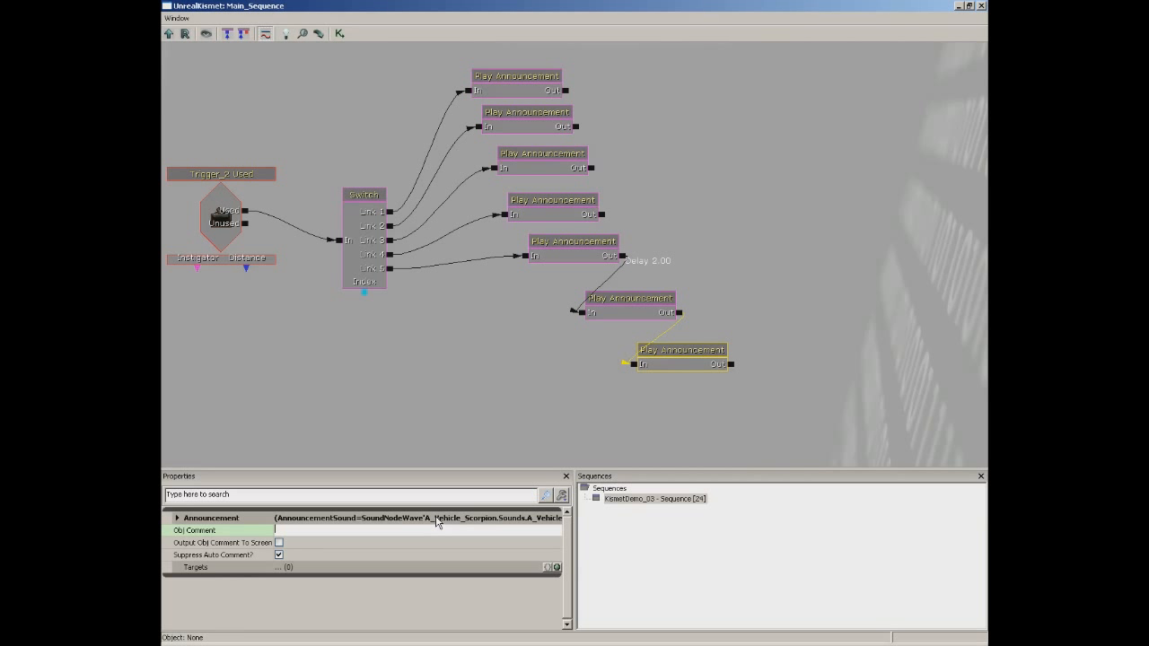
{"action": "double_click", "coordinate": [437, 519]}
{"action": "left_click", "coordinate": [359, 542]}
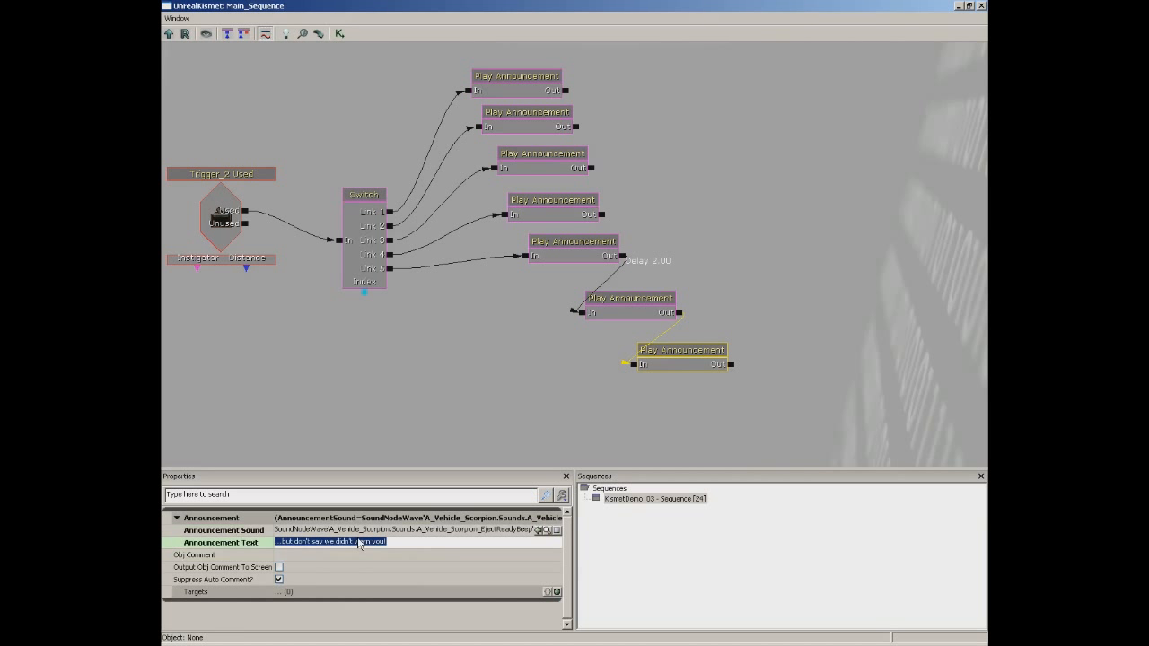
{"action": "type", "text": "Self-d"}
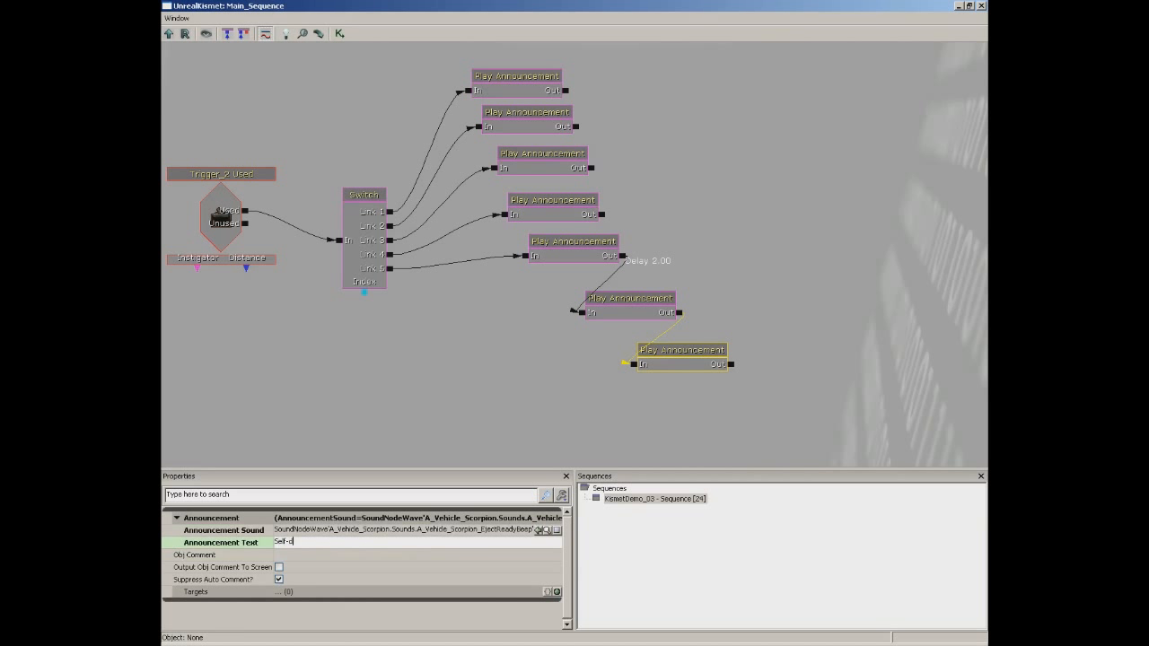
{"action": "type", "text": "estruct sequence initiated..."}
{"action": "key", "text": "Return"}
{"action": "left_click_drag", "start_coordinate": [687, 364], "coordinate": [695, 372]}
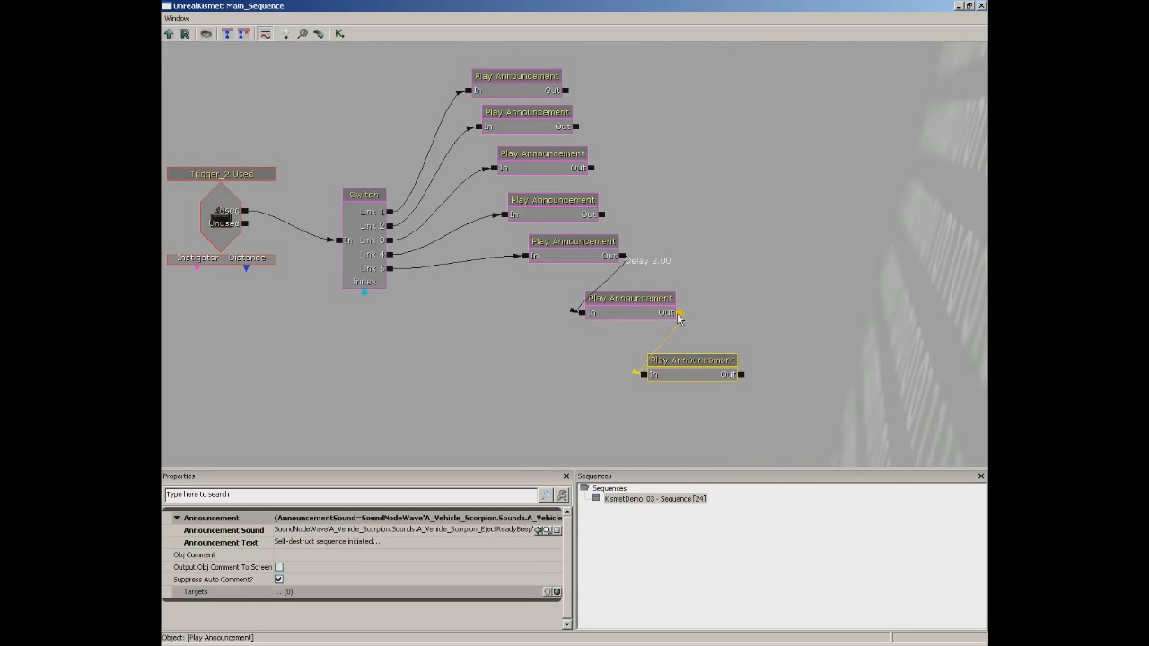
Set an activate delay of 3 on the Out of the sixth Play Announcement
{"action": "right_click", "coordinate": [680, 317]}
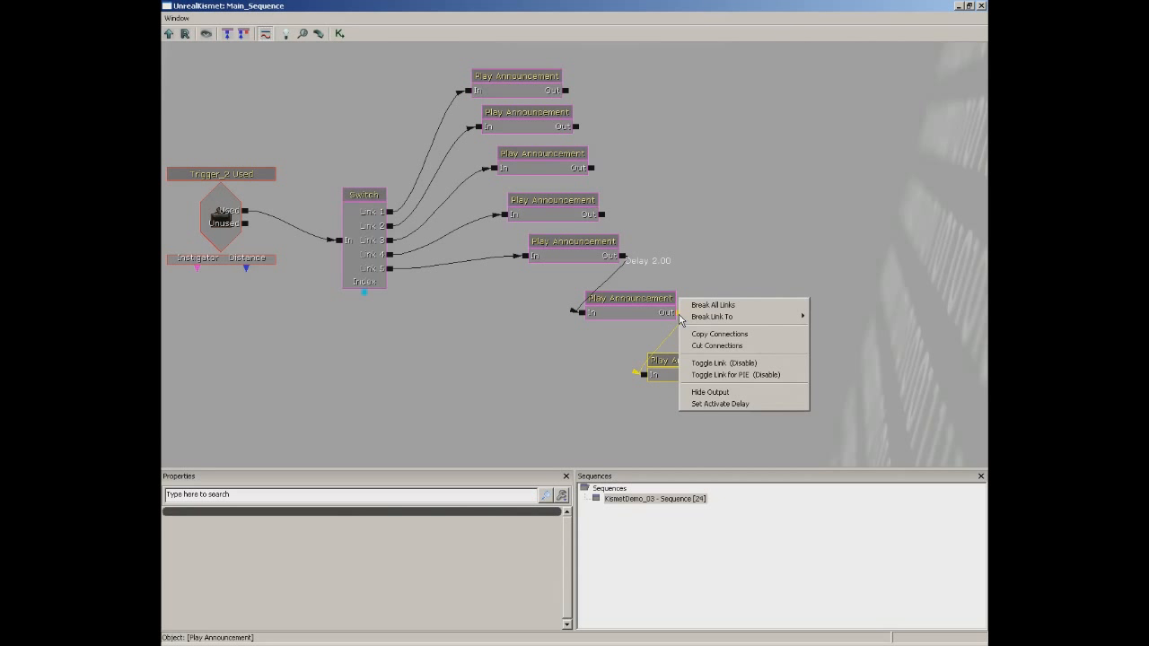
{"action": "left_click", "coordinate": [719, 404]}
{"action": "type", "text": "3"}
{"action": "key", "text": "Return"}
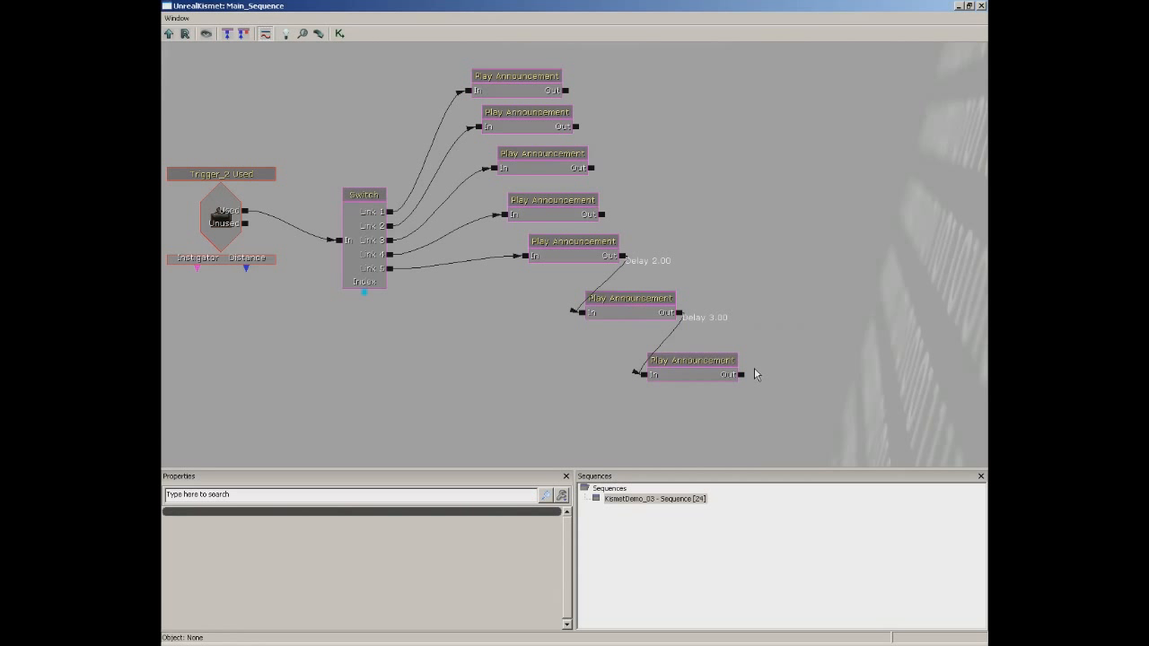
Set the activate delay to 3 on the fifth Play Announcement's Out and to 2 on the sixth one's Out
{"action": "right_click", "coordinate": [626, 258]}
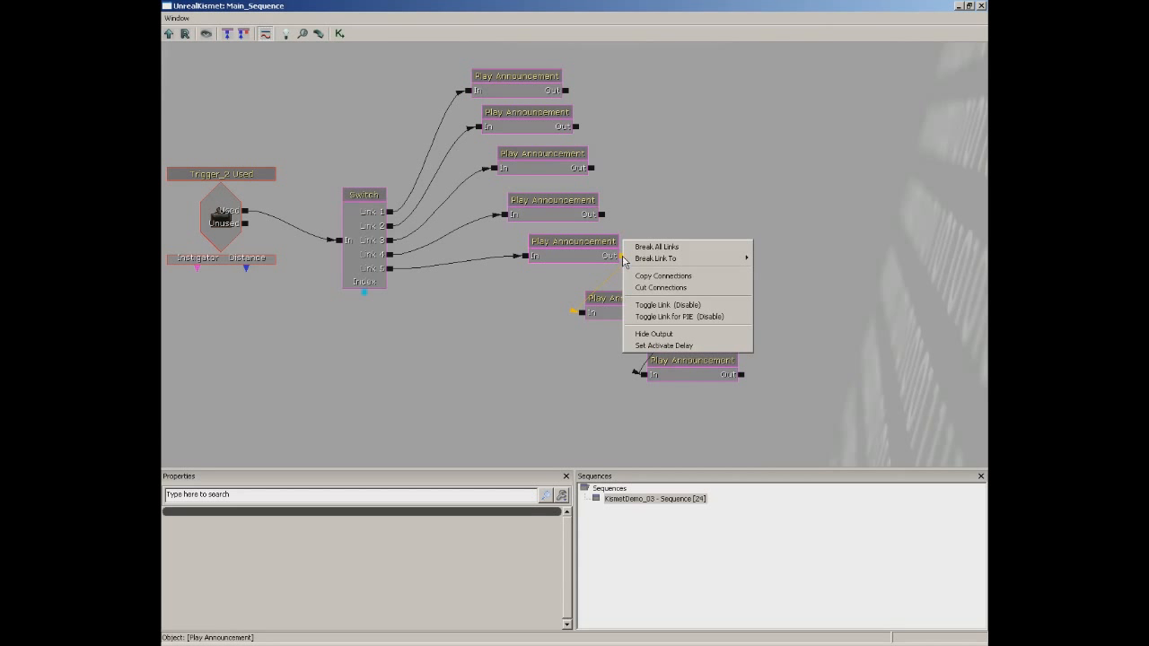
{"action": "left_click", "coordinate": [657, 334]}
{"action": "type", "text": "3"}
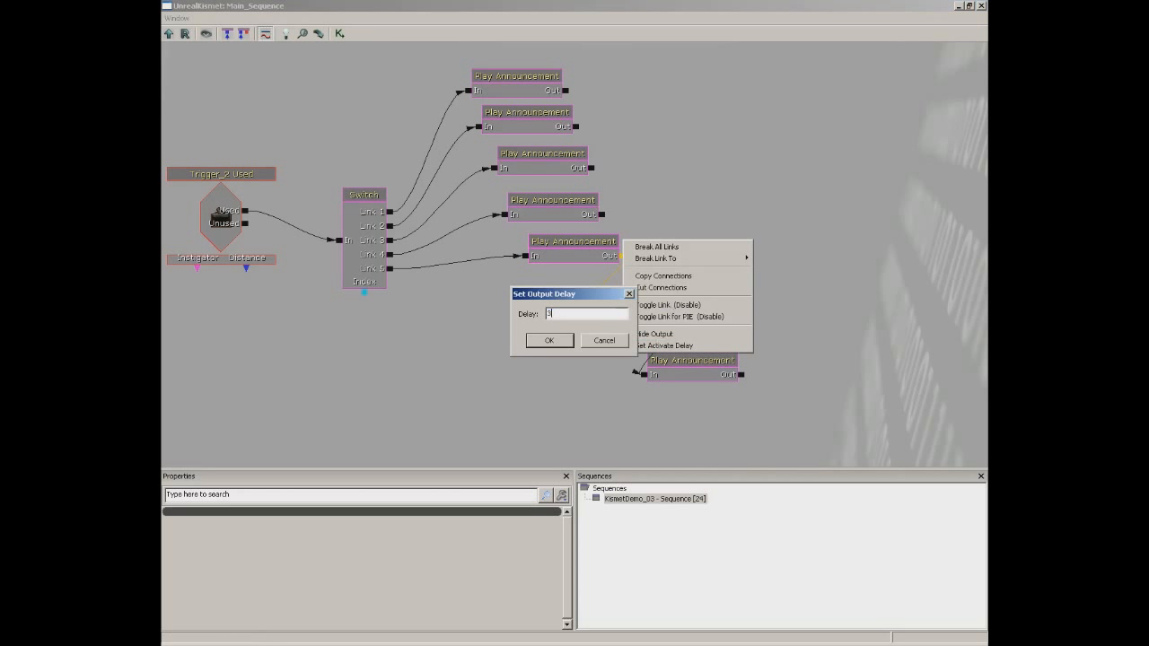
{"action": "key", "text": "Return"}
{"action": "right_click", "coordinate": [679, 314]}
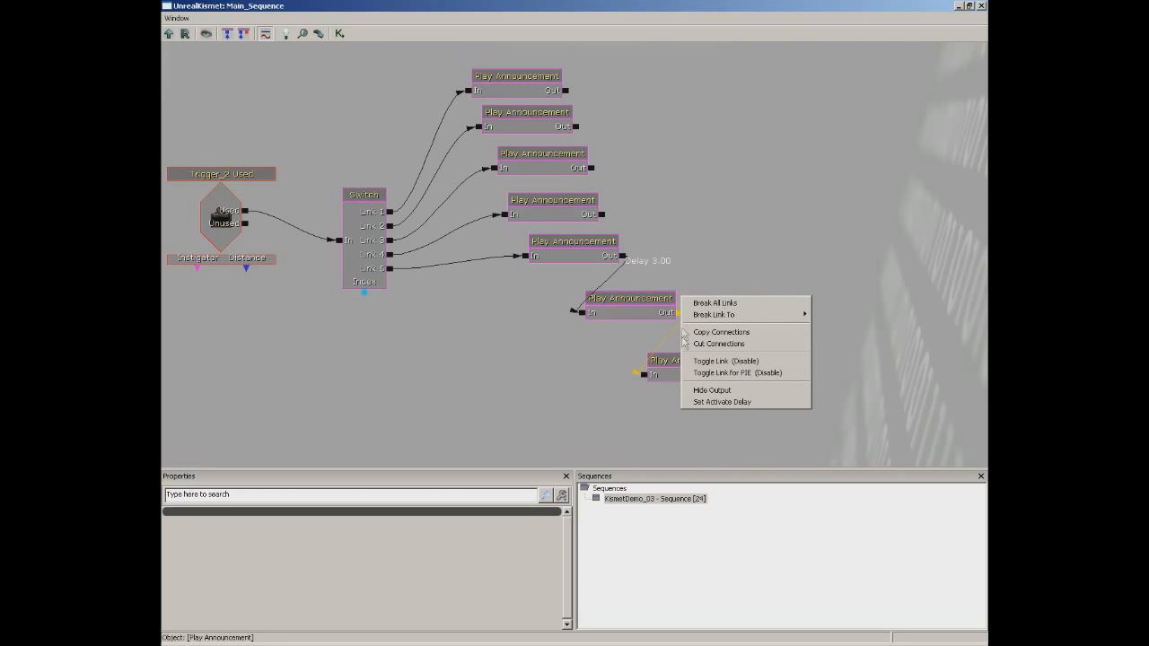
{"action": "left_click", "coordinate": [705, 403]}
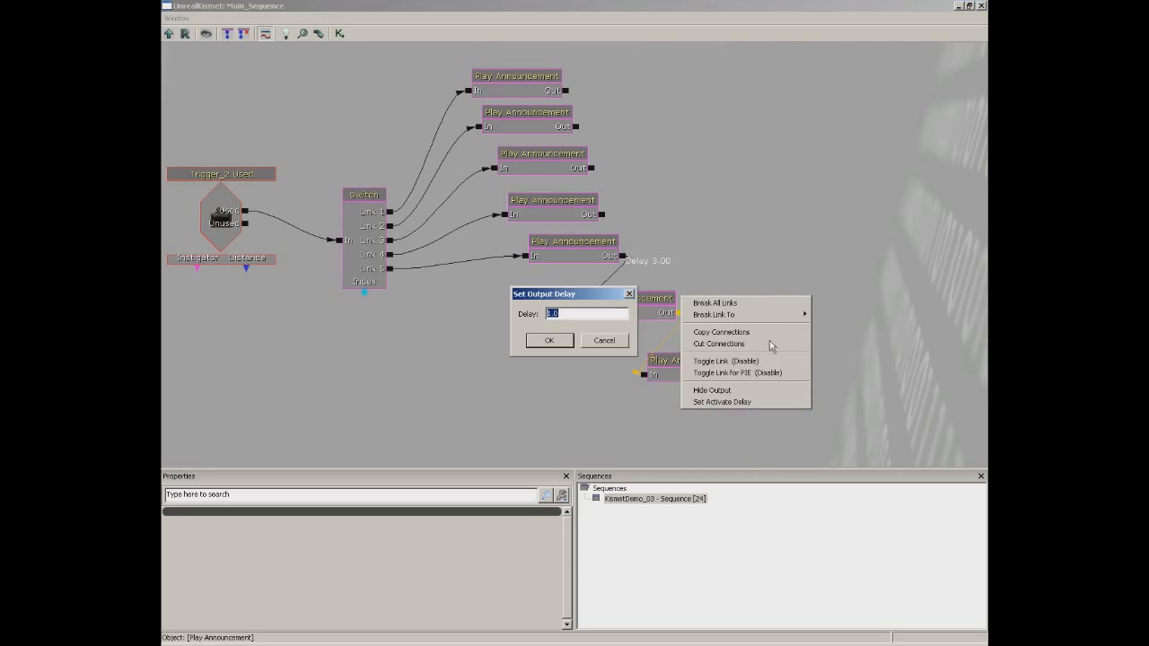
{"action": "type", "text": "2"}
{"action": "key", "text": "Return"}
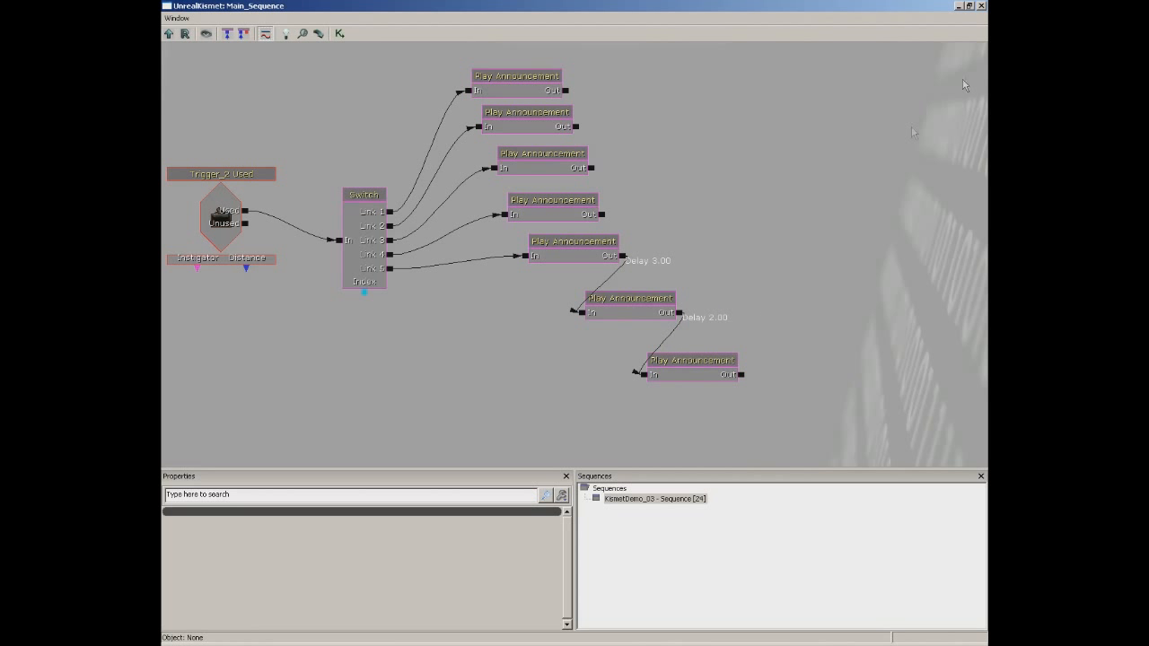
Close Kismet and playtest from the level floor, using the wall switch until the self-destruct announcement plays, and exit the game
{"action": "left_click", "coordinate": [981, 6]}
{"action": "right_click", "coordinate": [436, 320]}
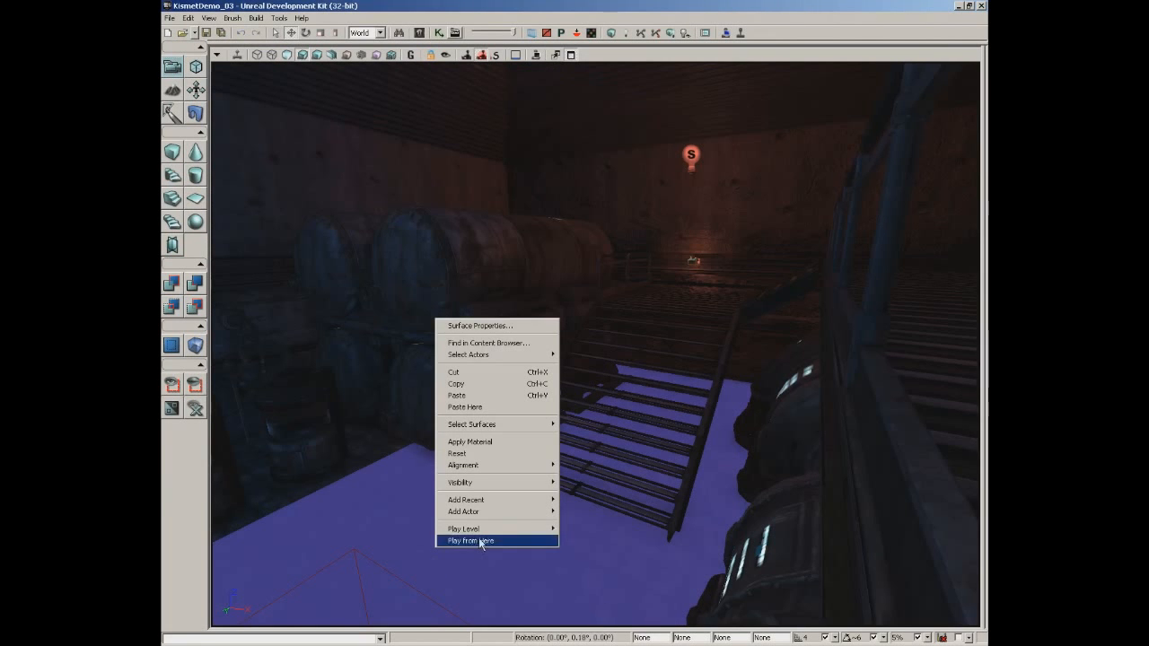
{"action": "left_click", "coordinate": [482, 541]}
{"action": "key", "text": "w"}
{"action": "key", "text": "e"}
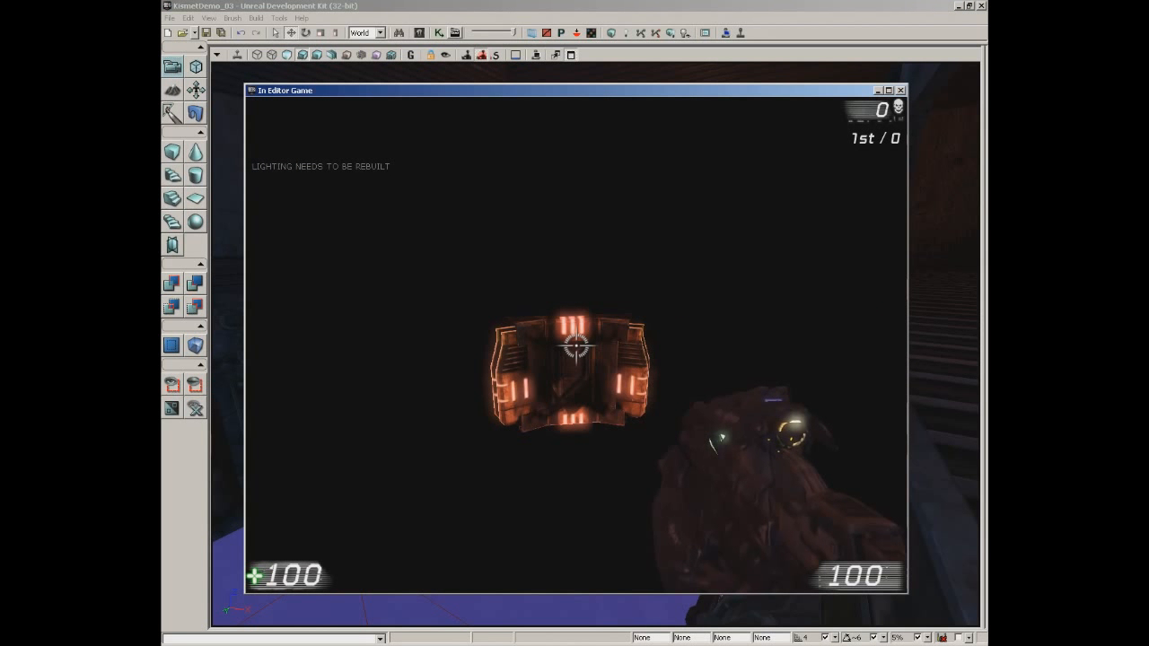
{"action": "key", "text": "e"}
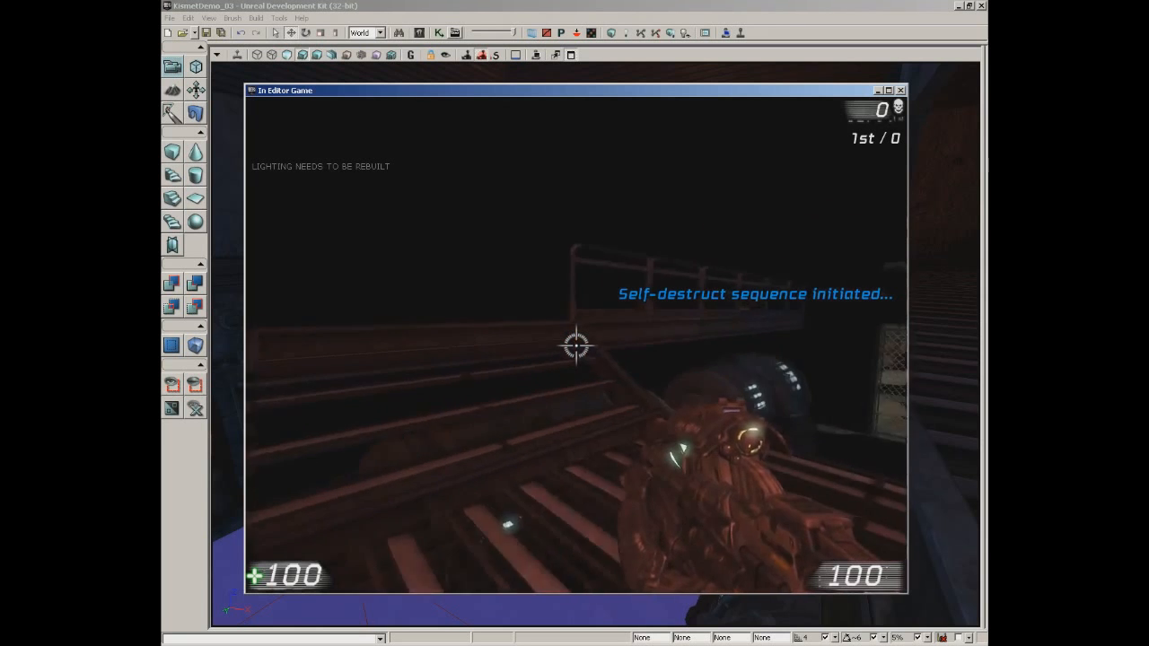
{"action": "key", "text": "w"}
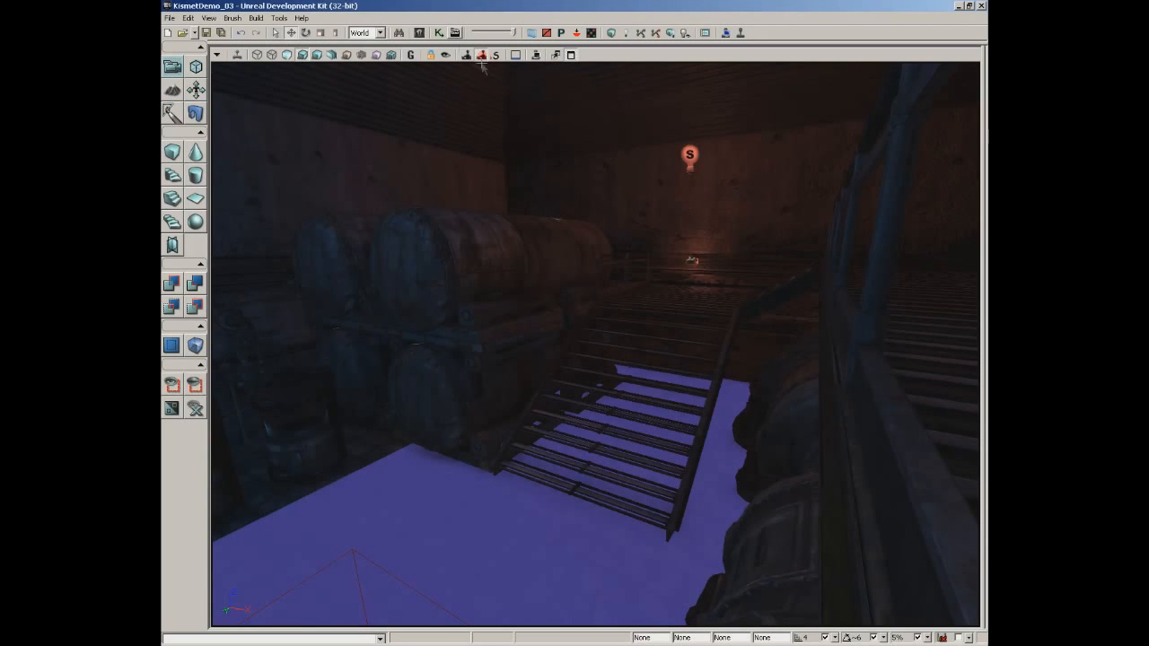
Reopen Kismet, set the Re Trigger Delay of the Trigger_2 Used event to 3, and close Kismet
{"action": "left_click", "coordinate": [439, 33]}
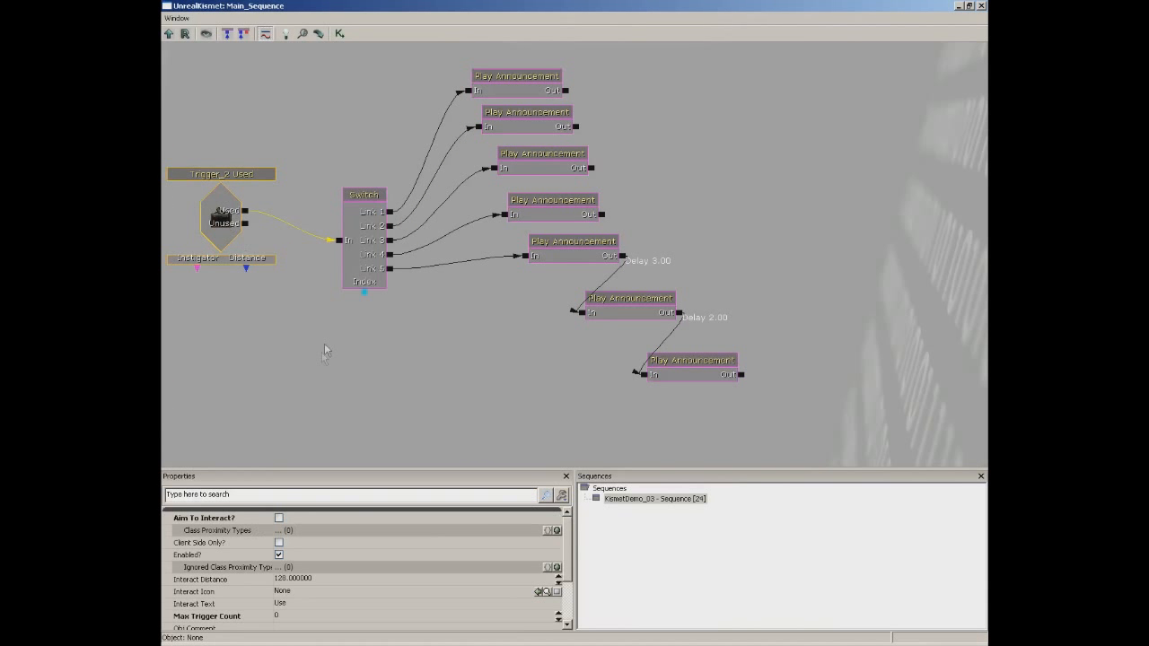
{"action": "scroll", "coordinate": [570, 546], "scroll_direction": "down", "scroll_amount": 2}
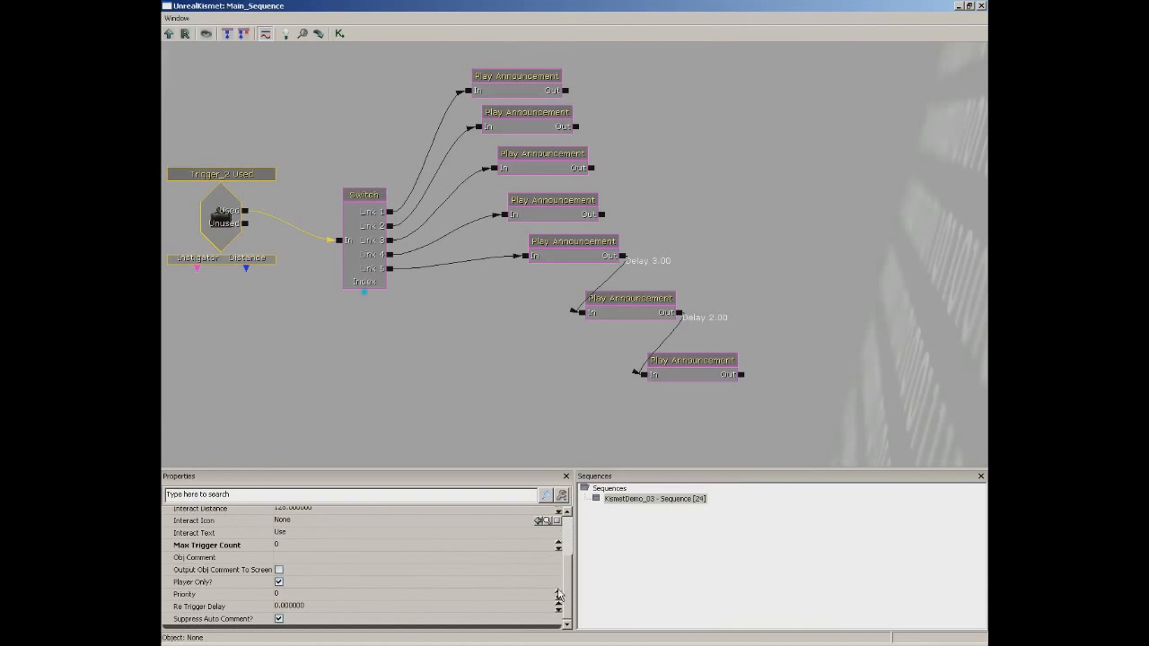
{"action": "left_click", "coordinate": [313, 604]}
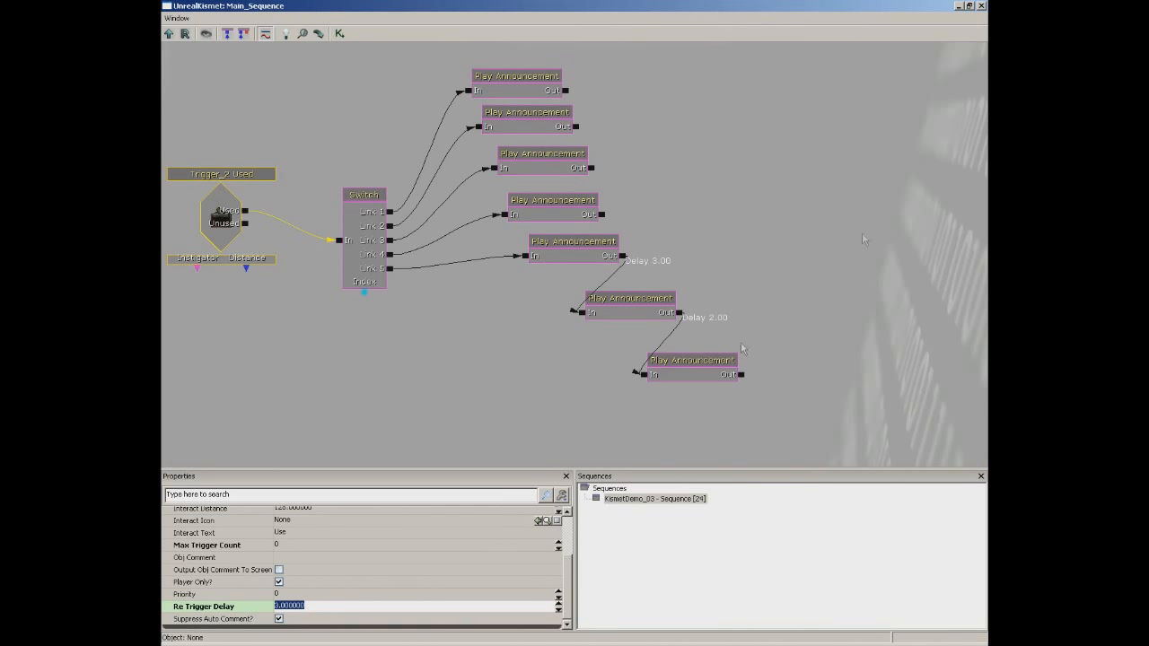
{"action": "left_click", "coordinate": [889, 204]}
{"action": "scroll", "coordinate": [814, 191], "scroll_direction": "down", "scroll_amount": 3}
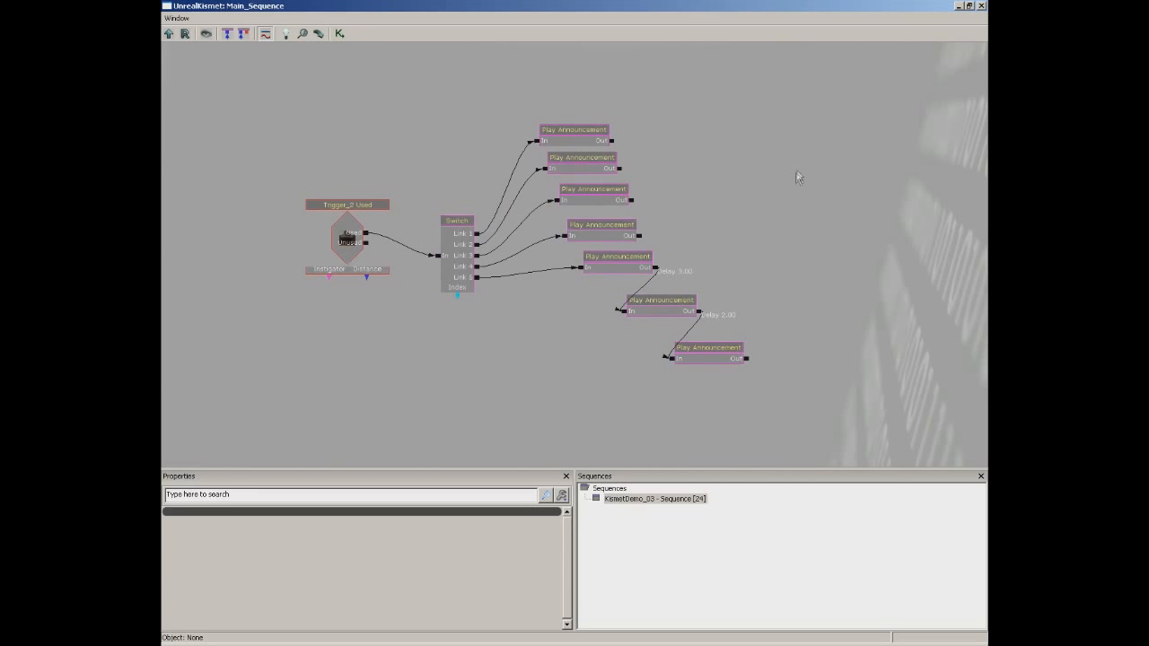
{"action": "left_click", "coordinate": [982, 6]}
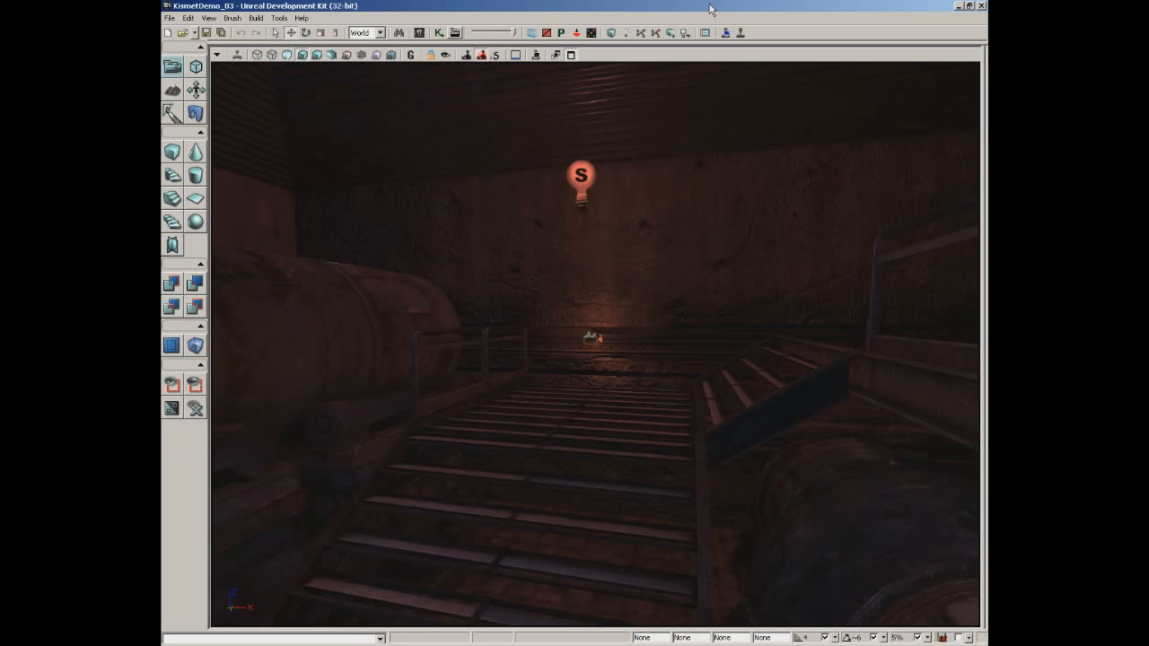
Open the Content Browser and search all assets for "alarm"
{"action": "left_click", "coordinate": [422, 33]}
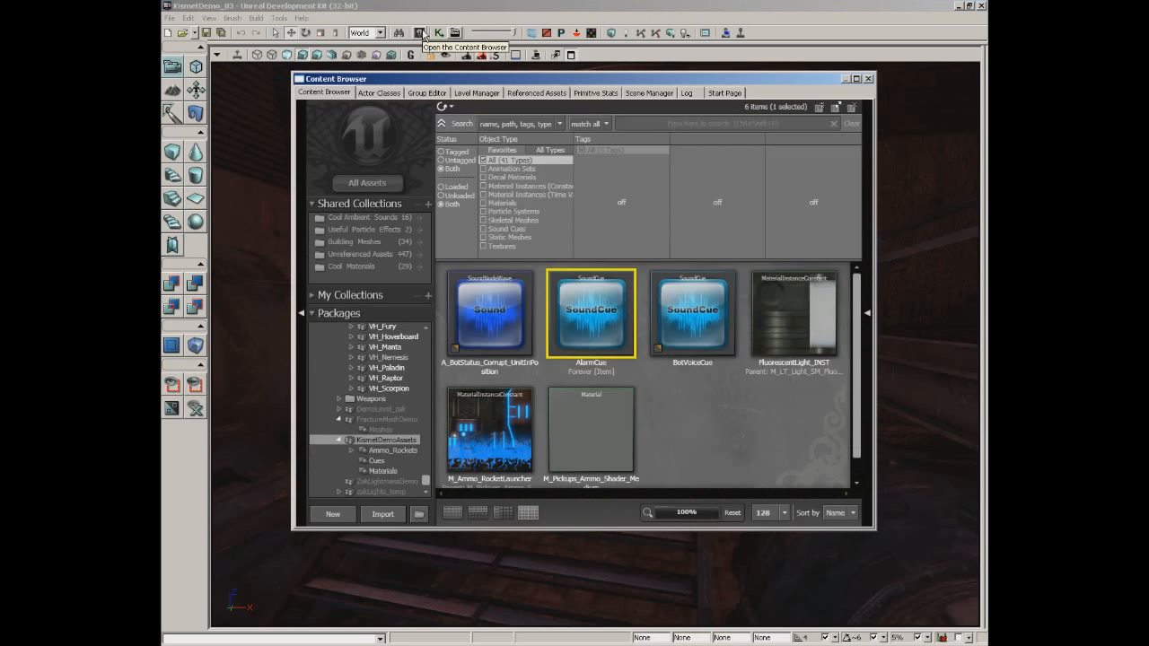
{"action": "left_click", "coordinate": [365, 184]}
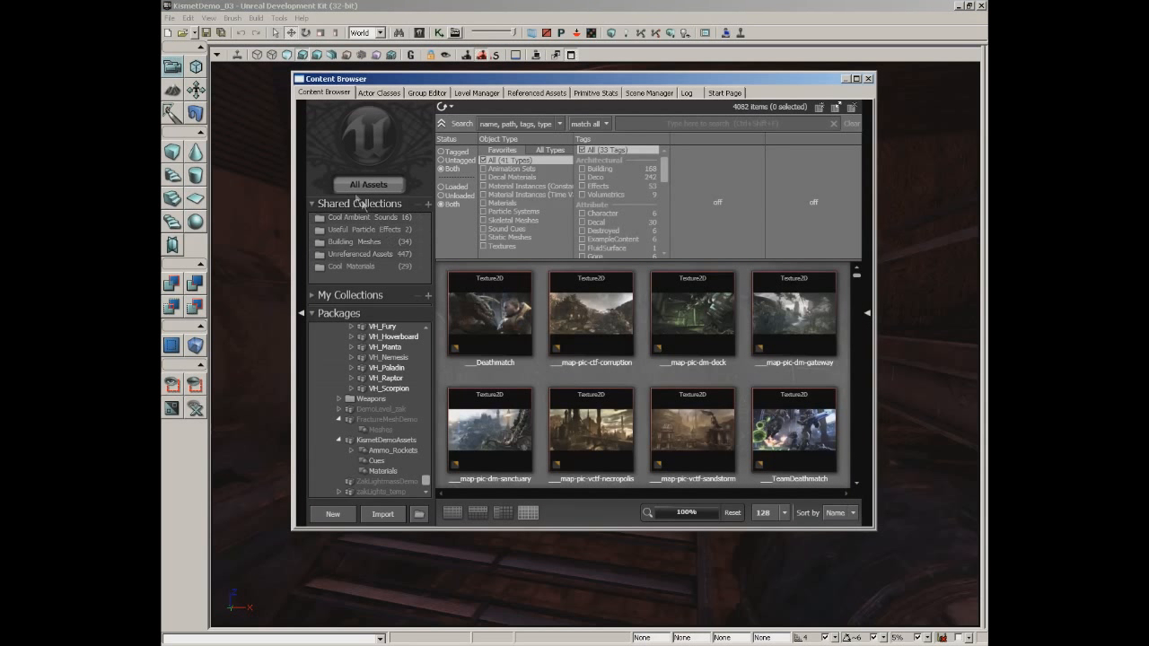
{"action": "left_click", "coordinate": [671, 123]}
{"action": "type", "text": "alarm"}
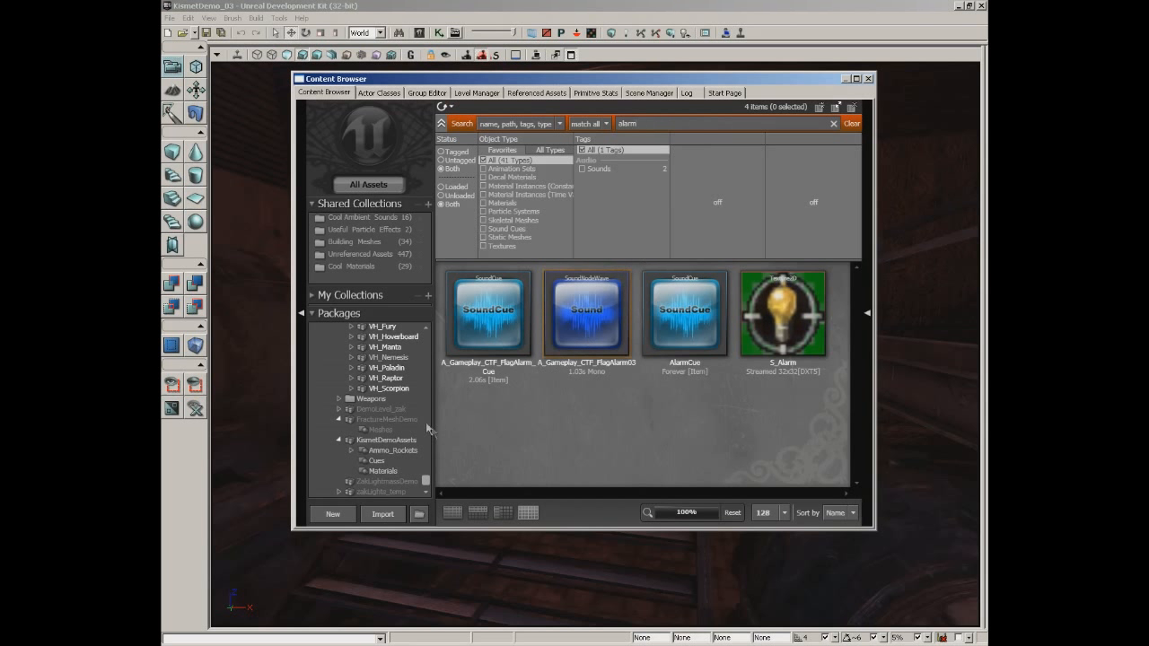
{"action": "left_click", "coordinate": [488, 334]}
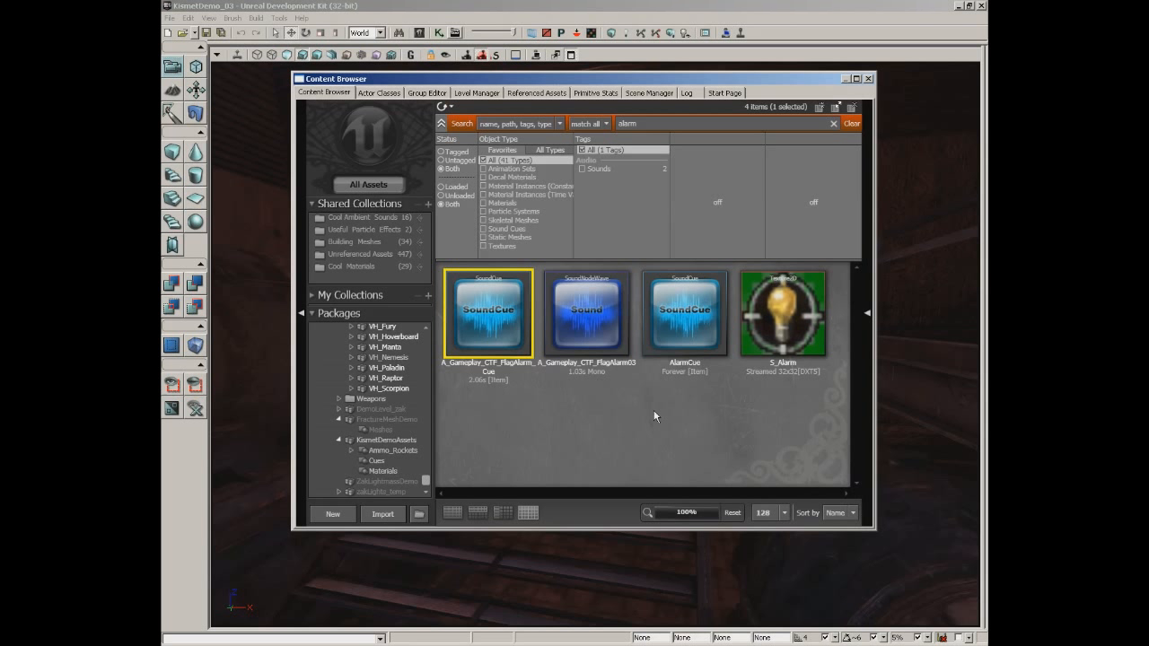
{"action": "right_click", "coordinate": [485, 305]}
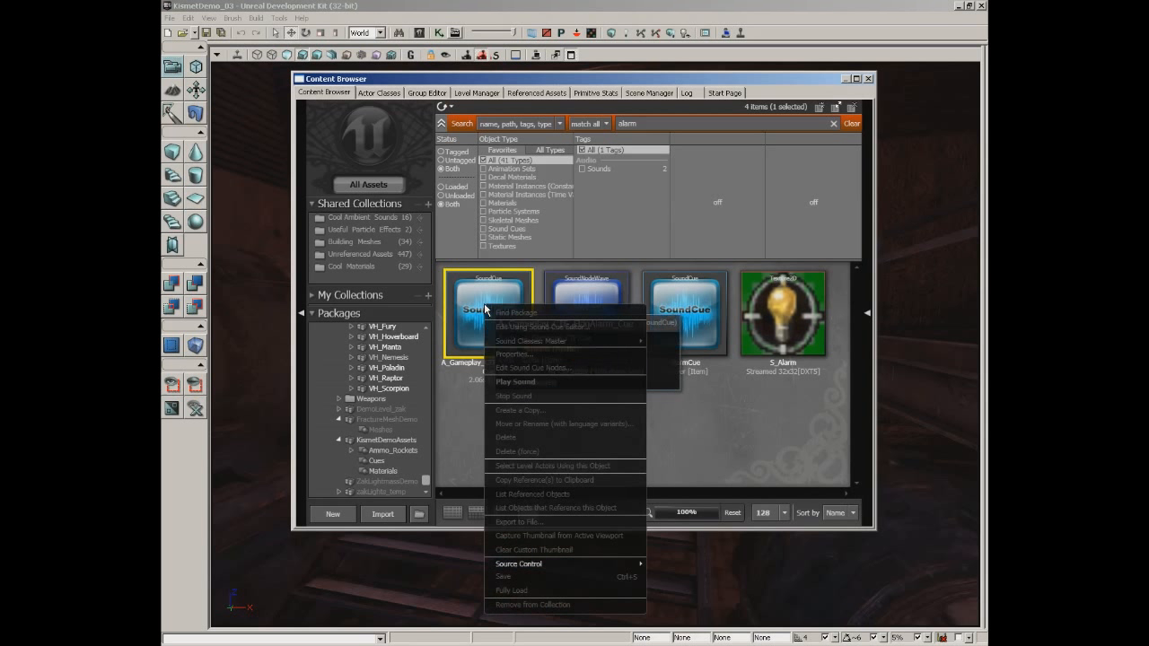
{"action": "left_click", "coordinate": [551, 413]}
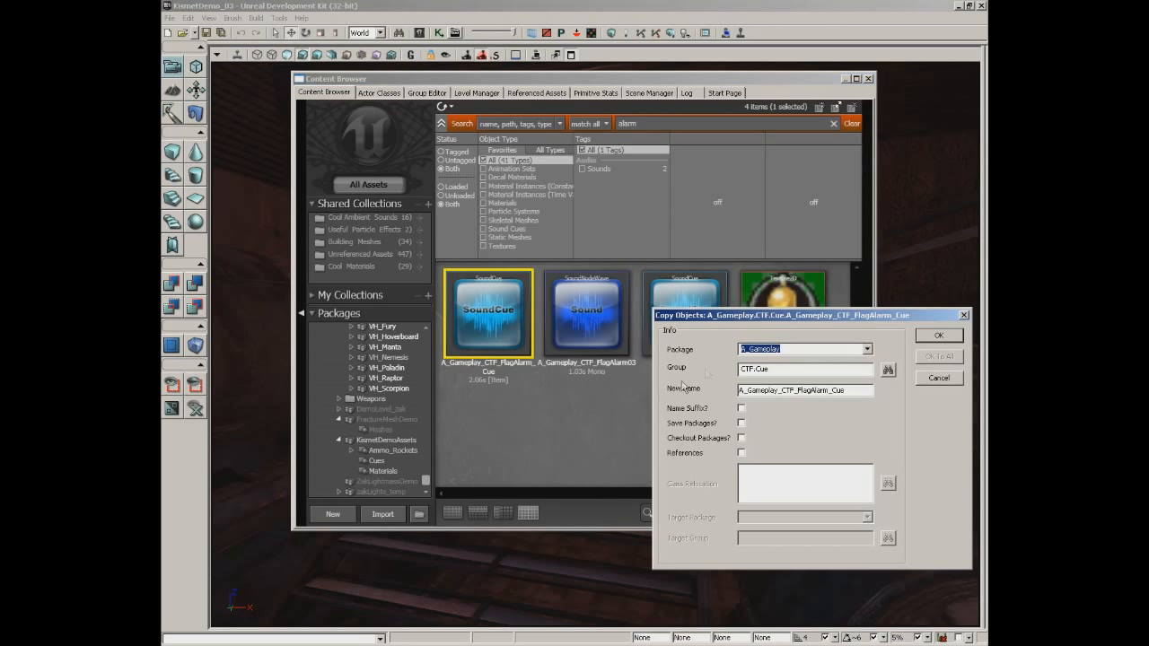
{"action": "left_click_drag", "start_coordinate": [784, 350], "coordinate": [735, 350]}
{"action": "left_click_drag", "start_coordinate": [858, 390], "coordinate": [724, 386]}
{"action": "left_click", "coordinate": [939, 378]}
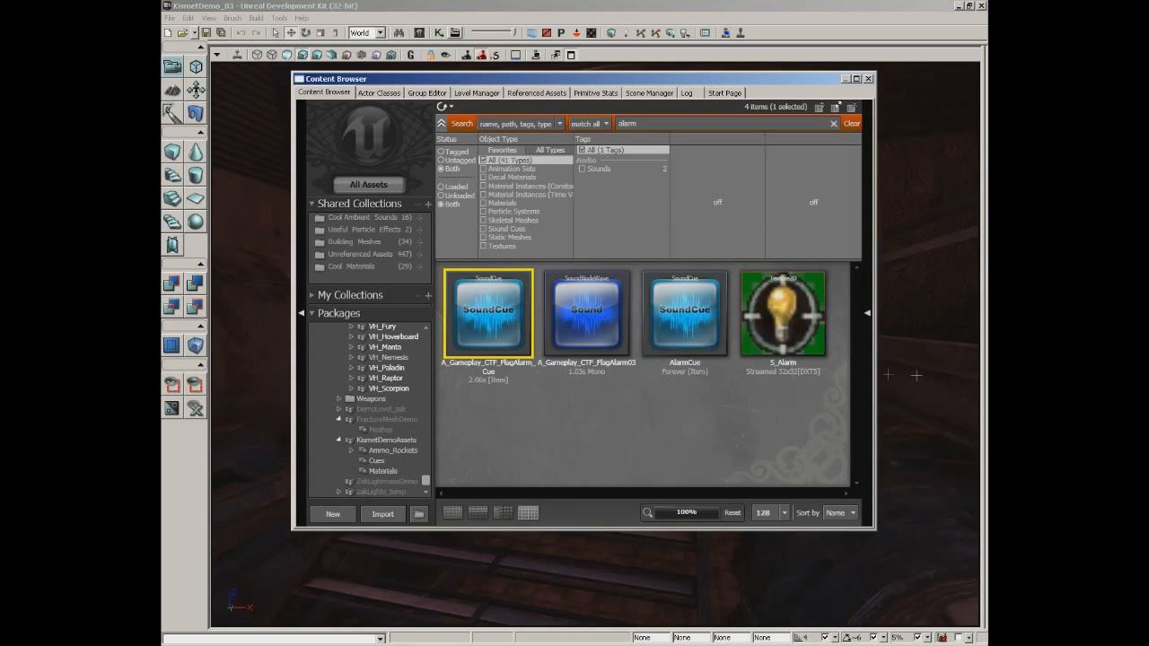
Open A_Gameplay_CTF_FlagAlarm_Cue in the Sound Cue Editor, check its Looping node's Loop Indefinitely option, and close the editor
{"action": "right_click", "coordinate": [504, 328]}
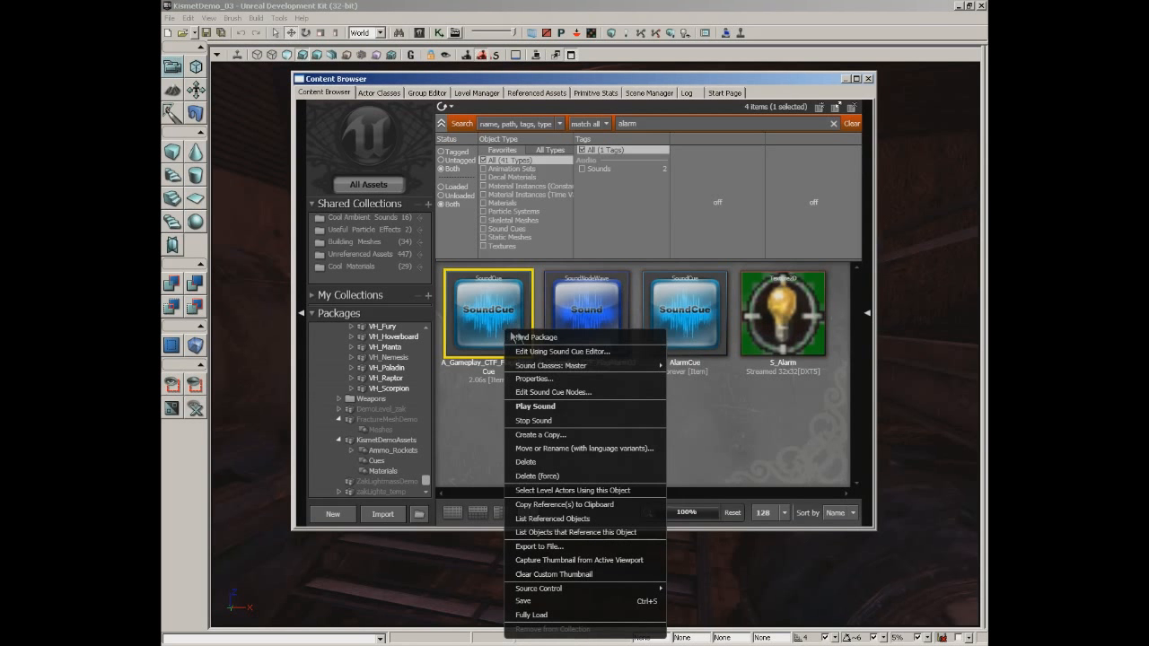
{"action": "left_click", "coordinate": [539, 354]}
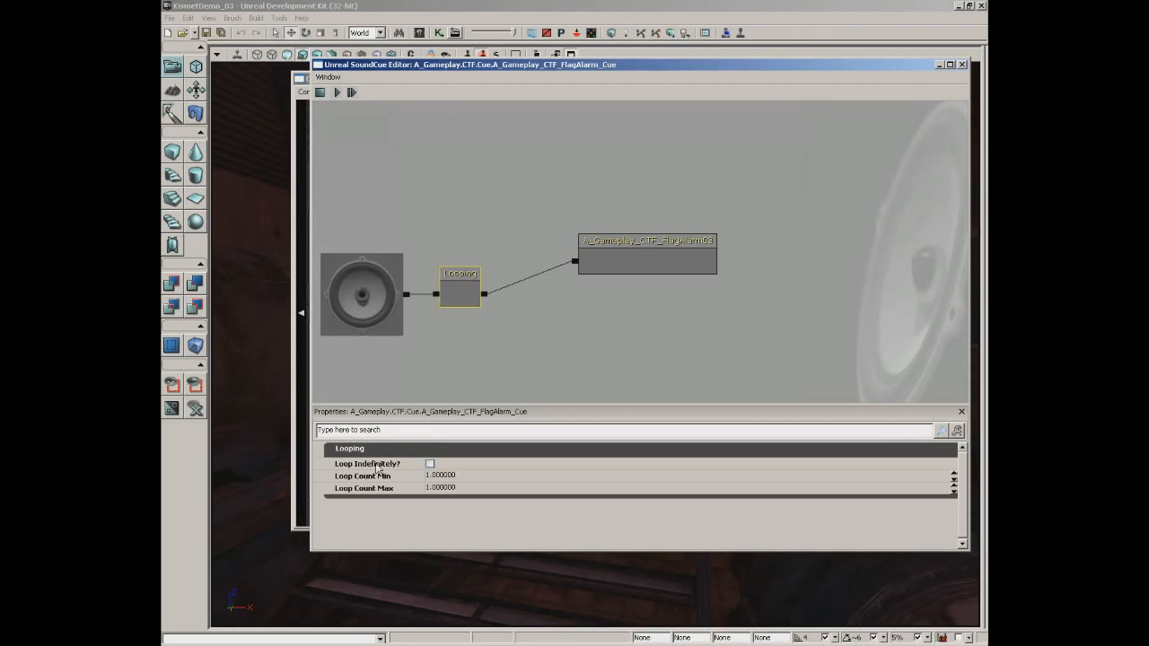
{"action": "left_click", "coordinate": [430, 464]}
{"action": "left_click", "coordinate": [430, 464]}
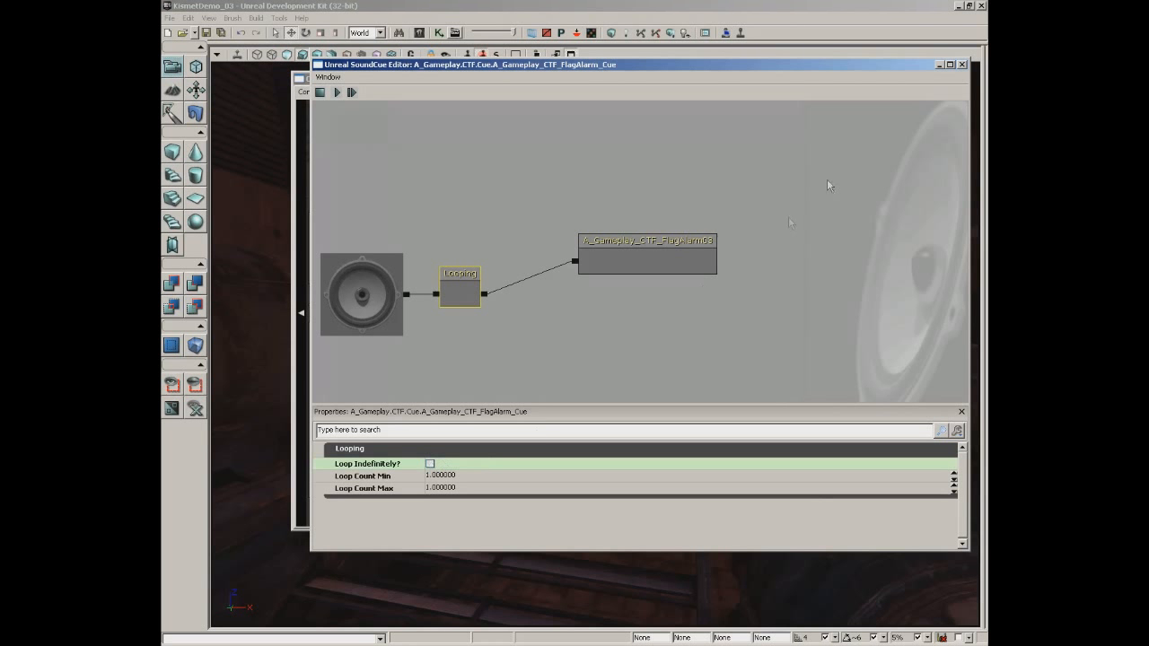
{"action": "left_click", "coordinate": [962, 65]}
Select the AlarmCue sound cue, stop its sound preview, and close the Content Browser
{"action": "left_click", "coordinate": [727, 391]}
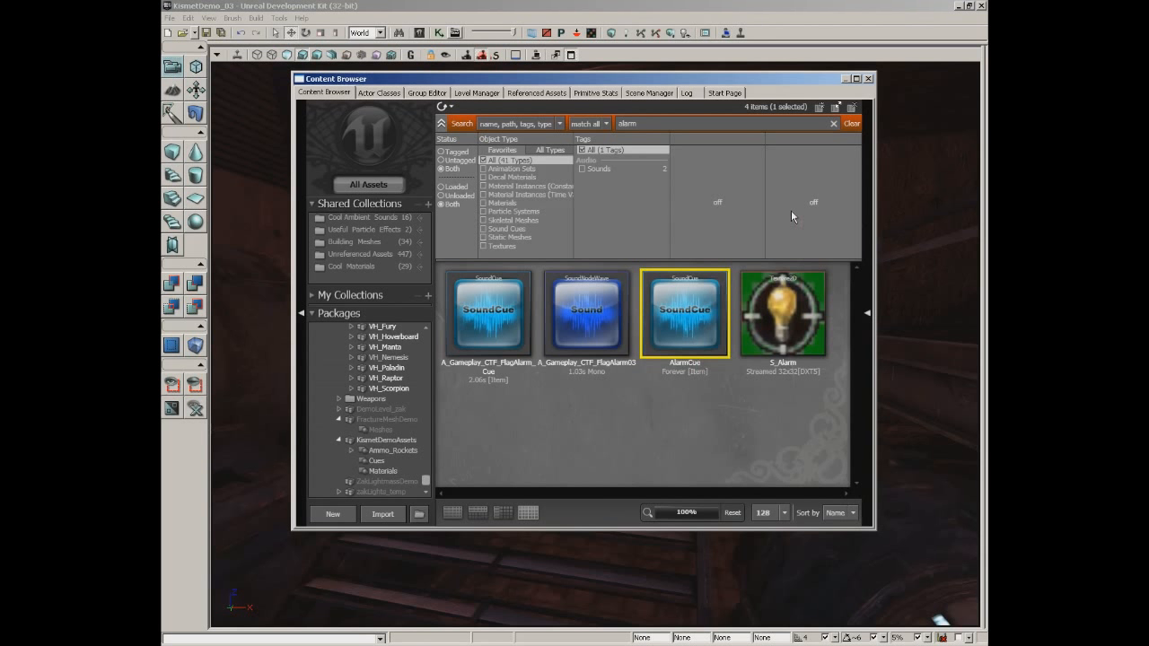
{"action": "right_click", "coordinate": [667, 316]}
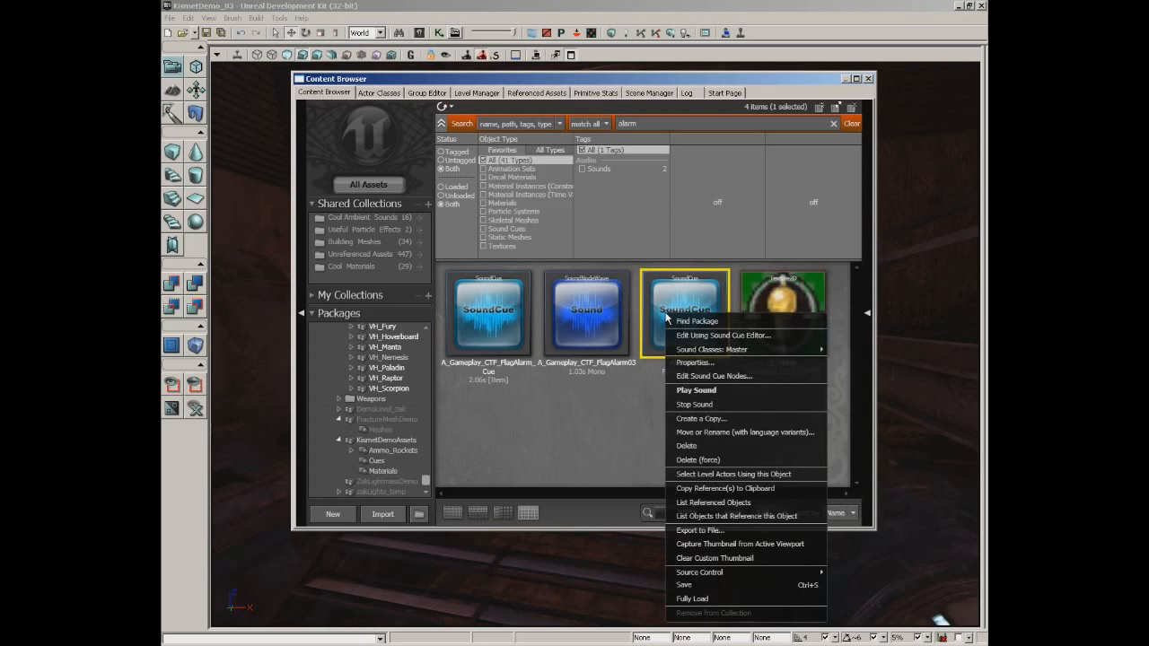
{"action": "left_click", "coordinate": [693, 407]}
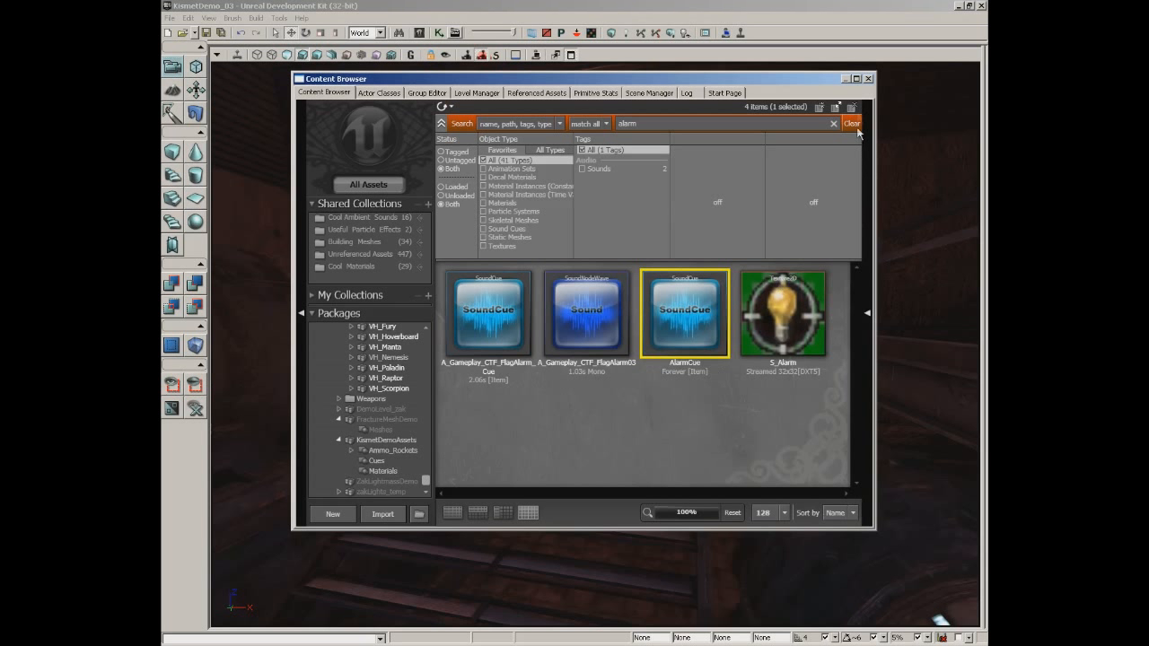
{"action": "left_click", "coordinate": [868, 78]}
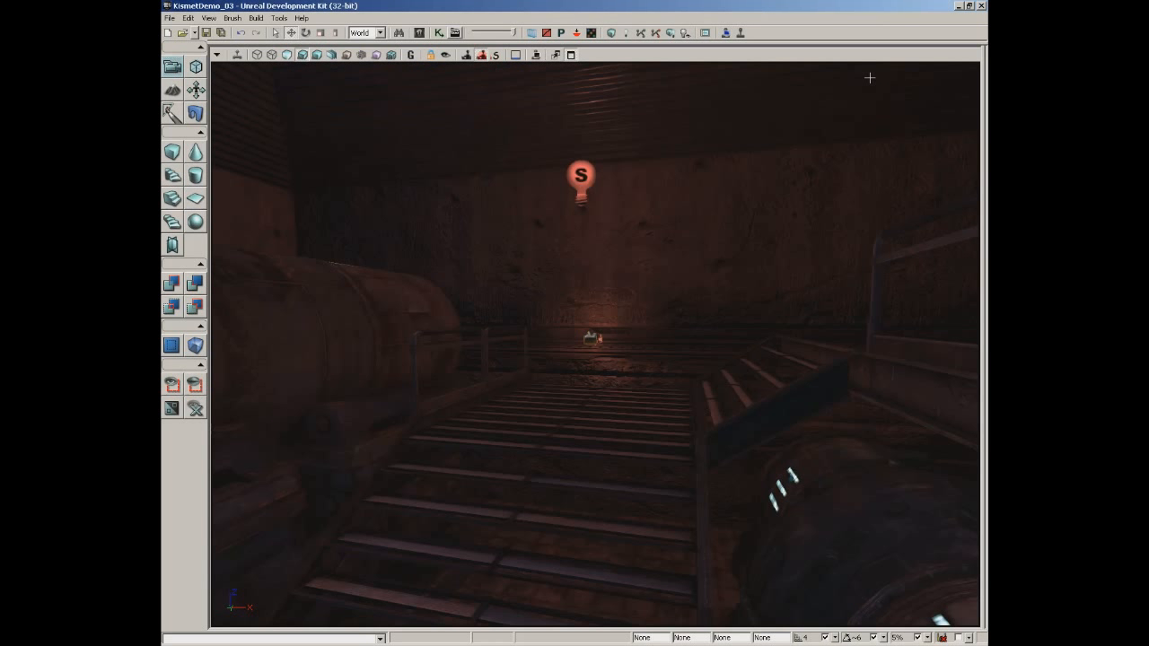
Reopen Kismet and add a Play Sound action beside the last Play Announcement
{"action": "left_click", "coordinate": [439, 33]}
{"action": "left_click_drag", "start_coordinate": [777, 262], "coordinate": [609, 200]}
{"action": "right_click", "coordinate": [584, 284]}
{"action": "mouse_move", "coordinate": [601, 275]}
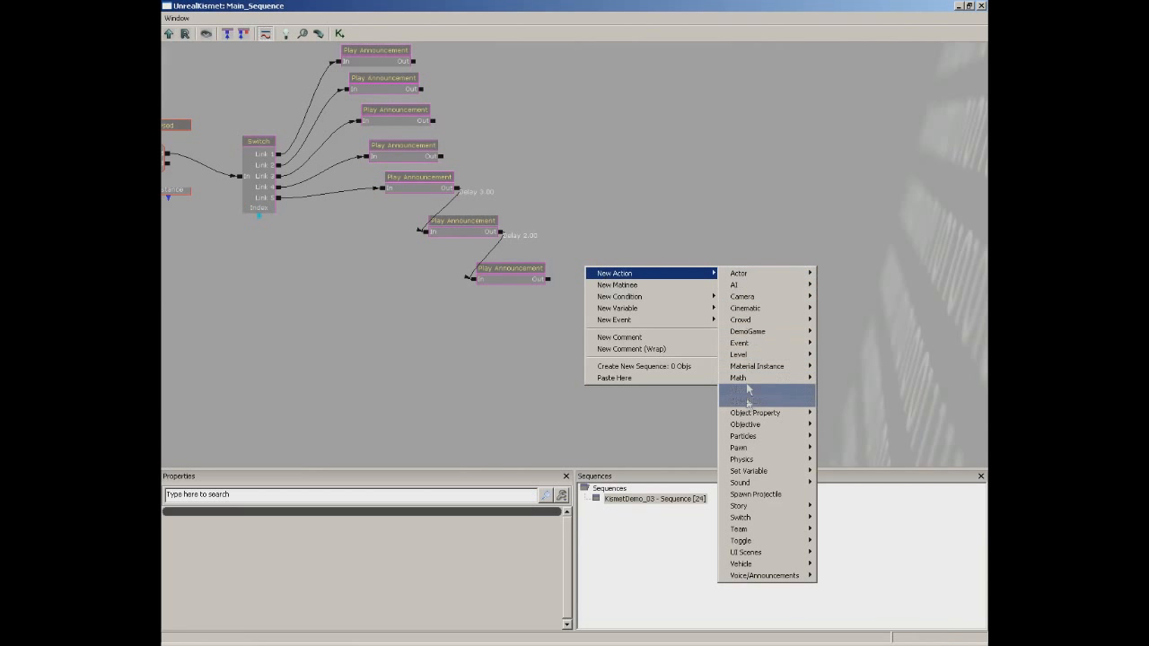
{"action": "mouse_move", "coordinate": [742, 483]}
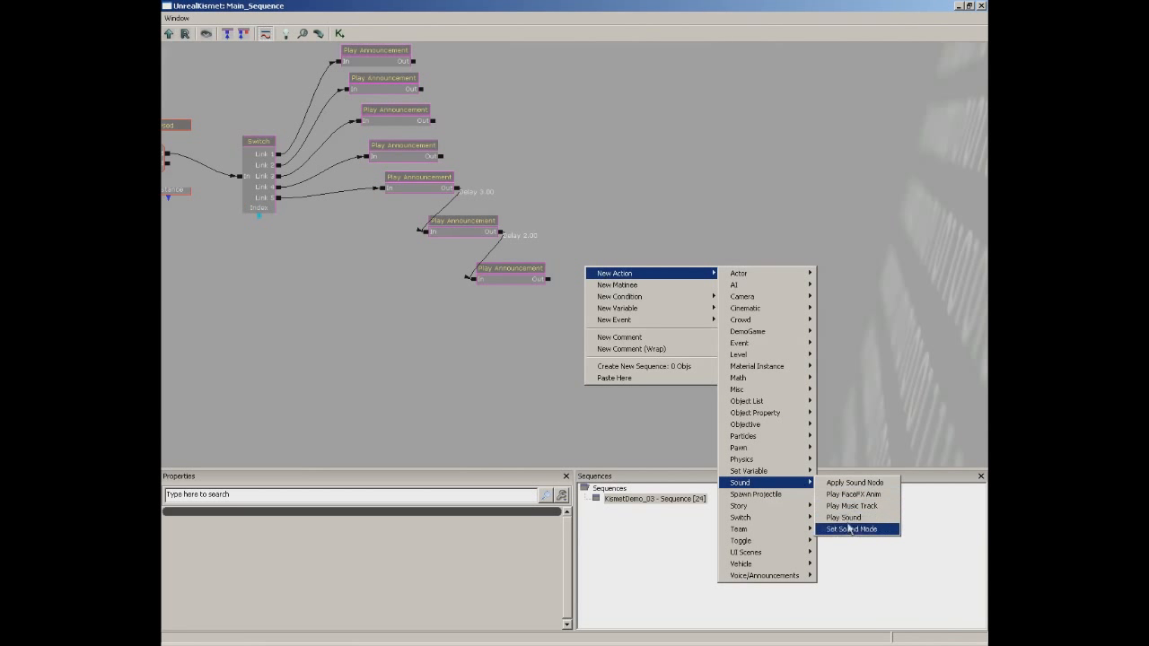
{"action": "left_click", "coordinate": [850, 518]}
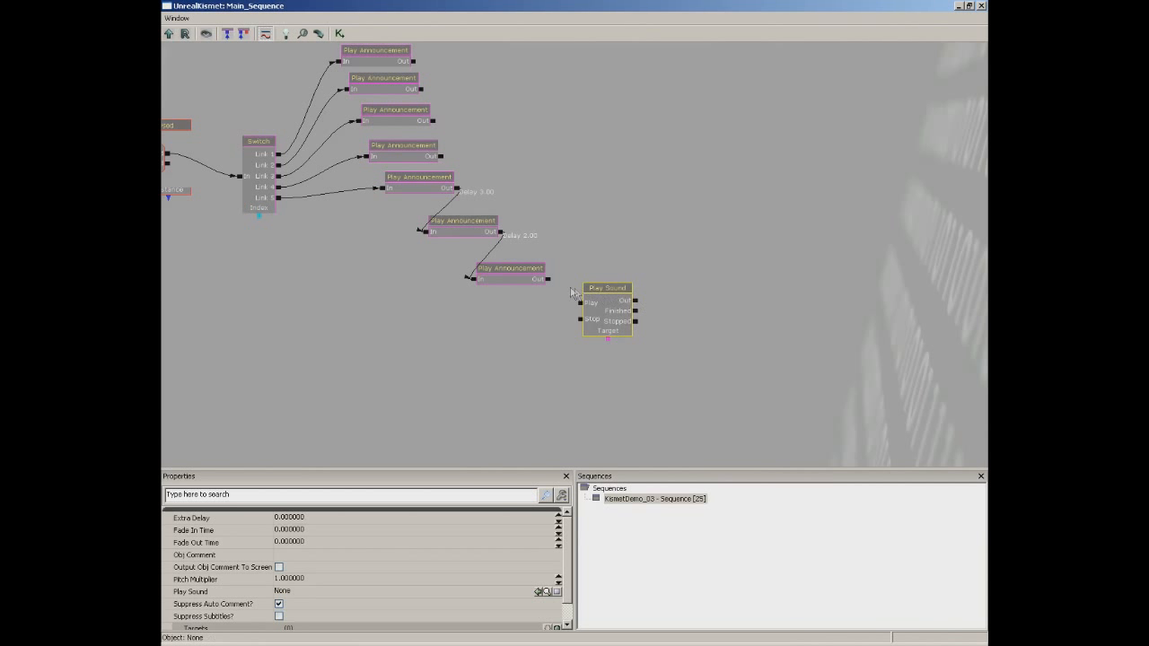
Check the last Play Announcement's announcement settings and connect its Out to the Play input of Play Sound
{"action": "left_click", "coordinate": [532, 281]}
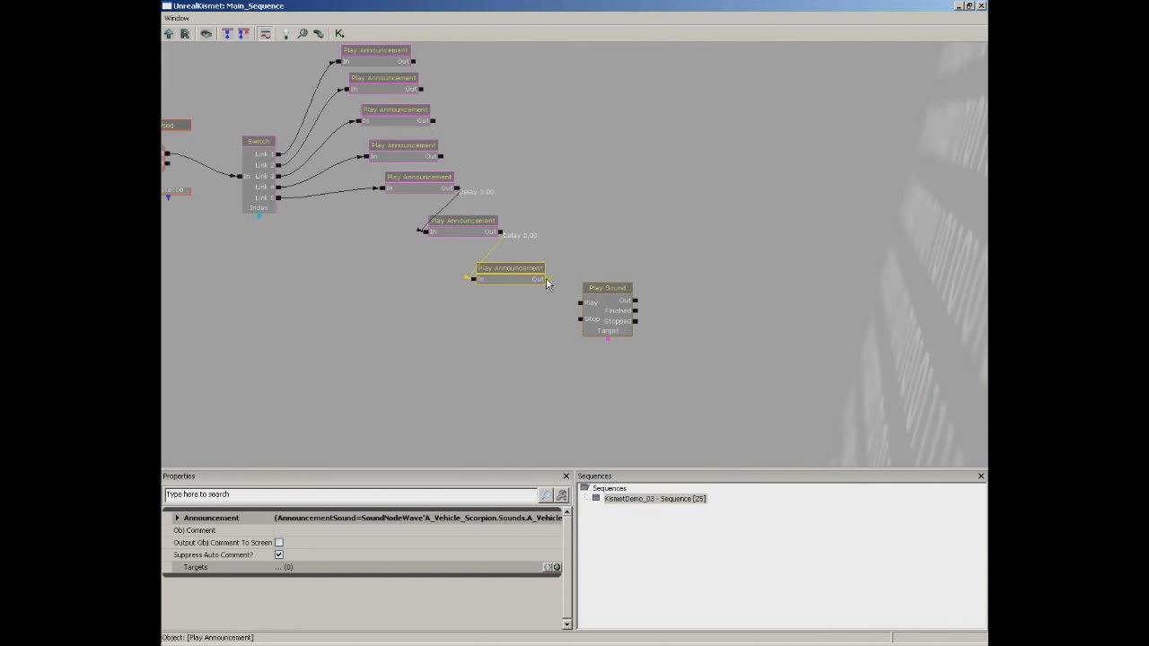
{"action": "left_click", "coordinate": [196, 518]}
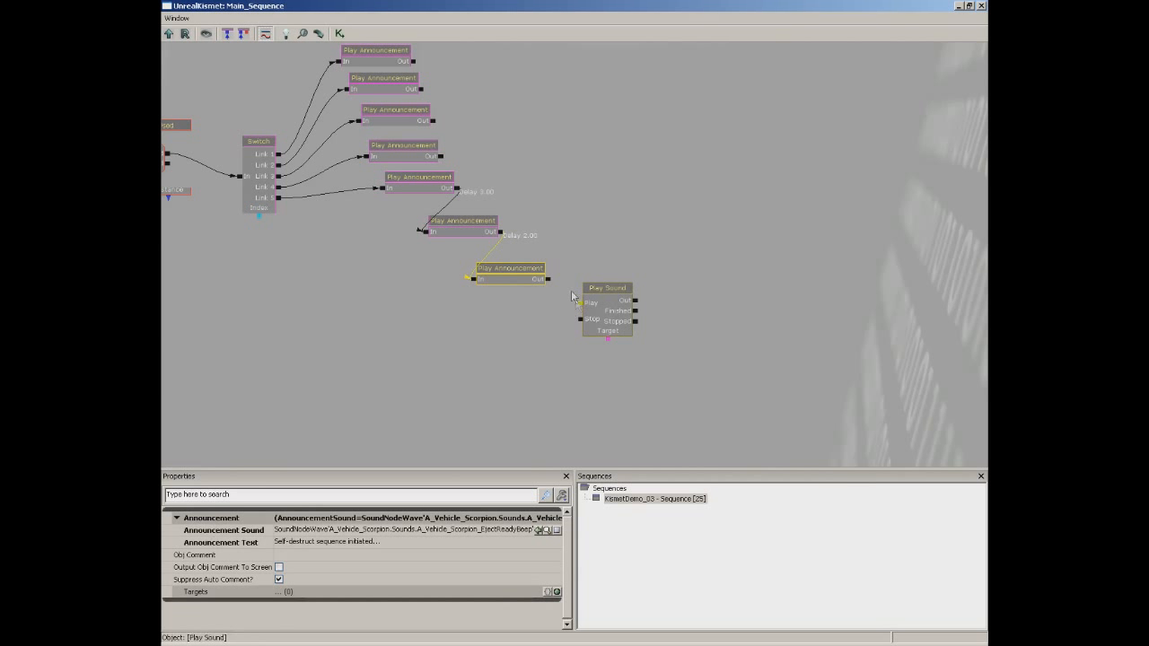
{"action": "left_click_drag", "start_coordinate": [546, 279], "coordinate": [580, 303]}
Assign the selected AlarmCue as the sound of the Play Sound action and close Kismet
{"action": "left_click", "coordinate": [618, 312]}
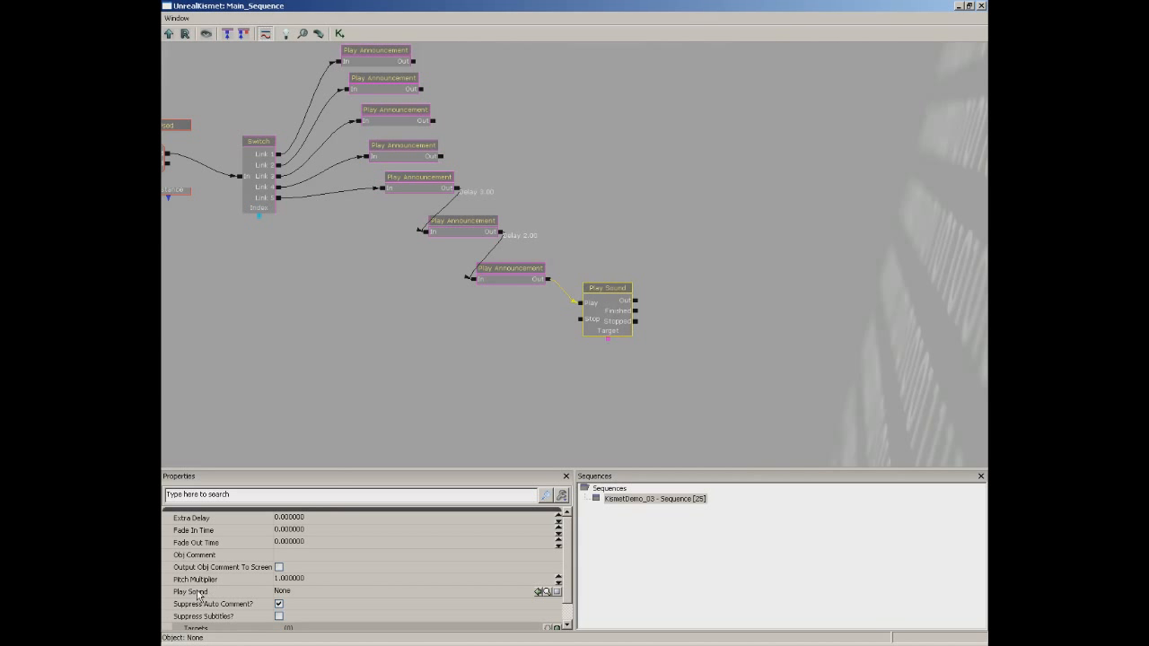
{"action": "left_click", "coordinate": [243, 597]}
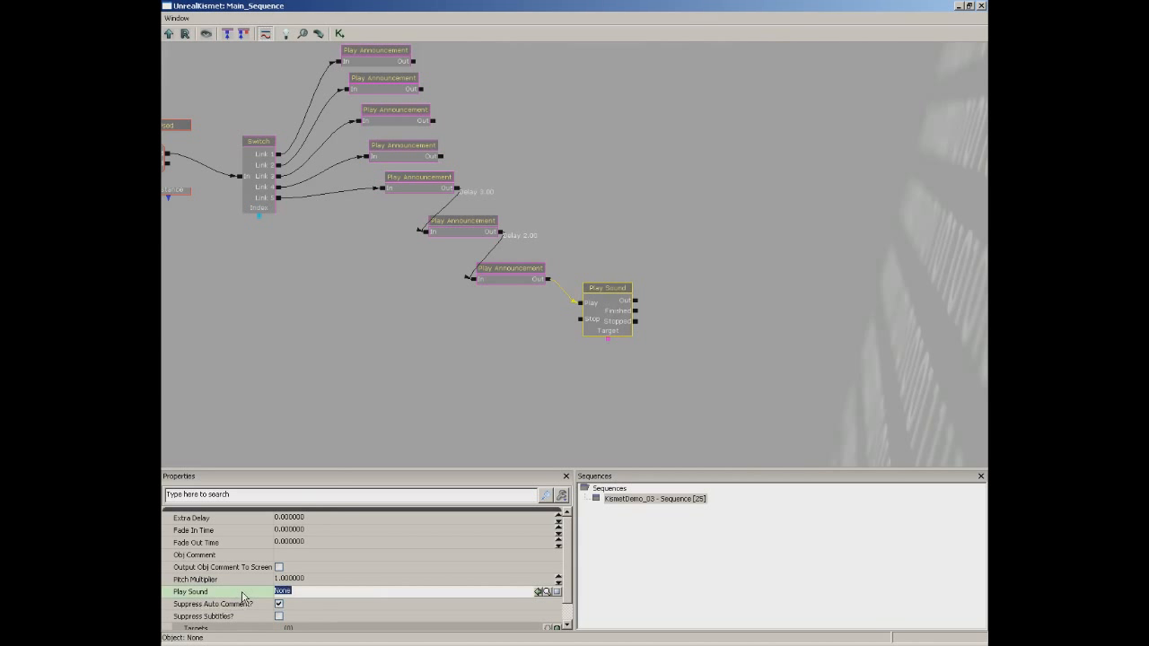
{"action": "left_click", "coordinate": [537, 591]}
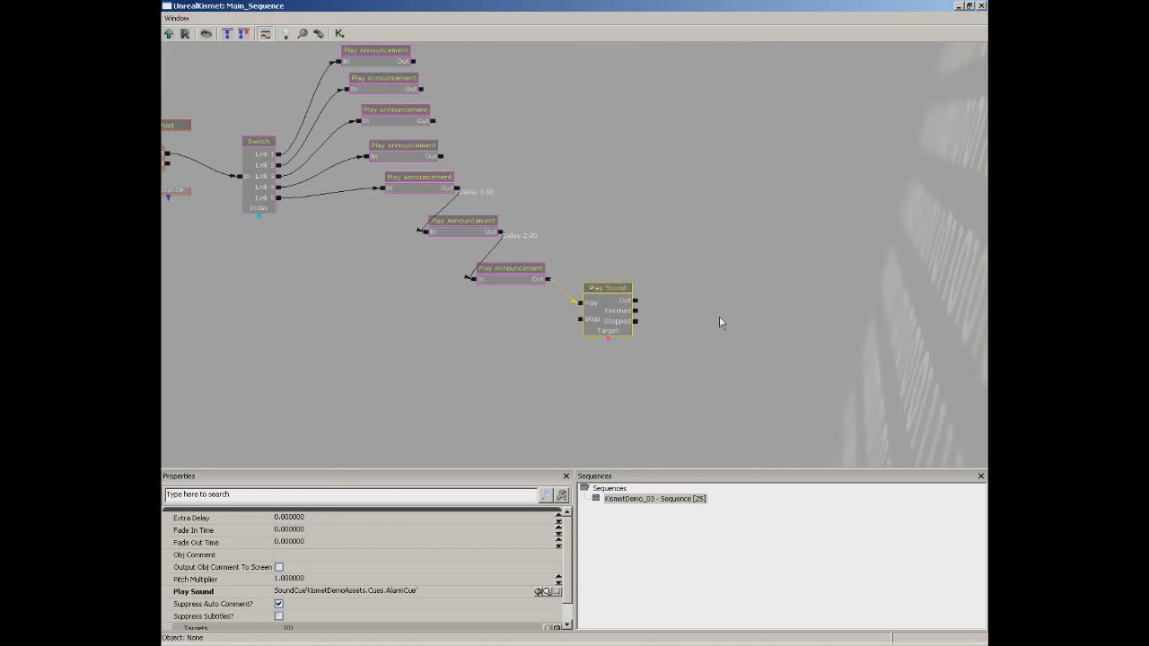
{"action": "scroll", "coordinate": [566, 547], "scroll_direction": "down", "scroll_amount": 1}
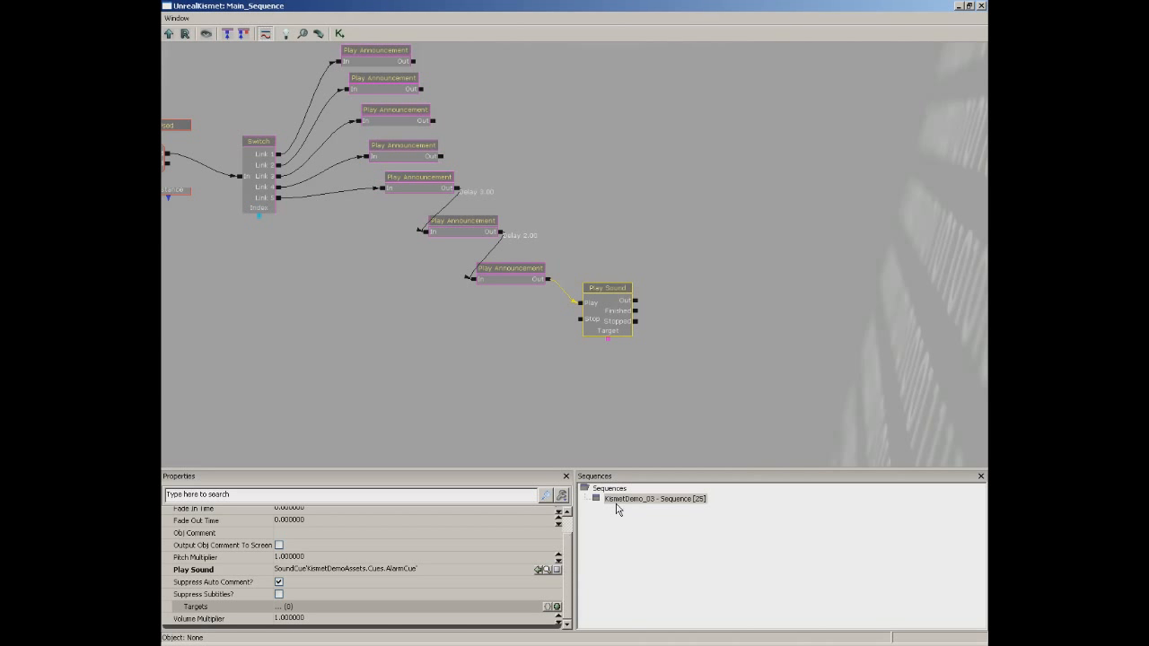
{"action": "left_click", "coordinate": [981, 5]}
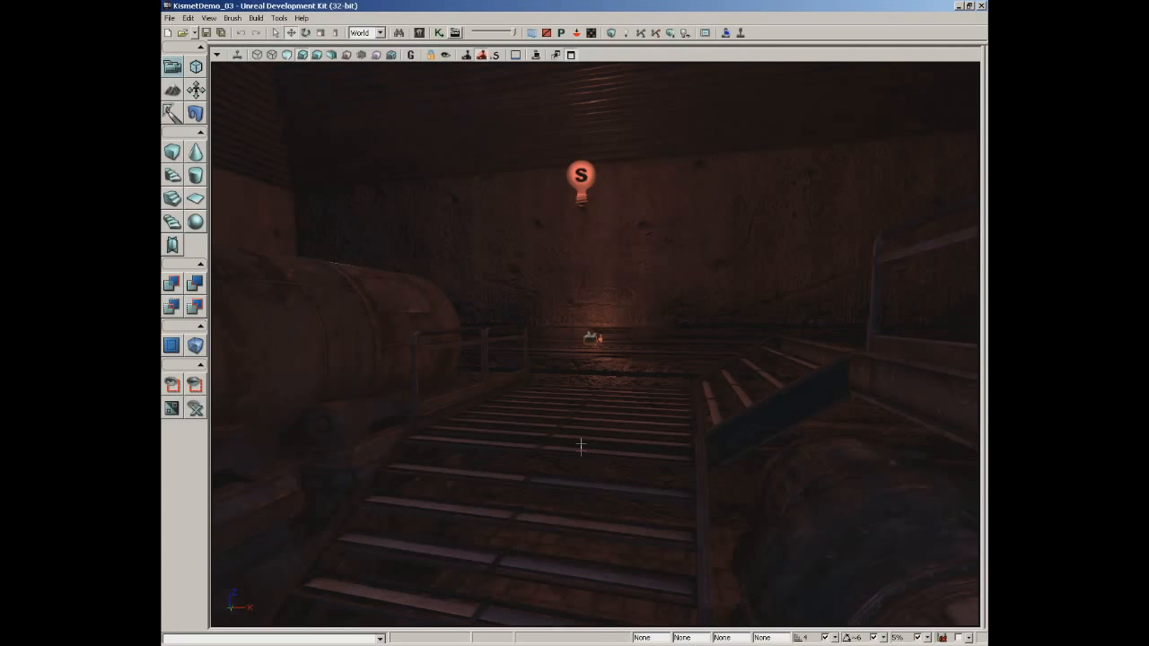
Reopen Kismet, set the Re Trigger Delay of the Trigger_2 Used event to 0, and close Kismet
{"action": "left_click", "coordinate": [438, 32]}
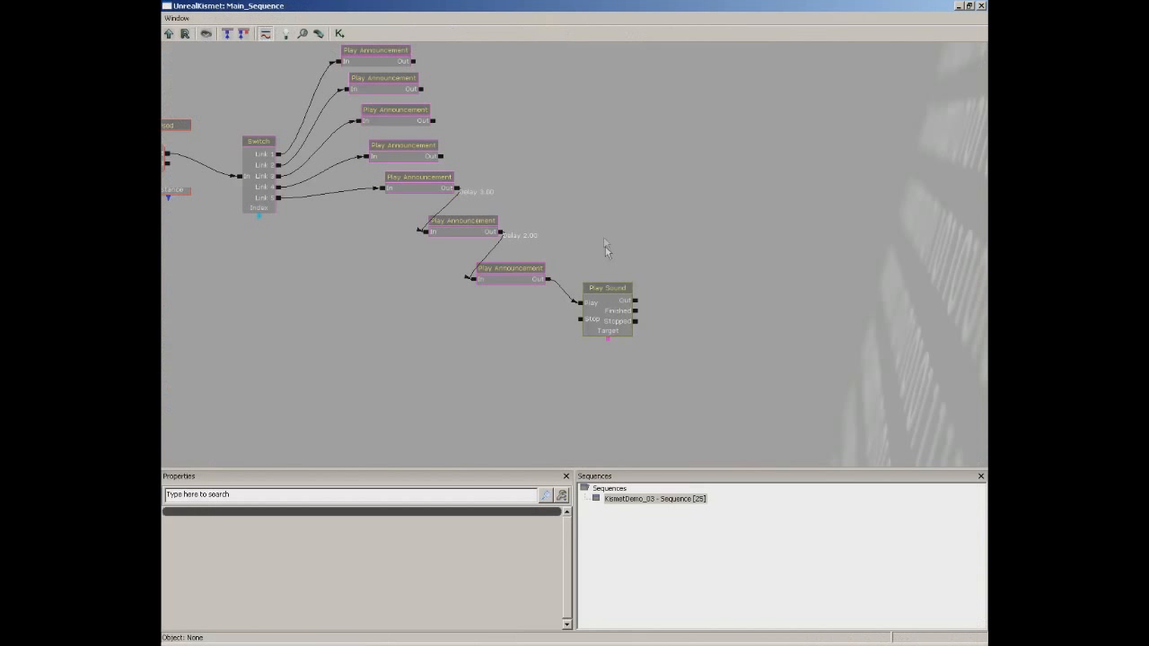
{"action": "left_click_drag", "start_coordinate": [586, 197], "coordinate": [710, 212]}
{"action": "left_click", "coordinate": [290, 207]}
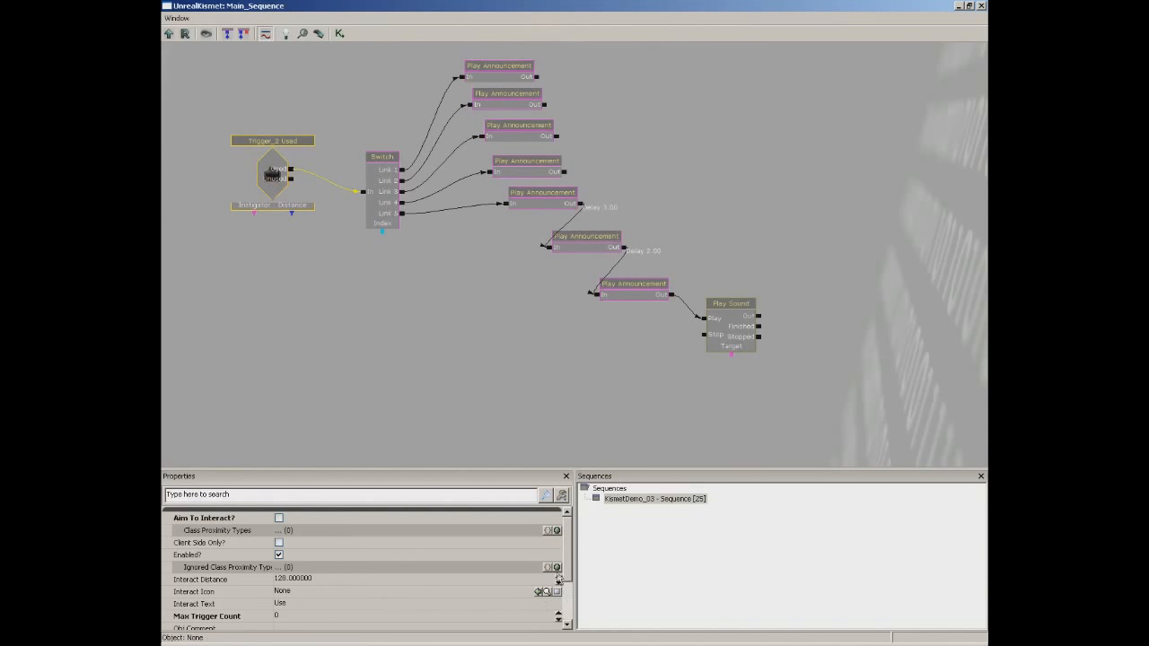
{"action": "scroll", "coordinate": [564, 552], "scroll_direction": "down", "scroll_amount": 3}
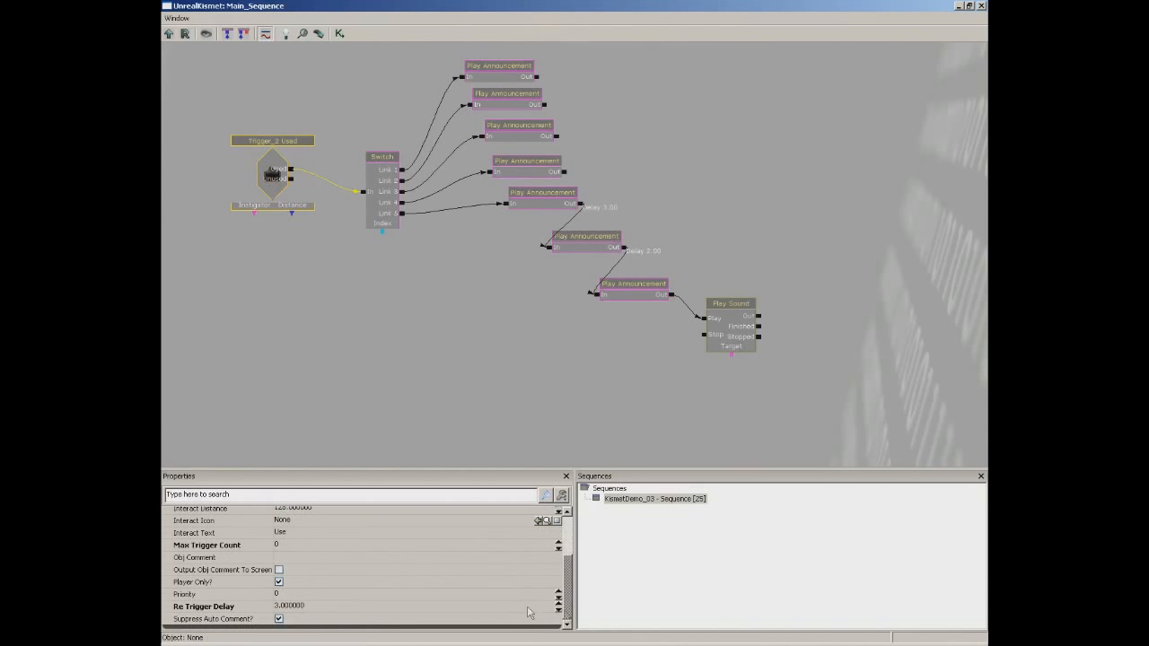
{"action": "left_click", "coordinate": [296, 606]}
{"action": "type", "text": "0"}
{"action": "key", "text": "Return"}
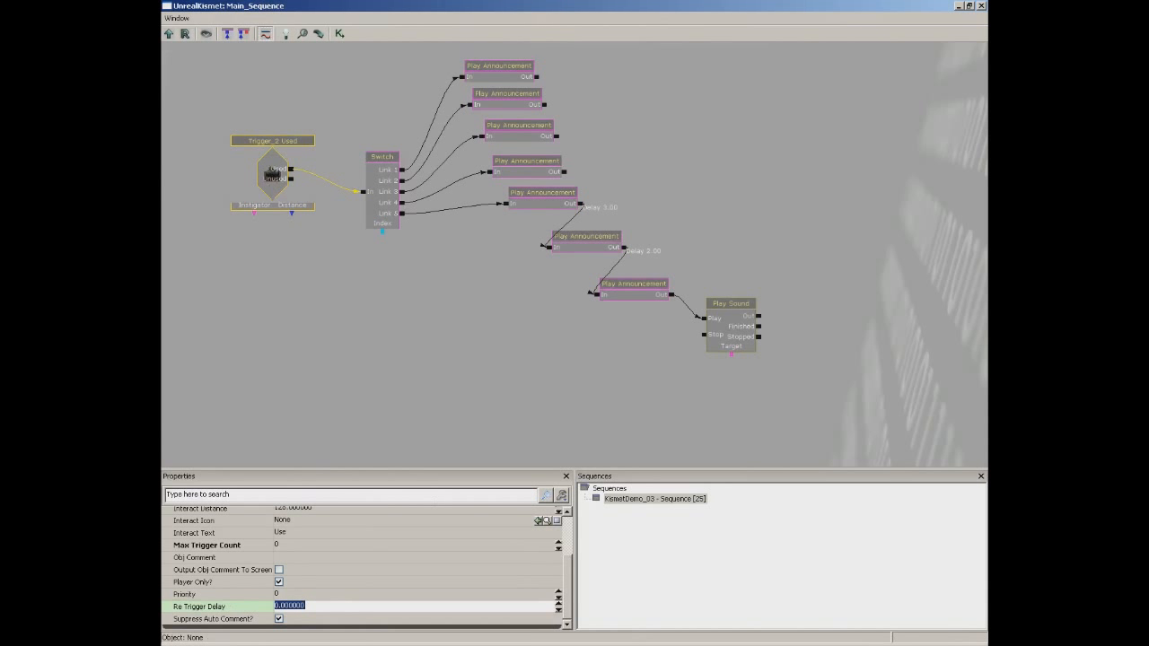
{"action": "left_click", "coordinate": [982, 7]}
{"action": "right_click", "coordinate": [571, 388]}
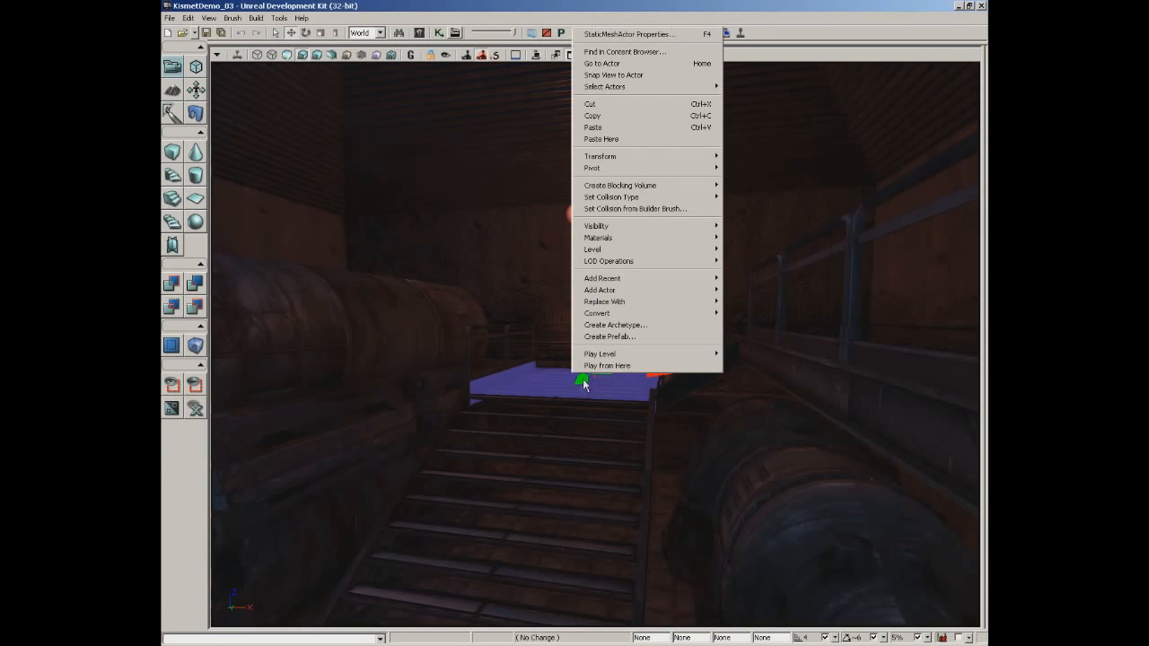
{"action": "left_click", "coordinate": [614, 366]}
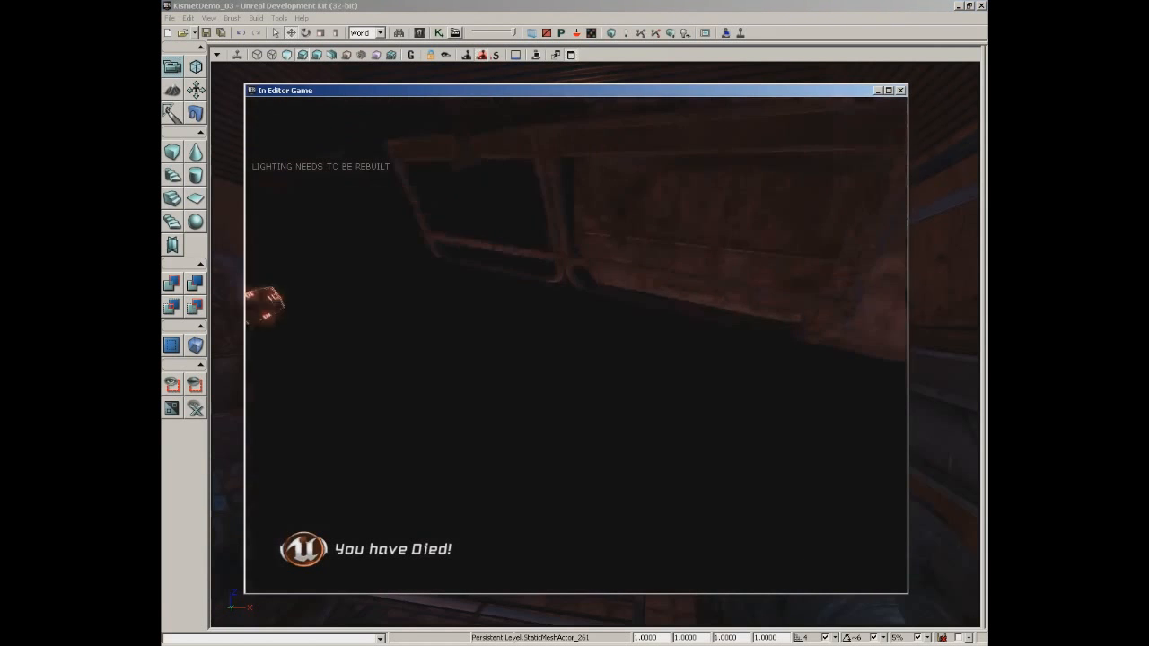
{"action": "key", "text": "Escape"}
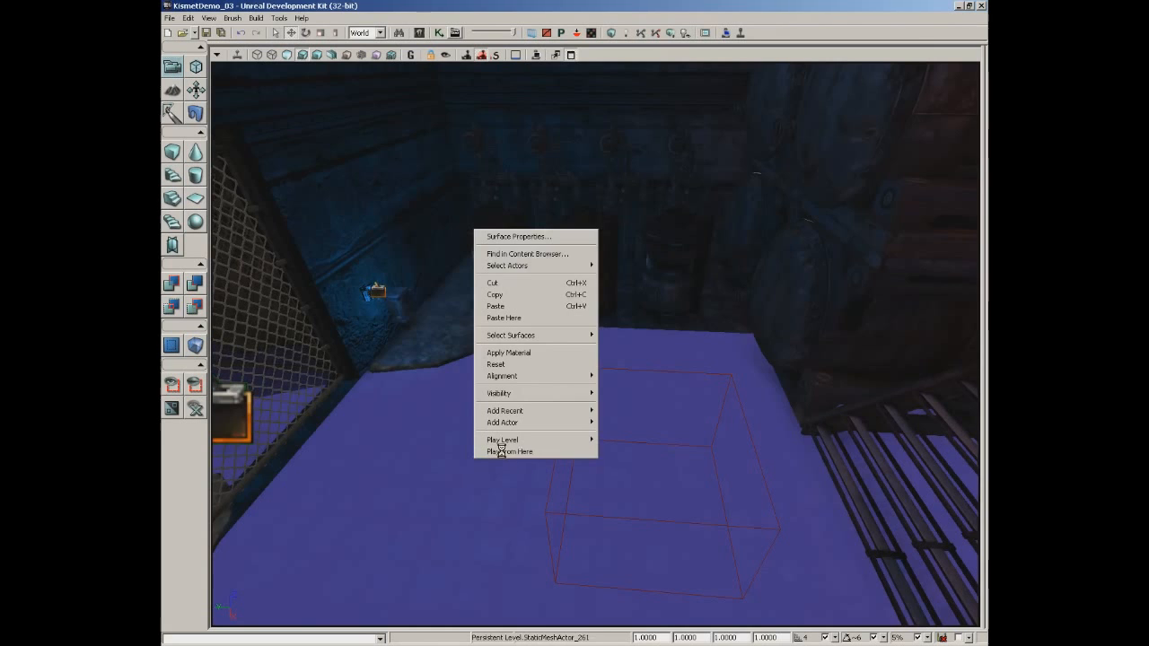
Playtest the level from the floor, use the trigger repeatedly until the self-destruct announcement plays, walk around during the alarm, and end the session
{"action": "left_click", "coordinate": [503, 452]}
{"action": "key", "text": "w"}
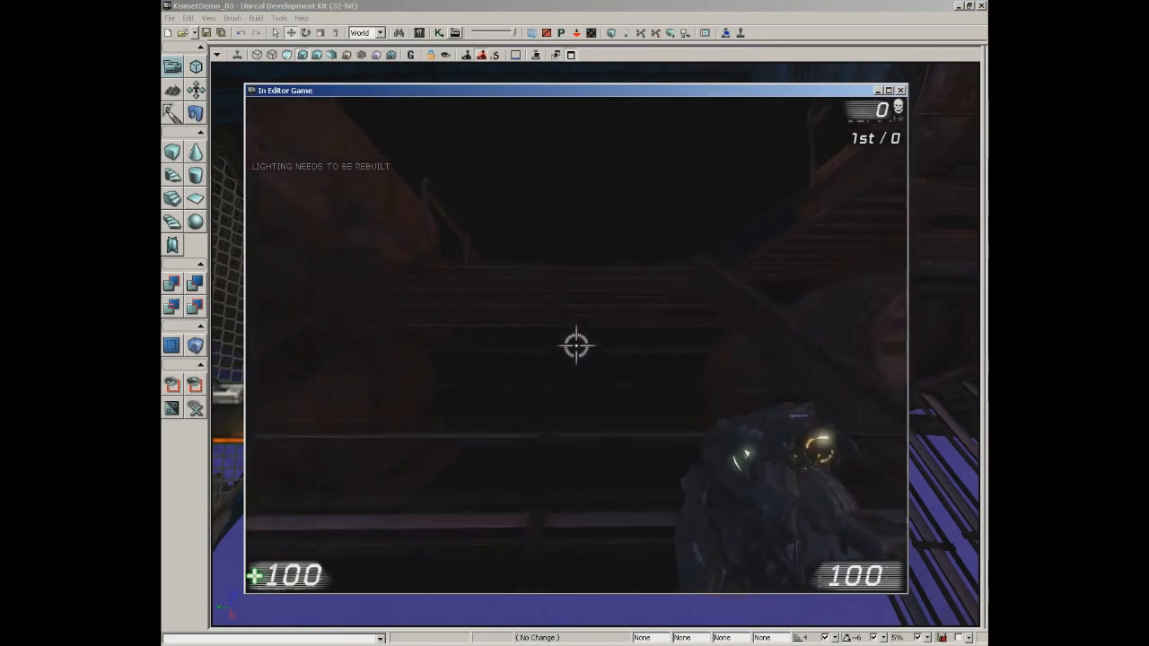
{"action": "key", "text": "w"}
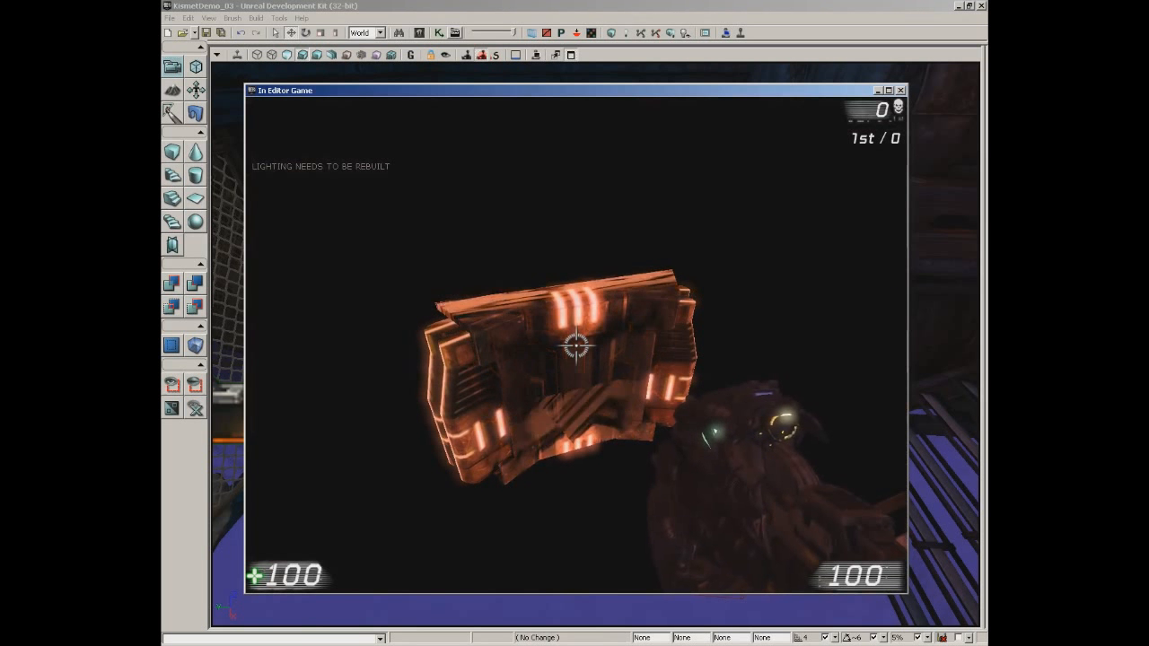
{"action": "key", "text": "e"}
{"action": "key", "text": "e"}
{"action": "key", "text": "e"}
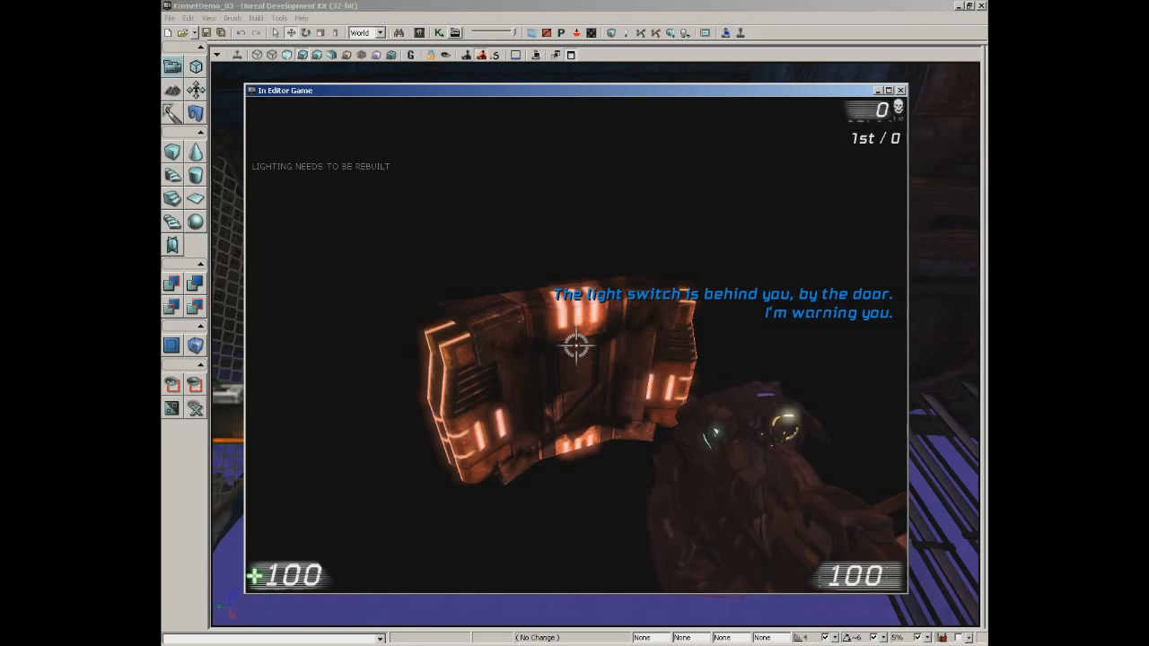
{"action": "key", "text": "w"}
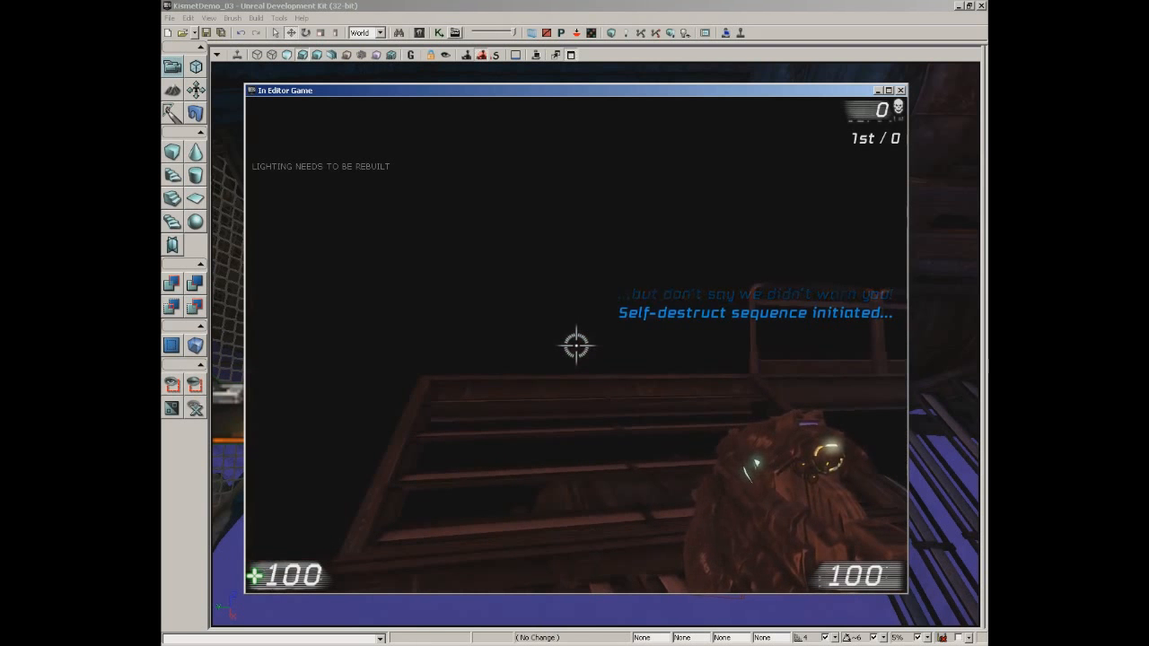
{"action": "key", "text": "a"}
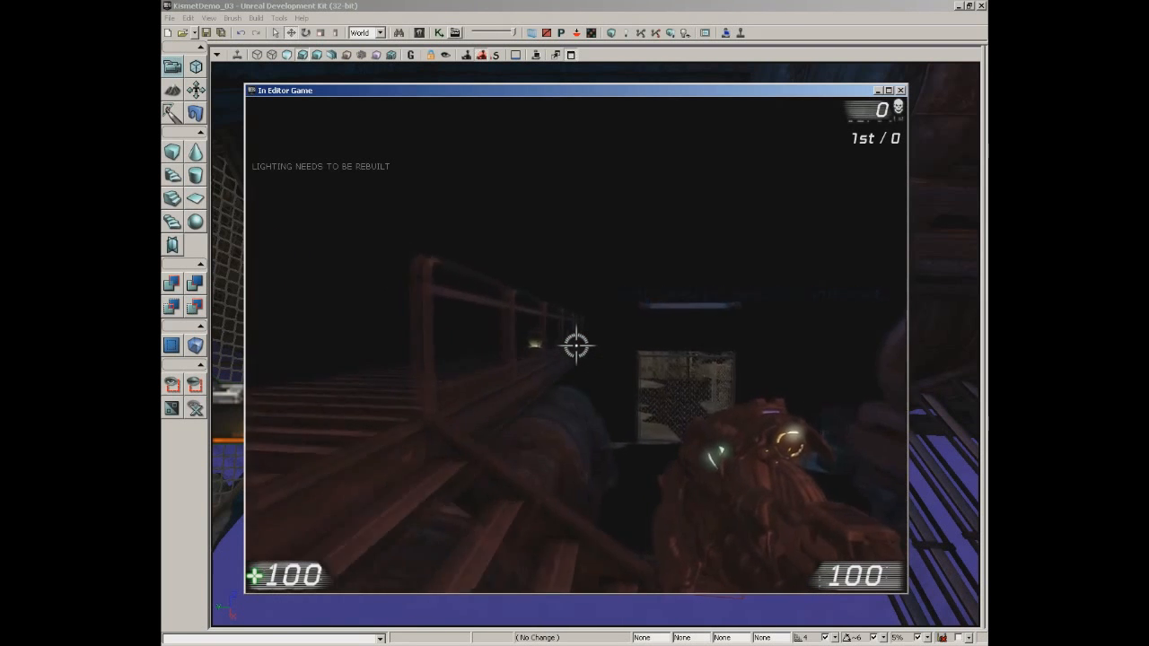
{"action": "key", "text": "w"}
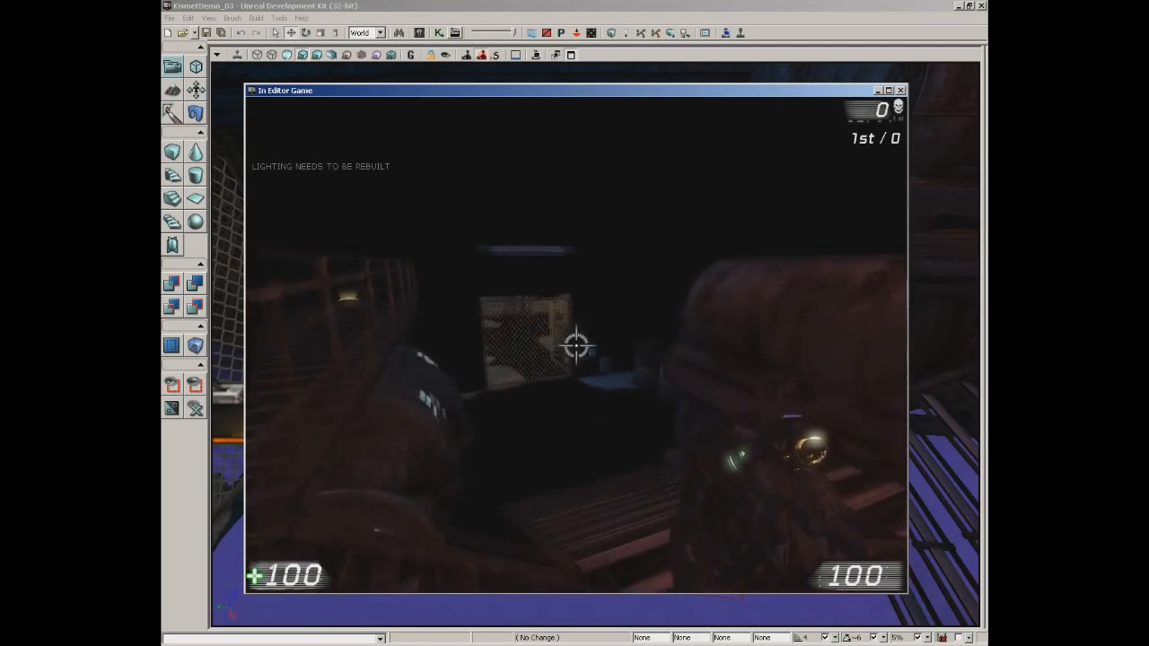
{"action": "key", "text": "w"}
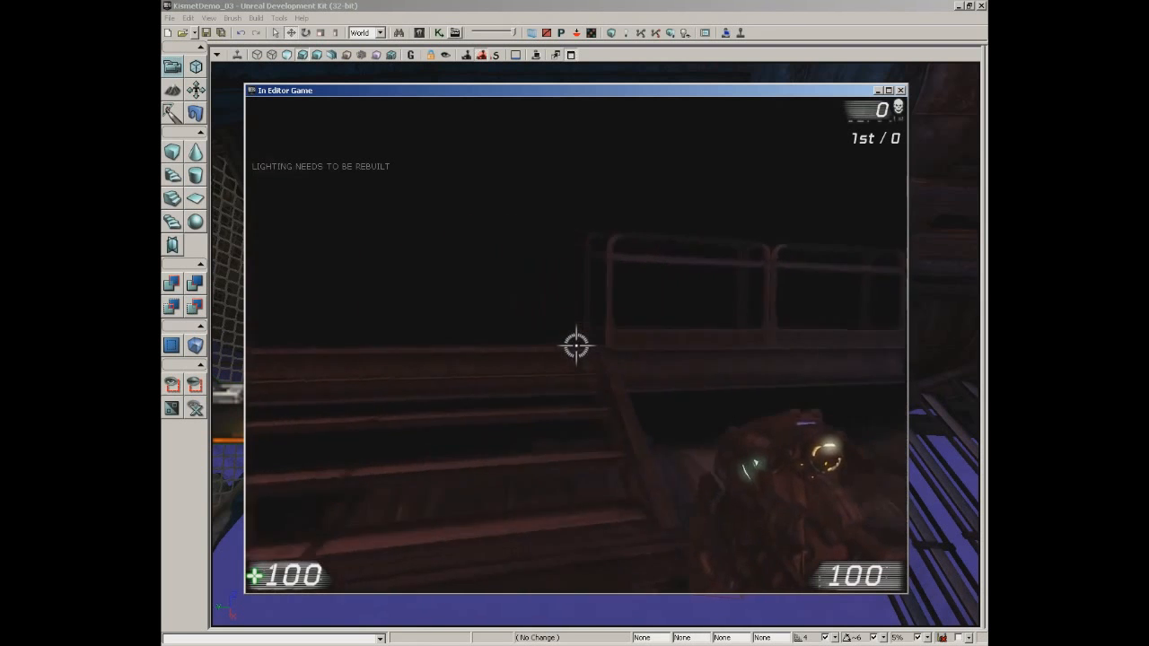
{"action": "key", "text": "Escape"}
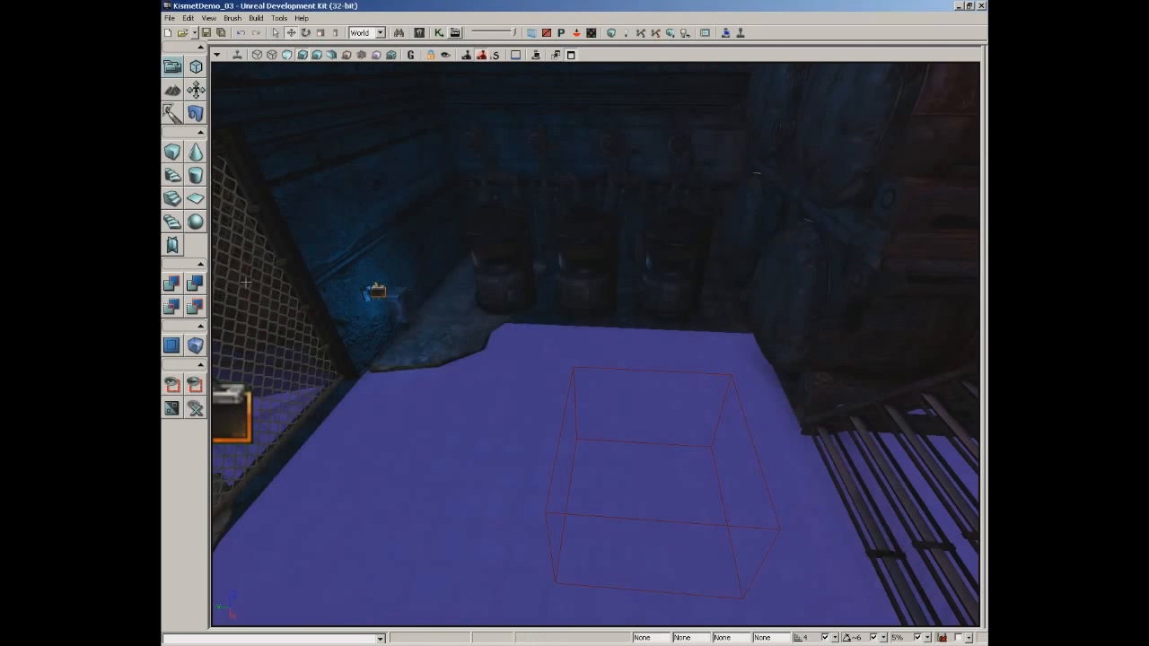
Reopen Kismet and review the announcement network from the Trigger_2 Used event through to the Play Sound action
{"action": "right_click_drag", "start_coordinate": [483, 321], "coordinate": [763, 232]}
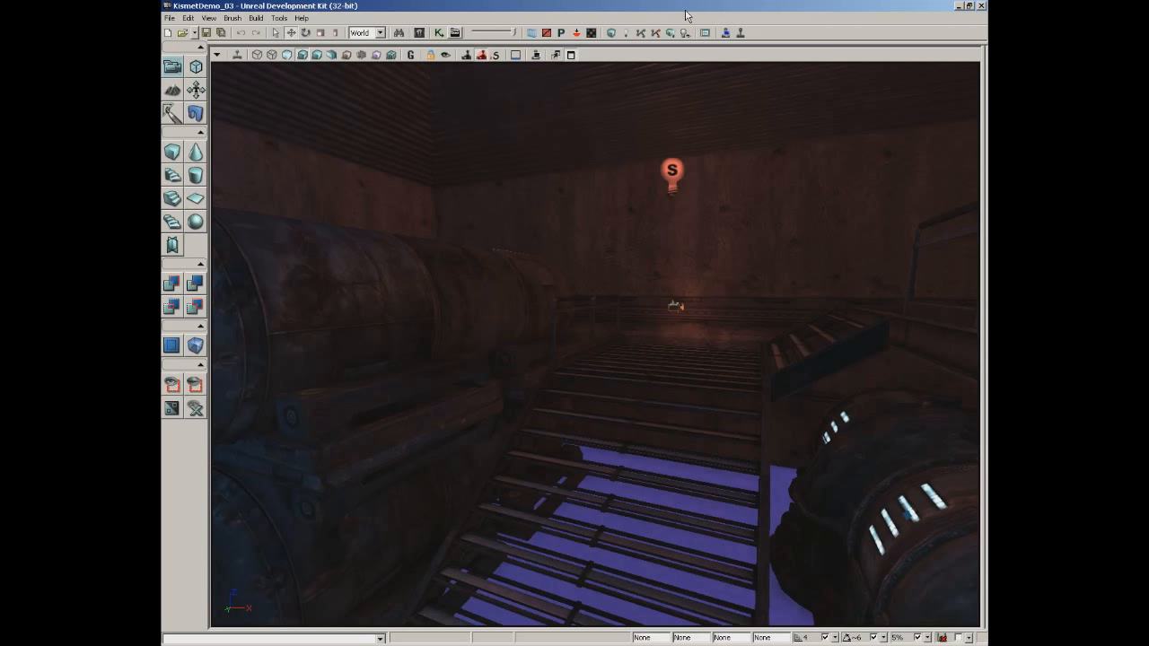
{"action": "left_click", "coordinate": [440, 32]}
{"action": "left_click_drag", "start_coordinate": [559, 313], "coordinate": [549, 308]}
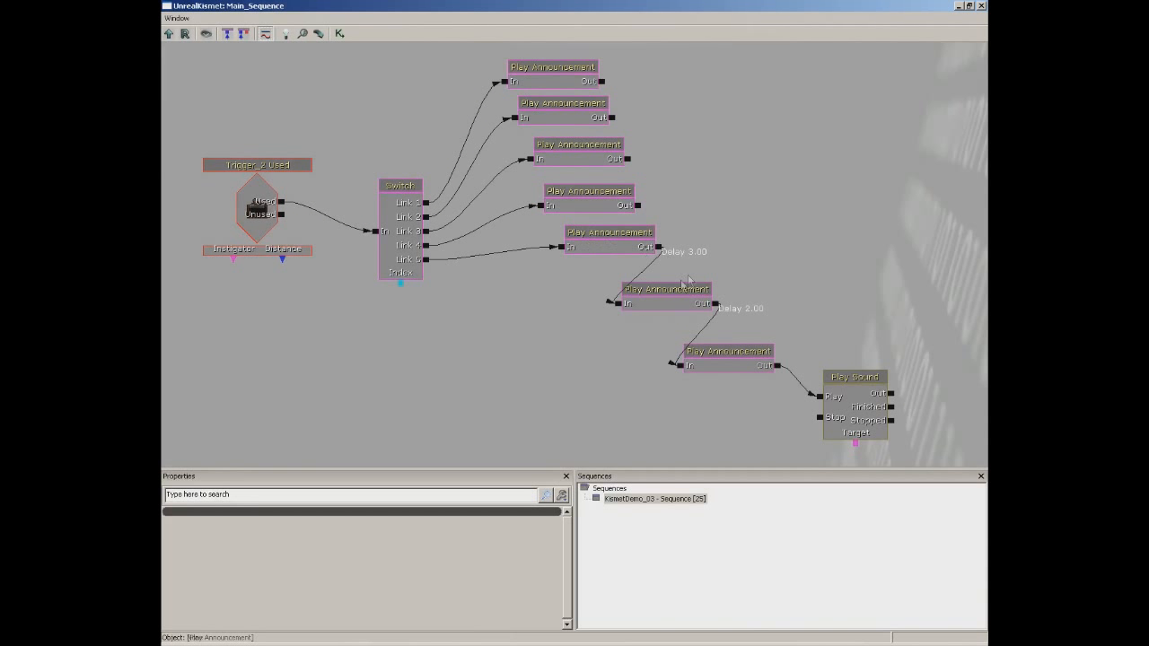
{"action": "left_click_drag", "start_coordinate": [723, 376], "coordinate": [585, 326]}
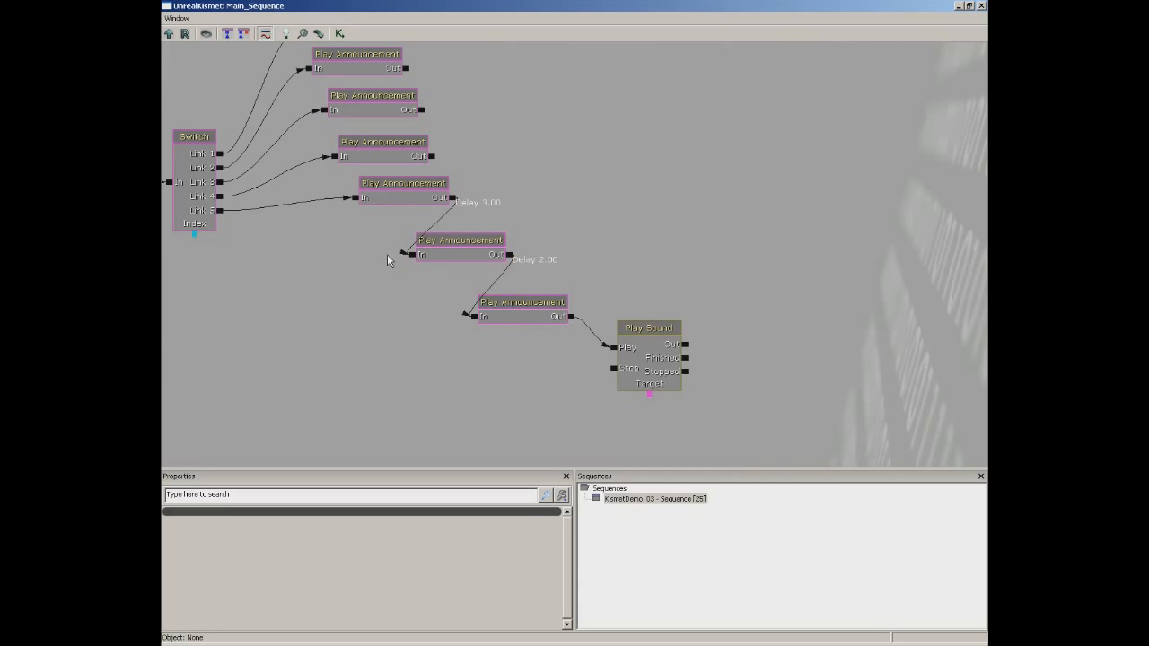
{"action": "scroll", "coordinate": [629, 176], "scroll_direction": "down", "scroll_amount": 2}
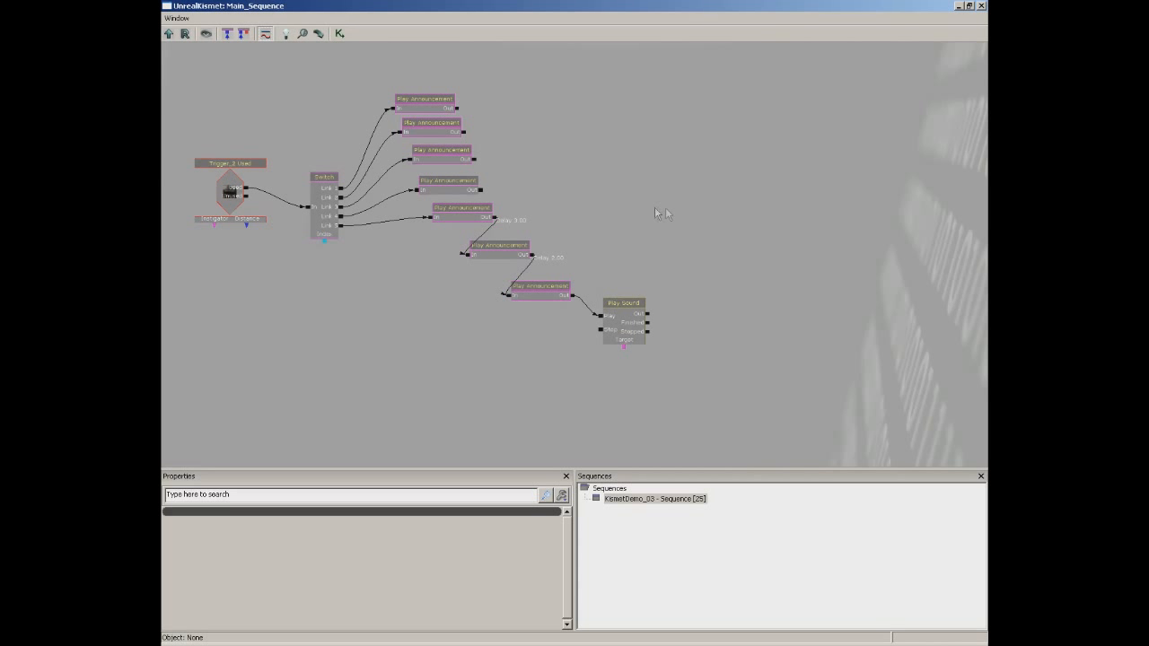
{"action": "right_click", "coordinate": [634, 192]}
{"action": "mouse_move", "coordinate": [687, 205]}
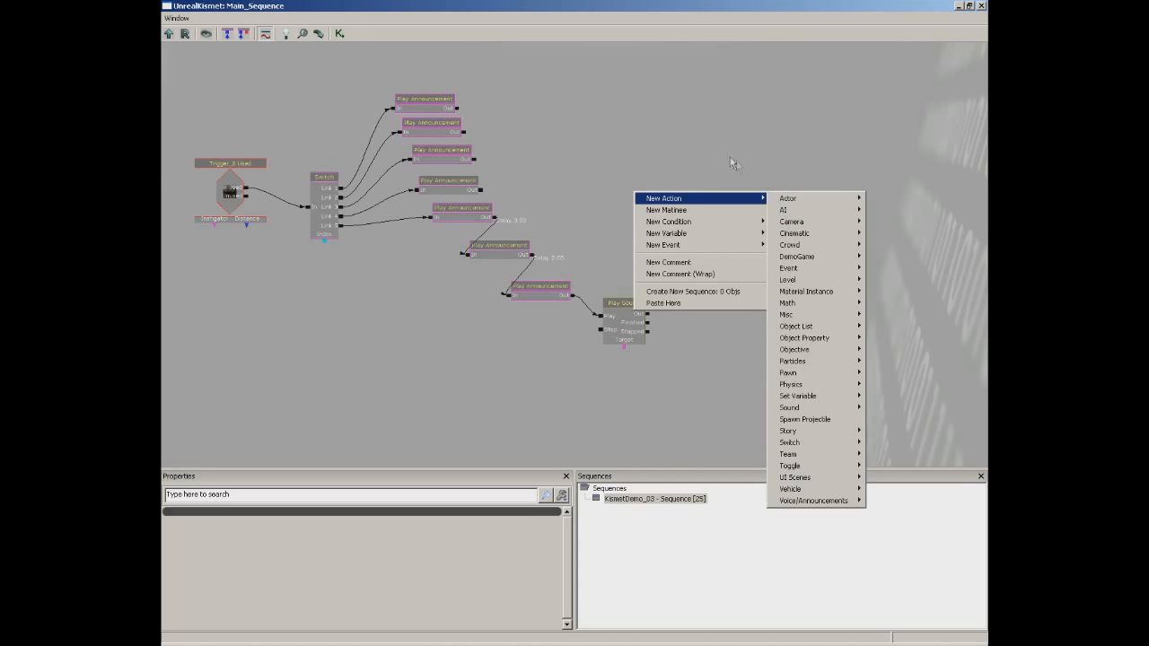
{"action": "left_click", "coordinate": [511, 127]}
Widen the Door Network comment box and move the Matinee with its data and InterpActor variables toward the box's far side from the trigger event
{"action": "left_click_drag", "start_coordinate": [511, 128], "coordinate": [731, 390]}
{"action": "left_click_drag", "start_coordinate": [447, 329], "coordinate": [743, 359]}
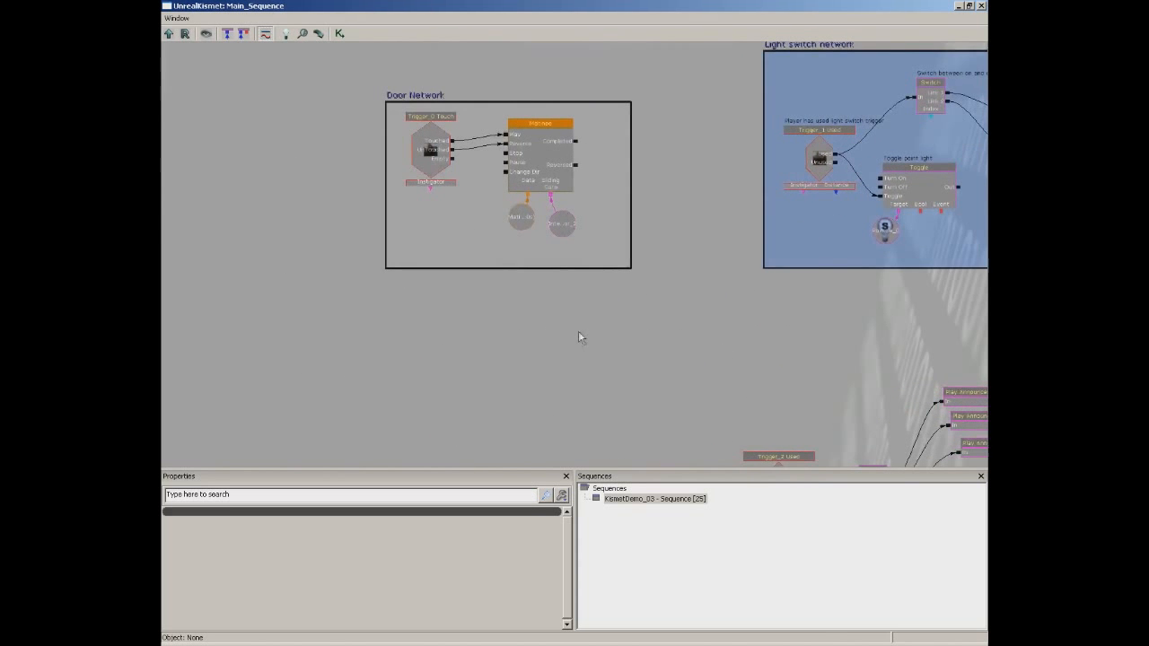
{"action": "scroll", "coordinate": [578, 330], "scroll_direction": "up", "scroll_amount": 3}
{"action": "left_click_drag", "start_coordinate": [492, 298], "coordinate": [536, 390]}
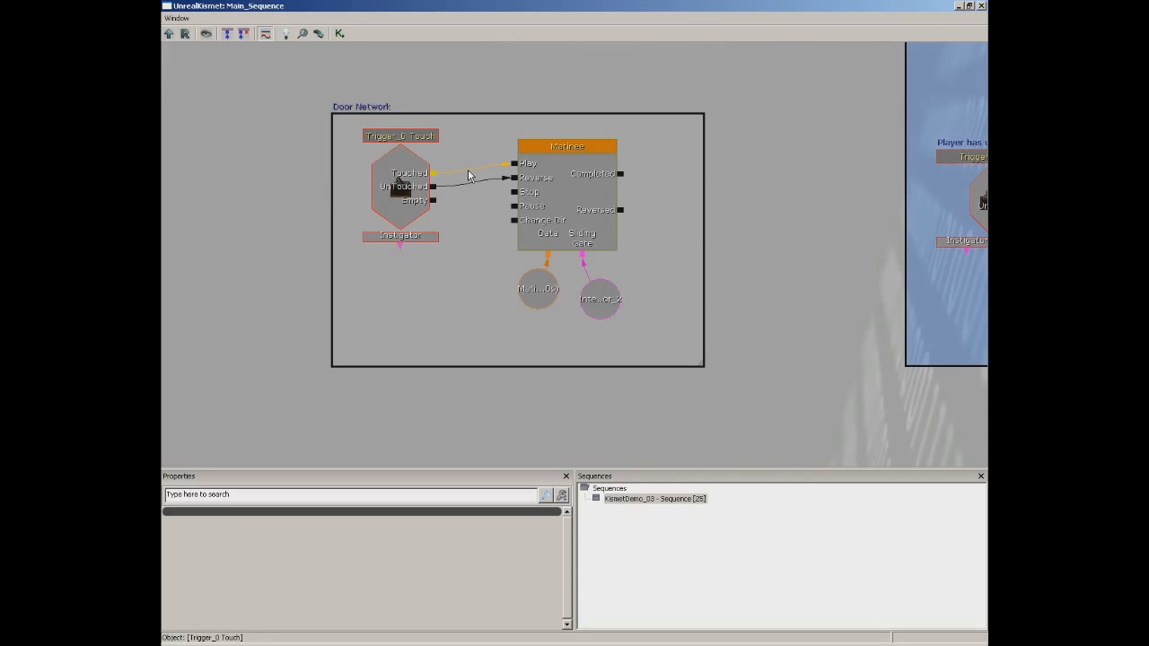
{"action": "left_click", "coordinate": [356, 109]}
{"action": "left_click_drag", "start_coordinate": [703, 371], "coordinate": [878, 367]}
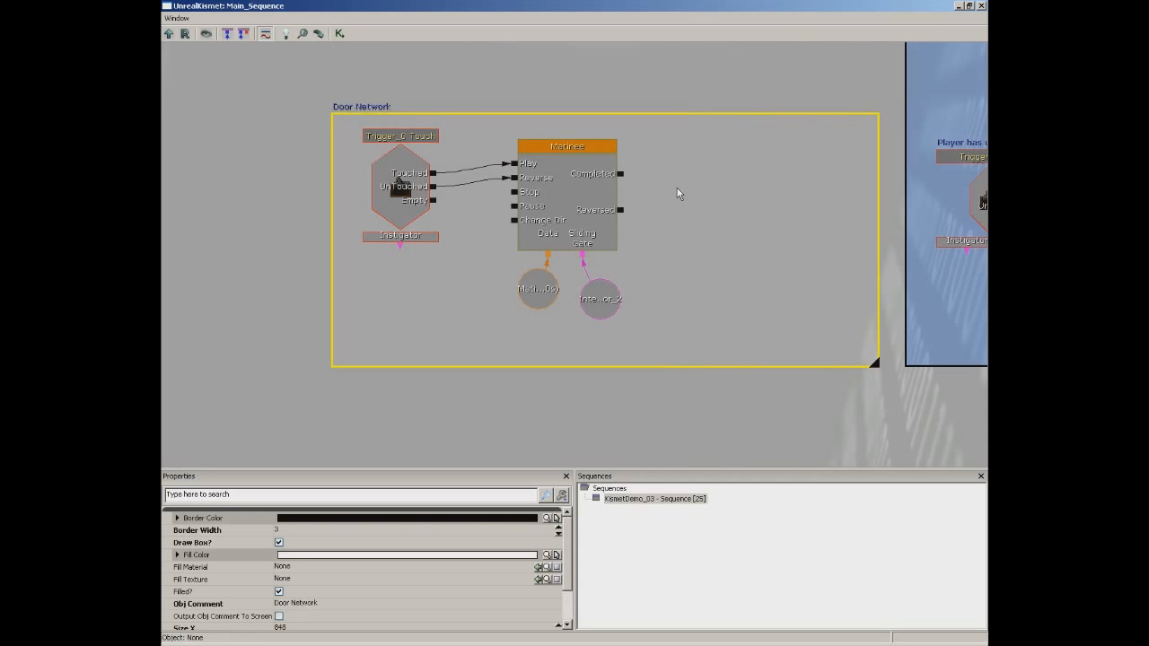
{"action": "left_click_drag", "start_coordinate": [679, 137], "coordinate": [524, 340], "text": "ctrl+alt"}
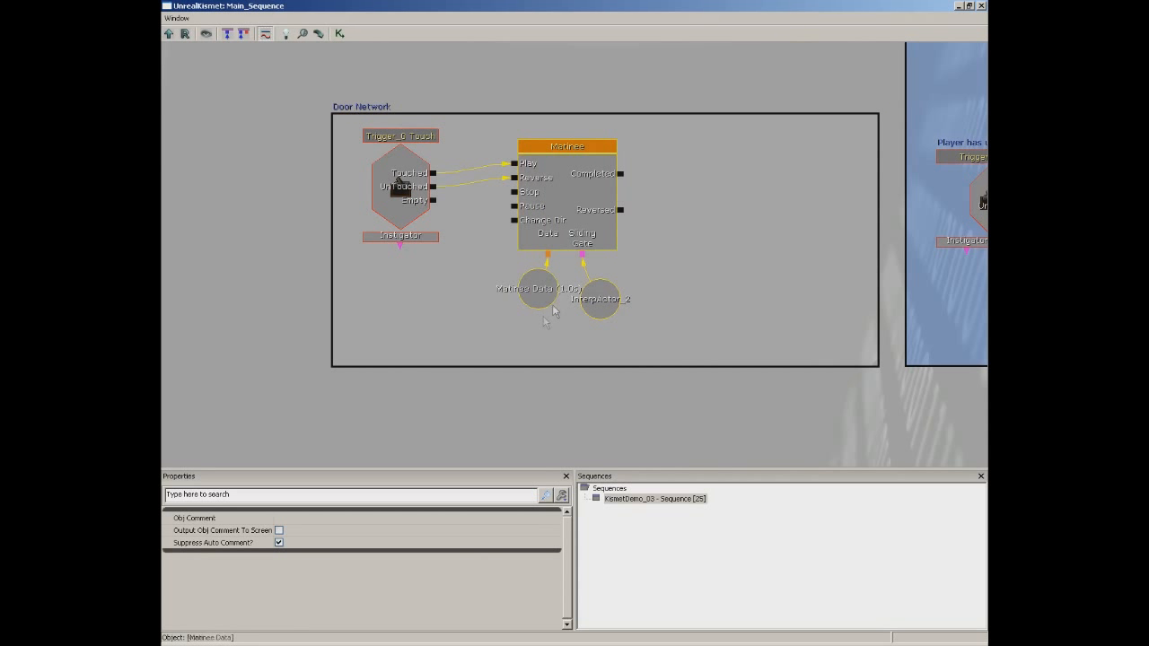
{"action": "left_click_drag", "start_coordinate": [565, 218], "coordinate": [771, 224], "text": "ctrl"}
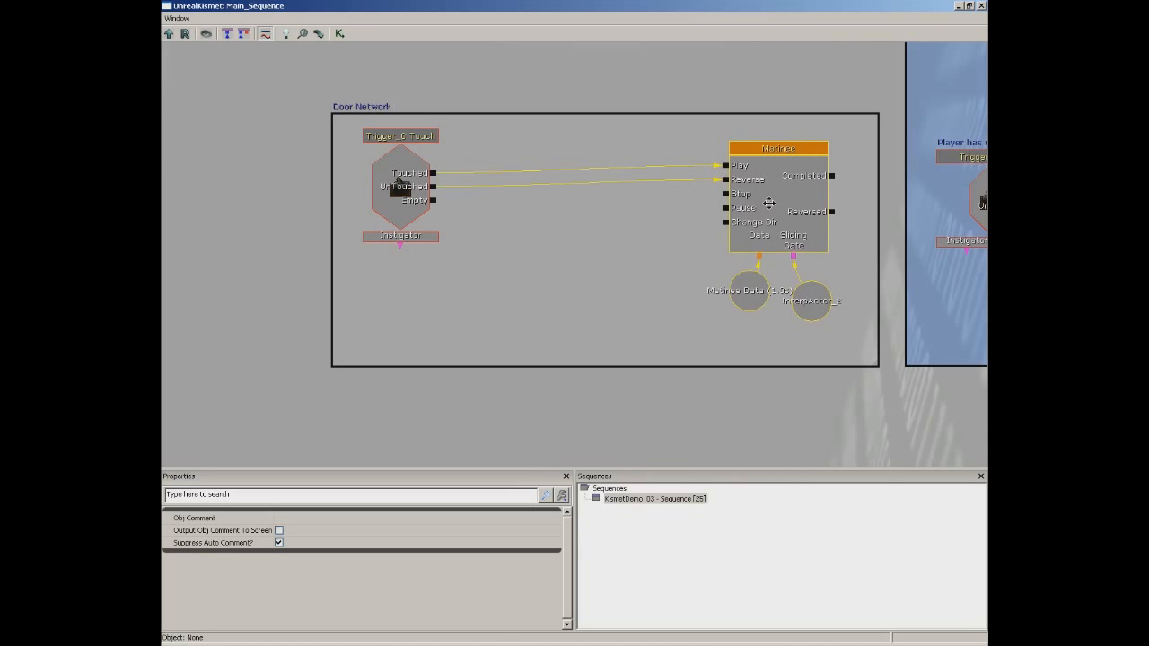
Add a Compare Bool condition between the Trigger_0 Touch event and the Matinee, with the object comment "Is the door locked?"
{"action": "right_click", "coordinate": [505, 225]}
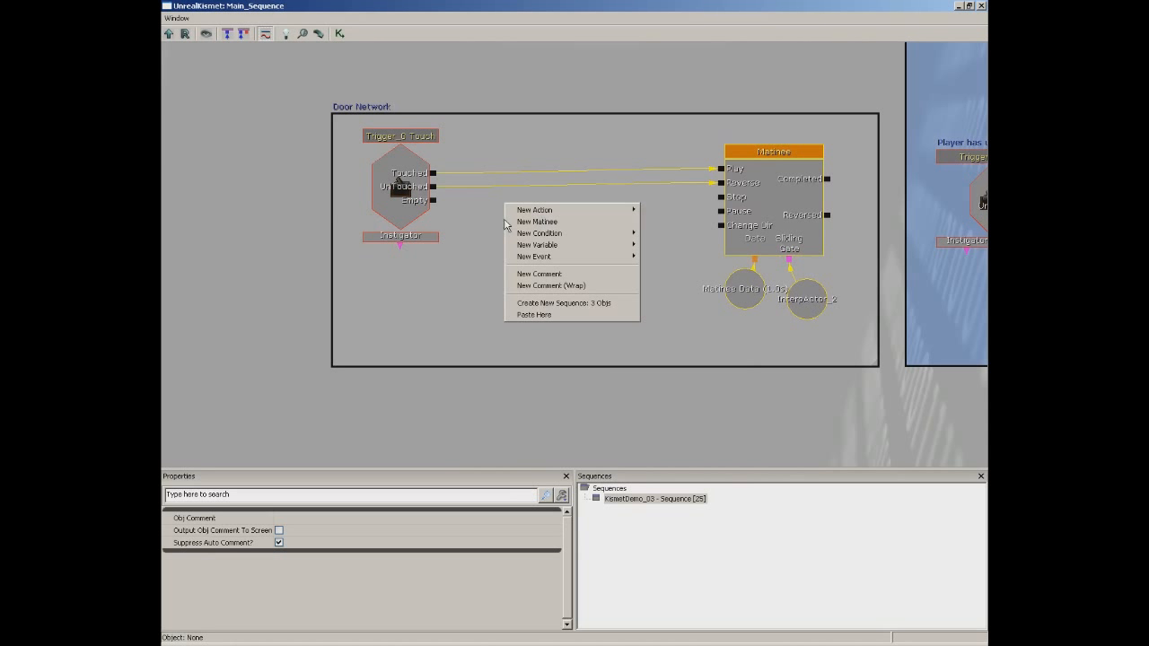
{"action": "mouse_move", "coordinate": [528, 236]}
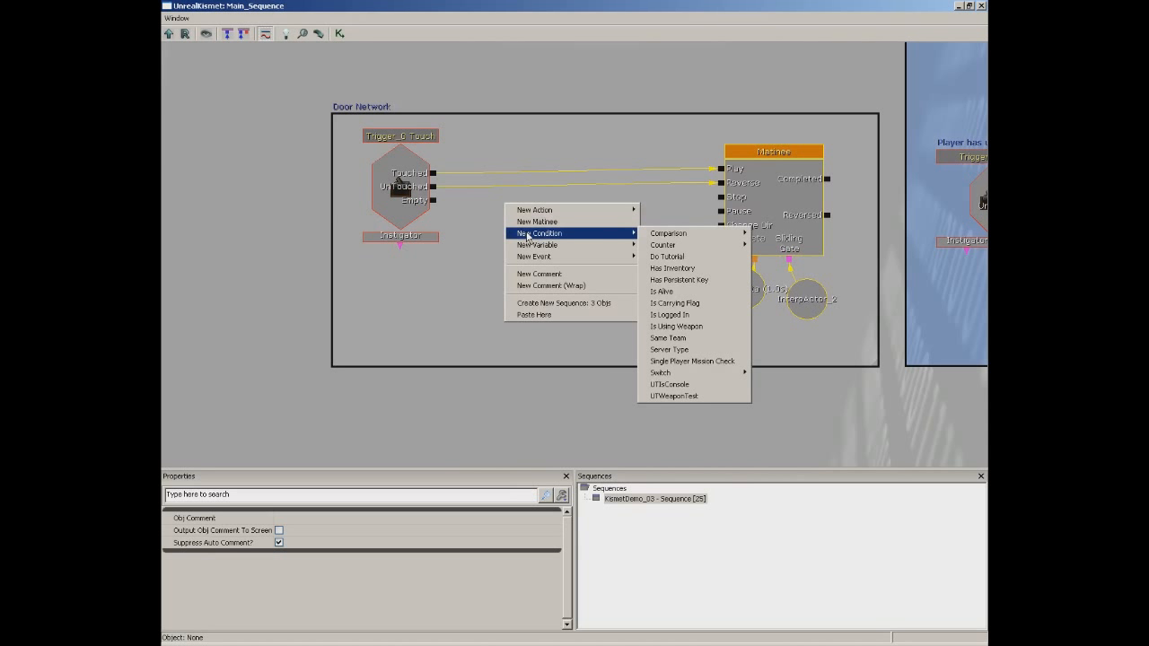
{"action": "mouse_move", "coordinate": [679, 237]}
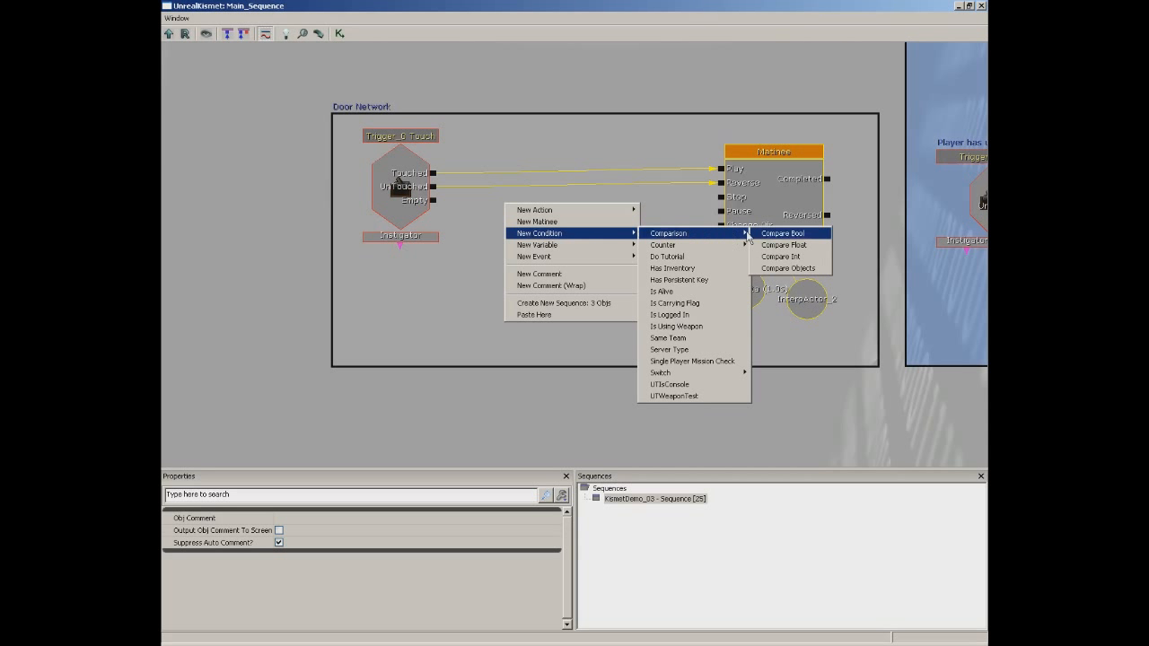
{"action": "left_click", "coordinate": [819, 236]}
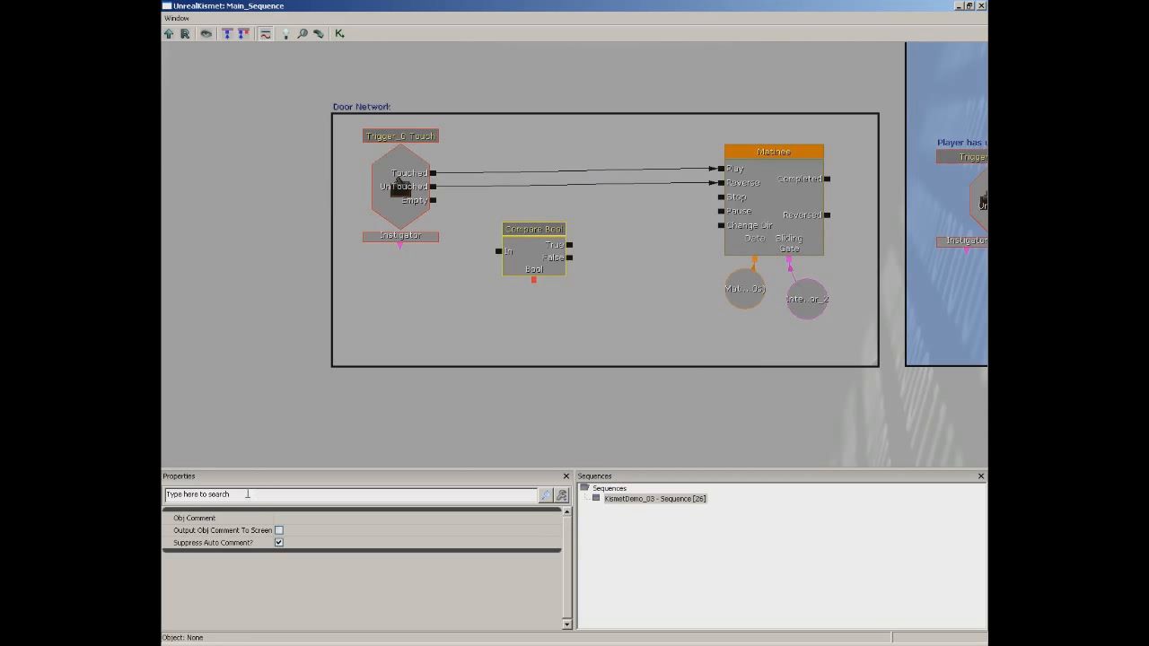
{"action": "left_click", "coordinate": [293, 520]}
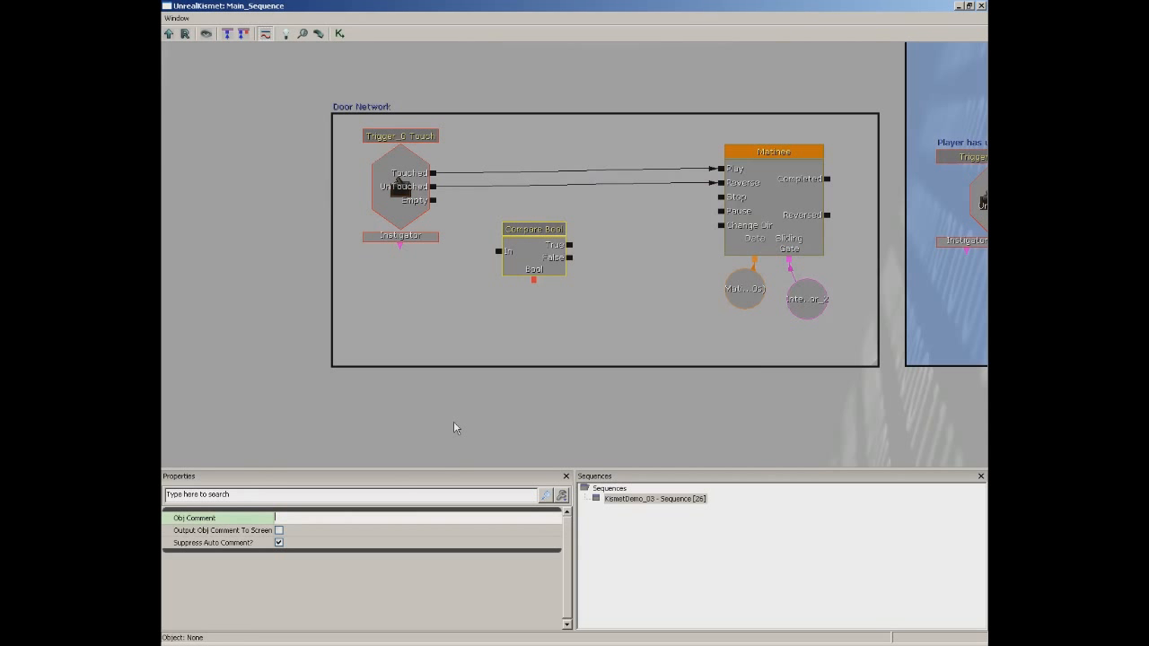
{"action": "type", "text": "Is the door locked"}
{"action": "key", "text": "Return"}
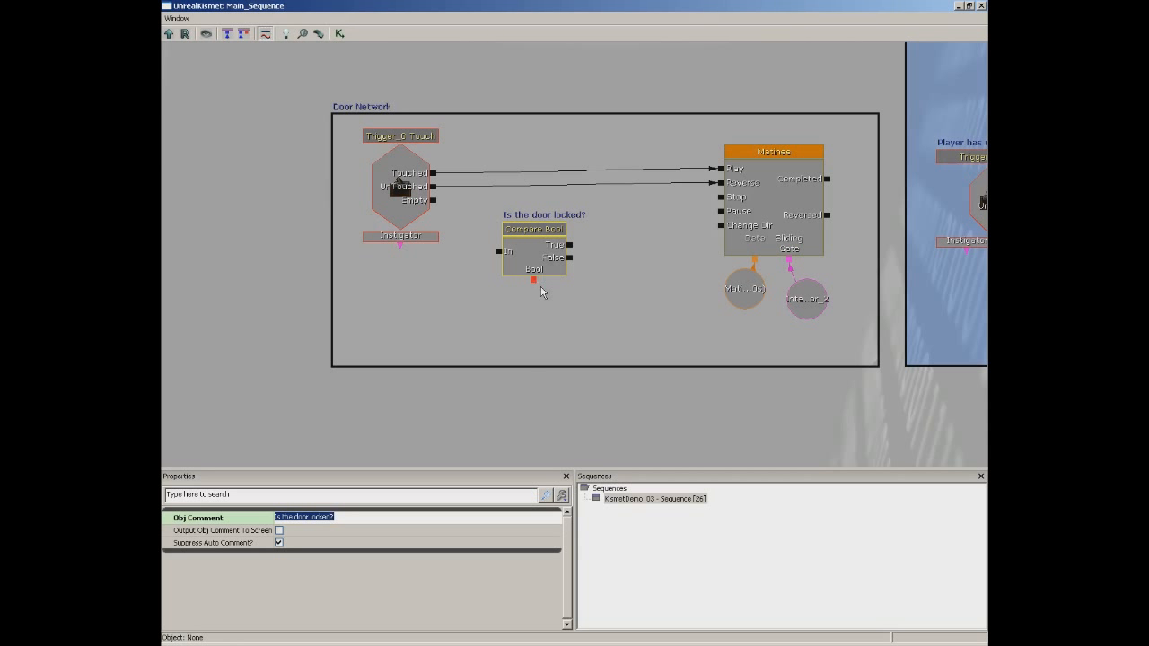
Connect Touched to Compare Bool's In and its False output to the Matinee's Play, and remove the direct link from Touched to Play
{"action": "left_click", "coordinate": [575, 249]}
{"action": "left_click_drag", "start_coordinate": [571, 246], "coordinate": [632, 214]}
{"action": "left_click_drag", "start_coordinate": [569, 258], "coordinate": [626, 328]}
{"action": "left_click_drag", "start_coordinate": [434, 175], "coordinate": [499, 251]}
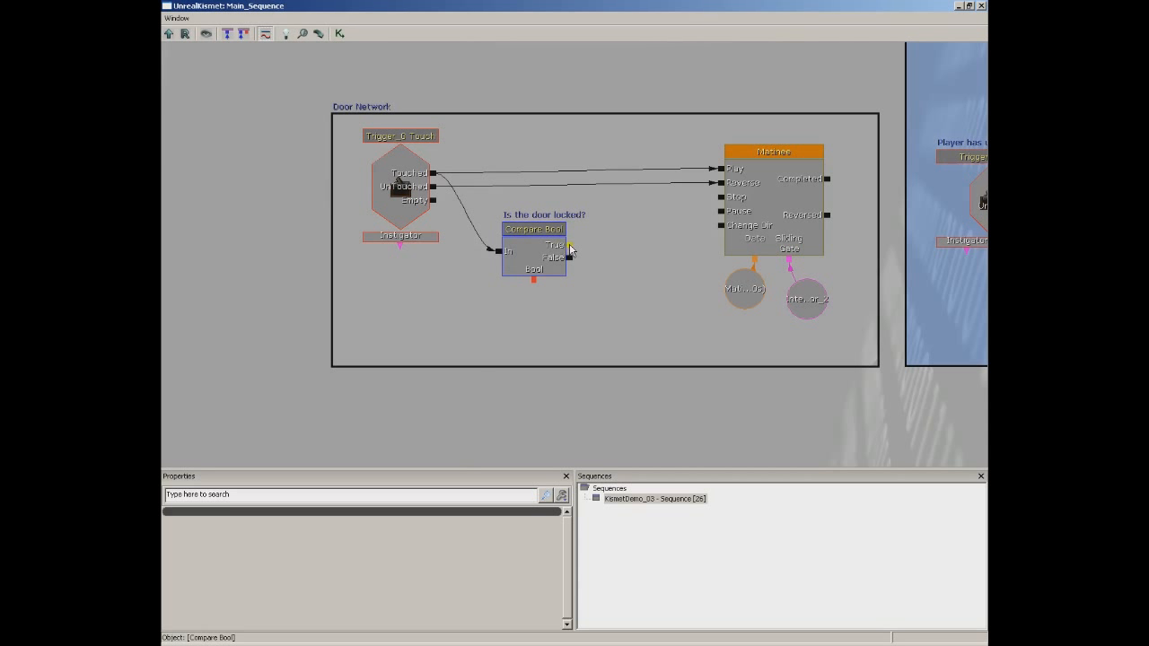
{"action": "left_click_drag", "start_coordinate": [569, 258], "coordinate": [720, 178]}
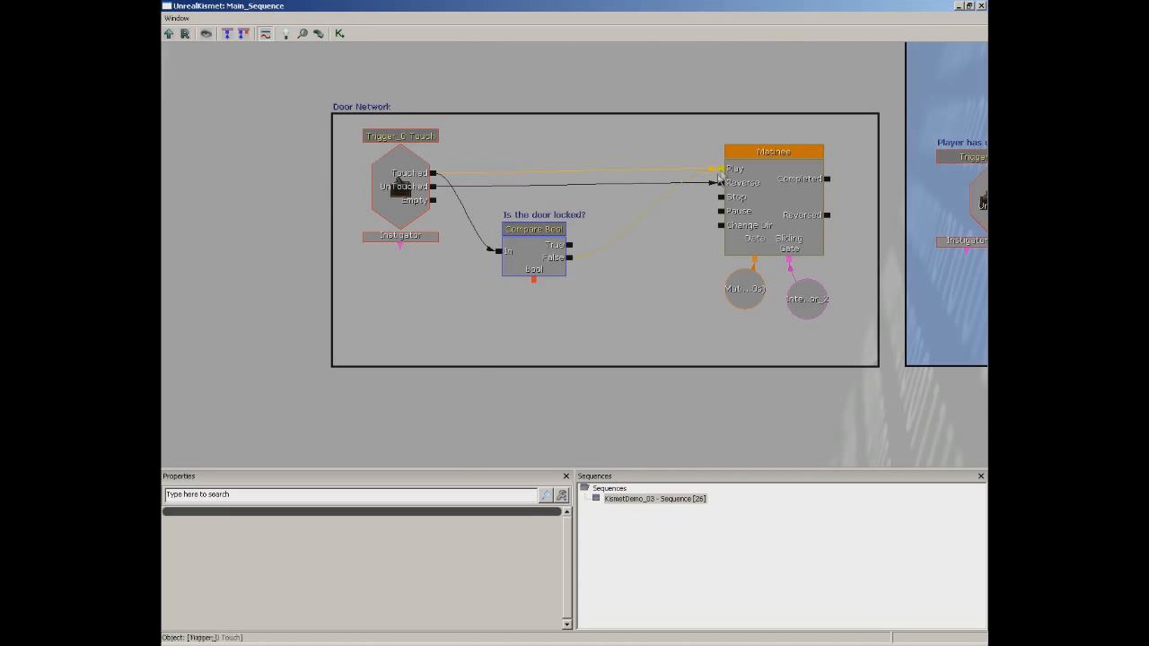
{"action": "left_click", "coordinate": [582, 175]}
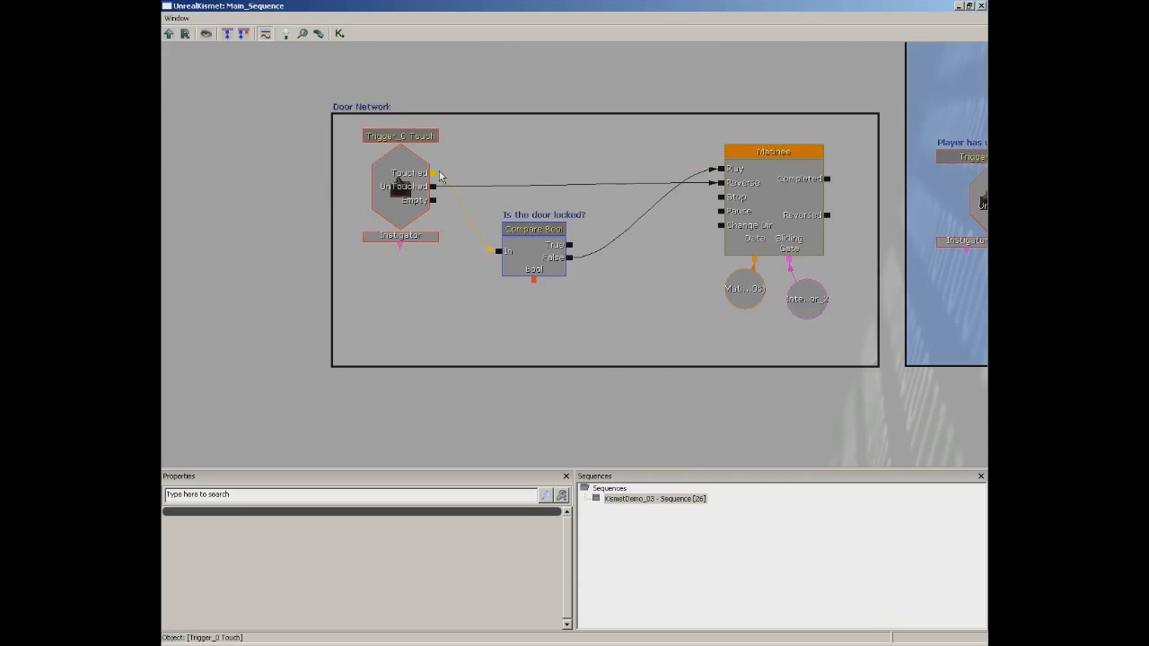
Shift the Compare Bool condition slightly toward the Matinee and create a new Bool variable on its Bool connector
{"action": "left_click", "coordinate": [520, 253]}
{"action": "mouse_move", "coordinate": [537, 229]}
{"action": "left_mouse_down"}
{"action": "mouse_move", "coordinate": [542, 155]}
{"action": "mouse_move", "coordinate": [559, 155]}
{"action": "mouse_move", "coordinate": [558, 235]}
{"action": "left_mouse_up"}
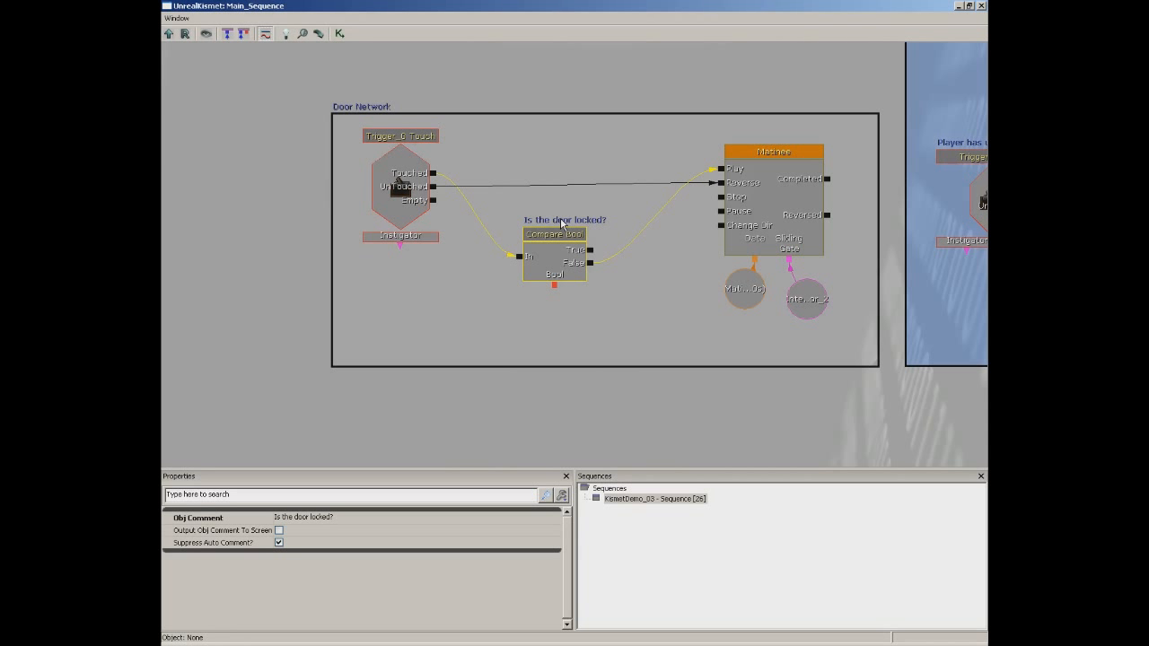
{"action": "right_click", "coordinate": [555, 287]}
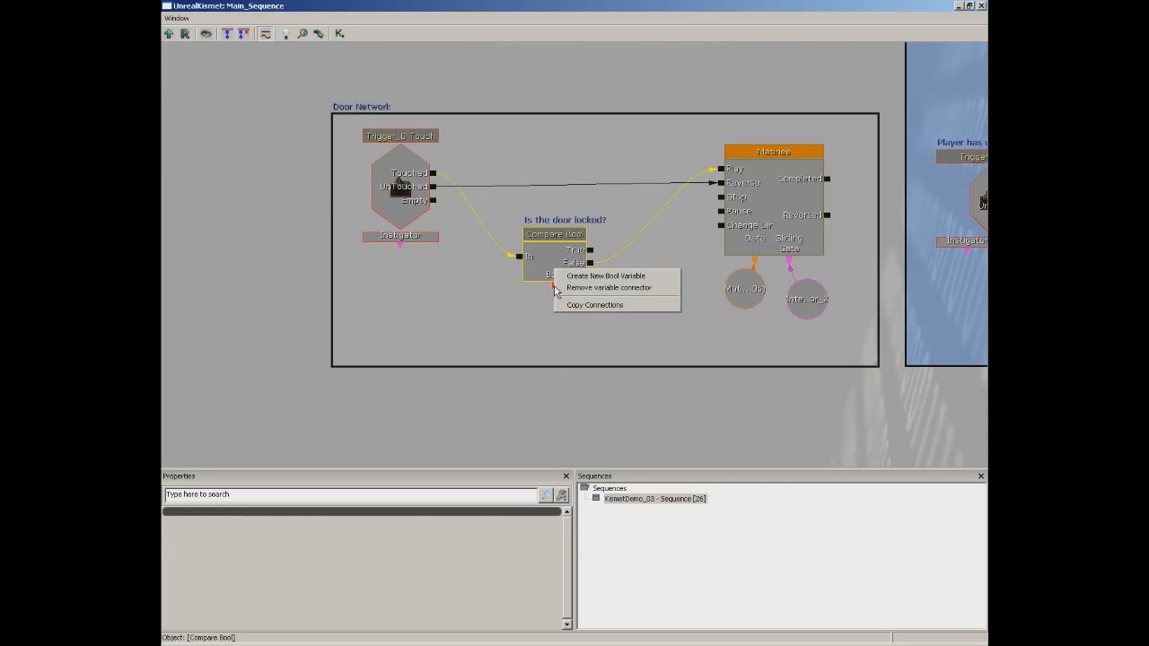
{"action": "left_click", "coordinate": [575, 279]}
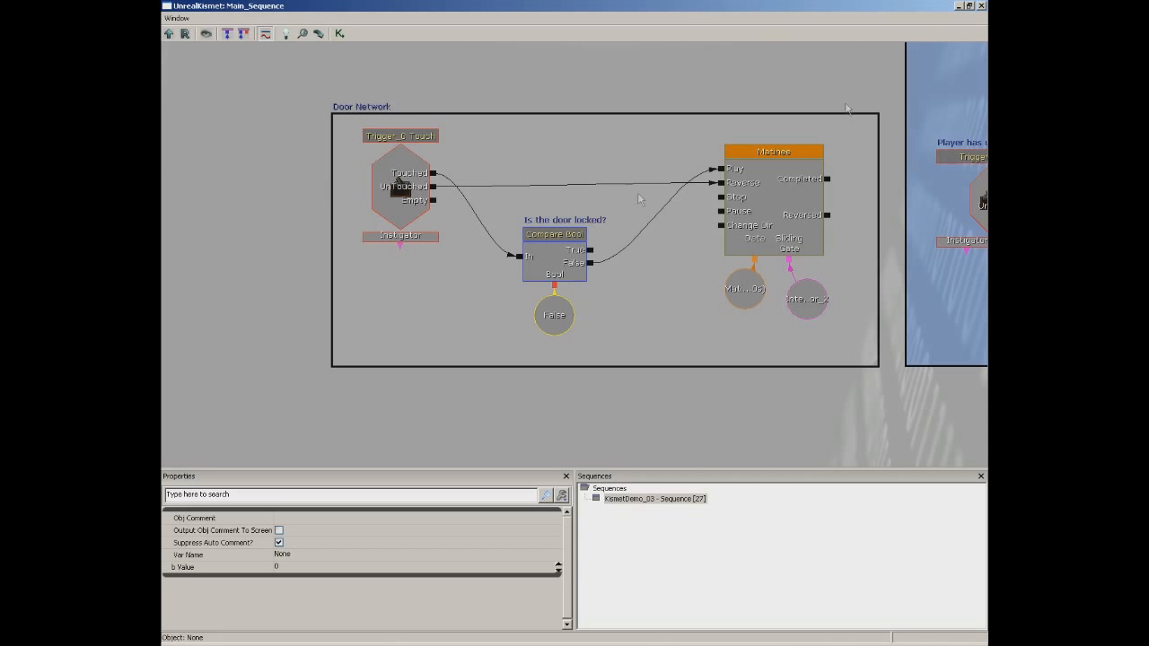
Close Kismet, playtest from the floor near the sliding gate, walk toward and away from the gate, and end the session
{"action": "left_click", "coordinate": [982, 6]}
{"action": "right_click_drag", "start_coordinate": [578, 461], "coordinate": [595, 495]}
{"action": "right_click", "coordinate": [541, 466]}
{"action": "left_click", "coordinate": [567, 460]}
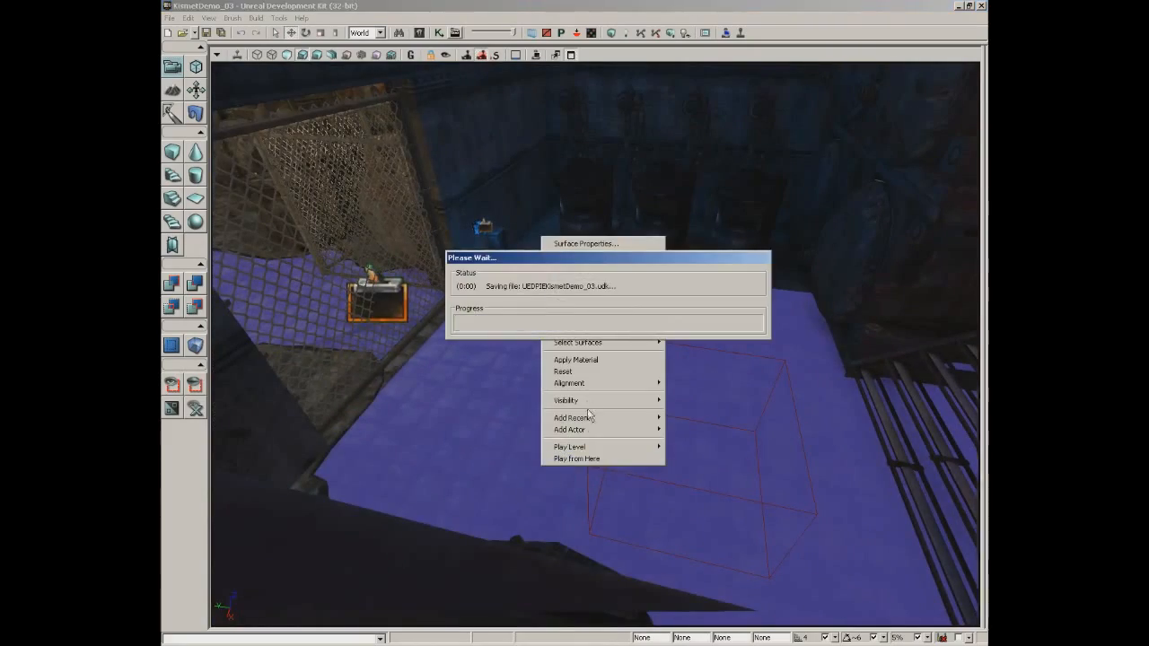
{"action": "key", "text": "w"}
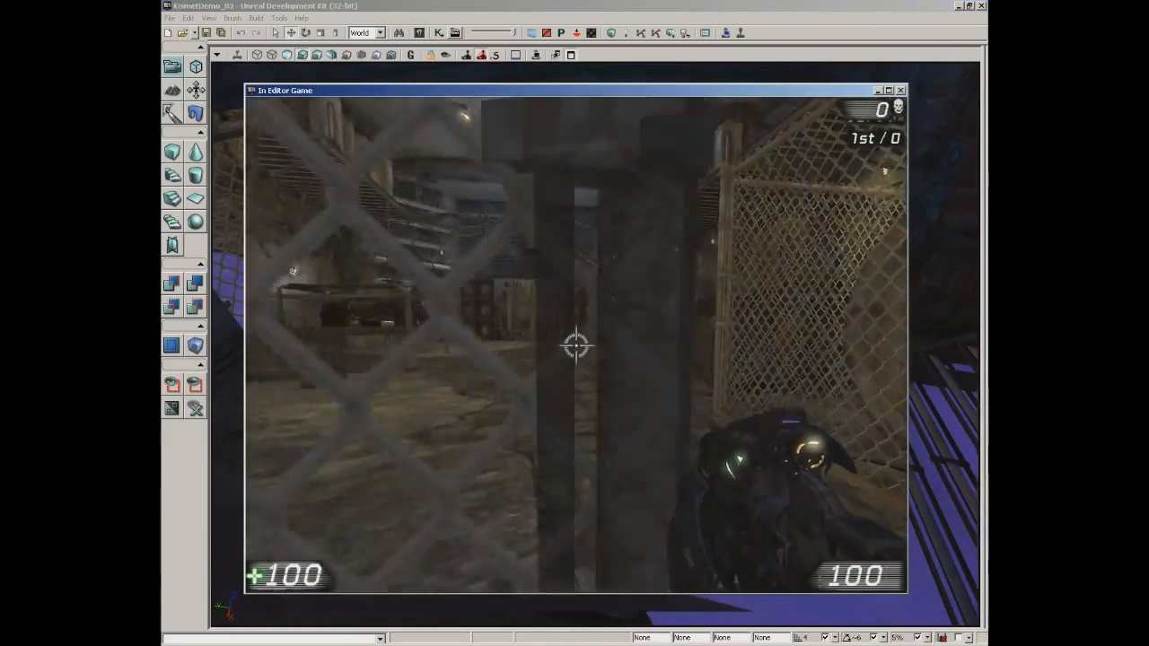
{"action": "key", "text": "s"}
{"action": "key", "text": "w"}
{"action": "key", "text": "w"}
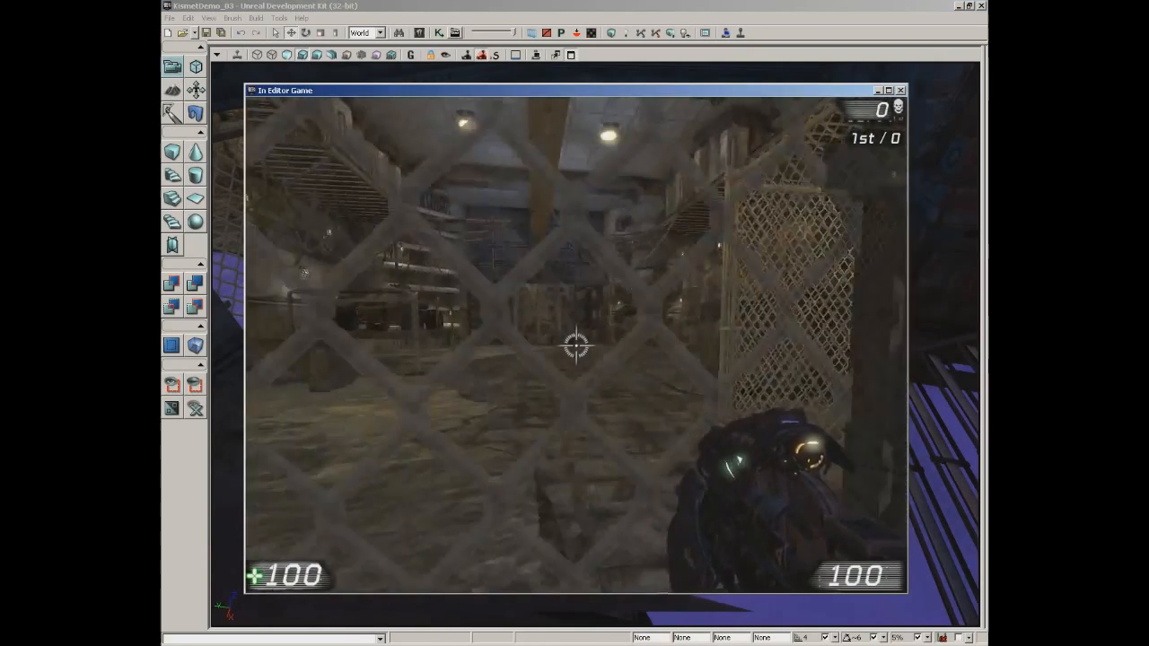
{"action": "key", "text": "s"}
{"action": "key", "text": "Escape"}
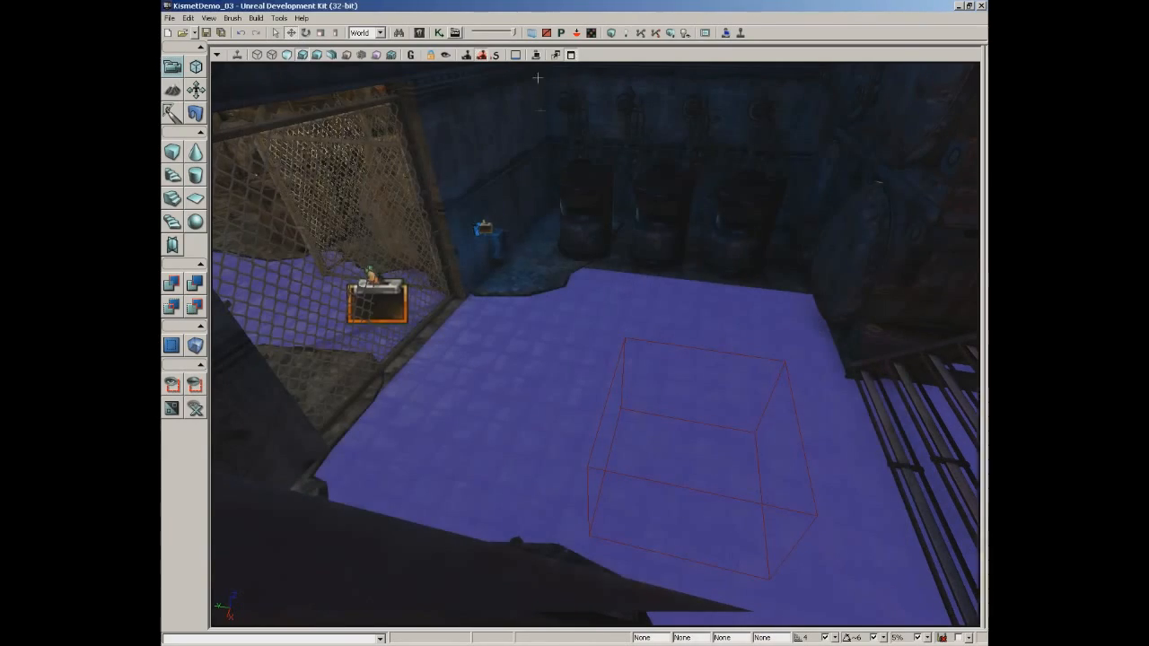
Reopen Kismet and set the b Value of the Bool variable on the door's Compare Bool to 1
{"action": "left_click", "coordinate": [438, 33]}
{"action": "left_click", "coordinate": [550, 320]}
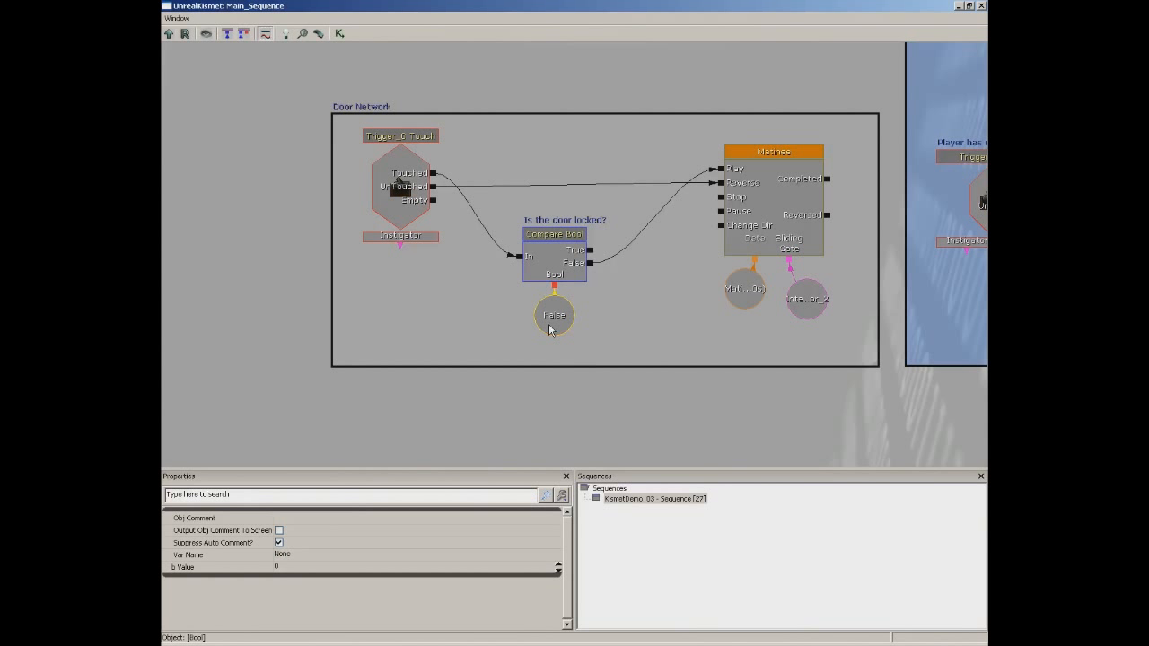
{"action": "left_click", "coordinate": [279, 542]}
{"action": "left_click", "coordinate": [302, 569]}
{"action": "type", "text": "1"}
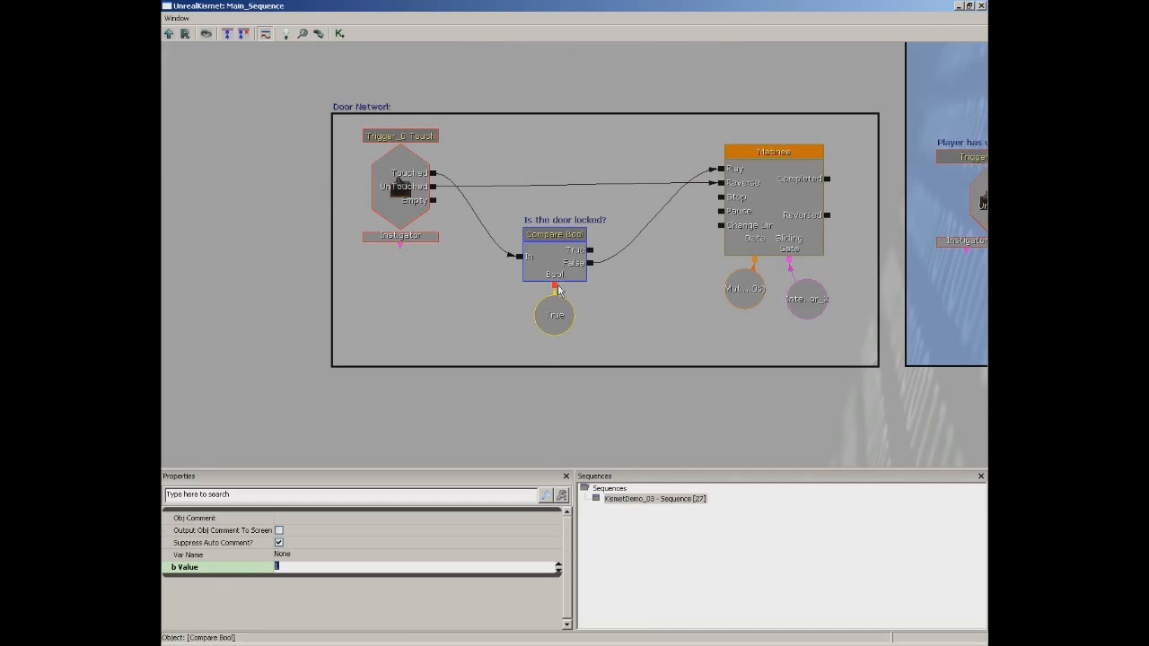
Close Kismet, playtest from the floor near the sliding gate, walk up to it and back away, and end the session
{"action": "left_click", "coordinate": [981, 5]}
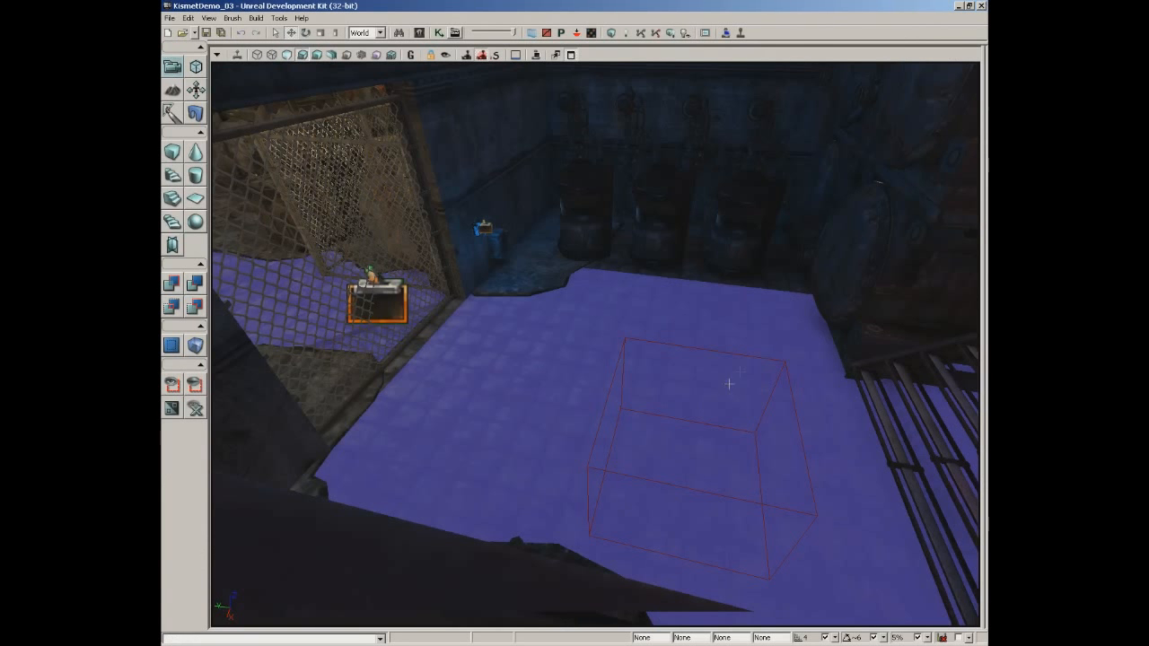
{"action": "right_click", "coordinate": [549, 385]}
{"action": "left_click", "coordinate": [592, 604]}
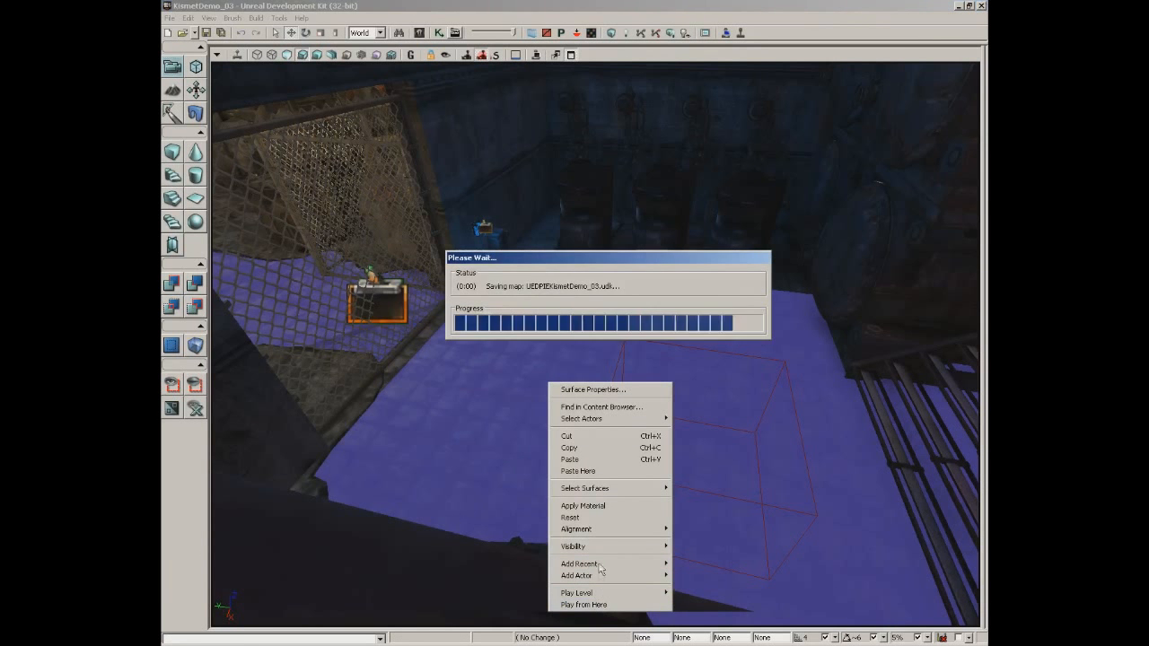
{"action": "key", "text": "w"}
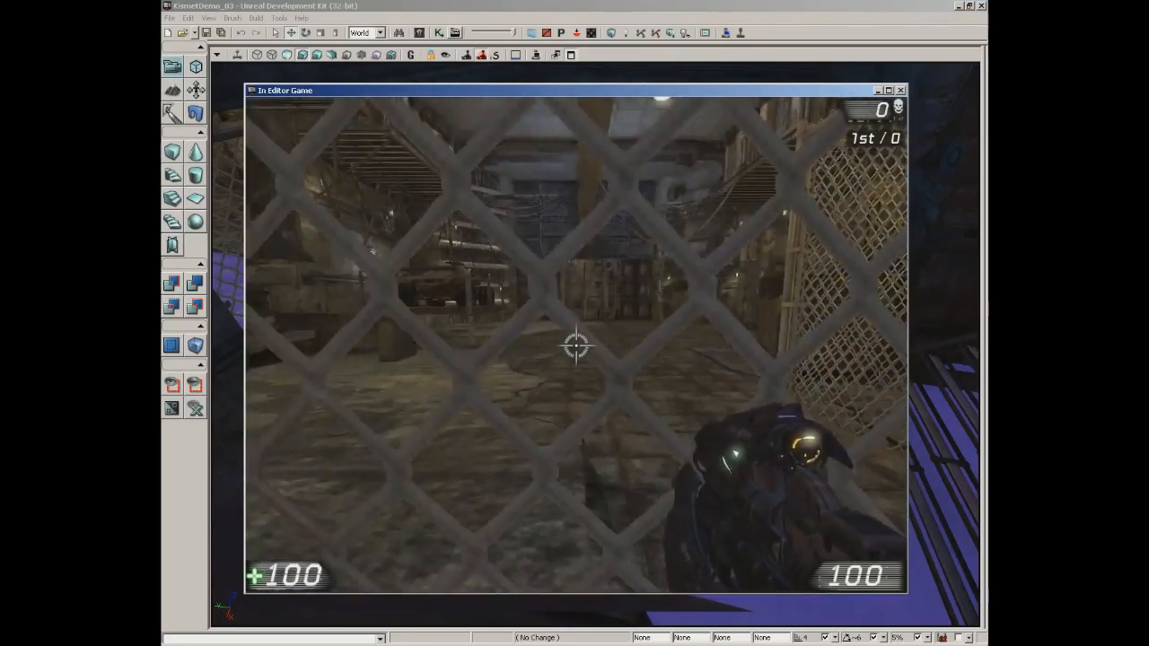
{"action": "key", "text": "s"}
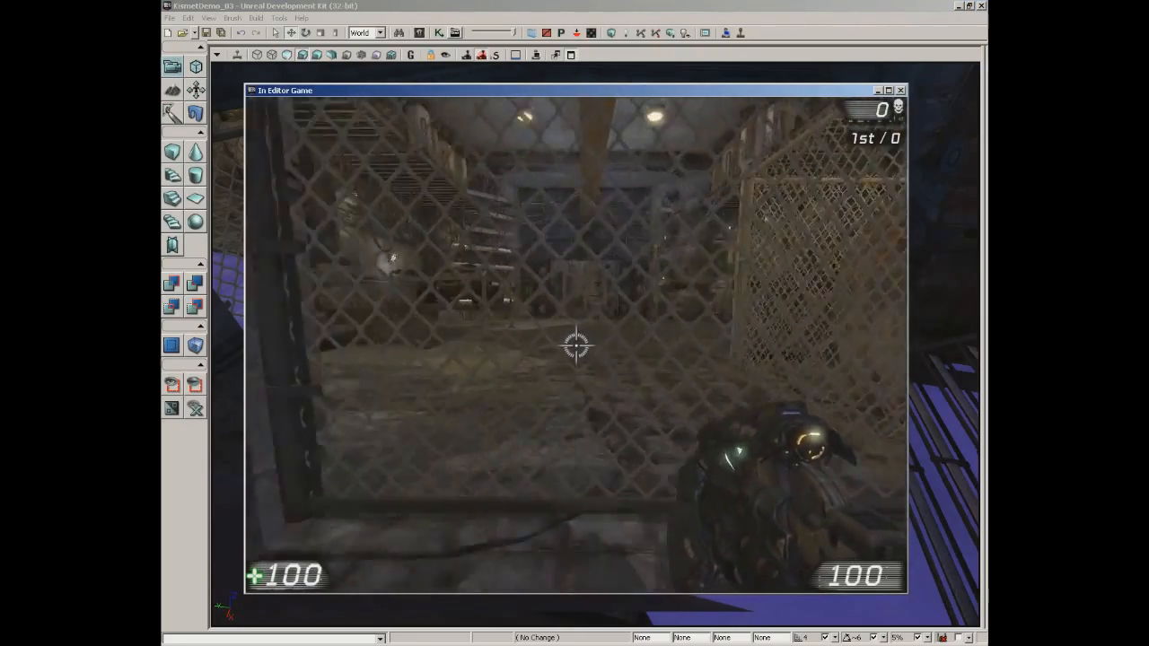
{"action": "key", "text": "Escape"}
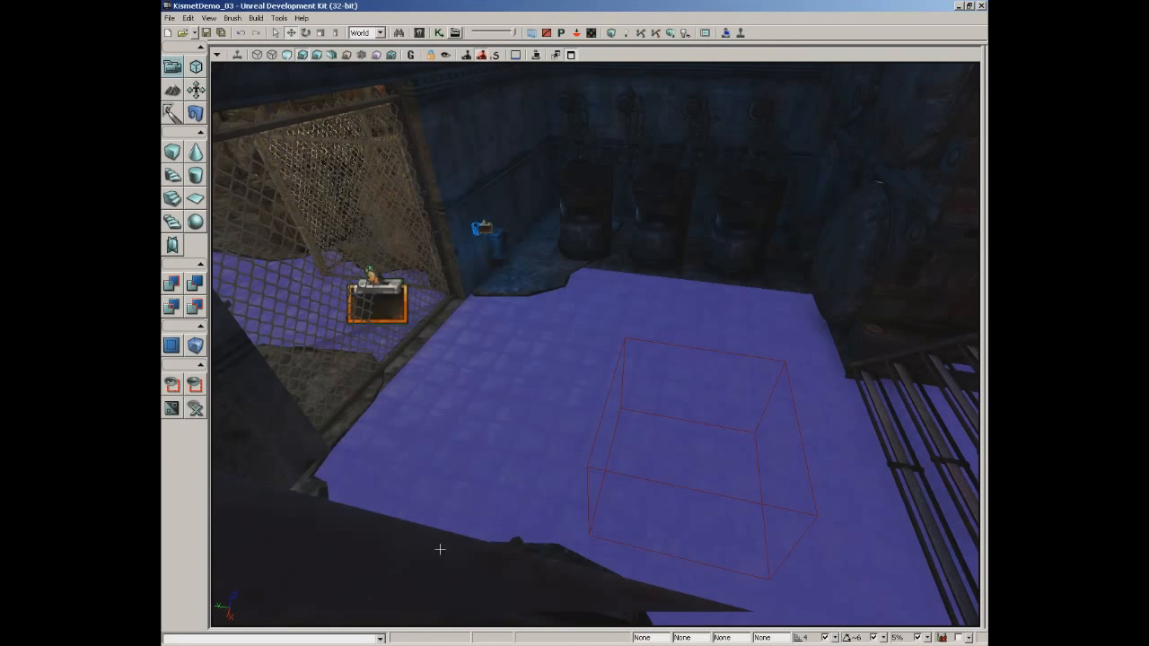
Duplicate the Compare Bool and its Bool variable in Kismet, place the copy below the original, and remove the copy's False link to Play
{"action": "left_click", "coordinate": [438, 32]}
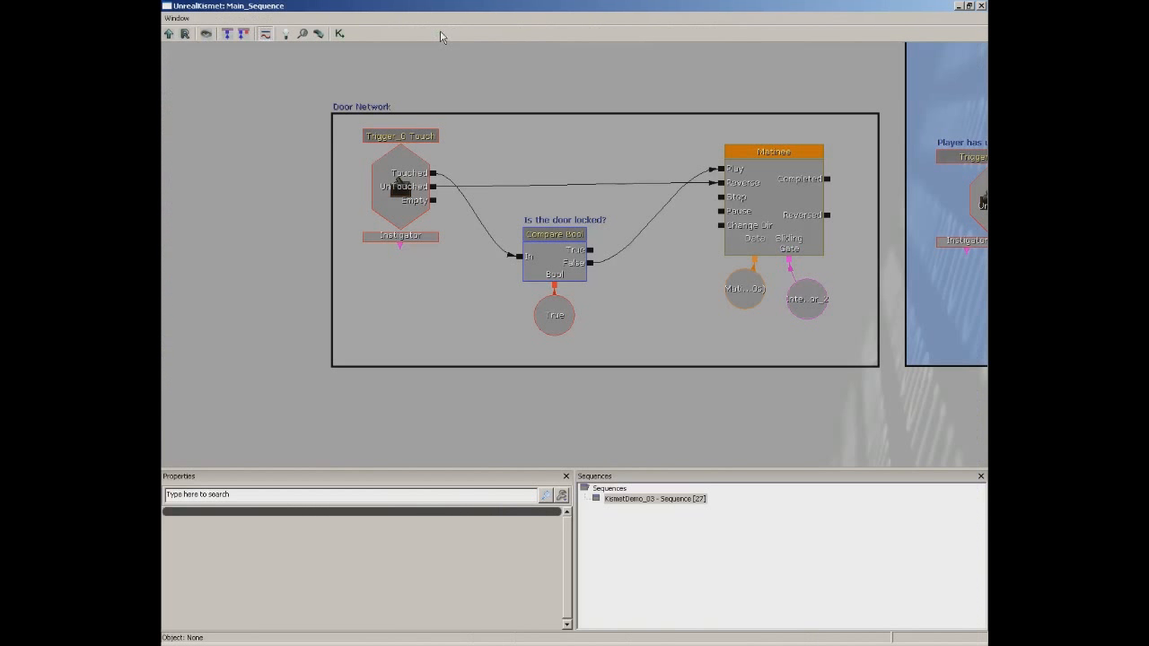
{"action": "left_click", "coordinate": [460, 198]}
{"action": "left_click_drag", "start_coordinate": [515, 226], "coordinate": [571, 322], "text": "ctrl+alt"}
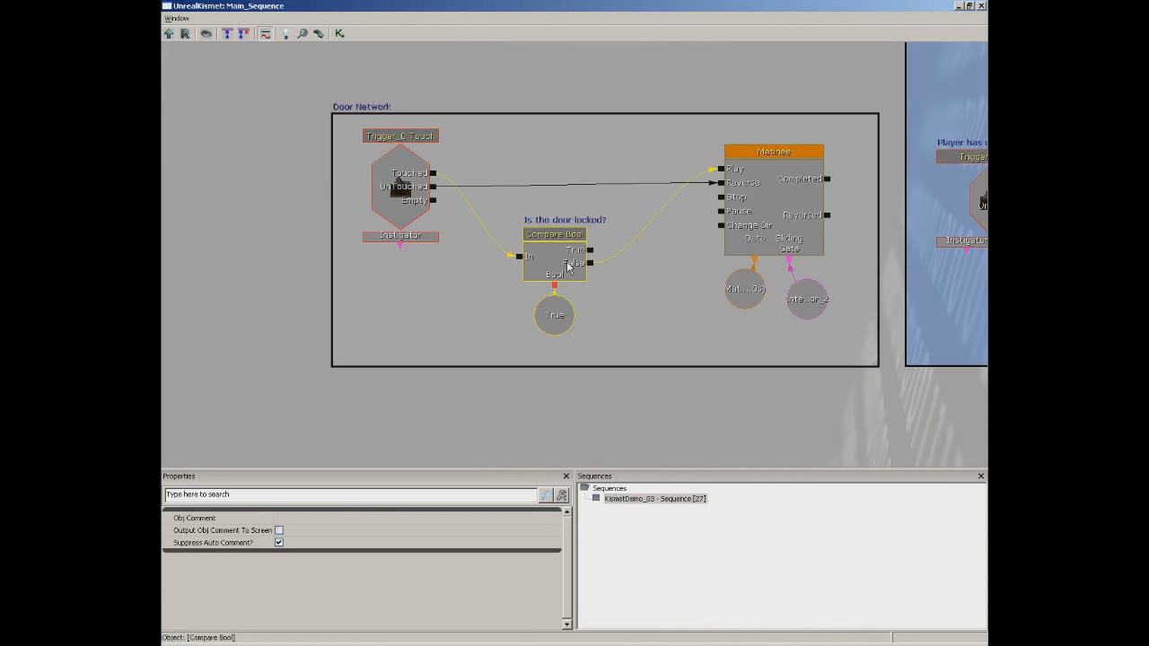
{"action": "key", "text": "ctrl+w"}
{"action": "left_click_drag", "start_coordinate": [638, 295], "coordinate": [581, 387]}
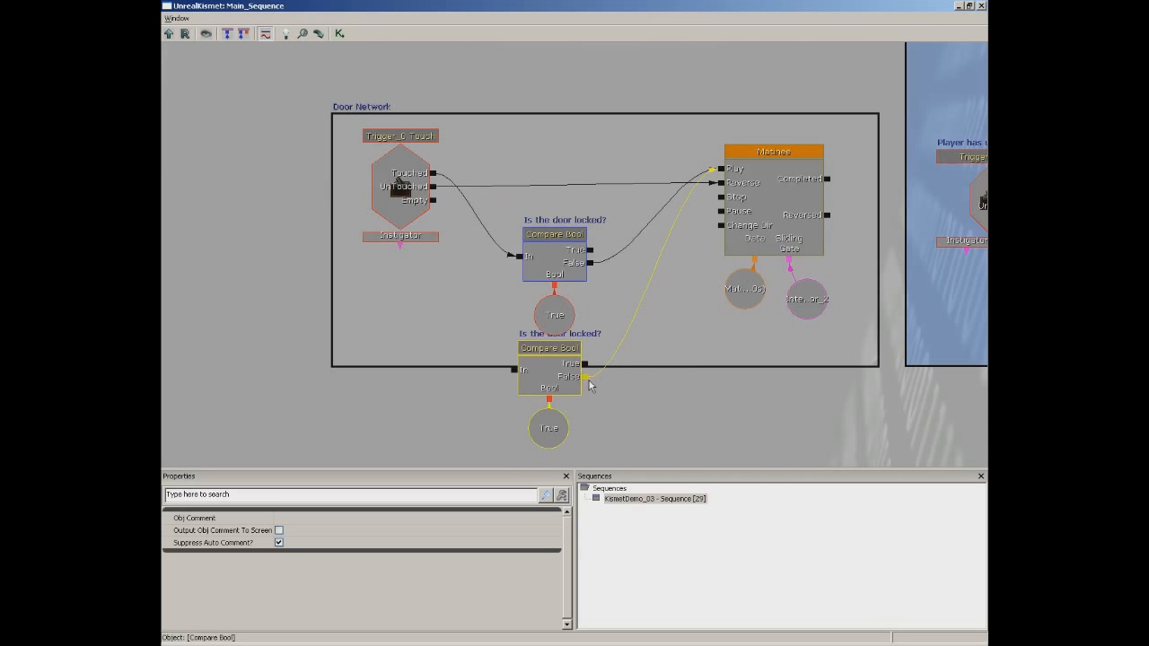
{"action": "left_click", "coordinate": [585, 377], "text": "alt"}
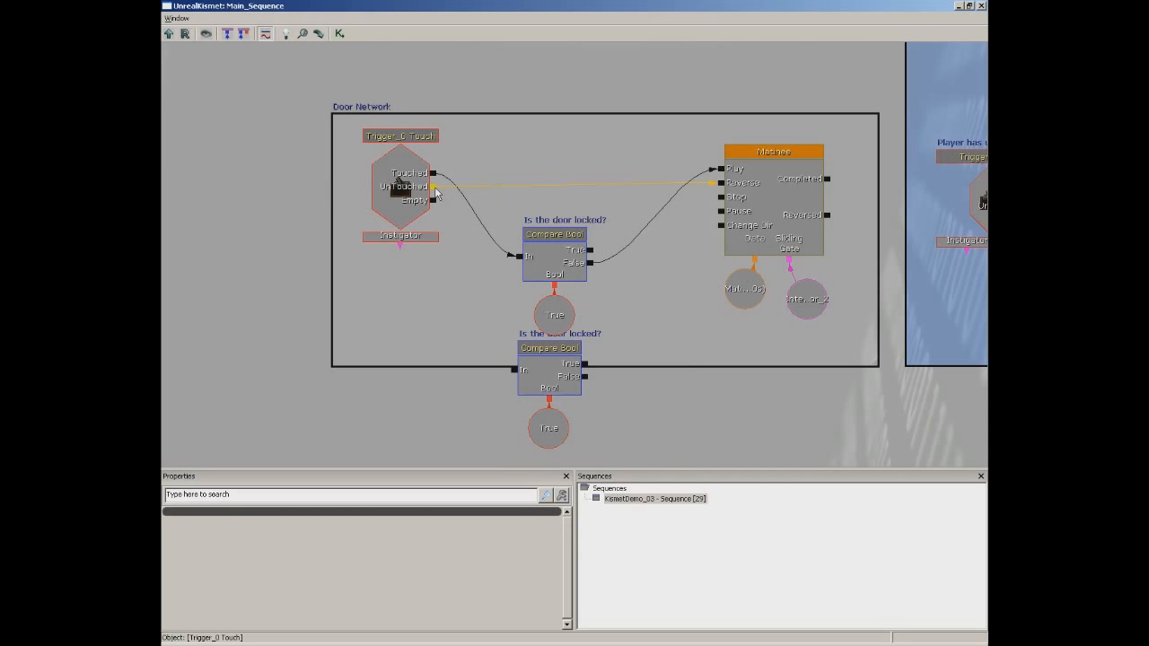
Remove the direct UnTouched-to-Reverse link, and arrange both Compare Bool pairs one above the other inside an enlarged Door Network comment box
{"action": "left_click_drag", "start_coordinate": [545, 257], "coordinate": [545, 174]}
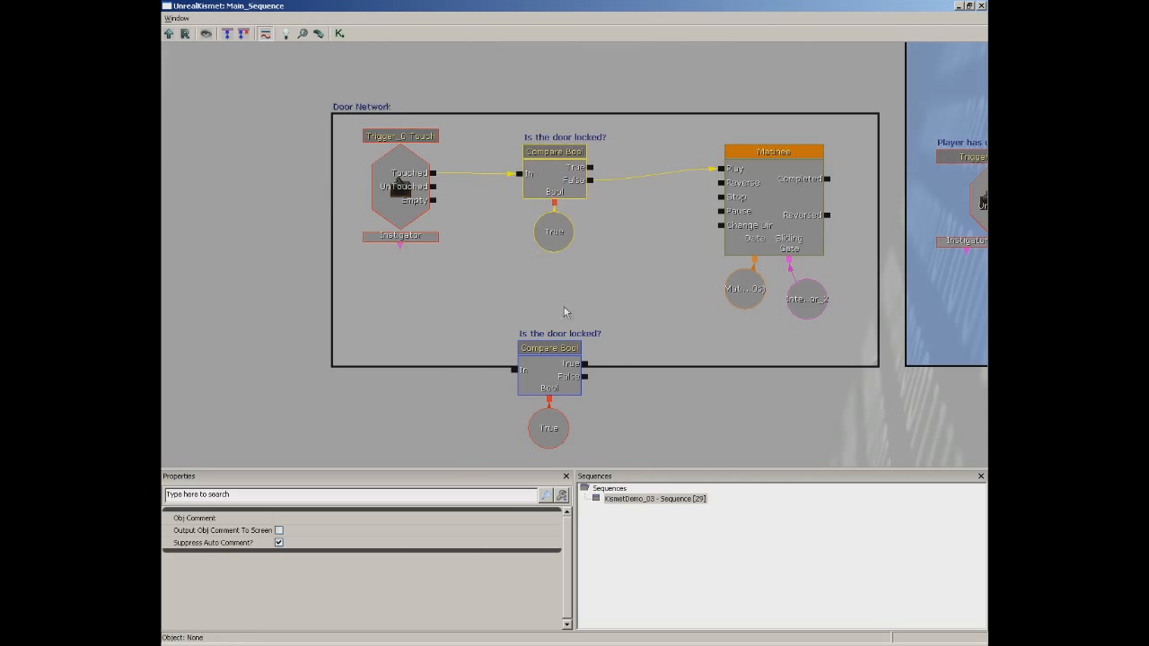
{"action": "left_click_drag", "start_coordinate": [568, 294], "coordinate": [537, 432], "text": "ctrl+alt"}
{"action": "left_click_drag", "start_coordinate": [555, 368], "coordinate": [557, 287]}
{"action": "left_click_drag", "start_coordinate": [877, 366], "coordinate": [875, 399]}
{"action": "left_click_drag", "start_coordinate": [626, 292], "coordinate": [563, 364]}
{"action": "left_click_drag", "start_coordinate": [566, 317], "coordinate": [567, 324], "text": "ctrl"}
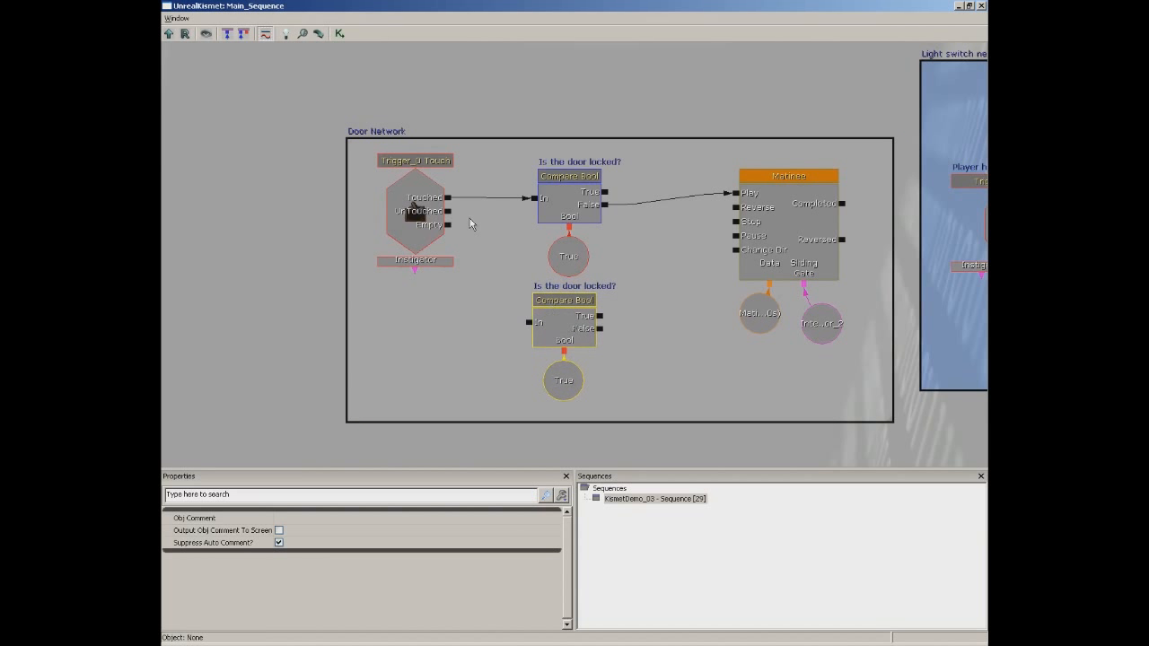
Connect UnTouched to the lower Compare Bool's In and its False output to the Matinee's Reverse
{"action": "left_click_drag", "start_coordinate": [449, 211], "coordinate": [528, 322]}
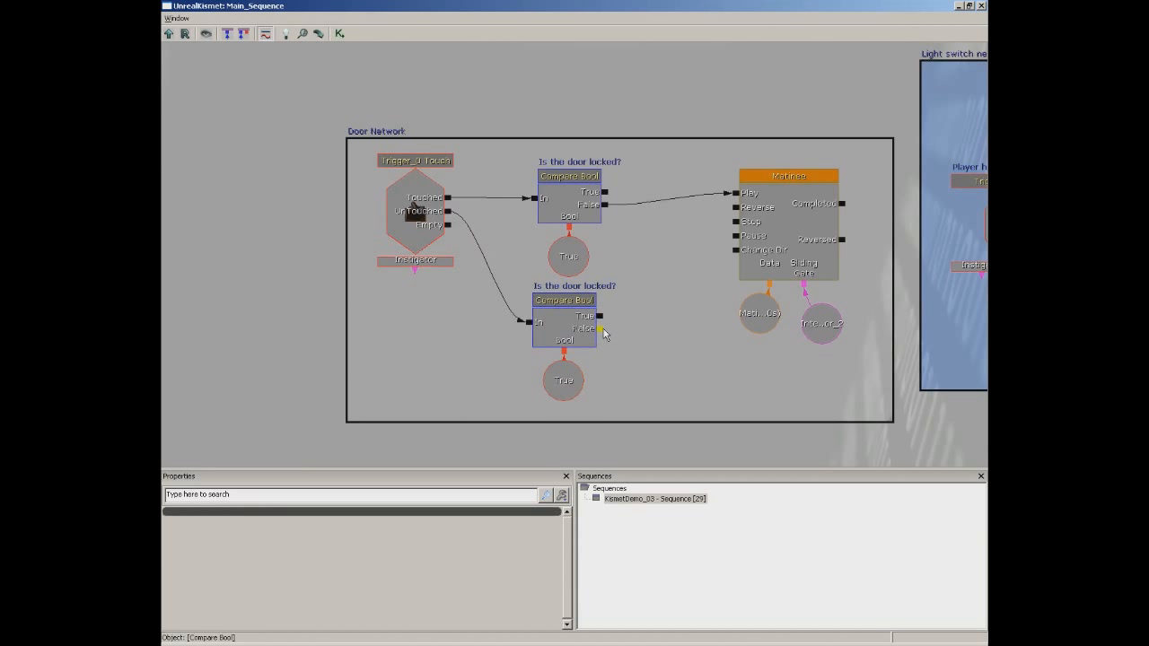
{"action": "left_click_drag", "start_coordinate": [599, 329], "coordinate": [736, 207]}
{"action": "left_click_drag", "start_coordinate": [685, 326], "coordinate": [662, 254]}
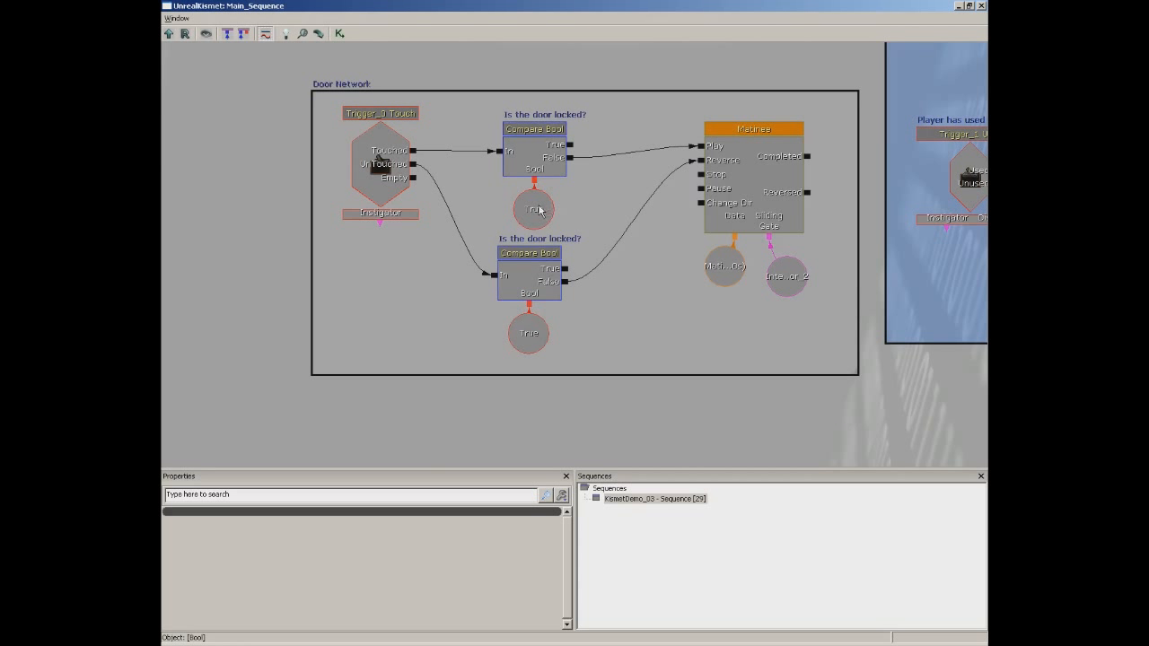
Delete the lower Compare Bool's duplicated variable and link its Bool connector to the upper Compare Bool's variable
{"action": "left_click", "coordinate": [537, 274]}
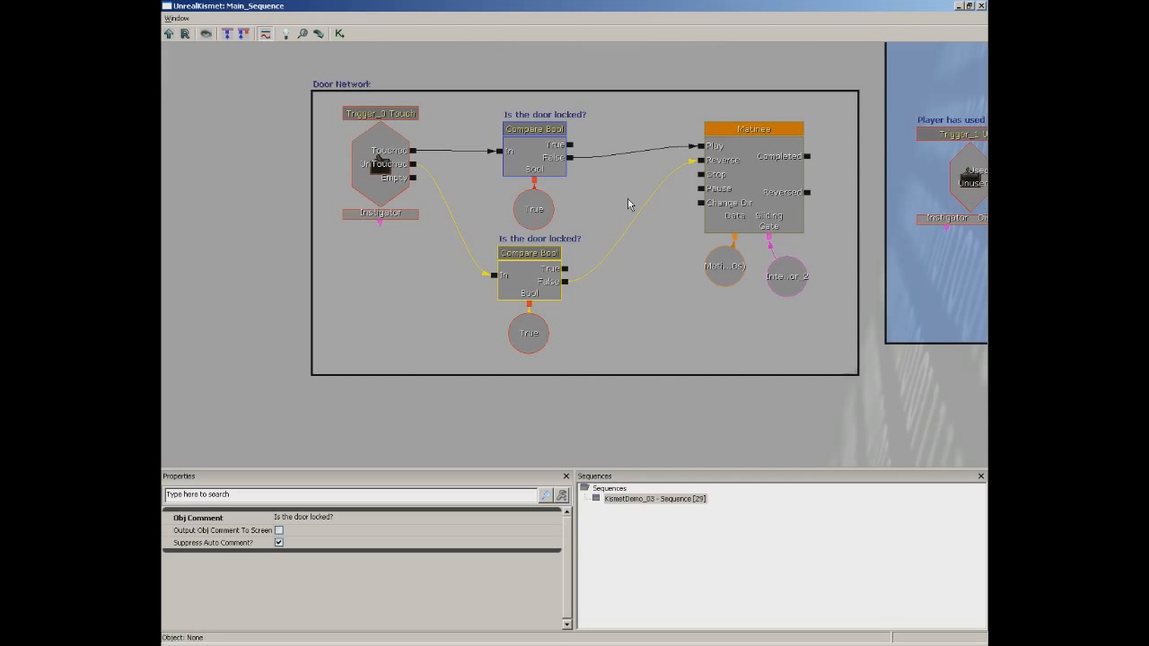
{"action": "left_click", "coordinate": [529, 333]}
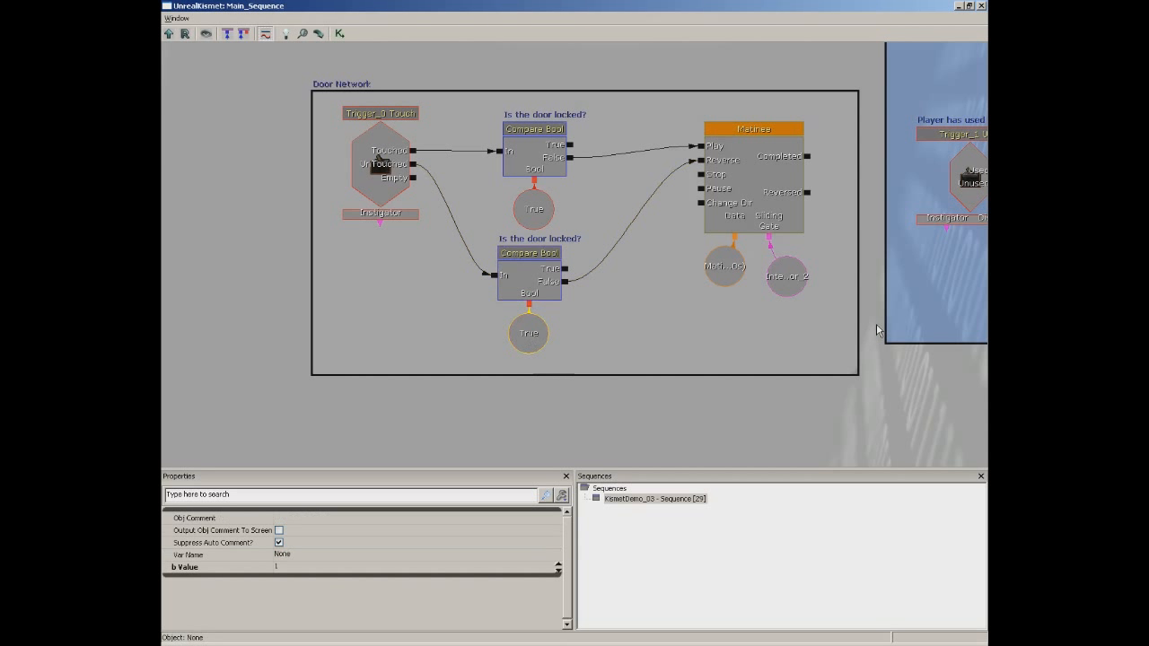
{"action": "key", "text": "Delete"}
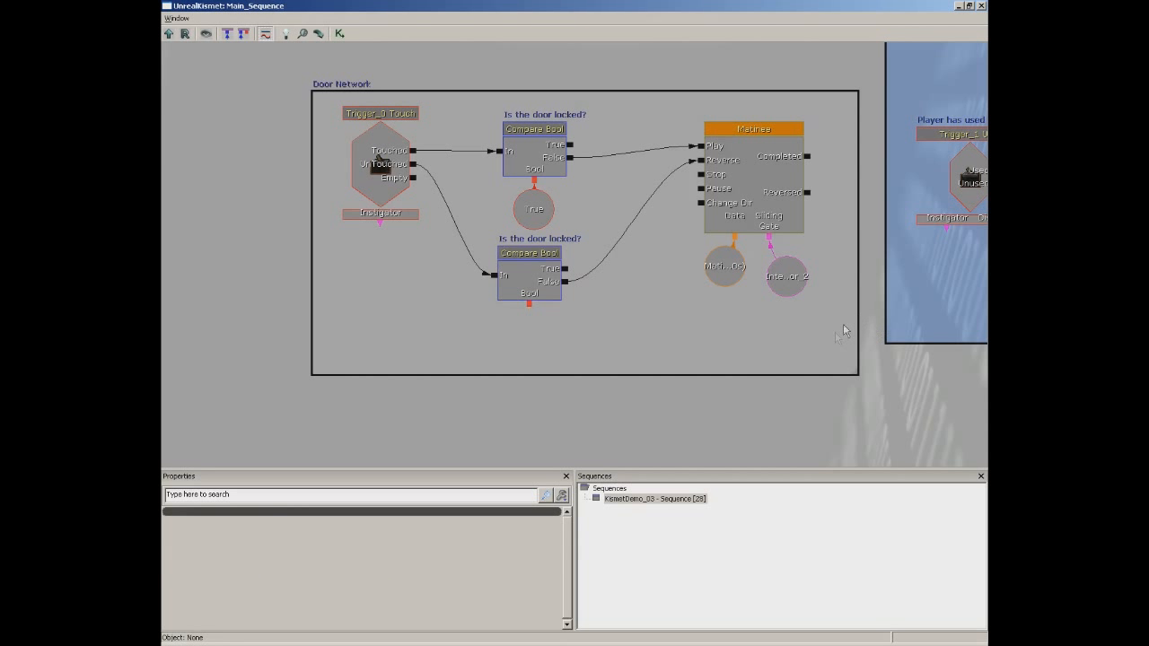
{"action": "left_click_drag", "start_coordinate": [528, 304], "coordinate": [535, 209]}
Set the b Value of the shared door-lock Bool variable to 0
{"action": "left_click", "coordinate": [550, 214]}
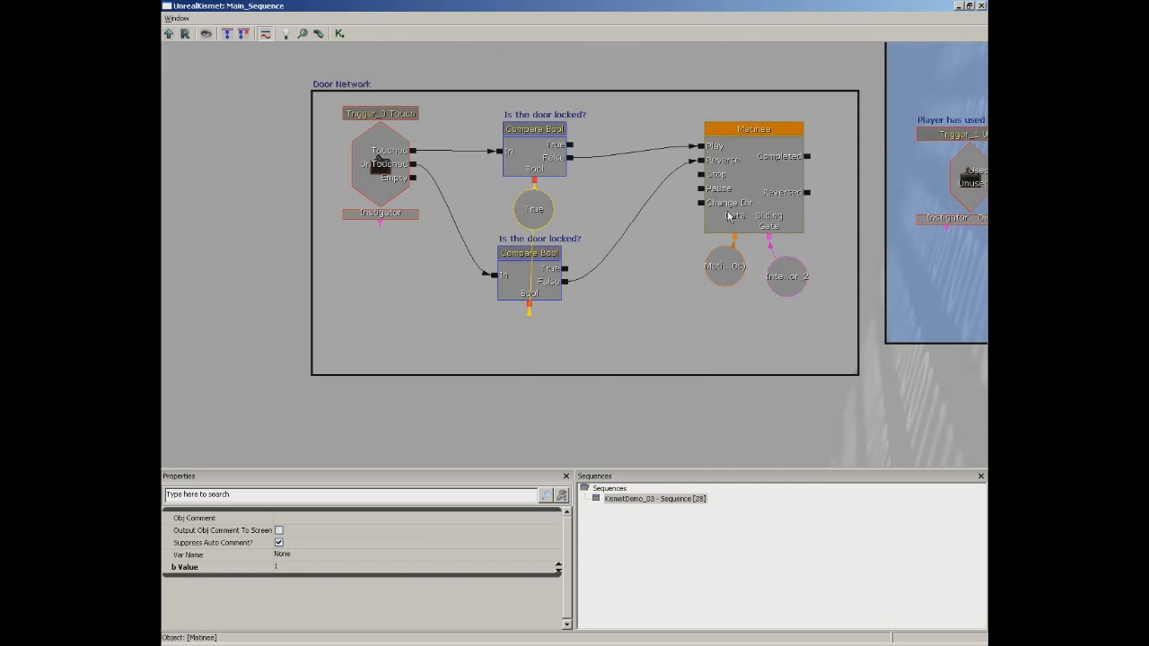
{"action": "left_click", "coordinate": [278, 568]}
{"action": "type", "text": "0"}
{"action": "key", "text": "Return"}
{"action": "scroll", "coordinate": [682, 331], "scroll_direction": "down", "scroll_amount": 2}
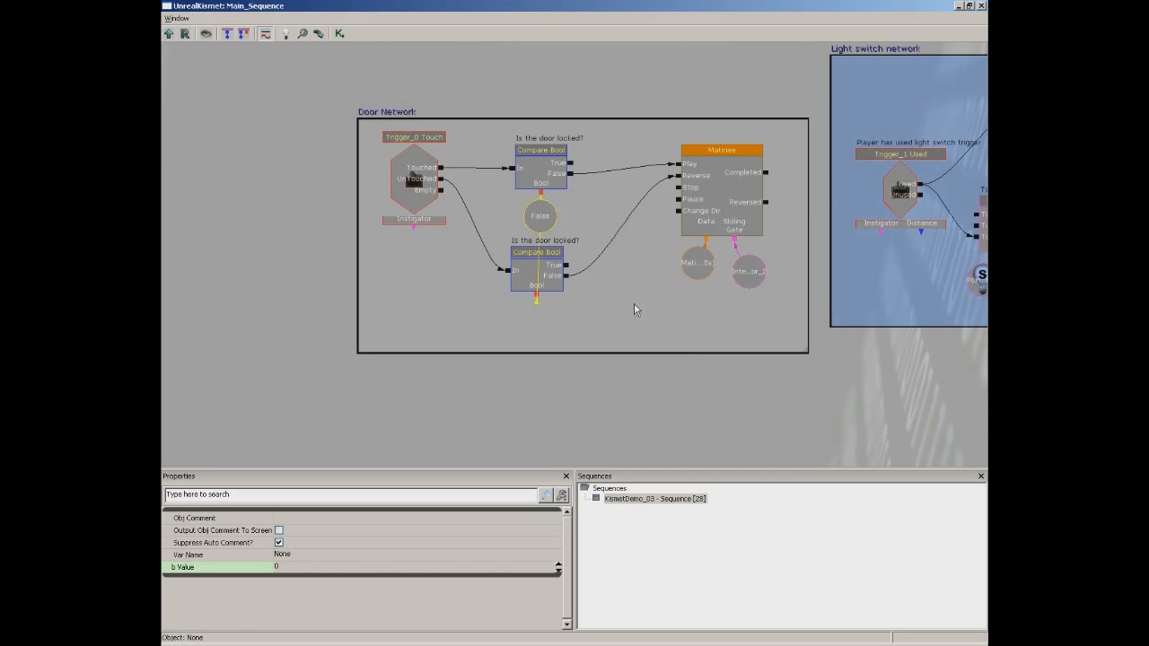
{"action": "left_click", "coordinate": [533, 218]}
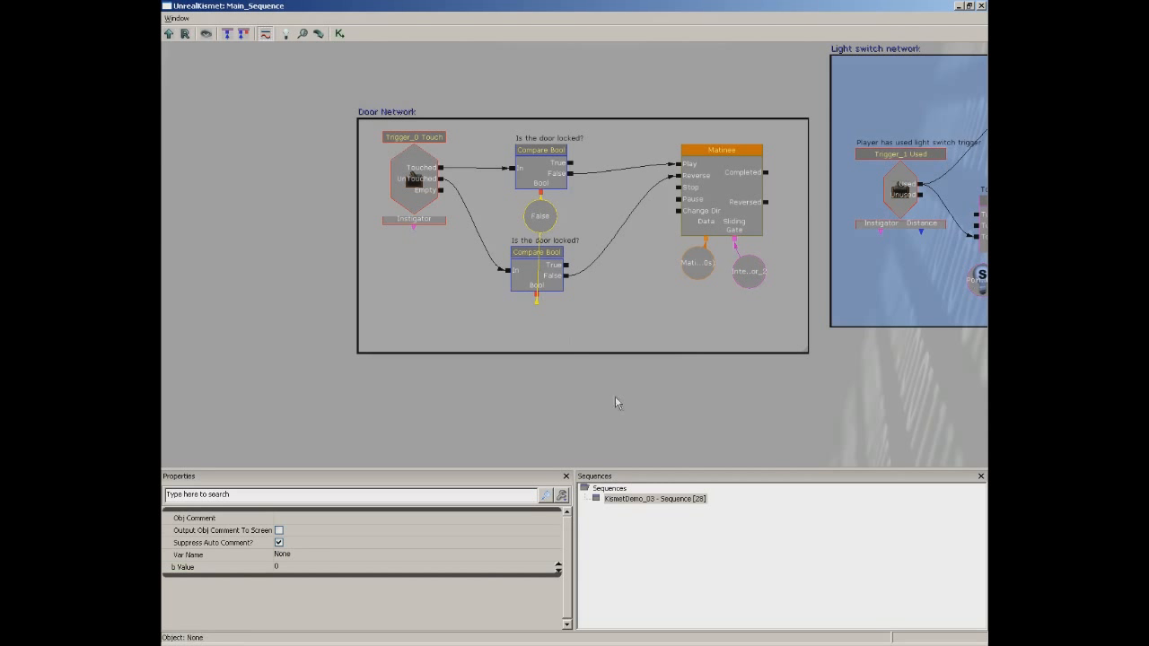
Add a Set Variable Bool action in the announcement network and place it in the free space beside the Play Announcement actions
{"action": "left_click_drag", "start_coordinate": [787, 440], "coordinate": [260, 64]}
{"action": "left_click_drag", "start_coordinate": [801, 284], "coordinate": [666, 191]}
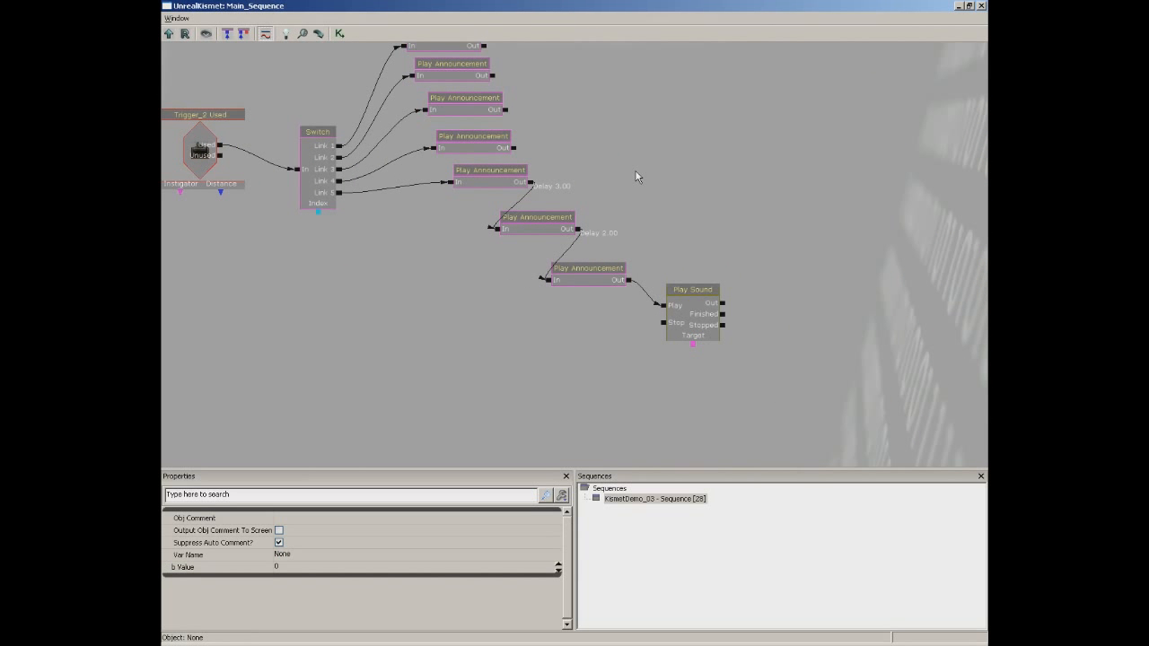
{"action": "right_click", "coordinate": [567, 156]}
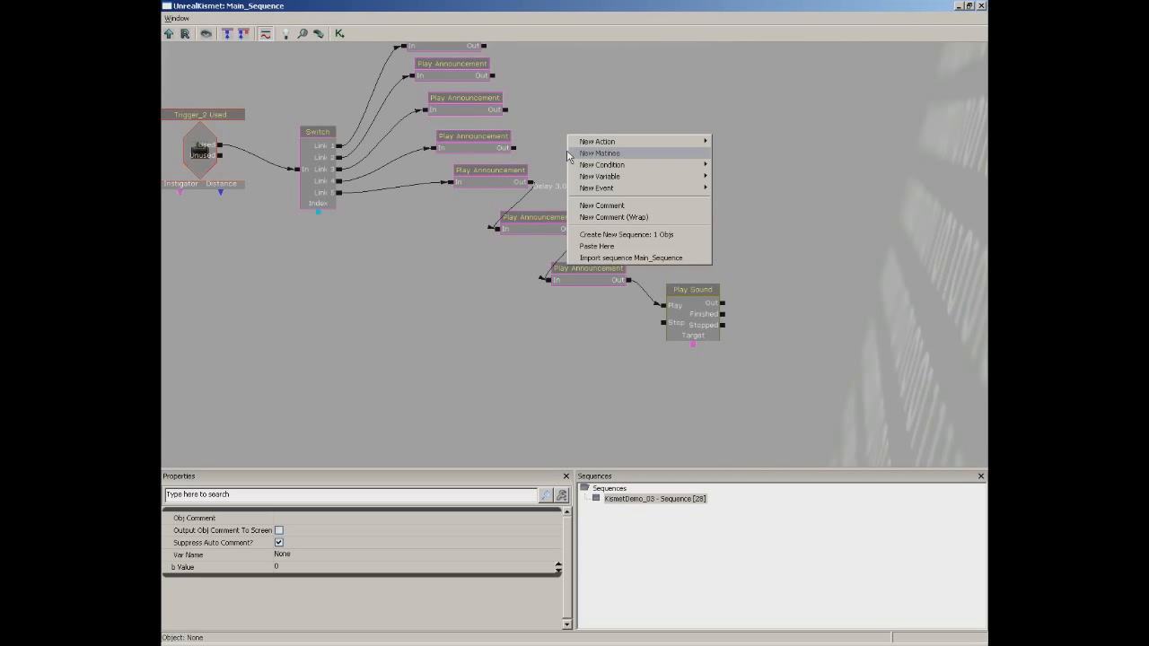
{"action": "mouse_move", "coordinate": [599, 149]}
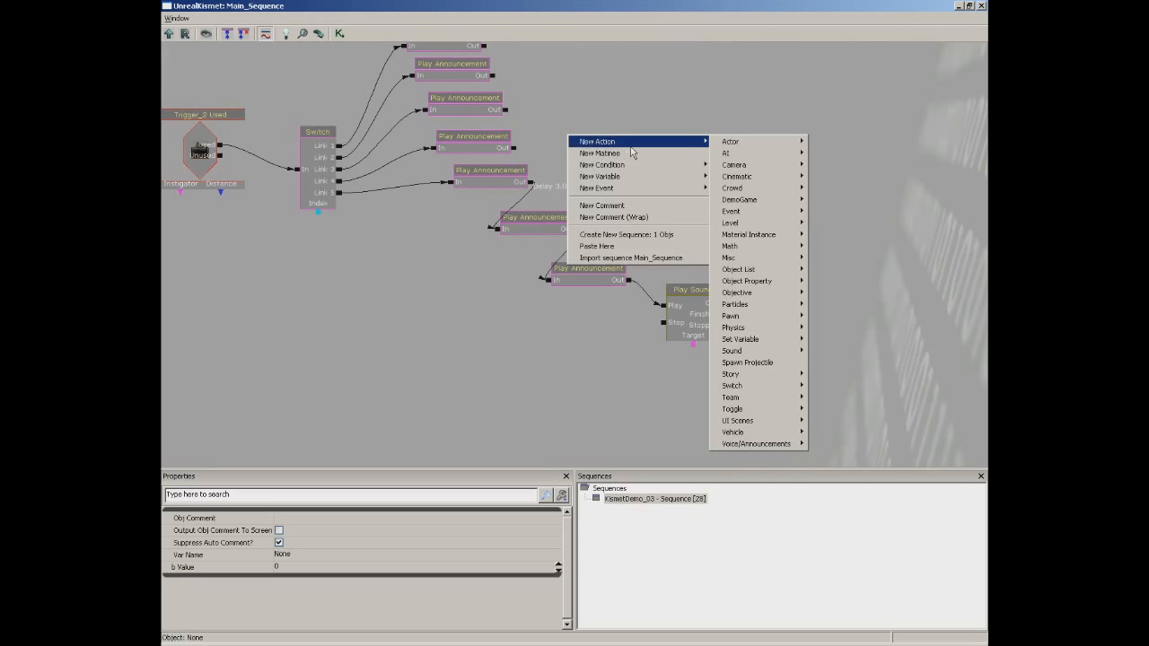
{"action": "mouse_move", "coordinate": [742, 342]}
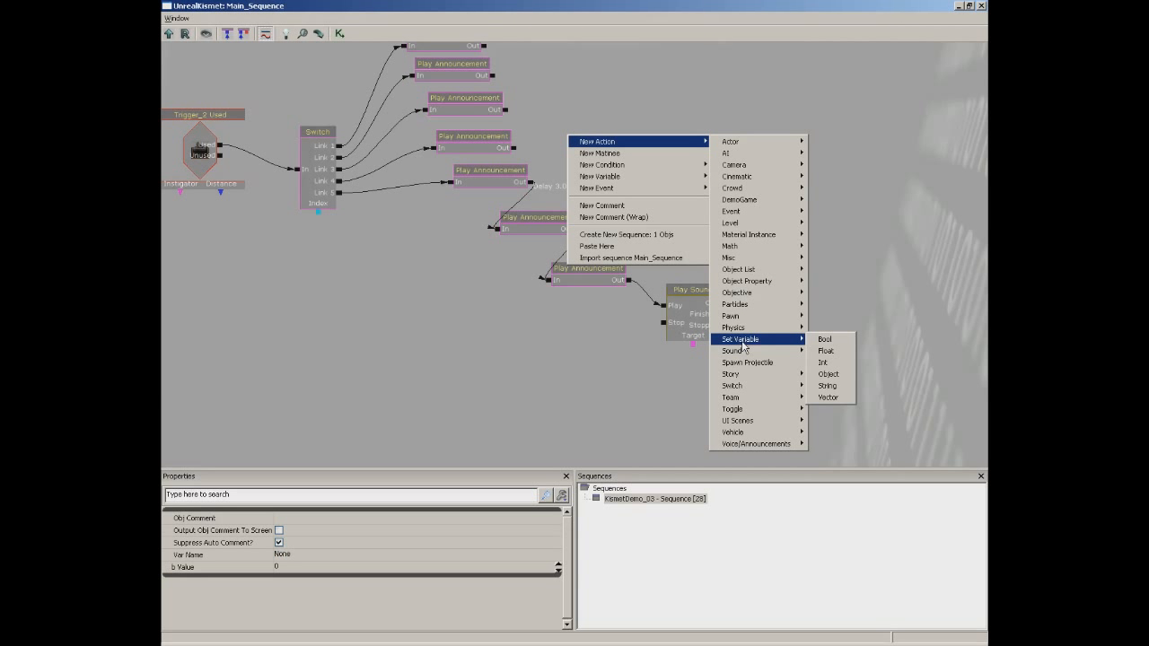
{"action": "left_click", "coordinate": [841, 342]}
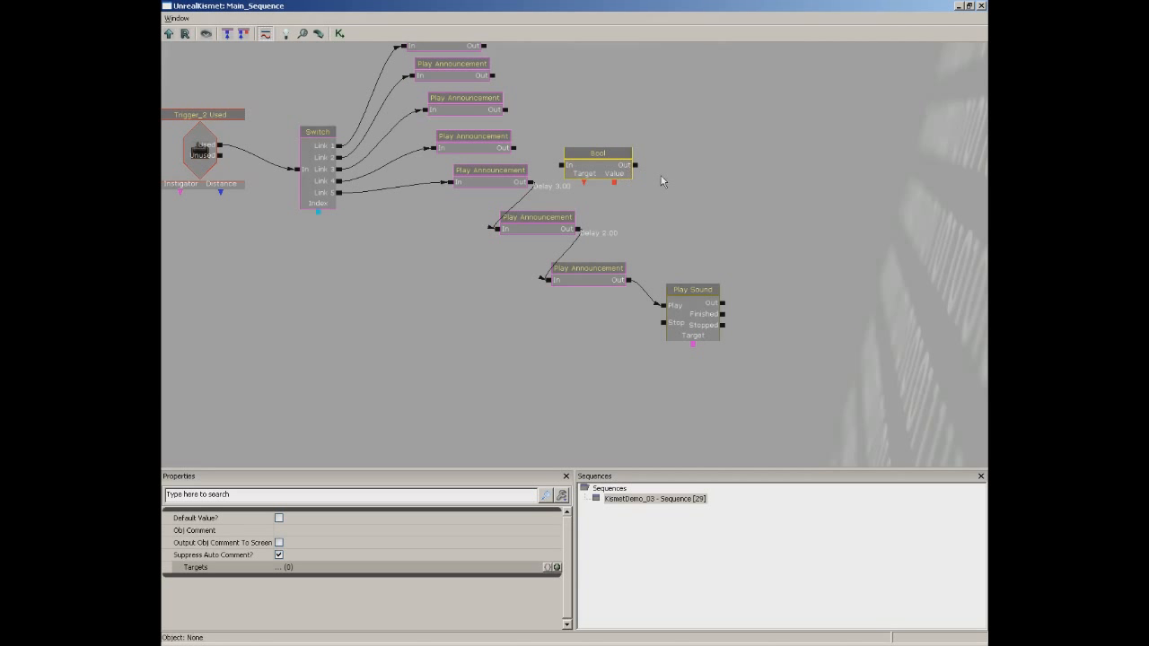
{"action": "scroll", "coordinate": [662, 180], "scroll_direction": "up", "scroll_amount": 2}
{"action": "left_click_drag", "start_coordinate": [579, 190], "coordinate": [626, 163]}
Connect the Out of the "Okay, have it your way..." announcement to the Set Variable Bool action's In, and enable that action's Default Value?
{"action": "left_click", "coordinate": [469, 203]}
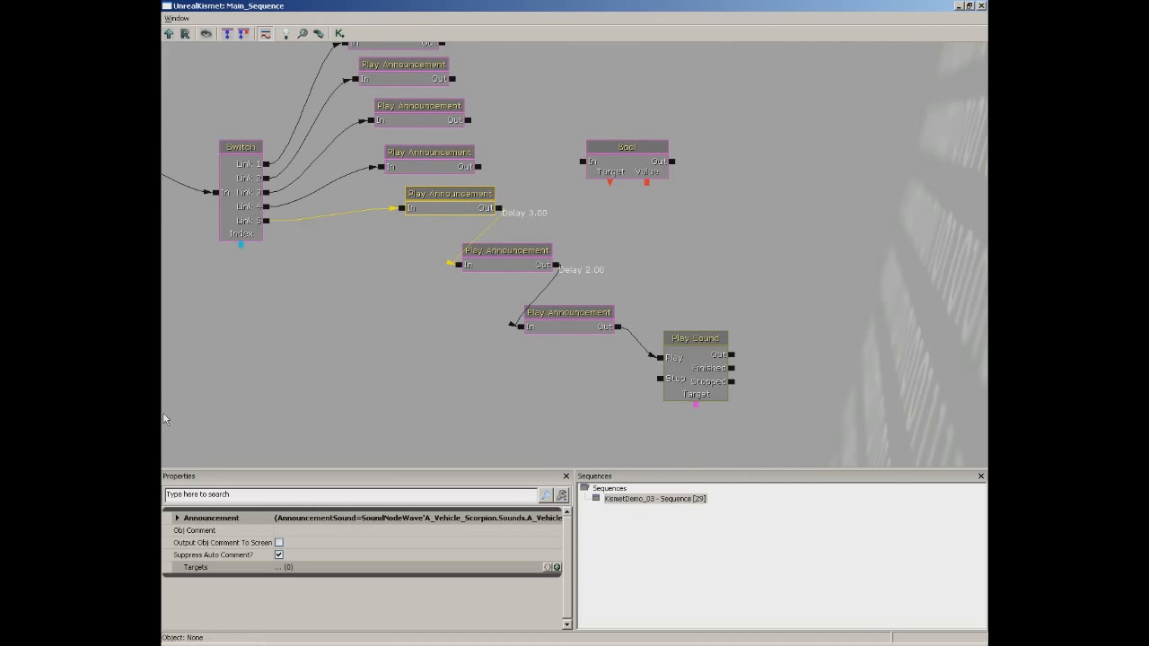
{"action": "left_click", "coordinate": [203, 519]}
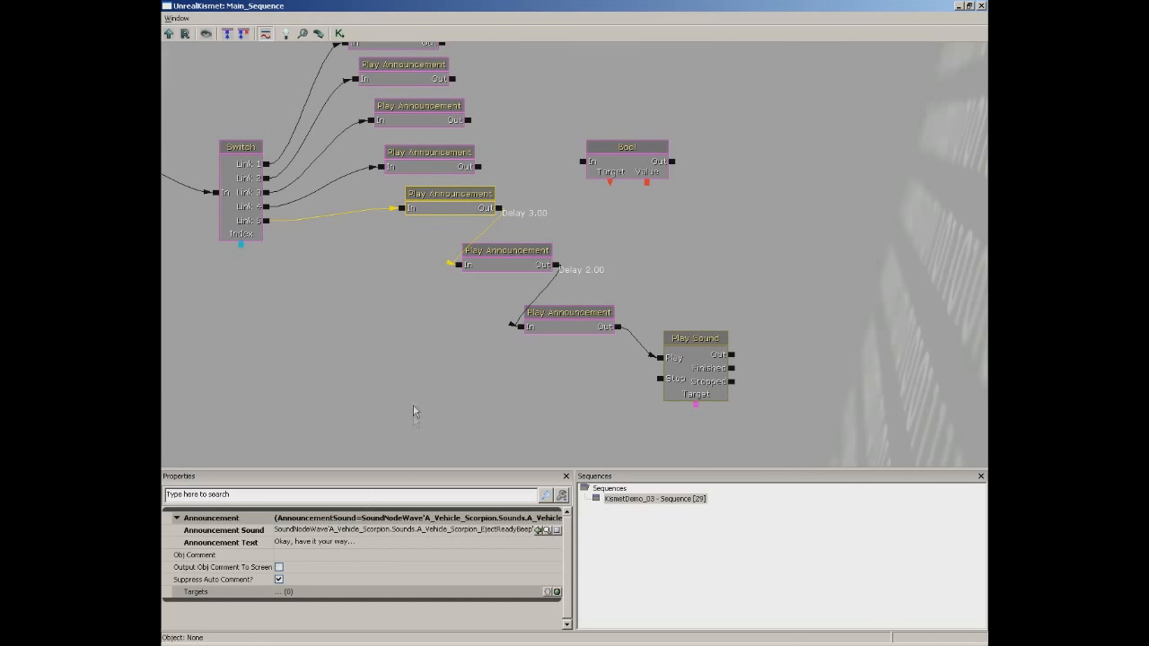
{"action": "right_click", "coordinate": [501, 208]}
{"action": "left_click_drag", "start_coordinate": [501, 212], "coordinate": [584, 163]}
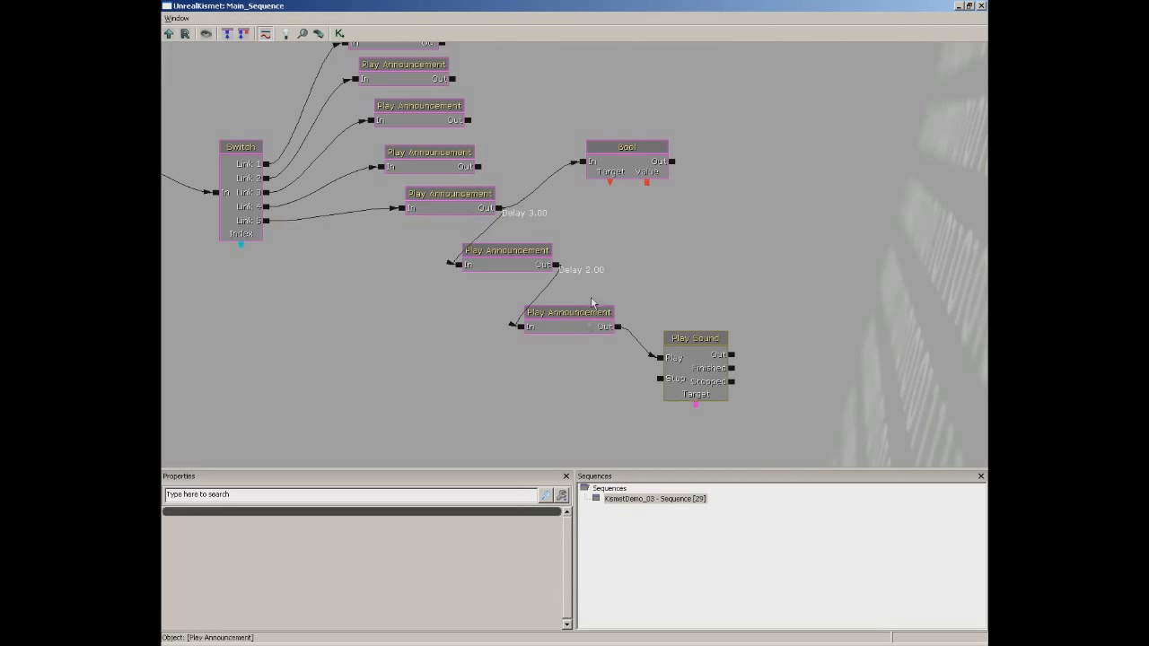
{"action": "left_click", "coordinate": [629, 161]}
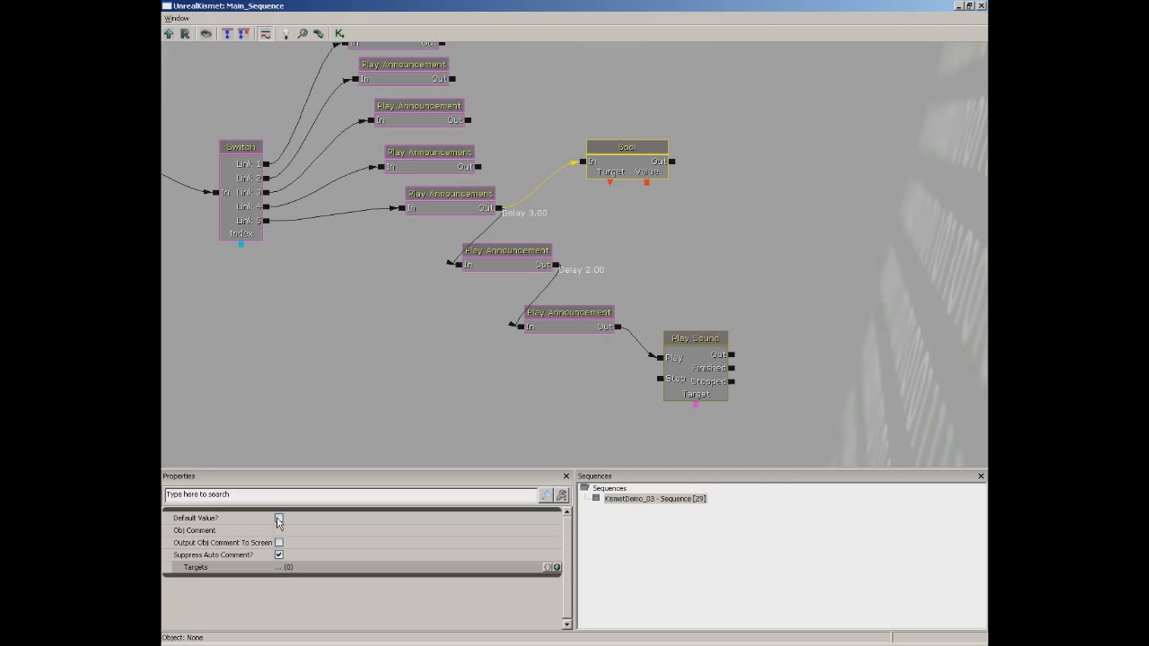
{"action": "left_click", "coordinate": [279, 519]}
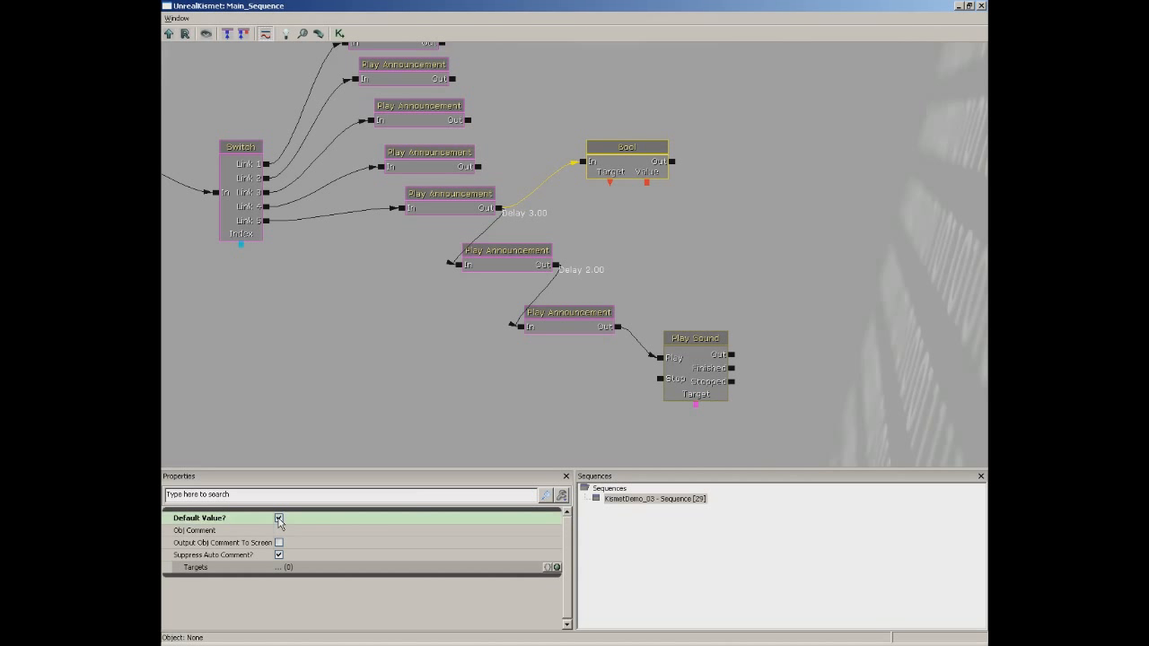
{"action": "left_click_drag", "start_coordinate": [546, 127], "coordinate": [693, 437]}
{"action": "left_click_drag", "start_coordinate": [505, 229], "coordinate": [765, 338]}
{"action": "left_click_drag", "start_coordinate": [536, 276], "coordinate": [790, 315]}
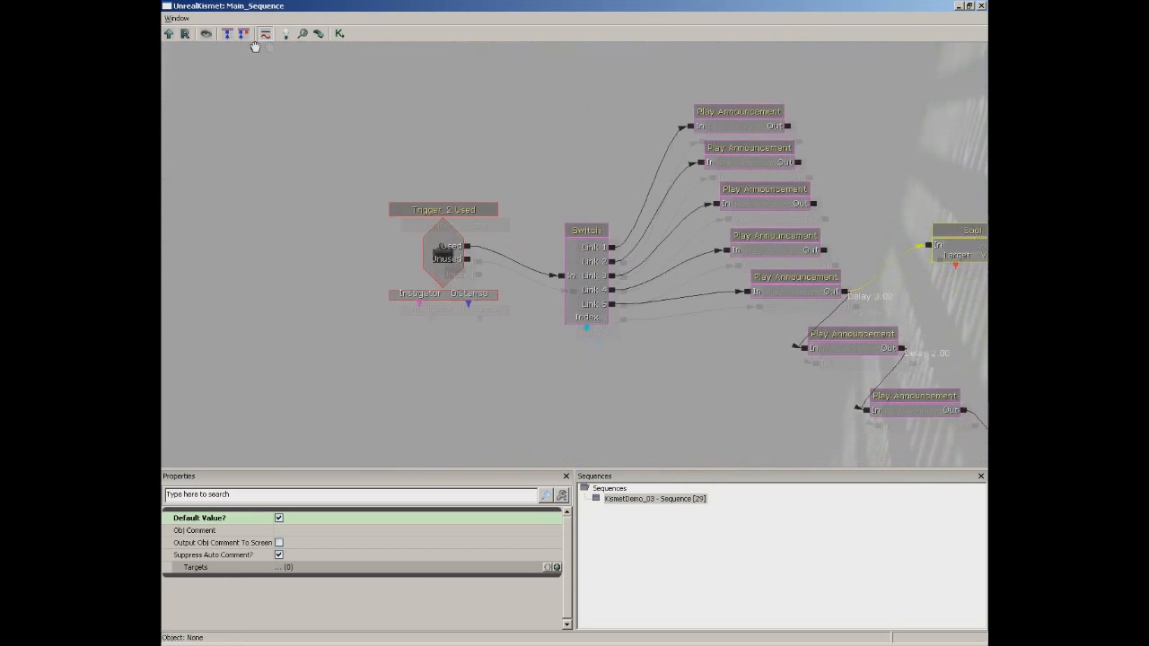
{"action": "left_click", "coordinate": [409, 232]}
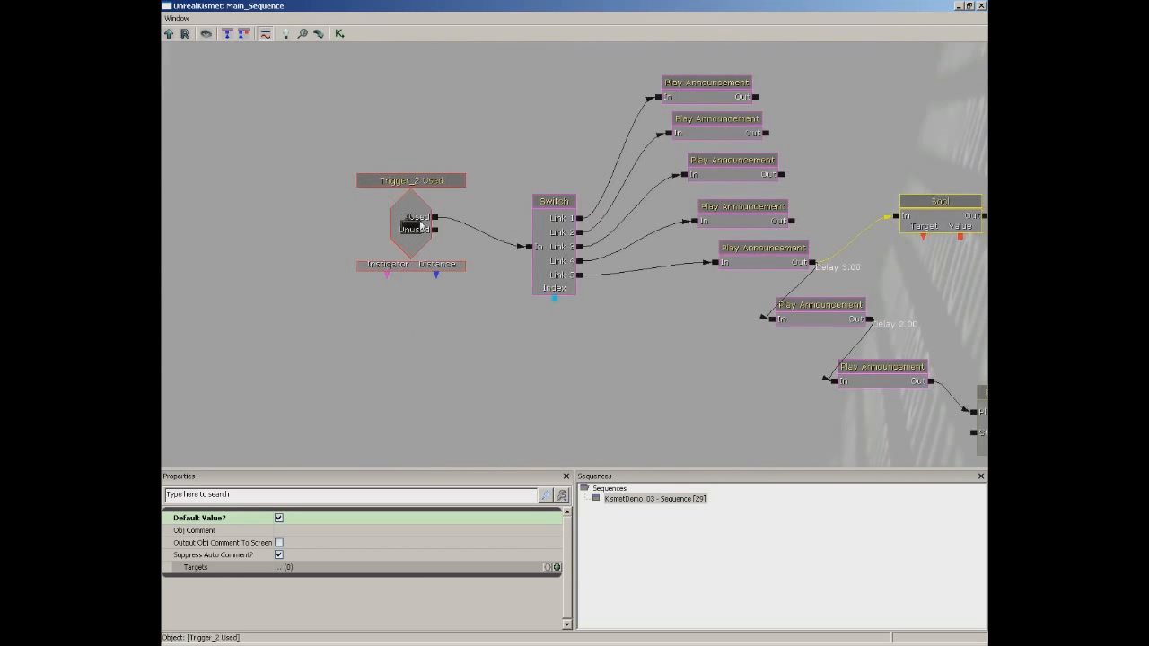
{"action": "left_click_drag", "start_coordinate": [408, 232], "coordinate": [275, 270]}
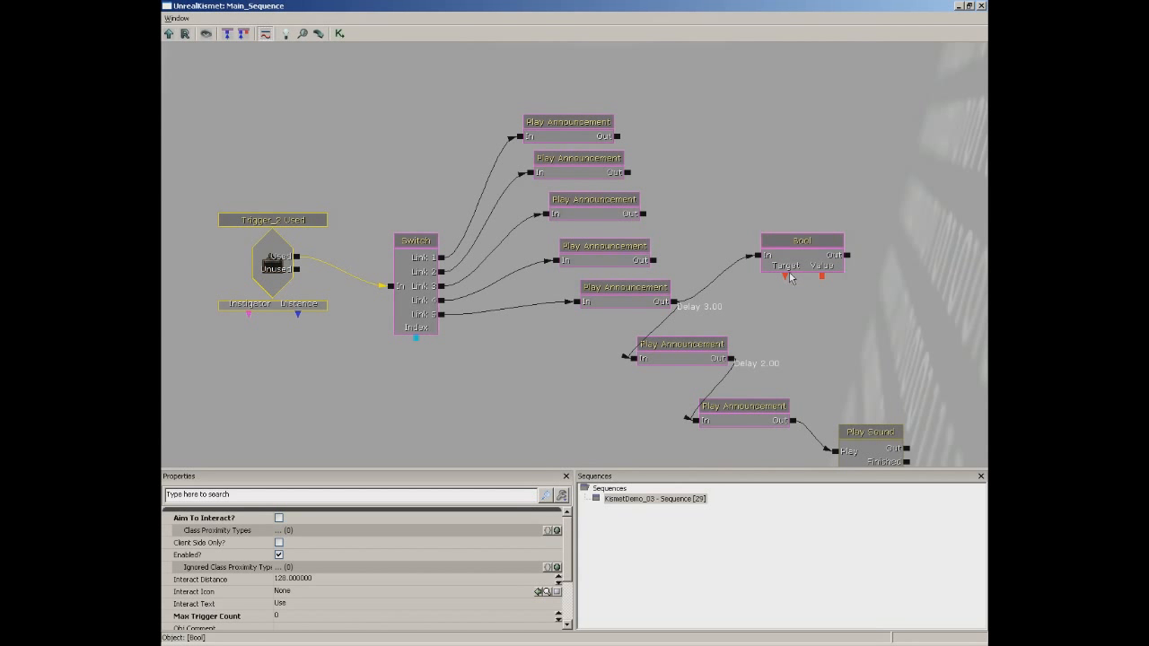
{"action": "left_click_drag", "start_coordinate": [737, 179], "coordinate": [575, 101]}
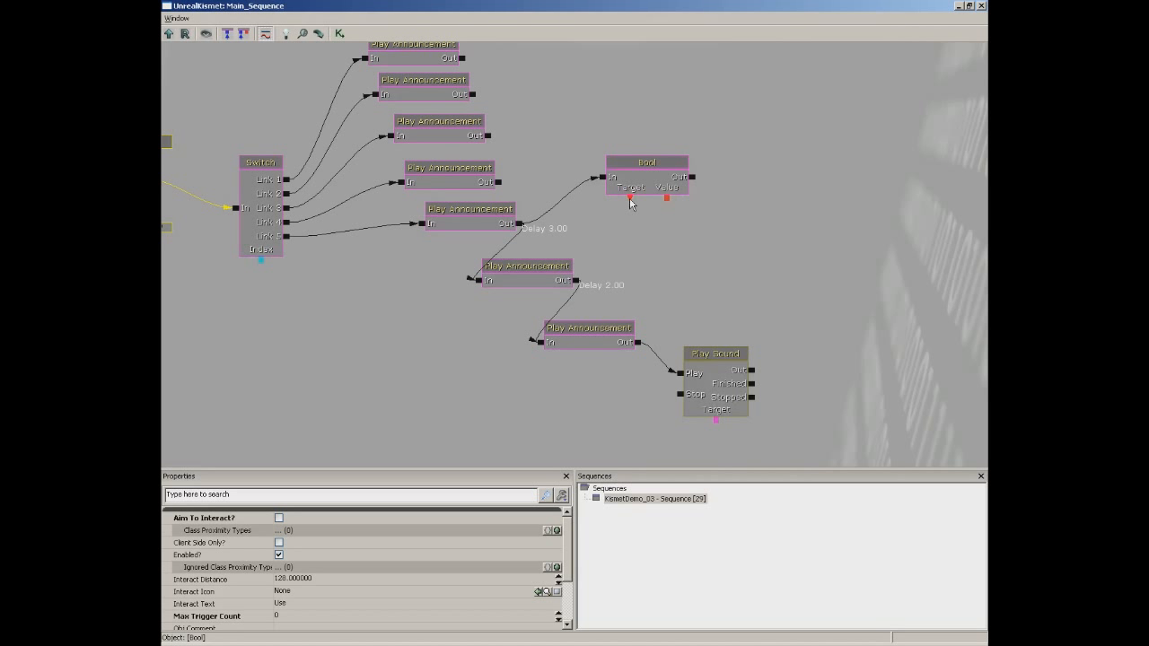
Link the Set Variable Bool action's Target to the shared door-lock Bool variable in the Door Network
{"action": "left_click_drag", "start_coordinate": [631, 199], "coordinate": [355, 215]}
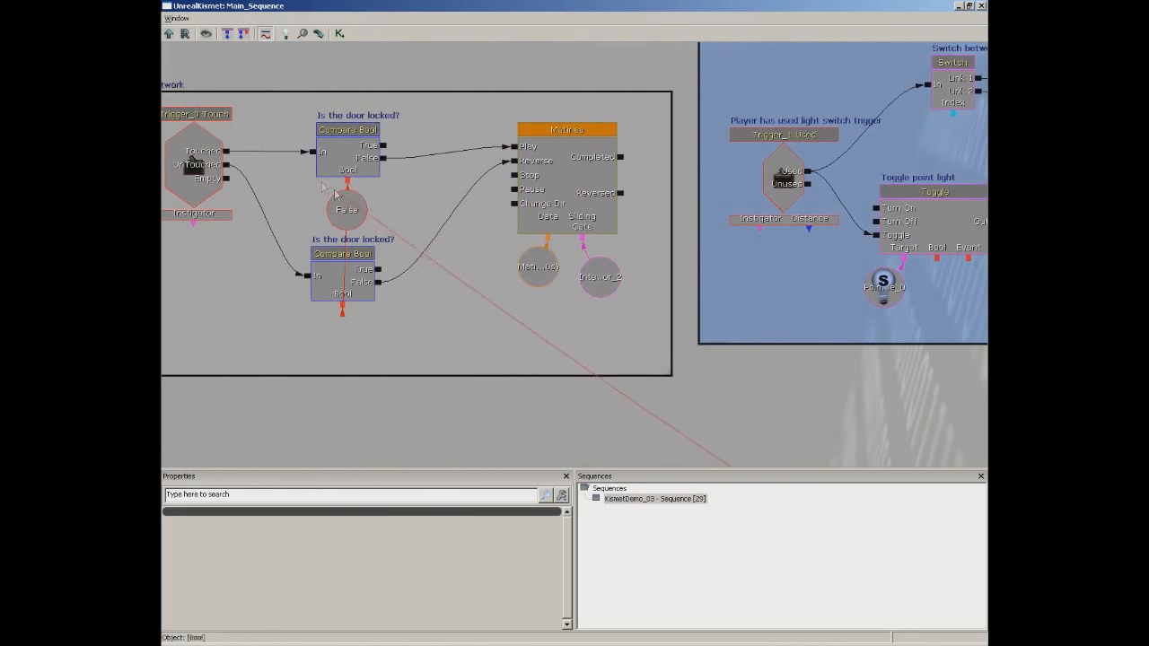
{"action": "left_click_drag", "start_coordinate": [598, 377], "coordinate": [566, 271]}
{"action": "left_click_drag", "start_coordinate": [634, 252], "coordinate": [635, 233]}
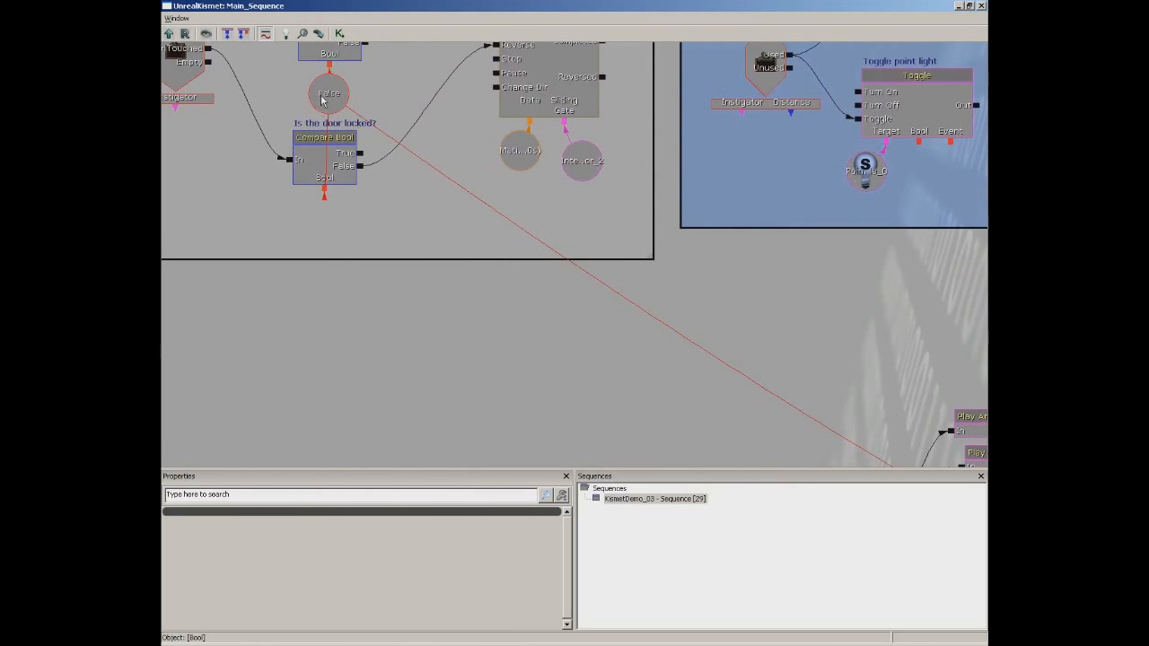
Give the Set Variable Bool action in the announcement network the object comment "Lock the door"
{"action": "left_click_drag", "start_coordinate": [402, 92], "coordinate": [724, 253]}
{"action": "left_click", "coordinate": [716, 228]}
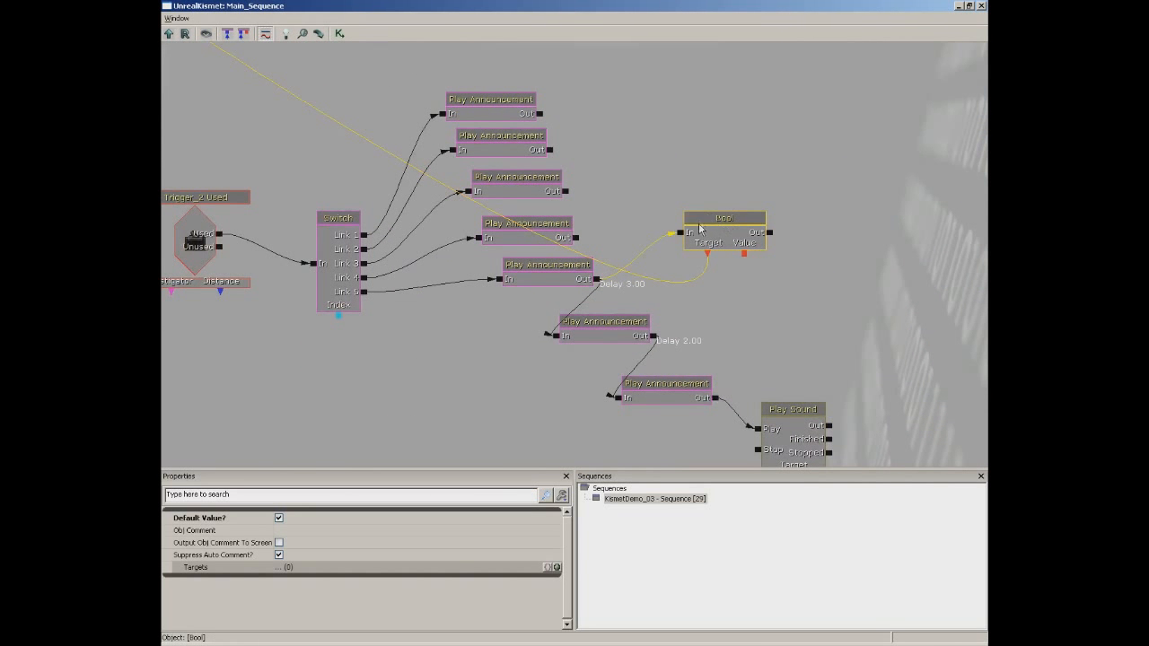
{"action": "left_click_drag", "start_coordinate": [683, 198], "coordinate": [660, 211]}
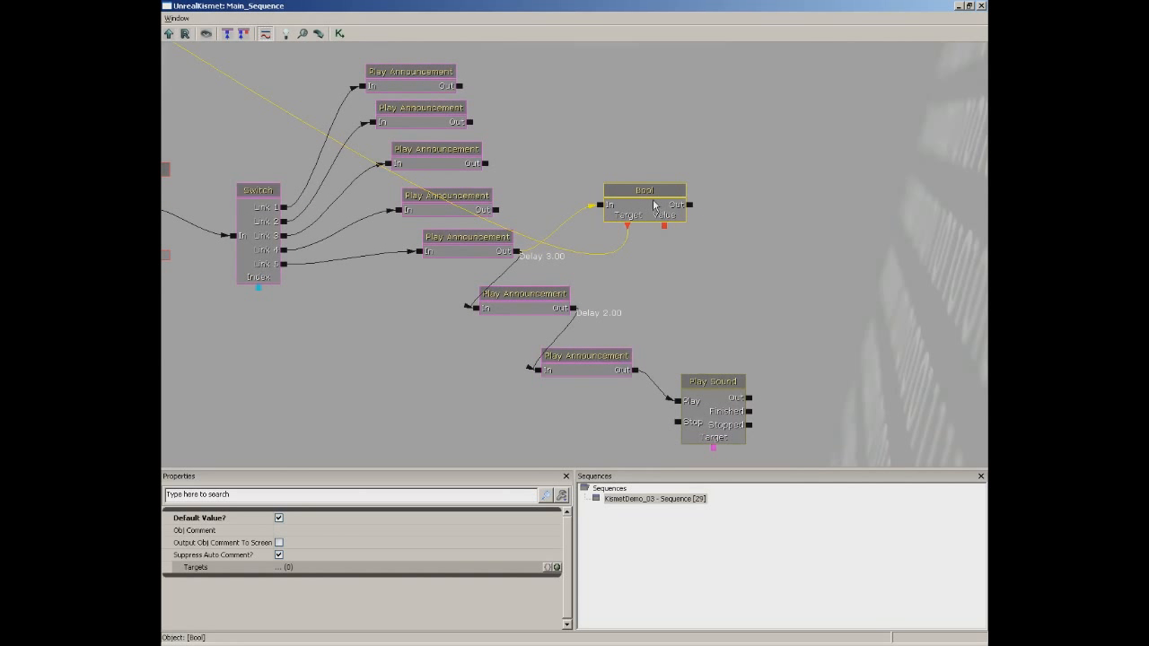
{"action": "left_click", "coordinate": [316, 530]}
{"action": "type", "text": "Lock the door"}
{"action": "key", "text": "Return"}
Close Kismet and playtest from the floor near the gate, triggering all the announcements and checking whether the gate still opens, then end the playtest
{"action": "left_click_drag", "start_coordinate": [537, 114], "coordinate": [590, 302]}
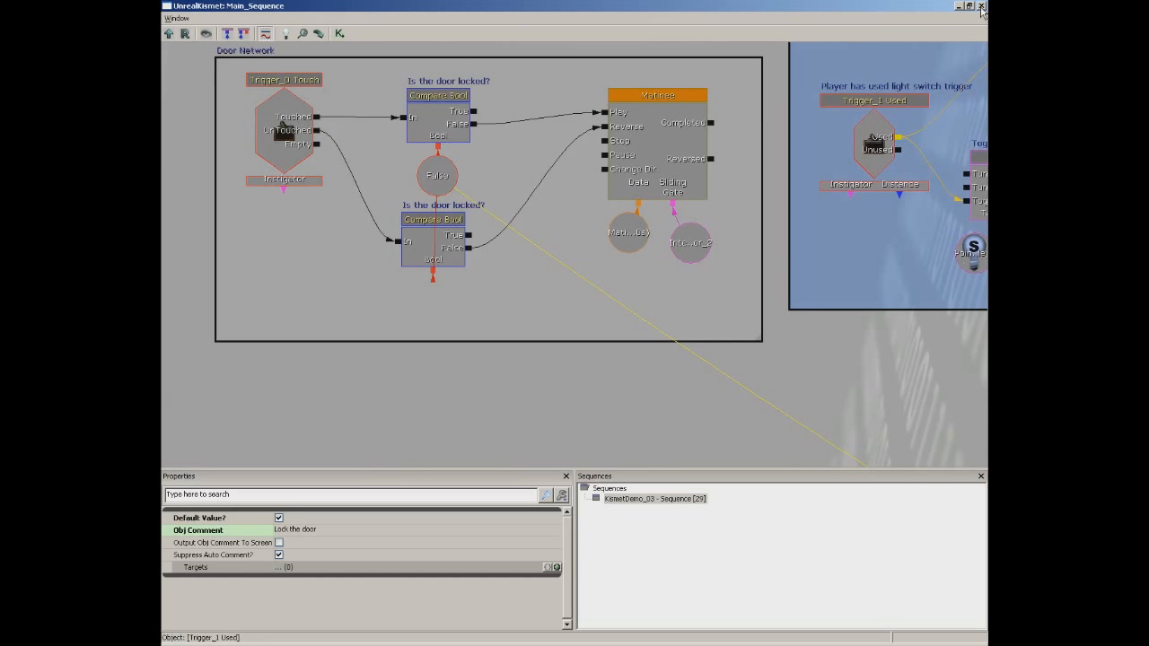
{"action": "left_click", "coordinate": [982, 7]}
{"action": "right_click", "coordinate": [523, 393]}
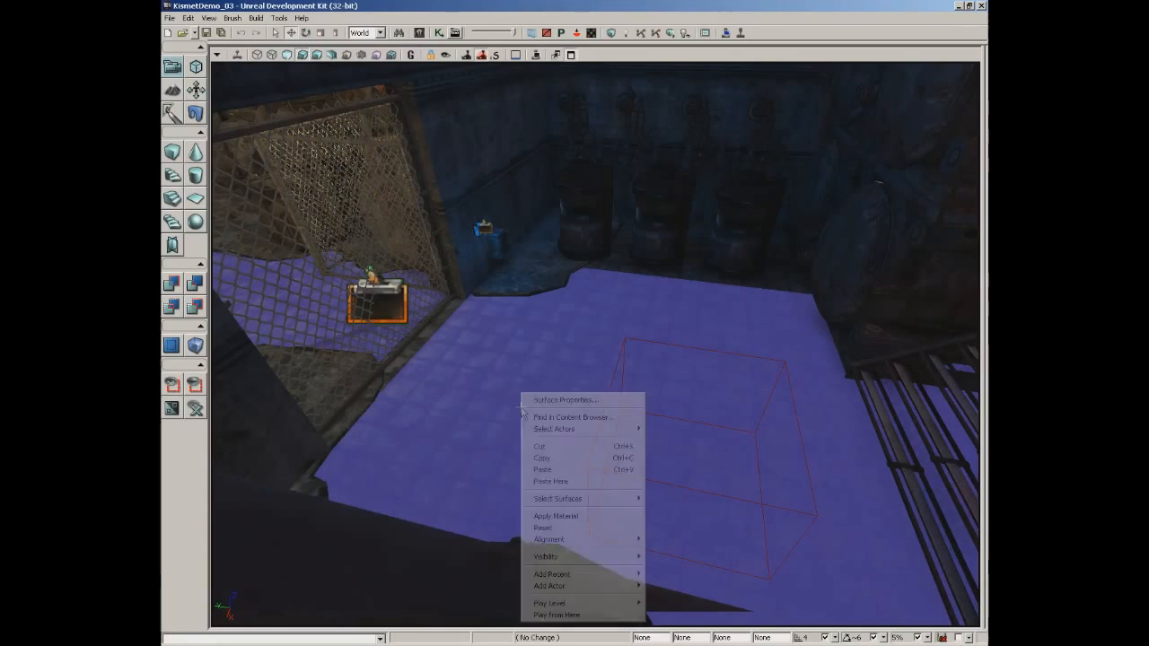
{"action": "left_click", "coordinate": [602, 615]}
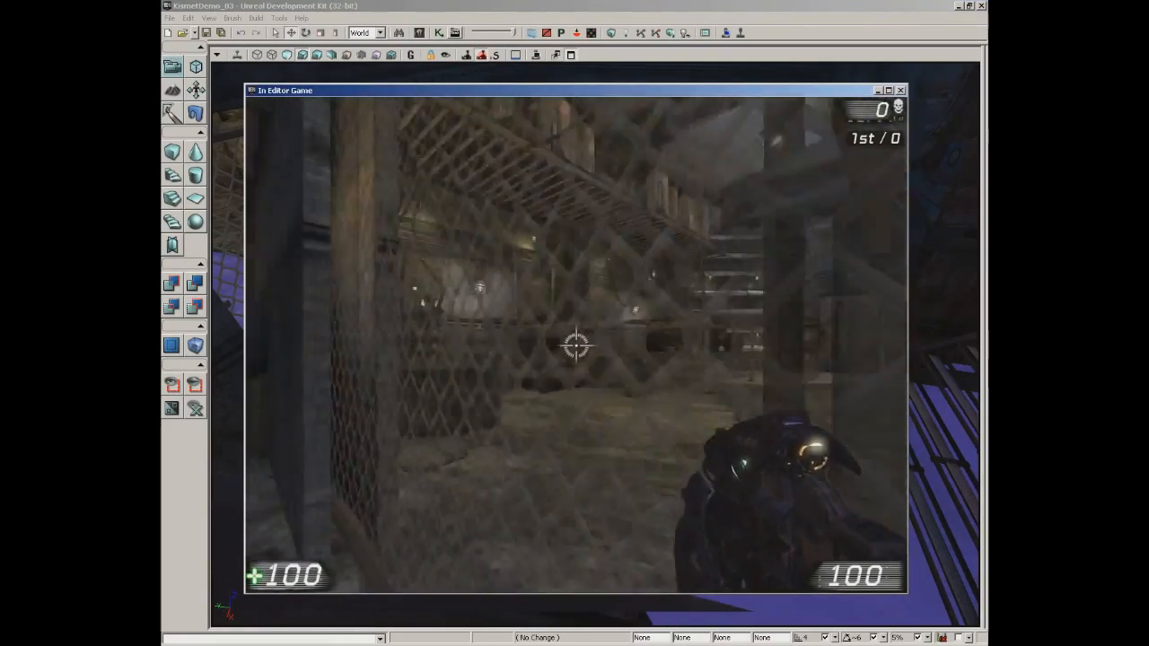
{"action": "key", "text": "w"}
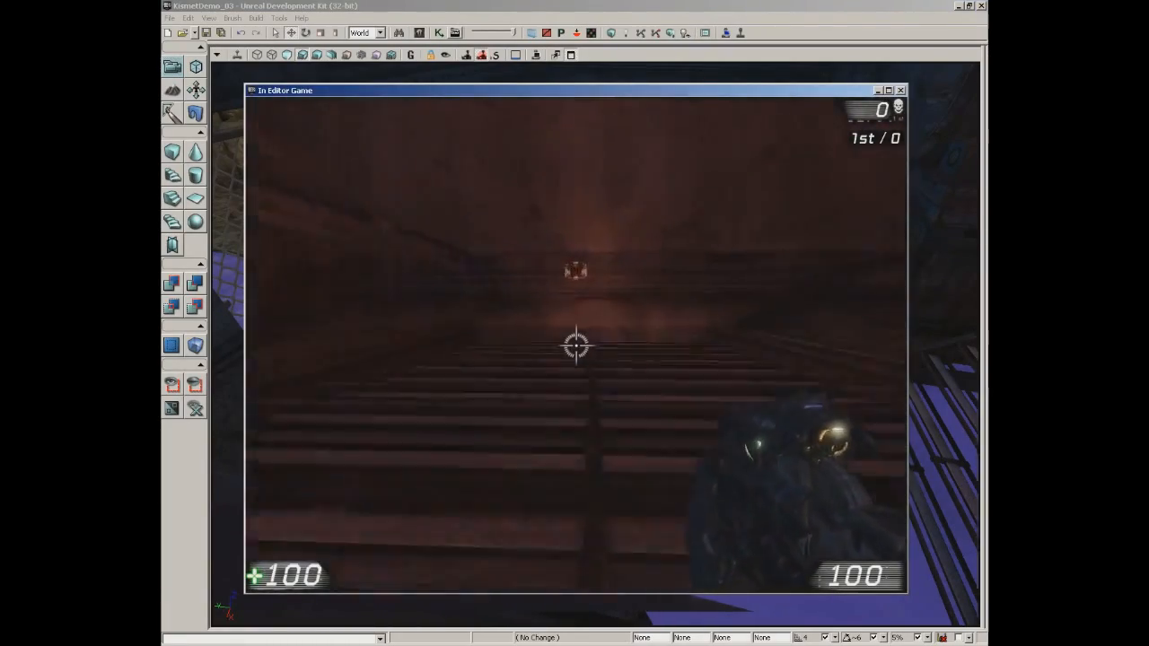
{"action": "key", "text": "w"}
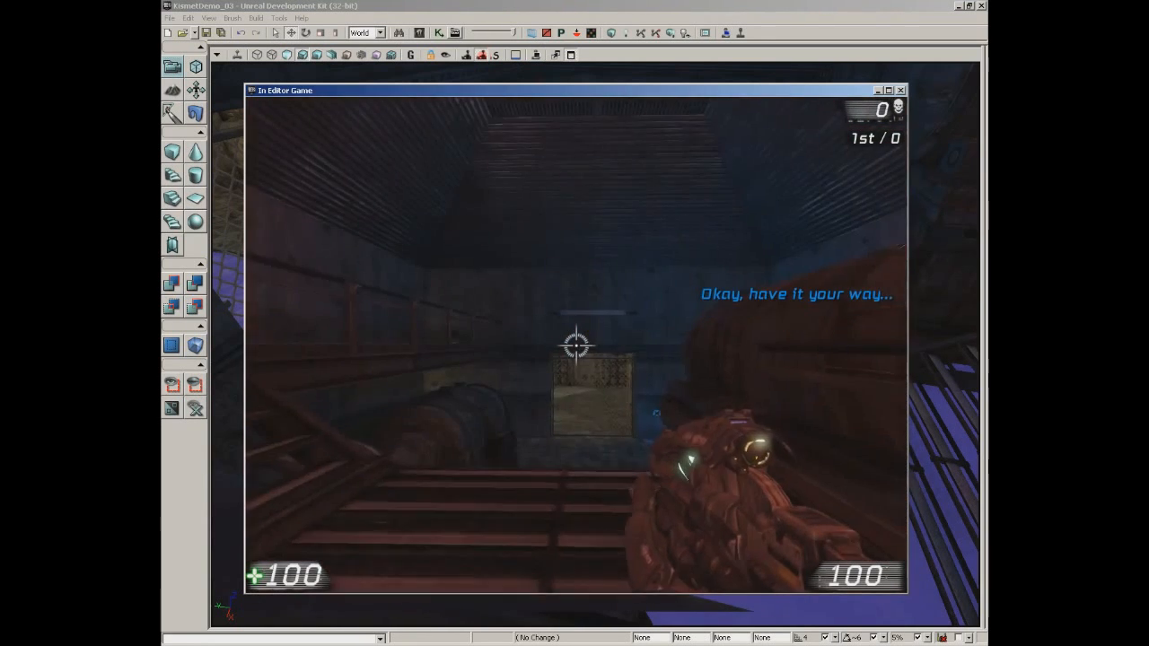
{"action": "key", "text": "w"}
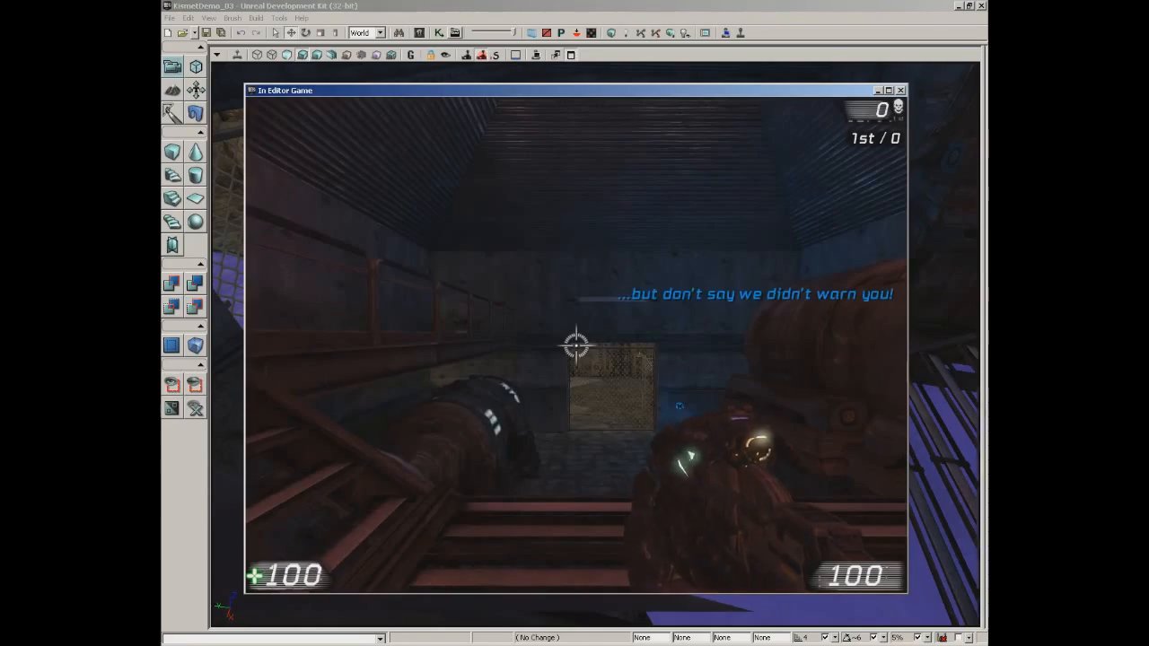
{"action": "key", "text": "w"}
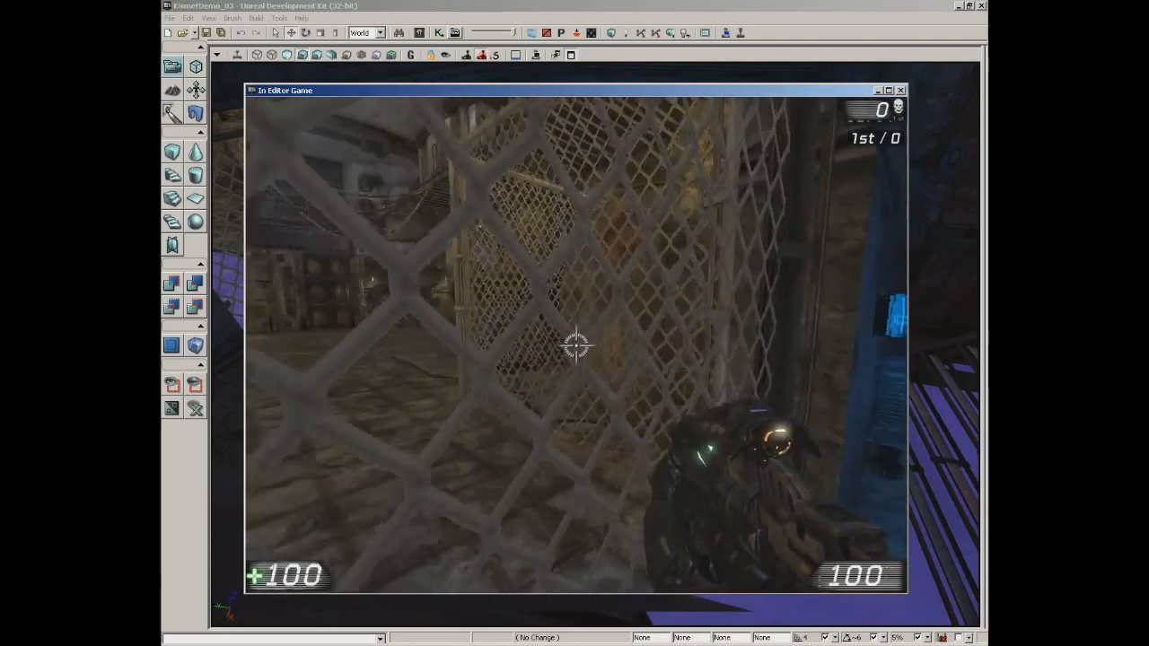
{"action": "key", "text": "Escape"}
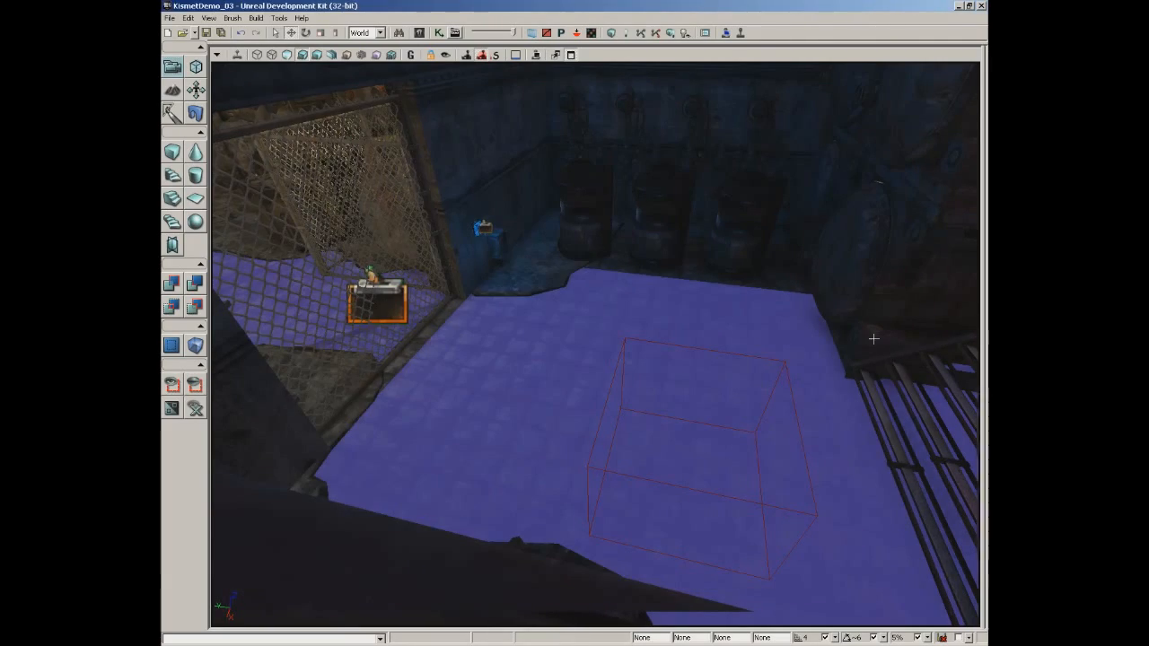
Reopen Kismet and add a new Bool variable in the empty space outside the Door Network box
{"action": "left_click", "coordinate": [438, 33]}
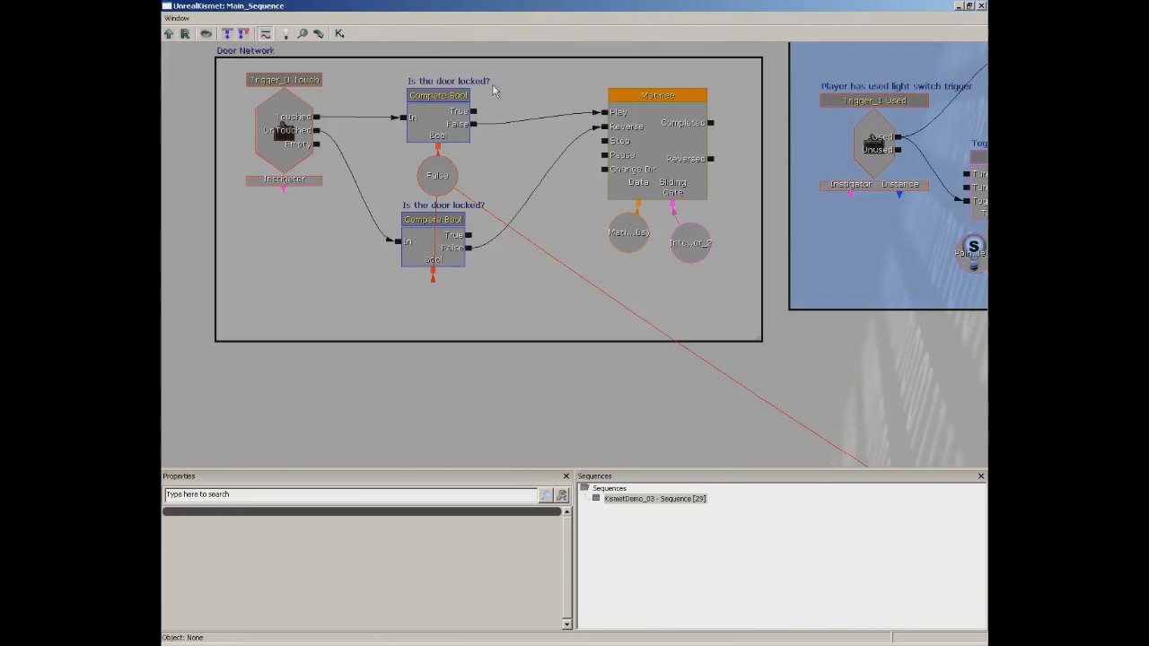
{"action": "scroll", "coordinate": [641, 371], "scroll_direction": "down", "scroll_amount": 4}
{"action": "left_click_drag", "start_coordinate": [641, 372], "coordinate": [494, 268]}
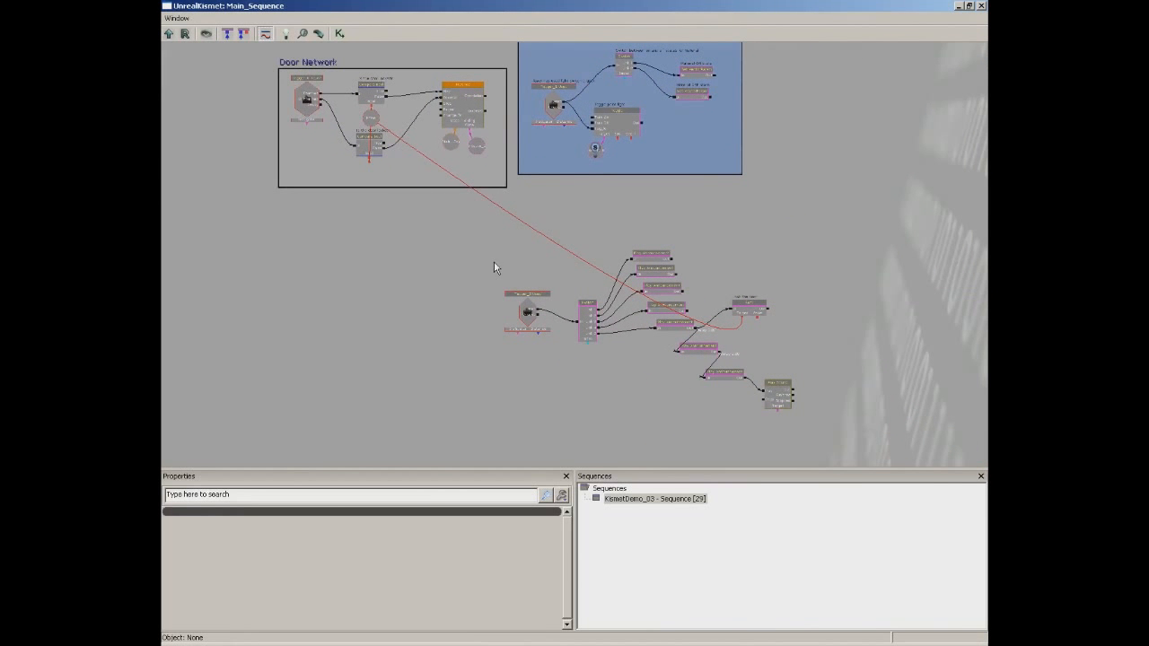
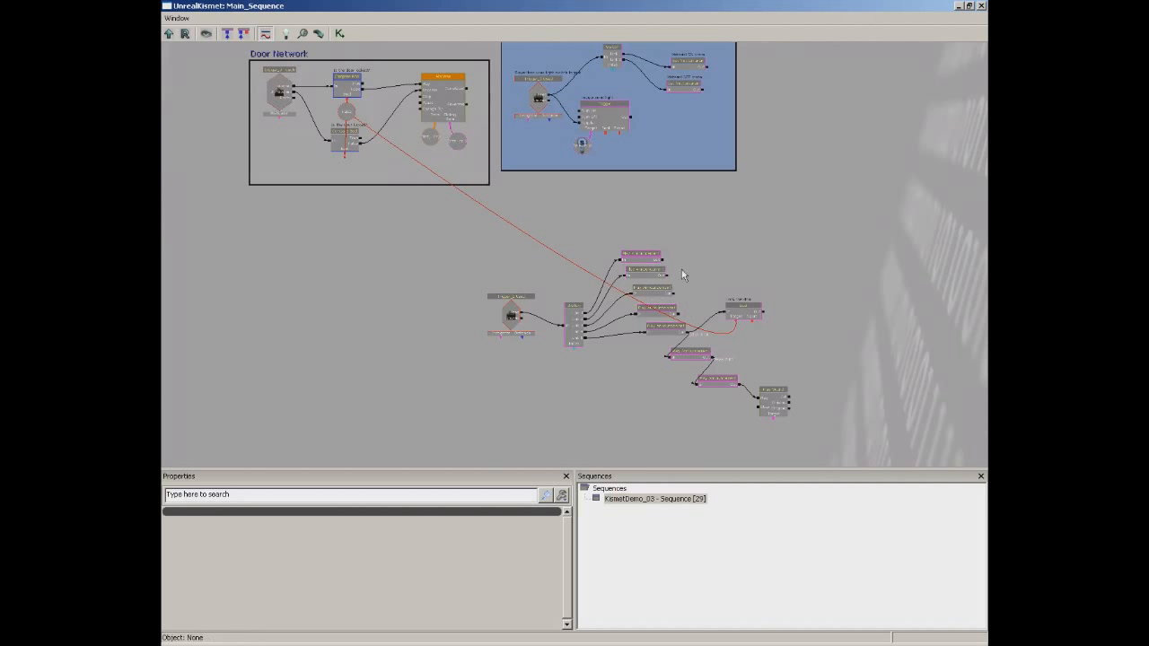
{"action": "scroll", "coordinate": [672, 279], "scroll_direction": "up", "scroll_amount": 2}
{"action": "left_click_drag", "start_coordinate": [672, 278], "coordinate": [521, 188]}
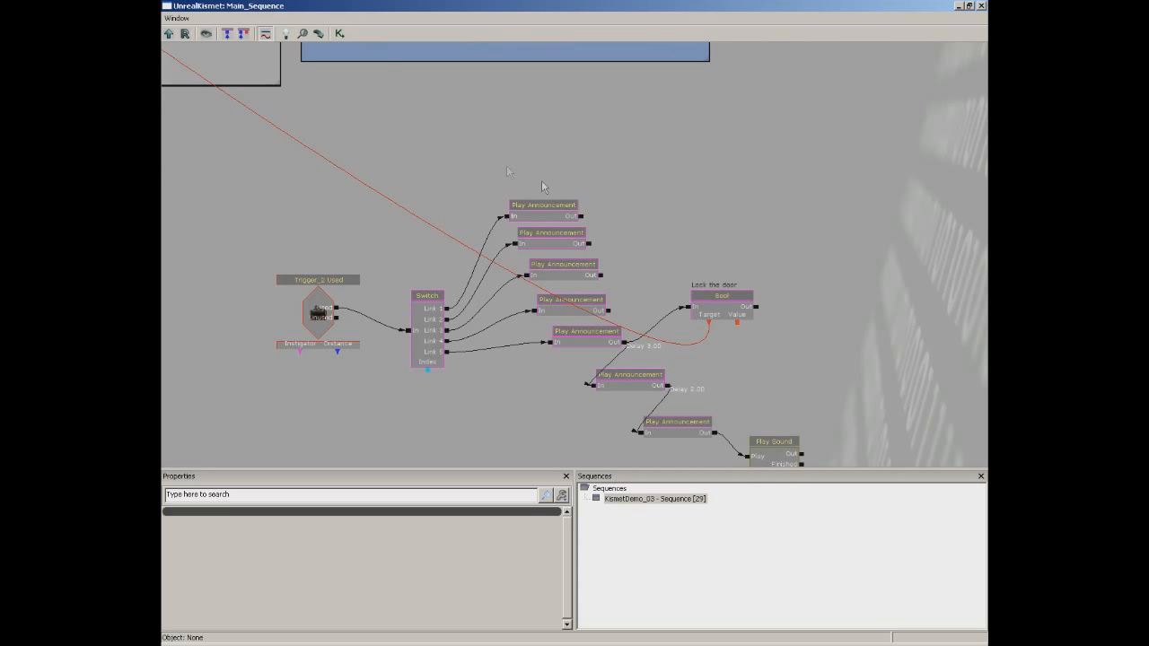
{"action": "left_click_drag", "start_coordinate": [320, 187], "coordinate": [464, 277]}
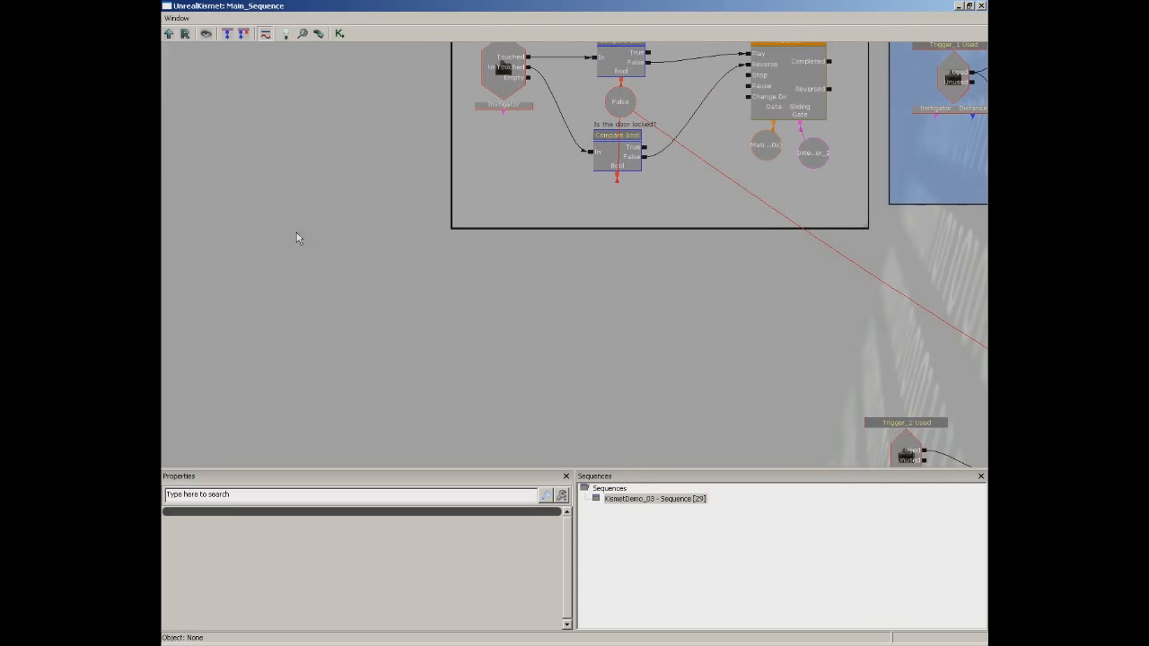
{"action": "right_click", "coordinate": [275, 283]}
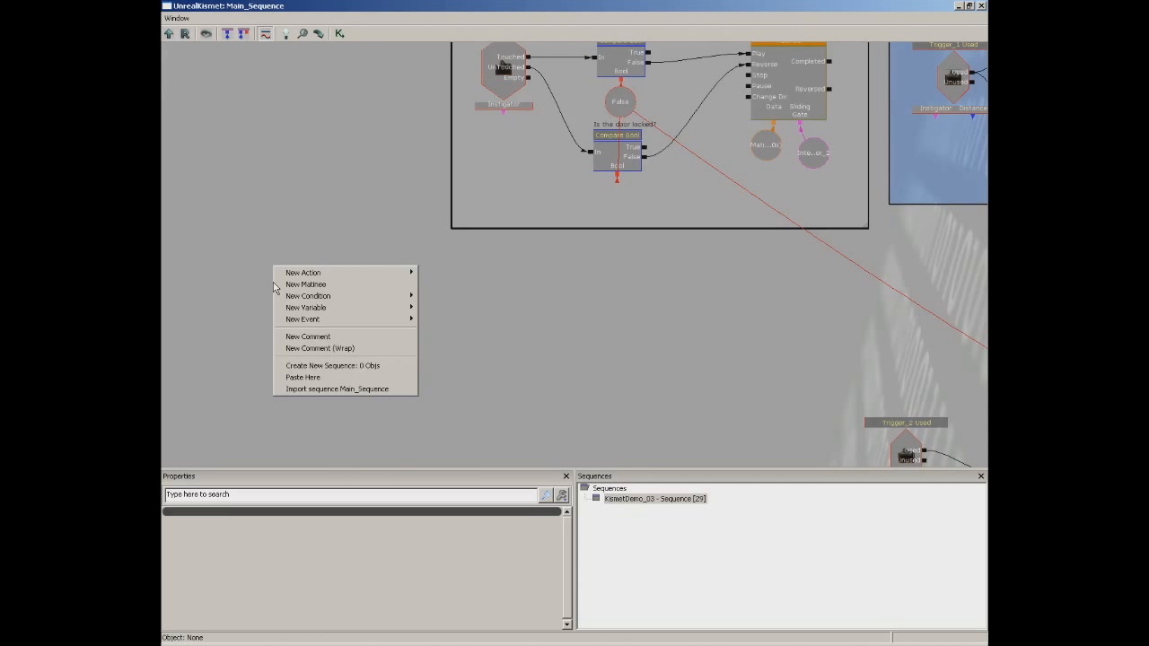
{"action": "mouse_move", "coordinate": [308, 308]}
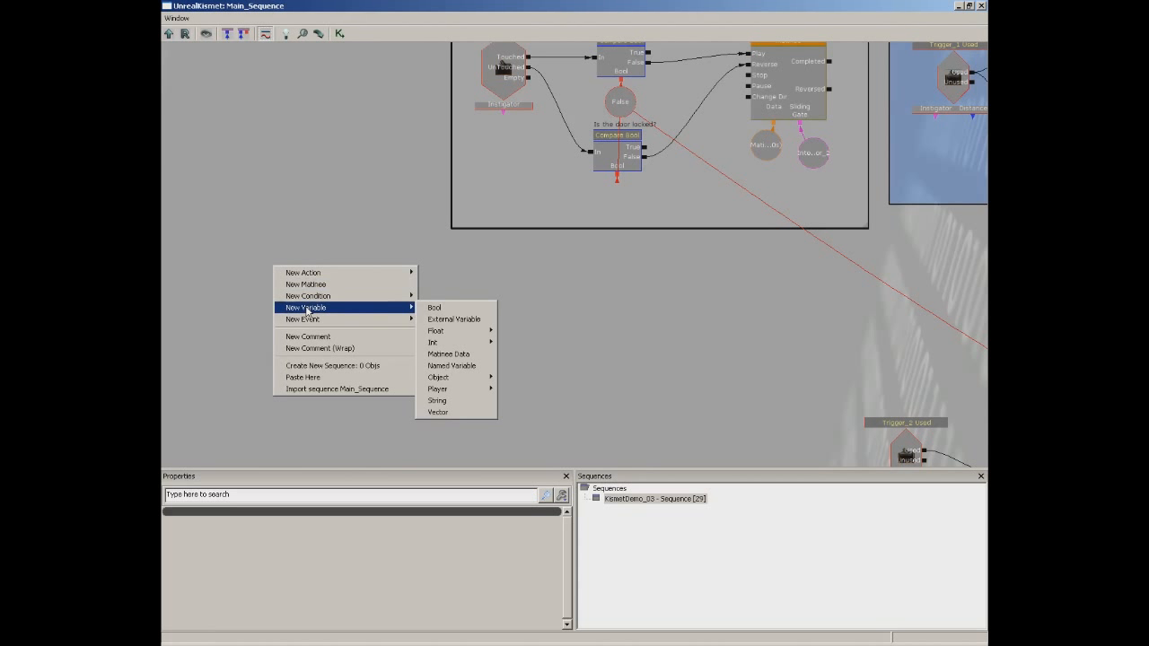
{"action": "left_click", "coordinate": [455, 311]}
{"action": "left_click_drag", "start_coordinate": [356, 308], "coordinate": [543, 229]}
Set the new Bool variable's Var Name to DoorLock
{"action": "scroll", "coordinate": [526, 255], "scroll_direction": "up", "scroll_amount": 2}
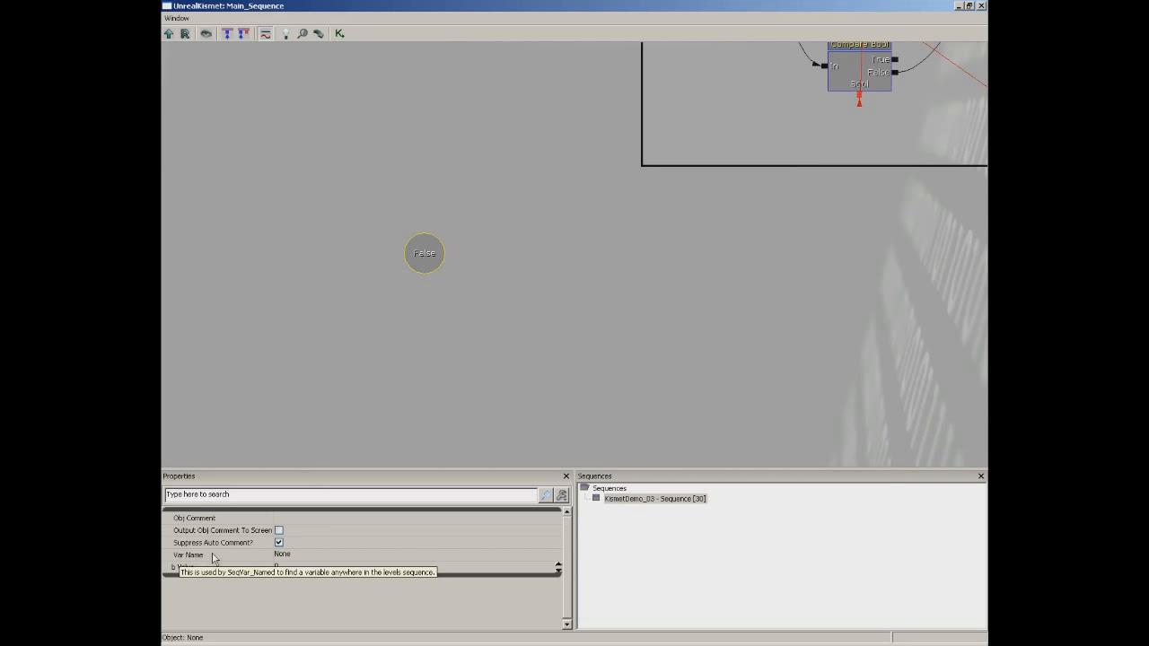
{"action": "left_click", "coordinate": [304, 555]}
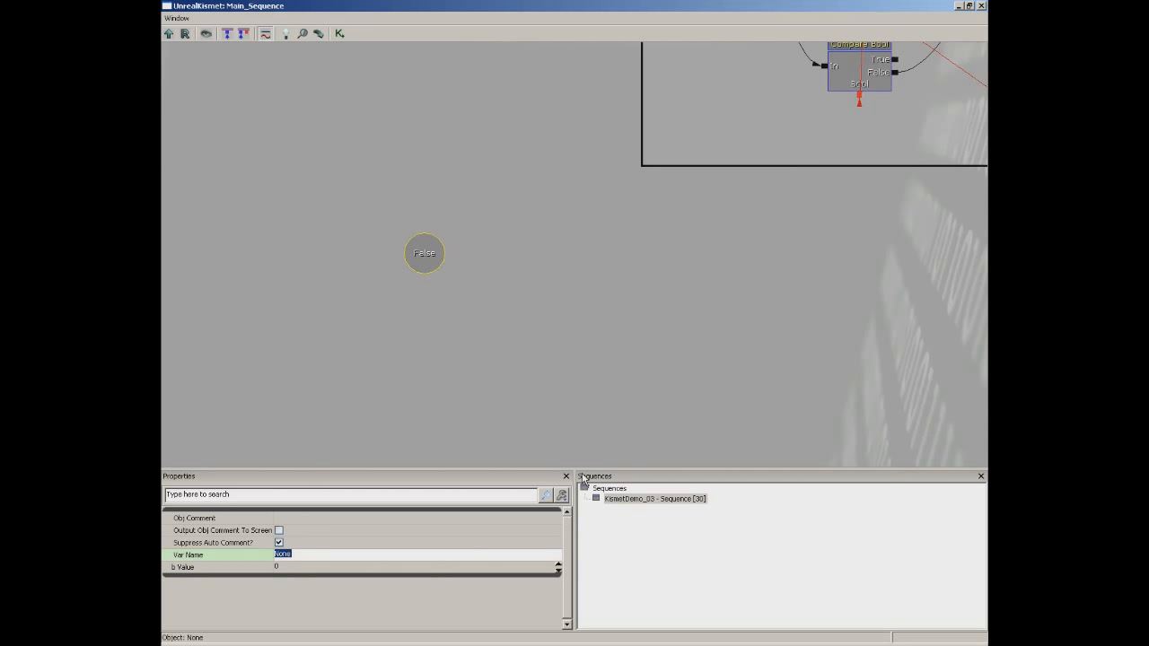
{"action": "type", "text": "Bool"}
{"action": "key", "text": "Return"}
Wrap the DoorLock variable in a comment box titled "Named Variables", then enlarge and reposition the box to leave space around the variable
{"action": "scroll", "coordinate": [526, 257], "scroll_direction": "down", "scroll_amount": 10}
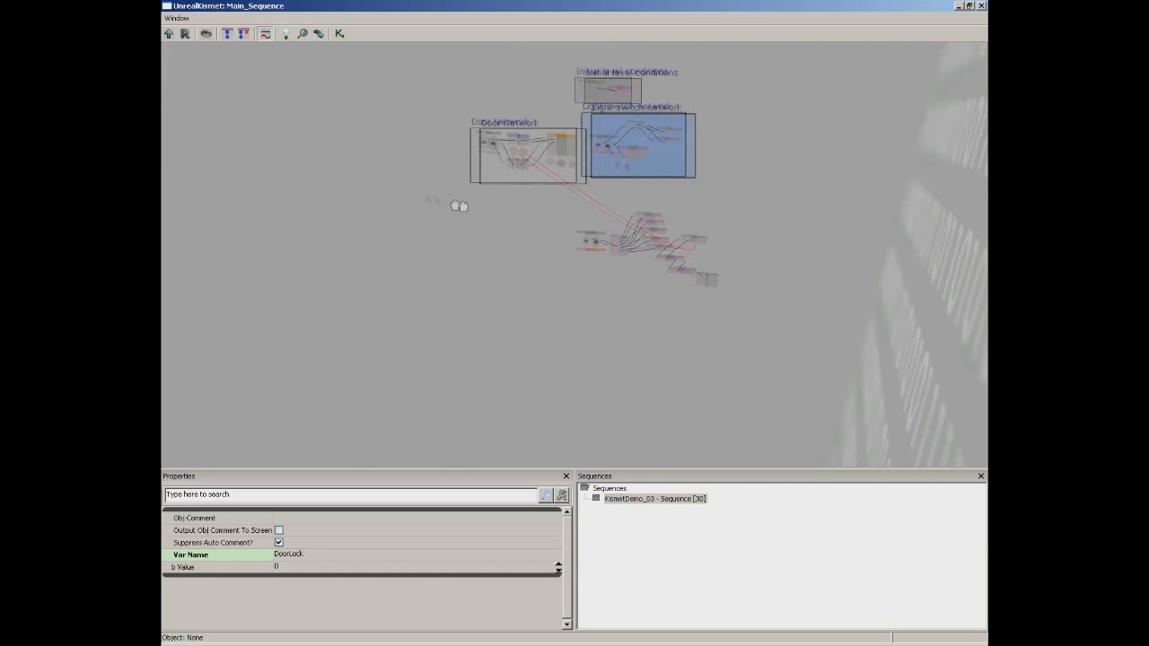
{"action": "scroll", "coordinate": [538, 256], "scroll_direction": "up", "scroll_amount": 5}
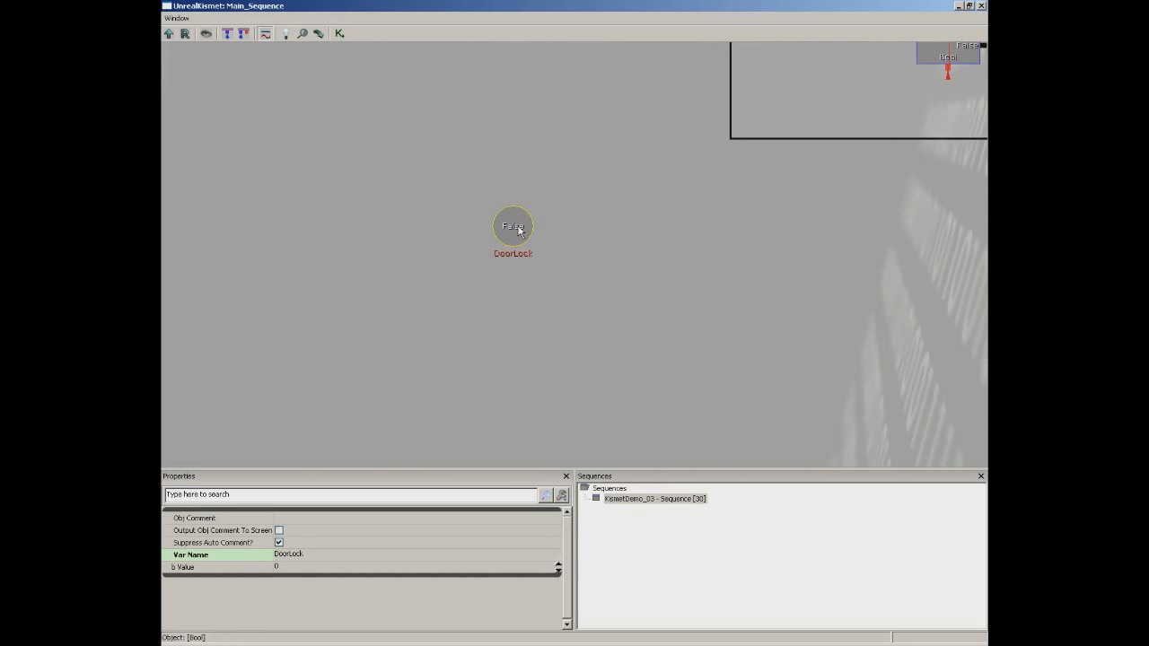
{"action": "key", "text": "c"}
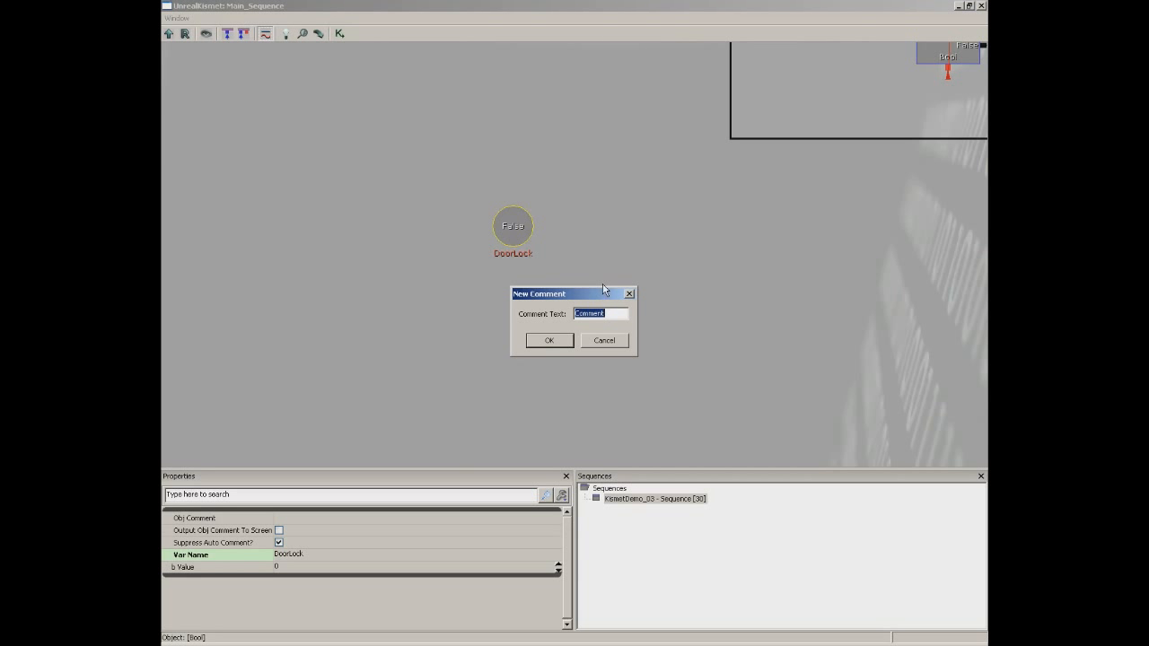
{"action": "type", "text": "Named Variables"}
{"action": "key", "text": "Return"}
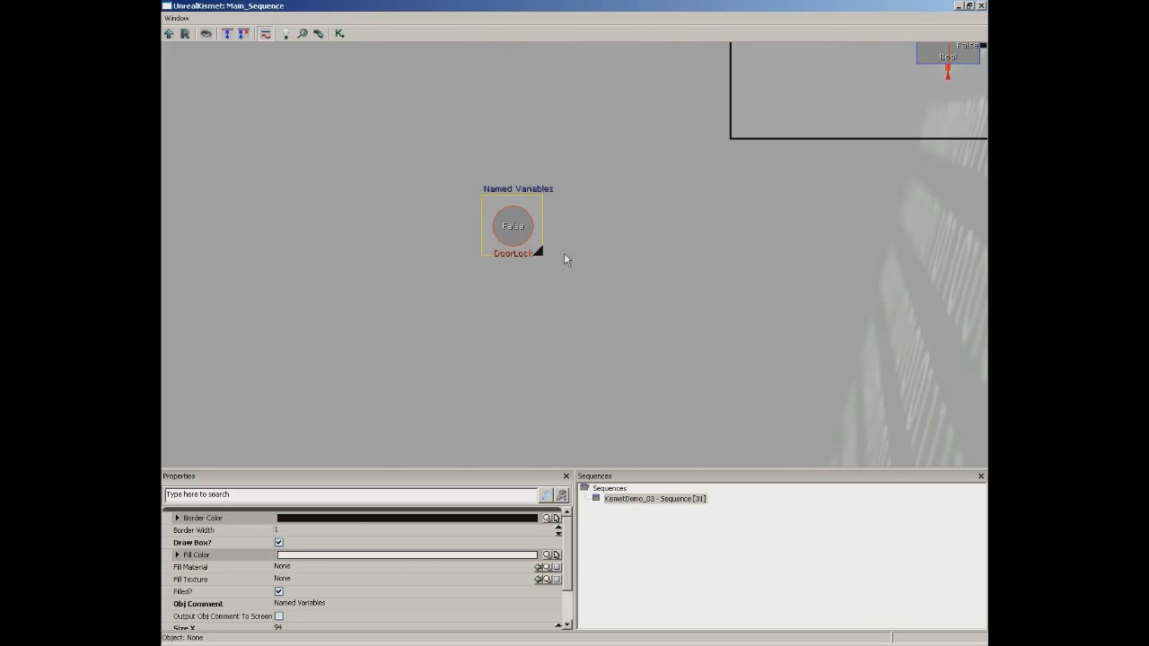
{"action": "left_click_drag", "start_coordinate": [541, 255], "coordinate": [629, 330]}
{"action": "left_click_drag", "start_coordinate": [514, 179], "coordinate": [479, 159]}
{"action": "left_click", "coordinate": [814, 282]}
Add a Named Variable in the announcement network just below the "Lock the door" action
{"action": "scroll", "coordinate": [790, 251], "scroll_direction": "down", "scroll_amount": 5}
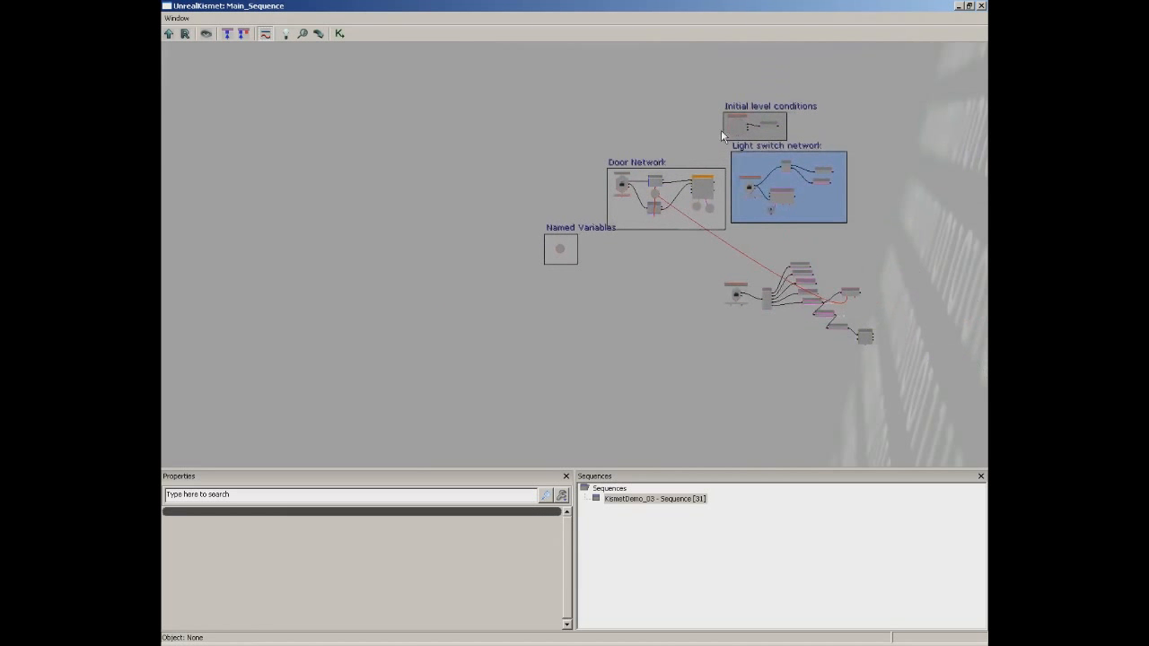
{"action": "left_click_drag", "start_coordinate": [892, 323], "coordinate": [770, 311]}
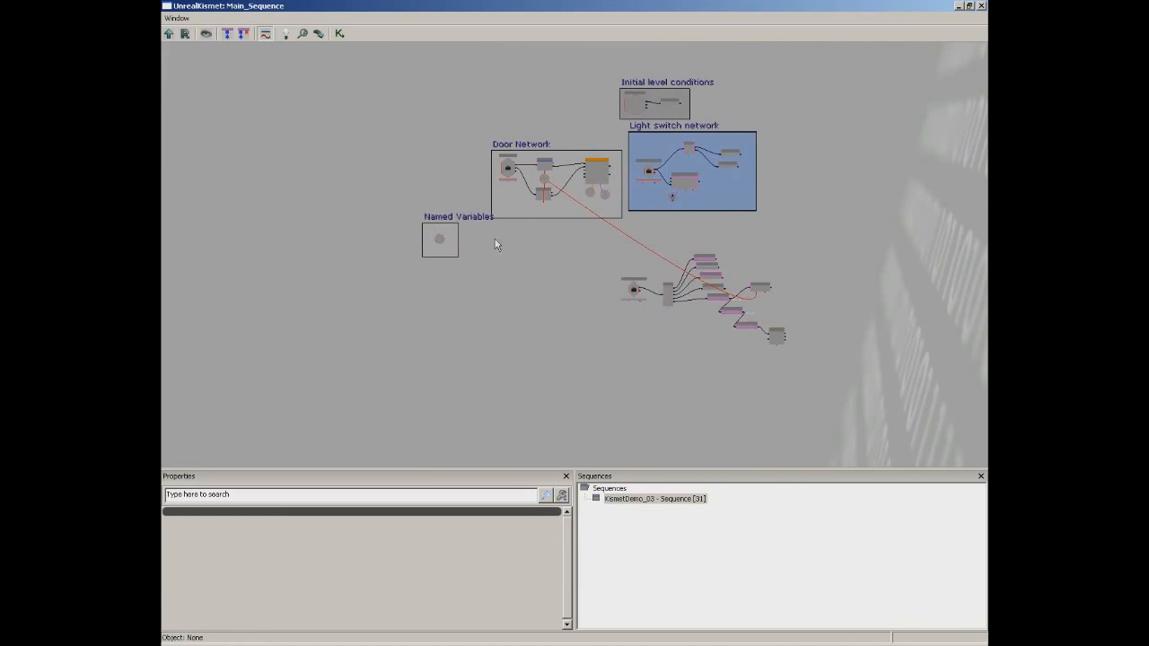
{"action": "scroll", "coordinate": [521, 302], "scroll_direction": "up", "scroll_amount": 3}
{"action": "scroll", "coordinate": [516, 278], "scroll_direction": "up", "scroll_amount": 3}
{"action": "left_click_drag", "start_coordinate": [508, 237], "coordinate": [736, 289]}
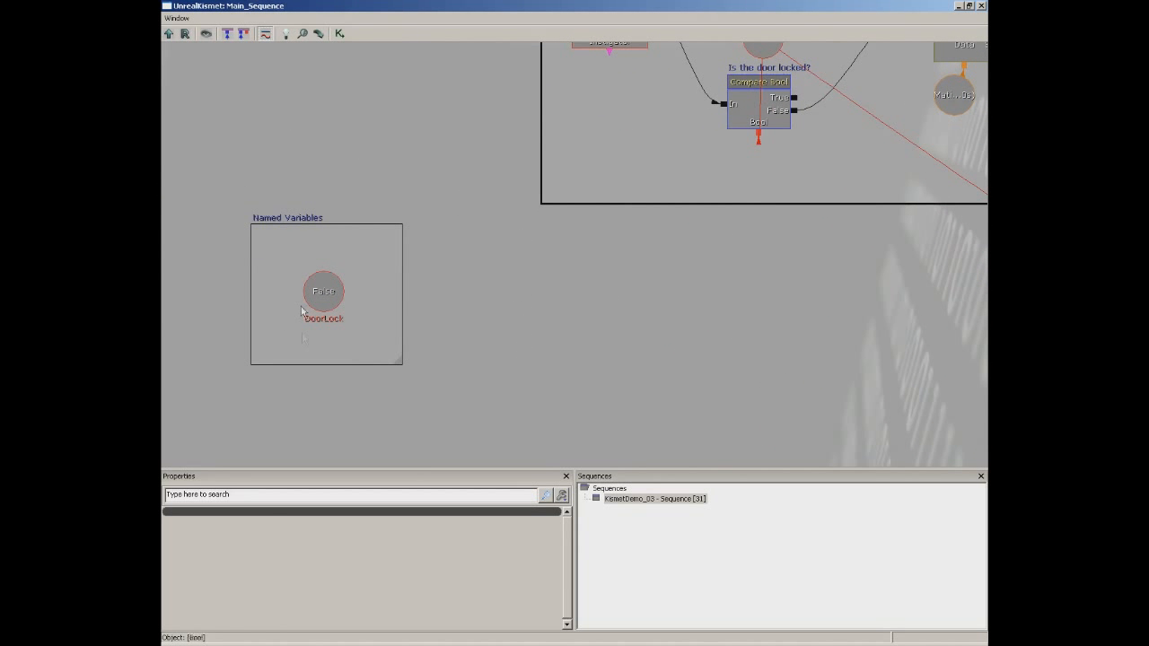
{"action": "left_click_drag", "start_coordinate": [658, 289], "coordinate": [425, 334]}
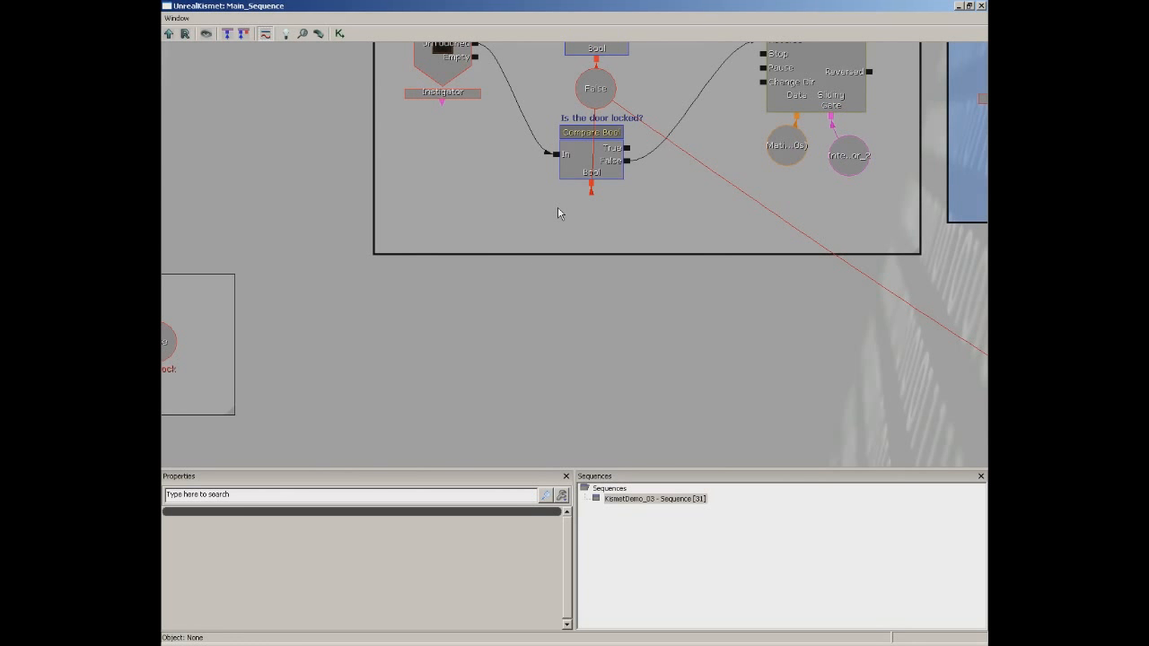
{"action": "scroll", "coordinate": [558, 213], "scroll_direction": "down", "scroll_amount": 3}
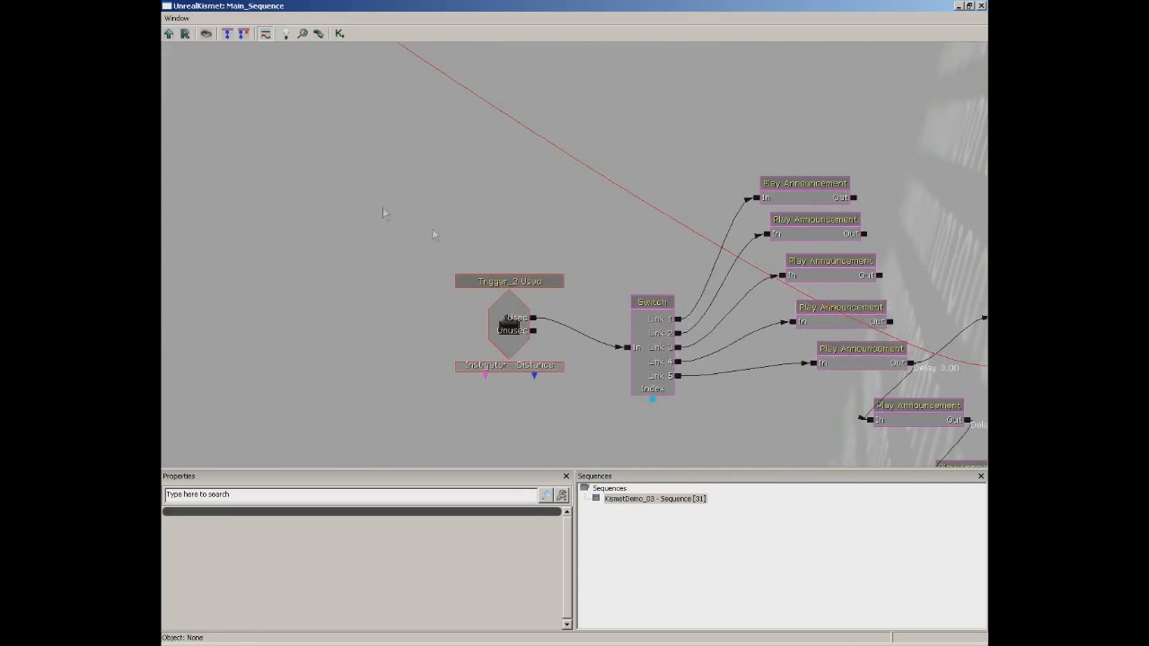
{"action": "left_click_drag", "start_coordinate": [886, 322], "coordinate": [485, 190]}
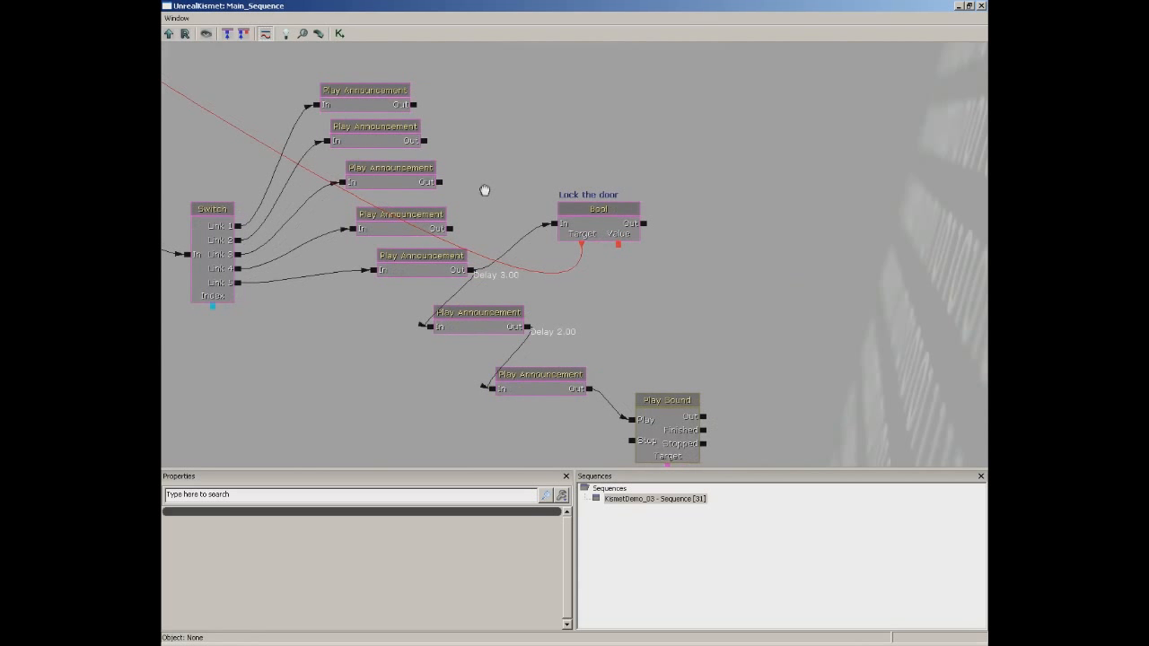
{"action": "right_click", "coordinate": [611, 285]}
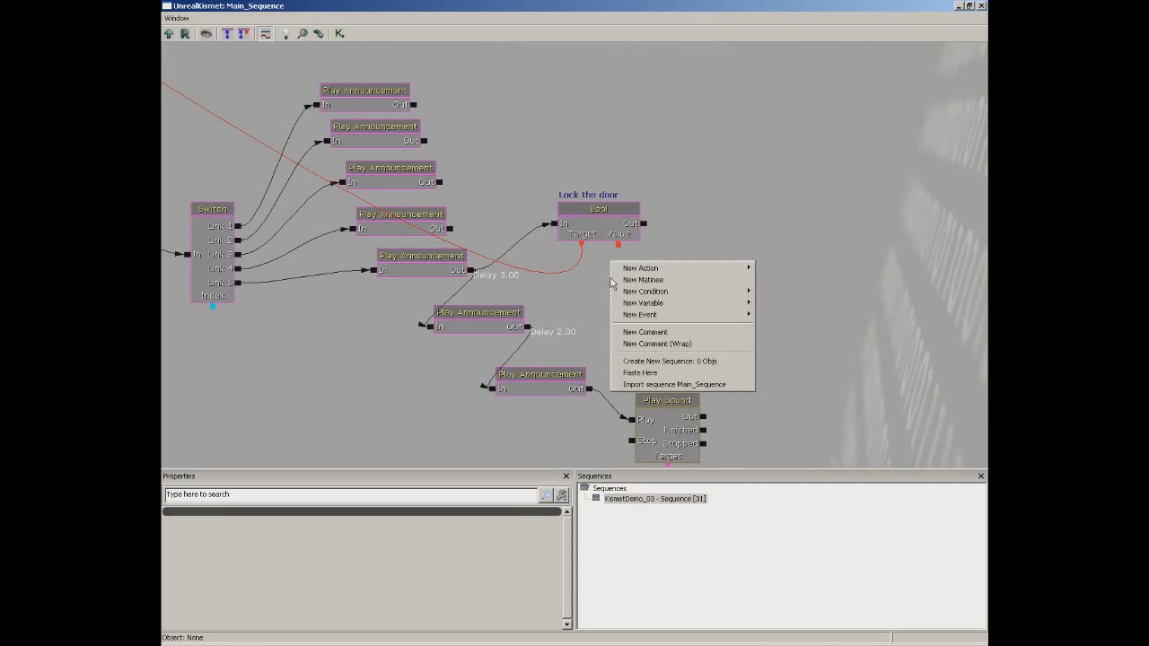
{"action": "mouse_move", "coordinate": [655, 304]}
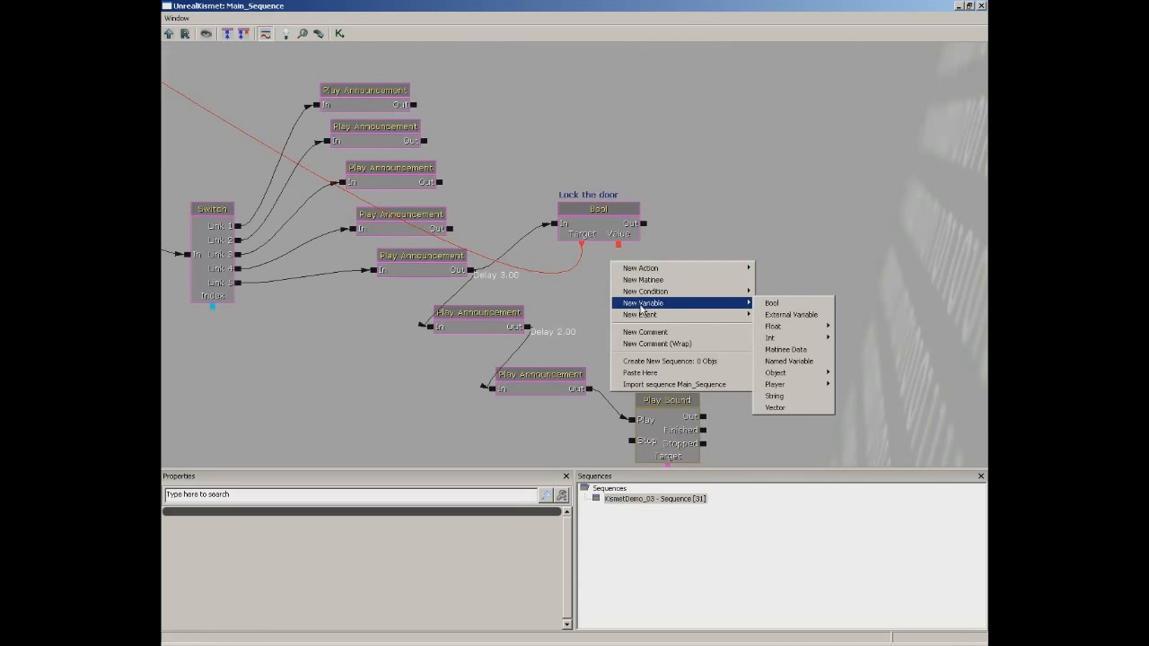
{"action": "left_click", "coordinate": [802, 362]}
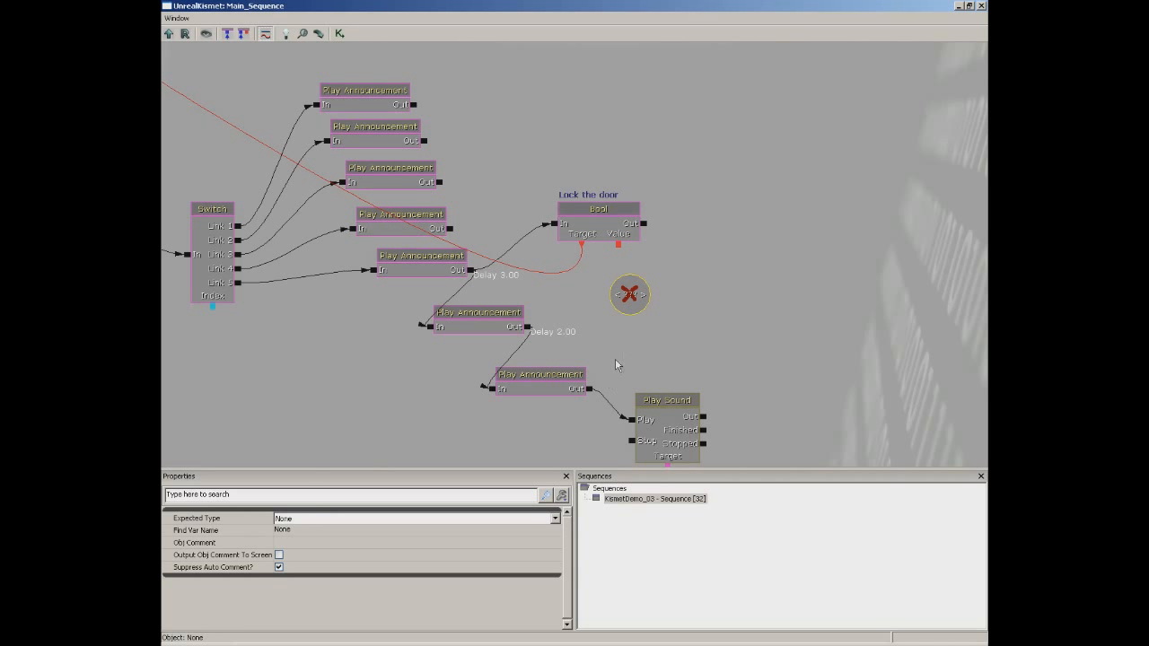
{"action": "mouse_move", "coordinate": [178, 537]}
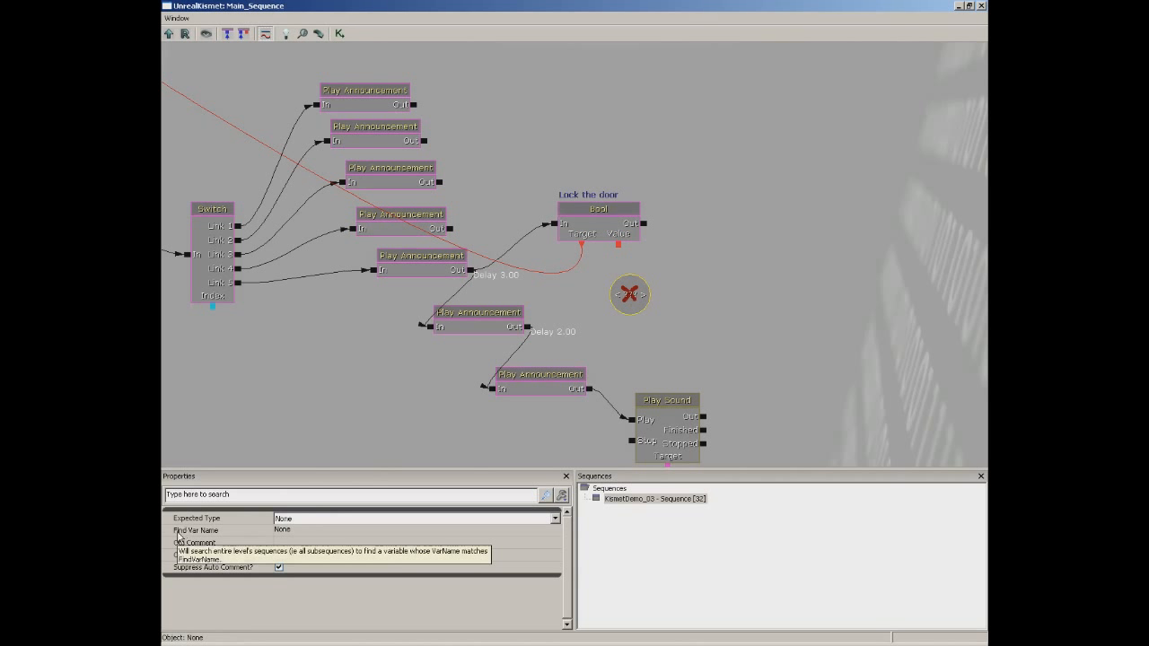
Set the new Named Variable's Find Var Name to DoorLock and connect it to the "Lock the door" action's Target
{"action": "left_click", "coordinate": [313, 530]}
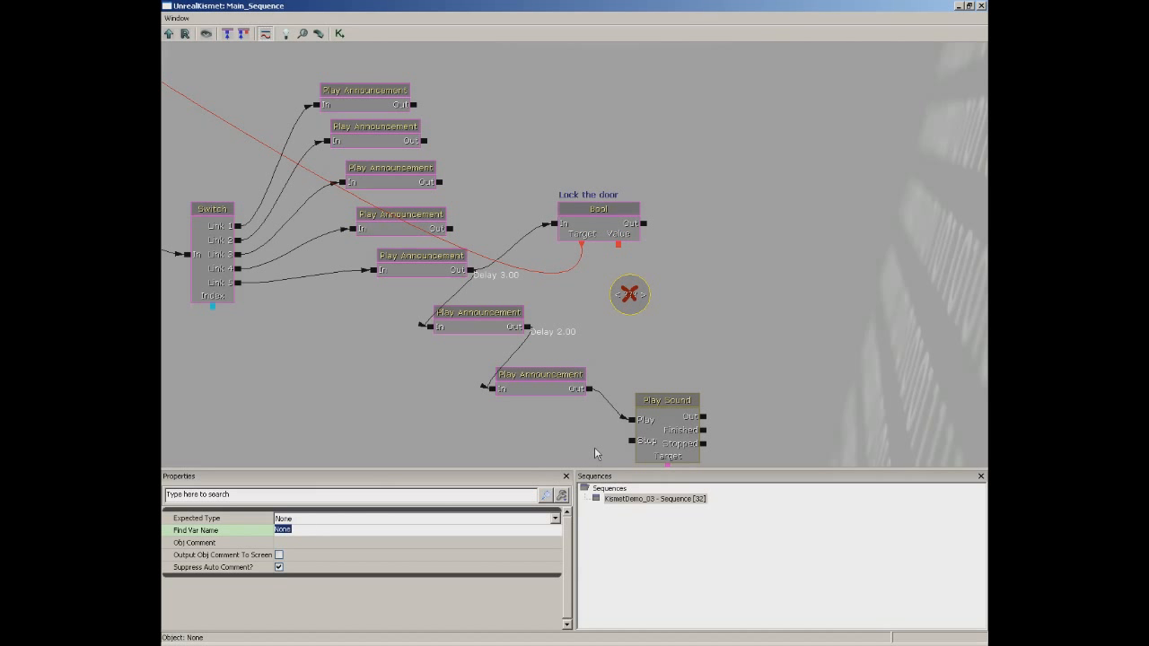
{"action": "type", "text": "do"}
{"action": "key", "text": "Return"}
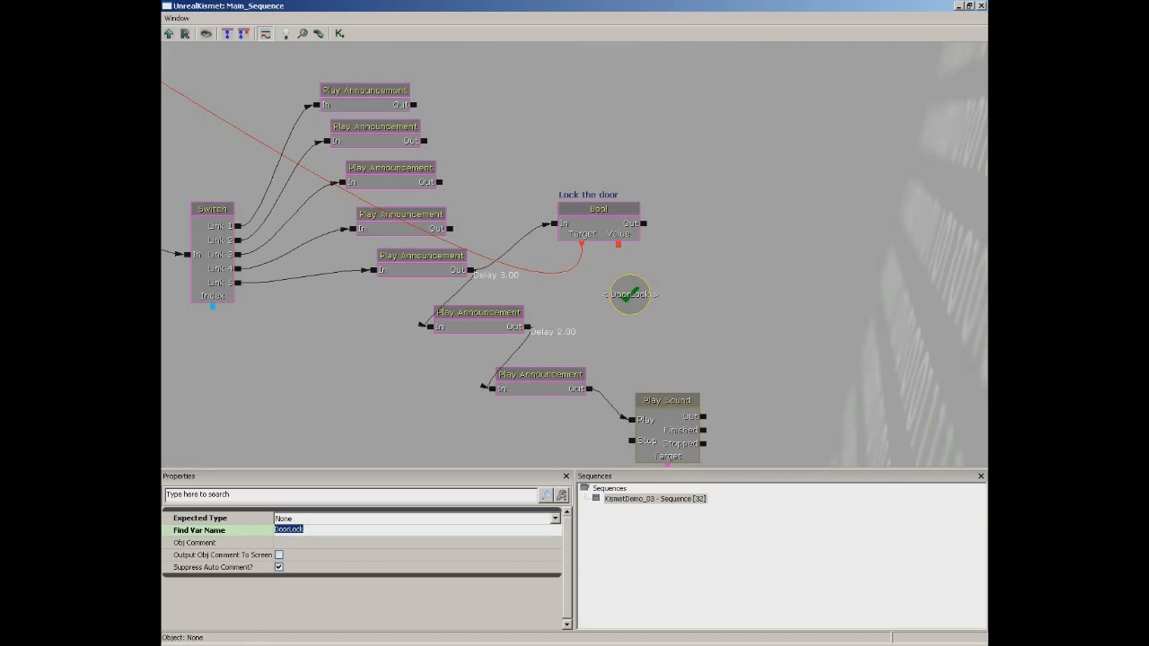
{"action": "left_click", "coordinate": [582, 252]}
{"action": "mouse_move", "coordinate": [582, 246]}
{"action": "left_mouse_down"}
{"action": "mouse_move", "coordinate": [628, 292]}
{"action": "mouse_move", "coordinate": [590, 281]}
{"action": "left_mouse_up"}
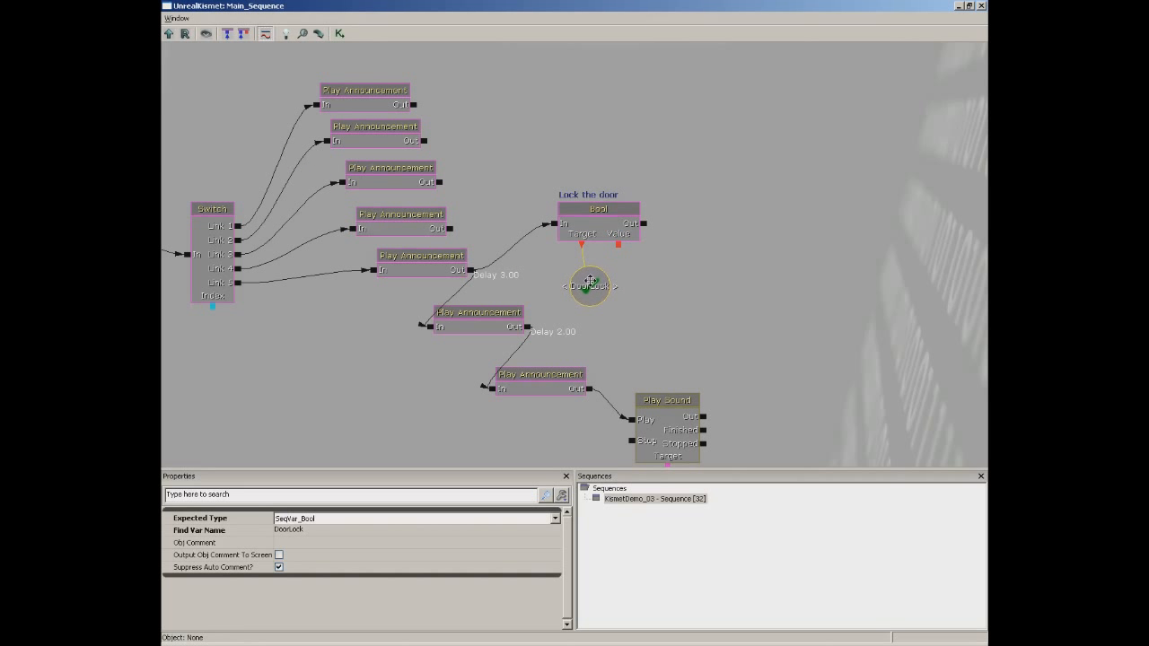
Examine the "Lock the door" action, its linked Named Variable, and the DoorLock variable inside the Named Variables box
{"action": "left_click_drag", "start_coordinate": [495, 185], "coordinate": [563, 161]}
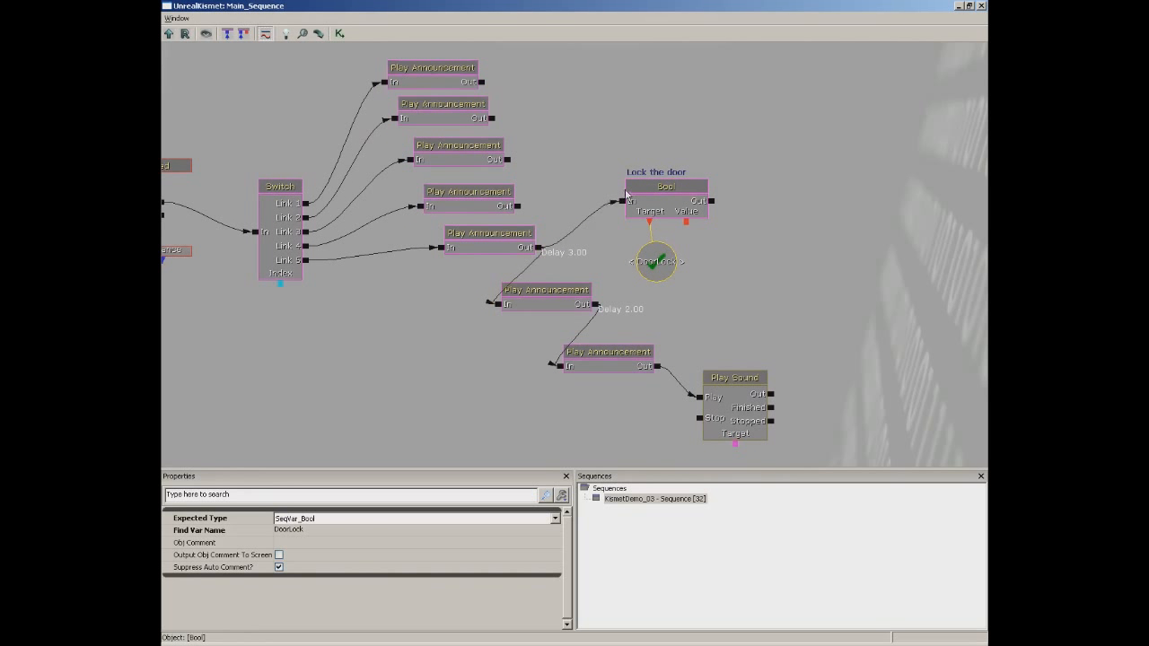
{"action": "left_click", "coordinate": [666, 189]}
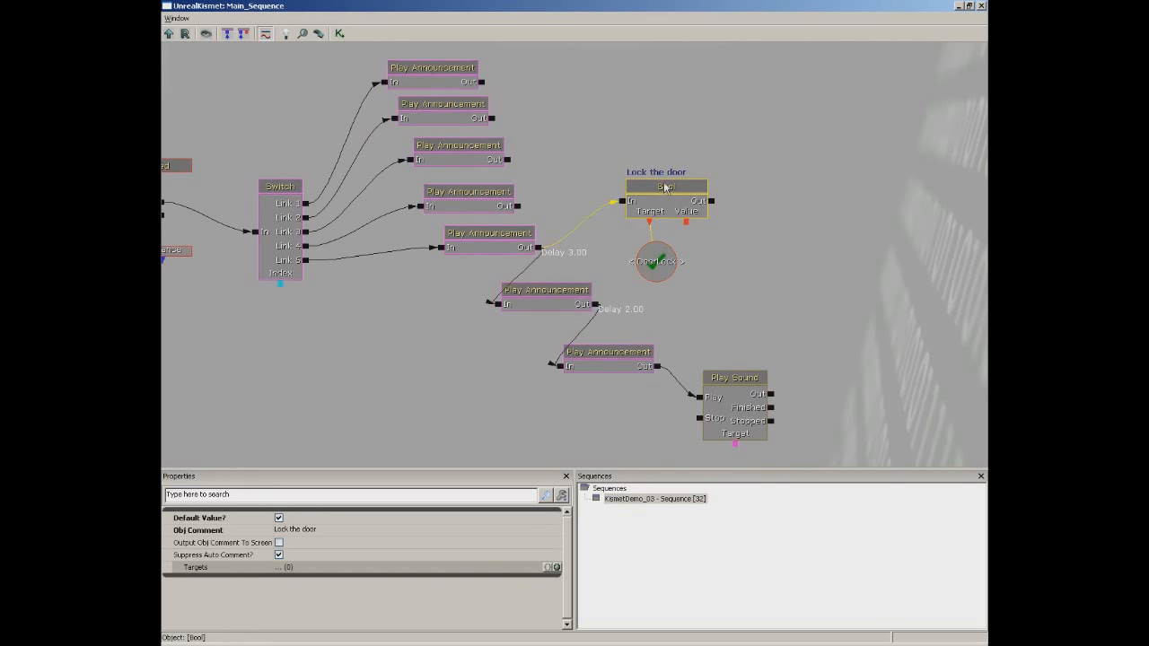
{"action": "left_click", "coordinate": [655, 256]}
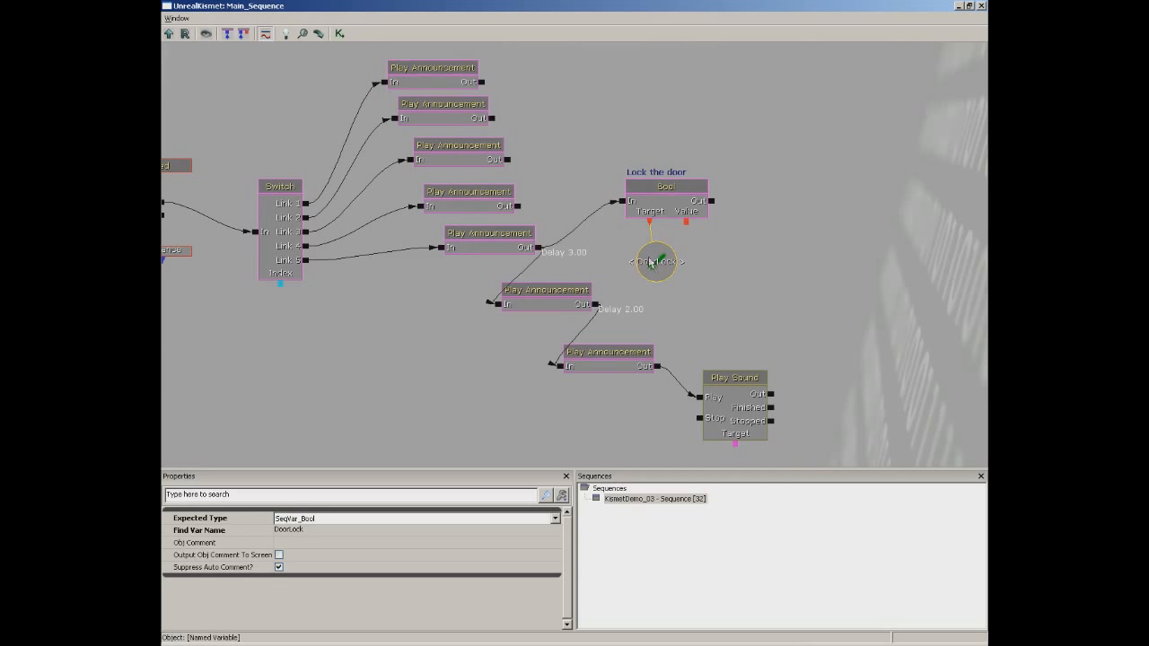
{"action": "left_click_drag", "start_coordinate": [378, 248], "coordinate": [916, 379]}
{"action": "left_click_drag", "start_coordinate": [577, 252], "coordinate": [539, 449]}
{"action": "left_click_drag", "start_coordinate": [398, 285], "coordinate": [775, 287]}
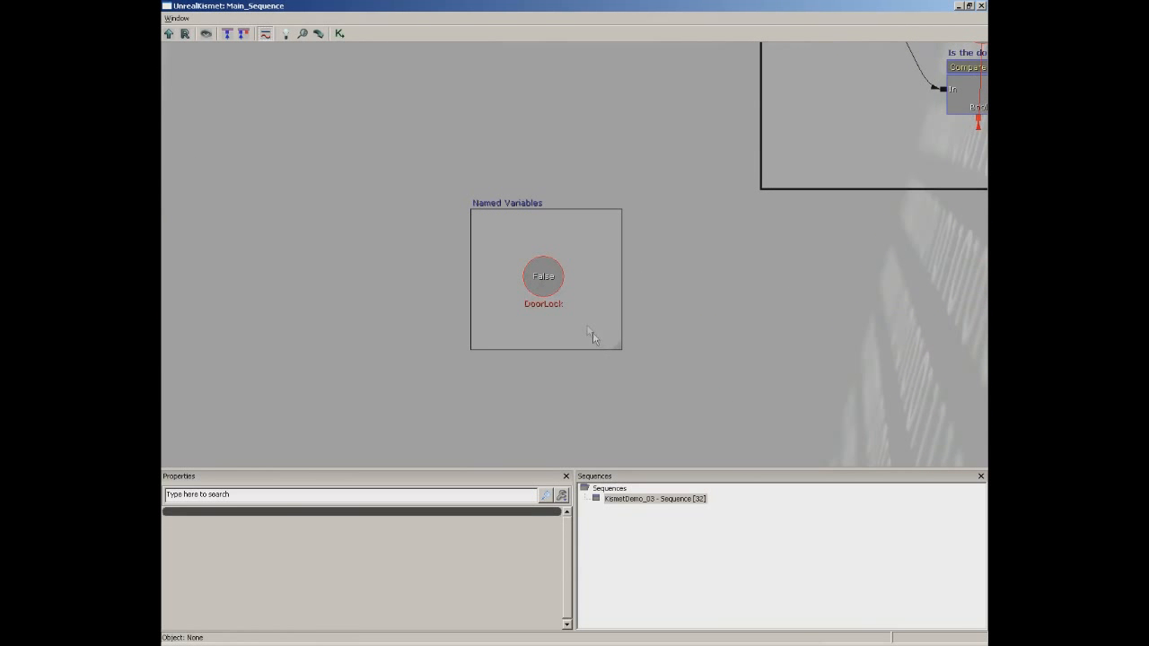
{"action": "left_click", "coordinate": [541, 275]}
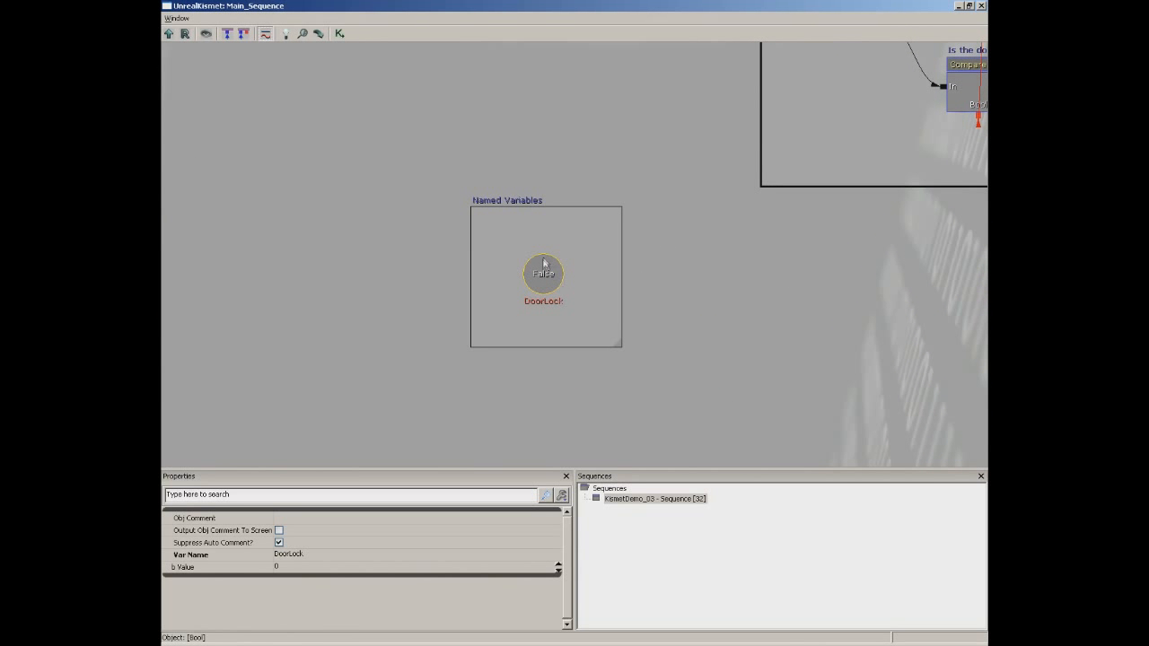
Replace the Door Network's shared Bool variable with a copy of the DoorLock Named Variable, connected to both Compare Bool conditions
{"action": "left_click_drag", "start_coordinate": [751, 262], "coordinate": [422, 425]}
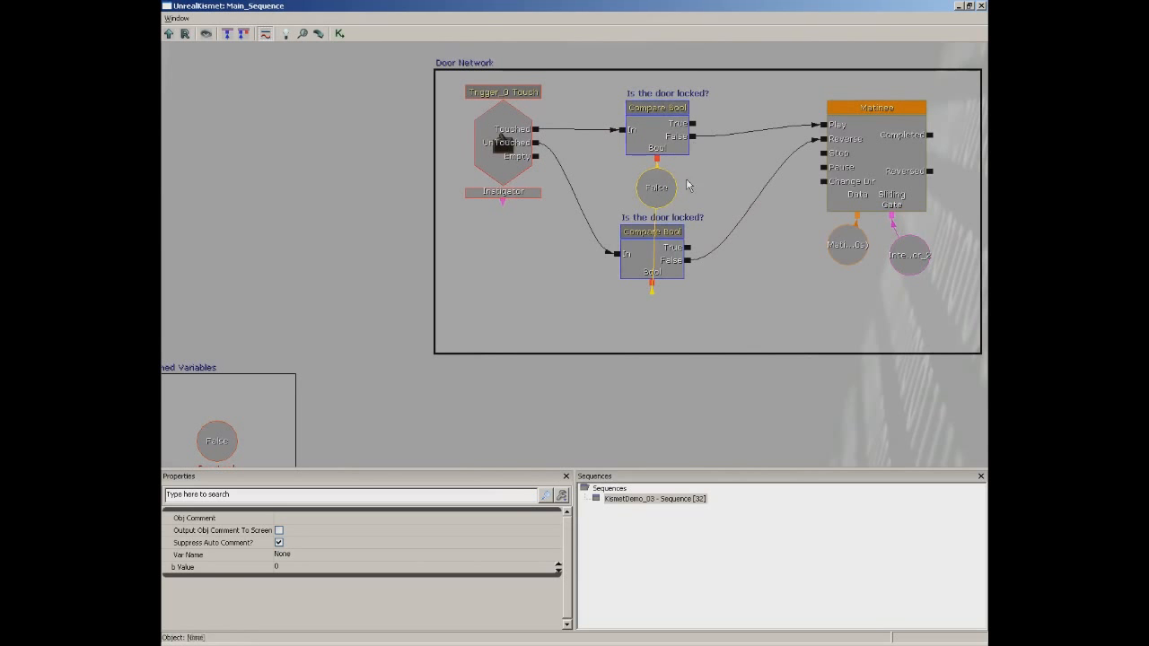
{"action": "key", "text": "Delete"}
{"action": "left_click_drag", "start_coordinate": [818, 305], "coordinate": [359, 197]}
{"action": "left_click", "coordinate": [612, 301]}
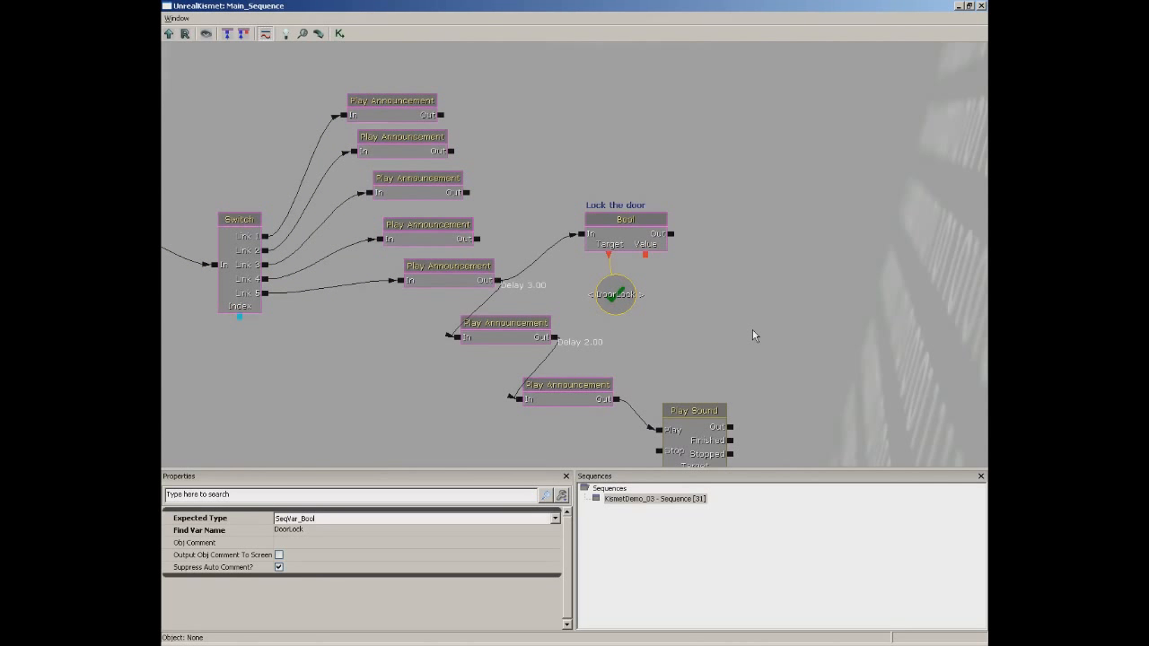
{"action": "left_click_drag", "start_coordinate": [354, 187], "coordinate": [634, 380]}
{"action": "key", "text": "ctrl+v"}
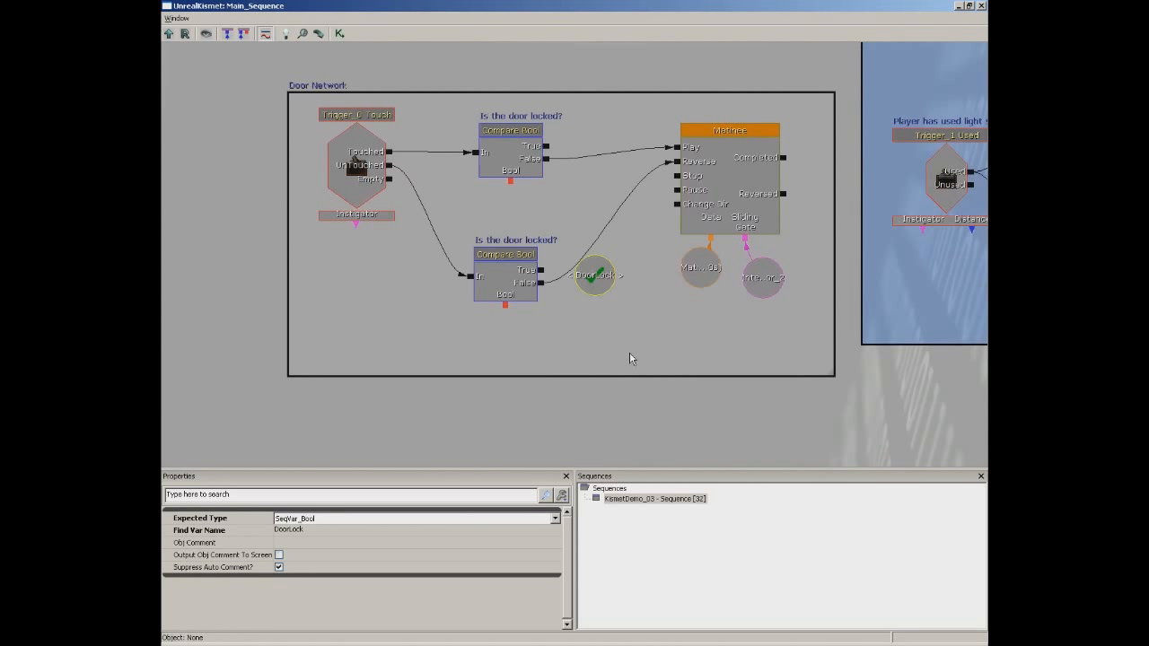
{"action": "left_click_drag", "start_coordinate": [594, 276], "coordinate": [510, 213]}
{"action": "left_click_drag", "start_coordinate": [505, 306], "coordinate": [509, 215]}
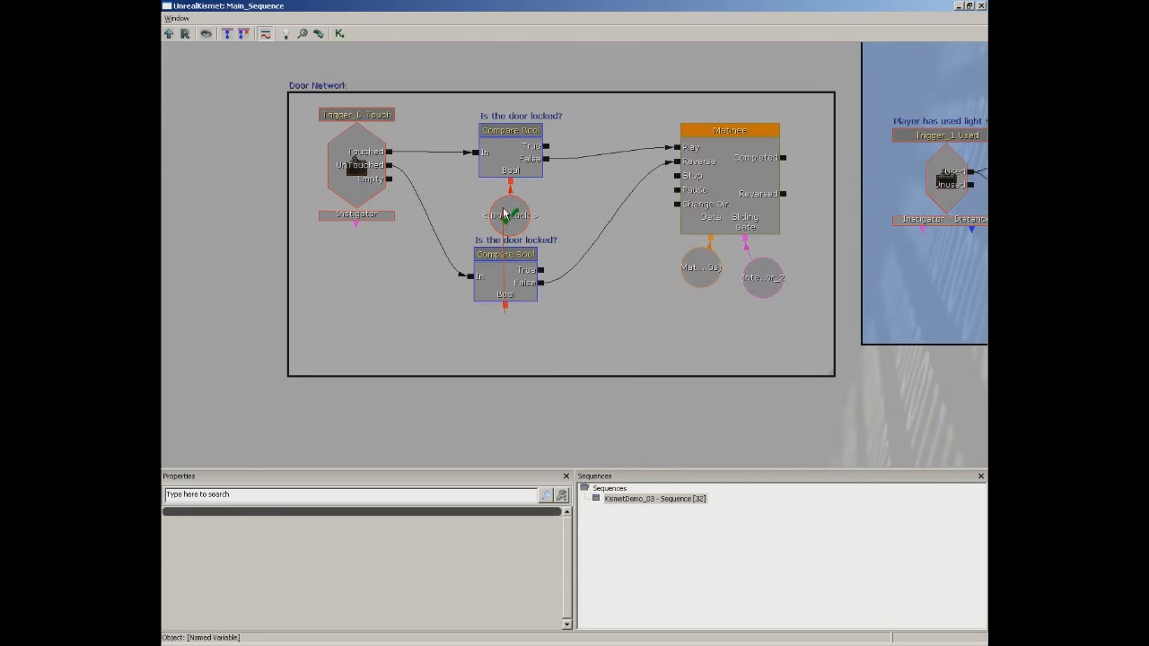
Break the lower Compare Bool's variable link and connect it to its own copy of the DoorLock Named Variable
{"action": "left_click_drag", "start_coordinate": [556, 287], "coordinate": [544, 283]}
{"action": "left_click", "coordinate": [505, 306], "text": "alt"}
{"action": "key", "text": "ctrl+v"}
{"action": "left_click_drag", "start_coordinate": [603, 300], "coordinate": [506, 334], "text": "ctrl"}
Examine the two DoorLock Named Variables in the Door Network and the Named Variables box they refer to
{"action": "left_click", "coordinate": [508, 212]}
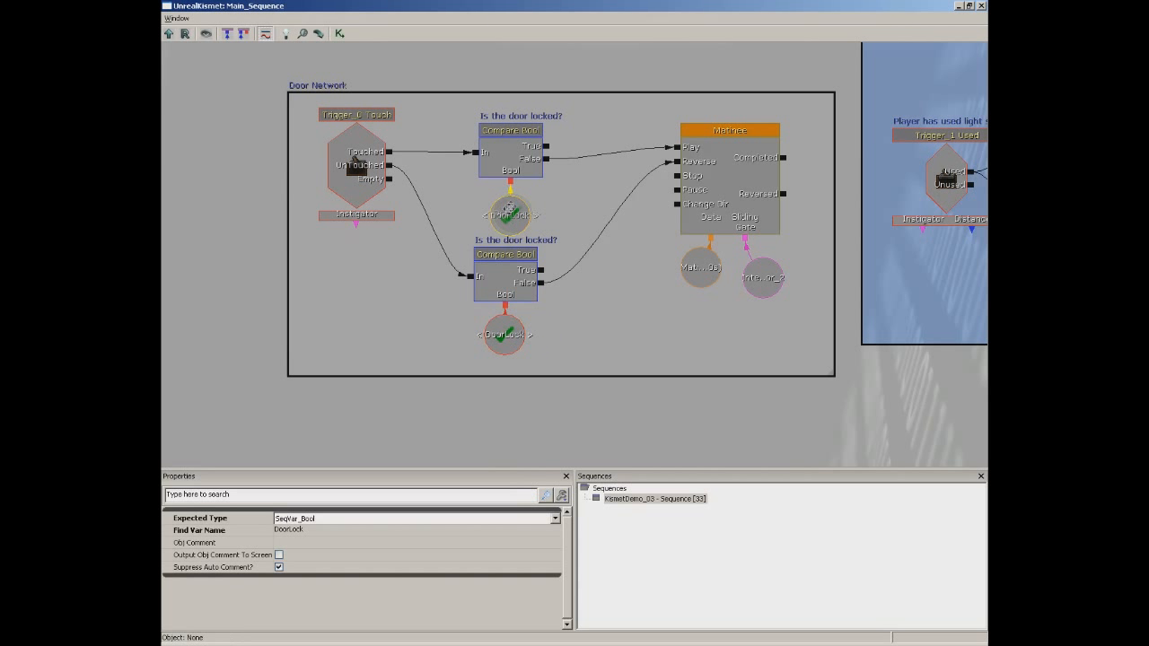
{"action": "scroll", "coordinate": [583, 269], "scroll_direction": "down", "scroll_amount": 5}
{"action": "scroll", "coordinate": [514, 254], "scroll_direction": "up", "scroll_amount": 5}
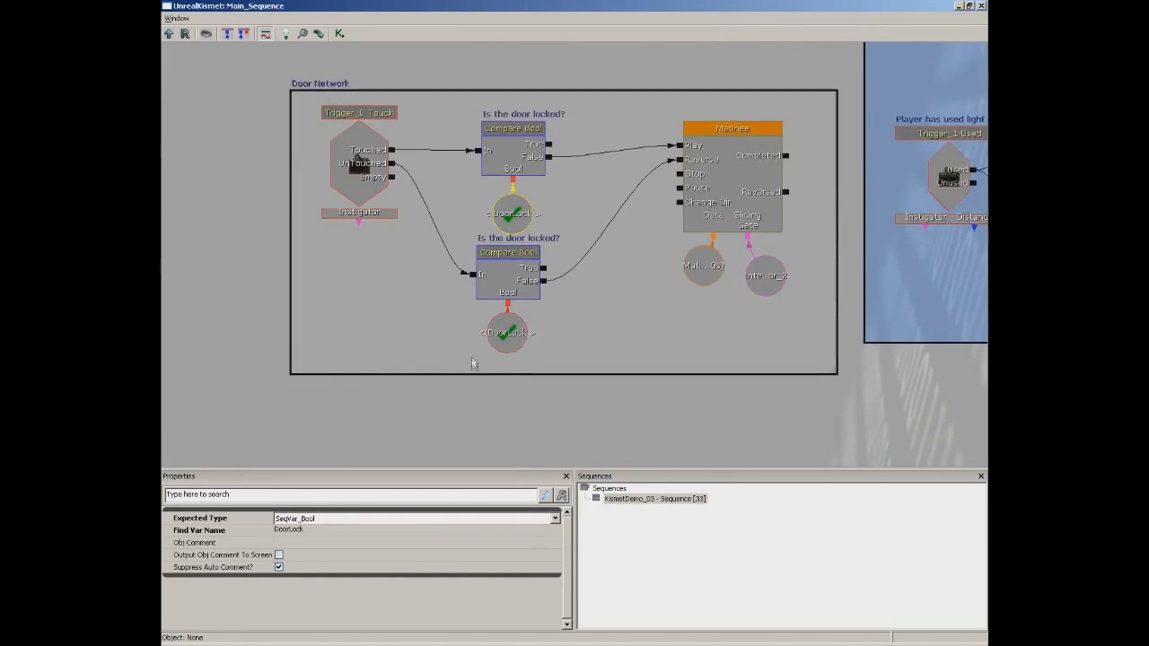
{"action": "left_click_drag", "start_coordinate": [473, 362], "coordinate": [566, 293]}
{"action": "left_click_drag", "start_coordinate": [337, 387], "coordinate": [430, 354]}
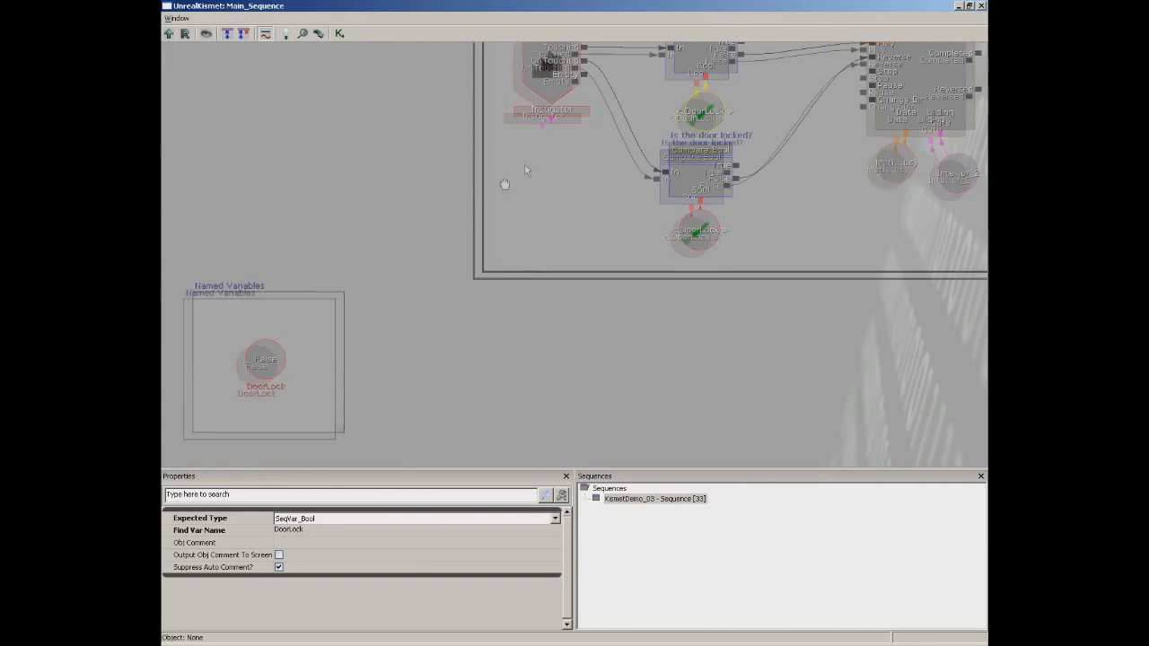
{"action": "left_click_drag", "start_coordinate": [528, 166], "coordinate": [419, 220]}
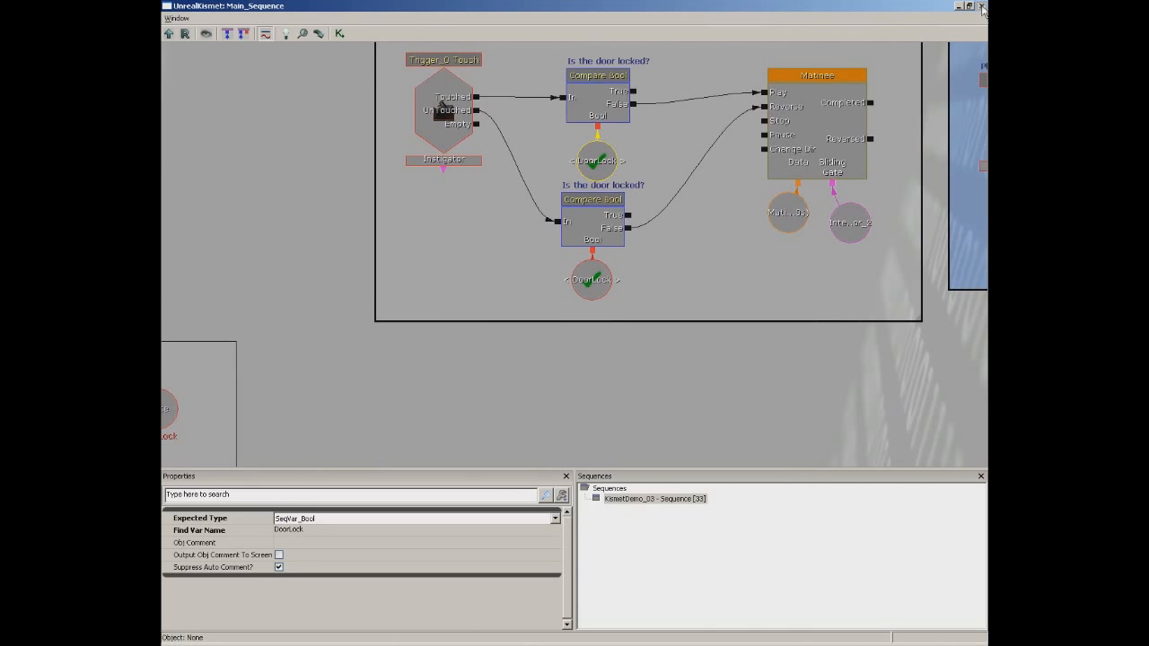
Close Kismet and playtest from the floor near the gate, using the wall switch through its warnings and returning to the gate
{"action": "left_click", "coordinate": [982, 7]}
{"action": "right_click", "coordinate": [522, 430]}
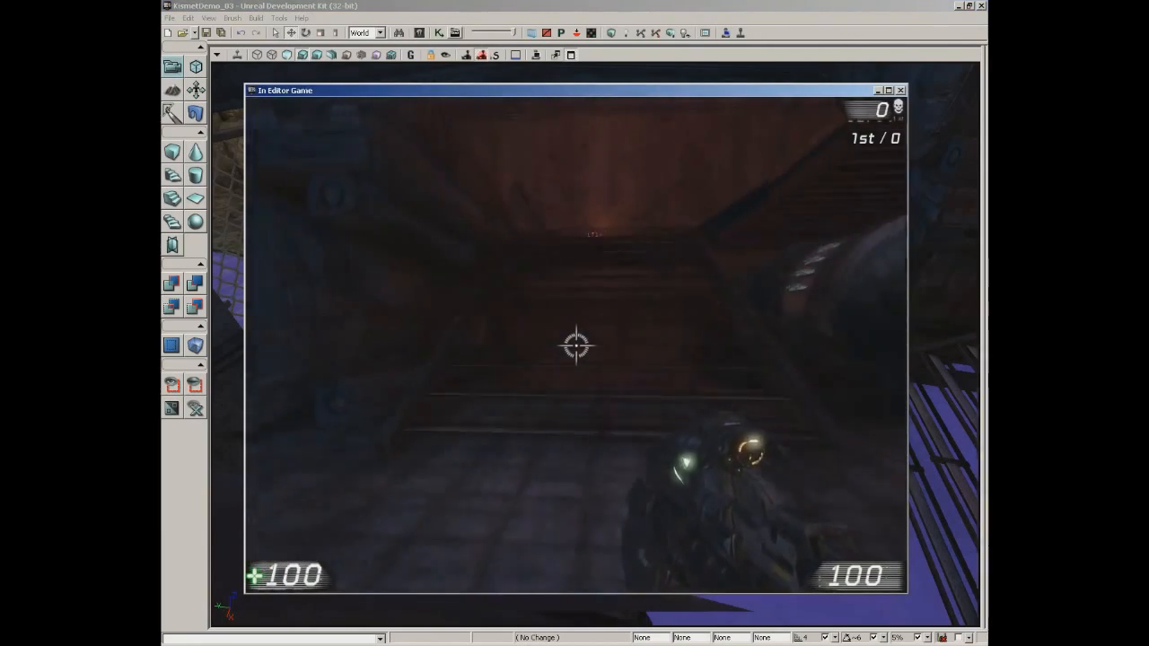
{"action": "key", "text": "w"}
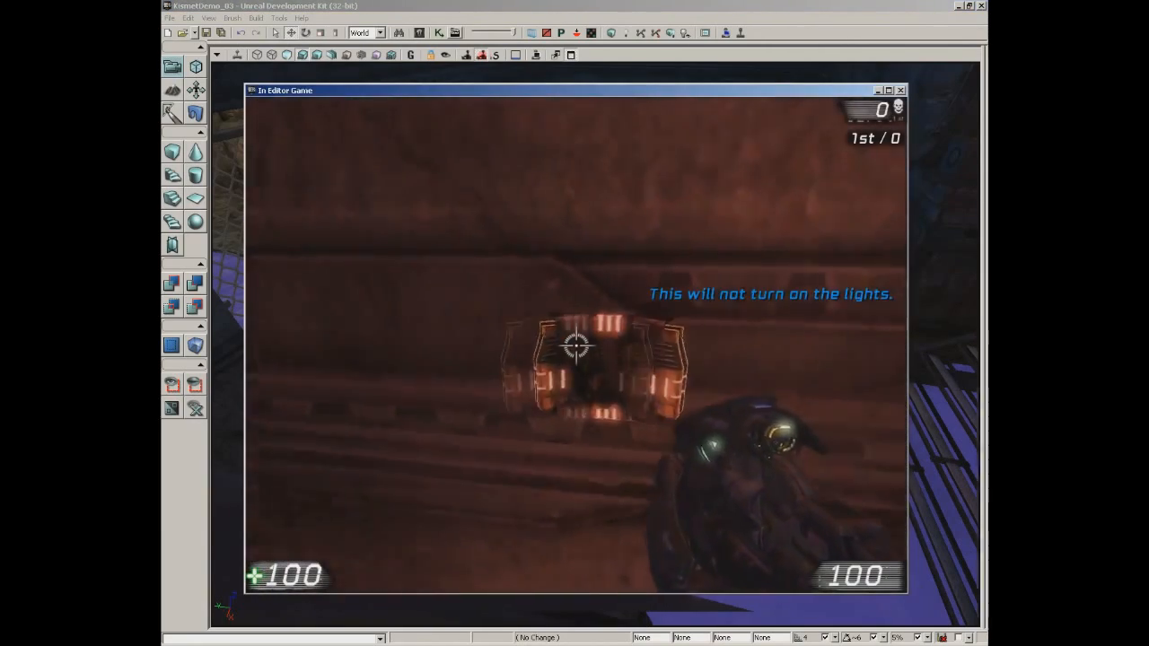
{"action": "key", "text": "e"}
{"action": "key", "text": "e"}
{"action": "key", "text": "e"}
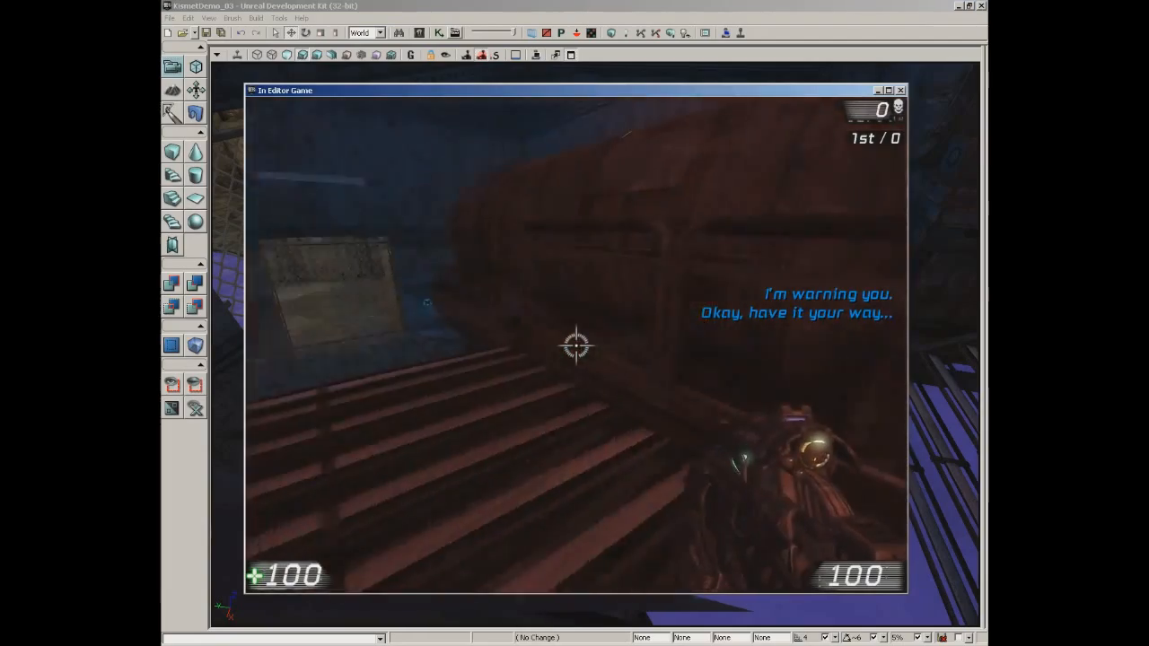
{"action": "key", "text": "w"}
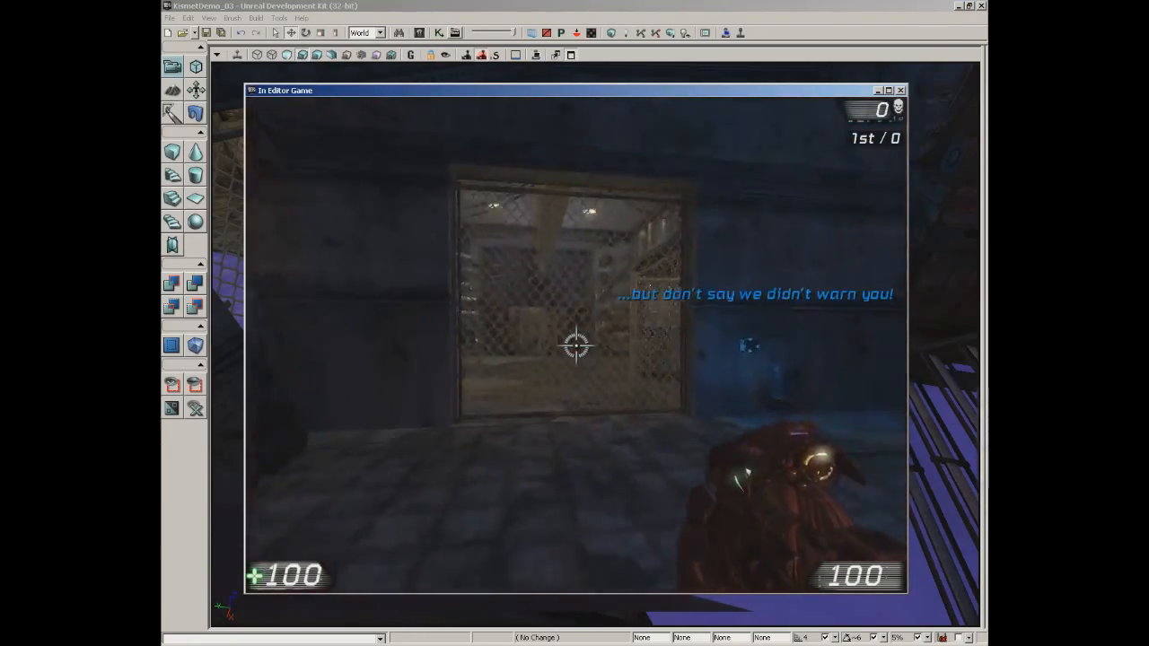
{"action": "key", "text": "w"}
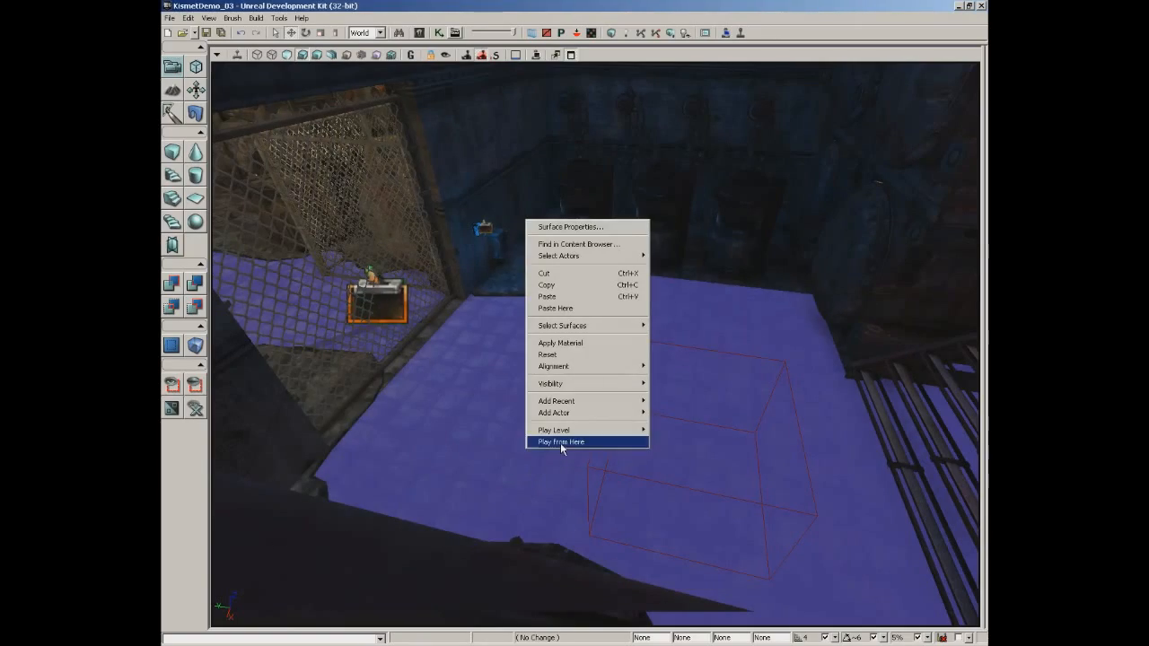
Replay the level from the same area, trigger the warnings at the switch, and run back through the gate before self-destruct starts
{"action": "left_click", "coordinate": [561, 442]}
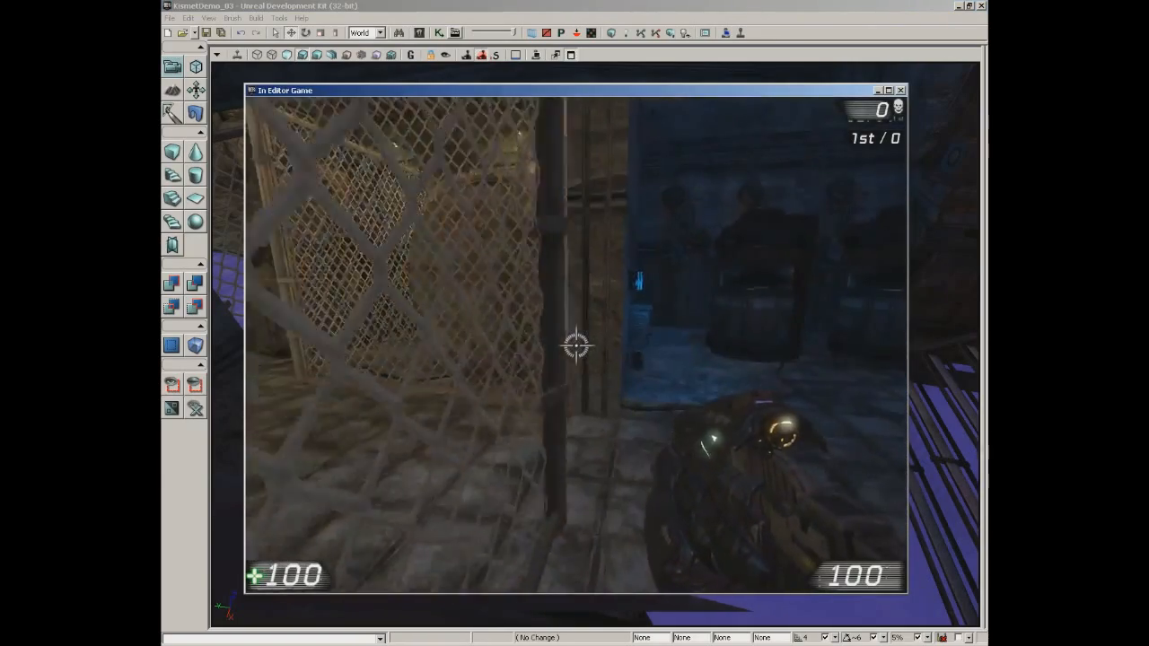
{"action": "key", "text": "w"}
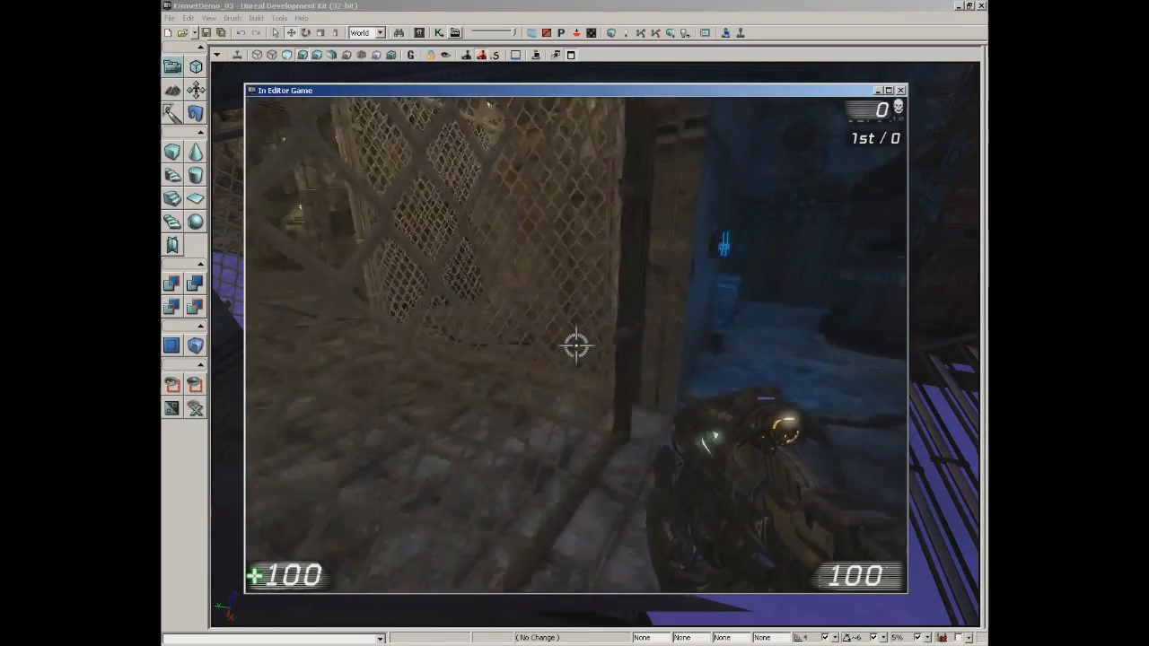
{"action": "key", "text": "w"}
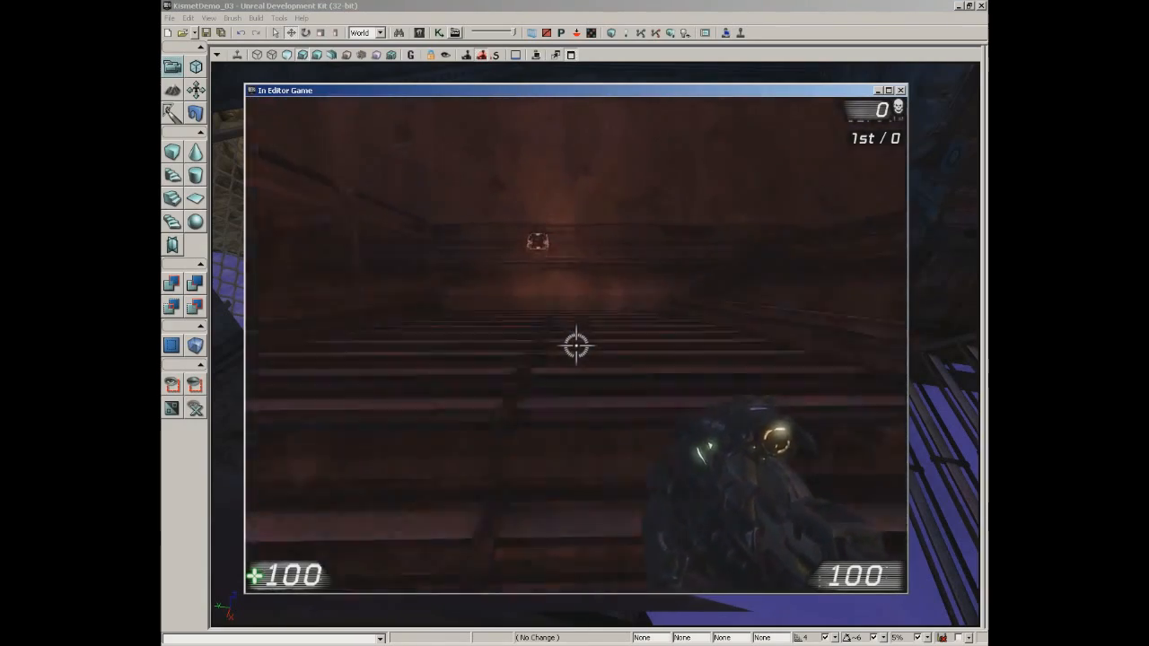
{"action": "key", "text": "e"}
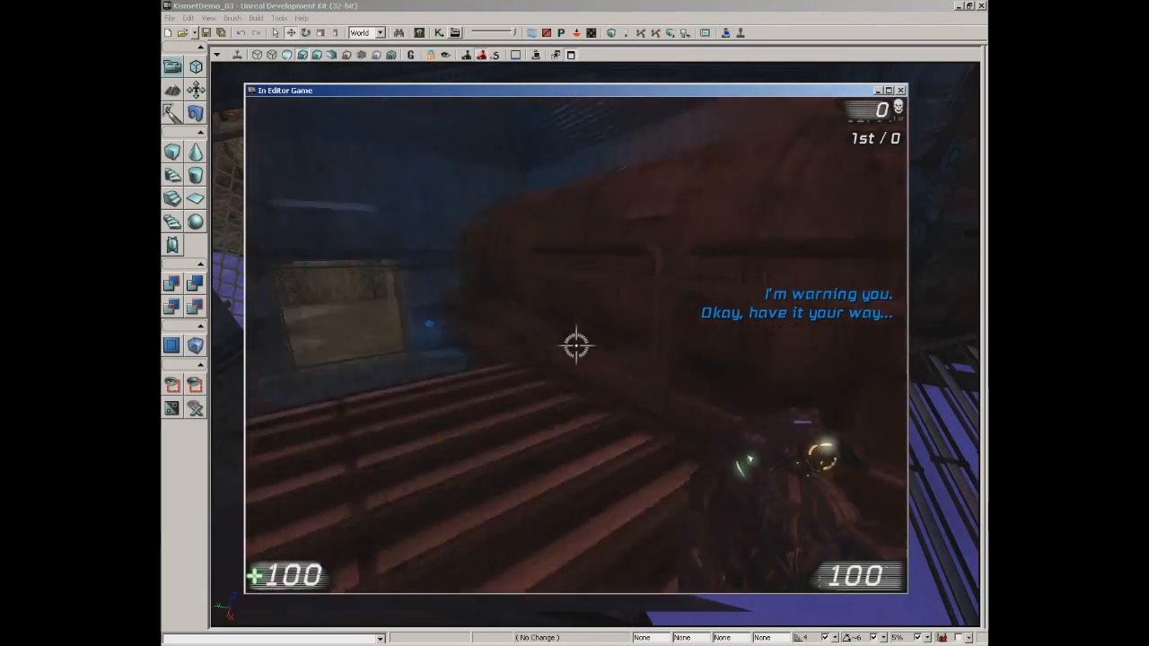
{"action": "key", "text": "w"}
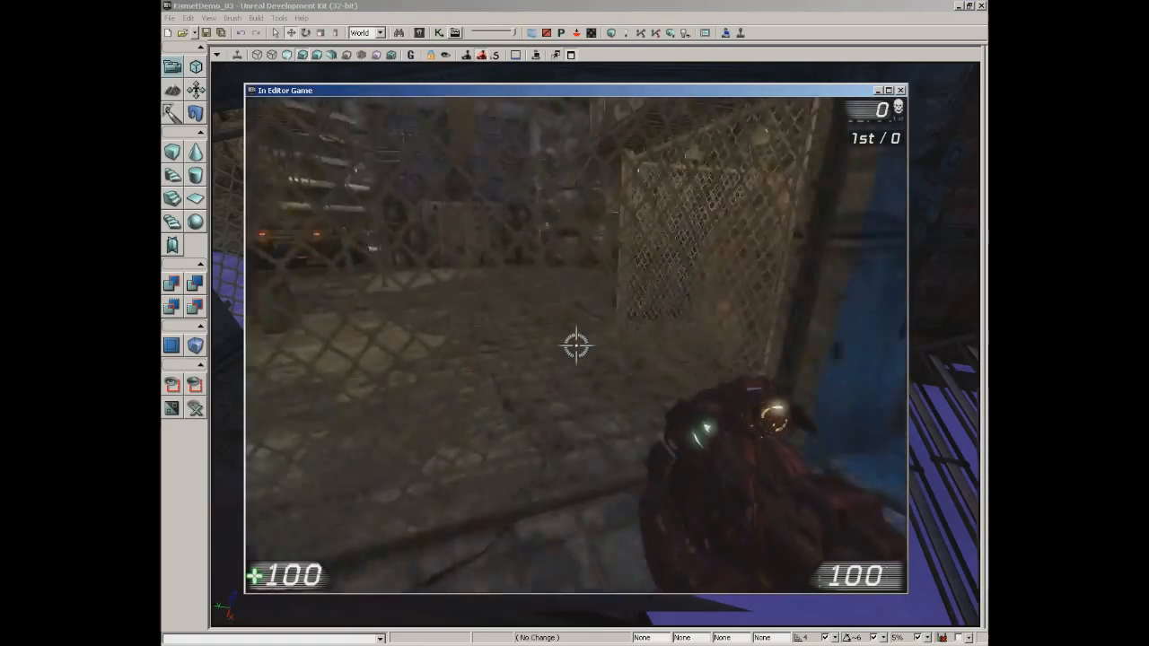
{"action": "key", "text": "w"}
{"action": "key", "text": "s"}
{"action": "key", "text": "w"}
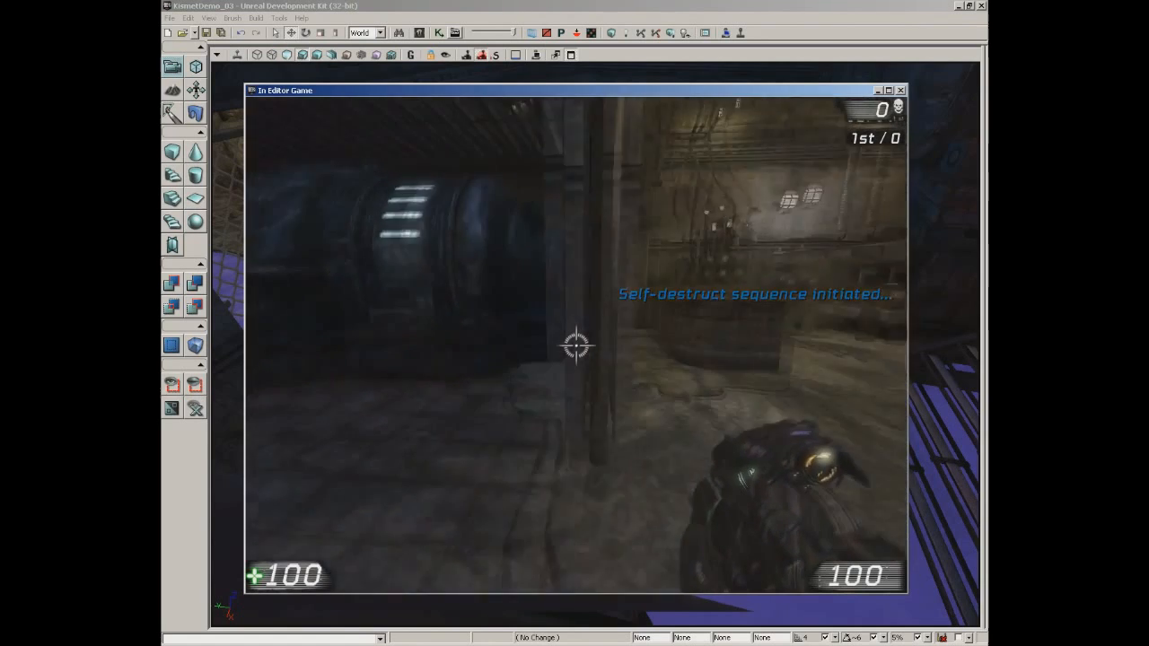
{"action": "key", "text": "w"}
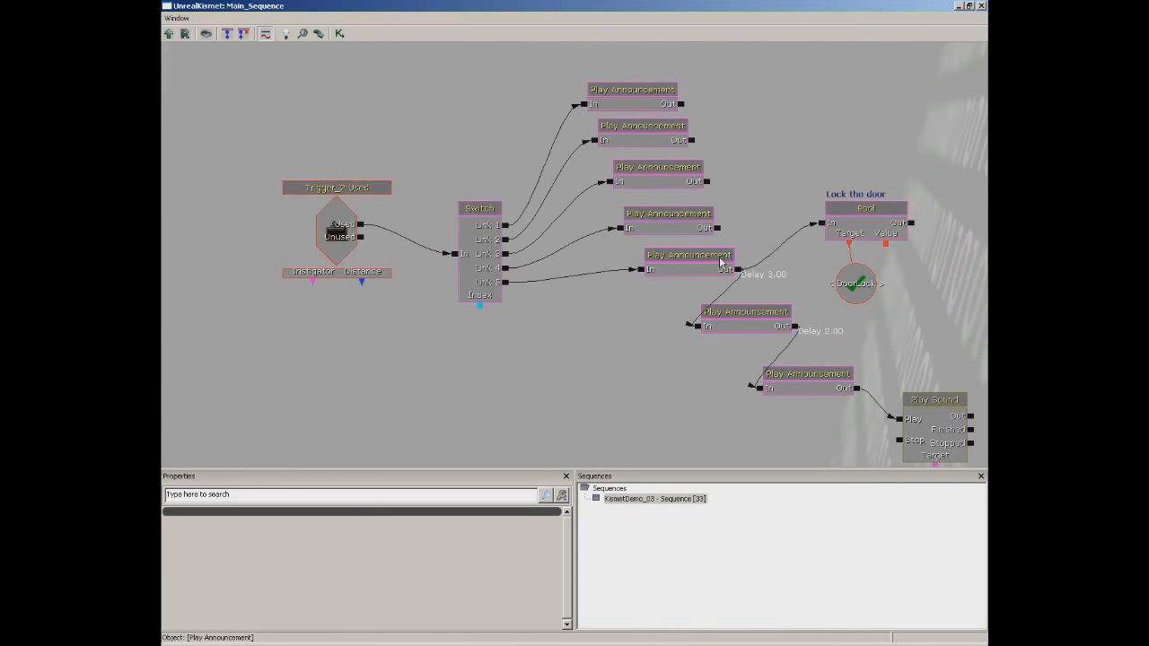
Disconnect "Lock the door" from the fifth announcement, move it with its DoorLock variable beside the Switch, and connect it to Link 5
{"action": "left_click", "coordinate": [722, 262]}
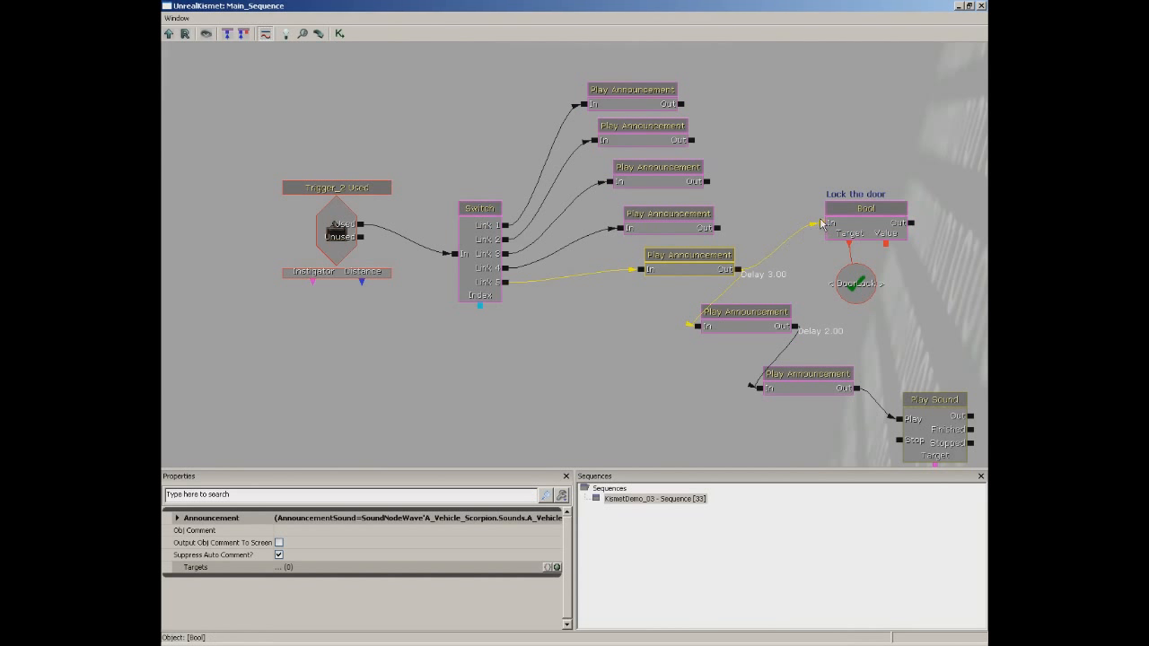
{"action": "left_click", "coordinate": [821, 225], "text": "alt"}
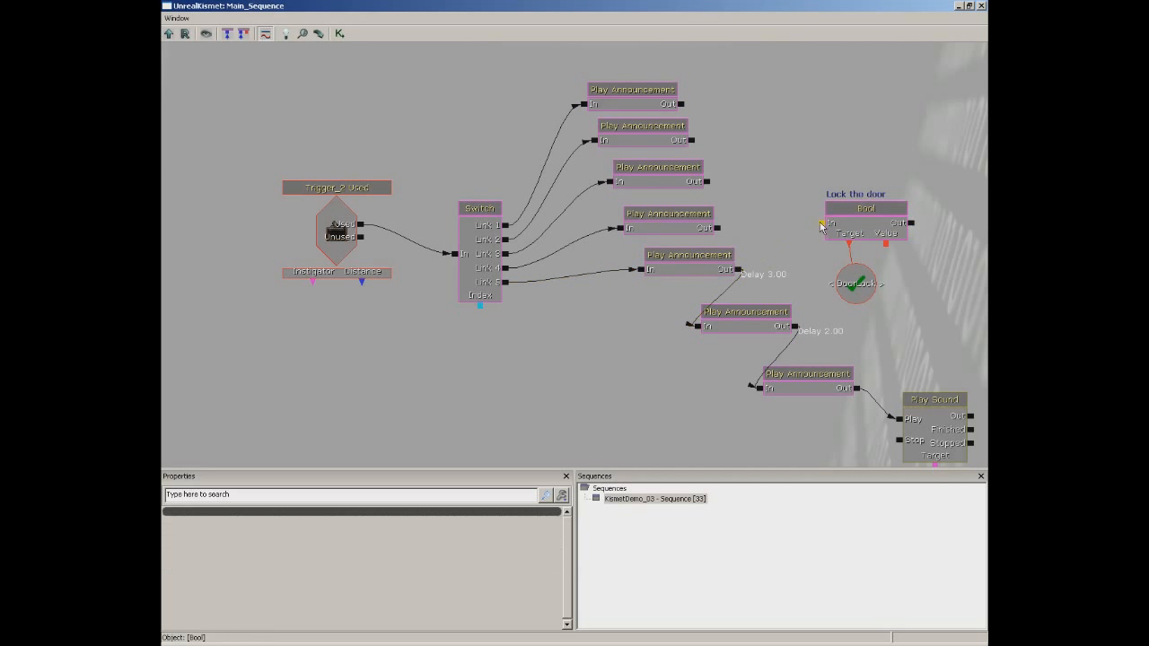
{"action": "left_click", "coordinate": [882, 224]}
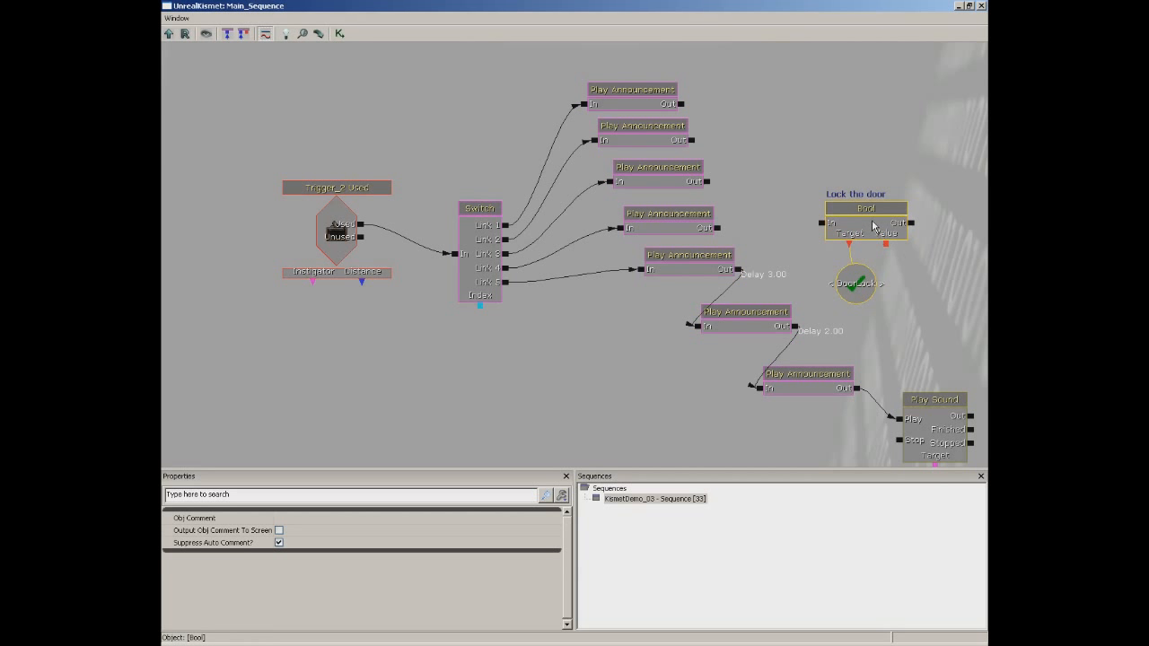
{"action": "left_click_drag", "start_coordinate": [873, 225], "coordinate": [581, 332], "text": "ctrl"}
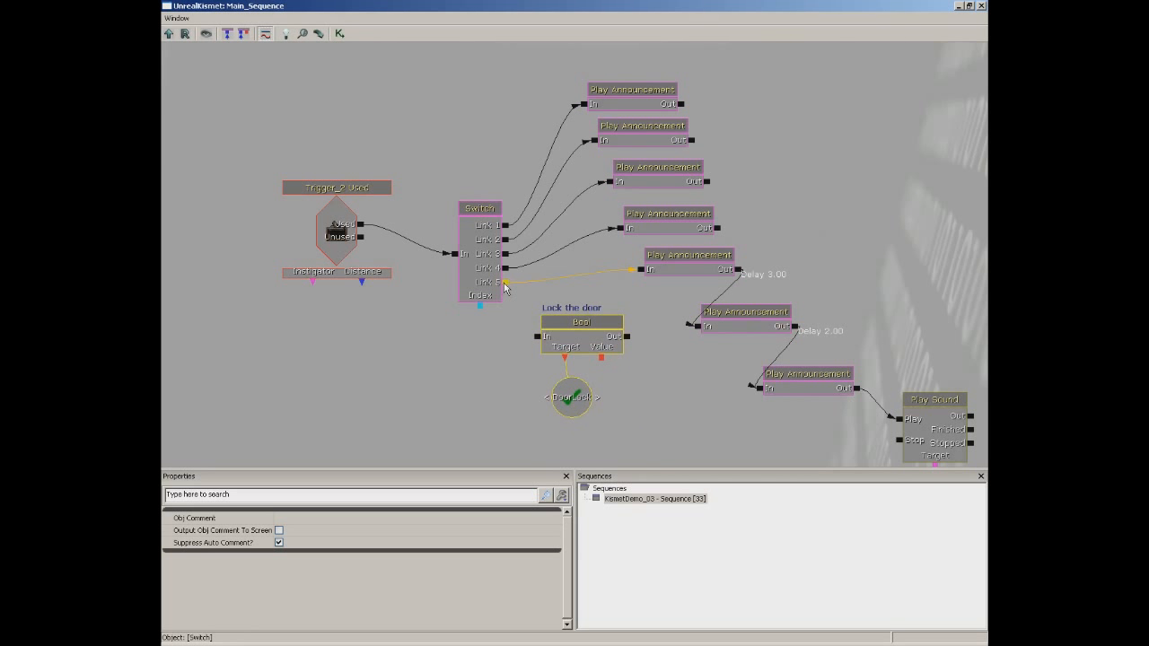
{"action": "left_click_drag", "start_coordinate": [505, 282], "coordinate": [538, 338]}
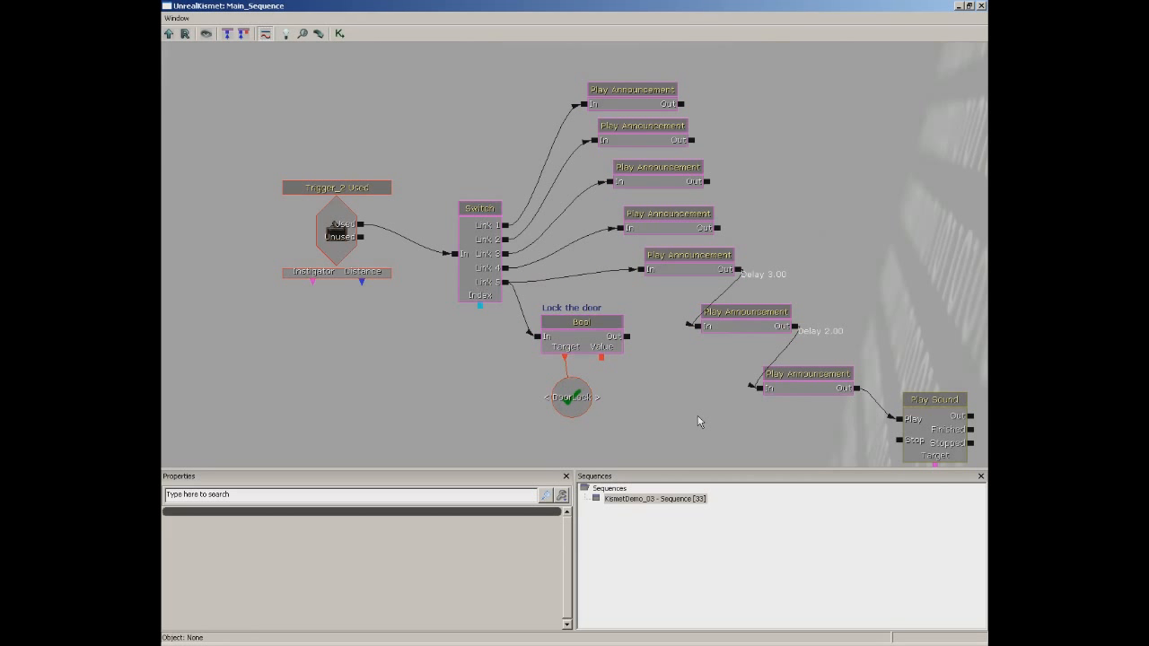
Close Kismet, playtest from the floor near the gate, and use the wall switch through its series of warnings
{"action": "left_click", "coordinate": [981, 8]}
{"action": "right_click", "coordinate": [506, 399]}
{"action": "left_click", "coordinate": [543, 621]}
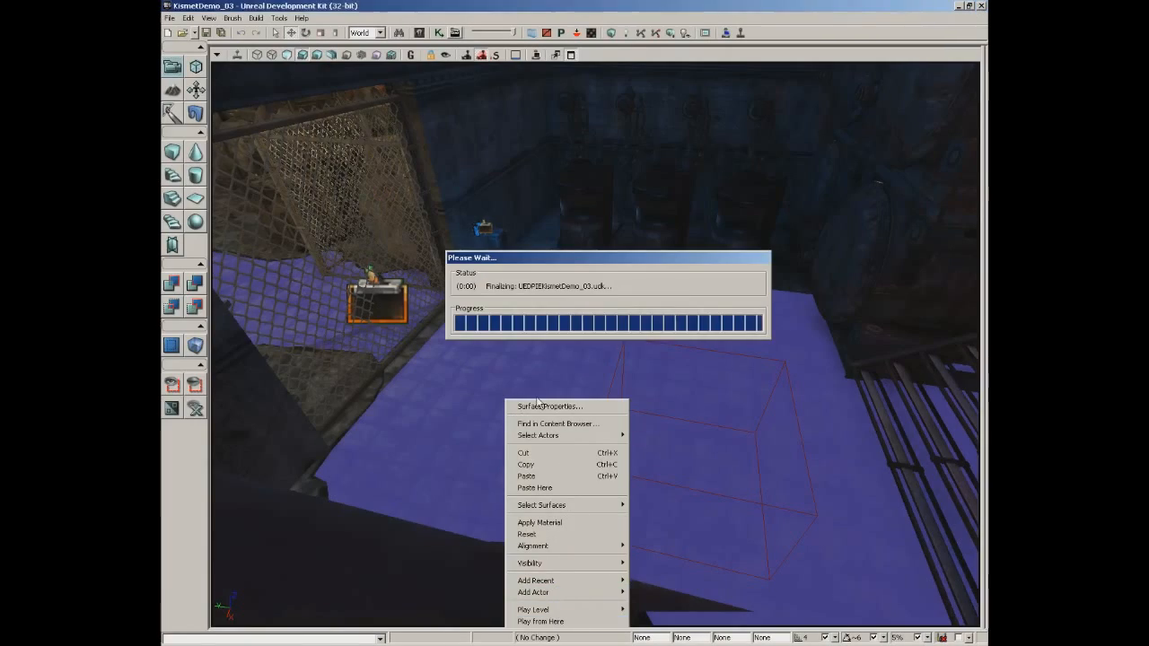
{"action": "key", "text": "w"}
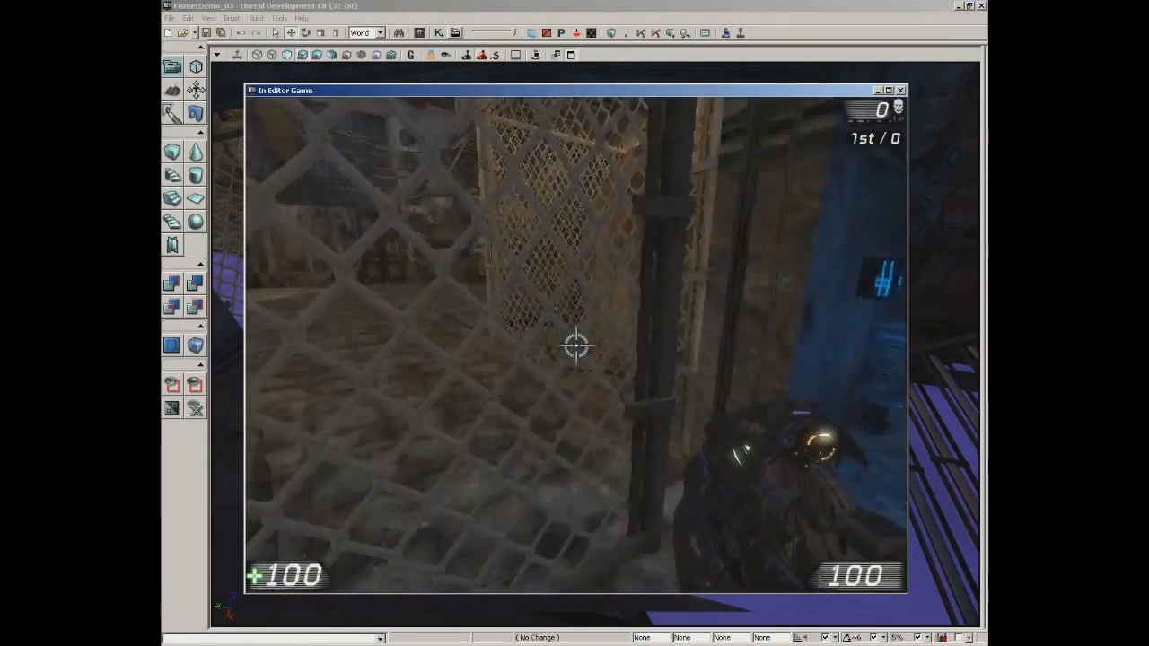
{"action": "key", "text": "w"}
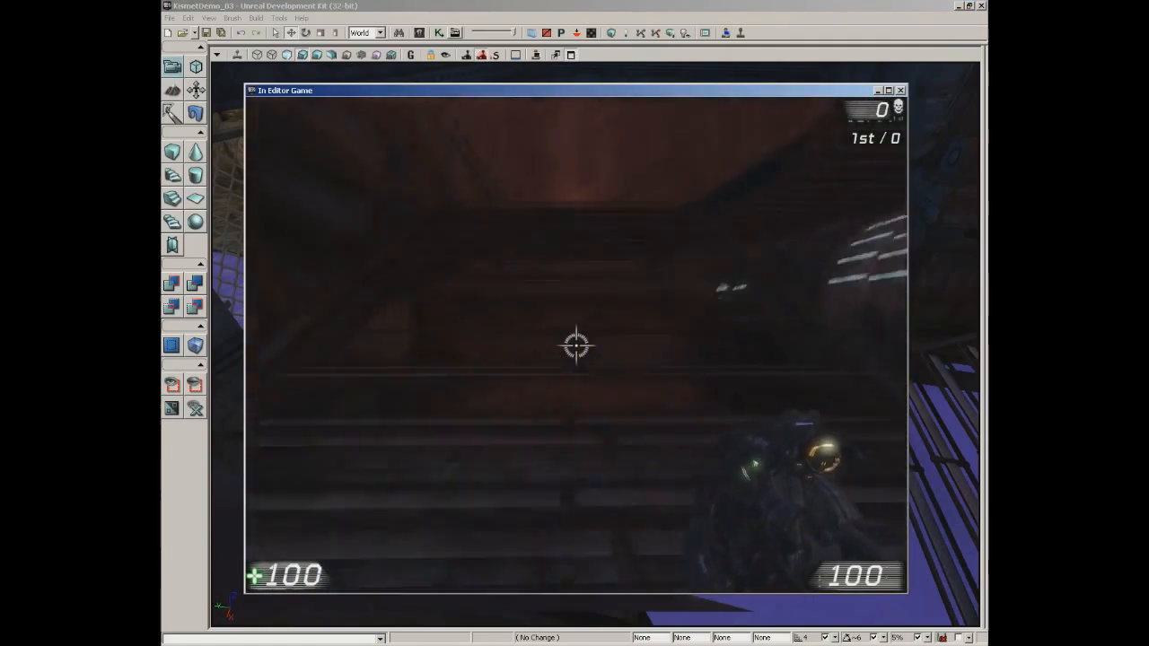
{"action": "key", "text": "e"}
{"action": "key", "text": "e"}
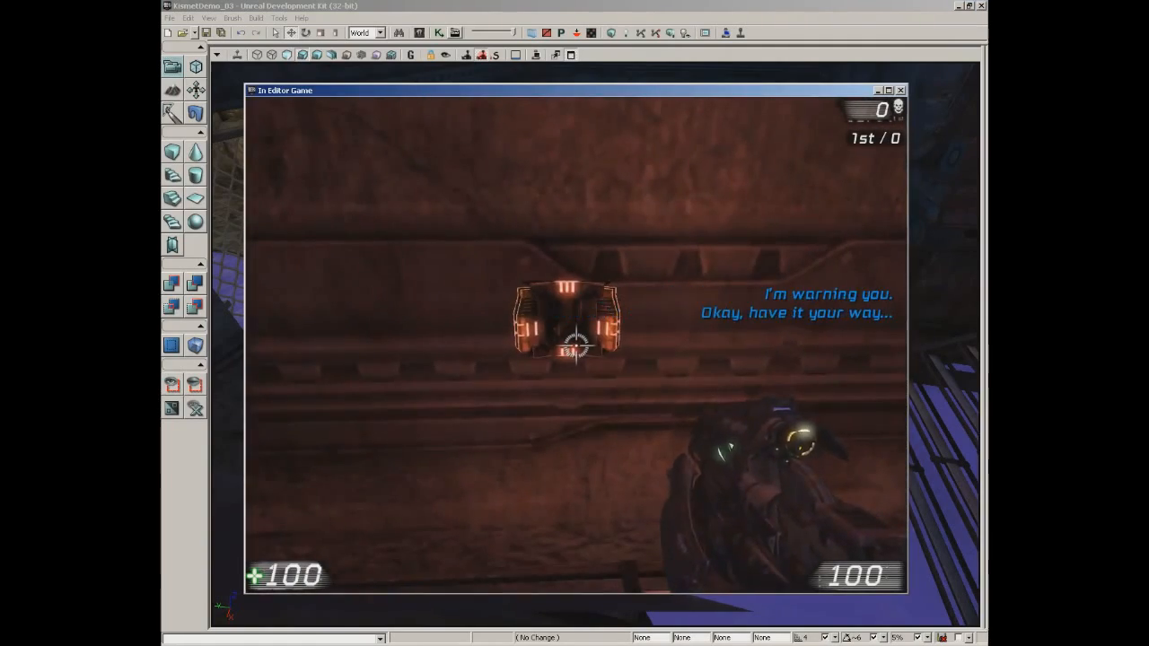
Run back to the gate, test whether it opens, fire through the mesh, and end the playtest
{"action": "key", "text": "w"}
{"action": "key", "text": "w"}
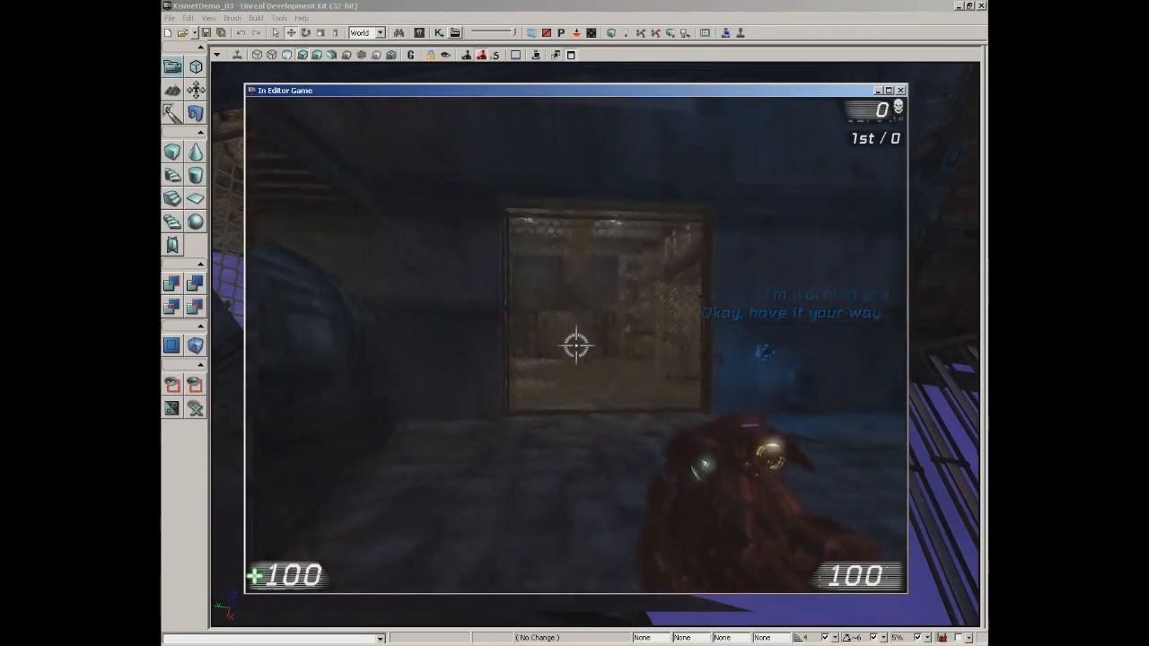
{"action": "key", "text": "w"}
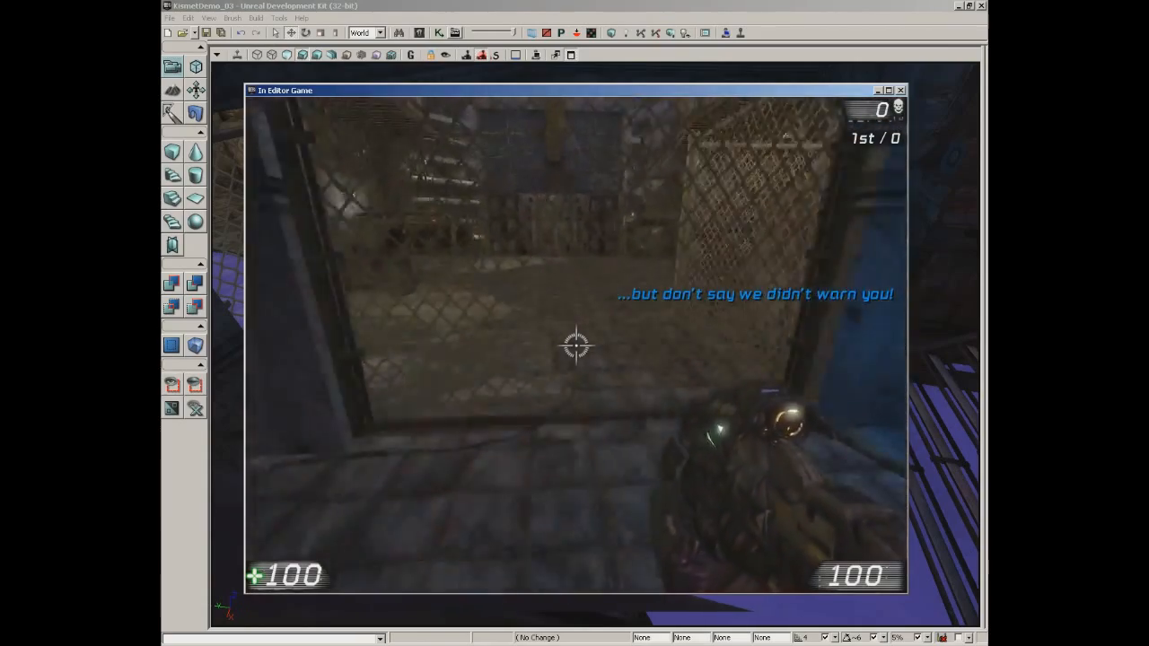
{"action": "left_click", "coordinate": [577, 345]}
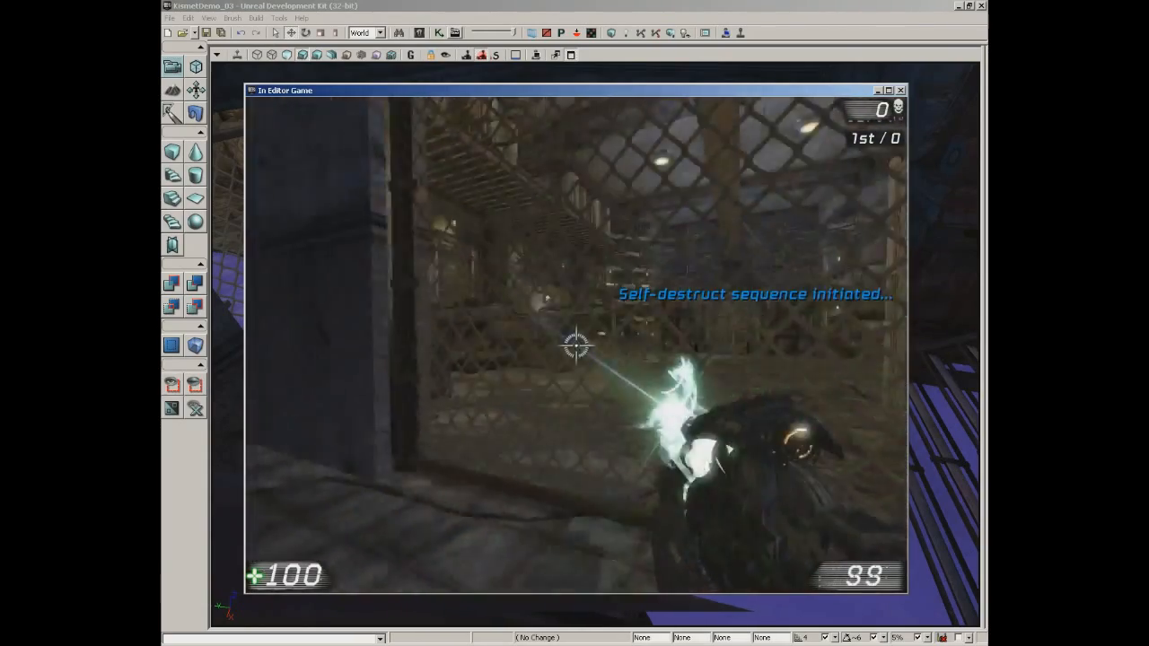
{"action": "key", "text": "s"}
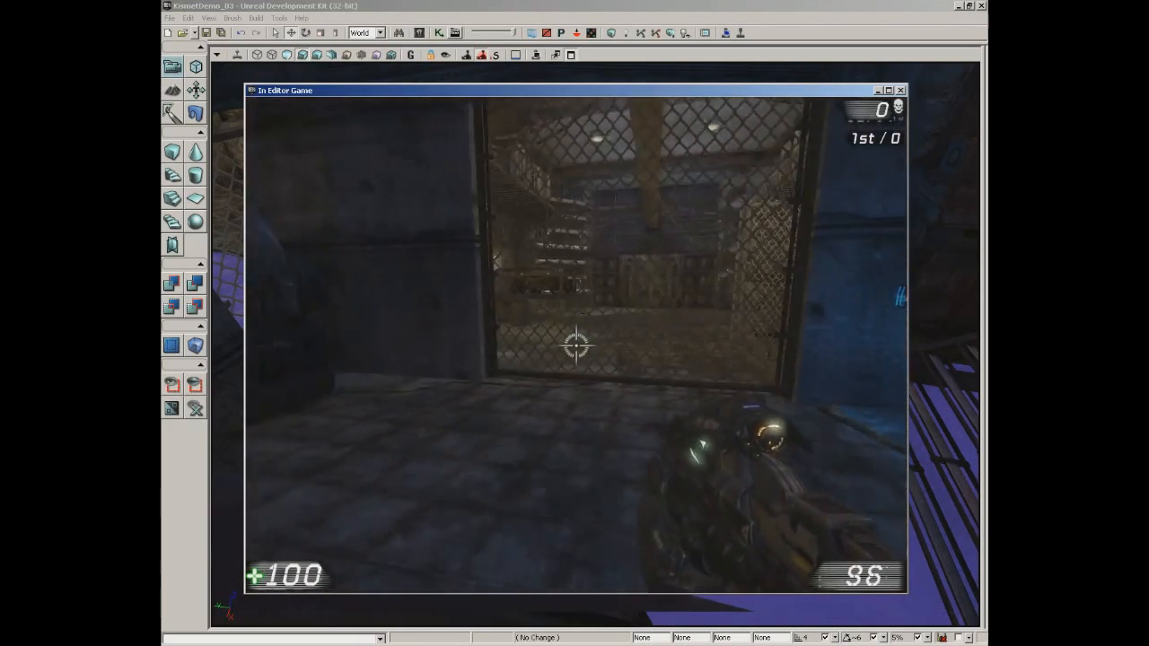
{"action": "key", "text": "Escape"}
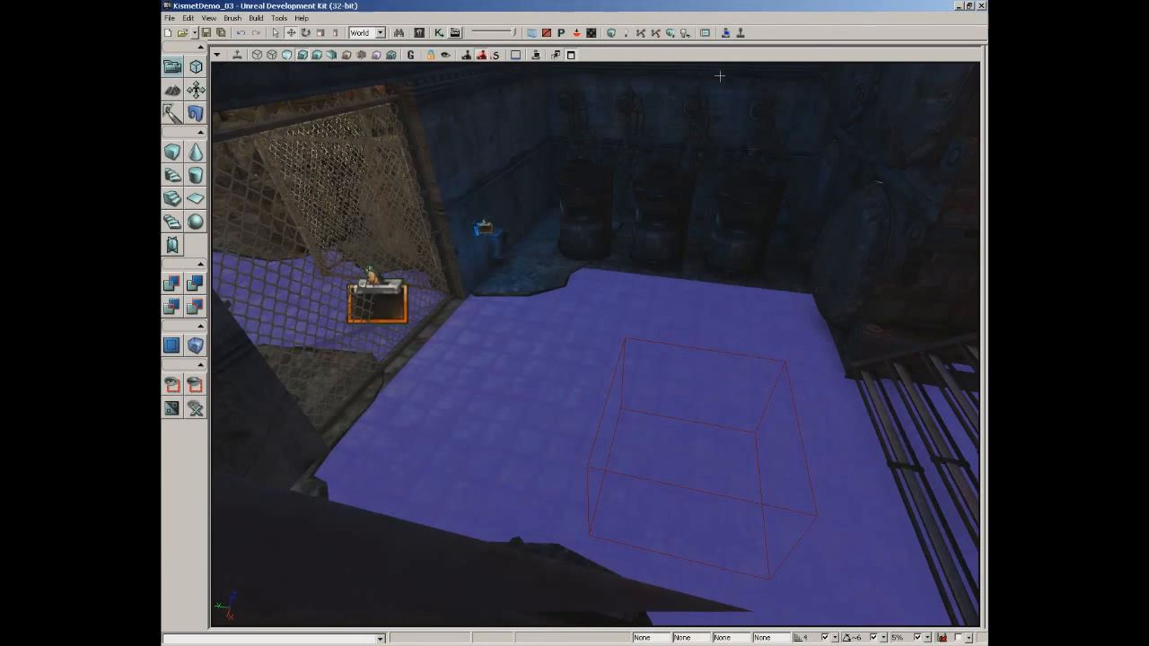
Reopen Kismet and collapse the whole Door Network, including its comment box, into a new sequence named DoorSystem
{"action": "left_click", "coordinate": [438, 34]}
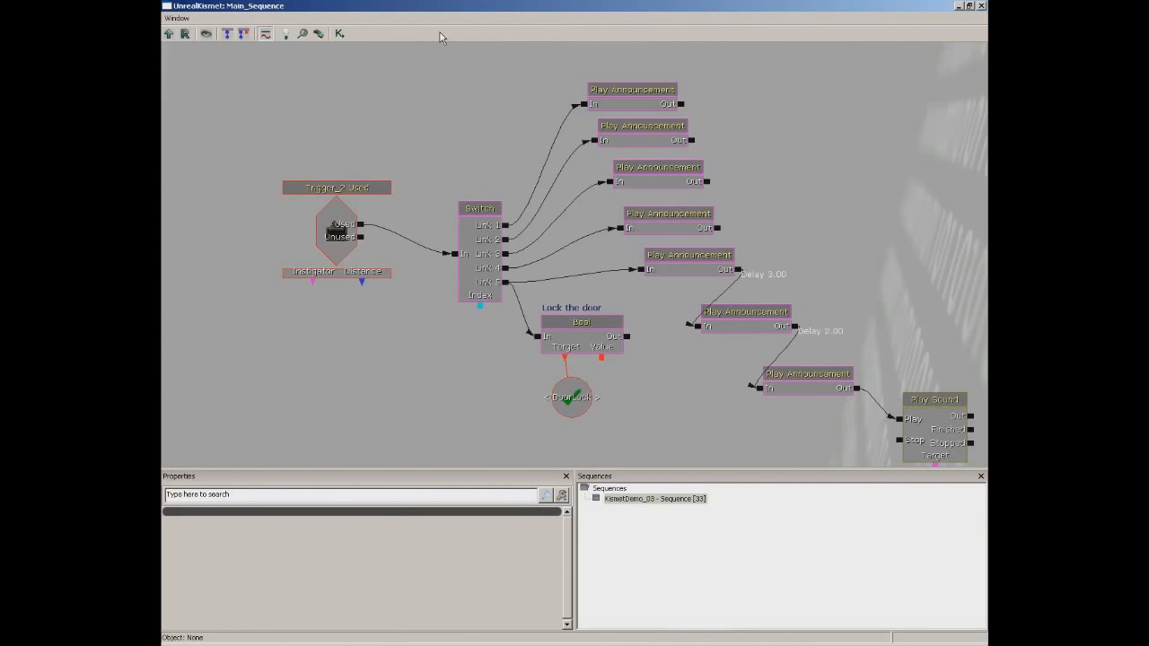
{"action": "scroll", "coordinate": [503, 117], "scroll_direction": "down", "scroll_amount": 4}
{"action": "left_click_drag", "start_coordinate": [480, 74], "coordinate": [600, 243]}
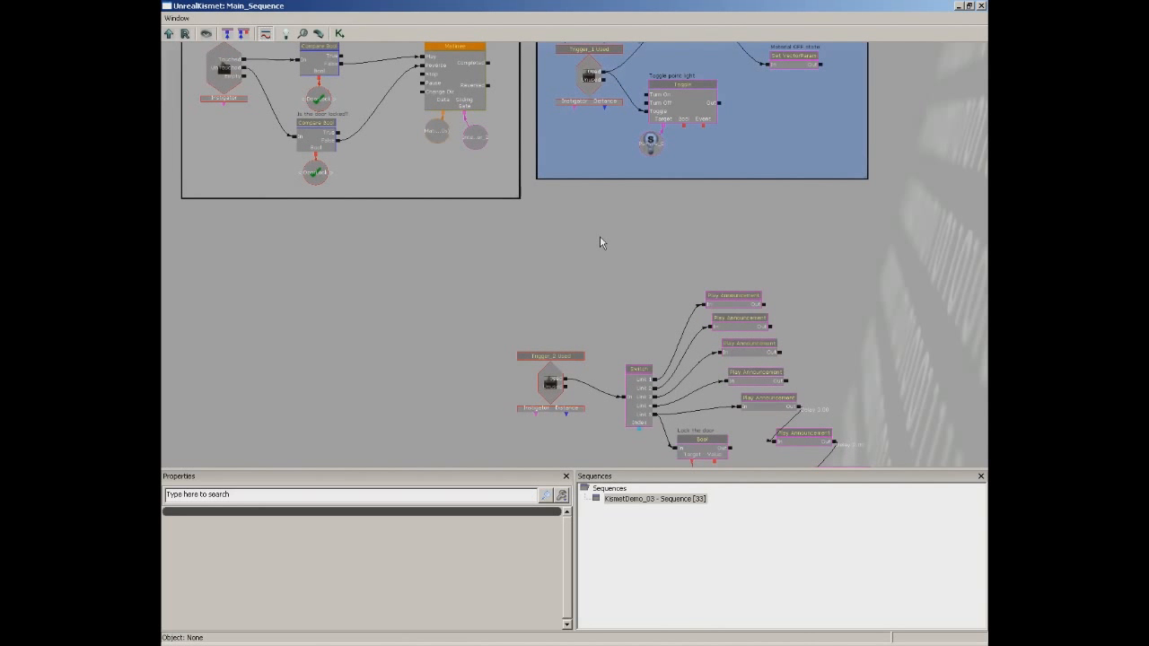
{"action": "left_click_drag", "start_coordinate": [520, 299], "coordinate": [590, 362]}
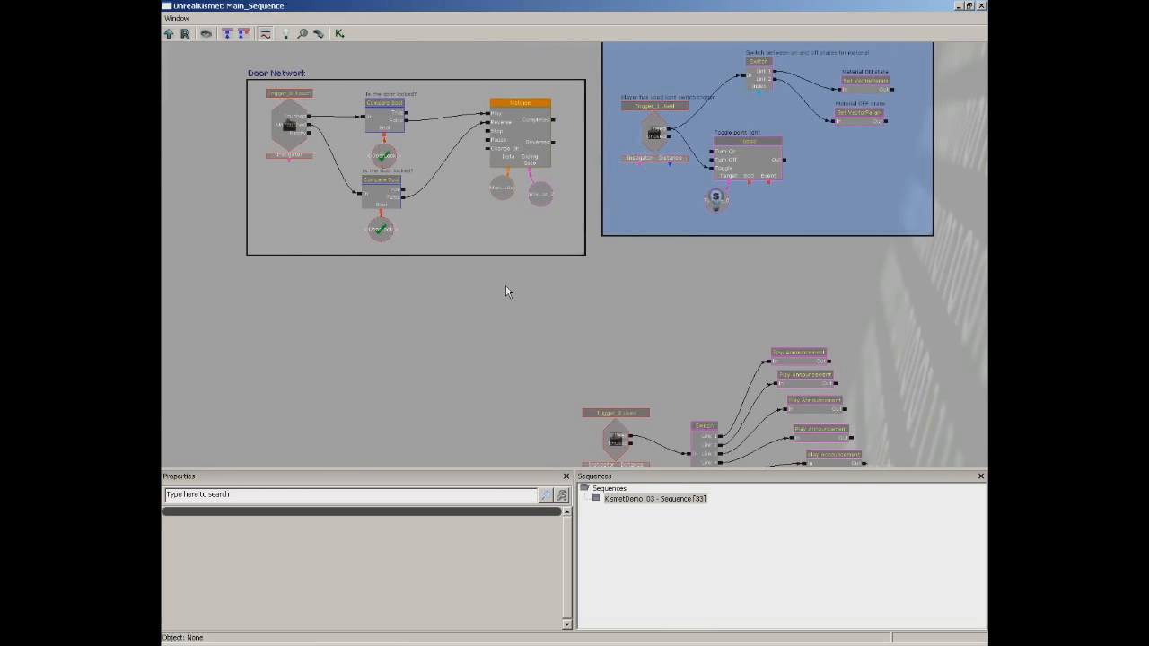
{"action": "scroll", "coordinate": [505, 290], "scroll_direction": "up", "scroll_amount": 2}
{"action": "left_click_drag", "start_coordinate": [506, 290], "coordinate": [713, 337]}
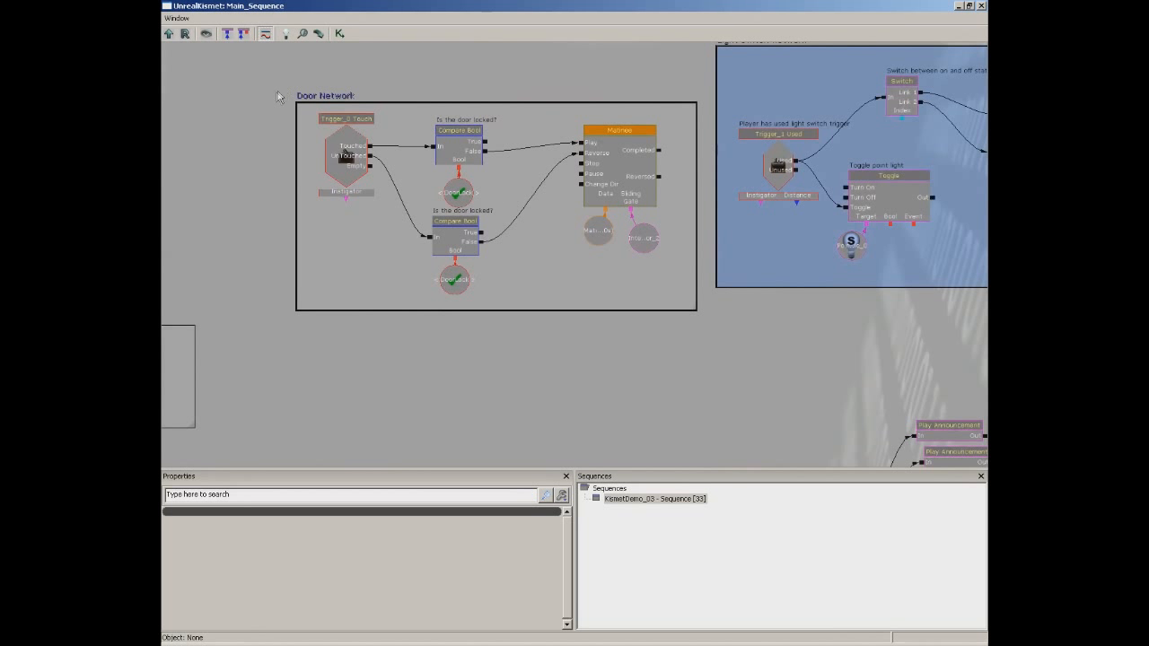
{"action": "left_click_drag", "start_coordinate": [274, 80], "coordinate": [339, 97]}
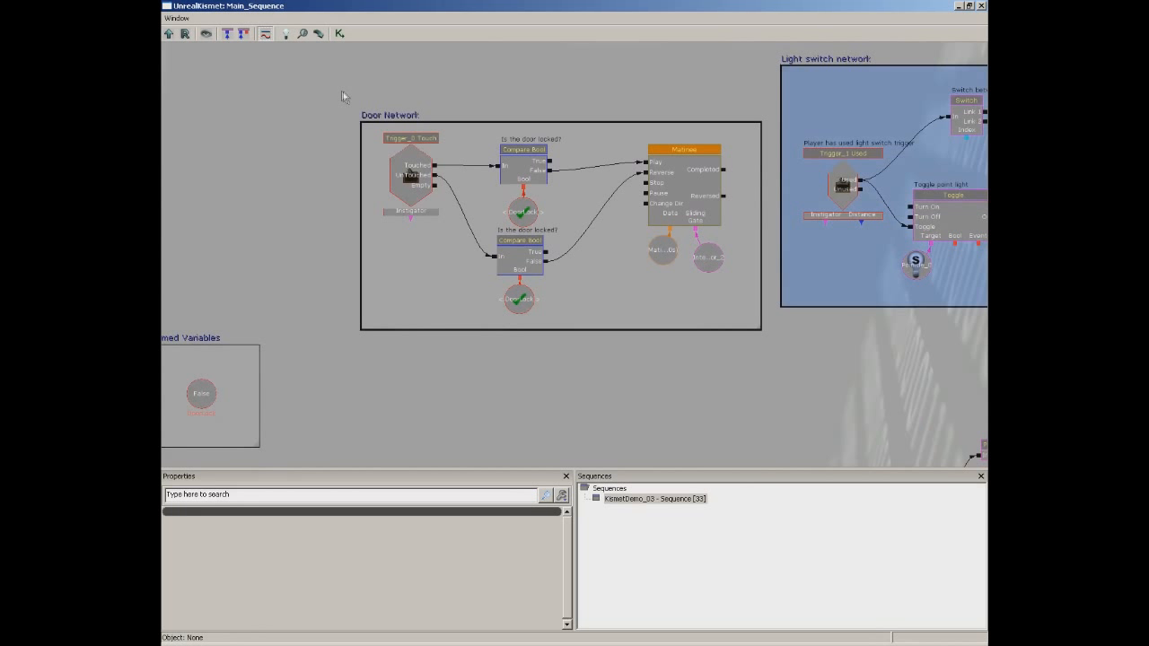
{"action": "left_click_drag", "start_coordinate": [338, 105], "coordinate": [773, 364], "text": "ctrl+alt"}
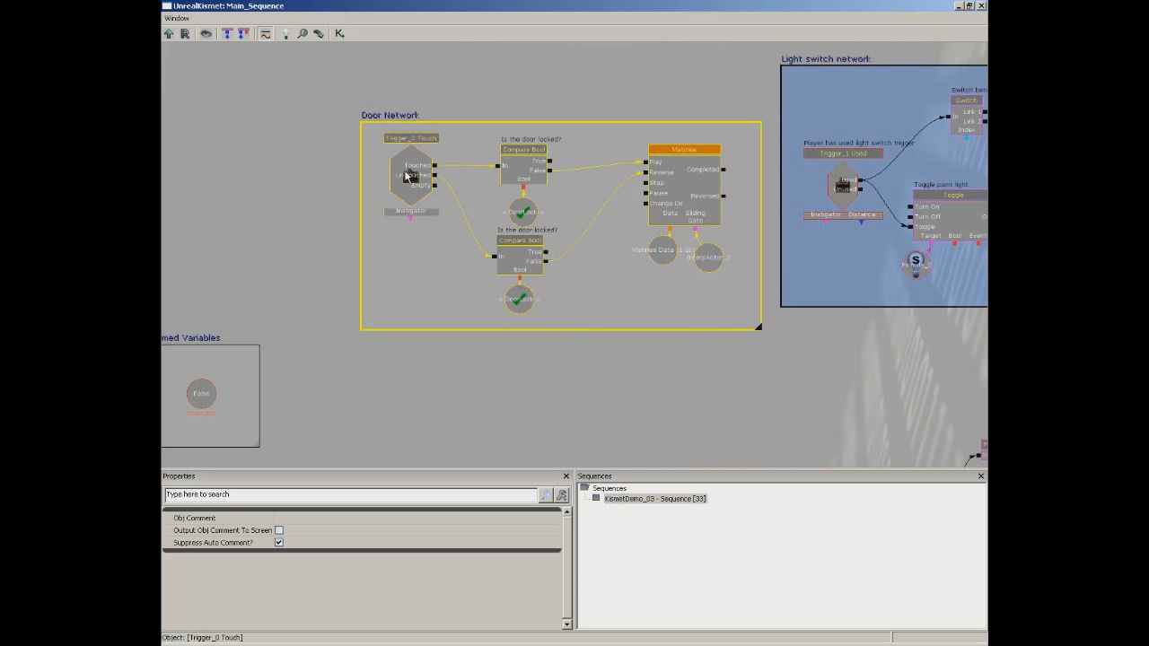
{"action": "right_click", "coordinate": [405, 176]}
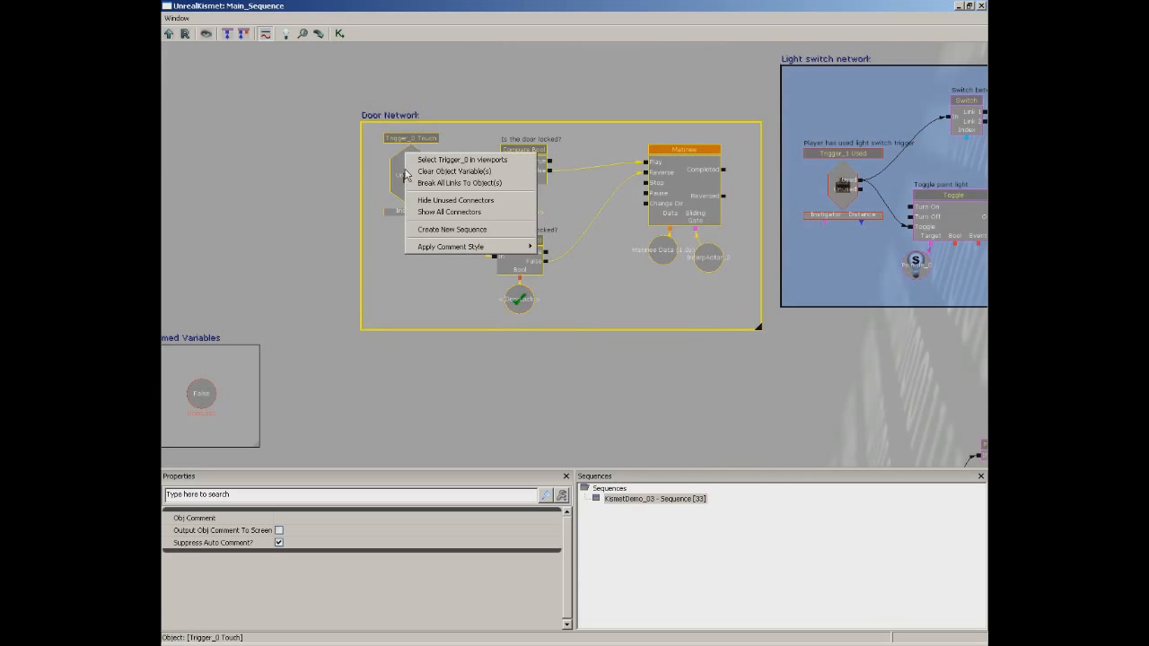
{"action": "left_click", "coordinate": [468, 230]}
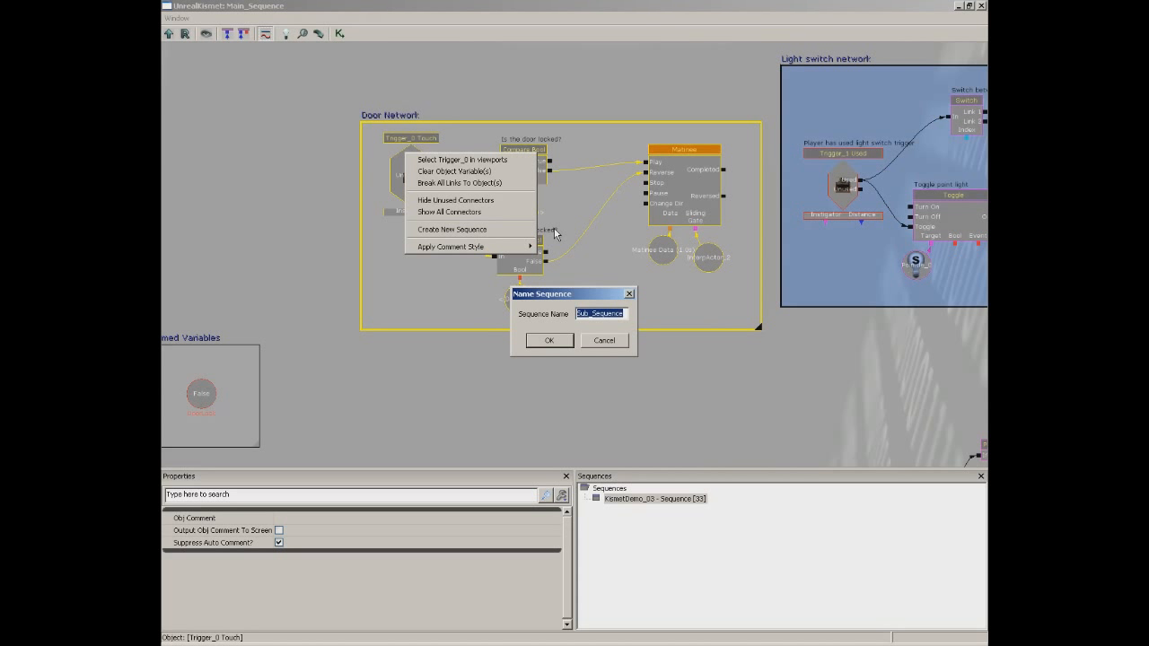
{"action": "type", "text": "DoorSystem"}
{"action": "left_click", "coordinate": [549, 342]}
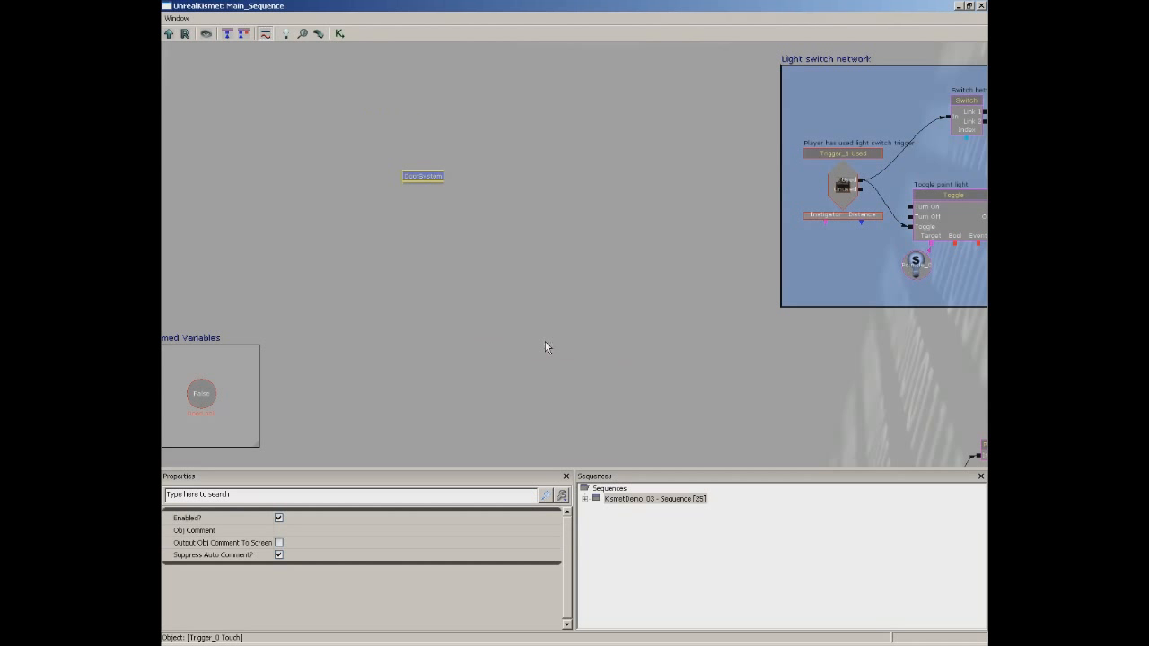
Open the DoorSystem subsequence to examine its contents, and return to the announcement network in the parent sequence
{"action": "scroll", "coordinate": [453, 231], "scroll_direction": "up", "scroll_amount": 2}
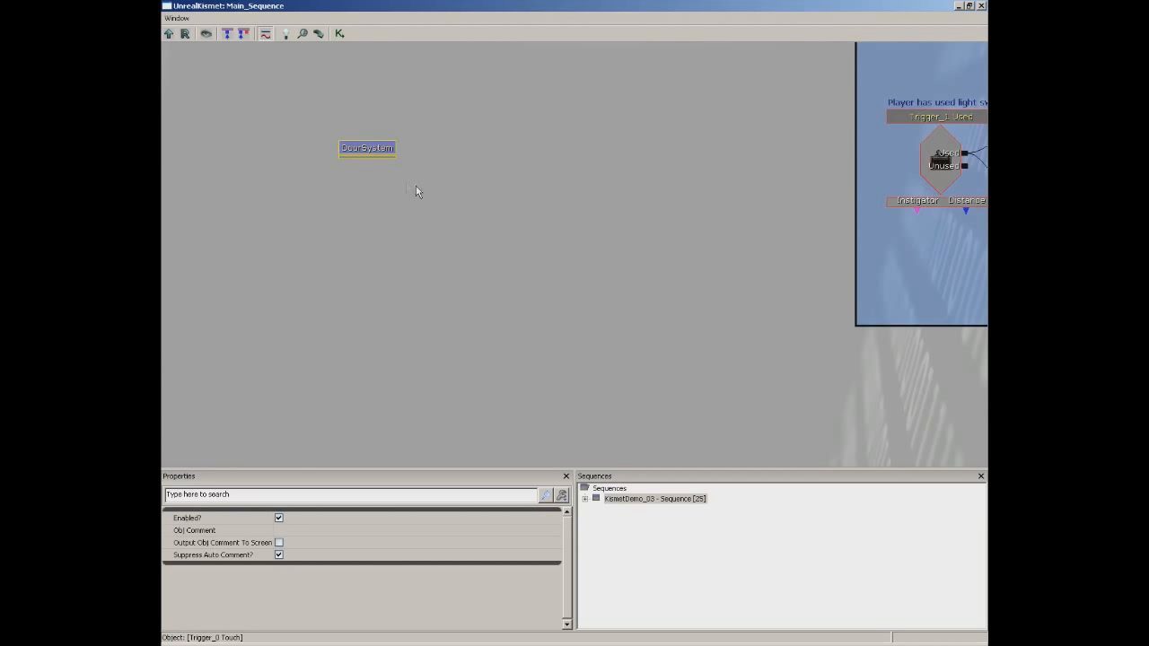
{"action": "left_click_drag", "start_coordinate": [416, 192], "coordinate": [580, 237]}
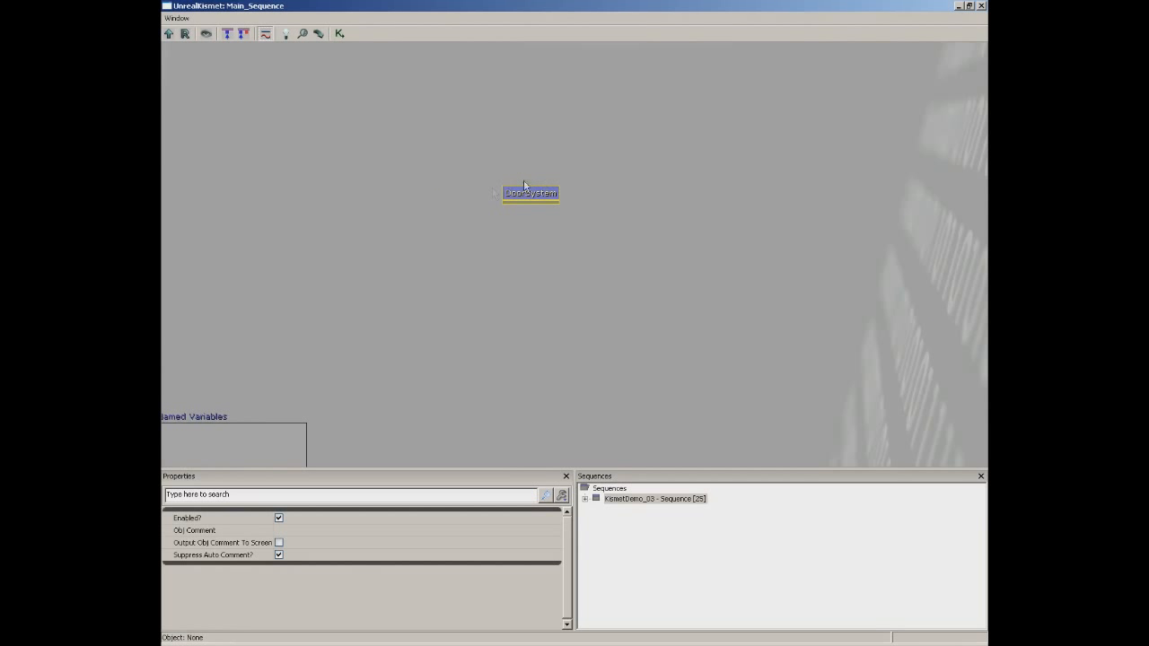
{"action": "left_click", "coordinate": [599, 219]}
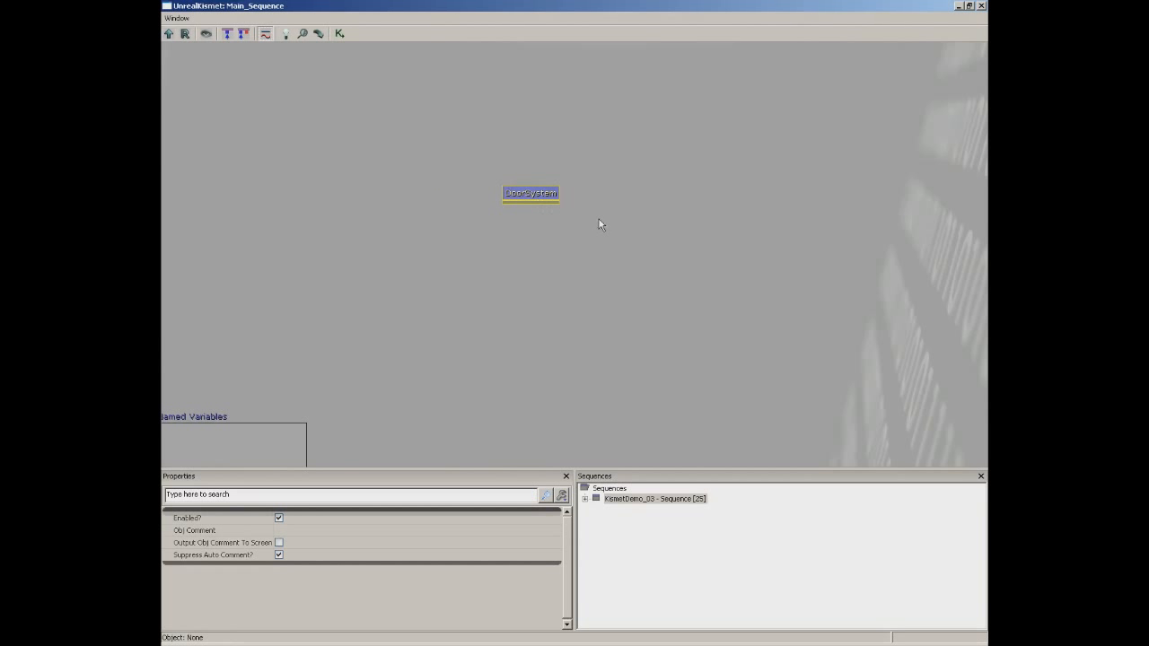
{"action": "left_click", "coordinate": [525, 197]}
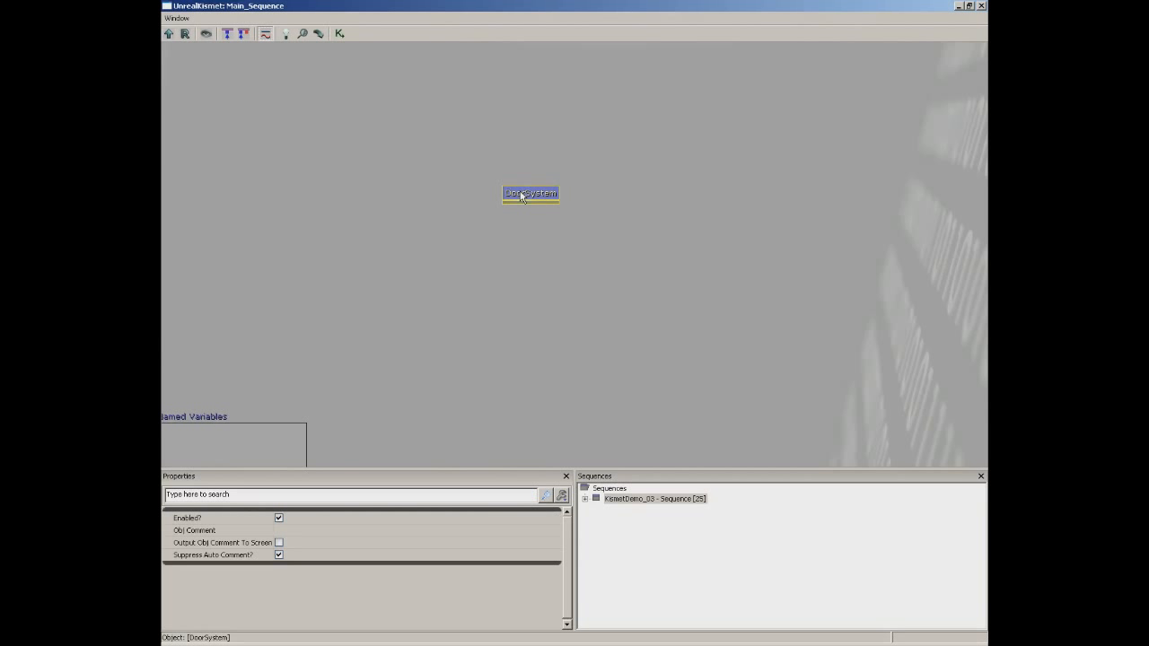
{"action": "double_click", "coordinate": [517, 196]}
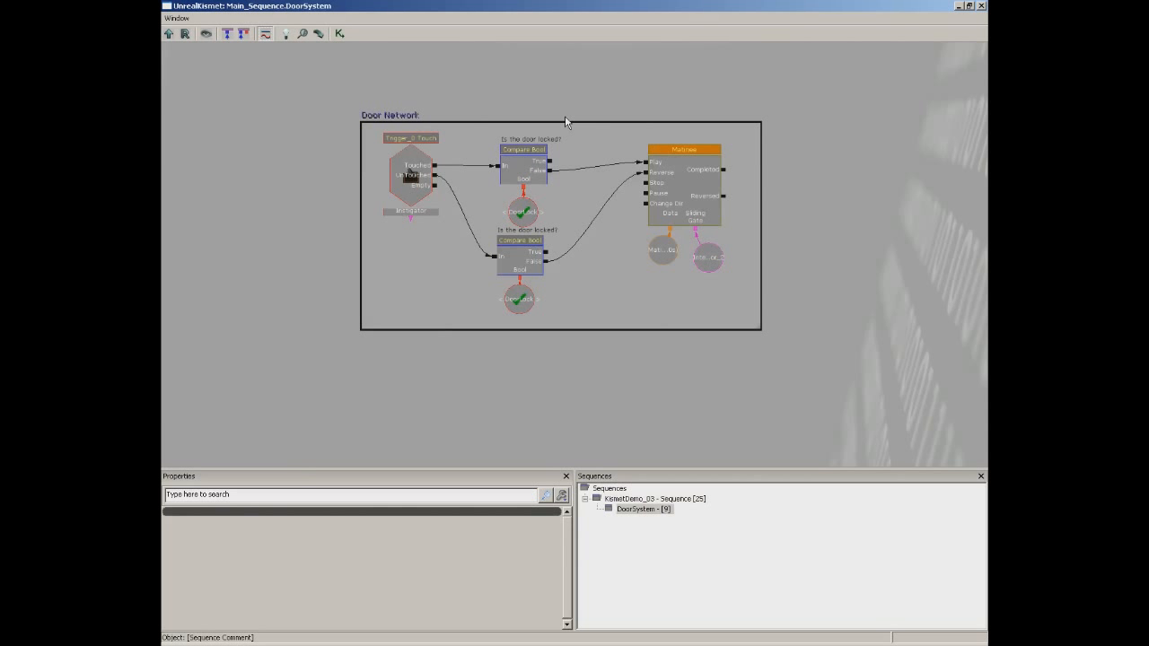
{"action": "left_click", "coordinate": [168, 35]}
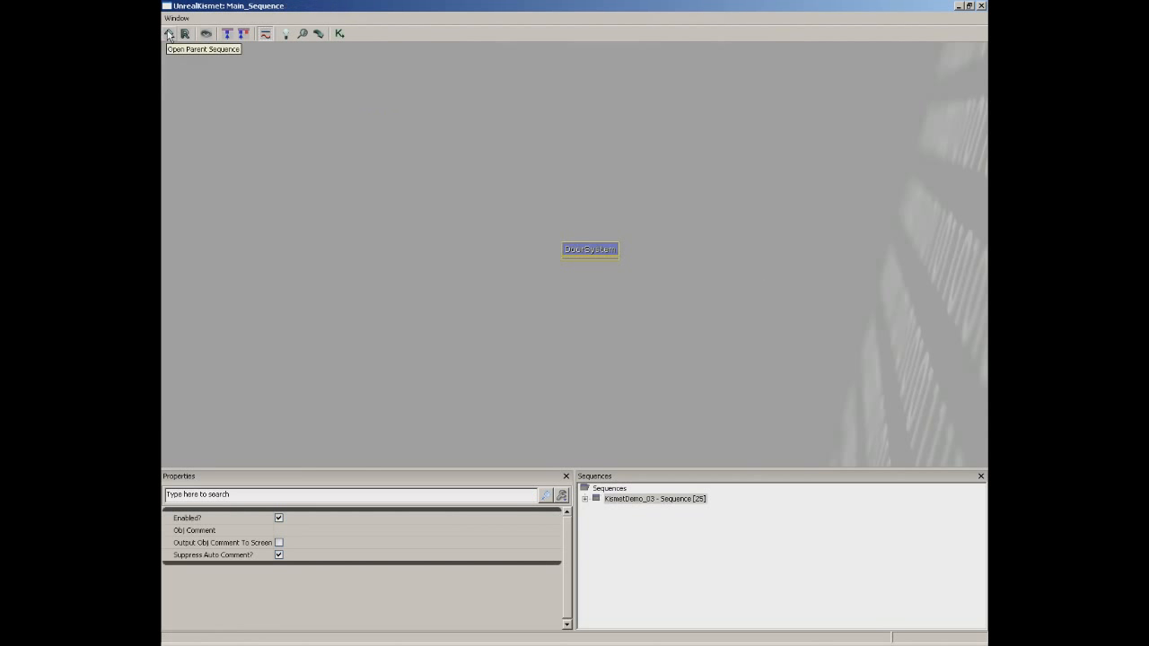
{"action": "left_click_drag", "start_coordinate": [743, 258], "coordinate": [458, 136]}
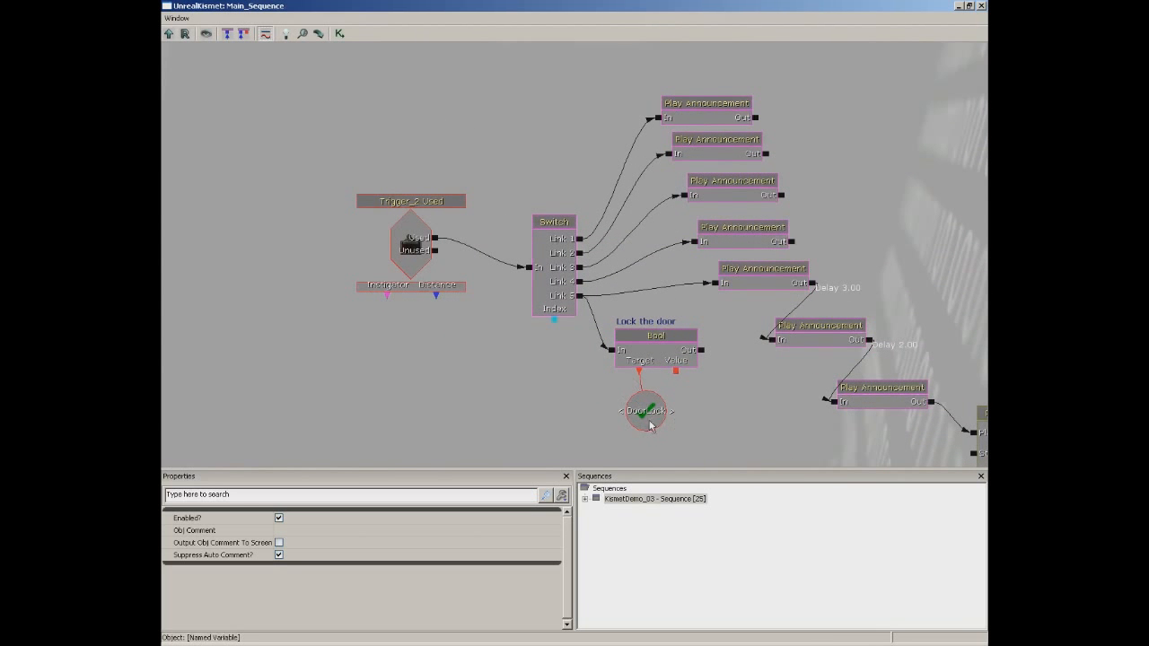
Close the Kismet editor and start a play test from the tiled floor in front of the gate
{"action": "left_click_drag", "start_coordinate": [550, 394], "coordinate": [606, 250]}
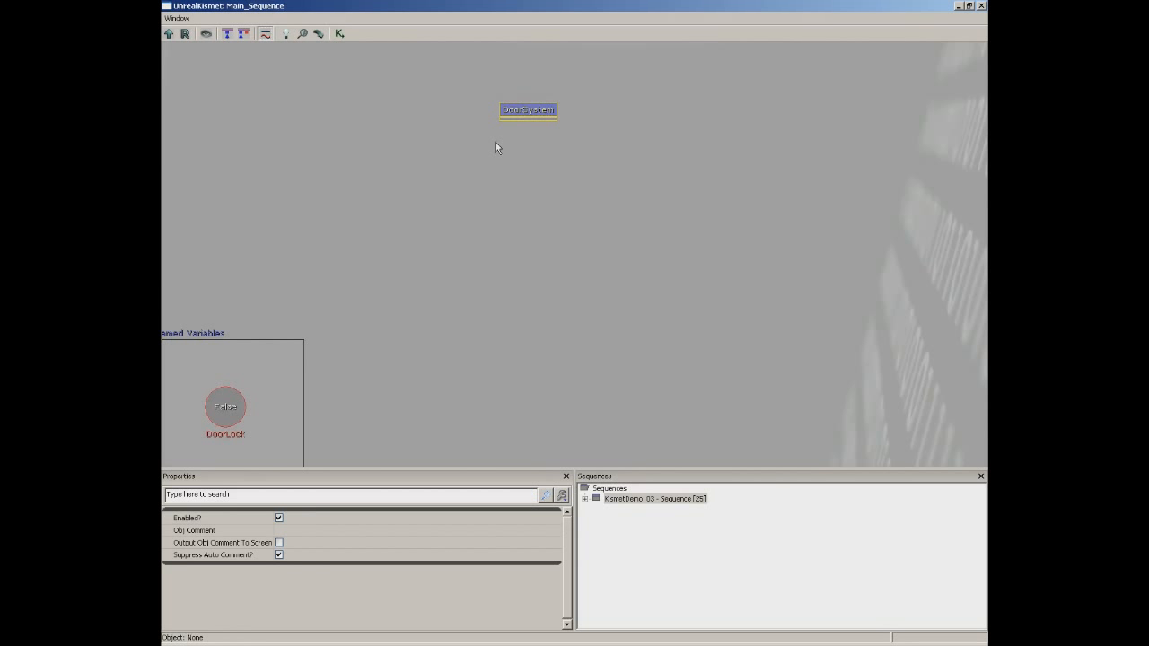
{"action": "left_click", "coordinate": [981, 6]}
{"action": "right_click", "coordinate": [539, 360]}
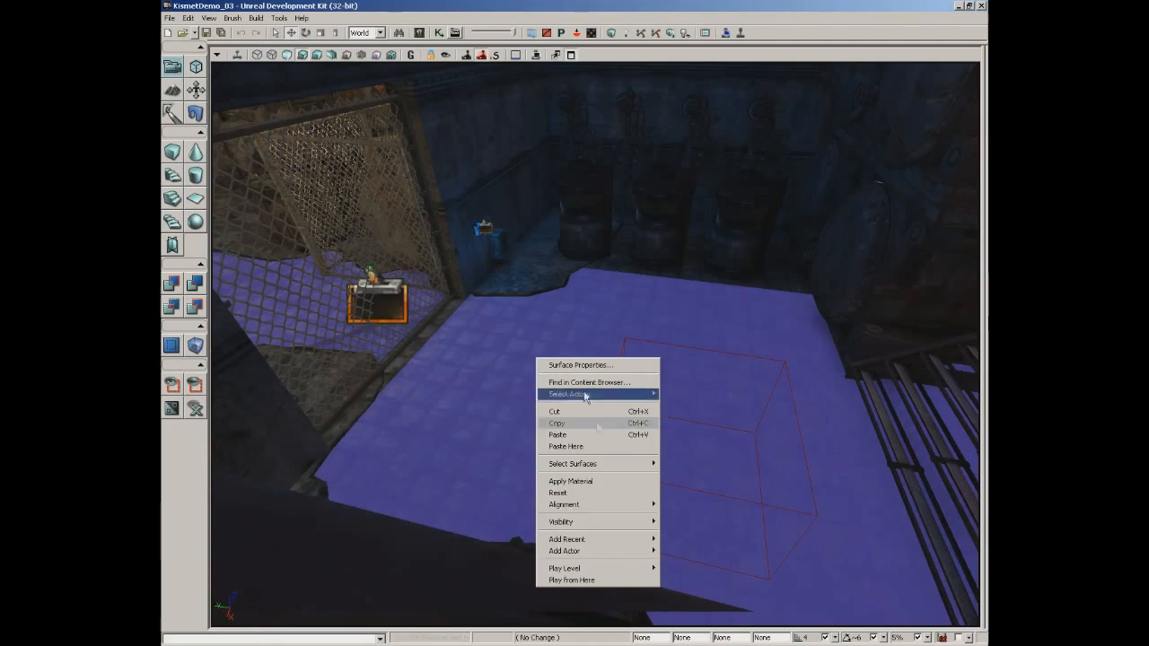
{"action": "left_click", "coordinate": [606, 578]}
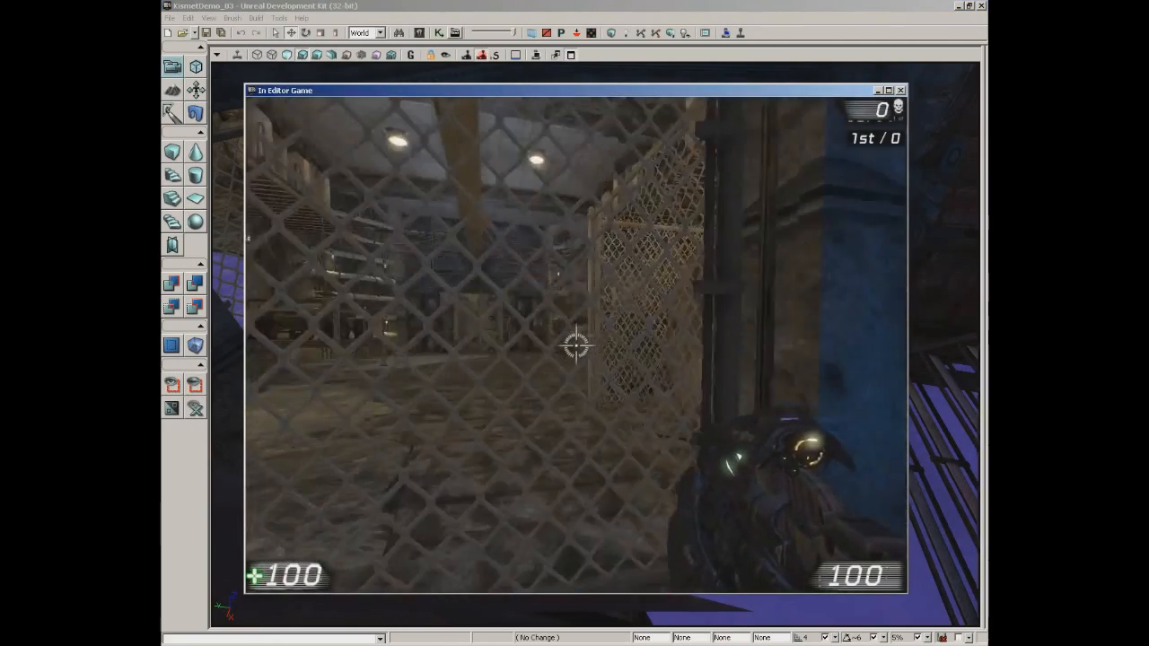
Use the announcement trigger in the game repeatedly and walk back to the sliding gate to test its lock, ending the play test
{"action": "key", "text": "w"}
{"action": "key", "text": "s"}
{"action": "key", "text": "w"}
{"action": "key", "text": "w"}
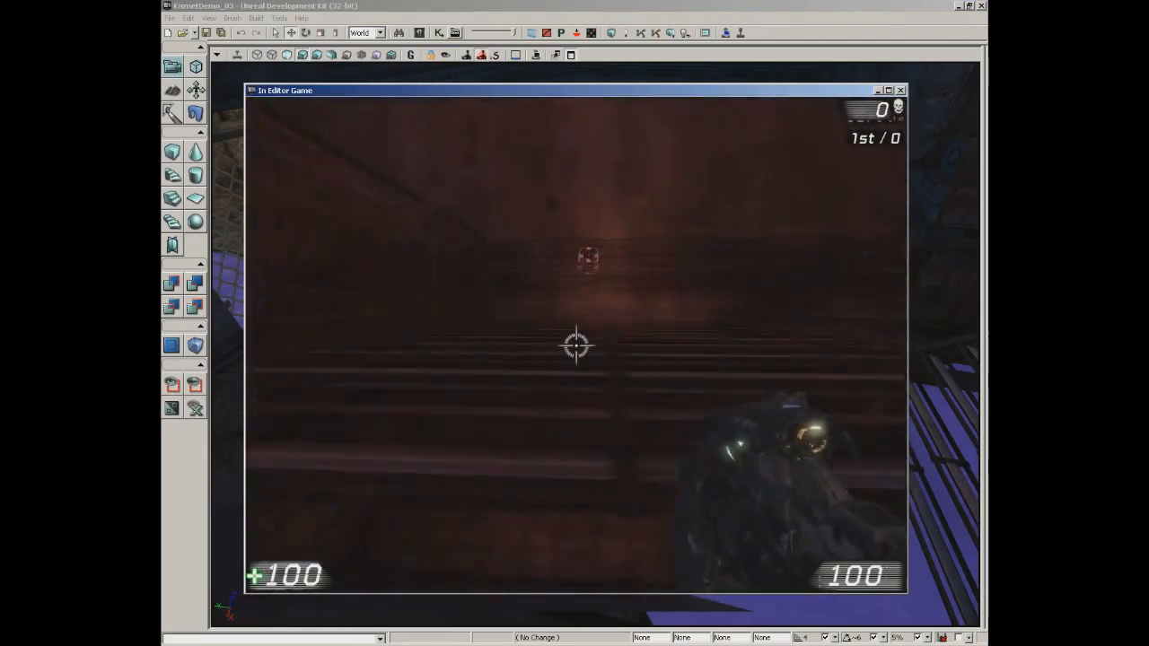
{"action": "key", "text": "w"}
{"action": "key", "text": "e"}
{"action": "key", "text": "e"}
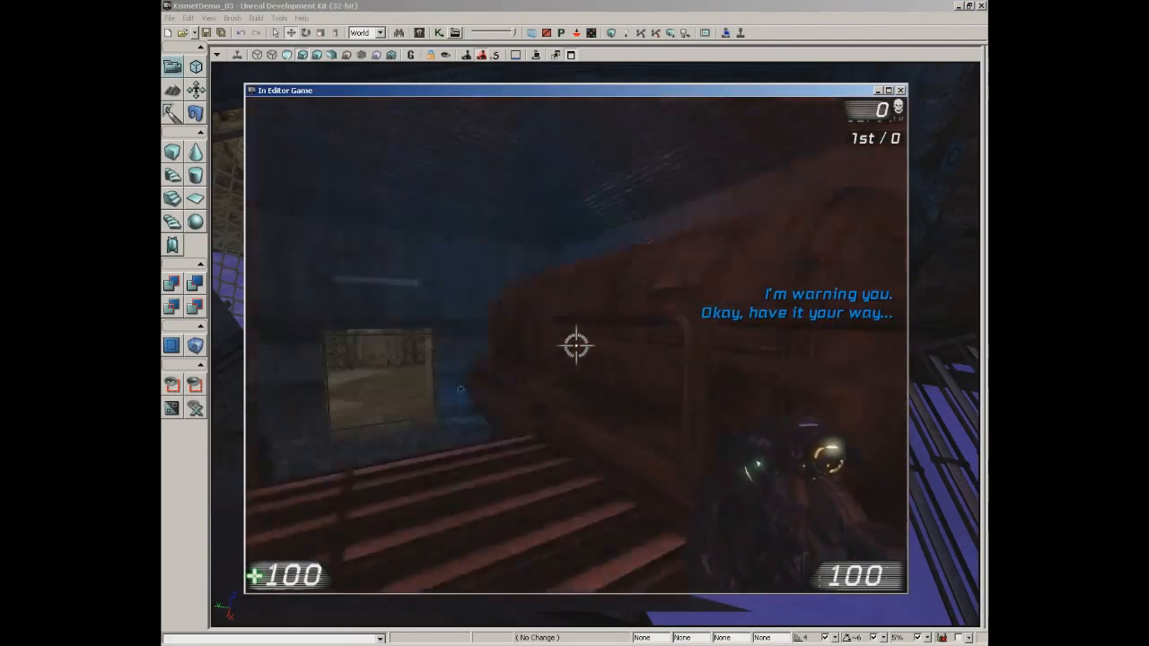
{"action": "key", "text": "w"}
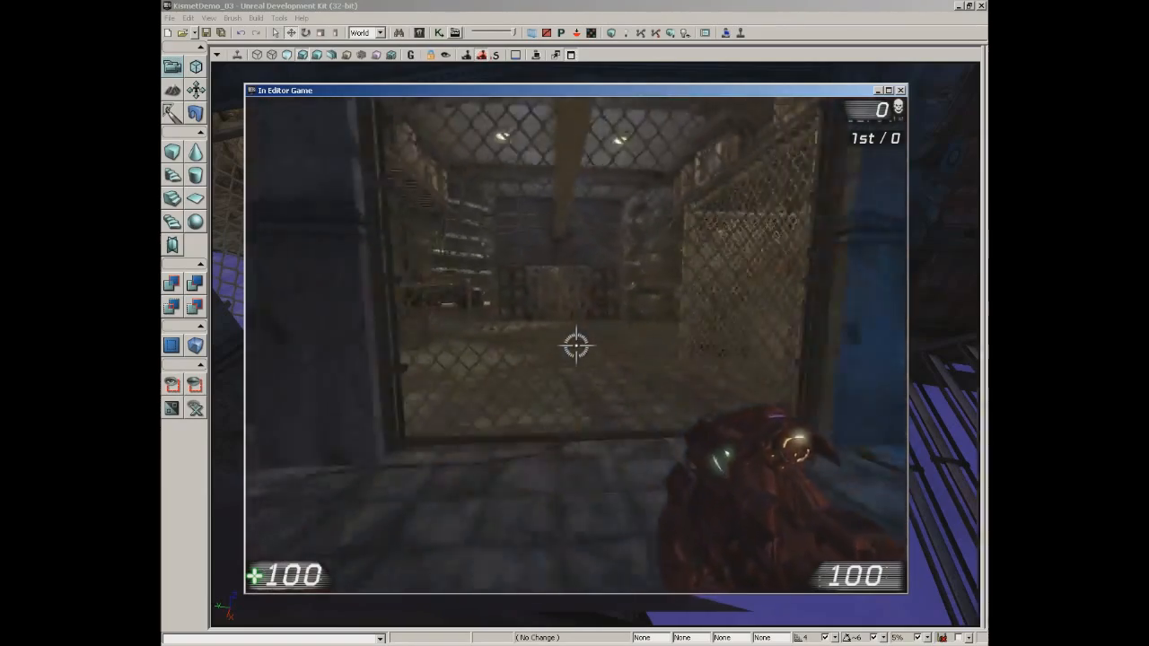
{"action": "key", "text": "w"}
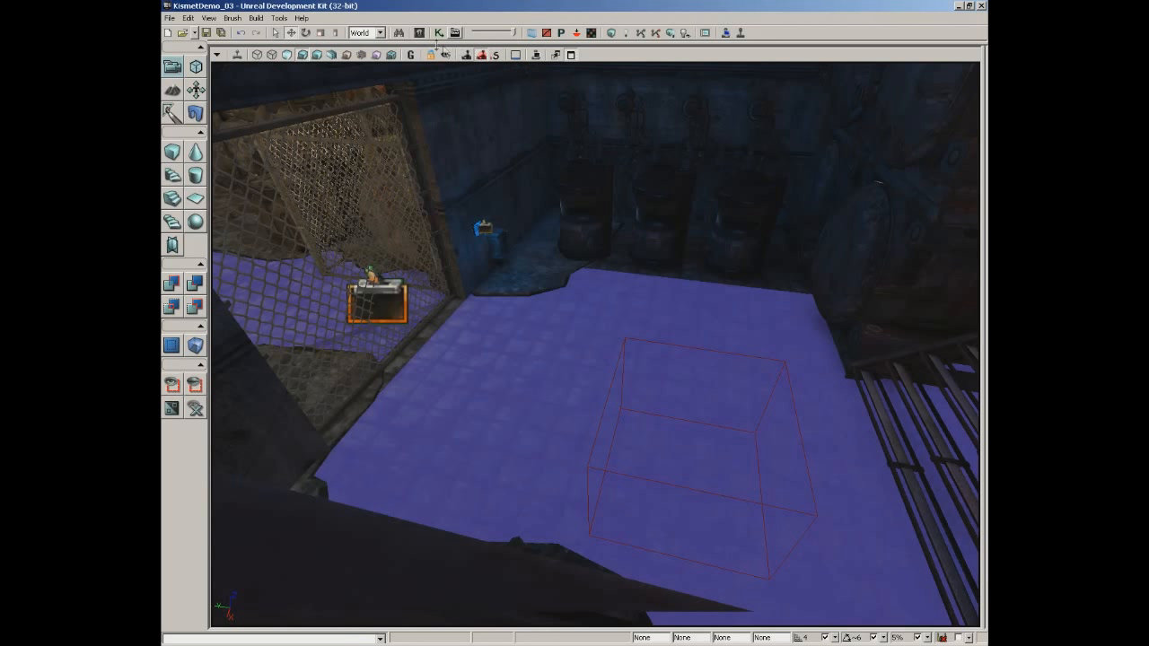
Open the DoorSystem subsequence in Kismet and cut the whole Door Network, including its comment box
{"action": "left_click", "coordinate": [439, 33]}
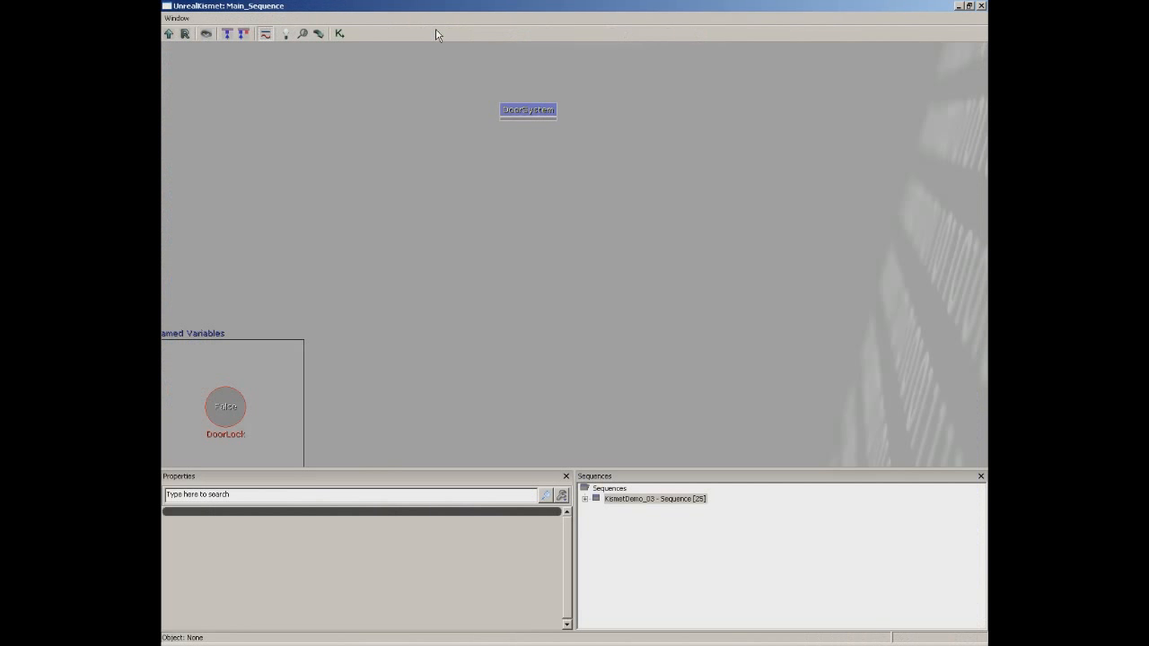
{"action": "double_click", "coordinate": [526, 114]}
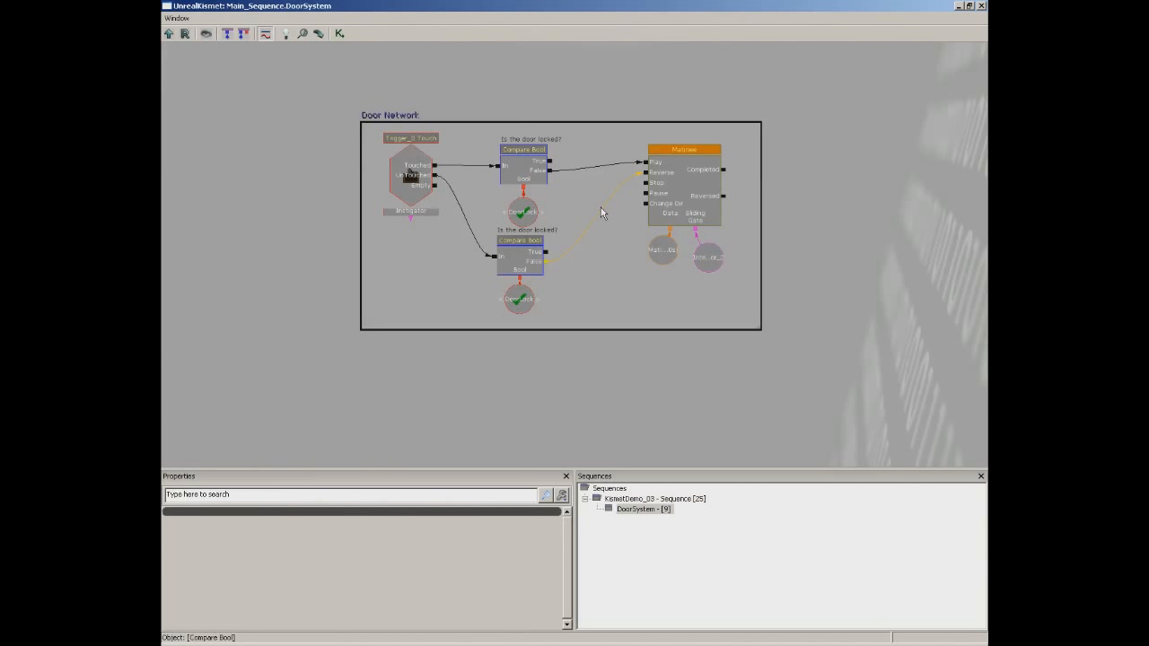
{"action": "left_click_drag", "start_coordinate": [303, 86], "coordinate": [823, 353], "text": "ctrl+alt"}
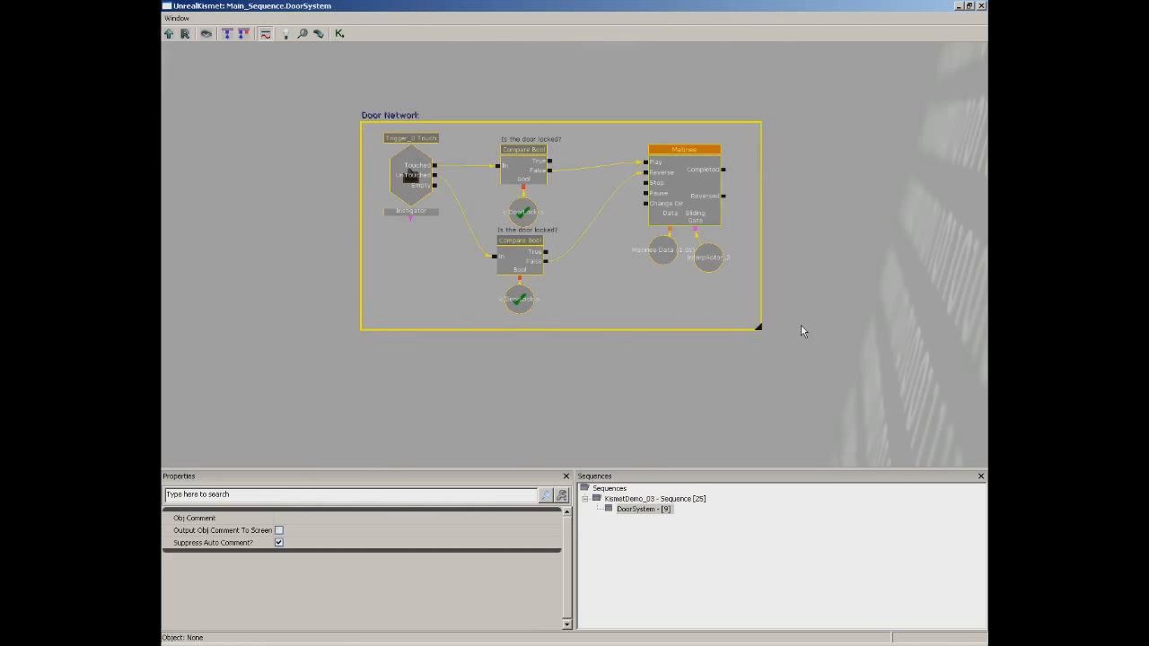
{"action": "left_click", "coordinate": [168, 33]}
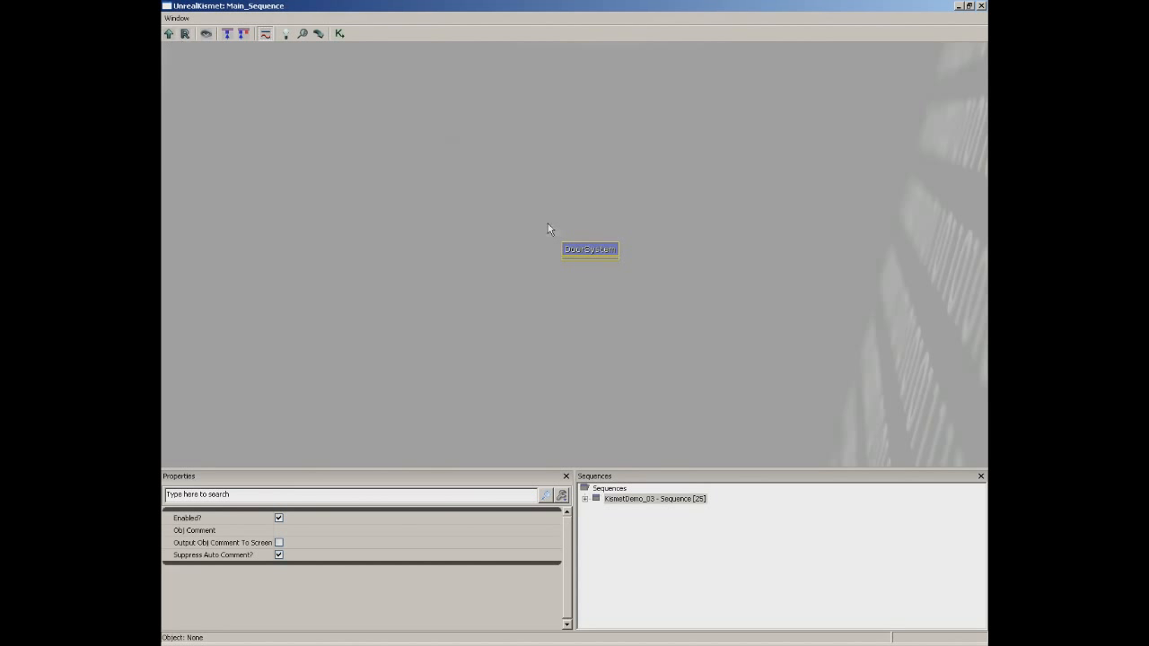
{"action": "double_click", "coordinate": [501, 187]}
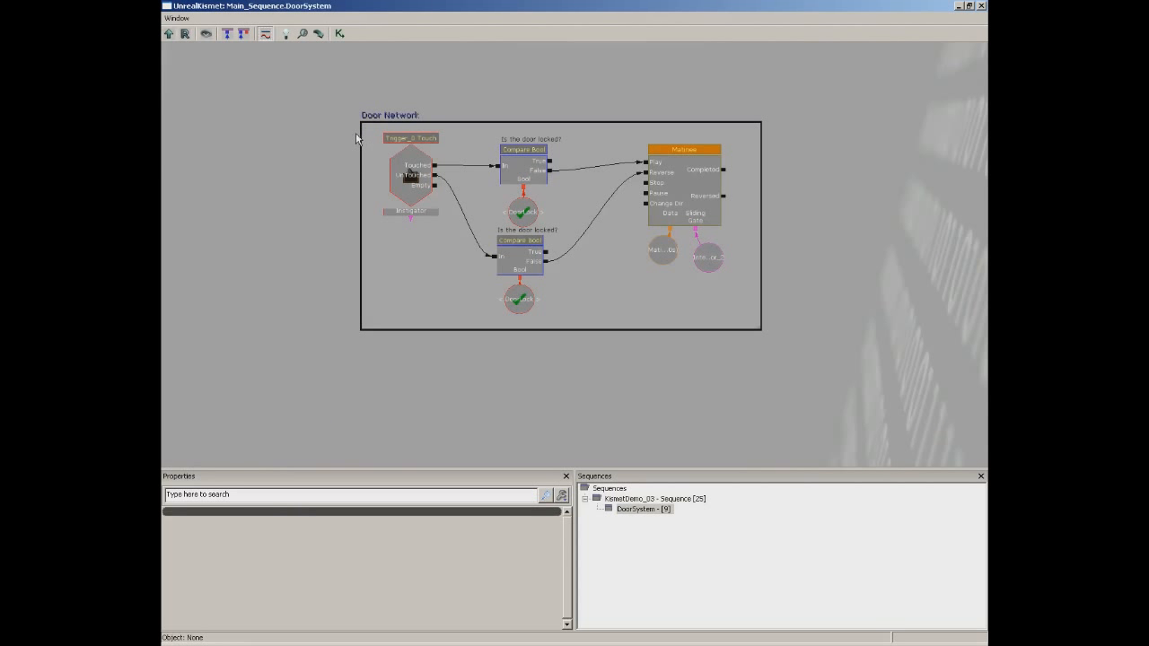
{"action": "left_click_drag", "start_coordinate": [312, 79], "coordinate": [814, 352], "text": "ctrl+alt"}
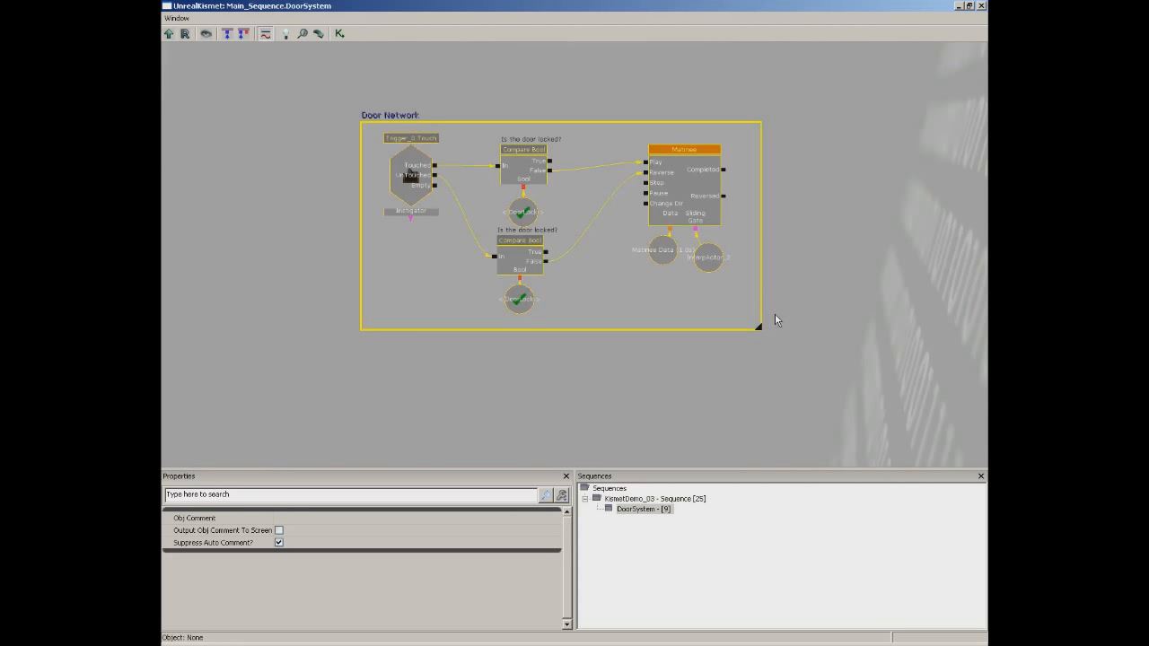
{"action": "key", "text": "Delete"}
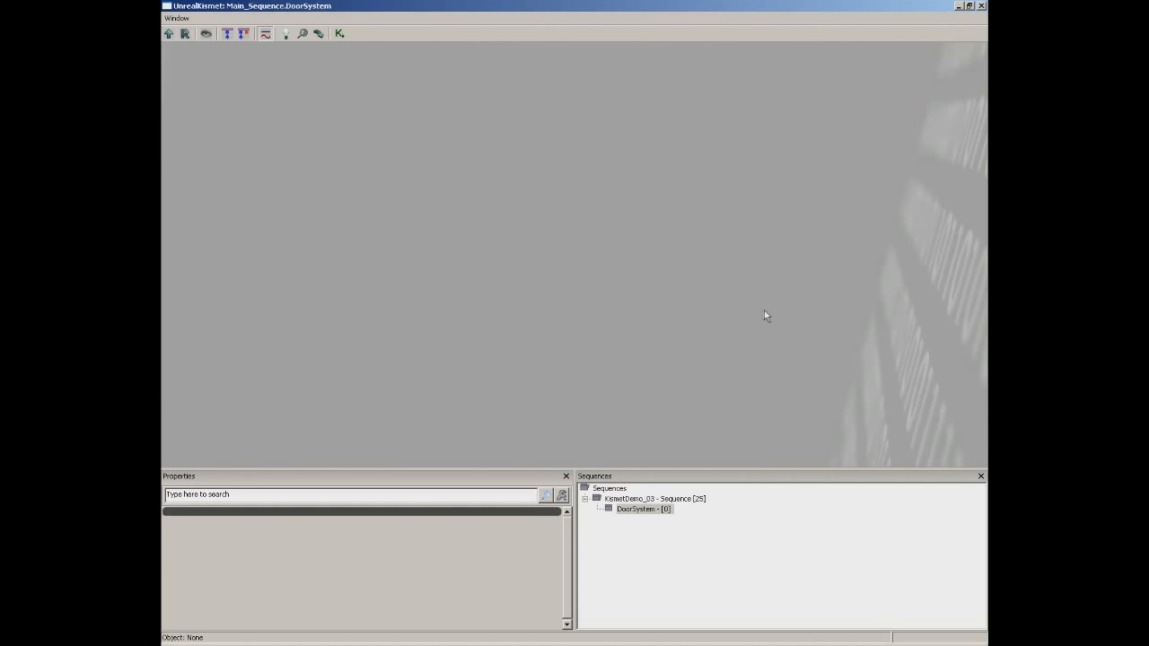
Delete the empty DoorSystem subsequence from the main sequence
{"action": "left_click", "coordinate": [168, 33]}
{"action": "left_click_drag", "start_coordinate": [666, 310], "coordinate": [570, 200]}
{"action": "left_click", "coordinate": [493, 153]}
{"action": "key", "text": "Delete"}
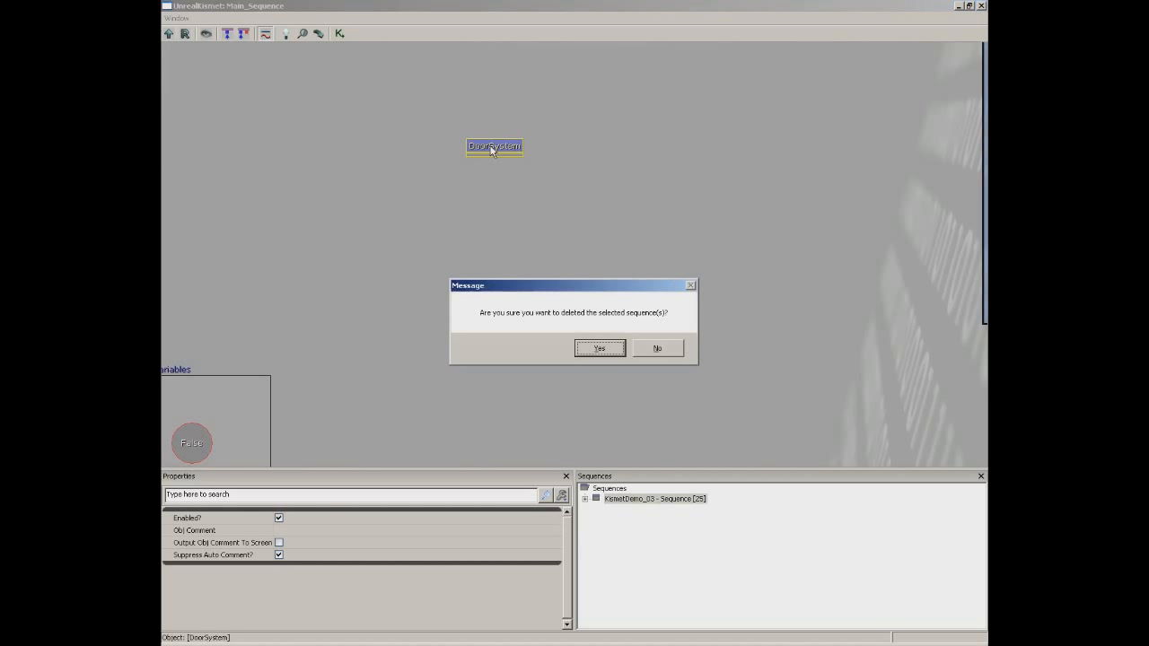
{"action": "left_click", "coordinate": [599, 349]}
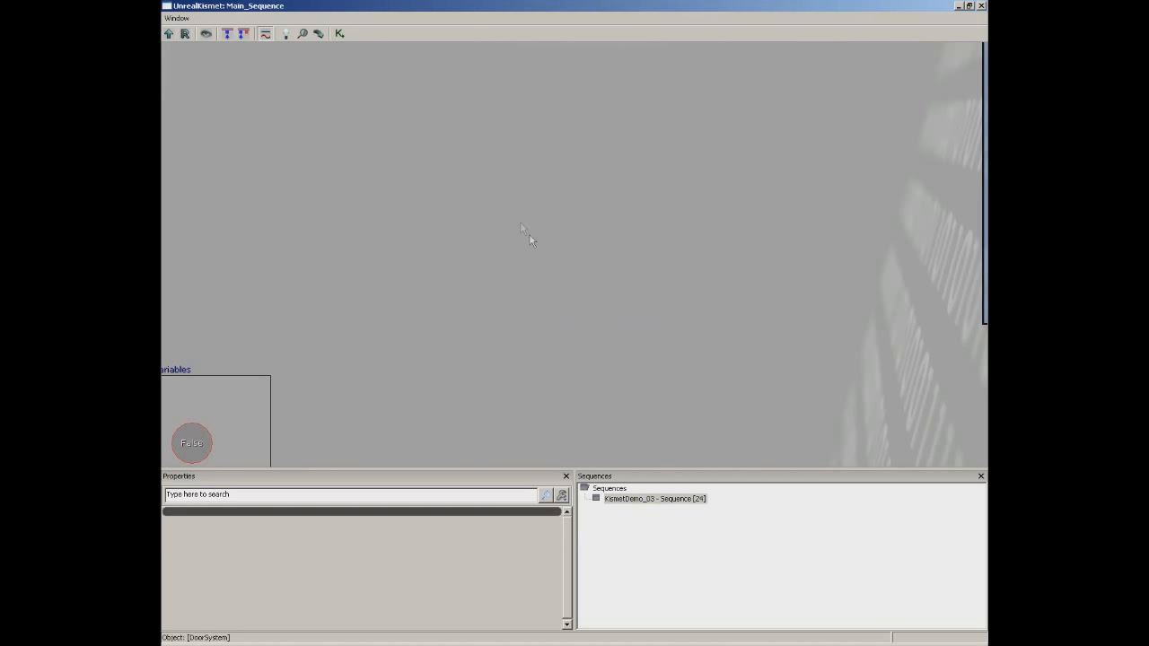
Paste the Door Network into the main sequence and position it beside the Light switch network
{"action": "left_click_drag", "start_coordinate": [574, 237], "coordinate": [477, 170]}
{"action": "key", "text": "ctrl+v"}
{"action": "left_click_drag", "start_coordinate": [546, 257], "coordinate": [221, 123], "text": "ctrl"}
{"action": "scroll", "coordinate": [462, 327], "scroll_direction": "down", "scroll_amount": 2}
{"action": "left_click_drag", "start_coordinate": [464, 326], "coordinate": [423, 244]}
{"action": "left_click", "coordinate": [422, 243]}
{"action": "left_click_drag", "start_coordinate": [503, 279], "coordinate": [277, 117]}
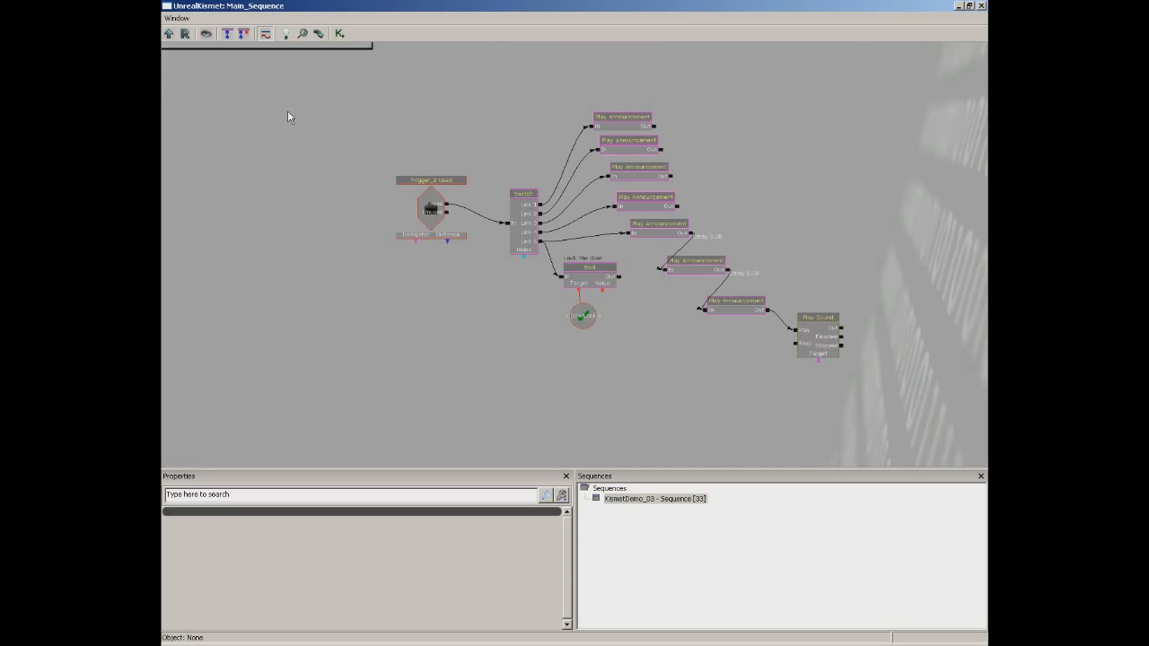
{"action": "left_click_drag", "start_coordinate": [308, 143], "coordinate": [561, 423]}
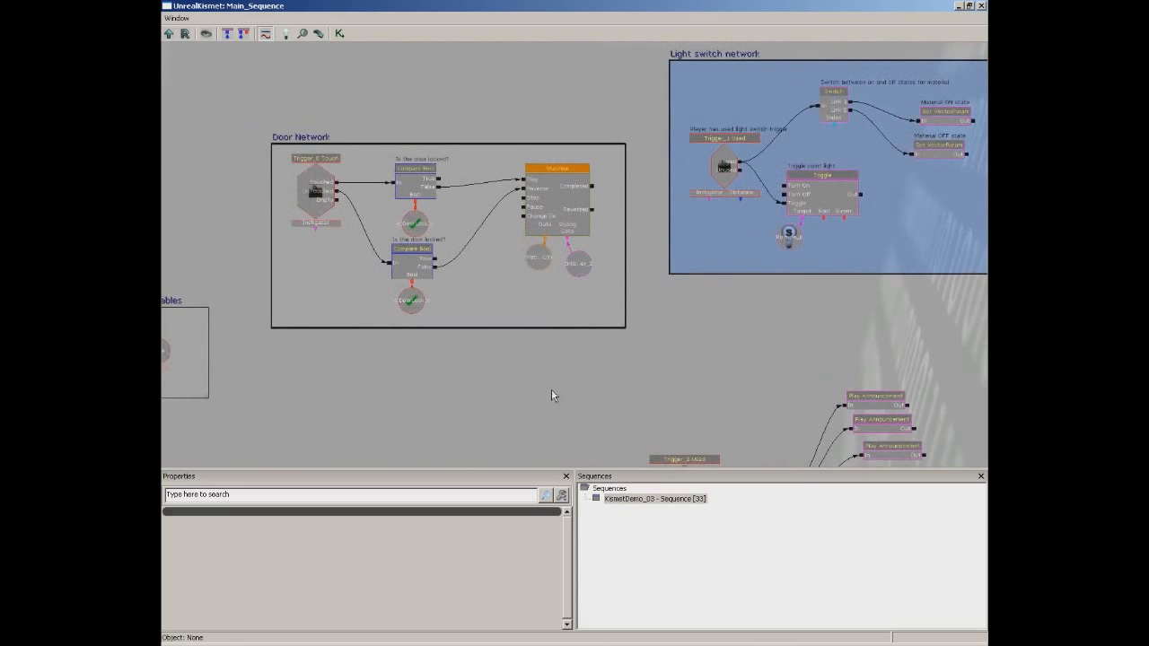
{"action": "right_click_drag", "start_coordinate": [552, 389], "coordinate": [554, 456]}
{"action": "left_click_drag", "start_coordinate": [553, 395], "coordinate": [683, 410]}
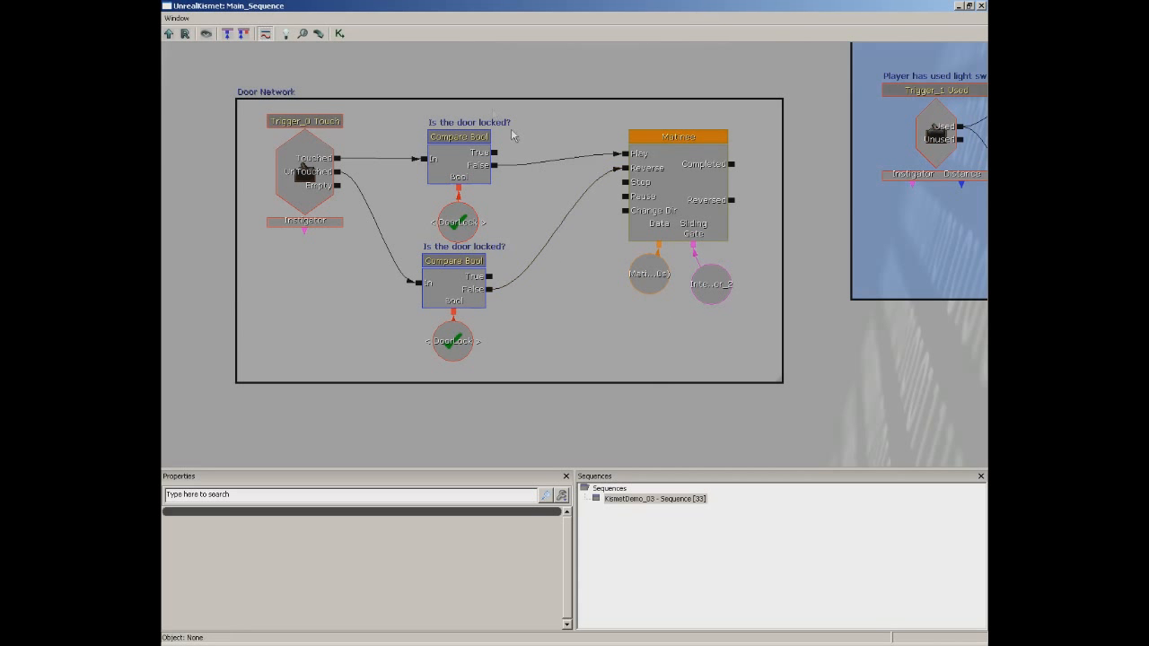
{"action": "left_click_drag", "start_coordinate": [643, 396], "coordinate": [847, 205]}
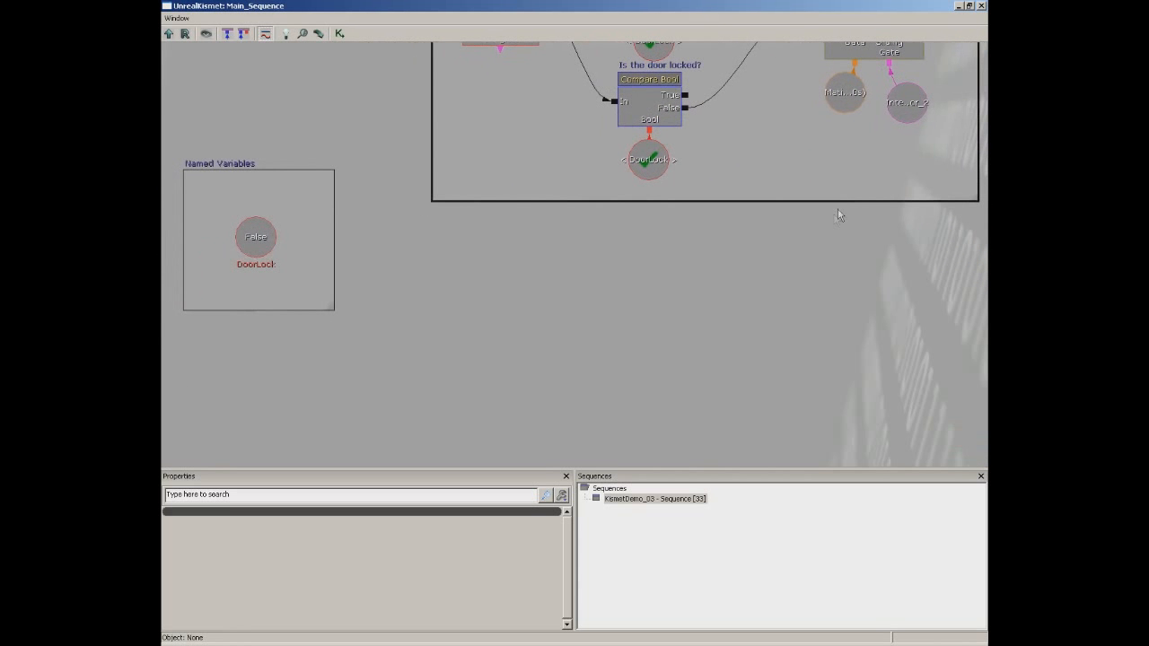
{"action": "left_click_drag", "start_coordinate": [845, 281], "coordinate": [634, 430]}
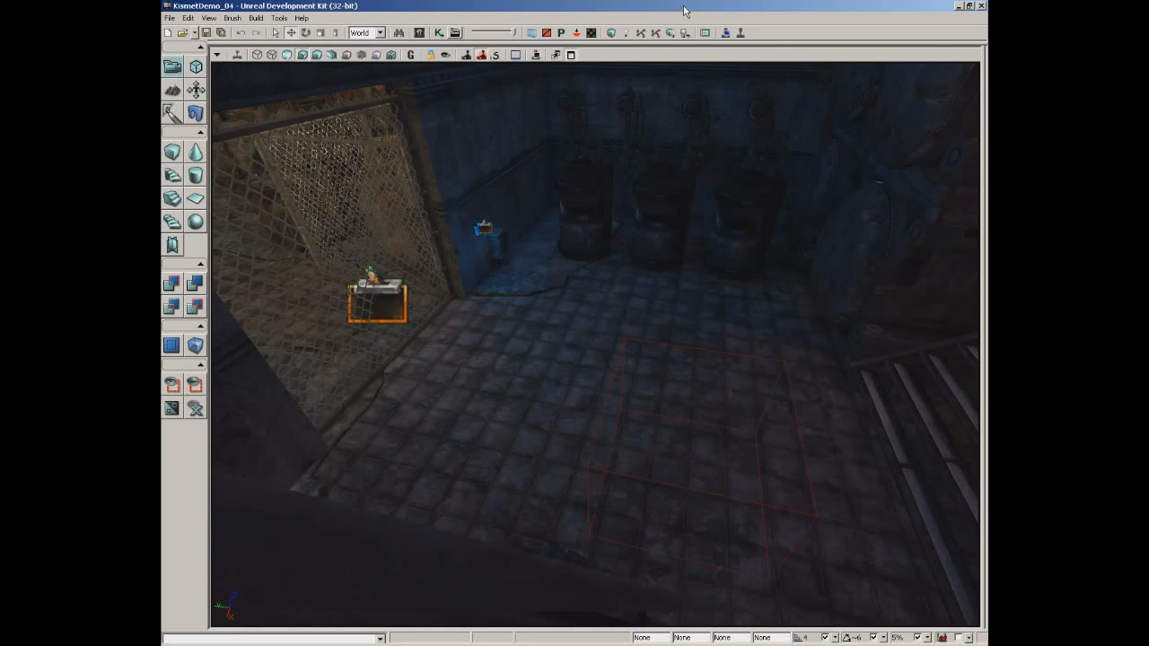
Replace the Door Network's two Compare Bool checks and DoorLock variables in KismetDemo_04 with direct links from Touched to Play and UnTouched to Reverse
{"action": "left_click_drag", "start_coordinate": [499, 129], "coordinate": [559, 205]}
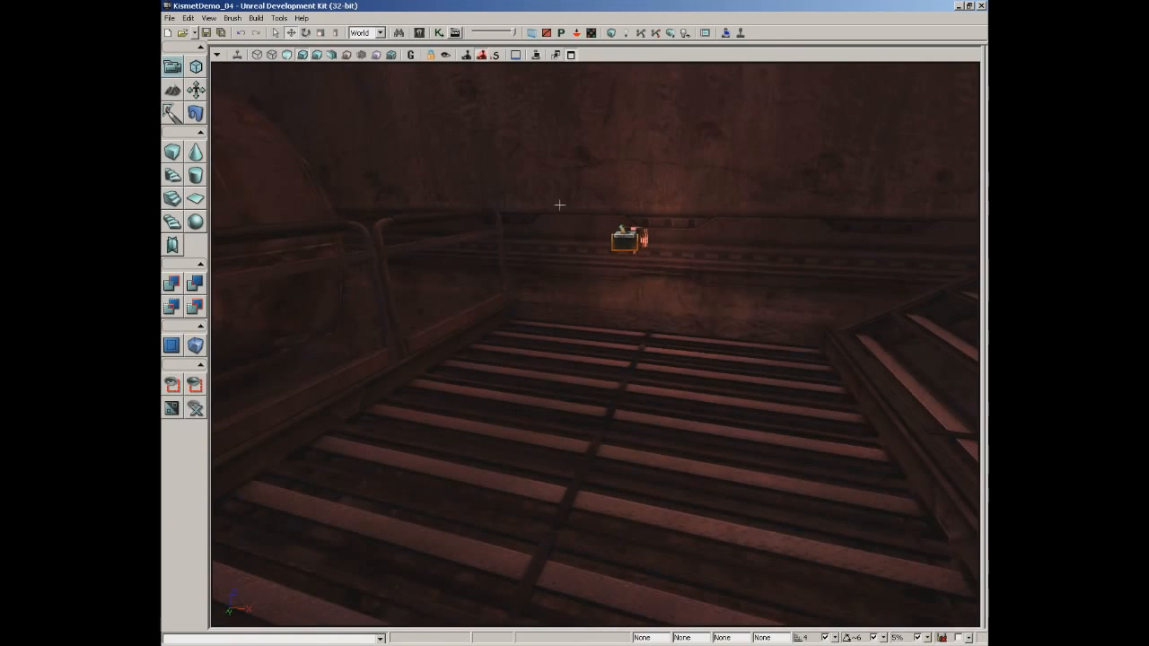
{"action": "left_click", "coordinate": [439, 32]}
{"action": "left_click_drag", "start_coordinate": [442, 311], "coordinate": [628, 341]}
{"action": "scroll", "coordinate": [628, 341], "scroll_direction": "up", "scroll_amount": 5}
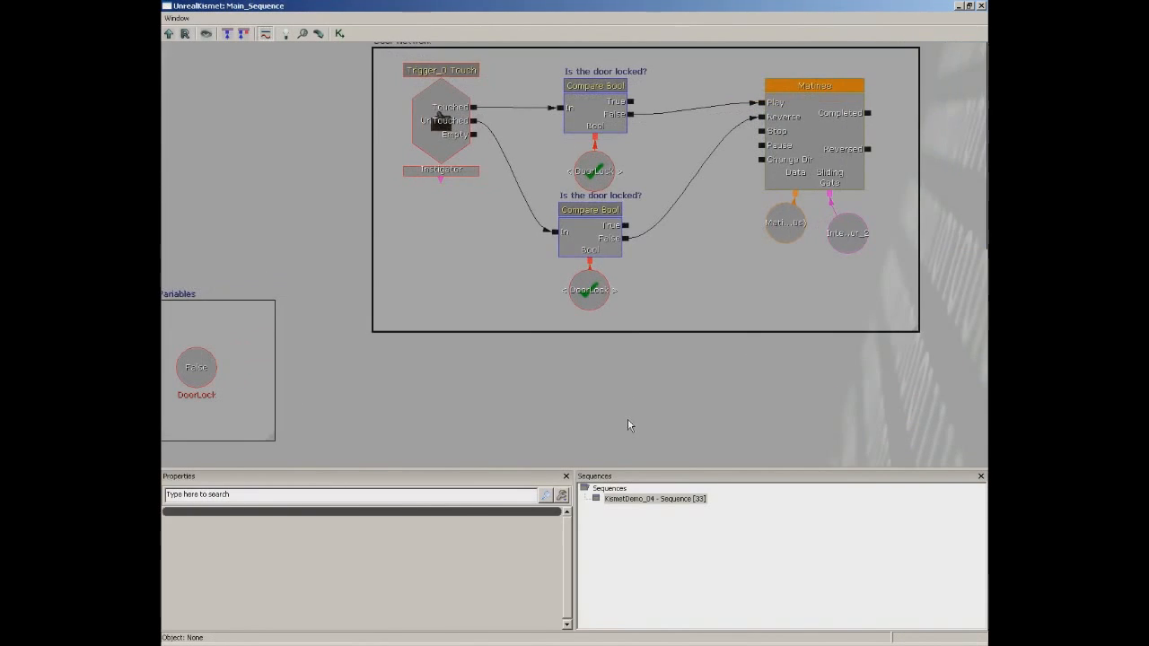
{"action": "left_click_drag", "start_coordinate": [550, 63], "coordinate": [647, 310], "text": "ctrl+alt"}
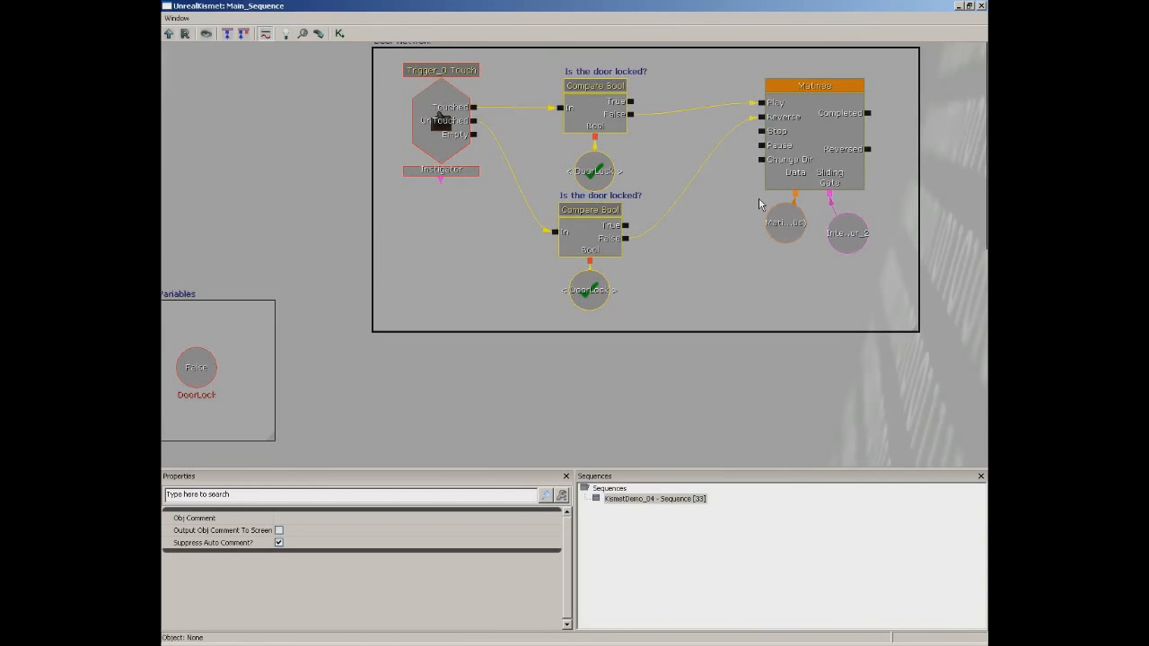
{"action": "key", "text": "Delete"}
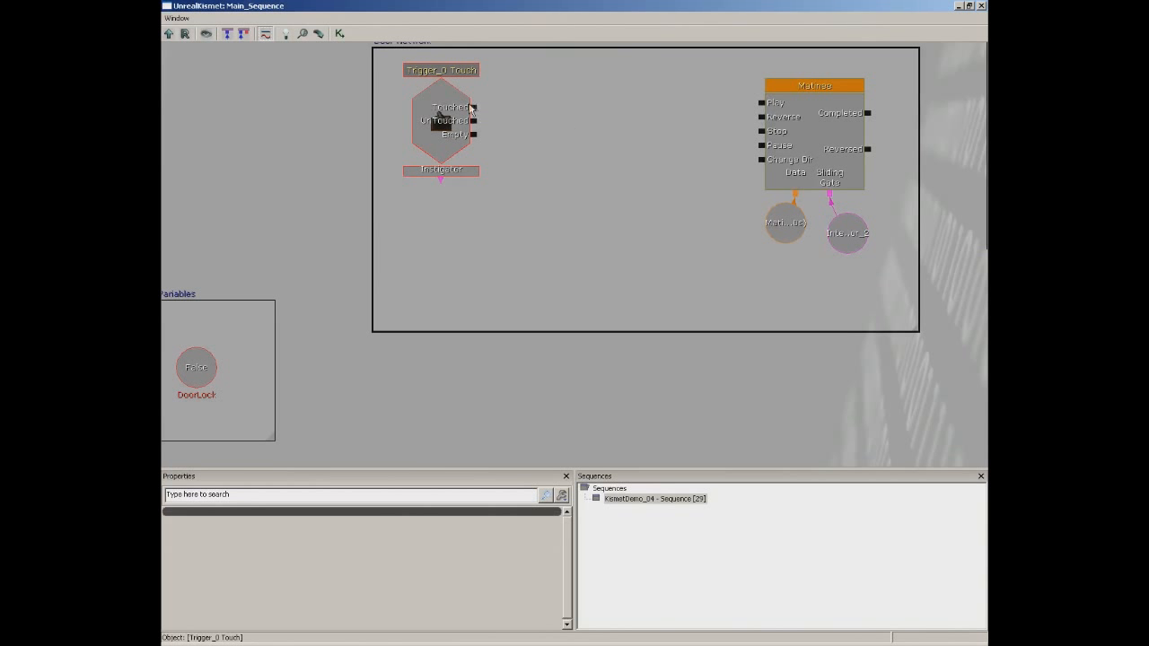
{"action": "left_click_drag", "start_coordinate": [473, 108], "coordinate": [761, 103]}
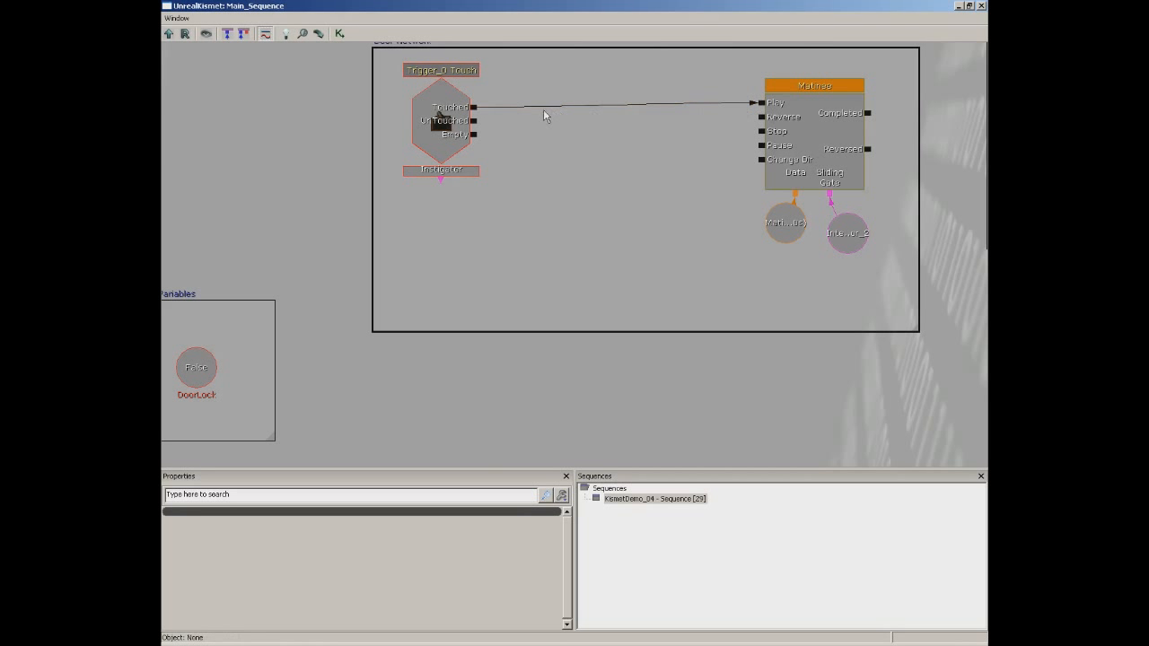
{"action": "left_click_drag", "start_coordinate": [474, 121], "coordinate": [762, 117]}
Delete the Named Variables comment box together with its DoorLock variable
{"action": "left_click_drag", "start_coordinate": [560, 234], "coordinate": [713, 154]}
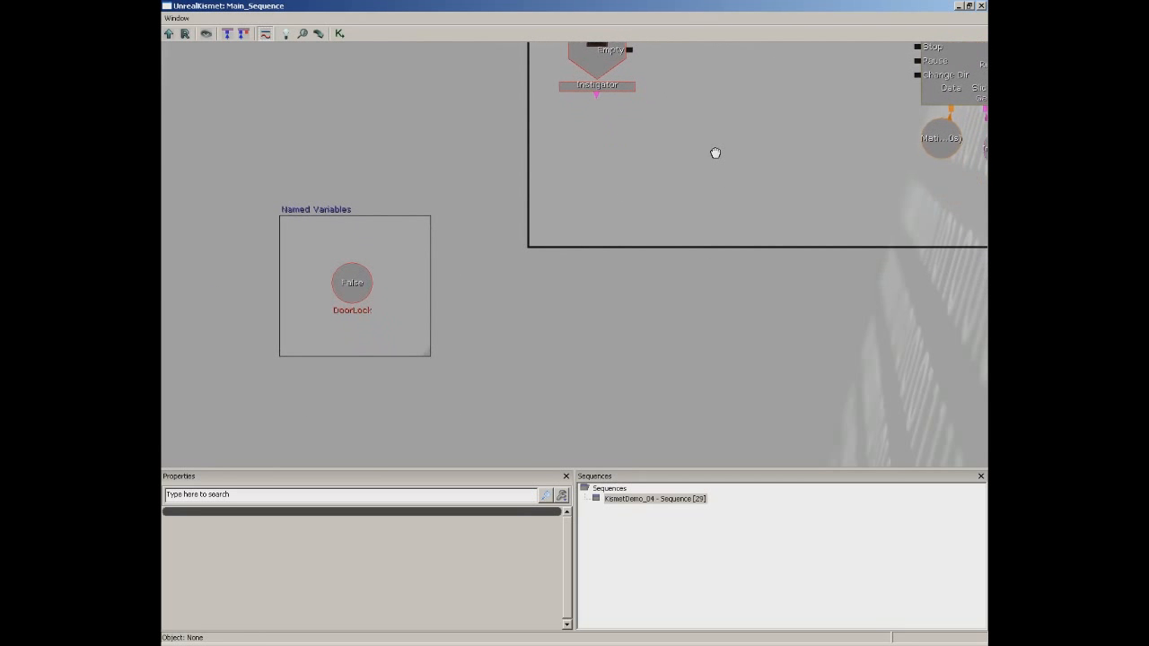
{"action": "left_click_drag", "start_coordinate": [225, 177], "coordinate": [435, 420], "text": "ctrl+alt"}
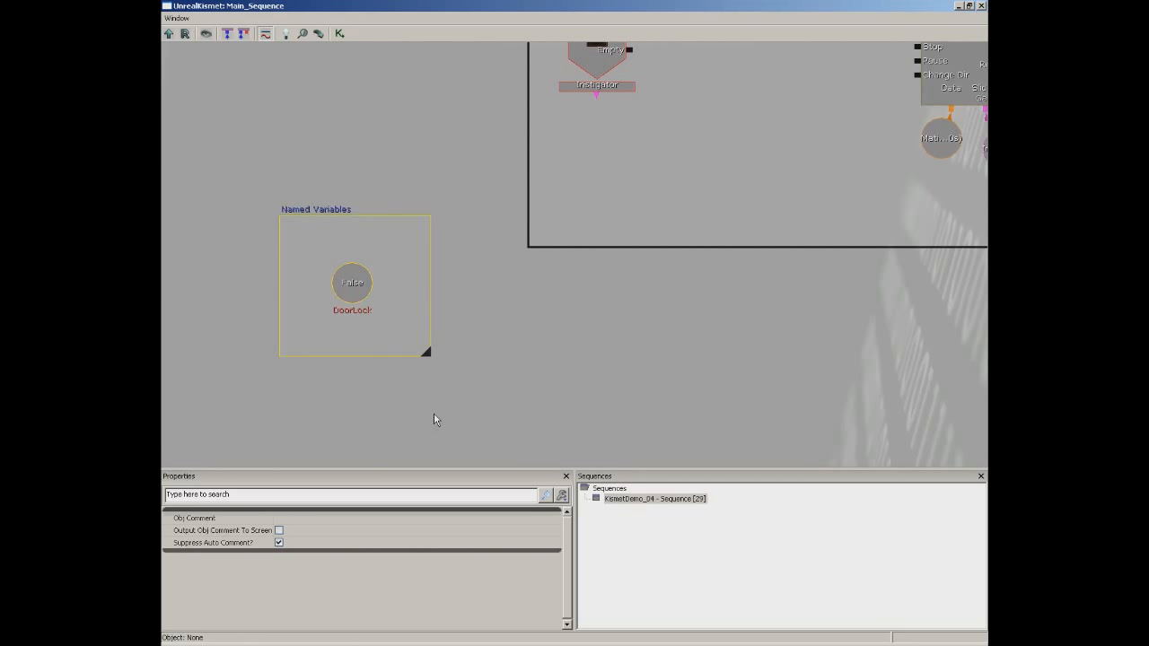
{"action": "key", "text": "Delete"}
Delete the "Lock the door" Bool action and its attached DoorLock variable from the announcement network
{"action": "scroll", "coordinate": [690, 317], "scroll_direction": "down", "scroll_amount": 5}
{"action": "left_click_drag", "start_coordinate": [690, 317], "coordinate": [424, 151]}
{"action": "scroll", "coordinate": [408, 228], "scroll_direction": "up", "scroll_amount": 5}
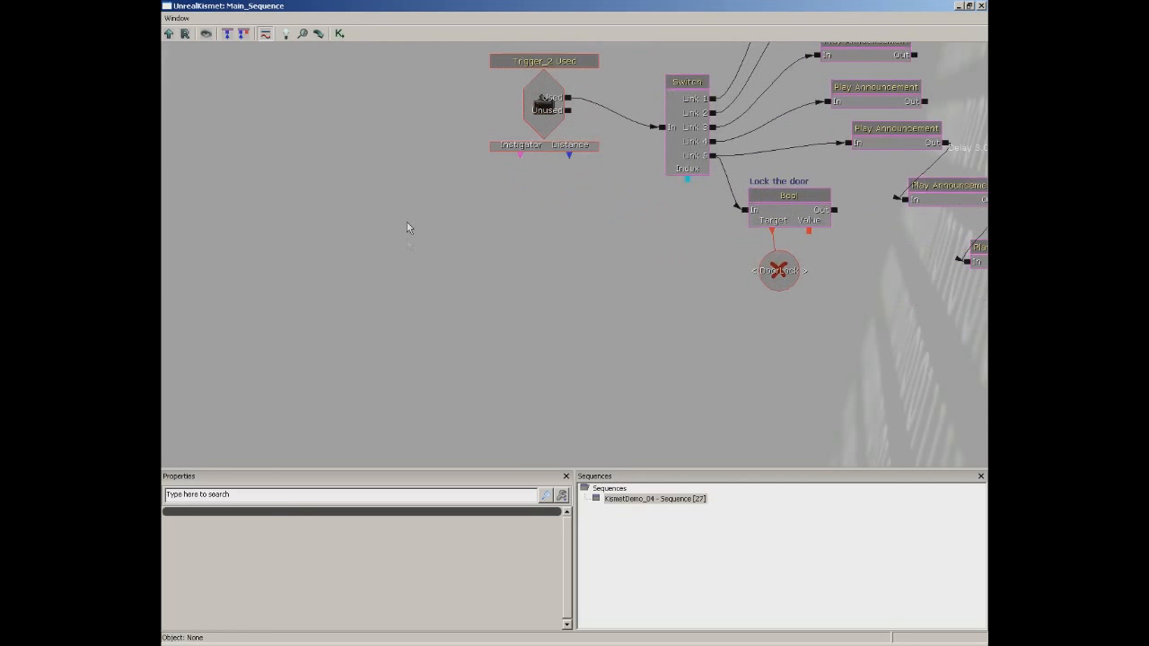
{"action": "mouse_move", "coordinate": [678, 286]}
{"action": "left_mouse_down"}
{"action": "mouse_move", "coordinate": [510, 363]}
{"action": "mouse_move", "coordinate": [673, 320]}
{"action": "mouse_move", "coordinate": [688, 273]}
{"action": "left_mouse_up"}
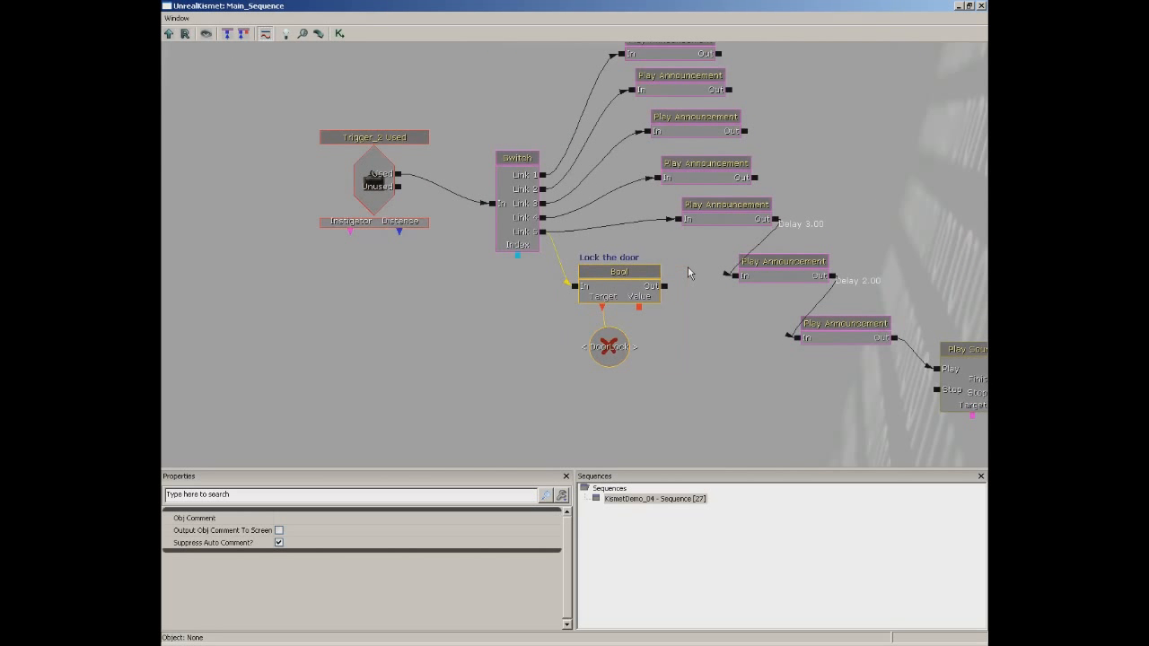
{"action": "key", "text": "Delete"}
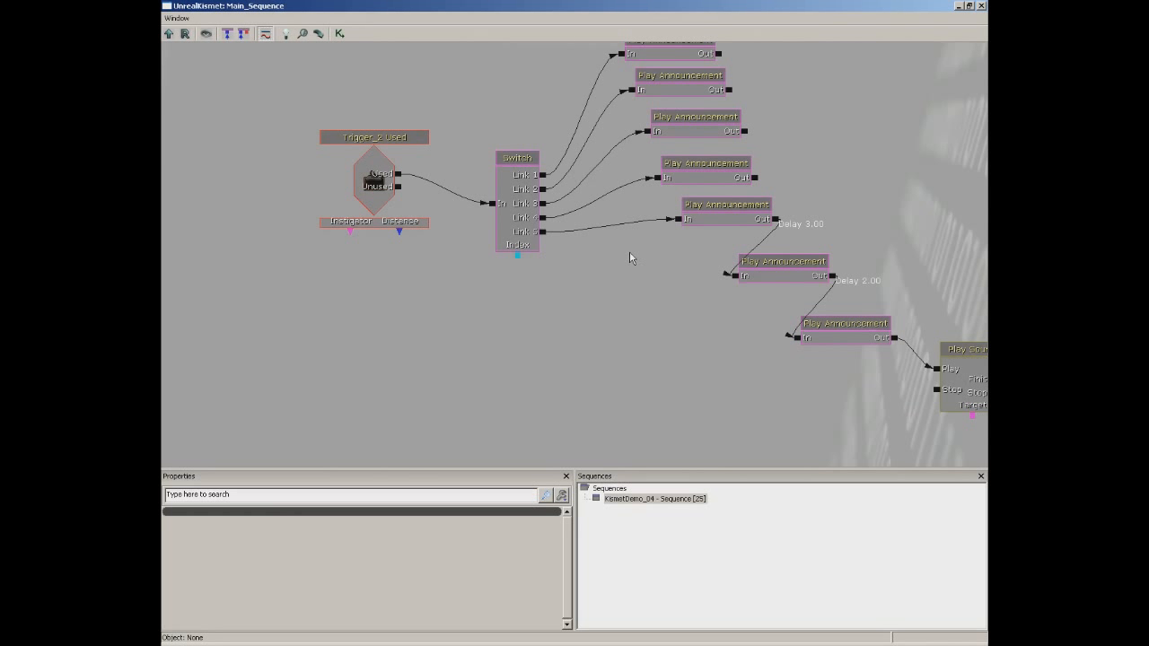
Add a Toggle action below the Switch in the Trigger_2 announcement network
{"action": "scroll", "coordinate": [630, 251], "scroll_direction": "down", "scroll_amount": 4}
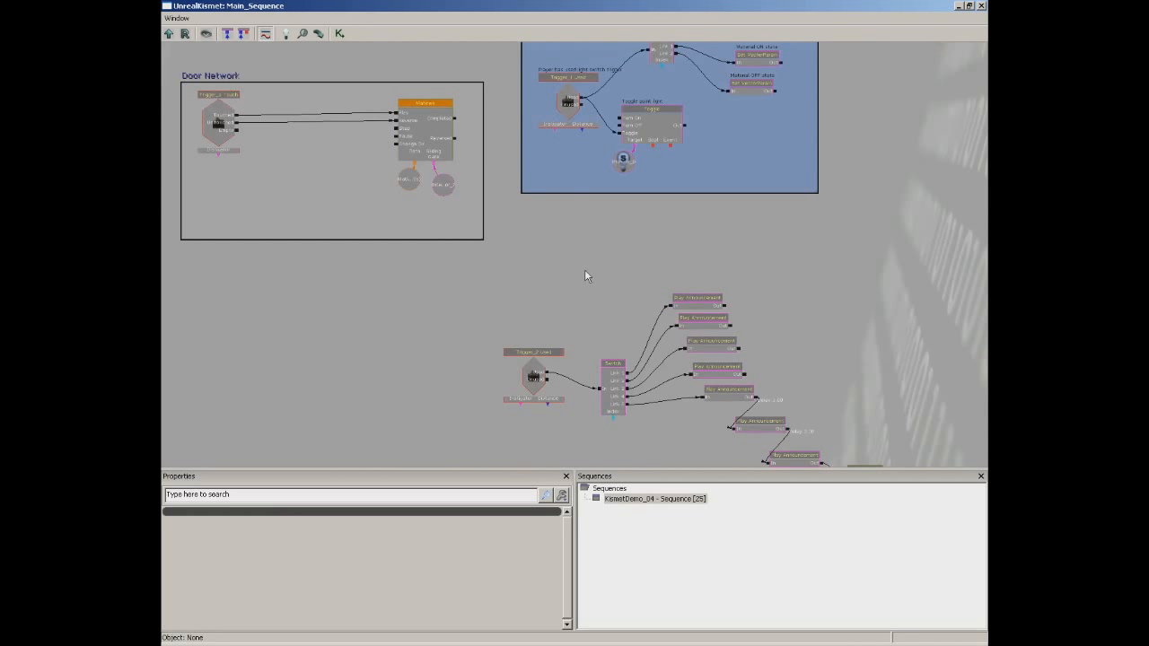
{"action": "left_click_drag", "start_coordinate": [583, 235], "coordinate": [524, 282]}
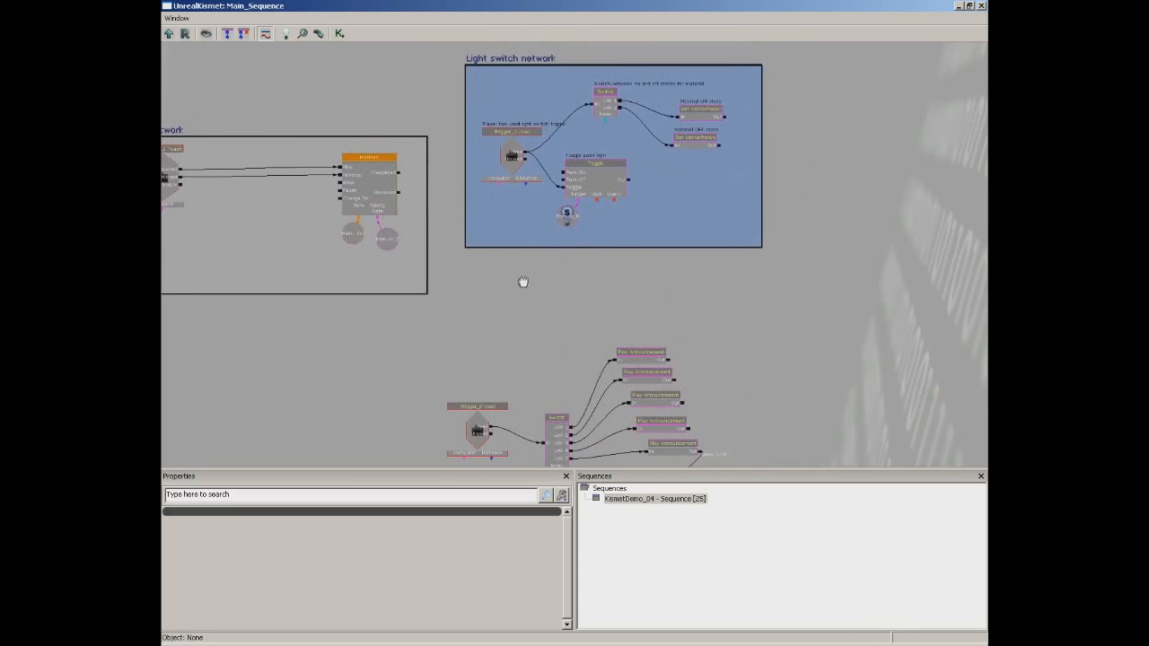
{"action": "scroll", "coordinate": [566, 324], "scroll_direction": "up", "scroll_amount": 3}
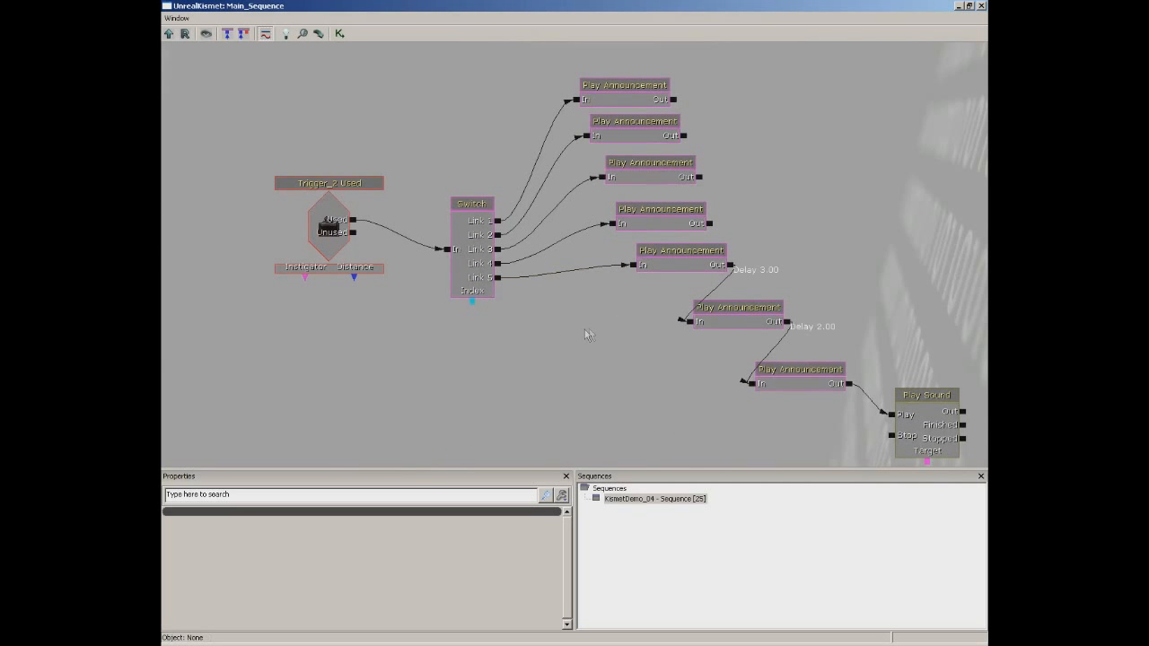
{"action": "left_click_drag", "start_coordinate": [587, 334], "coordinate": [566, 305]}
{"action": "right_click", "coordinate": [521, 277]}
{"action": "mouse_move", "coordinate": [575, 282]}
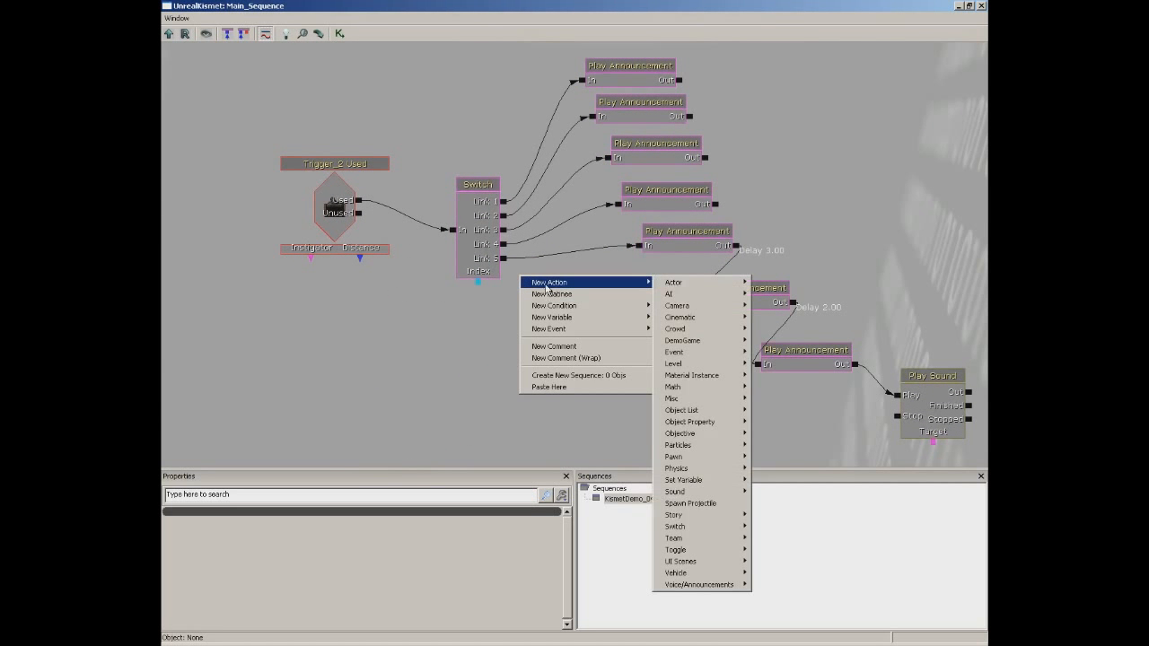
{"action": "mouse_move", "coordinate": [701, 553]}
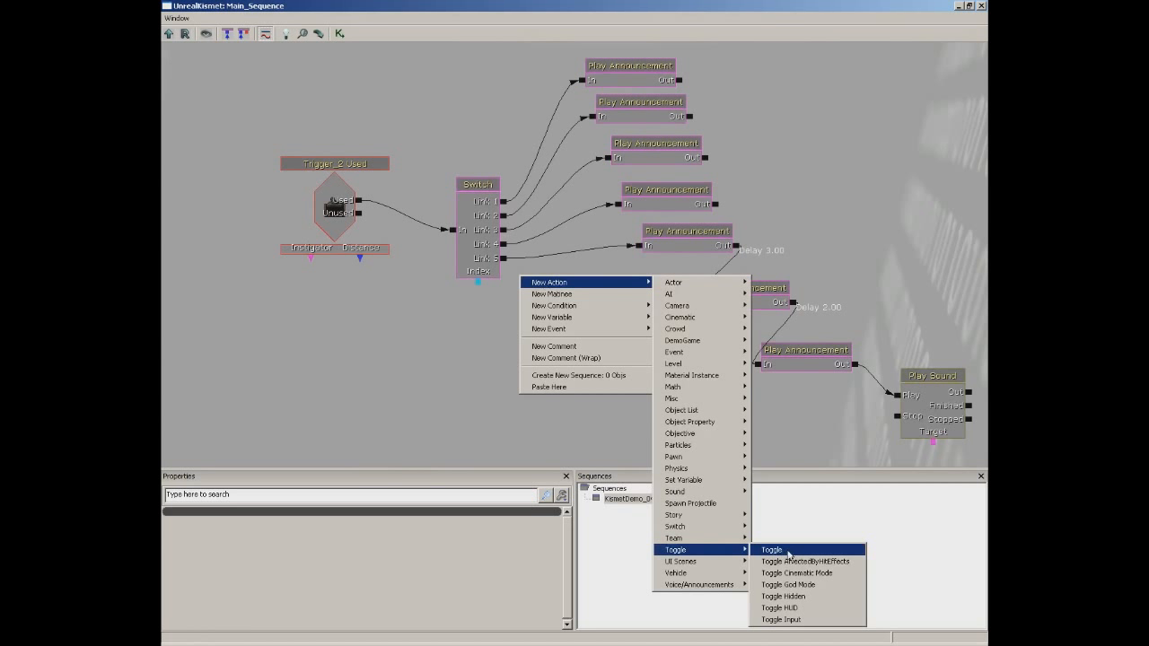
{"action": "left_click", "coordinate": [787, 552]}
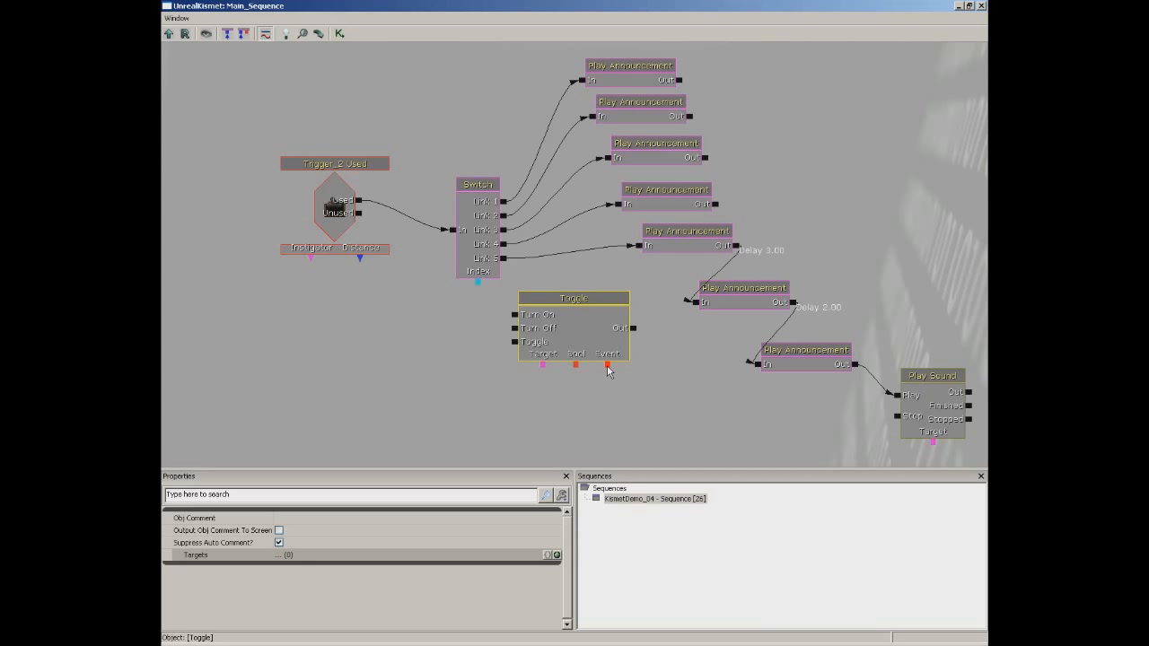
Link the Toggle's Event connector to the Trigger_0 Touch event and the Switch's Link 5 output to its Turn Off input
{"action": "left_click_drag", "start_coordinate": [607, 367], "coordinate": [335, 177]}
{"action": "left_click_drag", "start_coordinate": [588, 396], "coordinate": [252, 67]}
{"action": "left_click_drag", "start_coordinate": [539, 256], "coordinate": [382, 44]}
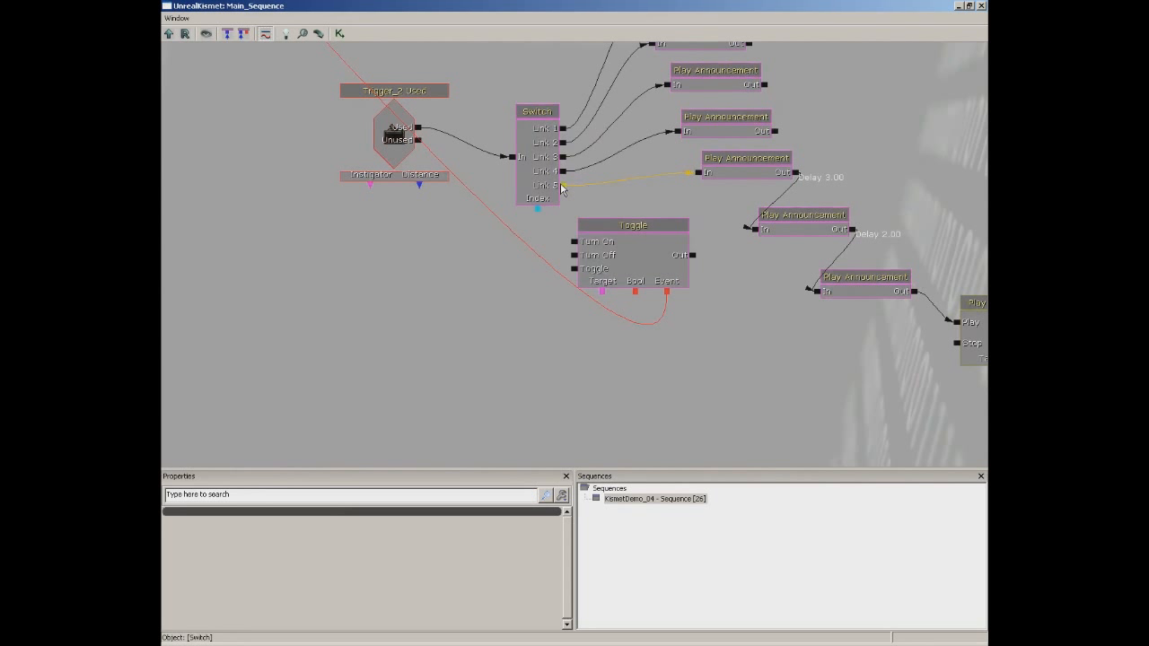
{"action": "left_click_drag", "start_coordinate": [562, 185], "coordinate": [574, 255]}
Play the level from the floor near the gate and test the gate before and after using the warning trigger, and exit the game
{"action": "left_click", "coordinate": [983, 6]}
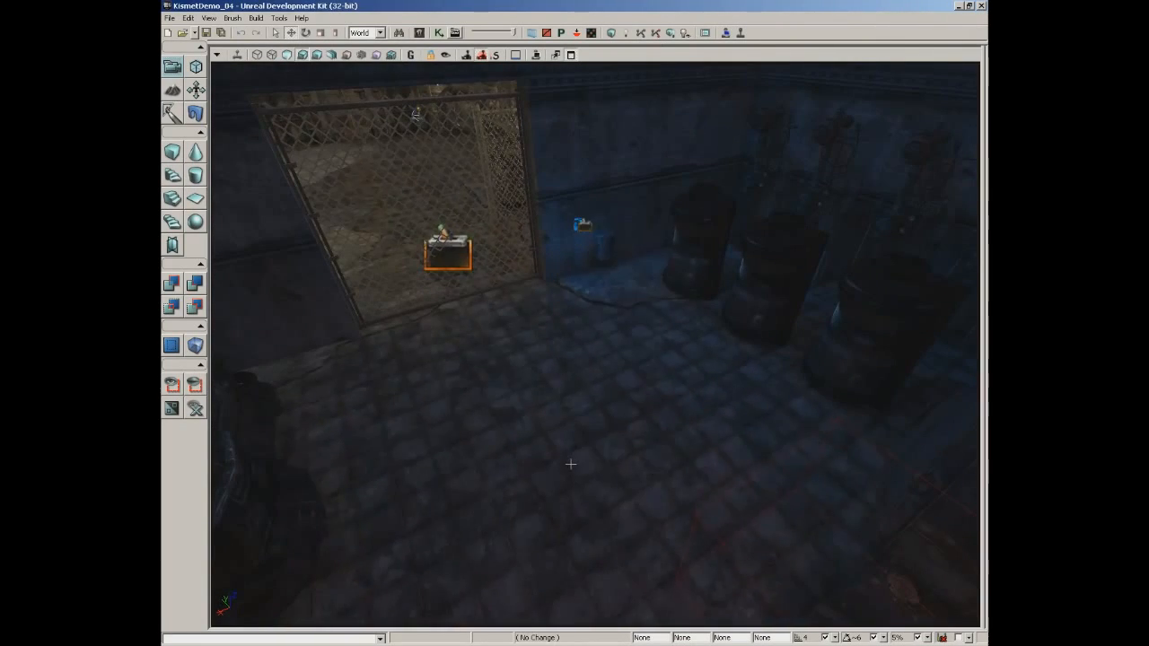
{"action": "right_click", "coordinate": [579, 463]}
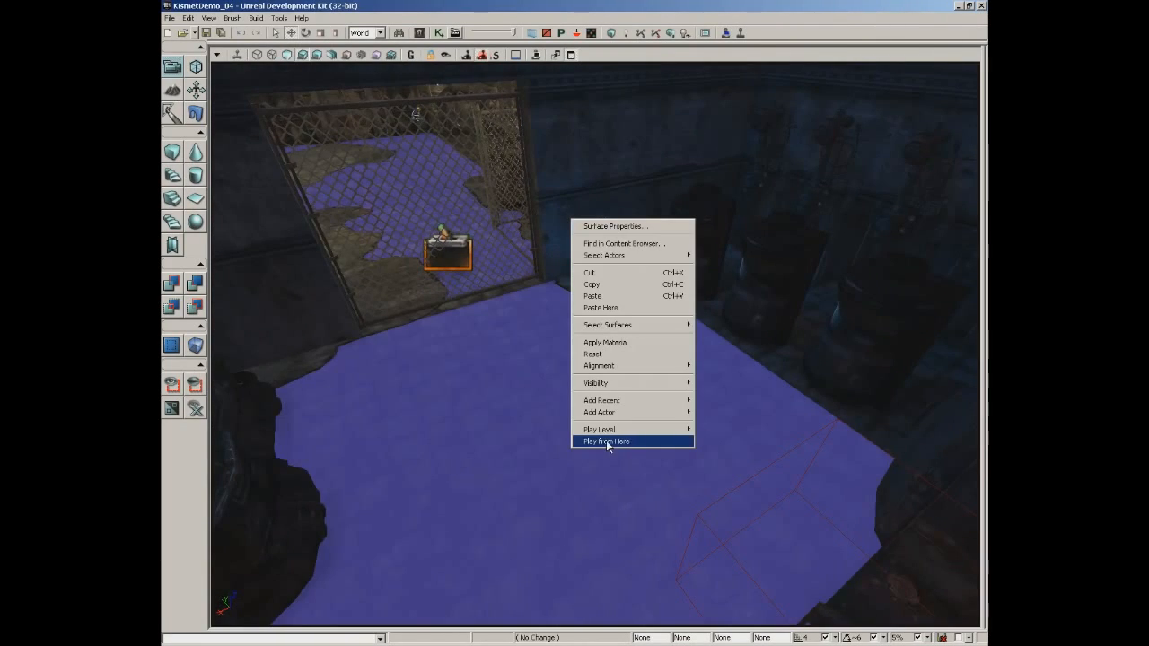
{"action": "left_click", "coordinate": [607, 441]}
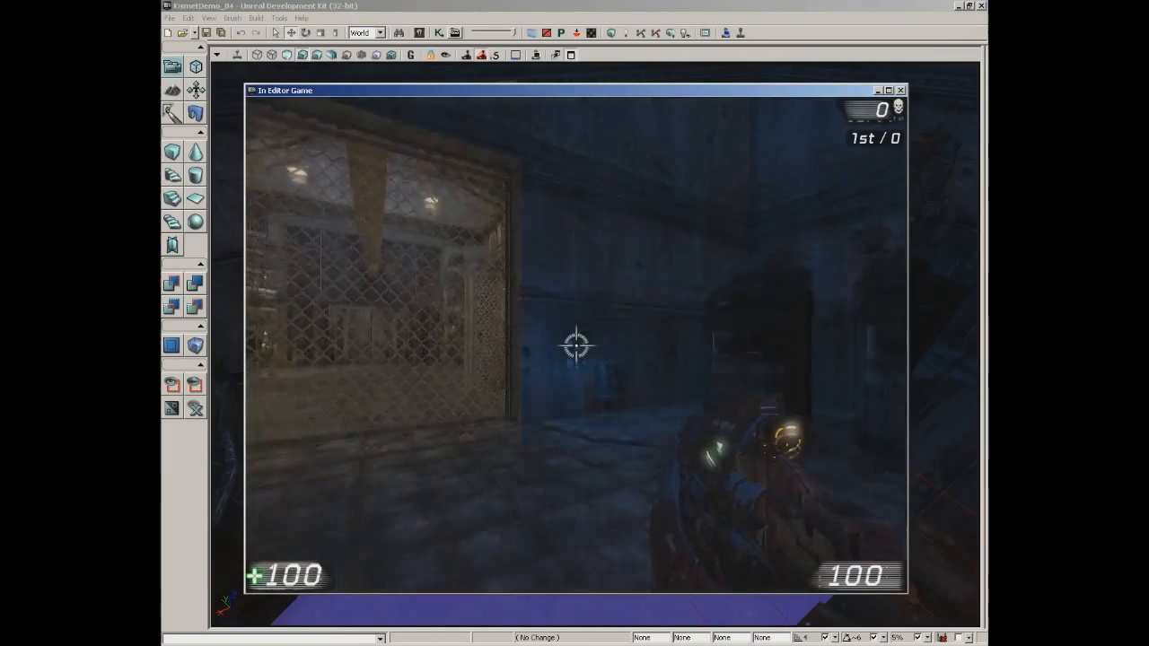
{"action": "key", "text": "w"}
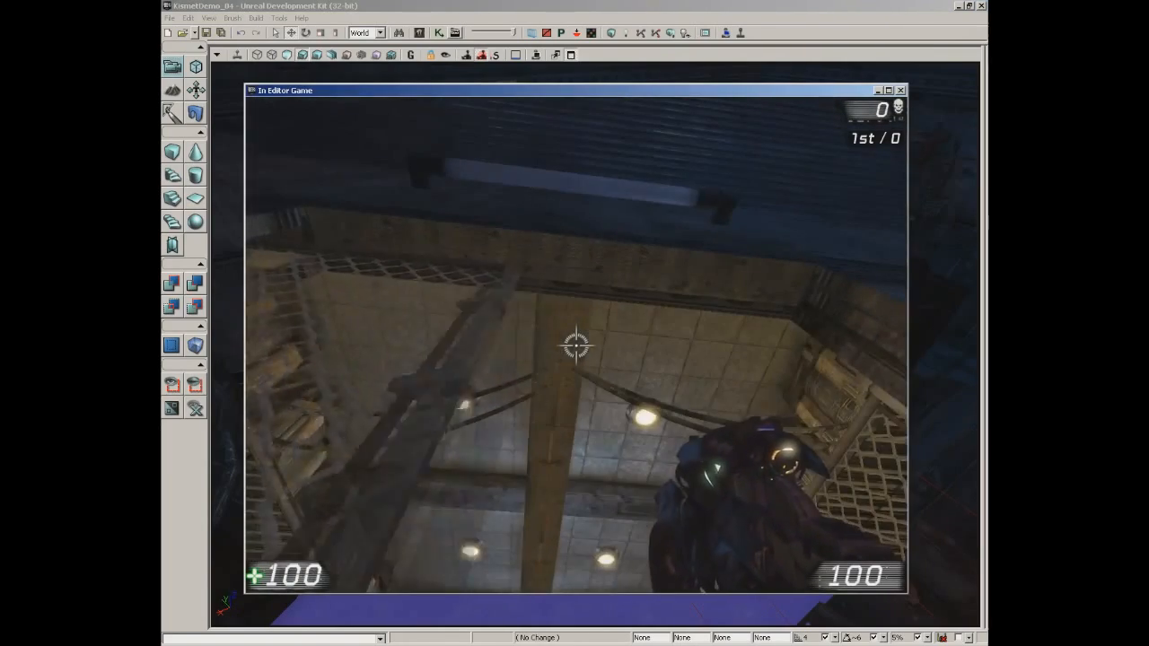
{"action": "key", "text": "w"}
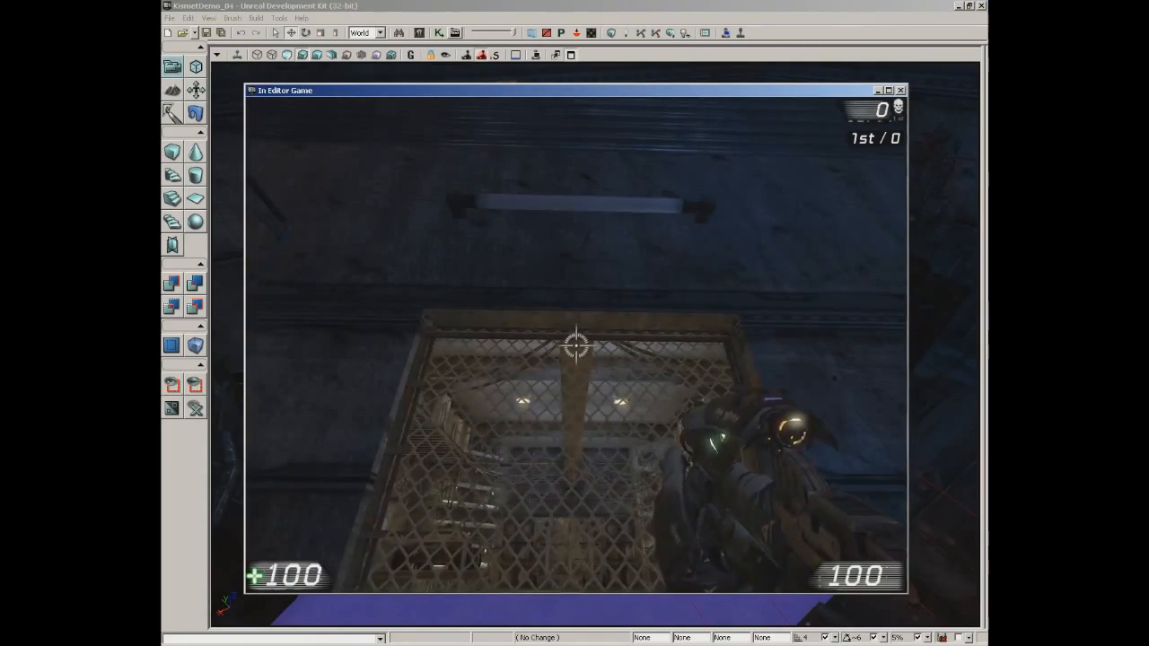
{"action": "key", "text": "w"}
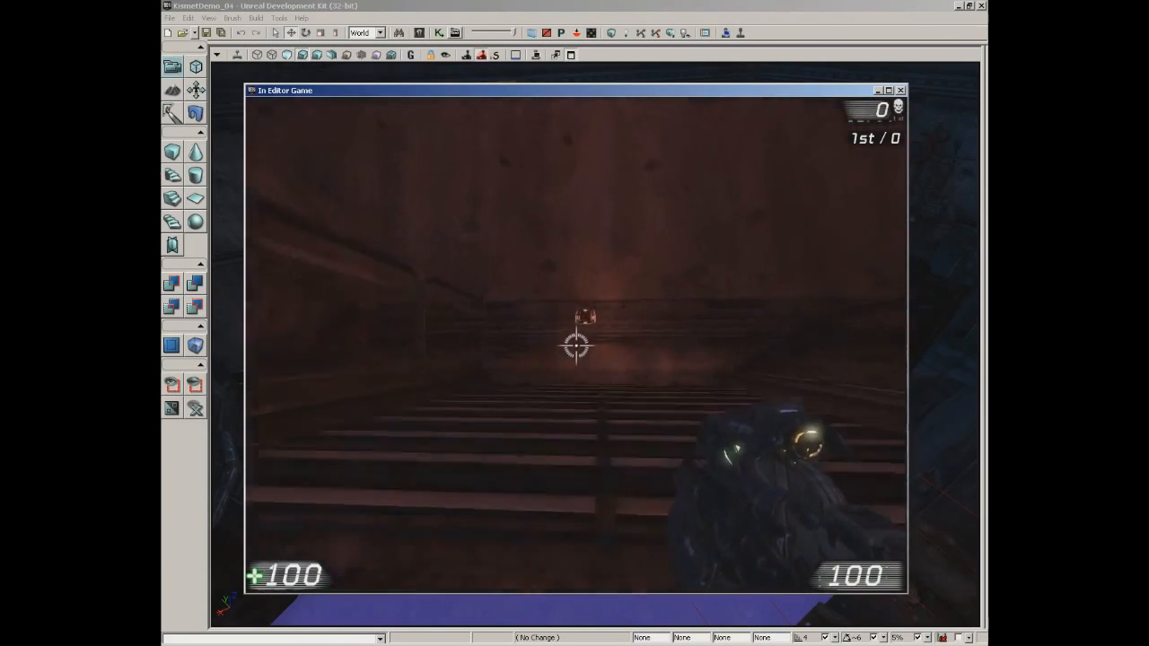
{"action": "key", "text": "w"}
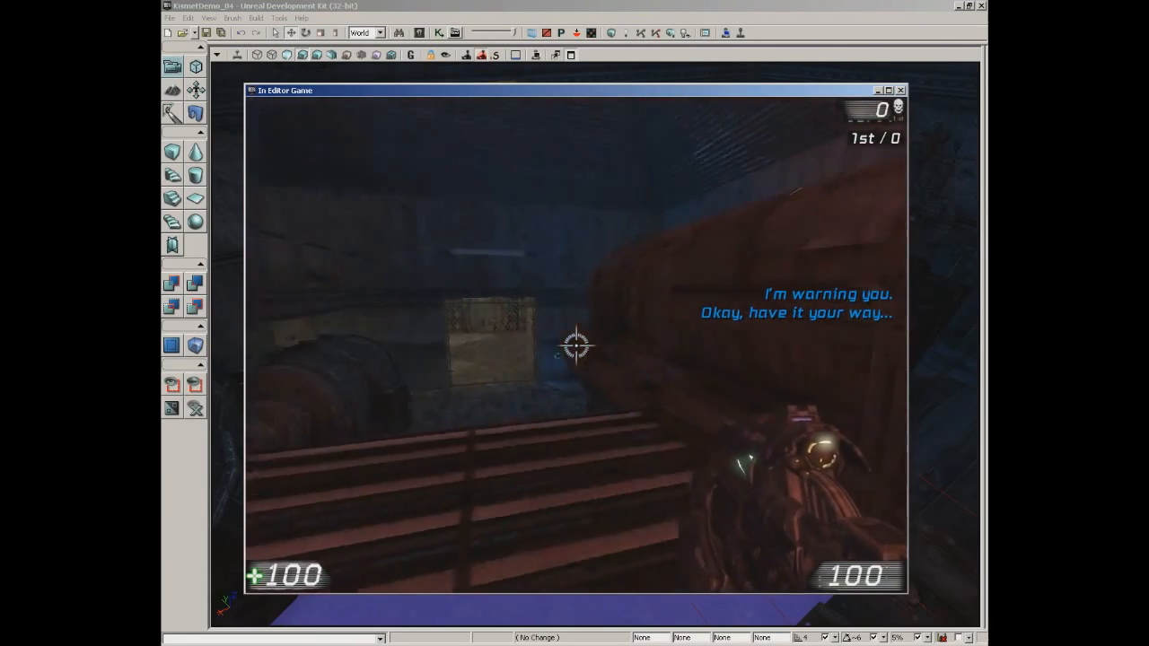
{"action": "key", "text": "w"}
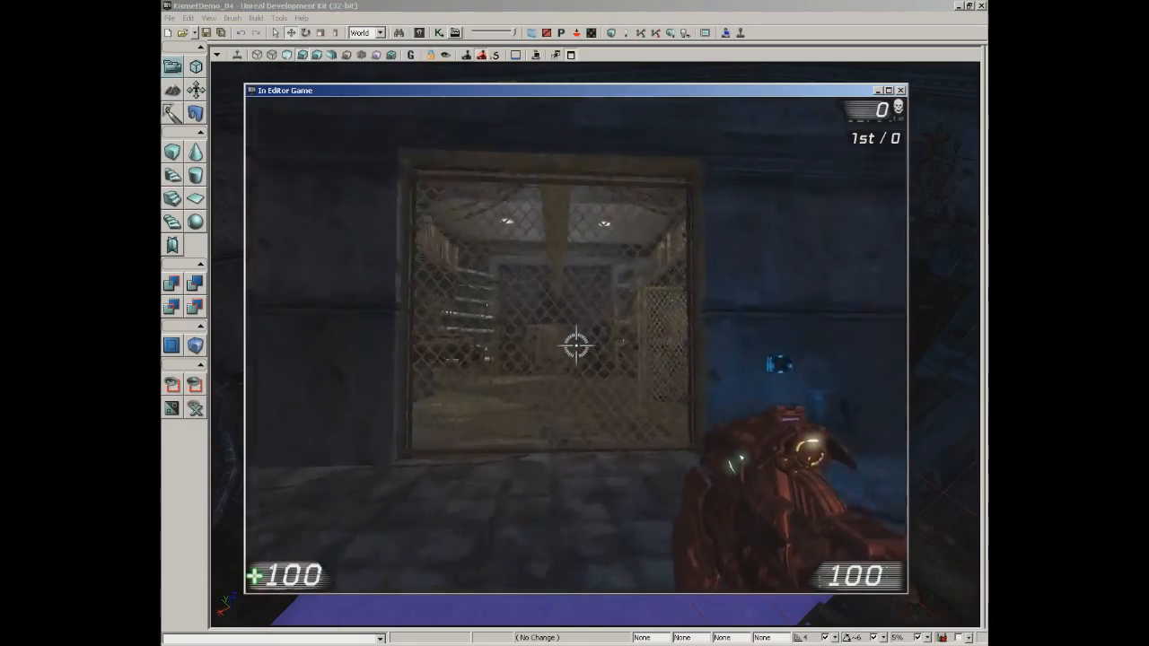
{"action": "key", "text": "w"}
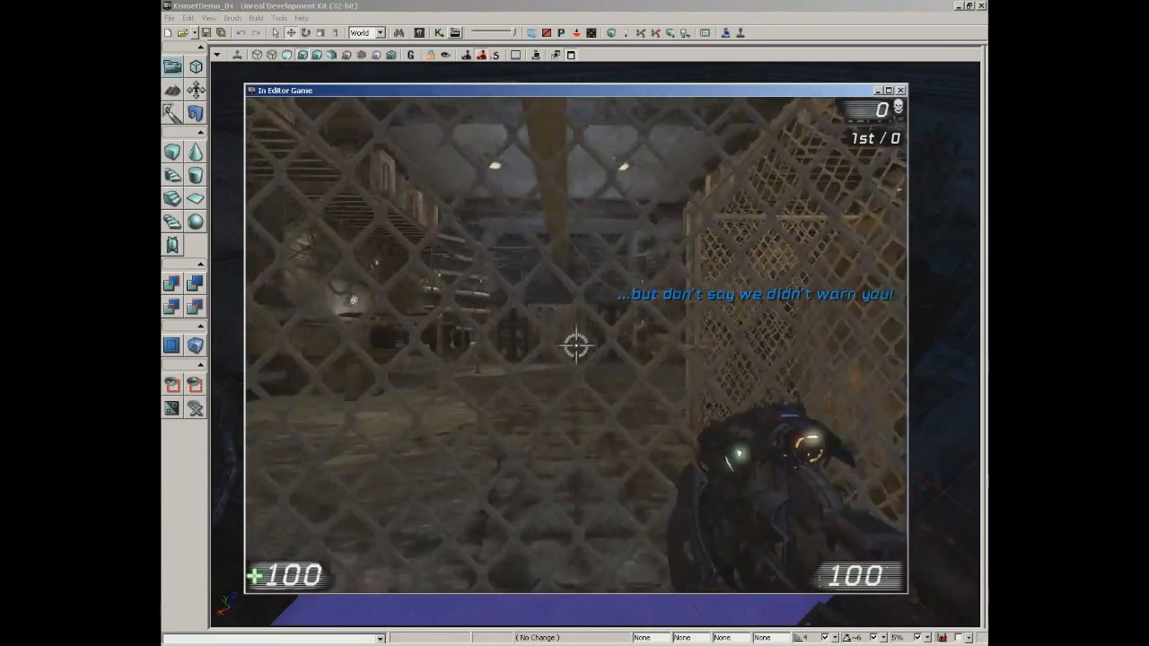
{"action": "key", "text": "w"}
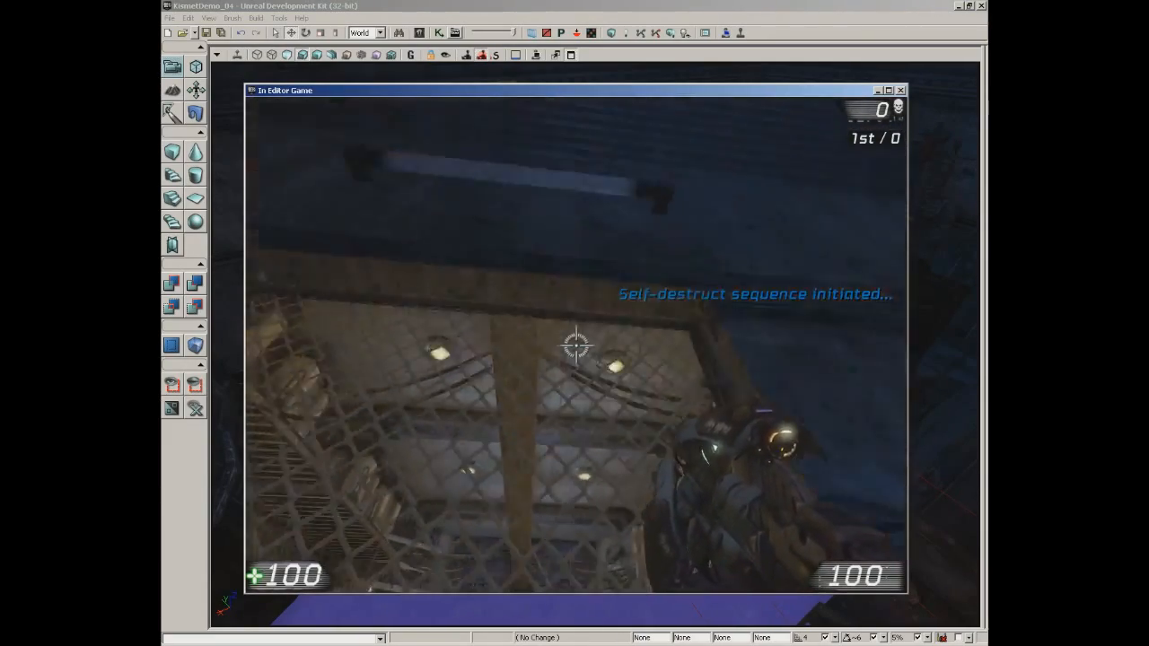
{"action": "key", "text": "w"}
{"action": "key", "text": "Escape"}
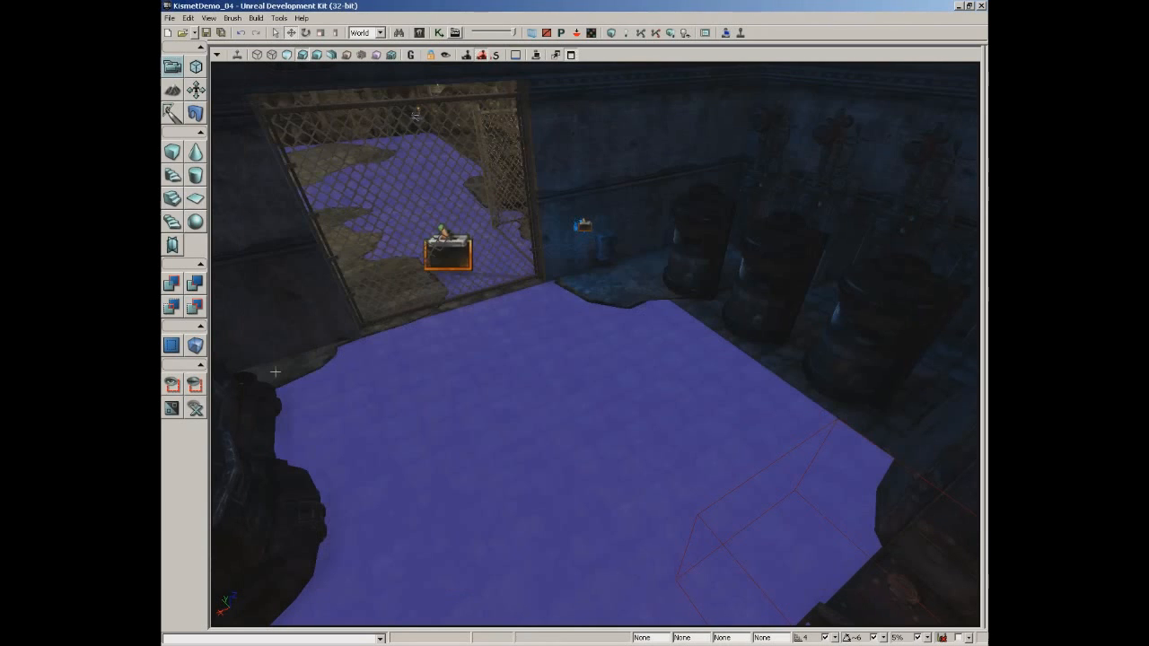
Reopen Kismet and break the link between the Switch's Link 5 output and the Toggle's Turn Off input
{"action": "left_click", "coordinate": [439, 33]}
{"action": "left_click_drag", "start_coordinate": [412, 216], "coordinate": [556, 363]}
{"action": "scroll", "coordinate": [555, 363], "scroll_direction": "down", "scroll_amount": 5}
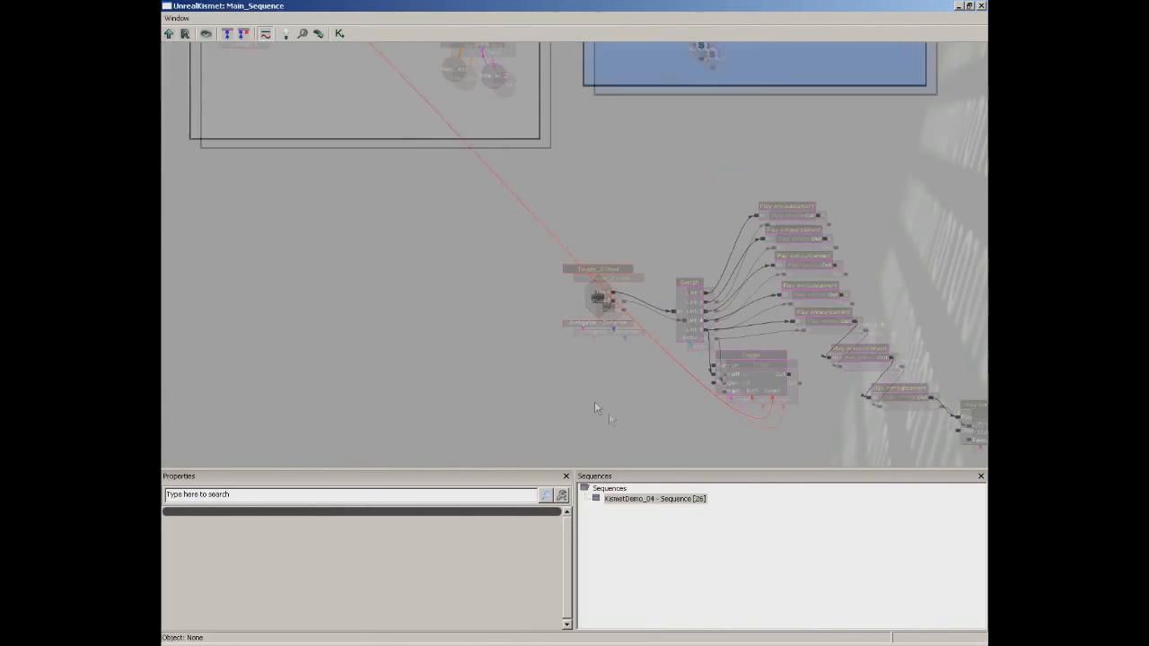
{"action": "scroll", "coordinate": [367, 159], "scroll_direction": "down", "scroll_amount": 3}
{"action": "scroll", "coordinate": [441, 326], "scroll_direction": "up", "scroll_amount": 3}
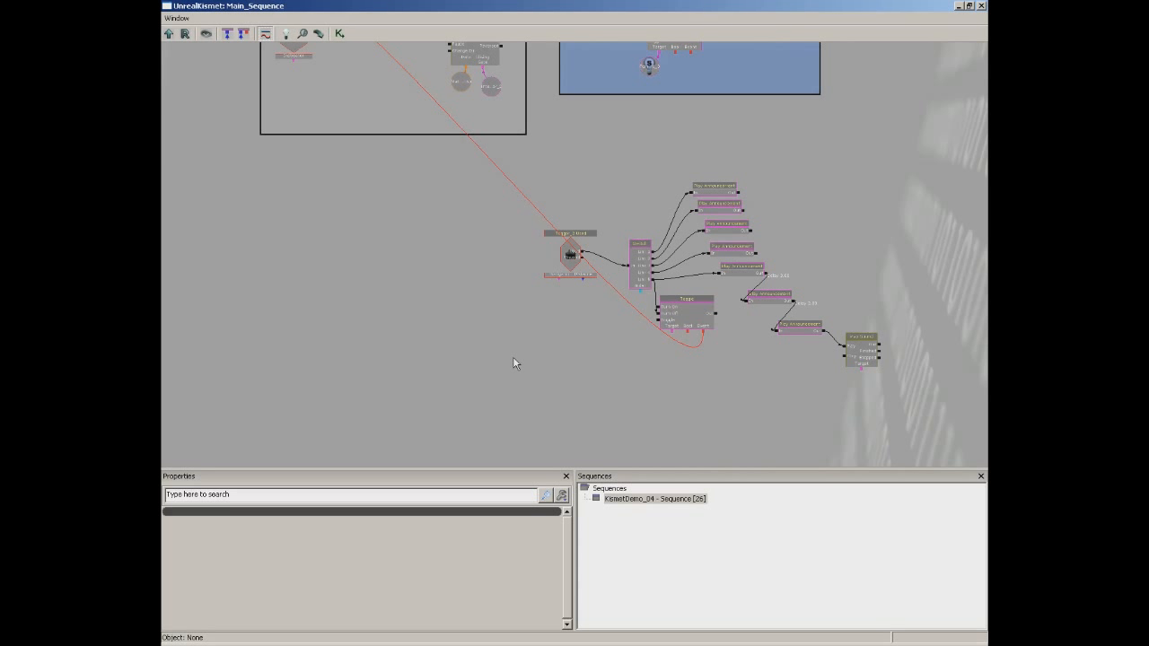
{"action": "left_click_drag", "start_coordinate": [598, 324], "coordinate": [466, 276]}
{"action": "scroll", "coordinate": [465, 258], "scroll_direction": "up", "scroll_amount": 4}
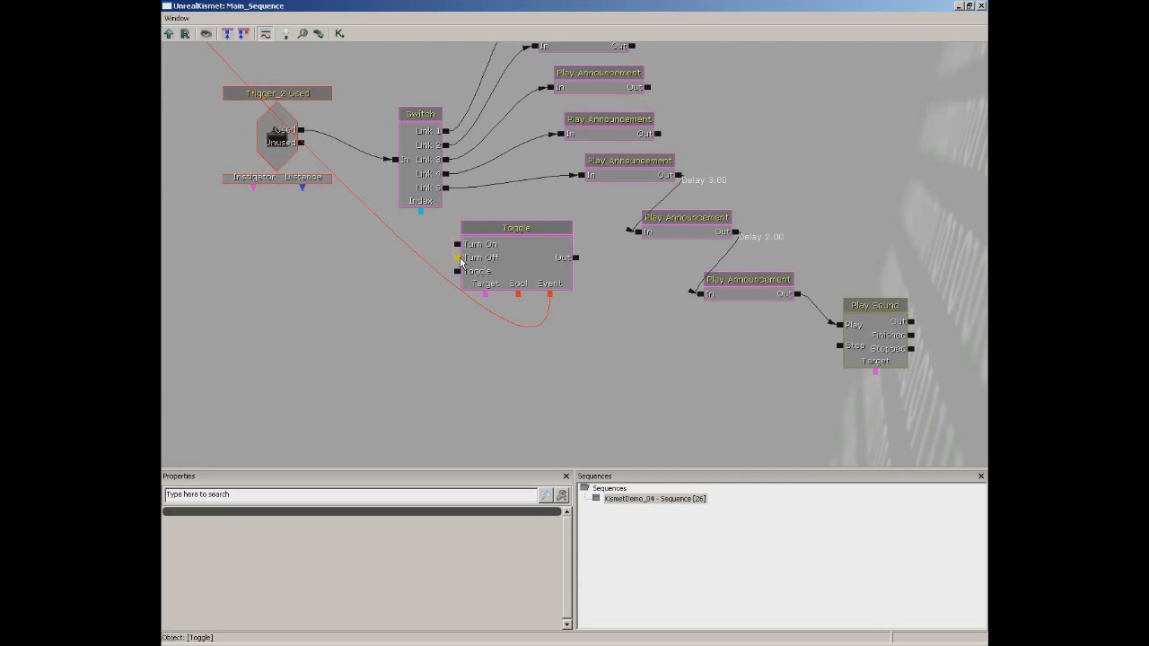
Move the Toggle action into the Door Network box and arrange it directly above the Trigger_0 Touch event
{"action": "left_click", "coordinate": [550, 272]}
{"action": "left_click_drag", "start_coordinate": [530, 256], "coordinate": [168, 147]}
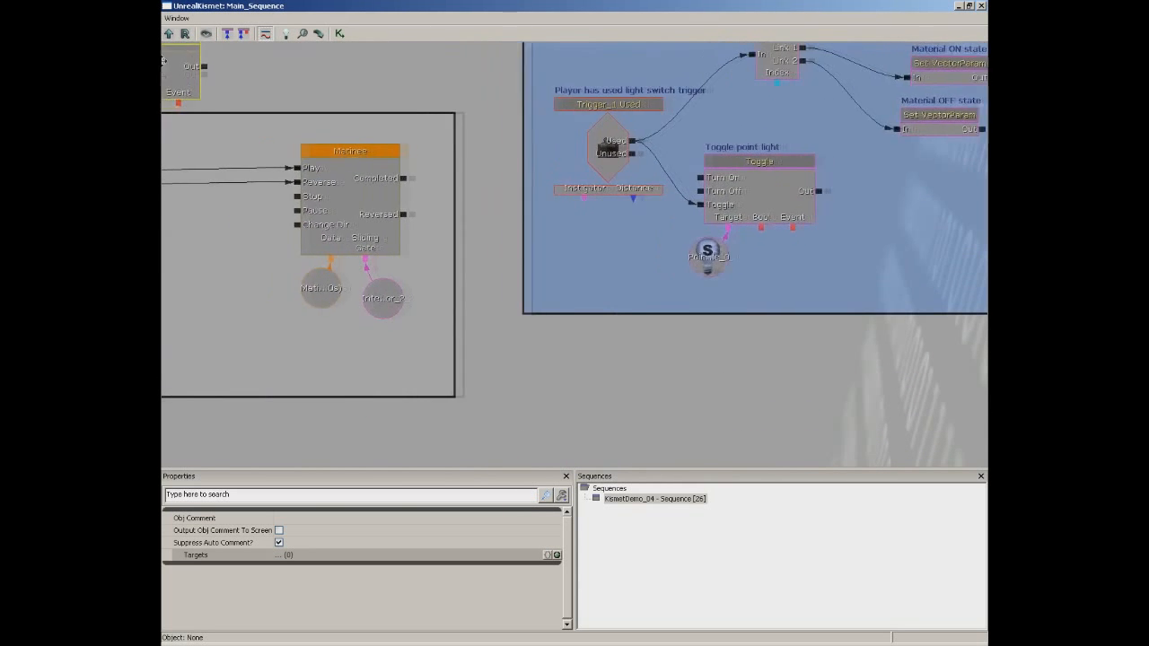
{"action": "left_click_drag", "start_coordinate": [170, 56], "coordinate": [322, 56]}
{"action": "left_click_drag", "start_coordinate": [325, 174], "coordinate": [376, 298]}
{"action": "left_click_drag", "start_coordinate": [323, 69], "coordinate": [369, 187]}
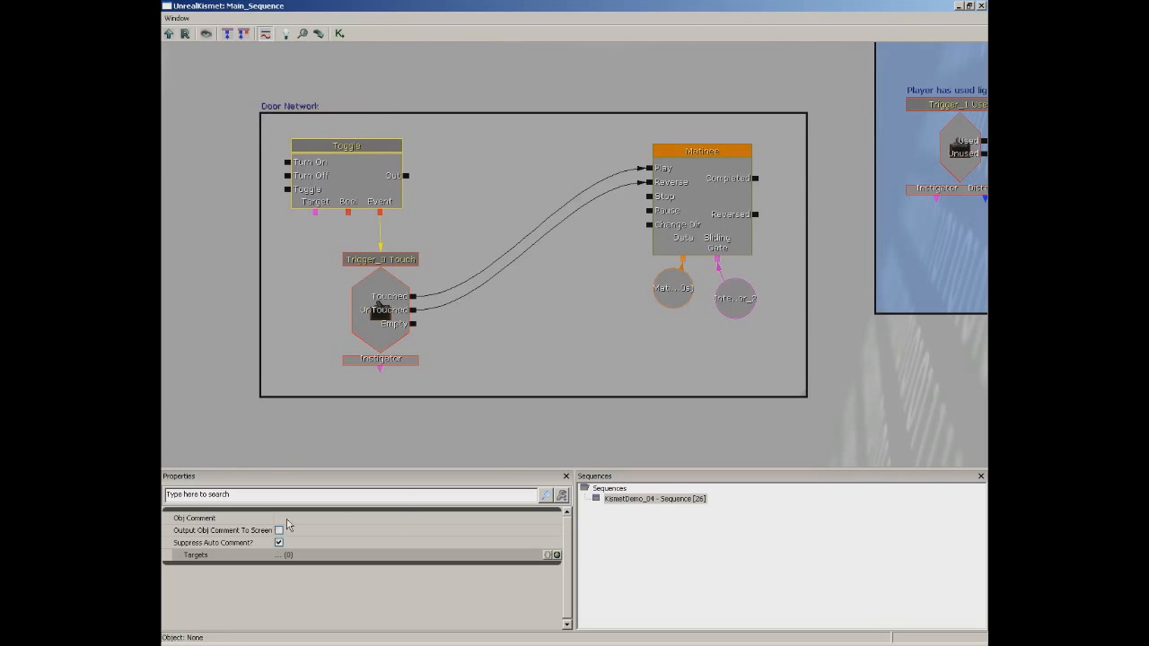
Set the Toggle action's object comment to "Door Lock Toggle"
{"action": "left_click", "coordinate": [287, 519]}
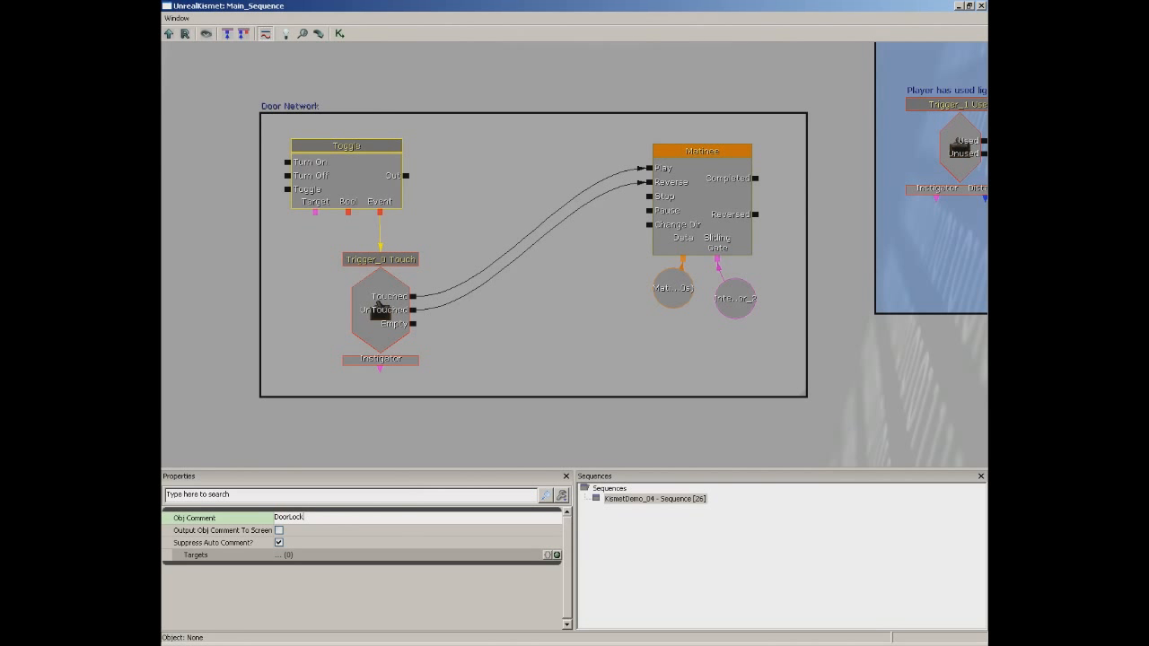
{"action": "type", "text": "DoorLockToggle"}
{"action": "key", "text": "Return"}
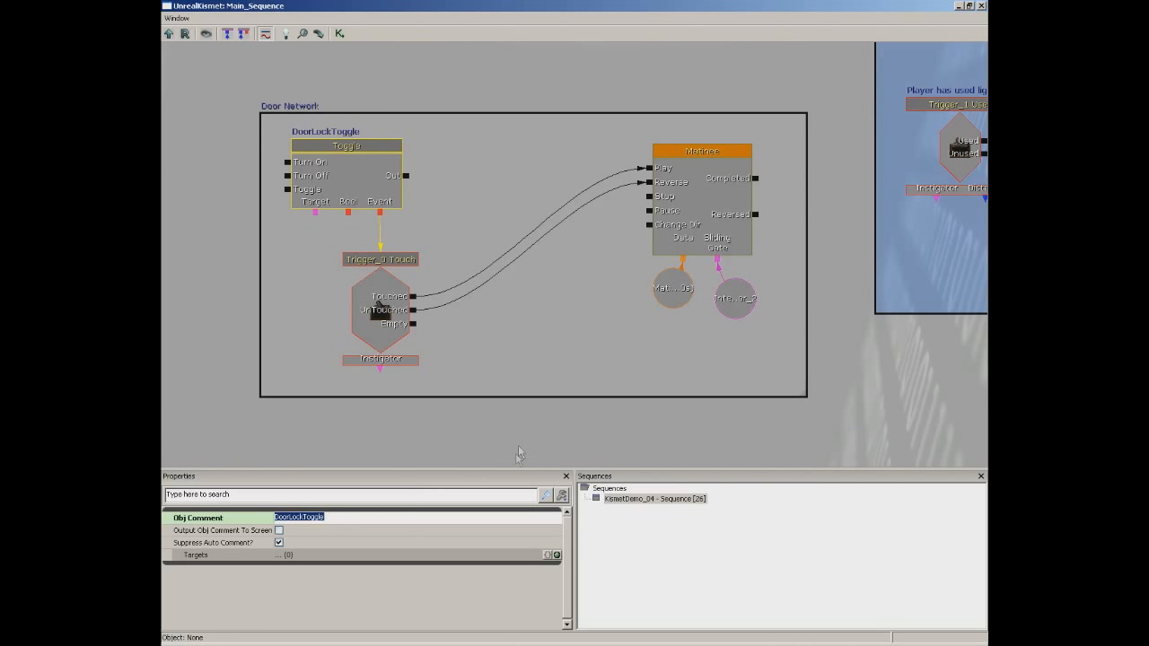
{"action": "left_click", "coordinate": [291, 520]}
{"action": "left_click", "coordinate": [305, 519]}
{"action": "left_click", "coordinate": [336, 148]}
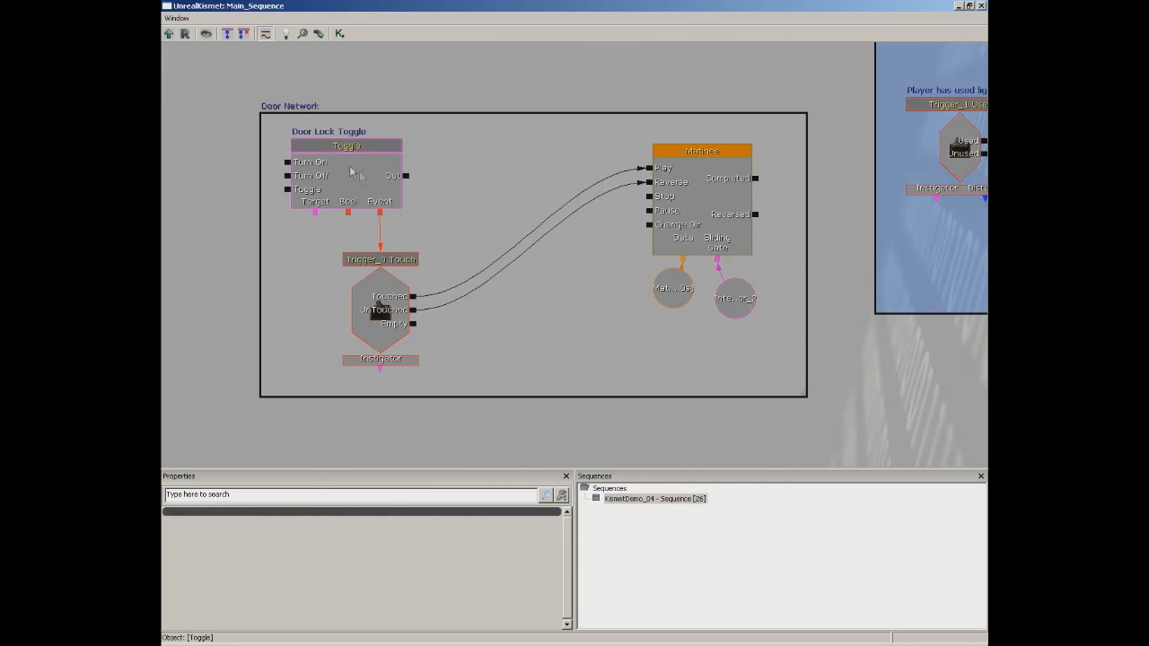
Shift the Trigger_0 Touch event and the Door Lock Toggle toward the Matinee, clearing space at the start of the Door Network
{"action": "left_click", "coordinate": [385, 306]}
{"action": "left_click_drag", "start_coordinate": [385, 306], "coordinate": [494, 304], "text": "ctrl"}
{"action": "left_click", "coordinate": [356, 180]}
{"action": "left_click_drag", "start_coordinate": [357, 181], "coordinate": [491, 191], "text": "ctrl"}
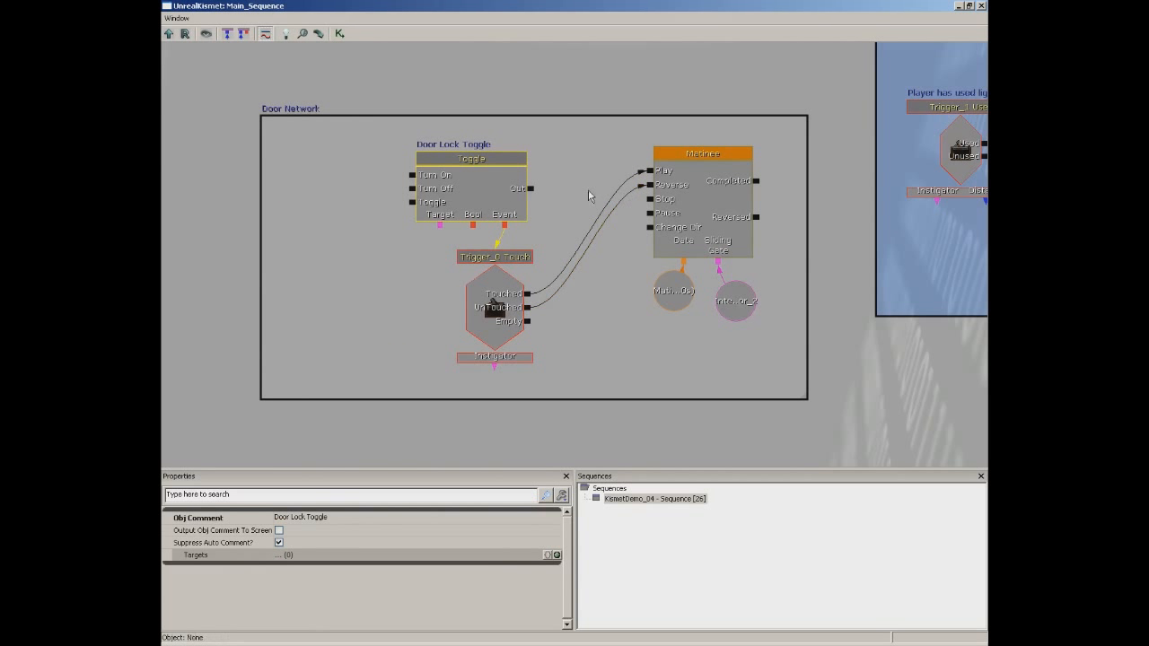
Examine the announcement network's Switch and Play Announcement chain in relation to the Door Network
{"action": "left_click_drag", "start_coordinate": [355, 187], "coordinate": [435, 214]}
{"action": "left_click_drag", "start_coordinate": [777, 416], "coordinate": [496, 194]}
{"action": "left_click_drag", "start_coordinate": [682, 302], "coordinate": [383, 102]}
{"action": "left_click_drag", "start_coordinate": [605, 318], "coordinate": [550, 292]}
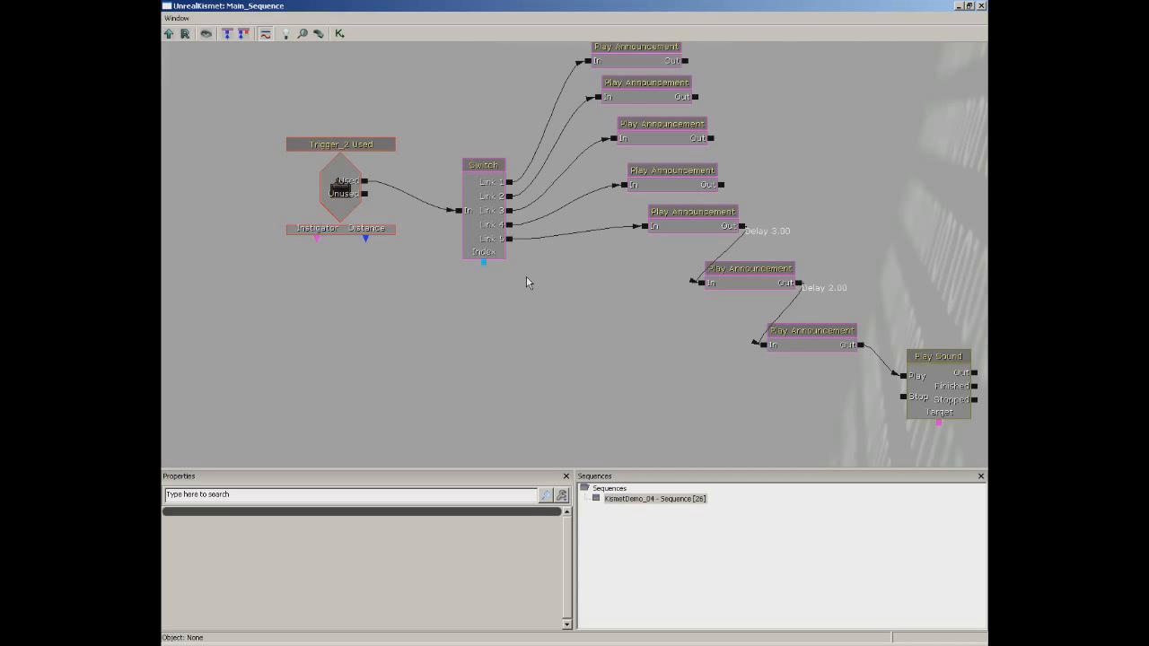
{"action": "left_click_drag", "start_coordinate": [404, 235], "coordinate": [710, 426]}
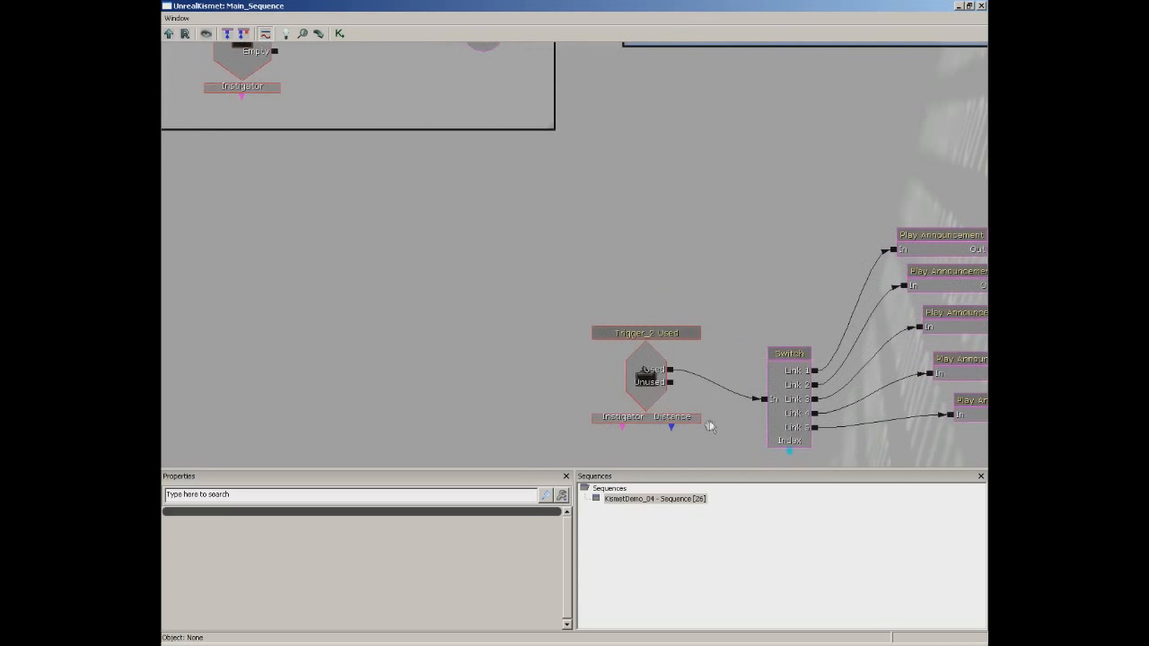
{"action": "left_click_drag", "start_coordinate": [416, 265], "coordinate": [652, 385]}
{"action": "left_click_drag", "start_coordinate": [464, 284], "coordinate": [554, 414]}
{"action": "left_click_drag", "start_coordinate": [416, 224], "coordinate": [420, 265]}
Add a Remote Event to the Door Network in the free space before the Door Lock Toggle
{"action": "right_click", "coordinate": [355, 187]}
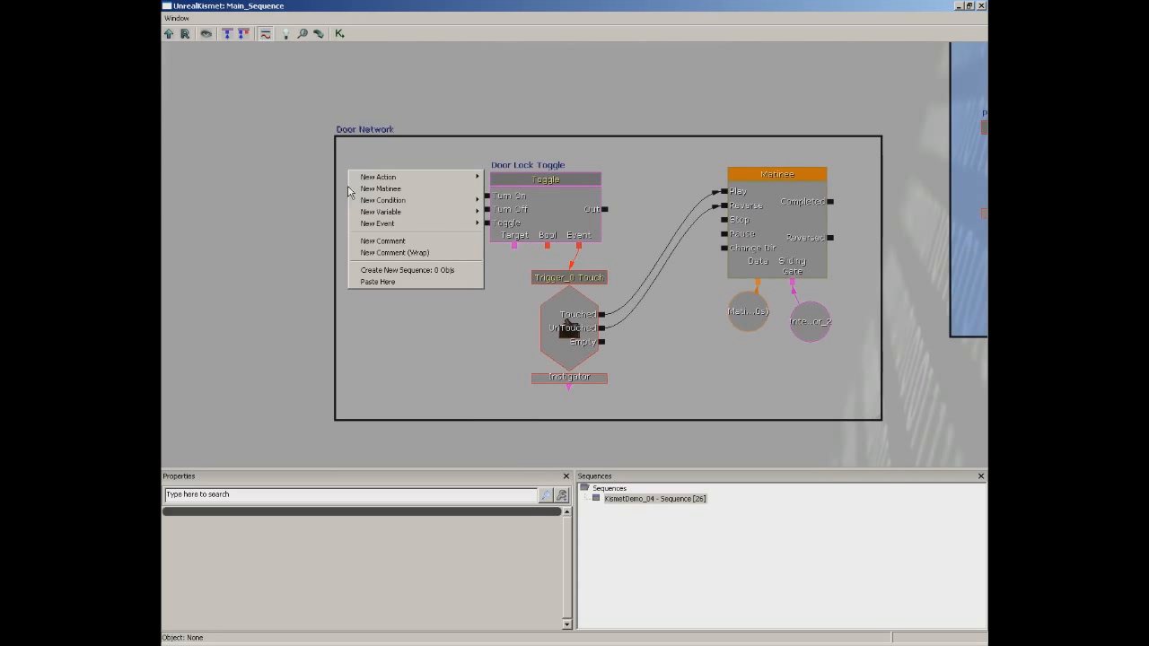
{"action": "mouse_move", "coordinate": [368, 228]}
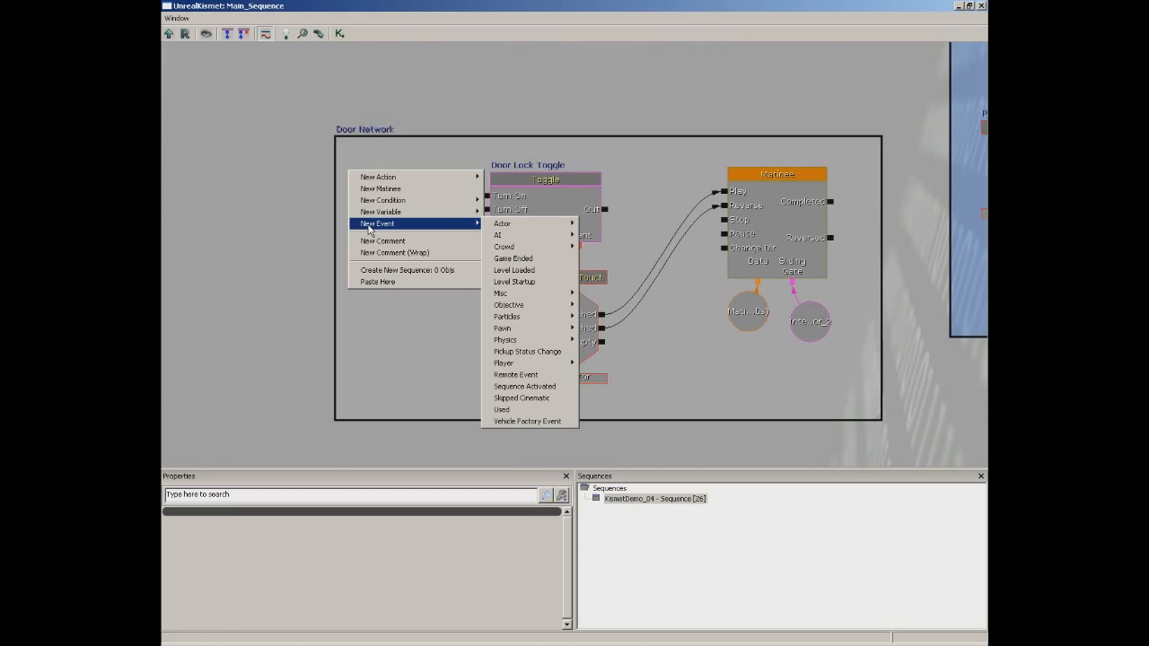
{"action": "left_click", "coordinate": [522, 376]}
{"action": "left_click_drag", "start_coordinate": [412, 230], "coordinate": [410, 216]}
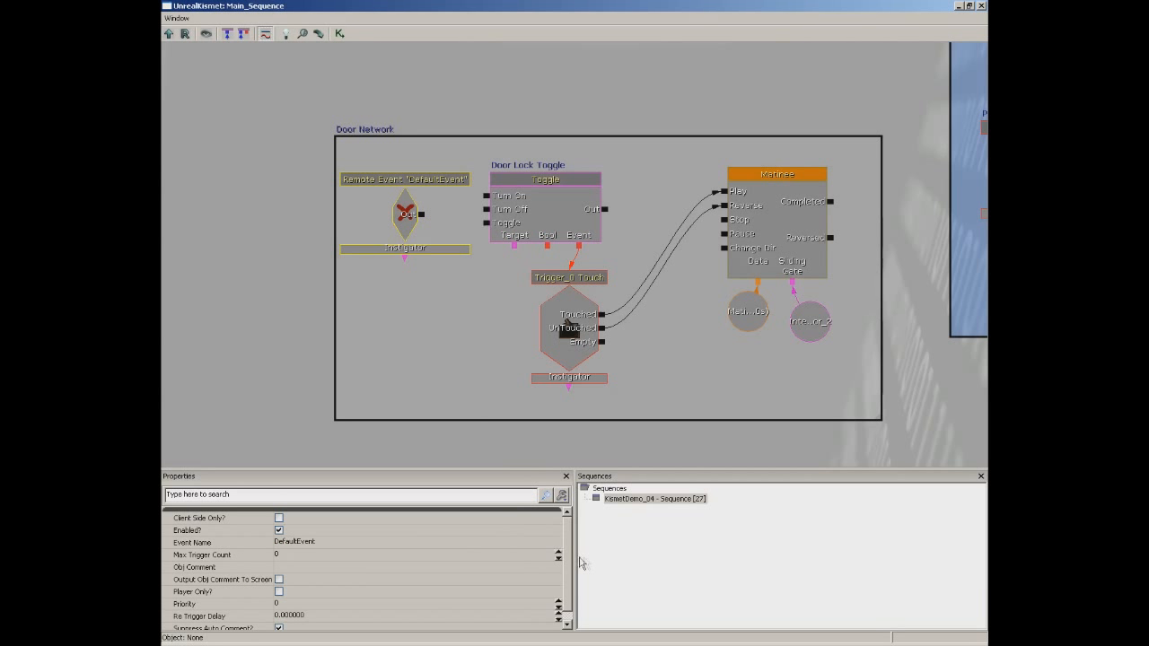
Set the Remote Event's Event Name to LockDoor and connect its Out to the Door Lock Toggle's Turn Off input
{"action": "left_click", "coordinate": [317, 543]}
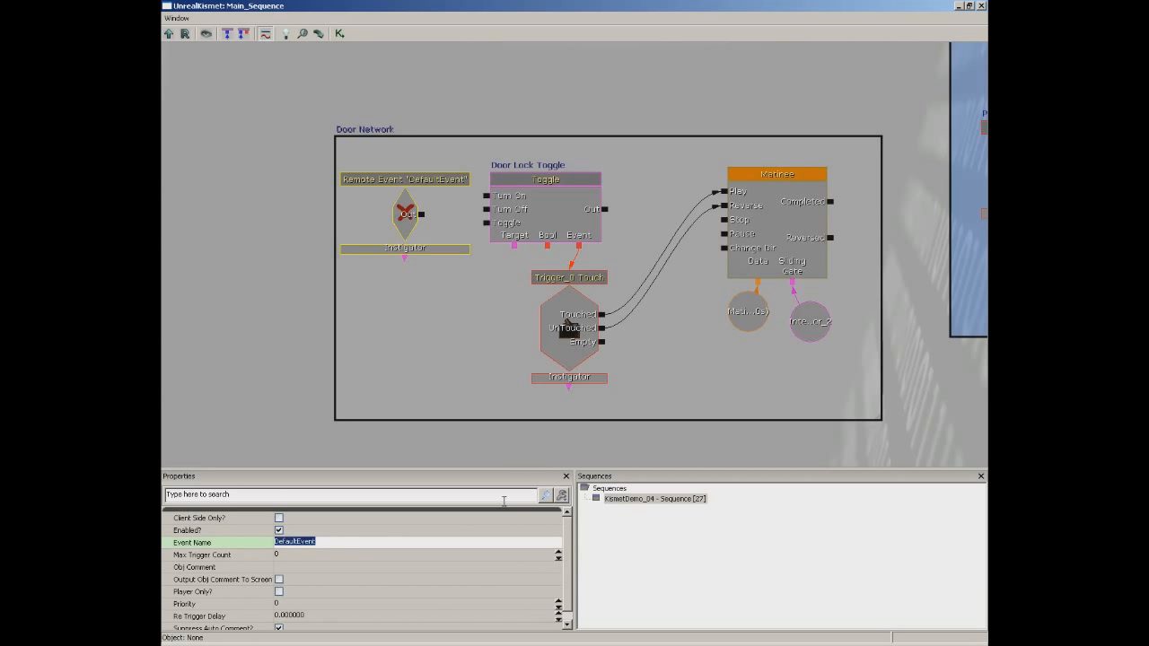
{"action": "type", "text": "LockDoor"}
{"action": "left_click", "coordinate": [417, 377]}
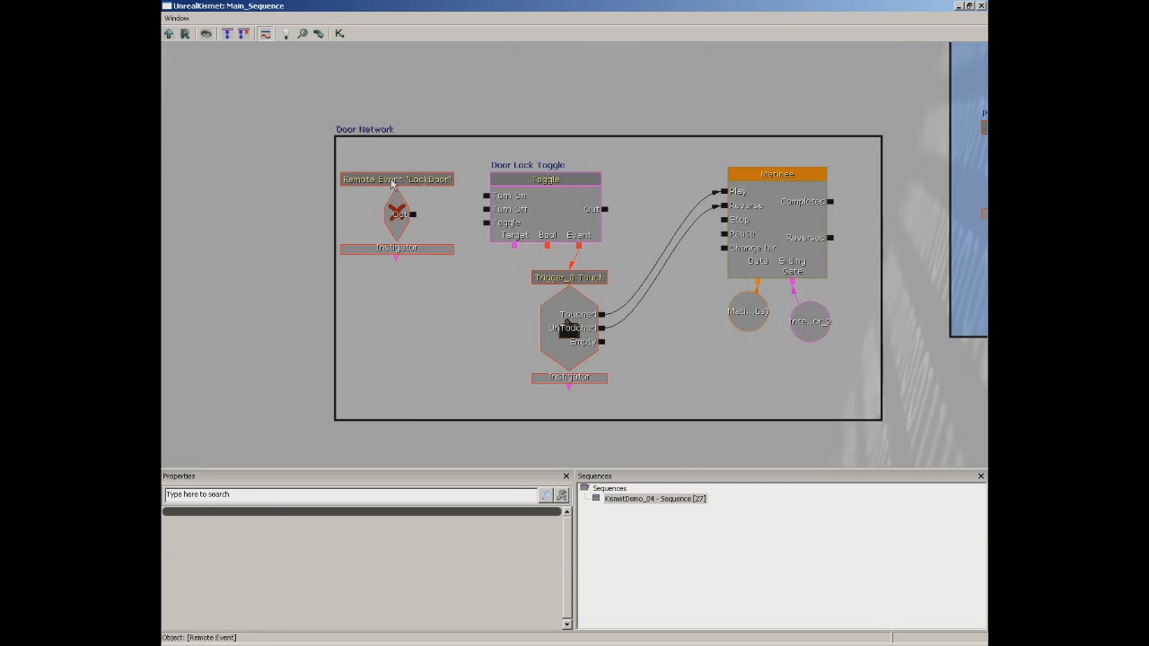
{"action": "left_click_drag", "start_coordinate": [412, 214], "coordinate": [486, 212]}
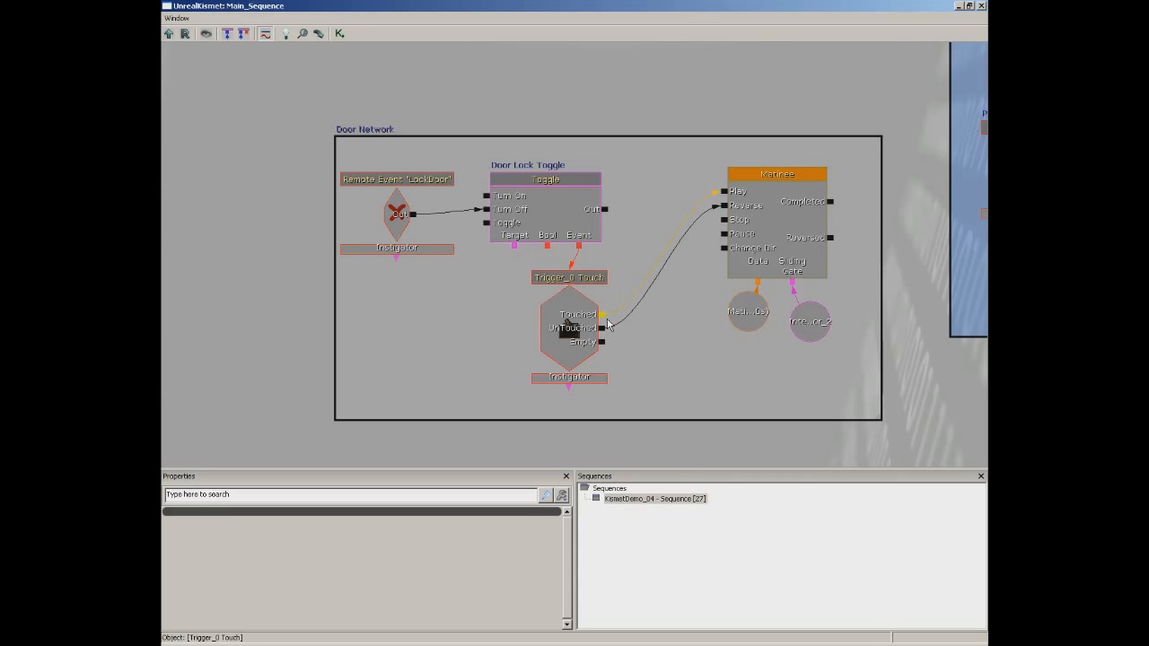
Add an Activate Remote Event action in the free space below the announcement network's Switch
{"action": "left_click_drag", "start_coordinate": [607, 323], "coordinate": [602, 328]}
{"action": "left_click_drag", "start_coordinate": [788, 437], "coordinate": [476, 68]}
{"action": "left_click_drag", "start_coordinate": [662, 232], "coordinate": [360, 102]}
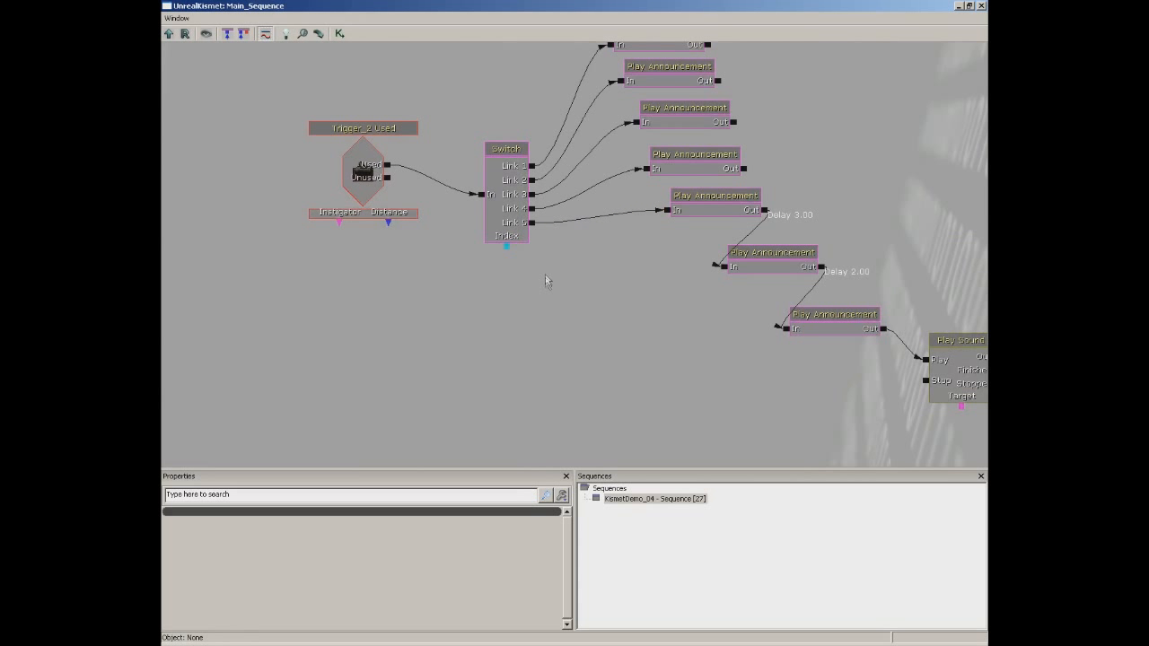
{"action": "right_click", "coordinate": [547, 262]}
{"action": "mouse_move", "coordinate": [571, 251]}
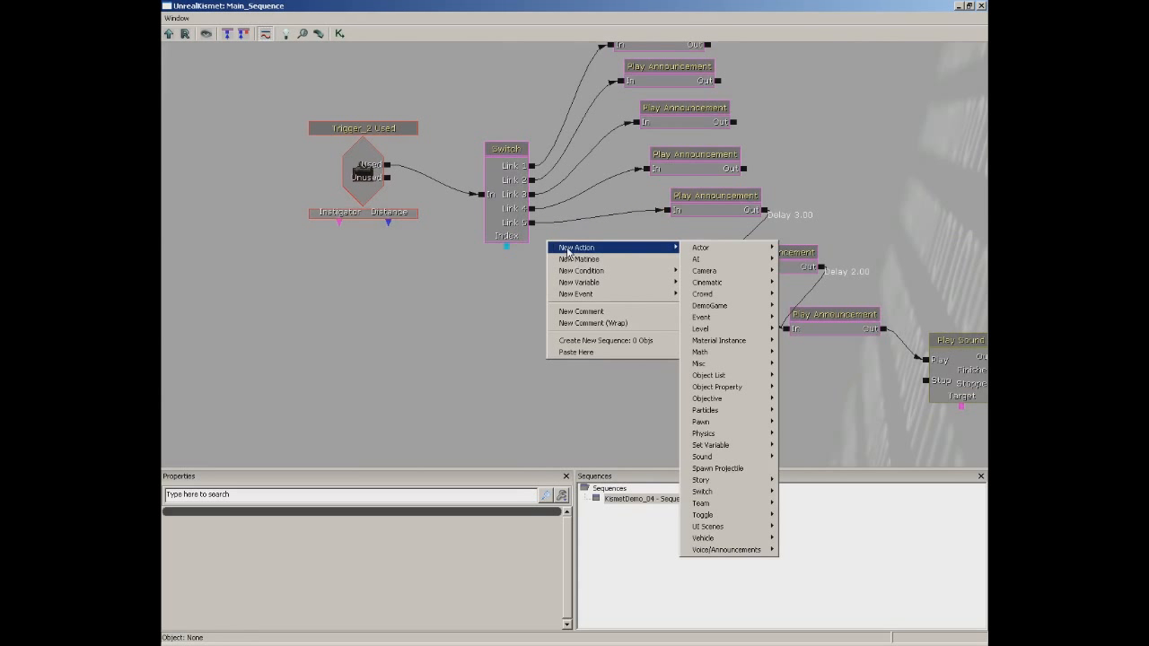
{"action": "mouse_move", "coordinate": [716, 255]}
{"action": "mouse_move", "coordinate": [717, 319]}
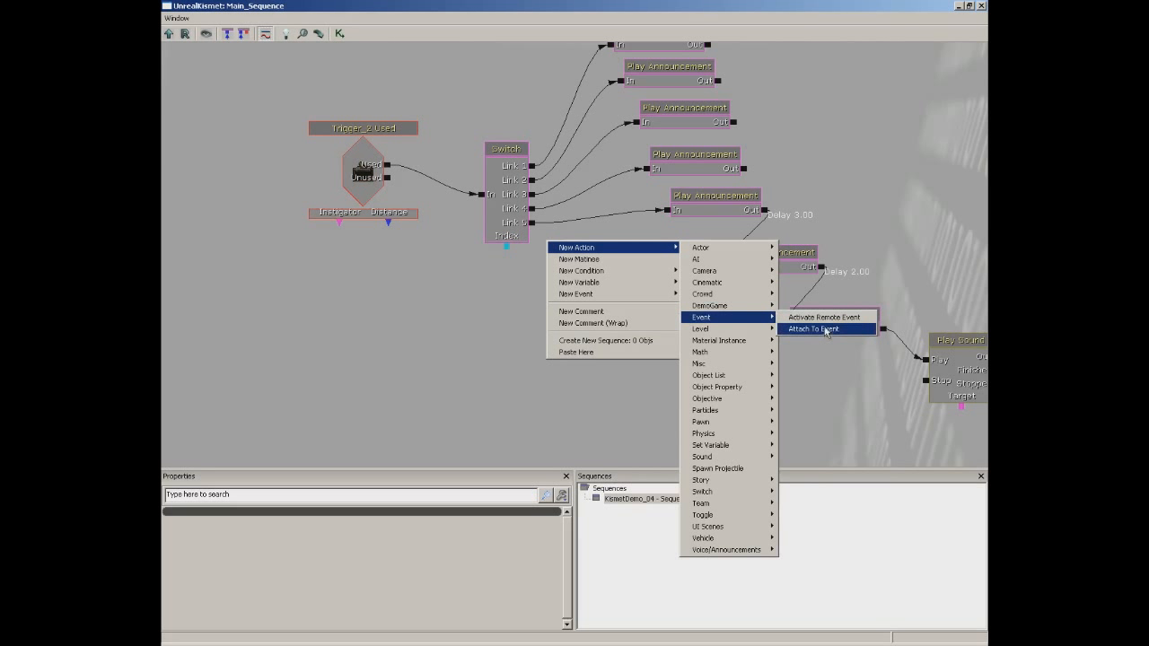
{"action": "left_click", "coordinate": [846, 320]}
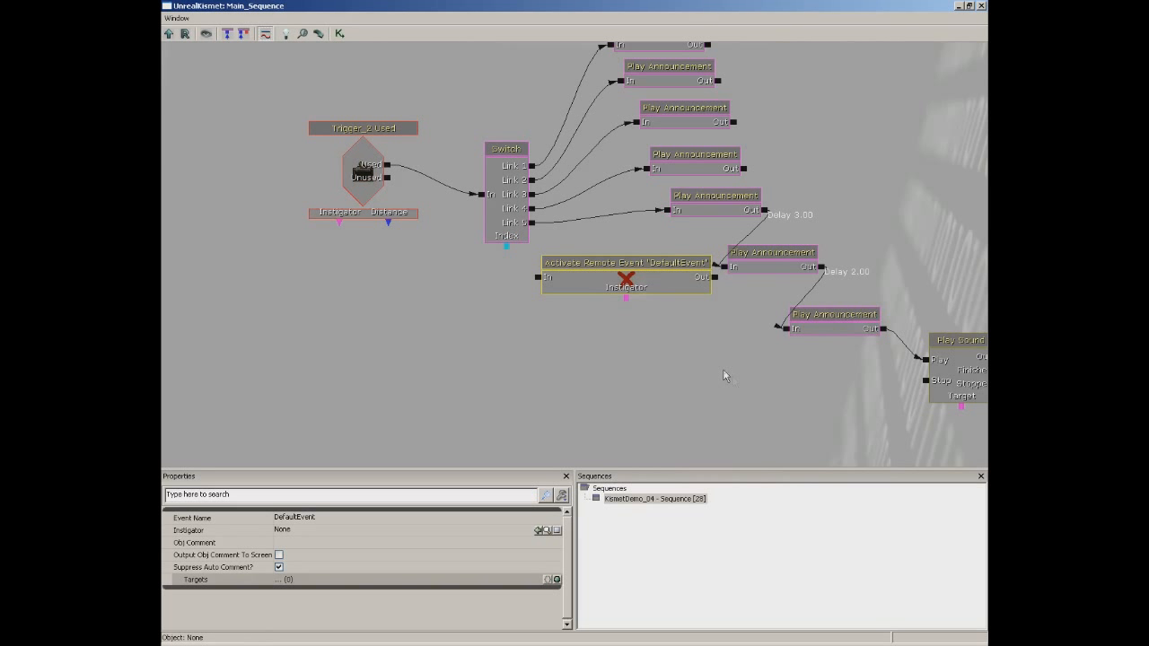
{"action": "left_click_drag", "start_coordinate": [635, 283], "coordinate": [610, 341]}
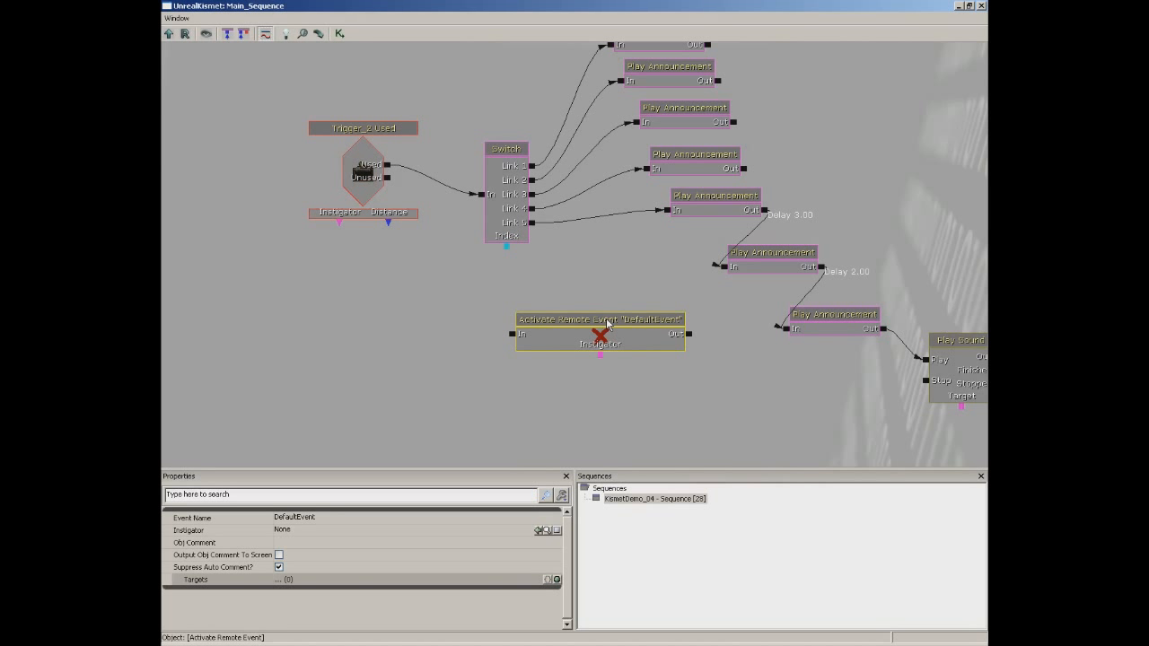
Set the Activate Remote Event's Event Name to LockDoor and connect the Switch's Link 5 output to its In
{"action": "left_click", "coordinate": [302, 520]}
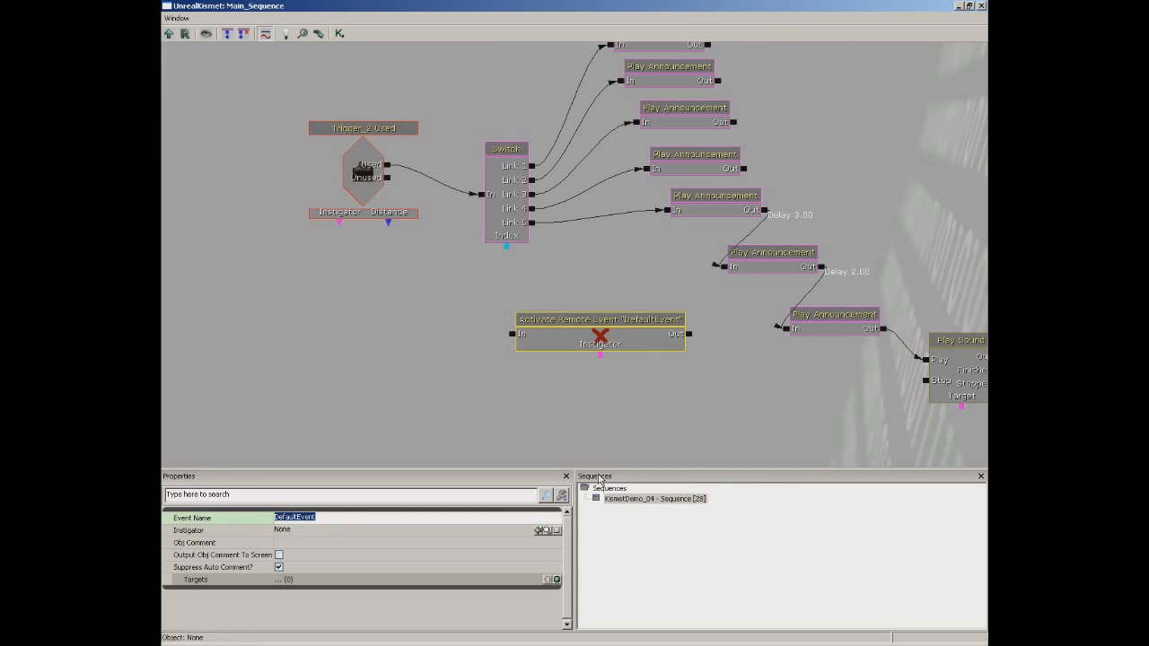
{"action": "type", "text": "LockDoor"}
{"action": "key", "text": "Return"}
{"action": "left_click_drag", "start_coordinate": [503, 386], "coordinate": [555, 424]}
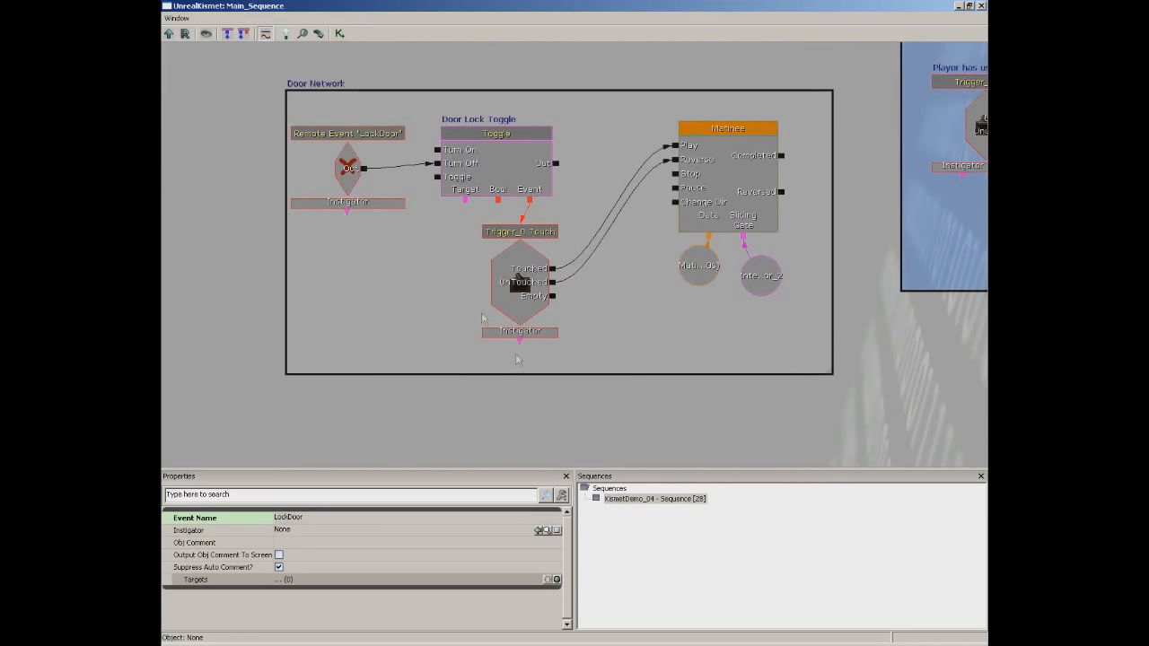
{"action": "left_click_drag", "start_coordinate": [352, 184], "coordinate": [552, 334]}
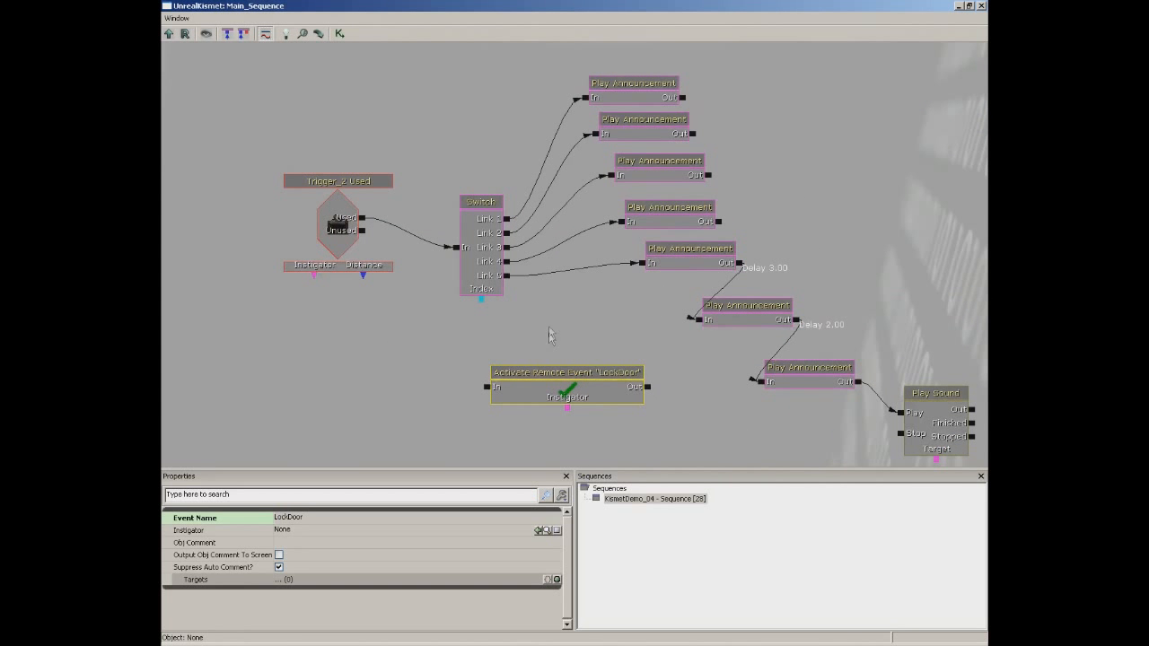
{"action": "left_click_drag", "start_coordinate": [508, 276], "coordinate": [486, 387]}
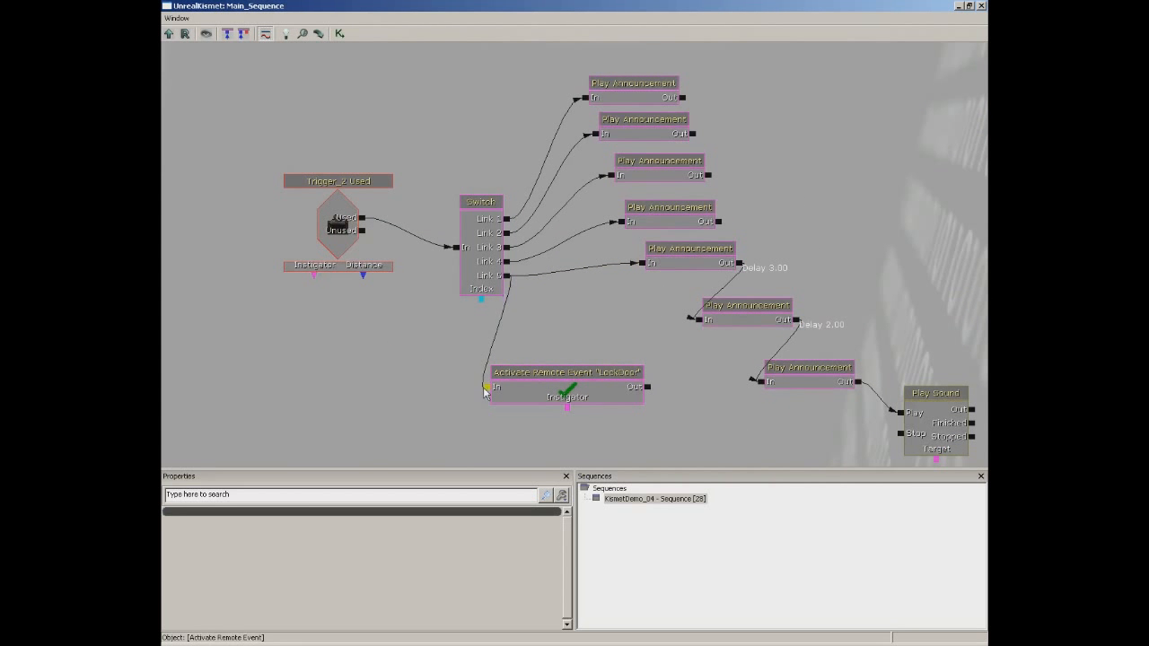
Examine the Trigger_2 announcement network alongside the Door Network and the LockDoor remote event that ties them together
{"action": "left_click", "coordinate": [982, 7]}
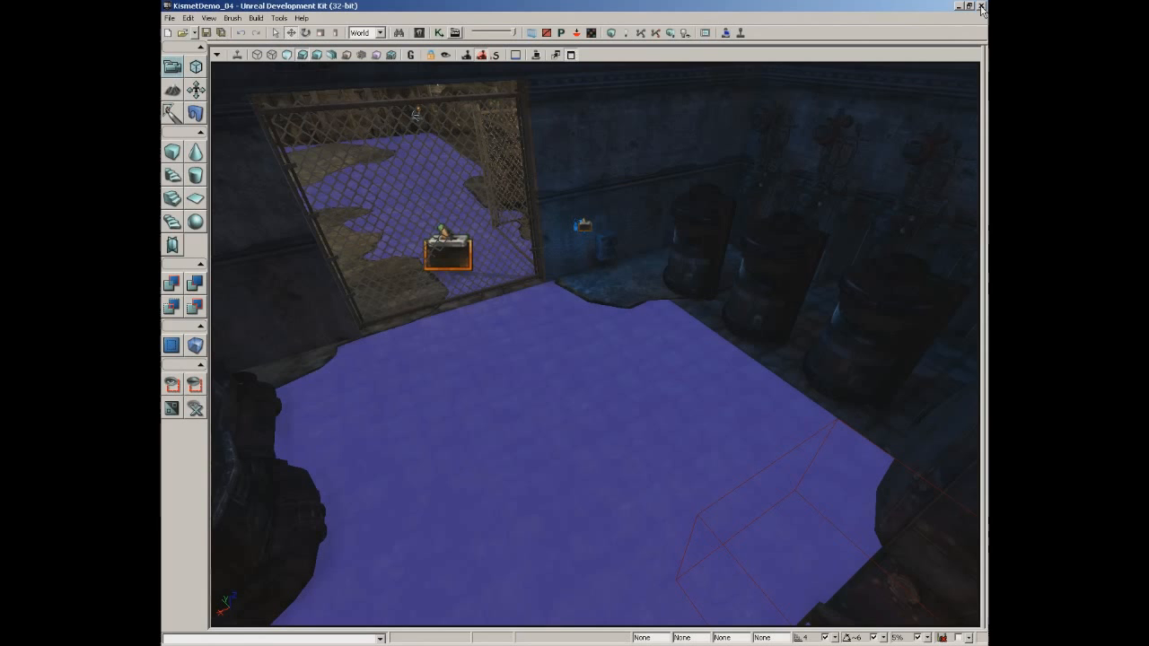
{"action": "left_click", "coordinate": [445, 48]}
{"action": "double_click", "coordinate": [566, 373]}
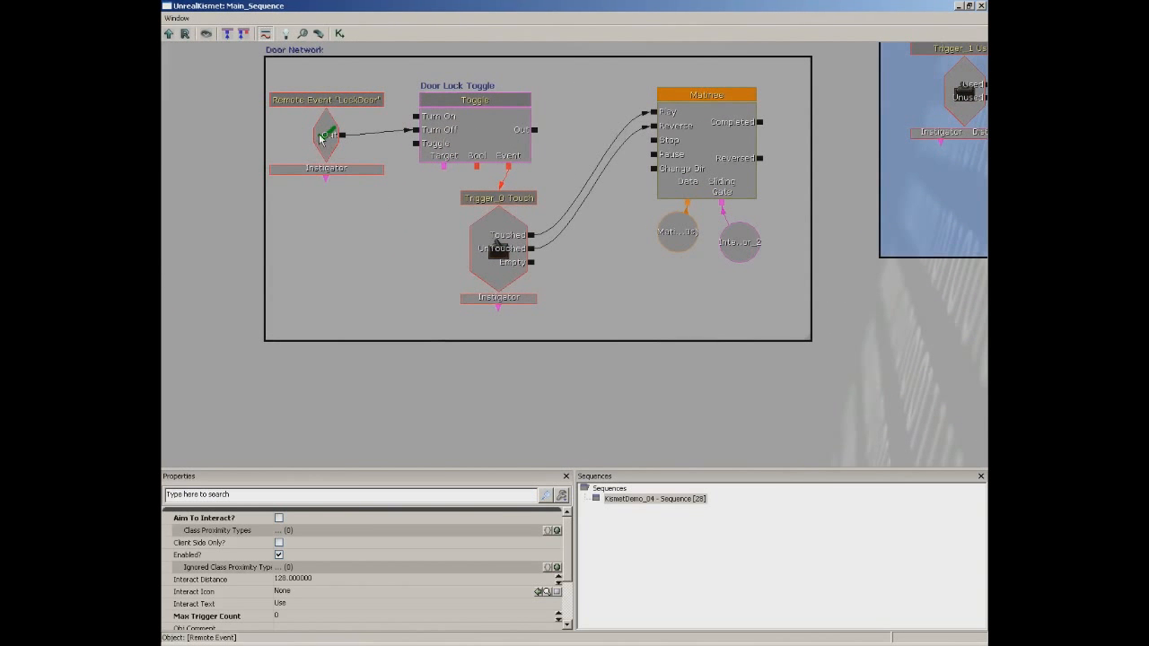
{"action": "left_click_drag", "start_coordinate": [431, 267], "coordinate": [190, 58]}
{"action": "left_click_drag", "start_coordinate": [835, 453], "coordinate": [586, 240]}
{"action": "left_click", "coordinate": [605, 225]}
{"action": "left_click", "coordinate": [551, 310]}
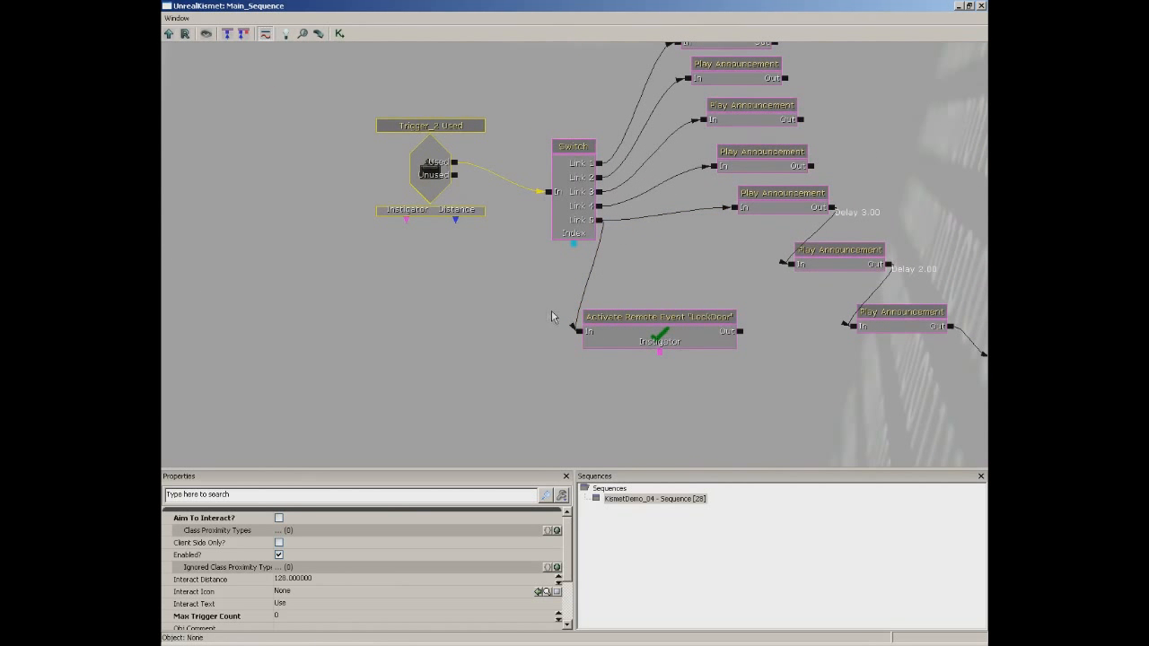
{"action": "scroll", "coordinate": [511, 233], "scroll_direction": "down", "scroll_amount": 5}
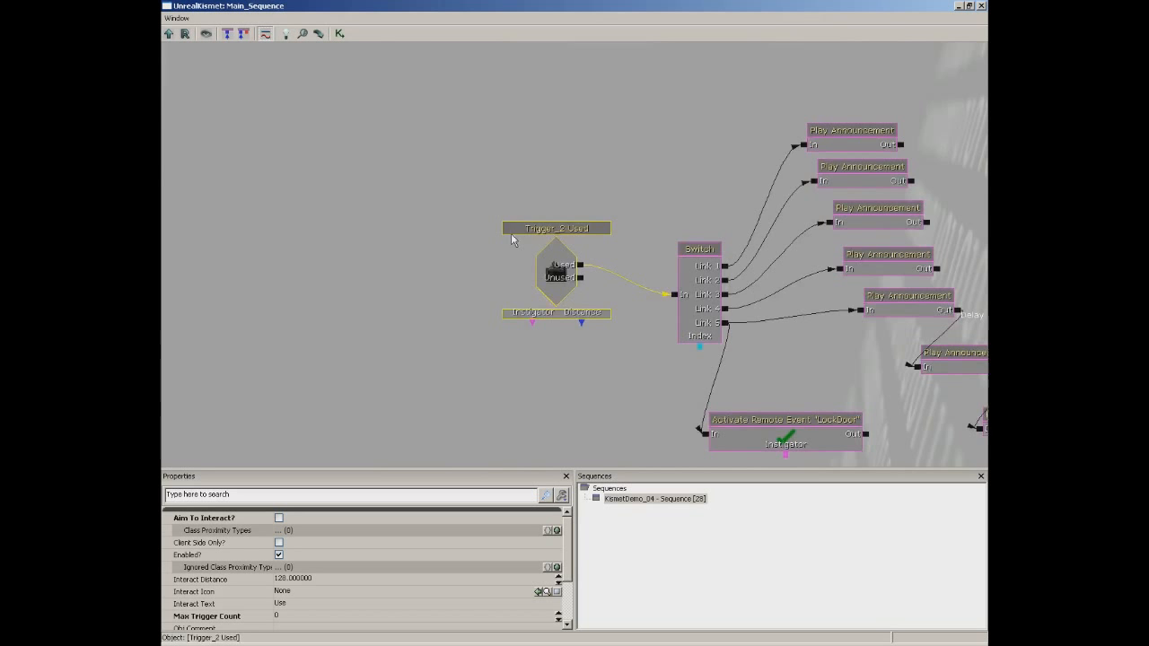
{"action": "left_click_drag", "start_coordinate": [469, 188], "coordinate": [490, 242]}
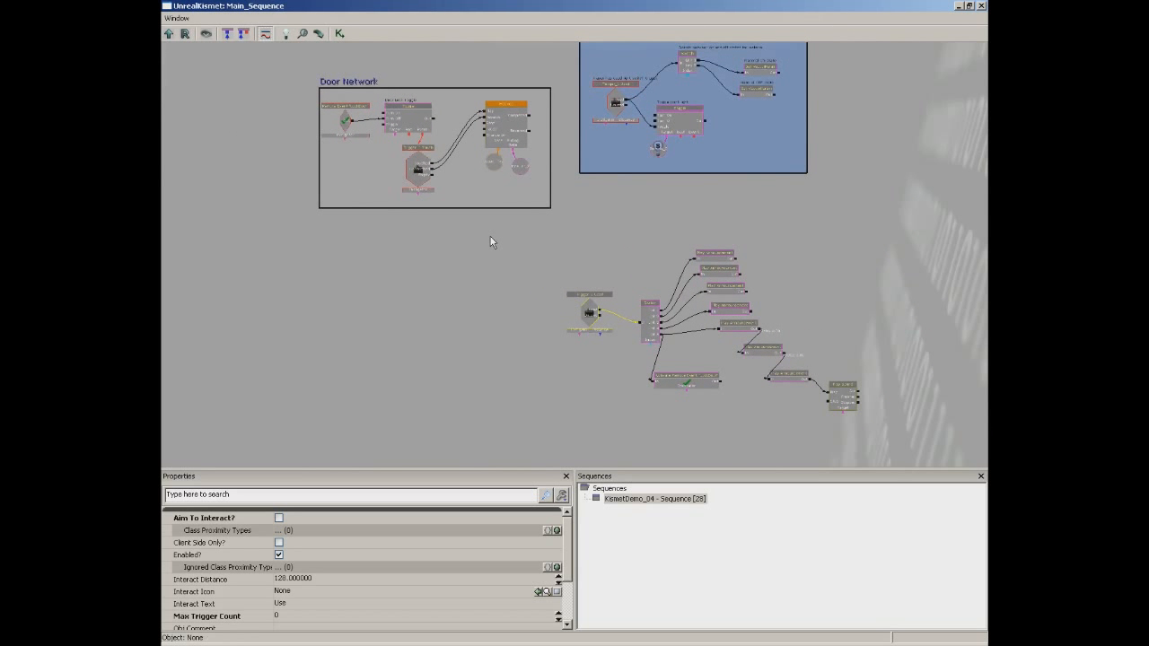
Close Kismet and start an in-editor play session from the floor in front of the gate
{"action": "left_click", "coordinate": [982, 6]}
{"action": "right_click", "coordinate": [565, 222]}
{"action": "left_click", "coordinate": [596, 444]}
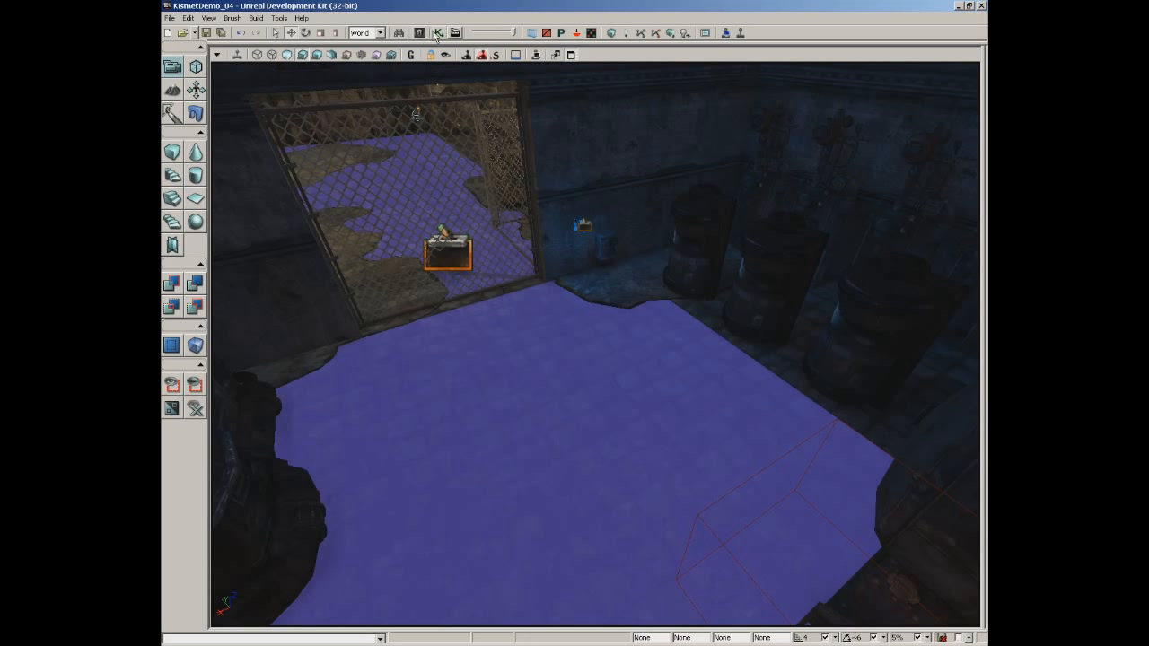
{"action": "right_click", "coordinate": [506, 476]}
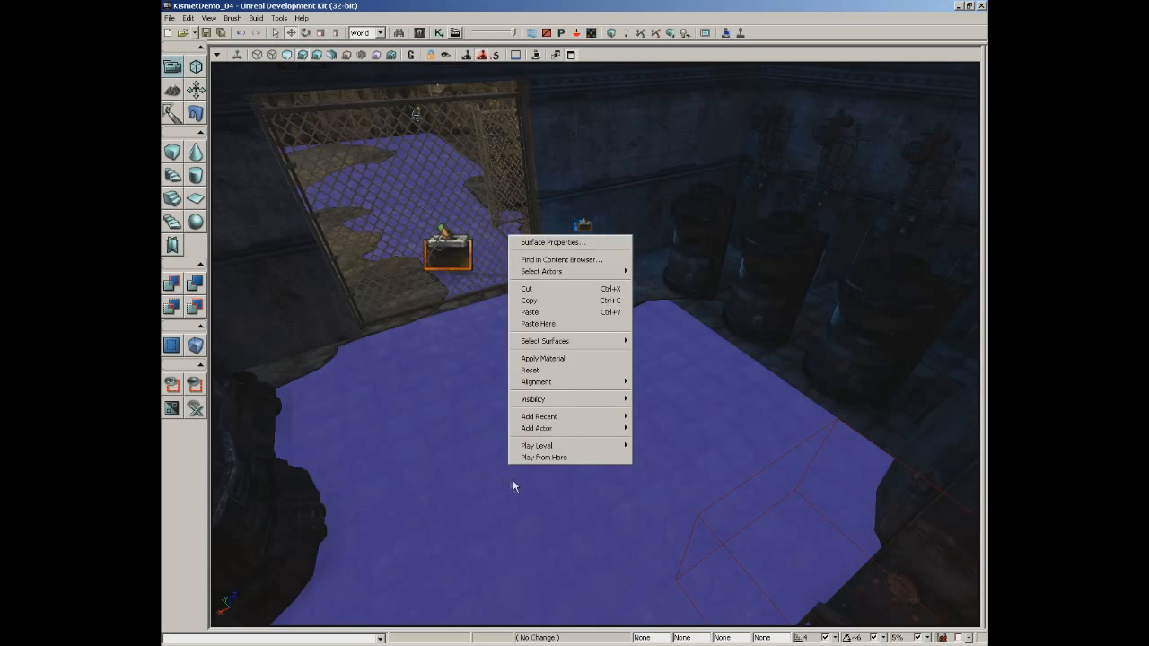
{"action": "left_click", "coordinate": [525, 456]}
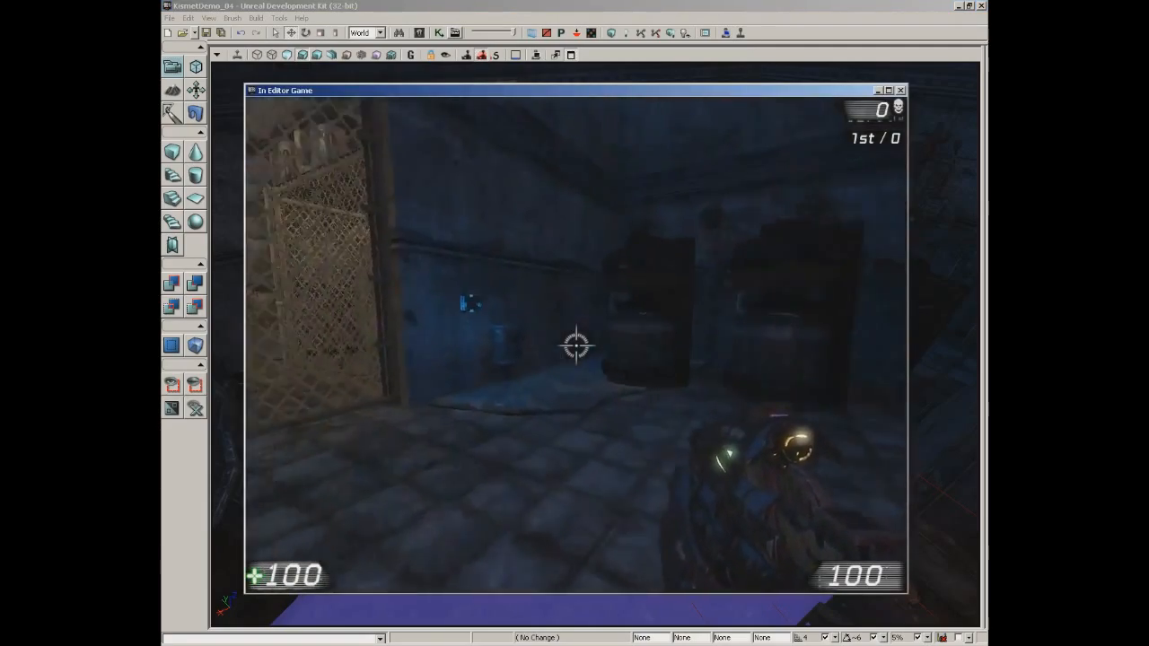
Test the door lock by using the wall switch repeatedly and walking back to the gate, and end the play session
{"action": "key", "text": "w"}
{"action": "key", "text": "w"}
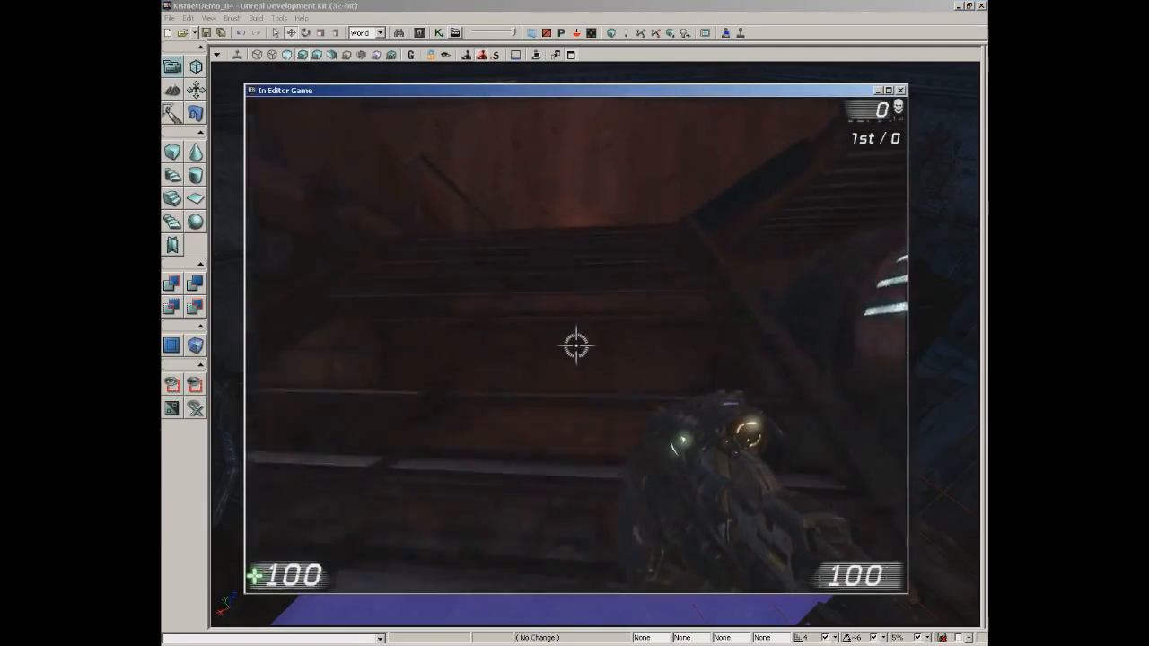
{"action": "key", "text": "e"}
{"action": "key", "text": "e"}
{"action": "key", "text": "e"}
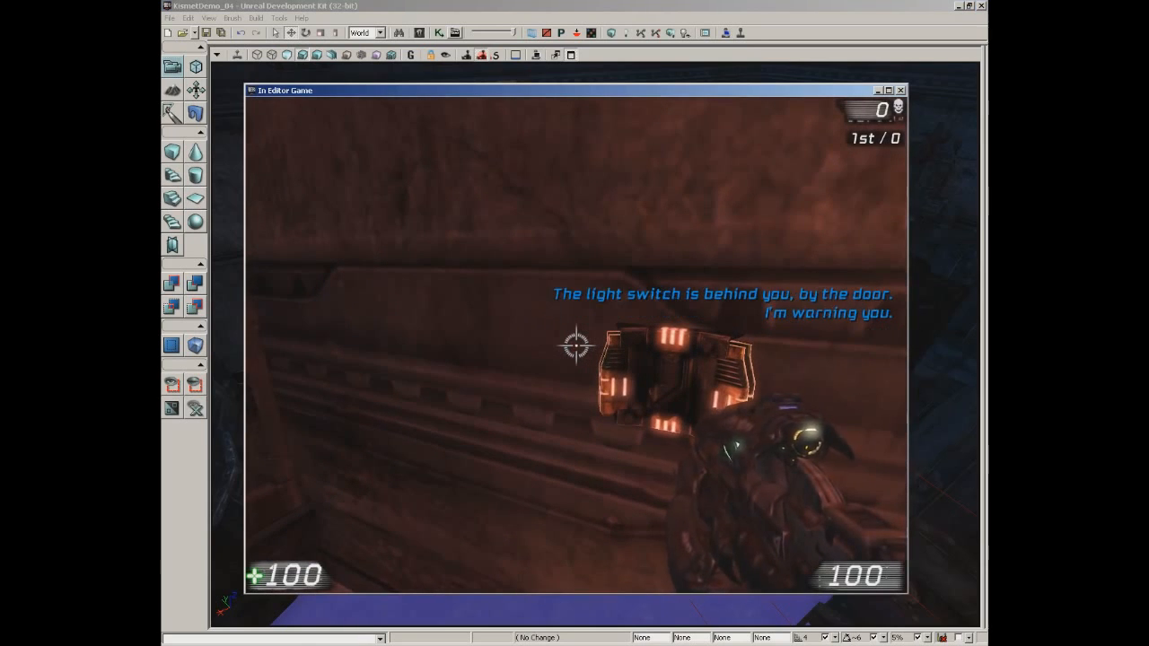
{"action": "key", "text": "w"}
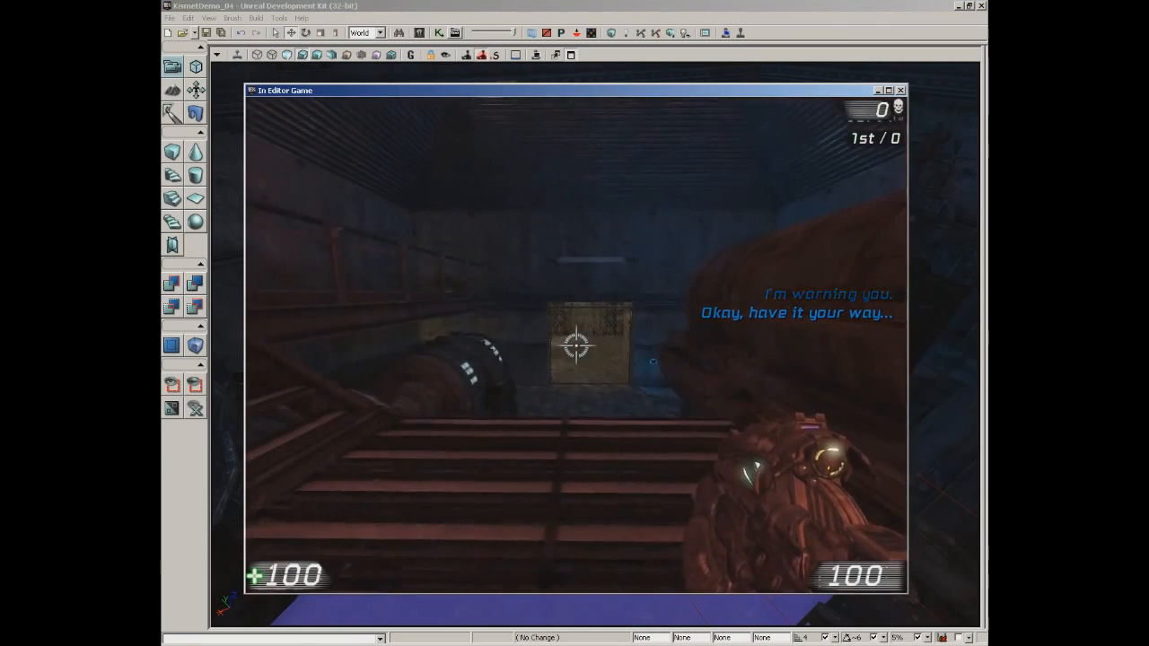
{"action": "key", "text": "w"}
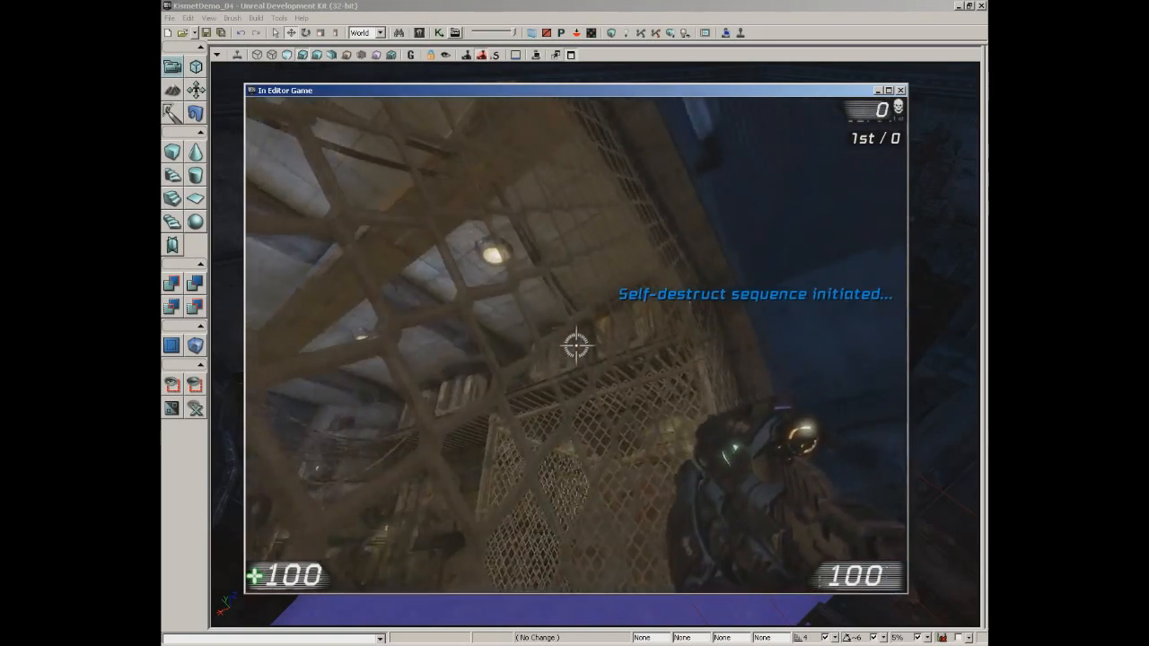
{"action": "key", "text": "Escape"}
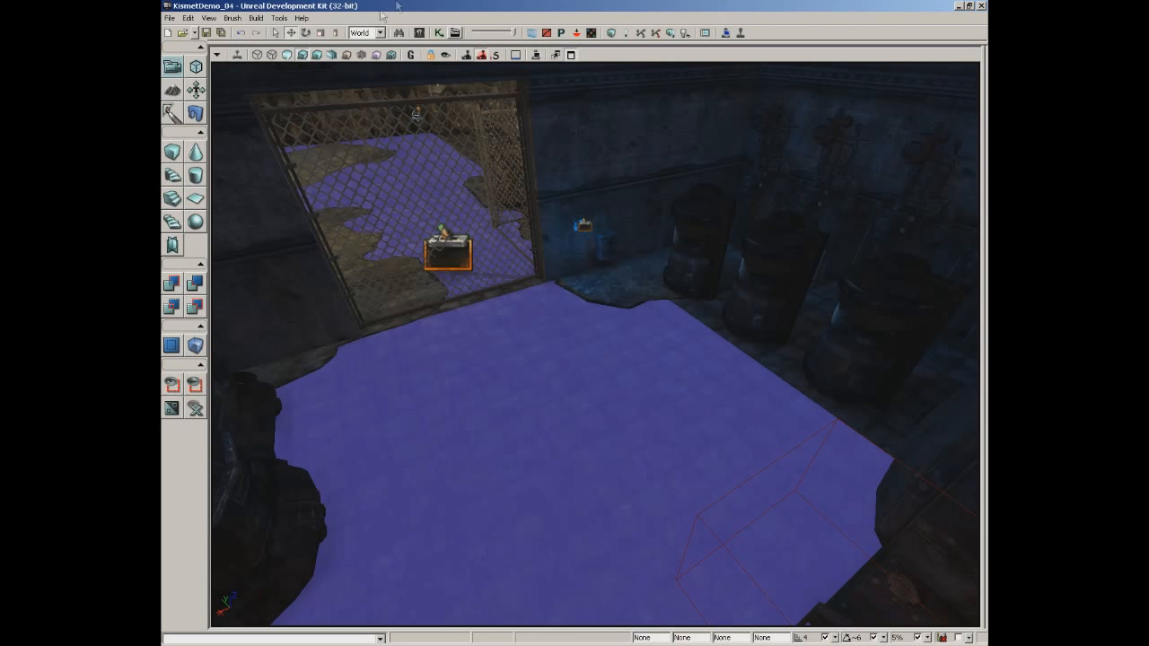
Reopen Kismet and add a Play Announcement action in the empty space beyond the existing announcement chain
{"action": "left_click", "coordinate": [439, 33]}
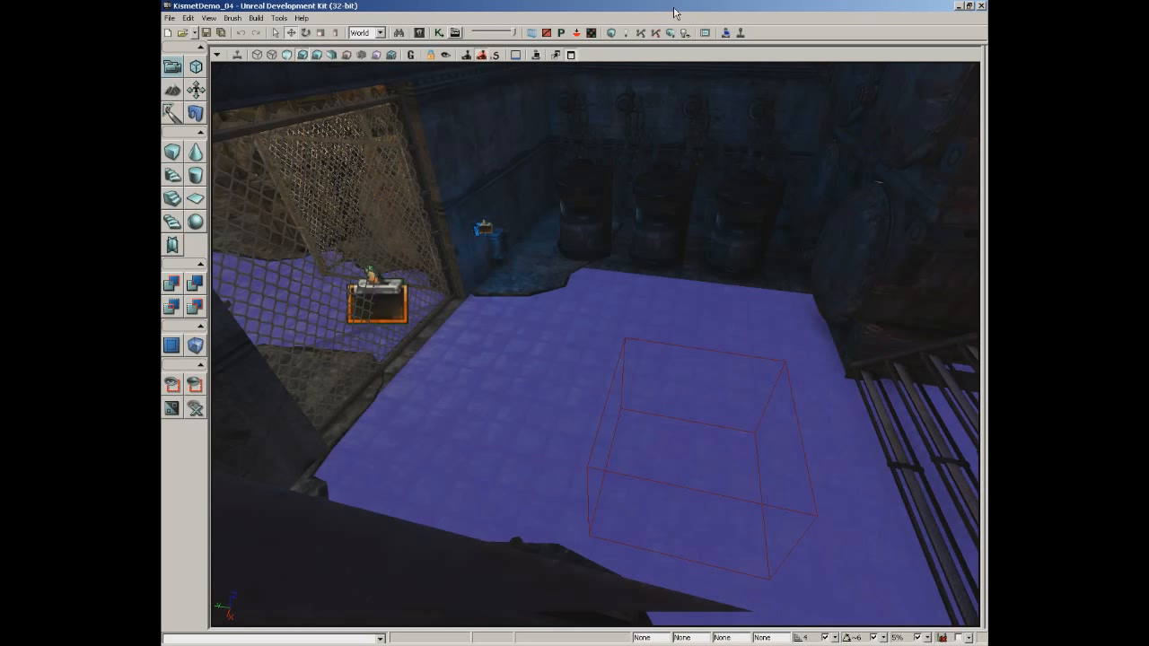
{"action": "left_click", "coordinate": [439, 35]}
{"action": "left_click_drag", "start_coordinate": [752, 272], "coordinate": [589, 150]}
{"action": "scroll", "coordinate": [589, 151], "scroll_direction": "up", "scroll_amount": 5}
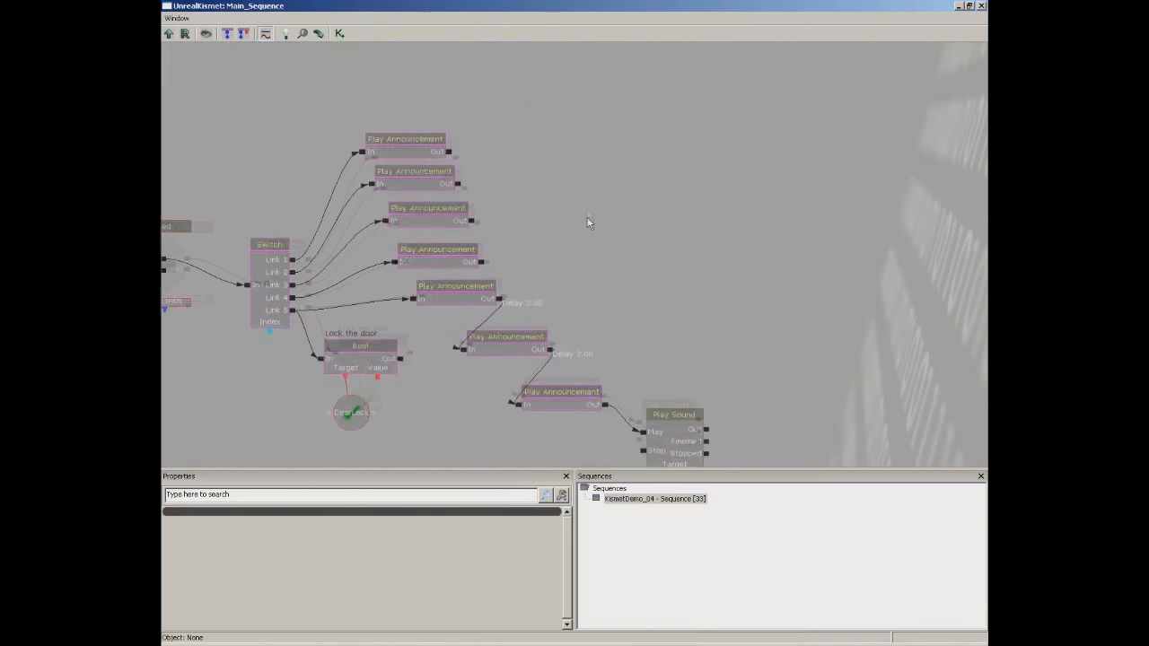
{"action": "left_click_drag", "start_coordinate": [656, 192], "coordinate": [487, 143]}
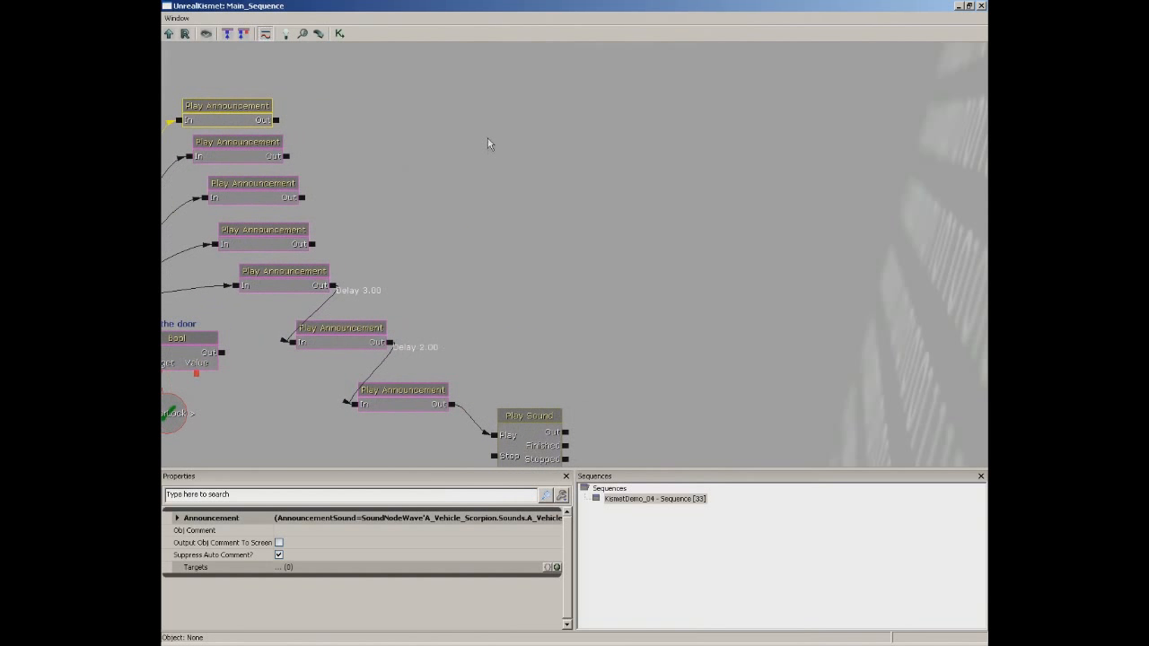
{"action": "mouse_move", "coordinate": [574, 108]}
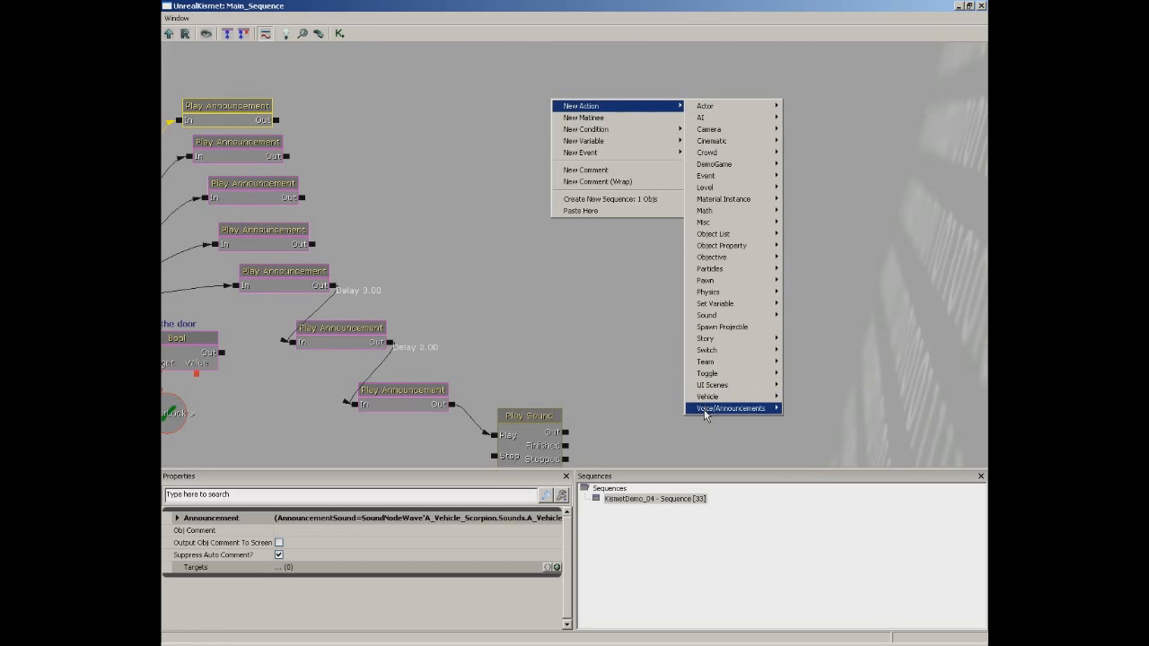
{"action": "mouse_move", "coordinate": [710, 415]}
{"action": "left_click", "coordinate": [844, 409]}
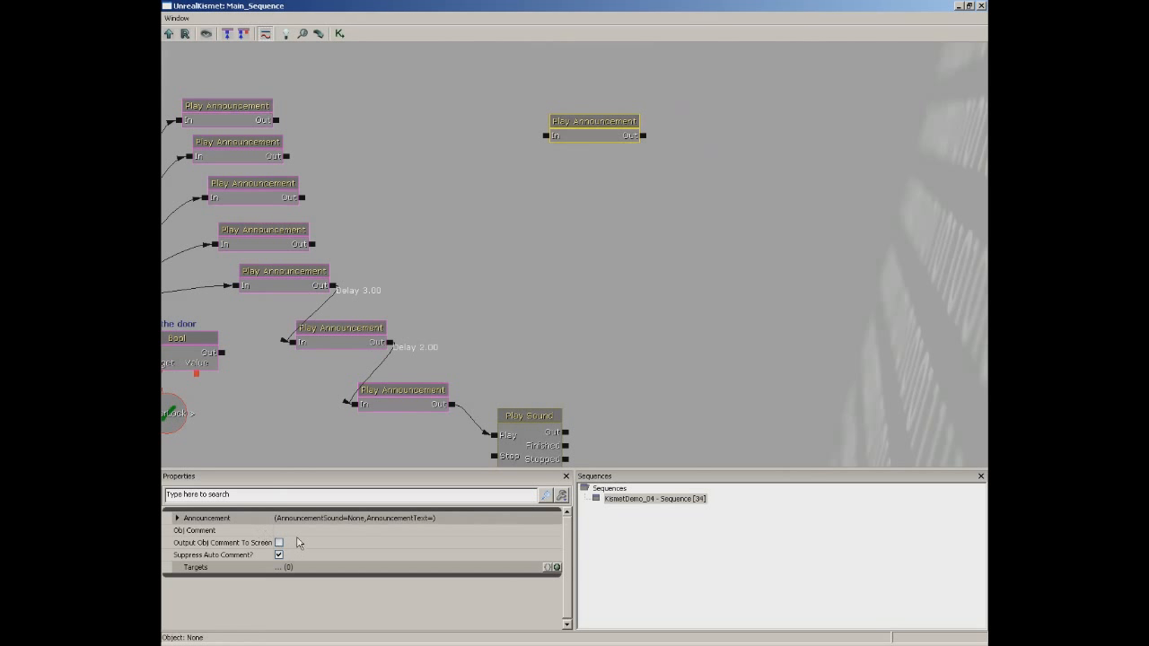
Set the new Play Announcement's Announcement Text and Obj Comment to 10, and move the action slightly higher
{"action": "double_click", "coordinate": [217, 519]}
{"action": "left_click", "coordinate": [299, 544]}
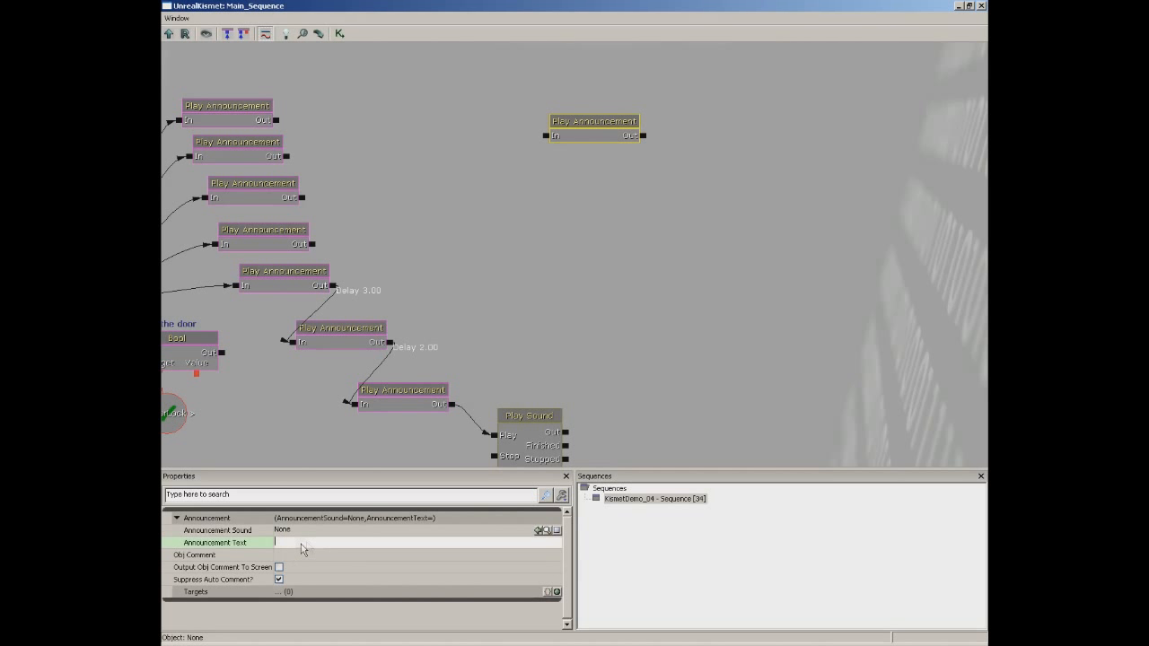
{"action": "type", "text": "10"}
{"action": "key", "text": "Return"}
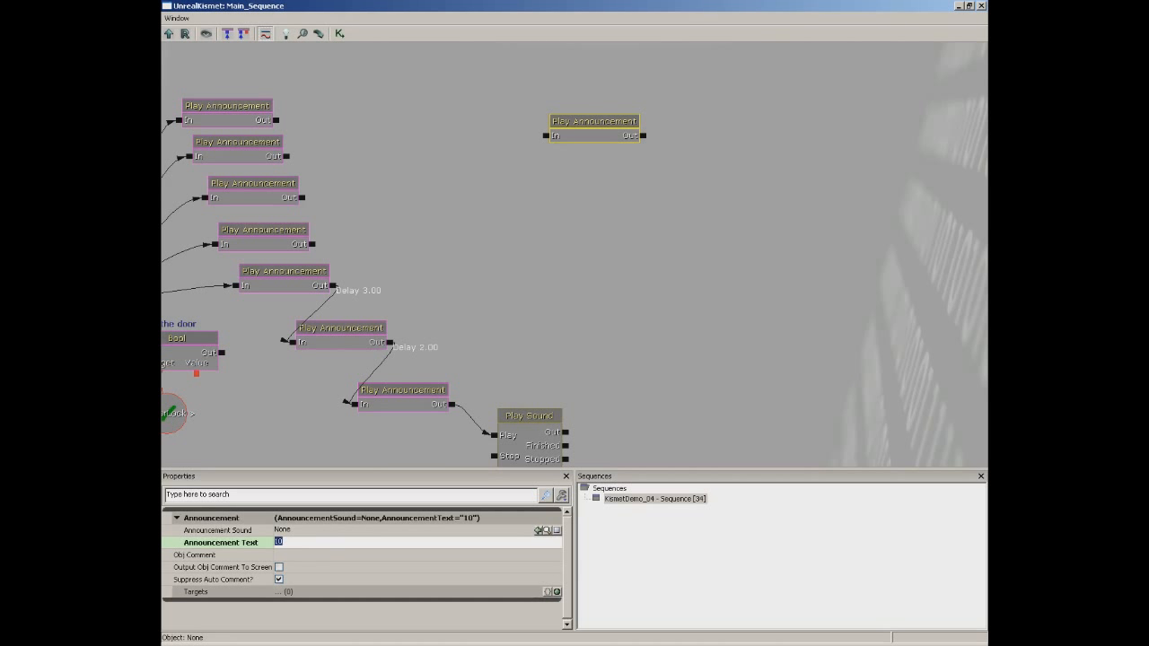
{"action": "left_click", "coordinate": [254, 557]}
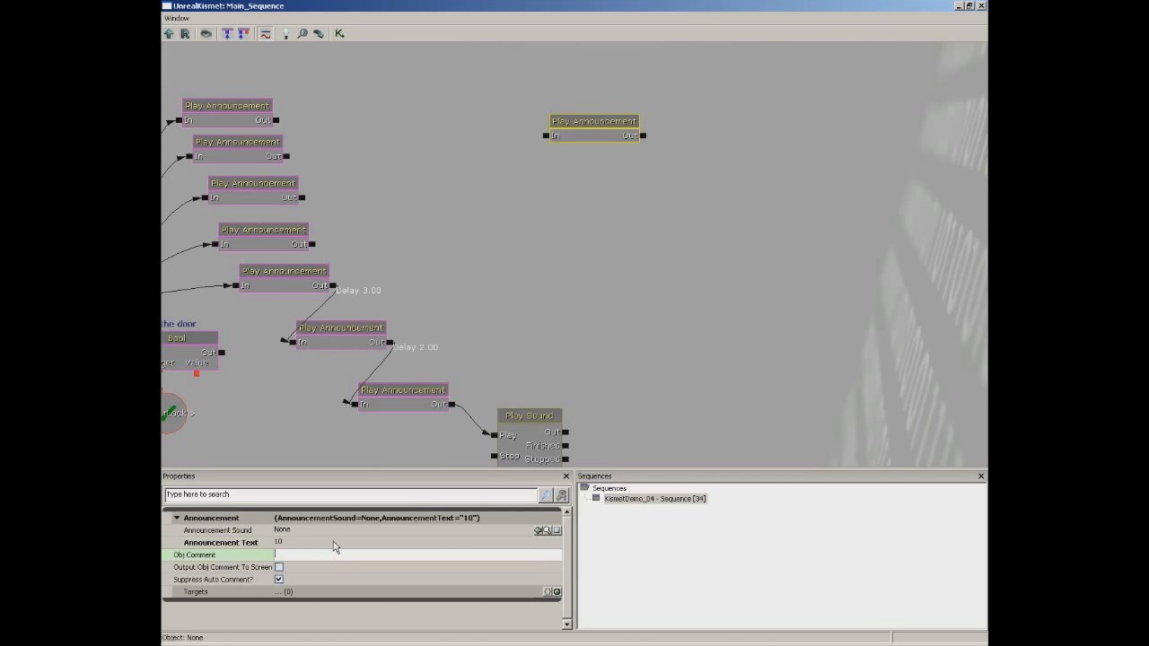
{"action": "type", "text": "10"}
{"action": "left_click_drag", "start_coordinate": [596, 135], "coordinate": [625, 86]}
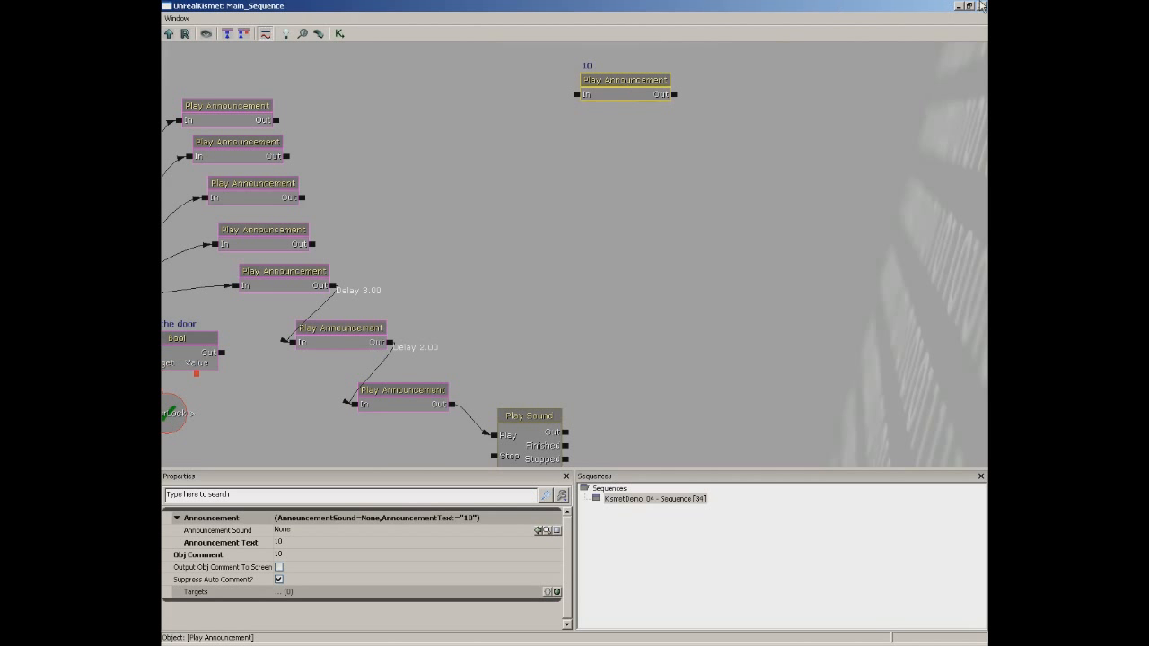
Search the Content Browser for countdown and enlarge its window to show more of the sounds
{"action": "left_click", "coordinate": [982, 5]}
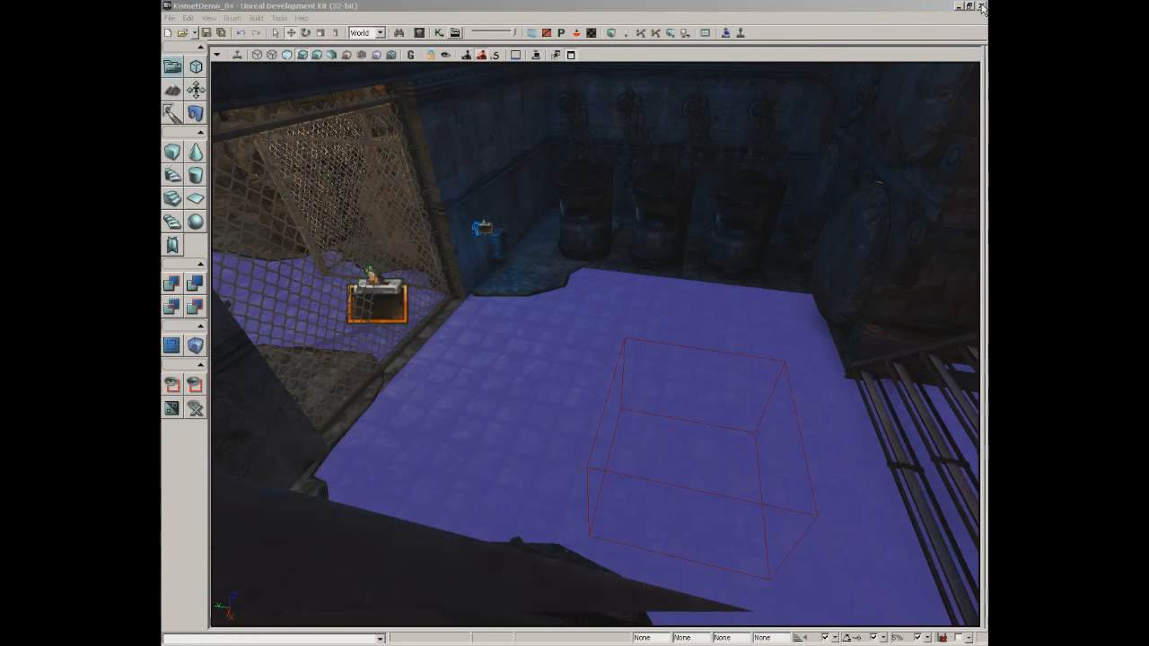
{"action": "left_click", "coordinate": [420, 33]}
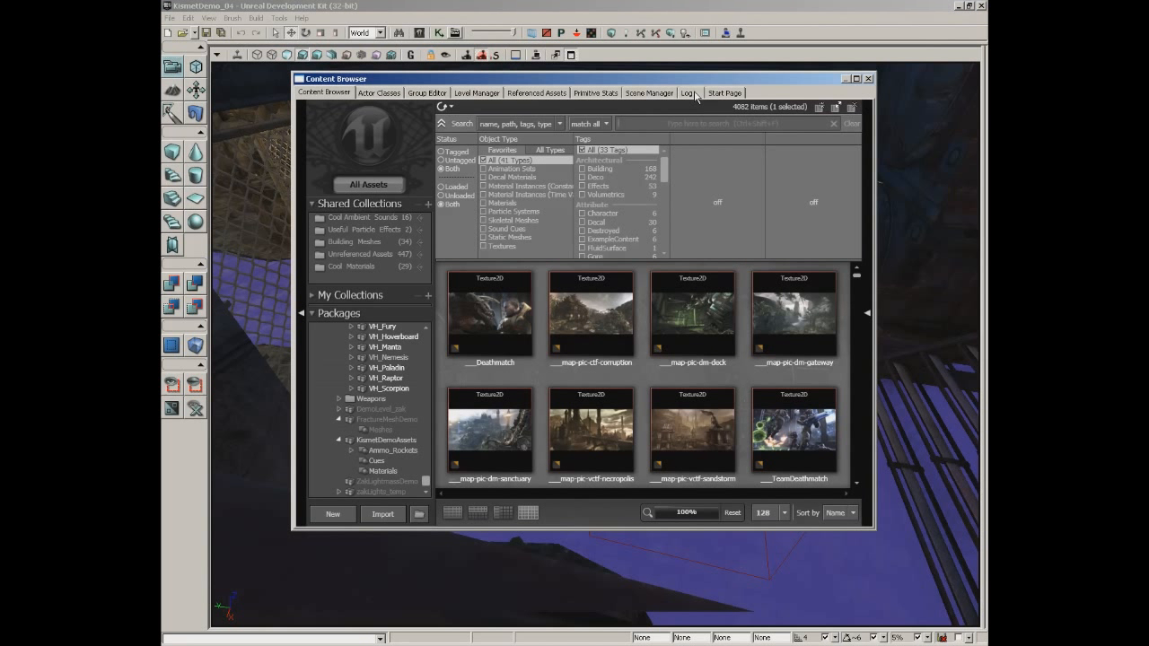
{"action": "type", "text": "countdown"}
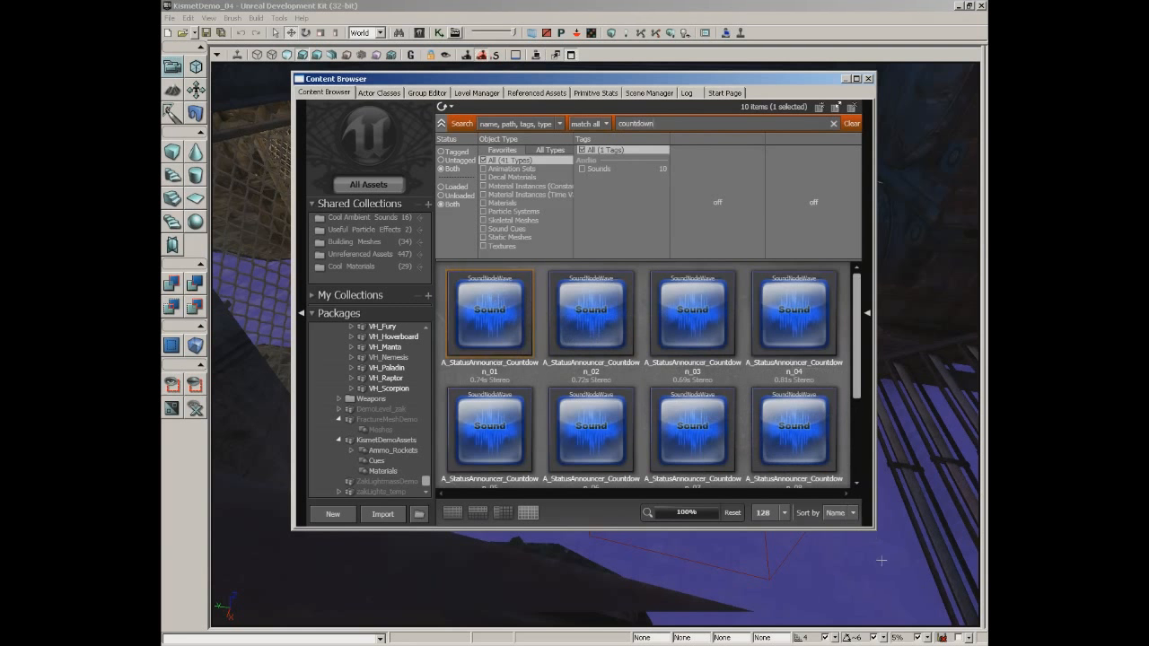
{"action": "left_click_drag", "start_coordinate": [877, 533], "coordinate": [889, 617]}
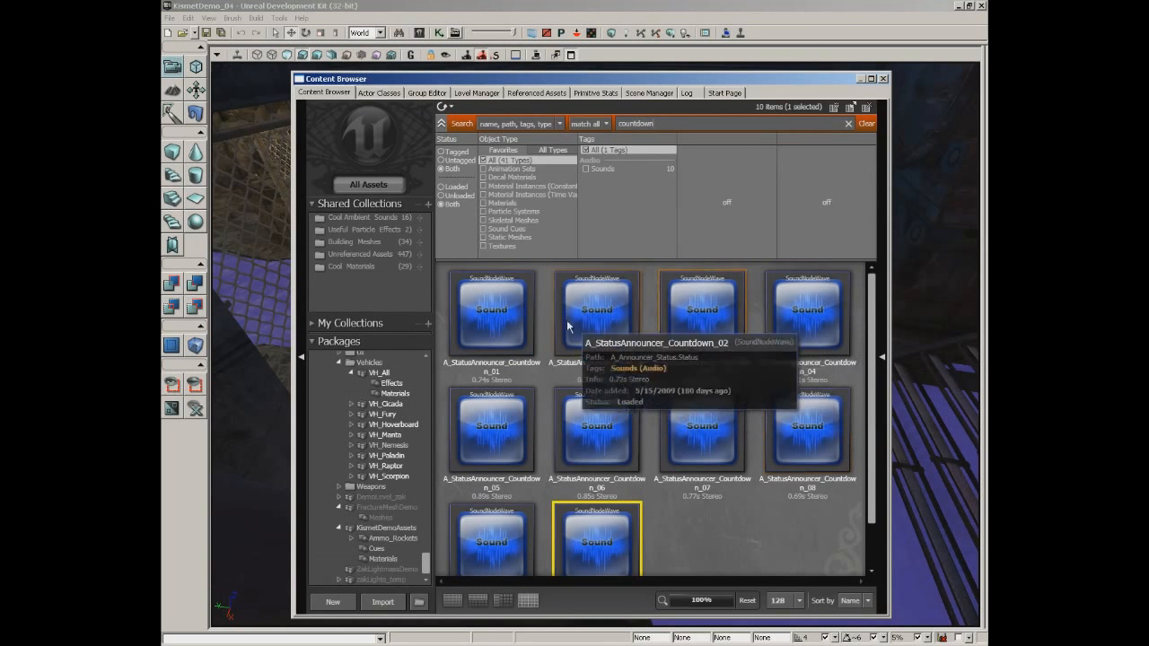
Go through the countdown sounds from 01 onward, select A_StatusAnnouncer_Countdown_10, and close the Content Browser
{"action": "left_click", "coordinate": [497, 296]}
{"action": "left_click", "coordinate": [590, 315]}
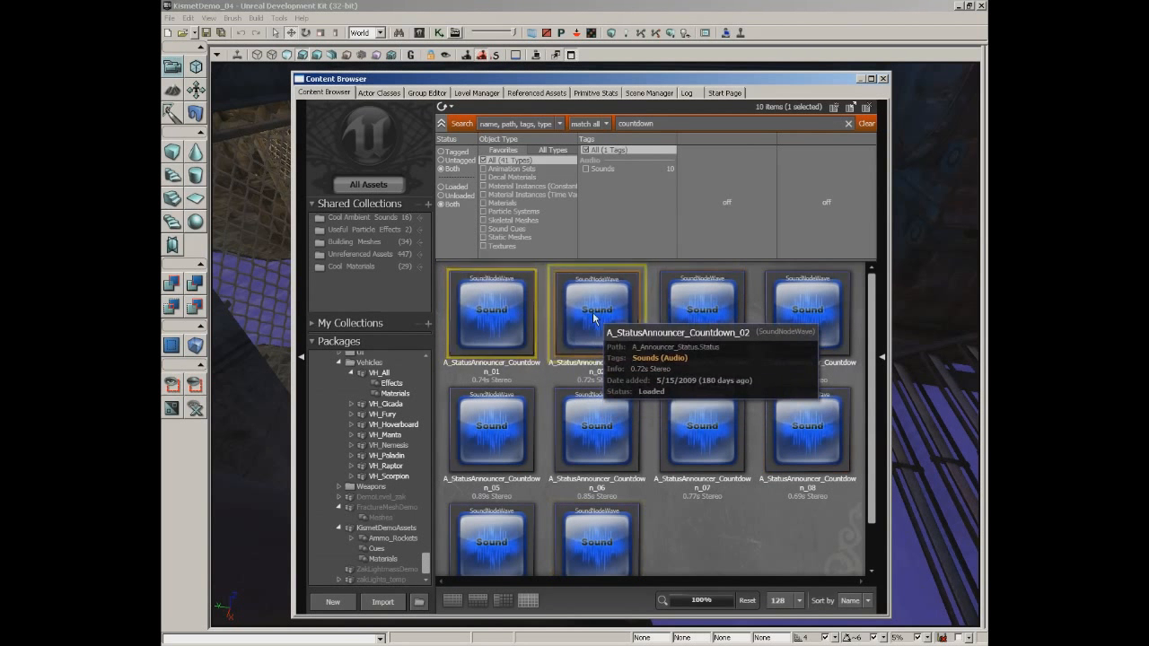
{"action": "left_click", "coordinate": [699, 319]}
{"action": "left_click", "coordinate": [807, 314]}
{"action": "left_click", "coordinate": [496, 411]}
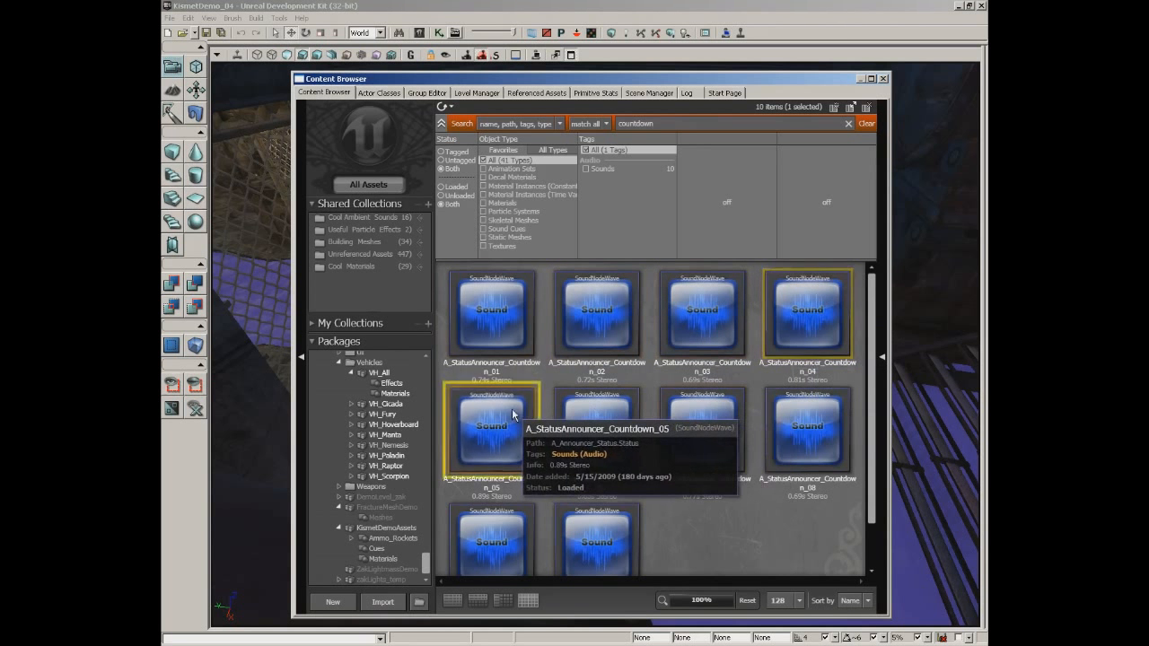
{"action": "left_click", "coordinate": [594, 417]}
{"action": "left_click", "coordinate": [691, 418]}
{"action": "left_click", "coordinate": [803, 422]}
{"action": "left_click", "coordinate": [491, 534]}
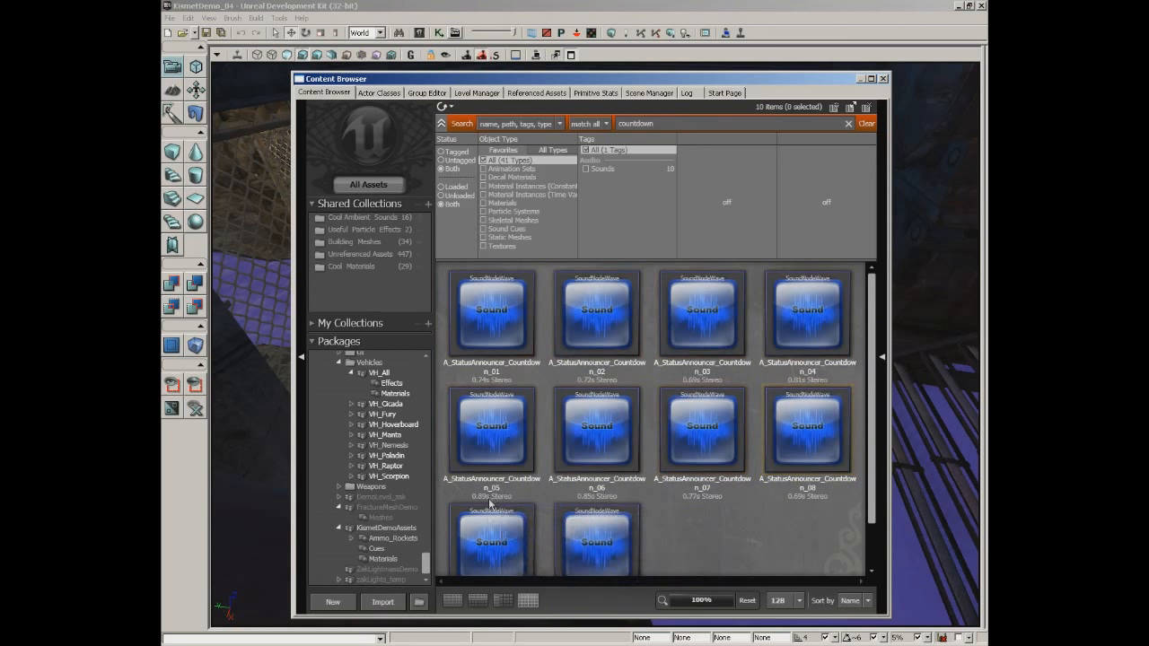
{"action": "left_click", "coordinate": [598, 508]}
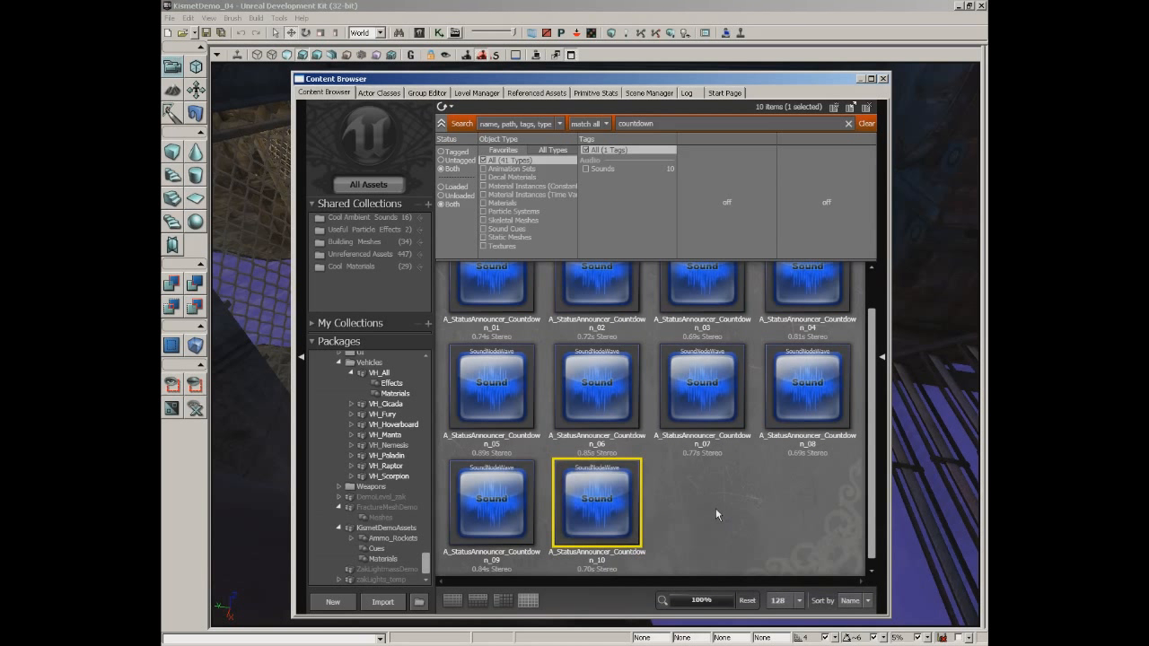
{"action": "left_click", "coordinate": [885, 80]}
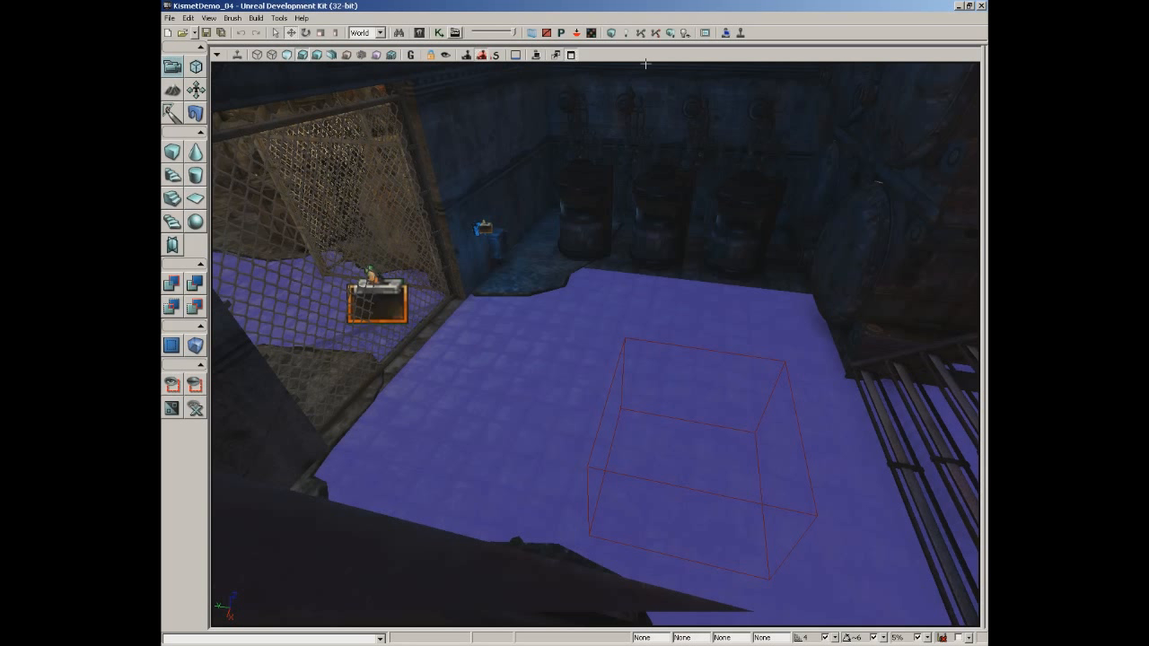
Reopen Kismet and assign the selected Countdown_10 sound as the Announcement Sound of the Play Announcement commented 10
{"action": "left_click", "coordinate": [440, 33]}
{"action": "left_click", "coordinate": [659, 97]}
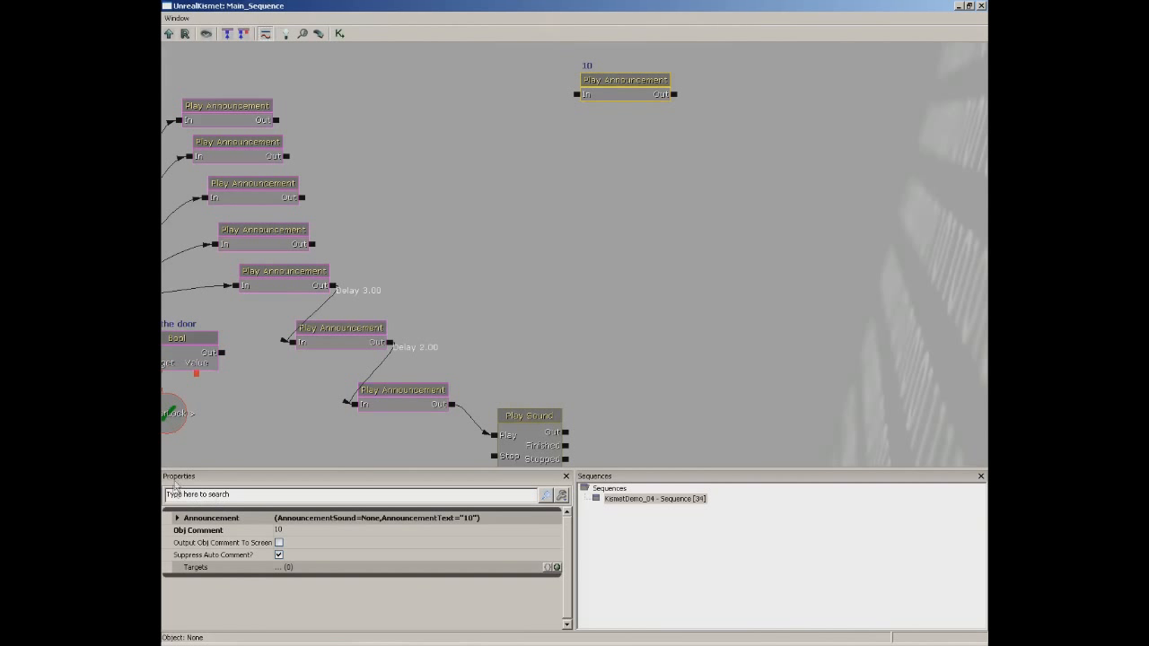
{"action": "left_click", "coordinate": [191, 523]}
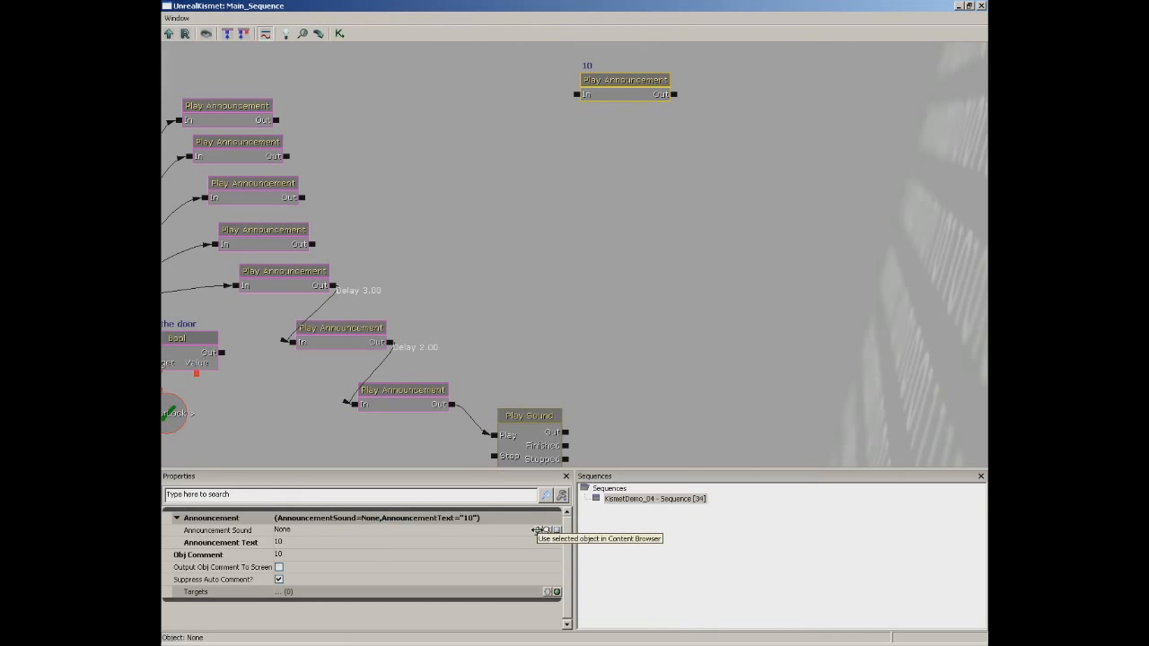
{"action": "left_click", "coordinate": [539, 530]}
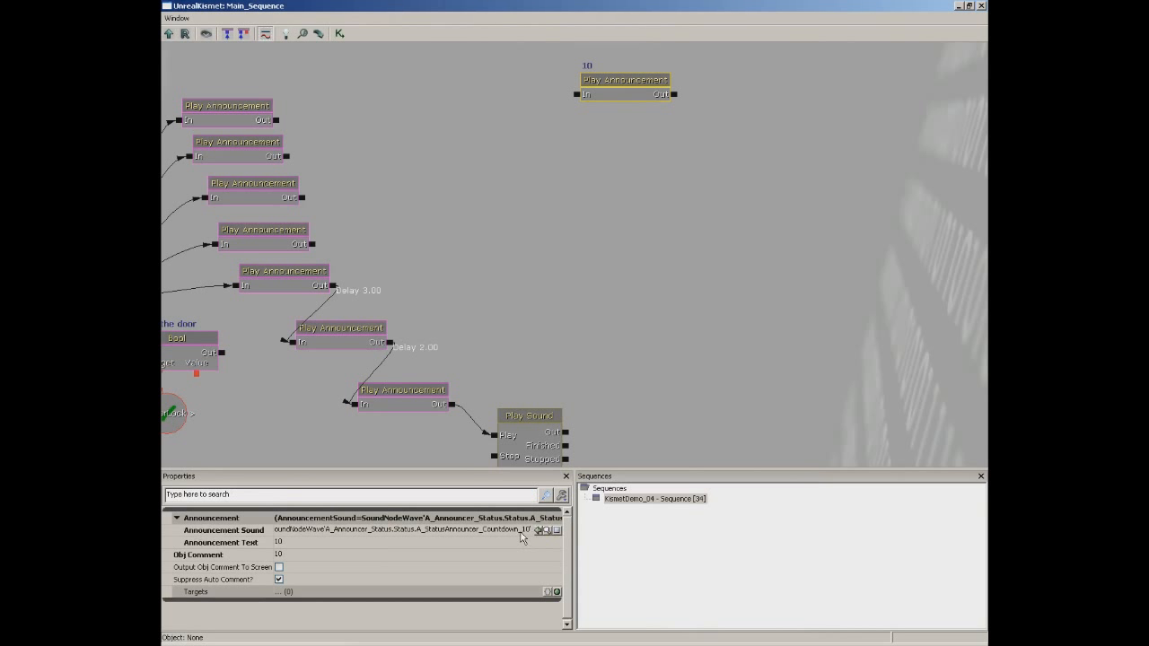
Duplicate the Play Announcement commented 10 nine times in the empty space below it
{"action": "left_click", "coordinate": [601, 79]}
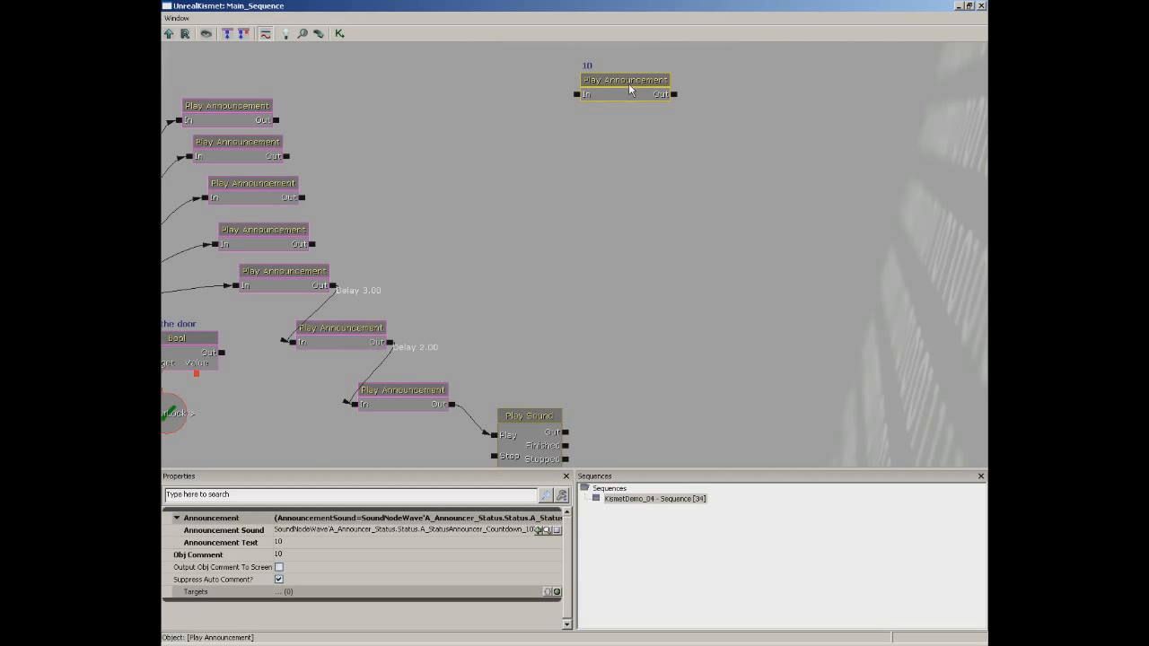
{"action": "key", "text": "ctrl+v"}
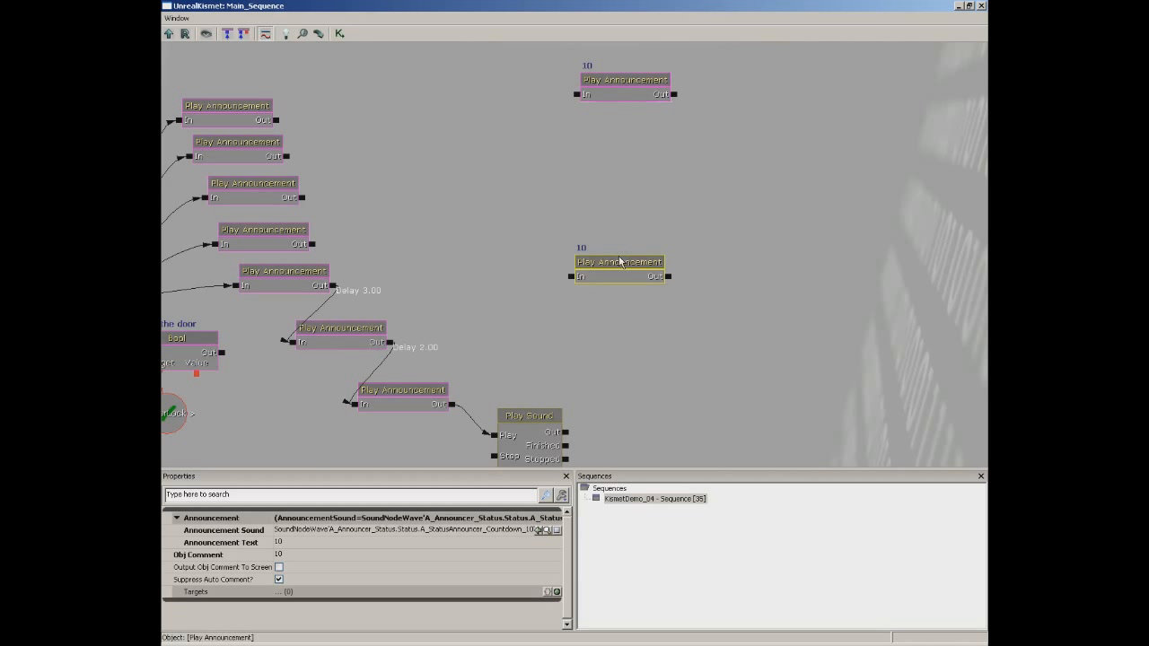
{"action": "key", "text": "ctrl+v"}
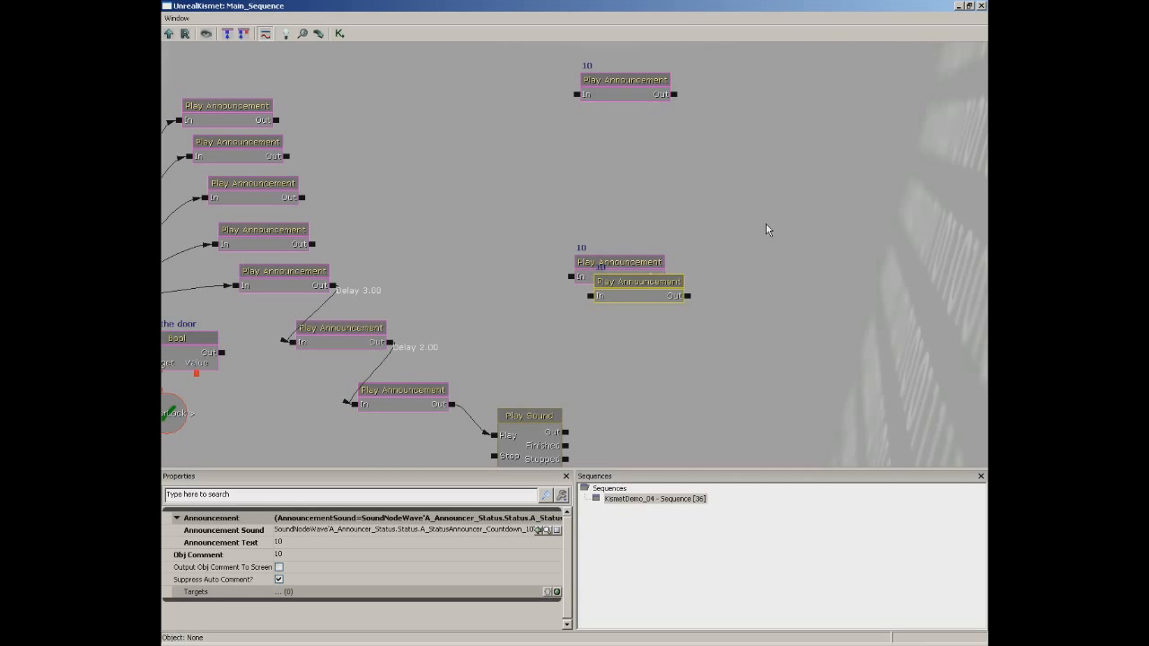
{"action": "key", "text": "ctrl+v"}
{"action": "key", "text": "ctrl+v"}
{"action": "key", "text": "ctrl+v"}
{"action": "key", "text": "ctrl+v"}
{"action": "key", "text": "ctrl+v"}
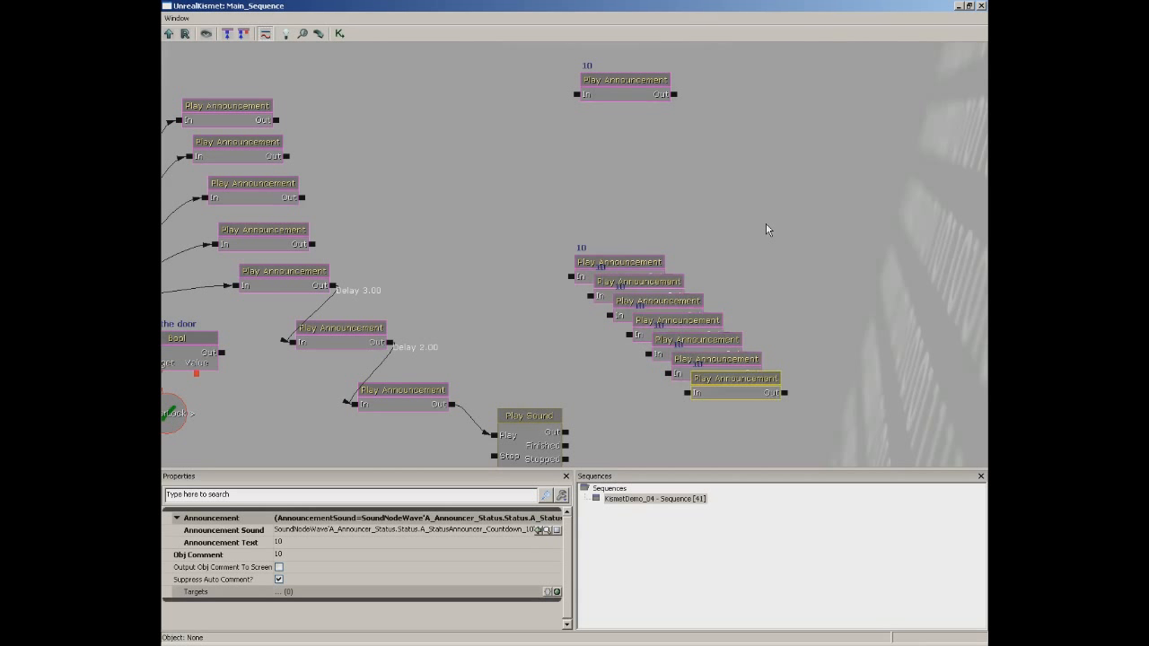
{"action": "key", "text": "ctrl+v"}
{"action": "key", "text": "ctrl+v"}
Spread the nine copies below the original in an evenly spaced, descending diagonal row
{"action": "left_click_drag", "start_coordinate": [619, 254], "coordinate": [649, 119]}
{"action": "left_click", "coordinate": [640, 284]}
{"action": "left_click_drag", "start_coordinate": [641, 284], "coordinate": [673, 164]}
{"action": "left_click", "coordinate": [666, 305]}
{"action": "left_click_drag", "start_coordinate": [666, 305], "coordinate": [693, 209]}
{"action": "left_click", "coordinate": [680, 324]}
{"action": "left_click_drag", "start_coordinate": [680, 323], "coordinate": [705, 248]}
{"action": "left_click_drag", "start_coordinate": [713, 337], "coordinate": [735, 273]}
{"action": "left_click", "coordinate": [724, 359]}
{"action": "left_click_drag", "start_coordinate": [724, 359], "coordinate": [745, 329]}
{"action": "left_click", "coordinate": [747, 373]}
{"action": "left_click_drag", "start_coordinate": [747, 373], "coordinate": [792, 458]}
{"action": "left_click", "coordinate": [767, 400]}
{"action": "left_click_drag", "start_coordinate": [851, 203], "coordinate": [787, 194]}
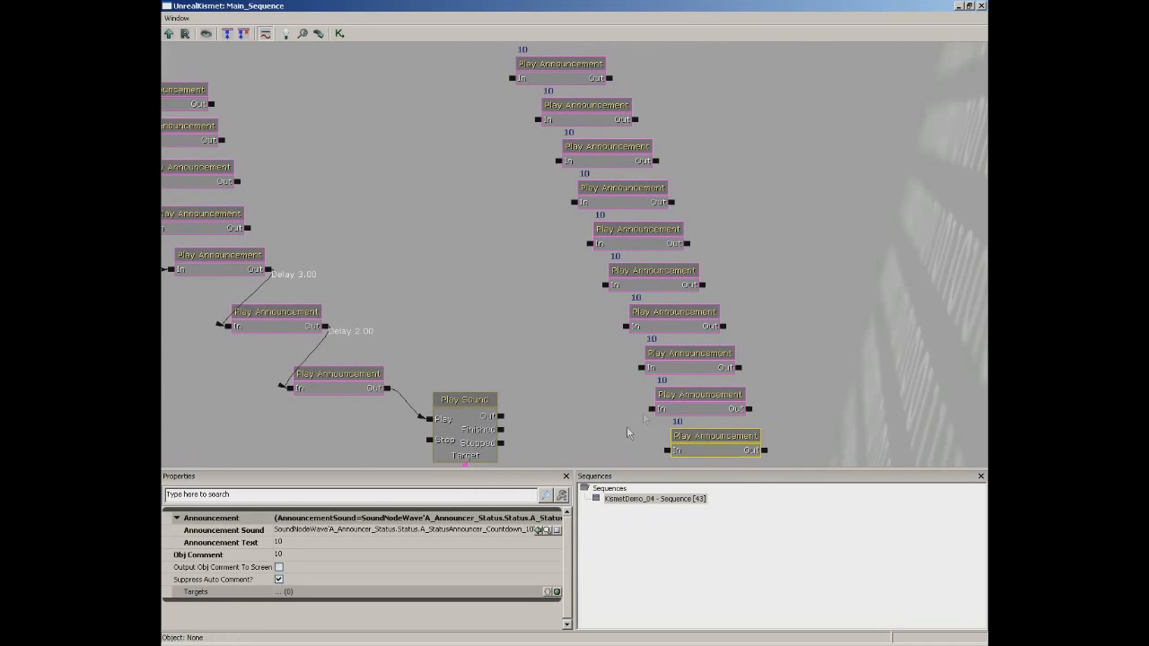
Set the second Play Announcement's sound to A_StatusAnnouncer_Countdown_09, and its Announcement Text and Obj Comment to 9
{"action": "left_click", "coordinate": [588, 111]}
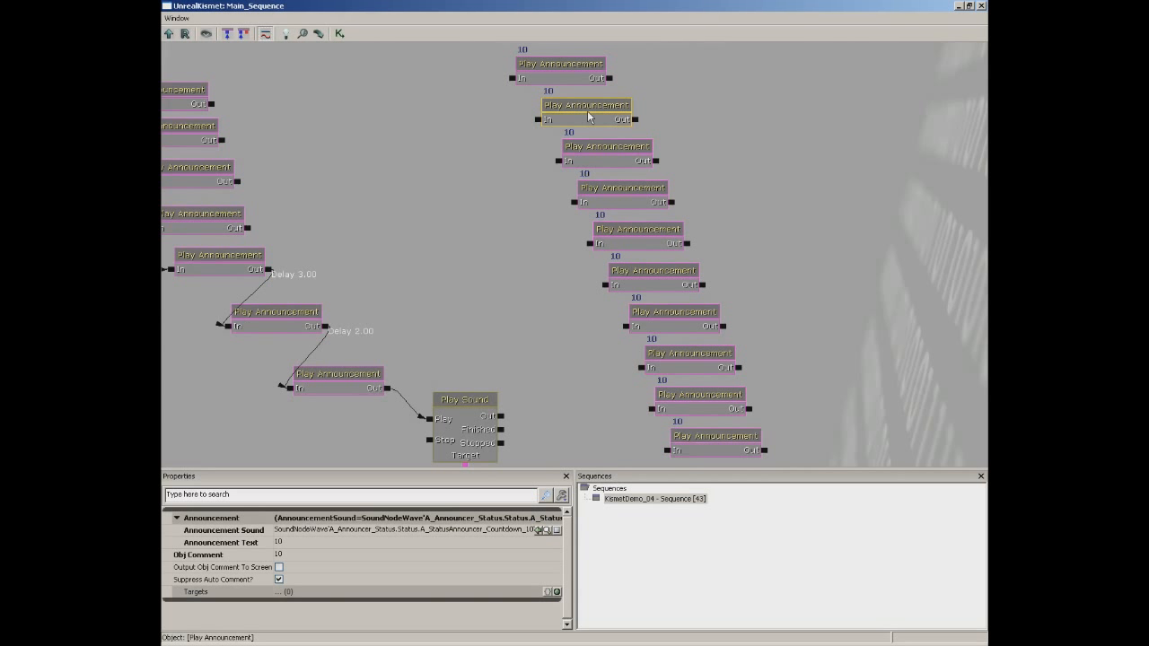
{"action": "left_click", "coordinate": [530, 531]}
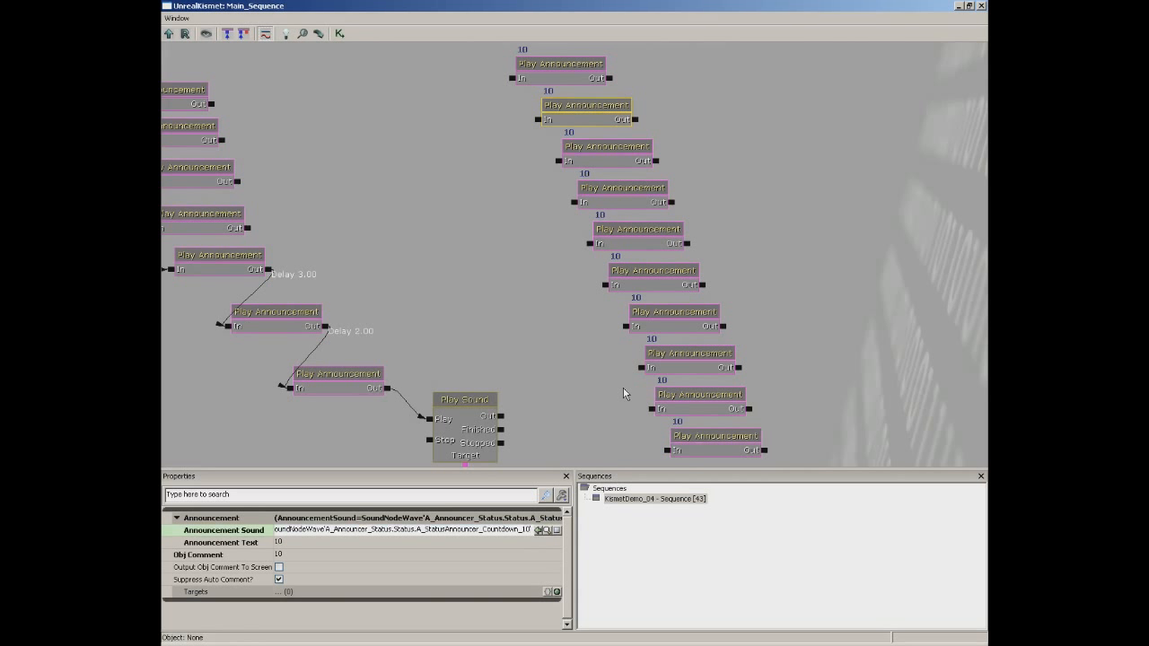
{"action": "key", "text": "BackSpace"}
{"action": "key", "text": "BackSpace"}
{"action": "type", "text": "08"}
{"action": "key", "text": "ctrl+a"}
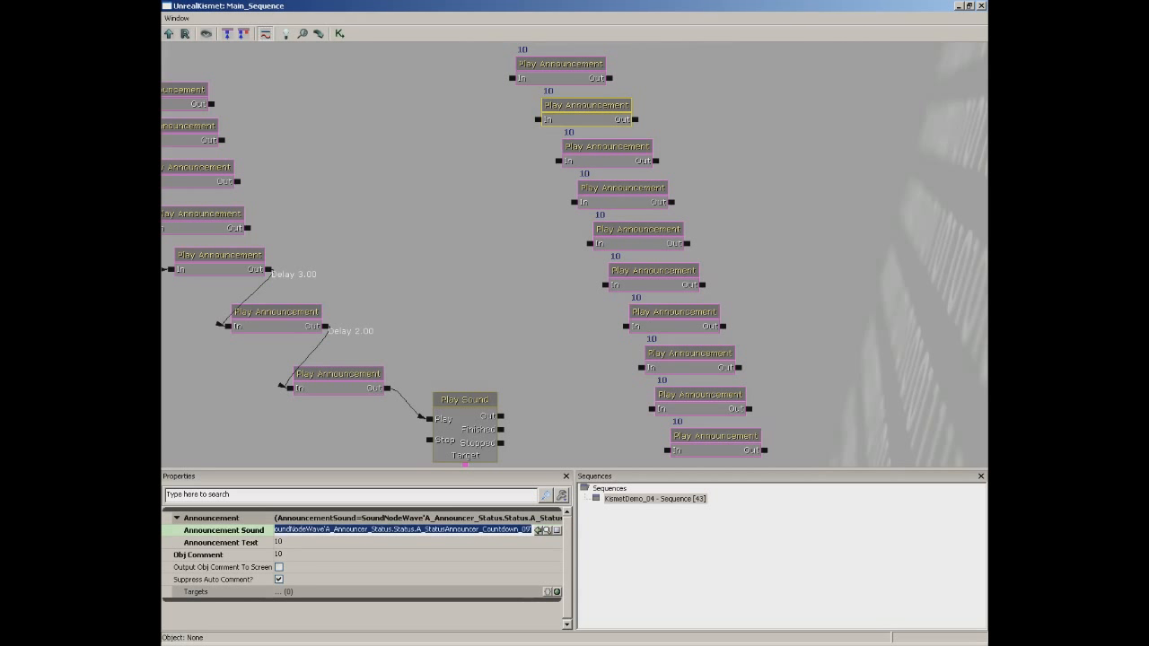
{"action": "key", "text": "Tab"}
{"action": "type", "text": "9"}
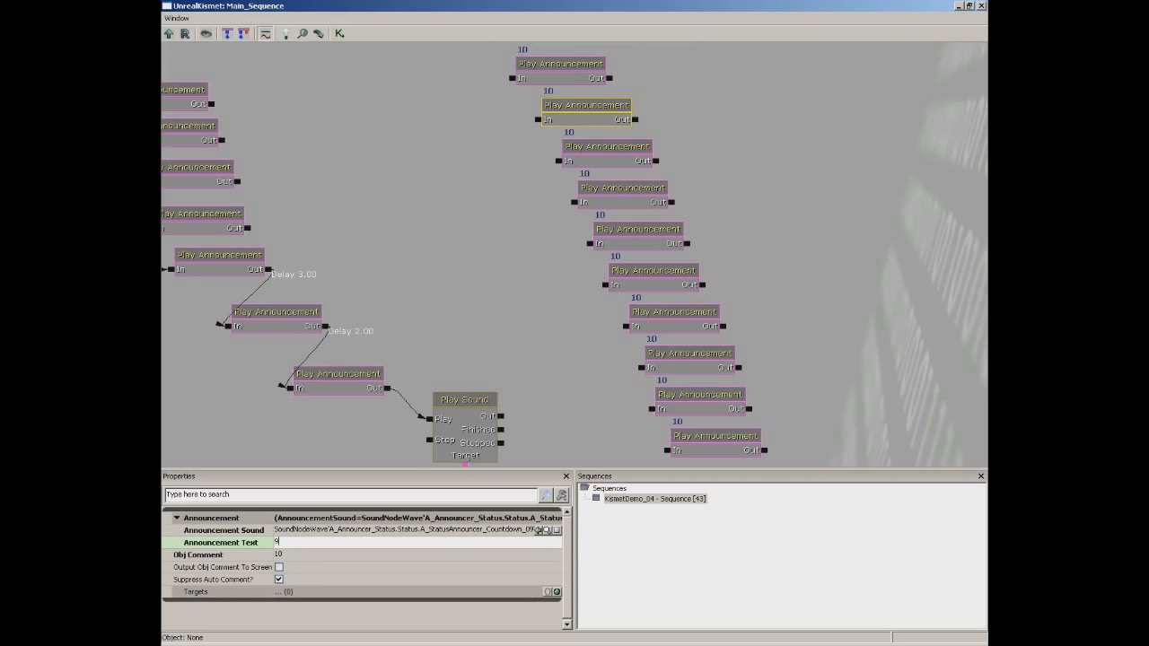
{"action": "key", "text": "Tab"}
{"action": "type", "text": "9"}
{"action": "key", "text": "Return"}
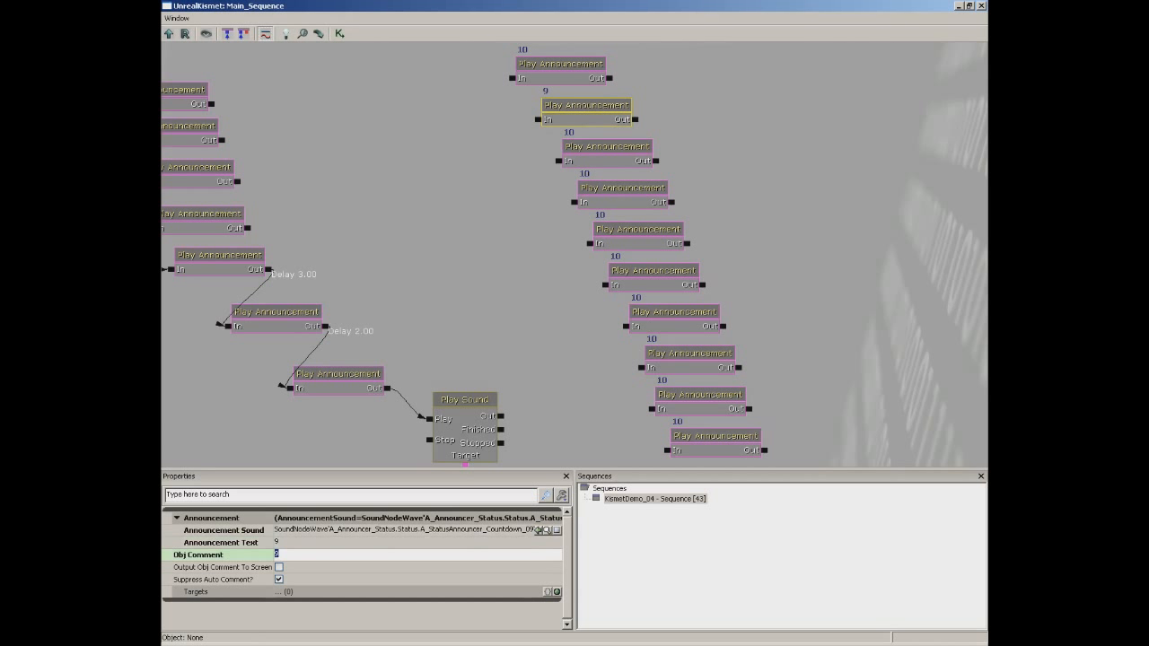
Set the third Play Announcement's sound to A_StatusAnnouncer_Countdown_08, and its Announcement Text and Obj Comment to 8
{"action": "left_click", "coordinate": [623, 148]}
{"action": "left_click", "coordinate": [530, 532]}
{"action": "left_click", "coordinate": [530, 535]}
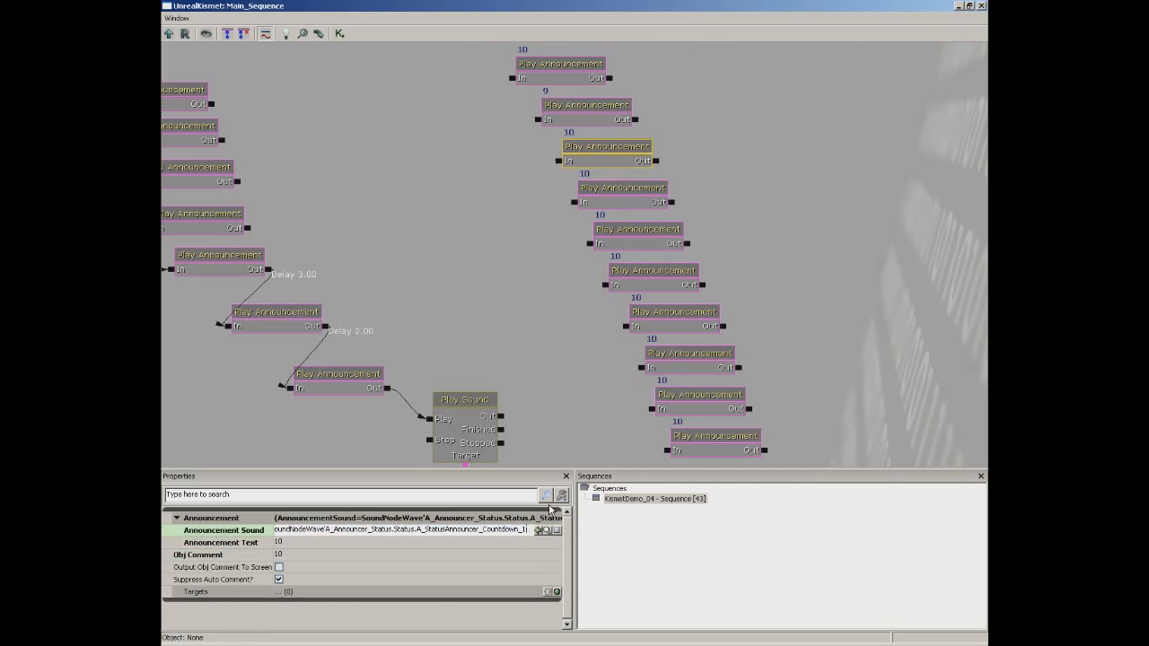
{"action": "key", "text": "ctrl+a"}
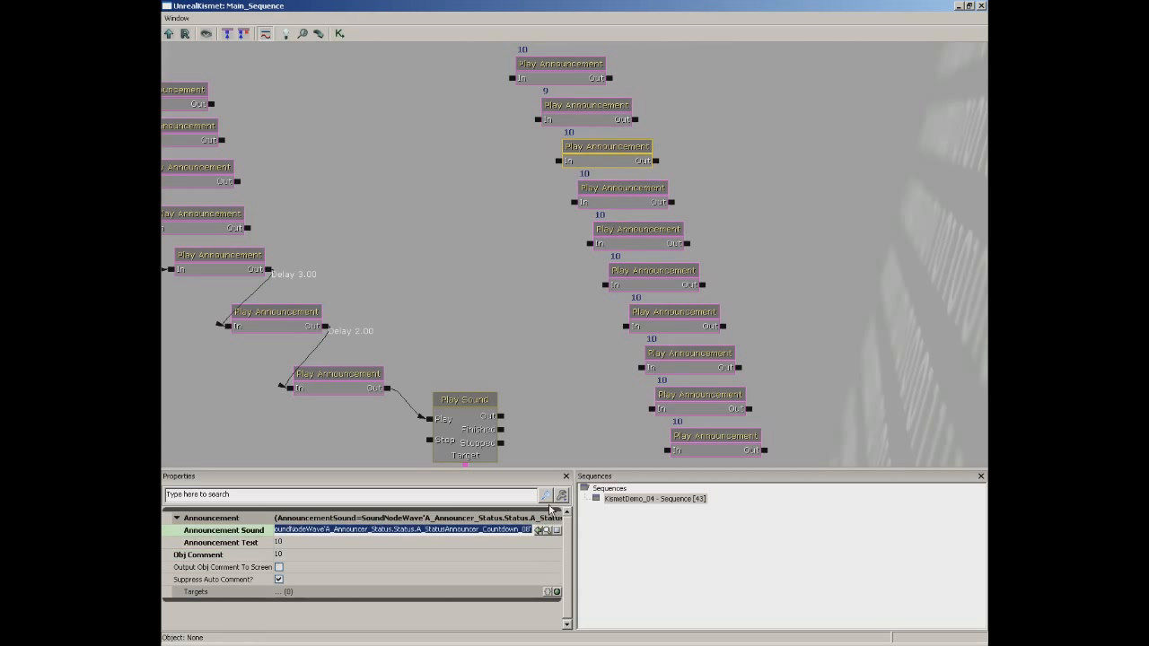
{"action": "key", "text": "Tab"}
{"action": "type", "text": "8"}
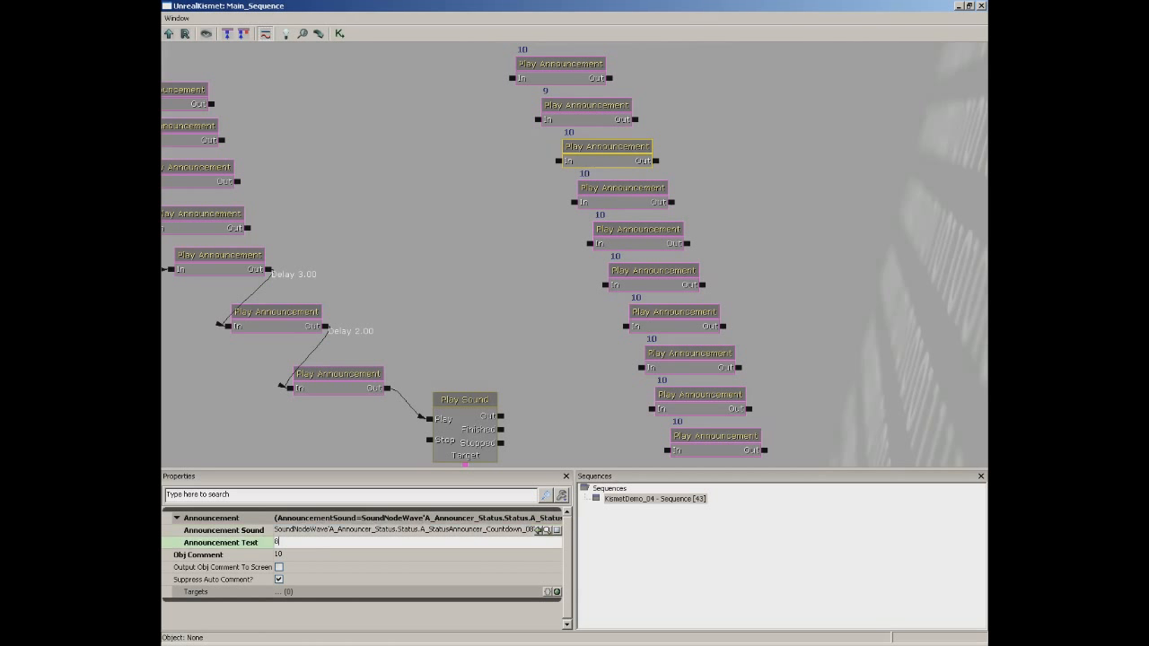
{"action": "key", "text": "Return"}
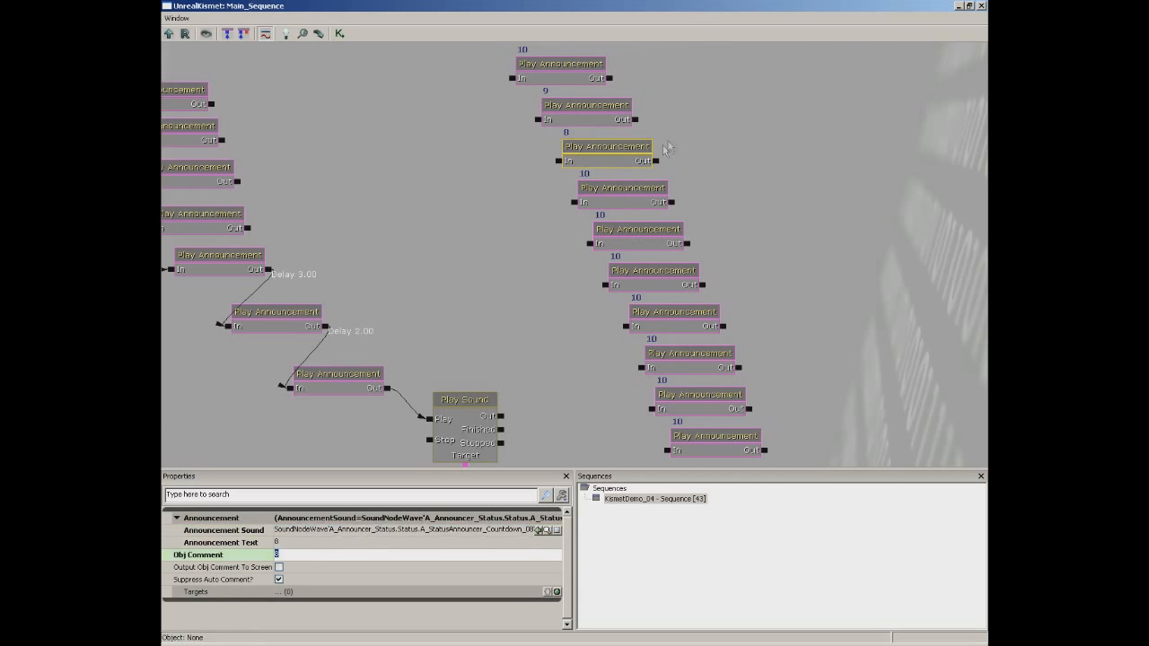
Set the fourth Play Announcement's sound to A_StatusAnnouncer_Countdown_07, and its Announcement Text and Obj Comment to 7
{"action": "left_click", "coordinate": [616, 191]}
{"action": "left_click", "coordinate": [527, 531]}
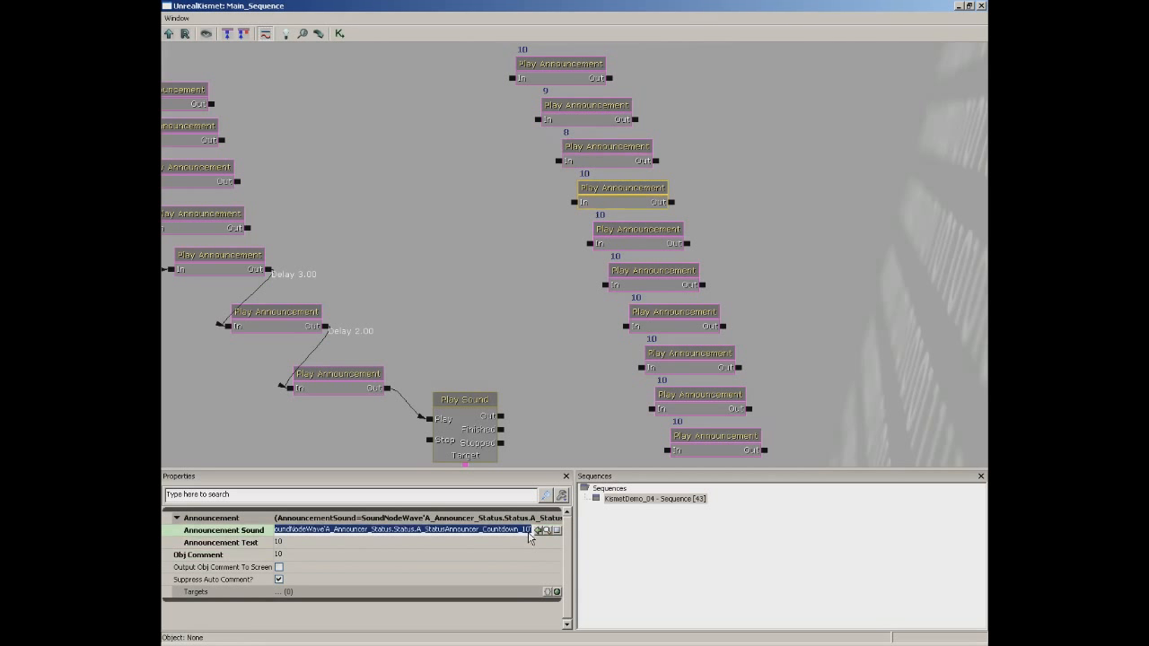
{"action": "left_click", "coordinate": [539, 531]}
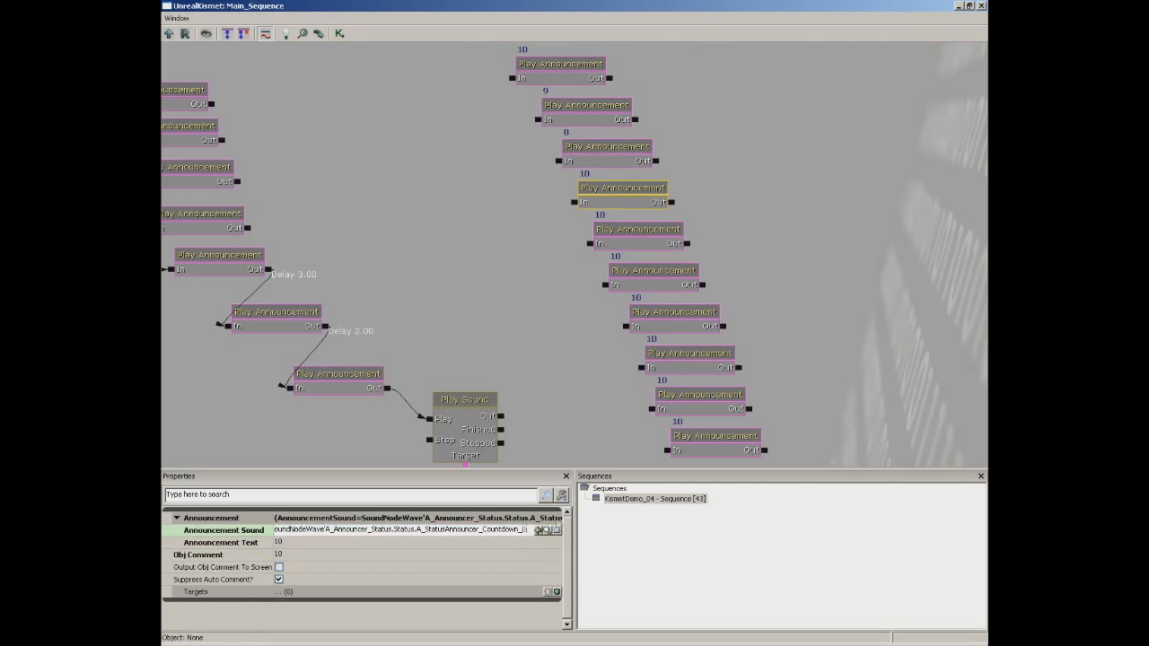
{"action": "key", "text": "Tab"}
{"action": "type", "text": "7"}
{"action": "key", "text": "Tab"}
{"action": "type", "text": "7"}
{"action": "key", "text": "Return"}
Set the fifth Play Announcement's sound to A_StatusAnnouncer_Countdown_06, and its Announcement Text and Obj Comment to 6
{"action": "left_click", "coordinate": [633, 236]}
{"action": "left_click", "coordinate": [530, 532]}
{"action": "left_click", "coordinate": [530, 532]}
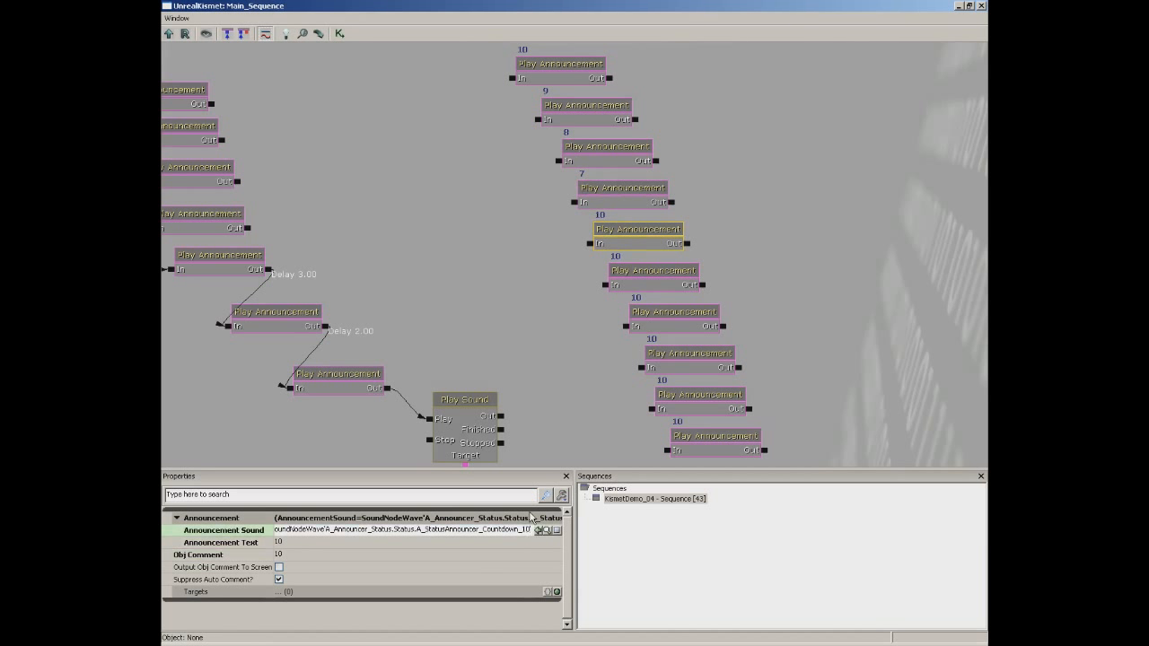
{"action": "key", "text": "Tab"}
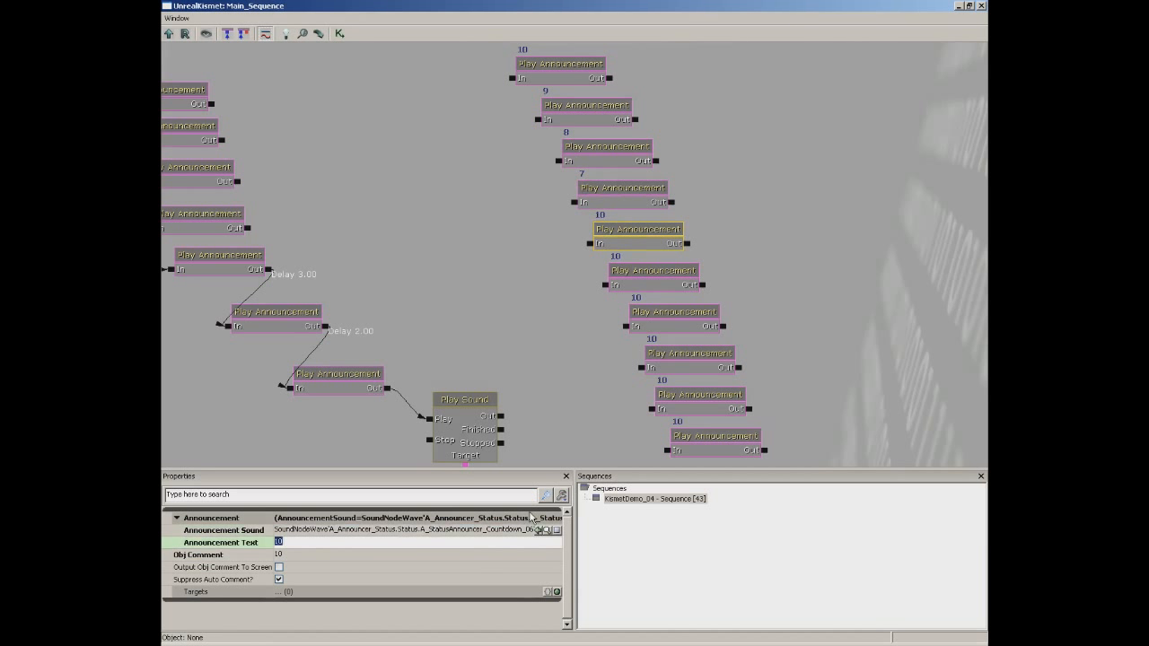
{"action": "type", "text": "6"}
{"action": "key", "text": "Tab"}
{"action": "type", "text": "6"}
{"action": "key", "text": "Return"}
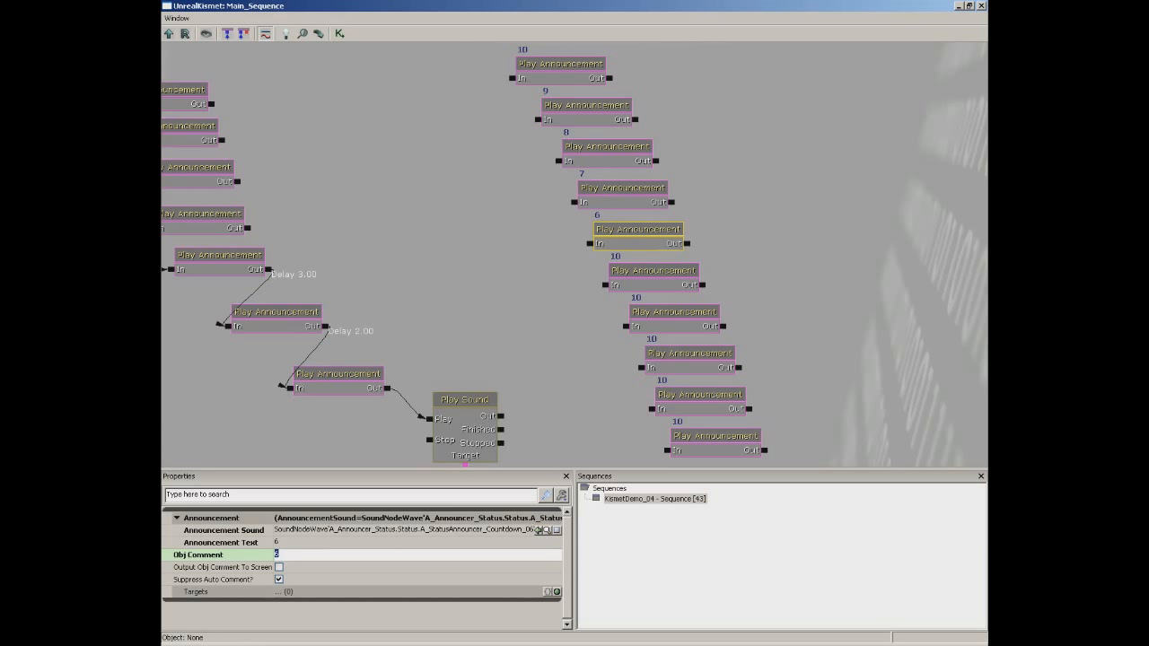
Set the sixth Play Announcement's sound to A_StatusAnnouncer_Countdown_05, and its Announcement Text and Obj Comment to 5
{"action": "left_click", "coordinate": [658, 281]}
{"action": "left_click", "coordinate": [526, 530]}
{"action": "left_click", "coordinate": [528, 529]}
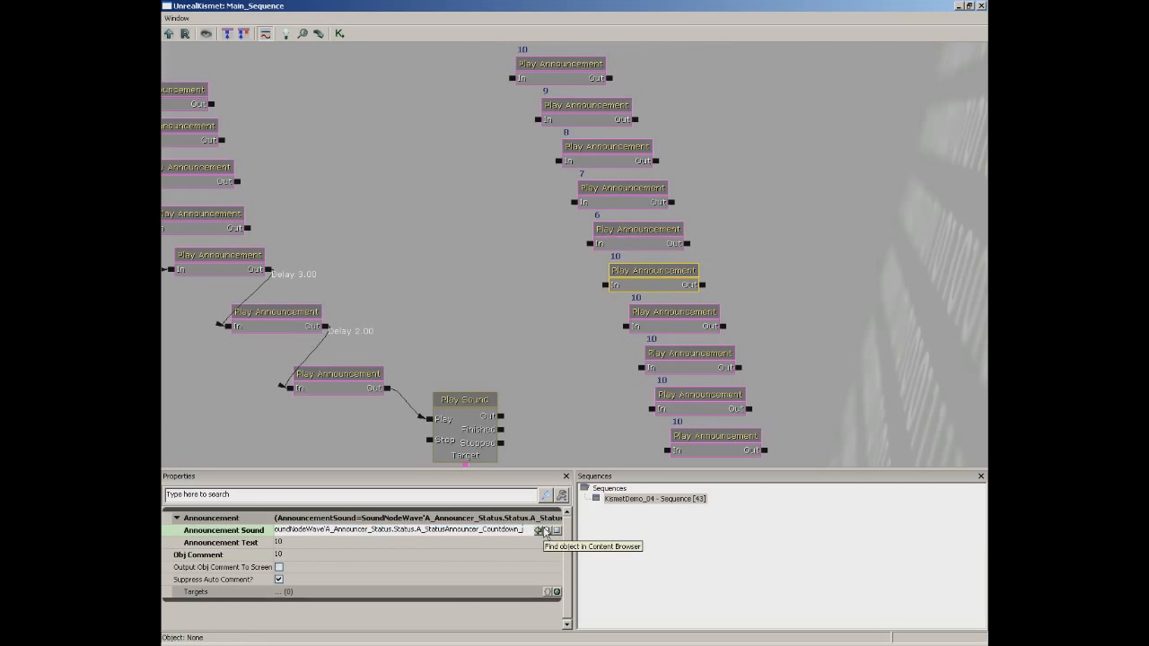
{"action": "type", "text": "05"}
{"action": "key", "text": "Tab"}
{"action": "type", "text": "5"}
{"action": "key", "text": "Tab"}
{"action": "type", "text": "5"}
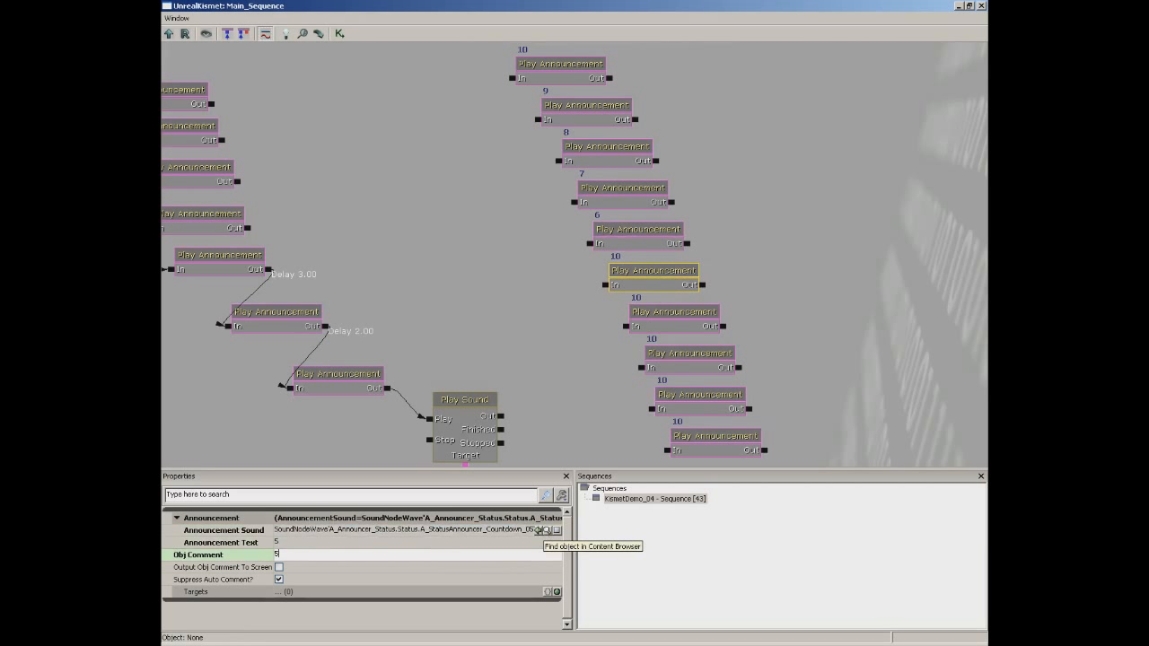
Try to change the countdown number in the seventh Play Announcement's sound reference, and set its Announcement Text to 4
{"action": "left_click", "coordinate": [675, 319]}
{"action": "left_click", "coordinate": [527, 529]}
{"action": "left_click", "coordinate": [528, 529]}
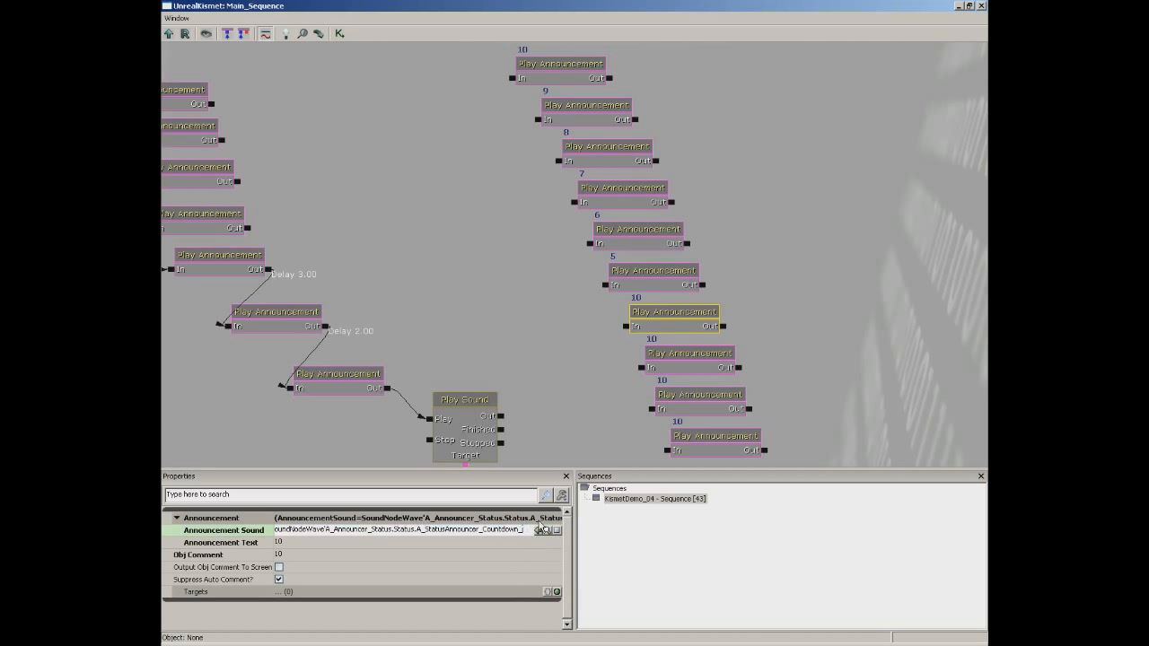
{"action": "key", "text": "Tab"}
{"action": "type", "text": "4"}
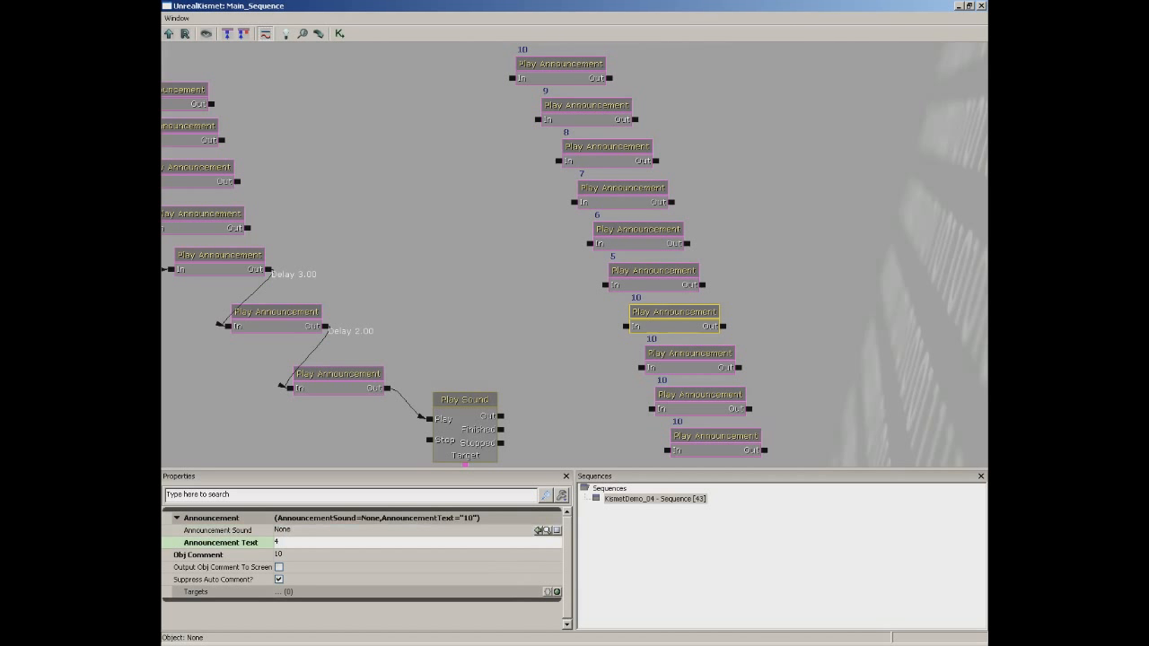
Copy the sound reference from the 5 announcement into the seventh Play Announcement, change it to A_StatusAnnouncer_Countdown_04, and set its Obj Comment to 4
{"action": "left_click", "coordinate": [540, 527]}
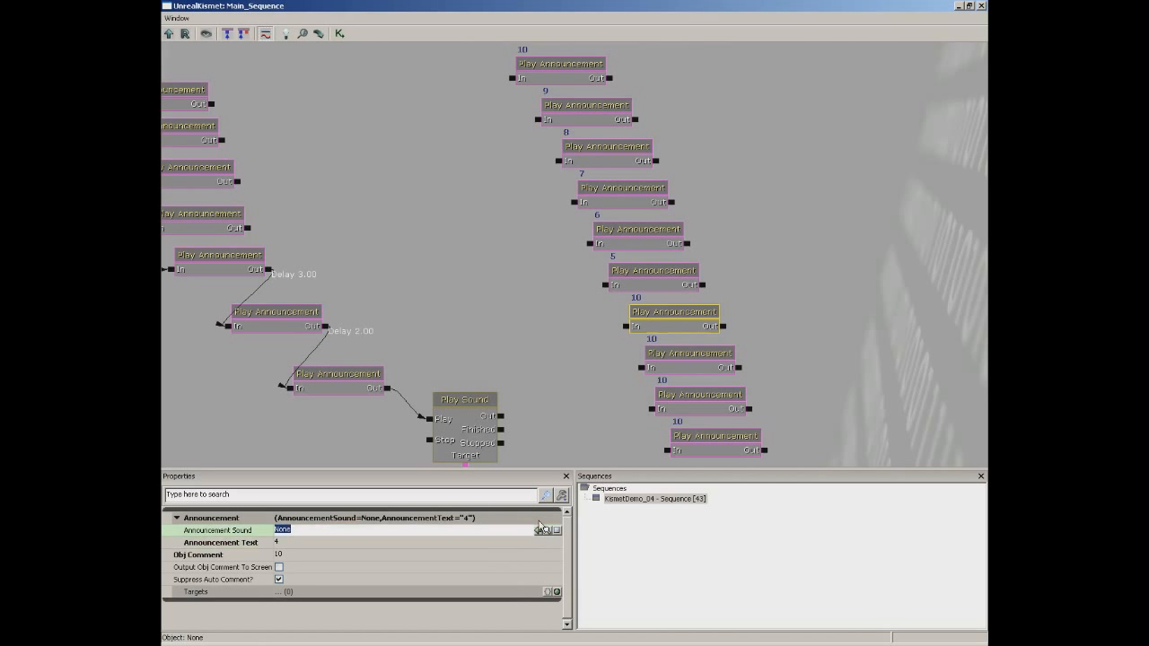
{"action": "left_click", "coordinate": [665, 273]}
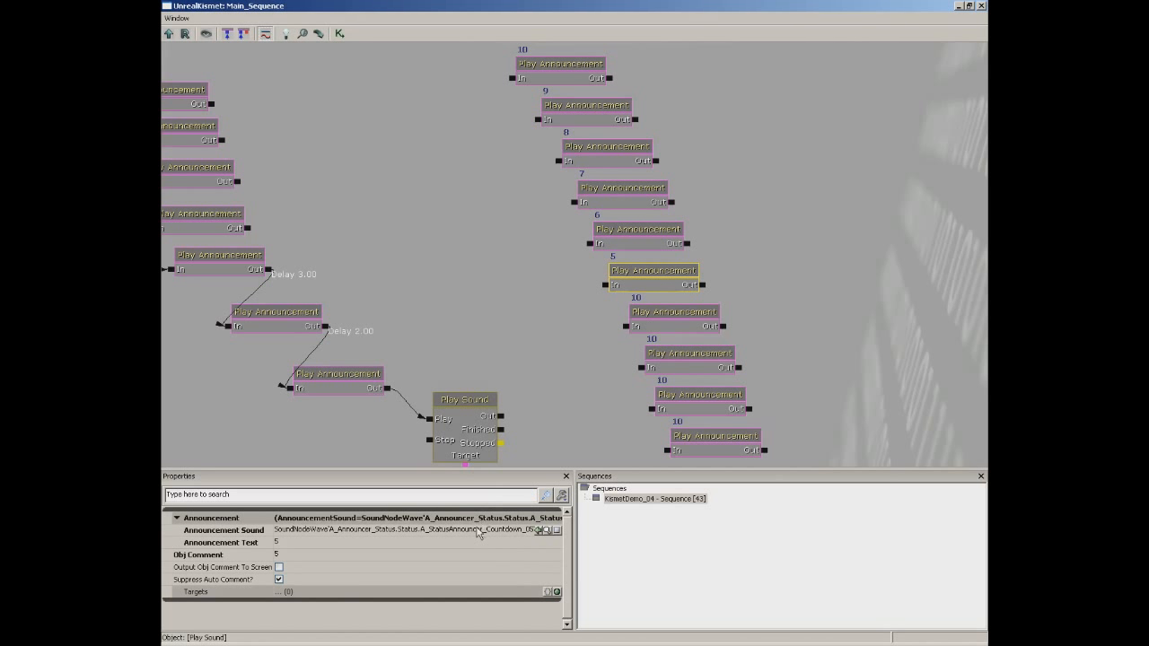
{"action": "left_click", "coordinate": [479, 532]}
{"action": "left_click", "coordinate": [653, 318]}
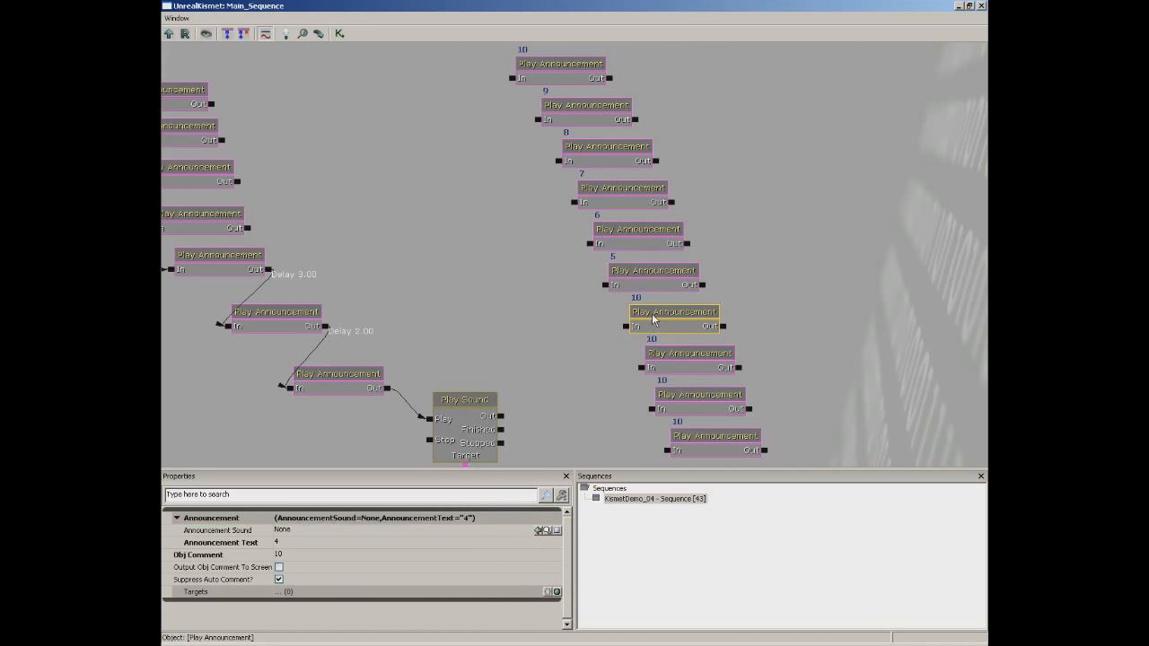
{"action": "left_click", "coordinate": [314, 532]}
{"action": "type", "text": "SoundNodeWave'A_Announcer_Status.Status.A_StatusAnnouncer_Countdown_05'"}
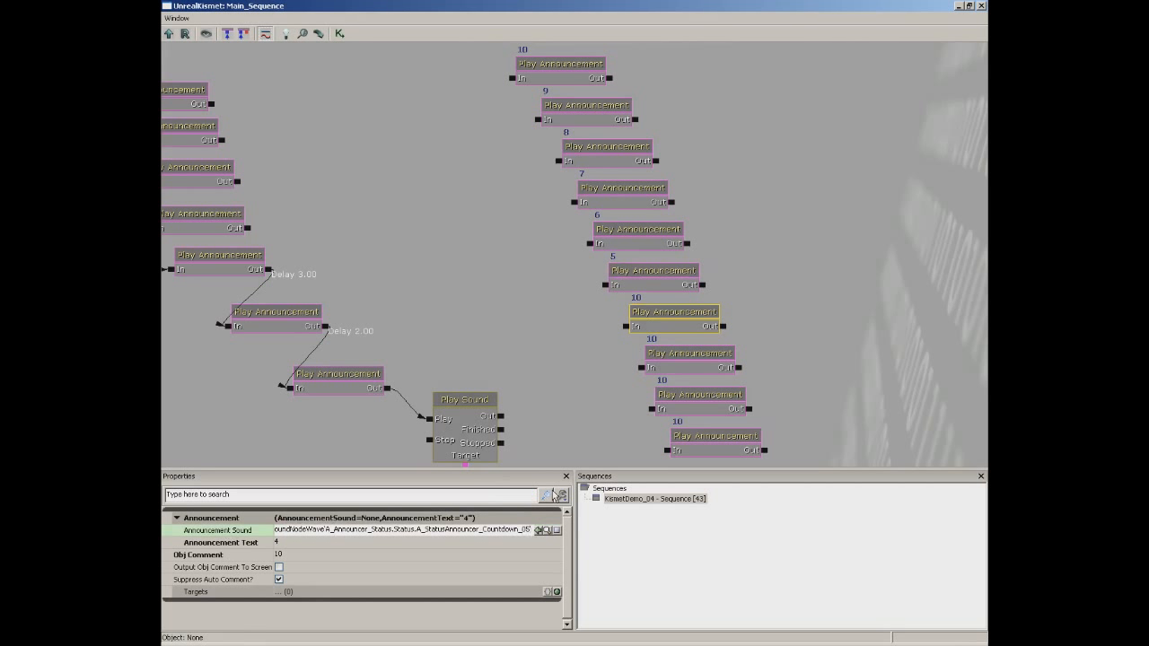
{"action": "key", "text": "Tab"}
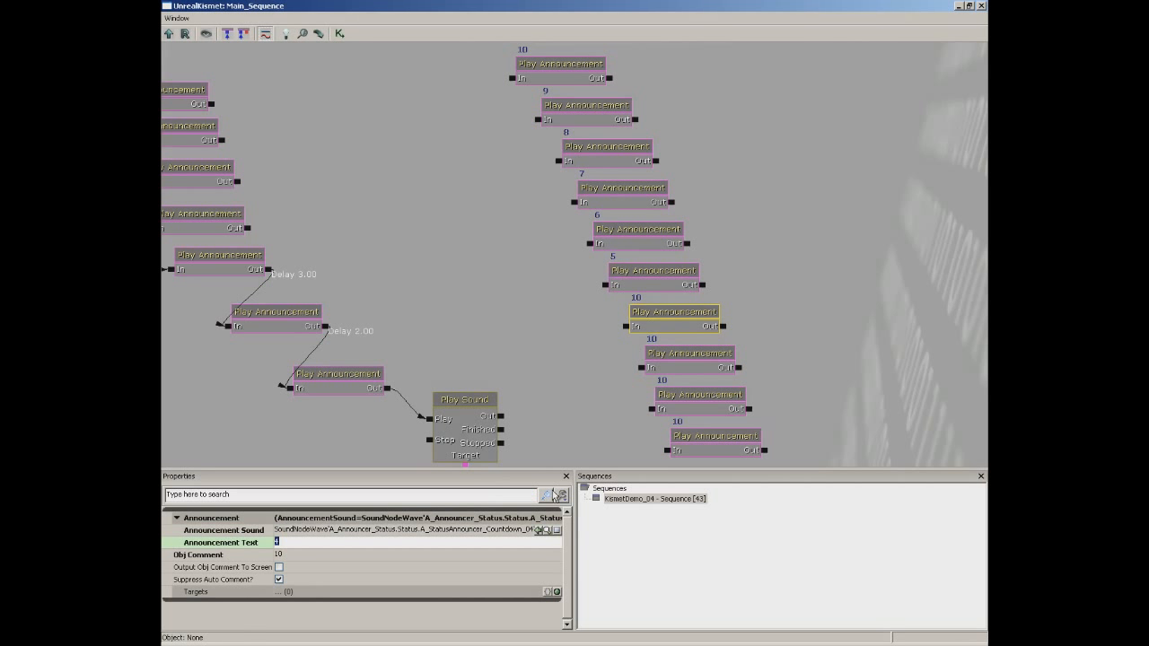
{"action": "key", "text": "Tab"}
{"action": "type", "text": "4"}
Set the eighth Play Announcement's sound to A_StatusAnnouncer_Countdown_03, and its Announcement Text and Obj Comment to 3
{"action": "left_click", "coordinate": [704, 360]}
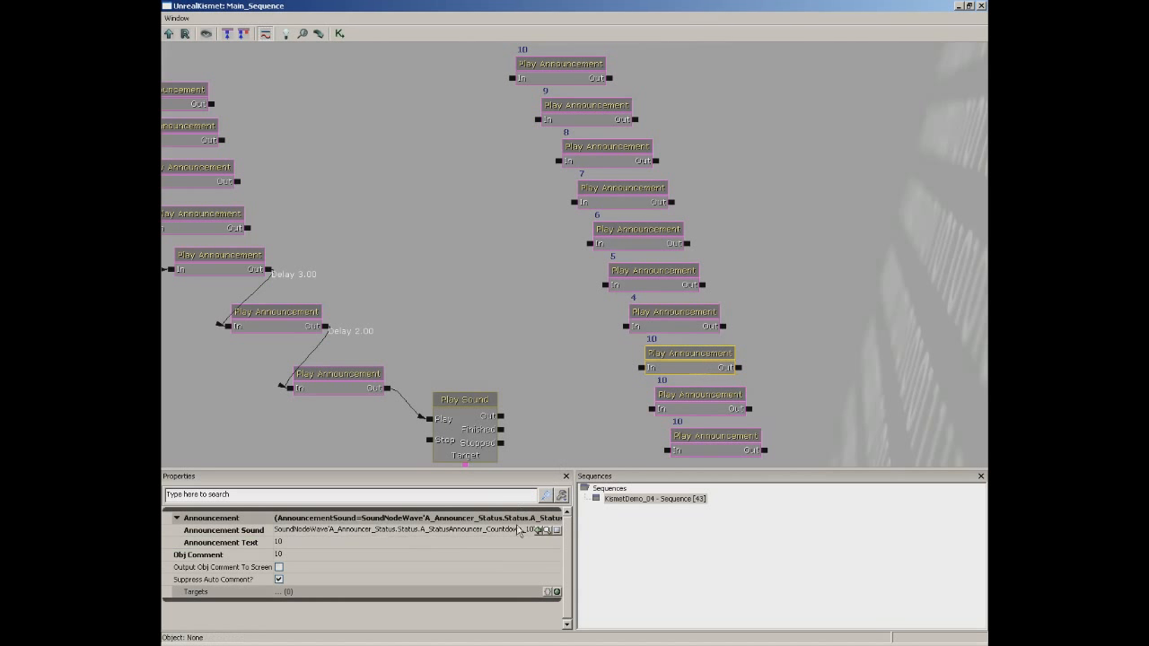
{"action": "left_click", "coordinate": [516, 530]}
{"action": "left_click", "coordinate": [530, 530]}
{"action": "key", "text": "BackSpace"}
{"action": "key", "text": "BackSpace"}
{"action": "key", "text": "BackSpace"}
{"action": "key", "text": "Tab"}
{"action": "type", "text": "3"}
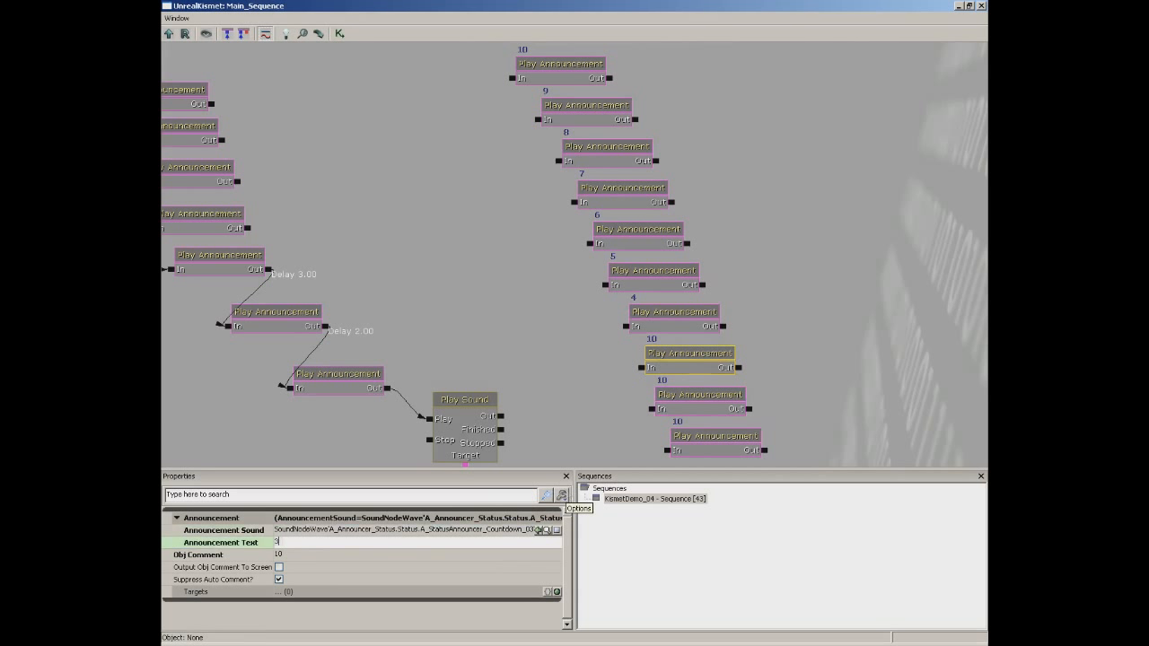
{"action": "key", "text": "Tab"}
{"action": "type", "text": "3"}
{"action": "key", "text": "Return"}
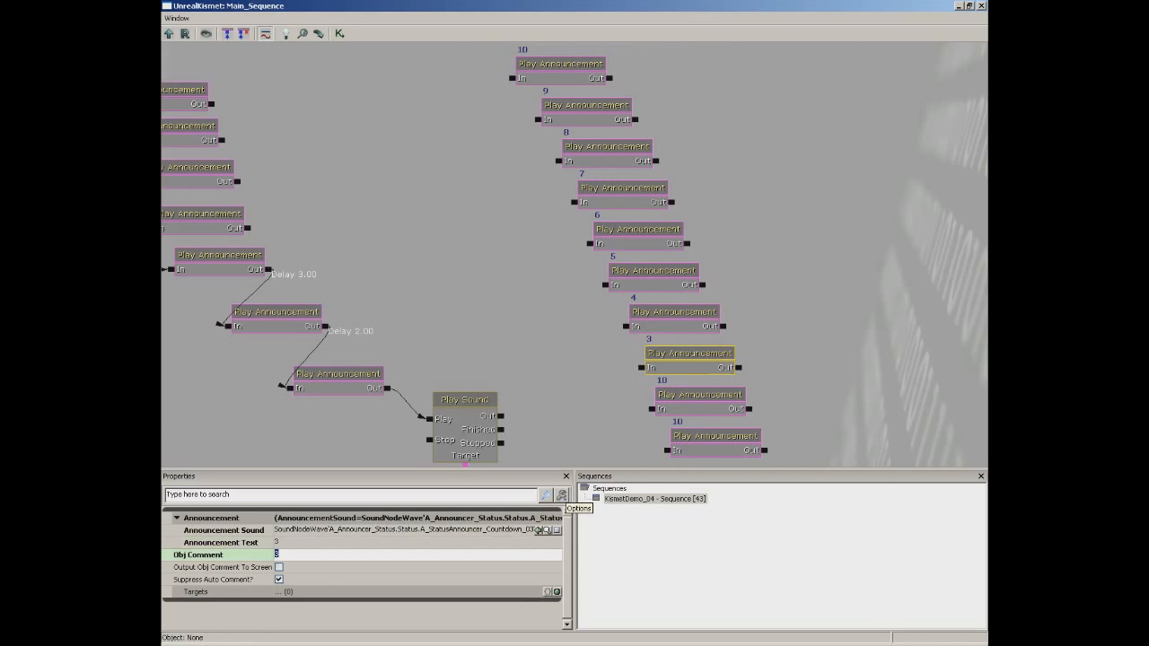
Set the ninth Play Announcement's sound to A_StatusAnnouncer_Countdown_02, and its Announcement Text and Obj Comment to 2
{"action": "left_click", "coordinate": [700, 395]}
{"action": "left_click", "coordinate": [530, 530]}
{"action": "left_click", "coordinate": [528, 530]}
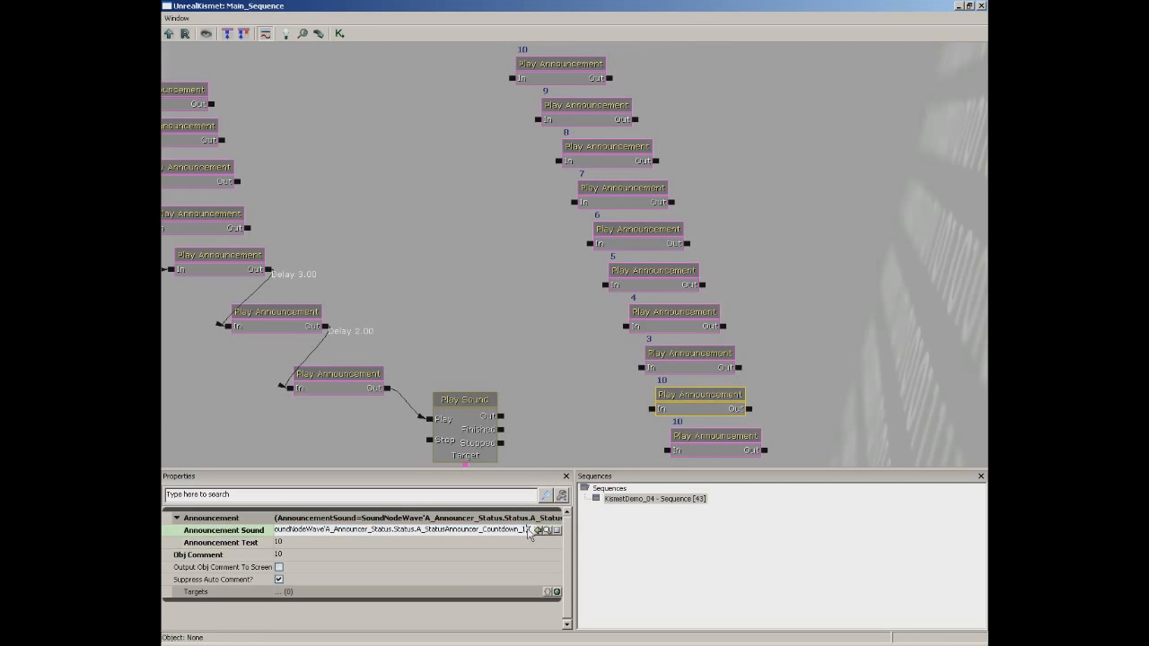
{"action": "key", "text": "BackSpace"}
{"action": "type", "text": "02"}
{"action": "key", "text": "Tab"}
{"action": "type", "text": "2"}
{"action": "key", "text": "Tab"}
{"action": "type", "text": "2"}
{"action": "key", "text": "Return"}
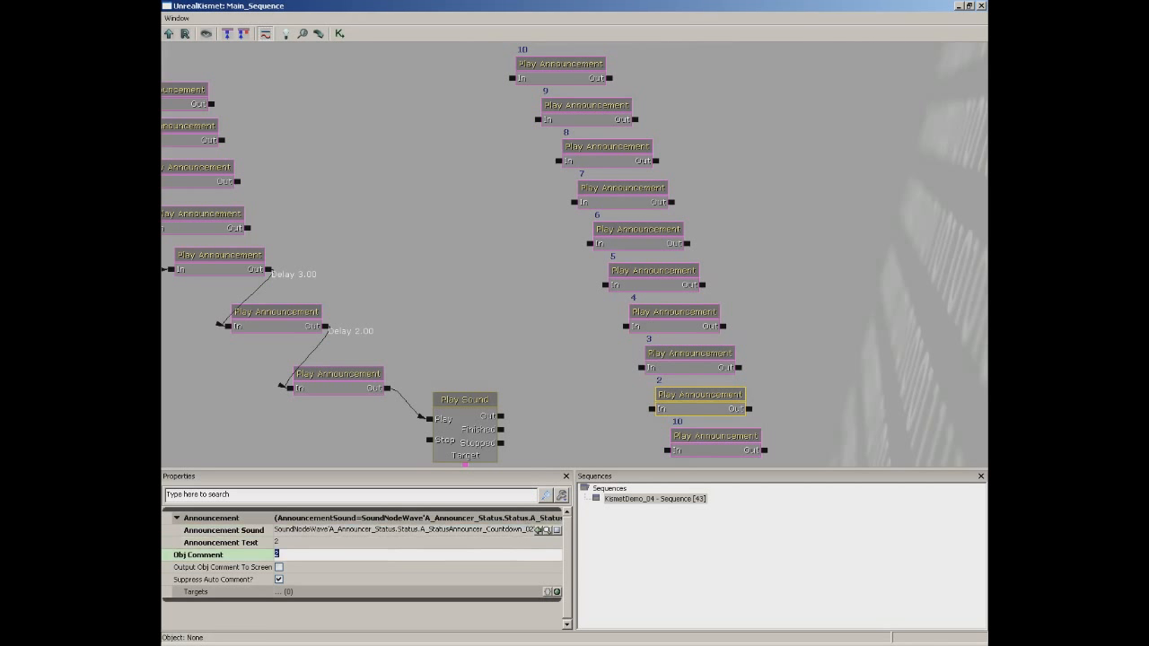
Set the tenth Play Announcement's sound to A_StatusAnnouncer_Countdown_01, and its Announcement Text and Obj Comment to 1
{"action": "left_click", "coordinate": [709, 437]}
{"action": "left_click", "coordinate": [536, 532]}
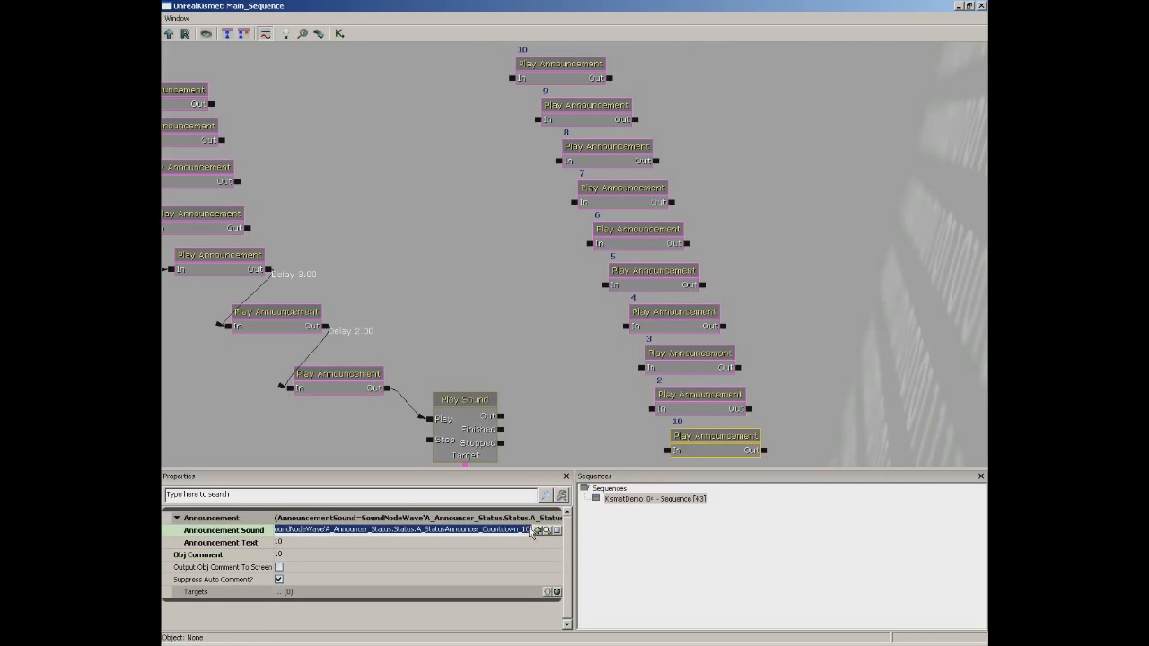
{"action": "left_click", "coordinate": [535, 531]}
{"action": "key", "text": "BackSpace"}
{"action": "key", "text": "BackSpace"}
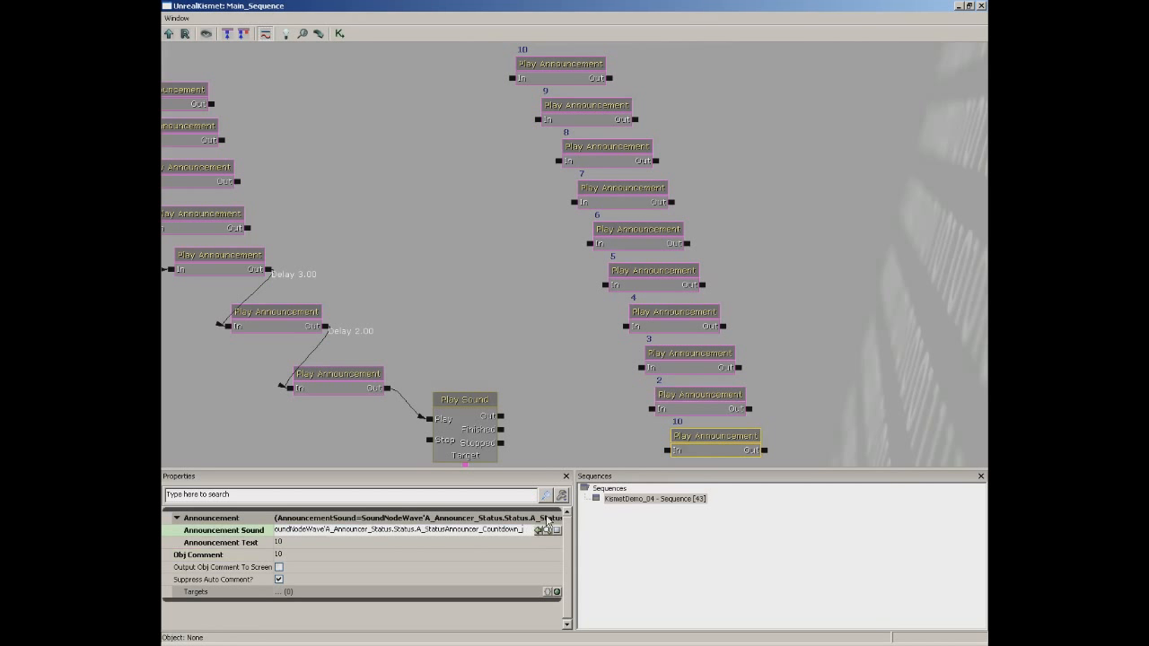
{"action": "type", "text": "01"}
{"action": "key", "text": "Tab"}
{"action": "type", "text": "1"}
{"action": "key", "text": "Tab"}
{"action": "type", "text": "1"}
{"action": "key", "text": "Return"}
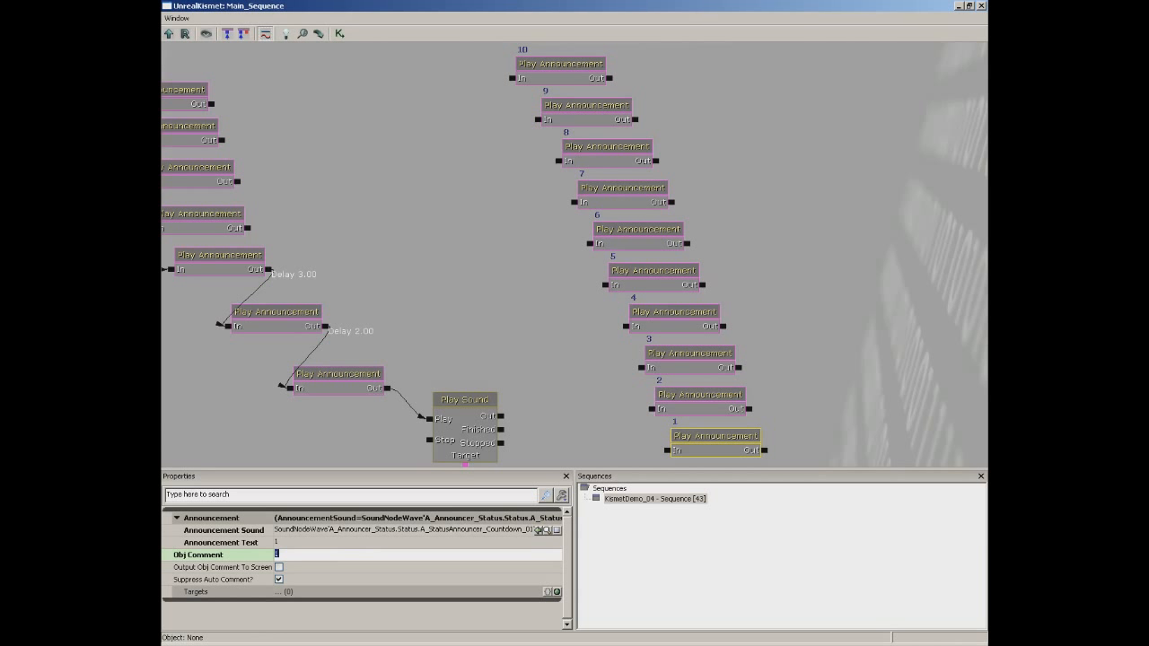
Link the Play Announcement before Play Sound to countdown action 10, and chain 10 to 9, 9 to 8, and 8 to 7
{"action": "left_click", "coordinate": [388, 389]}
{"action": "left_click_drag", "start_coordinate": [388, 389], "coordinate": [509, 112]}
{"action": "left_click_drag", "start_coordinate": [507, 254], "coordinate": [491, 199]}
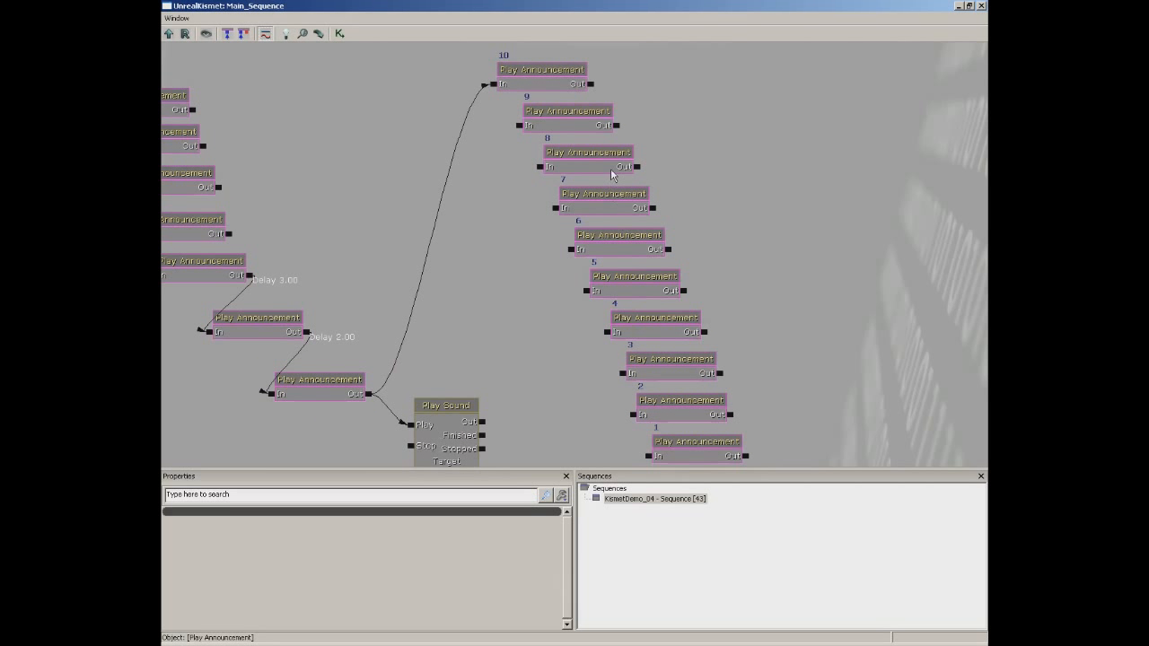
{"action": "left_click_drag", "start_coordinate": [593, 84], "coordinate": [517, 121]}
{"action": "left_click_drag", "start_coordinate": [617, 125], "coordinate": [537, 166]}
{"action": "left_click_drag", "start_coordinate": [638, 167], "coordinate": [554, 208]}
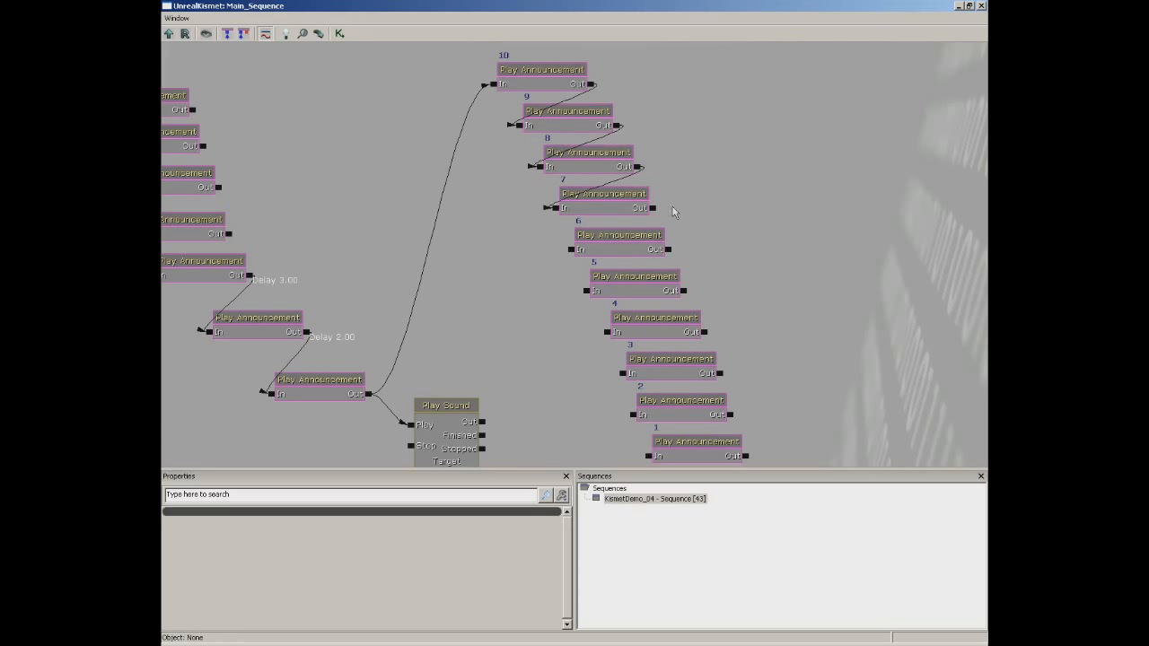
Chain the remaining countdown announcements in order from 7 to 1, linking each output to the following action's input
{"action": "left_click_drag", "start_coordinate": [655, 208], "coordinate": [571, 248]}
{"action": "left_click_drag", "start_coordinate": [669, 249], "coordinate": [583, 290]}
{"action": "left_click_drag", "start_coordinate": [685, 290], "coordinate": [605, 326]}
{"action": "left_click_drag", "start_coordinate": [744, 256], "coordinate": [718, 172]}
{"action": "left_click_drag", "start_coordinate": [680, 247], "coordinate": [606, 290]}
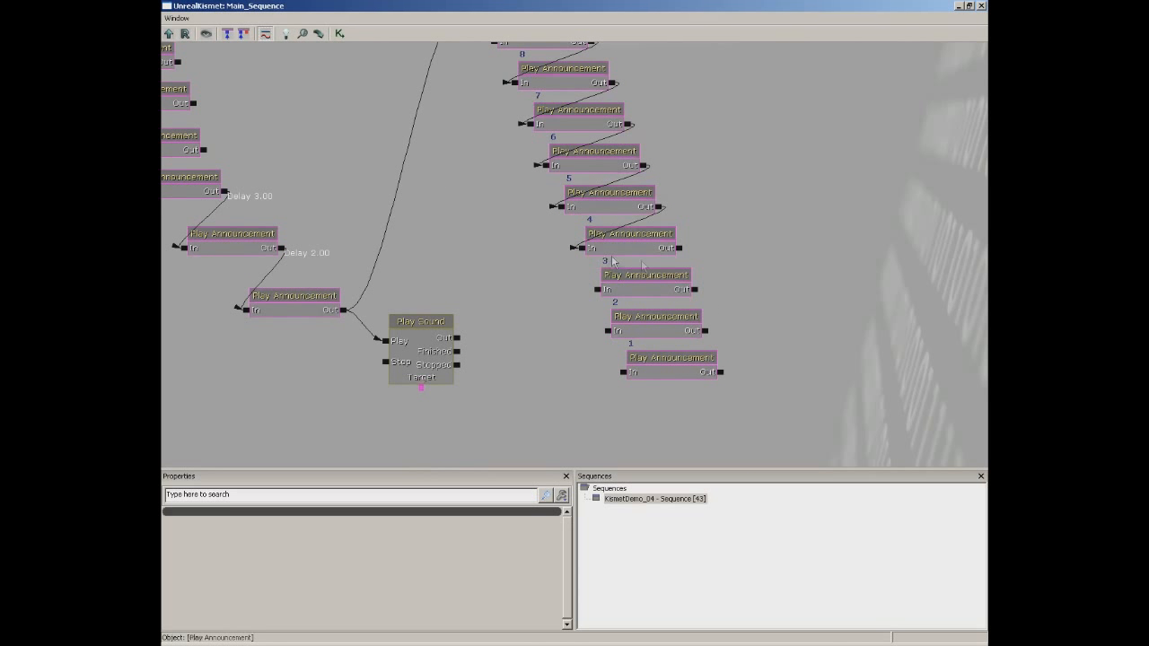
{"action": "left_click_drag", "start_coordinate": [680, 248], "coordinate": [596, 289]}
{"action": "left_click_drag", "start_coordinate": [692, 292], "coordinate": [607, 331]}
{"action": "left_click_drag", "start_coordinate": [621, 374], "coordinate": [705, 331]}
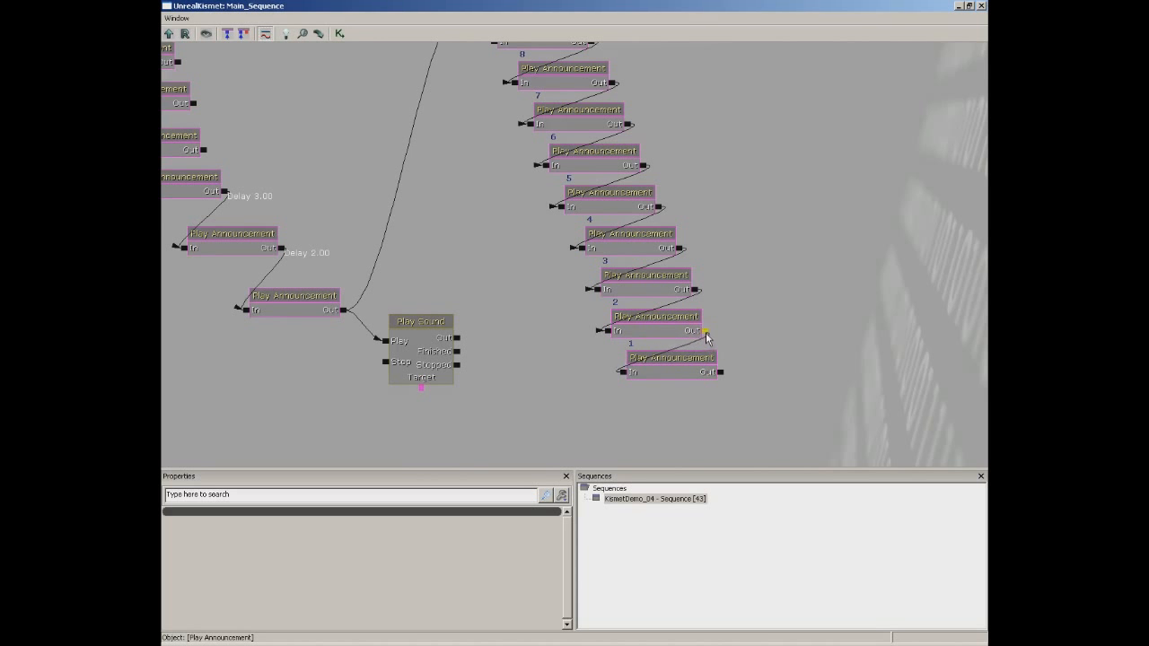
{"action": "scroll", "coordinate": [782, 255], "scroll_direction": "down", "scroll_amount": 2}
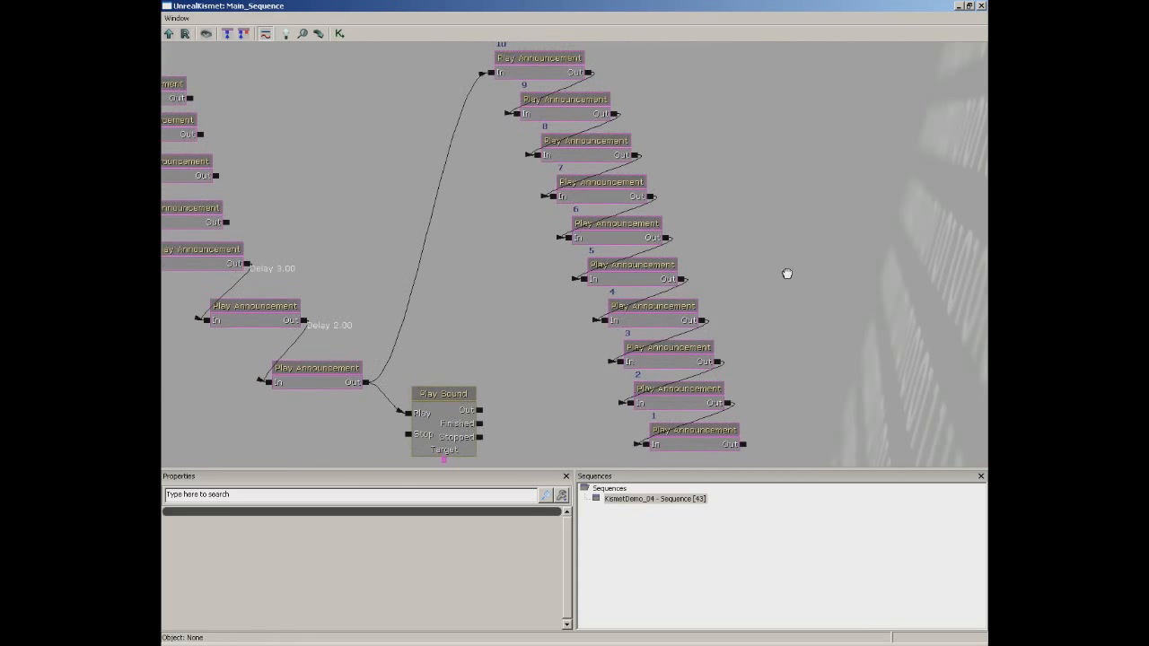
Close Kismet, play the level from the stairs to test the countdown, end the play session and reopen Kismet
{"action": "left_click", "coordinate": [982, 5]}
{"action": "right_click", "coordinate": [508, 422]}
{"action": "left_click", "coordinate": [579, 636]}
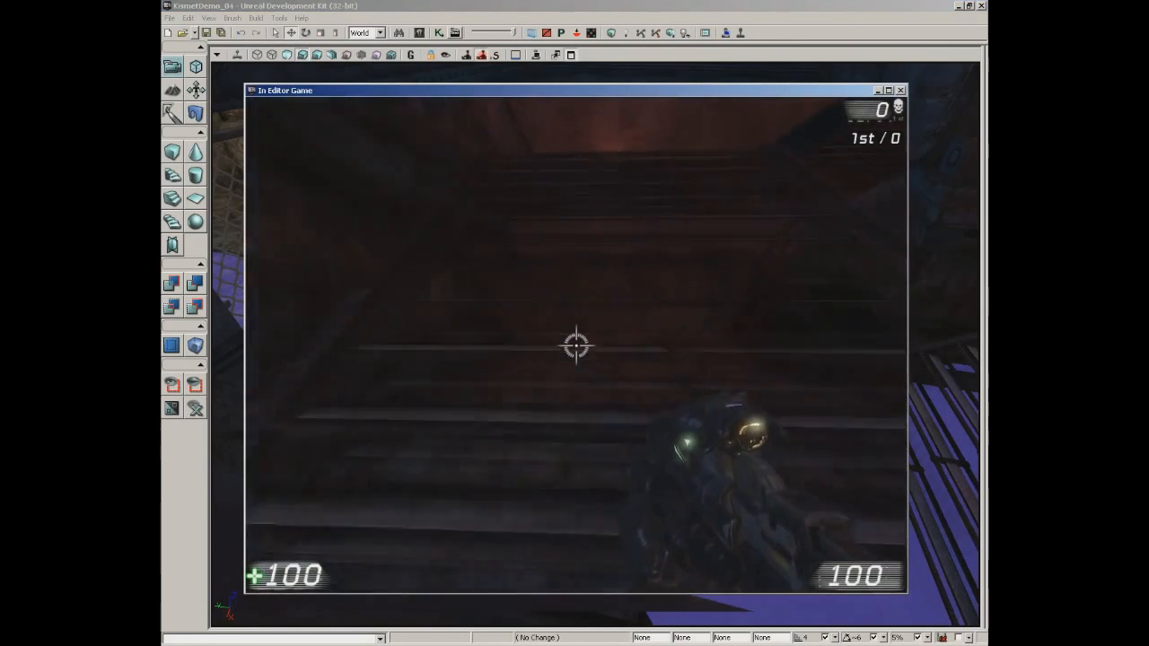
{"action": "key", "text": "w"}
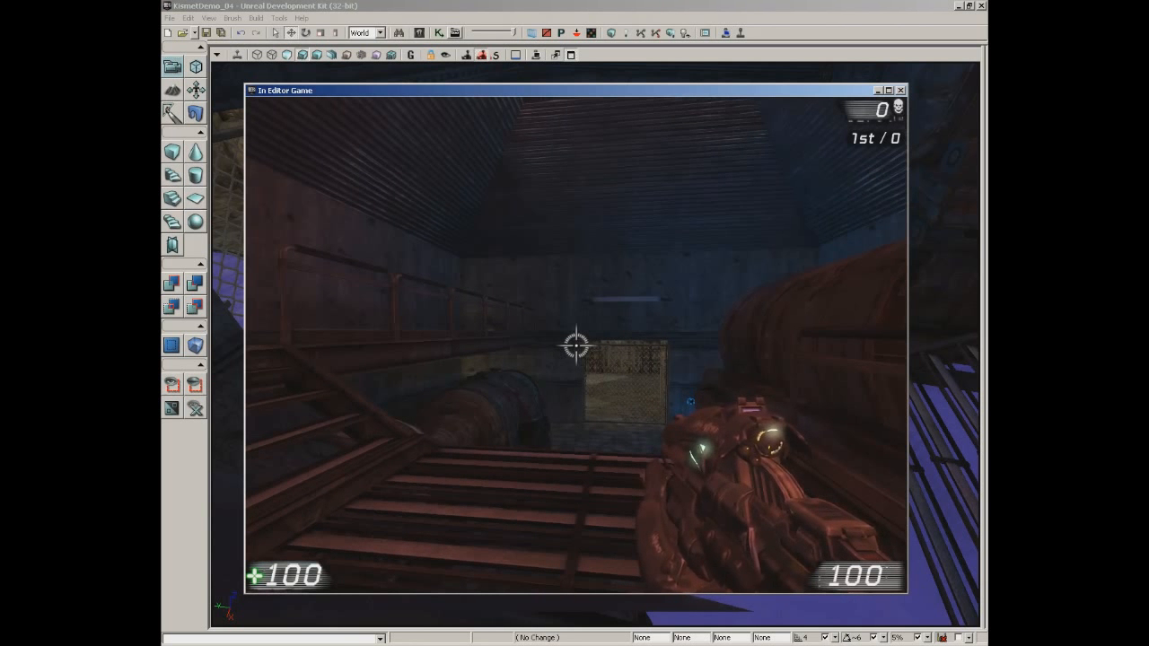
{"action": "key", "text": "Escape"}
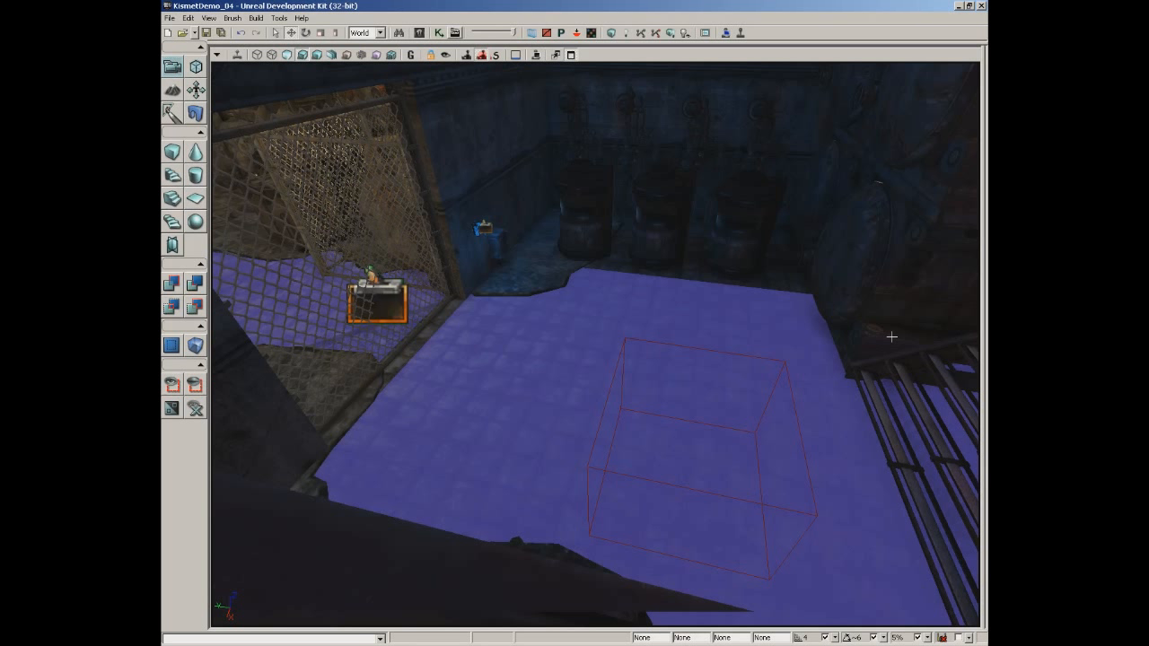
{"action": "left_click", "coordinate": [439, 34]}
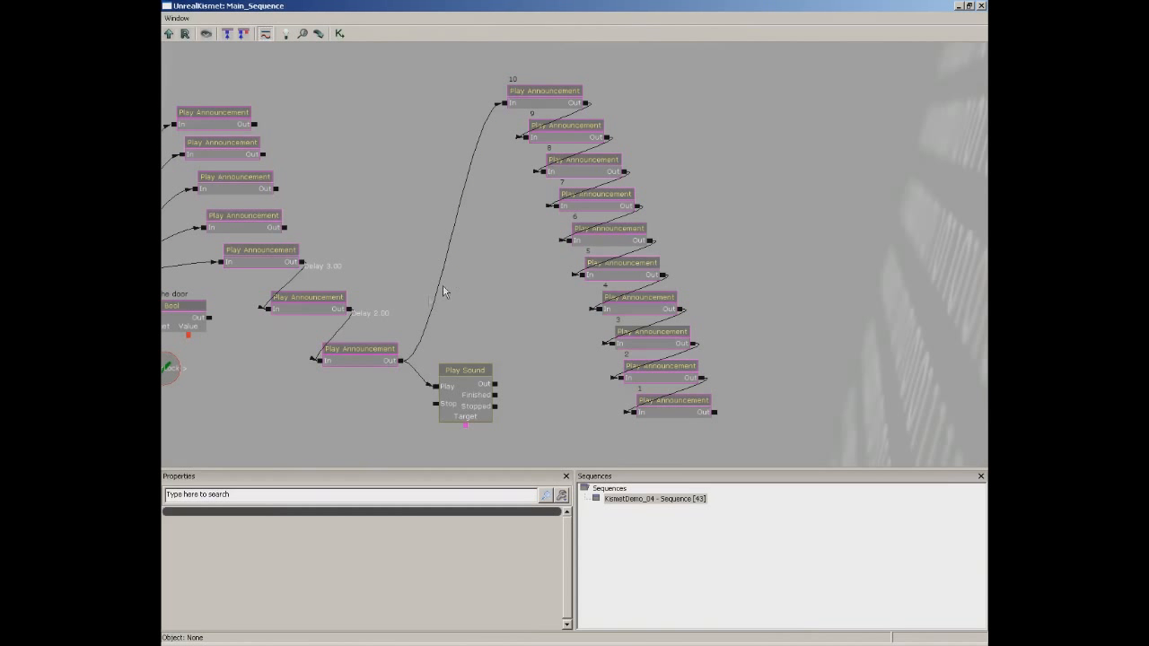
{"action": "right_click", "coordinate": [587, 104]}
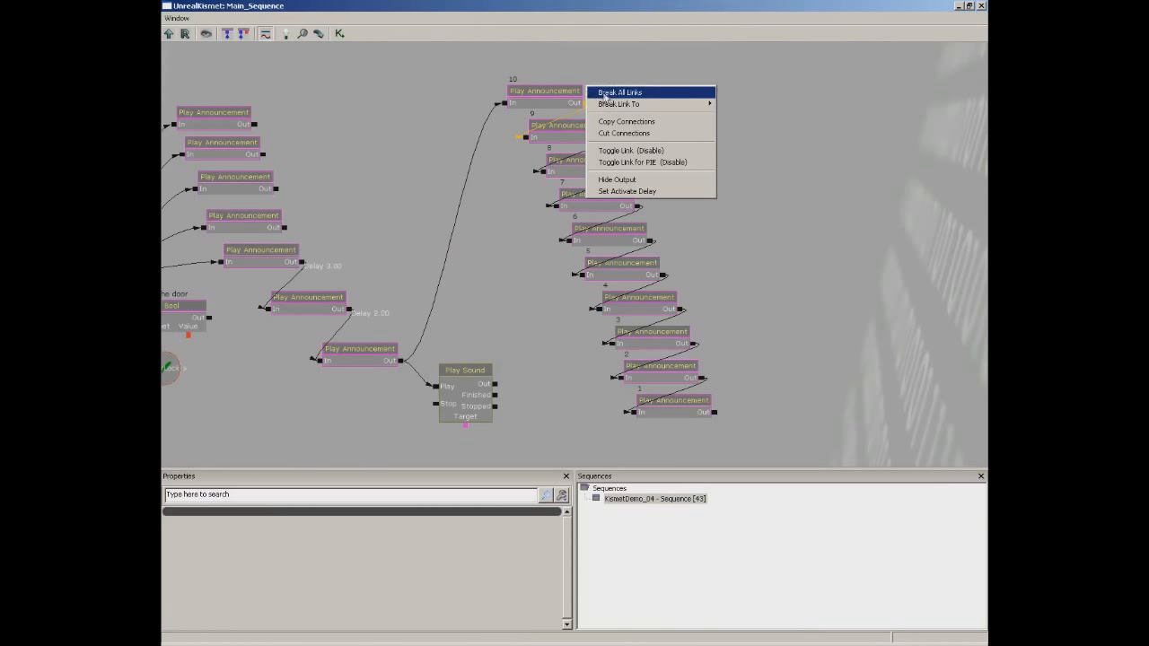
{"action": "left_click", "coordinate": [654, 192]}
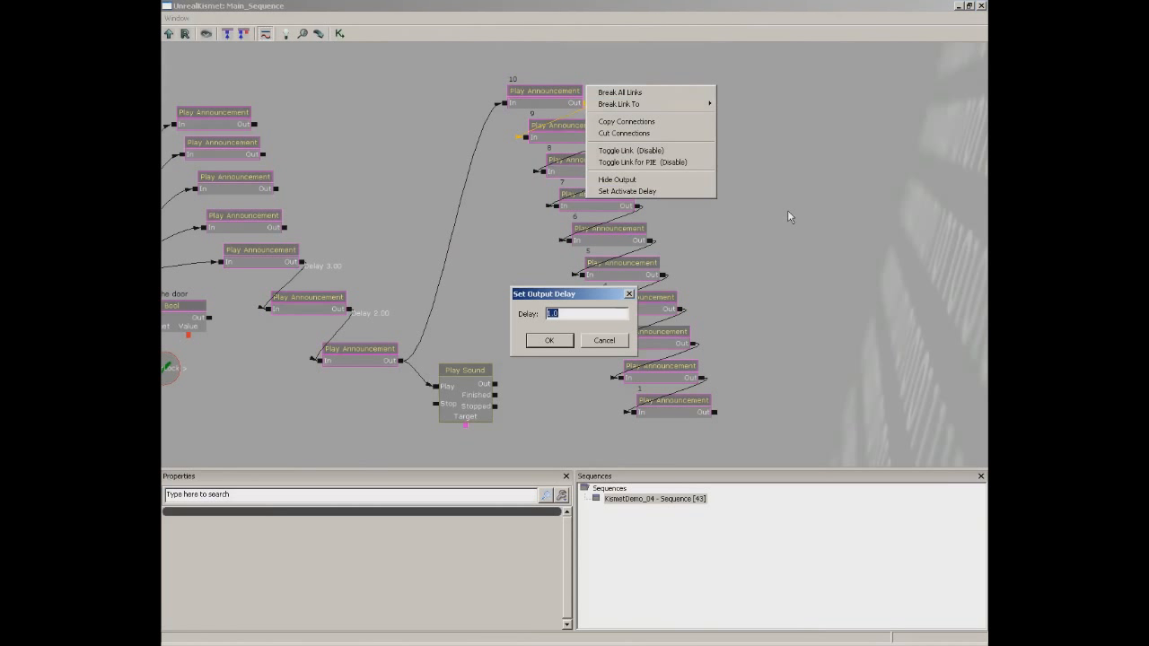
{"action": "left_click", "coordinate": [604, 340]}
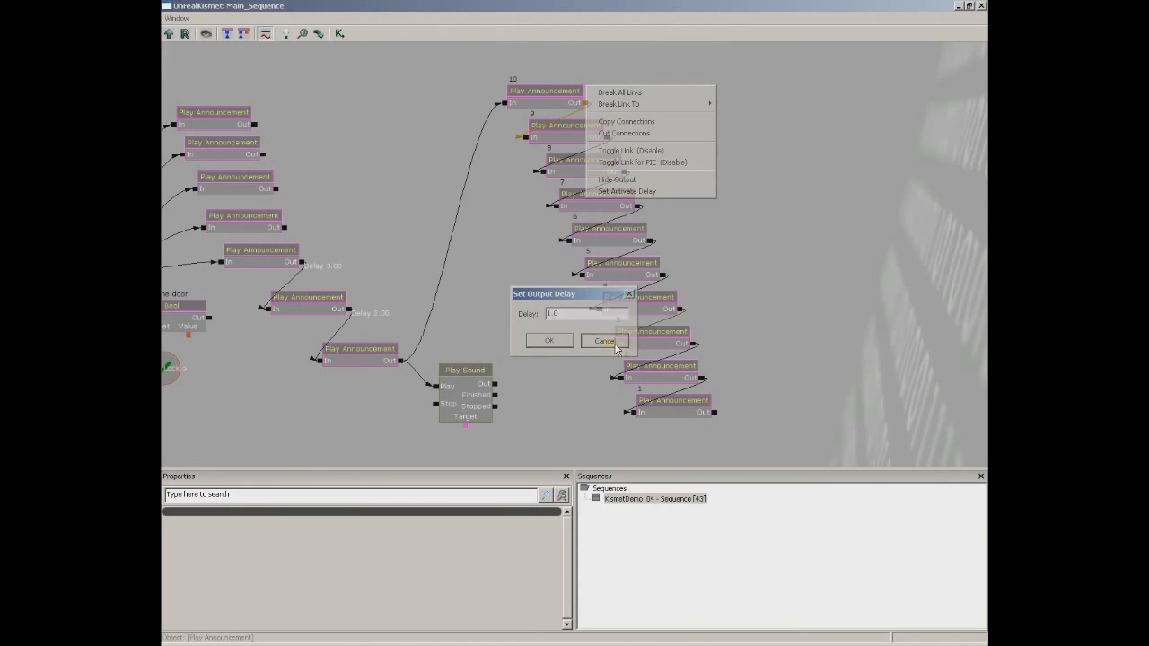
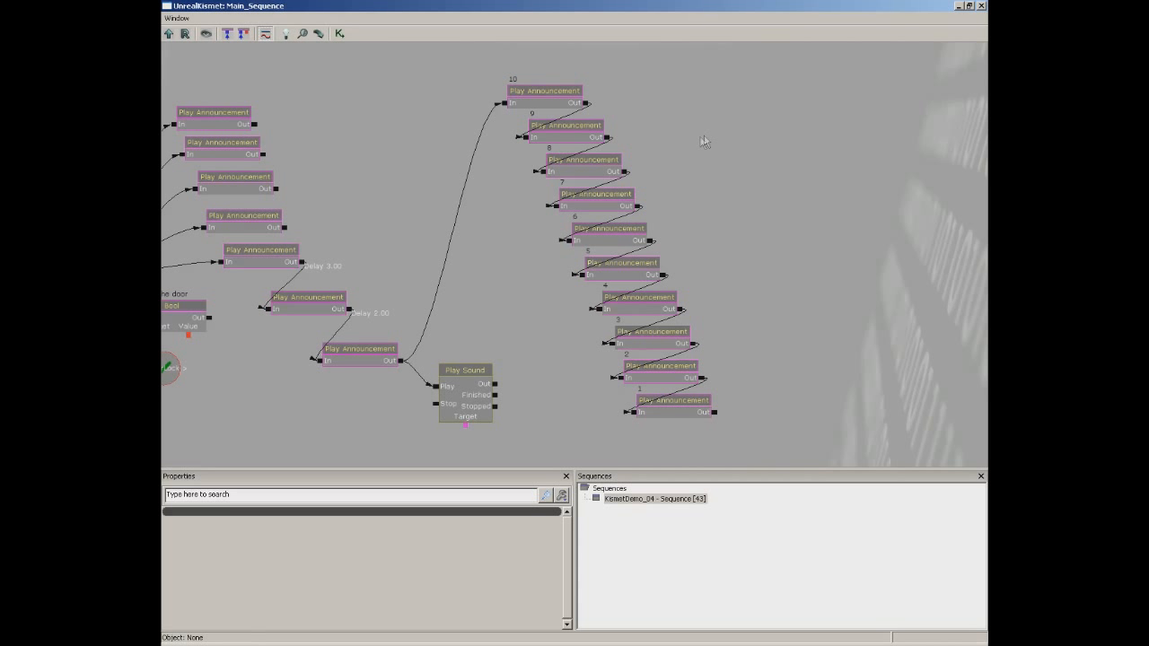
Break all links between the countdown announcements and the link leading into countdown action 10
{"action": "left_click", "coordinate": [582, 115], "text": "alt"}
{"action": "left_click", "coordinate": [583, 152], "text": "alt"}
{"action": "left_click", "coordinate": [586, 179], "text": "alt"}
{"action": "left_click", "coordinate": [609, 221], "text": "alt"}
{"action": "left_click", "coordinate": [632, 261], "text": "alt"}
{"action": "left_click", "coordinate": [640, 296], "text": "alt"}
{"action": "left_click", "coordinate": [663, 328], "text": "alt"}
{"action": "left_click", "coordinate": [671, 364], "text": "alt"}
{"action": "left_click", "coordinate": [704, 379], "text": "alt"}
{"action": "left_click", "coordinate": [460, 211], "text": "alt"}
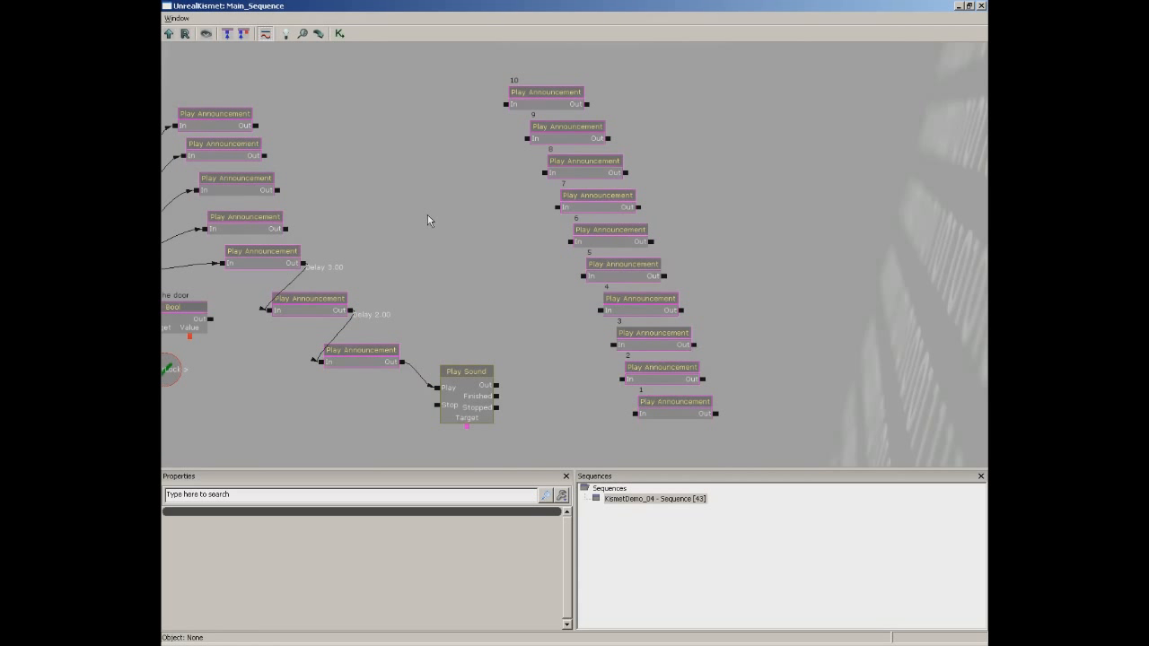
Add a Delayed switch action between the announcement chain and the countdown actions, and set its Link Count to 11
{"action": "right_click", "coordinate": [430, 215]}
{"action": "mouse_move", "coordinate": [463, 204]}
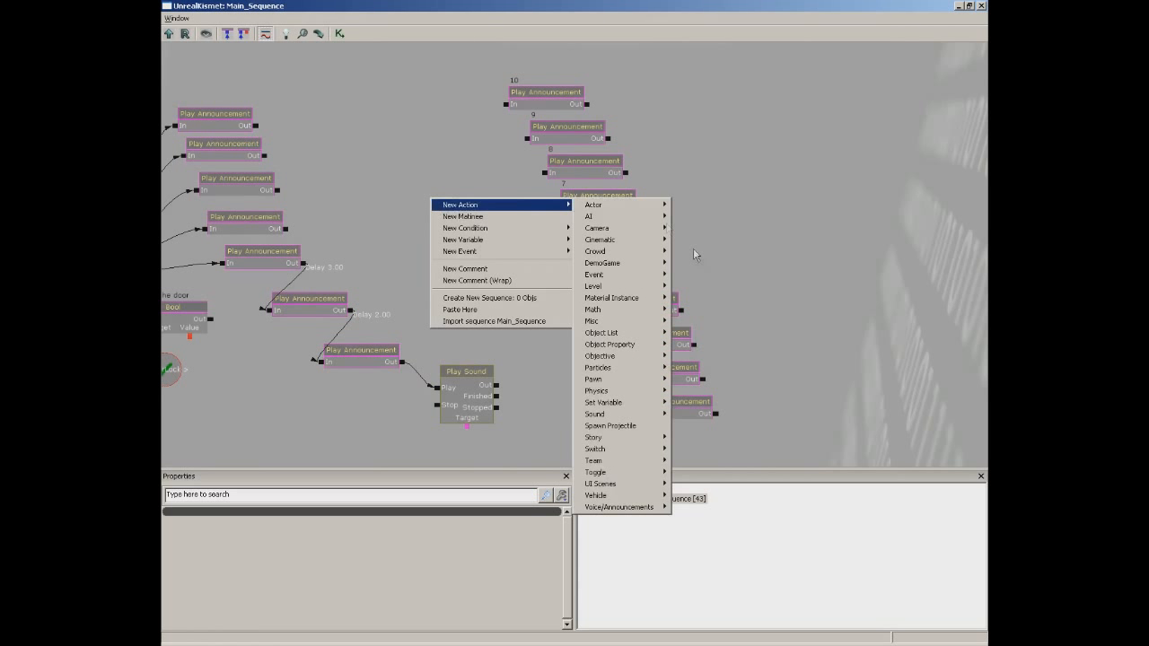
{"action": "mouse_move", "coordinate": [628, 449]}
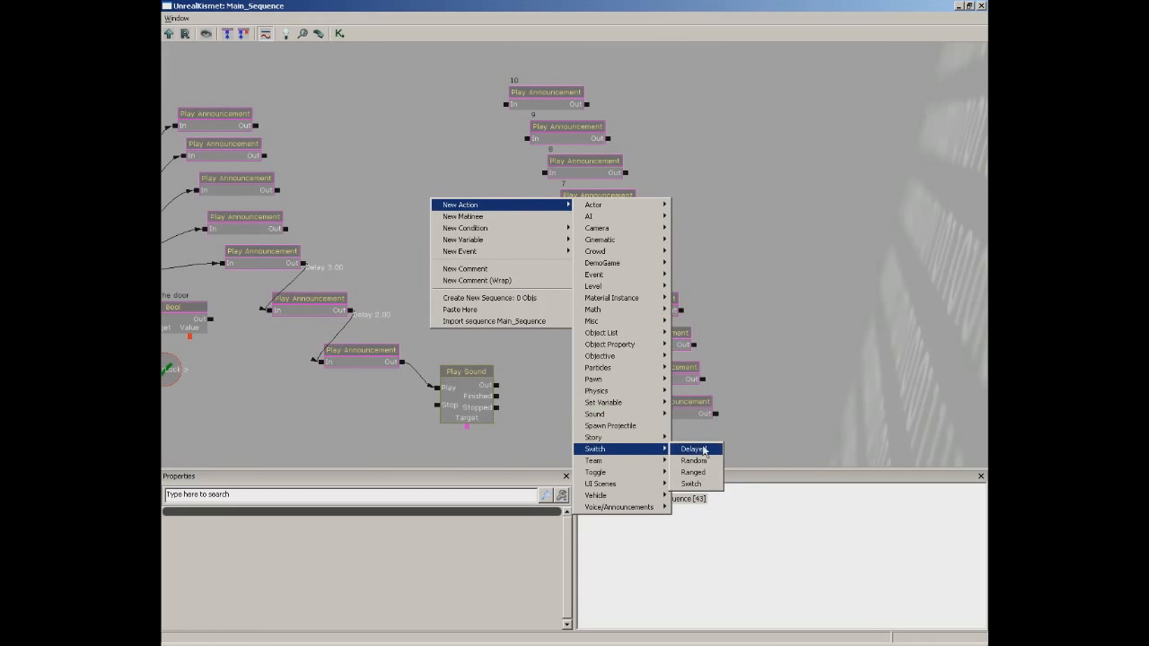
{"action": "left_click", "coordinate": [693, 449]}
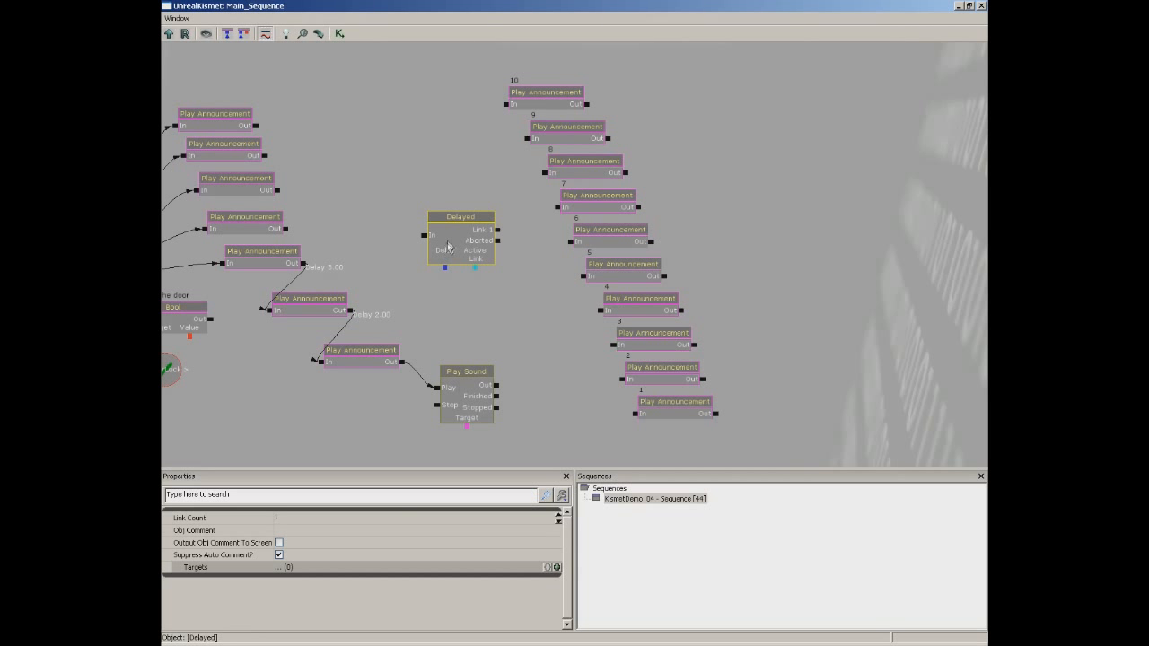
{"action": "left_click", "coordinate": [293, 519]}
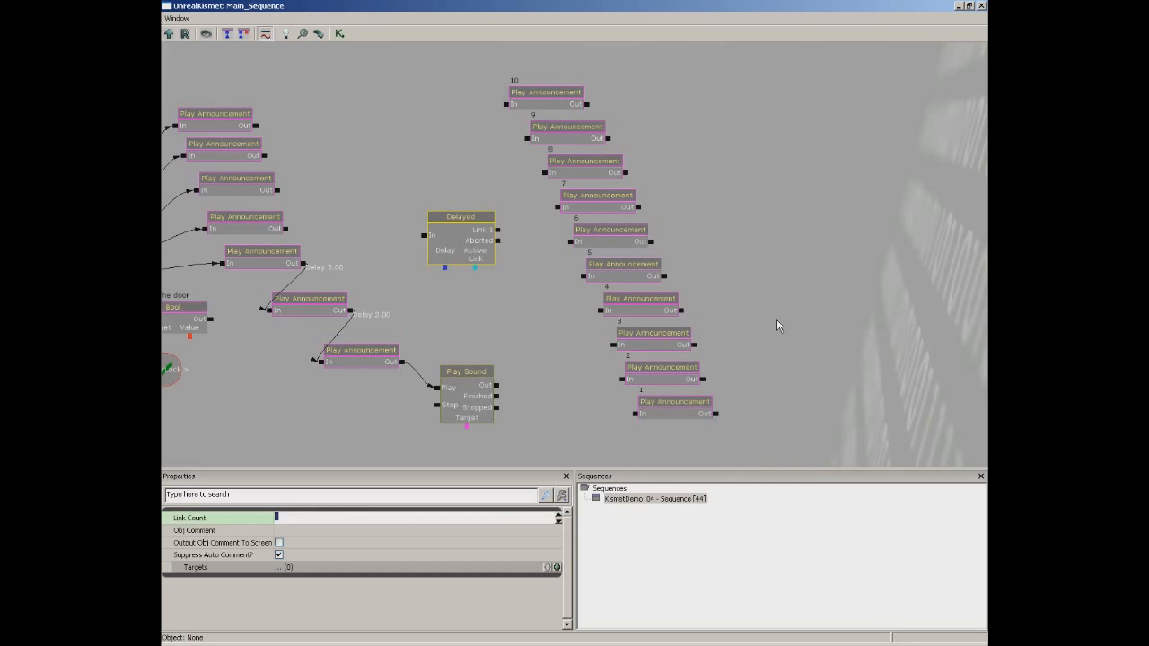
{"action": "type", "text": "1"}
{"action": "key", "text": "Return"}
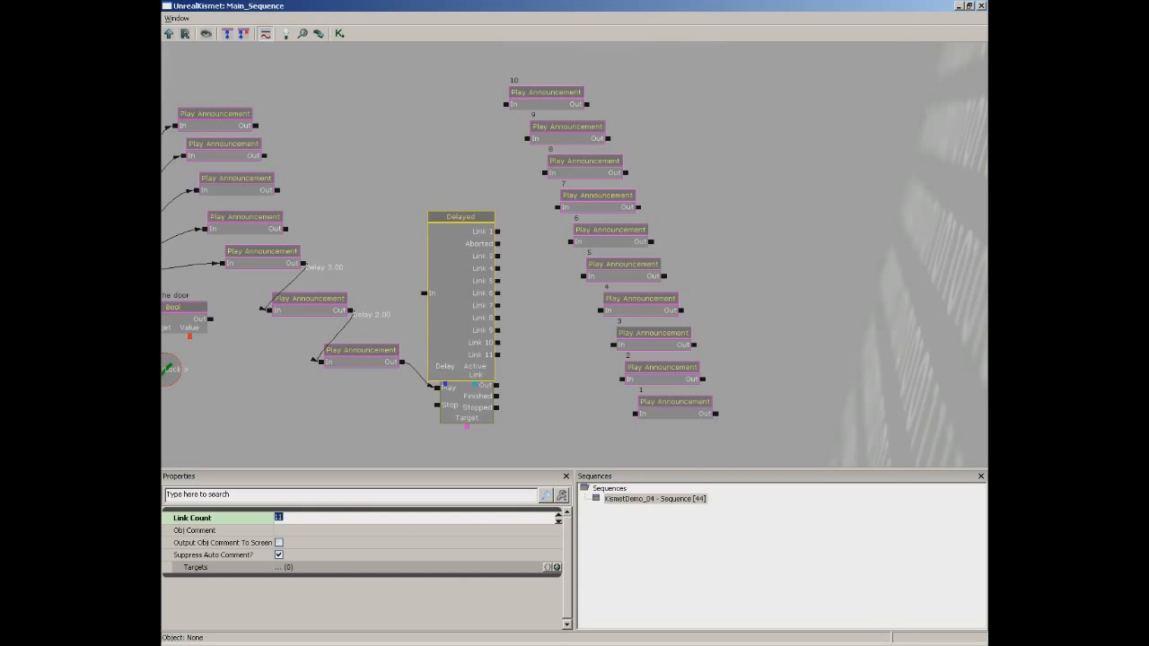
Separate the Delayed switch from the Play Sound action, and link the last Play Announcement's output to the Delayed switch's input
{"action": "left_click_drag", "start_coordinate": [436, 269], "coordinate": [436, 218]}
{"action": "left_click_drag", "start_coordinate": [468, 395], "coordinate": [455, 404]}
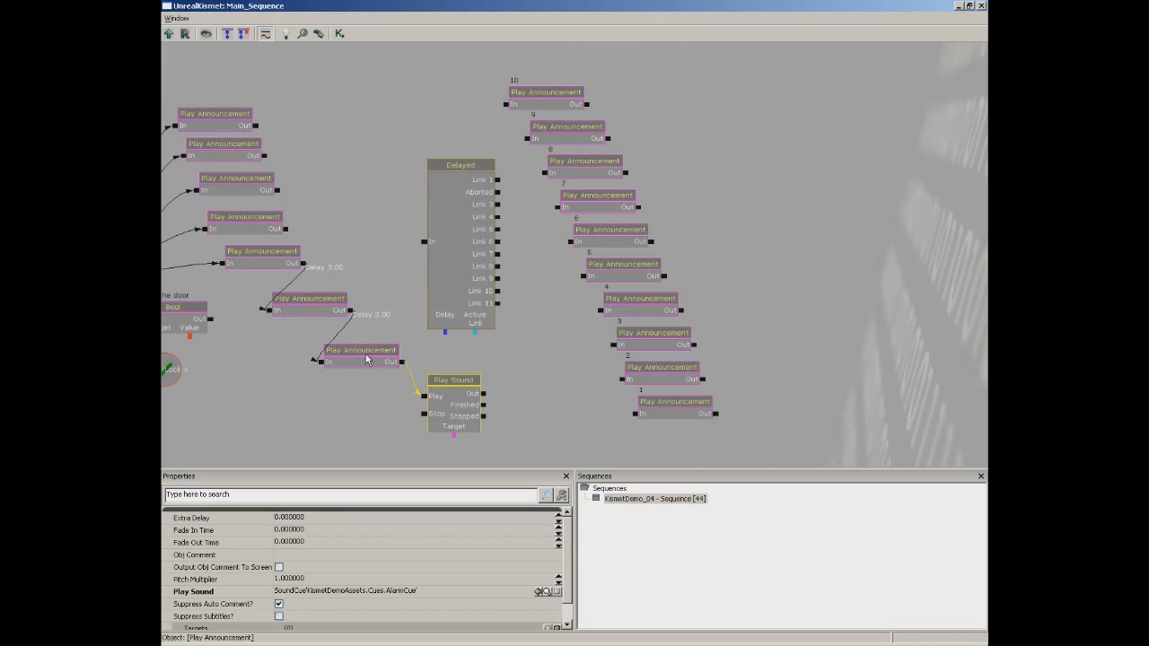
{"action": "left_click_drag", "start_coordinate": [400, 363], "coordinate": [470, 212]}
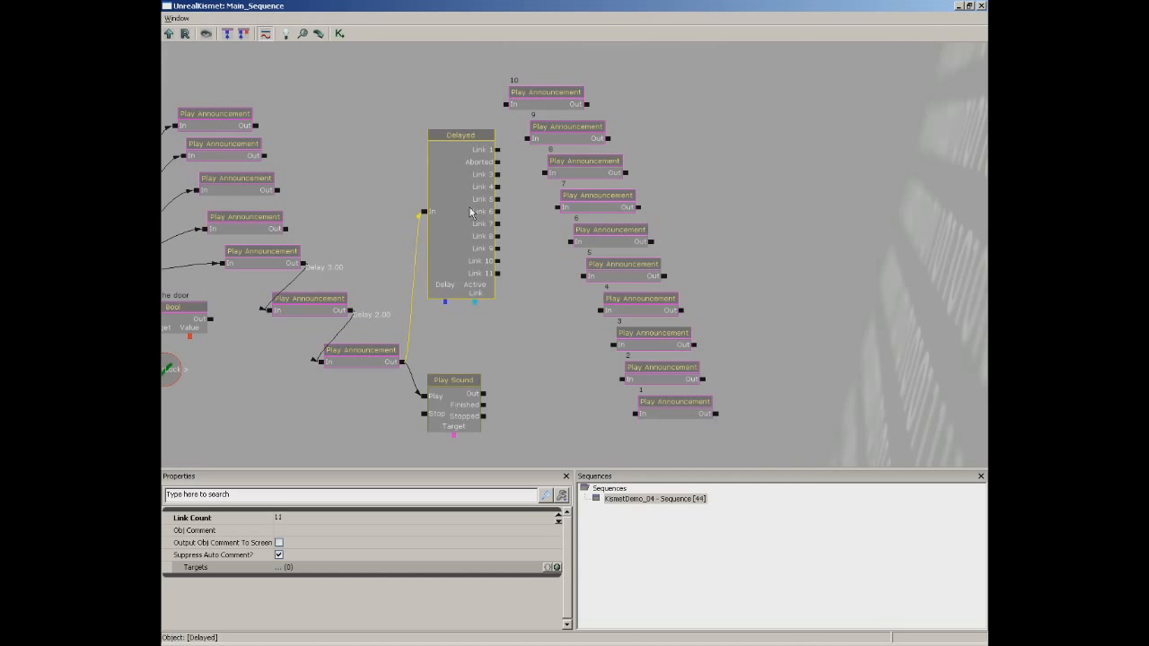
Create a new float variable on the Delayed switch's Delay connector and set its Float Value to 1
{"action": "right_click", "coordinate": [446, 306]}
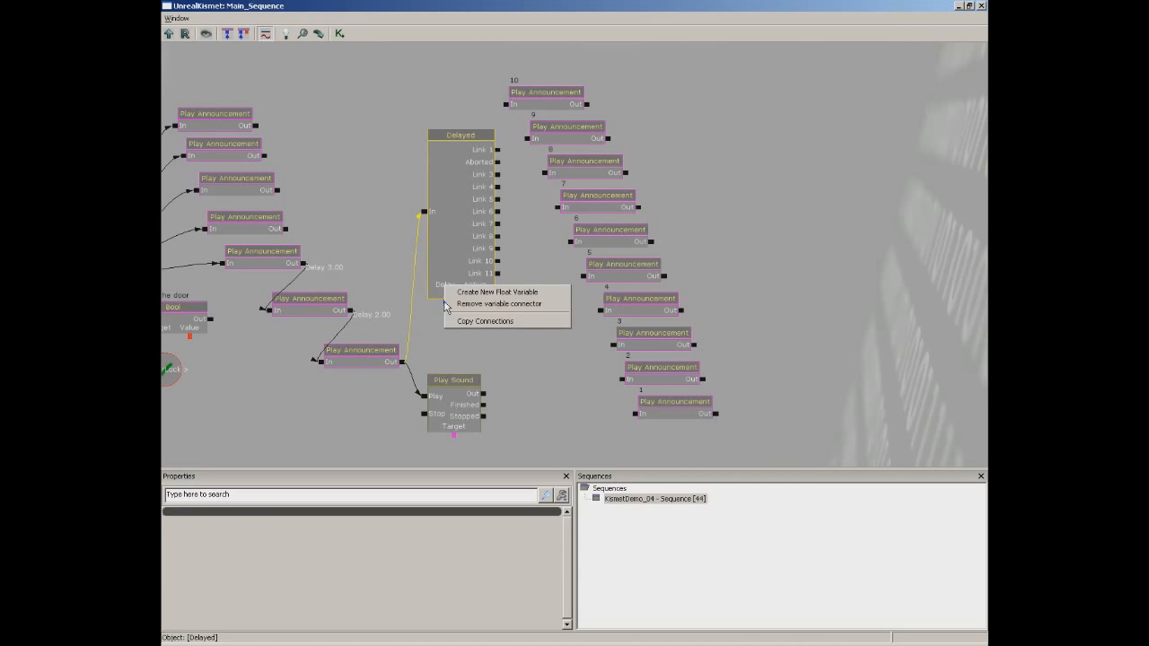
{"action": "left_click", "coordinate": [489, 292]}
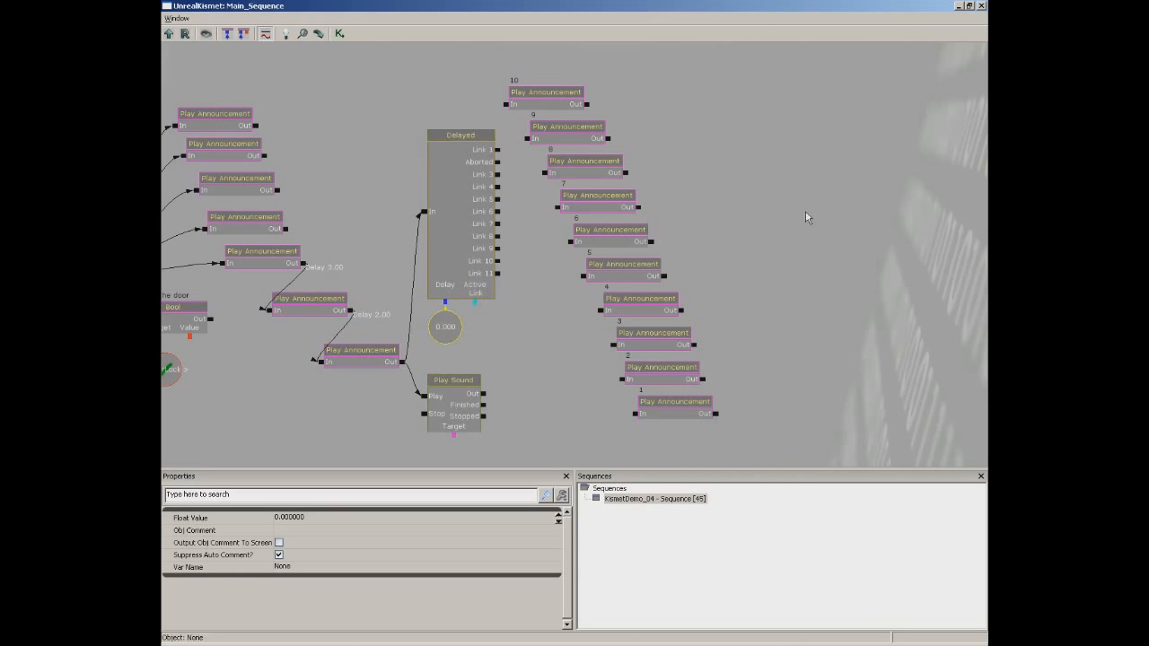
{"action": "left_click", "coordinate": [305, 518]}
{"action": "type", "text": "1"}
{"action": "key", "text": "Return"}
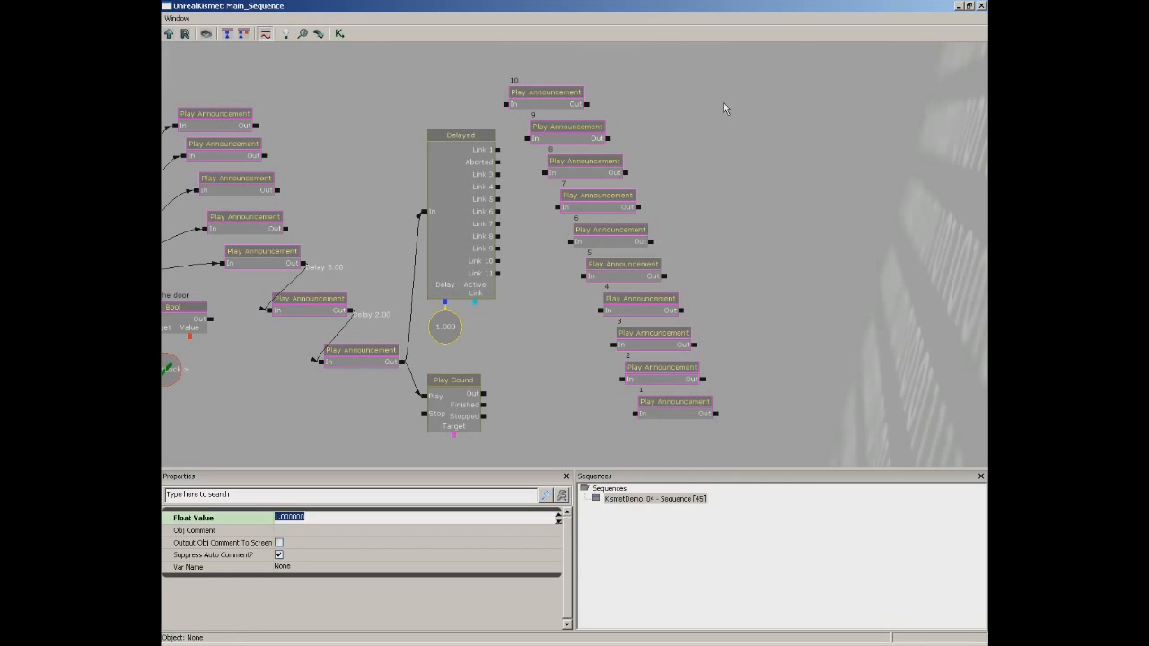
Select all ten countdown announcements together and move them farther away from the Delayed switch to make room for links
{"action": "left_click_drag", "start_coordinate": [834, 64], "coordinate": [525, 446], "text": "ctrl+alt"}
{"action": "left_click_drag", "start_coordinate": [545, 92], "coordinate": [663, 80], "text": "ctrl"}
{"action": "left_click", "coordinate": [527, 167]}
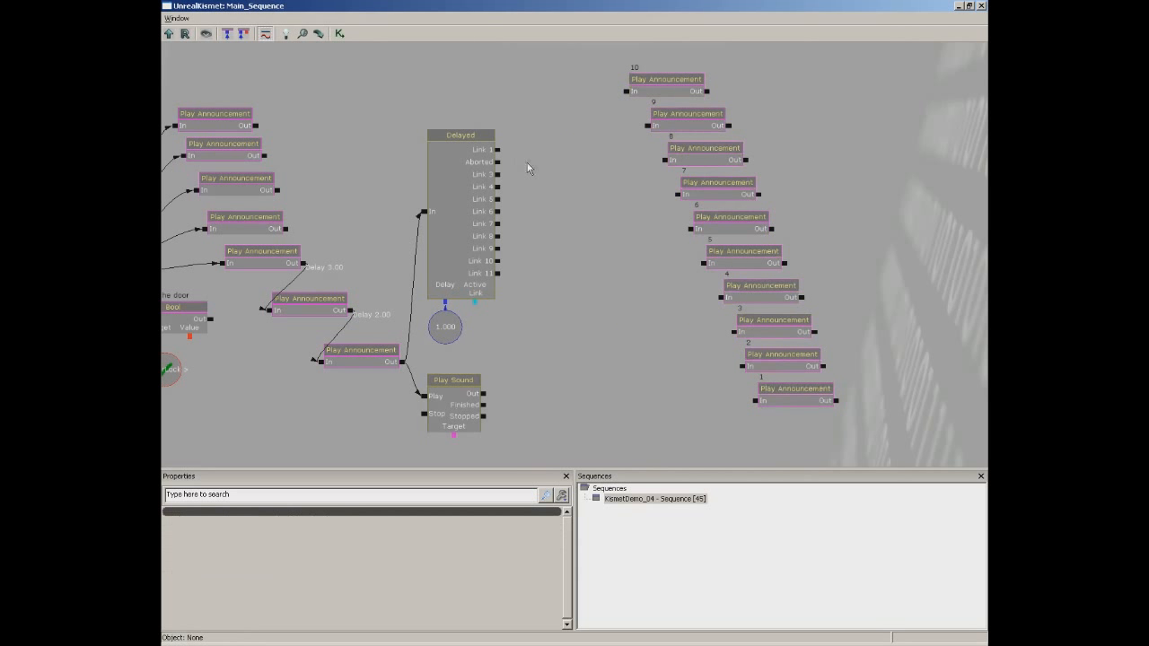
Link the Delayed switch's outputs in descending order to the inputs of countdown actions 10 through 1, skipping Link 7
{"action": "left_click_drag", "start_coordinate": [498, 149], "coordinate": [626, 91]}
{"action": "left_click_drag", "start_coordinate": [497, 162], "coordinate": [647, 126]}
{"action": "left_click_drag", "start_coordinate": [498, 174], "coordinate": [679, 194]}
{"action": "left_click_drag", "start_coordinate": [498, 199], "coordinate": [692, 229]}
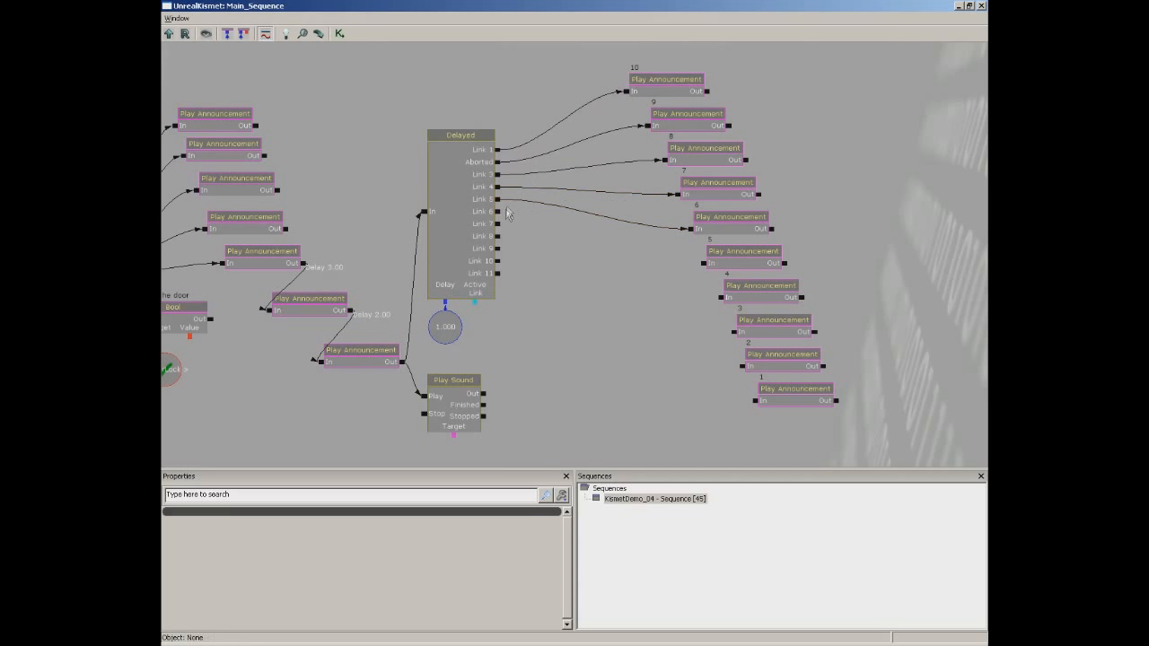
{"action": "left_click_drag", "start_coordinate": [497, 211], "coordinate": [702, 263]}
{"action": "left_click_drag", "start_coordinate": [497, 237], "coordinate": [500, 280]}
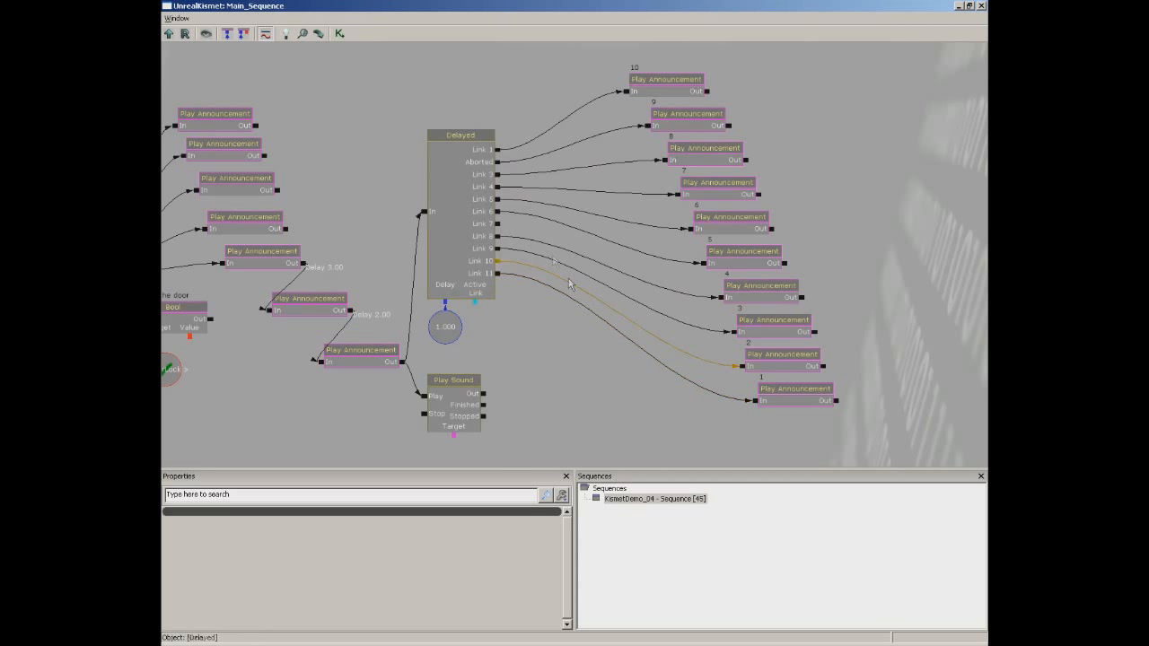
Shift the last four Delayed connections up one output so Links 7 to 10 feed countdown actions 4 to 1
{"action": "left_click", "coordinate": [519, 240], "text": "alt"}
{"action": "left_click", "coordinate": [520, 253], "text": "alt"}
{"action": "left_click", "coordinate": [520, 265], "text": "alt"}
{"action": "left_click", "coordinate": [520, 276], "text": "alt"}
{"action": "left_click_drag", "start_coordinate": [497, 223], "coordinate": [501, 268]}
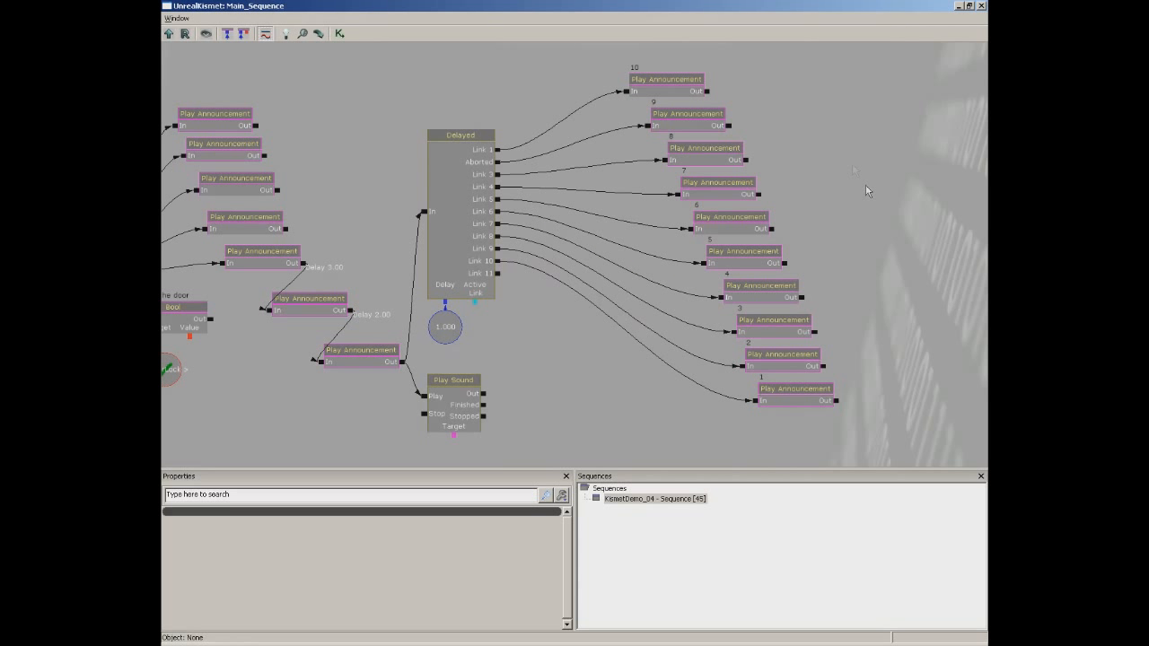
Close Kismet, play the level from the floor, use the switch repeatedly to test the full countdown, and end the play session
{"action": "scroll", "coordinate": [871, 196], "scroll_direction": "down", "scroll_amount": 1}
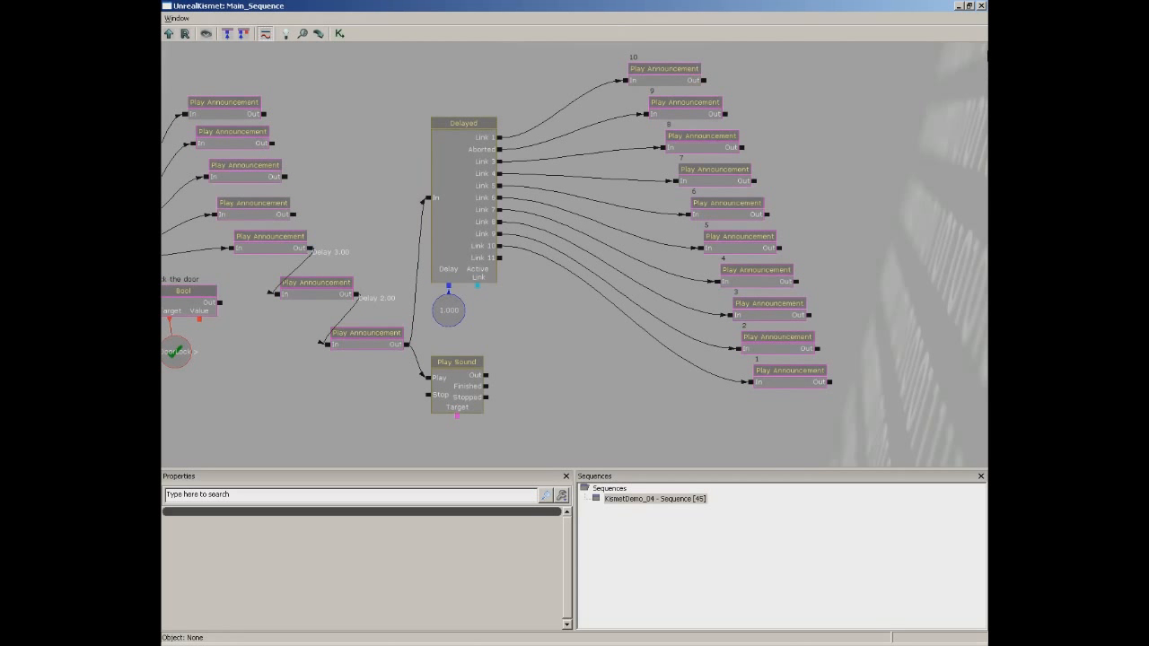
{"action": "left_click", "coordinate": [982, 7]}
{"action": "right_click", "coordinate": [521, 406]}
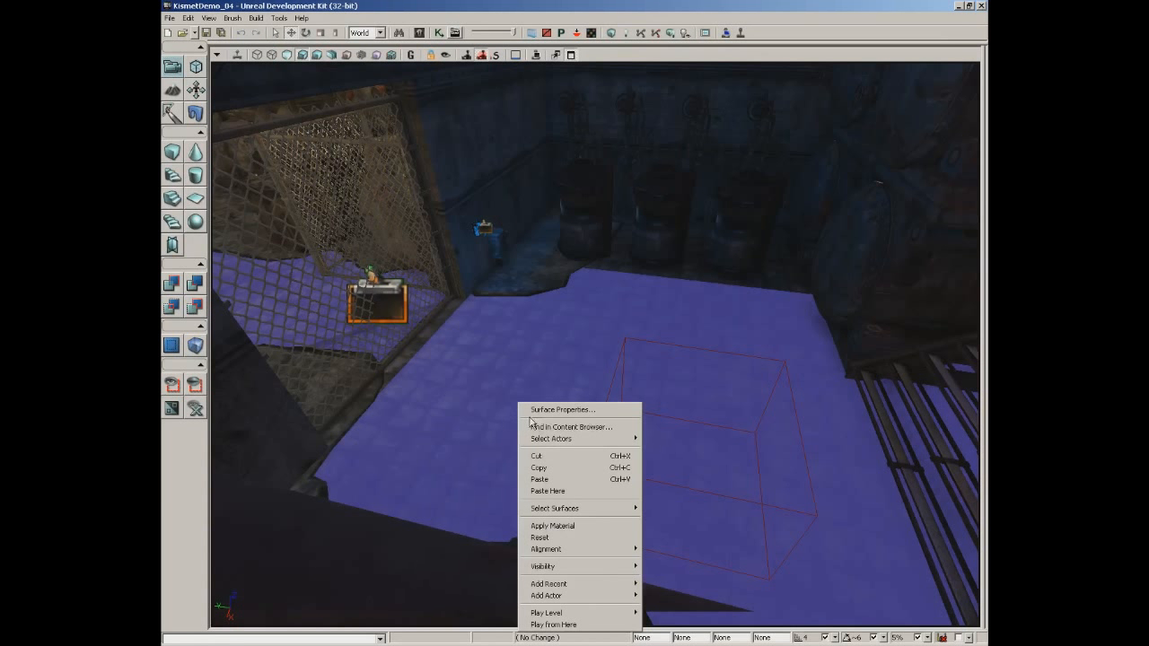
{"action": "left_click", "coordinate": [577, 623]}
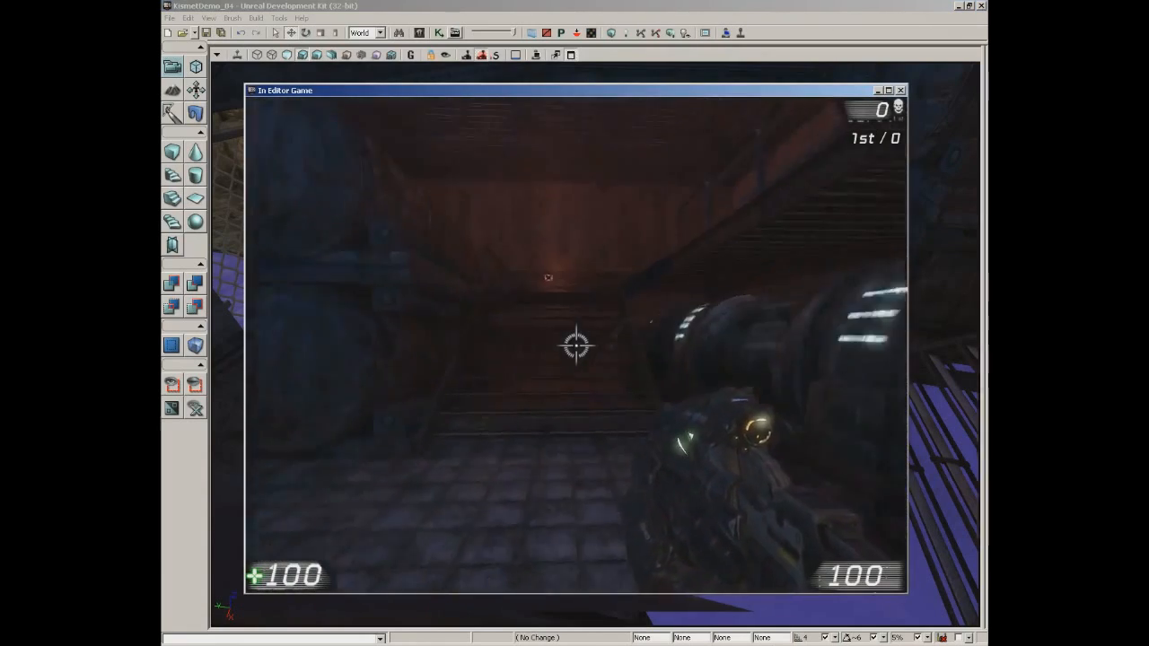
{"action": "key", "text": "w"}
{"action": "key", "text": "e"}
{"action": "key", "text": "e"}
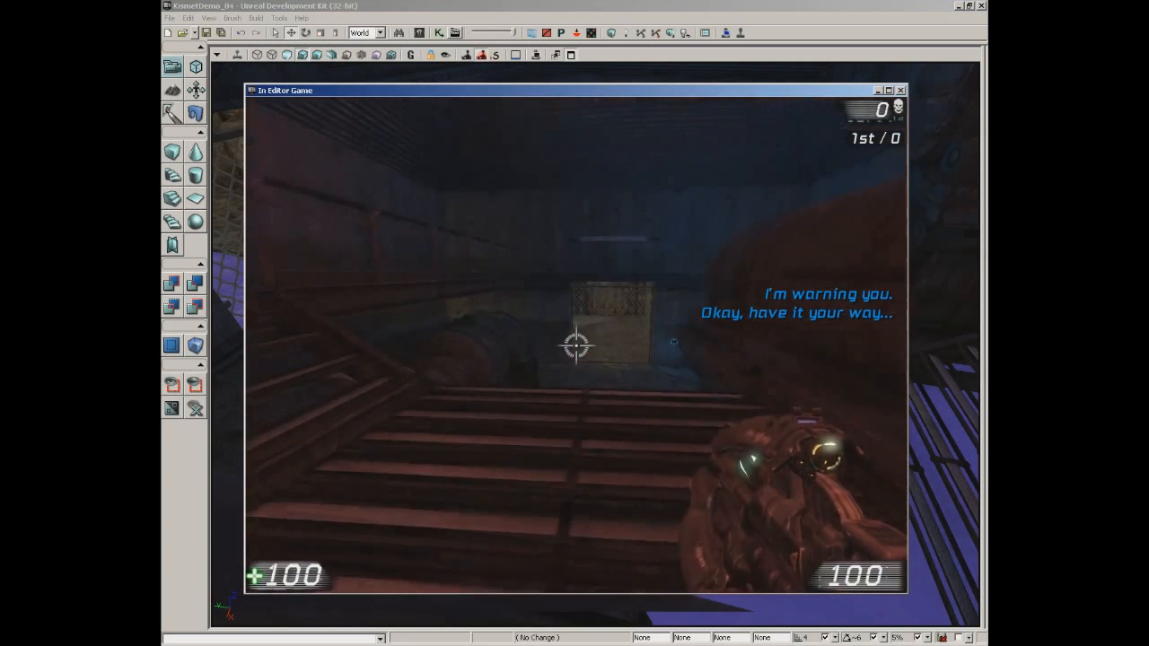
{"action": "key", "text": "w"}
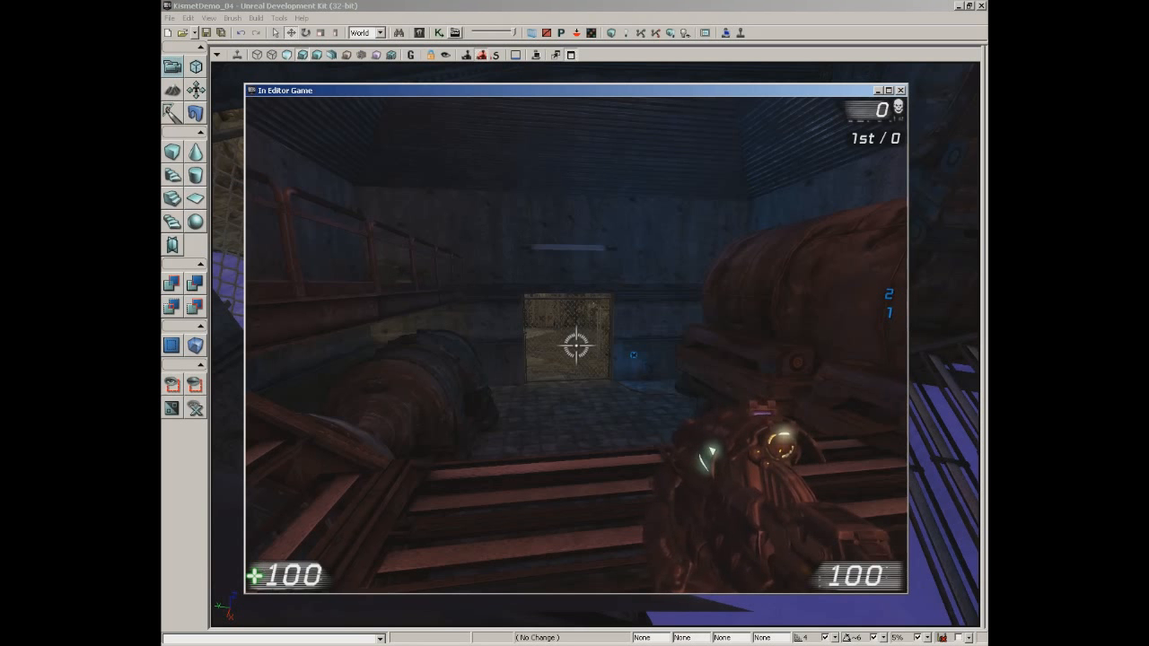
{"action": "key", "text": "Escape"}
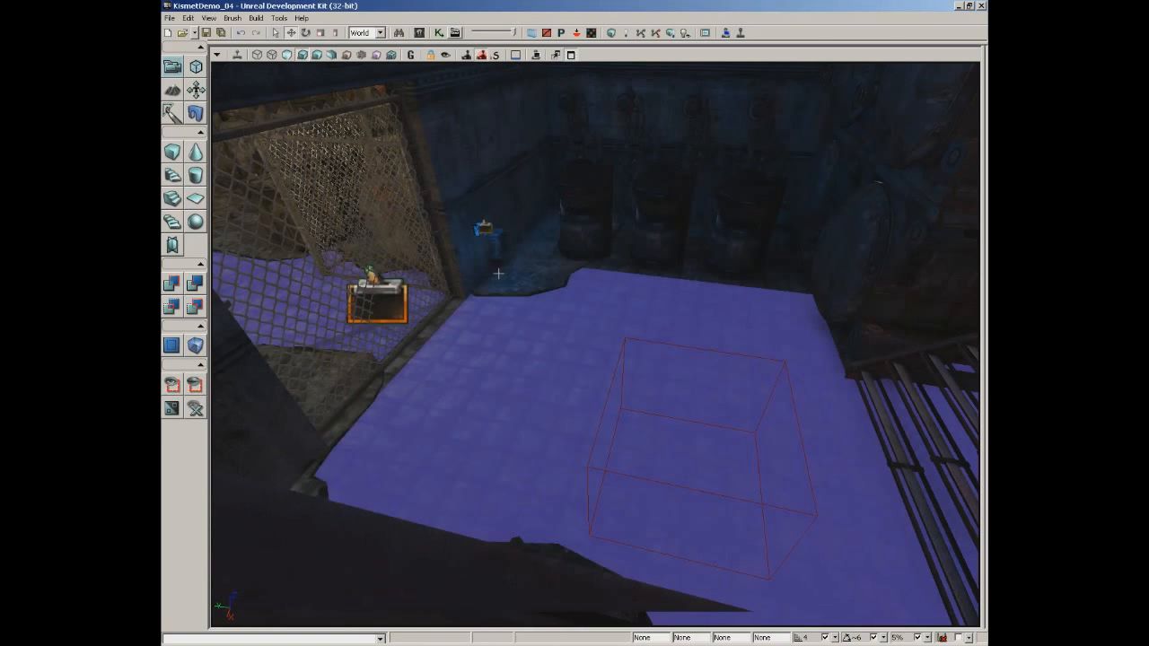
Reopen Kismet and set the Float Value of the Delayed switch's delay variable to 1.5
{"action": "left_click", "coordinate": [439, 33]}
{"action": "left_click", "coordinate": [453, 311]}
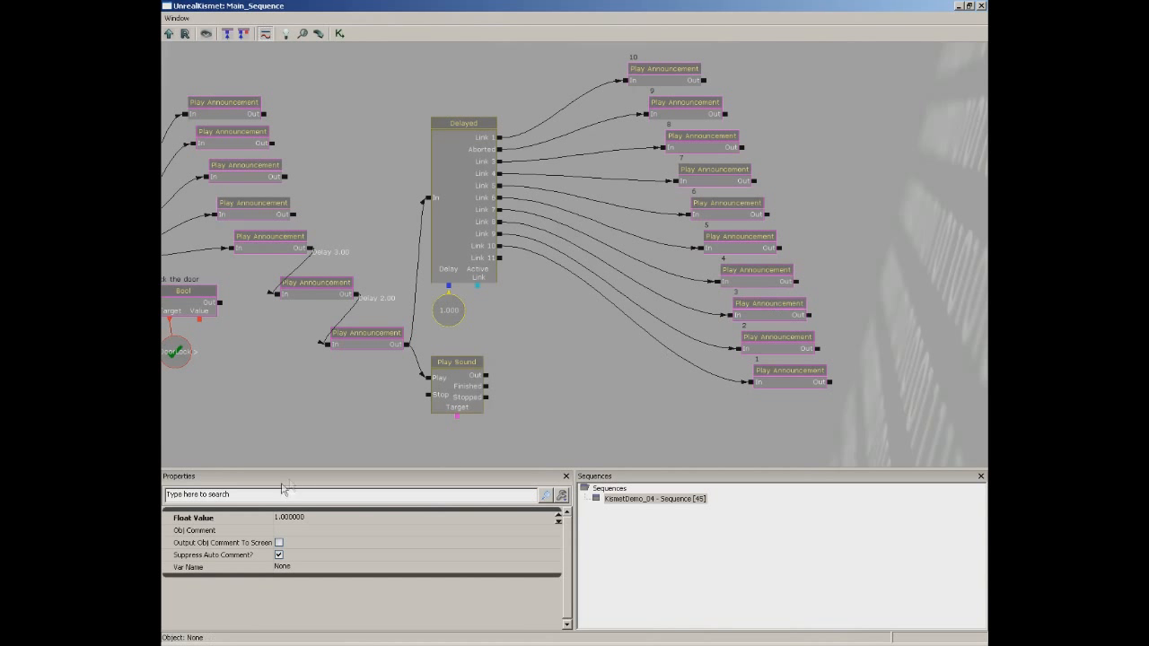
{"action": "left_click", "coordinate": [319, 519]}
{"action": "type", "text": "1.5"}
{"action": "key", "text": "Return"}
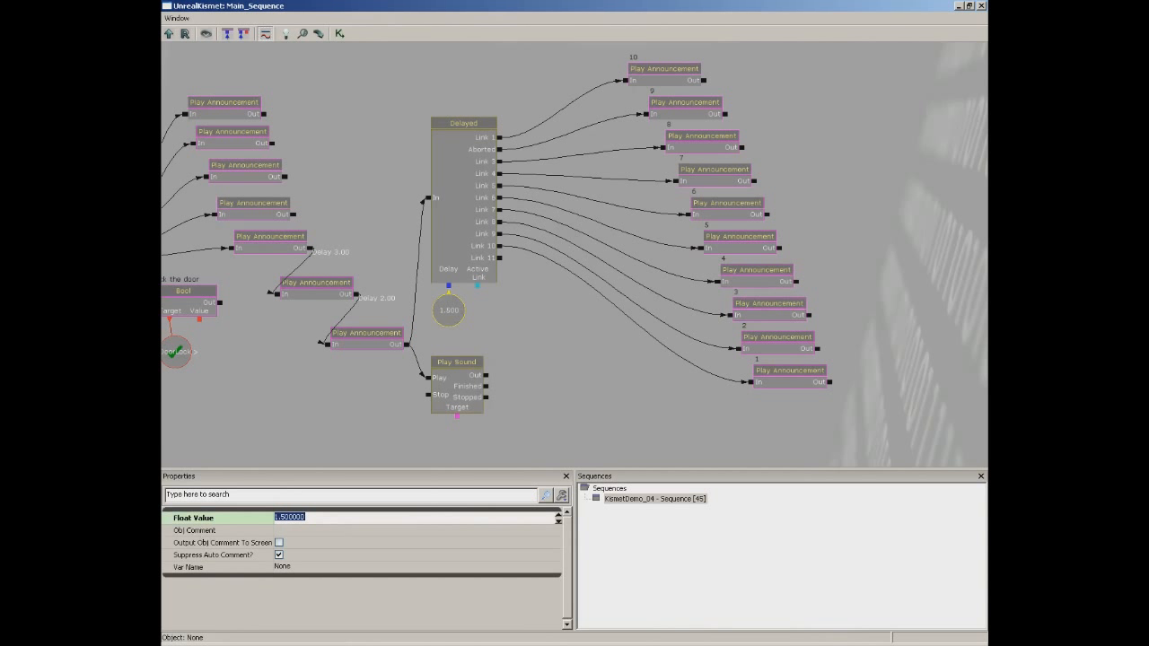
Close Kismet, play the level again to check the countdown with the new 1.5 delay, and end the play session
{"action": "left_click", "coordinate": [981, 6]}
{"action": "right_click", "coordinate": [534, 428]}
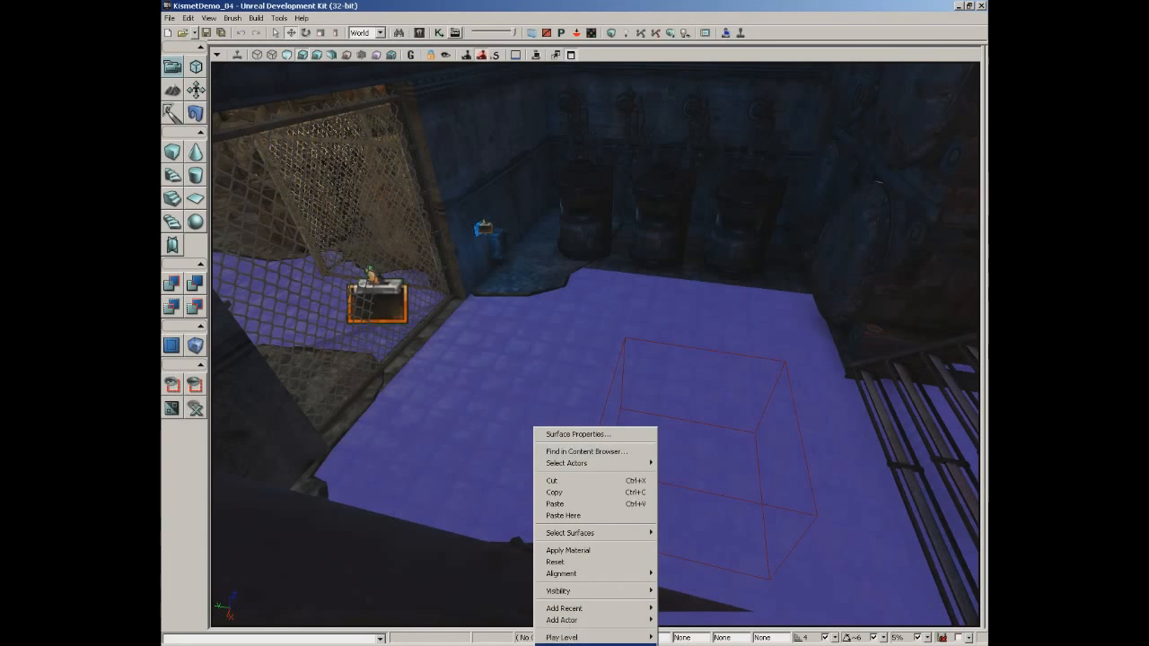
{"action": "left_click", "coordinate": [566, 642]}
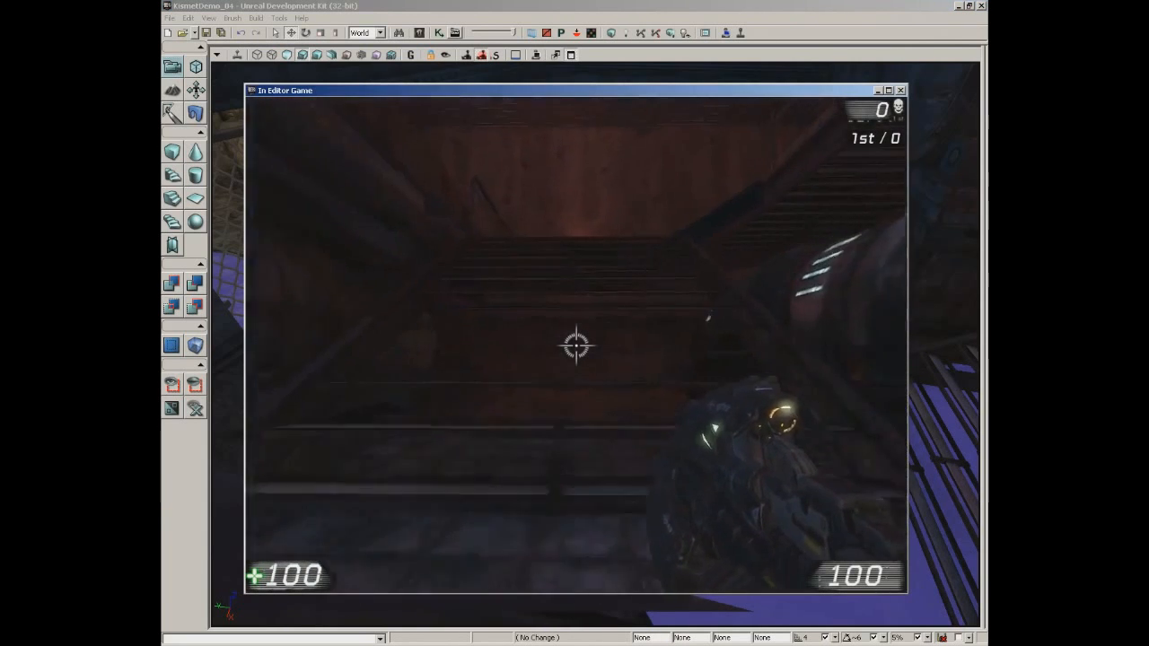
{"action": "key", "text": "w"}
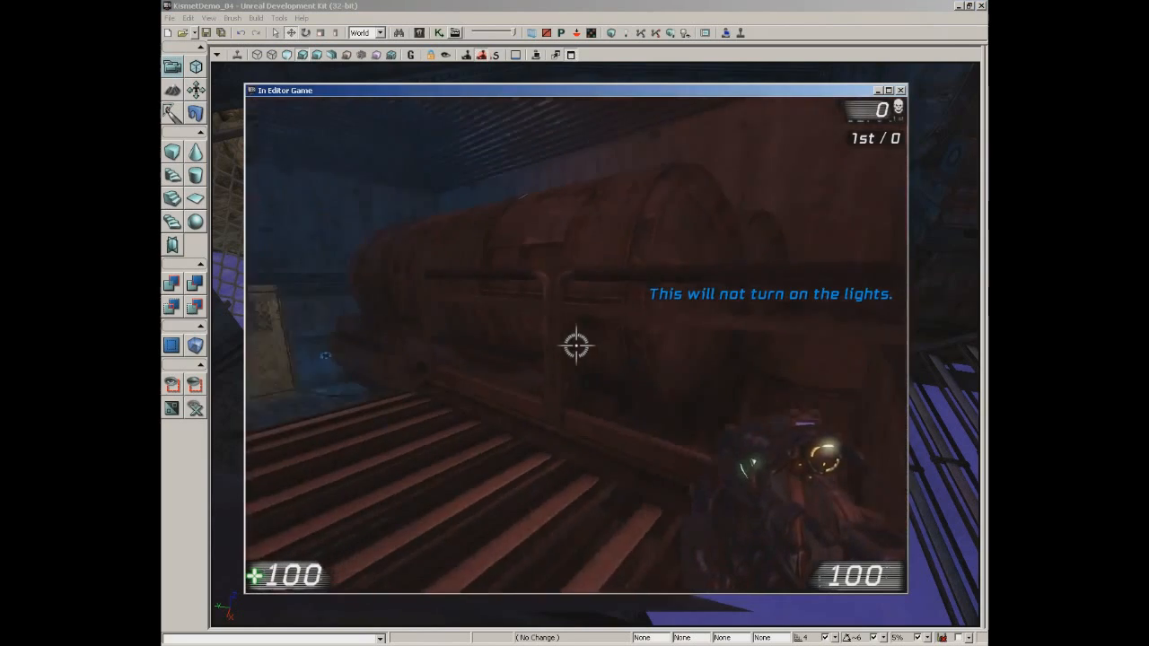
{"action": "key", "text": "e"}
{"action": "key", "text": "e"}
{"action": "key", "text": "e"}
{"action": "key", "text": "e"}
{"action": "key", "text": "w"}
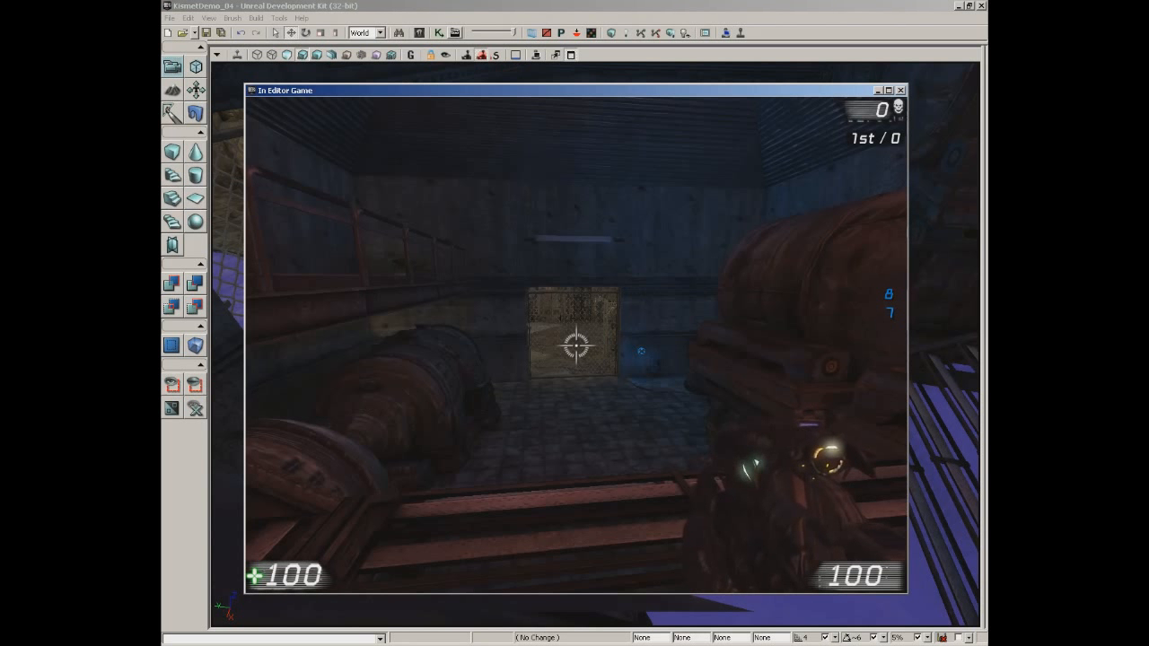
{"action": "key", "text": "Escape"}
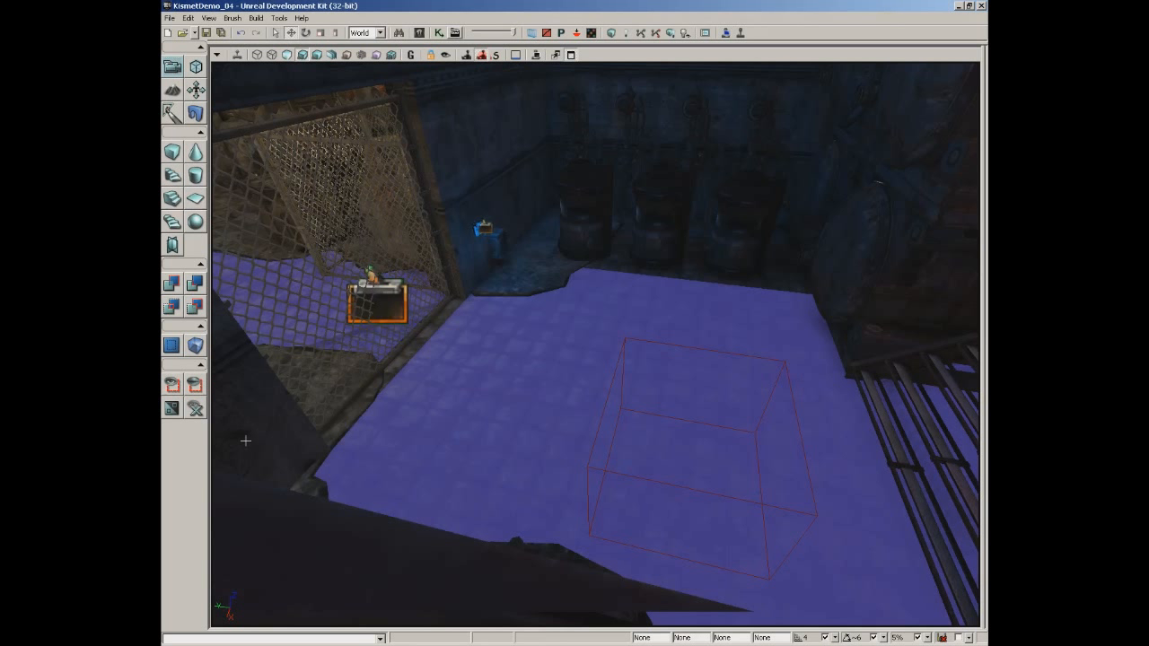
Reopen Kismet and add a Modify Health action in the empty area below the countdown announcements
{"action": "left_click", "coordinate": [439, 32]}
{"action": "scroll", "coordinate": [589, 337], "scroll_direction": "down", "scroll_amount": 2}
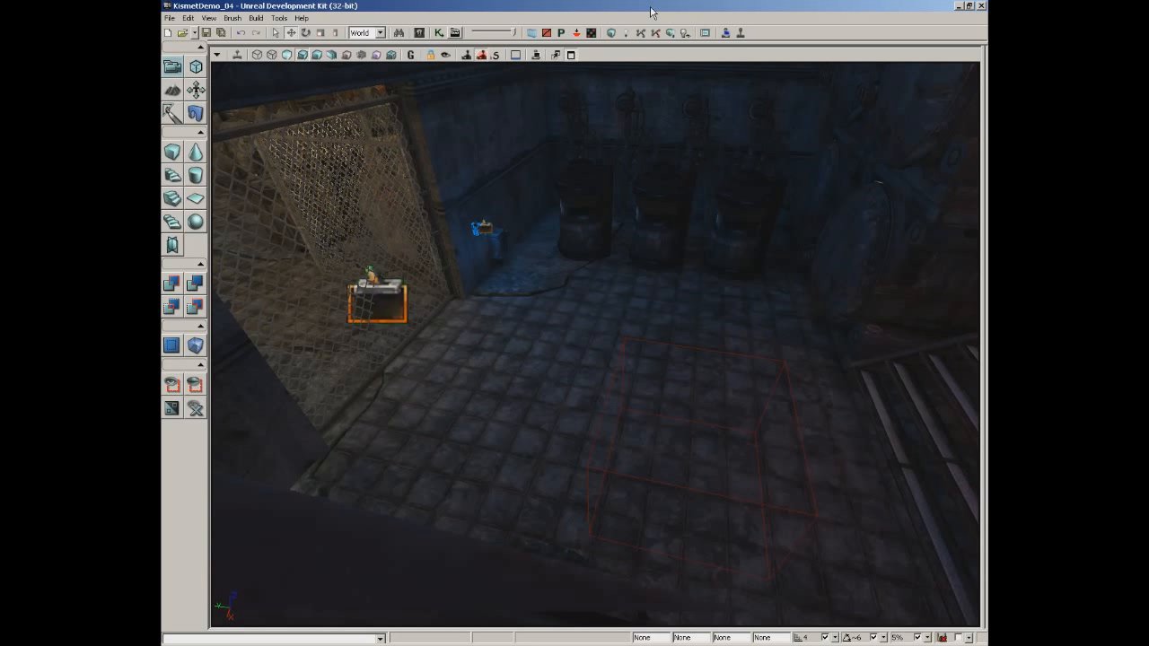
{"action": "left_click", "coordinate": [445, 33]}
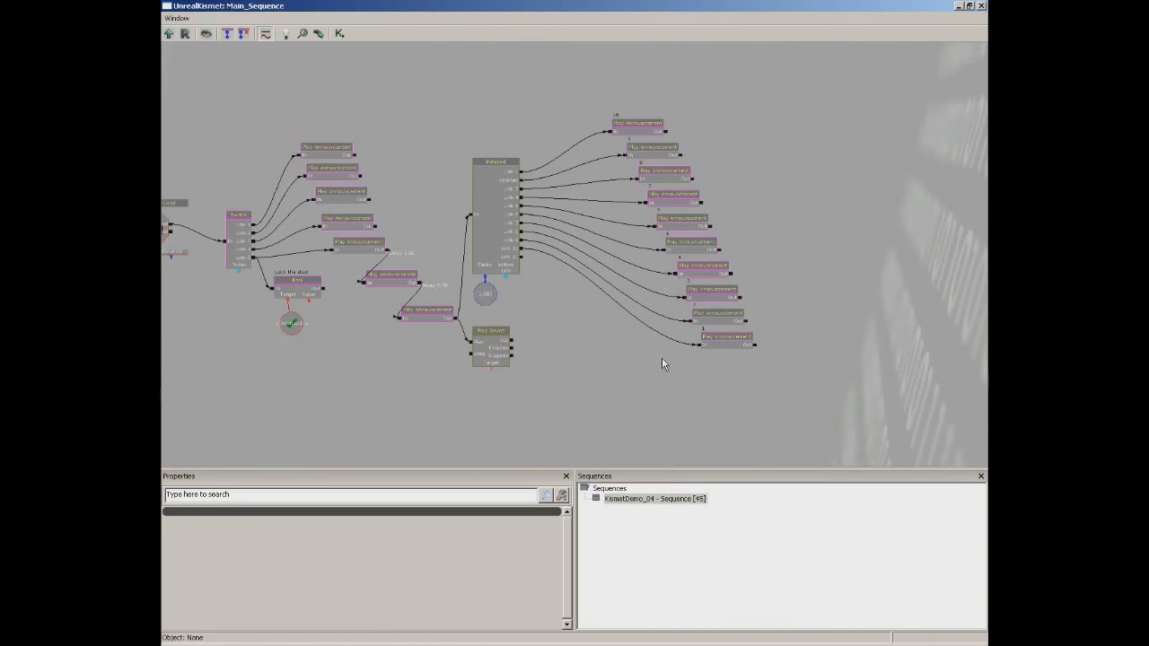
{"action": "scroll", "coordinate": [534, 337], "scroll_direction": "up", "scroll_amount": 3}
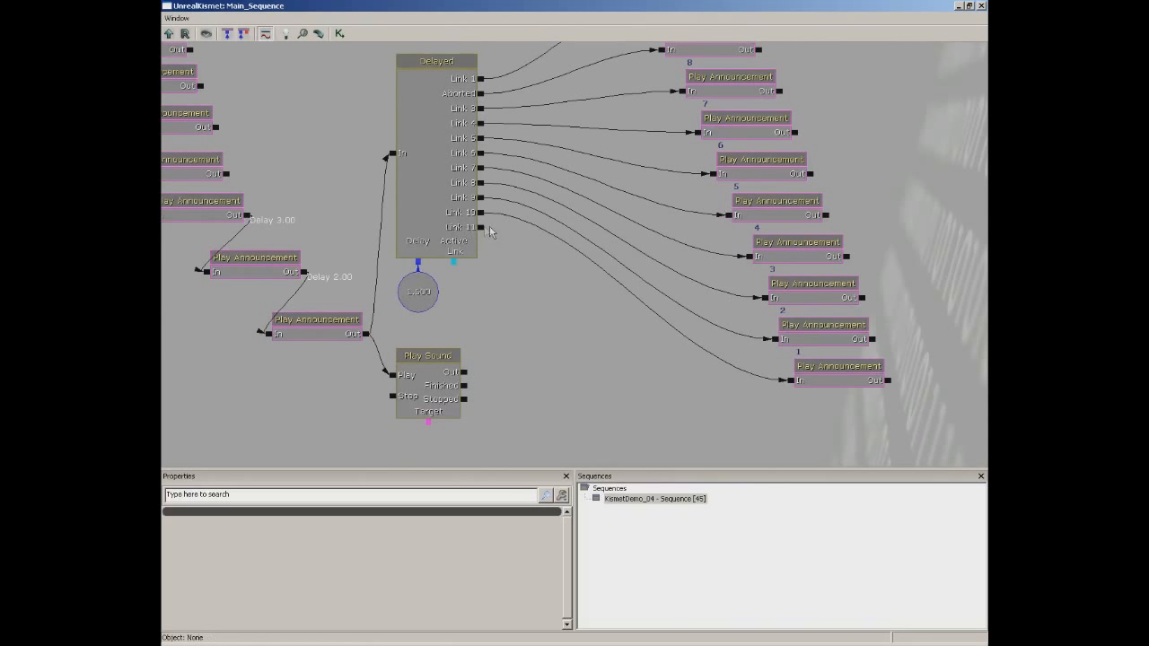
{"action": "left_click_drag", "start_coordinate": [544, 305], "coordinate": [514, 287]}
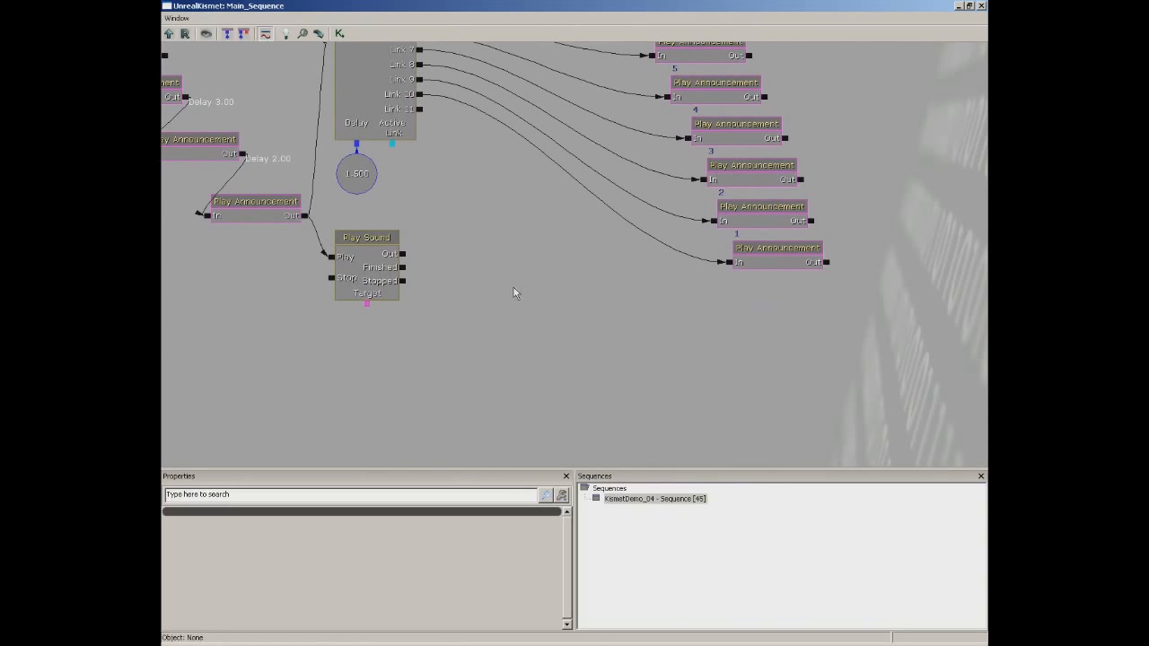
{"action": "right_click", "coordinate": [498, 286]}
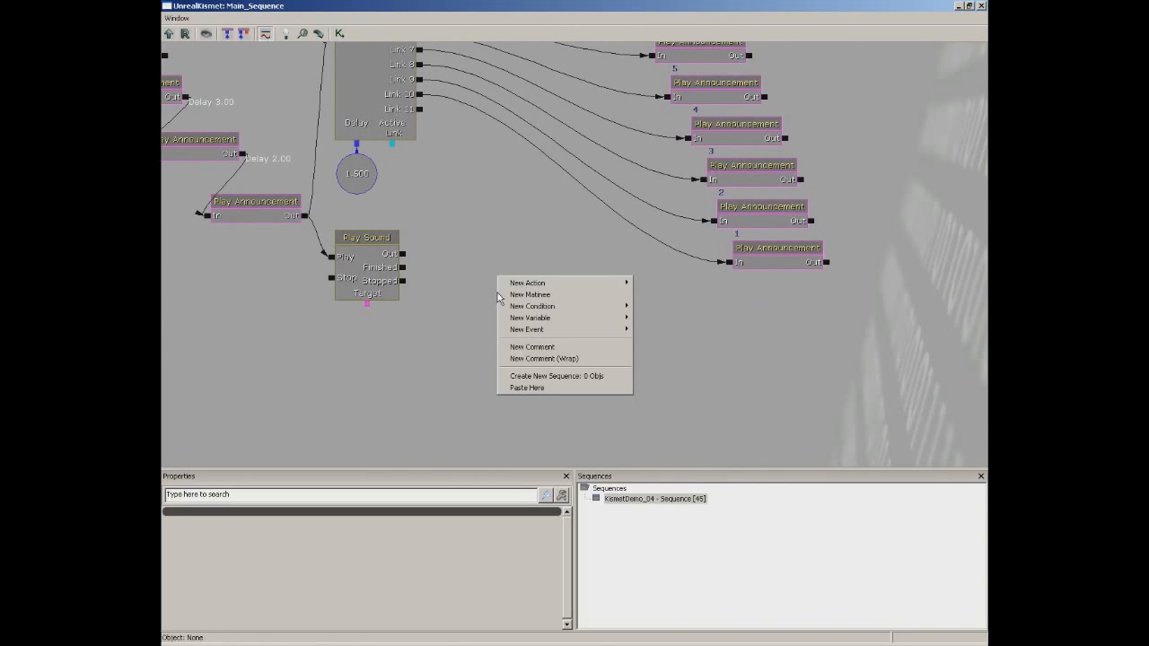
{"action": "mouse_move", "coordinate": [532, 285]}
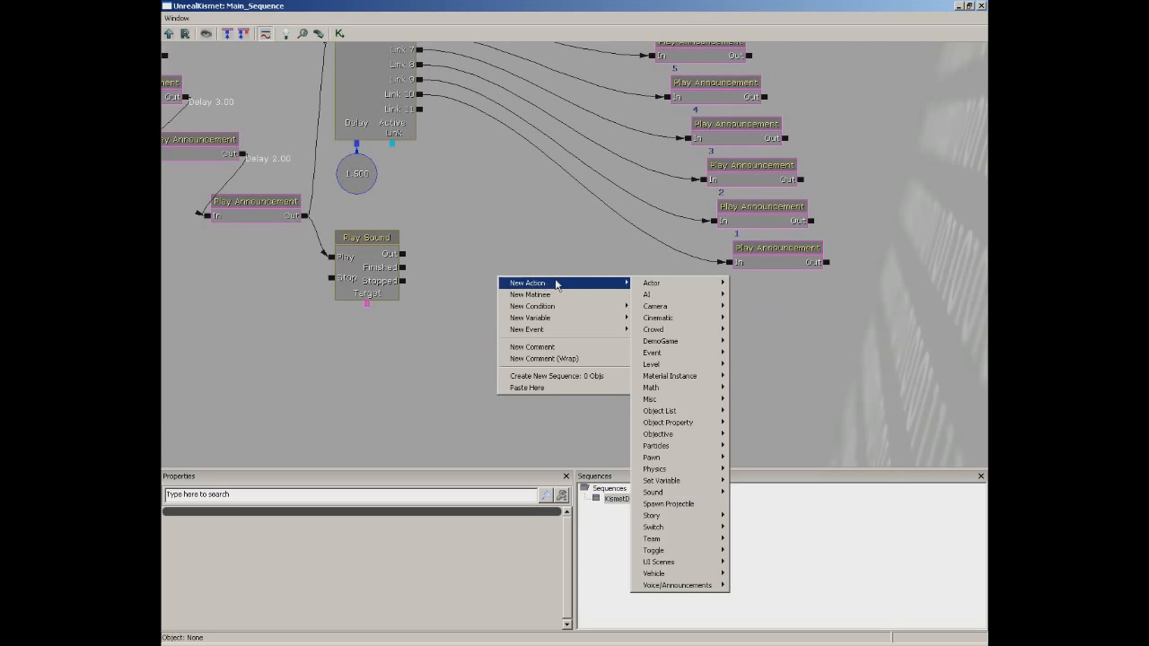
{"action": "mouse_move", "coordinate": [653, 284]}
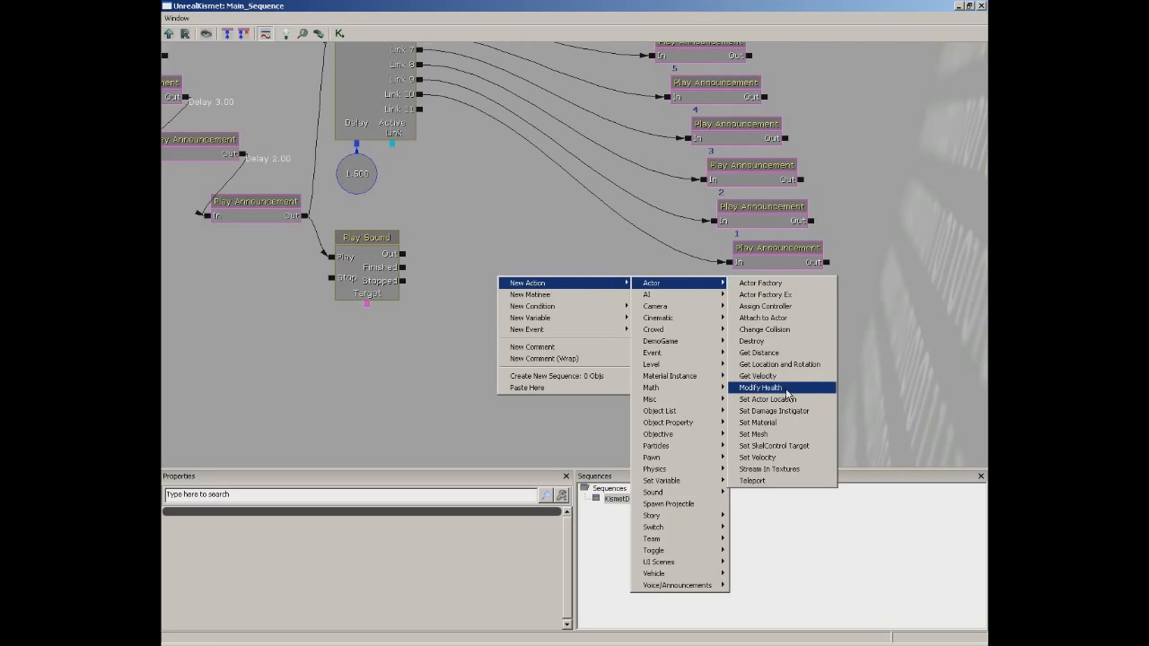
{"action": "left_click", "coordinate": [786, 392]}
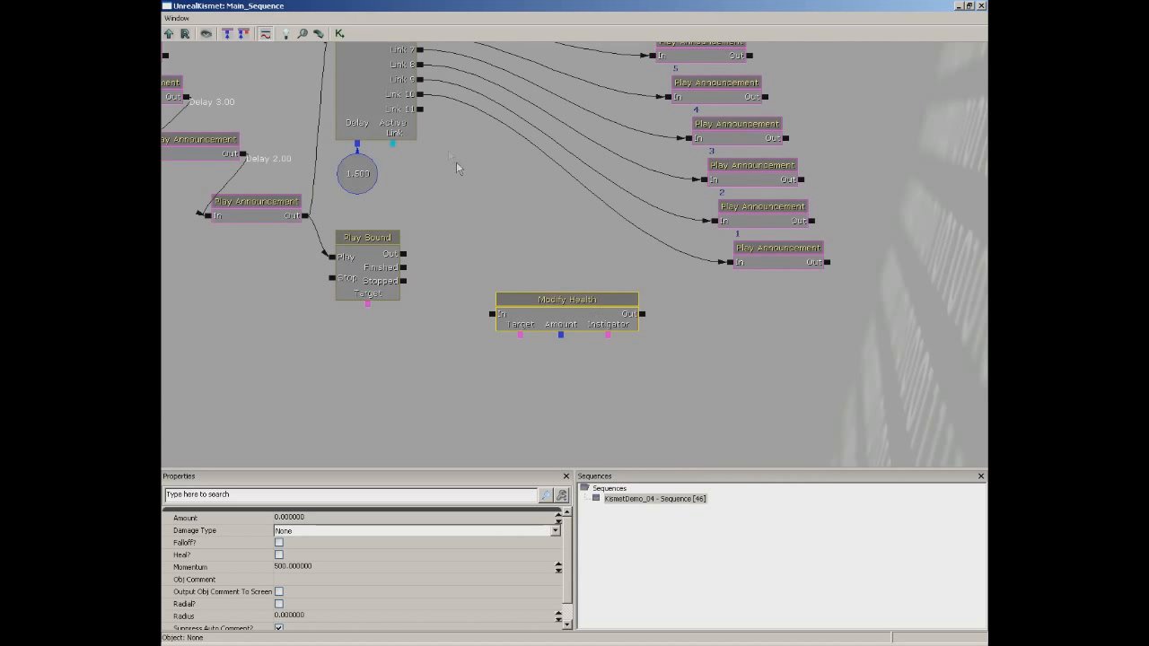
Link the Delayed switch's Link 11 output to the Modify Health input and move the action beneath countdown action 1
{"action": "mouse_move", "coordinate": [421, 109]}
{"action": "left_mouse_down"}
{"action": "mouse_move", "coordinate": [477, 316]}
{"action": "mouse_move", "coordinate": [490, 316]}
{"action": "left_mouse_up"}
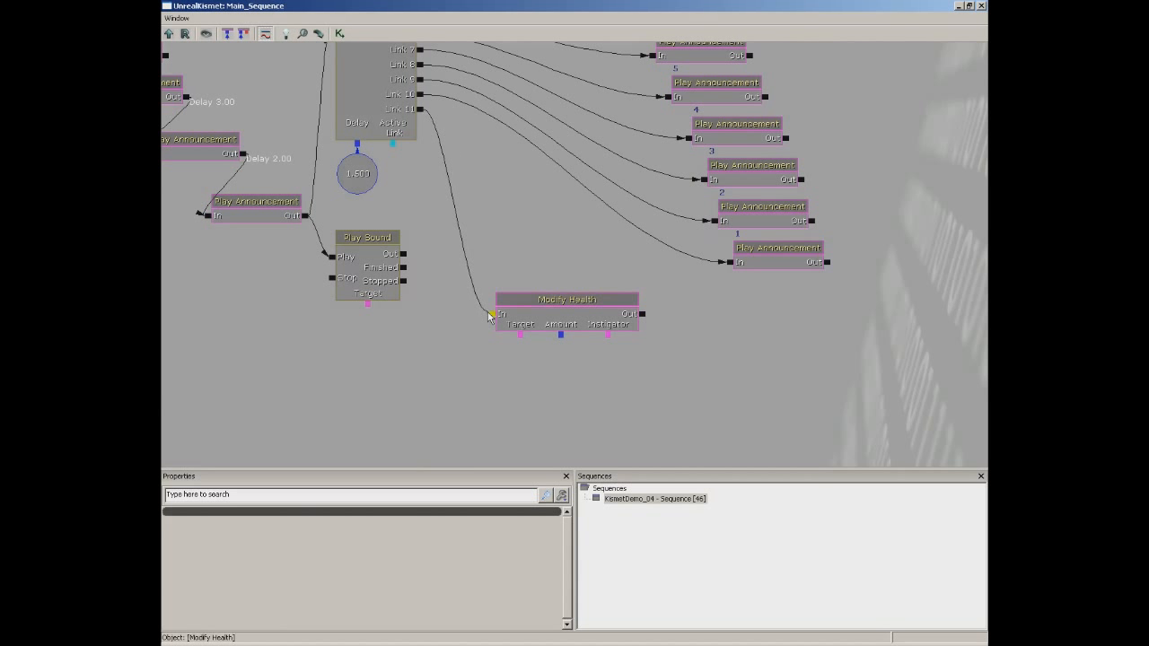
{"action": "left_click", "coordinate": [608, 308]}
{"action": "left_click_drag", "start_coordinate": [608, 308], "coordinate": [712, 314]}
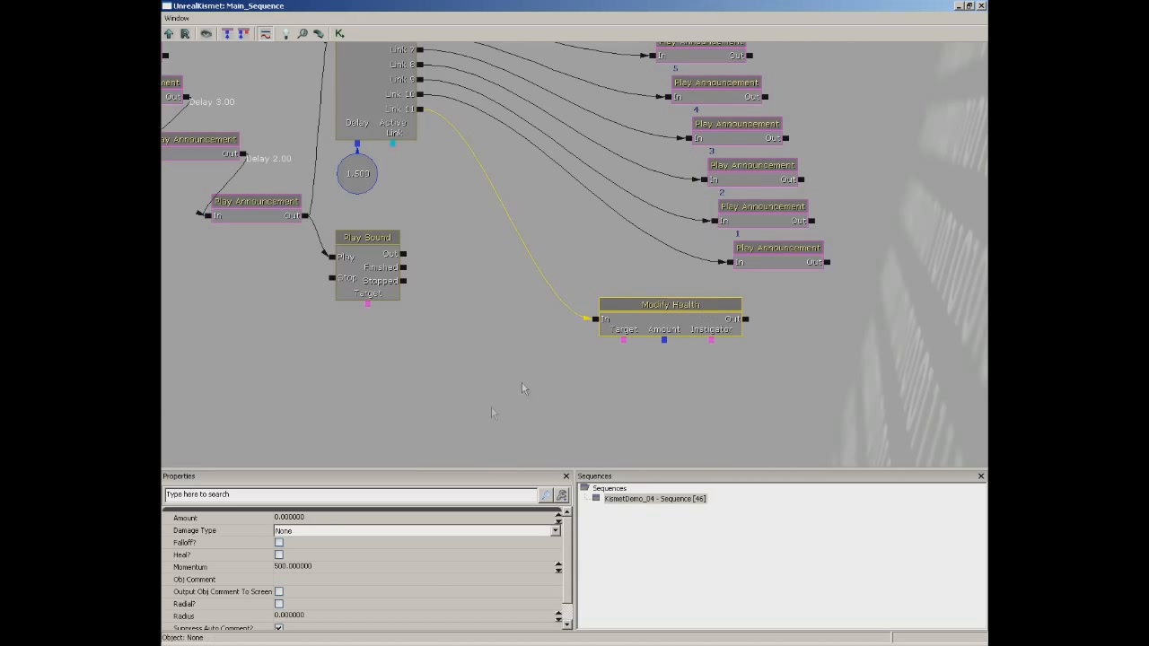
Set the Modify Health action's Amount to 500, leaving Heal disabled so it applies damage
{"action": "left_click", "coordinate": [298, 519]}
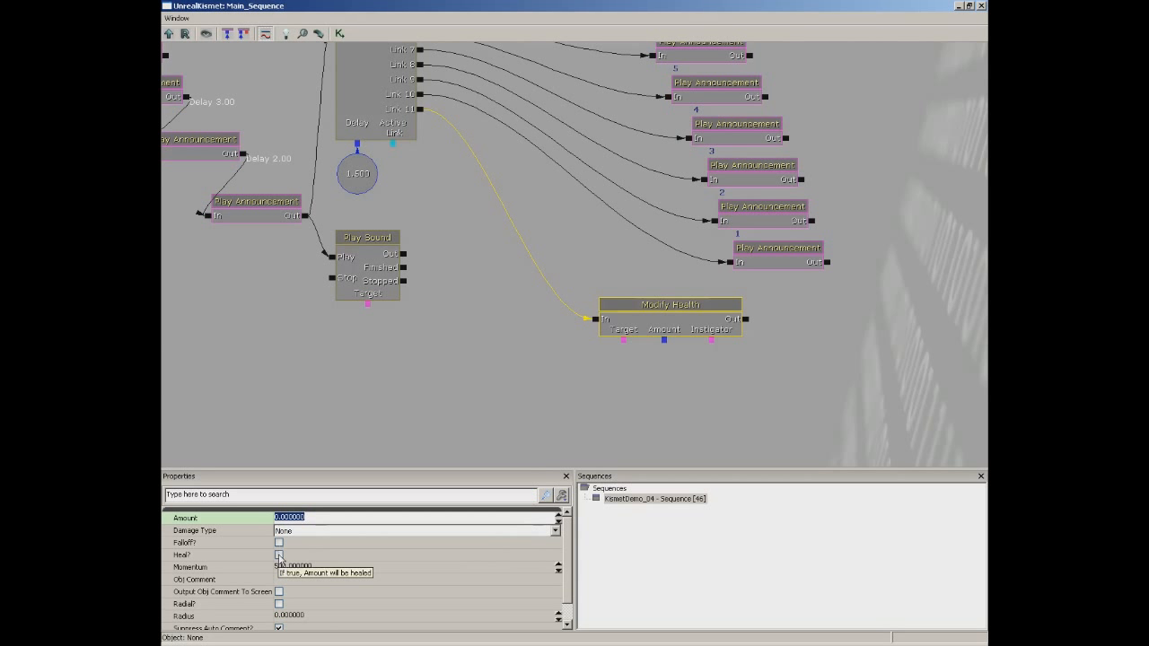
{"action": "left_click", "coordinate": [279, 557]}
{"action": "left_click", "coordinate": [279, 556]}
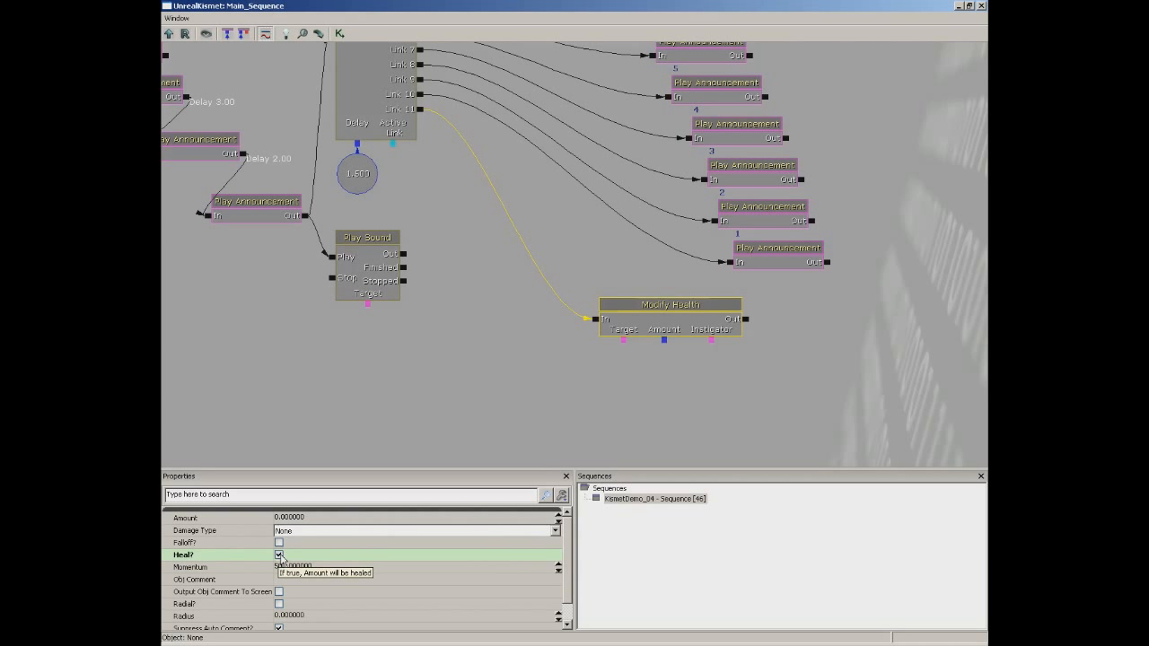
{"action": "left_click", "coordinate": [279, 556]}
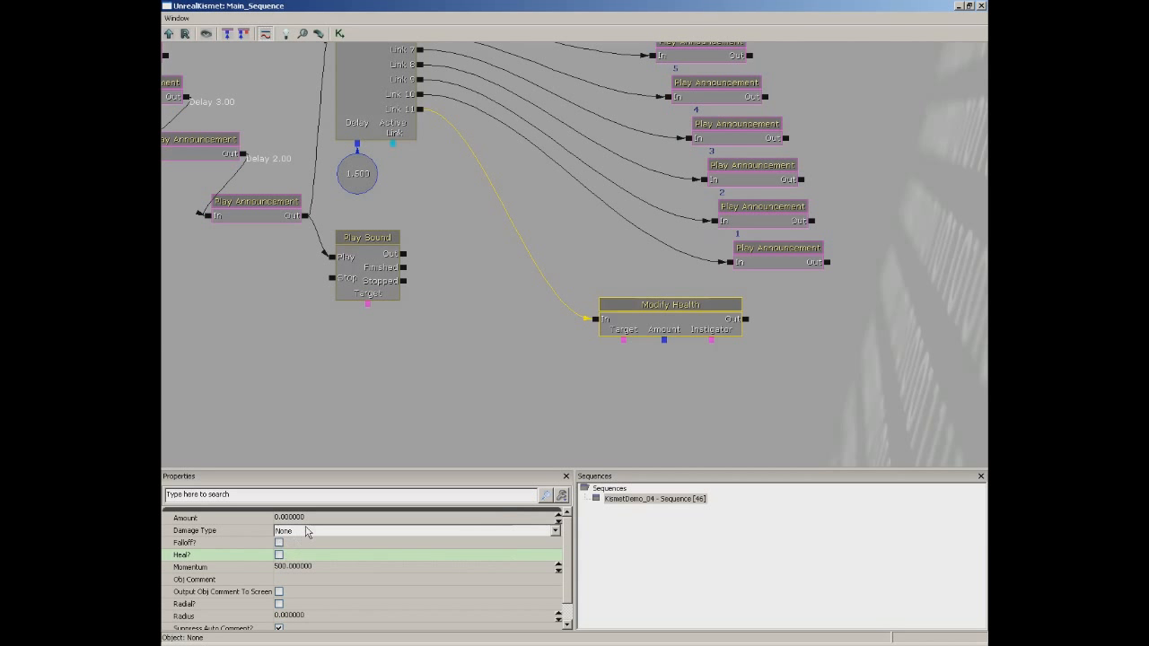
{"action": "left_click", "coordinate": [303, 519]}
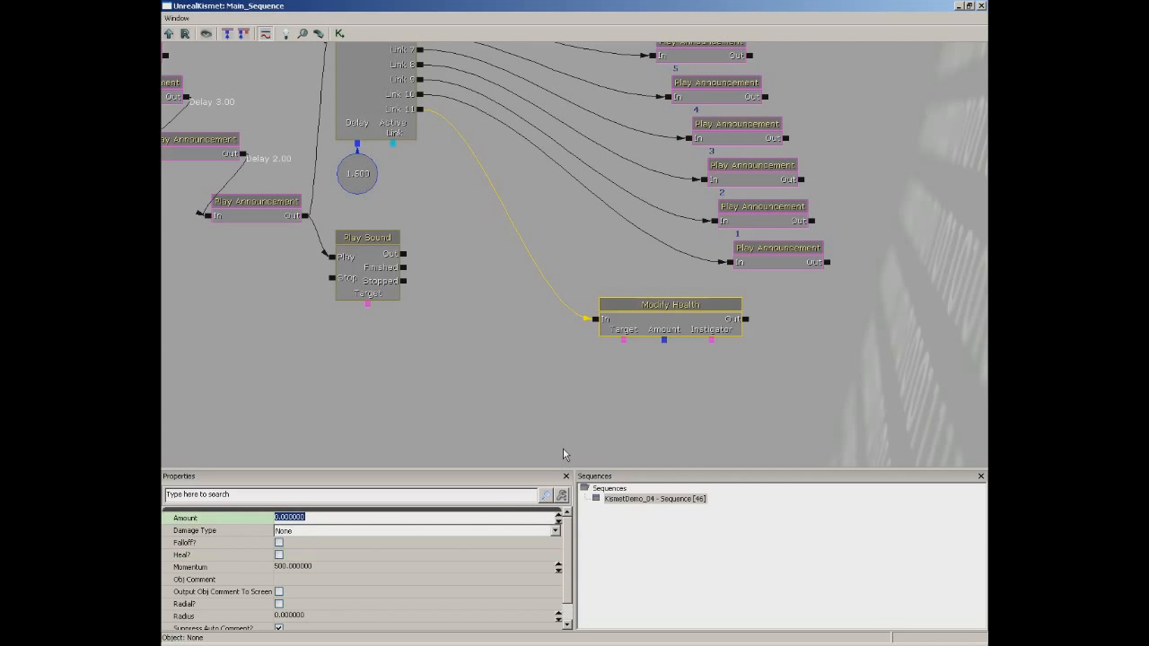
{"action": "type", "text": "500"}
{"action": "key", "text": "Return"}
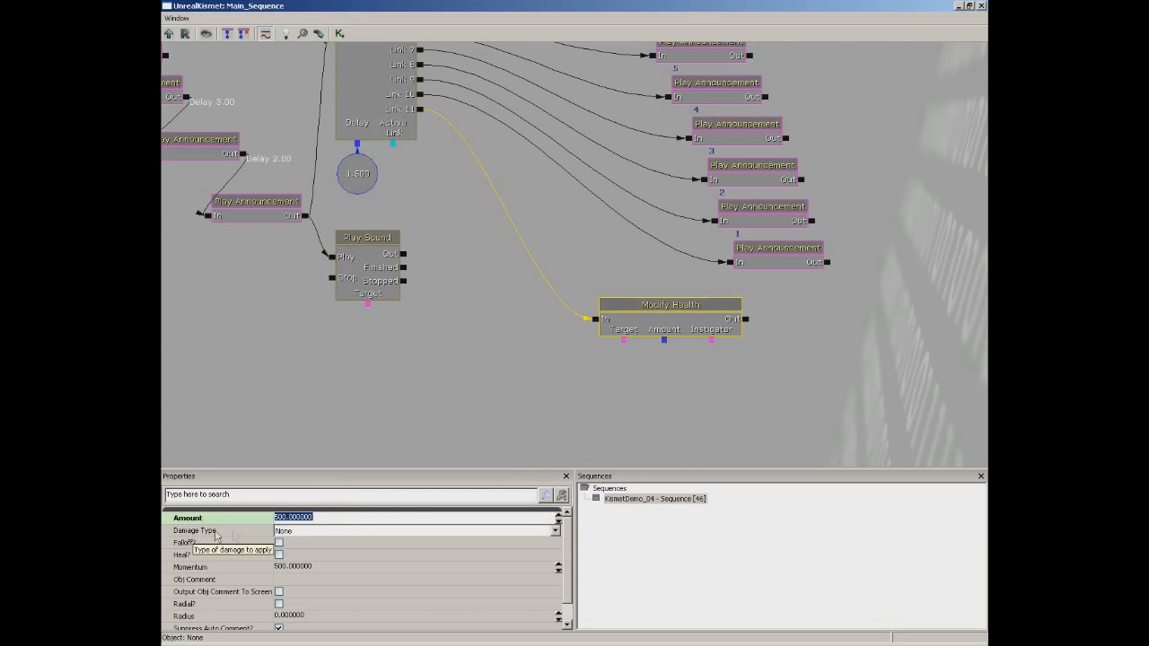
Set the Modify Health Damage Type to UTDmgType_ScorpionSelfDestruct and add a Player variable directly beneath the action
{"action": "left_click", "coordinate": [311, 531]}
{"action": "left_click", "coordinate": [377, 568]}
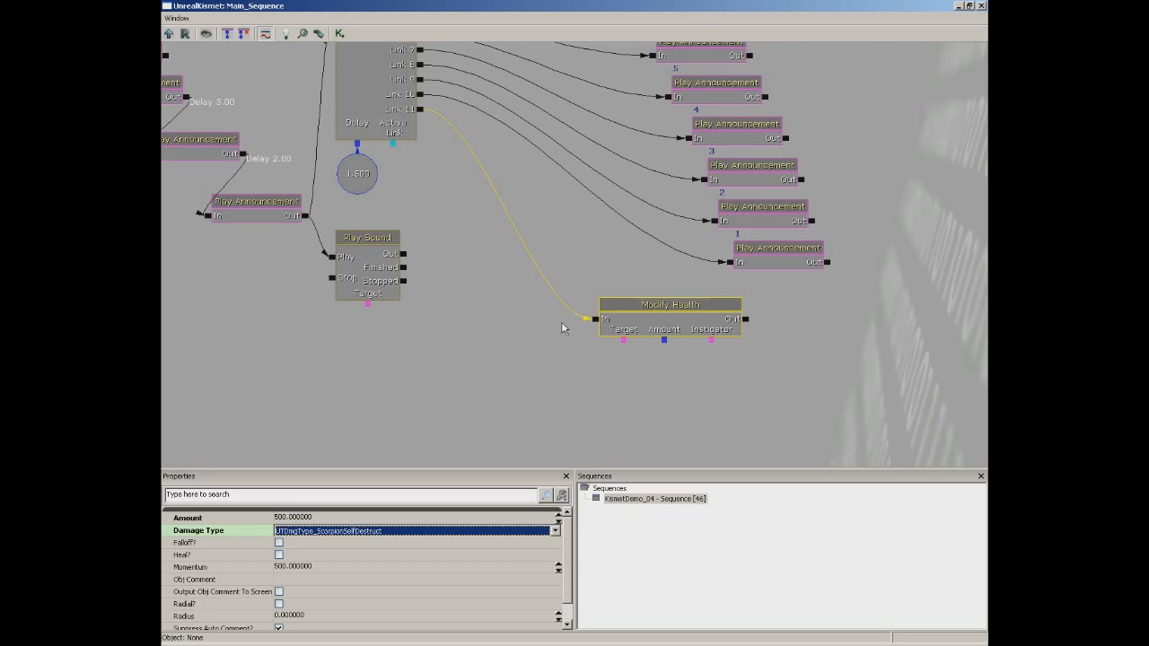
{"action": "right_click", "coordinate": [611, 342]}
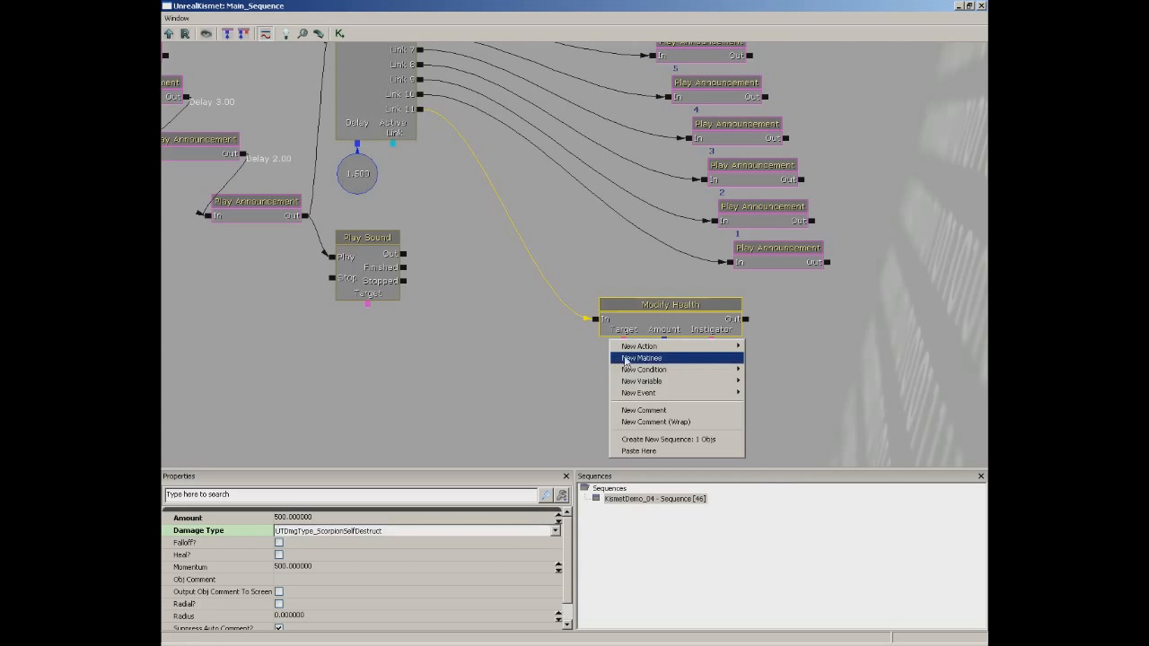
{"action": "mouse_move", "coordinate": [634, 382]}
{"action": "mouse_move", "coordinate": [776, 462]}
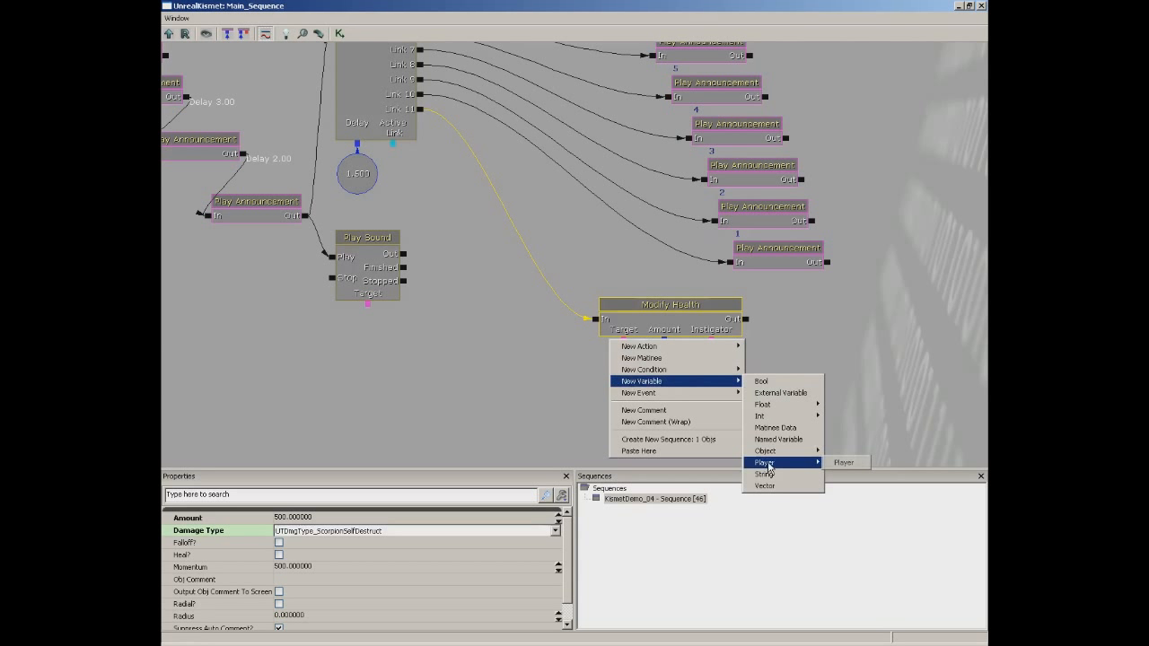
{"action": "left_click", "coordinate": [841, 463]}
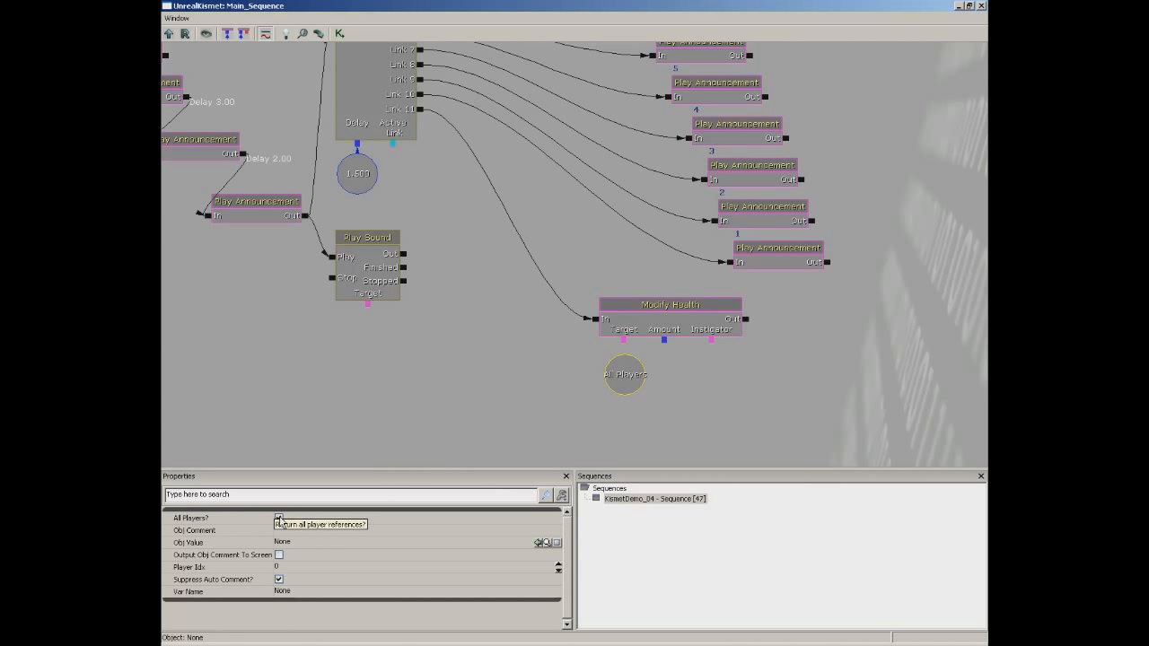
Disable All Players on the new variable so it refers to Player 0, and link it to the Modify Health Target
{"action": "left_click", "coordinate": [278, 518]}
{"action": "left_click", "coordinate": [622, 355]}
{"action": "left_click_drag", "start_coordinate": [624, 357], "coordinate": [625, 374]}
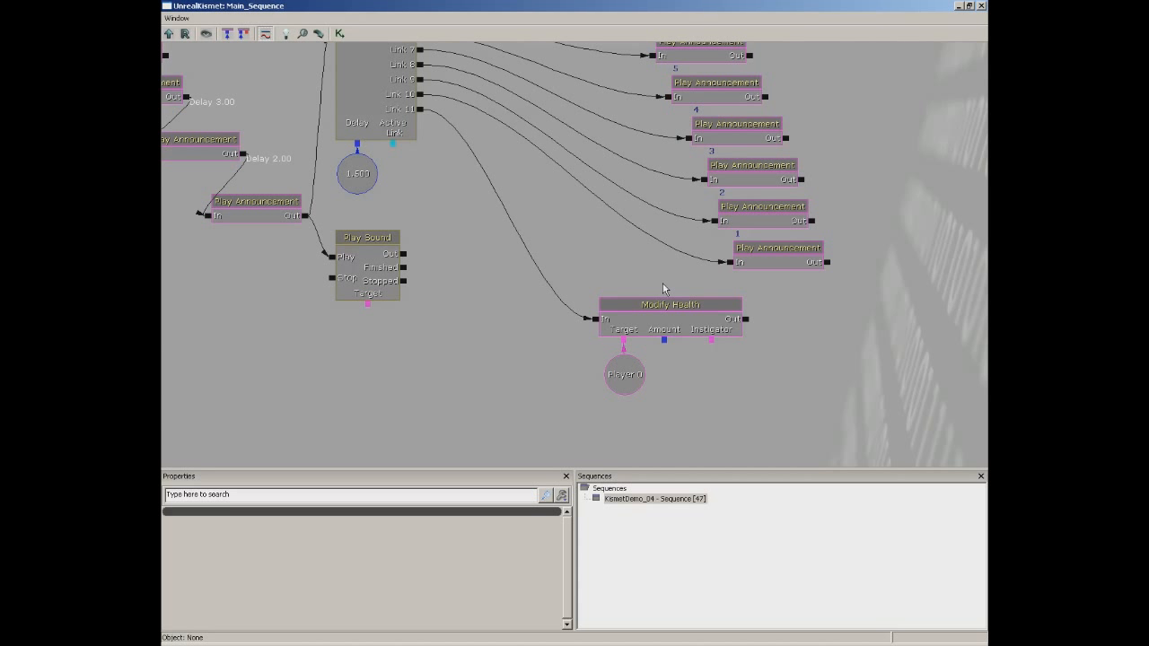
{"action": "mouse_move", "coordinate": [662, 287]}
{"action": "left_mouse_down"}
{"action": "mouse_move", "coordinate": [526, 224]}
{"action": "mouse_move", "coordinate": [621, 300]}
{"action": "left_mouse_up"}
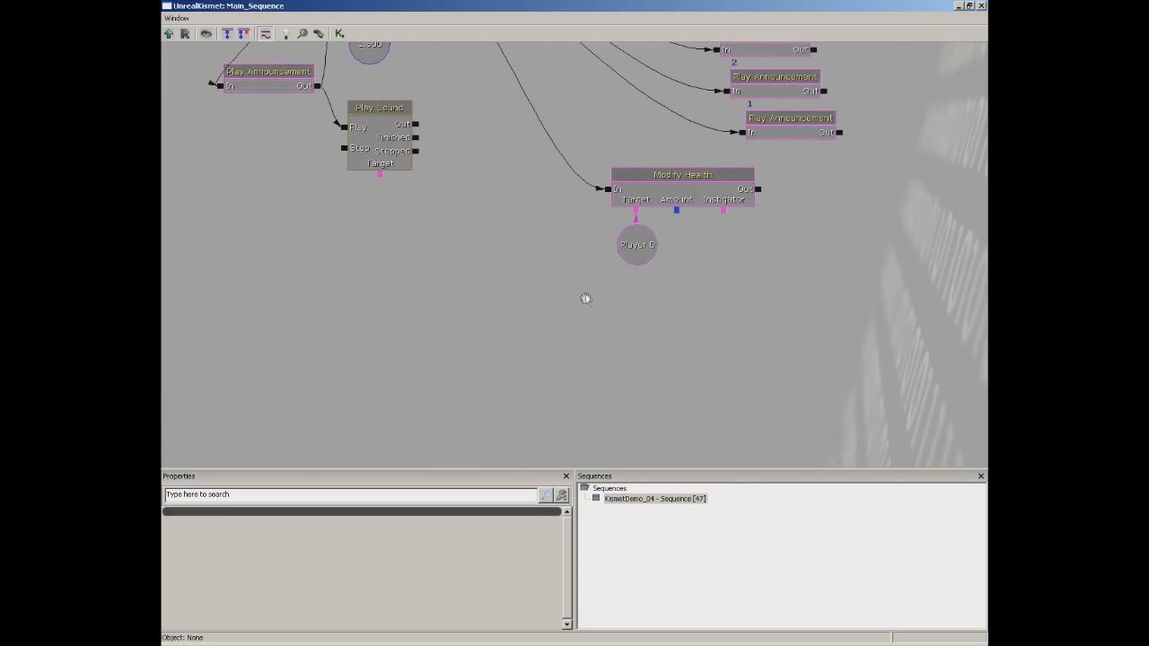
{"action": "right_click", "coordinate": [585, 296]}
{"action": "mouse_move", "coordinate": [595, 285]}
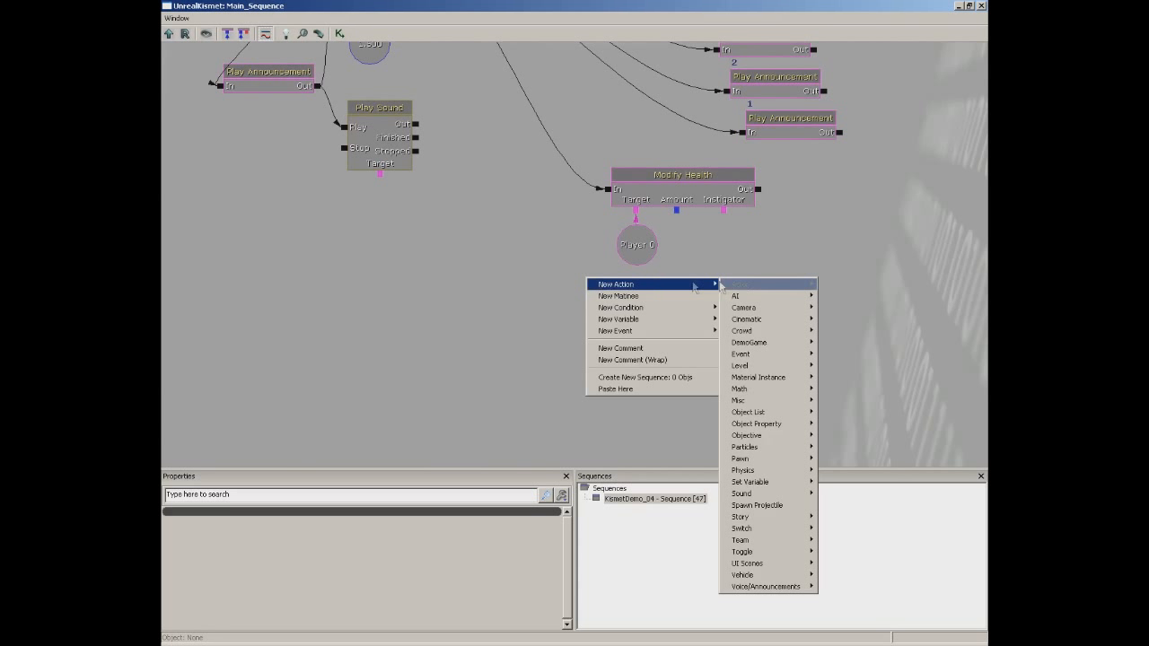
{"action": "mouse_move", "coordinate": [750, 496]}
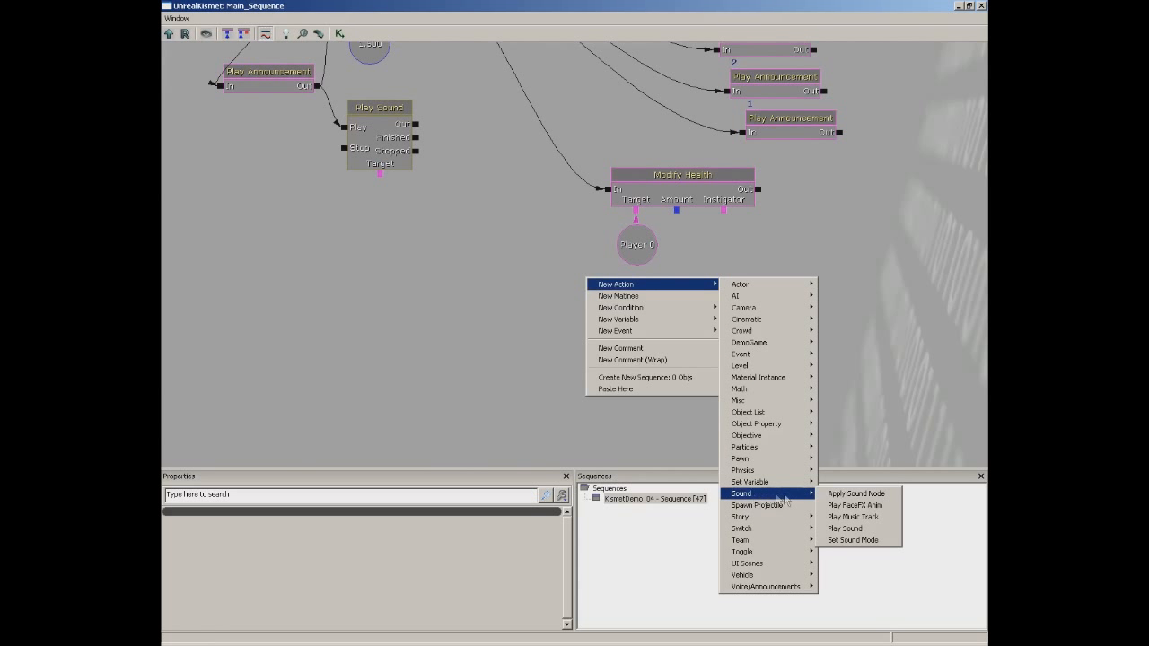
{"action": "left_click", "coordinate": [845, 495]}
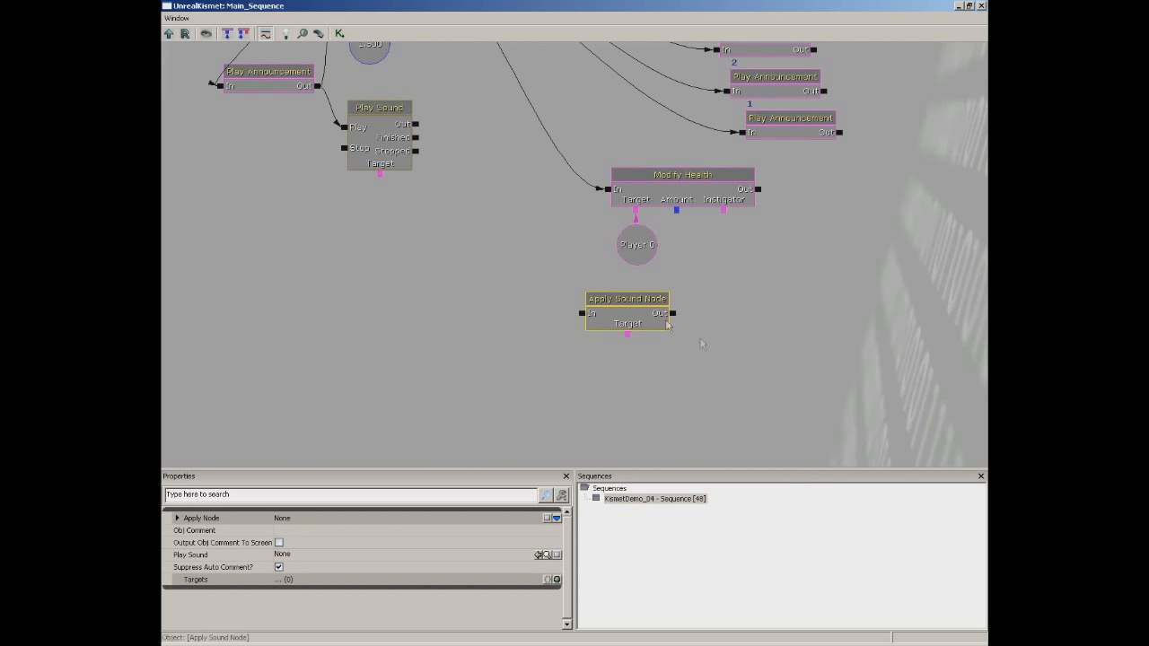
{"action": "left_click_drag", "start_coordinate": [705, 339], "coordinate": [706, 342]}
{"action": "key", "text": "Delete"}
Add a Play Sound action in the empty area below the Modify Health action's Player 0 variable
{"action": "right_click", "coordinate": [593, 315]}
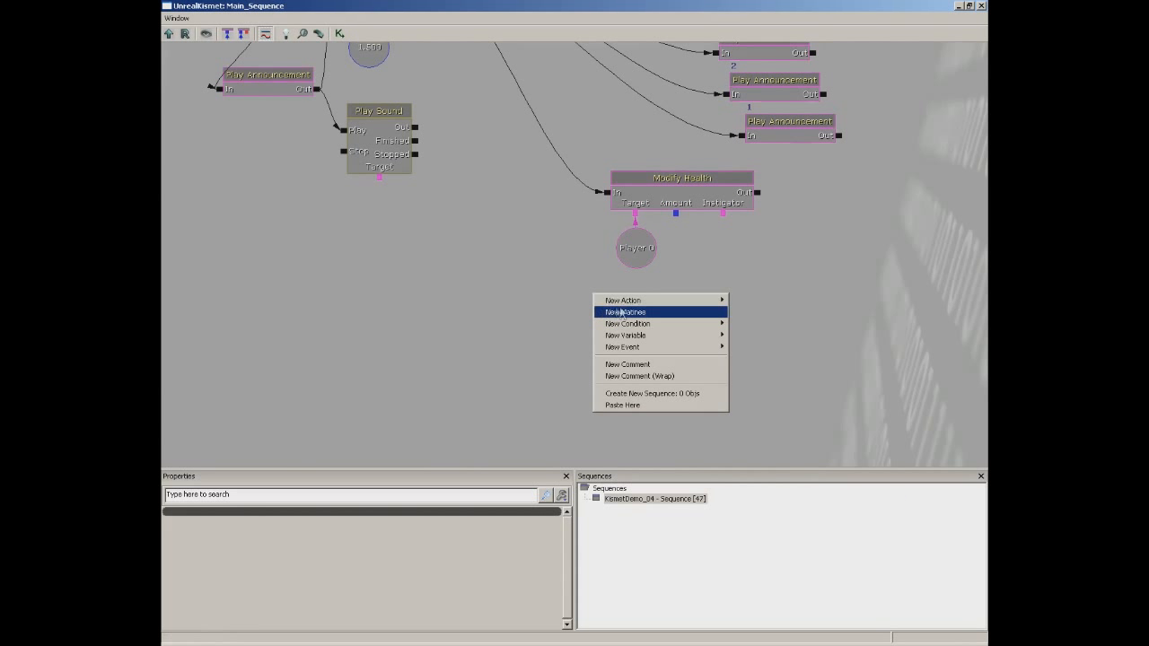
{"action": "mouse_move", "coordinate": [648, 302]}
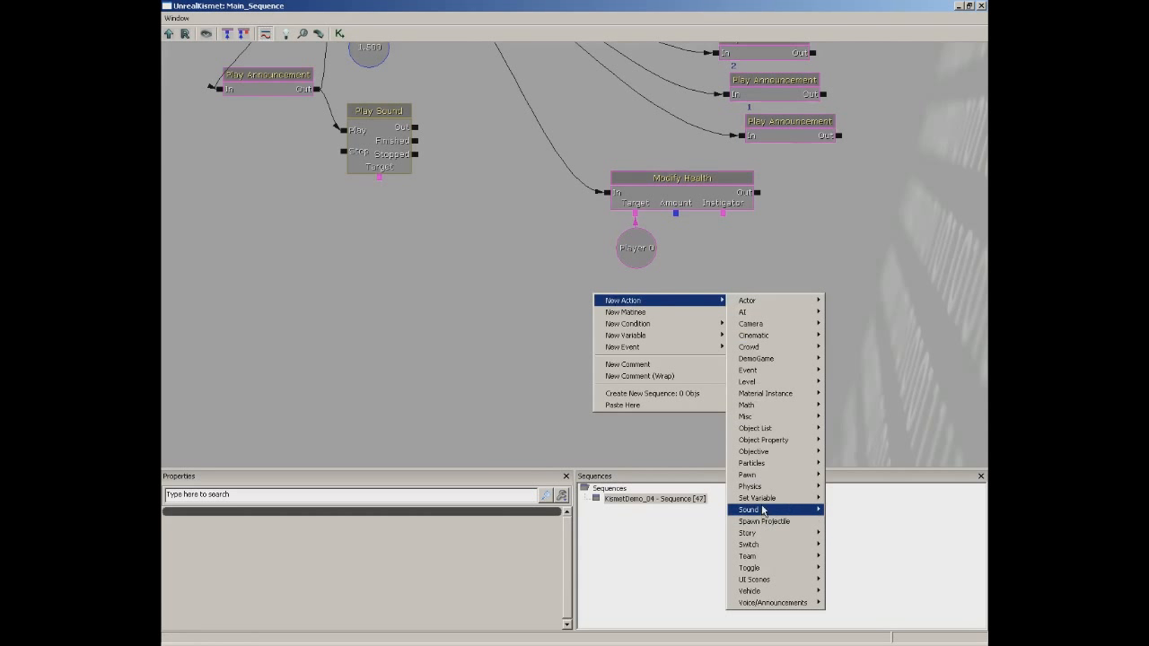
{"action": "mouse_move", "coordinate": [768, 510]}
{"action": "left_click", "coordinate": [853, 545]}
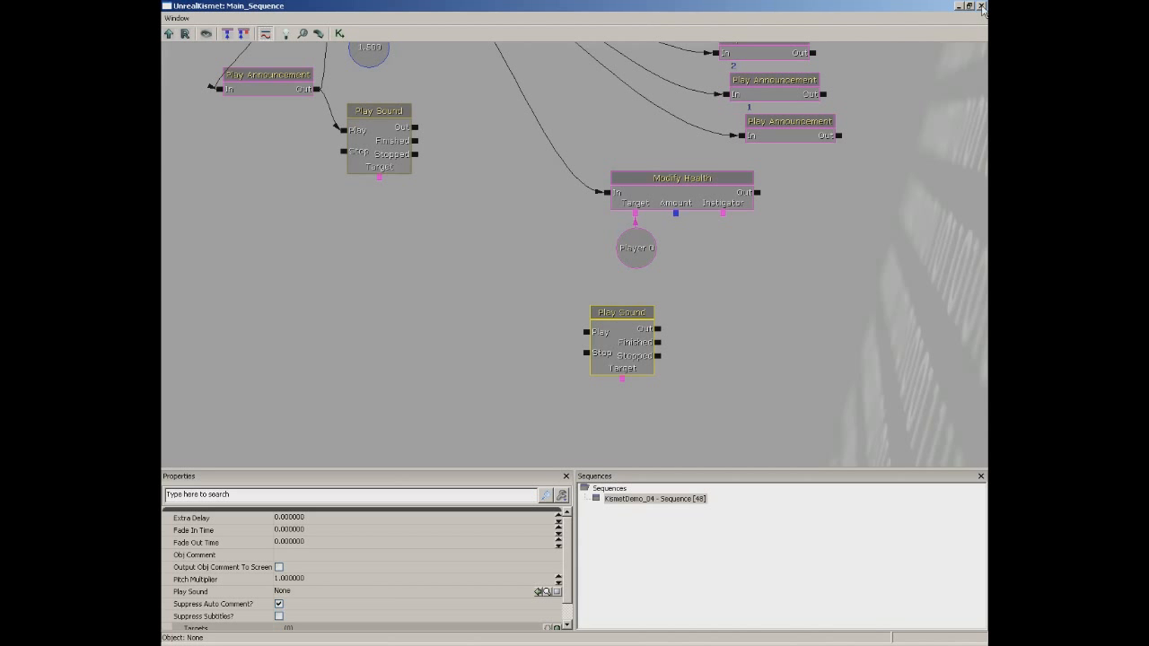
Close Kismet, search the Content Browser for "explosion", and select the A_Weapon_SR_ComboExplosionCue sound cue
{"action": "left_click", "coordinate": [981, 6]}
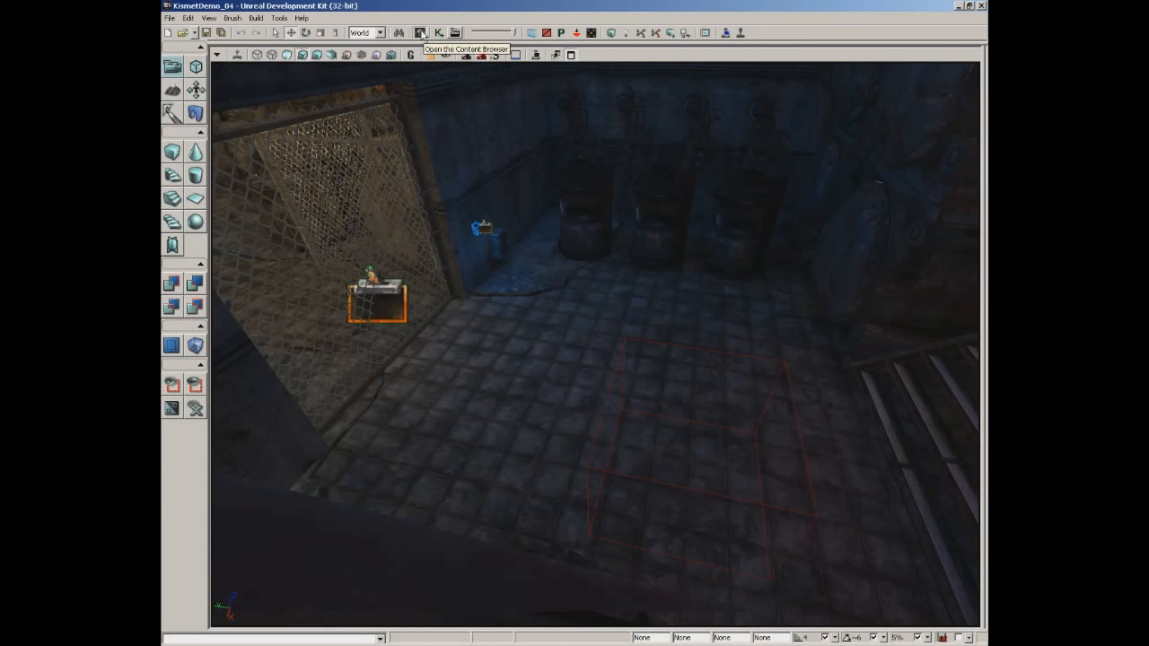
{"action": "left_click", "coordinate": [419, 32]}
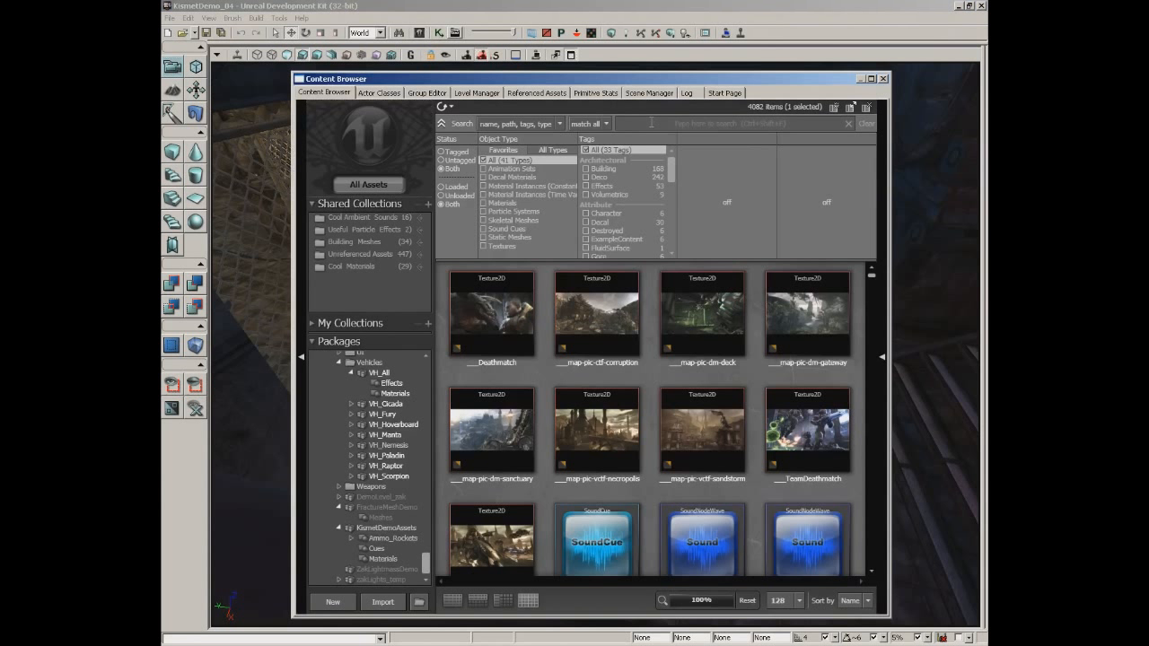
{"action": "type", "text": "explosion"}
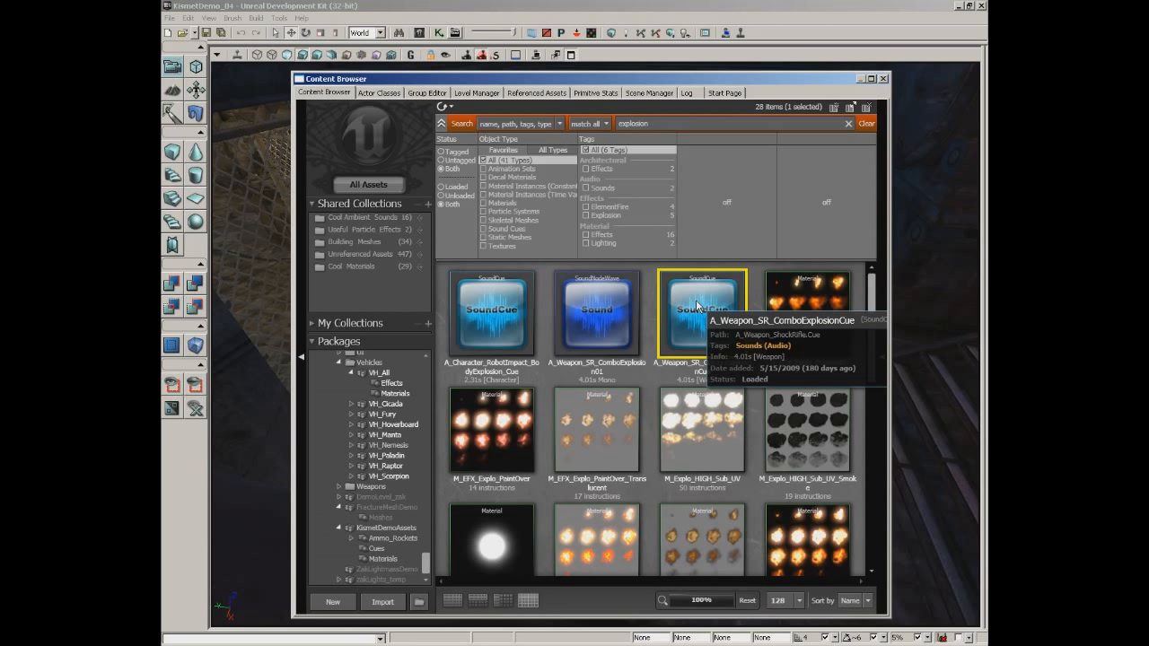
{"action": "left_click", "coordinate": [883, 79]}
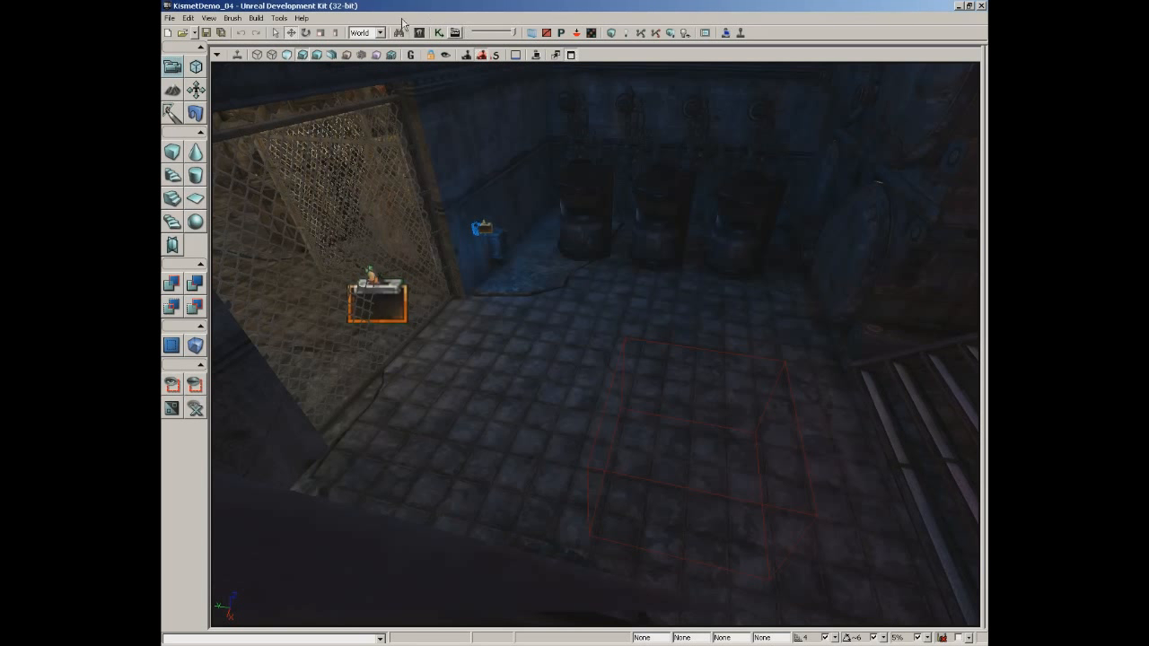
Reopen Kismet and assign the selected A_Weapon_SR_ComboExplosionCue to the new Play Sound action below Modify Health
{"action": "left_click", "coordinate": [439, 33]}
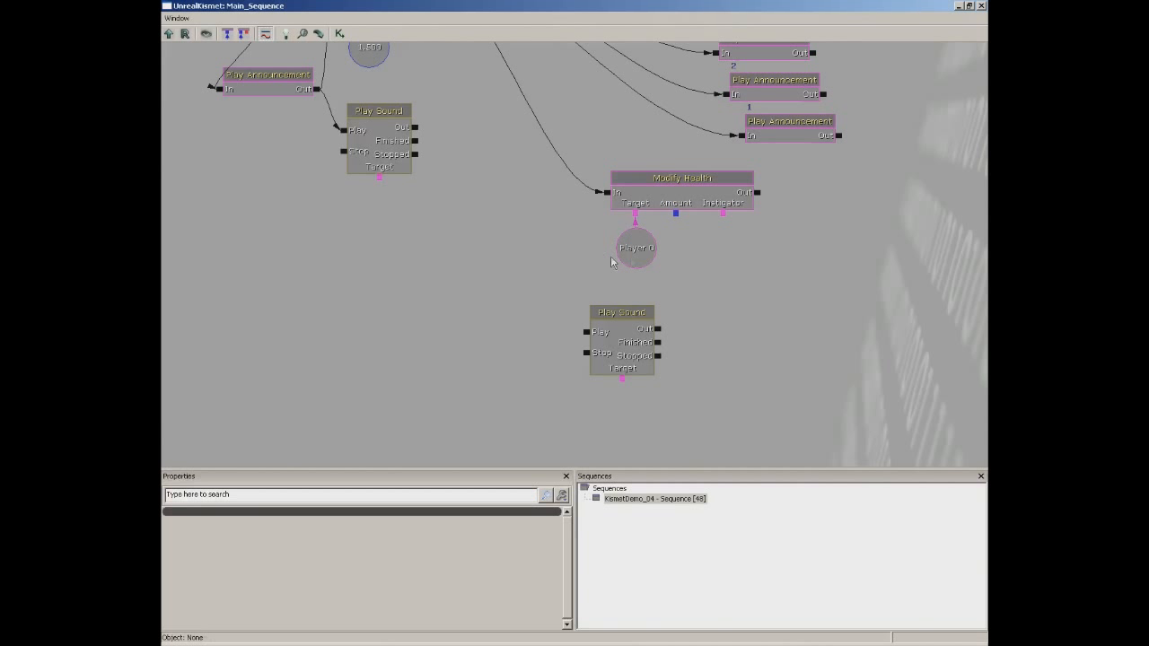
{"action": "left_click", "coordinate": [616, 360]}
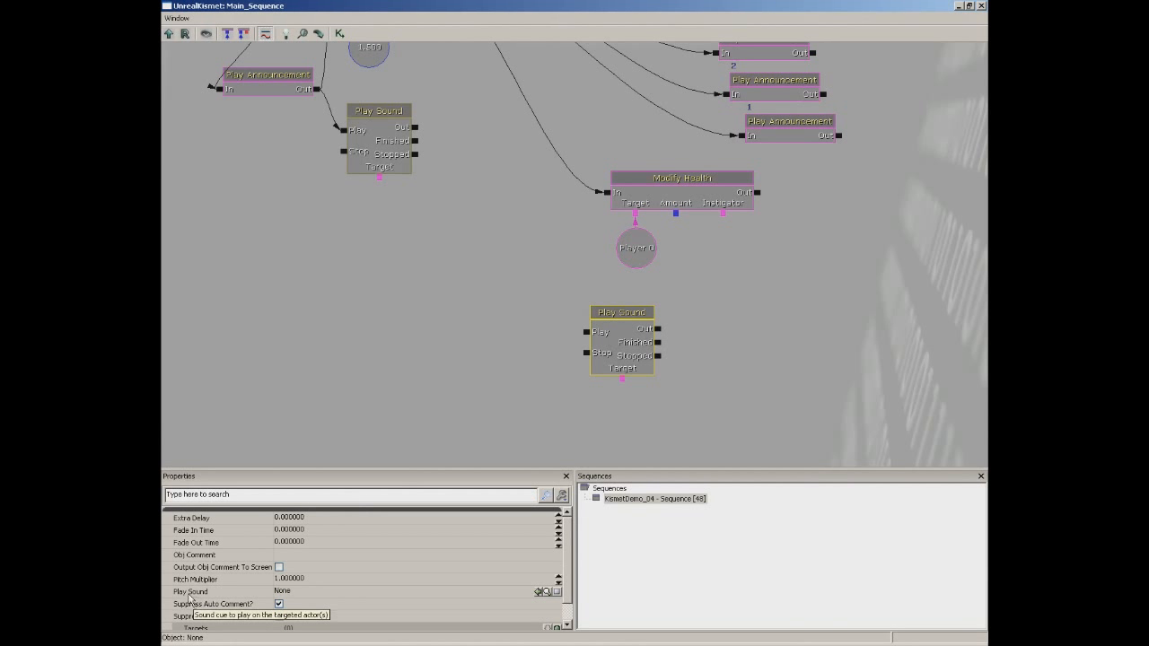
{"action": "left_click", "coordinate": [353, 596]}
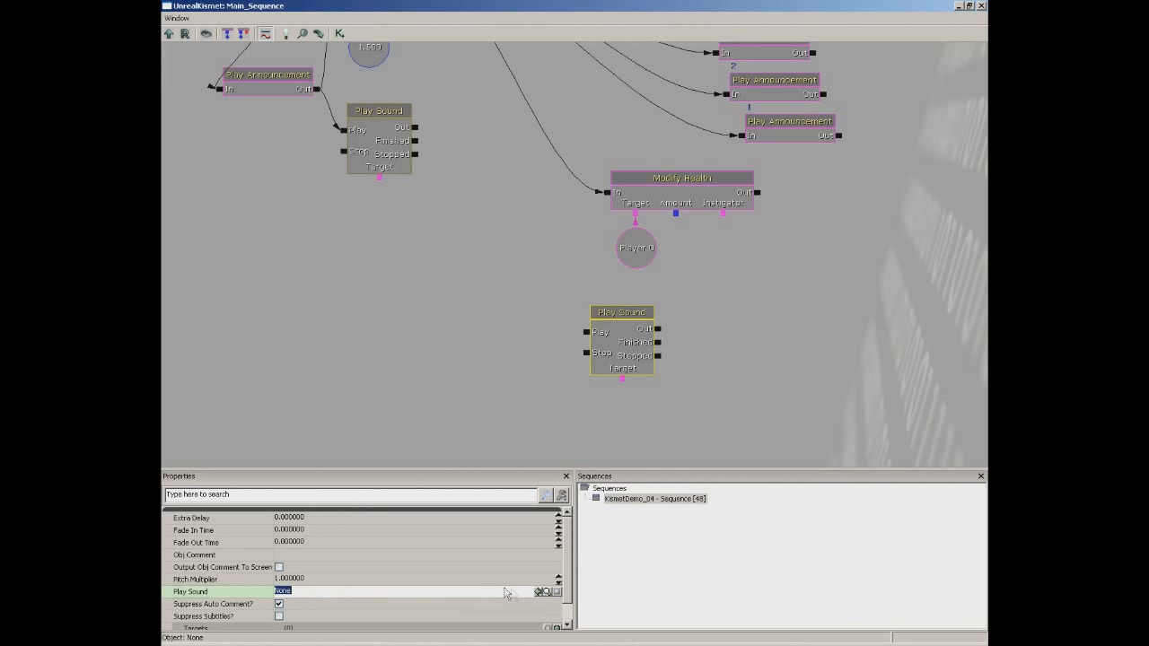
{"action": "left_click", "coordinate": [538, 591]}
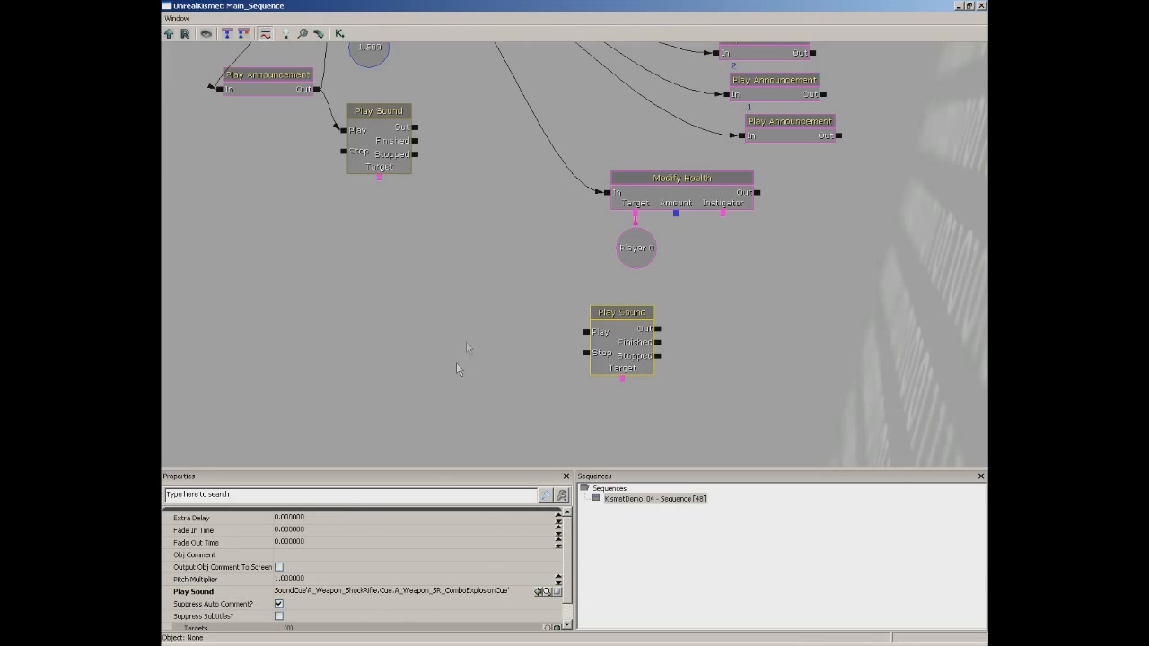
Set the explosion Play Sound action's Volume Multiplier to 2
{"action": "left_click_drag", "start_coordinate": [467, 222], "coordinate": [423, 177]}
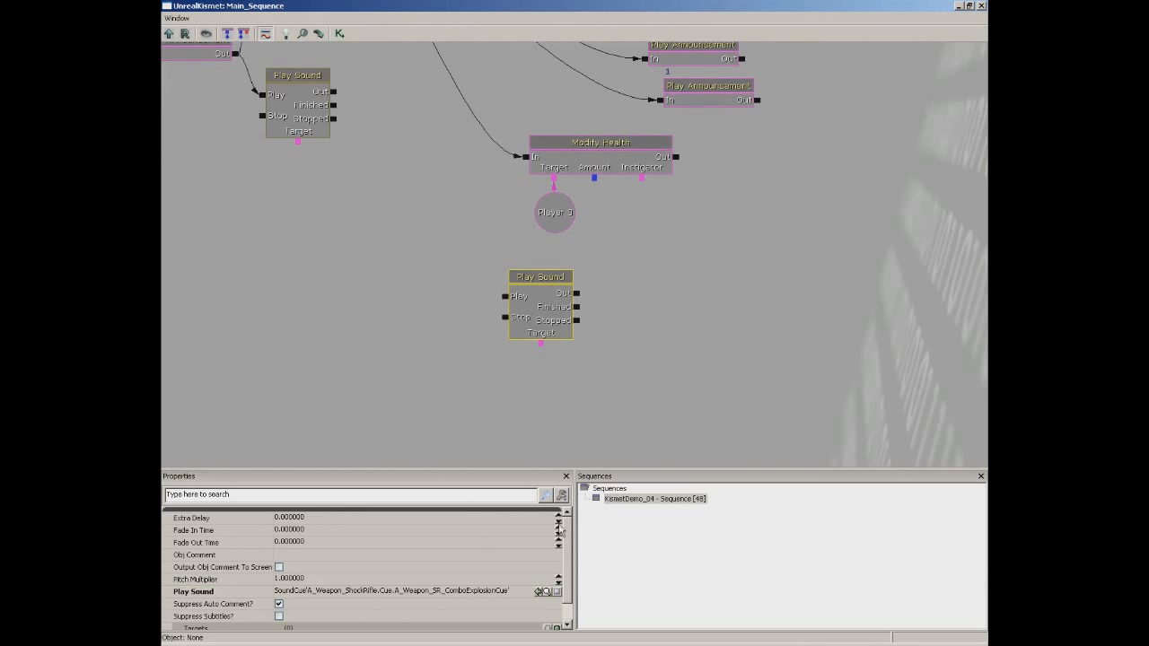
{"action": "scroll", "coordinate": [567, 551], "scroll_direction": "down", "scroll_amount": 1}
{"action": "left_click", "coordinate": [296, 619]}
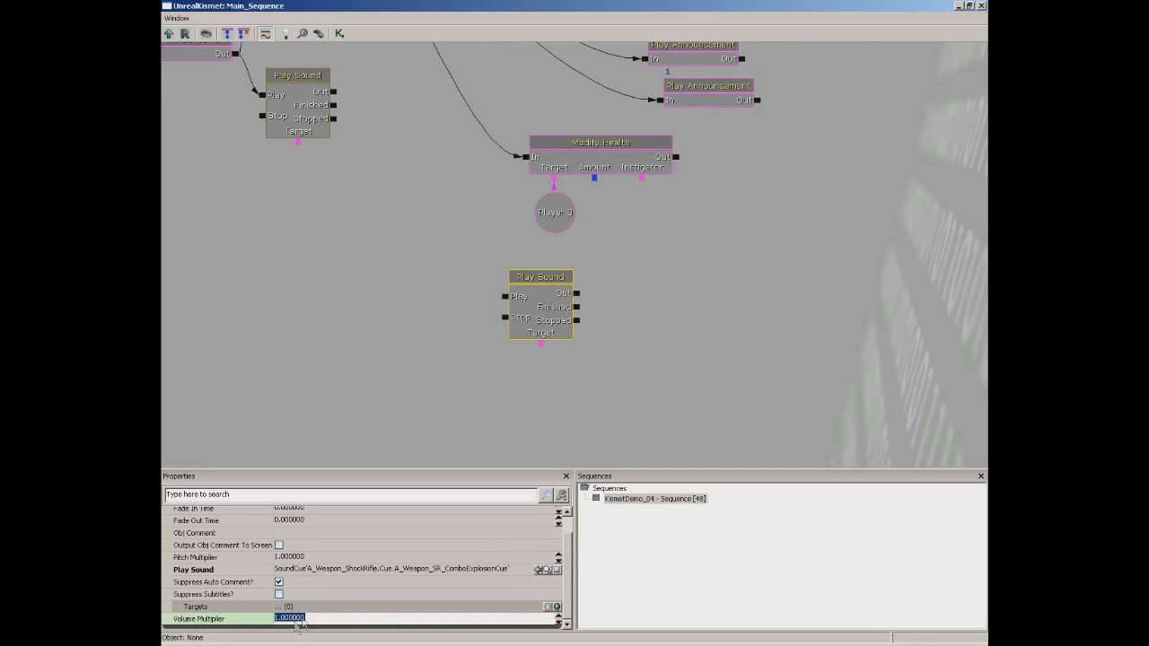
{"action": "type", "text": "2"}
{"action": "key", "text": "Return"}
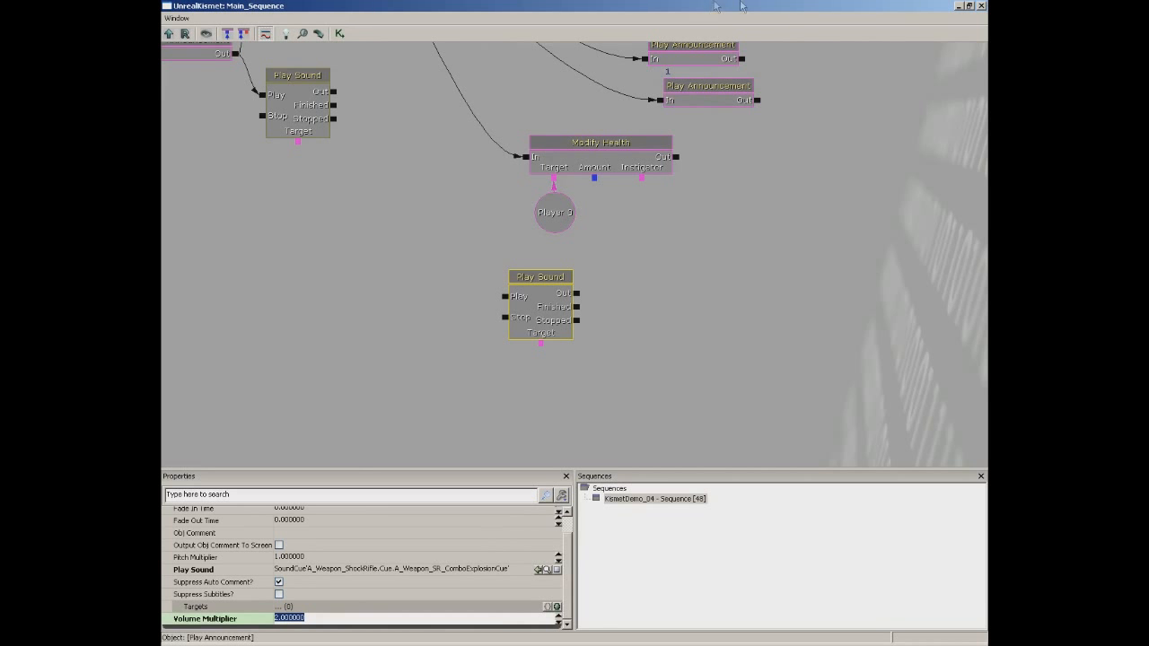
Link the Delayed switch's Link 11 output to the Play input of the explosion Play Sound action
{"action": "left_click_drag", "start_coordinate": [701, 202], "coordinate": [760, 335]}
{"action": "left_click_drag", "start_coordinate": [407, 76], "coordinate": [564, 419]}
{"action": "scroll", "coordinate": [630, 300], "scroll_direction": "down", "scroll_amount": 5}
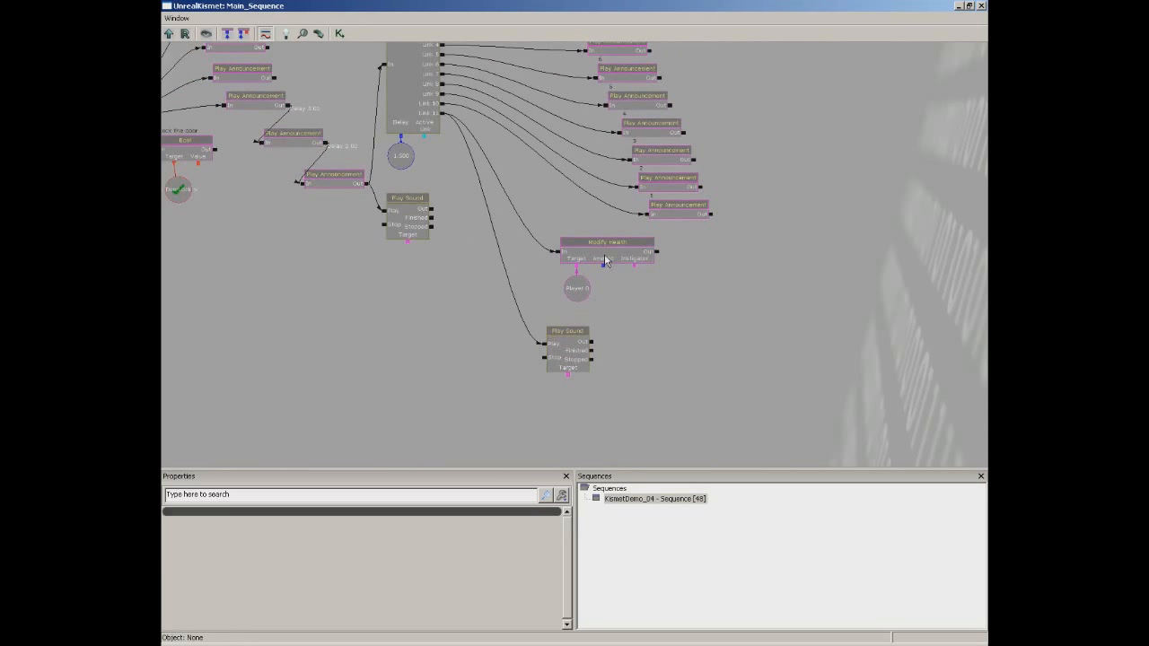
{"action": "scroll", "coordinate": [641, 318], "scroll_direction": "up", "scroll_amount": 5}
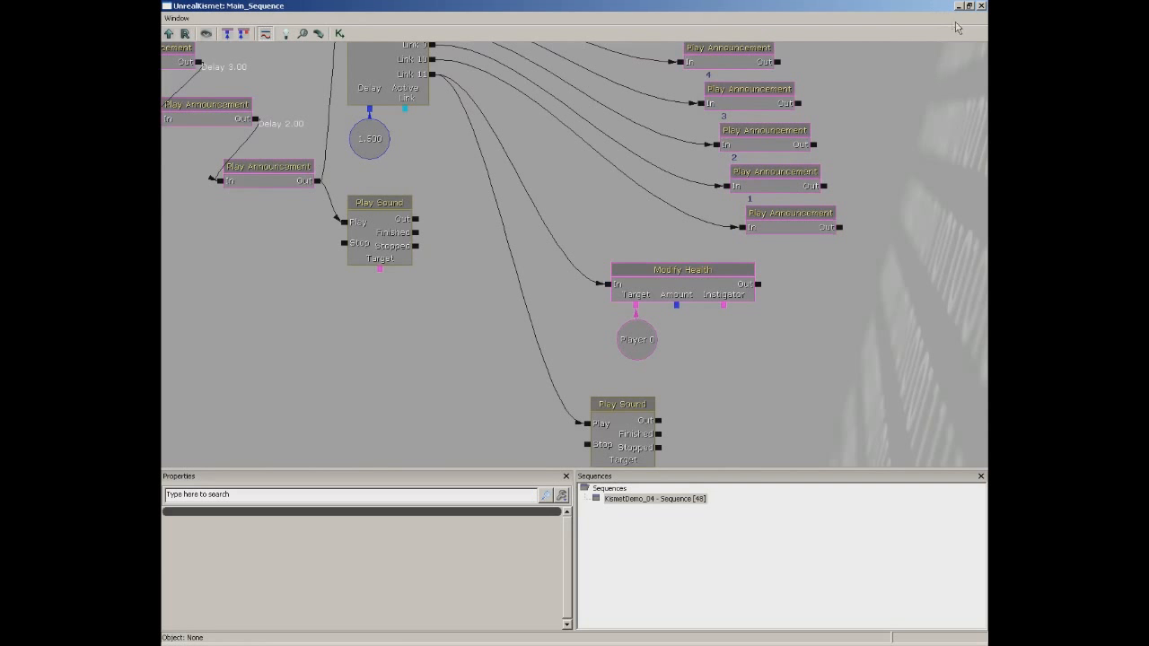
Close Kismet, play the level from the floor to test the full self-destruct countdown and explosion, and end the play session
{"action": "left_click", "coordinate": [984, 7]}
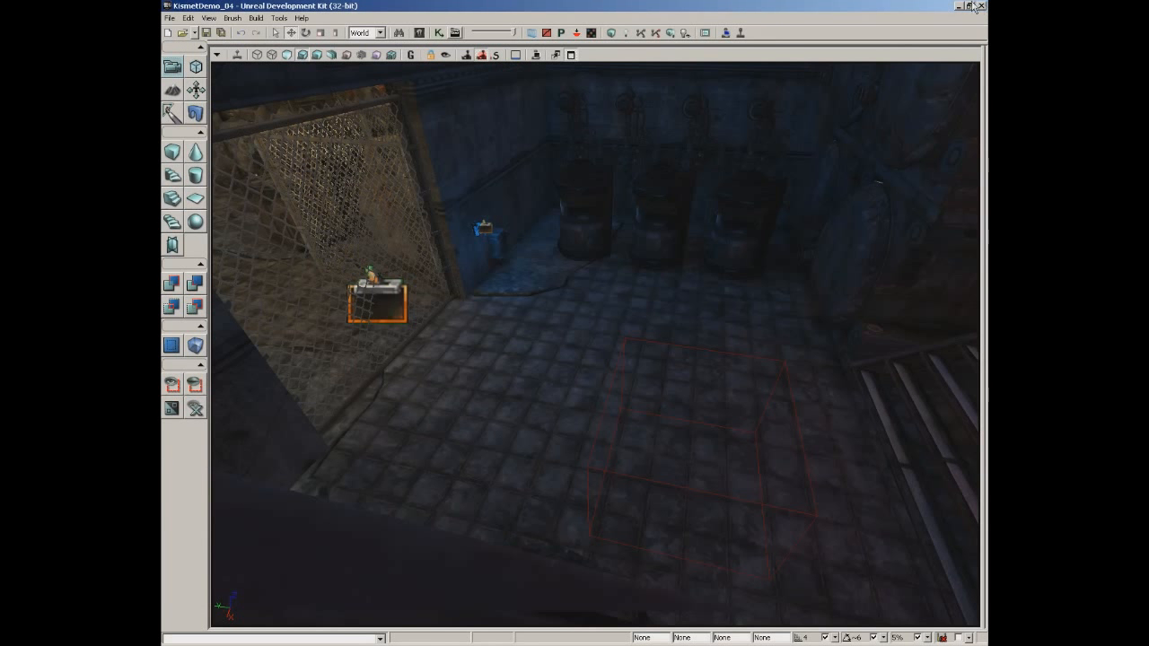
{"action": "right_click", "coordinate": [545, 356]}
{"action": "left_click", "coordinate": [579, 565]}
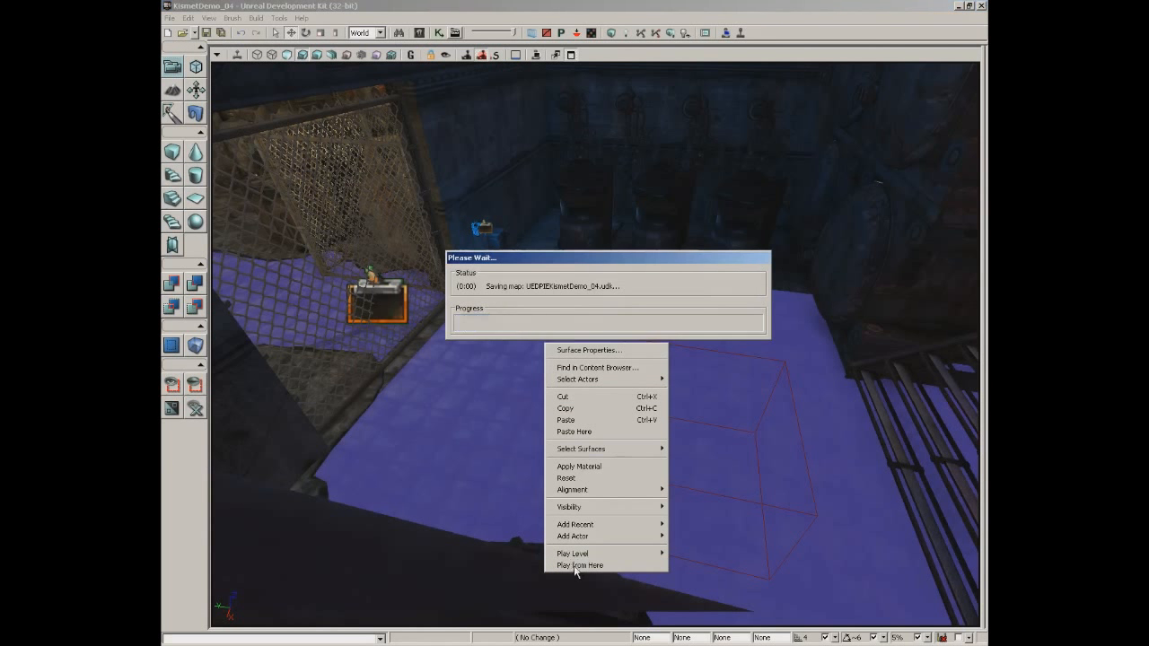
{"action": "key", "text": "w"}
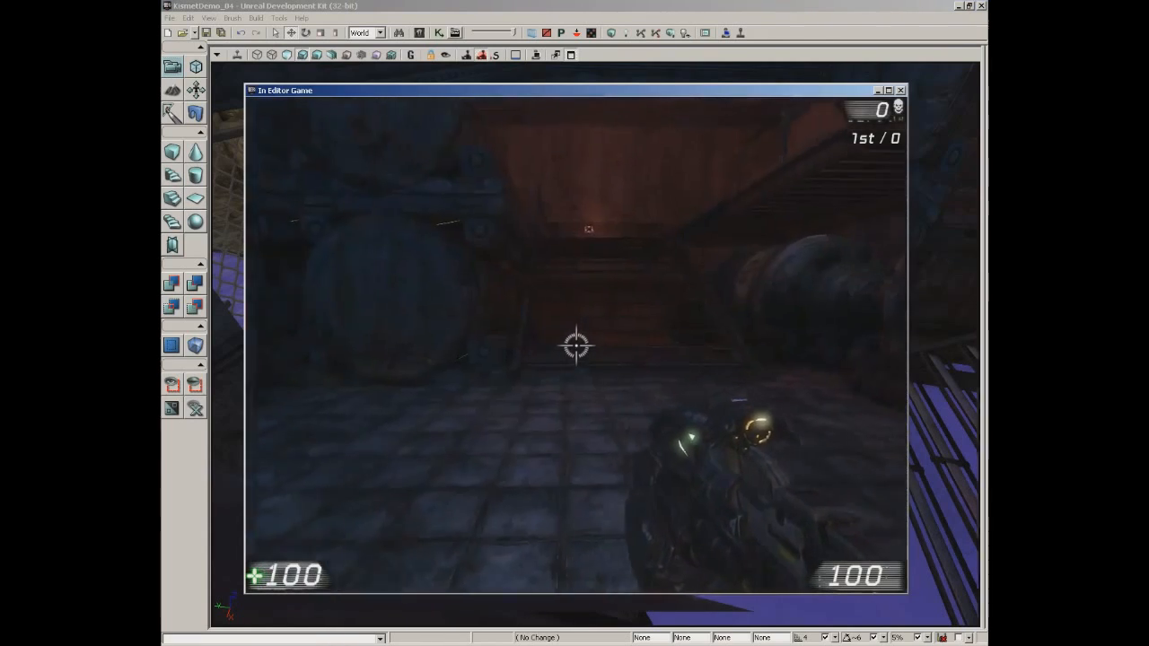
{"action": "key", "text": "e"}
{"action": "key", "text": "e"}
{"action": "key", "text": "w"}
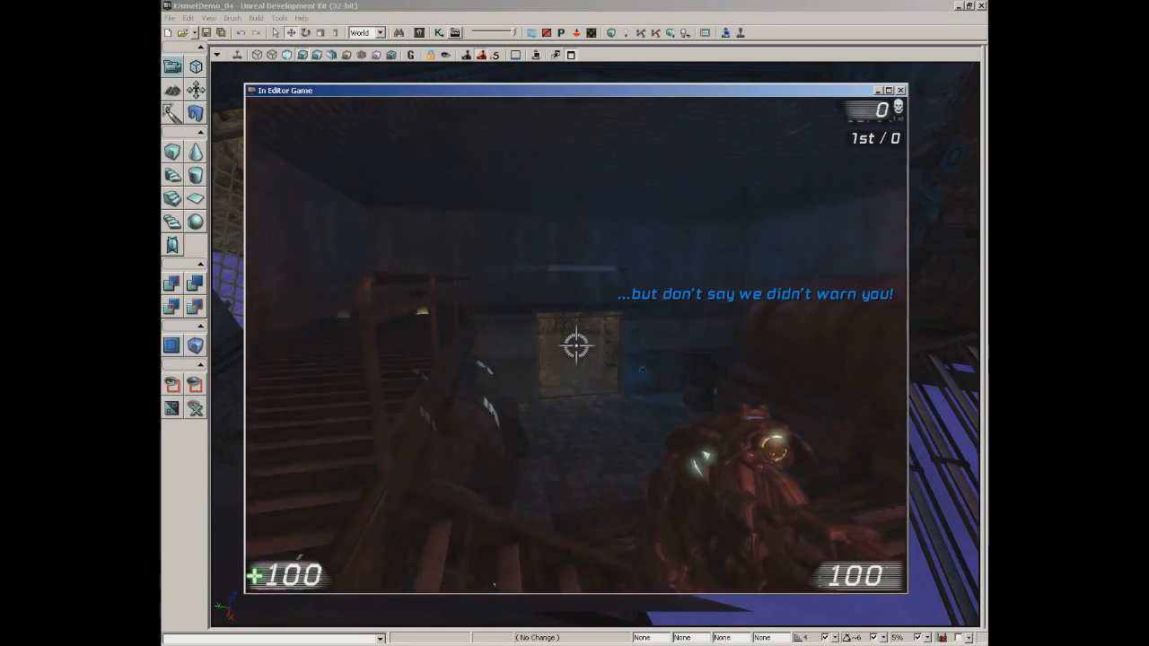
{"action": "key", "text": "w"}
{"action": "key", "text": "w"}
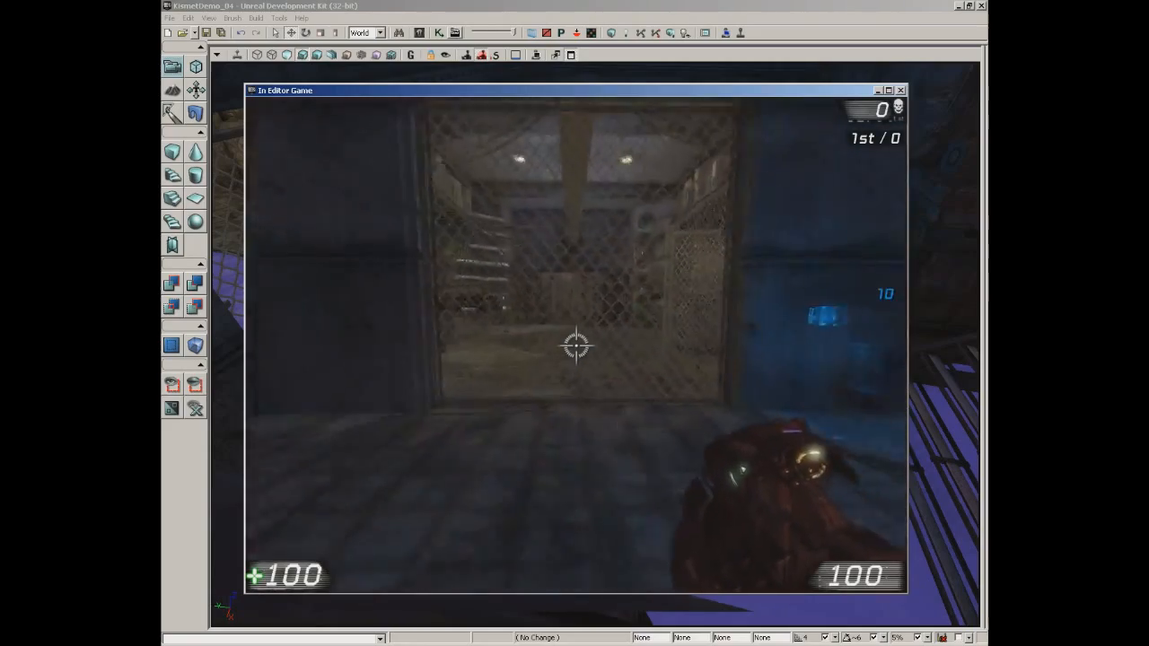
{"action": "key", "text": "s"}
{"action": "key", "text": "w"}
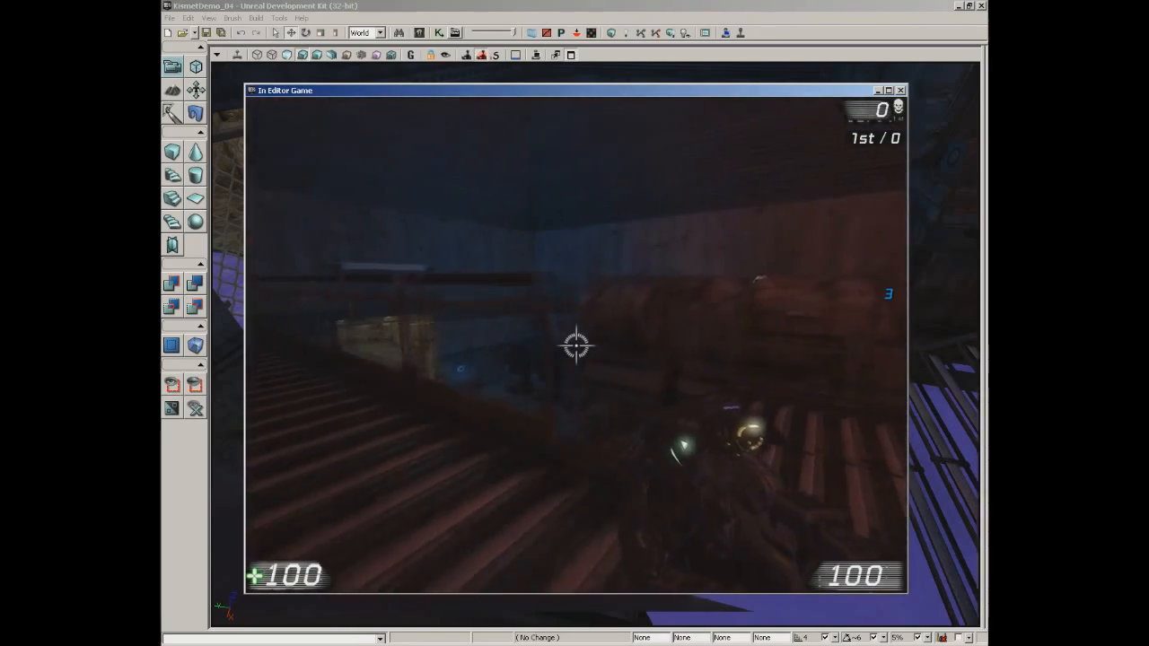
{"action": "key", "text": "w"}
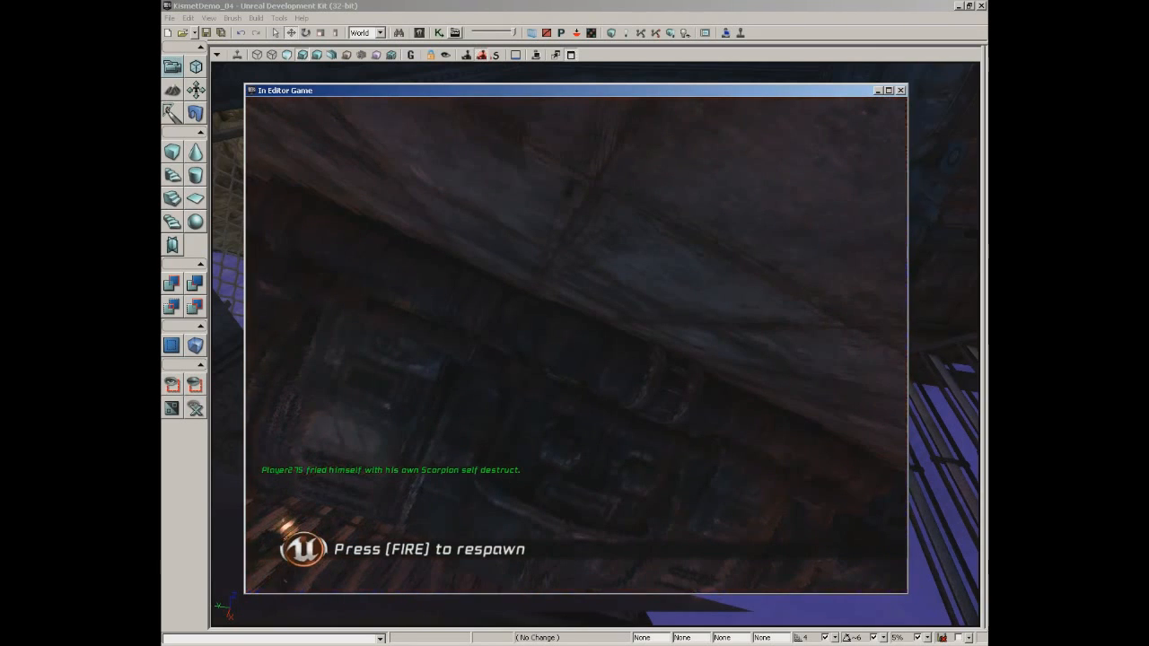
{"action": "key", "text": "Escape"}
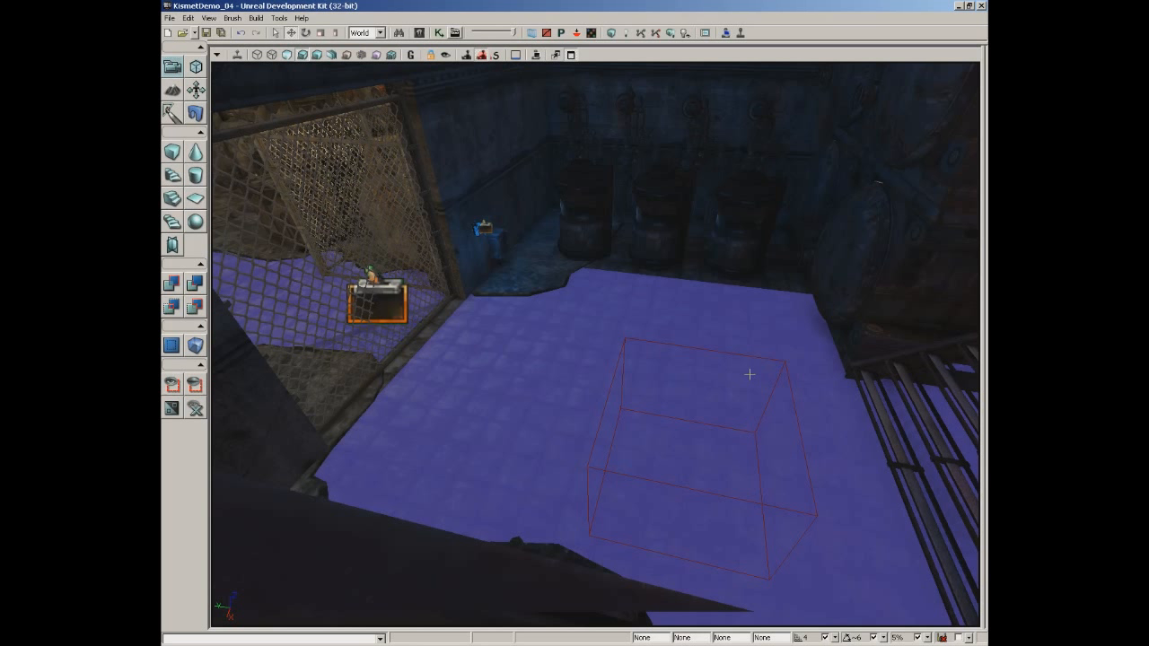
{"action": "key", "text": "Escape"}
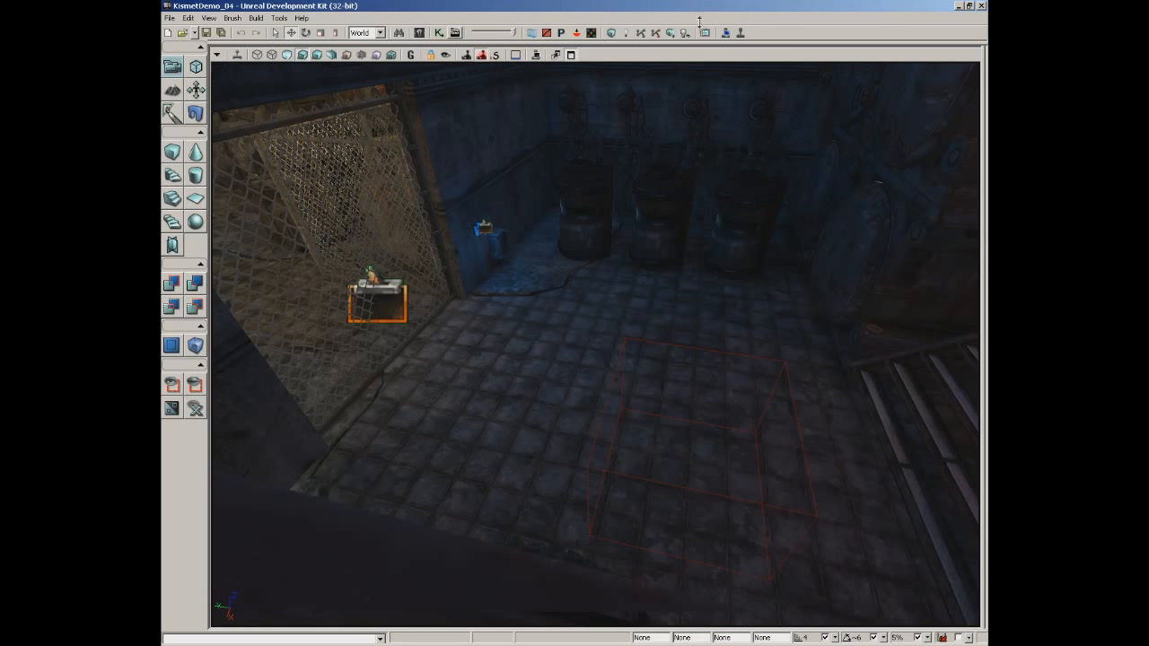
Reopen Kismet and select the Delayed switch to review its links within the whole Explosion Switch network
{"action": "left_click", "coordinate": [439, 32]}
{"action": "left_click", "coordinate": [651, 259]}
{"action": "scroll", "coordinate": [634, 221], "scroll_direction": "down", "scroll_amount": 1}
{"action": "left_click_drag", "start_coordinate": [645, 254], "coordinate": [670, 249]}
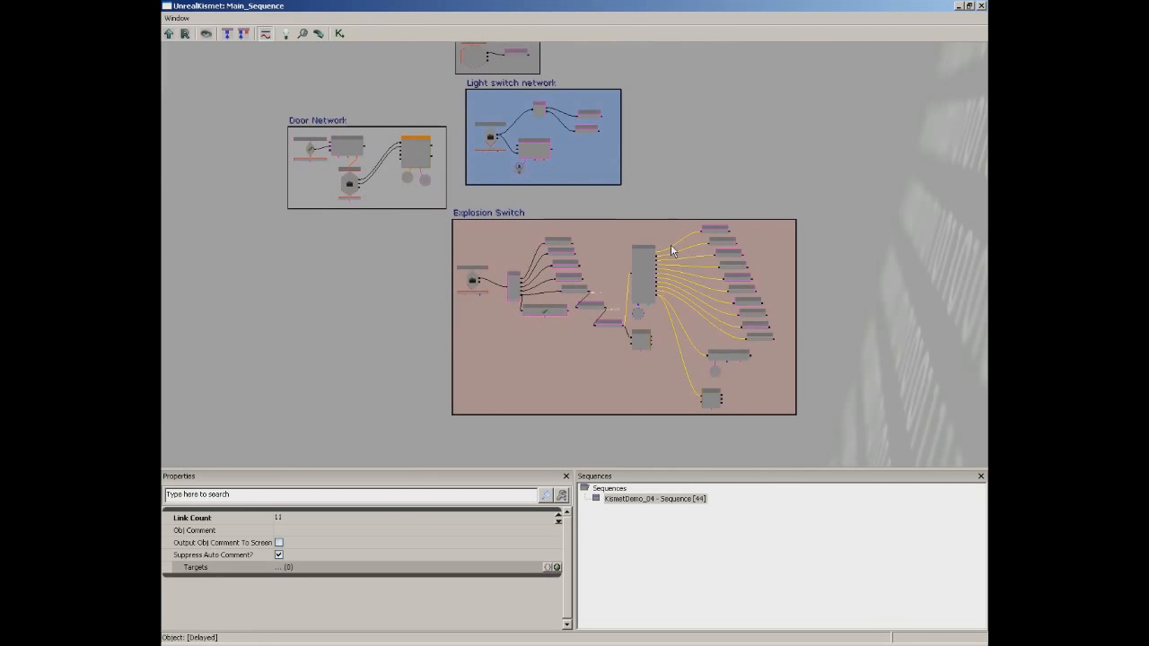
Move the Initial level conditions network to the left, clear of the Light switch network
{"action": "left_click", "coordinate": [672, 183]}
{"action": "left_click_drag", "start_coordinate": [658, 179], "coordinate": [669, 171]}
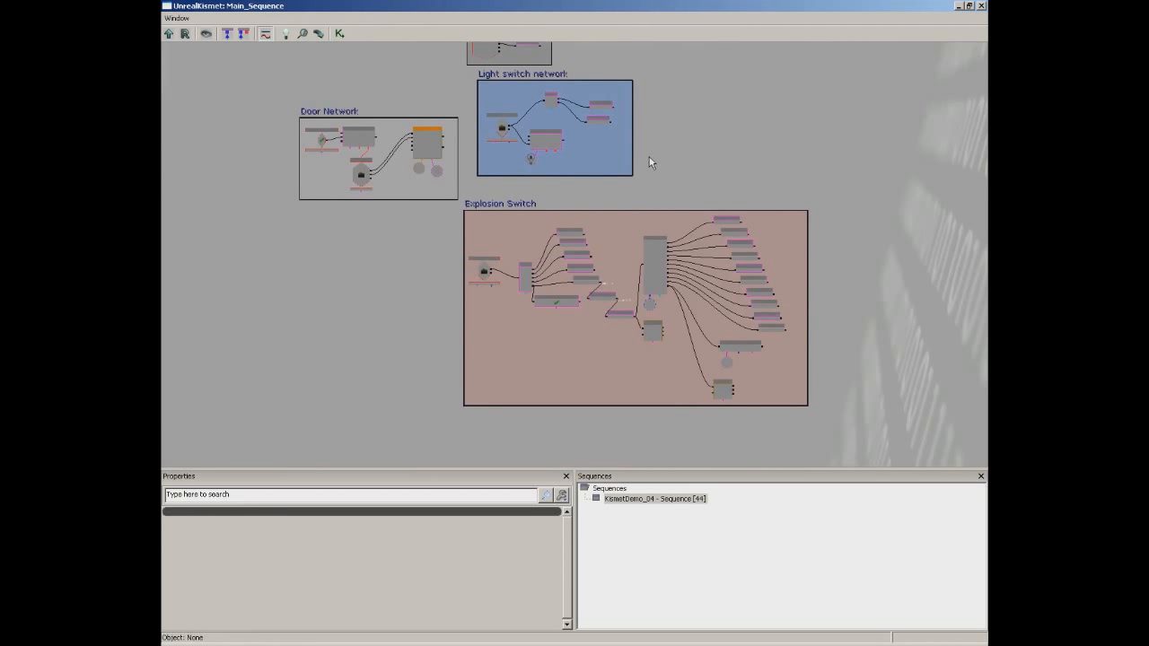
{"action": "scroll", "coordinate": [633, 179], "scroll_direction": "up", "scroll_amount": 5}
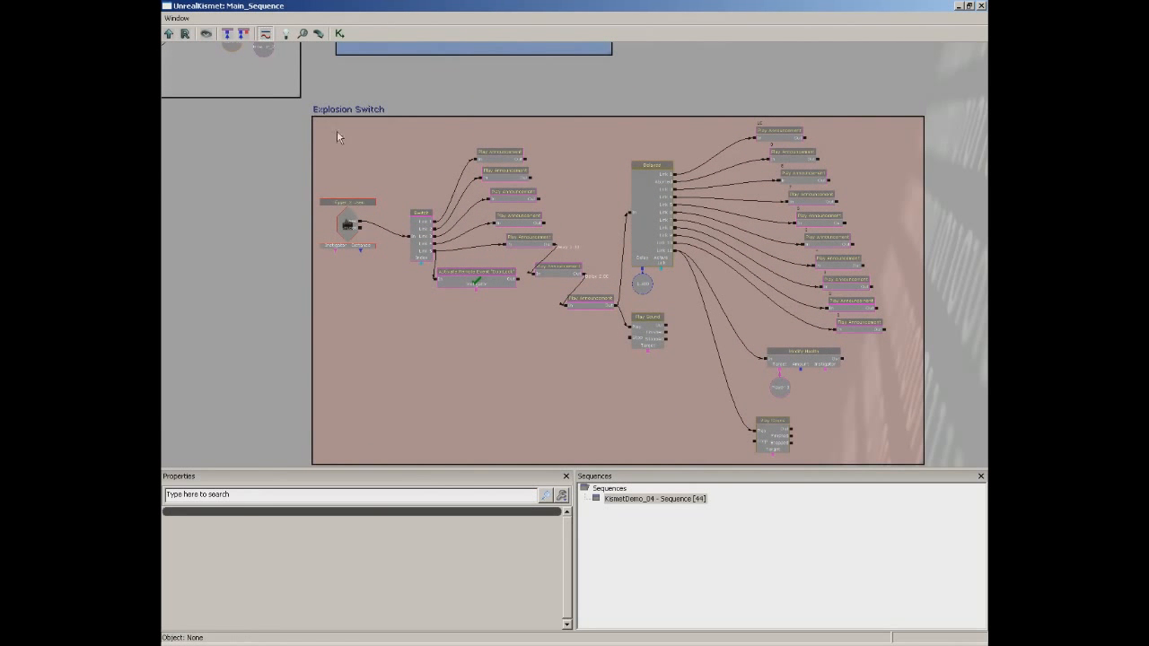
{"action": "left_click_drag", "start_coordinate": [500, 159], "coordinate": [565, 320]}
{"action": "left_click_drag", "start_coordinate": [565, 216], "coordinate": [746, 205]}
{"action": "left_click_drag", "start_coordinate": [287, 89], "coordinate": [618, 275], "text": "ctrl+alt"}
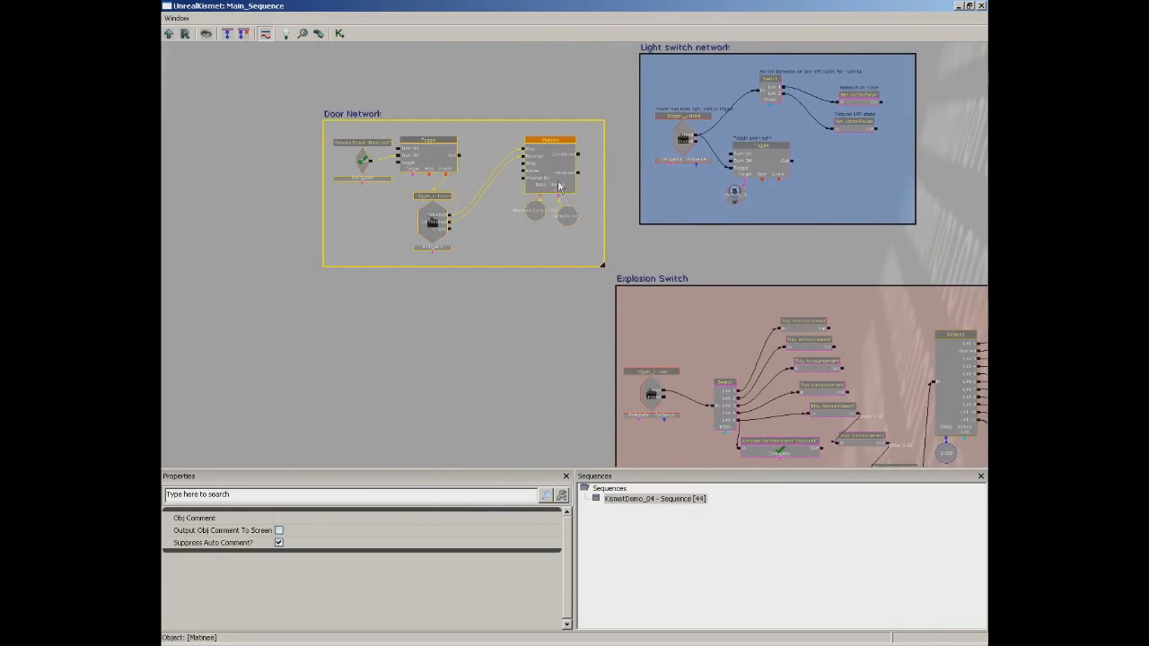
{"action": "scroll", "coordinate": [564, 193], "scroll_direction": "down", "scroll_amount": 5}
{"action": "left_click_drag", "start_coordinate": [568, 88], "coordinate": [695, 140], "text": "ctrl+alt"}
{"action": "left_click_drag", "start_coordinate": [605, 136], "coordinate": [437, 151], "text": "ctrl"}
Move the whole Door Network down and to the left, away from the other networks
{"action": "left_click_drag", "start_coordinate": [560, 140], "coordinate": [762, 252], "text": "ctrl+alt"}
{"action": "left_click_drag", "start_coordinate": [621, 201], "coordinate": [585, 252], "text": "ctrl"}
{"action": "scroll", "coordinate": [524, 192], "scroll_direction": "up", "scroll_amount": 3}
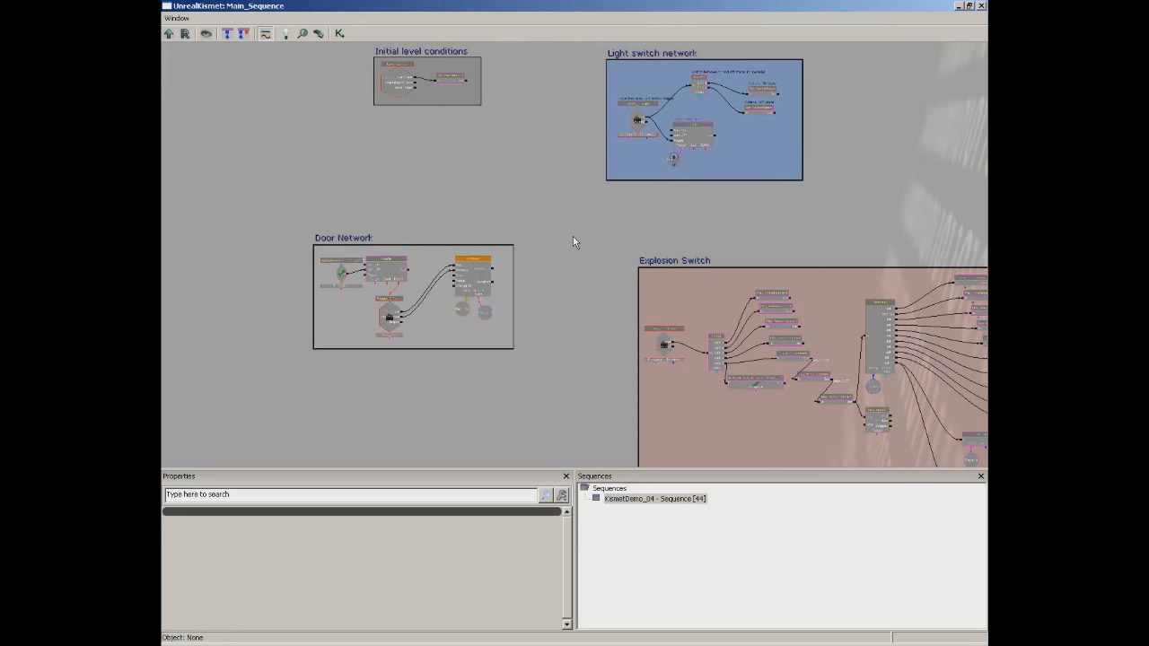
Collapse the entire Initial level conditions network into a new sequence named Initial_Level_Conditions
{"action": "left_click_drag", "start_coordinate": [575, 231], "coordinate": [587, 314]}
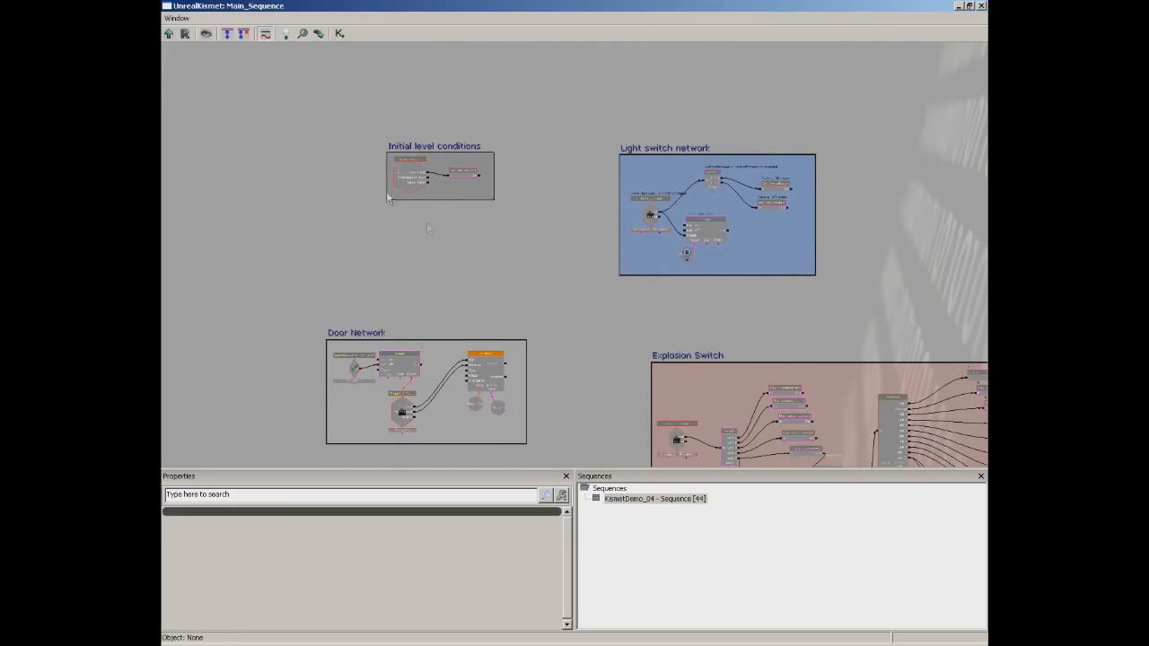
{"action": "left_click_drag", "start_coordinate": [352, 115], "coordinate": [521, 214], "text": "ctrl+alt"}
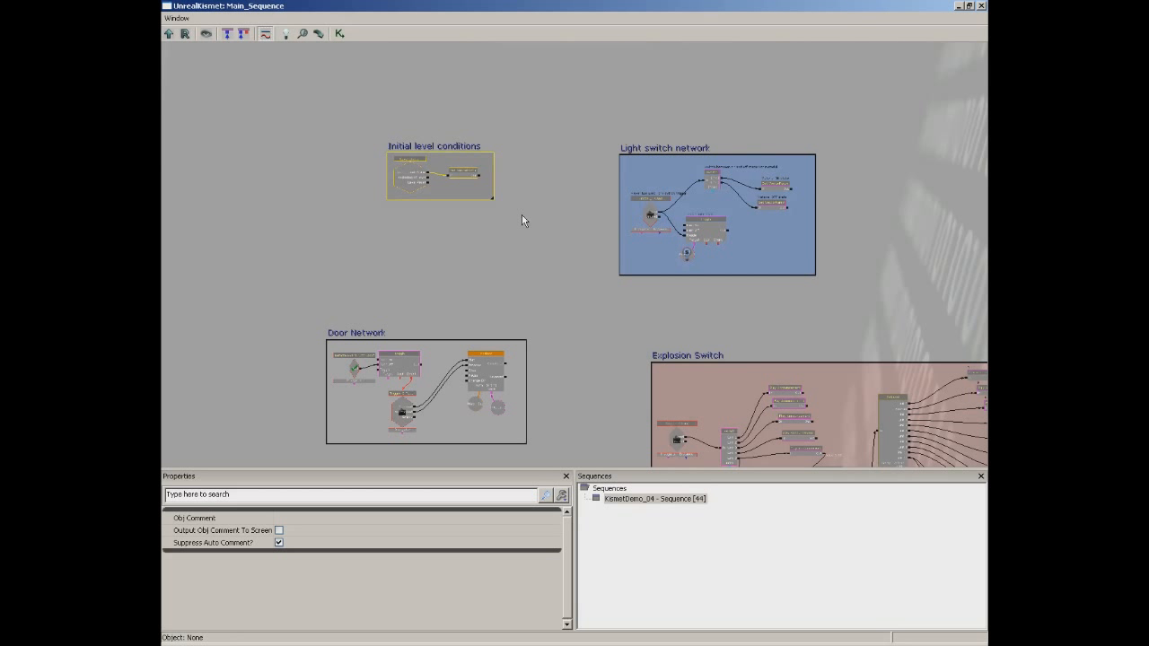
{"action": "right_click", "coordinate": [412, 178]}
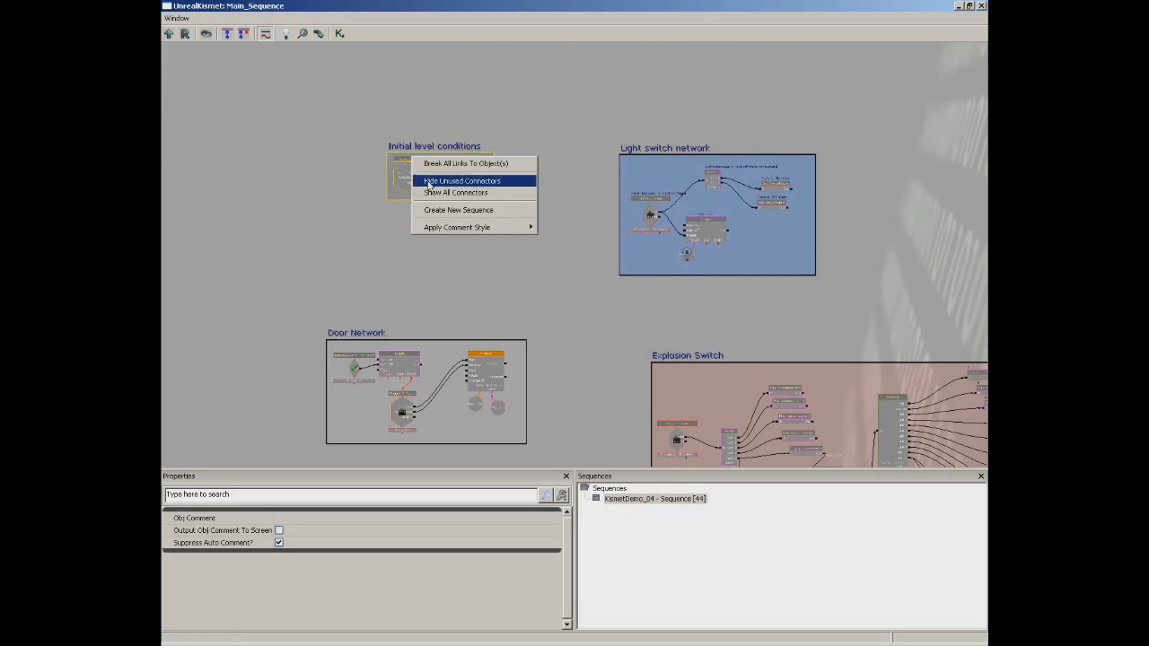
{"action": "left_click", "coordinate": [457, 212]}
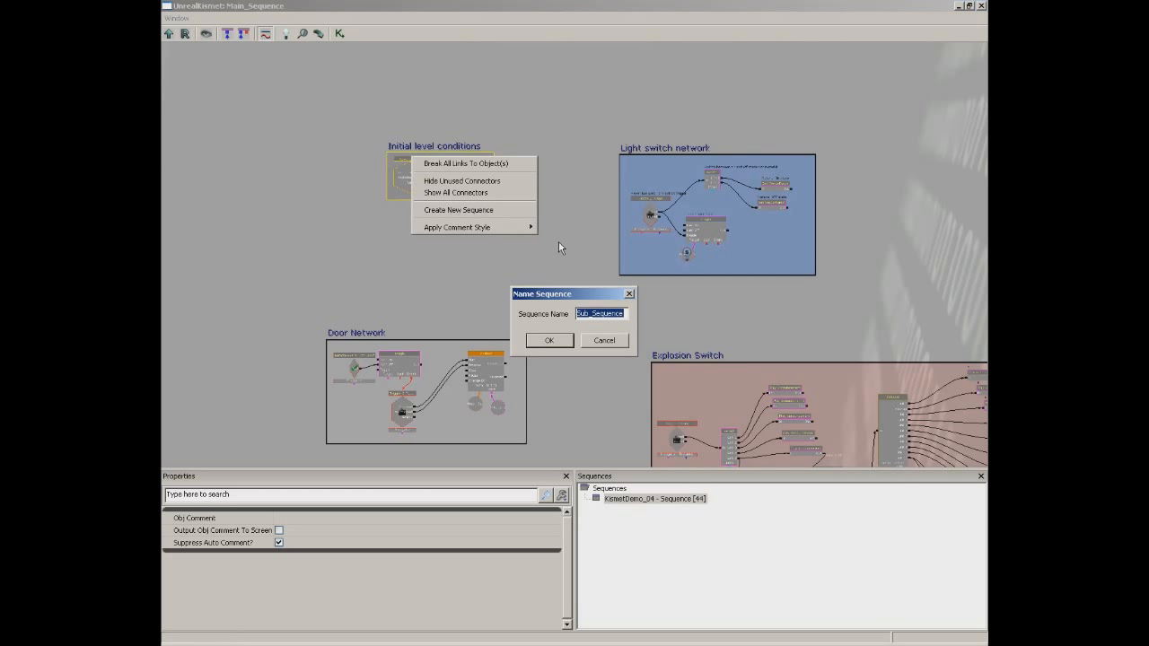
{"action": "type", "text": "Le"}
{"action": "key", "text": "BackSpace"}
{"action": "key", "text": "BackSpace"}
{"action": "key", "text": "BackSpace"}
{"action": "key", "text": "BackSpace"}
{"action": "type", "text": "Initial_Le"}
{"action": "type", "text": "vel_Conditions"}
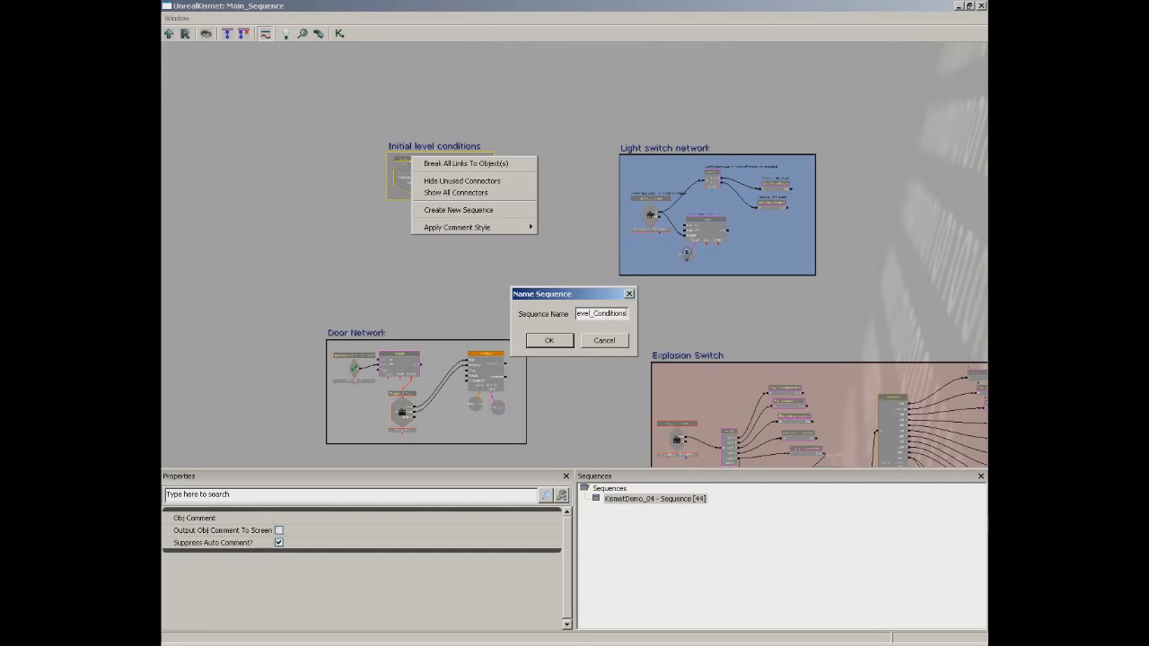
{"action": "key", "text": "Return"}
Collapse the Light switch network into a new sequence named Light_Switch and place its node beneath Initial_Level_Conditions
{"action": "scroll", "coordinate": [548, 236], "scroll_direction": "up", "scroll_amount": 5}
{"action": "left_click_drag", "start_coordinate": [392, 153], "coordinate": [539, 223]}
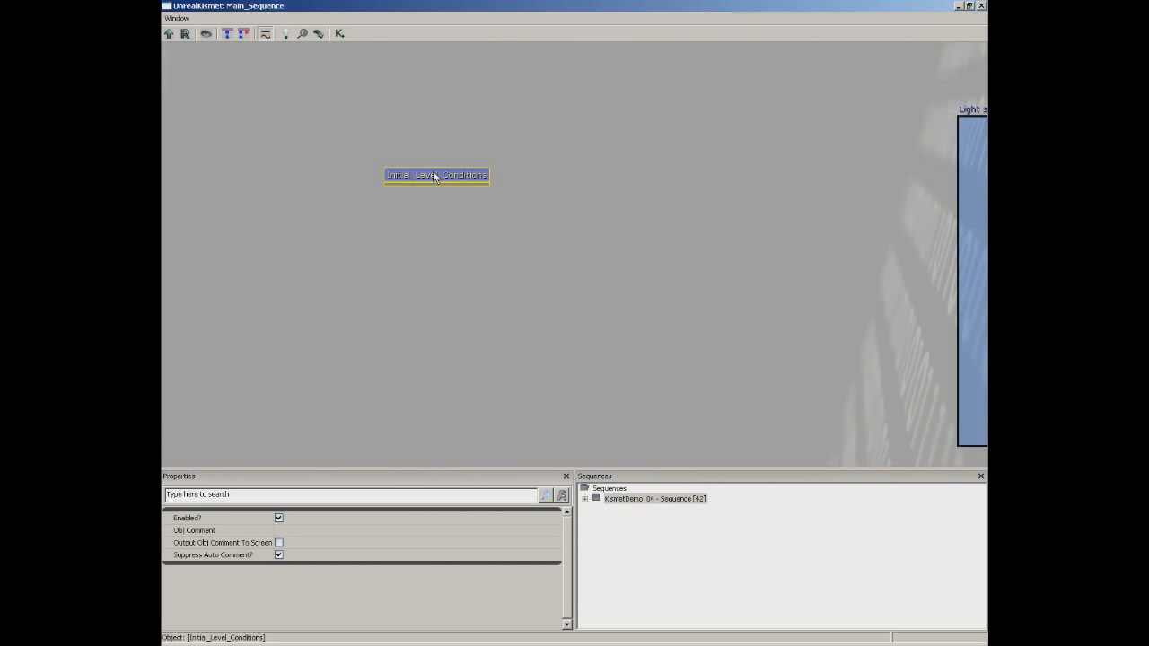
{"action": "left_click_drag", "start_coordinate": [610, 218], "coordinate": [351, 206]}
{"action": "scroll", "coordinate": [351, 206], "scroll_direction": "down", "scroll_amount": 2}
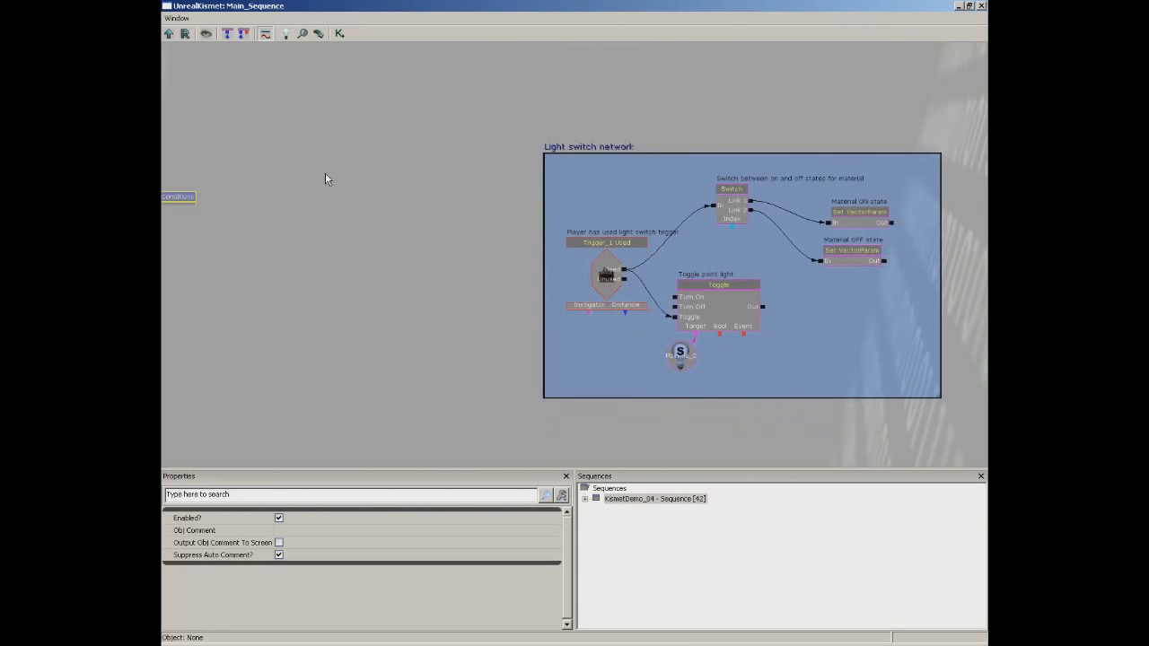
{"action": "left_click_drag", "start_coordinate": [428, 210], "coordinate": [285, 192]}
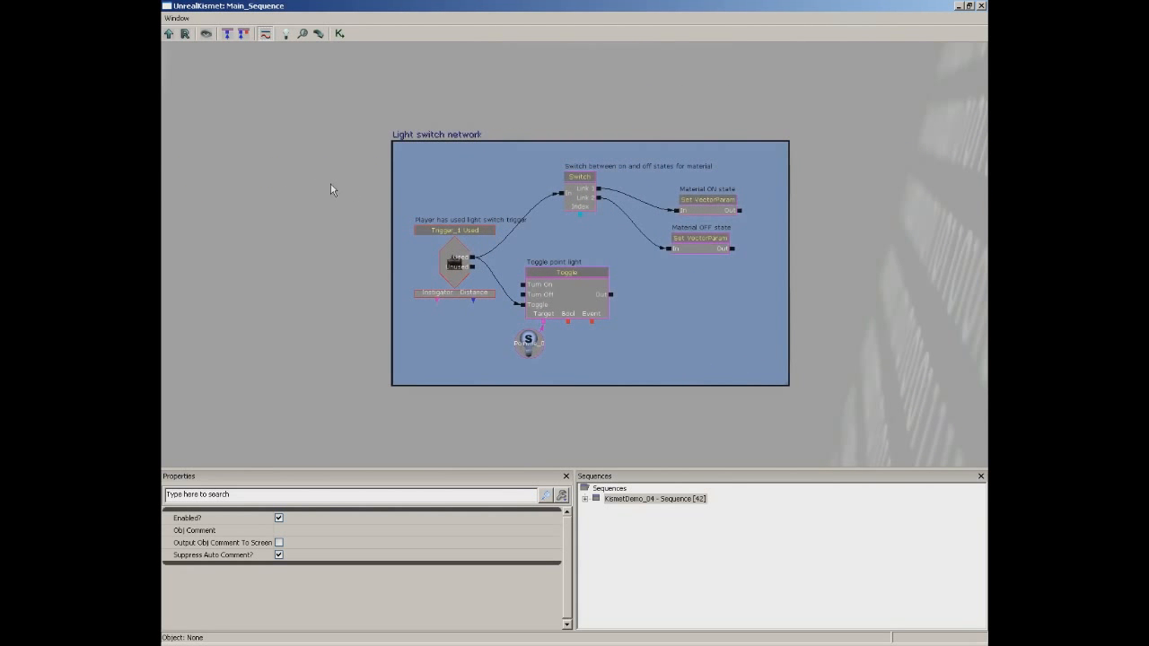
{"action": "left_click_drag", "start_coordinate": [322, 108], "coordinate": [865, 418], "text": "ctrl+alt"}
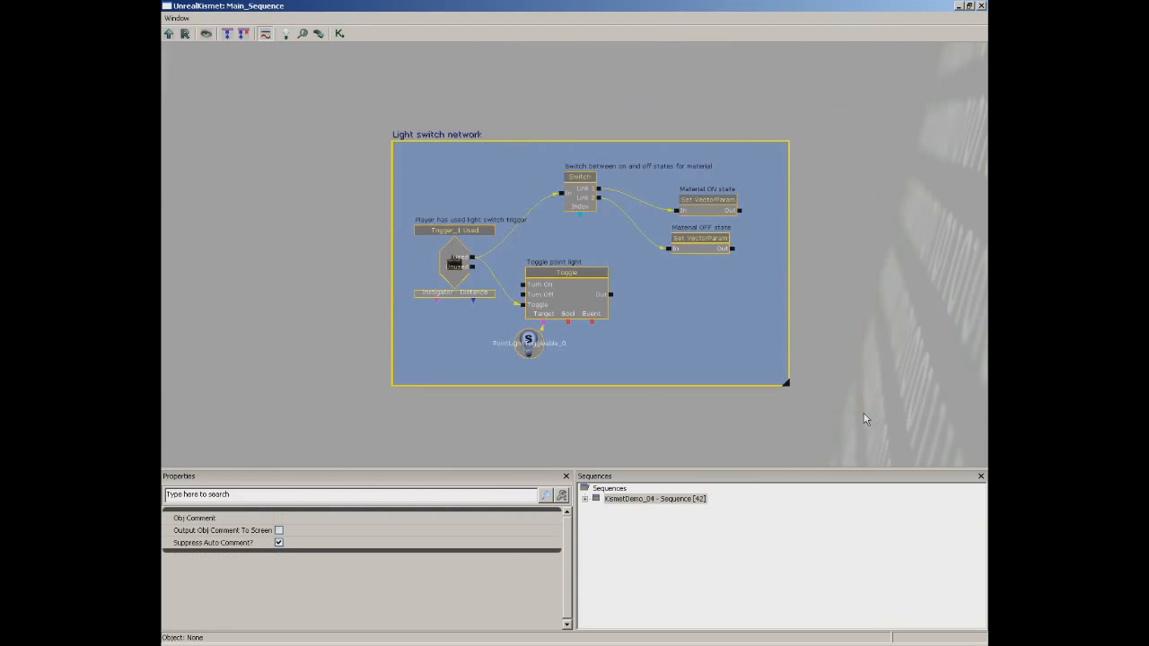
{"action": "right_click", "coordinate": [557, 280]}
{"action": "left_click", "coordinate": [616, 355]}
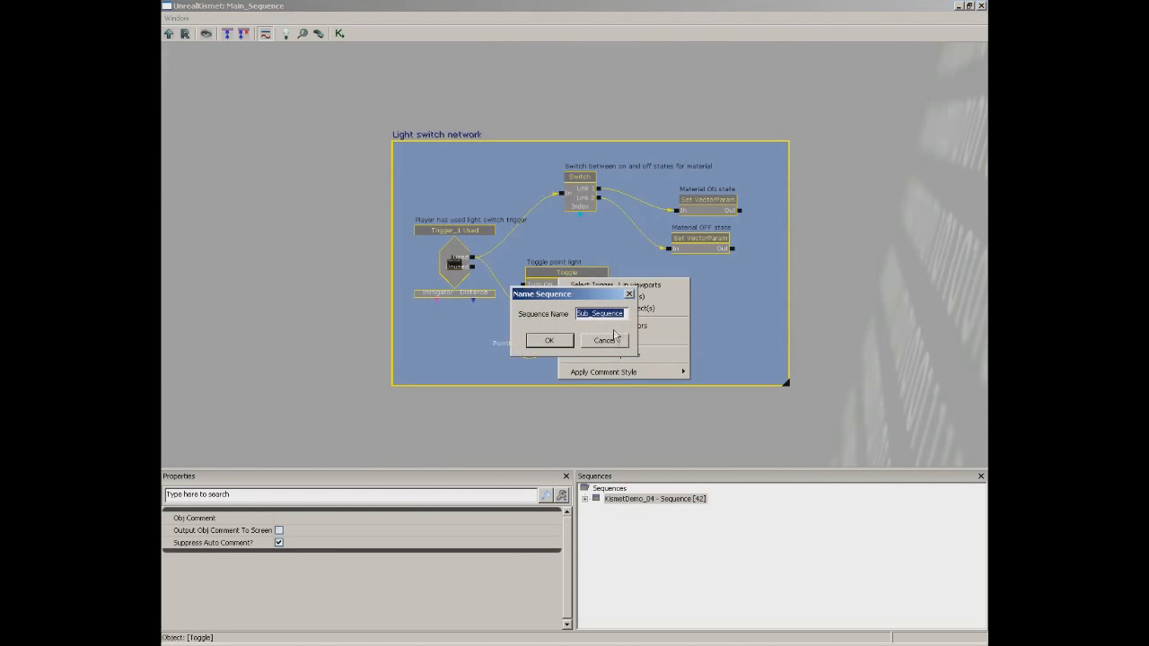
{"action": "type", "text": "Light_Switch"}
{"action": "key", "text": "Return"}
{"action": "left_click_drag", "start_coordinate": [611, 326], "coordinate": [774, 320]}
{"action": "left_click_drag", "start_coordinate": [702, 308], "coordinate": [701, 247], "text": "ctrl"}
Collapse the Door Network into a new sequence named Door and place its node beneath Light_Switch
{"action": "left_click_drag", "start_coordinate": [626, 272], "coordinate": [491, 234]}
{"action": "scroll", "coordinate": [563, 262], "scroll_direction": "up", "scroll_amount": 2}
{"action": "left_click_drag", "start_coordinate": [563, 262], "coordinate": [728, 69]}
{"action": "left_click_drag", "start_coordinate": [210, 123], "coordinate": [825, 389], "text": "ctrl+alt"}
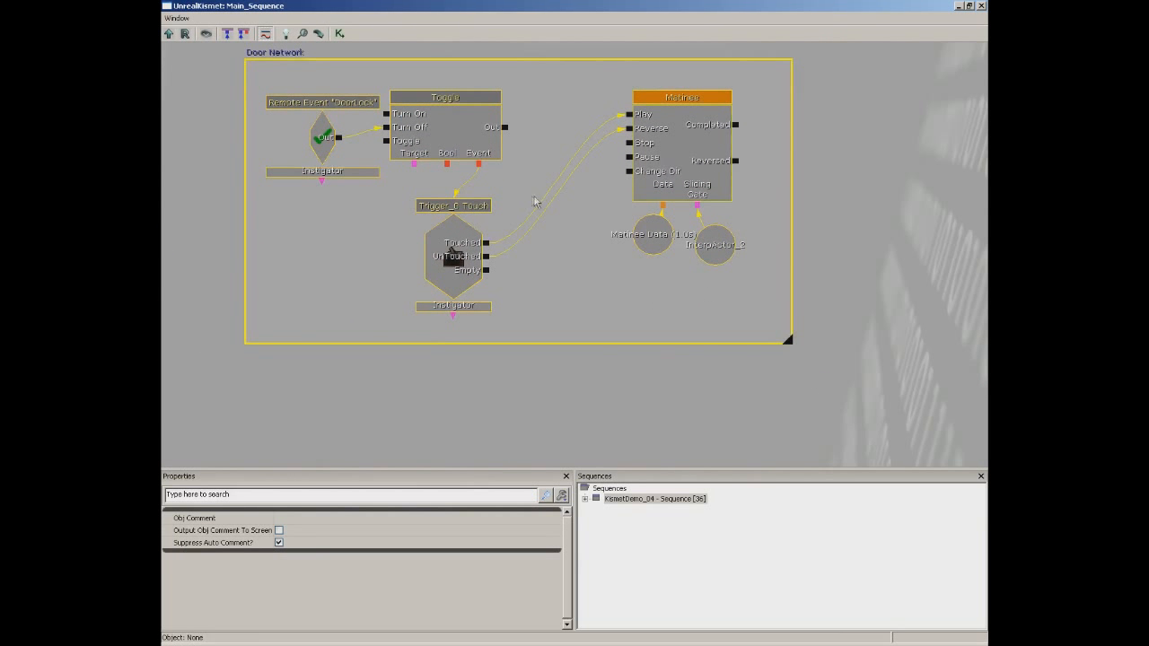
{"action": "right_click", "coordinate": [461, 118]}
{"action": "left_click", "coordinate": [515, 195]}
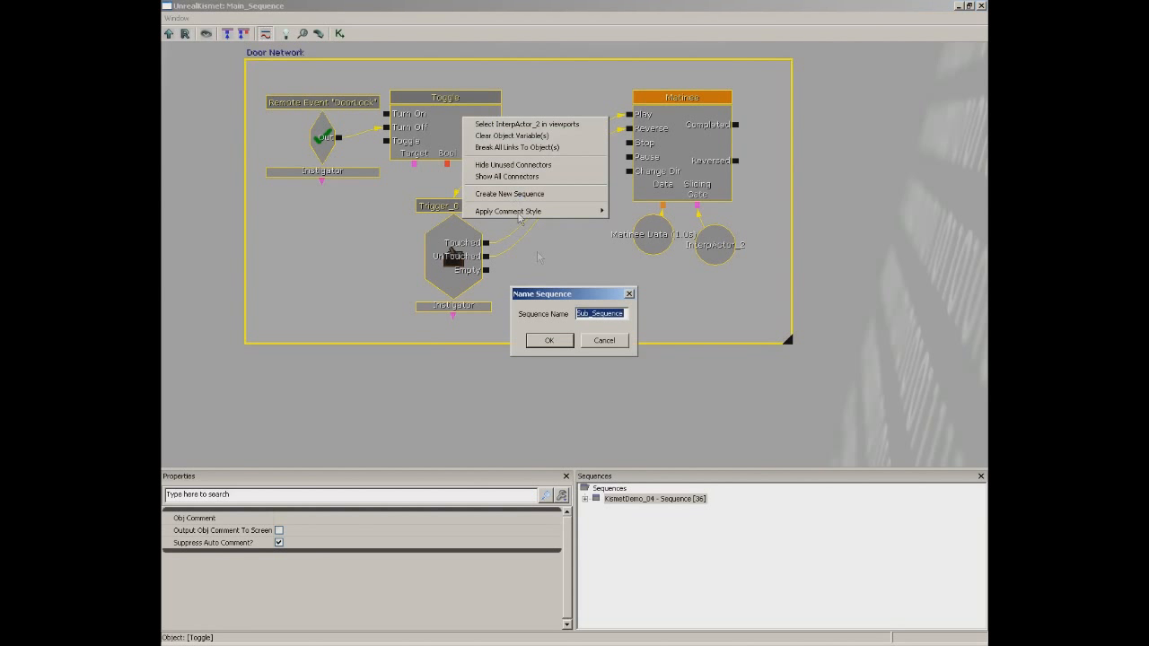
{"action": "type", "text": "Door"}
{"action": "key", "text": "Return"}
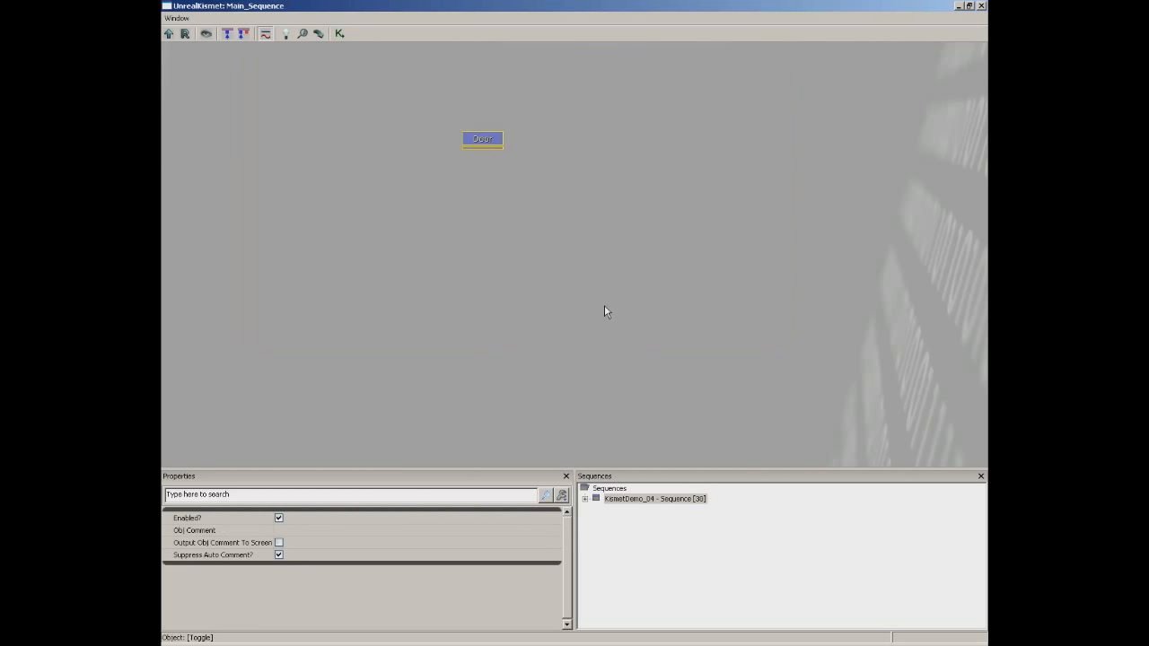
{"action": "left_click_drag", "start_coordinate": [604, 305], "coordinate": [519, 109]}
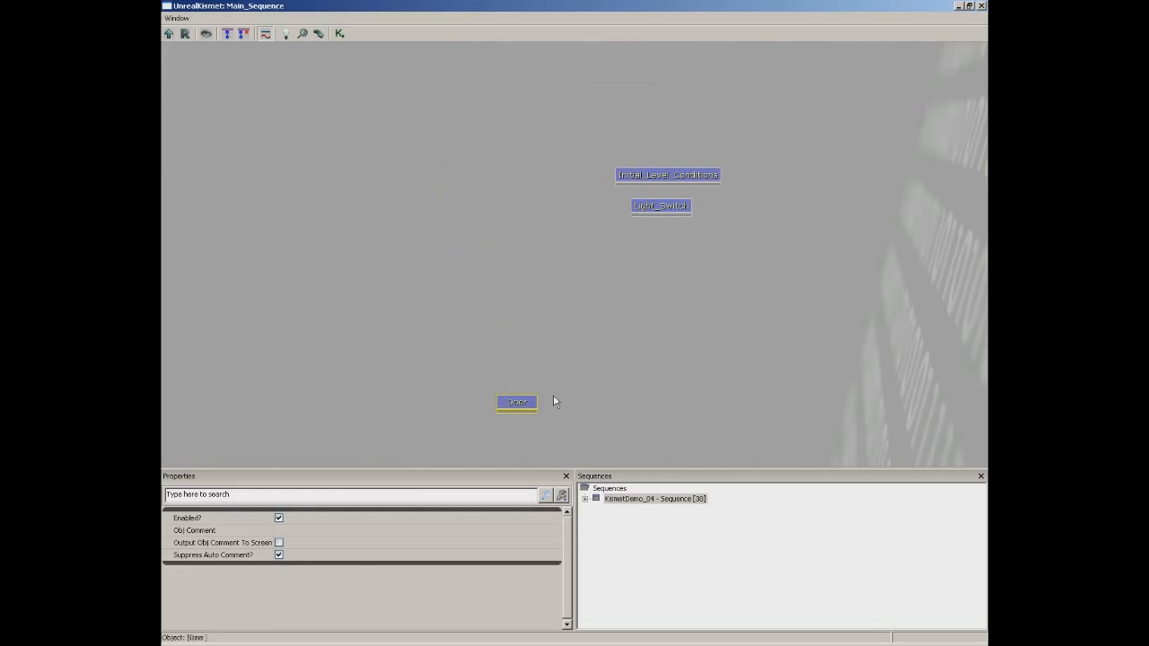
{"action": "left_click", "coordinate": [508, 406]}
{"action": "left_click_drag", "start_coordinate": [507, 403], "coordinate": [643, 238], "text": "ctrl"}
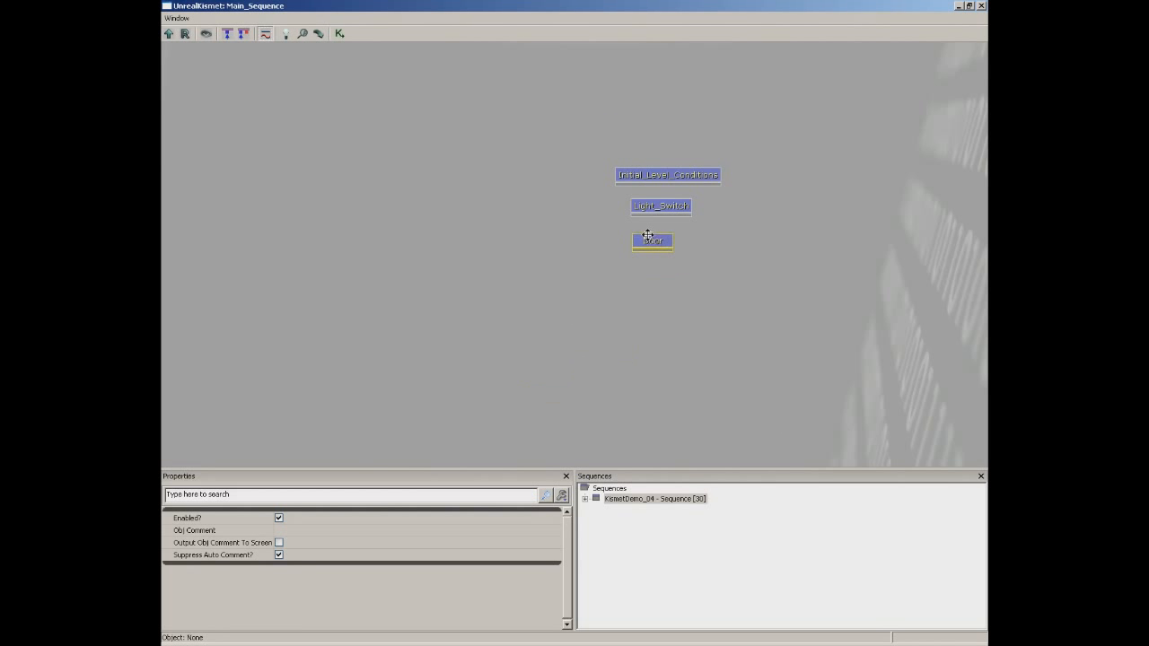
Collapse the whole Explosion Switch network into a new sequence named Explosion_Switch
{"action": "left_click_drag", "start_coordinate": [745, 323], "coordinate": [376, 167]}
{"action": "left_click_drag", "start_coordinate": [849, 301], "coordinate": [521, 48]}
{"action": "scroll", "coordinate": [744, 218], "scroll_direction": "down", "scroll_amount": 5}
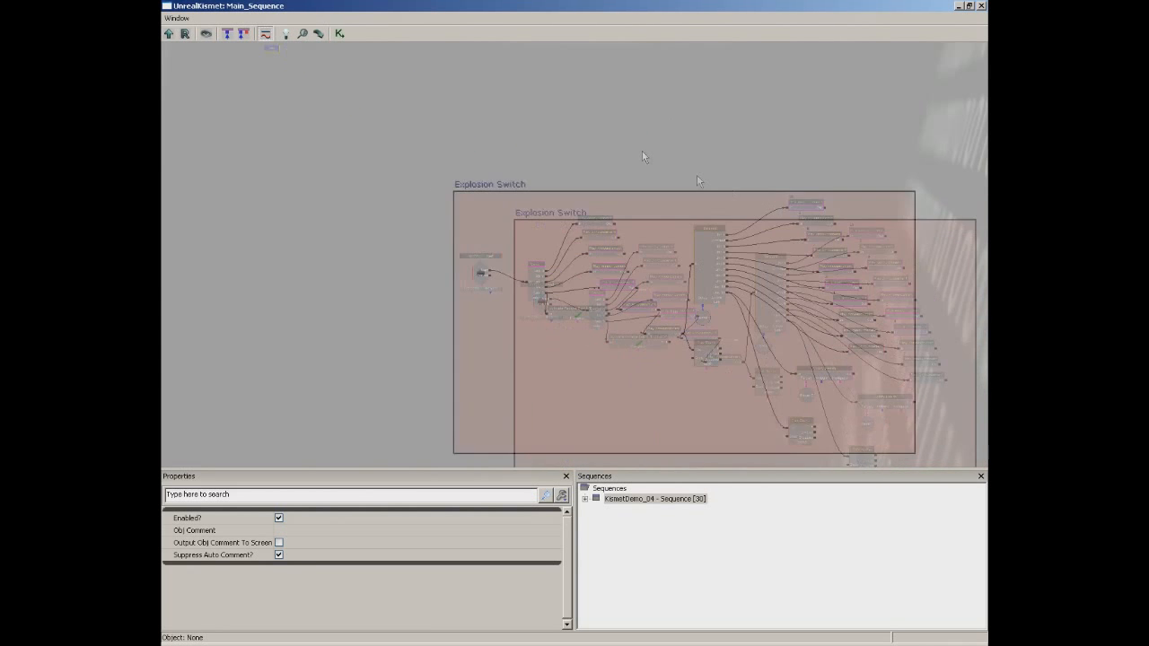
{"action": "left_click_drag", "start_coordinate": [279, 90], "coordinate": [857, 435], "text": "ctrl+alt"}
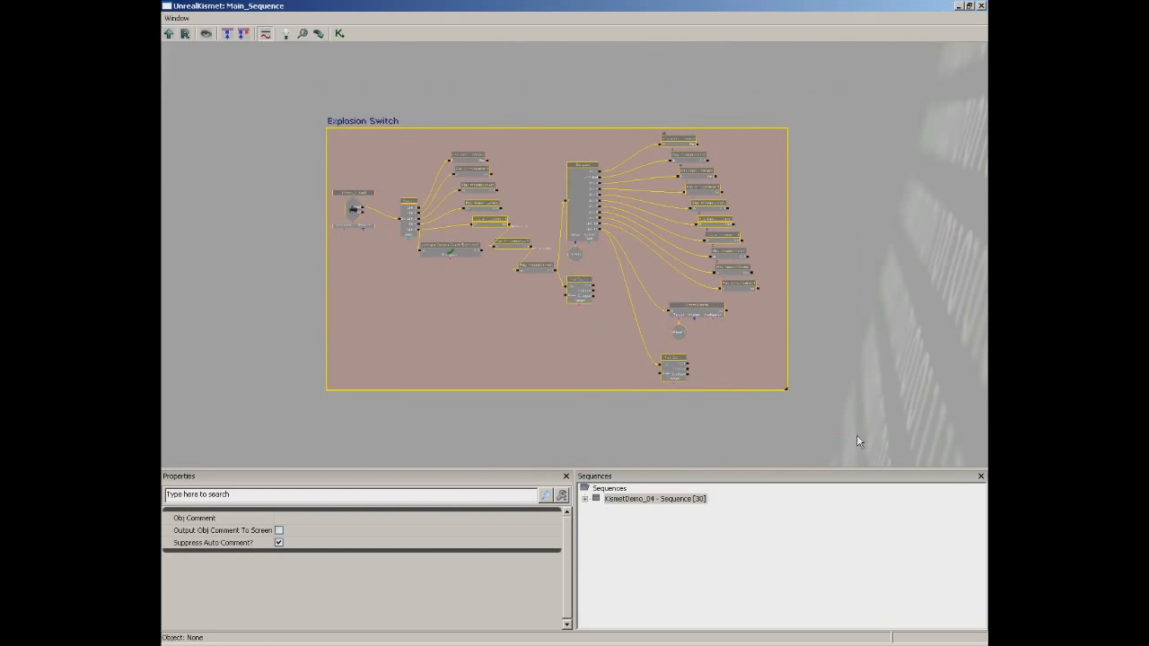
{"action": "right_click", "coordinate": [488, 208]}
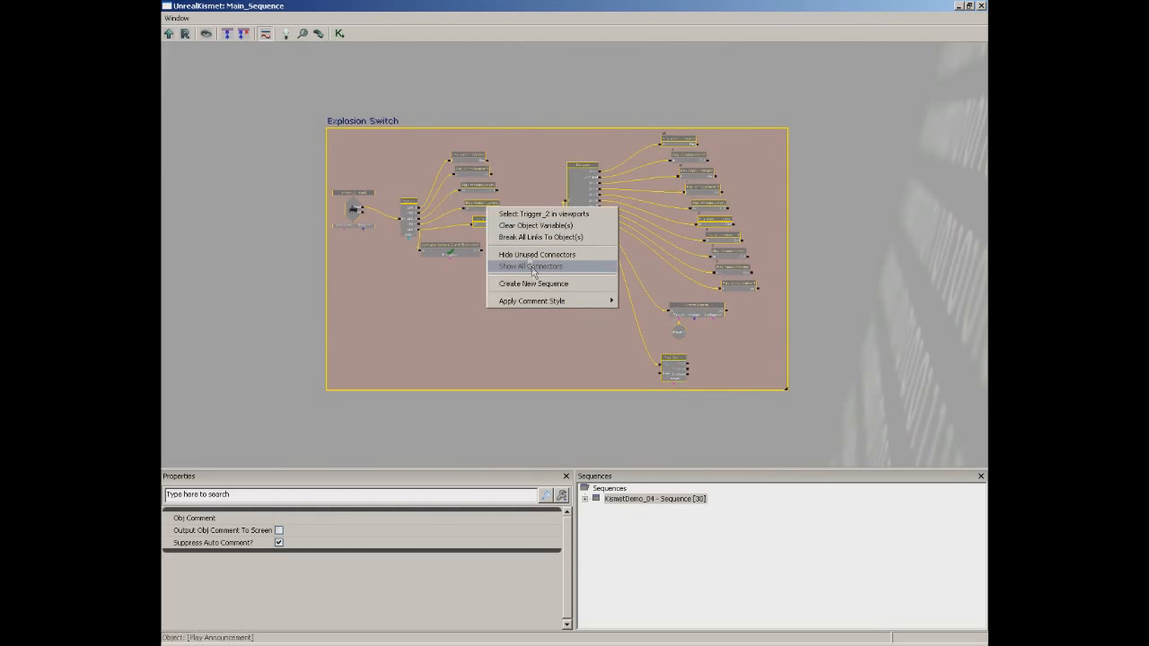
{"action": "left_click", "coordinate": [532, 285]}
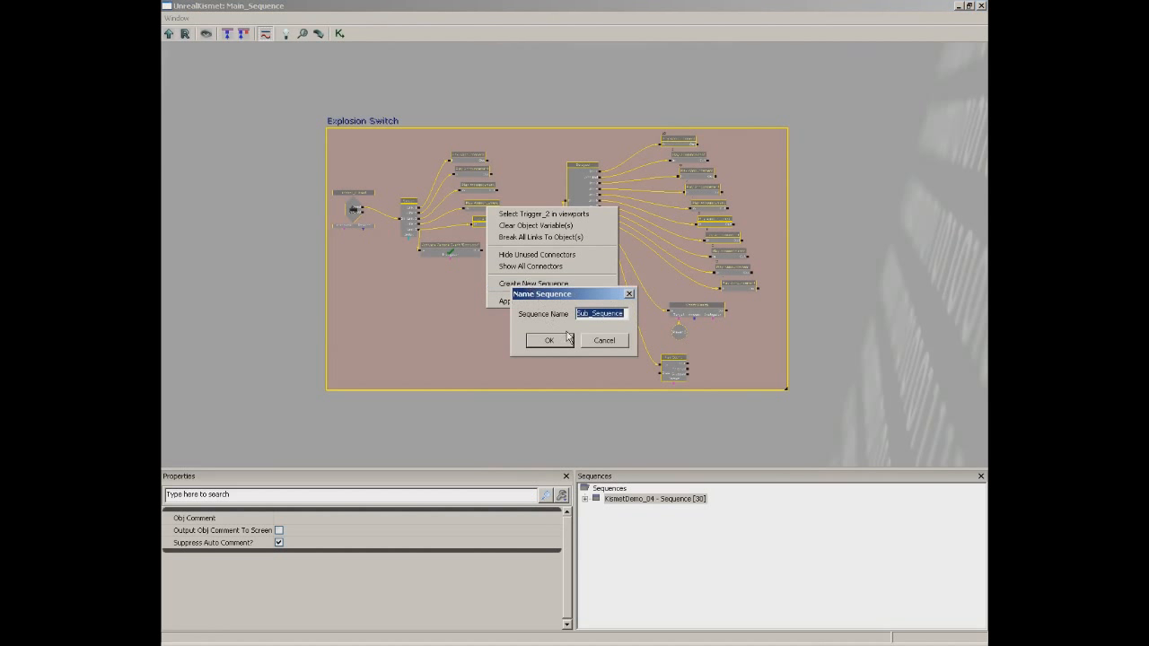
{"action": "type", "text": "Explosion_Switch"}
{"action": "key", "text": "Return"}
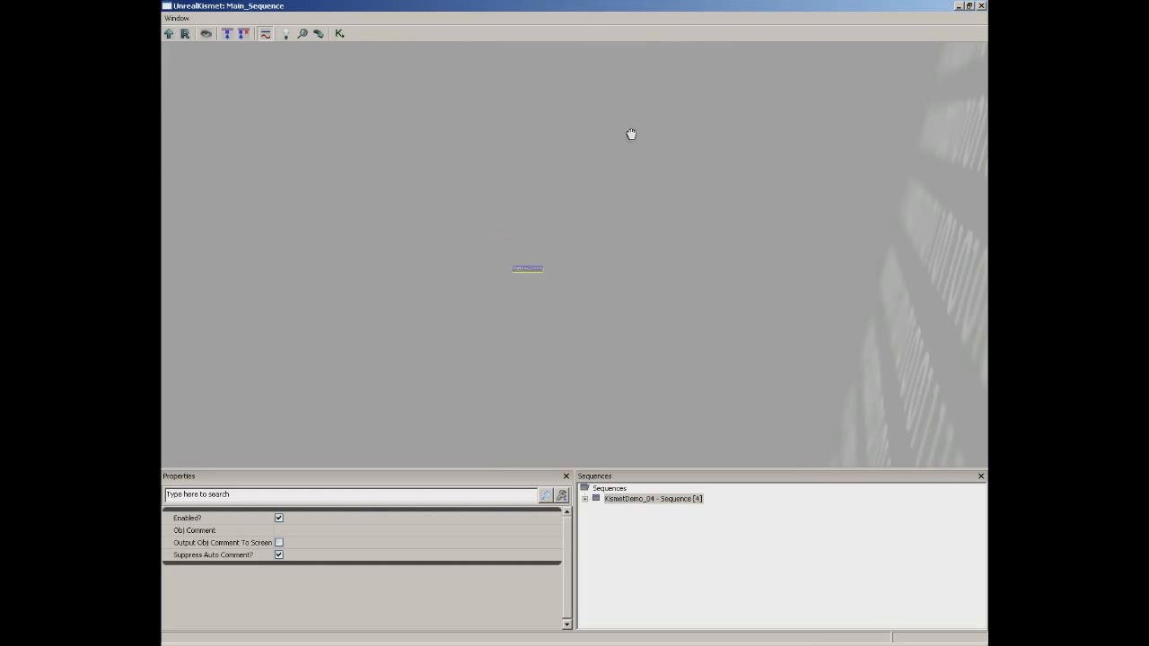
Move the Explosion_Switch sequence node directly beneath the Door node
{"action": "left_click_drag", "start_coordinate": [682, 320], "coordinate": [316, 116]}
{"action": "left_click_drag", "start_coordinate": [398, 117], "coordinate": [607, 239]}
{"action": "left_click_drag", "start_coordinate": [534, 239], "coordinate": [624, 332]}
{"action": "scroll", "coordinate": [531, 234], "scroll_direction": "up", "scroll_amount": 4}
{"action": "left_click", "coordinate": [529, 180]}
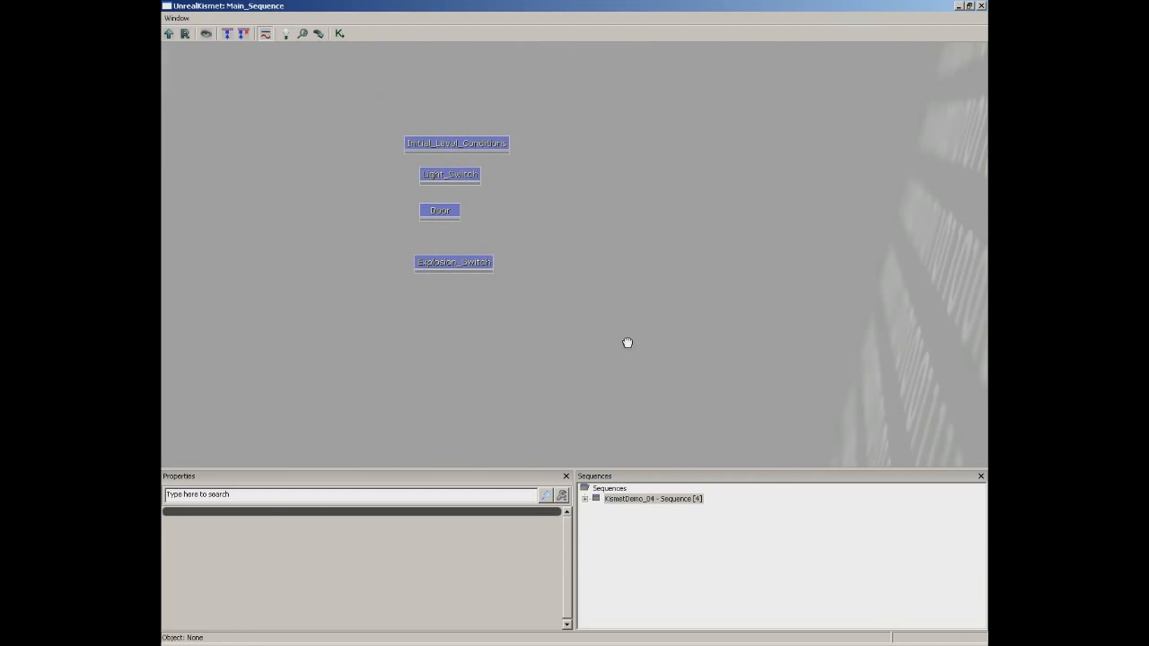
{"action": "left_click_drag", "start_coordinate": [444, 264], "coordinate": [434, 243]}
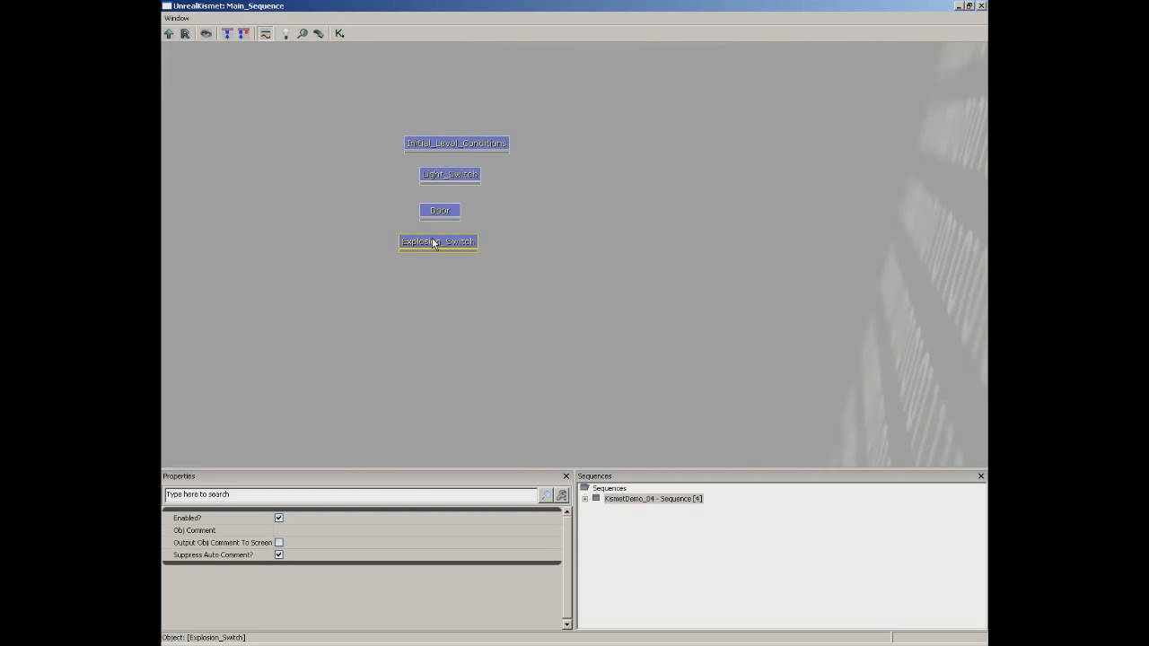
Open the Light_Switch sequence to view its network, and return to the parent sequence
{"action": "left_click", "coordinate": [443, 173]}
{"action": "double_click", "coordinate": [442, 173]}
{"action": "left_click", "coordinate": [382, 82]}
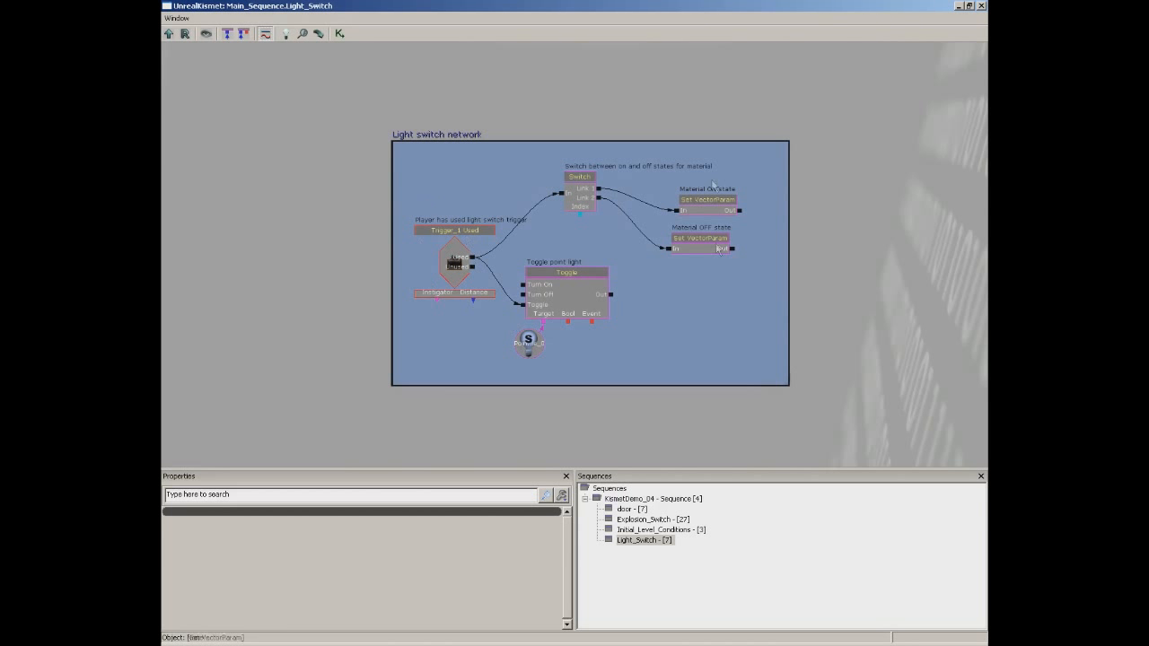
{"action": "left_click", "coordinate": [168, 34]}
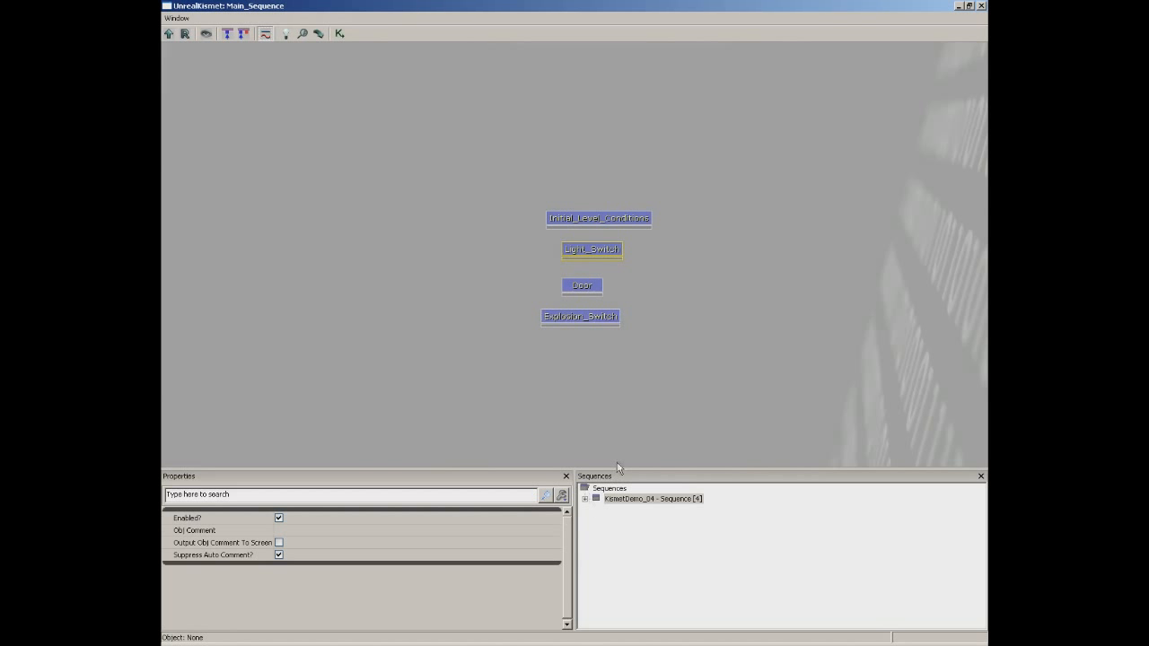
Expand KismetDemo_04 in the sequence tree and view the Explosion_Switch, Light_Switch, Initial_Level_Conditions and door sequences in turn
{"action": "left_click_drag", "start_coordinate": [740, 332], "coordinate": [715, 305]}
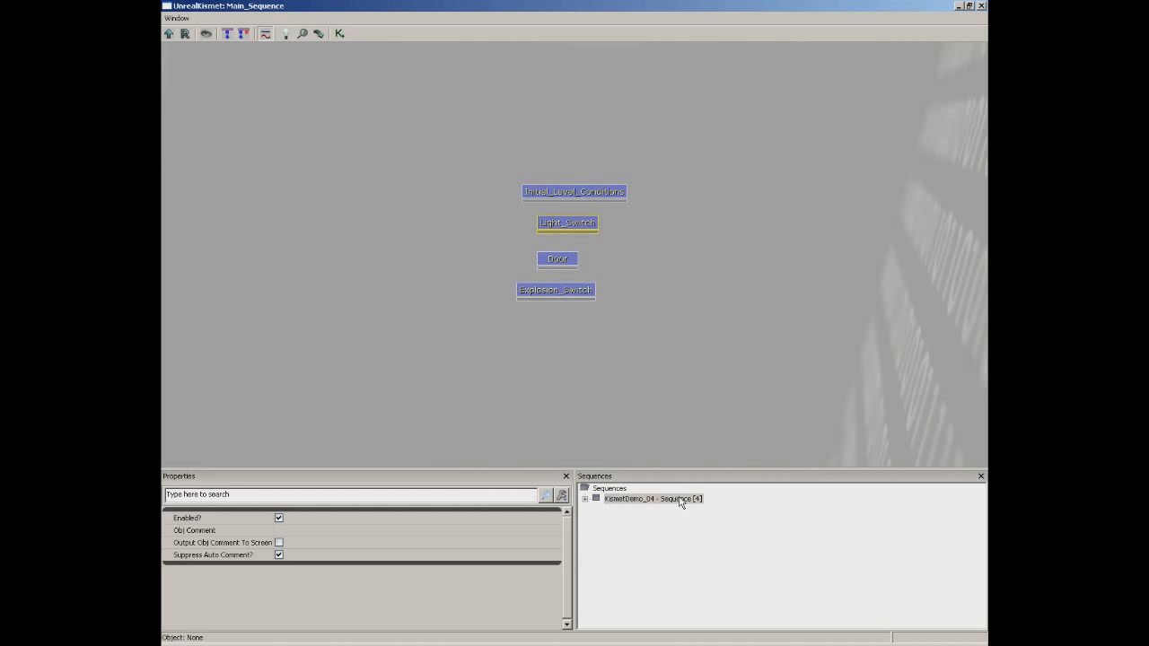
{"action": "left_click", "coordinate": [585, 499]}
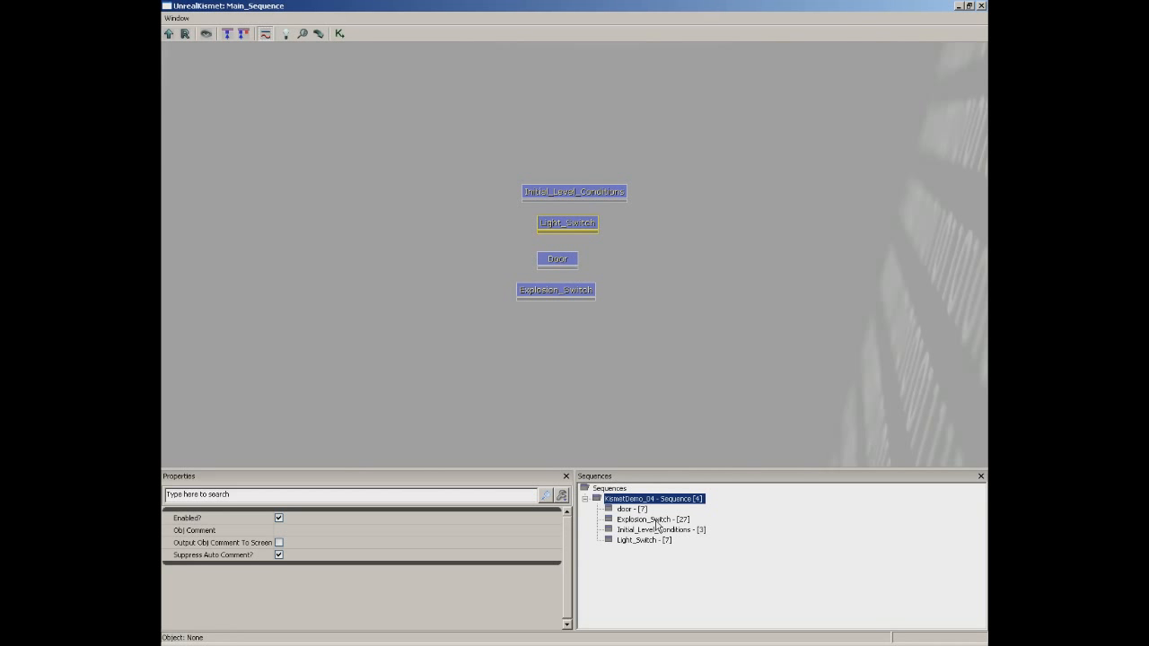
{"action": "left_click", "coordinate": [652, 520]}
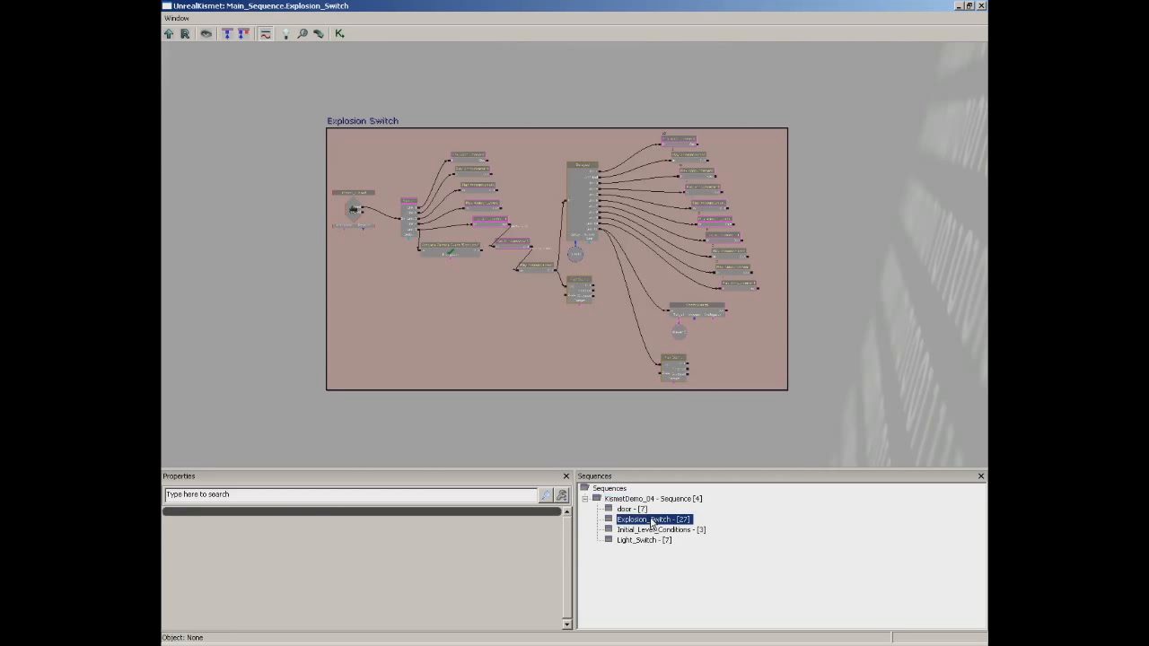
{"action": "left_click", "coordinate": [640, 540]}
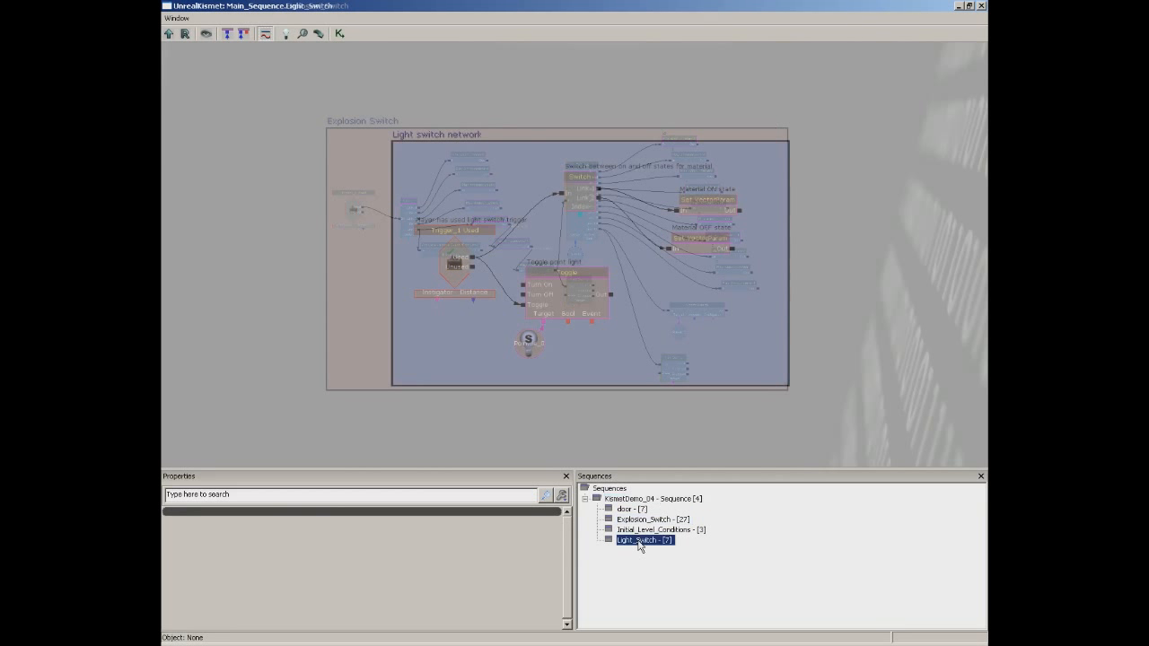
{"action": "left_click", "coordinate": [653, 530]}
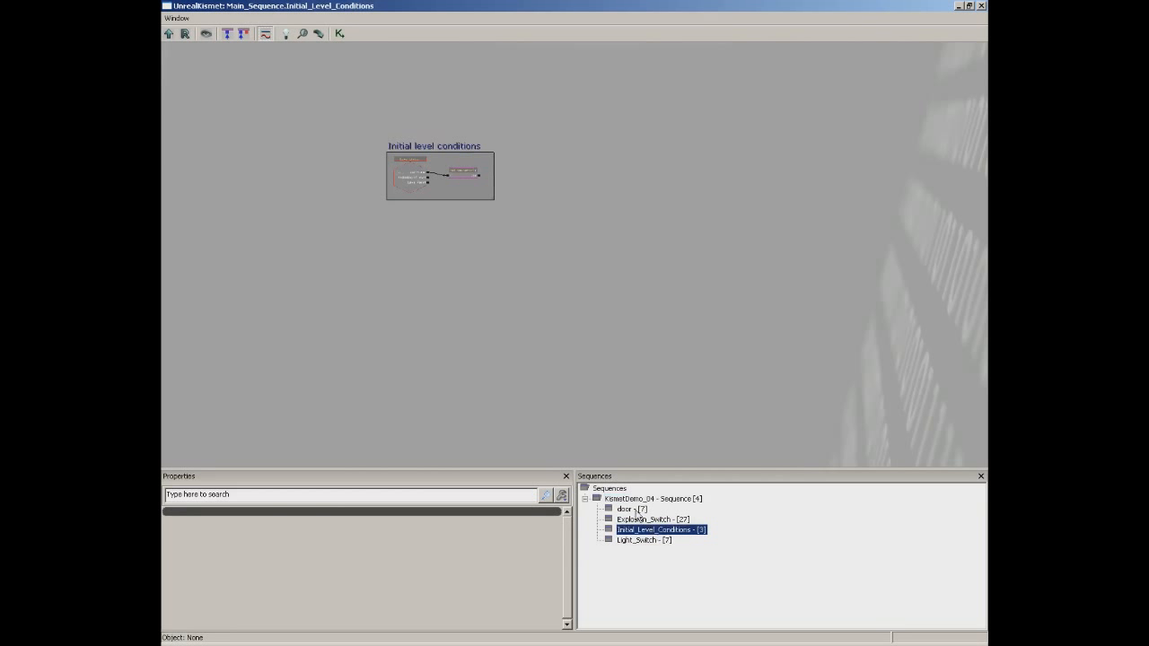
{"action": "left_click", "coordinate": [633, 509]}
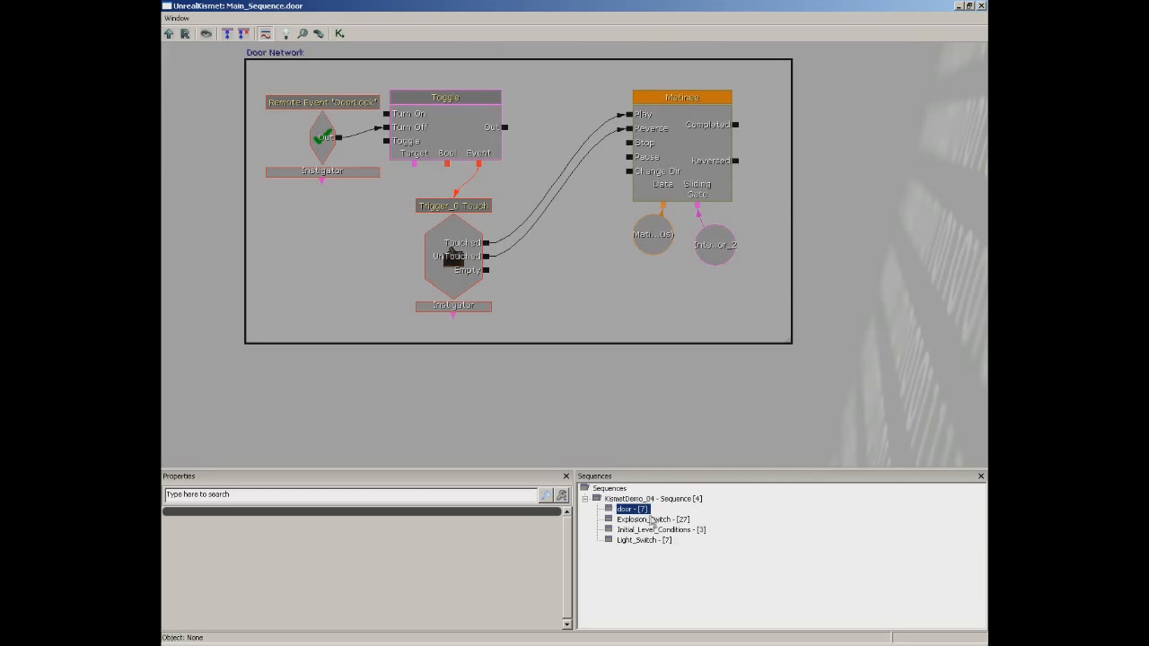
{"action": "left_click", "coordinate": [644, 520]}
{"action": "left_click", "coordinate": [648, 529]}
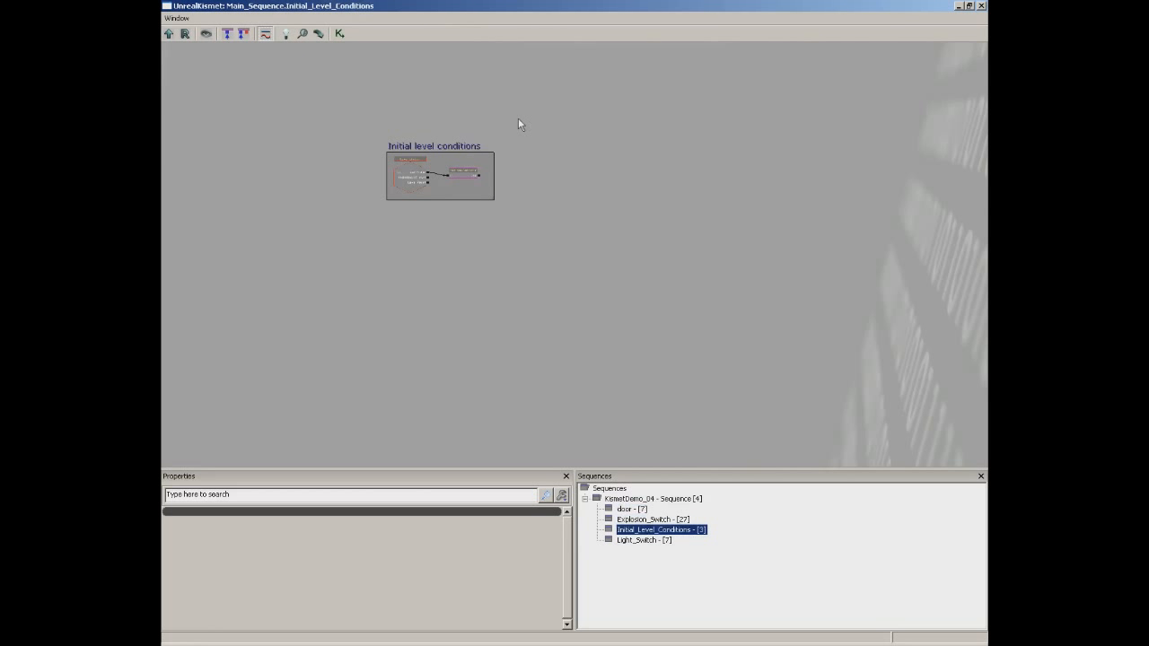
Go through the Light_Switch, Initial_Level_Conditions, Explosion_Switch and door sequences once more in the sequence tree
{"action": "left_click", "coordinate": [643, 541]}
{"action": "left_click", "coordinate": [638, 530]}
{"action": "left_click", "coordinate": [630, 519]}
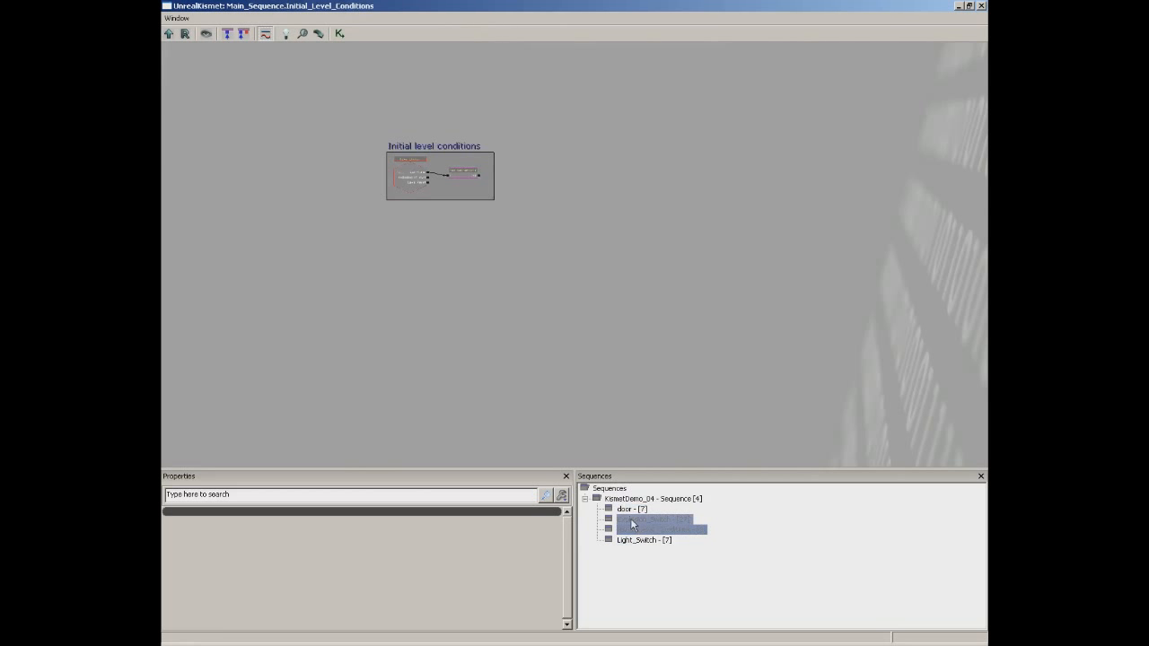
{"action": "left_click", "coordinate": [625, 509]}
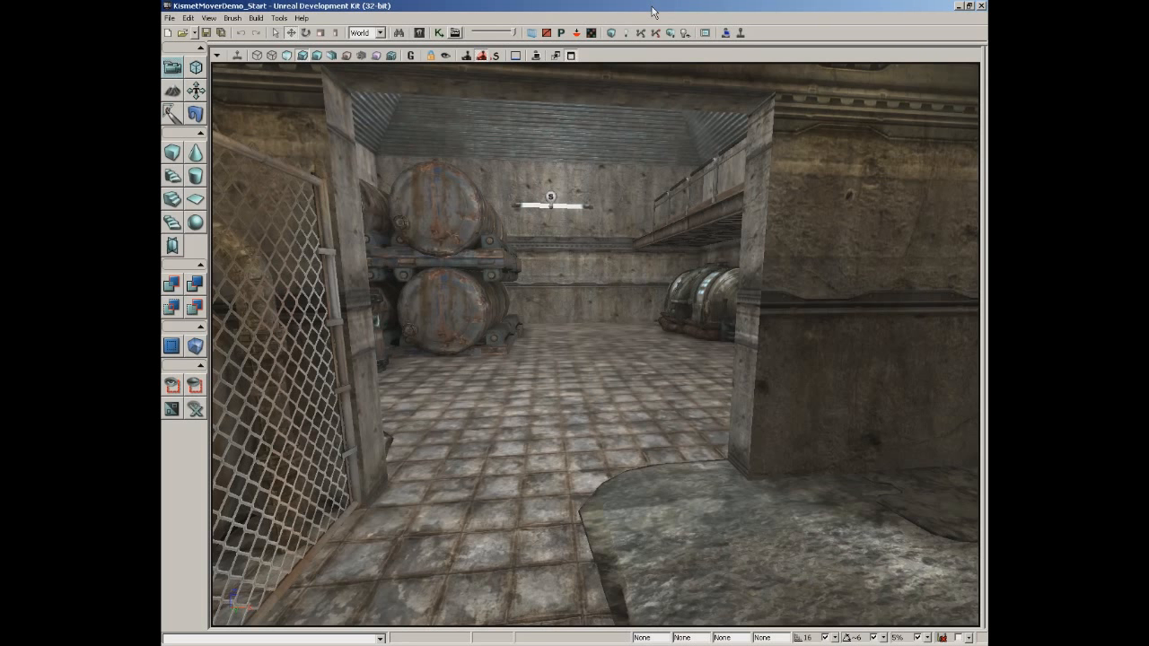
Check the selected S_LT_Bridge_SM_Bridgepanel01e mesh in the Content Browser and add it as a Mover on the room's tiled floor
{"action": "left_click_drag", "start_coordinate": [618, 242], "coordinate": [607, 307]}
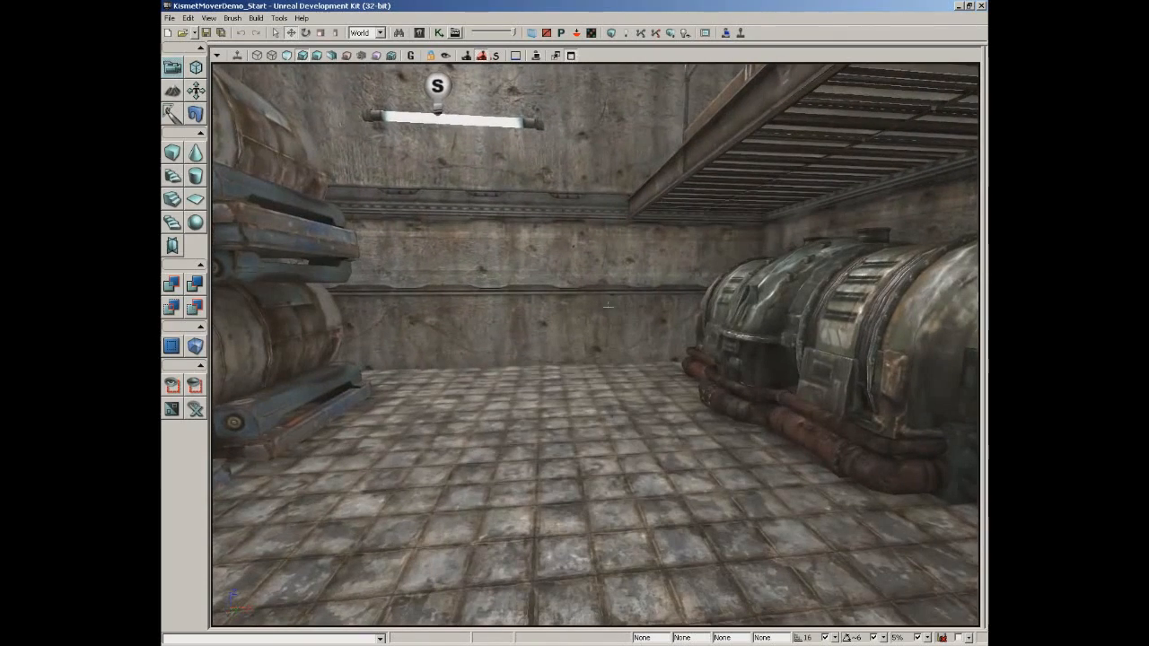
{"action": "left_click", "coordinate": [418, 32]}
{"action": "left_click", "coordinate": [420, 291]}
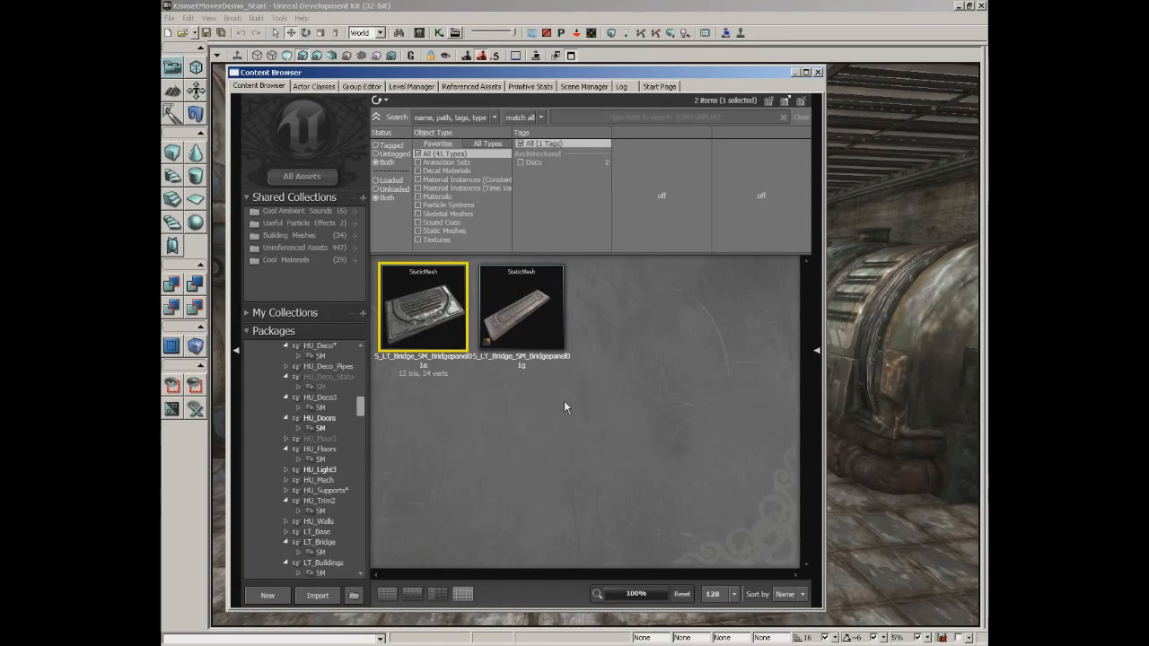
{"action": "left_click", "coordinate": [817, 72]}
{"action": "left_click_drag", "start_coordinate": [670, 329], "coordinate": [670, 234]}
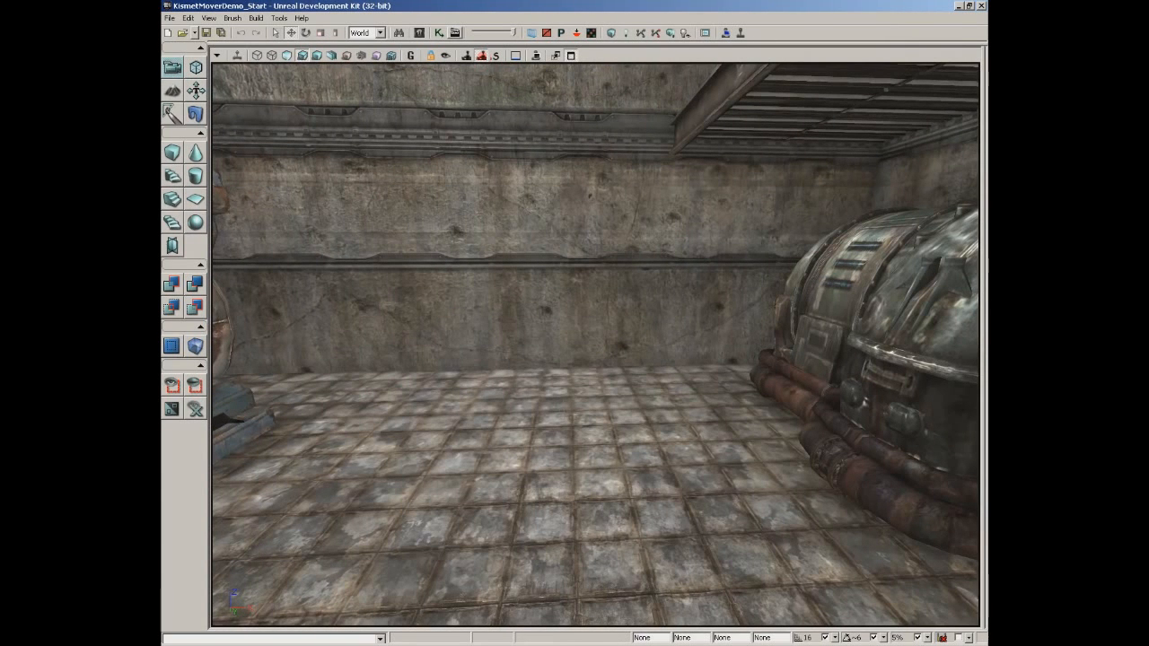
{"action": "right_click", "coordinate": [558, 384]}
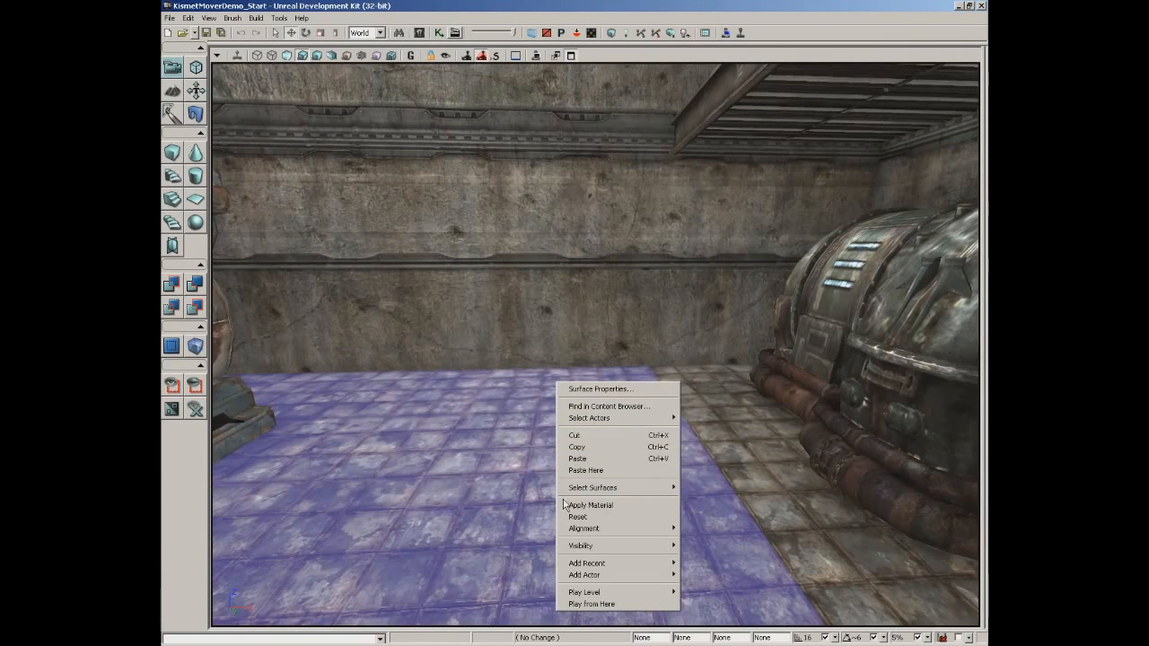
{"action": "mouse_move", "coordinate": [563, 575]}
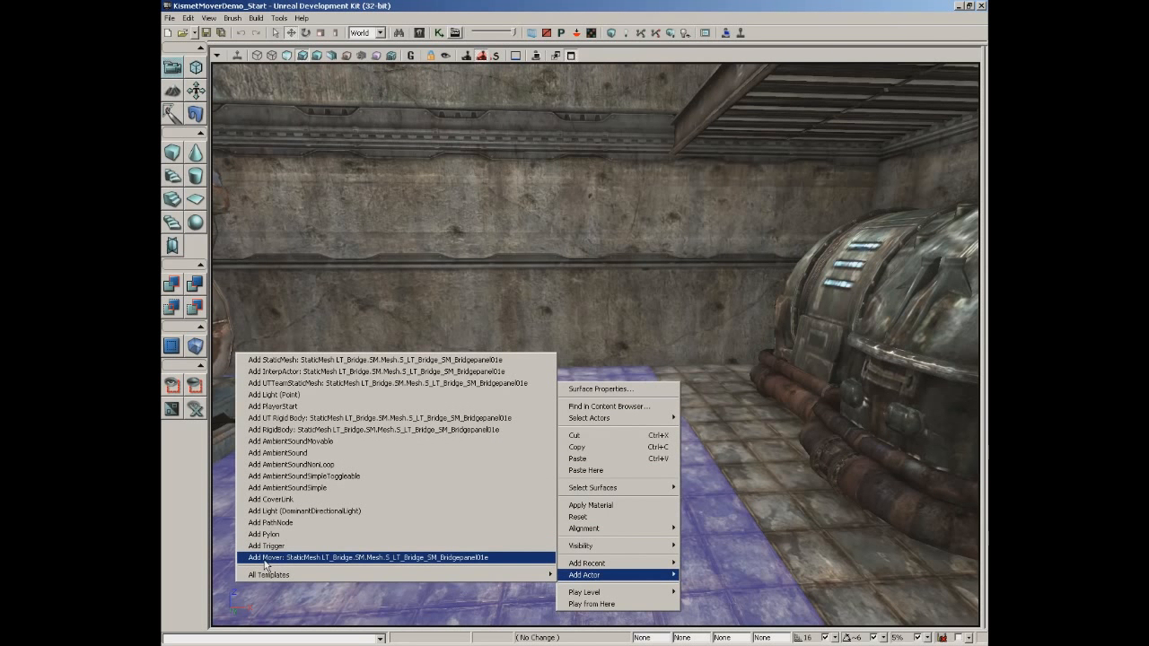
{"action": "left_click", "coordinate": [292, 560]}
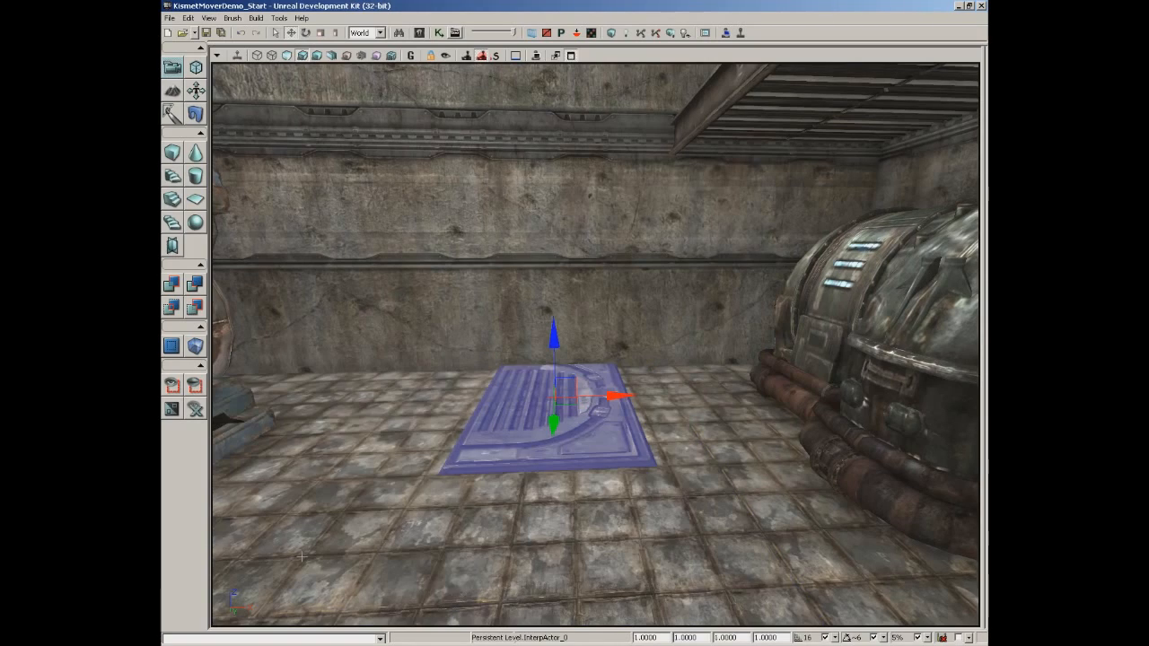
Switch to the four-viewport layout and move the panel mover in the top view close to the raised metal platform
{"action": "left_click_drag", "start_coordinate": [609, 290], "coordinate": [683, 269]}
{"action": "right_click_drag", "start_coordinate": [682, 269], "coordinate": [576, 306]}
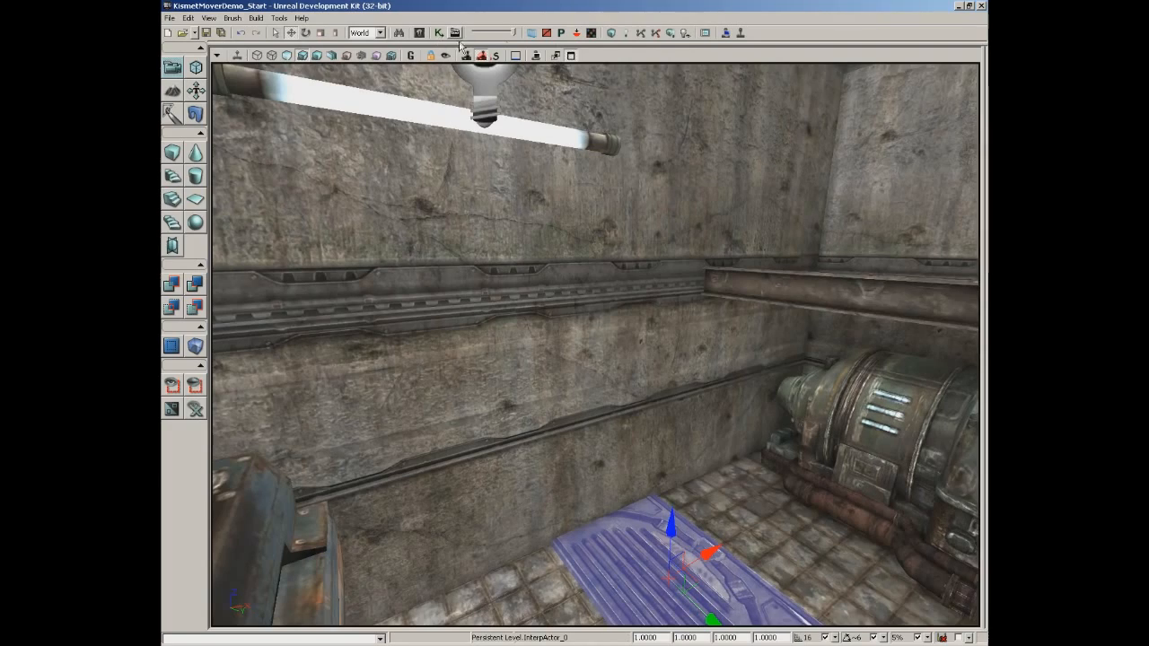
{"action": "left_click", "coordinate": [571, 56]}
{"action": "left_click_drag", "start_coordinate": [543, 88], "coordinate": [609, 177]}
{"action": "scroll", "coordinate": [518, 151], "scroll_direction": "up", "scroll_amount": 4}
{"action": "left_click_drag", "start_coordinate": [519, 151], "coordinate": [529, 257]}
{"action": "scroll", "coordinate": [529, 257], "scroll_direction": "up", "scroll_amount": 4}
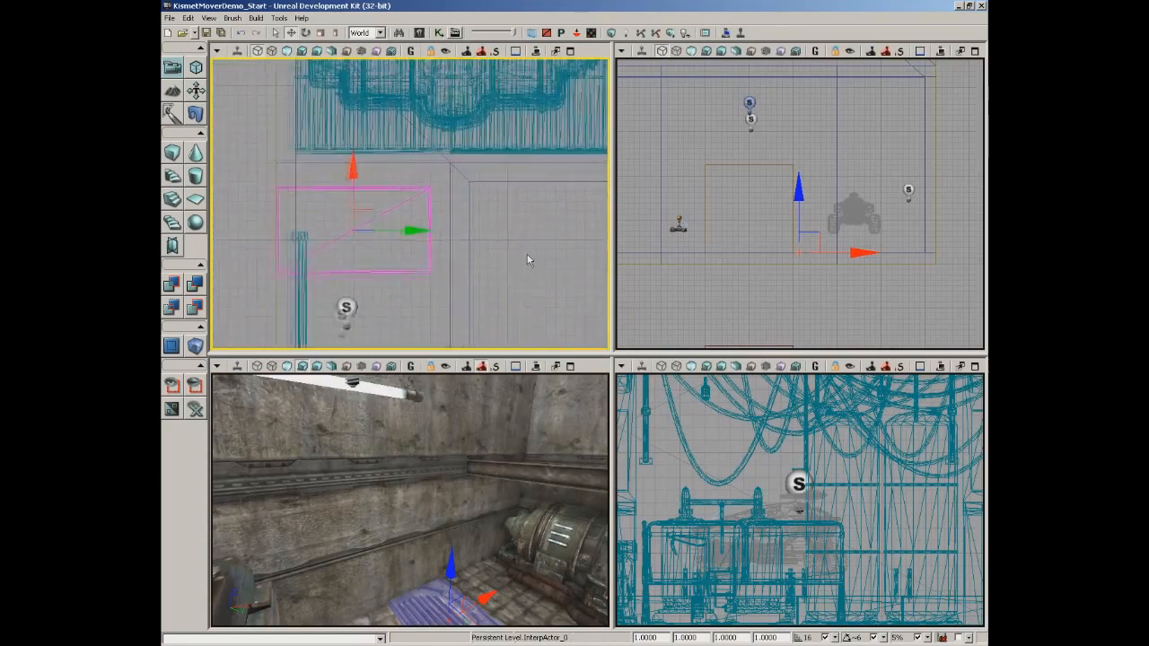
{"action": "left_click_drag", "start_coordinate": [349, 164], "coordinate": [350, 134]}
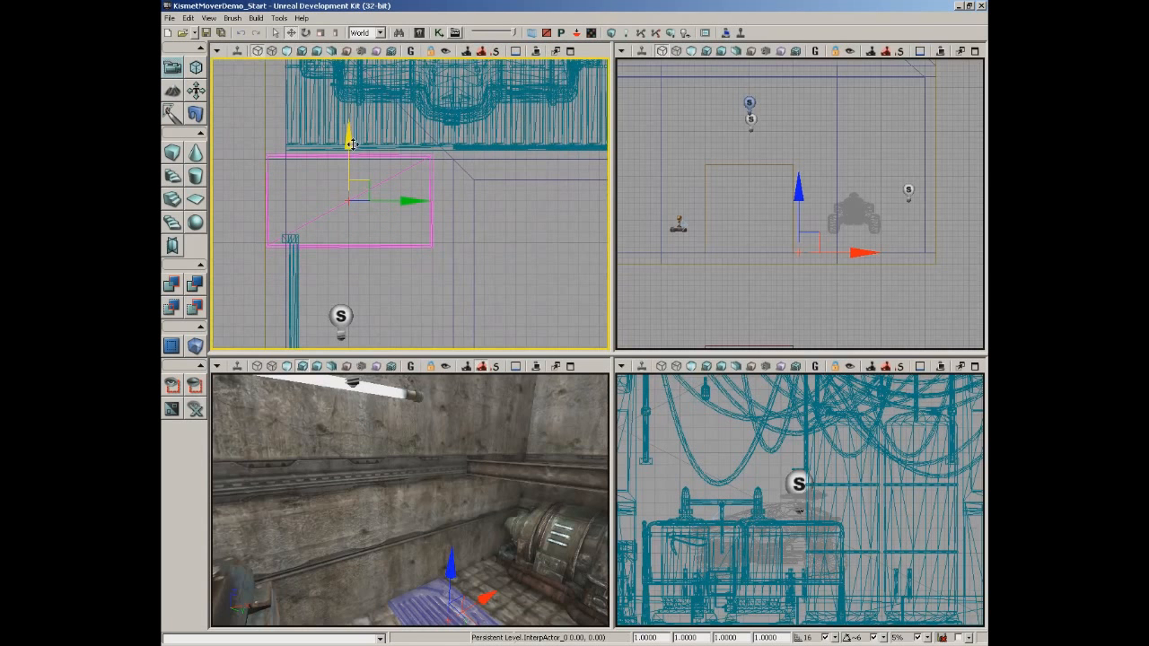
{"action": "left_click_drag", "start_coordinate": [496, 171], "coordinate": [509, 201]}
Set the drag grid snap to 4 and nudge the panel slightly closer to the platform's edge
{"action": "right_click_drag", "start_coordinate": [508, 430], "coordinate": [562, 404]}
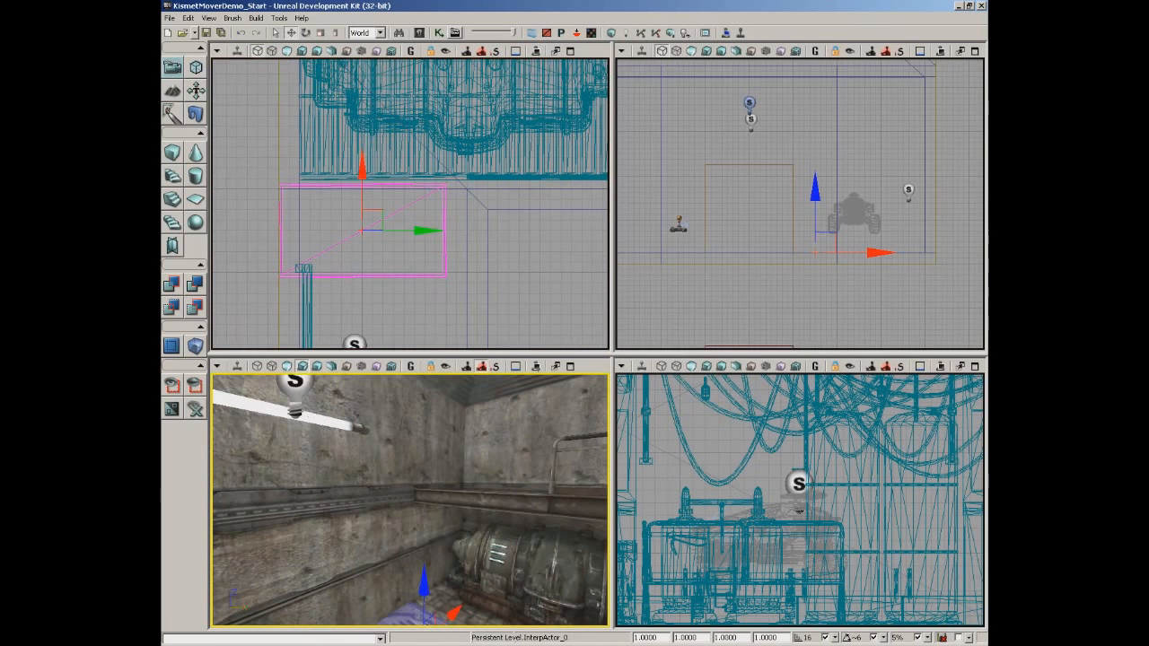
{"action": "left_click", "coordinate": [835, 639]}
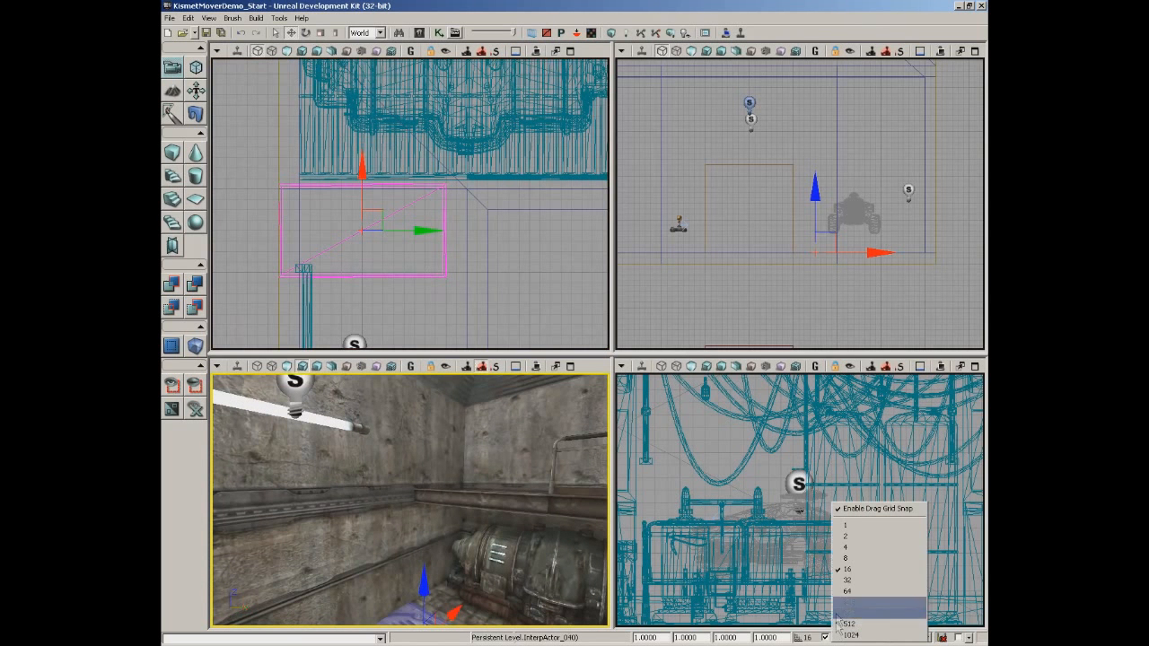
{"action": "left_click", "coordinate": [840, 550]}
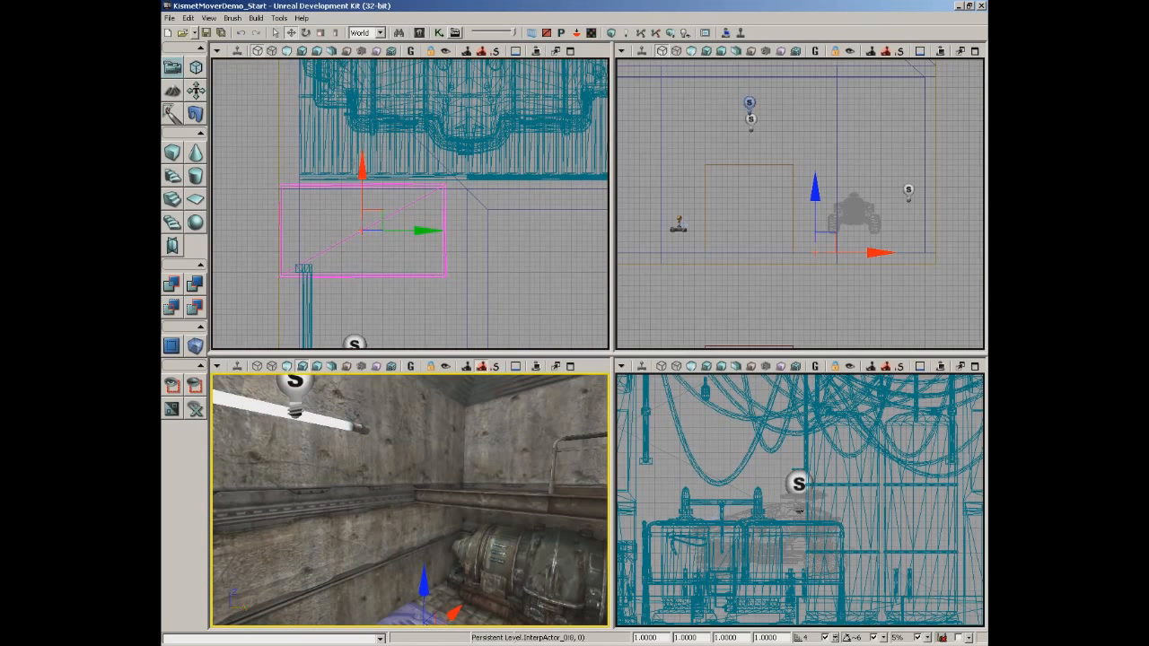
{"action": "left_click_drag", "start_coordinate": [362, 170], "coordinate": [361, 167]}
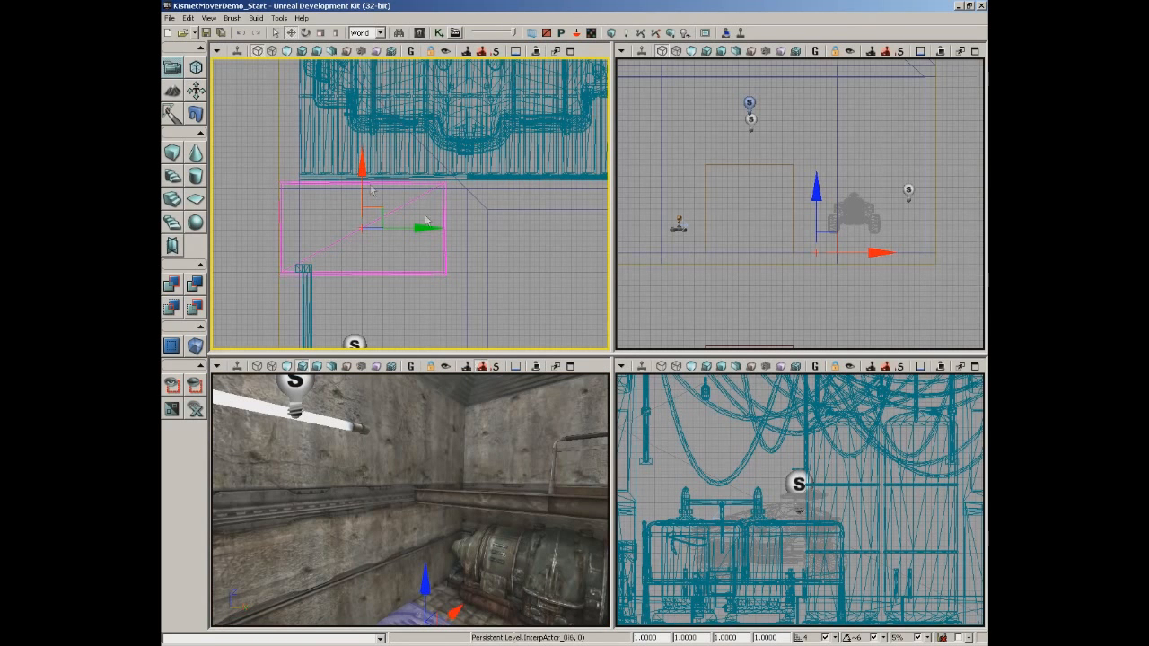
Slide the panel under the platform toward the machinery and move it back beside the platform's edge
{"action": "right_click_drag", "start_coordinate": [432, 458], "coordinate": [431, 493]}
{"action": "right_click_drag", "start_coordinate": [410, 598], "coordinate": [359, 550]}
{"action": "left_click_drag", "start_coordinate": [402, 497], "coordinate": [467, 548]}
{"action": "left_click_drag", "start_coordinate": [403, 496], "coordinate": [432, 496], "text": "ctrl"}
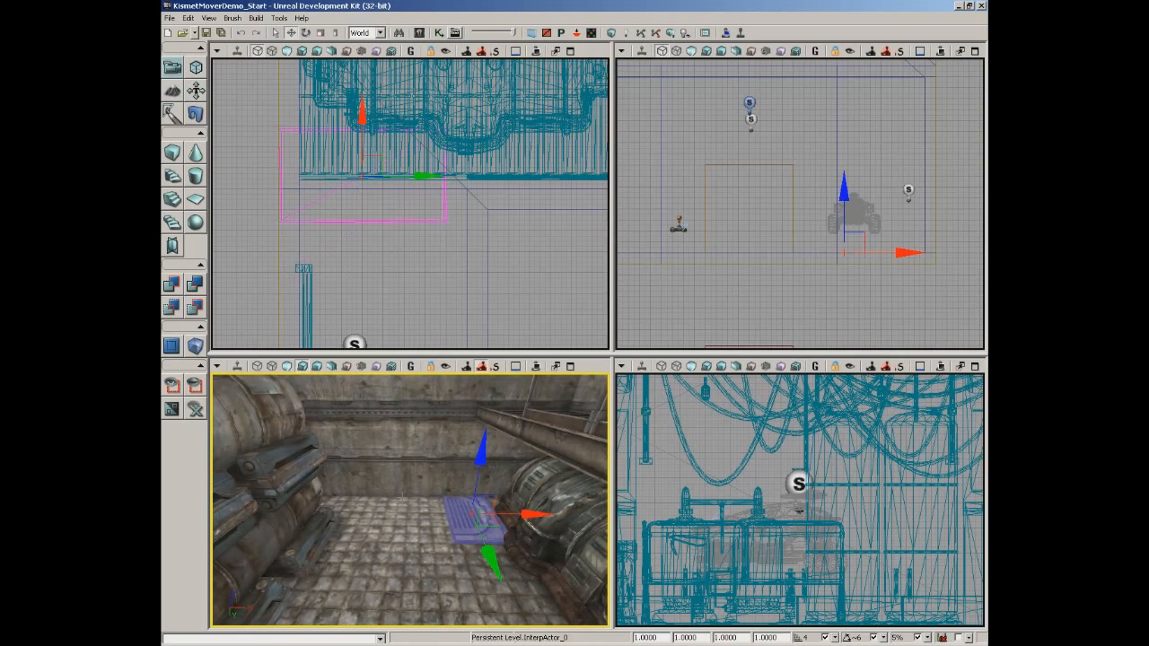
{"action": "left_click_drag", "start_coordinate": [432, 496], "coordinate": [400, 496], "text": "ctrl"}
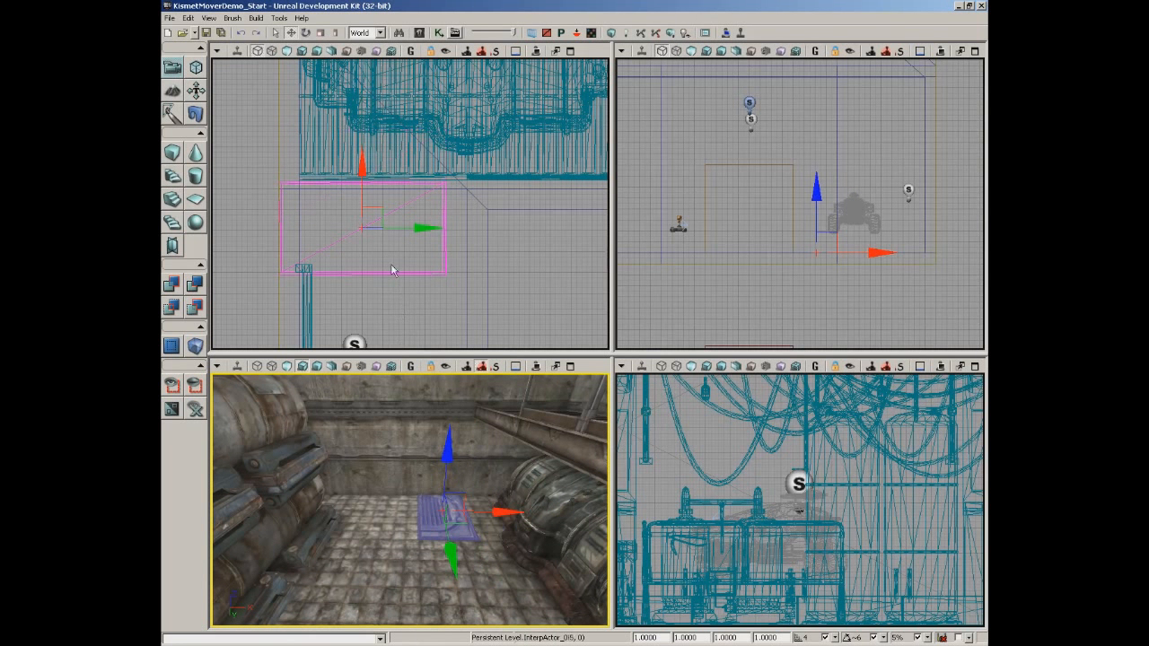
Open the InterpActor_0 sequence in Kismet, open its Matinee for editing, and close the Kismet window
{"action": "left_click", "coordinate": [438, 34]}
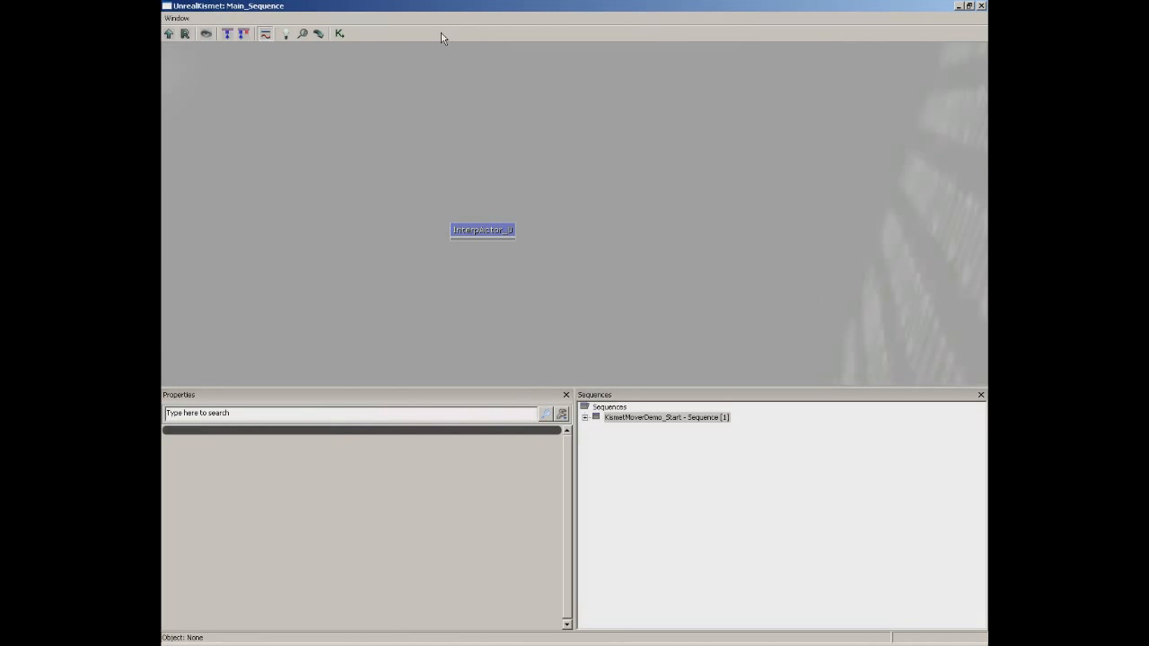
{"action": "left_click", "coordinate": [464, 230]}
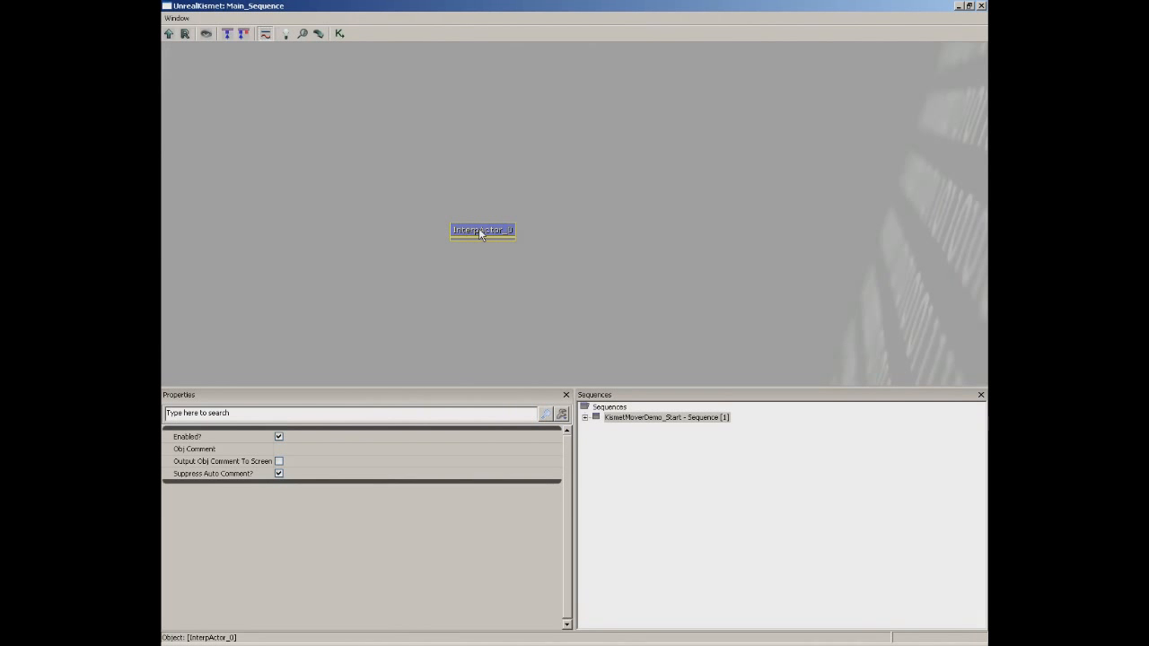
{"action": "left_click_drag", "start_coordinate": [385, 277], "coordinate": [613, 364]}
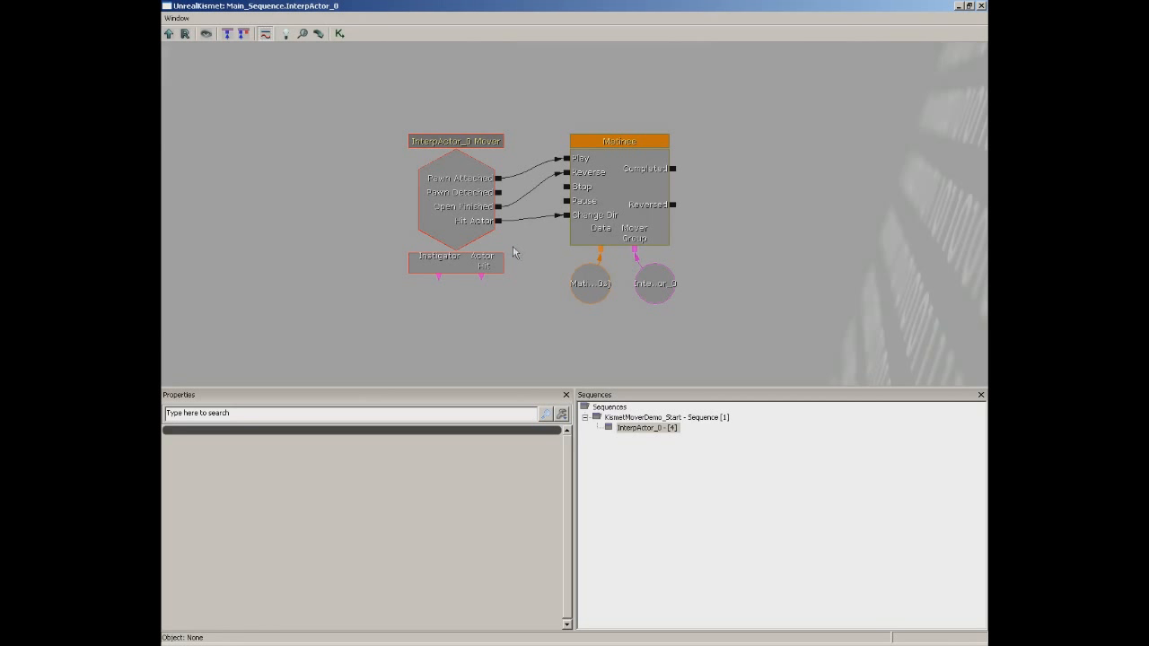
{"action": "left_click", "coordinate": [609, 200]}
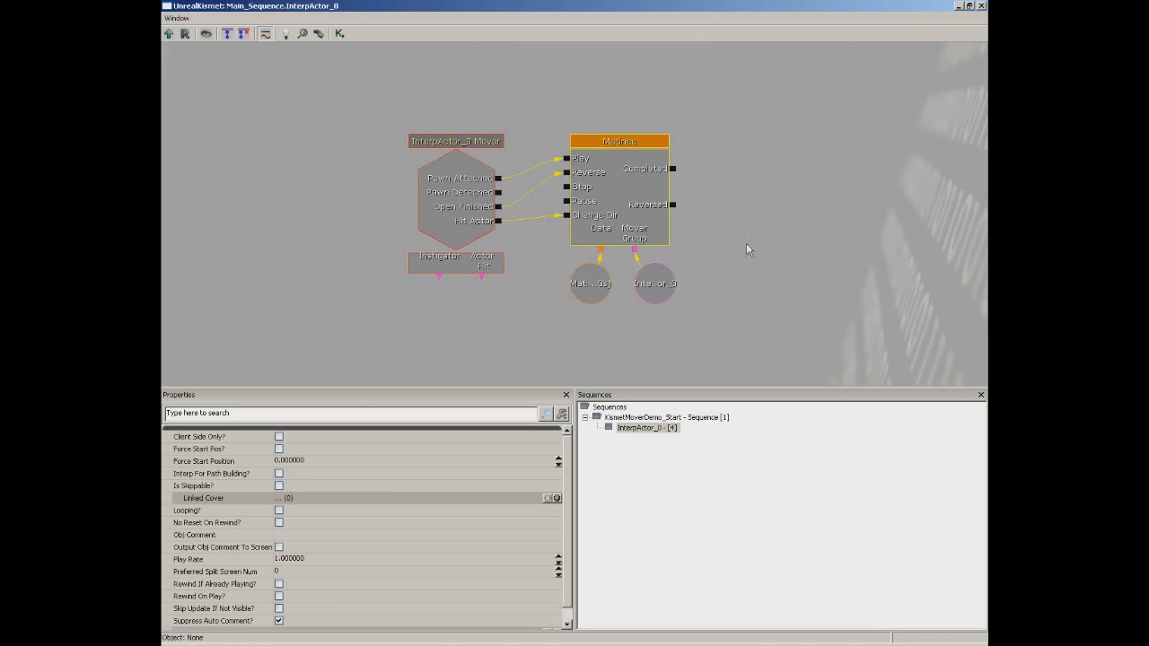
{"action": "double_click", "coordinate": [620, 180]}
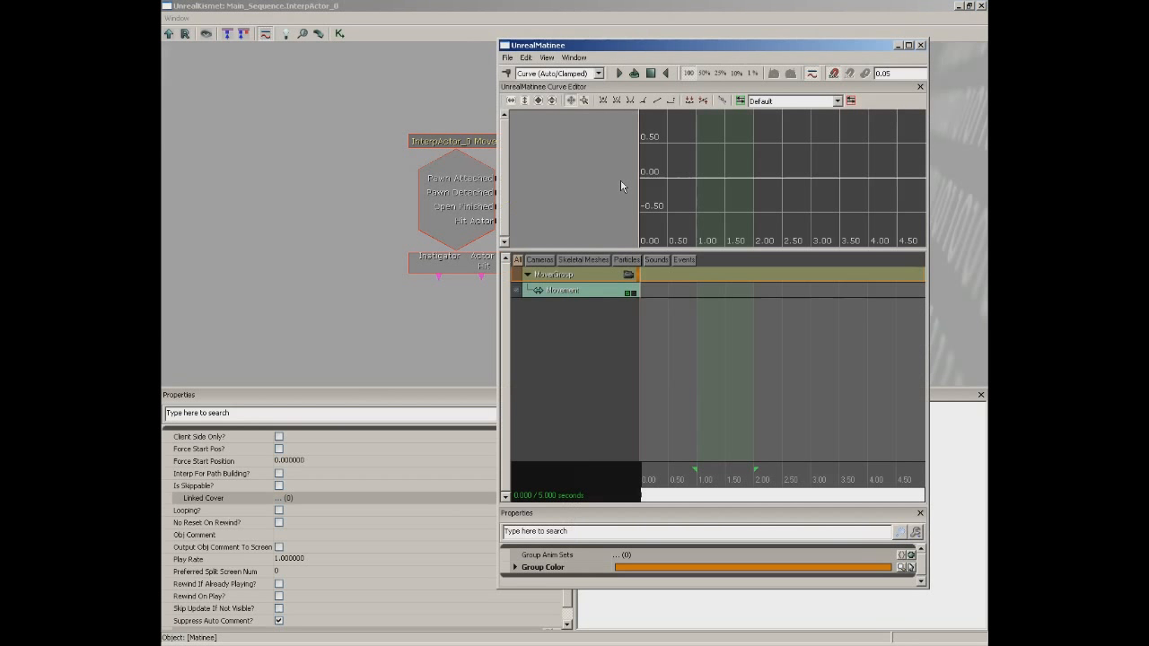
{"action": "left_click", "coordinate": [983, 7]}
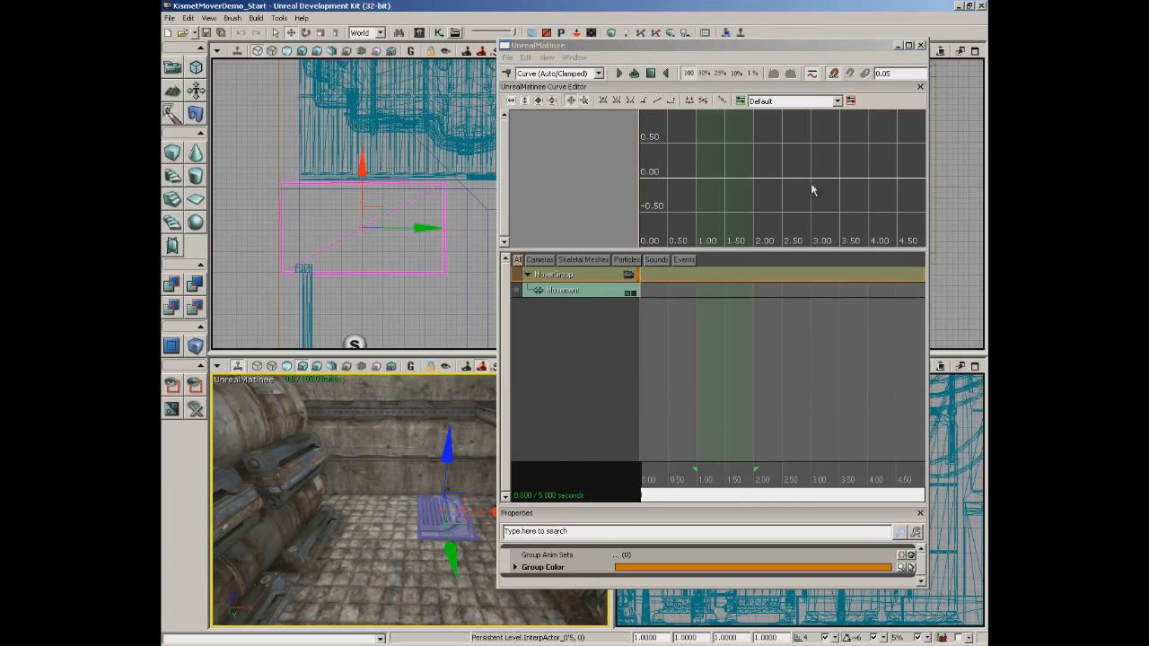
Add movement keys for the panel at 0 and 2 seconds on the MoverGroup's Movement track
{"action": "left_click", "coordinate": [597, 290]}
{"action": "left_click_drag", "start_coordinate": [725, 348], "coordinate": [741, 347]}
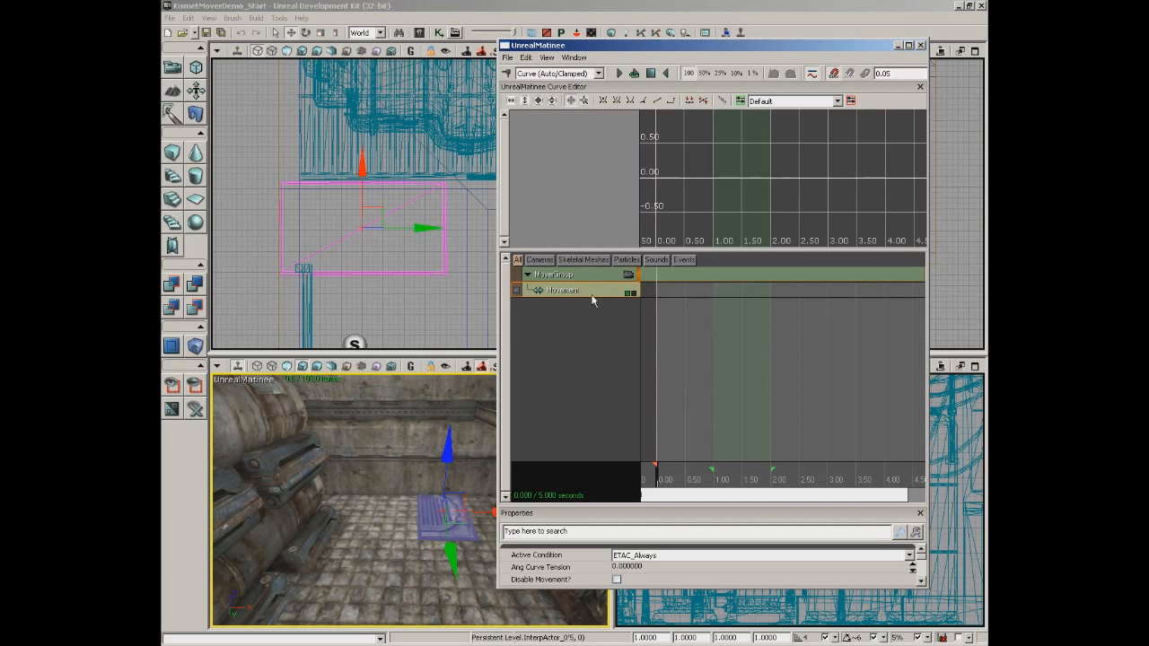
{"action": "key", "text": "Return"}
{"action": "left_click_drag", "start_coordinate": [727, 484], "coordinate": [773, 481]}
{"action": "right_click_drag", "start_coordinate": [388, 484], "coordinate": [404, 460]}
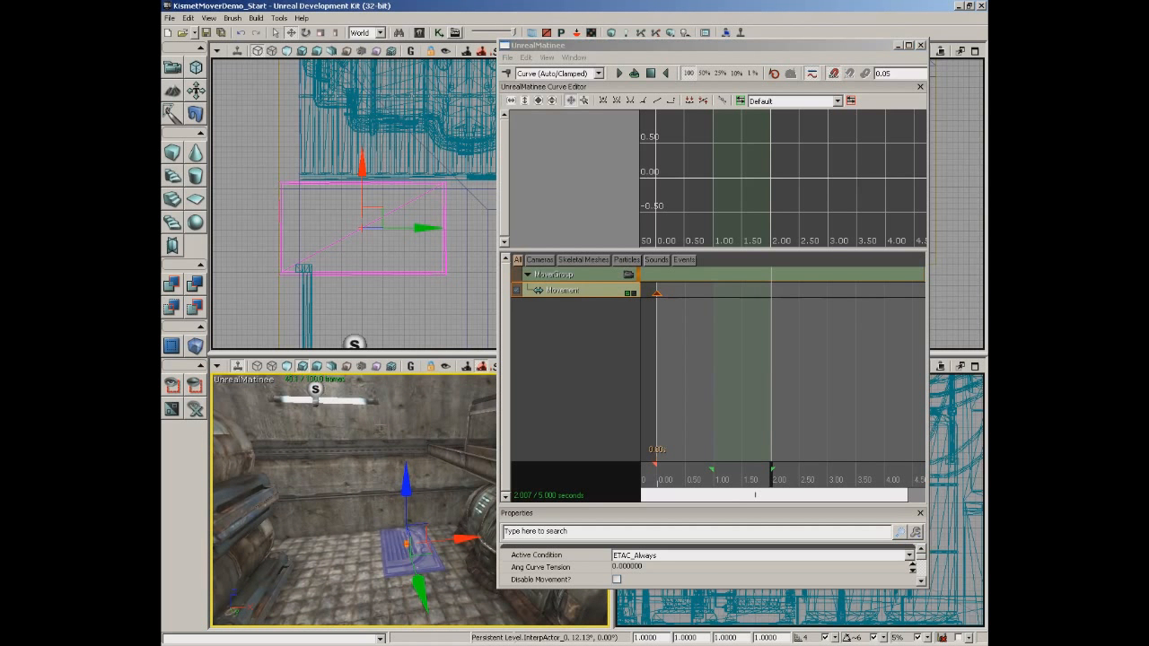
{"action": "left_click_drag", "start_coordinate": [409, 434], "coordinate": [405, 418]}
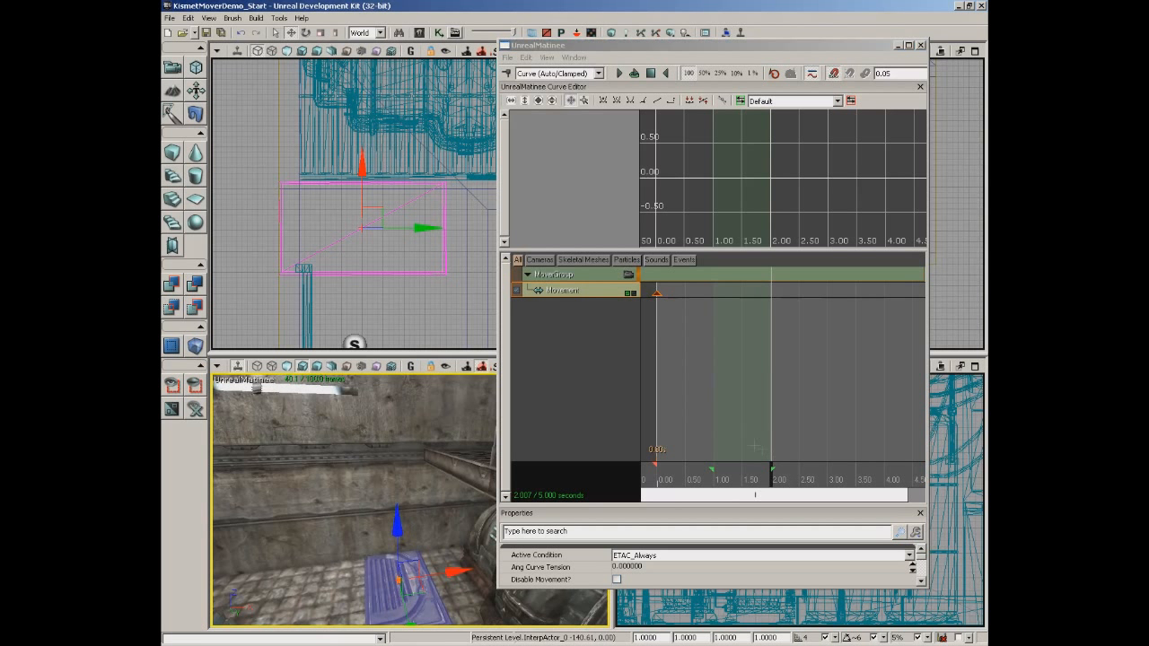
{"action": "key", "text": "Return"}
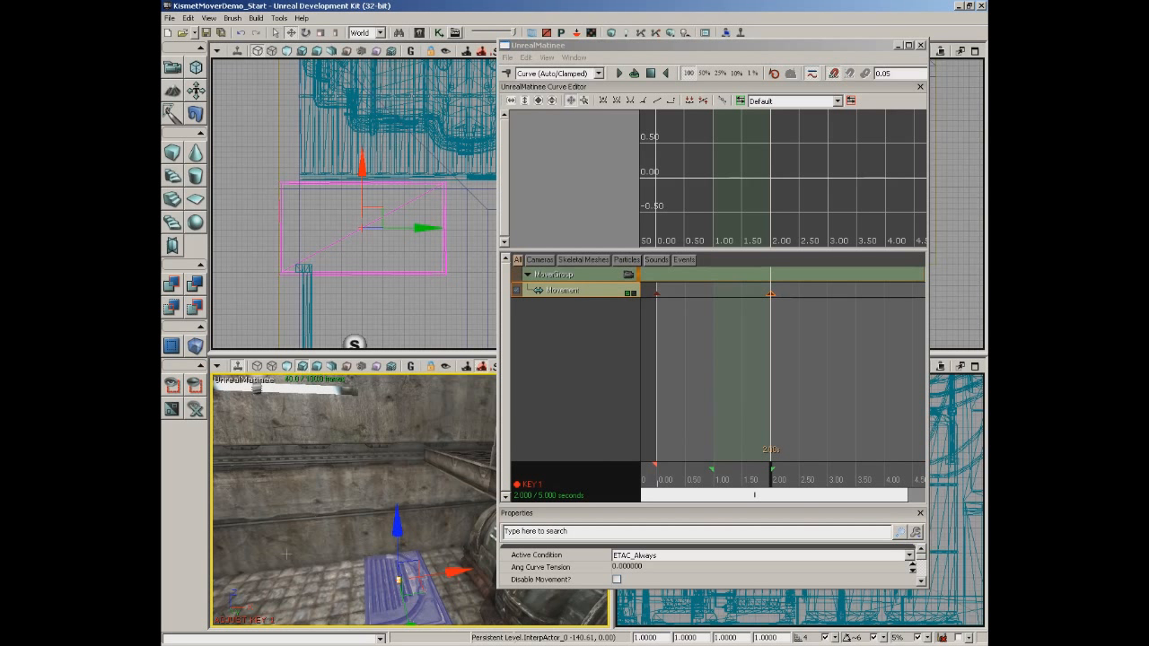
Raise the panel at the 2-second key to the upper platform's height and scrub back through the motion
{"action": "left_click_drag", "start_coordinate": [399, 527], "coordinate": [399, 415]}
{"action": "middle_click_drag", "start_coordinate": [492, 537], "coordinate": [429, 532]}
{"action": "left_click_drag", "start_coordinate": [429, 532], "coordinate": [377, 485]}
{"action": "left_click_drag", "start_coordinate": [769, 475], "coordinate": [746, 474]}
Shorten the Matinee sequence to end at 2 seconds and close the Matinee editor
{"action": "scroll", "coordinate": [841, 480], "scroll_direction": "down", "scroll_amount": 5}
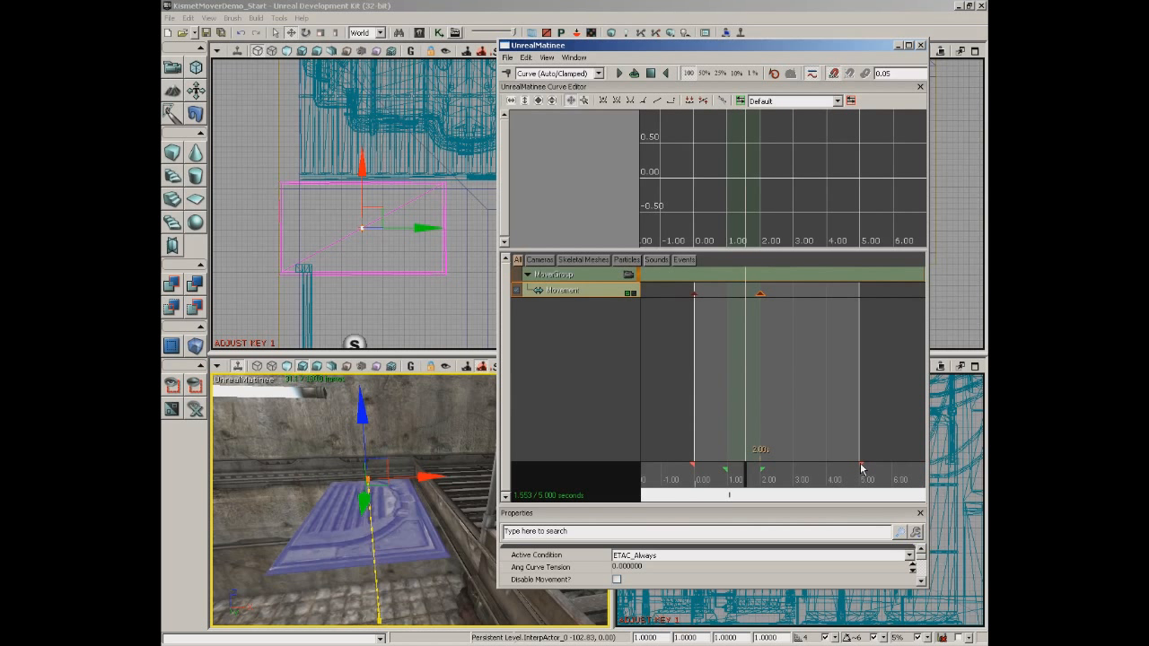
{"action": "left_click_drag", "start_coordinate": [862, 468], "coordinate": [762, 468]}
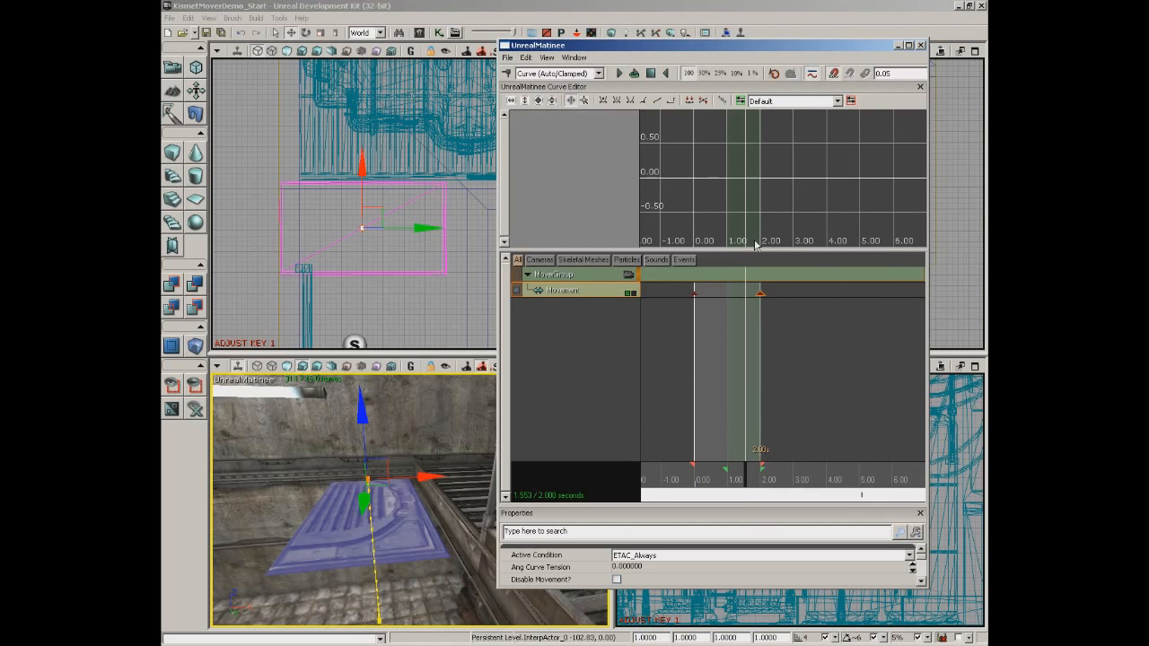
{"action": "left_click", "coordinate": [921, 45]}
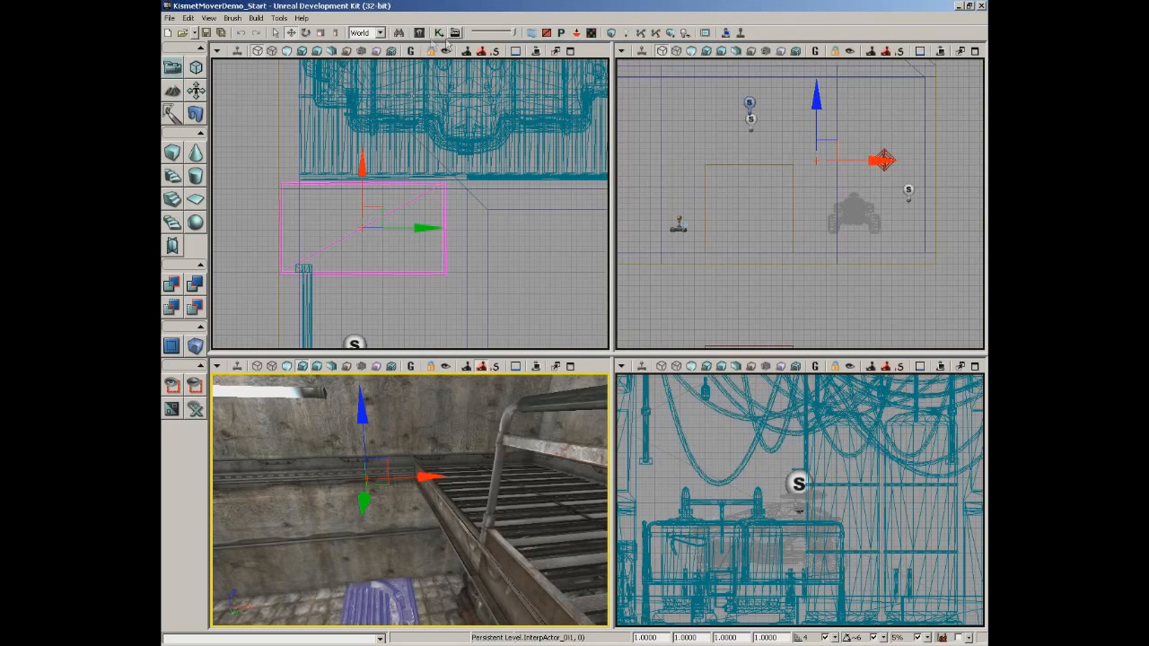
Inspect the Stay Open Time property of the mover event in the InterpActor_0 sequence and return to the level view
{"action": "left_click", "coordinate": [438, 34]}
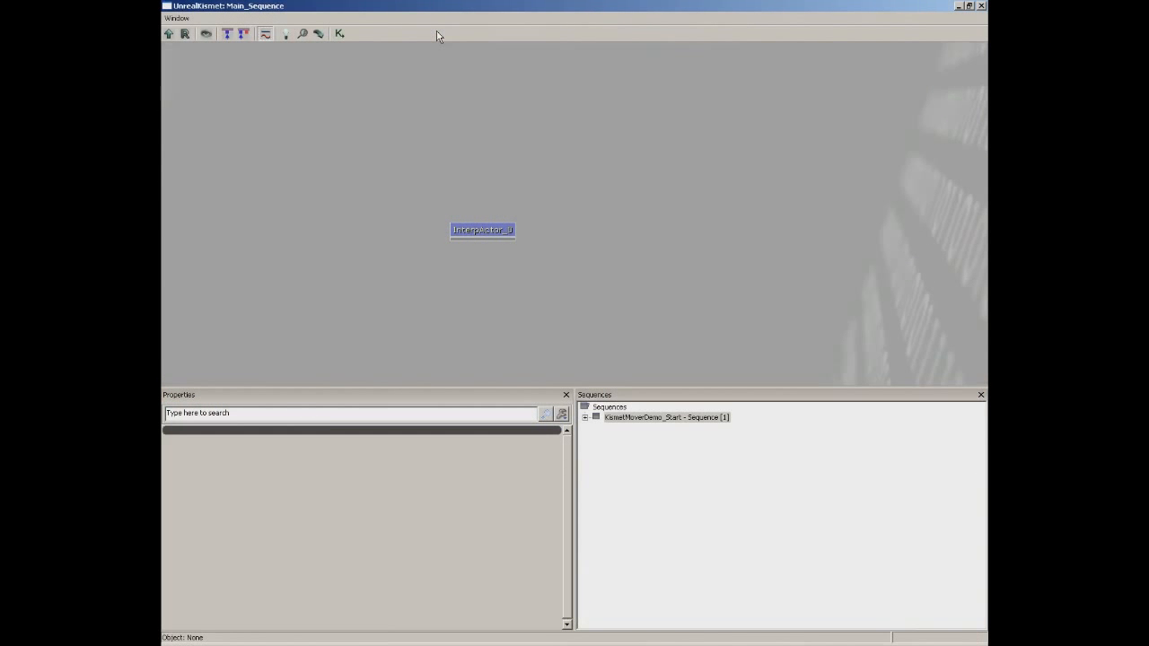
{"action": "double_click", "coordinate": [475, 232]}
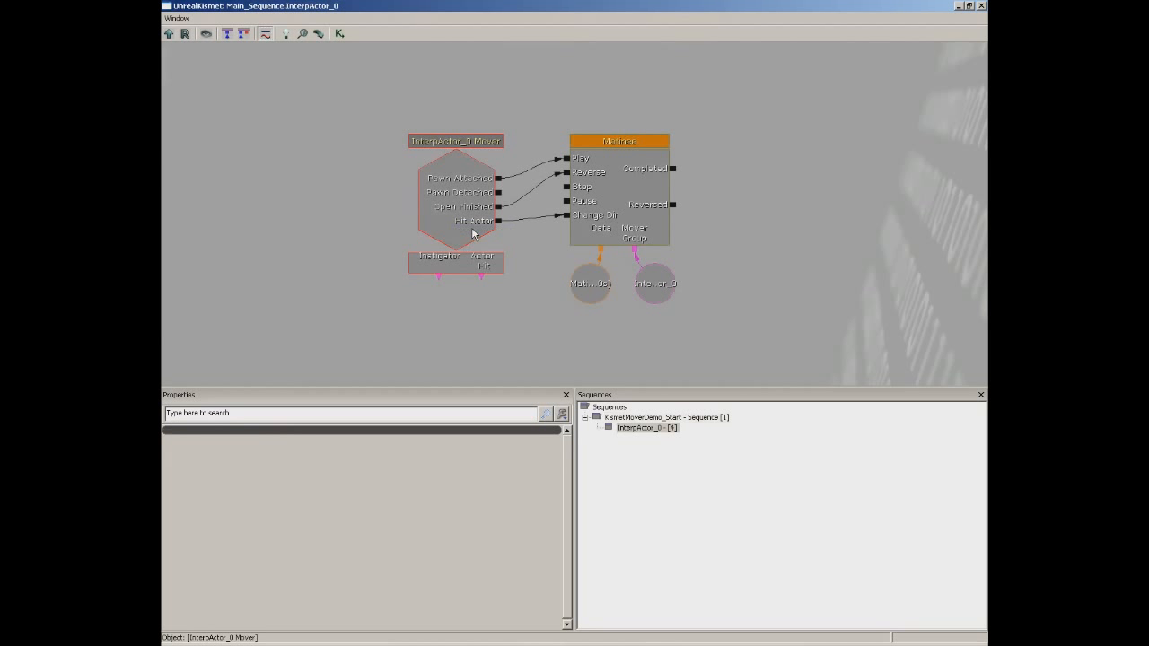
{"action": "left_click", "coordinate": [473, 200]}
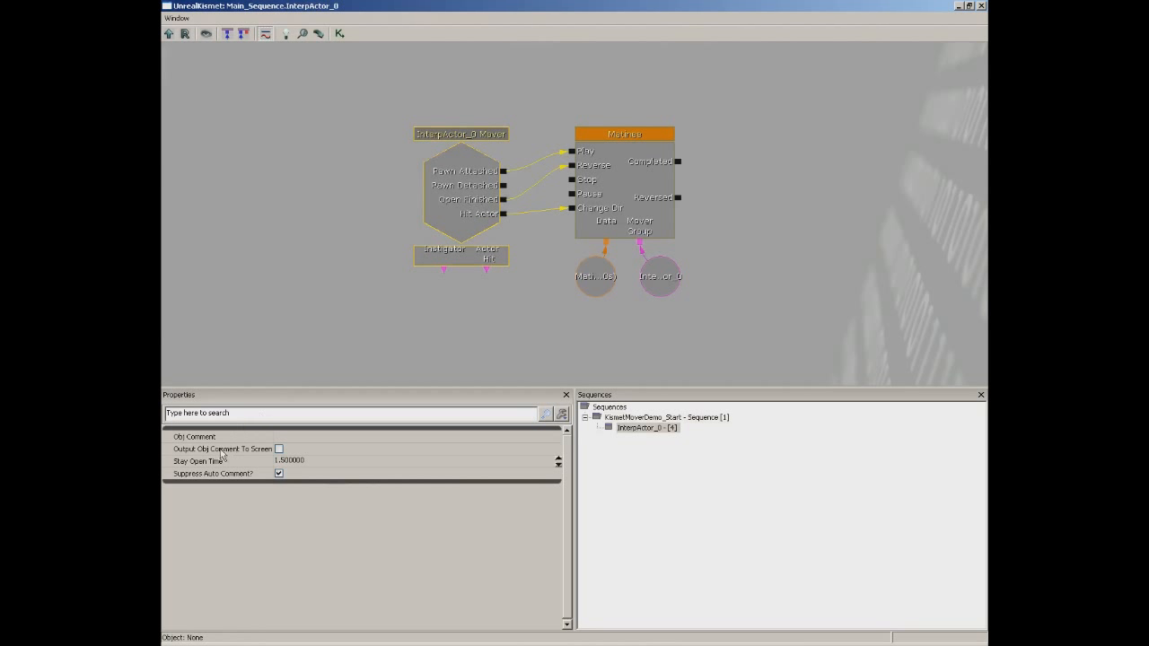
{"action": "mouse_move", "coordinate": [180, 466]}
{"action": "left_click", "coordinate": [287, 460]}
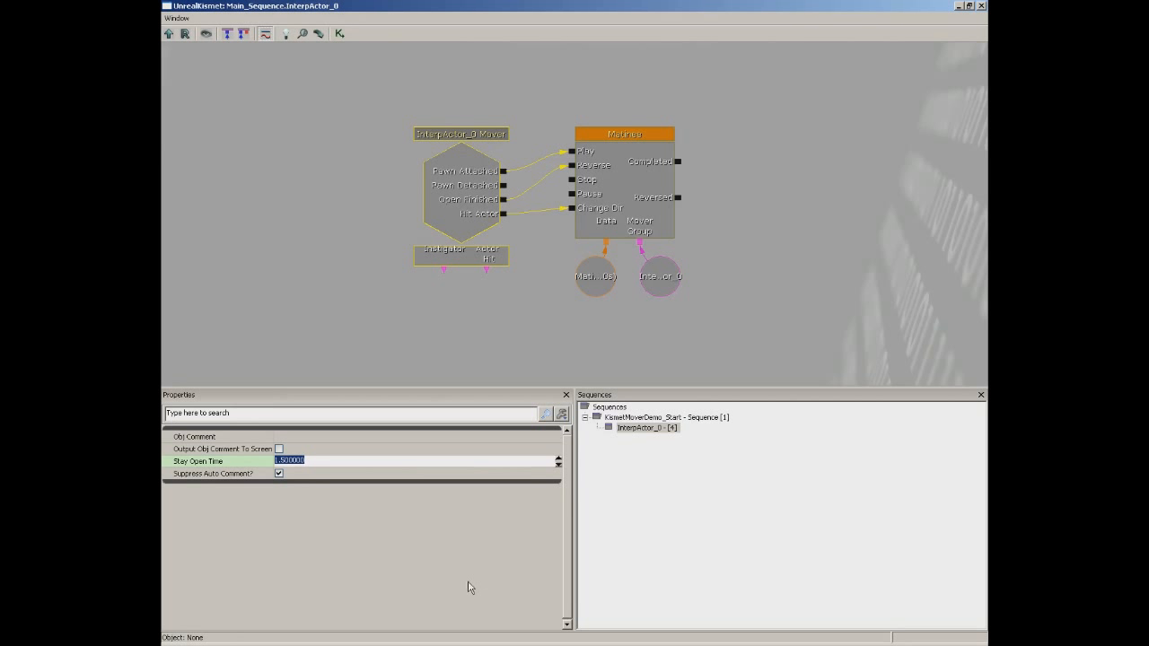
{"action": "left_click", "coordinate": [982, 5]}
{"action": "right_click_drag", "start_coordinate": [444, 510], "coordinate": [443, 529]}
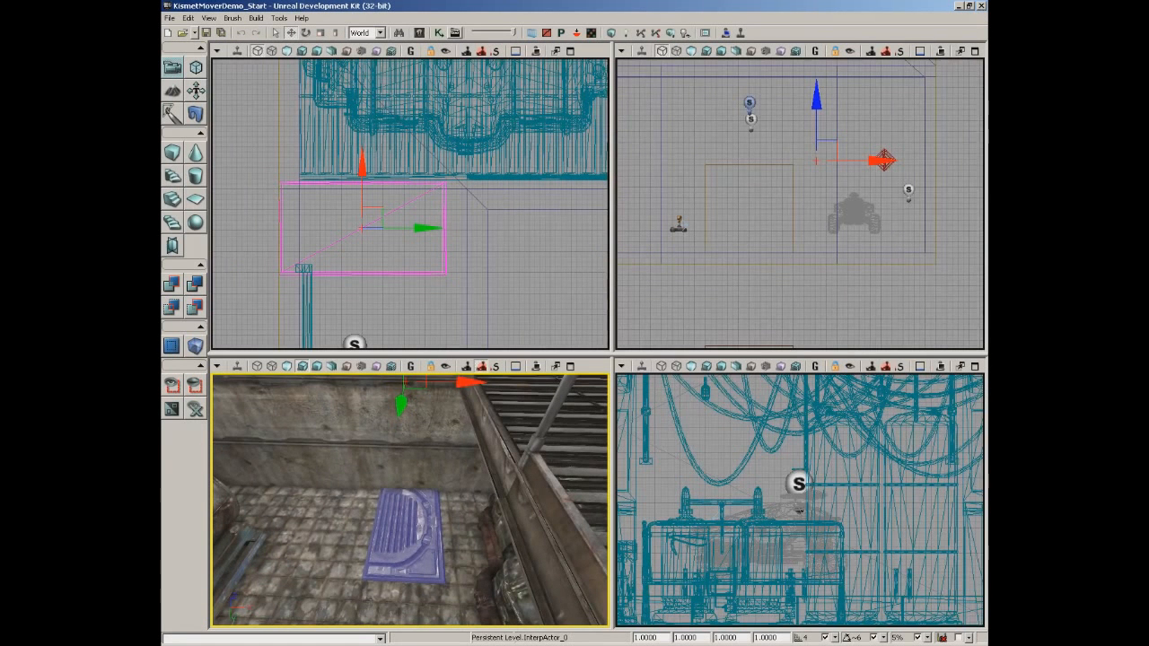
Play the level from the floor near the lift panel to test the lift, and exit the play session
{"action": "right_click", "coordinate": [278, 361]}
{"action": "left_click", "coordinate": [333, 581]}
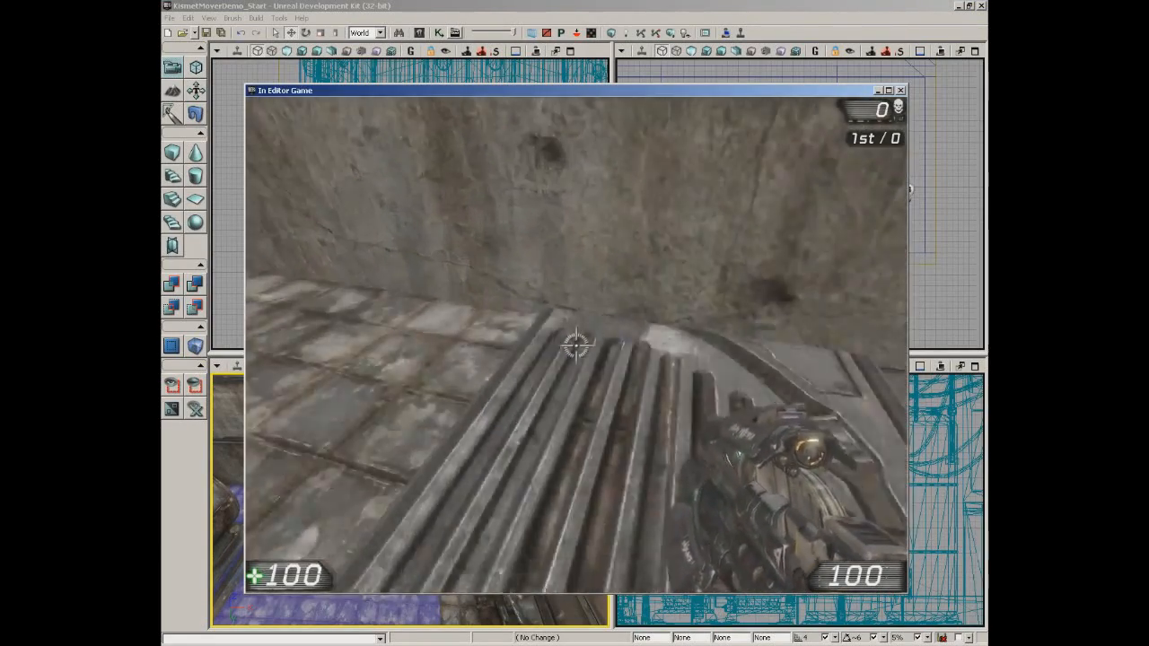
{"action": "key", "text": "Escape"}
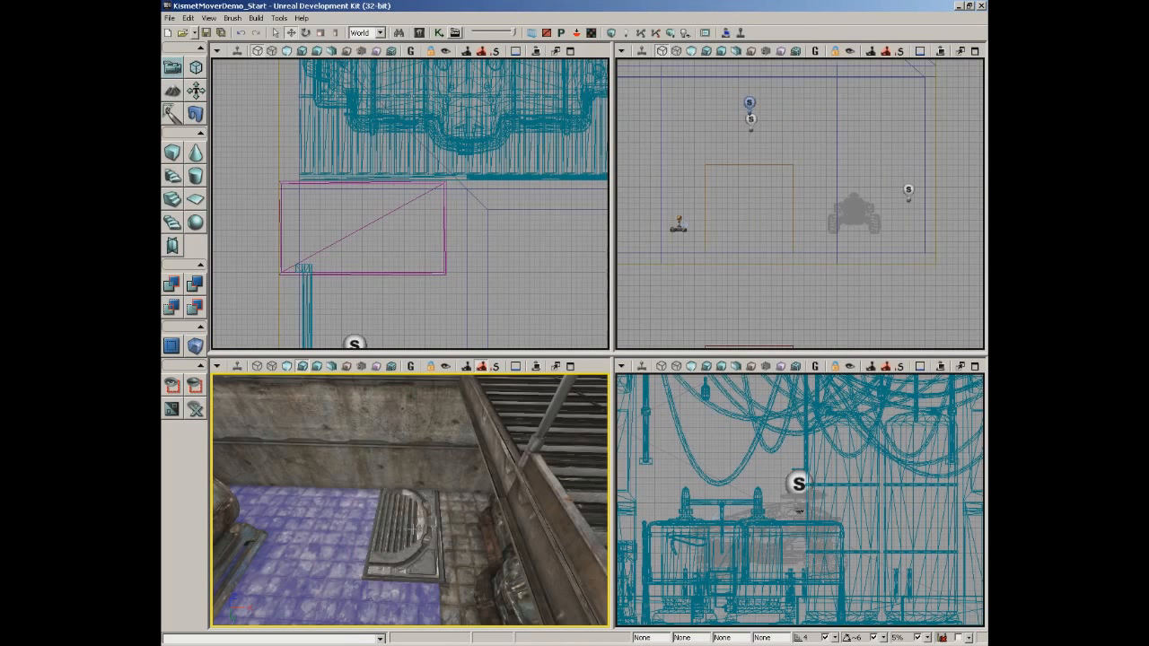
Set the lift panel's Collision Type to COLLIDE_BlockAll and close its properties
{"action": "left_click", "coordinate": [414, 555]}
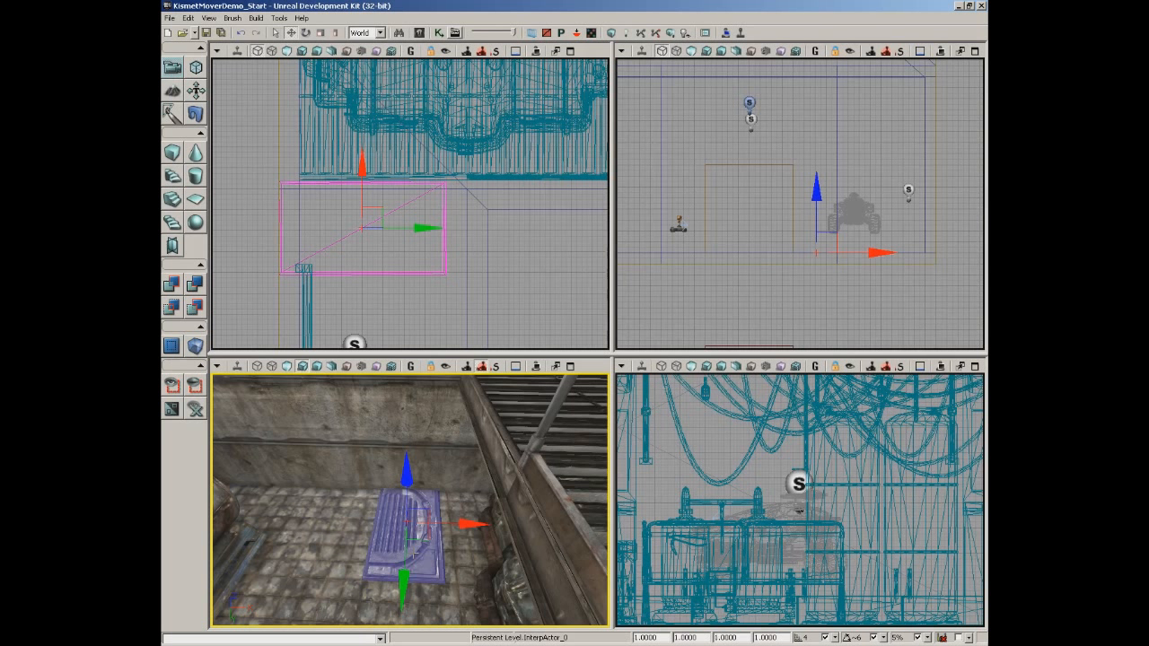
{"action": "key", "text": "F4"}
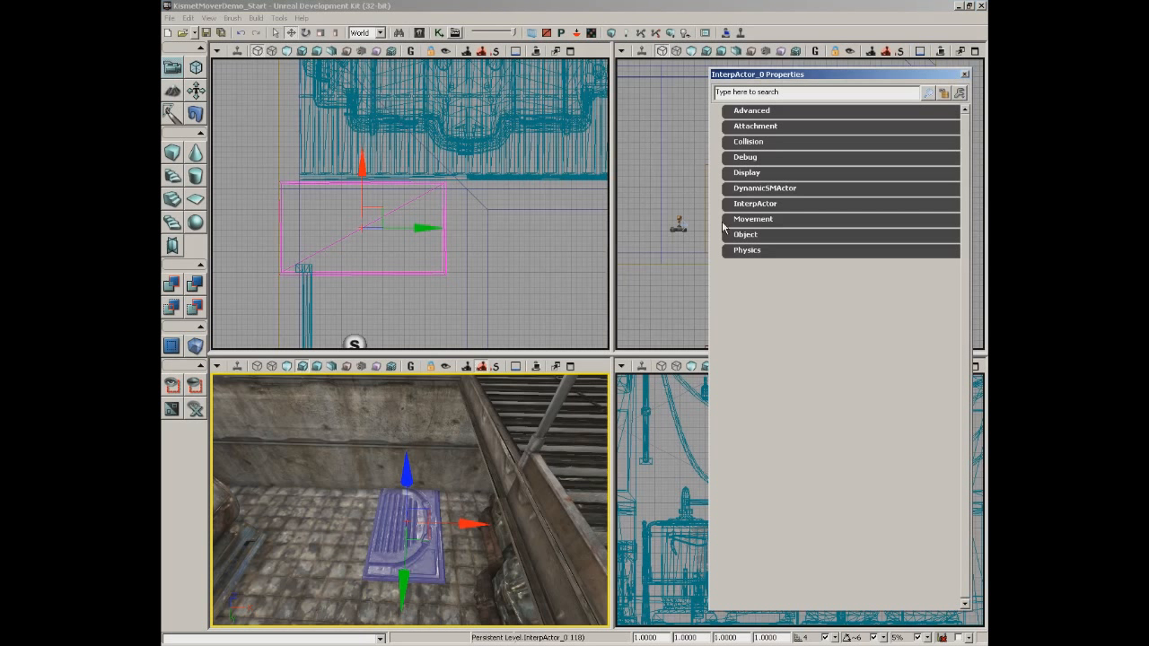
{"action": "left_click", "coordinate": [736, 149]}
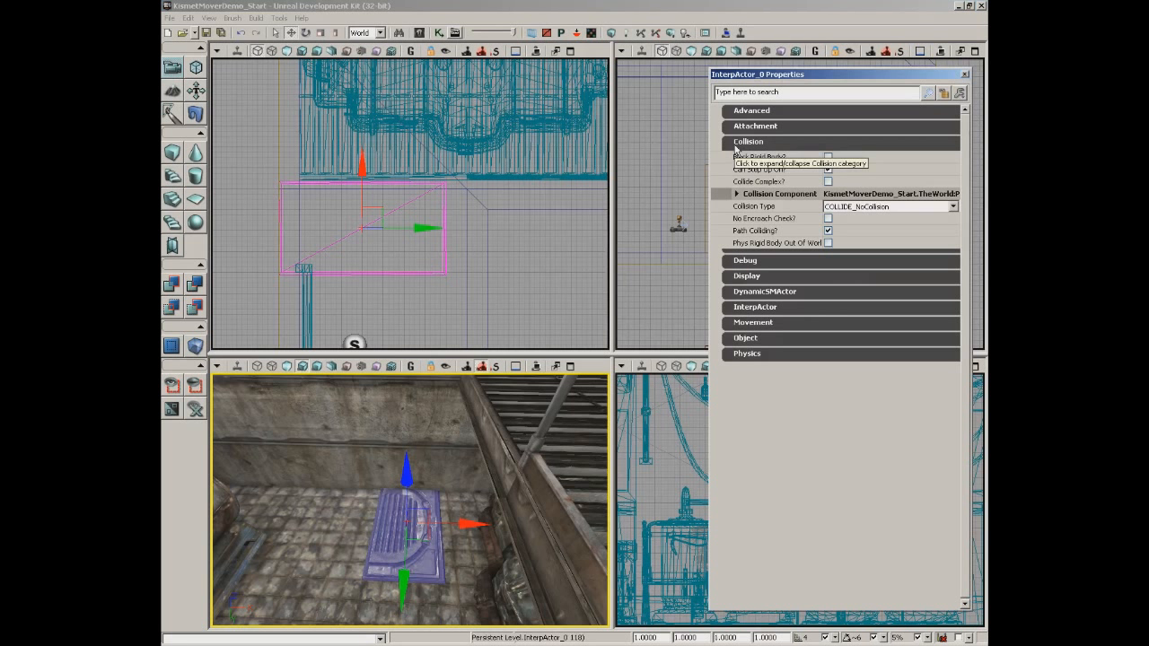
{"action": "left_click", "coordinate": [887, 208]}
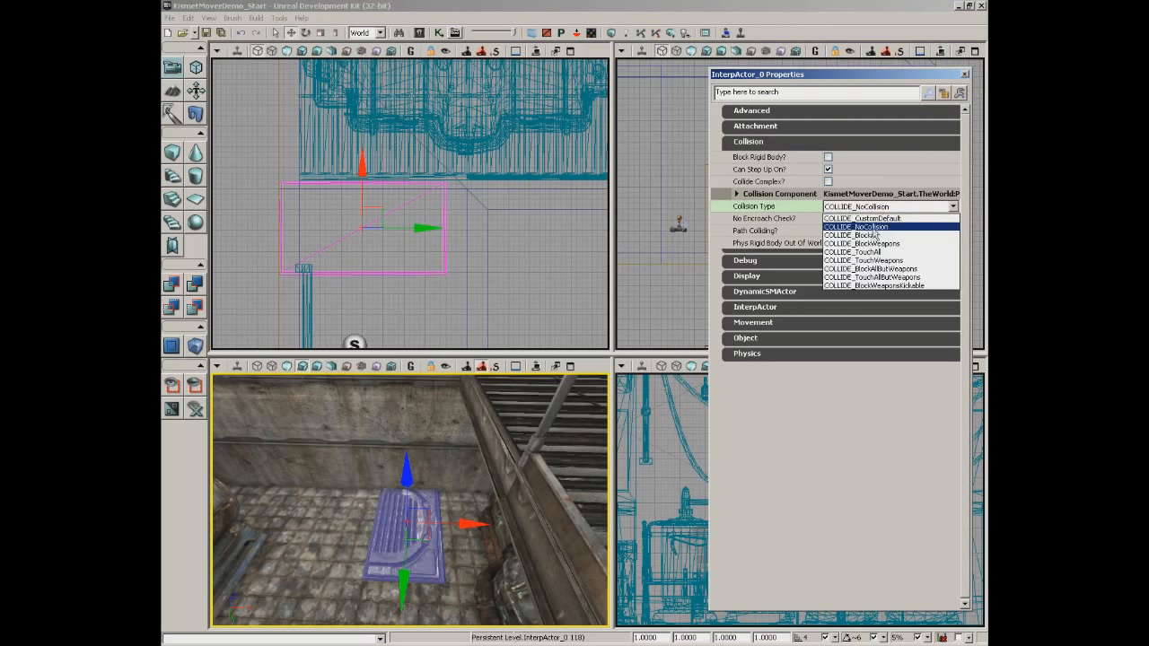
{"action": "left_click", "coordinate": [869, 231]}
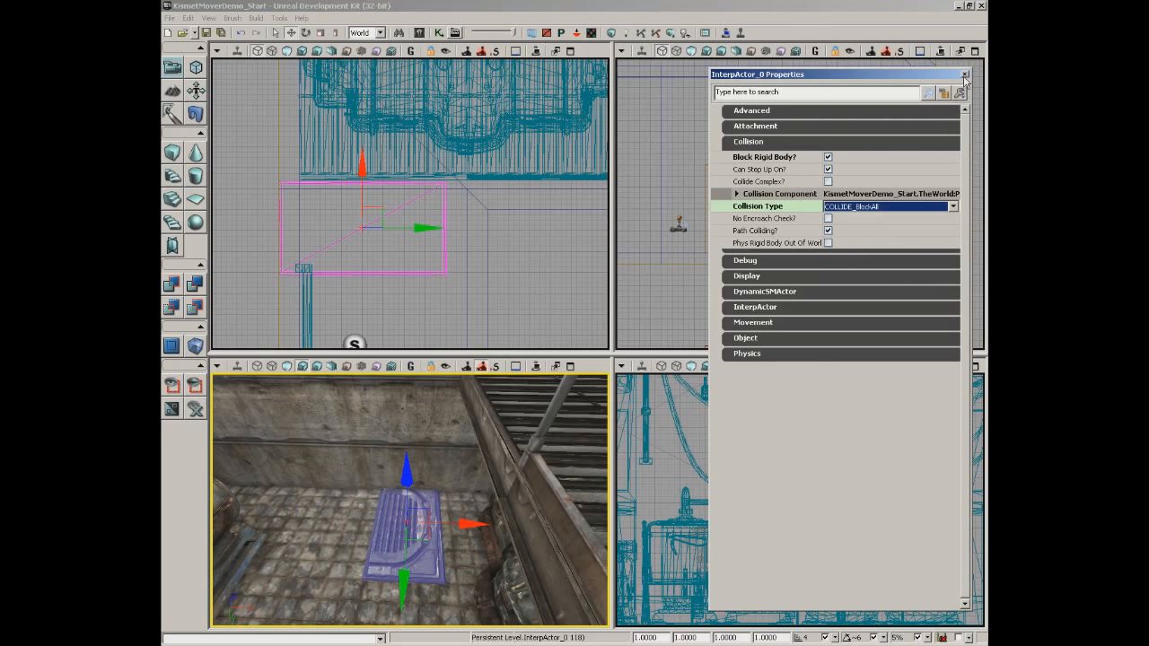
{"action": "left_click", "coordinate": [964, 74]}
Play the level from the floor beside the lift, ride the panel to the upper platform, return to the ground floor and exit
{"action": "right_click_drag", "start_coordinate": [481, 512], "coordinate": [278, 588]}
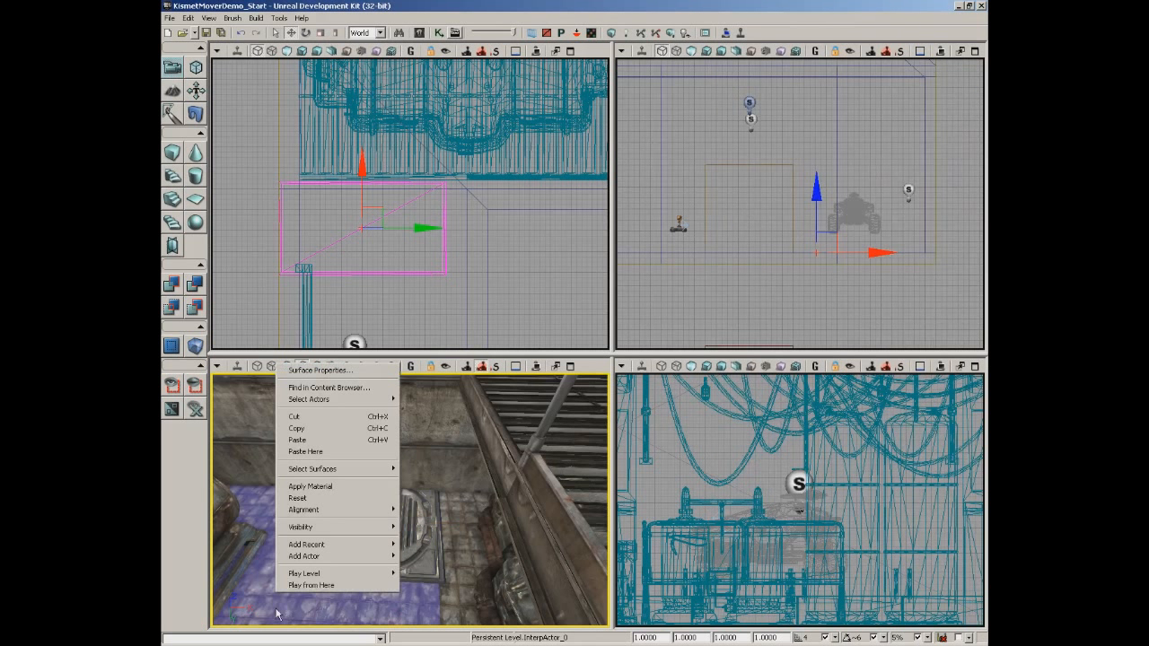
{"action": "left_click", "coordinate": [296, 585]}
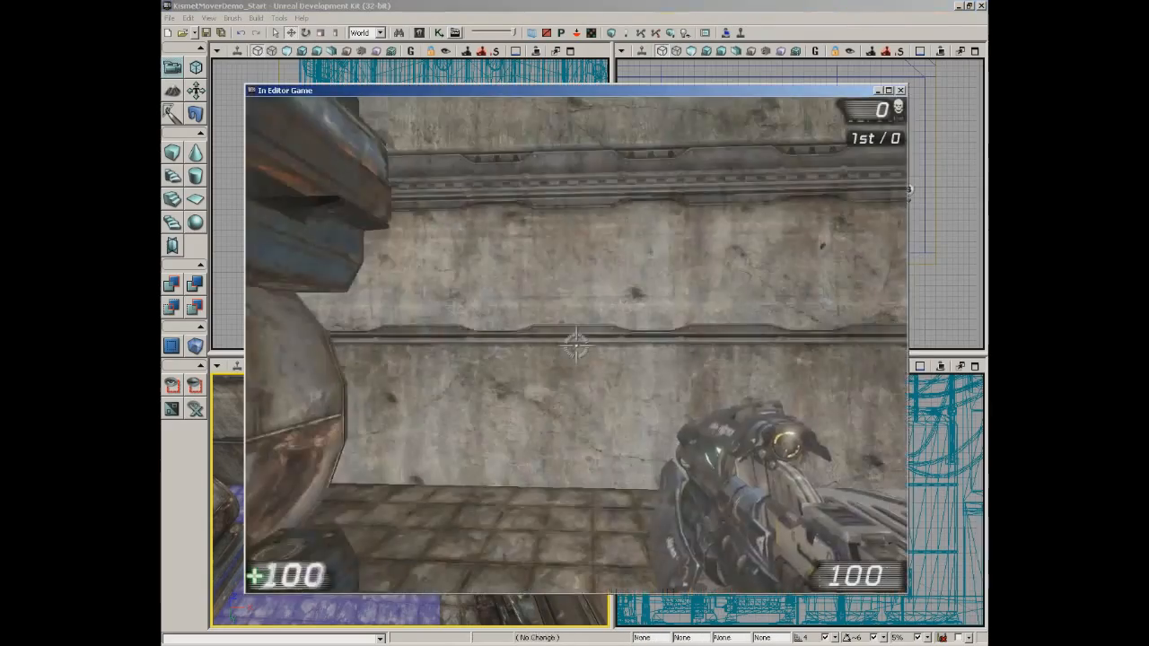
{"action": "key", "text": "w"}
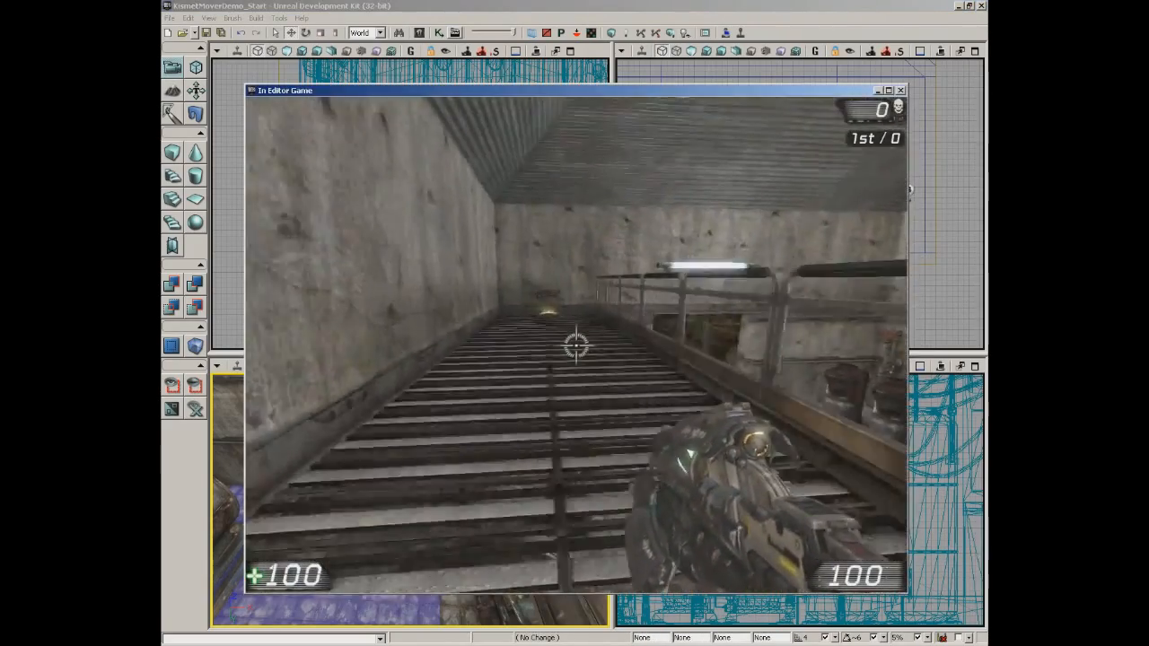
{"action": "key", "text": "w"}
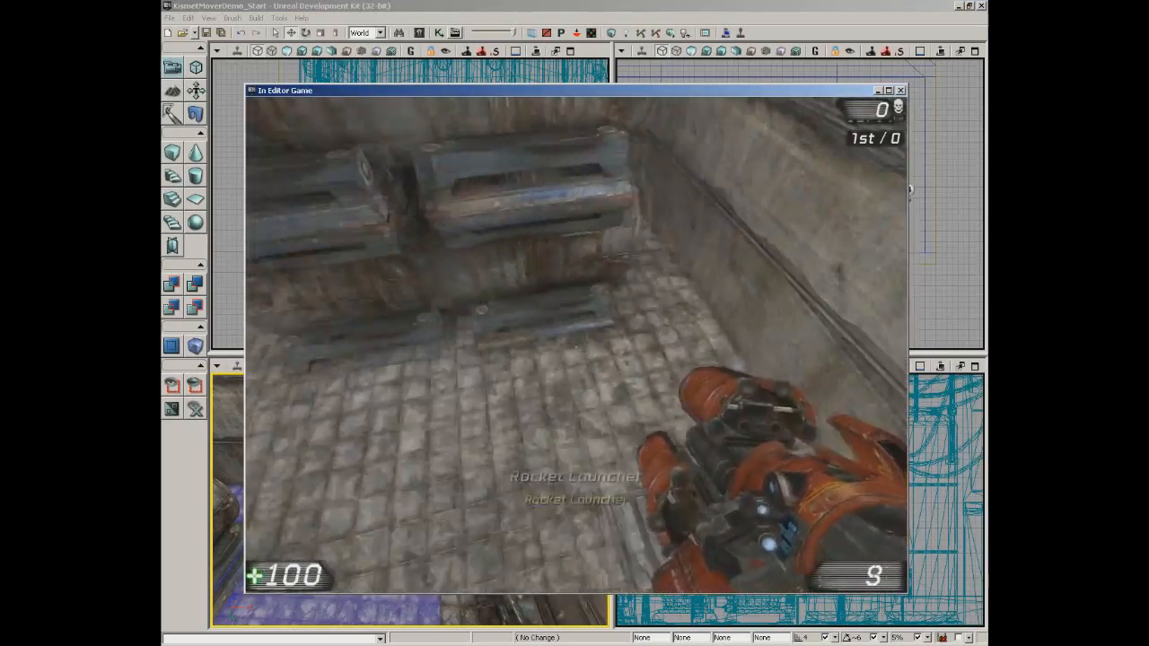
{"action": "key", "text": "w"}
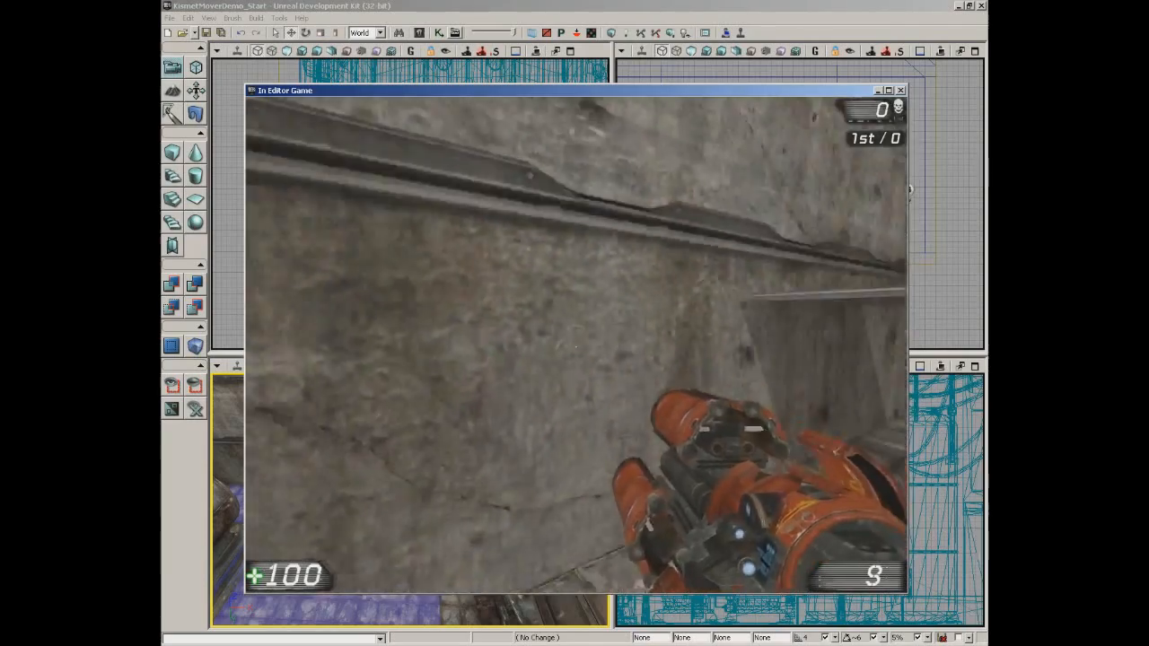
{"action": "key", "text": "w"}
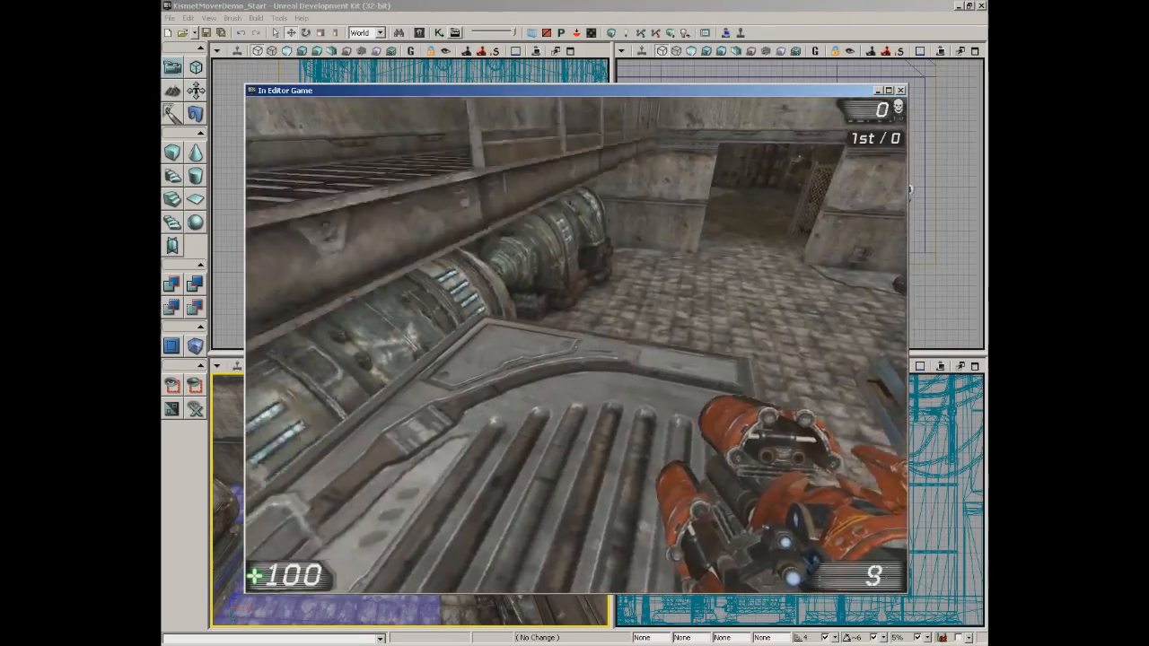
{"action": "key", "text": "w"}
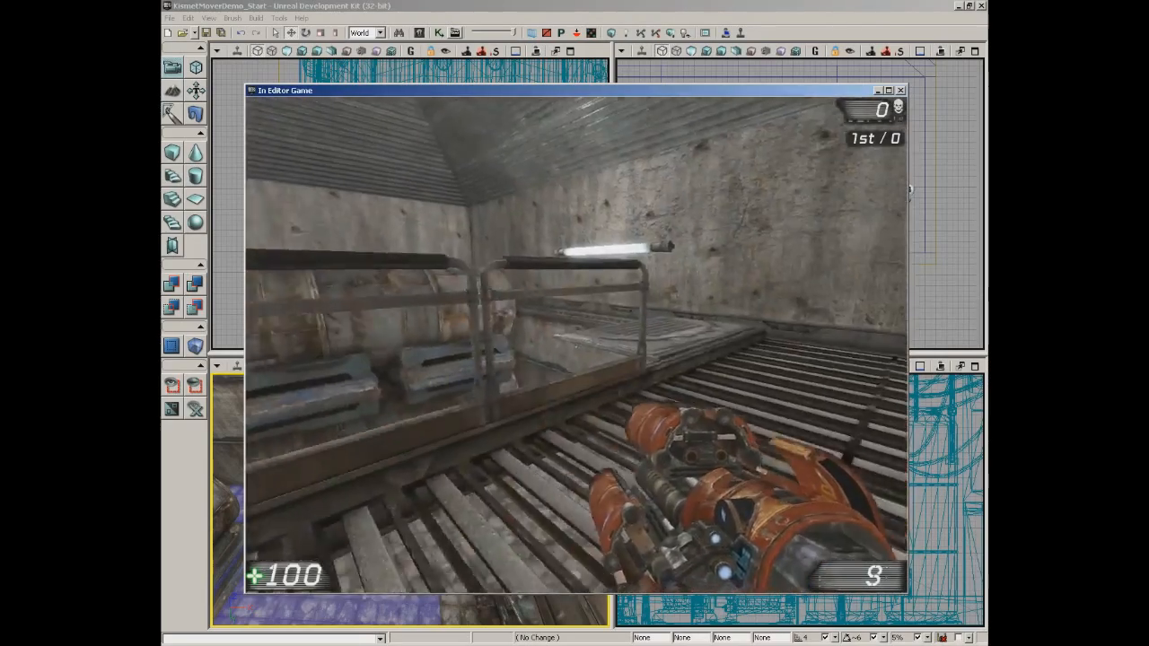
{"action": "key", "text": "w"}
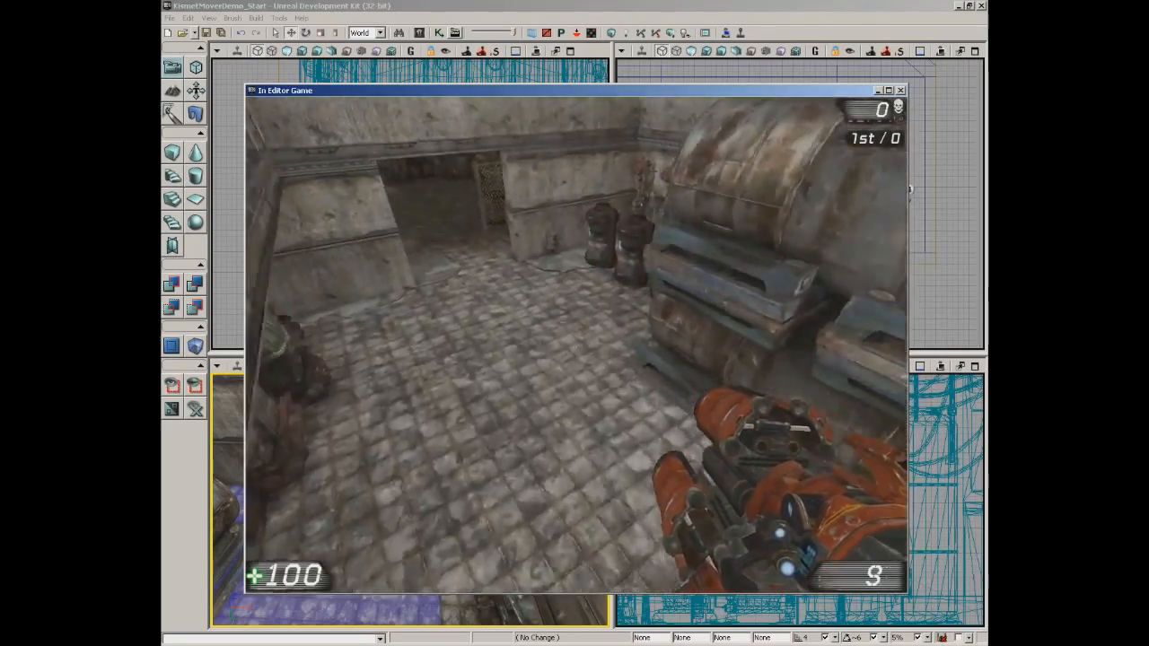
{"action": "key", "text": "w"}
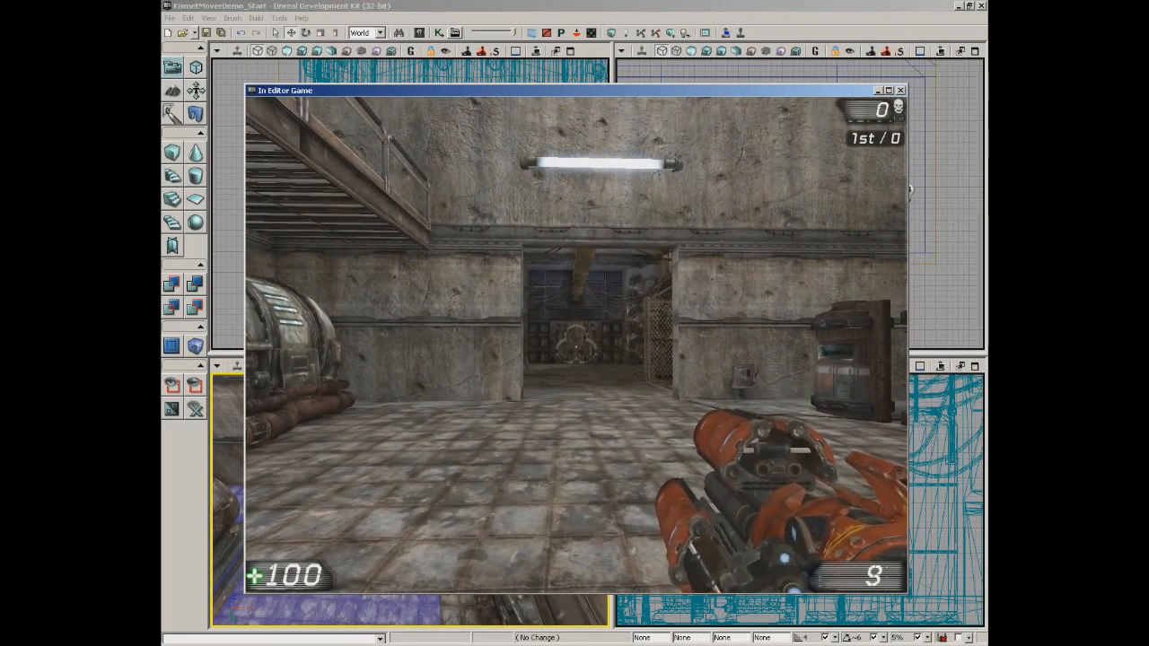
{"action": "key", "text": "Escape"}
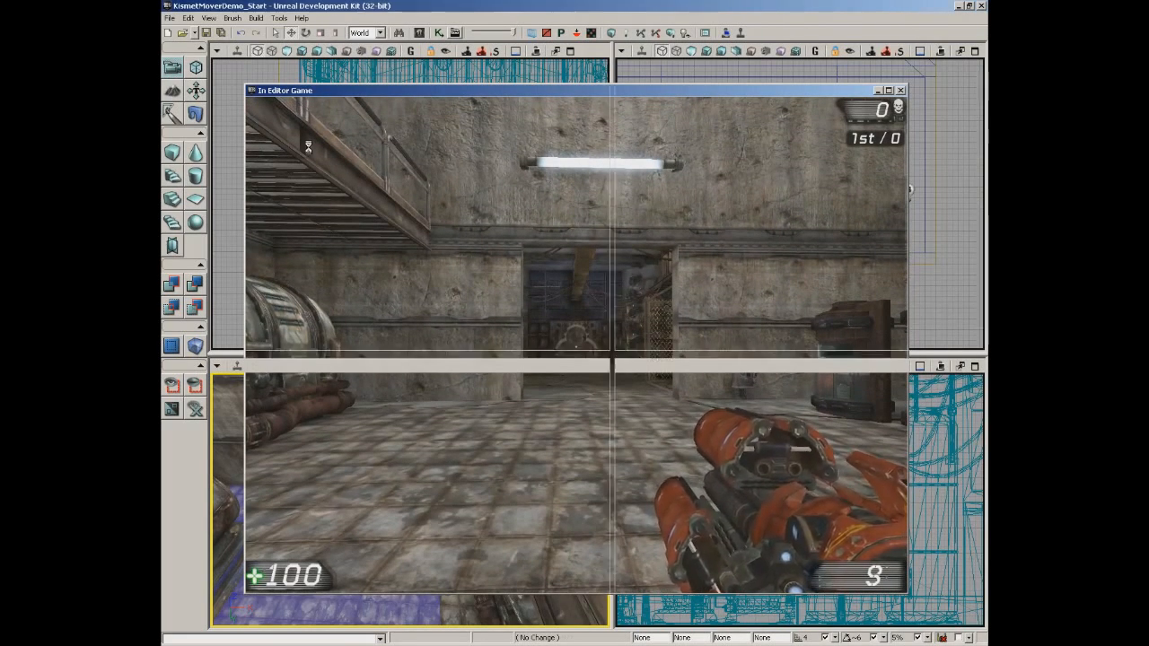